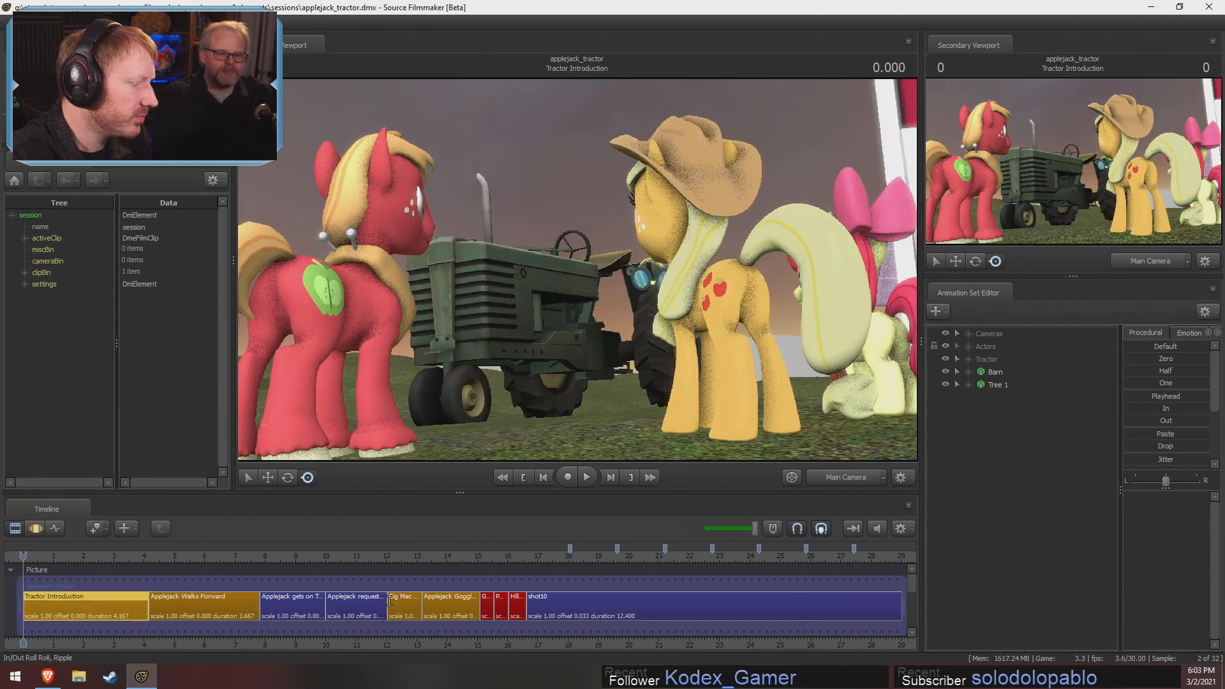
# Play the sequence from the start of Tractor Introduction through the Applejack Walks Forward shot
pyautogui.scroll(-2, 386, 619)
pyautogui.moveTo(385, 619); pyautogui.dragTo(461, 614, button='middle')
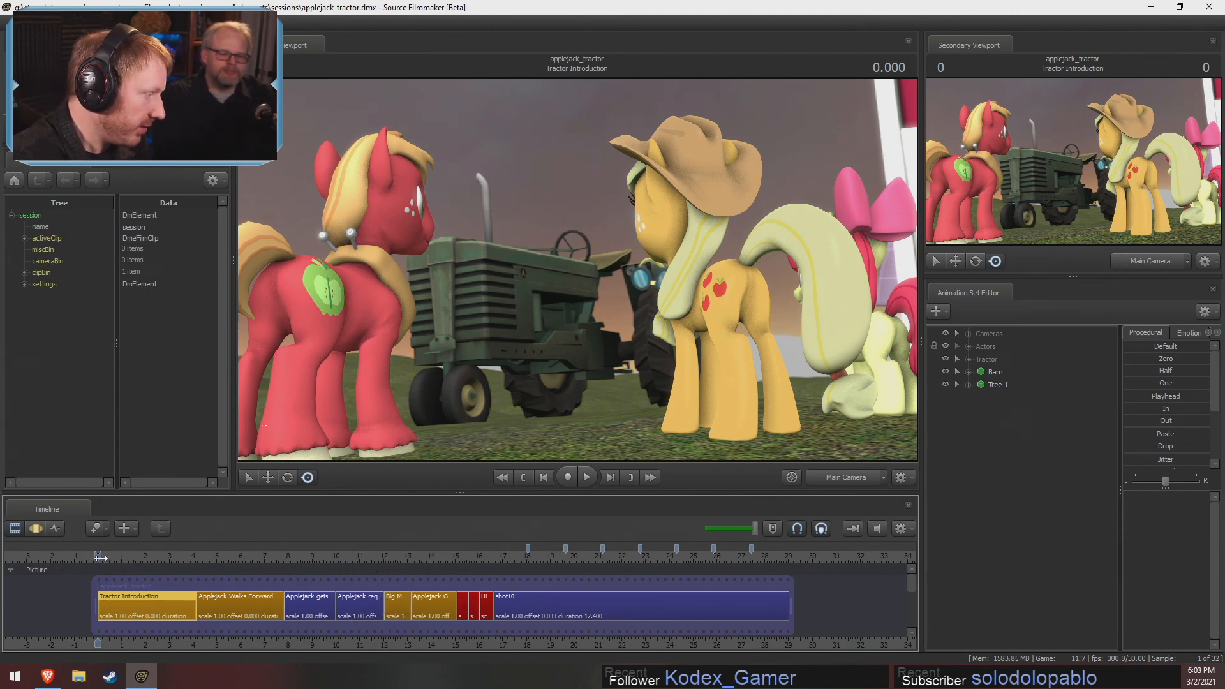
pyautogui.scroll(3, 100, 557)
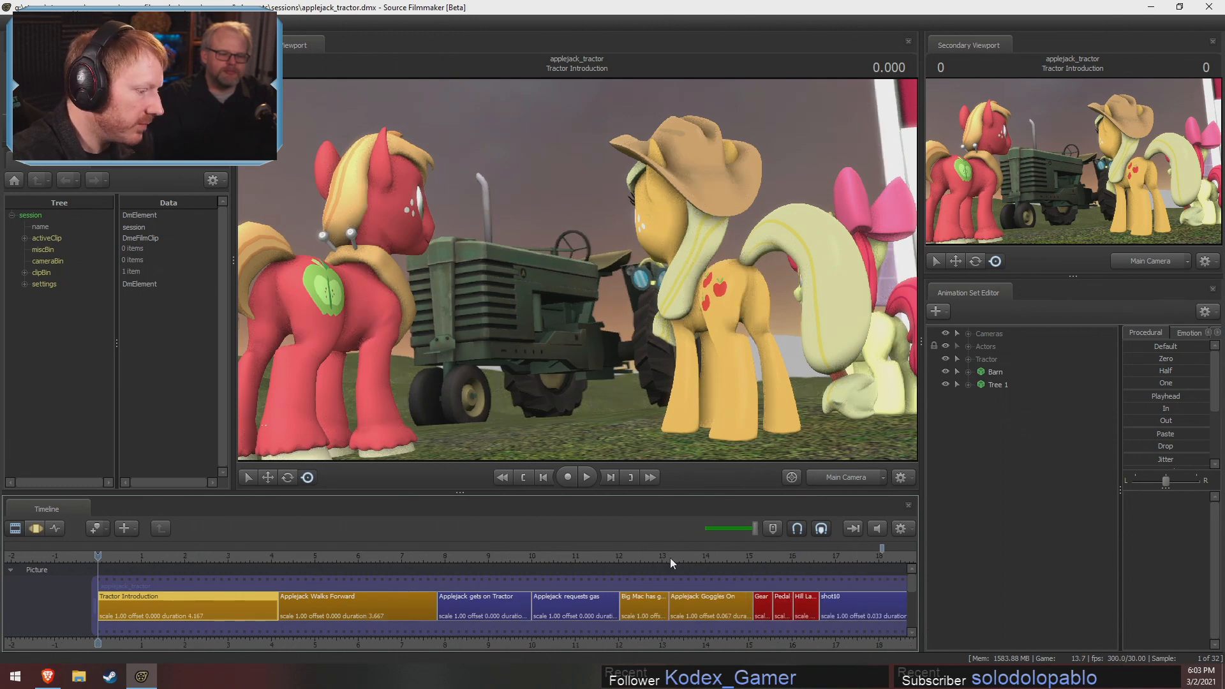
pyautogui.scroll(-1, 649, 613)
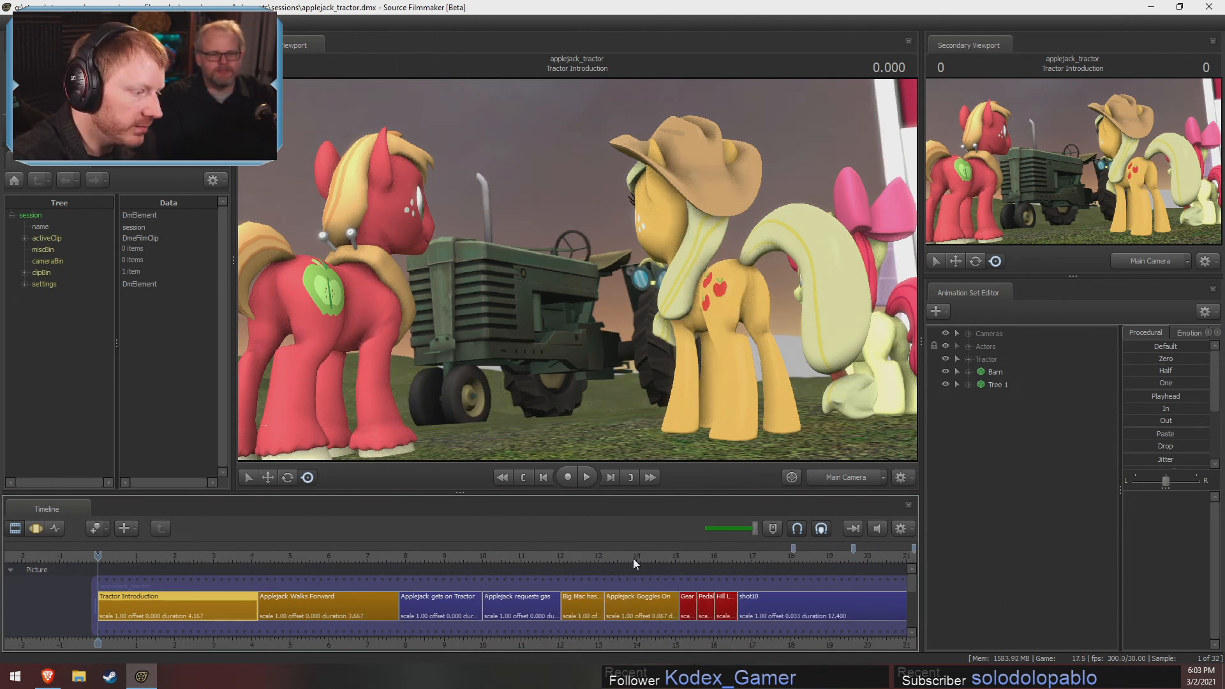
pyautogui.press('space')
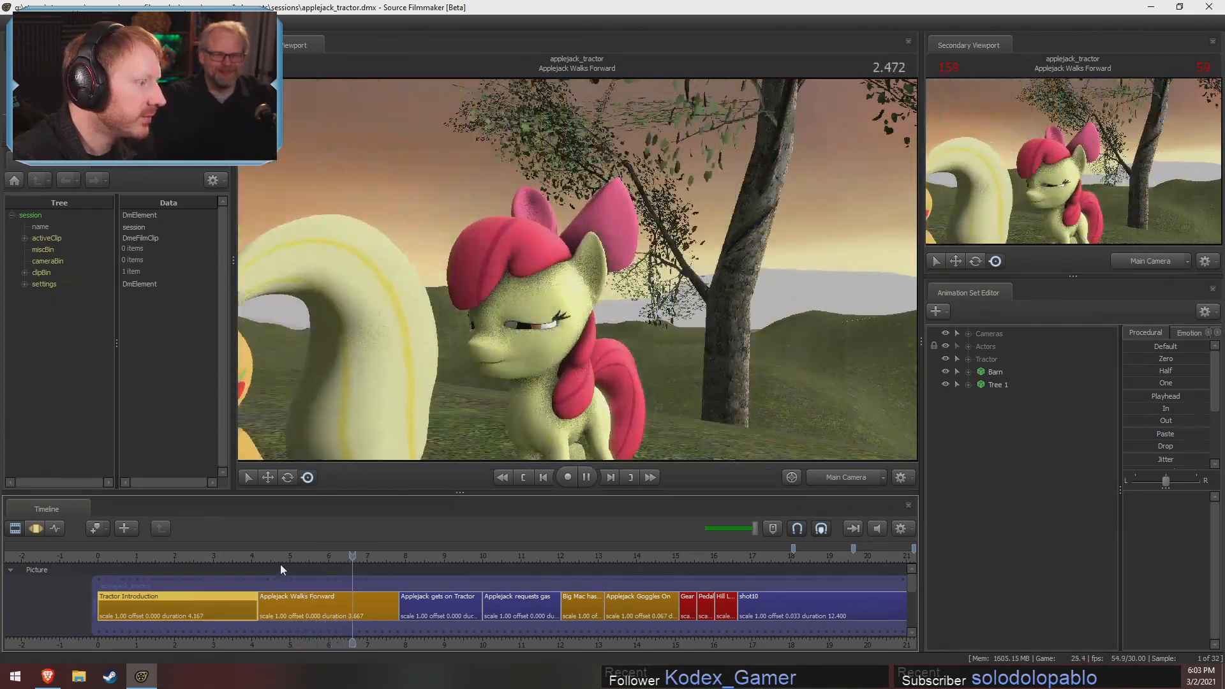
pyautogui.press('space')
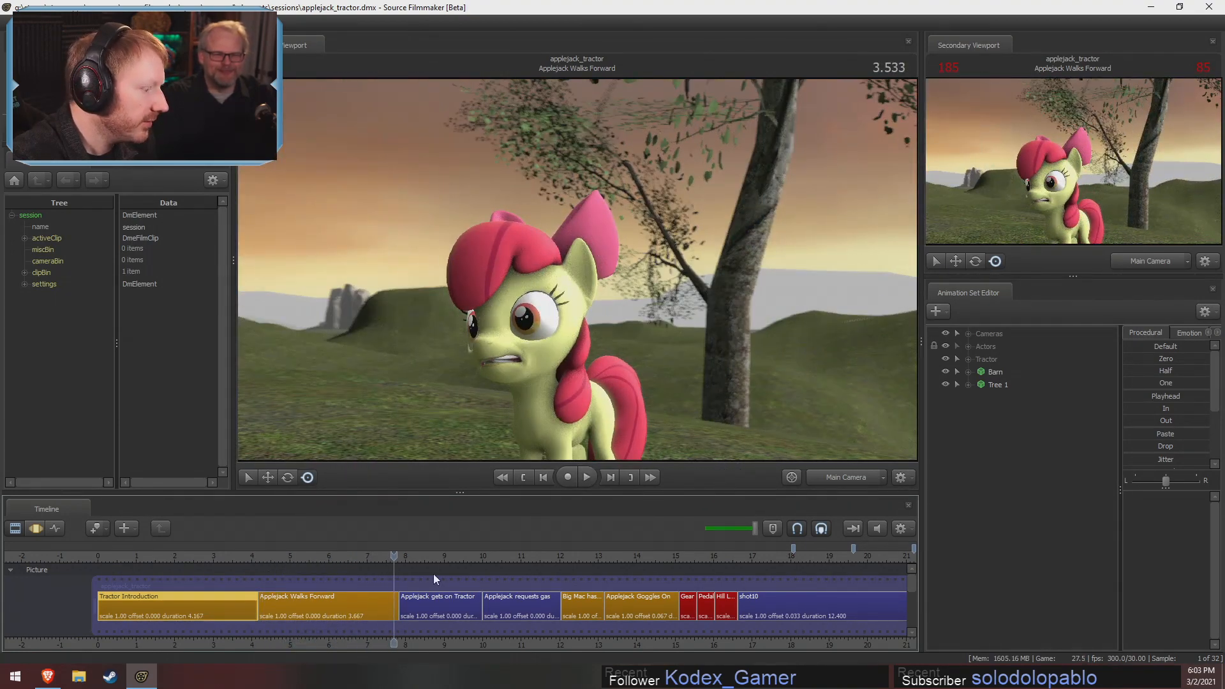
# Play from the start of the Big Mac shot into the Applejack Goggles On shot
pyautogui.click(566, 555)
pyautogui.press('space')
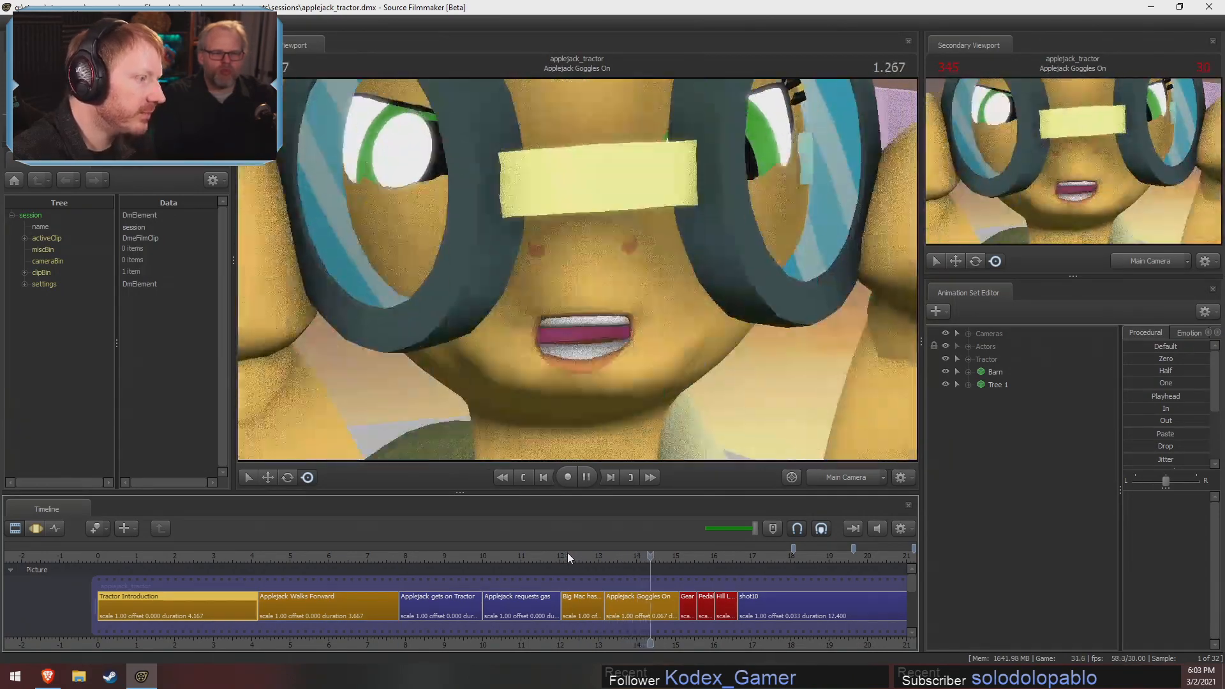
pyautogui.press('space')
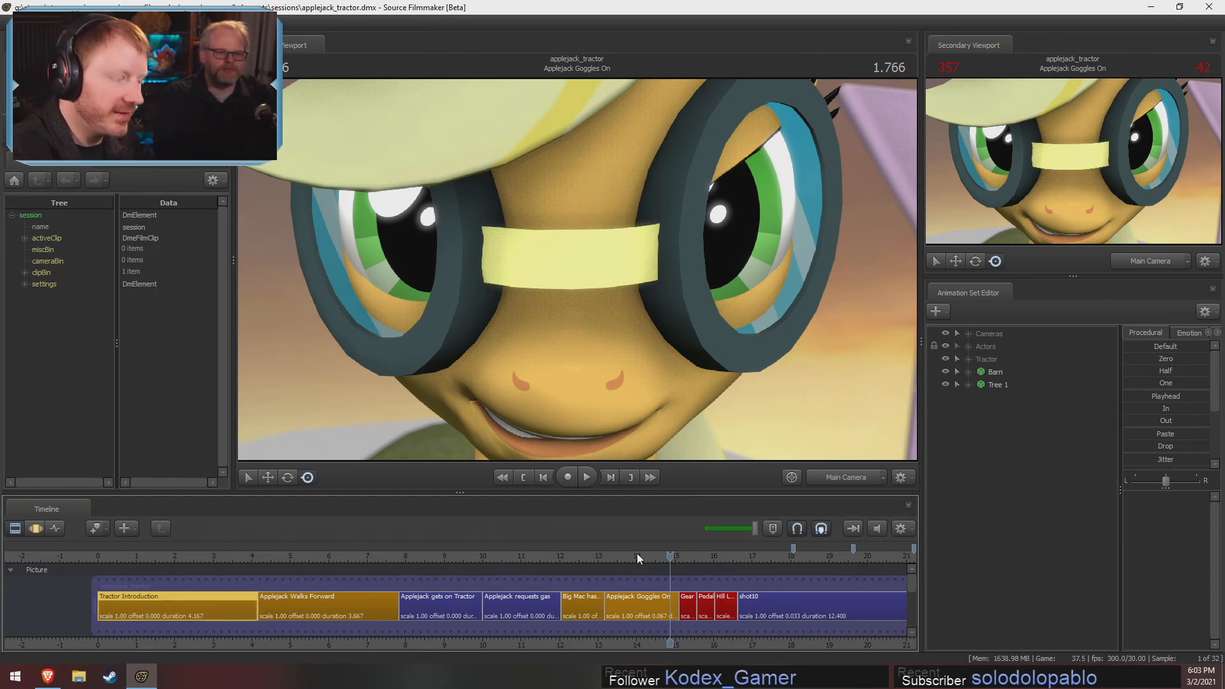
# Change the viewport's display options while examining the goggle lenses in the Applejack Goggles On shot
pyautogui.rightClick(588, 301)
pyautogui.click(616, 332)
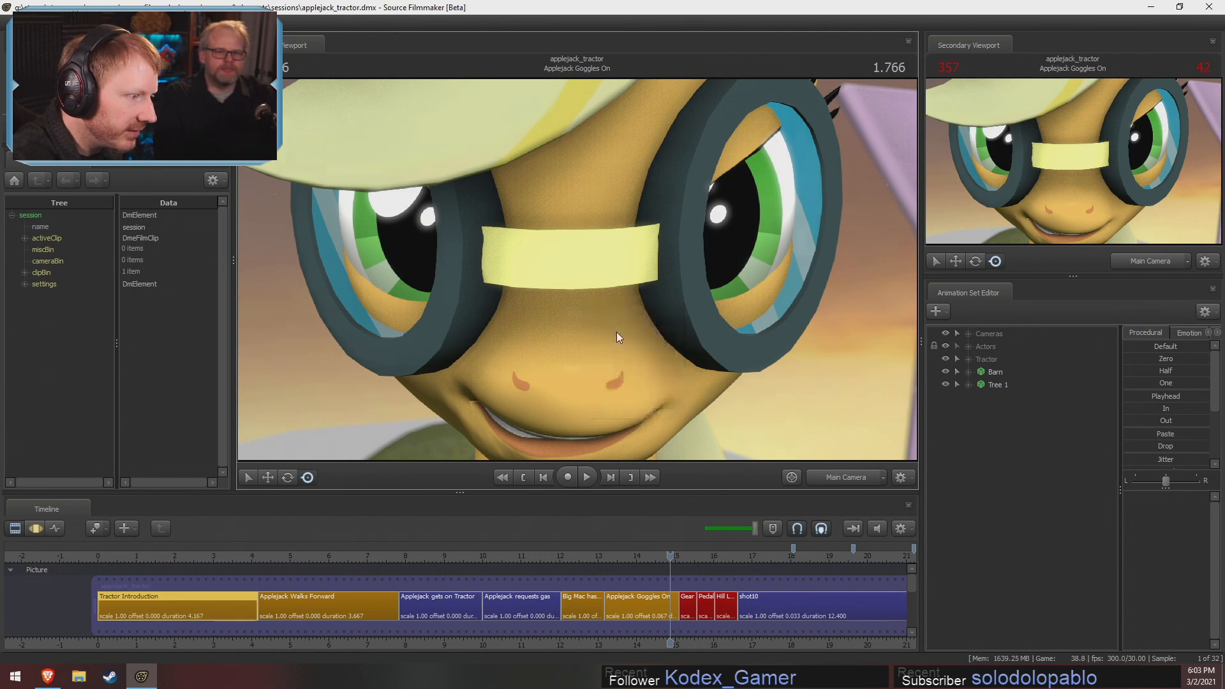
pyautogui.rightClick(618, 307)
pyautogui.click(629, 340)
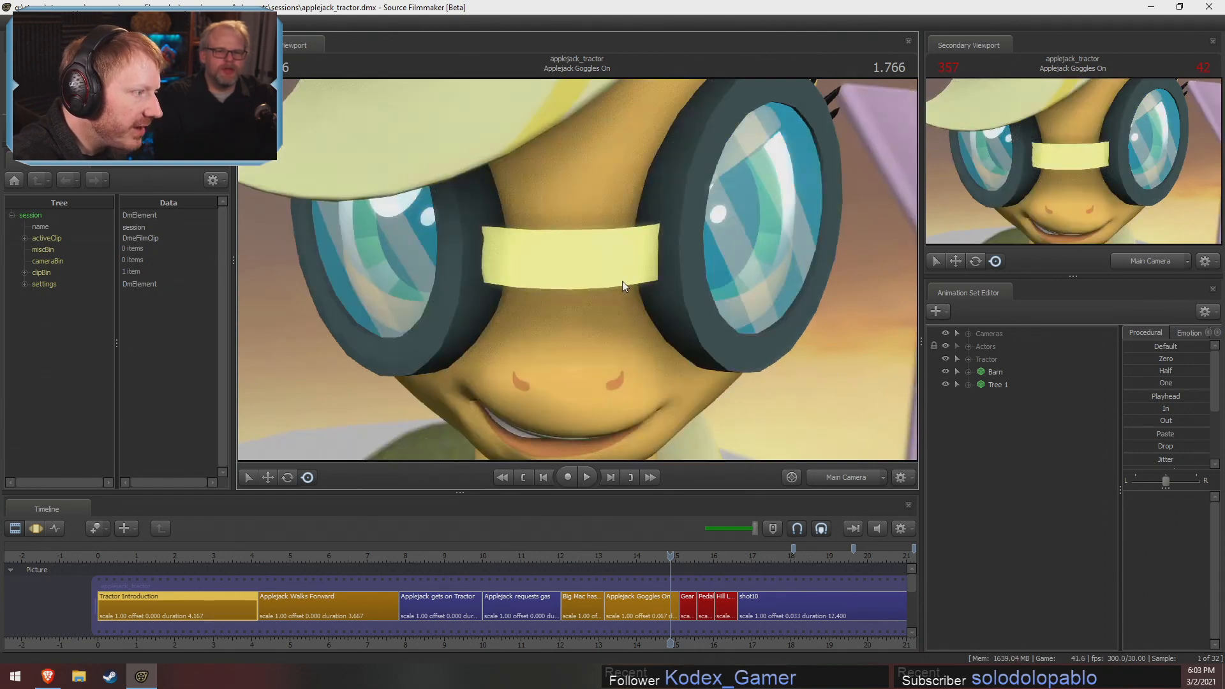
# Mute the timeline sound and scrub the Applejack Goggles On shot back to 1.200 seconds
pyautogui.click(668, 555)
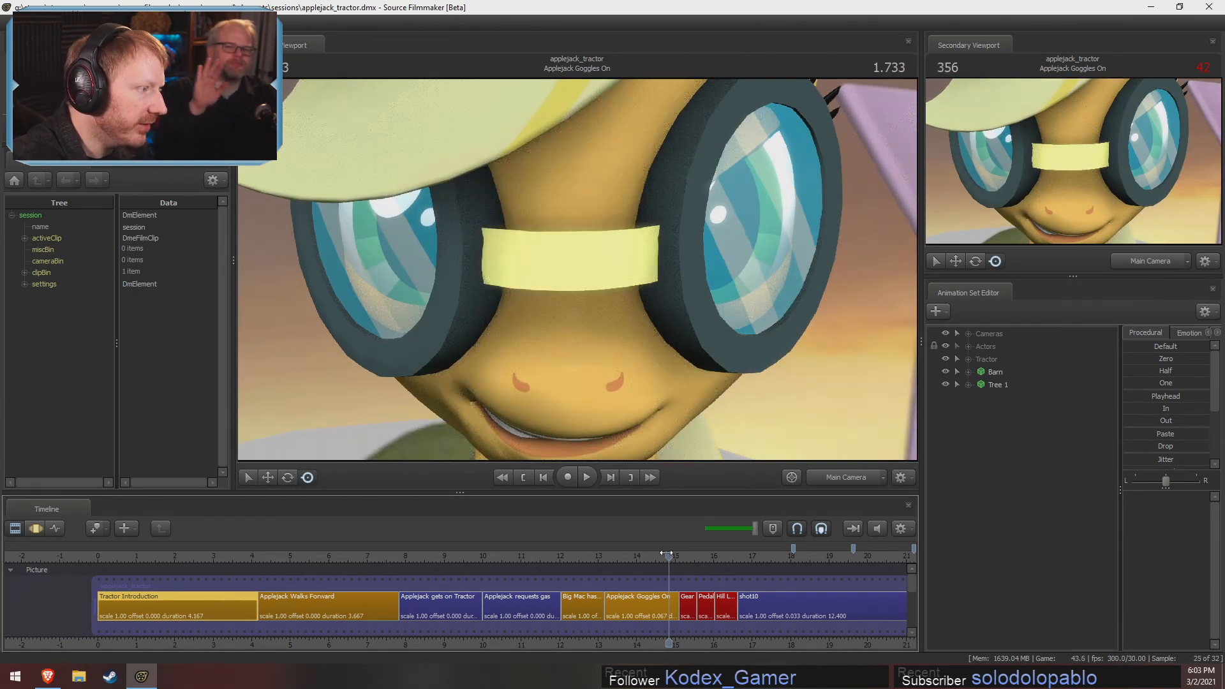
pyautogui.click(879, 532)
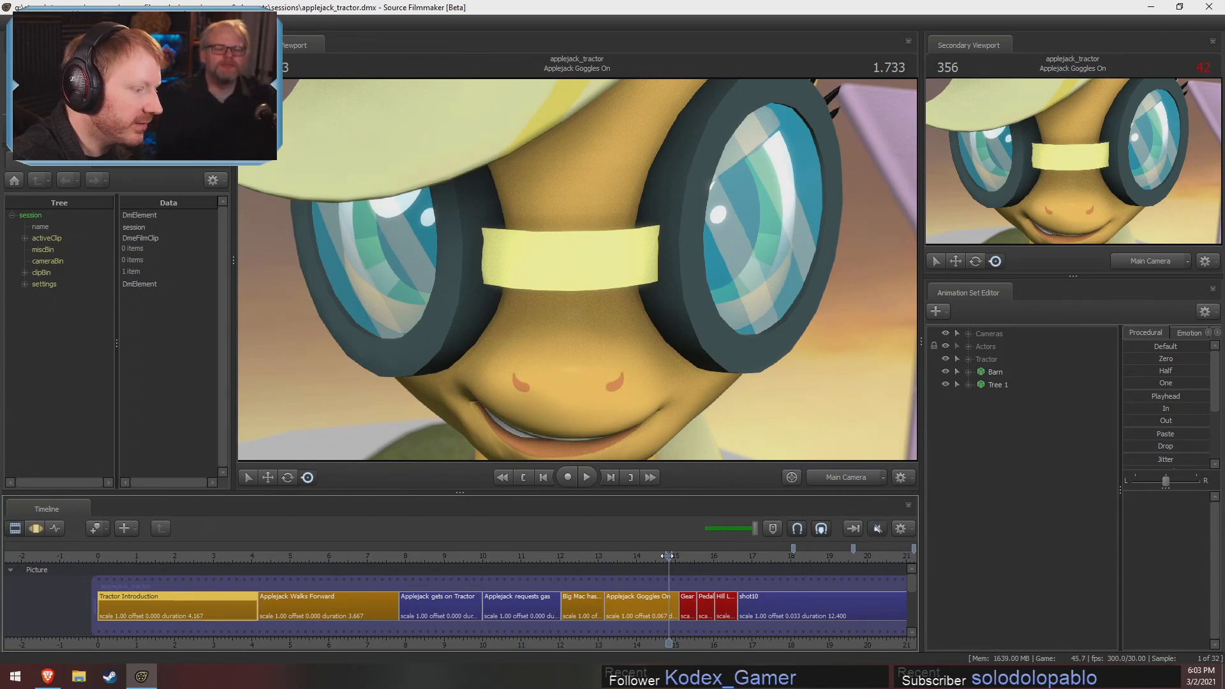
pyautogui.click(672, 556)
pyautogui.moveTo(671, 559)
pyautogui.mouseDown()
pyautogui.moveTo(662, 571)
pyautogui.moveTo(682, 571)
pyautogui.moveTo(665, 576)
pyautogui.mouseUp()
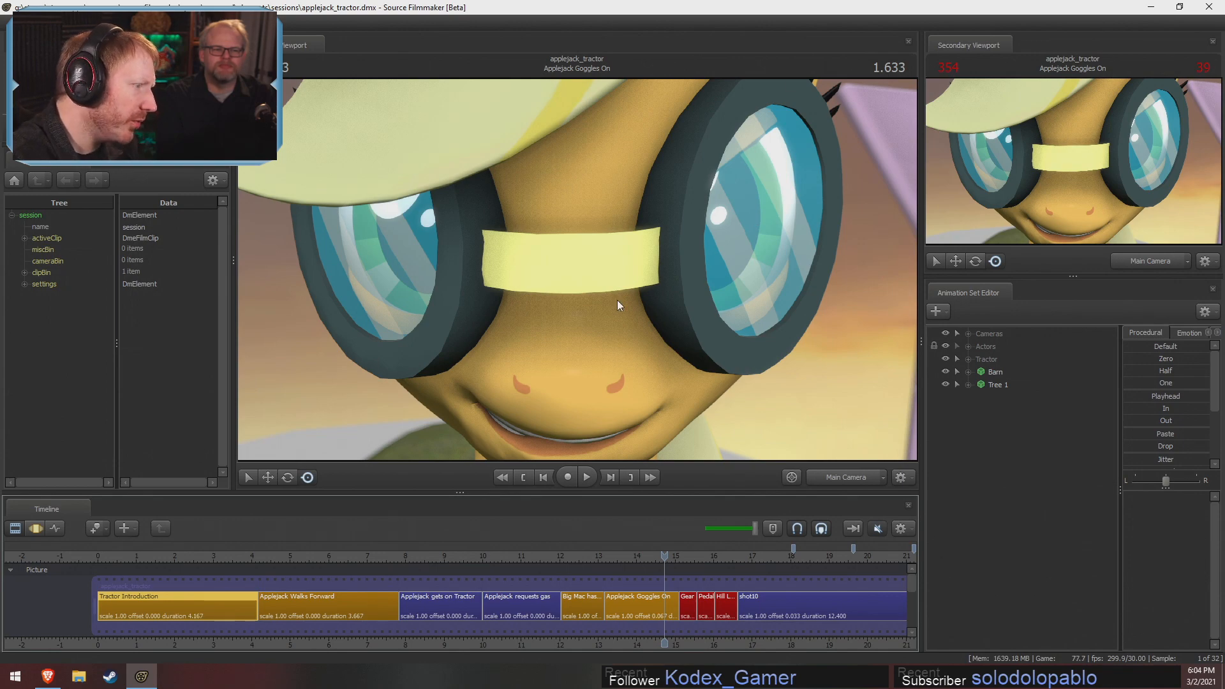
pyautogui.click(661, 564)
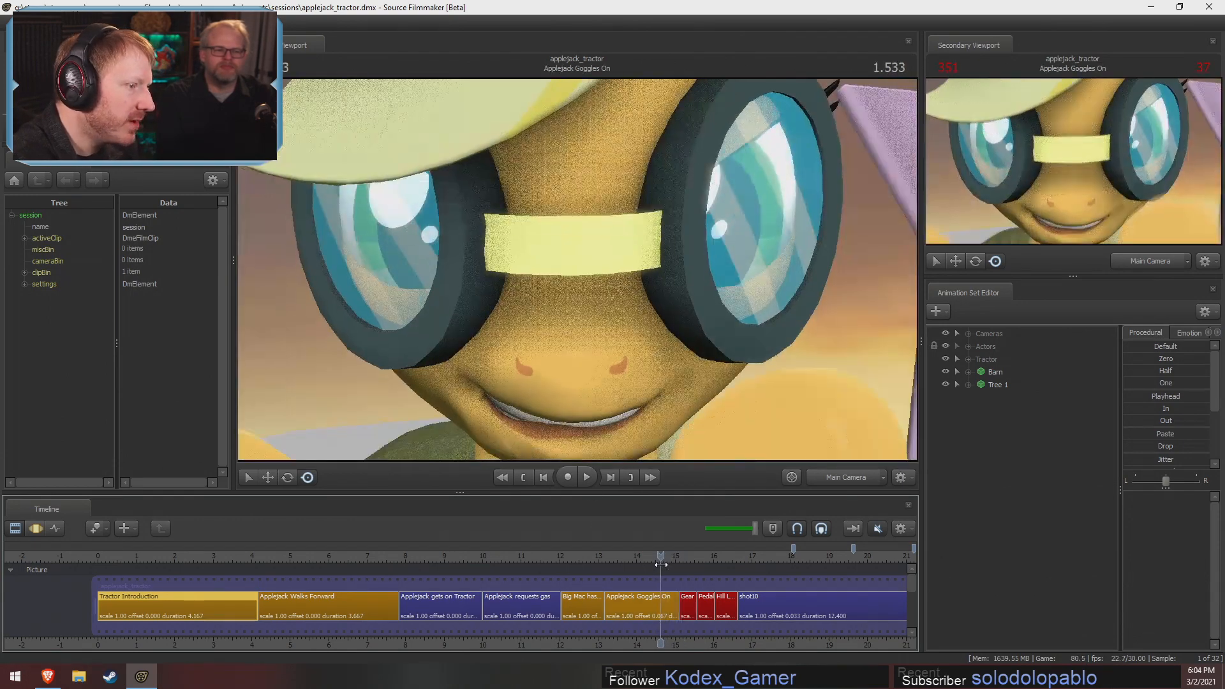
pyautogui.moveTo(661, 564)
pyautogui.mouseDown()
pyautogui.moveTo(684, 572)
pyautogui.moveTo(649, 569)
pyautogui.mouseUp()
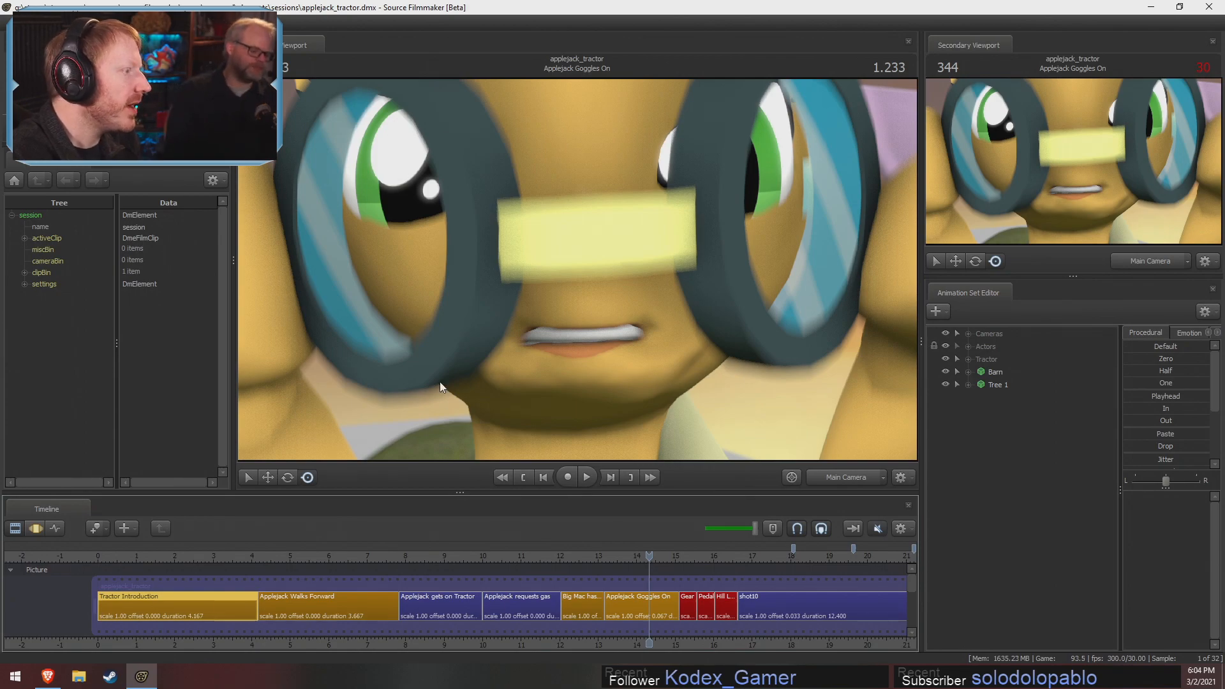
pyautogui.moveTo(649, 558)
pyautogui.mouseDown()
pyautogui.moveTo(664, 577)
pyautogui.moveTo(654, 583)
pyautogui.moveTo(623, 554)
pyautogui.moveTo(648, 559)
pyautogui.mouseUp()
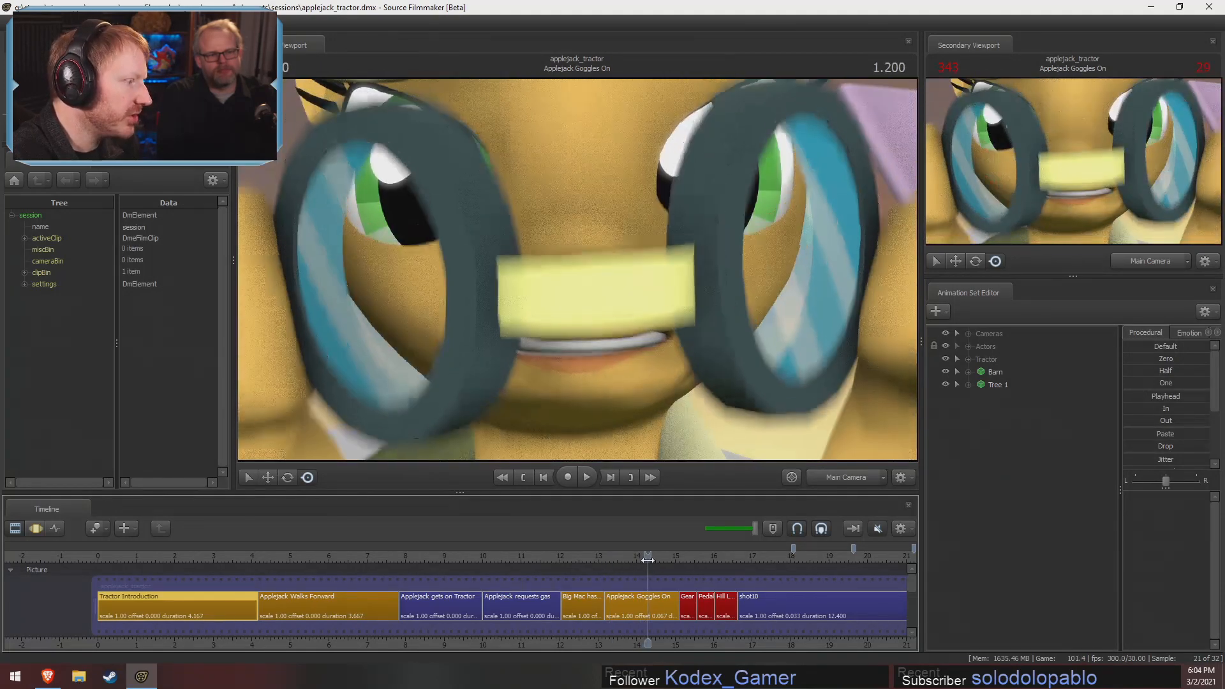
# Examine Applejack and the goggles from the side with the work camera in the Motion Editor, then return to the main camera
pyautogui.press('F3')
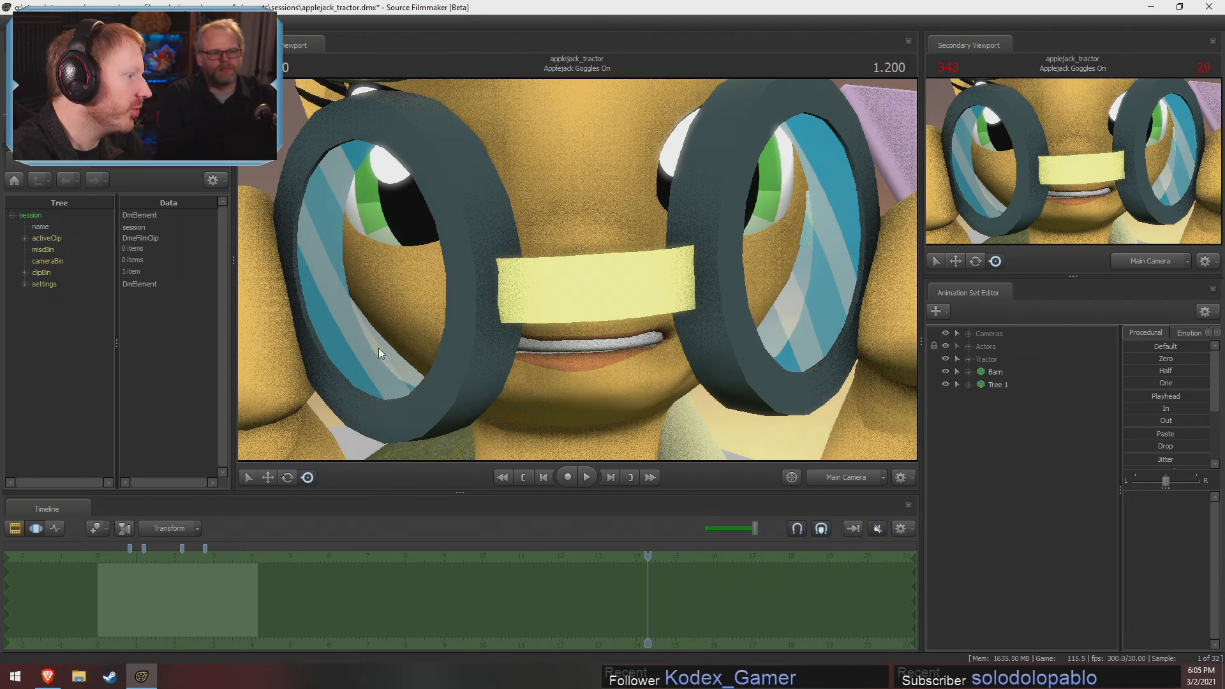
pyautogui.click(836, 485)
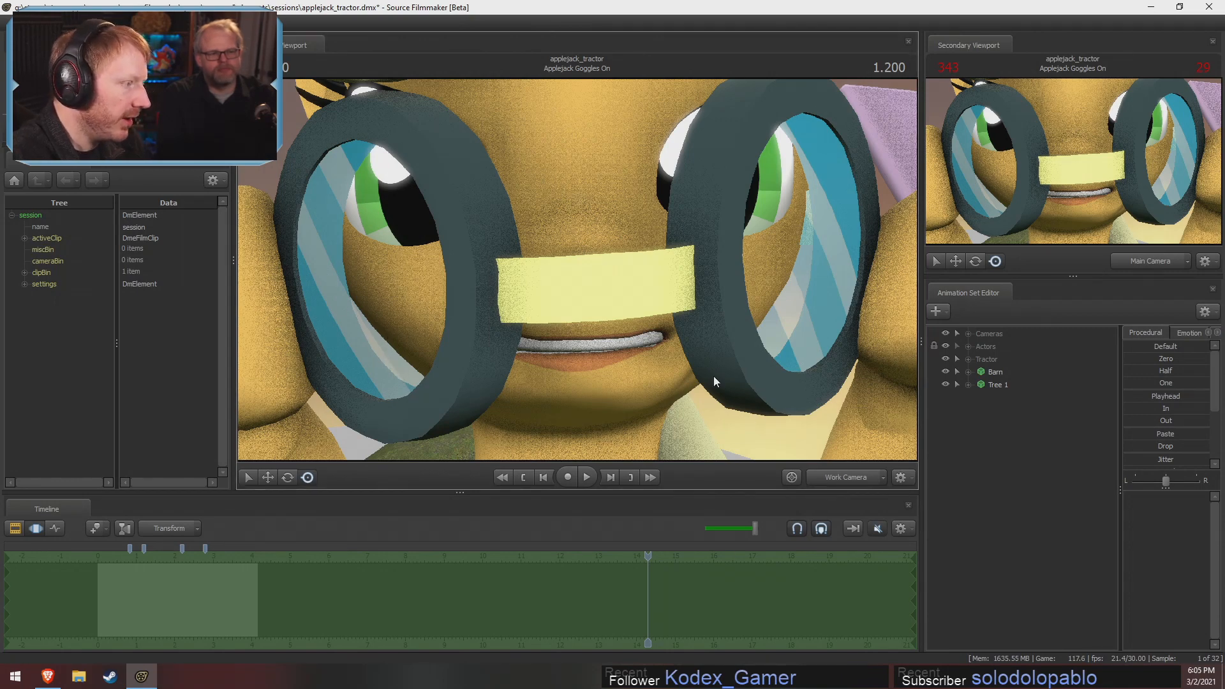
pyautogui.moveTo(715, 378); pyautogui.dragTo(588, 266)
pyautogui.press('w')
pyautogui.press('s')
pyautogui.press('s')
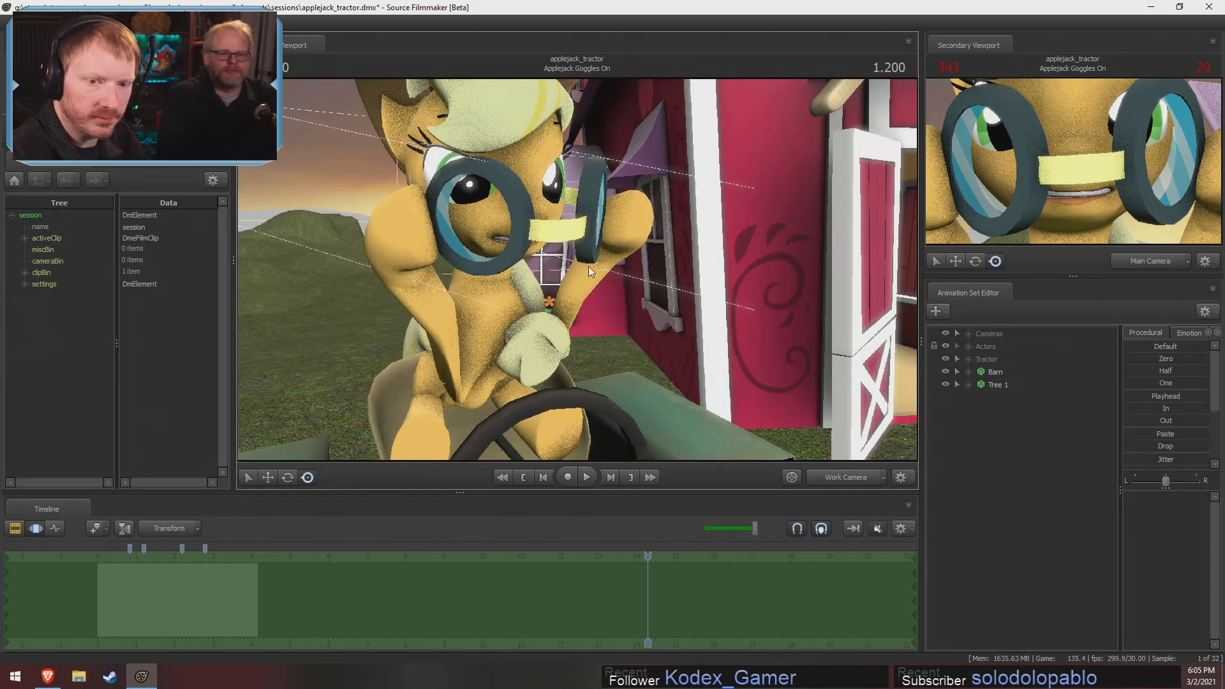
pyautogui.click(849, 477)
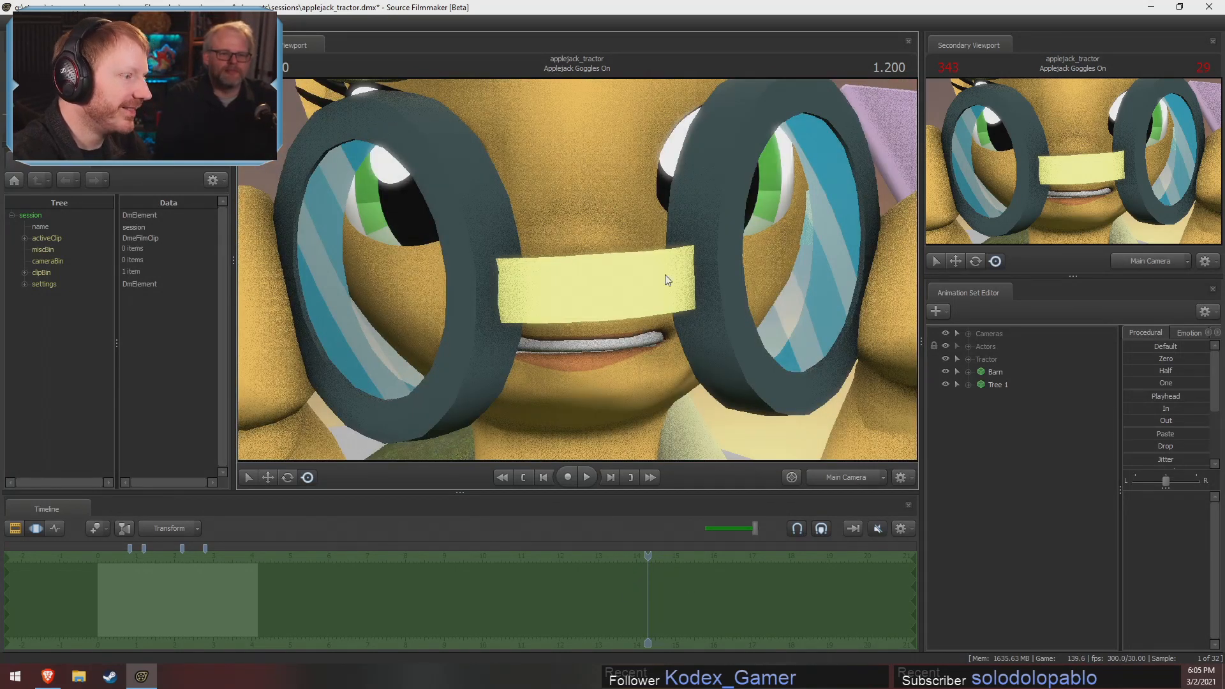
# Return to the Clip Editor and move the playhead to 3.333 seconds in the Tractor Introduction shot
pyautogui.press('F2')
pyautogui.moveTo(668, 553); pyautogui.dragTo(669, 552)
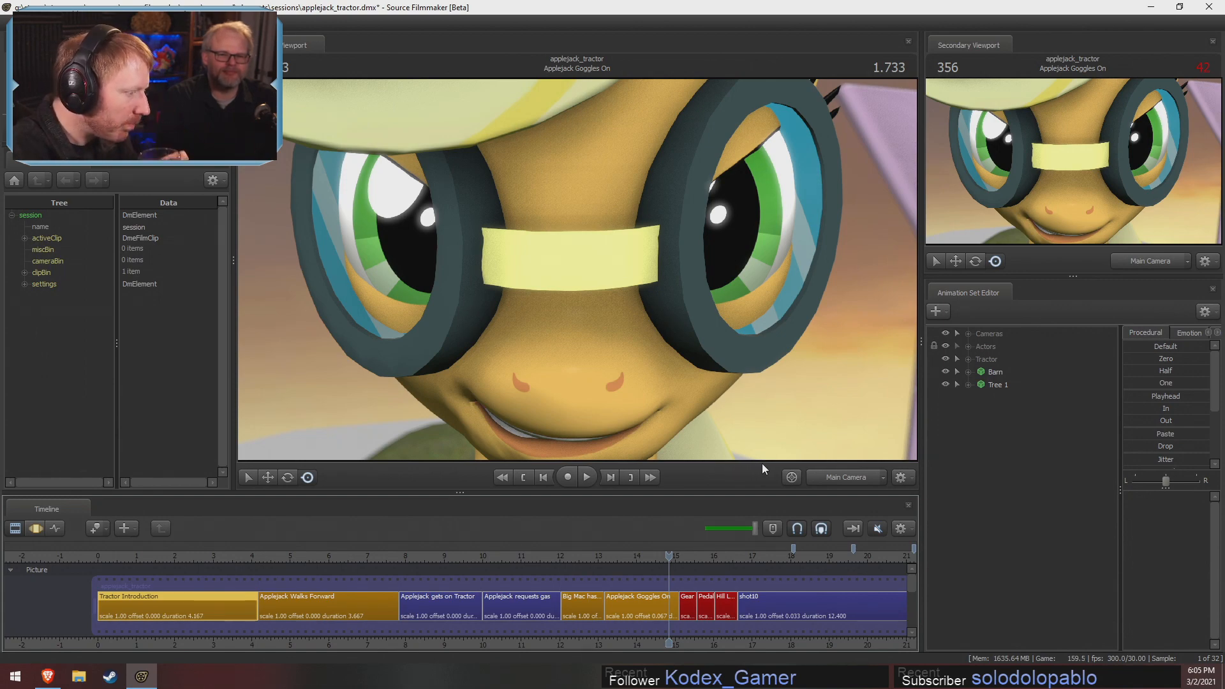
pyautogui.moveTo(329, 561); pyautogui.dragTo(229, 564)
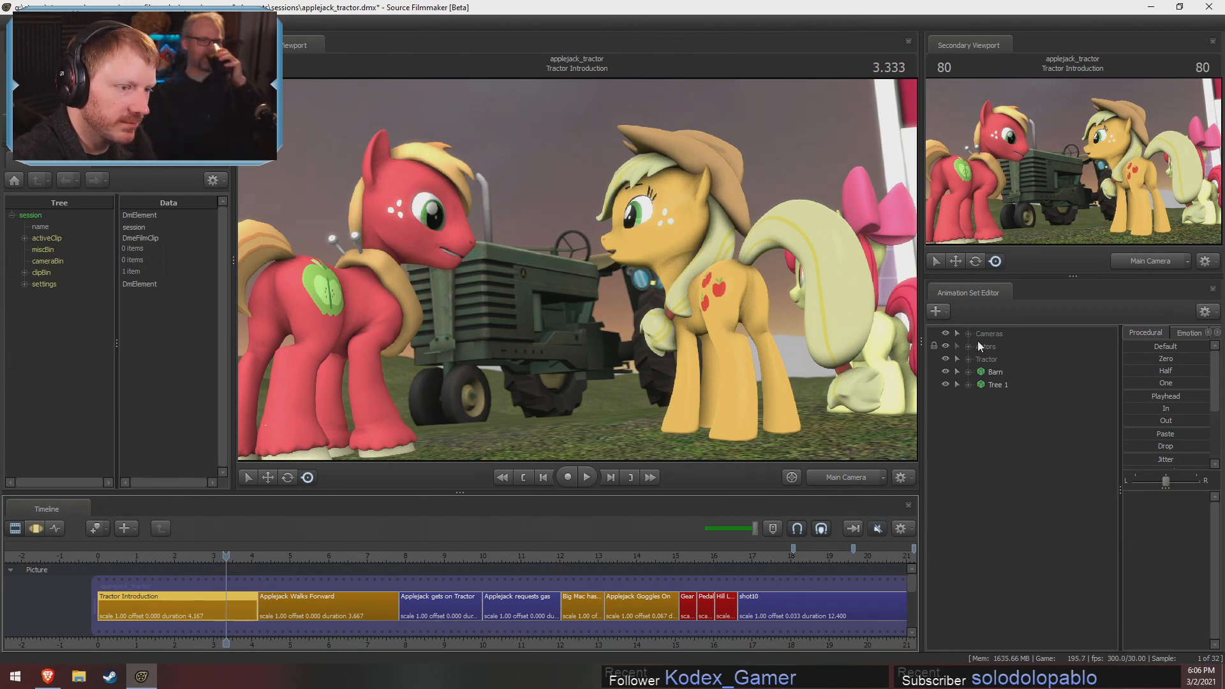
# Switch to the Motion Editor and frame the tractor with the work camera
pyautogui.press('F3')
pyautogui.press('F2')
pyautogui.press('F3')
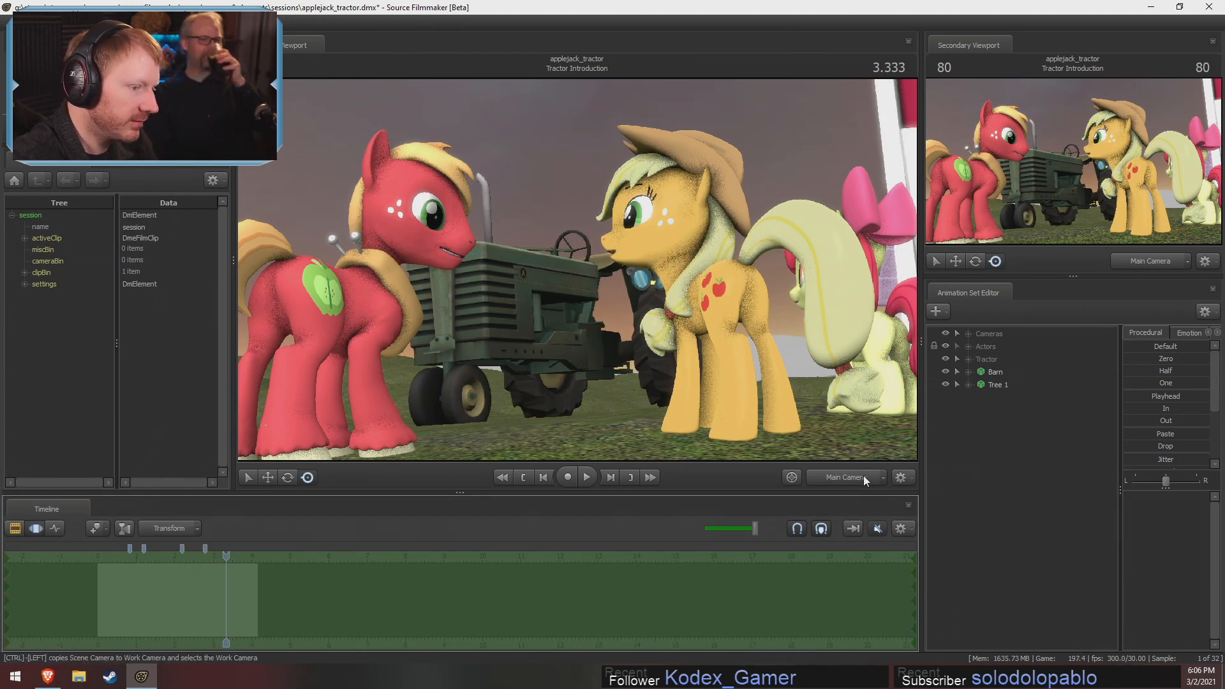
pyautogui.keyDown('ctrl'); pyautogui.click(864, 478); pyautogui.keyUp('ctrl')
pyautogui.press('s')
pyautogui.moveTo(767, 269); pyautogui.dragTo(767, 332)
pyautogui.press('w')
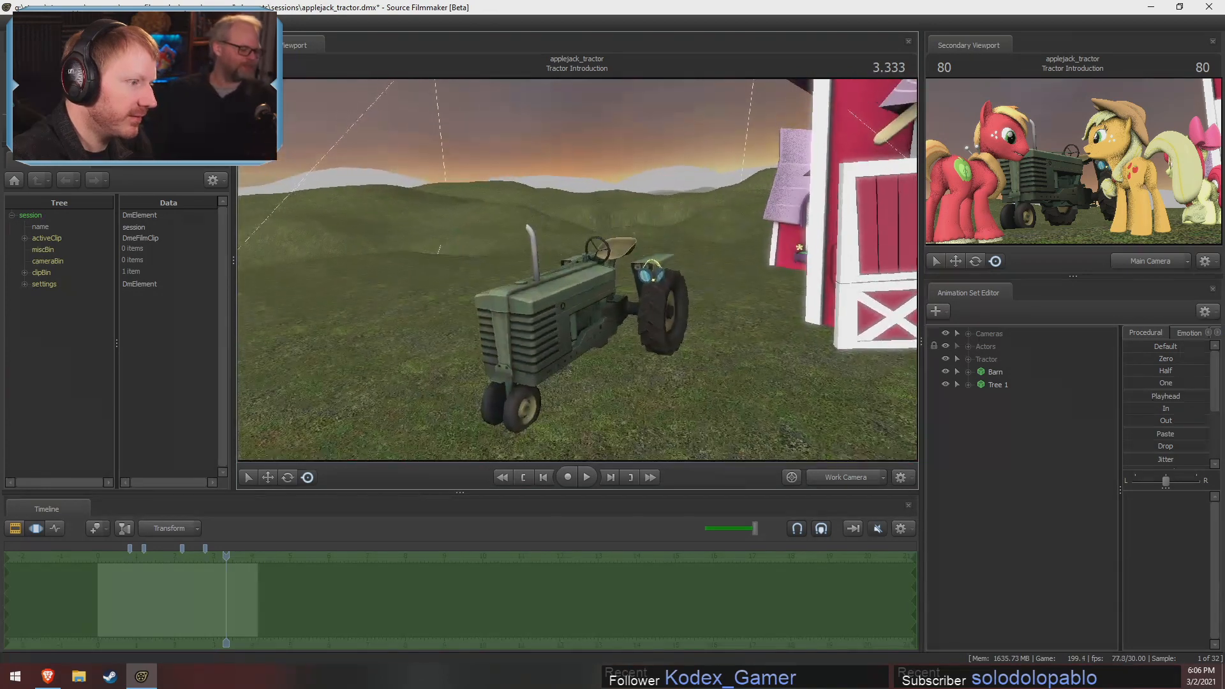
# Create an animation set for a new model using vn_derpyhooves.mdl
pyautogui.rightClick(1023, 454)
pyautogui.click(1097, 482)
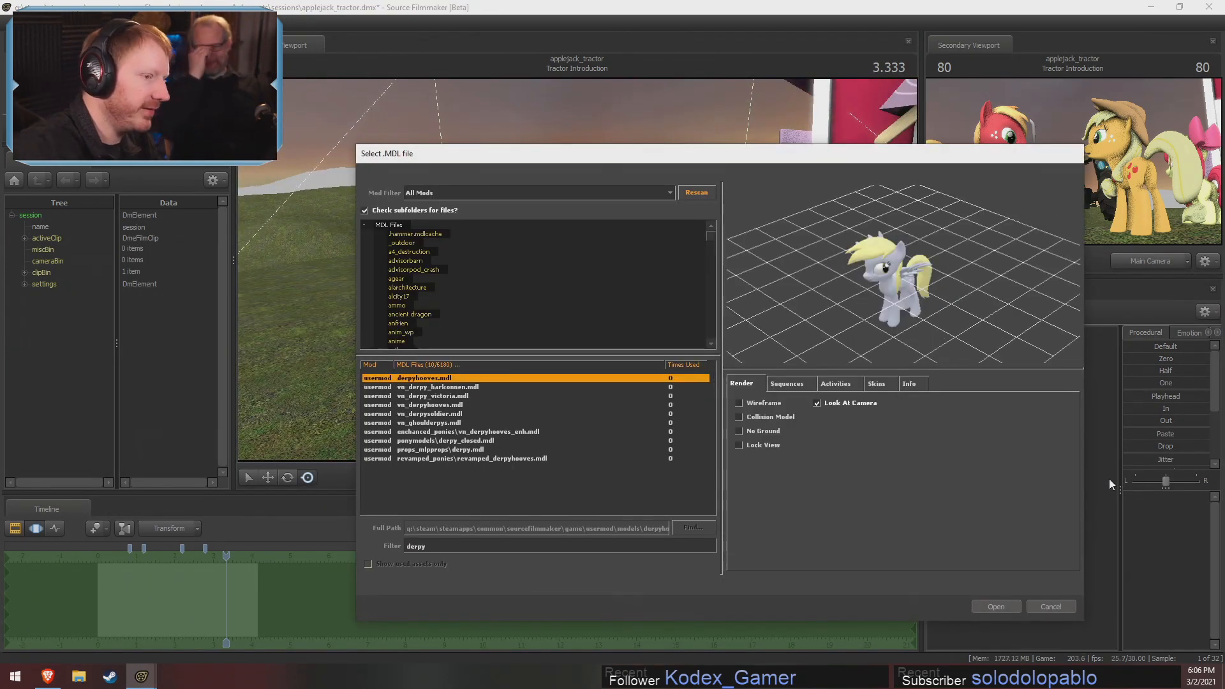
pyautogui.click(439, 406)
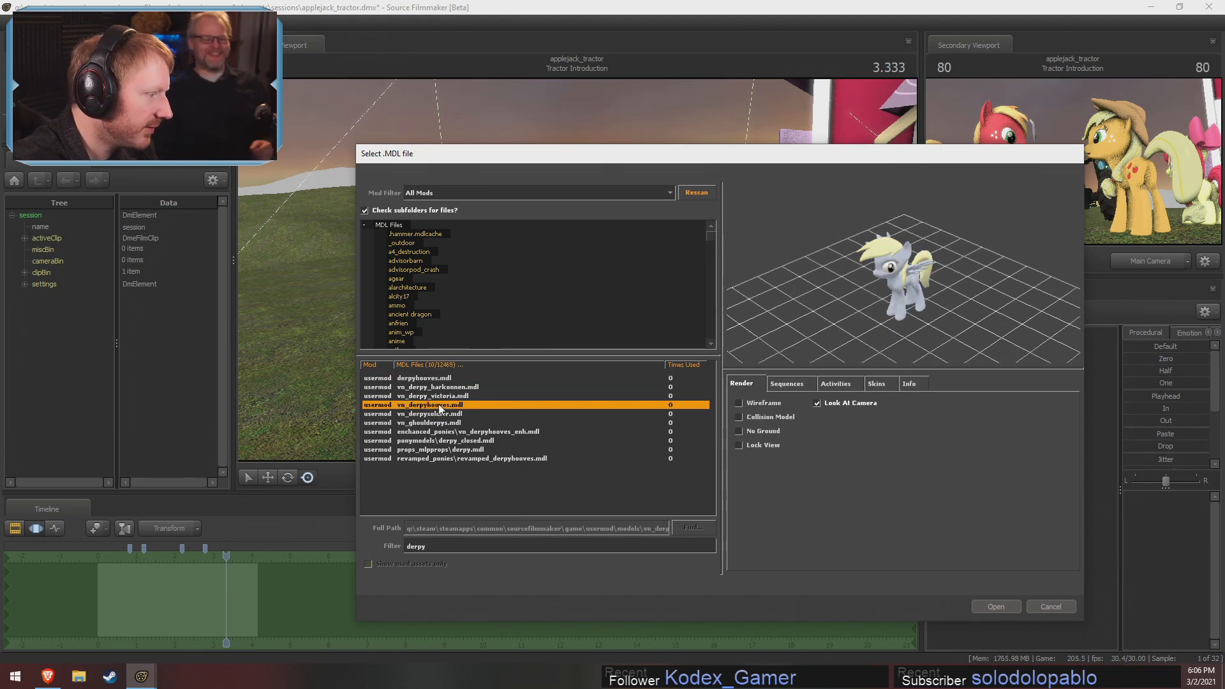
pyautogui.click(986, 606)
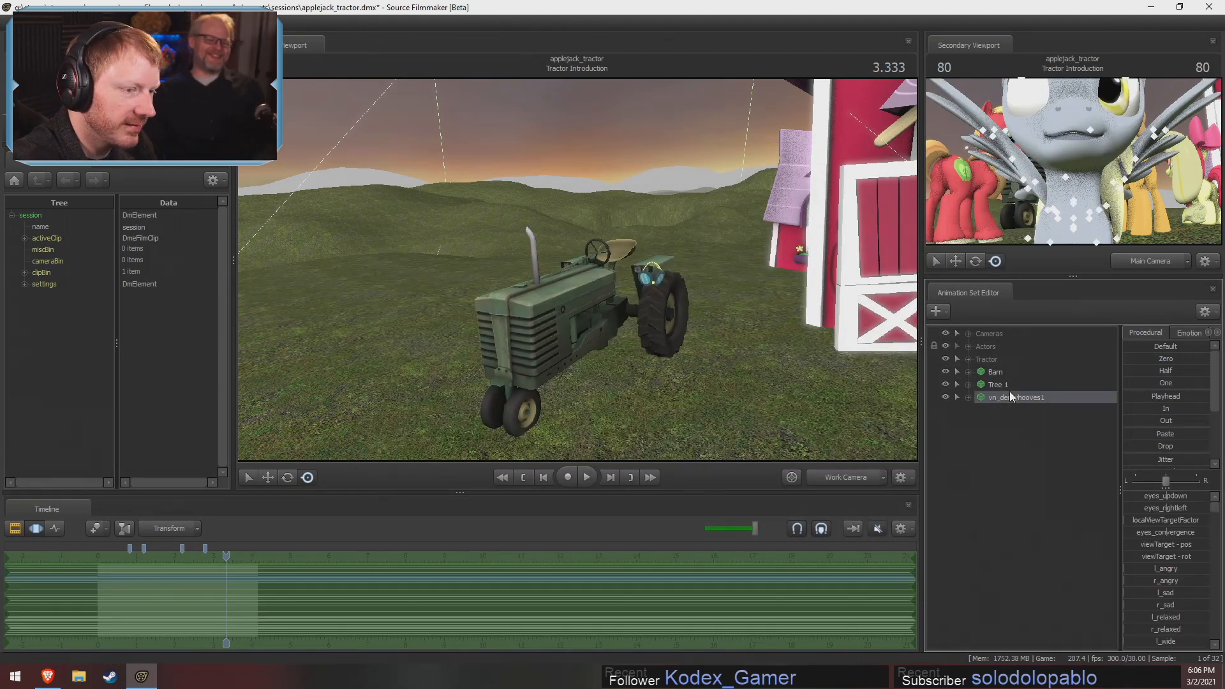
# Set the Derpy model's right and left wing body groups to the normal closed wings
pyautogui.rightClick(1012, 396)
pyautogui.moveTo(1027, 559)
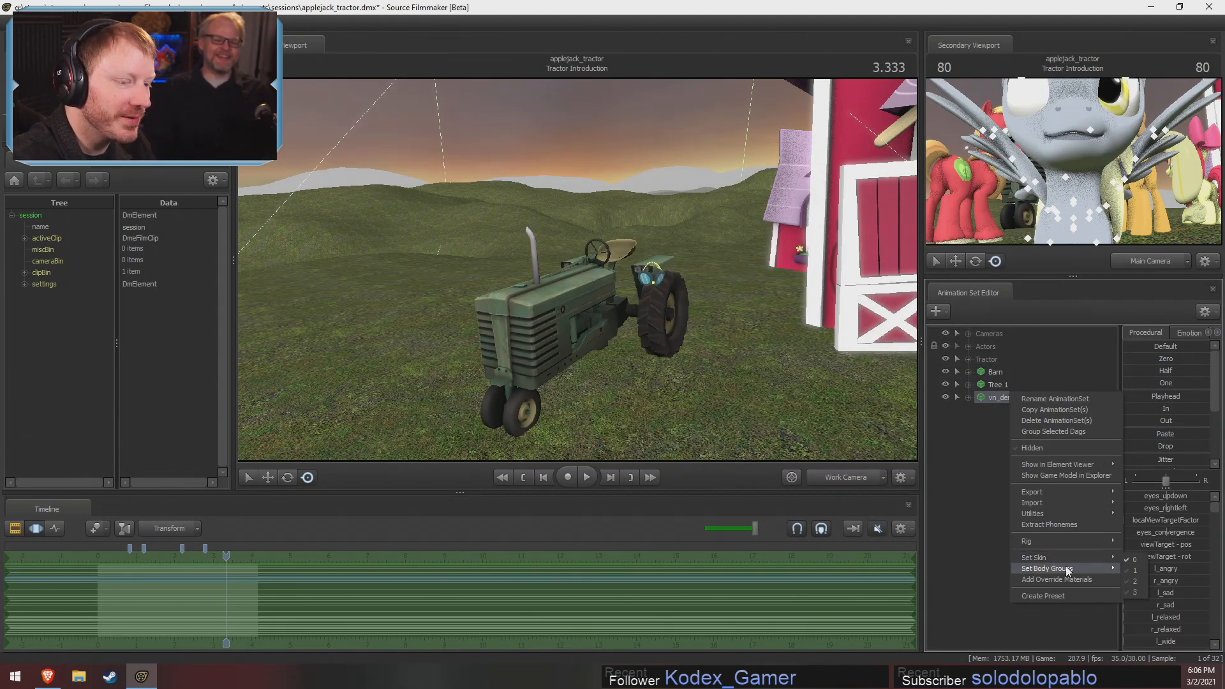
pyautogui.moveTo(1065, 567)
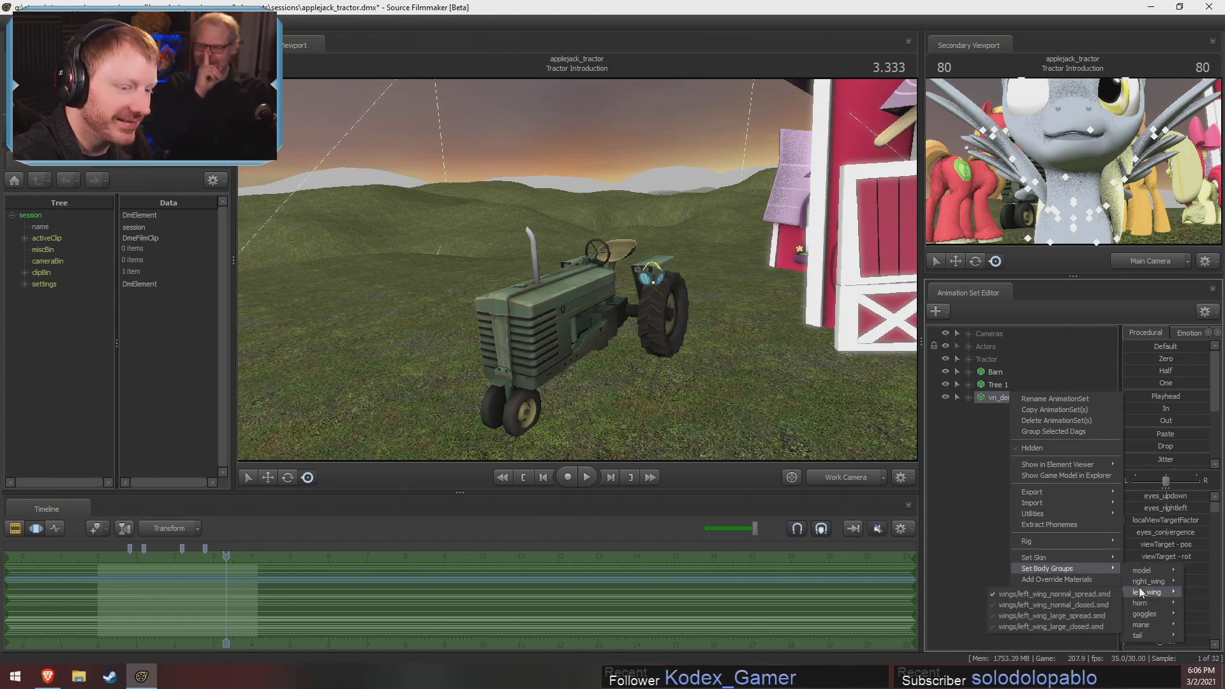
pyautogui.moveTo(1139, 583)
pyautogui.click(1070, 596)
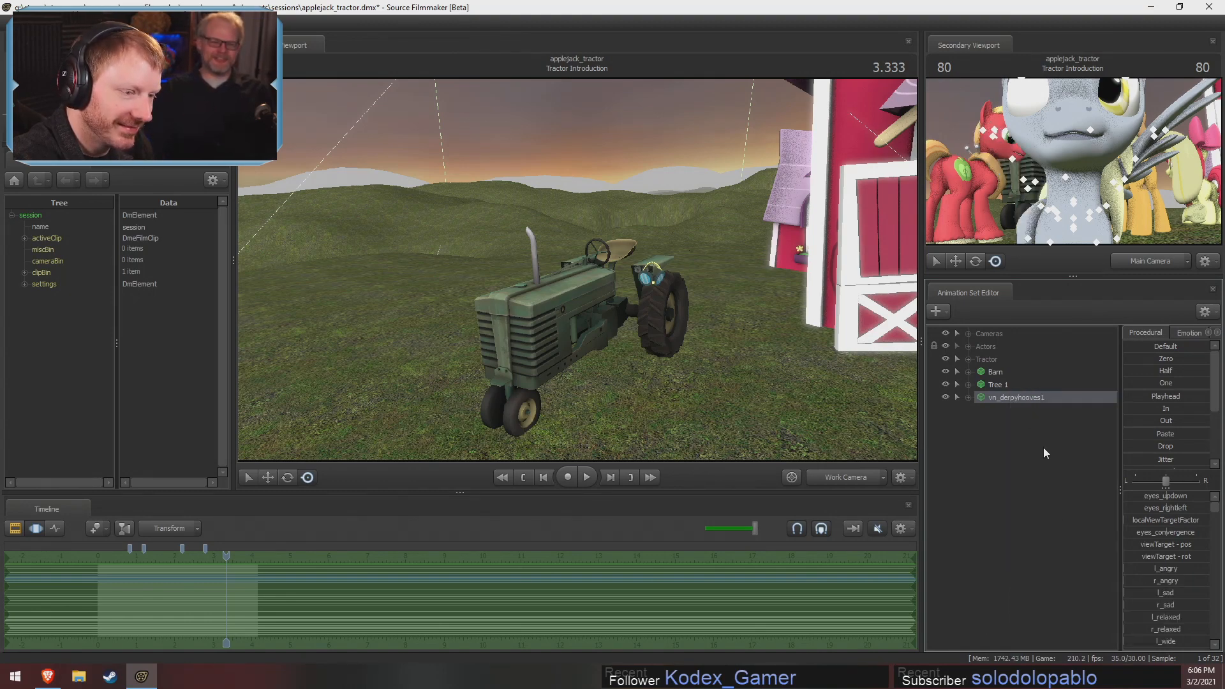
pyautogui.rightClick(1021, 397)
pyautogui.moveTo(1079, 573)
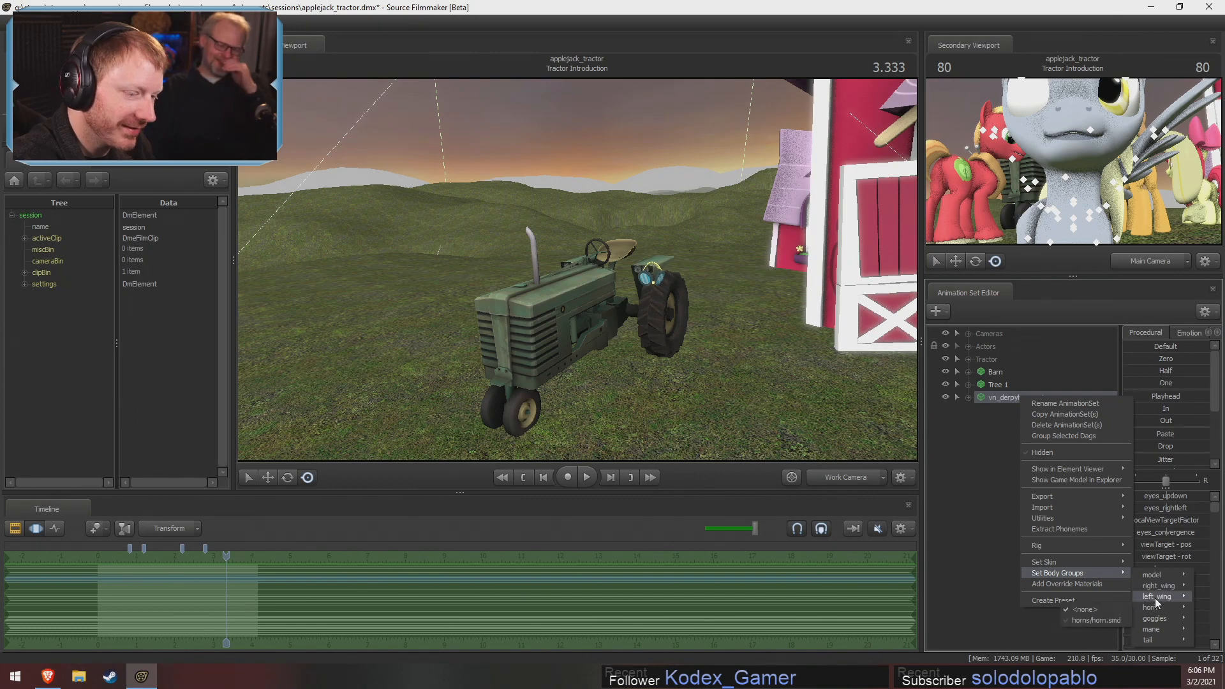
pyautogui.moveTo(1155, 598)
pyautogui.click(1103, 606)
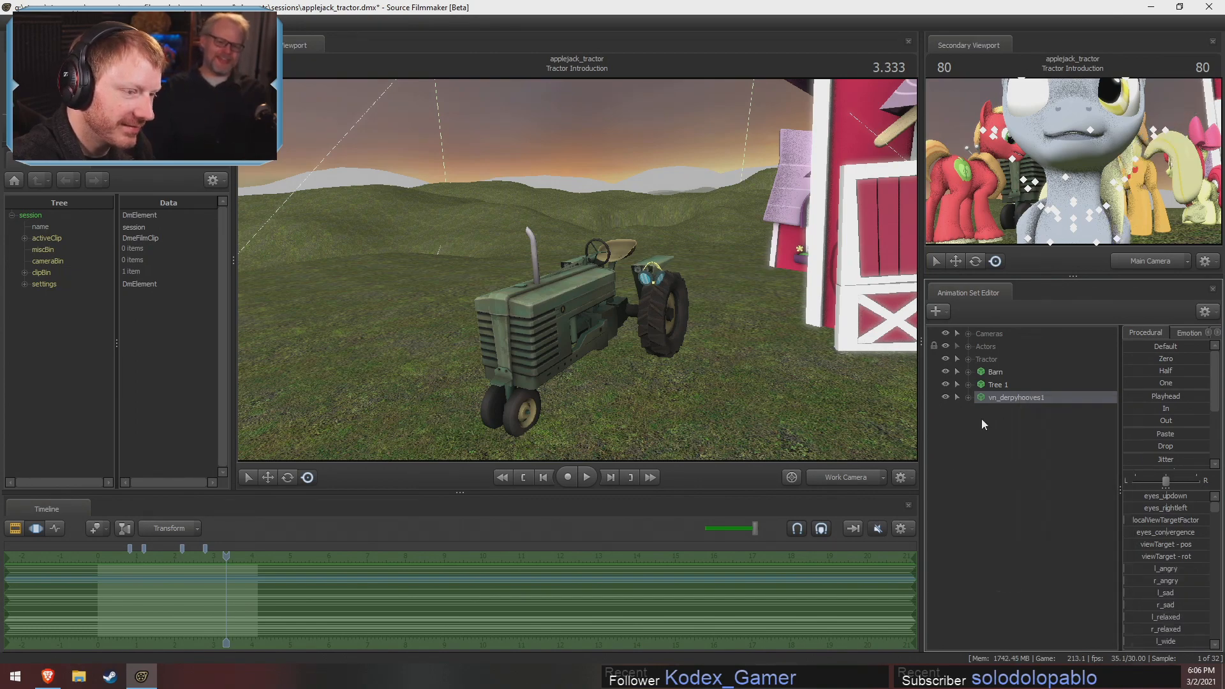
# Move the Derpy model from the camera's position to beside the front of the tractor
pyautogui.press('s')
pyautogui.moveTo(861, 329); pyautogui.dragTo(839, 364)
pyautogui.press('w')
pyautogui.press('r')
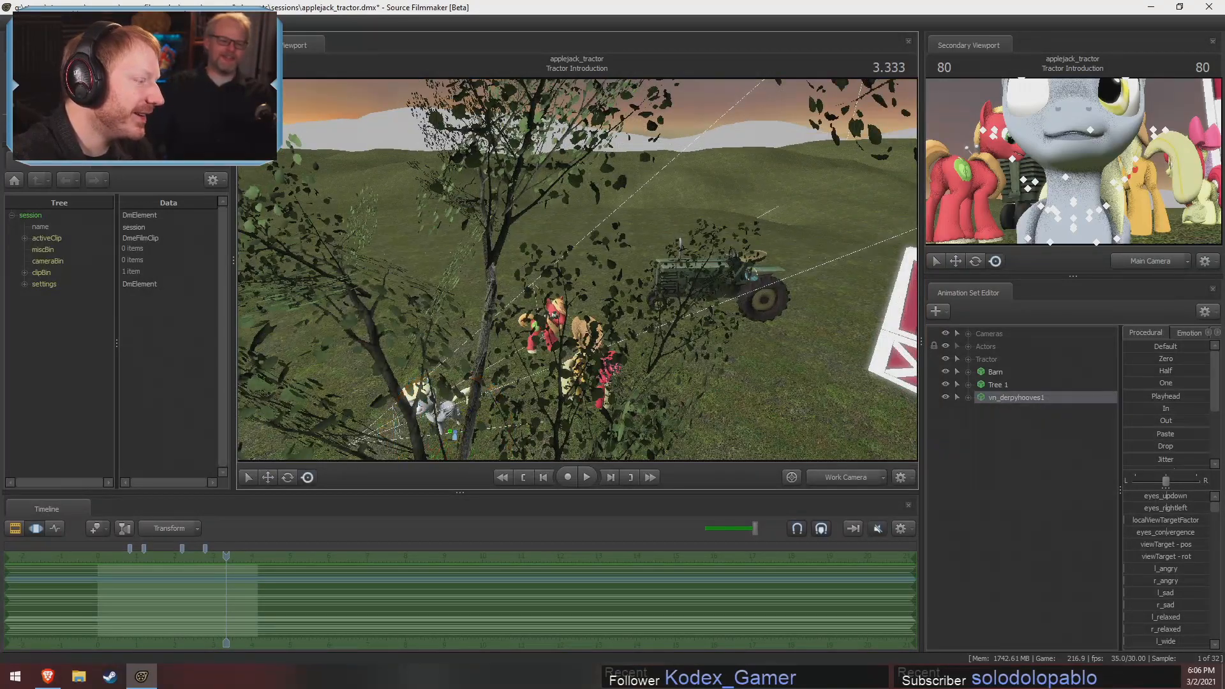
pyautogui.moveTo(450, 422); pyautogui.dragTo(577, 275)
pyautogui.press('w')
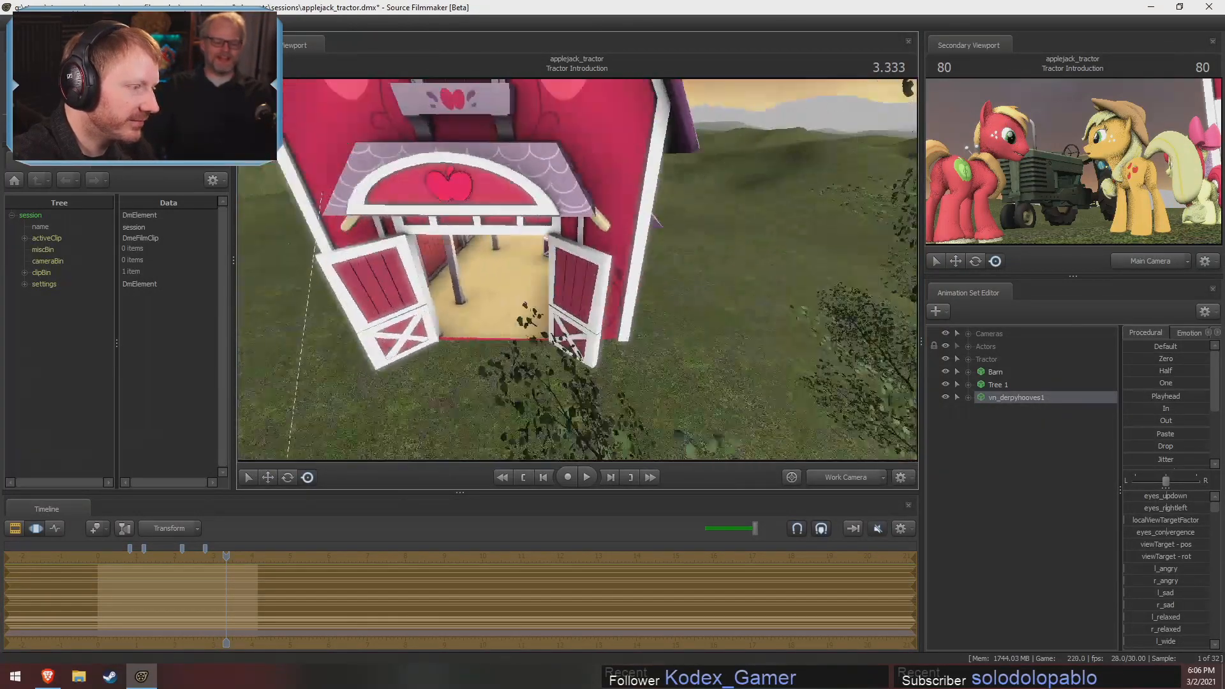
pyautogui.press('s')
pyautogui.keyDown('alt'); pyautogui.moveTo(576, 275); pyautogui.dragTo(663, 281, button='right'); pyautogui.keyUp('alt')
# Copy the Derpy model's animation set and paste a duplicate into the shot
pyautogui.rightClick(1044, 401)
pyautogui.click(1028, 419)
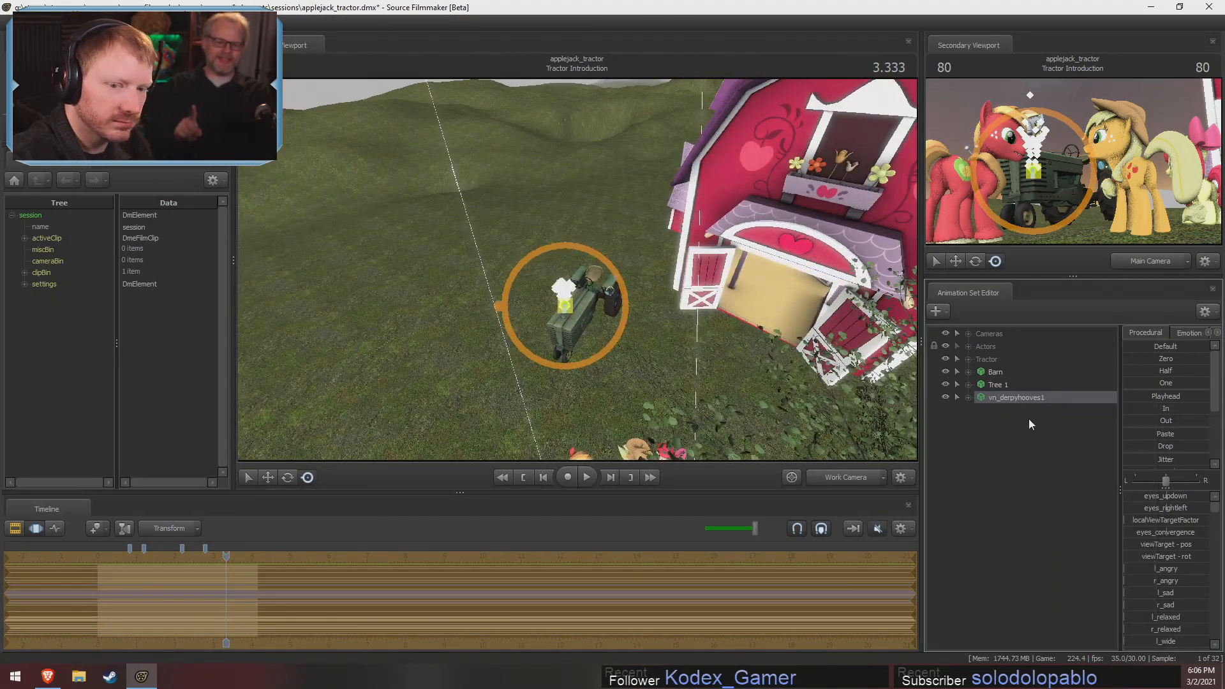
pyautogui.rightClick(1029, 419)
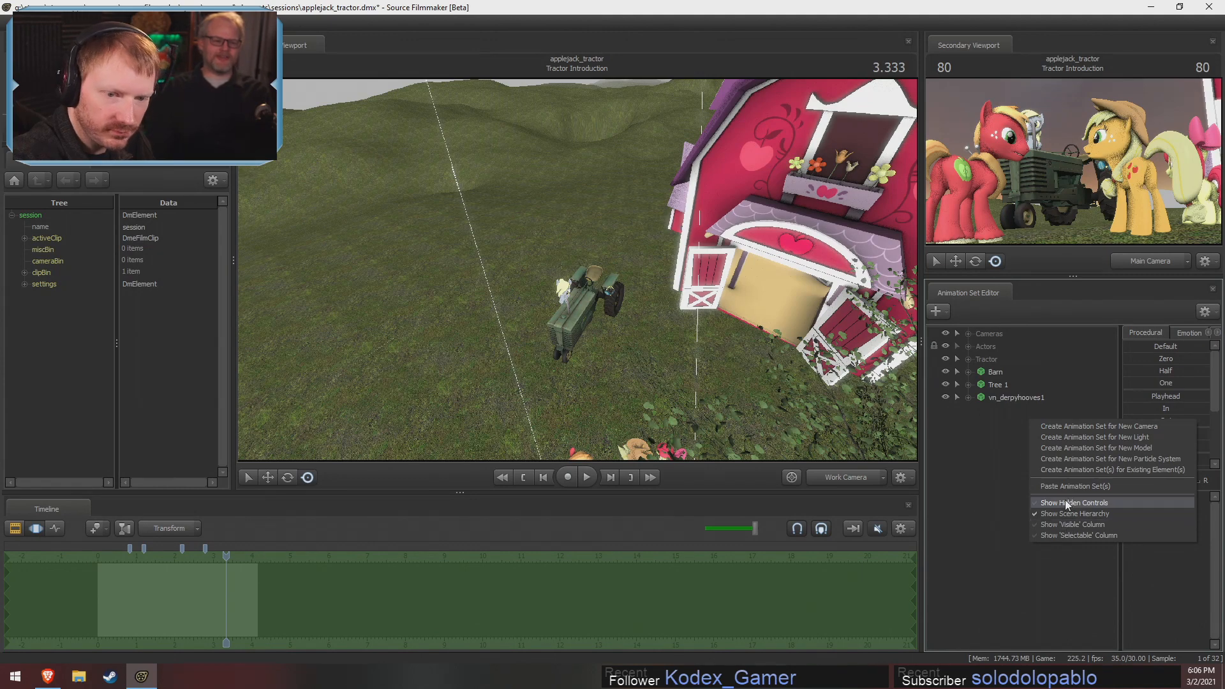
pyautogui.click(1051, 487)
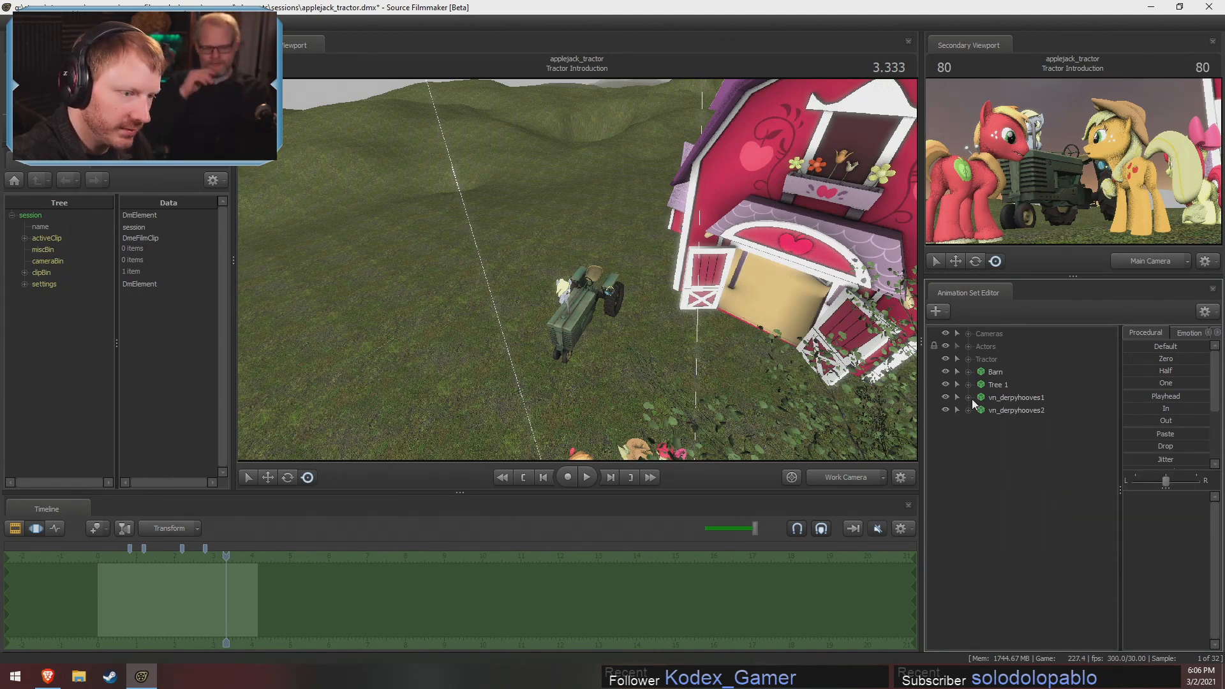
# Inspect the tractor's Unknown bones in the viewport to find the joint that drives its rear wheels
pyautogui.click(968, 359)
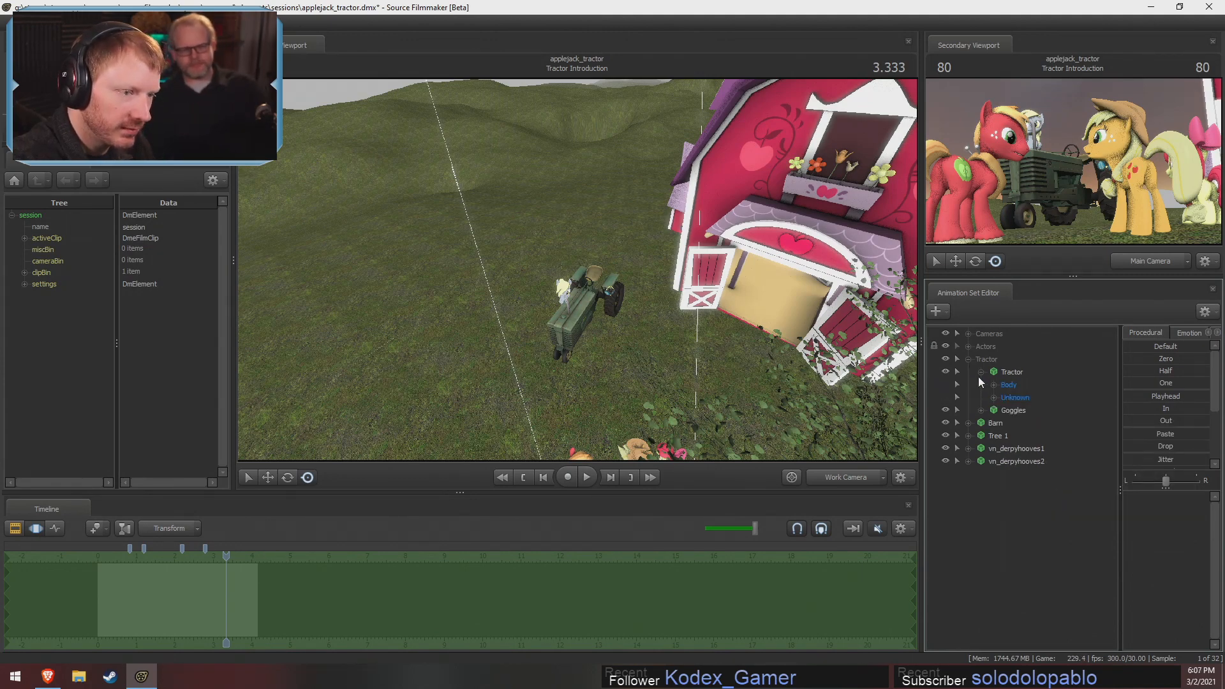
pyautogui.click(994, 398)
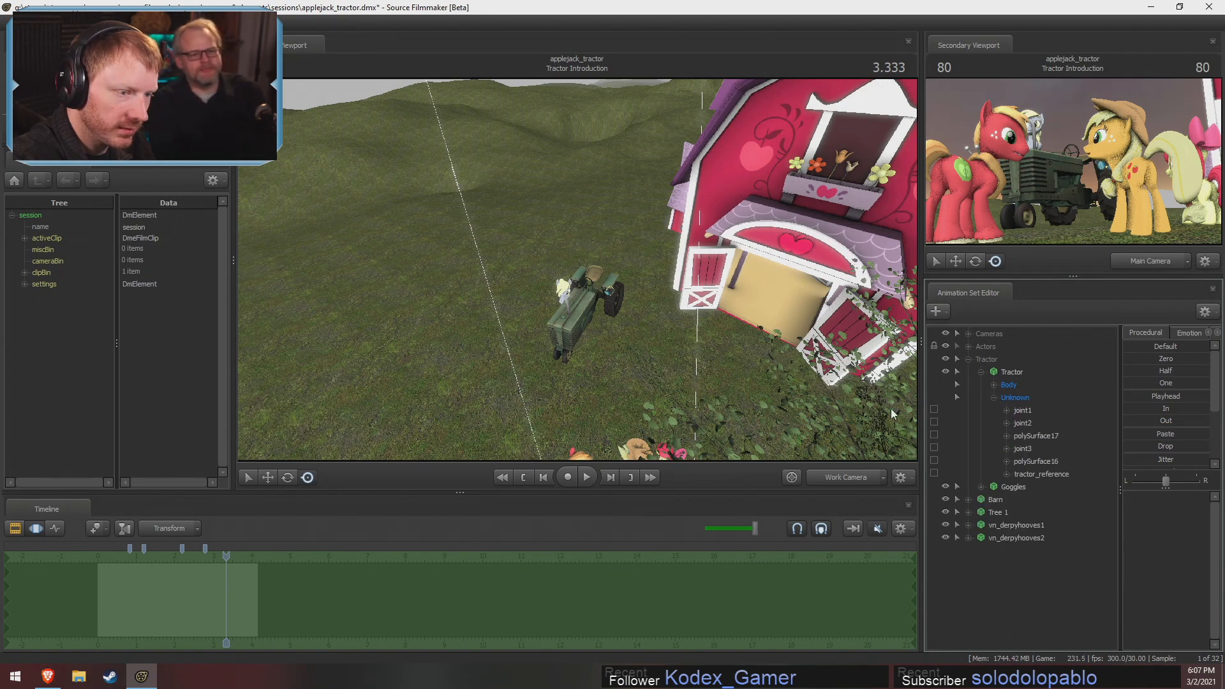
pyautogui.press('w')
pyautogui.moveTo(891, 408); pyautogui.dragTo(578, 273)
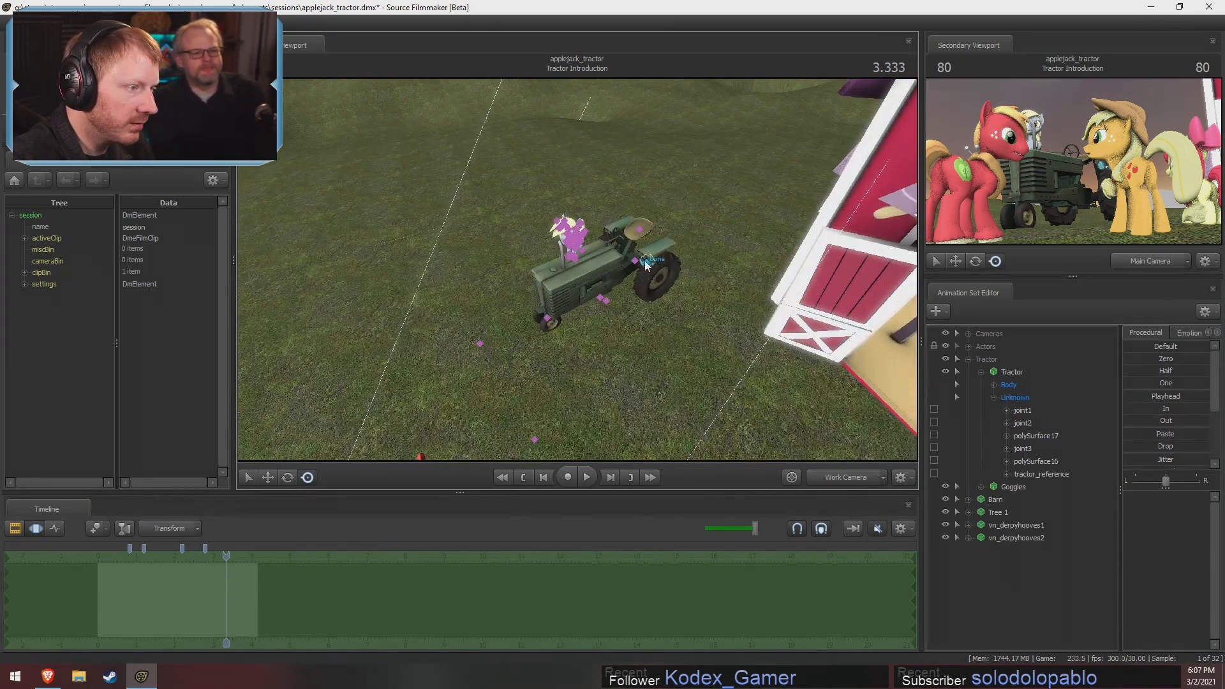
pyautogui.click(650, 268)
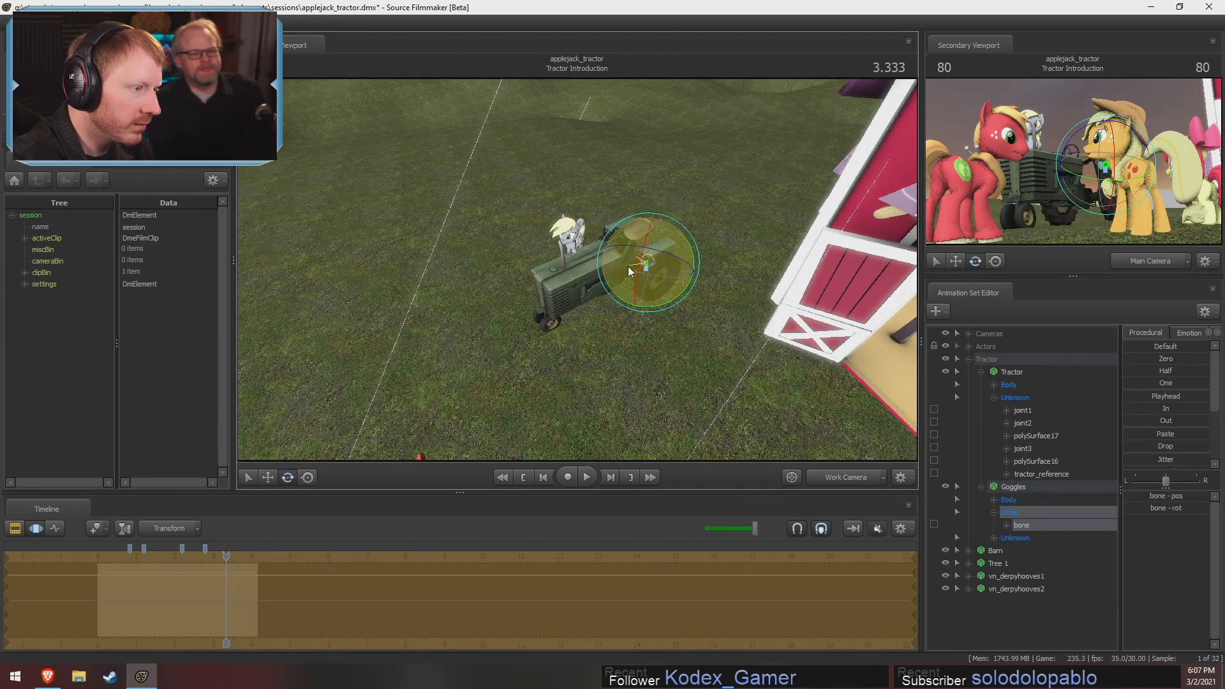
pyautogui.moveTo(664, 284); pyautogui.dragTo(578, 273)
pyautogui.press('z')
pyautogui.press('w')
pyautogui.click(628, 300)
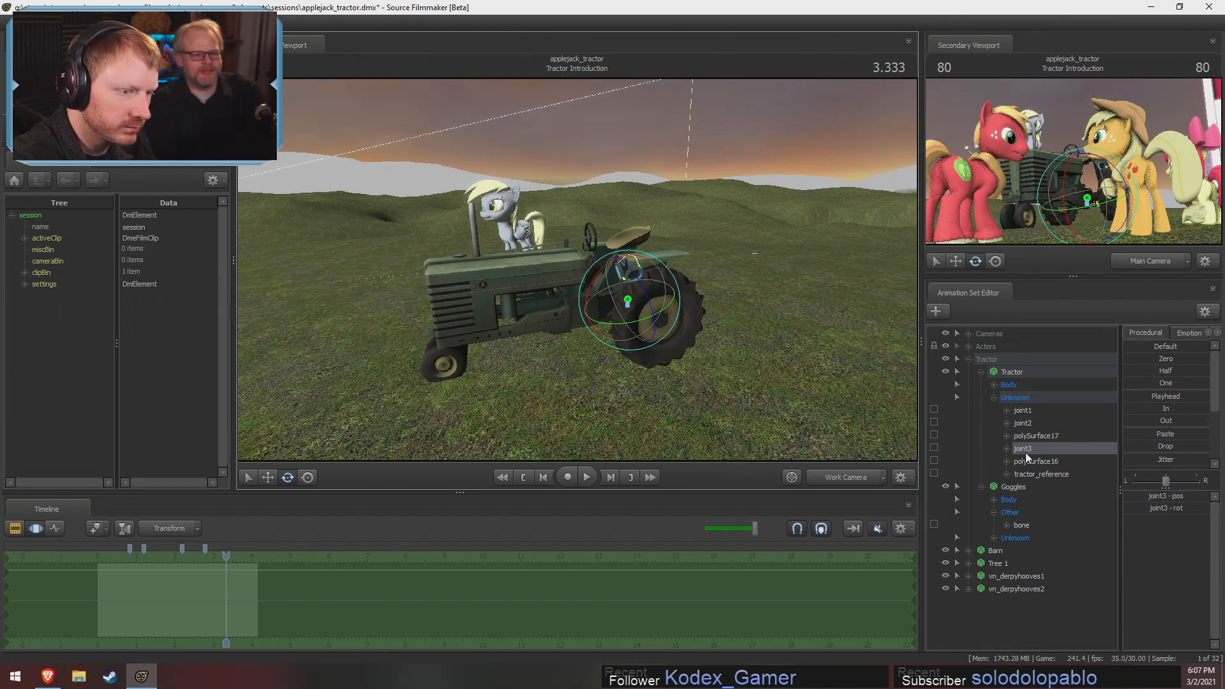
# Lock the rootTransform of both vn_derpyhooves1 and vn_derpyhooves2 to the tractor's joint3
pyautogui.click(968, 575)
pyautogui.click(969, 626)
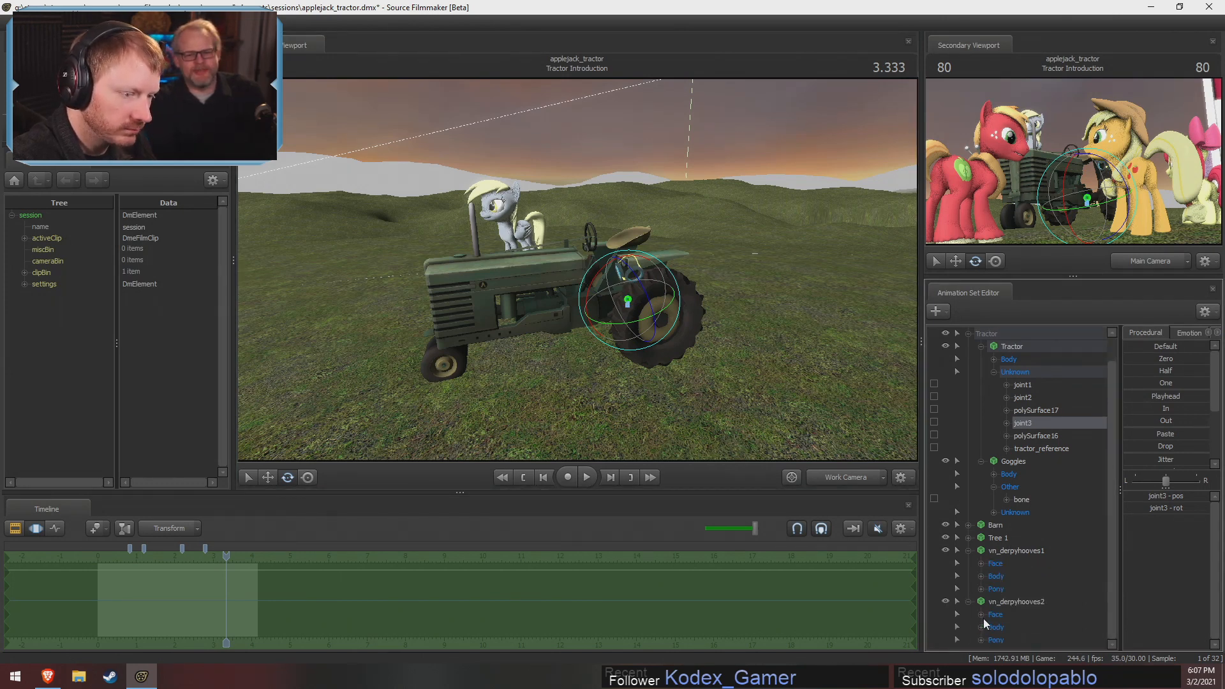
pyautogui.click(982, 575)
pyautogui.moveTo(1021, 555); pyautogui.dragTo(1019, 587)
pyautogui.scroll(-1, 1011, 535)
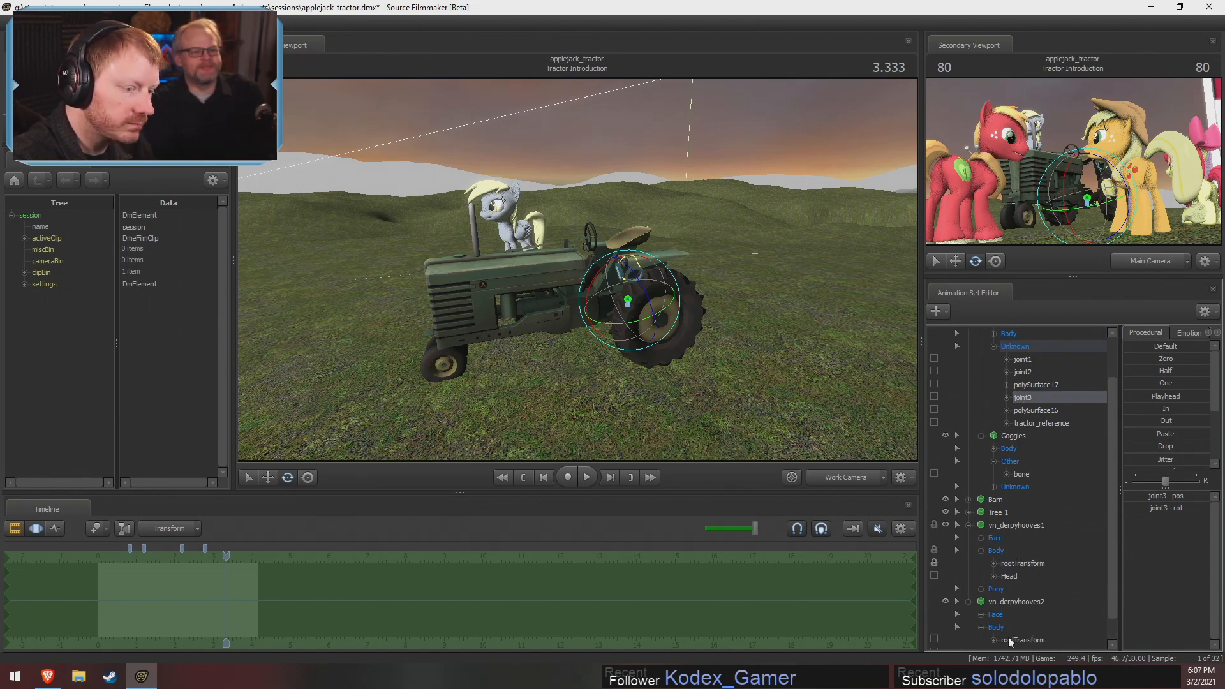
pyautogui.moveTo(1035, 397); pyautogui.dragTo(1032, 638)
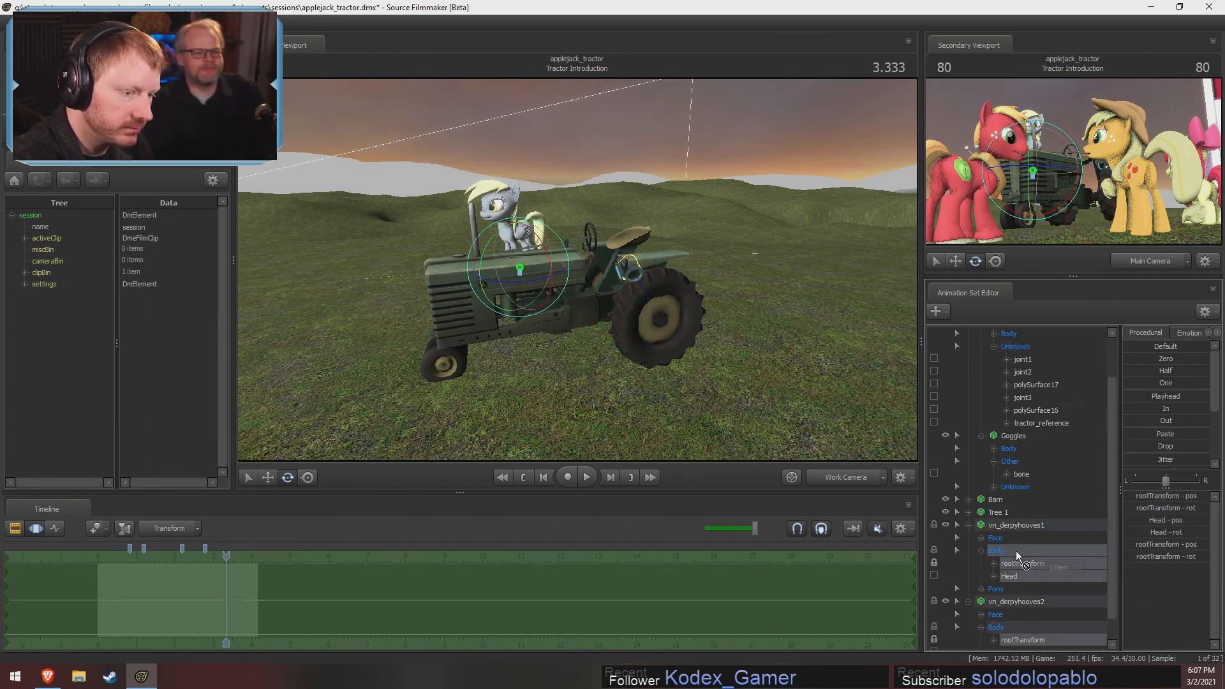
# Apply the Zero preset to both Derpy models' rootTransform controls to snap them to the tractor's joint3
pyautogui.click(1016, 550)
pyautogui.click(1017, 565)
pyautogui.keyDown('ctrl'); pyautogui.click(1028, 639); pyautogui.keyUp('ctrl')
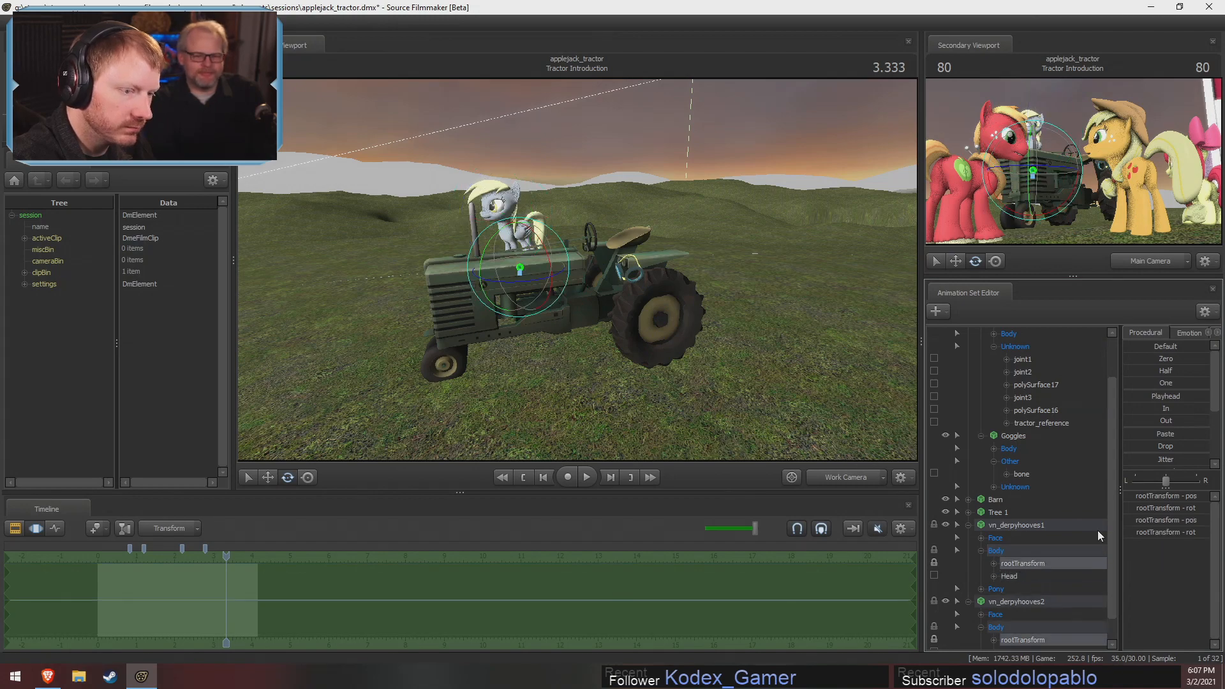
pyautogui.click(1134, 359)
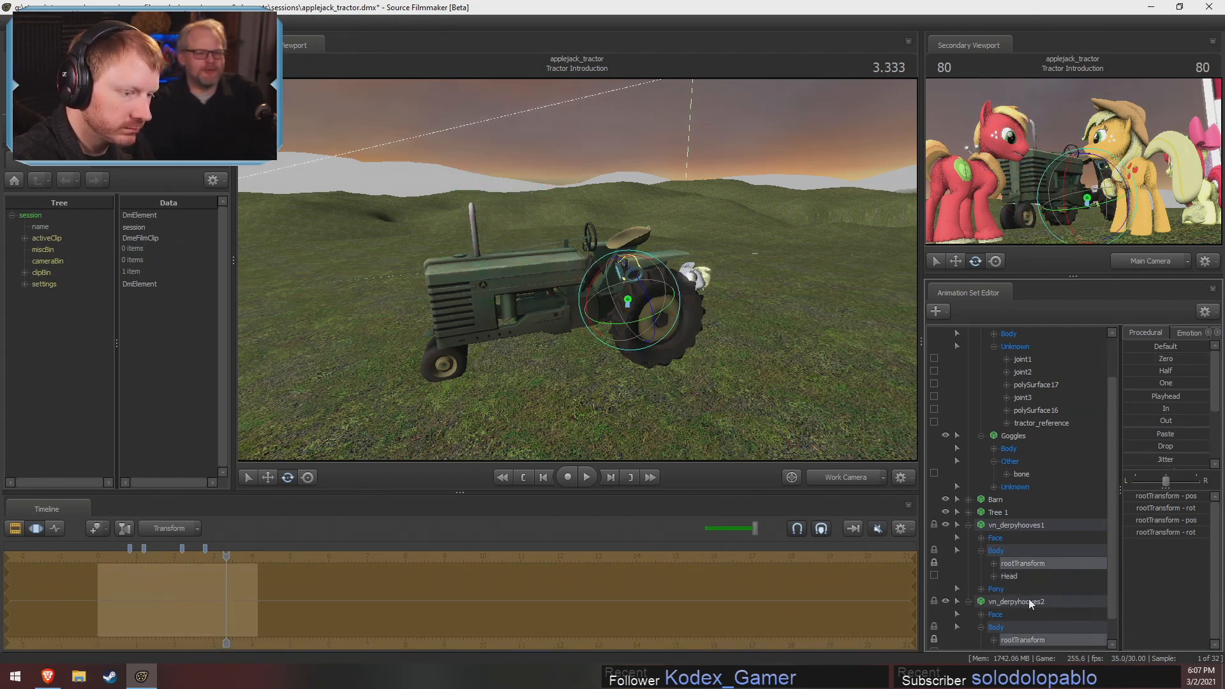
# Rotate vn_derpyhooves1 upright and position it at one of the tractor's rear wheels
pyautogui.click(1033, 564)
pyautogui.moveTo(824, 446); pyautogui.dragTo(821, 479)
pyautogui.moveTo(631, 257)
pyautogui.mouseDown()
pyautogui.moveTo(600, 250)
pyautogui.moveTo(596, 231)
pyautogui.moveTo(643, 246)
pyautogui.mouseUp()
pyautogui.press('w')
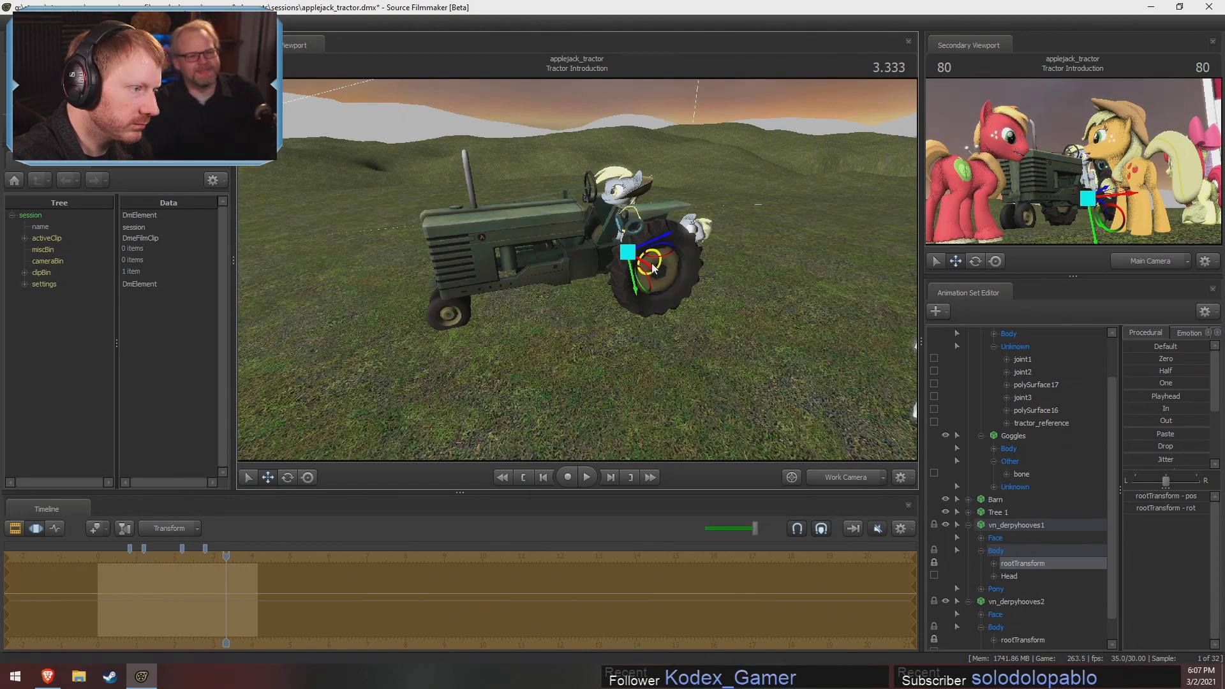
pyautogui.moveTo(656, 272); pyautogui.dragTo(683, 255)
# Rotate vn_derpyhooves2 upright and position it inside the tractor's opposite rear wheel
pyautogui.moveTo(693, 300); pyautogui.dragTo(874, 351)
pyautogui.click(1006, 642)
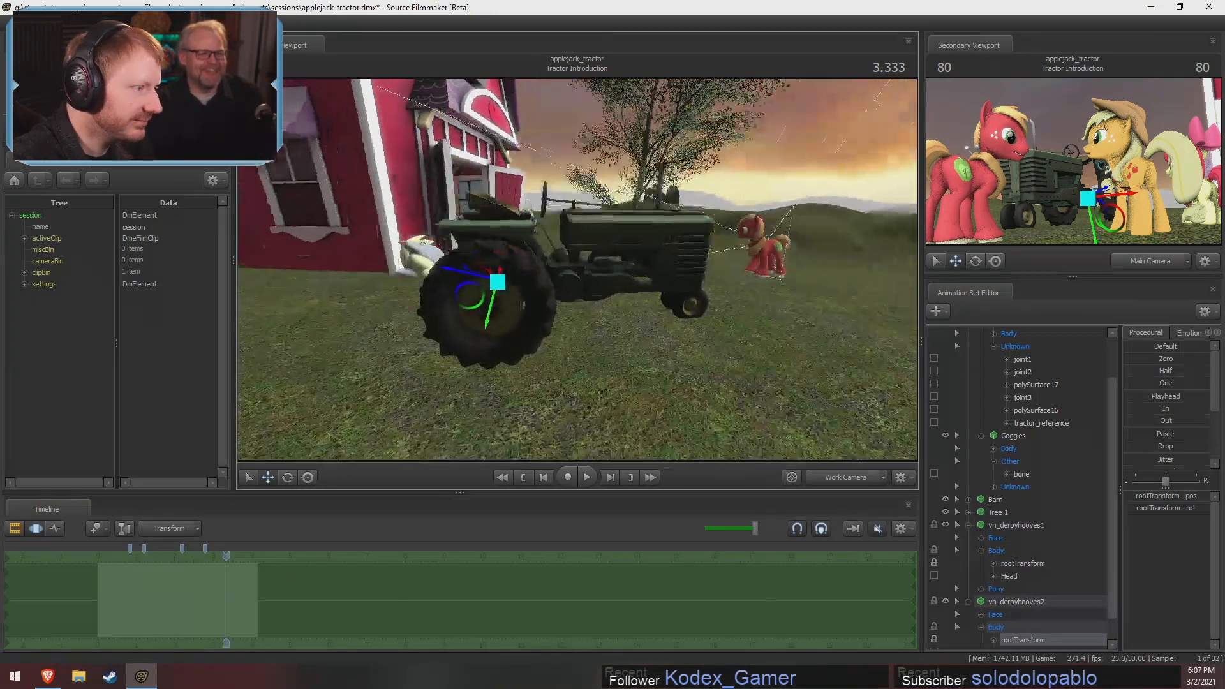
pyautogui.keyDown('alt'); pyautogui.moveTo(498, 284); pyautogui.dragTo(599, 282); pyautogui.keyUp('alt')
pyautogui.press('e')
pyautogui.press('w')
pyautogui.press('e')
pyautogui.press('w')
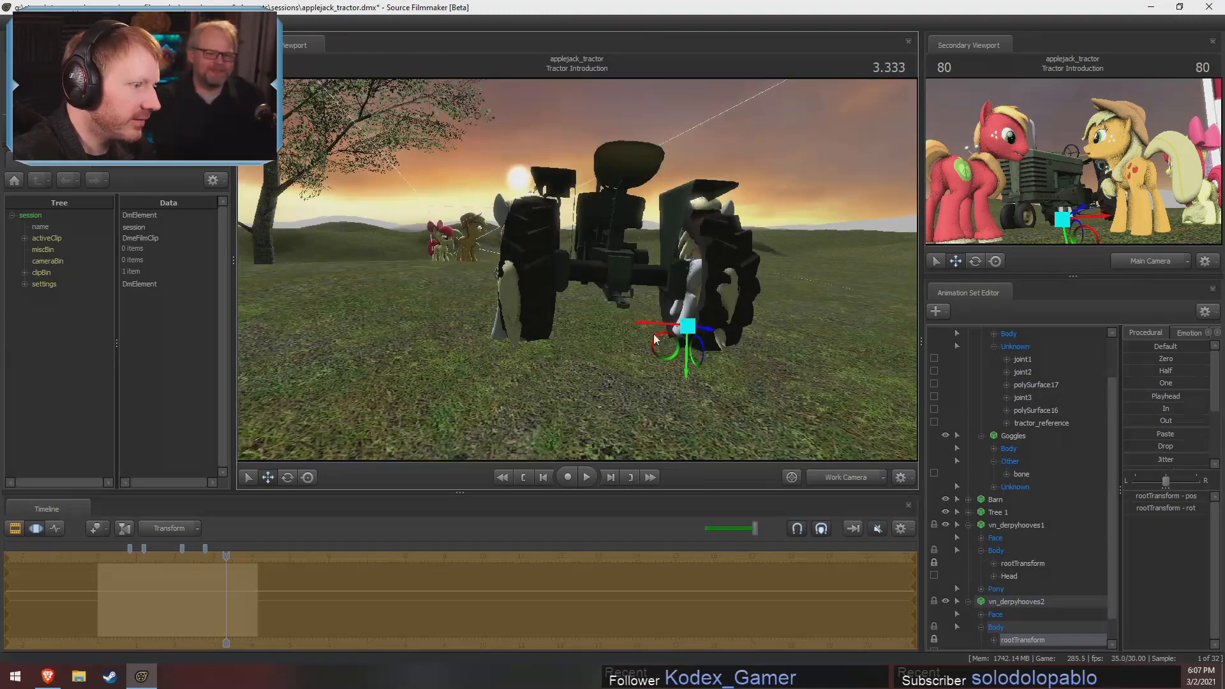
pyautogui.moveTo(652, 324); pyautogui.dragTo(661, 326)
# Nudge vn_derpyhooves1 sideways so that it lines up with its own rear wheel
pyautogui.moveTo(764, 312); pyautogui.dragTo(716, 312)
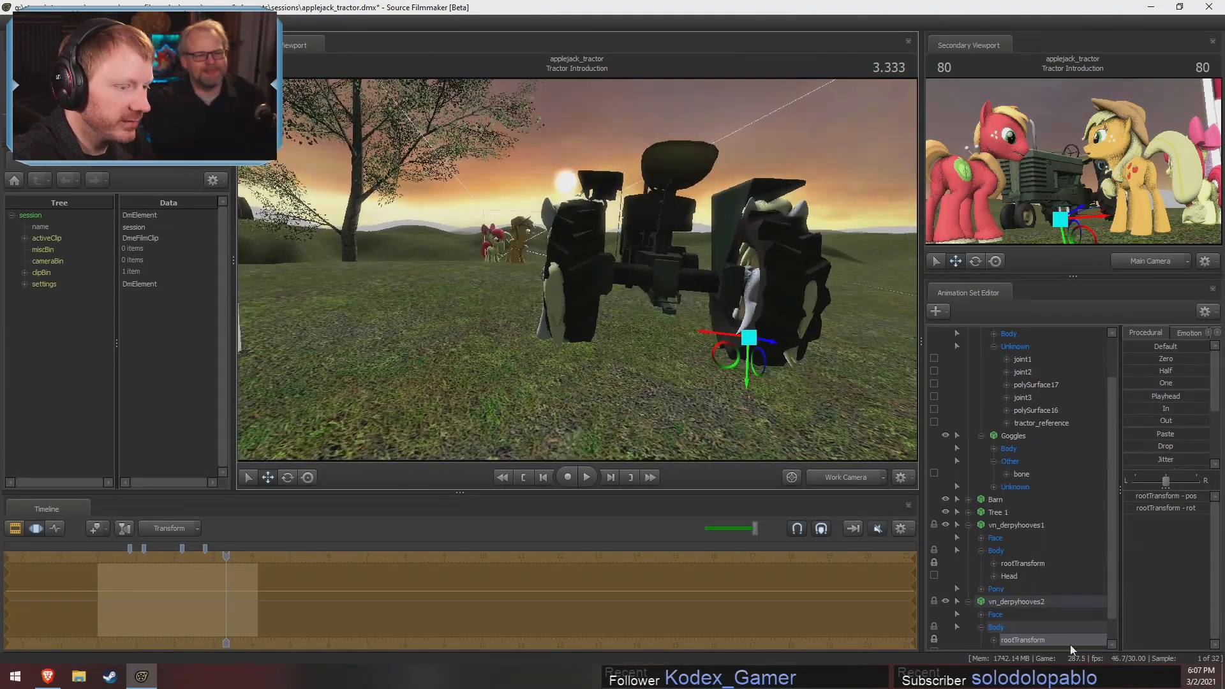
pyautogui.click(1009, 566)
pyautogui.moveTo(533, 329); pyautogui.dragTo(540, 330)
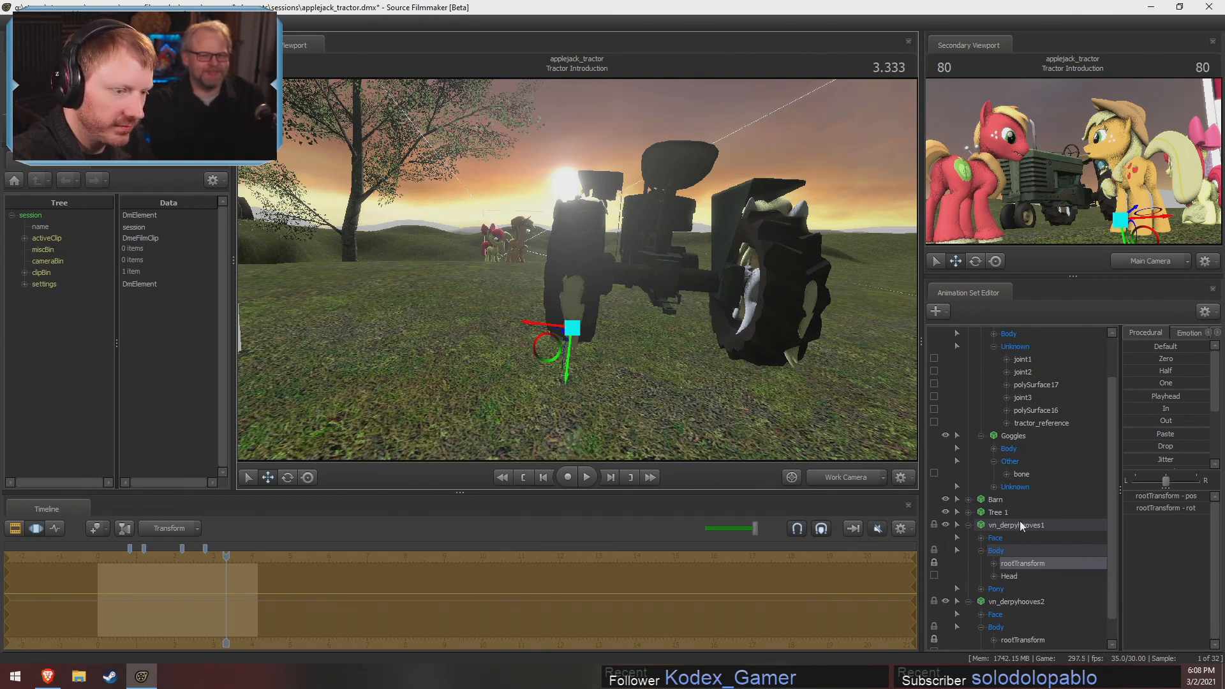
# Add scale controls to the rootTransform of both Derpy models
pyautogui.scroll(-1, 1033, 464)
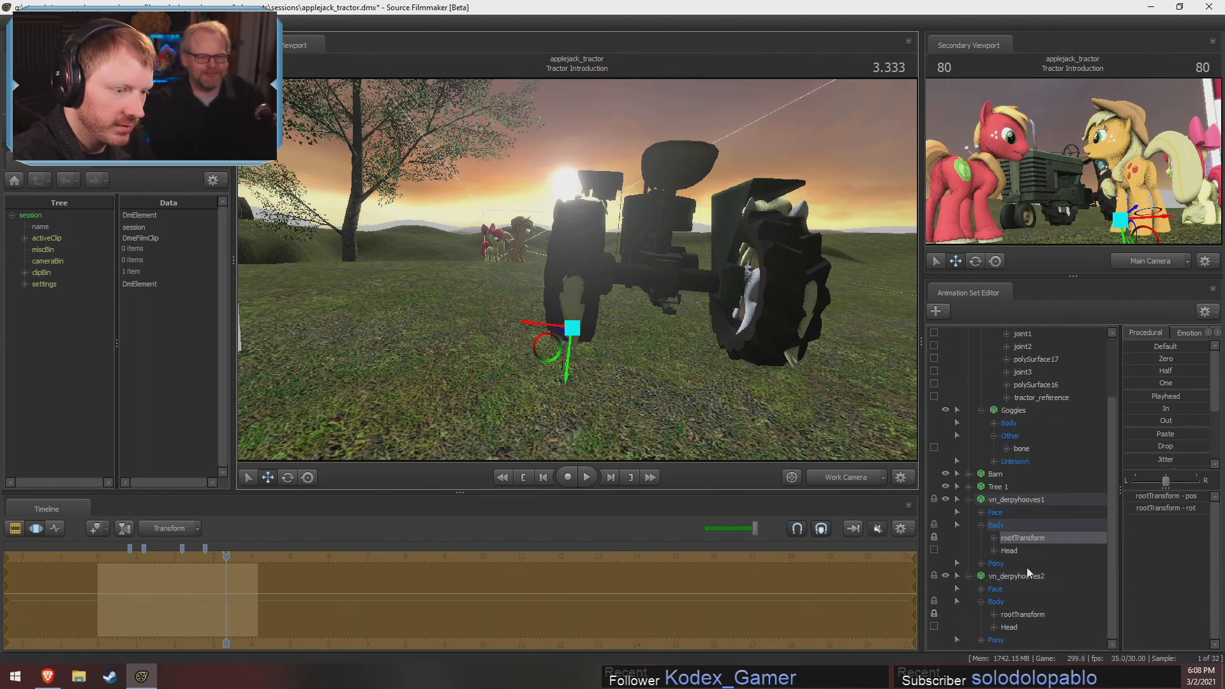
pyautogui.rightClick(1037, 614)
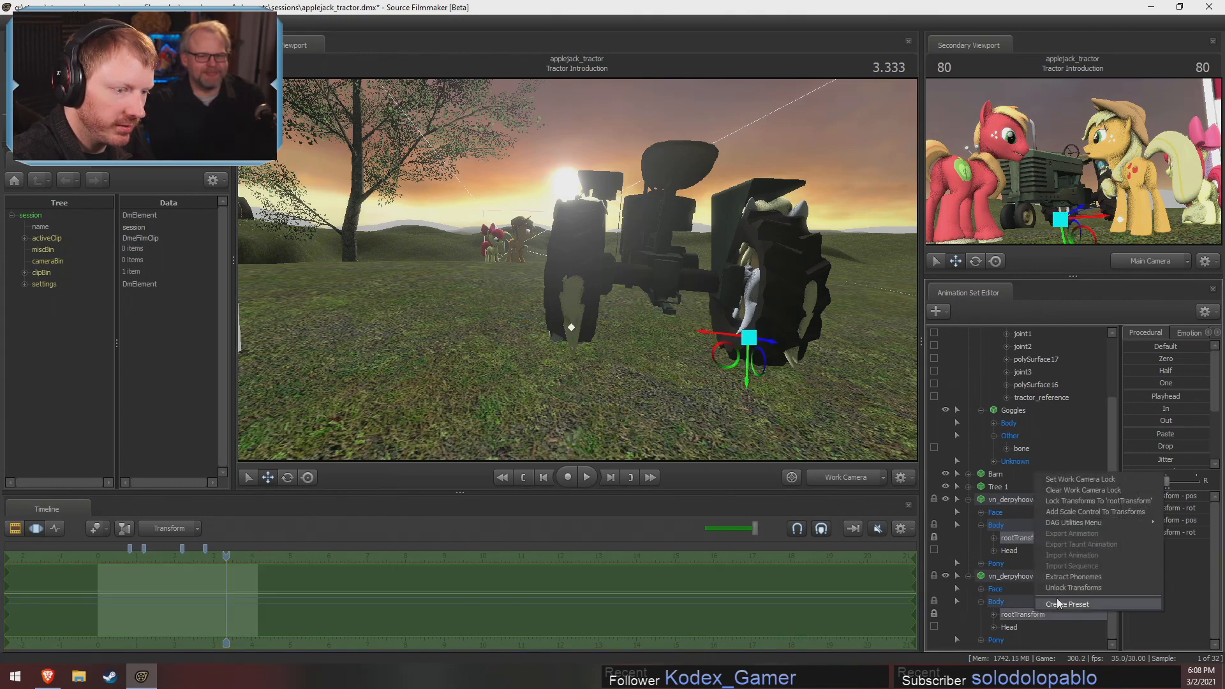
pyautogui.click(1078, 512)
# Enlarge both Derpy models by setting each rootTransform_scale to 0.4
pyautogui.scroll(-1, 1027, 618)
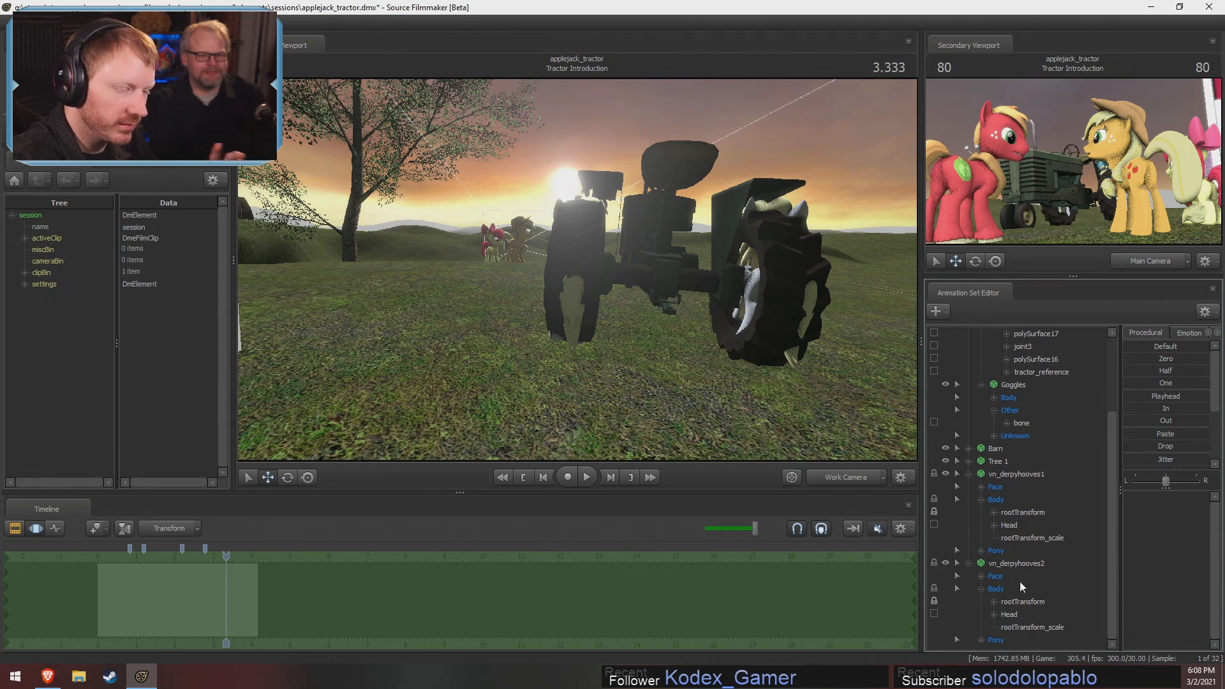
pyautogui.click(1031, 626)
pyautogui.keyDown('ctrl'); pyautogui.click(1041, 537); pyautogui.keyUp('ctrl')
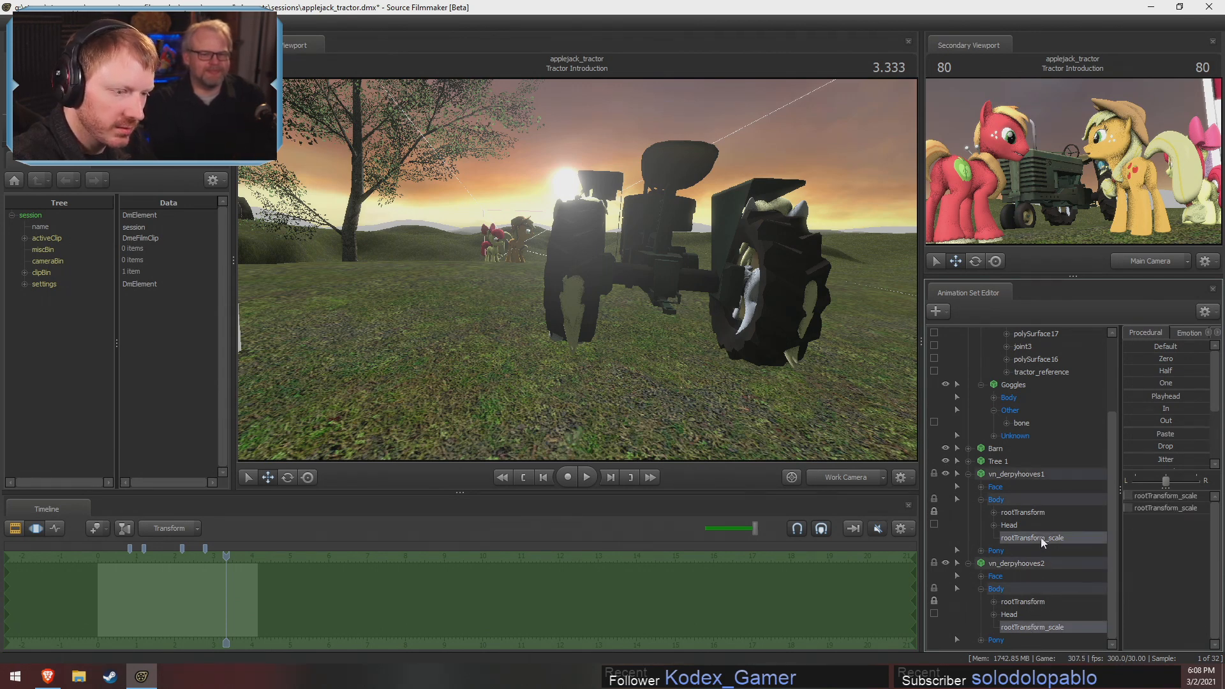
pyautogui.moveTo(1152, 503); pyautogui.dragTo(1152, 499)
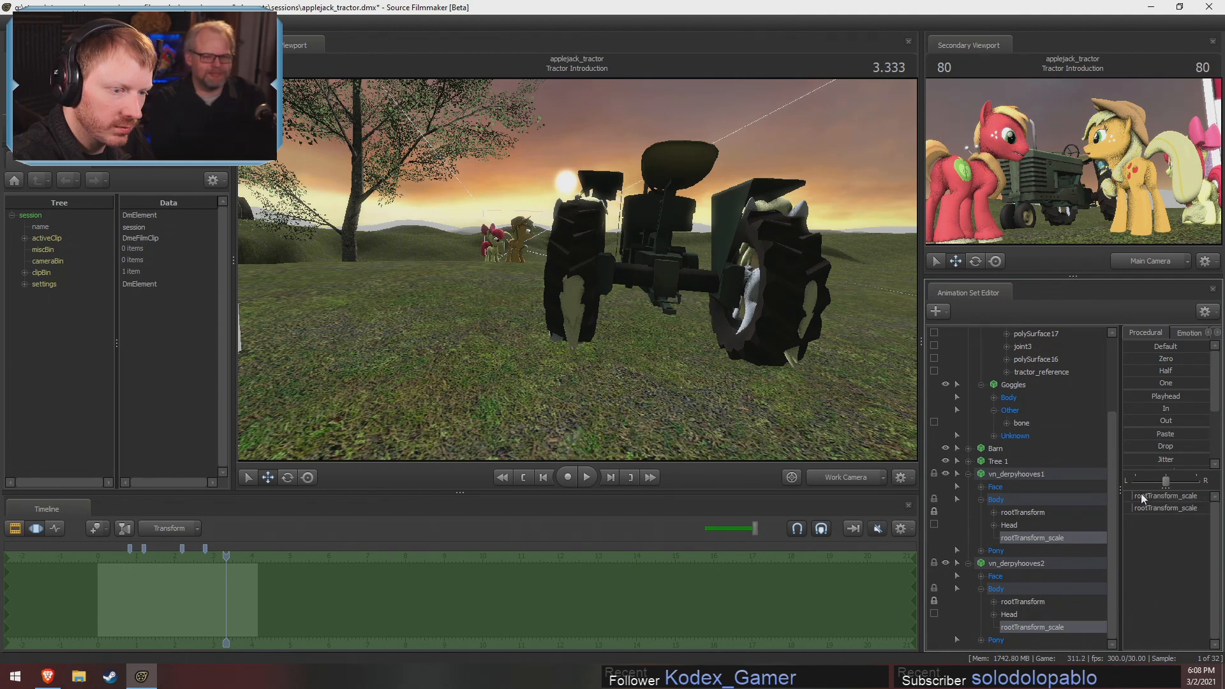
pyautogui.write('0.1')
pyautogui.press('Return')
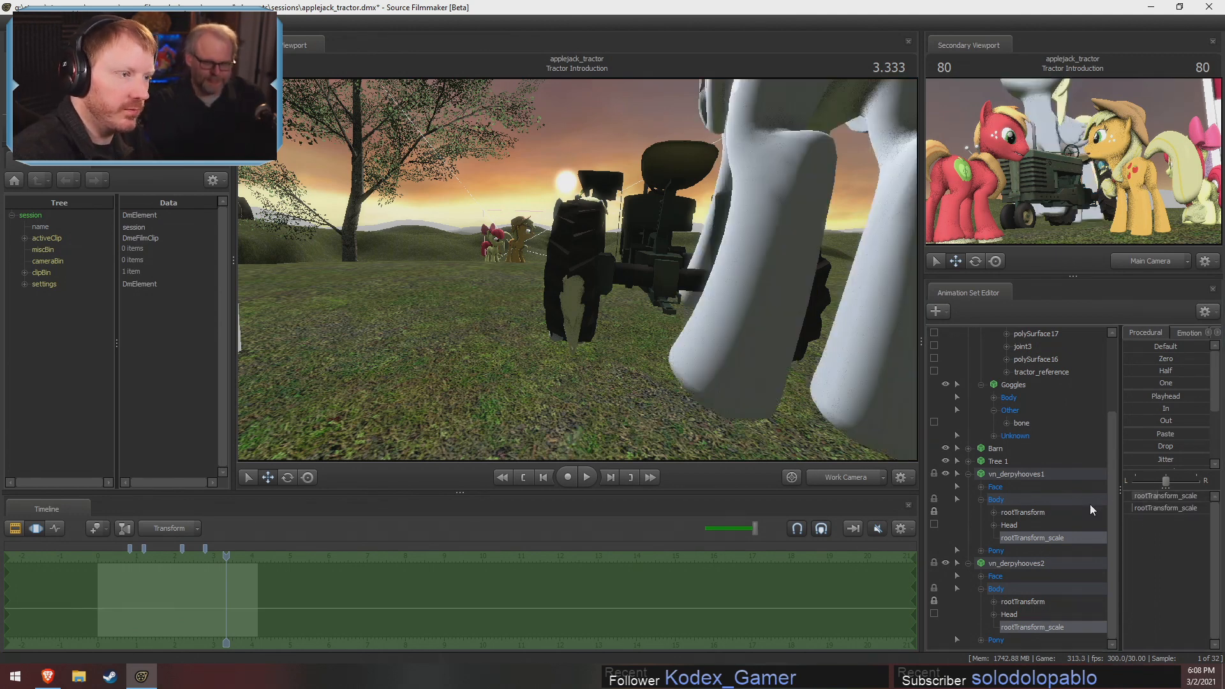
pyautogui.doubleClick(1142, 509)
pyautogui.moveTo(1142, 509); pyautogui.dragTo(958, 494)
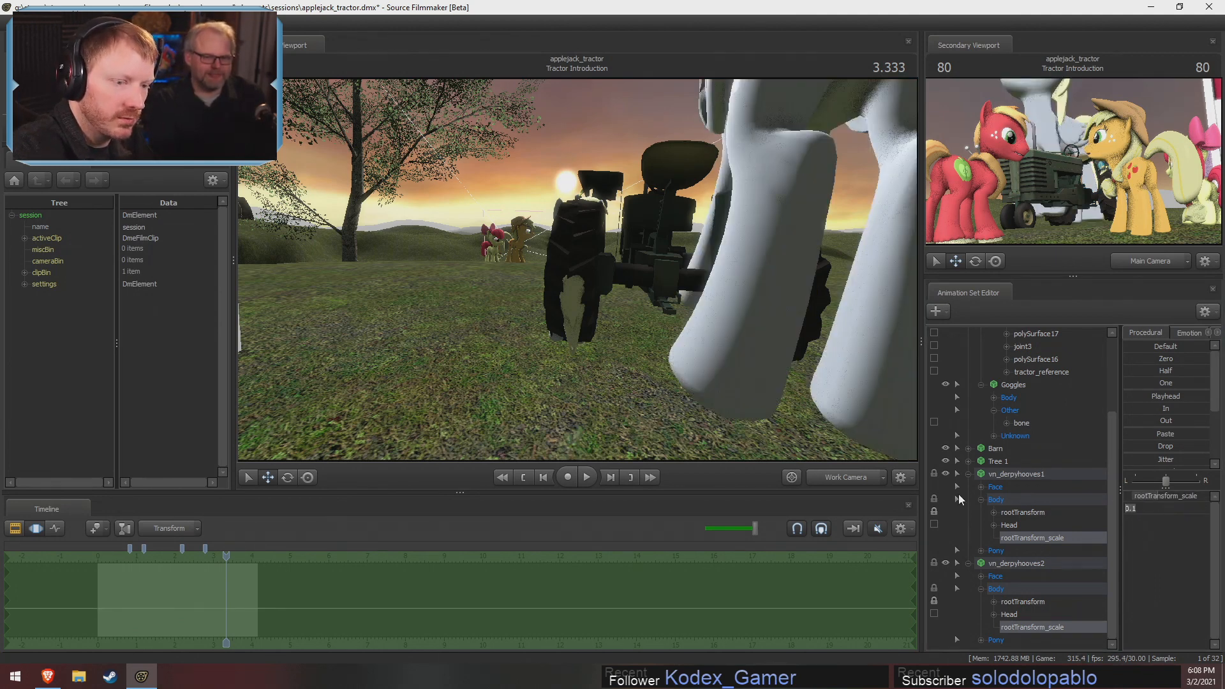
pyautogui.write('0.1')
pyautogui.press('Return')
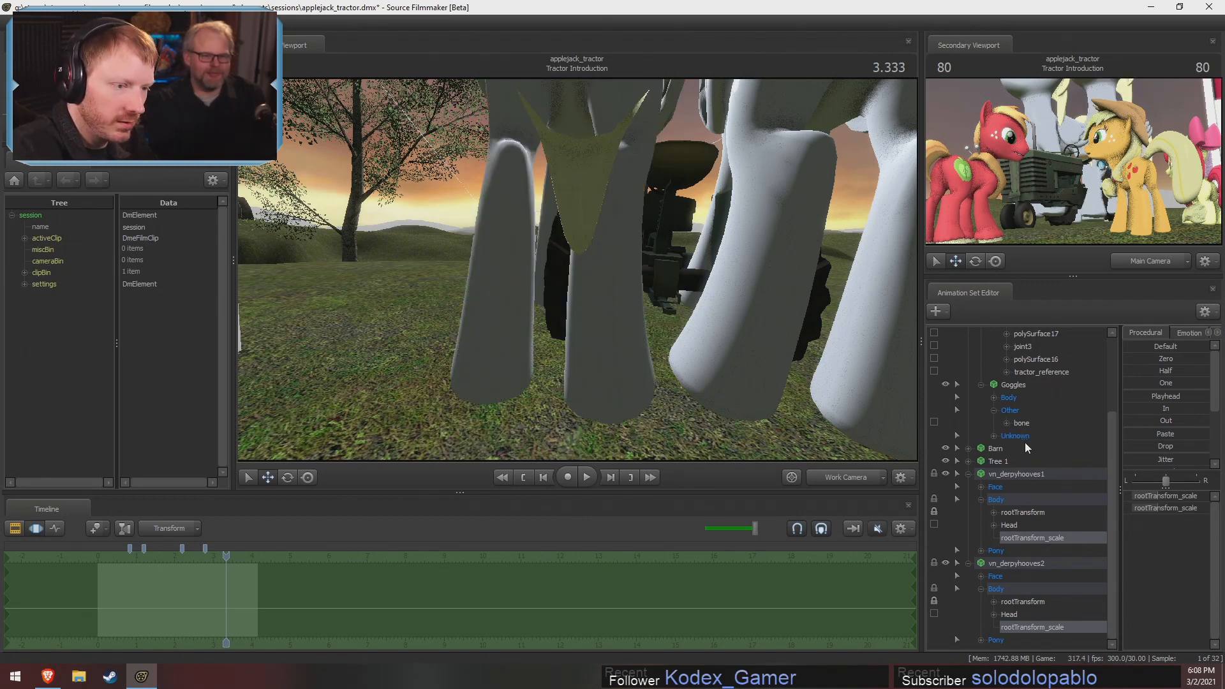
# Add a scale control to the tractor's joint3 and scale that joint down to shrink the rear wheels
pyautogui.scroll(2, 1029, 431)
pyautogui.click(1023, 423)
pyautogui.rightClick(1035, 425)
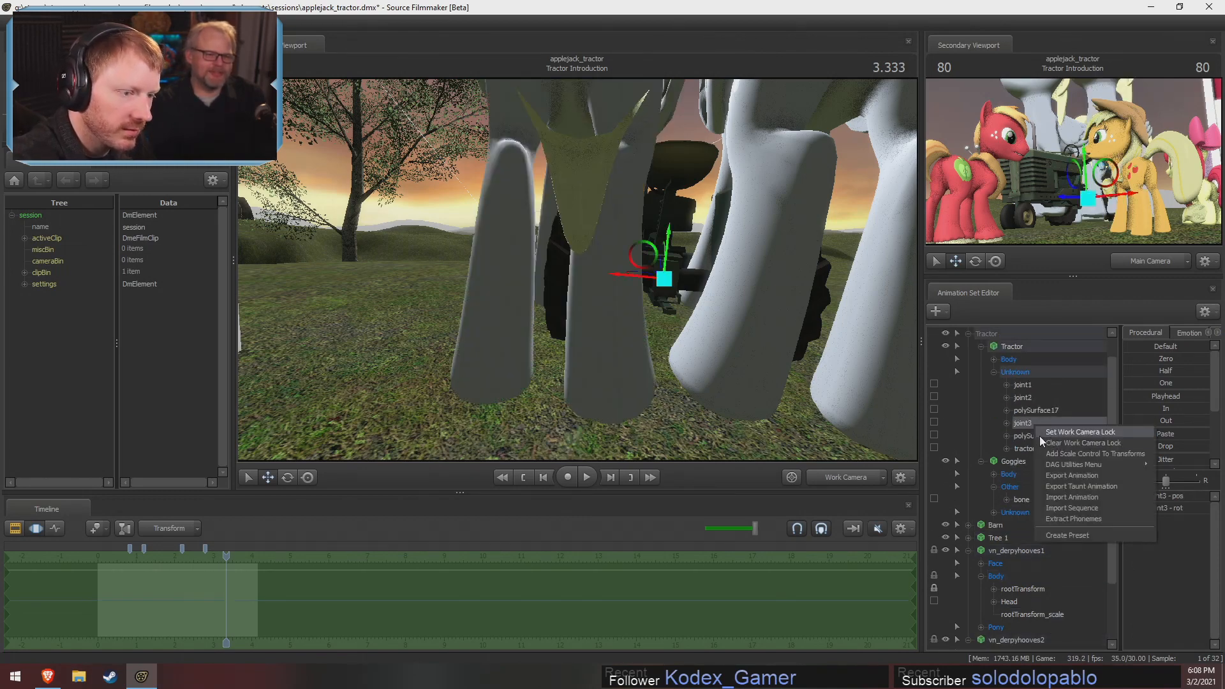
pyautogui.click(1048, 452)
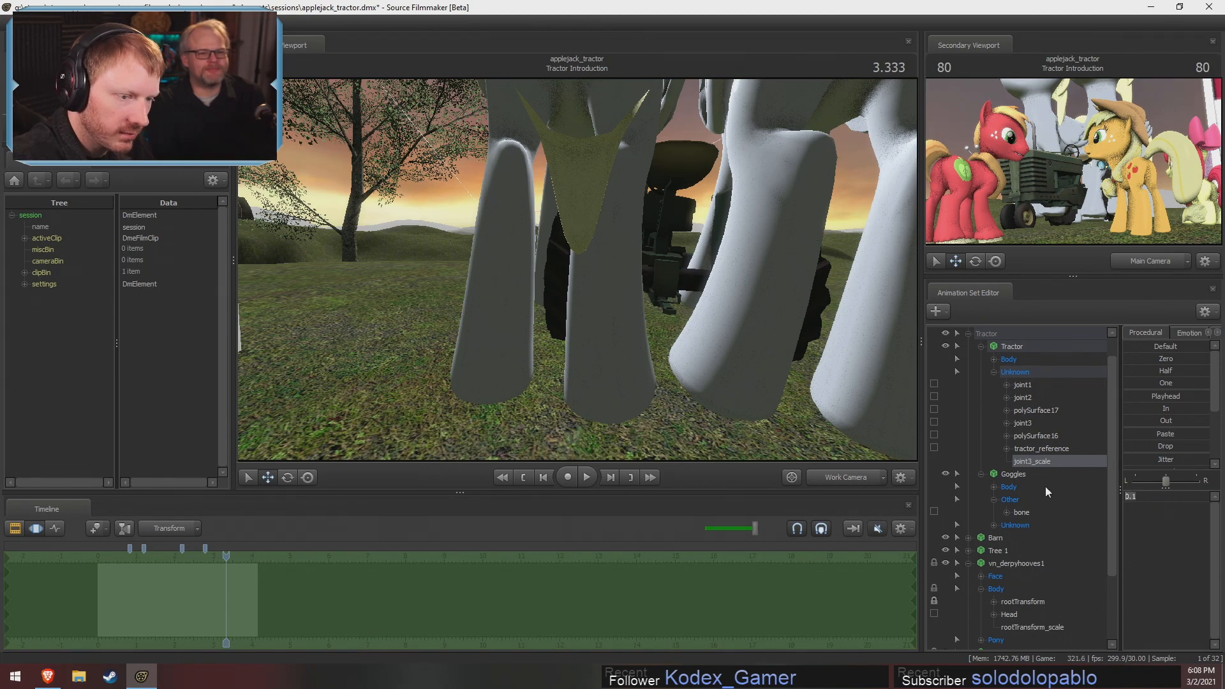
pyautogui.press('Return')
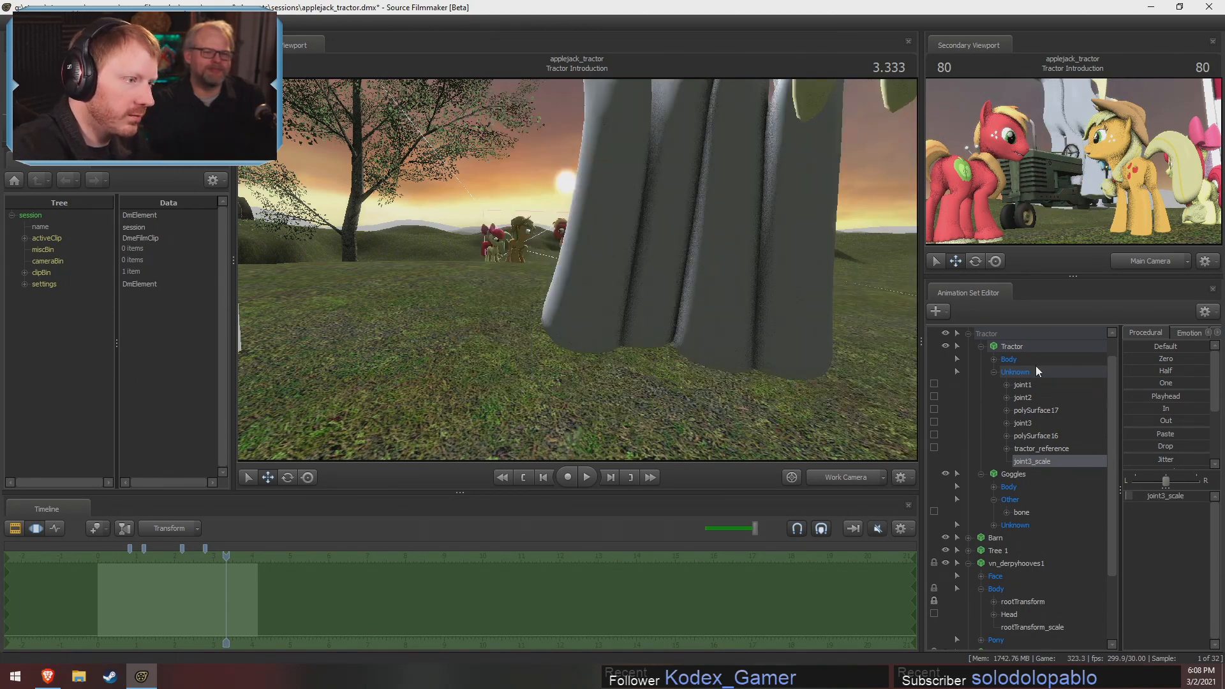
# Set the rootTransform_scale of vn_derpyhooves1 to 0.1
pyautogui.moveTo(805, 377); pyautogui.dragTo(749, 553)
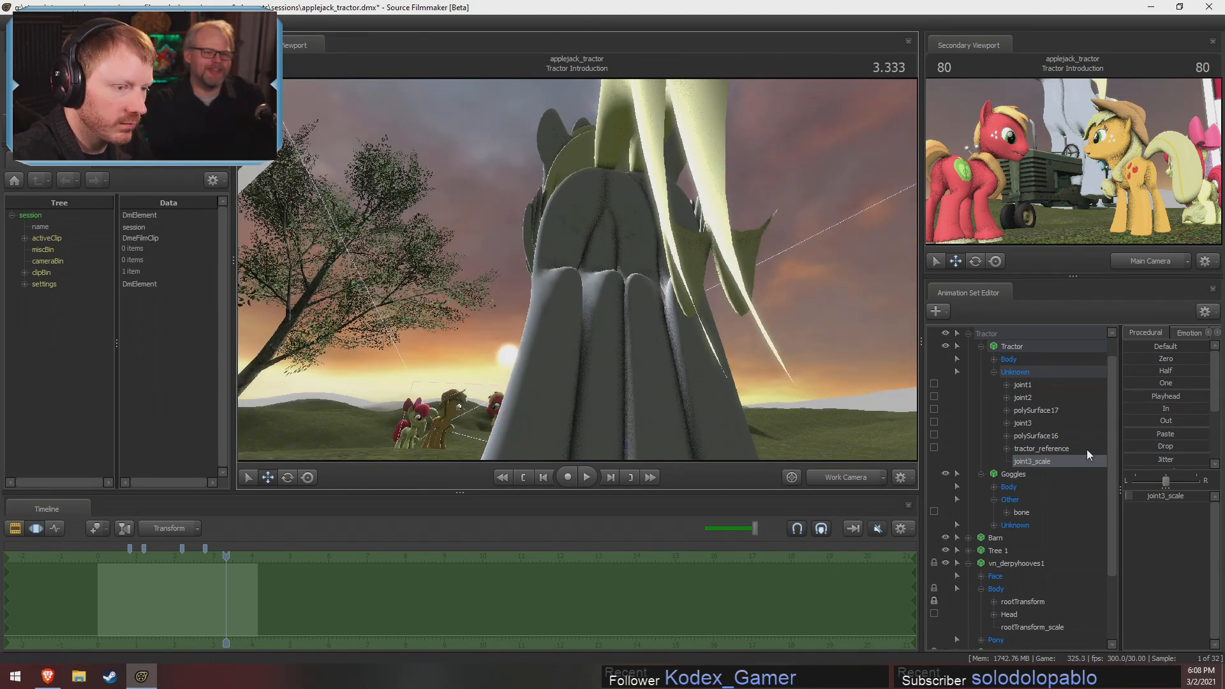
pyautogui.moveTo(752, 332); pyautogui.dragTo(385, 577)
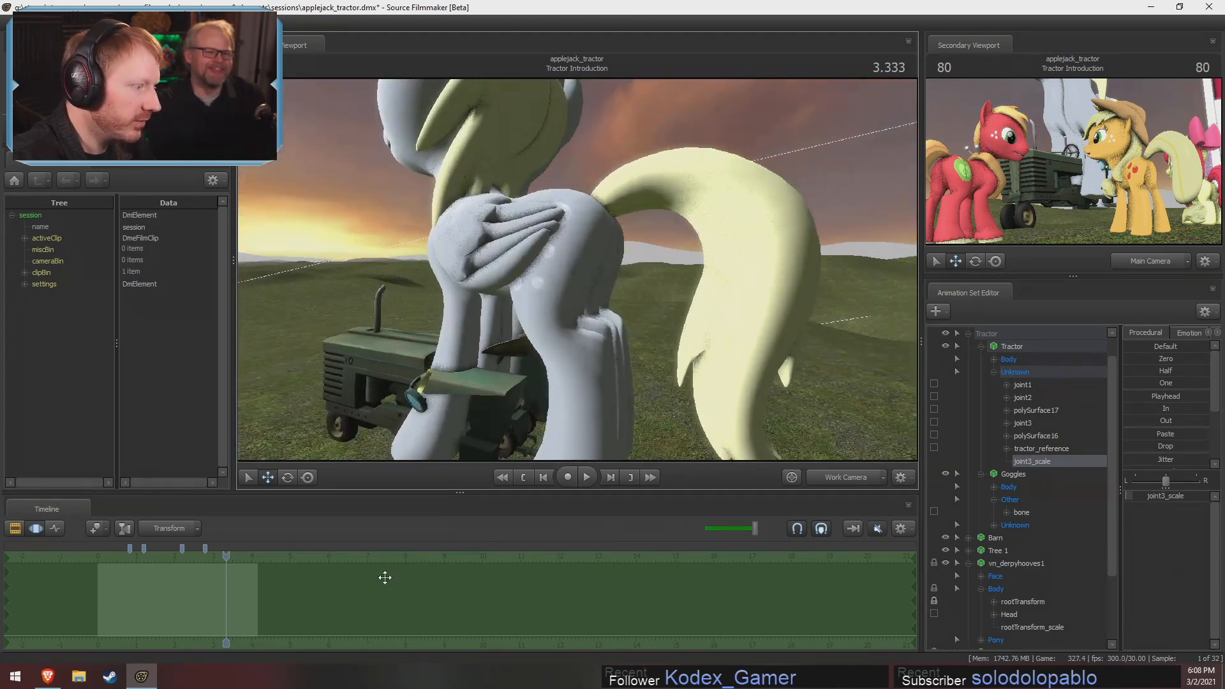
pyautogui.moveTo(226, 559); pyautogui.dragTo(227, 561)
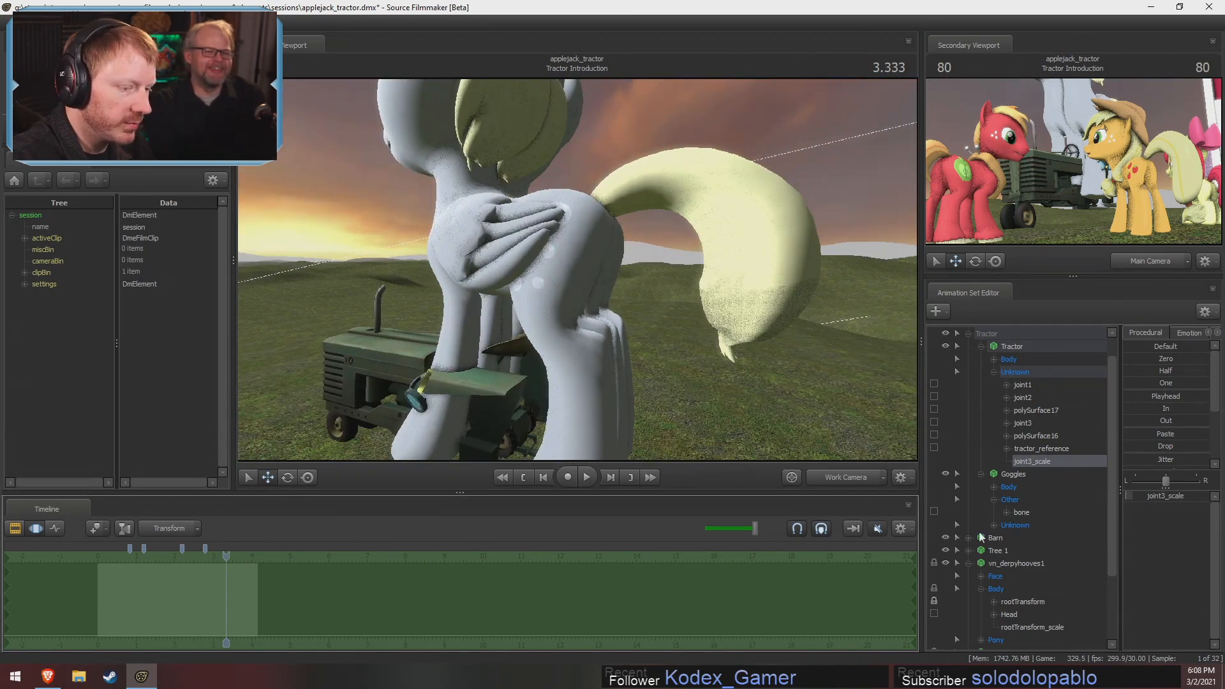
pyautogui.click(1035, 628)
pyautogui.moveTo(1171, 498); pyautogui.dragTo(1001, 498)
pyautogui.doubleClick(1174, 501)
pyautogui.write('0.1')
pyautogui.press('Return')
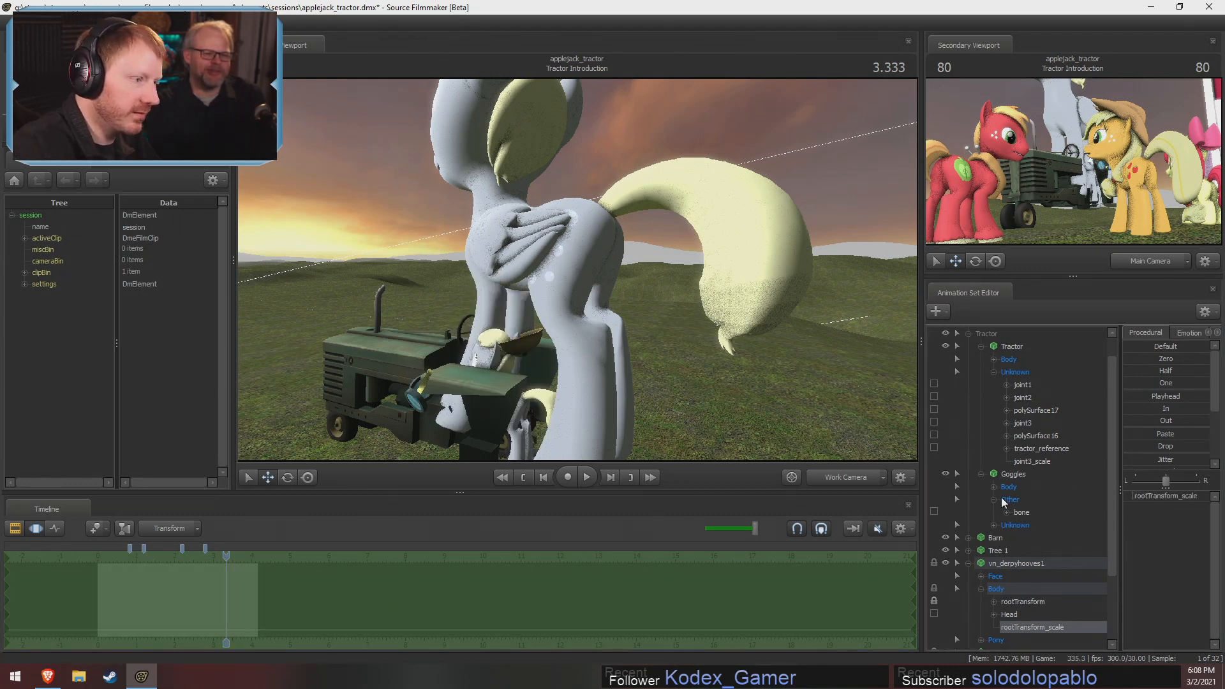
# Reduce the rootTransform_scale of vn_derpyhooves2 to the same scale as vn_derpyhooves1
pyautogui.scroll(-3, 1027, 555)
pyautogui.click(1024, 616)
pyautogui.click(1025, 625)
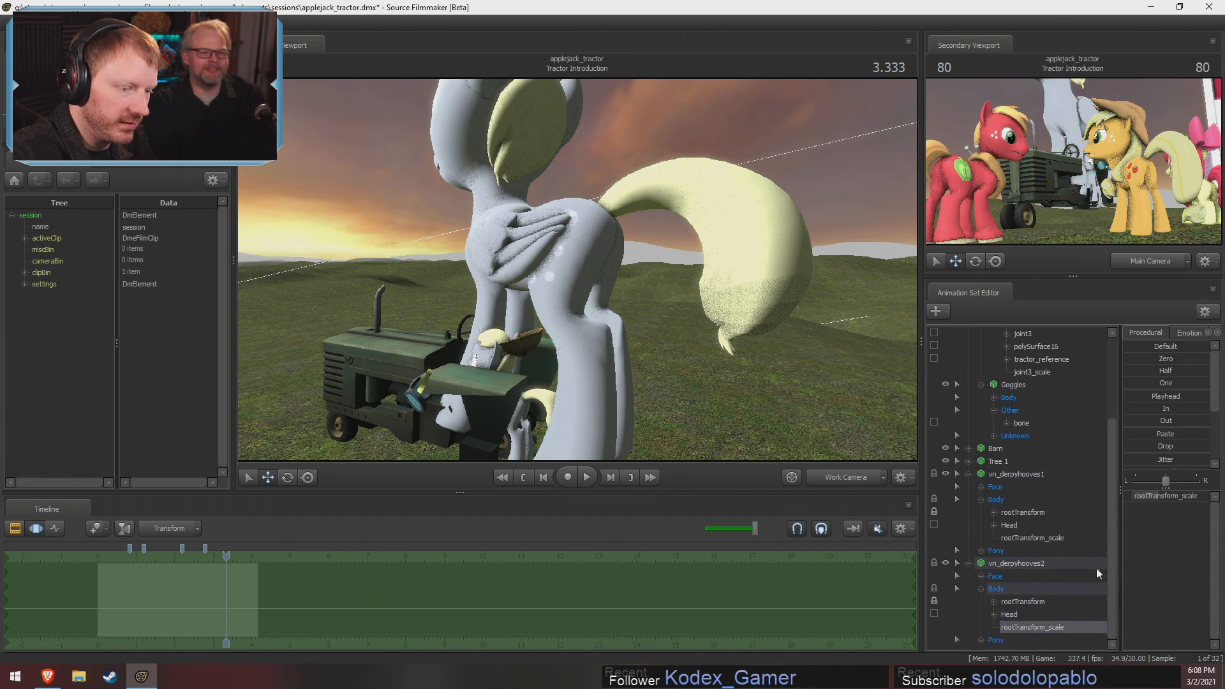
pyautogui.doubleClick(1164, 496)
pyautogui.write('0.4')
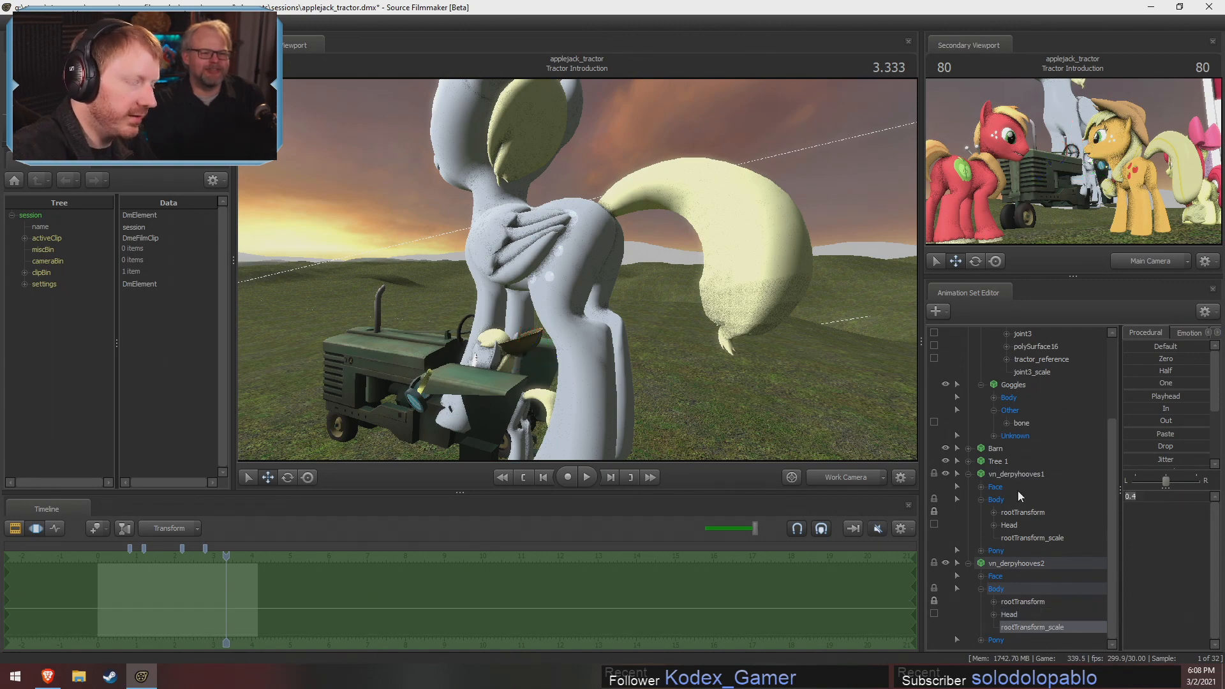
pyautogui.press('Return')
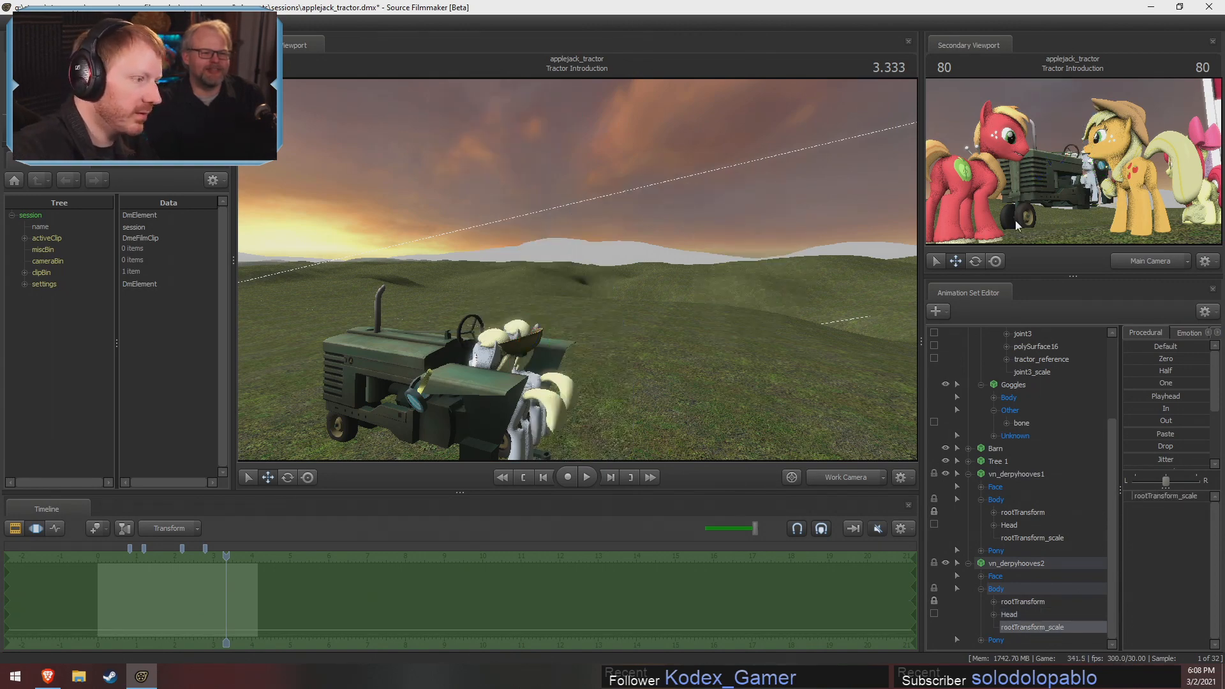
# Move vn_derpyhooves2 by its rootTransform outward to one side of the tractor's rear and lower it to the ground
pyautogui.press('d')
pyautogui.moveTo(788, 409)
pyautogui.mouseDown()
pyautogui.moveTo(753, 408)
pyautogui.moveTo(788, 408)
pyautogui.mouseUp()
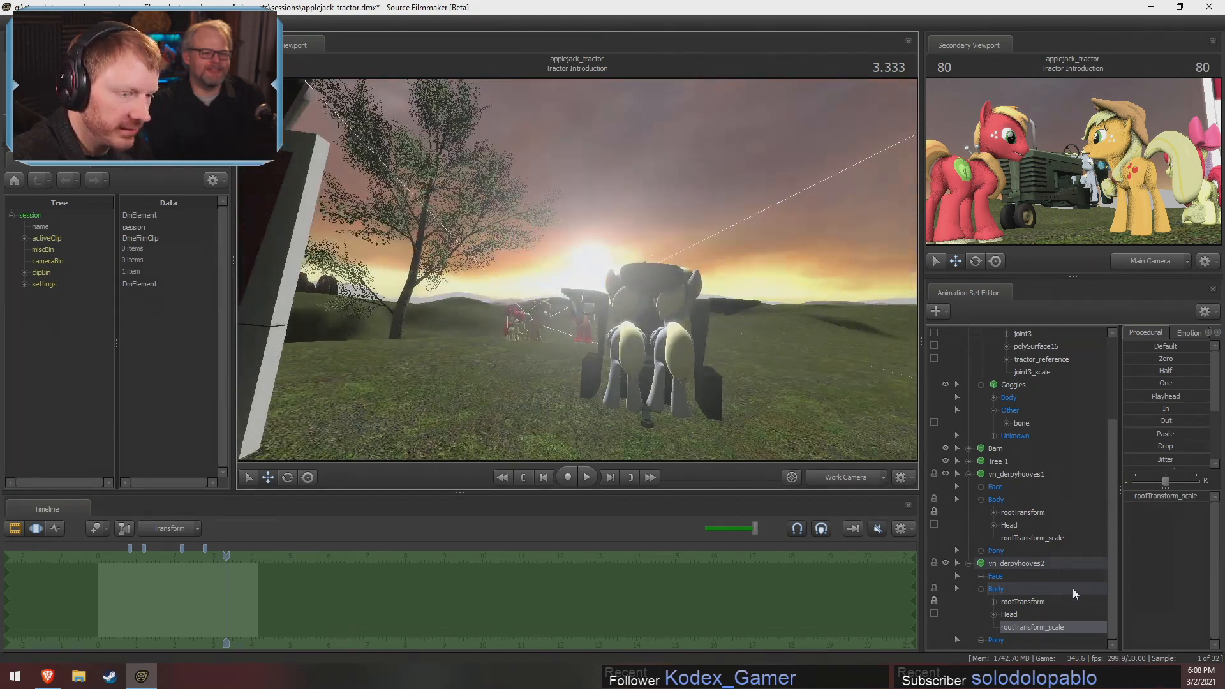
pyautogui.click(1020, 604)
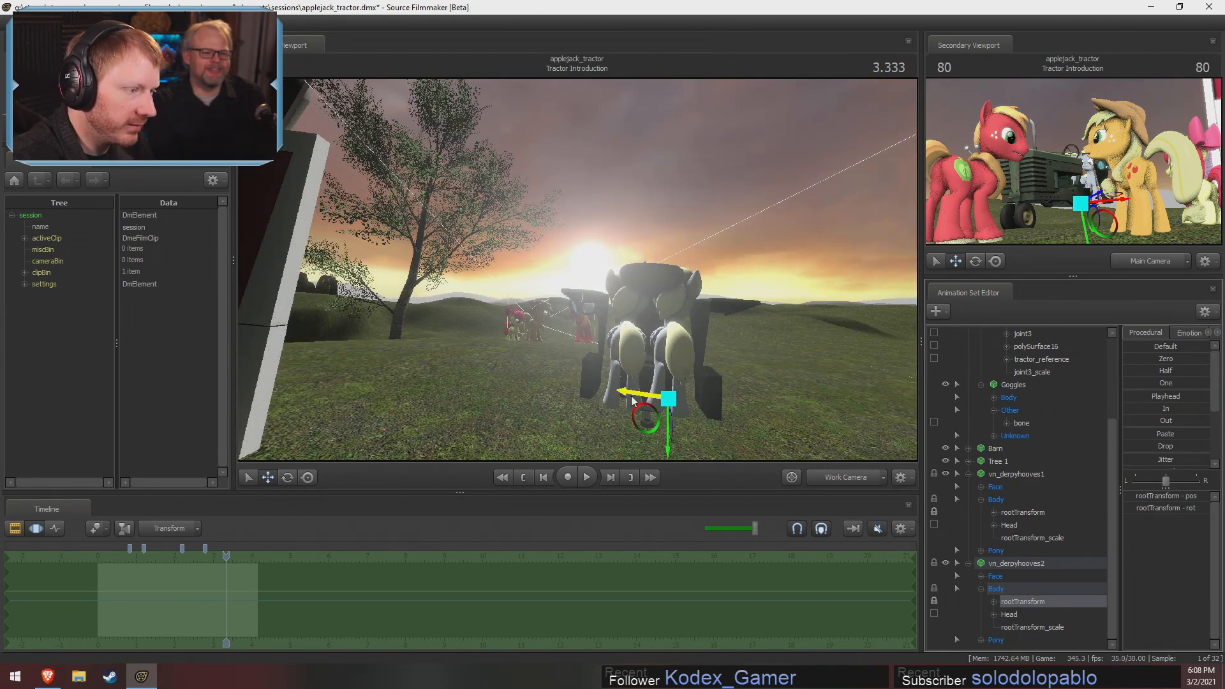
pyautogui.moveTo(634, 401); pyautogui.dragTo(561, 400)
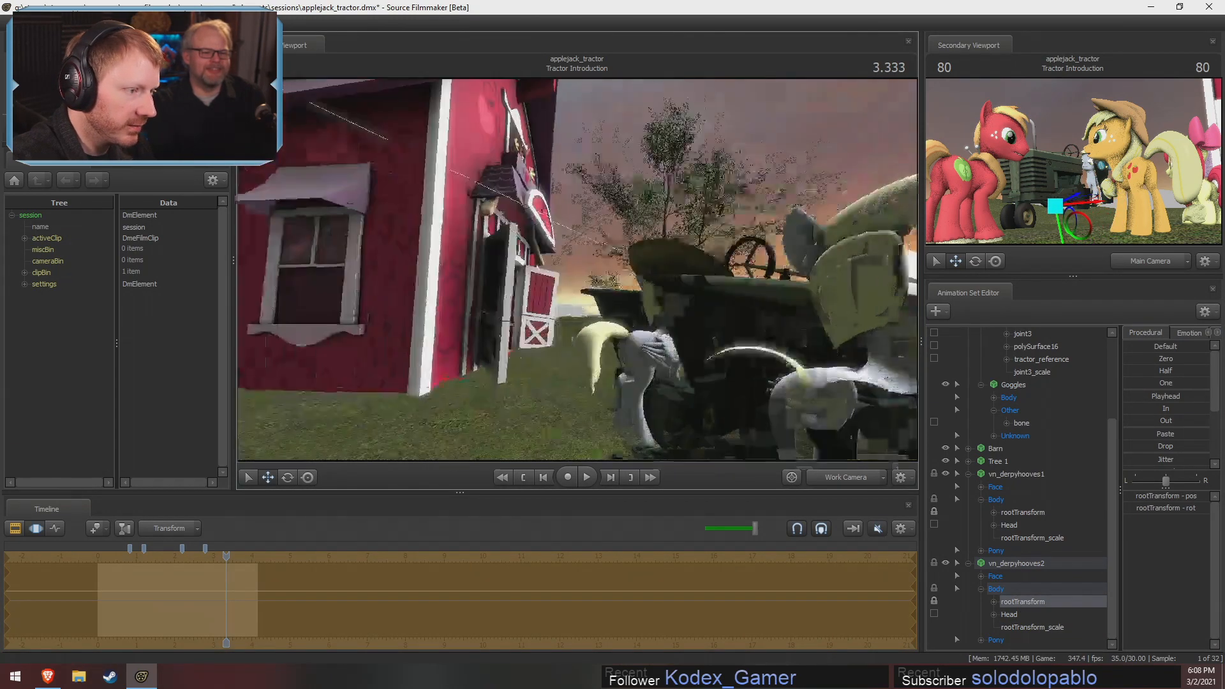
pyautogui.moveTo(561, 301); pyautogui.dragTo(581, 302)
pyautogui.press('s')
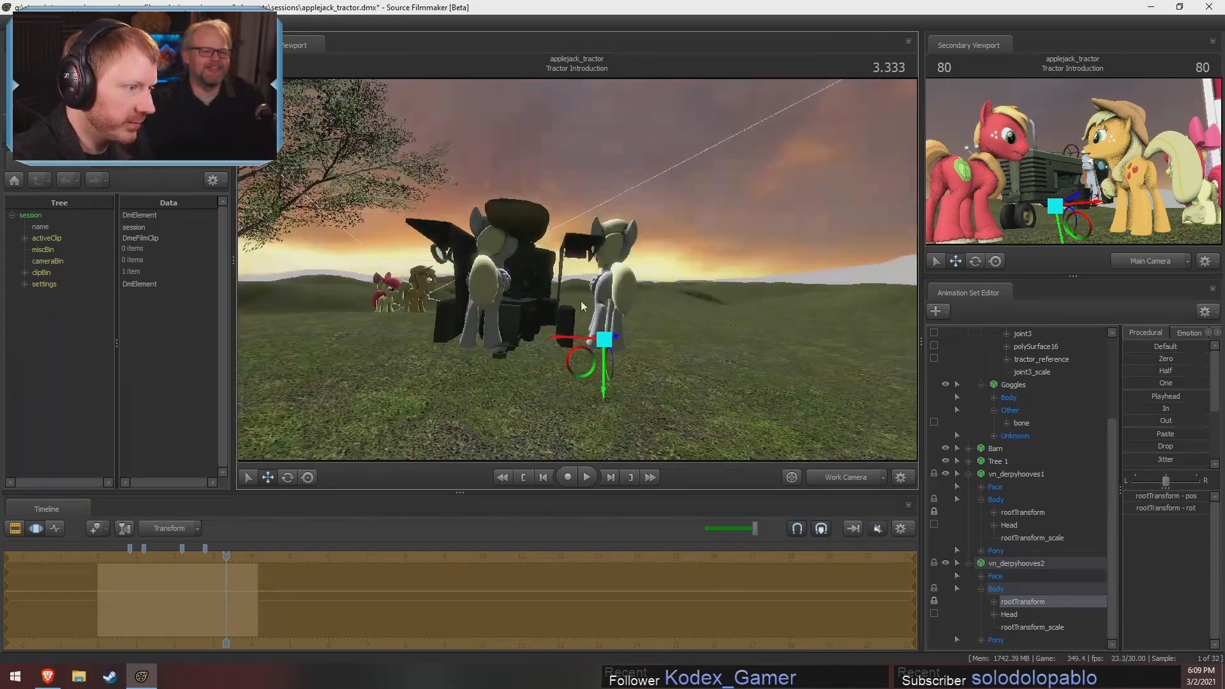
pyautogui.moveTo(582, 358); pyautogui.dragTo(590, 401)
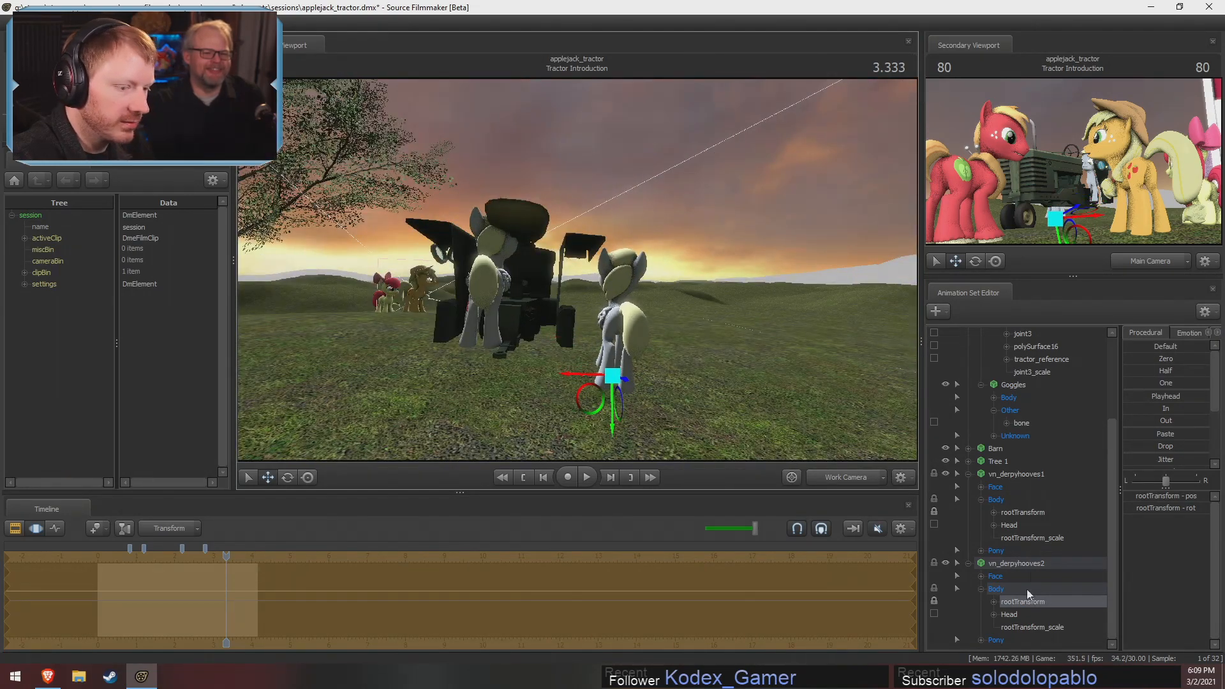
# Move vn_derpyhooves1 by its rootTransform outward to the tractor's other rear side and lower it to the ground
pyautogui.click(1024, 512)
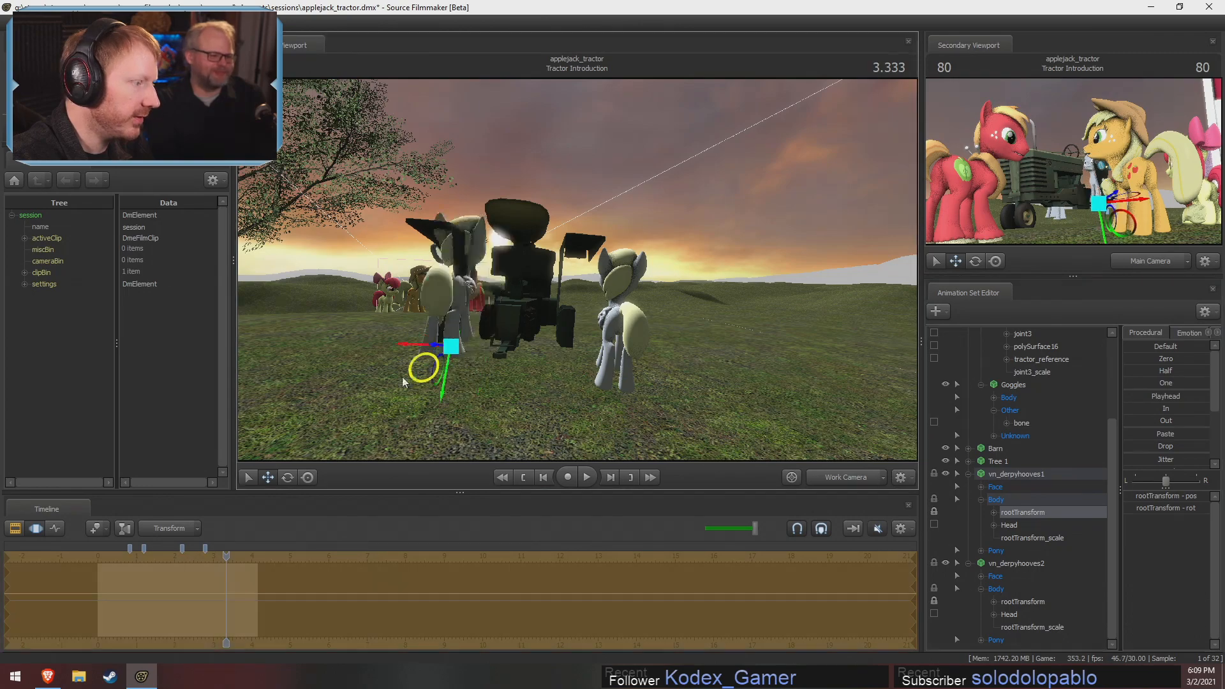
pyautogui.moveTo(402, 383); pyautogui.dragTo(485, 395)
pyautogui.press('w')
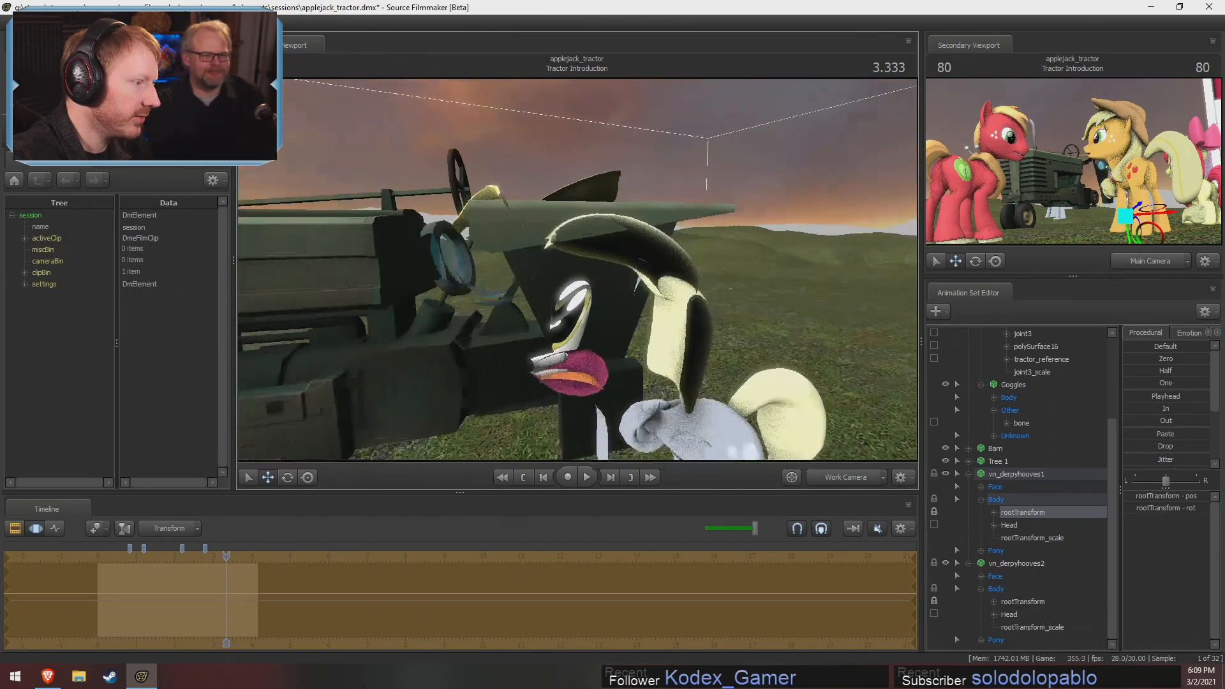
pyautogui.press('s')
pyautogui.moveTo(577, 270); pyautogui.dragTo(577, 276)
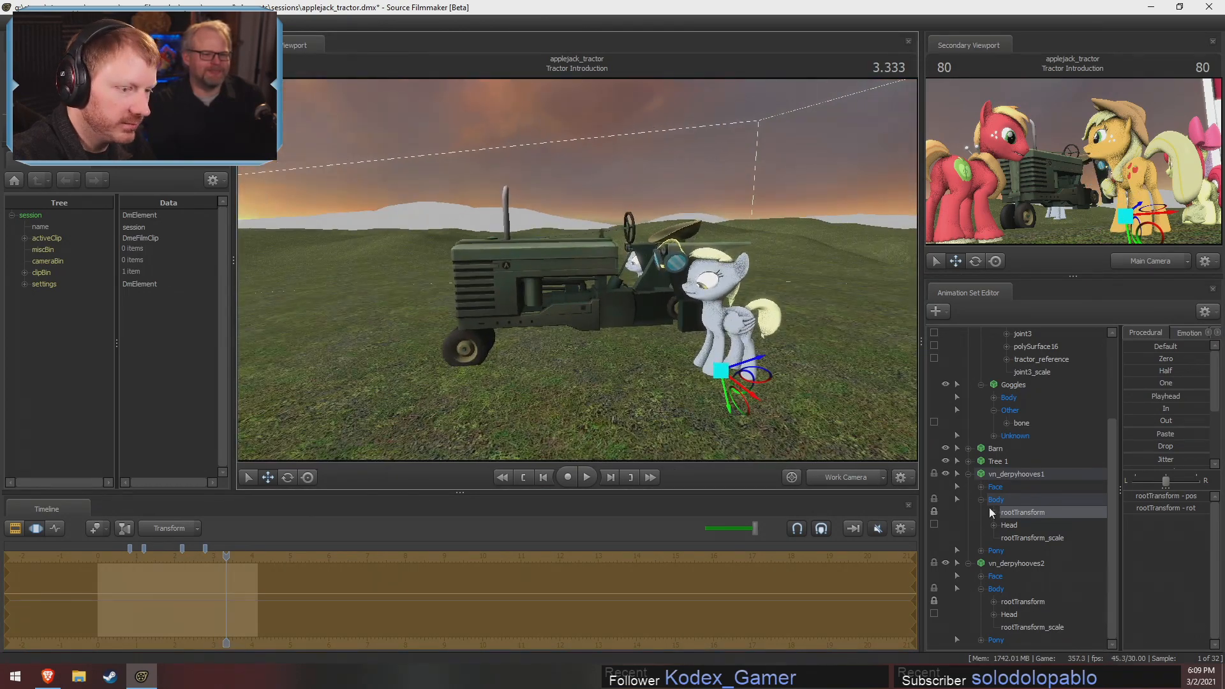
# Animate the rotation of the tractor's joint3 across the Tractor Introduction shot to spin the two Derpy wheels
pyautogui.scroll(3, 1031, 377)
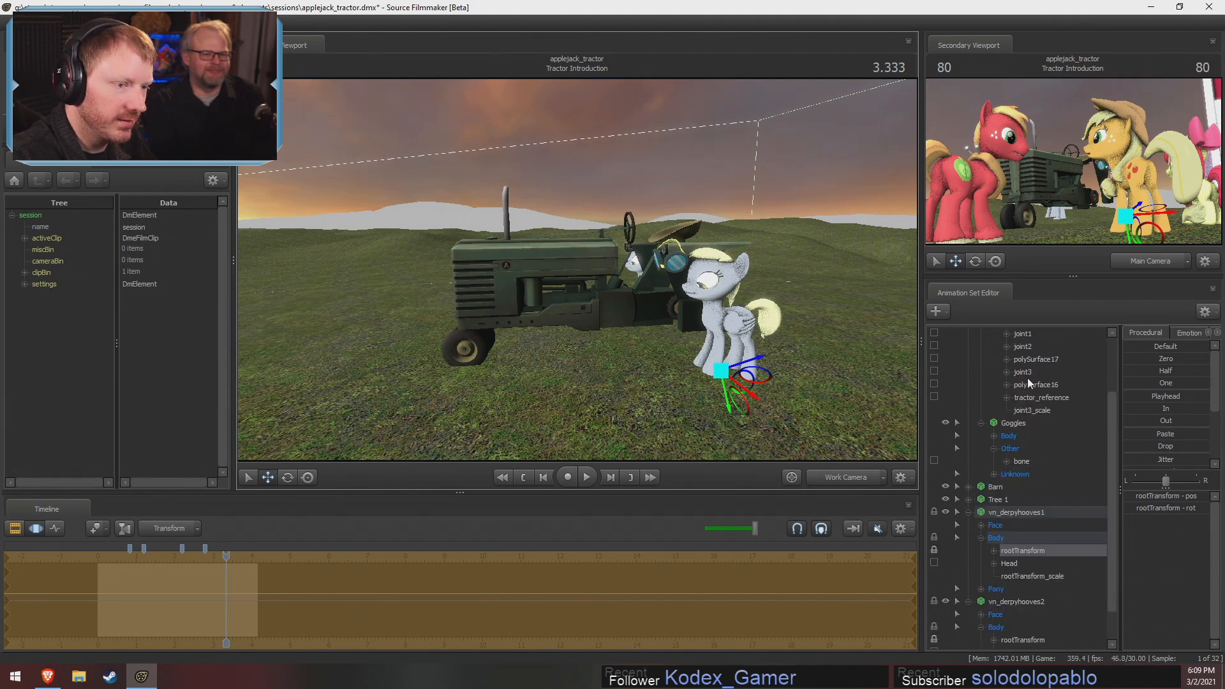
pyautogui.click(1027, 373)
pyautogui.moveTo(641, 287); pyautogui.dragTo(545, 404)
pyautogui.hotkey('ctrl', 'z')
pyautogui.scroll(-1, 263, 551)
pyautogui.moveTo(255, 592); pyautogui.dragTo(123, 611)
pyautogui.press('[')
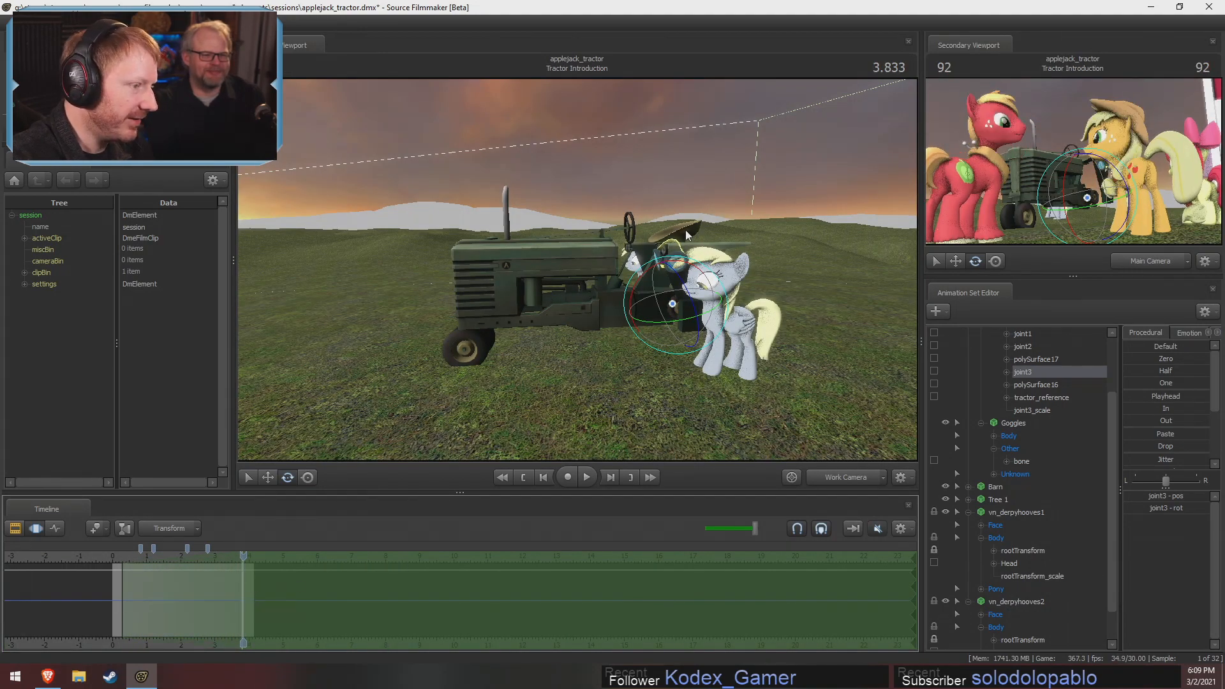
pyautogui.moveTo(678, 256); pyautogui.dragTo(618, 248)
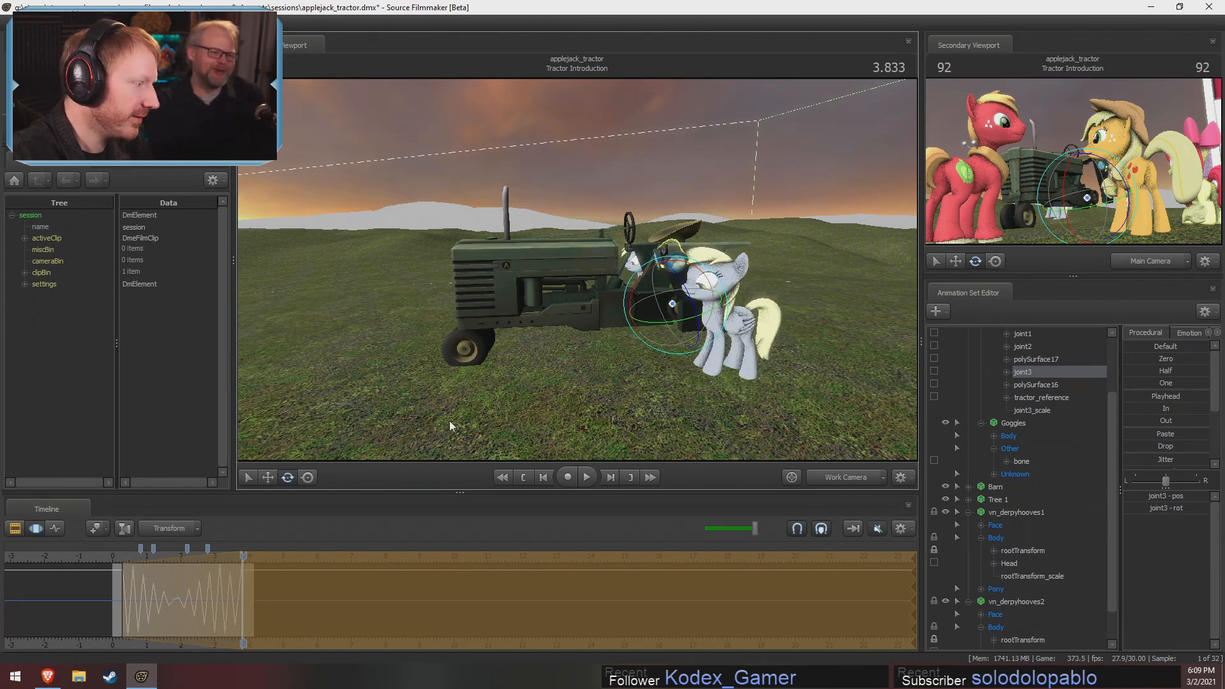
pyautogui.press('shift')
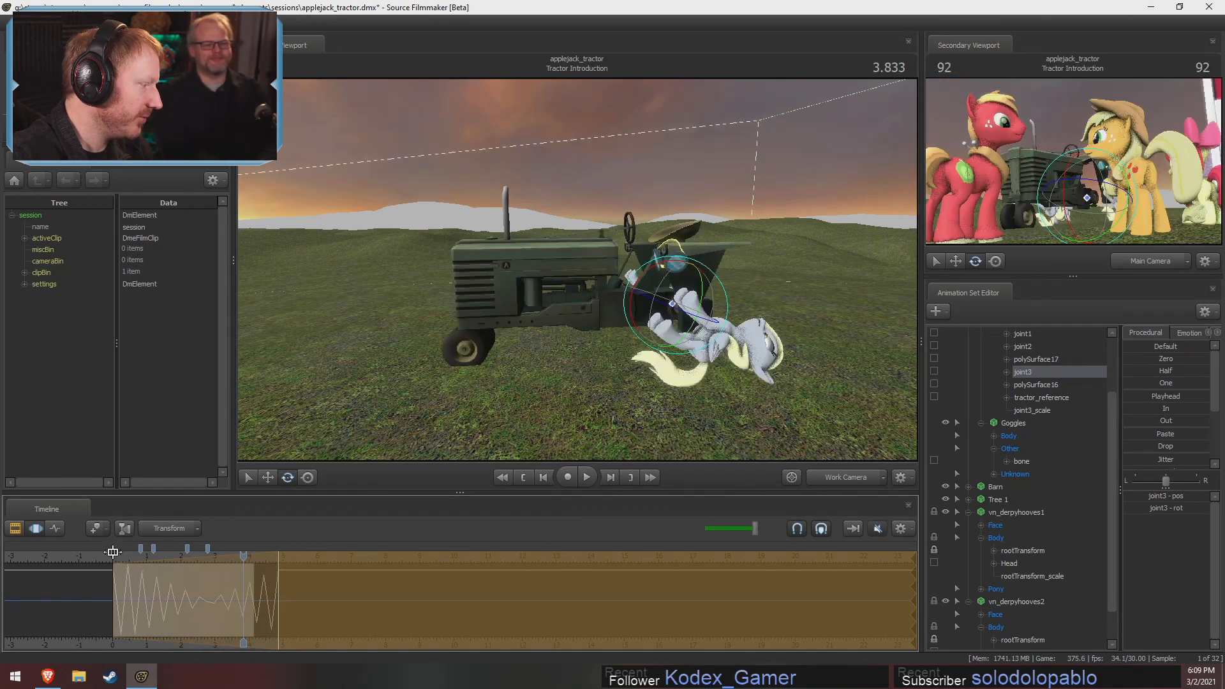
pyautogui.press('F2')
pyautogui.press('F3')
# Animate the tractor's Body across the Tractor Introduction shot so it drives forward far past the ponies
pyautogui.click(114, 556)
pyautogui.press('s')
pyautogui.moveTo(428, 375); pyautogui.dragTo(414, 368)
pyautogui.scroll(2, 1040, 427)
pyautogui.click(1009, 385)
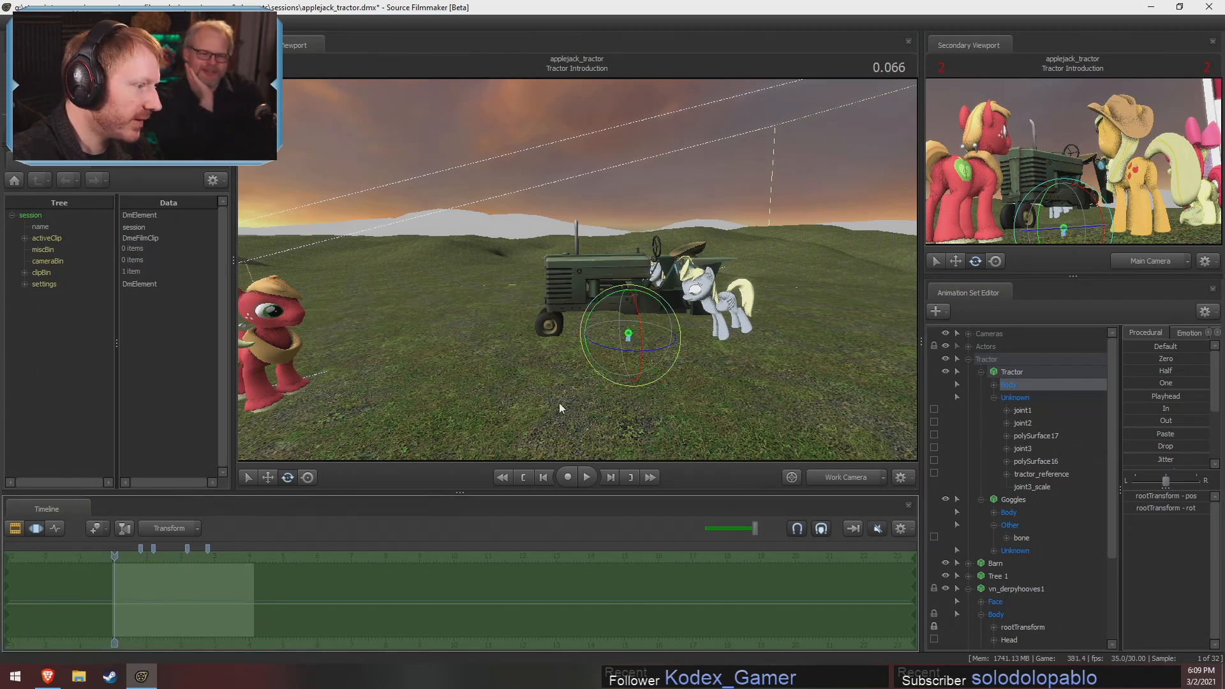
pyautogui.moveTo(243, 582); pyautogui.dragTo(134, 604)
pyautogui.press('[')
pyautogui.moveTo(103, 611); pyautogui.dragTo(106, 612)
pyautogui.moveTo(661, 342); pyautogui.dragTo(201, 330)
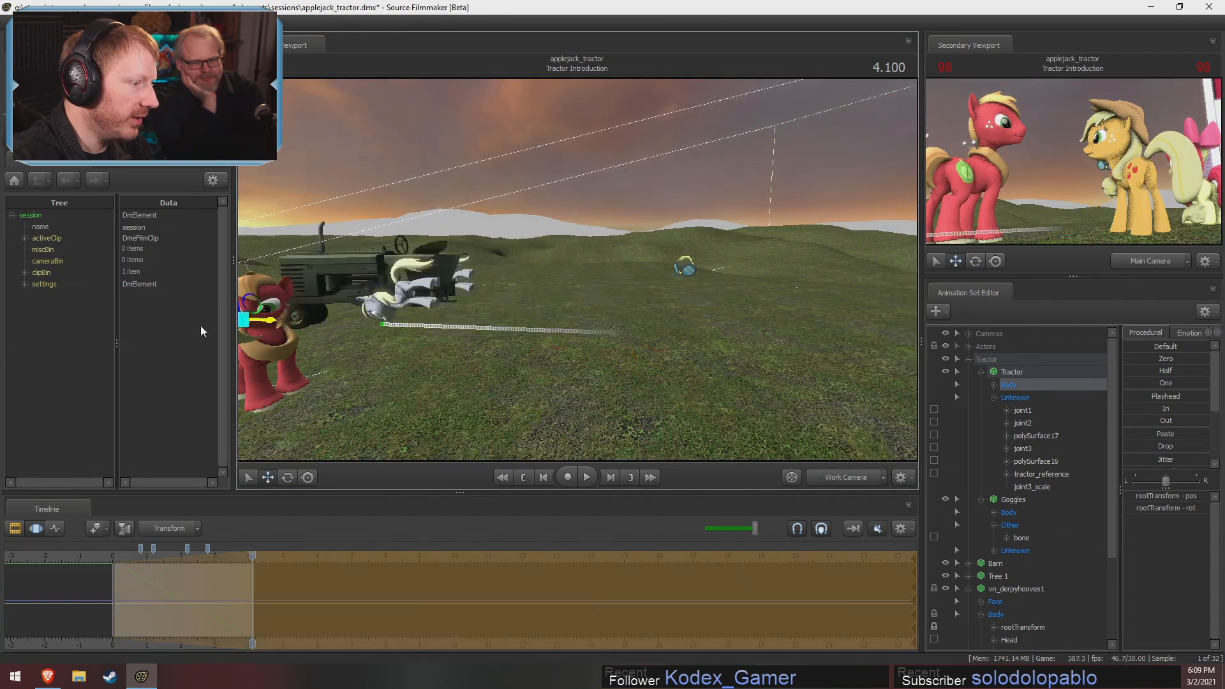
pyautogui.press('f')
pyautogui.keyDown('alt'); pyautogui.moveTo(541, 278); pyautogui.dragTo(610, 273); pyautogui.keyUp('alt')
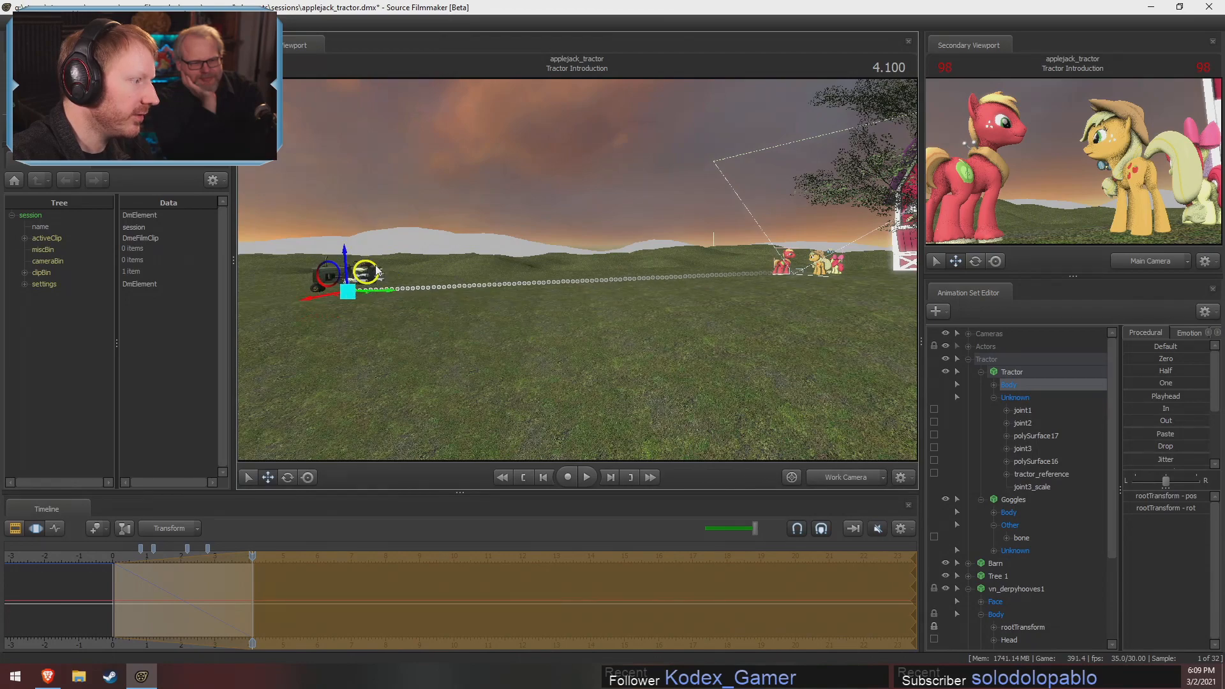
# Play back the Tractor Introduction shot and check the tractor's drive together with the spinning Derpy wheels
pyautogui.press('F2')
pyautogui.click(120, 562)
pyautogui.press('s')
pyautogui.moveTo(552, 306); pyautogui.dragTo(476, 307)
pyautogui.press('w')
pyautogui.press('x')
pyautogui.press('space')
pyautogui.press('w')
pyautogui.press('space')
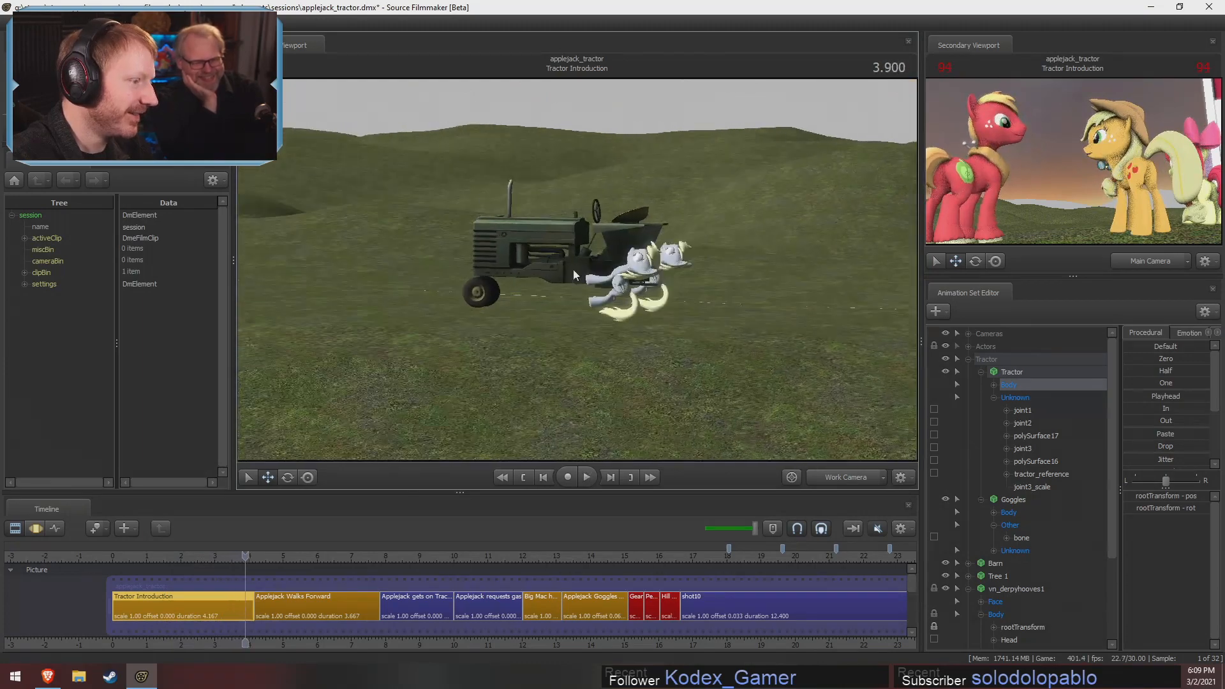
pyautogui.click(114, 563)
pyautogui.press('space')
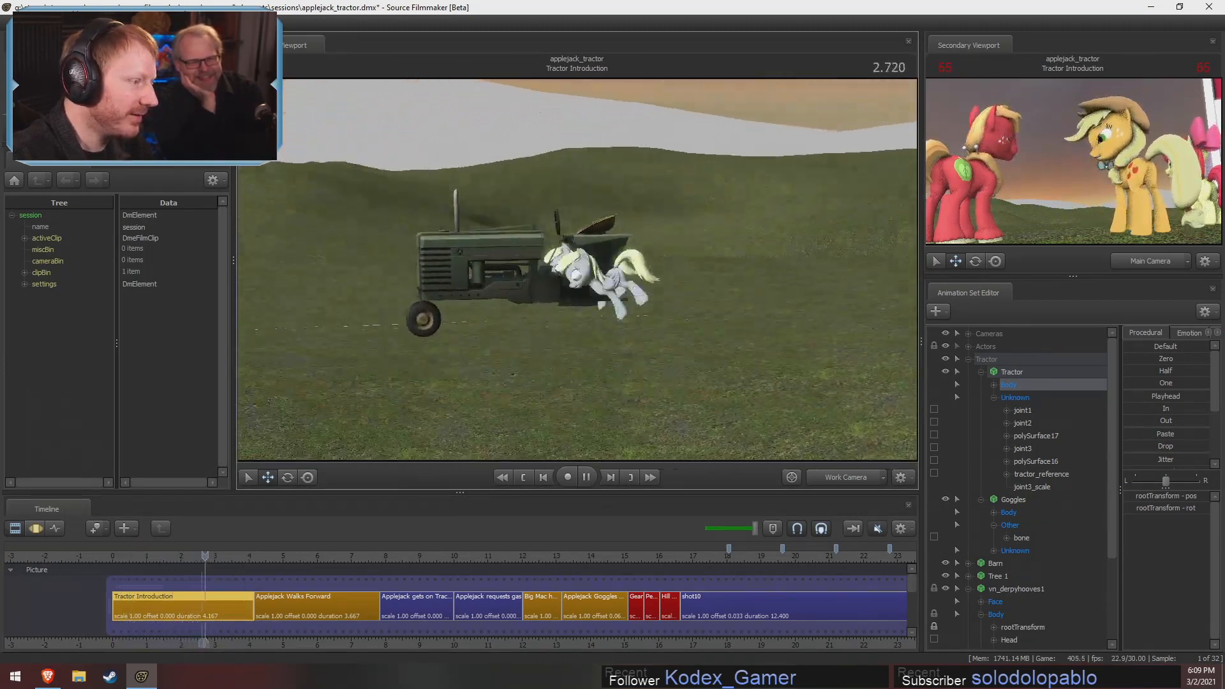
pyautogui.press('space')
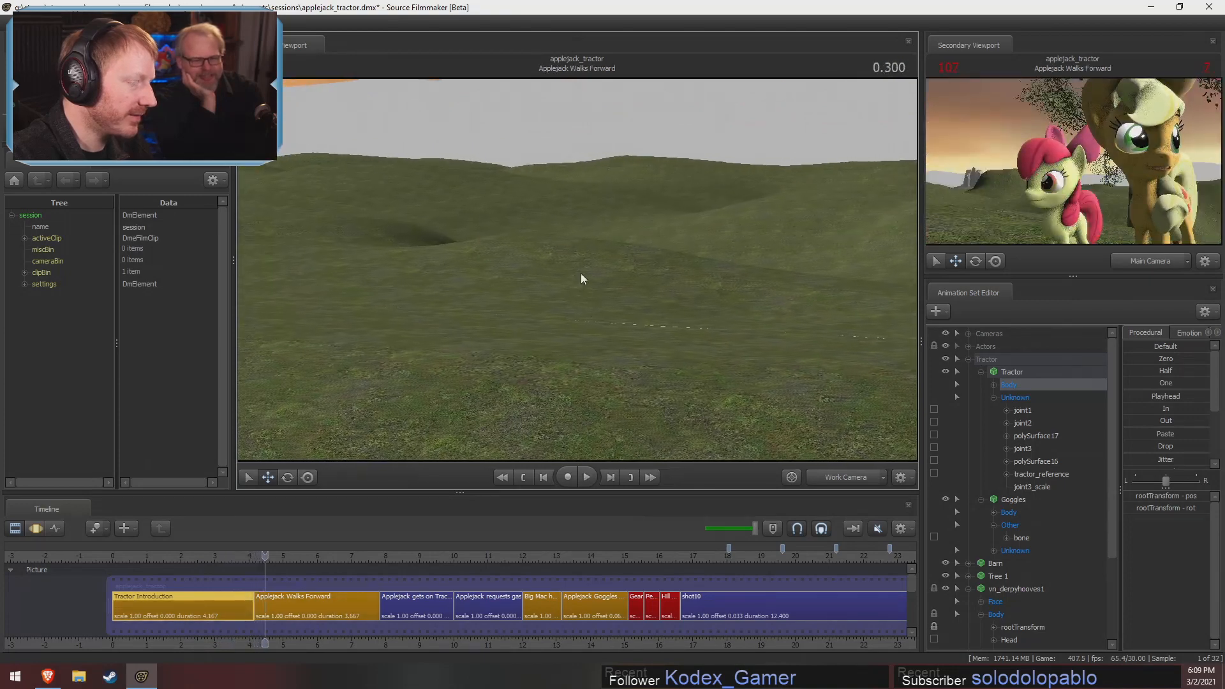
pyautogui.moveTo(231, 560); pyautogui.dragTo(216, 560)
pyautogui.moveTo(458, 359); pyautogui.dragTo(536, 351)
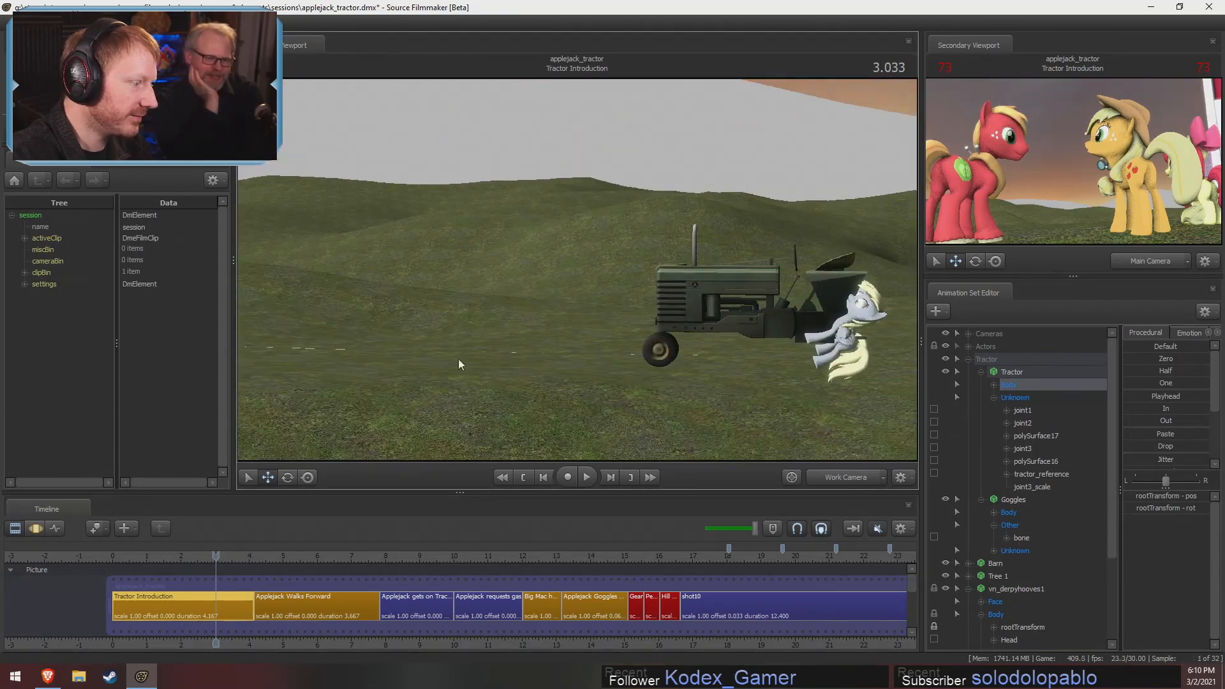
pyautogui.click(195, 560)
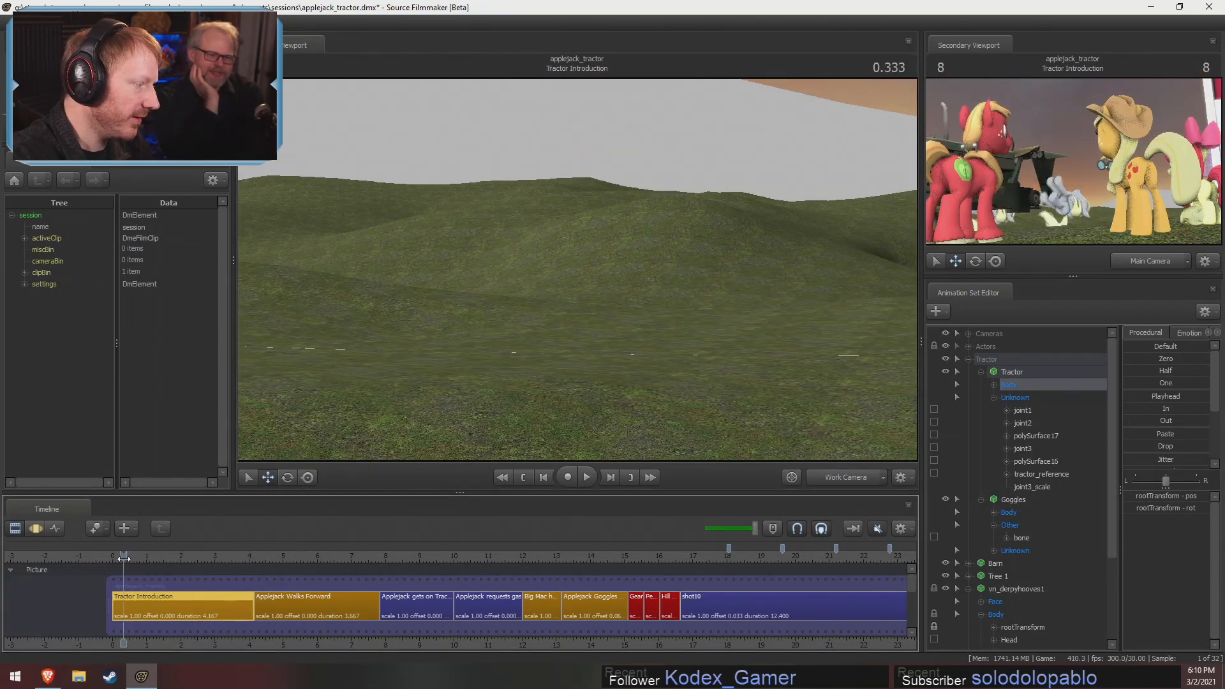
# Examine the tractor's Unknown and Body controls near the start of the shot to find which parts they drive
pyautogui.click(1028, 414)
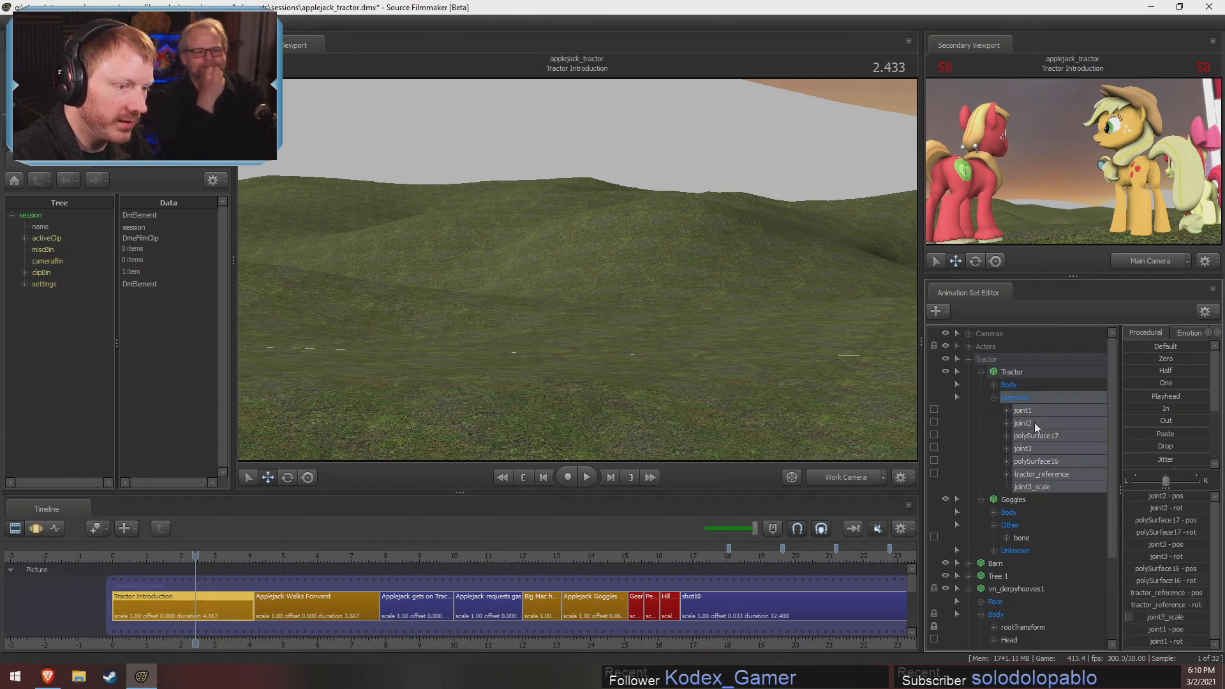
pyautogui.click(1048, 476)
pyautogui.click(846, 479)
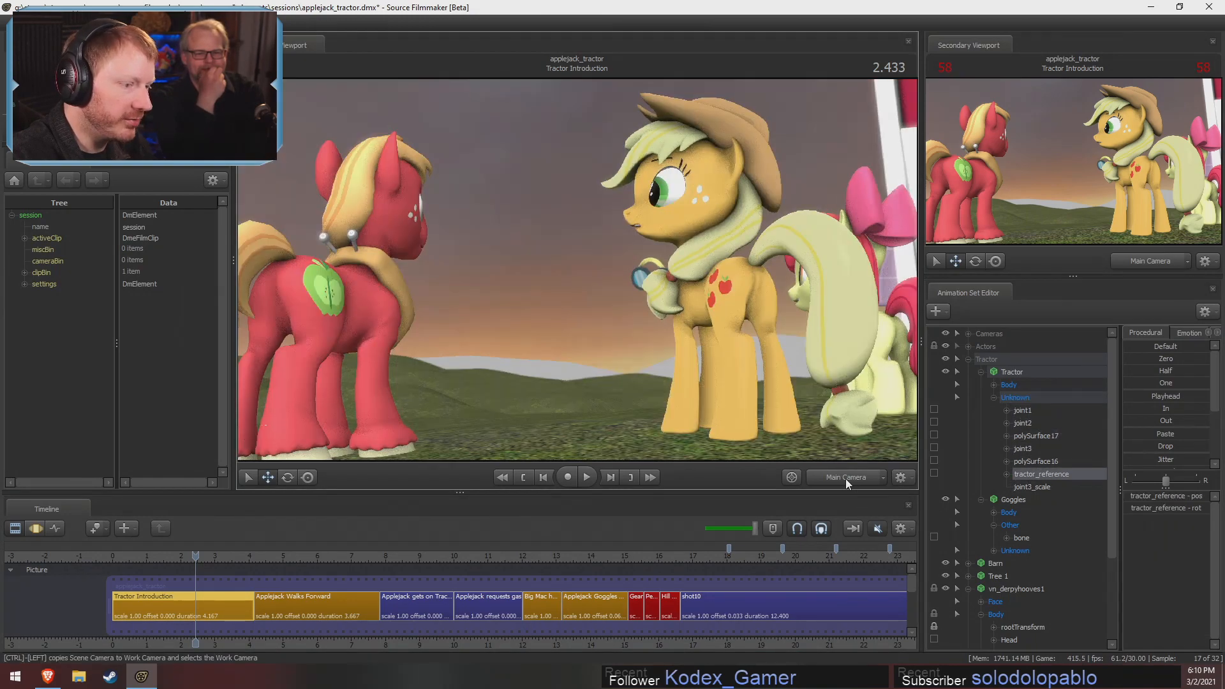
pyautogui.keyDown('ctrl'); pyautogui.click(843, 479); pyautogui.keyUp('ctrl')
pyautogui.moveTo(131, 553); pyautogui.dragTo(120, 554)
pyautogui.press('w')
pyautogui.moveTo(433, 386); pyautogui.dragTo(415, 440)
pyautogui.moveTo(766, 287); pyautogui.dragTo(788, 315)
pyautogui.press('w')
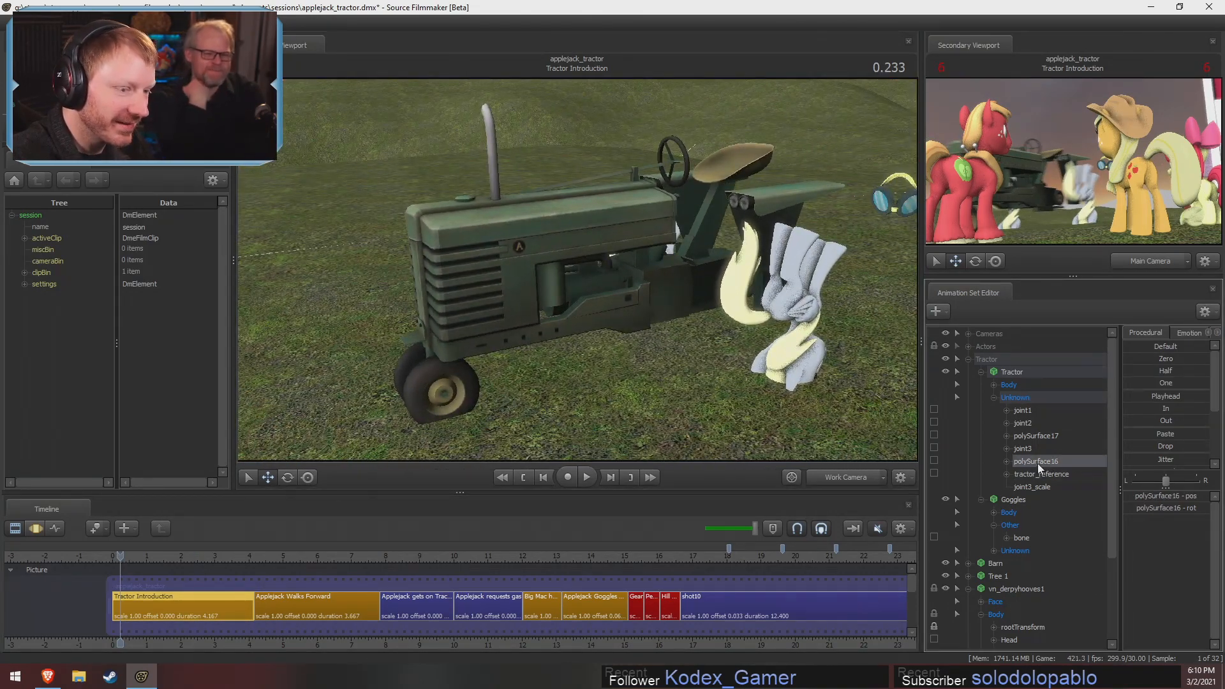
pyautogui.click(1037, 462)
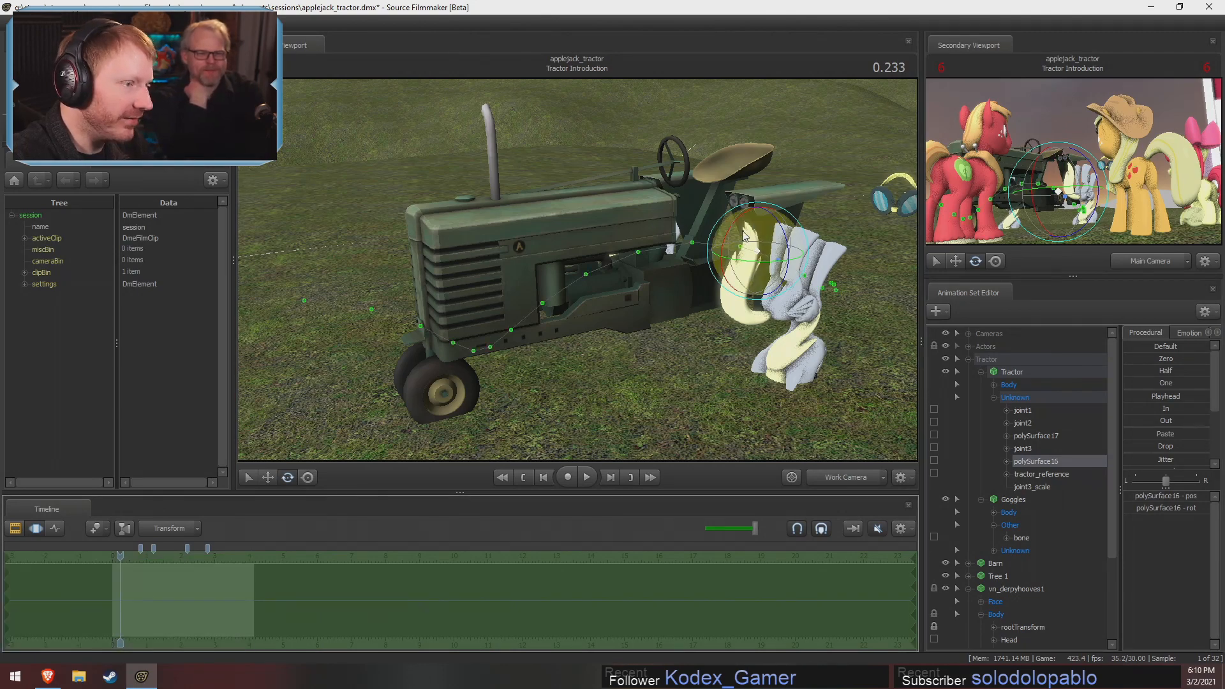
pyautogui.click(1038, 439)
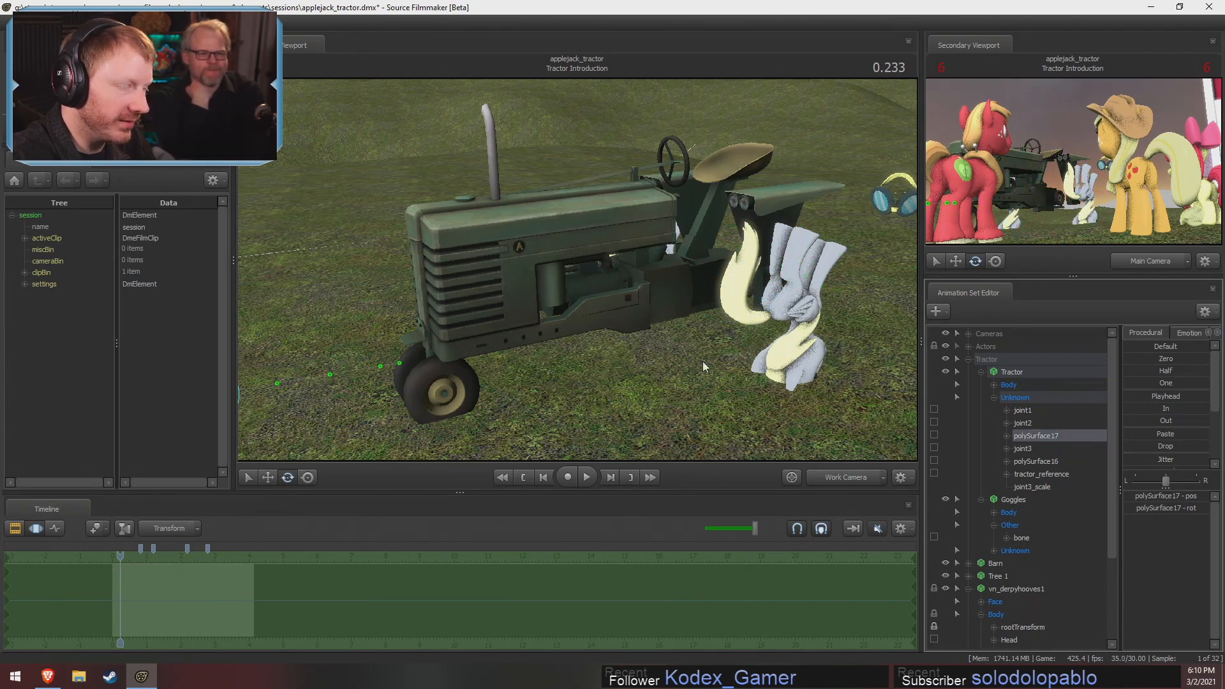
pyautogui.click(993, 384)
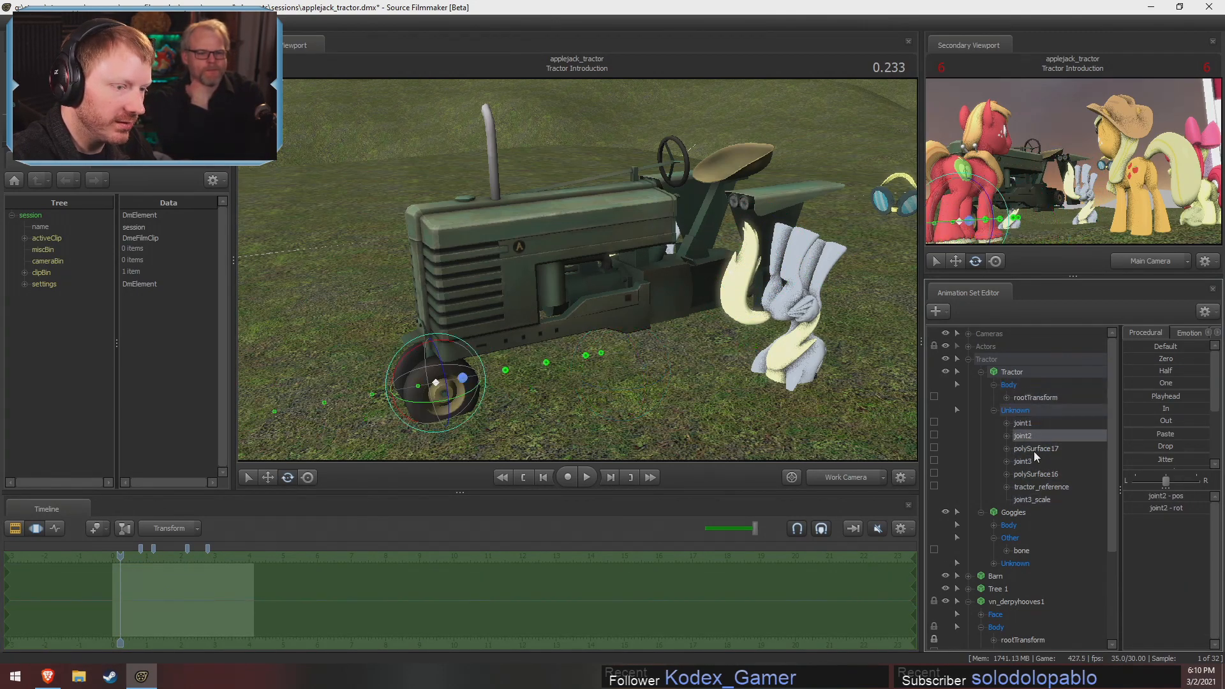
# Try rotating the tractor's joint2 and joint1 controls to test which parts they move, undoing each test
pyautogui.moveTo(728, 369); pyautogui.dragTo(616, 399)
pyautogui.moveTo(427, 282); pyautogui.dragTo(418, 287)
pyautogui.hotkey('ctrl', 'z')
pyautogui.click(1040, 435)
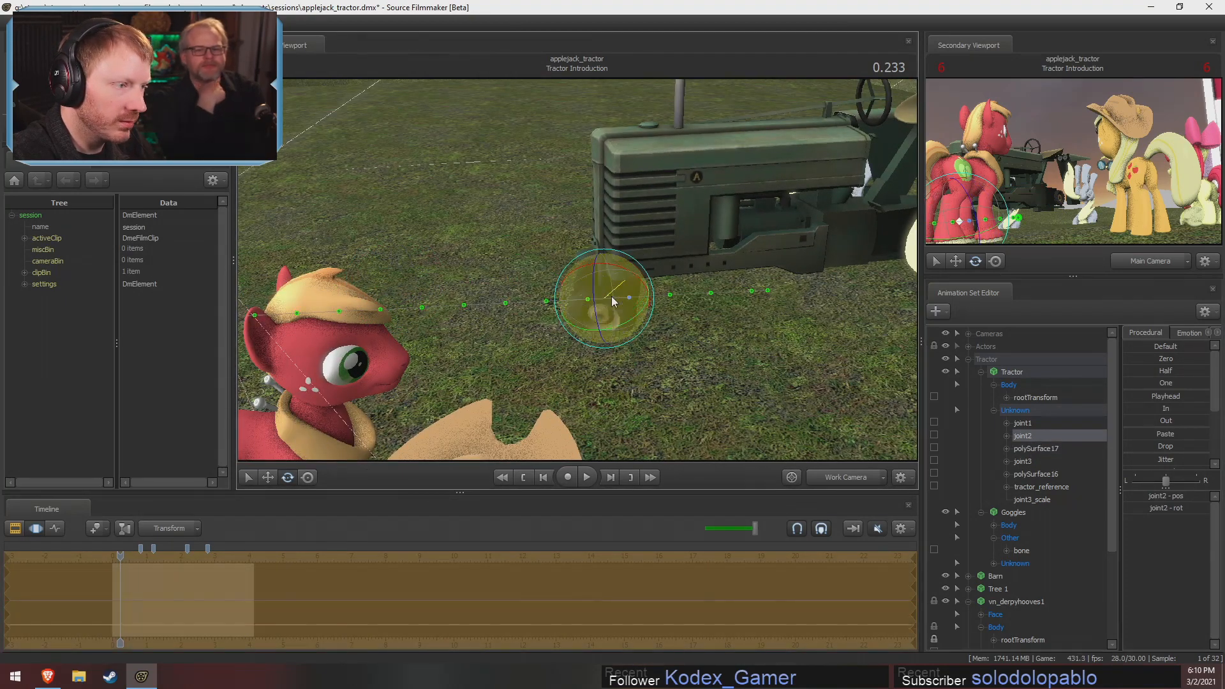
pyautogui.click(1041, 424)
pyautogui.moveTo(823, 300); pyautogui.dragTo(913, 277)
pyautogui.hotkey('ctrl', 'z')
# Extend the time selection beyond both ends of the shot and apply Jitter to the position of the tractor's joint1
pyautogui.keyDown('shift'); pyautogui.moveTo(251, 595); pyautogui.dragTo(356, 611); pyautogui.keyUp('shift')
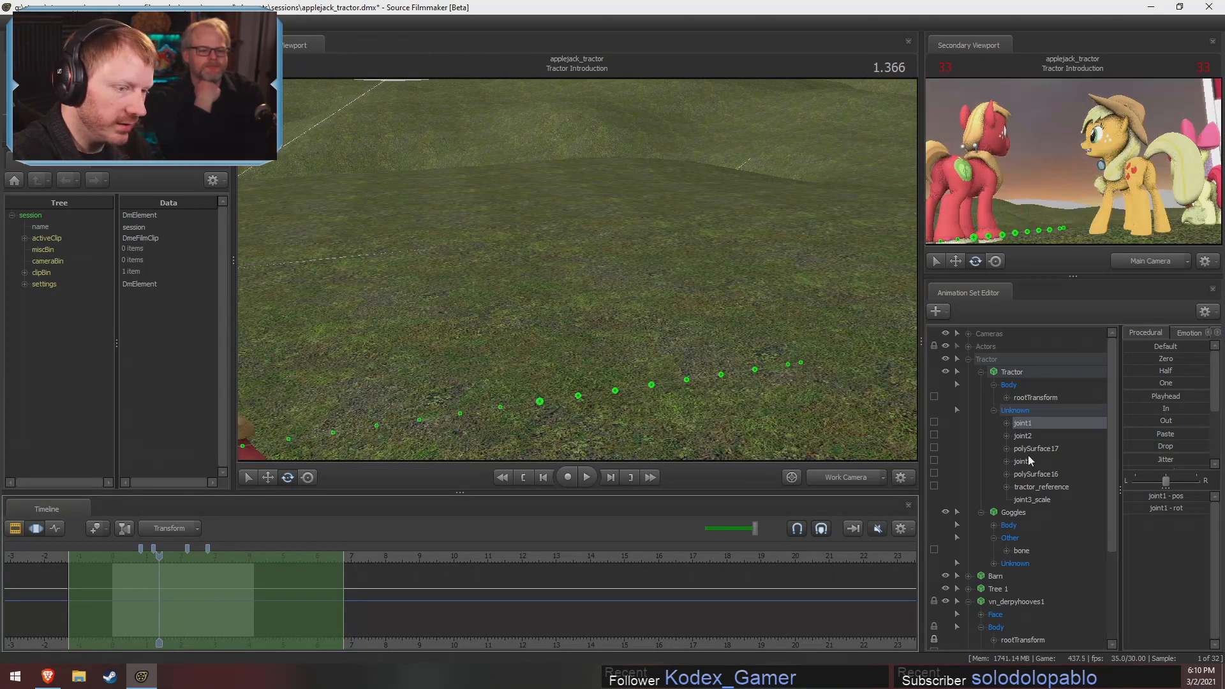
pyautogui.click(1007, 423)
pyautogui.click(1046, 436)
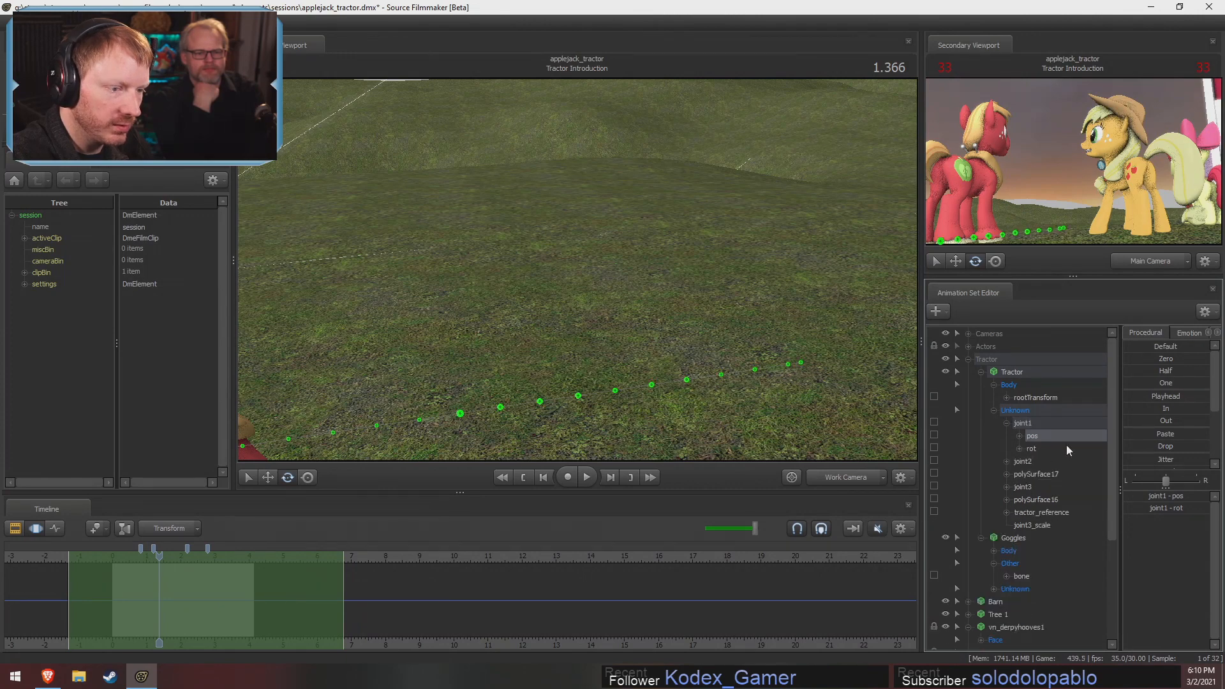
pyautogui.moveTo(1164, 460); pyautogui.dragTo(1175, 460)
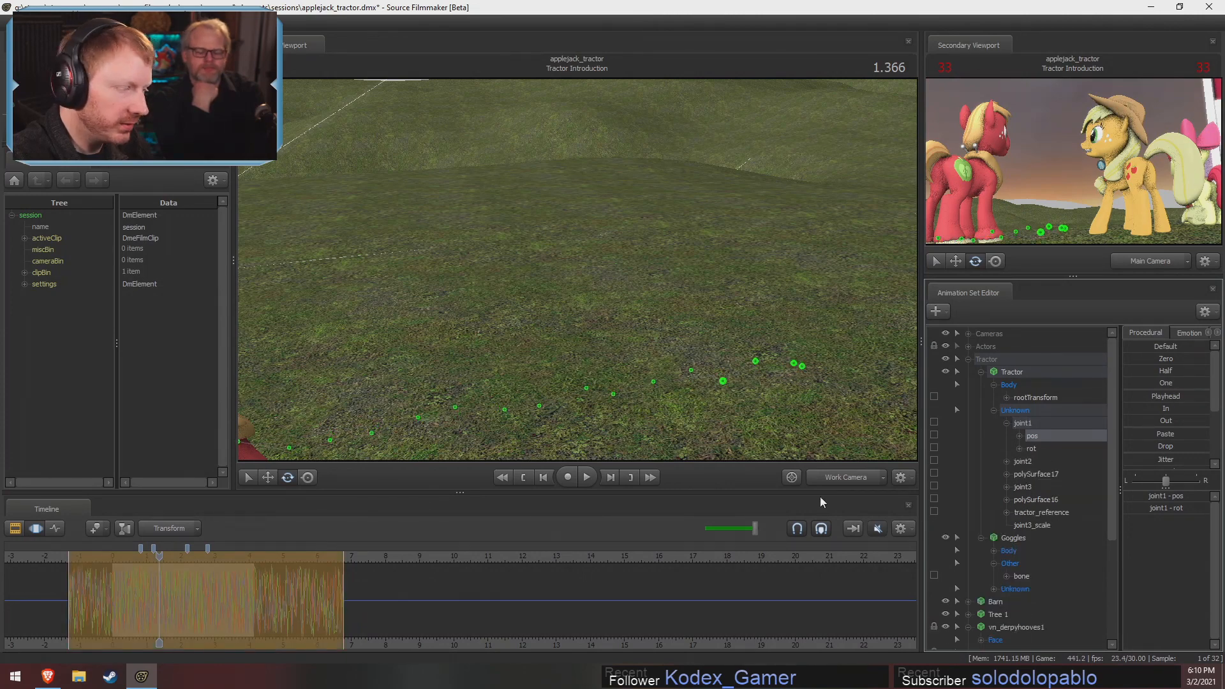
pyautogui.press('F3')
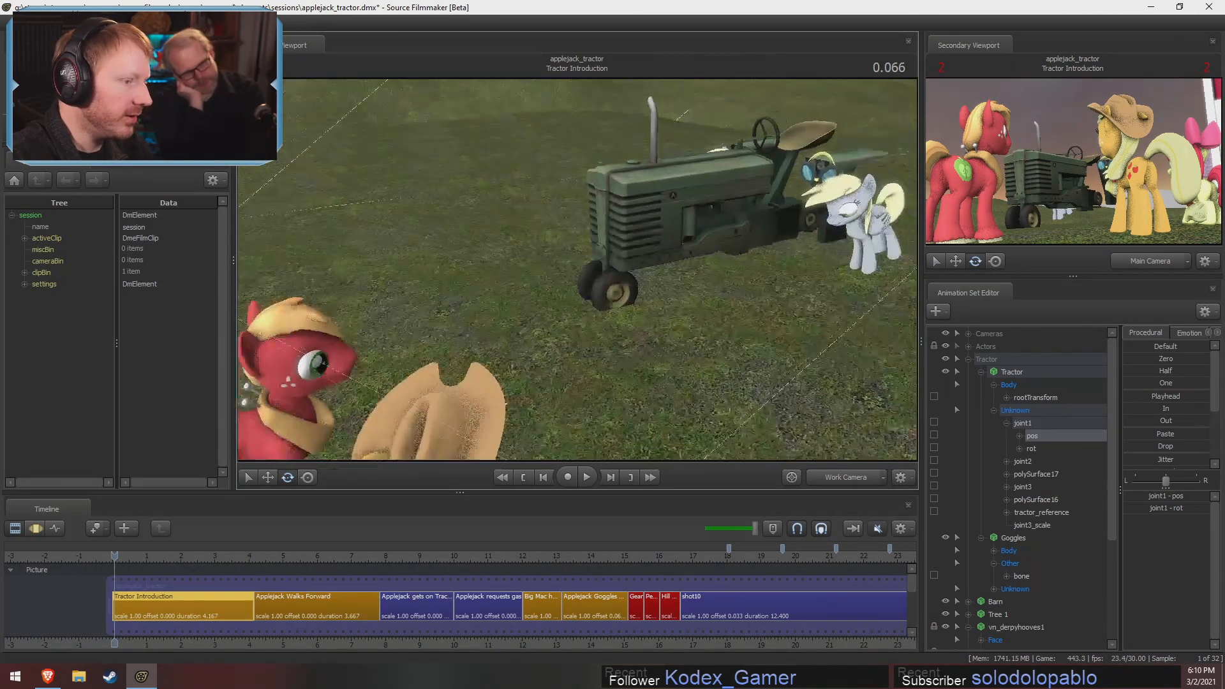
# Play back the Tractor Introduction shot from behind the tractor to review the jittered motion
pyautogui.moveTo(577, 269)
pyautogui.mouseDown()
pyautogui.moveTo(577, 255)
pyautogui.moveTo(536, 252)
pyautogui.moveTo(555, 282)
pyautogui.moveTo(576, 278)
pyautogui.mouseUp()
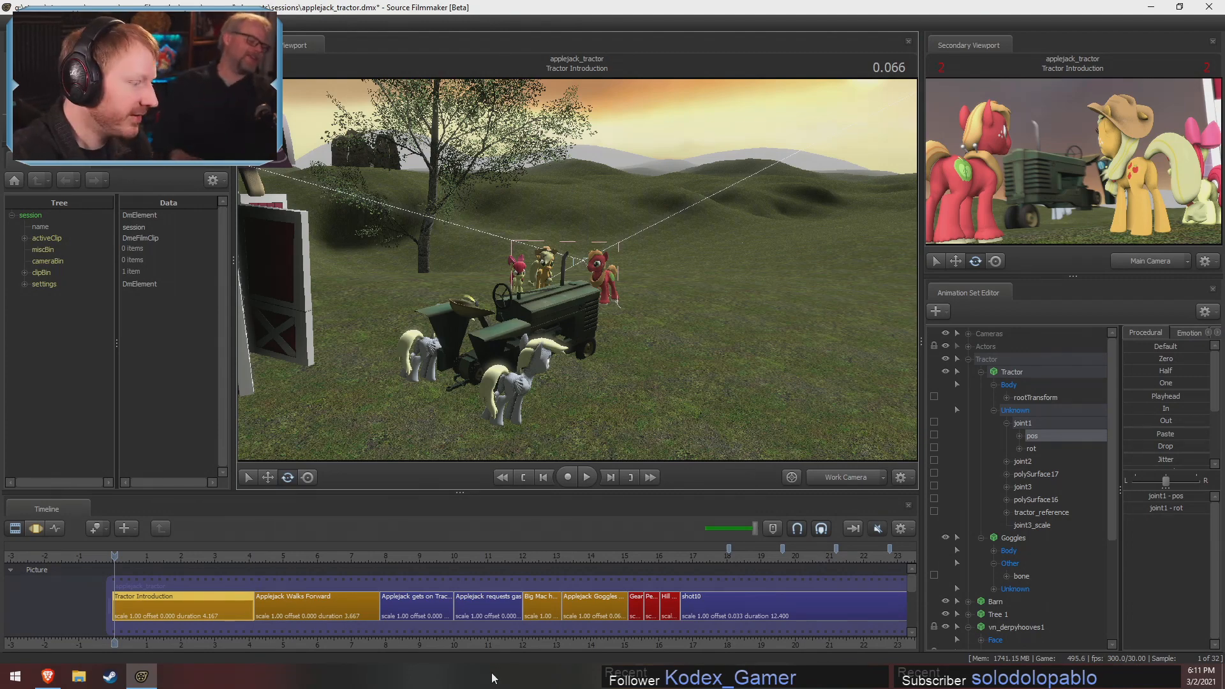
pyautogui.moveTo(664, 370); pyautogui.dragTo(577, 271)
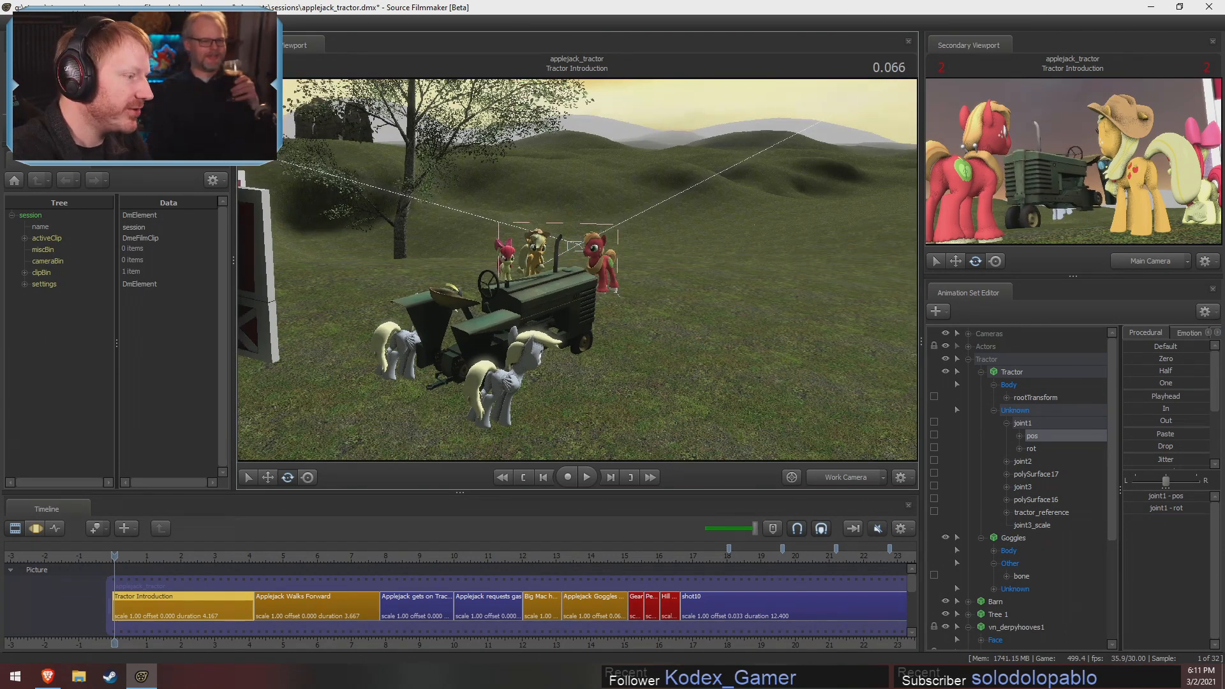
pyautogui.moveTo(710, 324); pyautogui.dragTo(745, 311)
pyautogui.press('space')
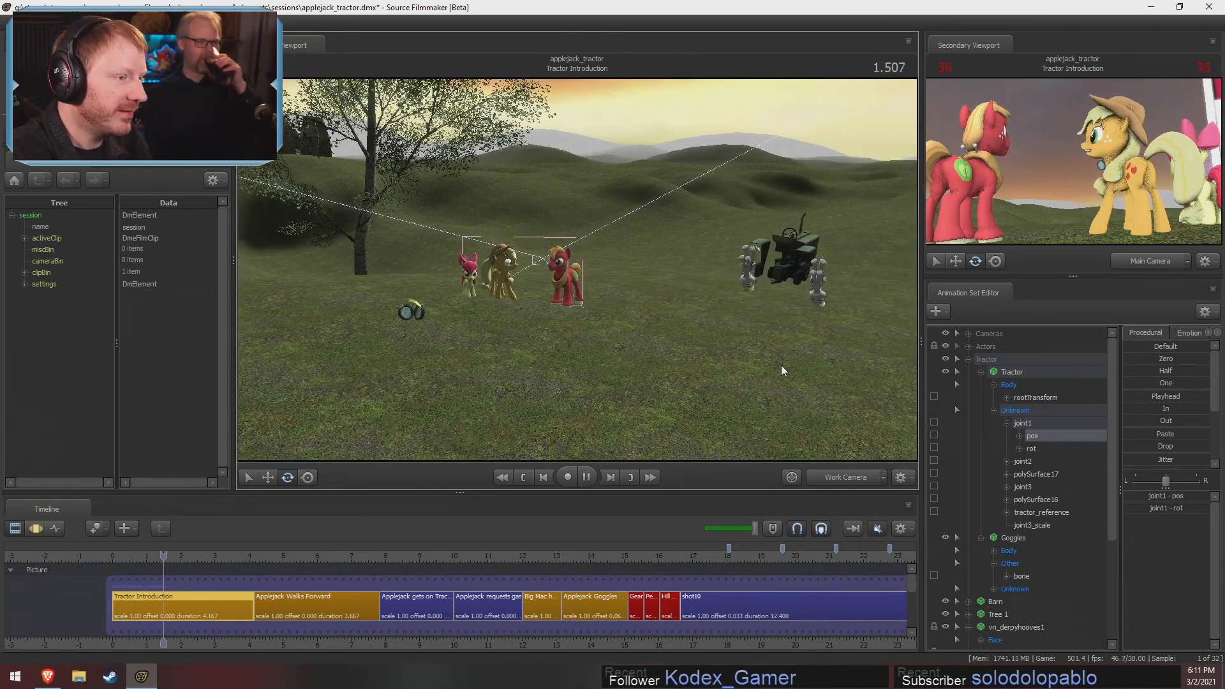
pyautogui.press('space')
pyautogui.press('F3')
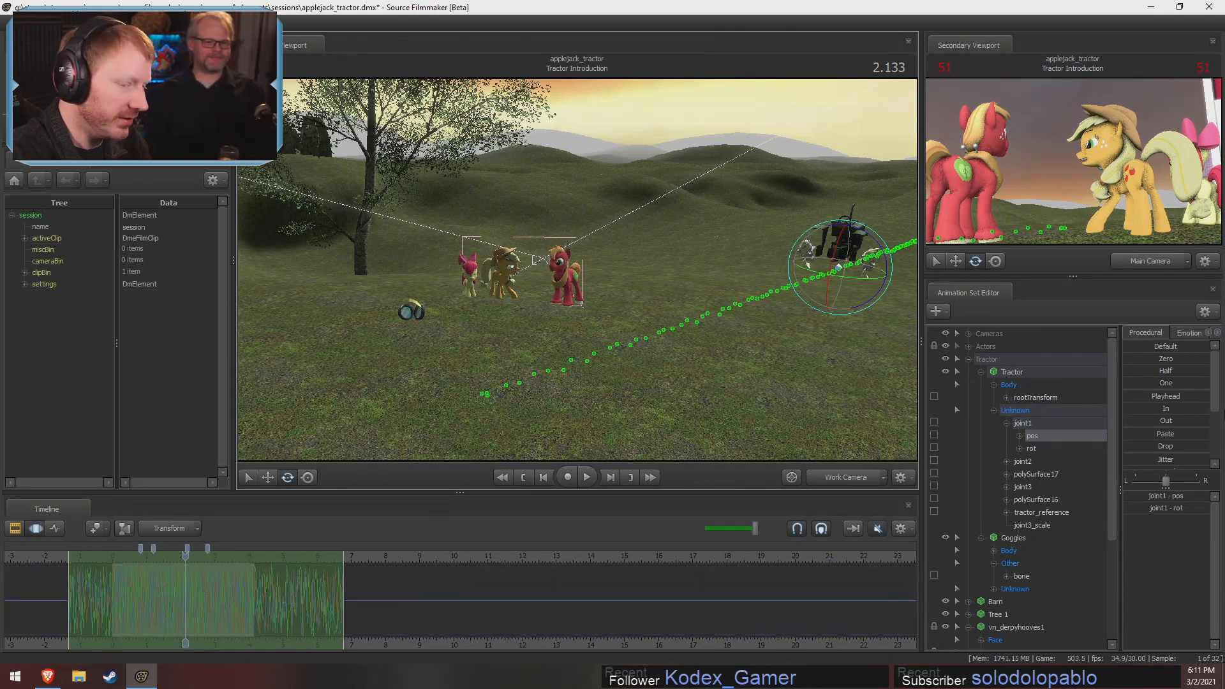
# Apply stronger Jitter to both the position and rotation of the tractor's joint1 over the extended time selection
pyautogui.click(1131, 458)
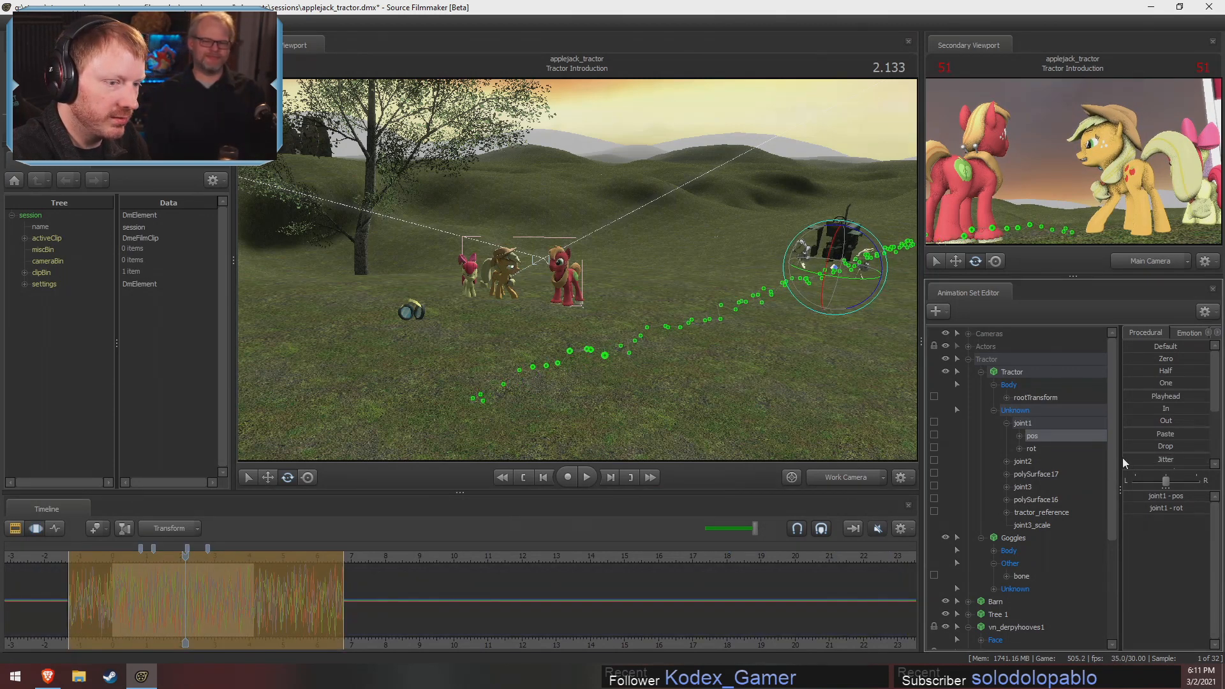
pyautogui.hotkey('ctrl', 'z')
pyautogui.moveTo(1219, 455); pyautogui.dragTo(1069, 469)
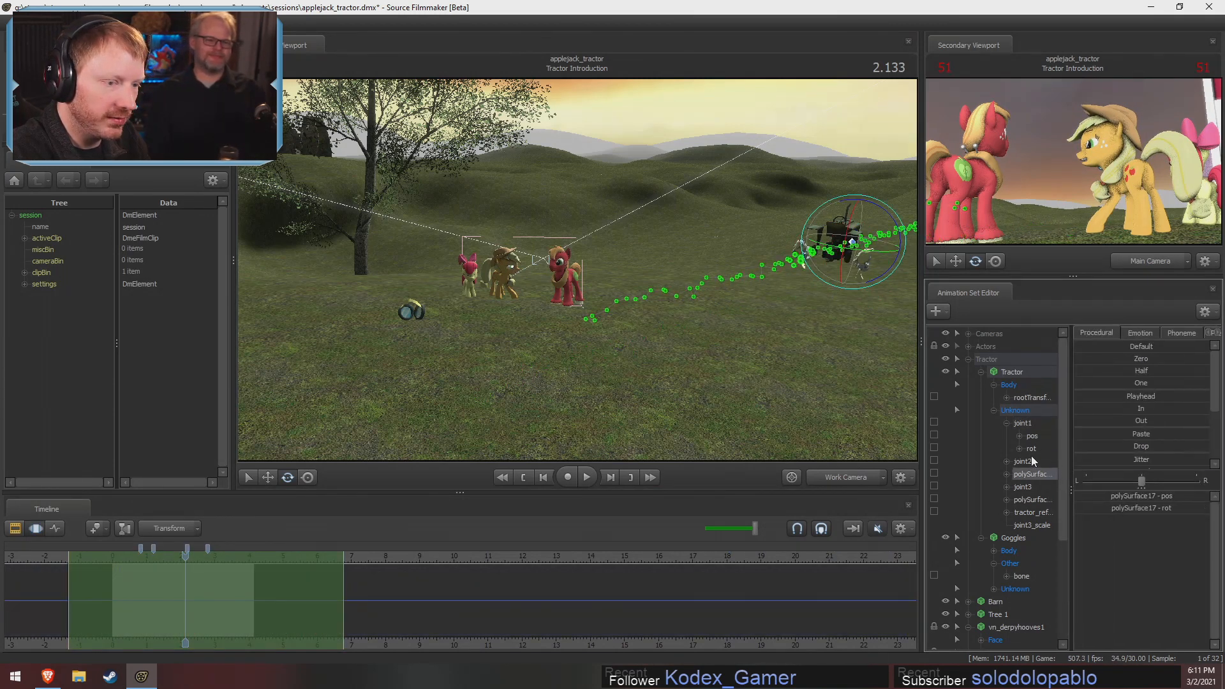
pyautogui.click(1022, 423)
pyautogui.click(1142, 457)
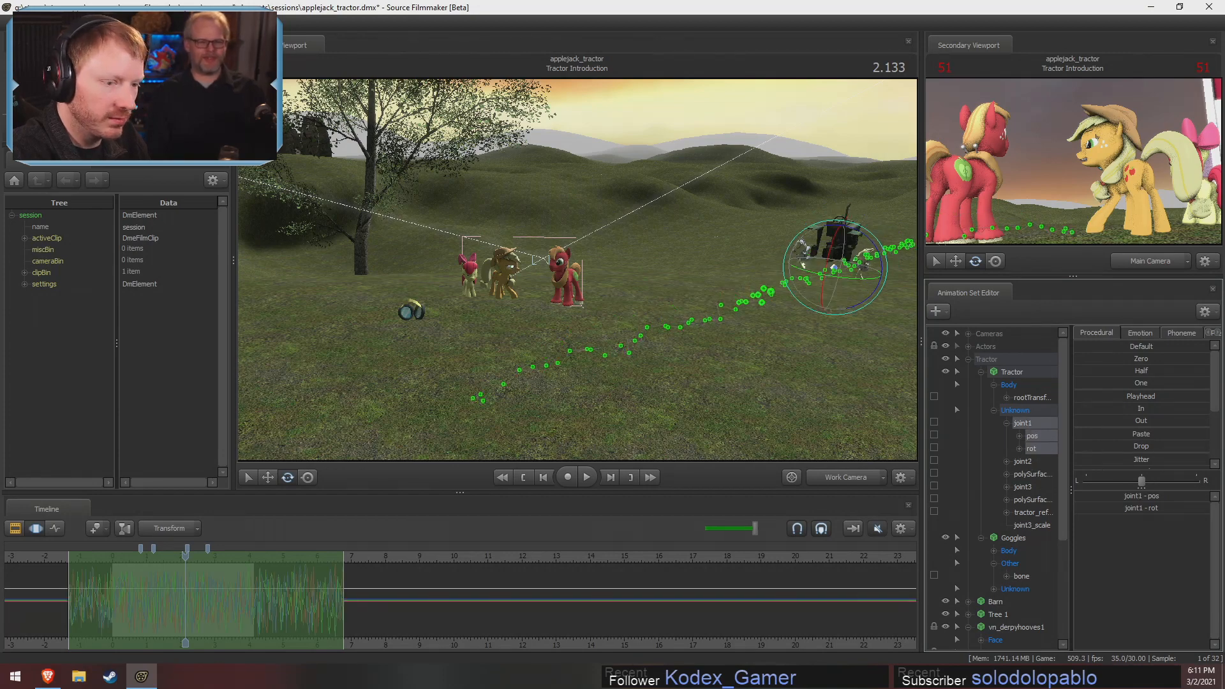
pyautogui.moveTo(1141, 458); pyautogui.dragTo(1065, 461)
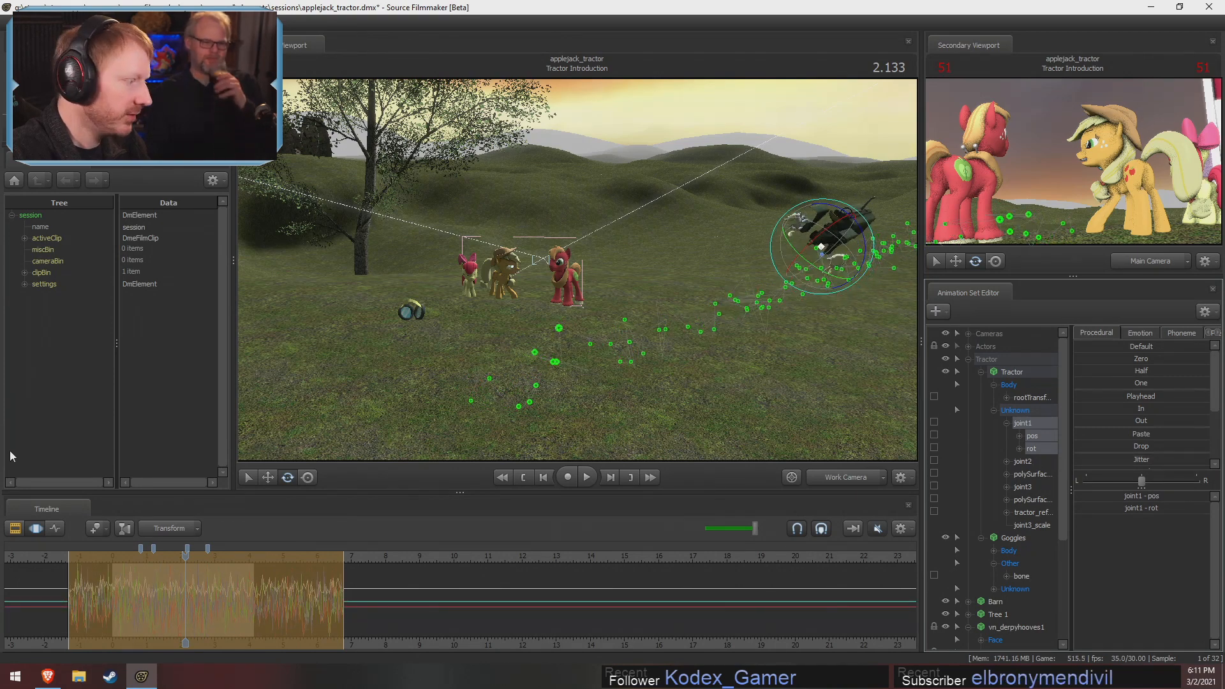
# Play back the Tractor Introduction shot from its start to review joint1's jittered position and rotation
pyautogui.moveTo(85, 560); pyautogui.dragTo(112, 560)
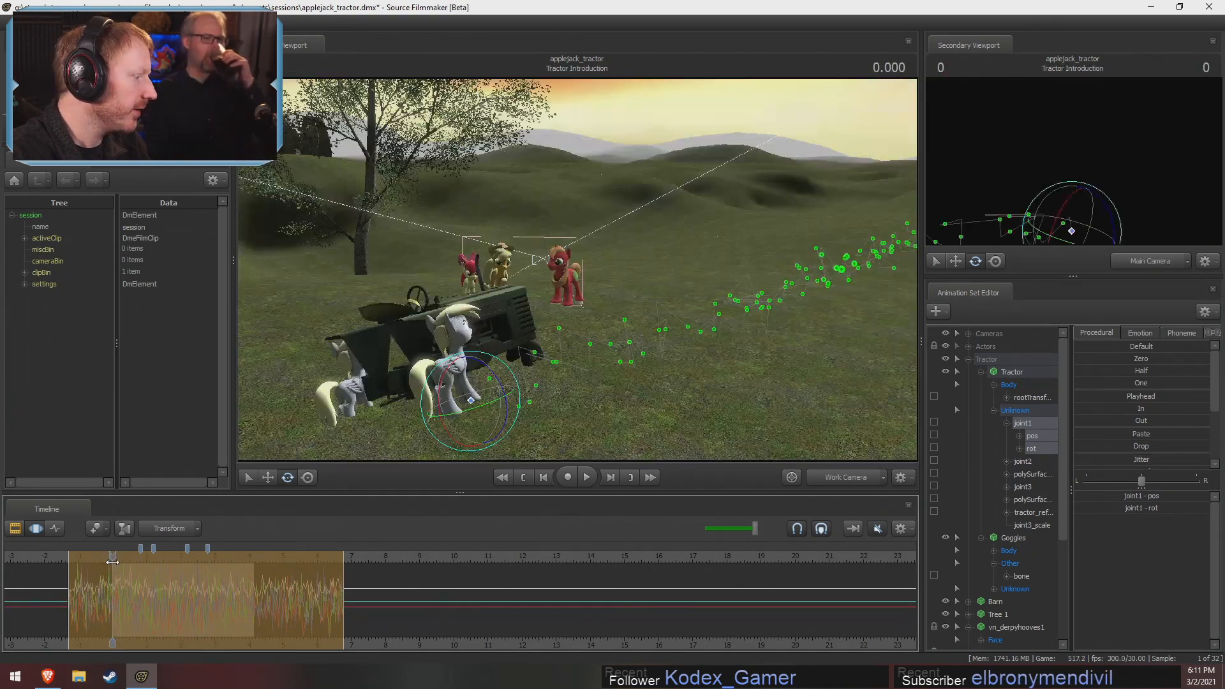
pyautogui.press('space')
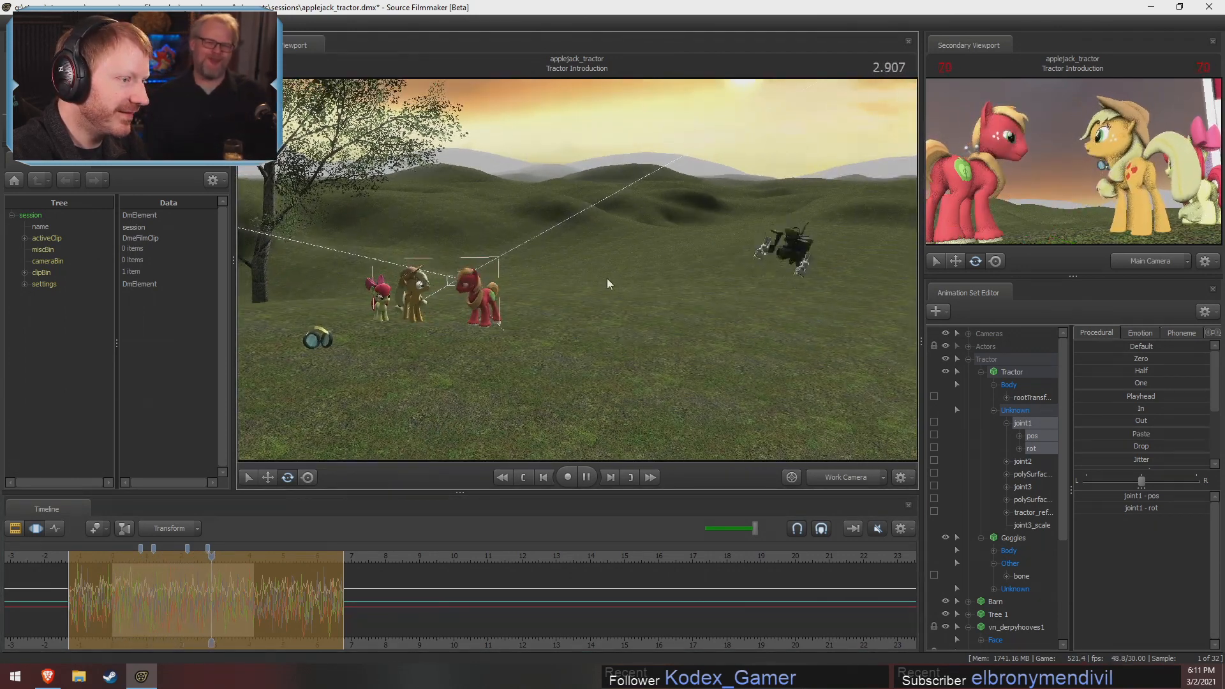
pyautogui.press('space')
# Smooth joint1's jittered position and rotation across the time selection and replay the shot from the start
pyautogui.scroll(-2, 1132, 447)
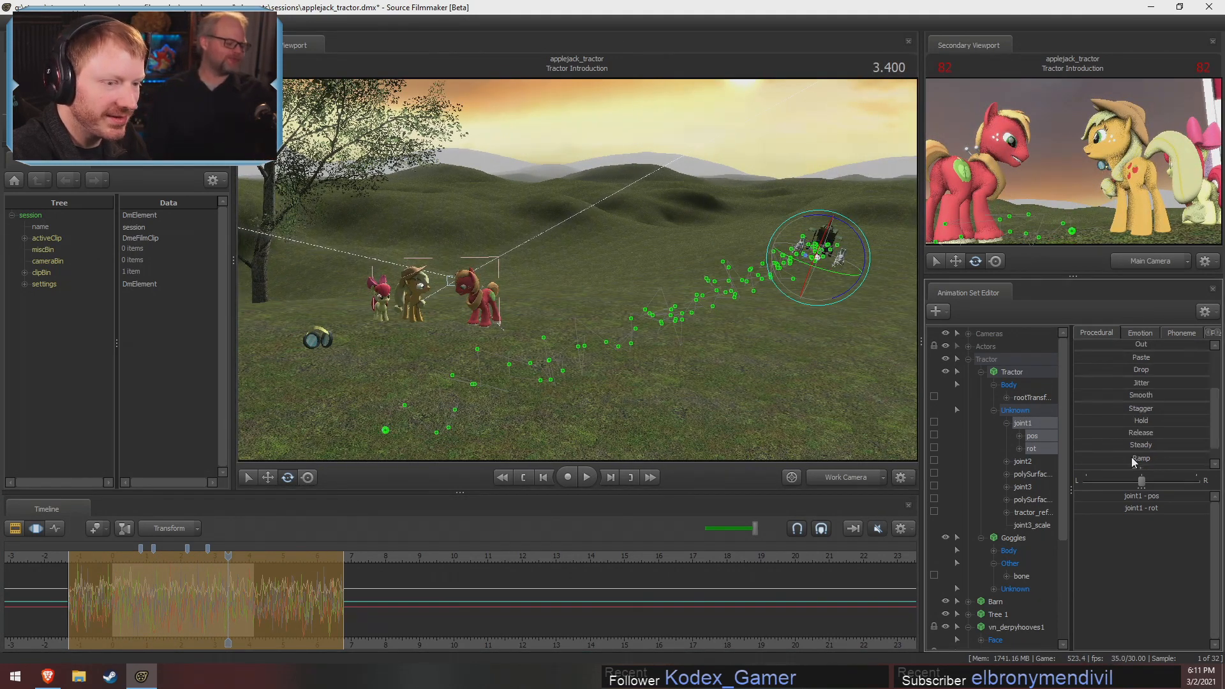
pyautogui.moveTo(1091, 396); pyautogui.dragTo(927, 430)
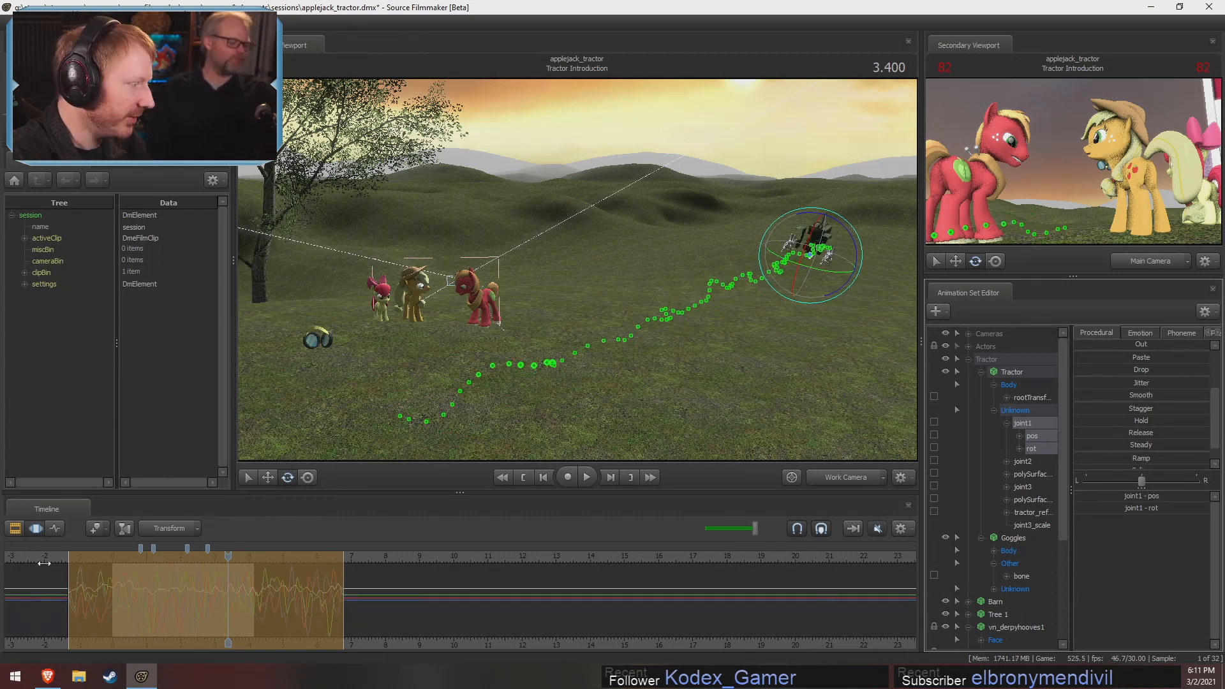
pyautogui.moveTo(44, 564); pyautogui.dragTo(115, 566)
pyautogui.press('space')
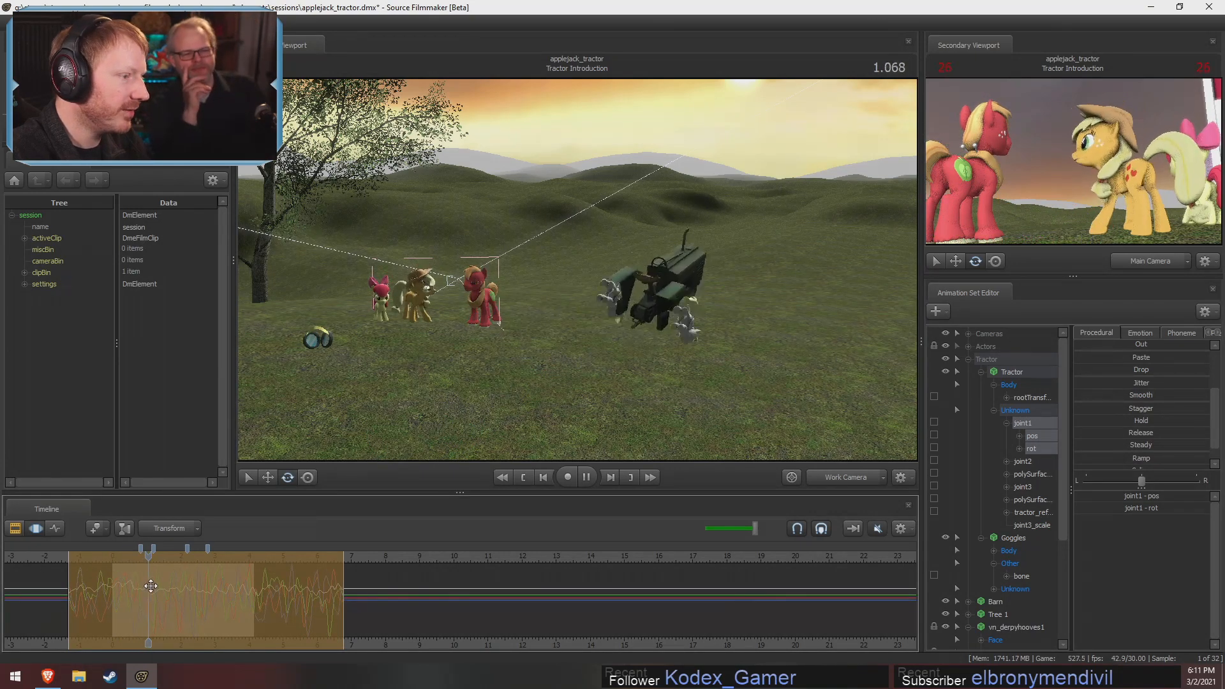
pyautogui.press('space')
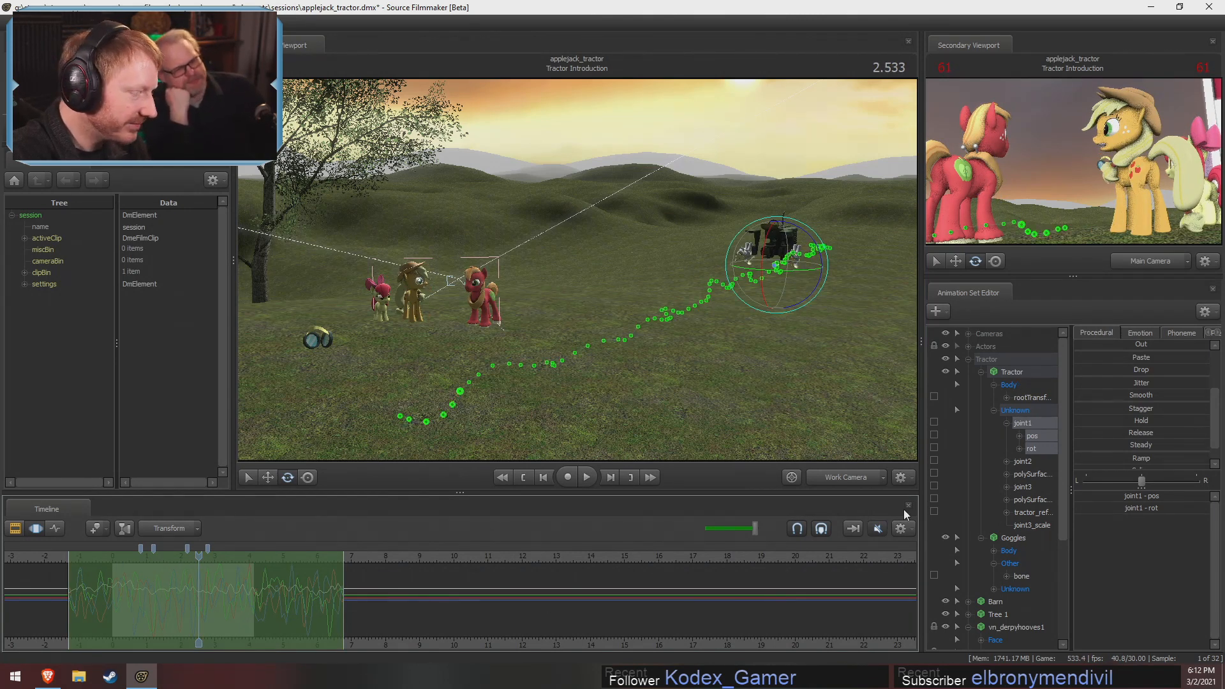
# Select the tractor's joint1 and stretch its jittered motion in time until the selection ends at about 16.7
pyautogui.click(1012, 372)
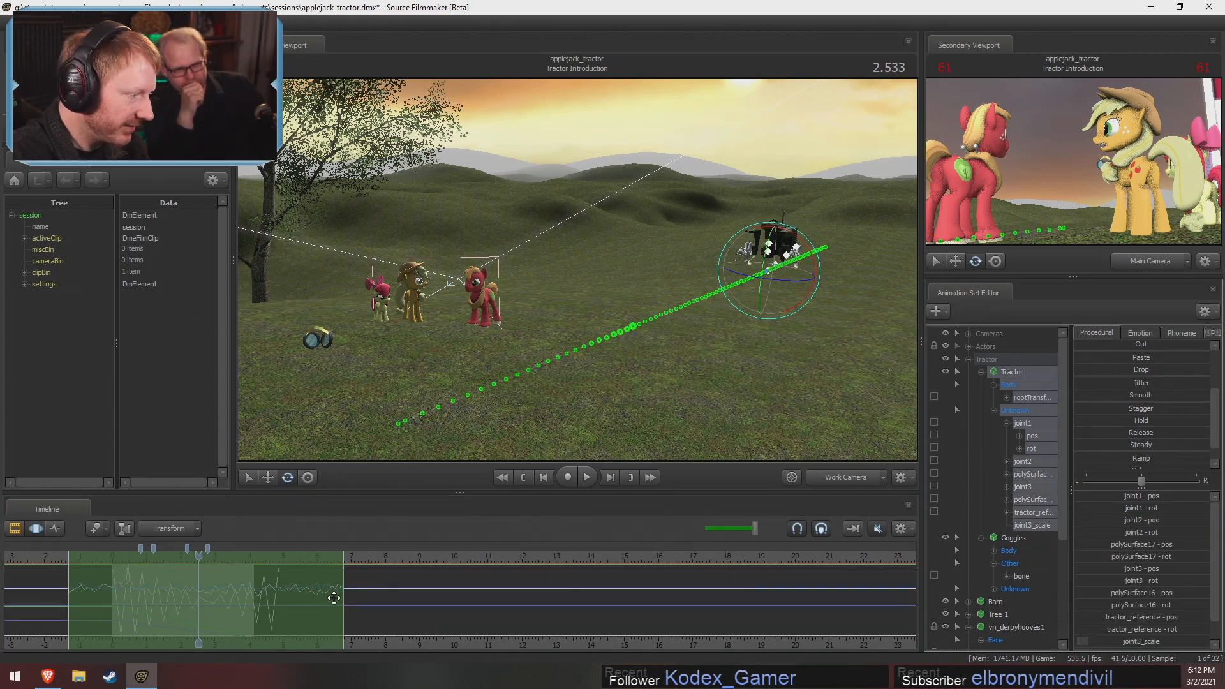
pyautogui.click(1025, 552)
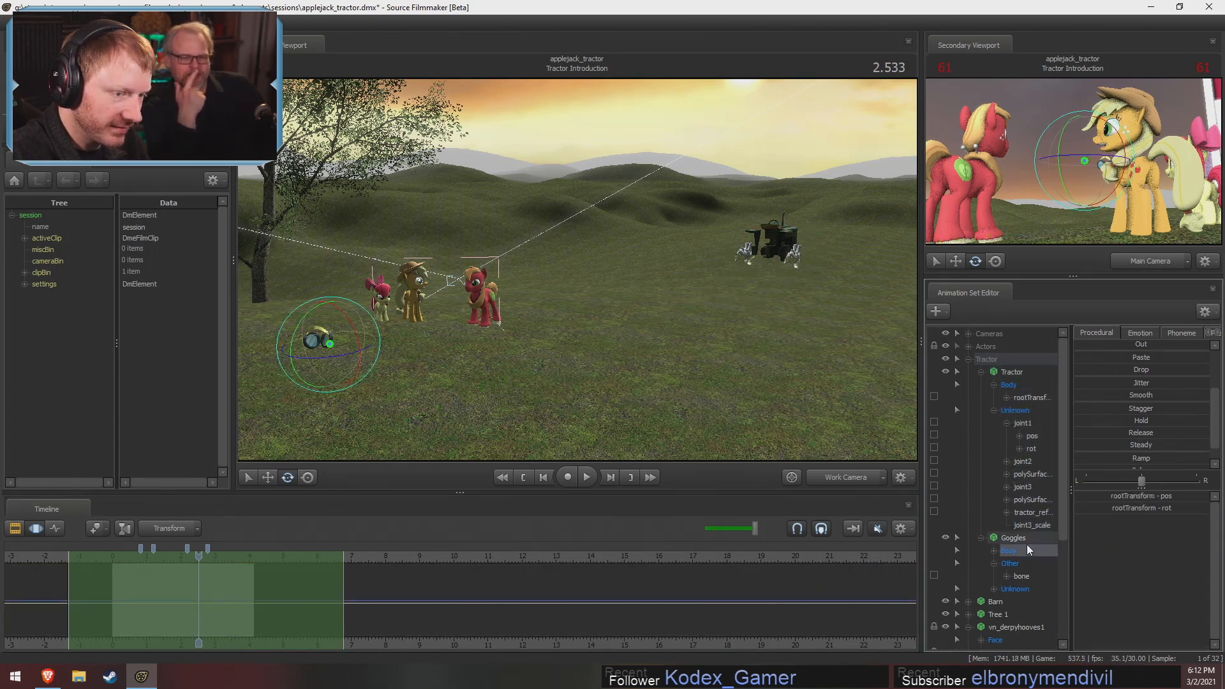
pyautogui.click(1030, 425)
pyautogui.moveTo(343, 592); pyautogui.dragTo(671, 591)
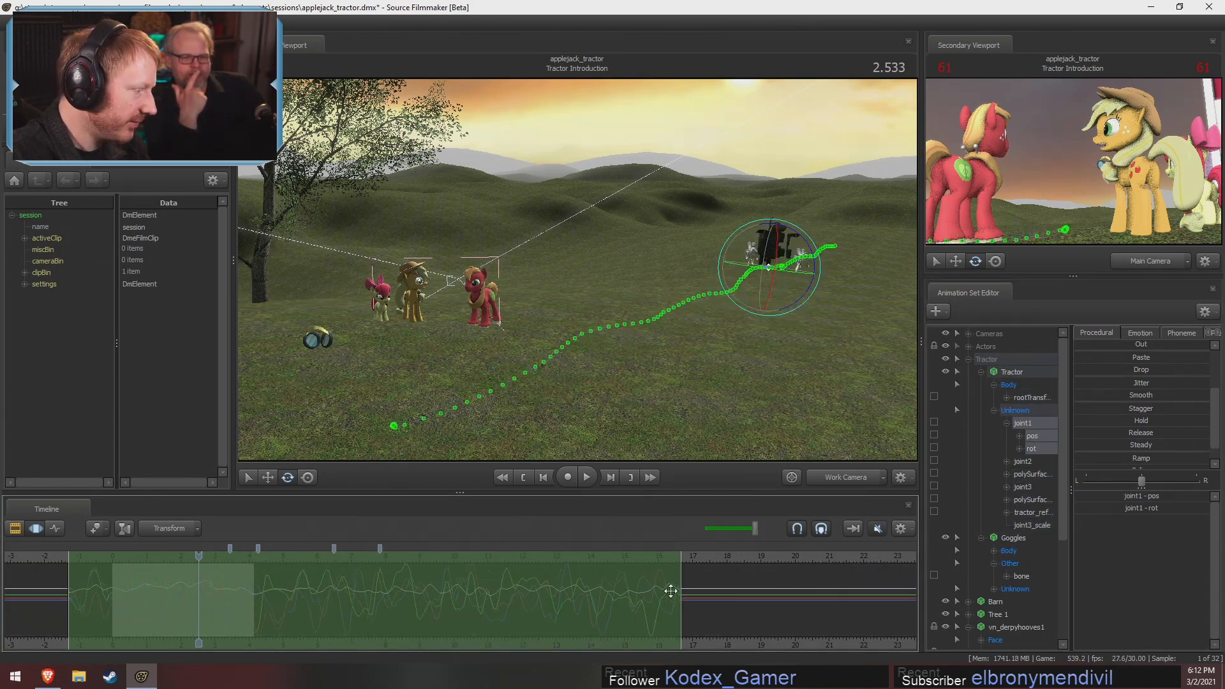
# Replay the Tractor Introduction shot from its start to review the stretched shaking, following the tractor as it drives away
pyautogui.moveTo(200, 559); pyautogui.dragTo(113, 568)
pyautogui.press('space')
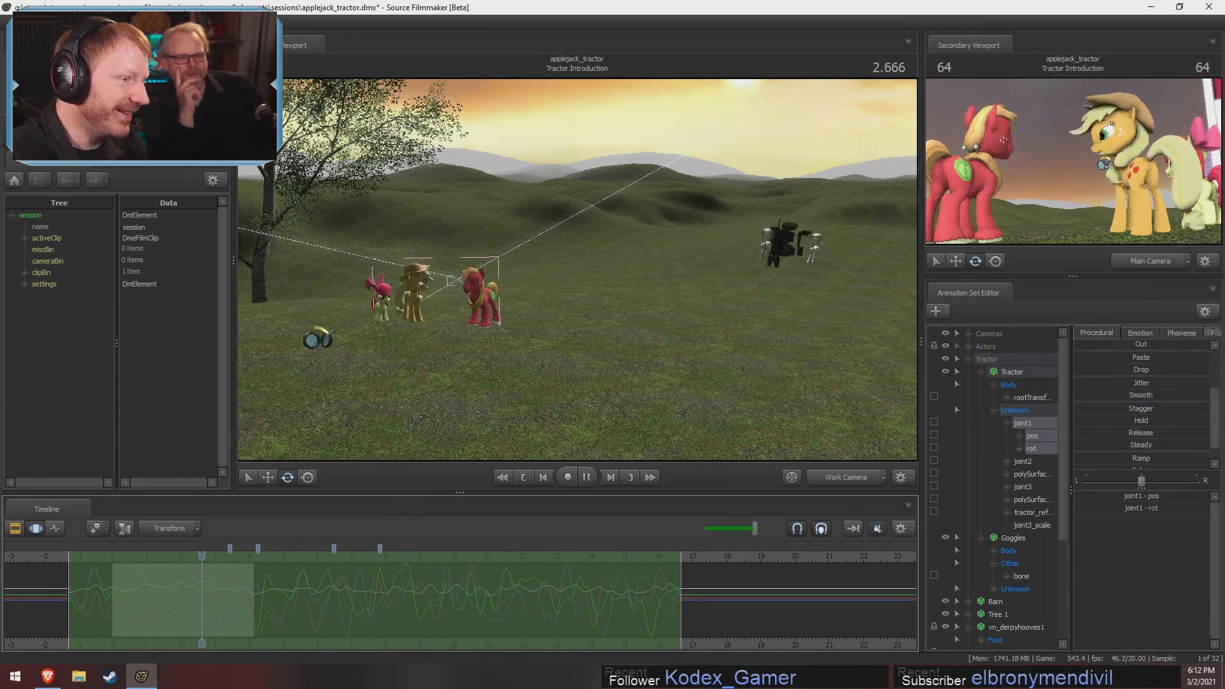
pyautogui.moveTo(536, 353)
pyautogui.mouseDown()
pyautogui.moveTo(536, 399)
pyautogui.moveTo(536, 353)
pyautogui.mouseUp()
pyautogui.press('space')
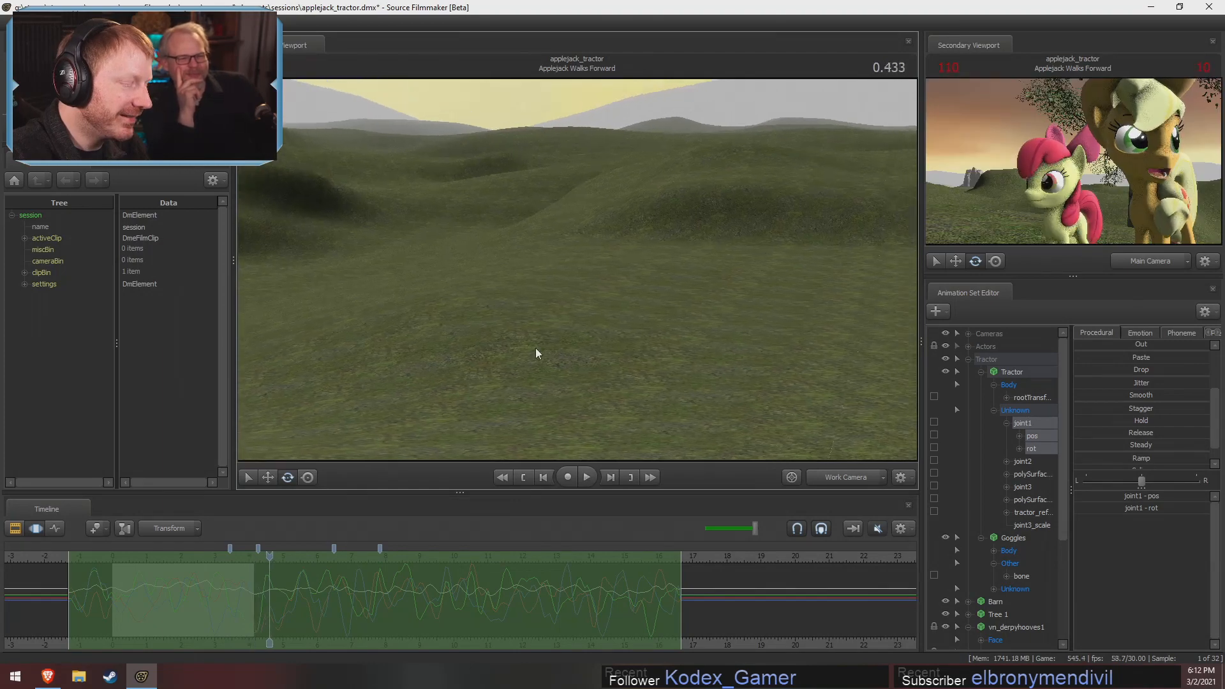
pyautogui.moveTo(269, 557); pyautogui.dragTo(113, 588)
pyautogui.press('space')
pyautogui.moveTo(468, 364); pyautogui.dragTo(435, 361)
pyautogui.press('space')
pyautogui.moveTo(577, 269)
pyautogui.mouseDown()
pyautogui.moveTo(598, 254)
pyautogui.moveTo(584, 262)
pyautogui.mouseUp()
pyautogui.hotkey('ctrl', 'z')
pyautogui.hotkey('ctrl', 'z')
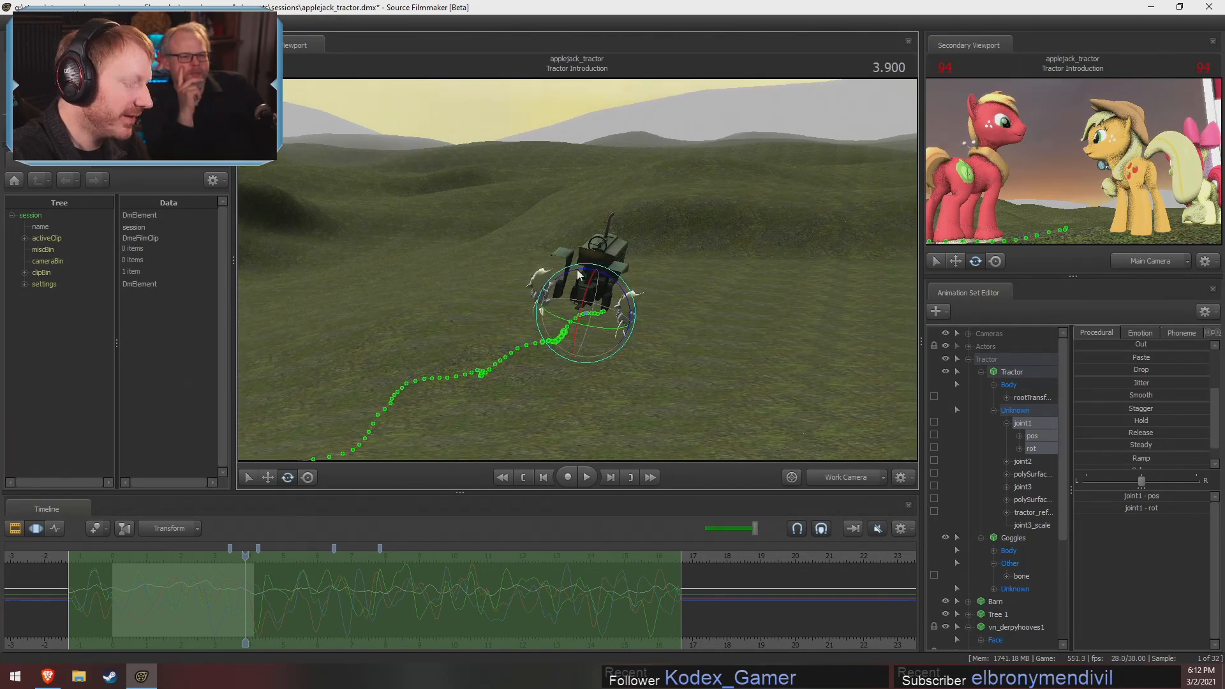
# Step back a few frames to 3.766 and select the jaw_open controls of both vn_derpyhooves2 and vn_derpyhooves1
pyautogui.press('Left')
pyautogui.press('Left')
pyautogui.press('Left')
pyautogui.press('Left')
pyautogui.press('w')
pyautogui.moveTo(690, 250); pyautogui.dragTo(689, 297)
pyautogui.press('s')
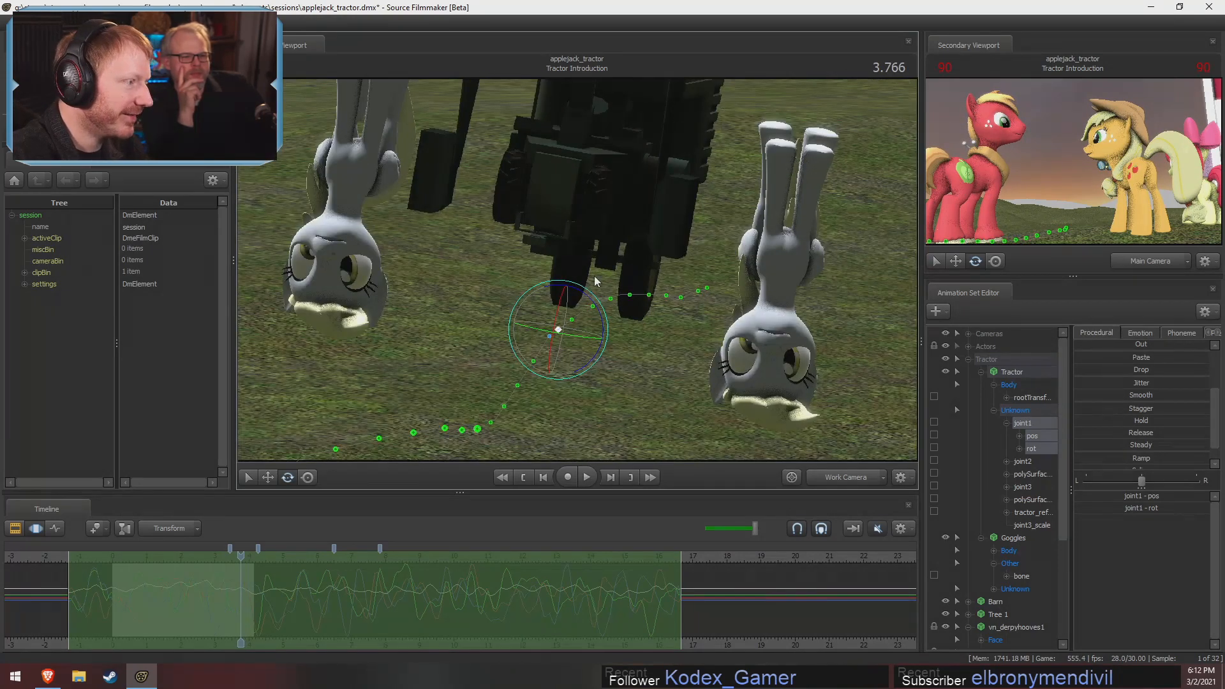
pyautogui.click(982, 372)
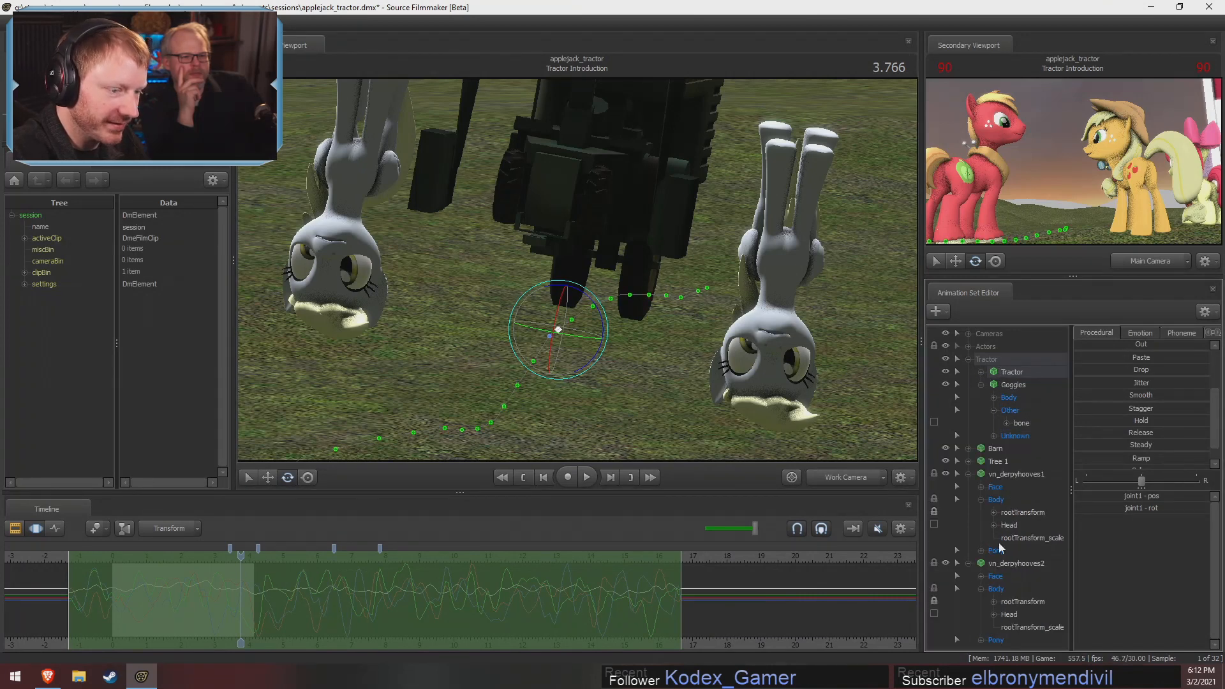
pyautogui.click(982, 576)
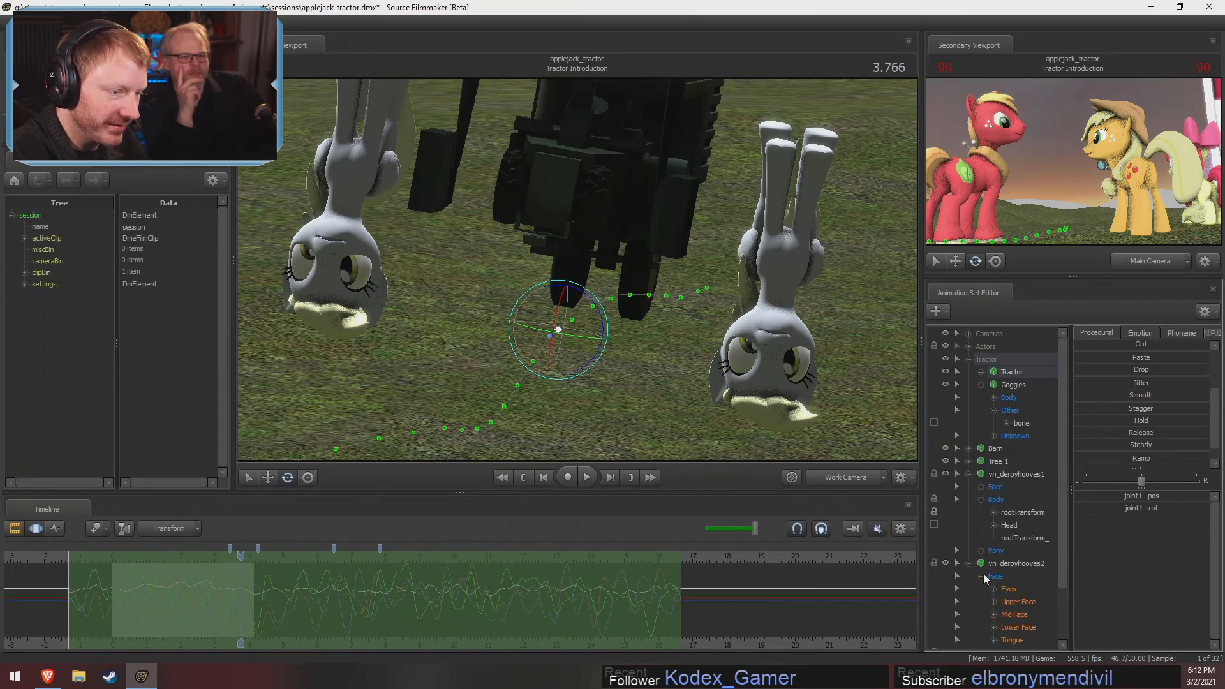
pyautogui.click(999, 628)
pyautogui.click(982, 487)
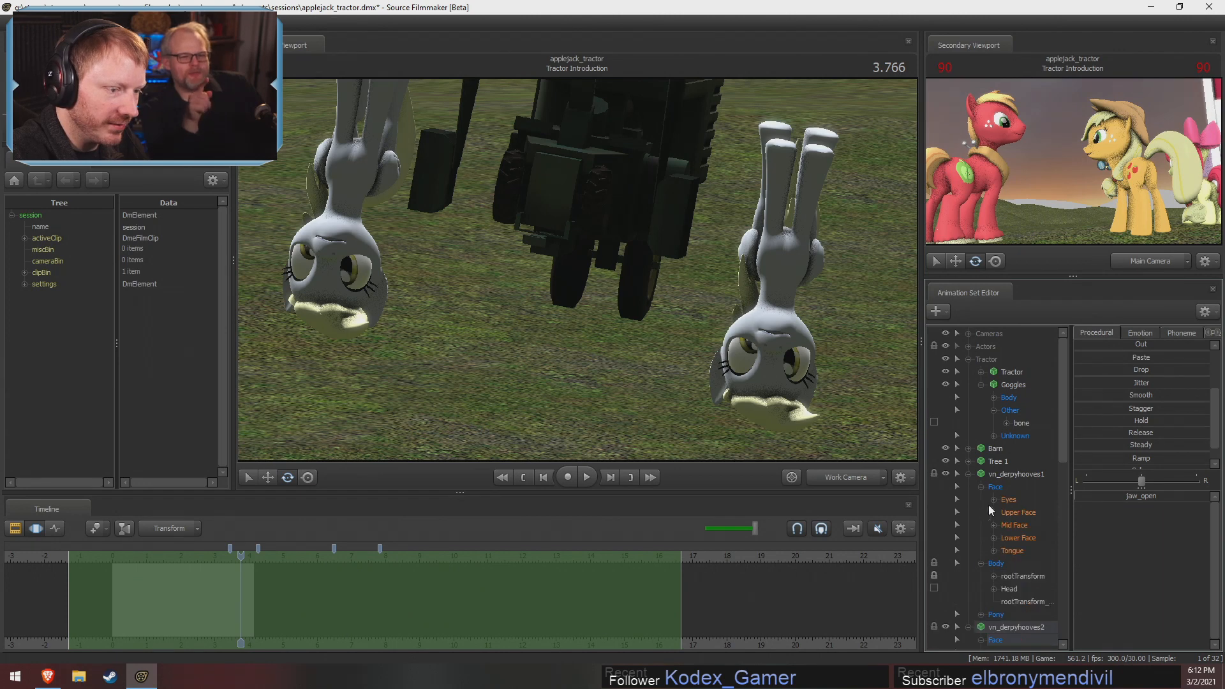
pyautogui.click(996, 538)
pyautogui.scroll(2, 1120, 371)
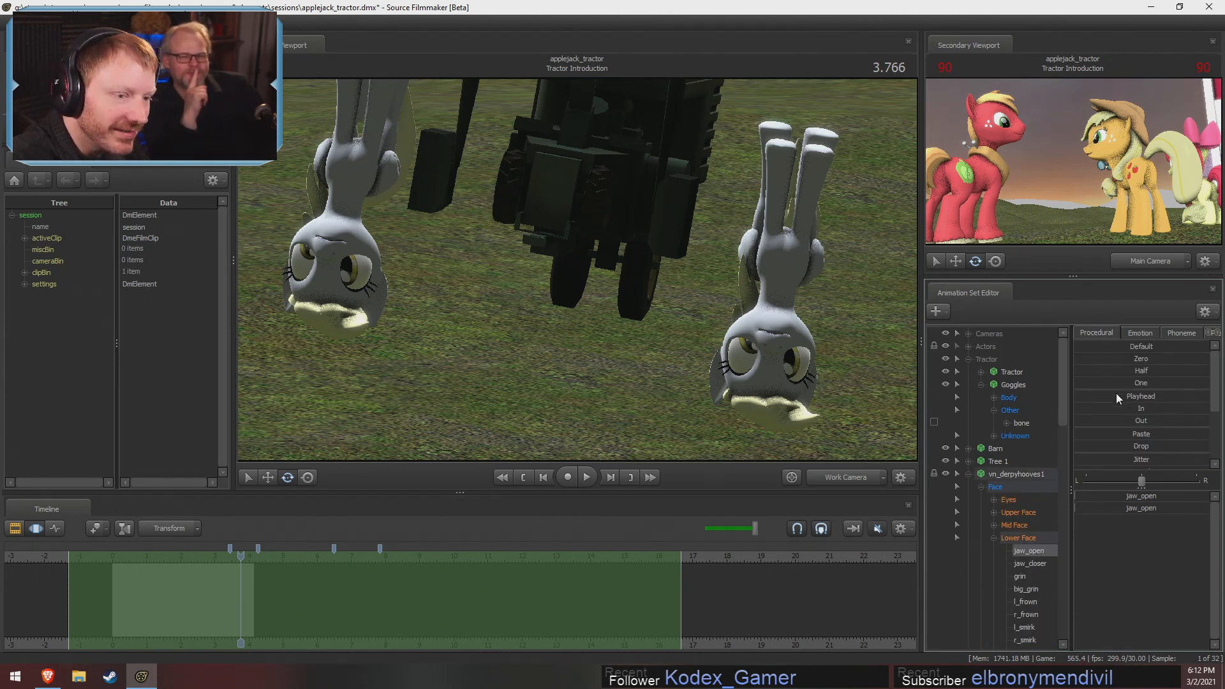
# Try to open both Derpy models' jaws by applying the One preset to their jaw_open controls
pyautogui.moveTo(1116, 383); pyautogui.dragTo(691, 383)
pyautogui.press('w')
pyautogui.press('s')
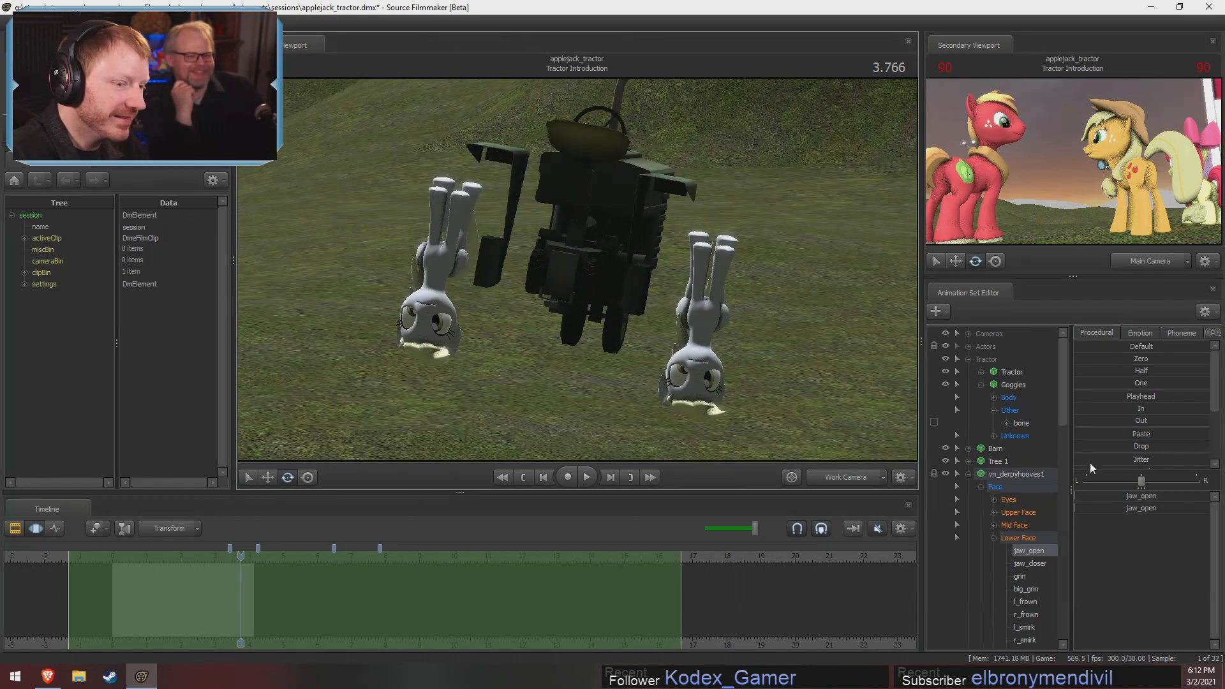
pyautogui.moveTo(1122, 386); pyautogui.dragTo(1079, 396)
# Play the shot past the waiting ponies and advance it to 2.200
pyautogui.press('space')
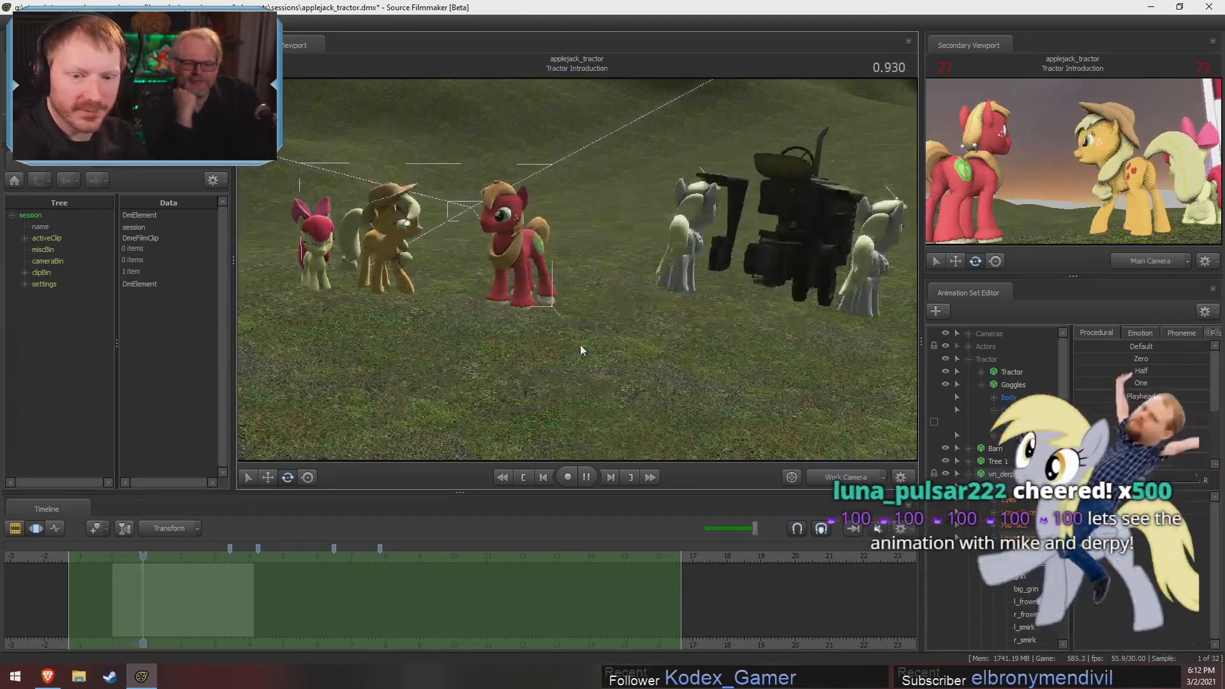
pyautogui.press('space')
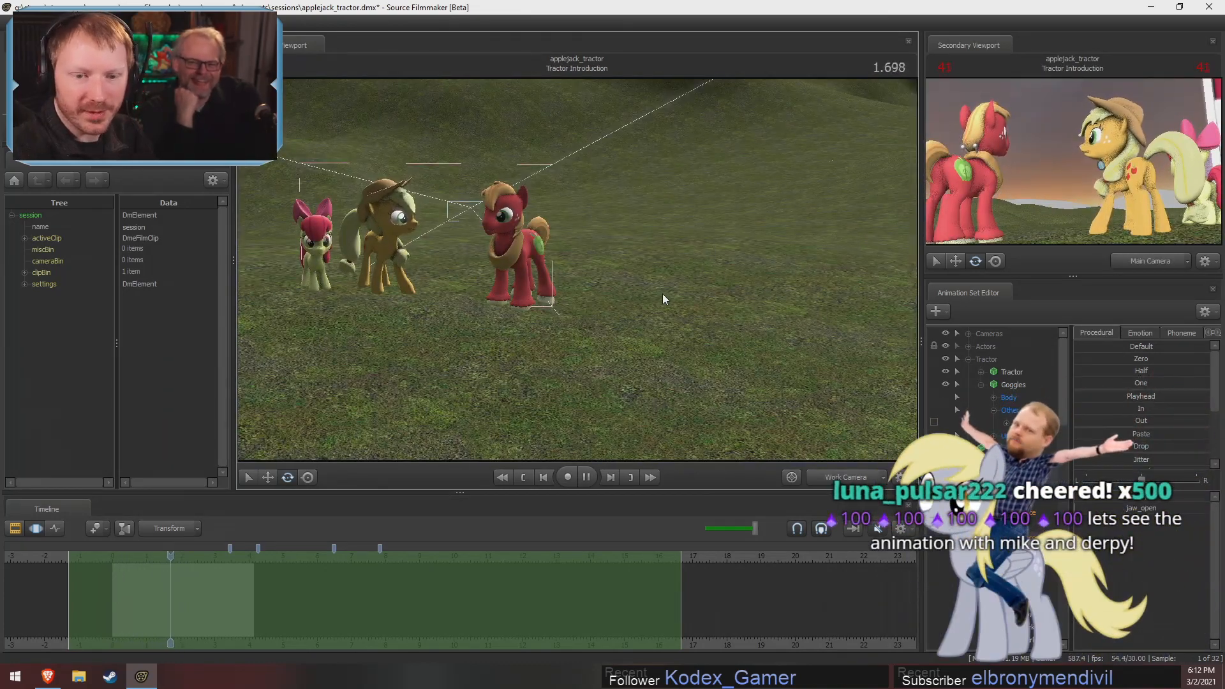
pyautogui.press('Right')
pyautogui.press('Right')
pyautogui.press('Right')
pyautogui.press('Right')
pyautogui.press('Right')
pyautogui.press('Right')
pyautogui.press('Right')
pyautogui.press('Right')
pyautogui.press('Right')
pyautogui.press('Right')
pyautogui.press('Right')
pyautogui.press('Right')
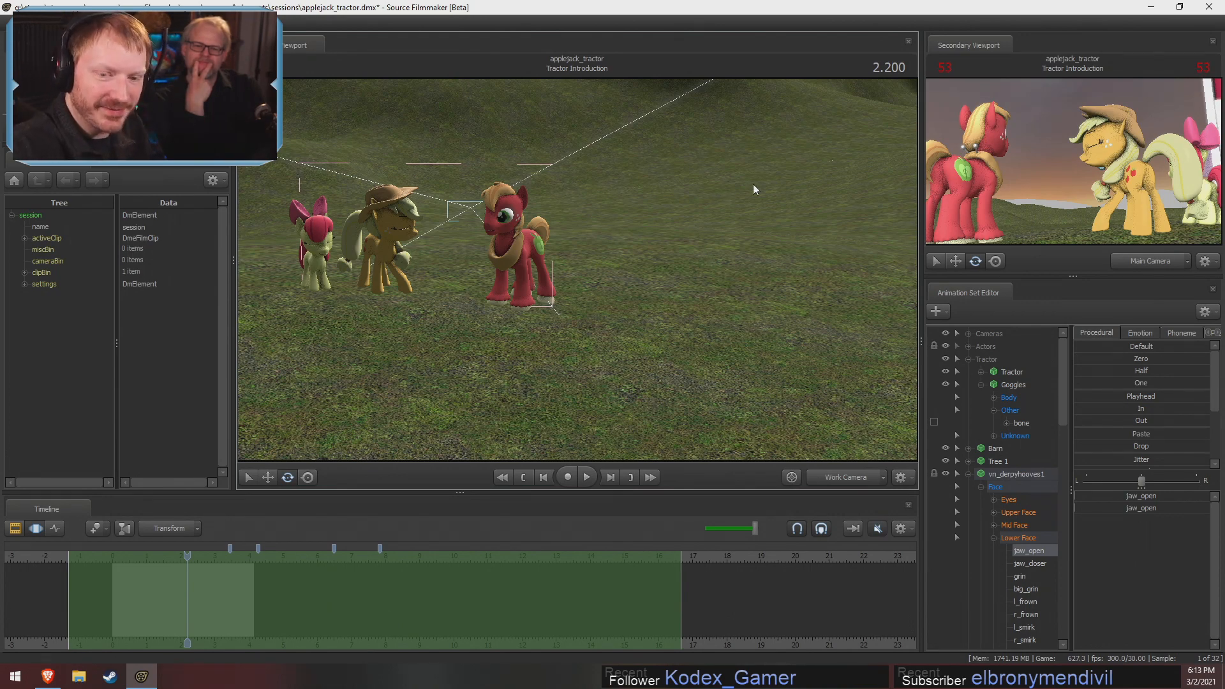
# Switch the timeline to the Clip Editor, rewind the Tractor Introduction clip to 0.000 and play it back
pyautogui.press('F3')
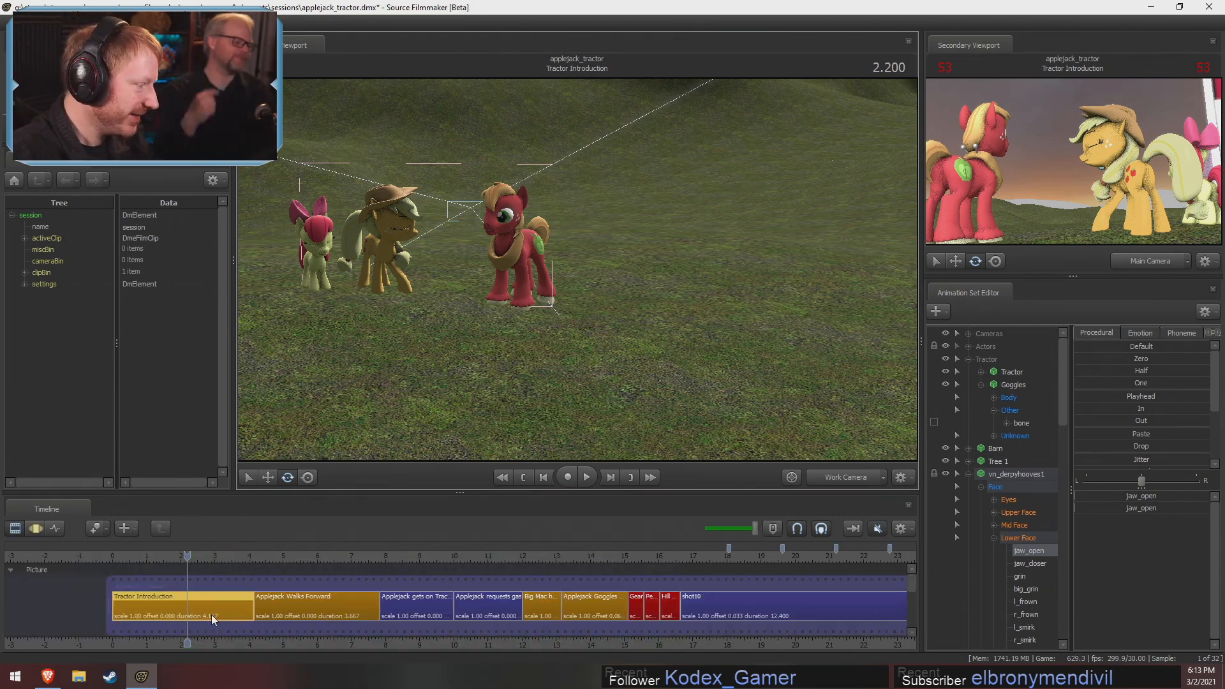
pyautogui.moveTo(241, 628); pyautogui.dragTo(583, 620, button='middle')
pyautogui.scroll(-4, 565, 603)
pyautogui.scroll(7, 546, 584)
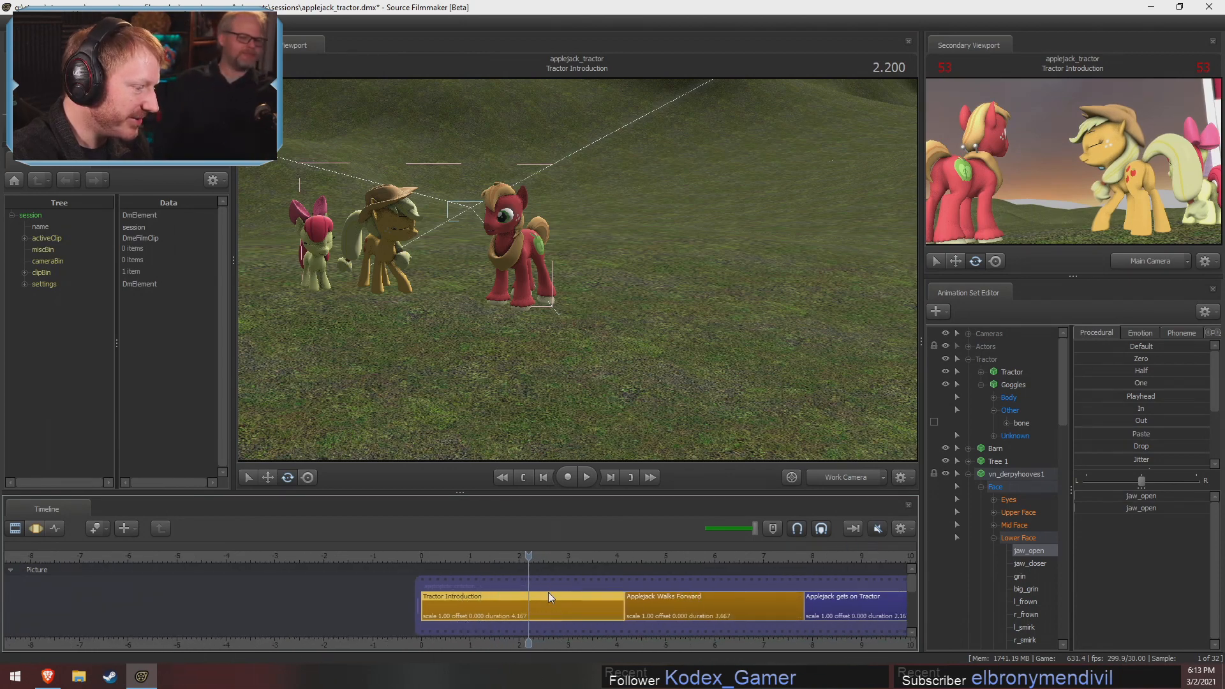
pyautogui.moveTo(494, 566); pyautogui.dragTo(440, 592)
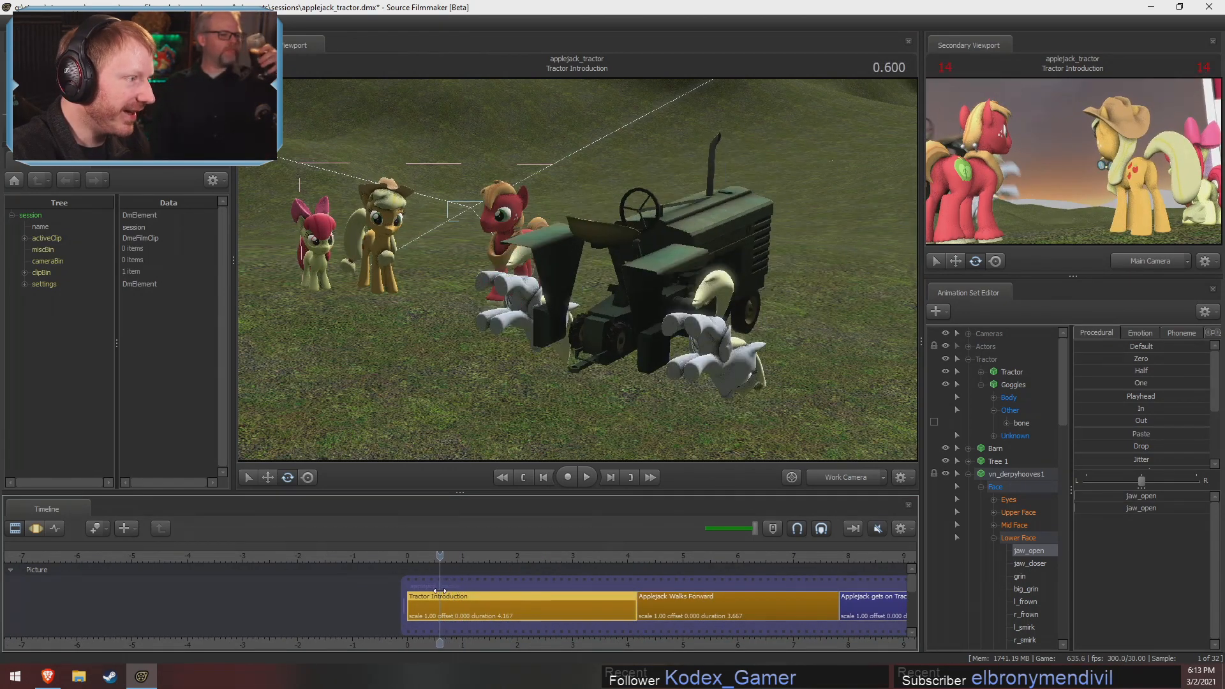
pyautogui.moveTo(571, 396); pyautogui.dragTo(570, 393)
pyautogui.moveTo(402, 559); pyautogui.dragTo(407, 559)
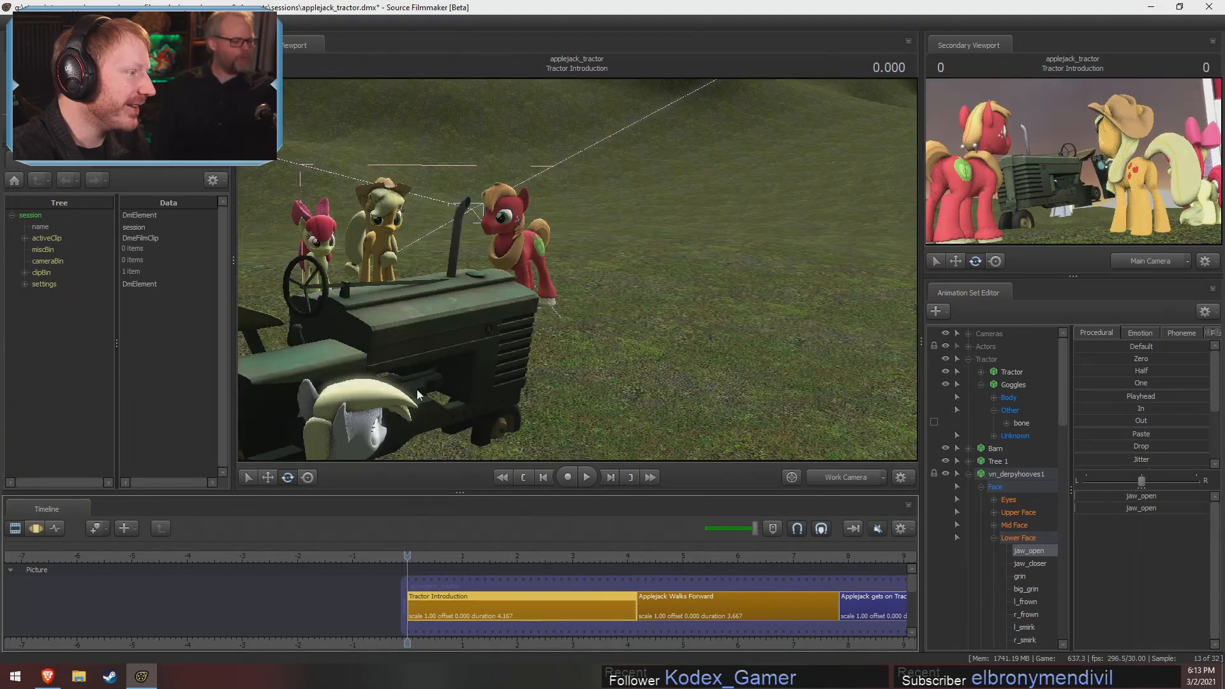
pyautogui.moveTo(416, 391); pyautogui.dragTo(399, 391)
pyautogui.press('space')
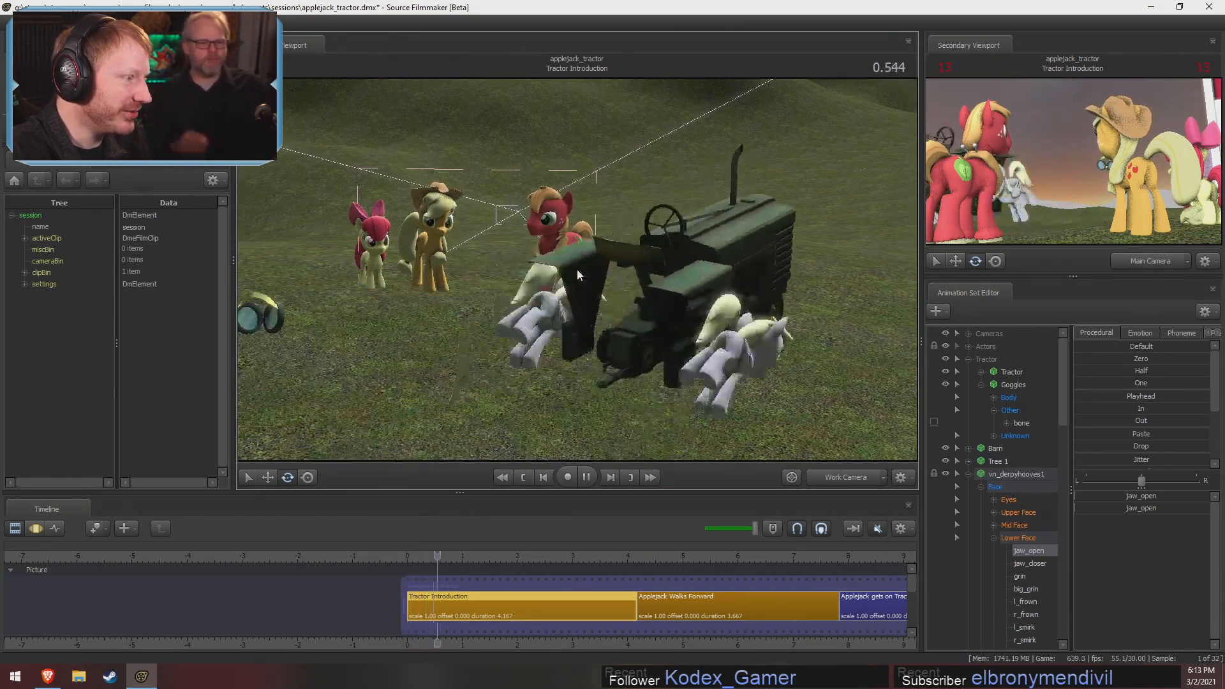
pyautogui.press('space')
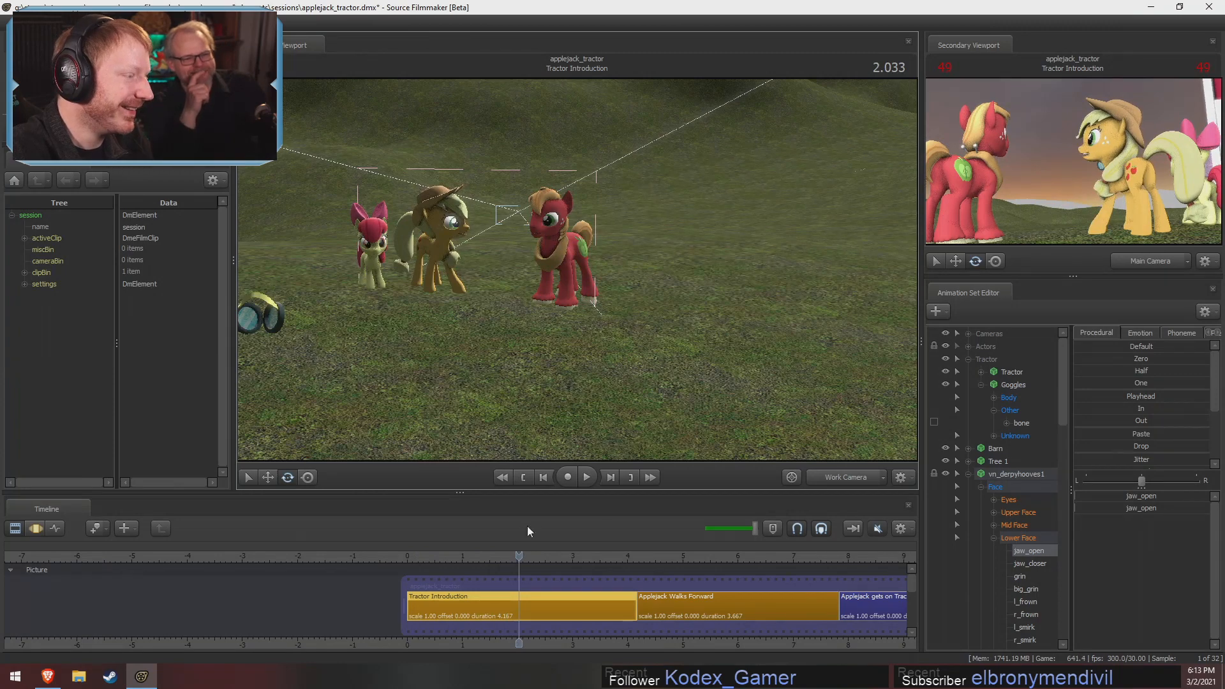
# Return to 0.900 in the shot and play it to 3.733 while following the tractor into the hills
pyautogui.moveTo(466, 558); pyautogui.dragTo(457, 557)
pyautogui.press('space')
pyautogui.press('space')
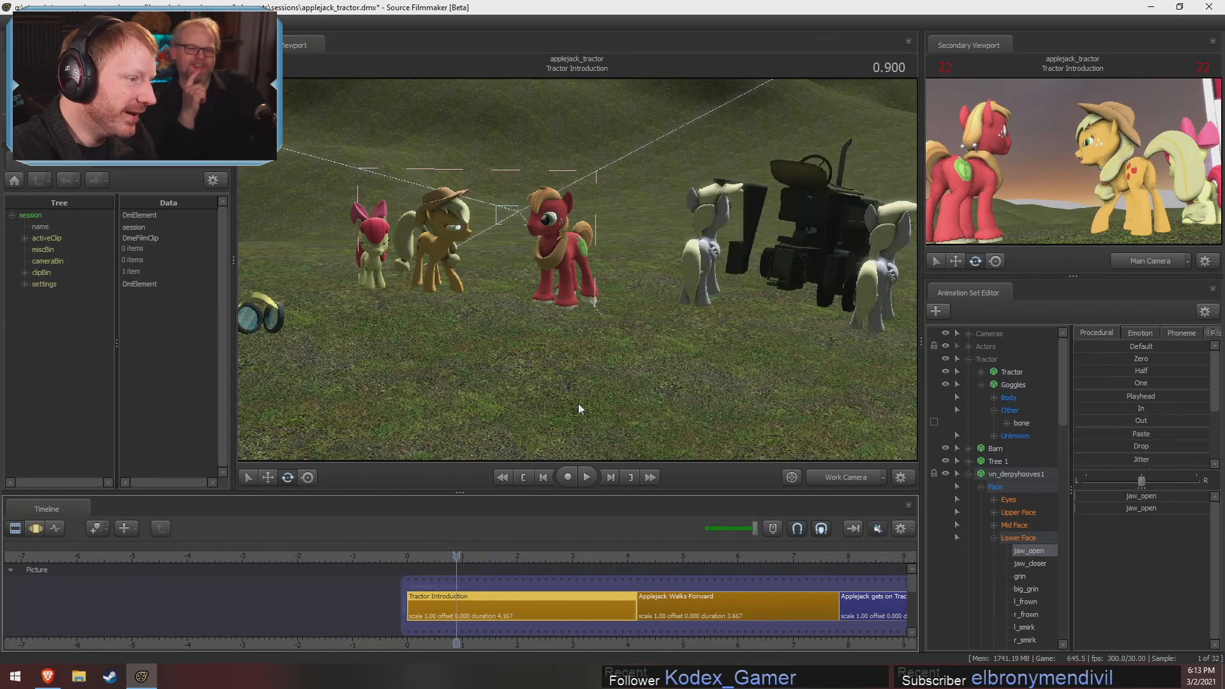
pyautogui.press('space')
pyautogui.moveTo(578, 403); pyautogui.dragTo(859, 309)
pyautogui.moveTo(586, 273); pyautogui.dragTo(646, 241)
pyautogui.press('space')
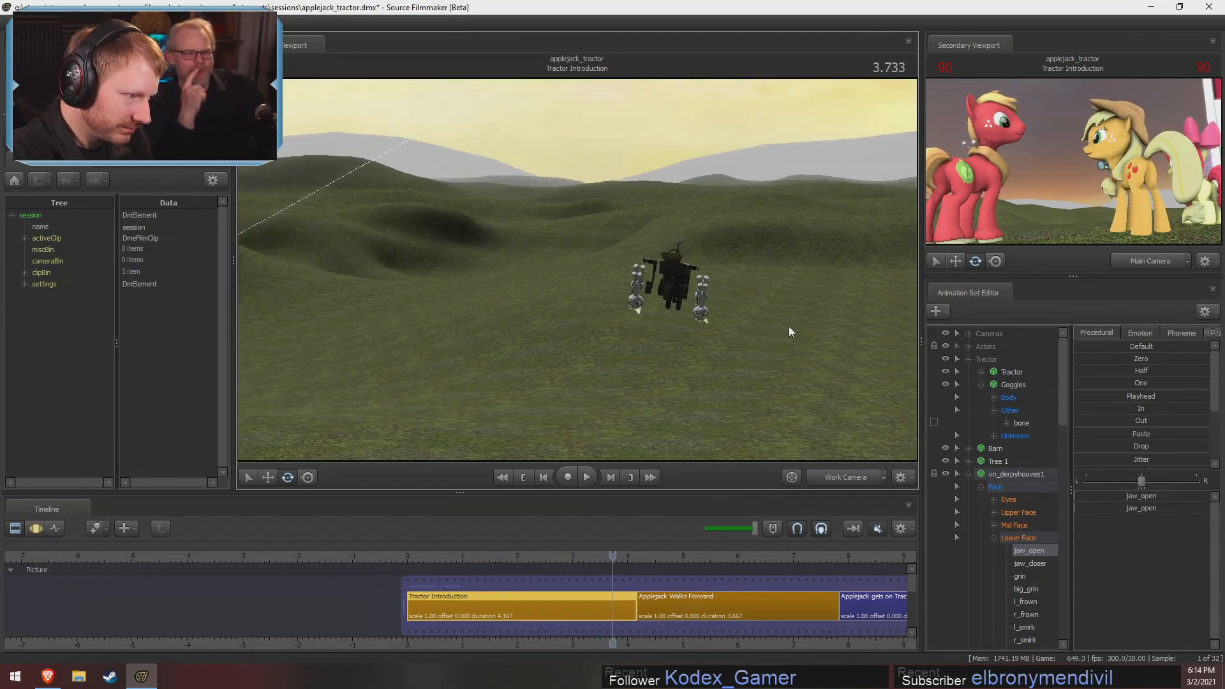
# Examine a Derpy wheel's upside-down face up close while playing the shot onward from 3.733
pyautogui.moveTo(789, 327); pyautogui.dragTo(836, 395)
pyautogui.press('w')
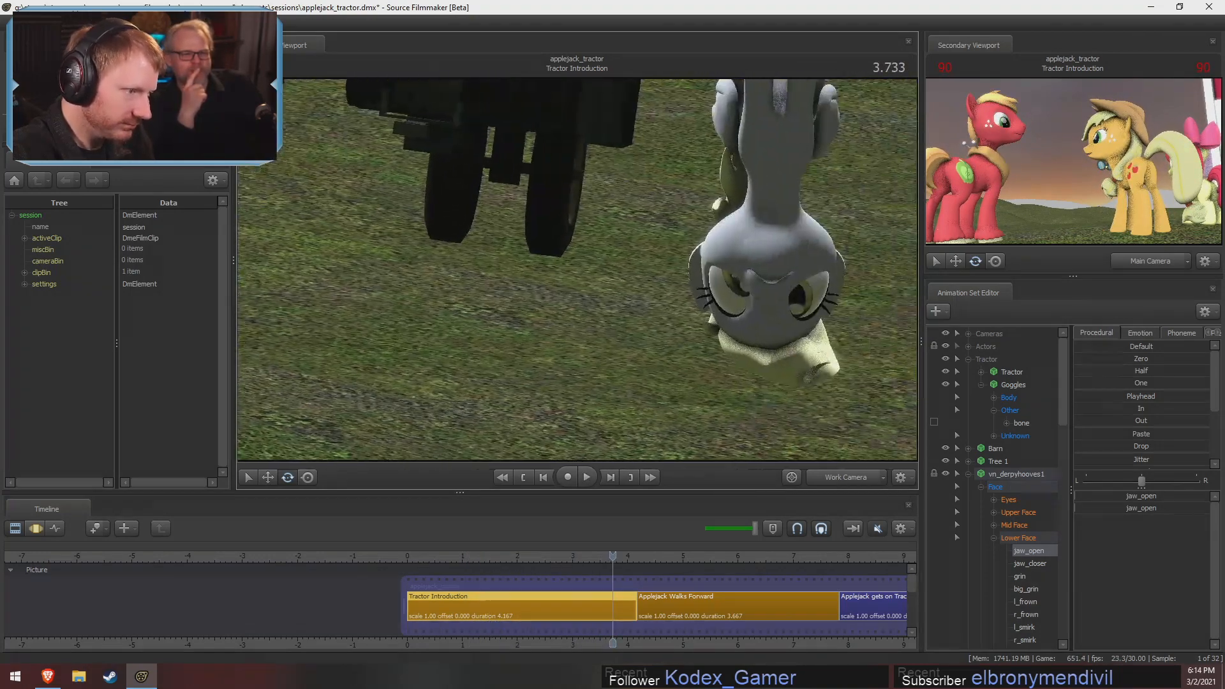
pyautogui.moveTo(577, 270); pyautogui.dragTo(645, 274)
pyautogui.press('w')
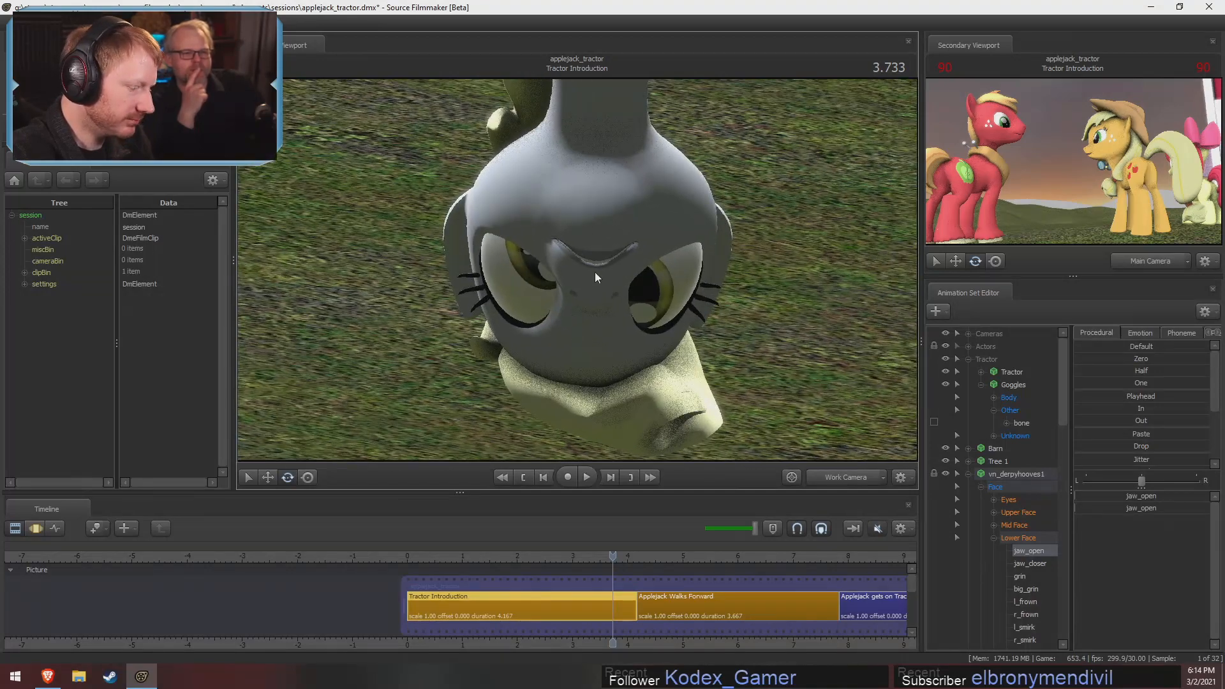
pyautogui.press('space')
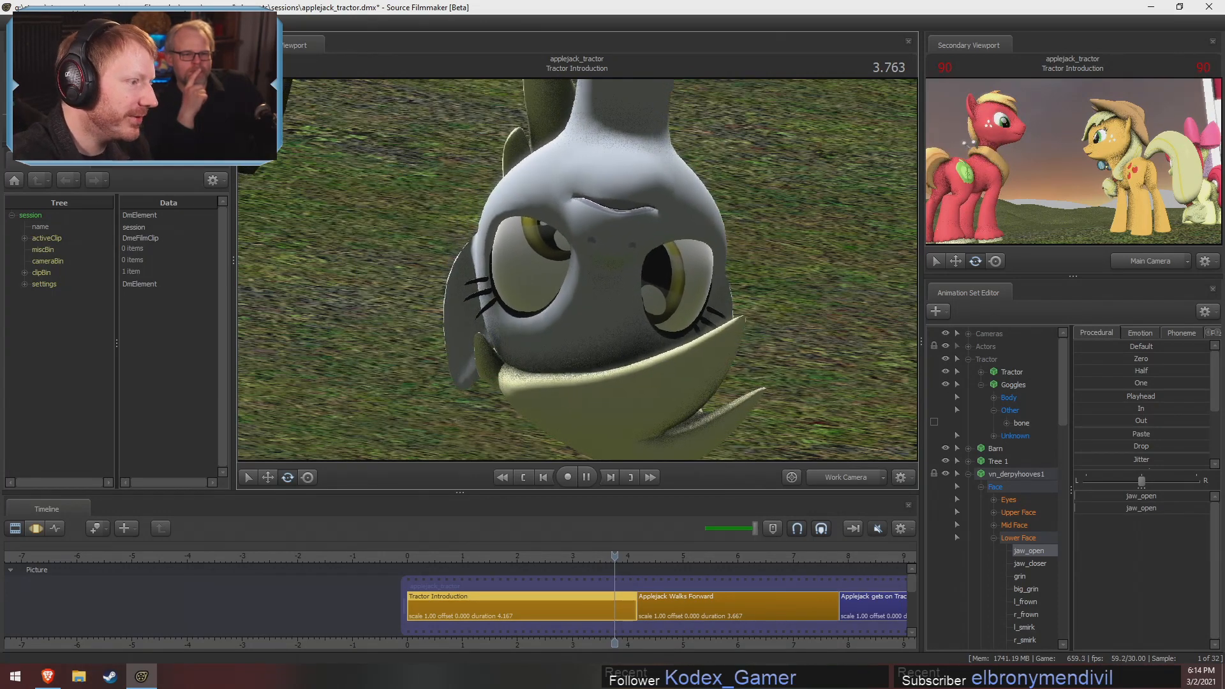
pyautogui.moveTo(615, 194); pyautogui.dragTo(645, 140)
pyautogui.press('w')
pyautogui.press('s')
# Try to adjust the jaw_open control of both Derpy models in the Motion Editor
pyautogui.press('F3')
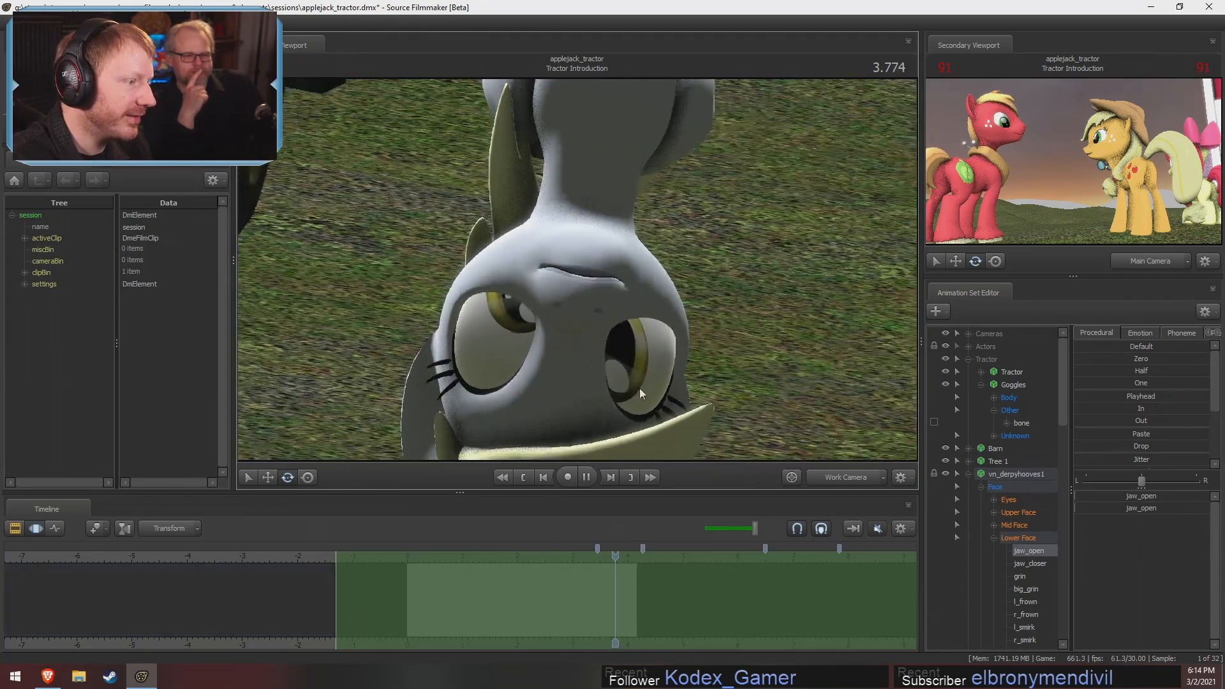
pyautogui.moveTo(1136, 496); pyautogui.dragTo(1075, 496)
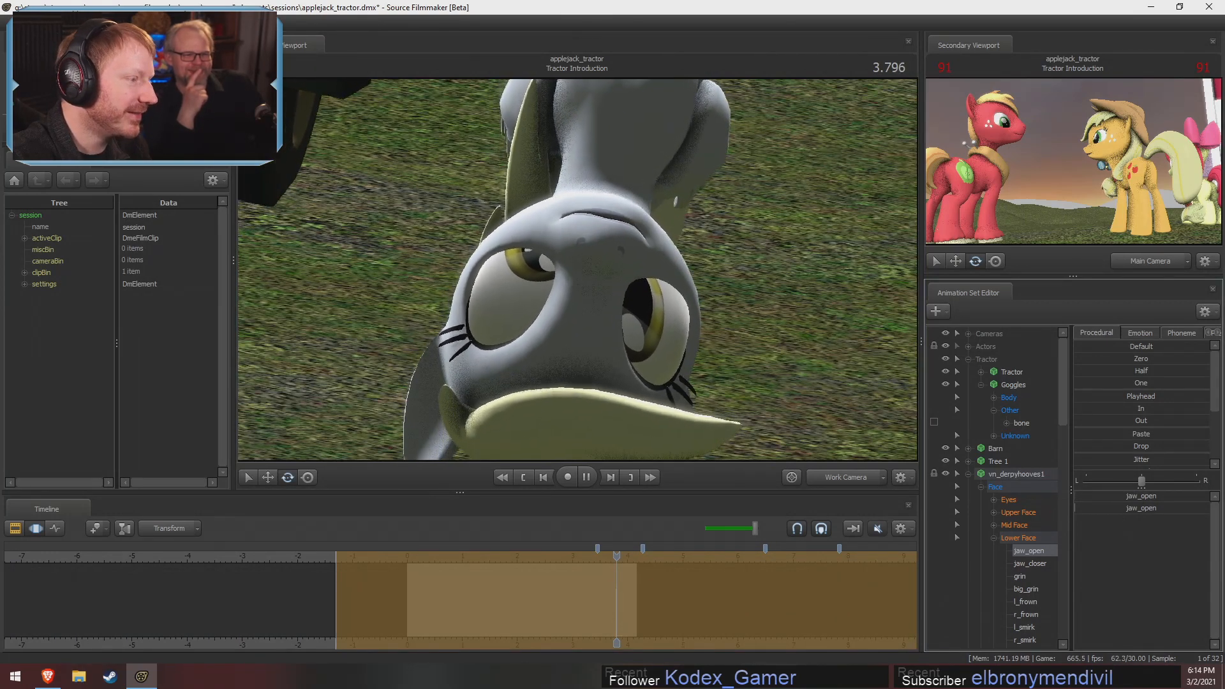
pyautogui.moveTo(734, 275); pyautogui.dragTo(721, 290)
pyautogui.press('s')
pyautogui.moveTo(577, 270)
pyautogui.mouseDown()
pyautogui.moveTo(583, 255)
pyautogui.moveTo(549, 256)
pyautogui.moveTo(577, 270)
pyautogui.mouseUp()
pyautogui.press('s')
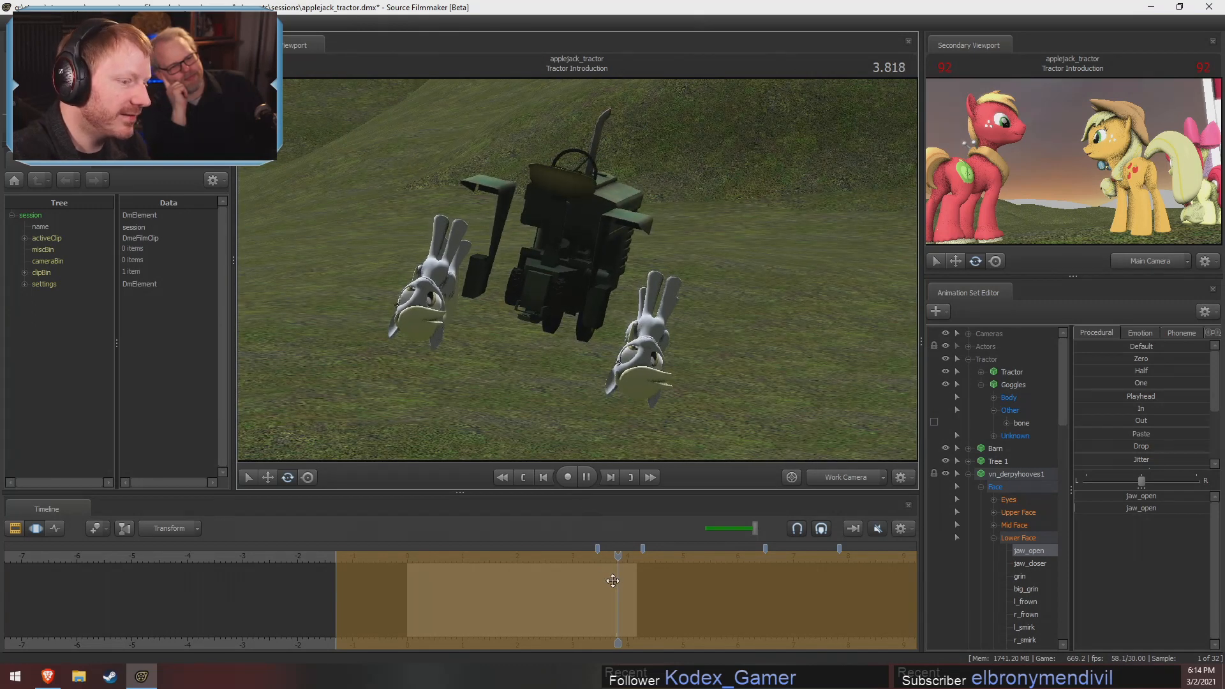
# Extend the Motion Editor's time selection over the whole timeline and select all controls of vn_derpyhooves1, stopping playback at 3.866
pyautogui.press('Escape')
pyautogui.click(768, 591)
pyautogui.press('Escape')
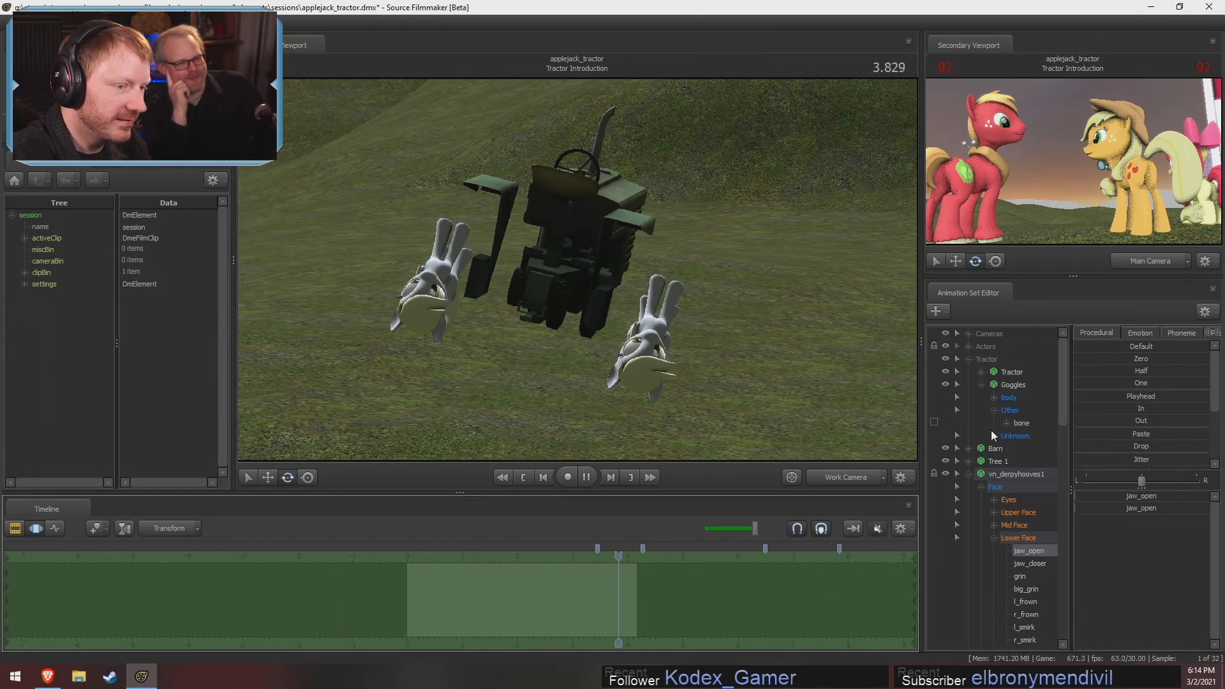
pyautogui.click(994, 538)
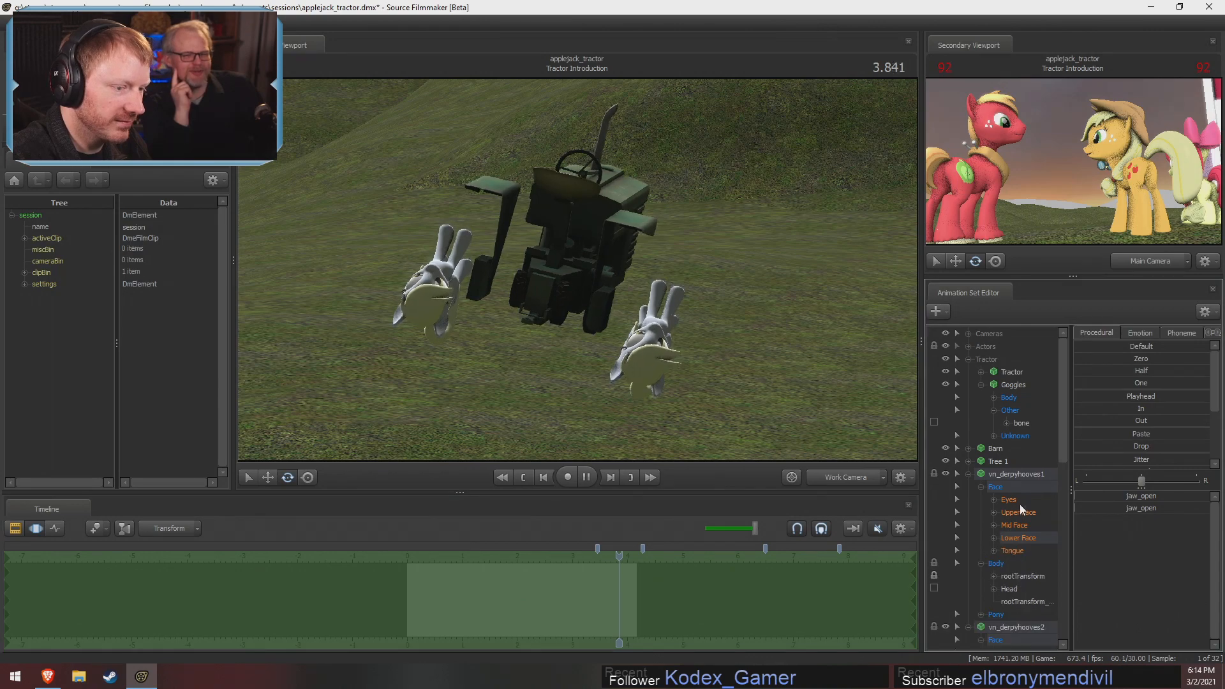
pyautogui.click(1019, 474)
pyautogui.press('F2')
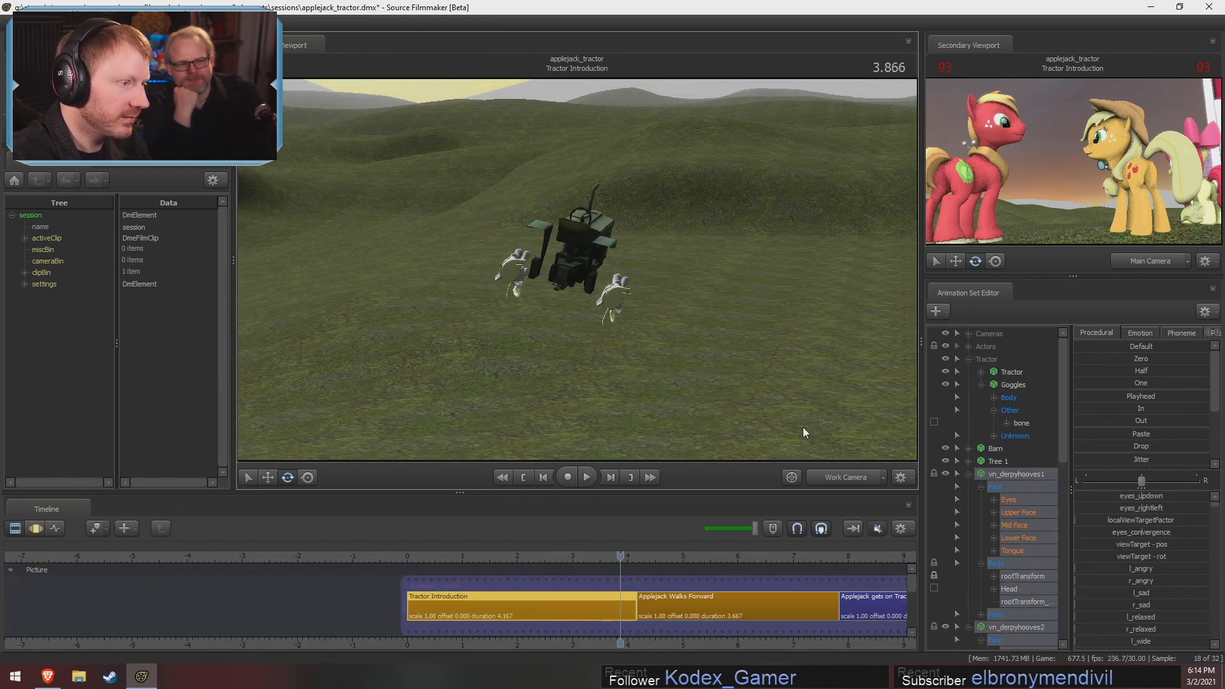
# Set the rotation mode of the Derpy wheel's manipulator to Local
pyautogui.click(625, 290)
pyautogui.rightClick(632, 298)
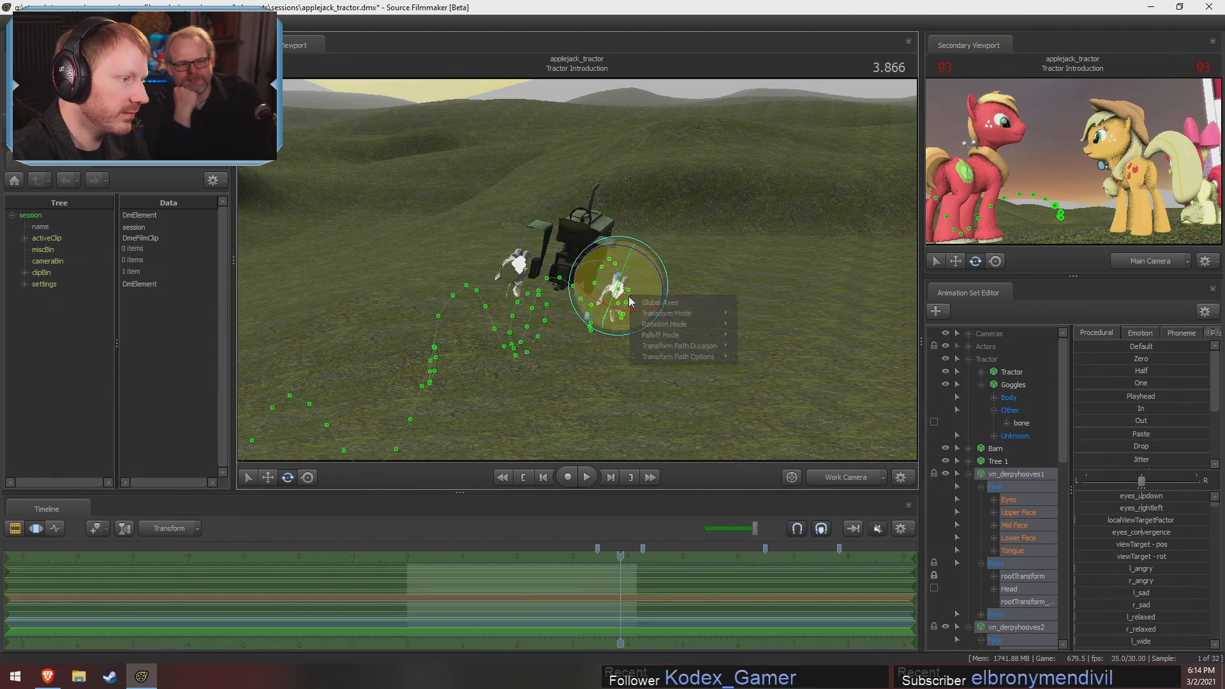
pyautogui.moveTo(698, 327)
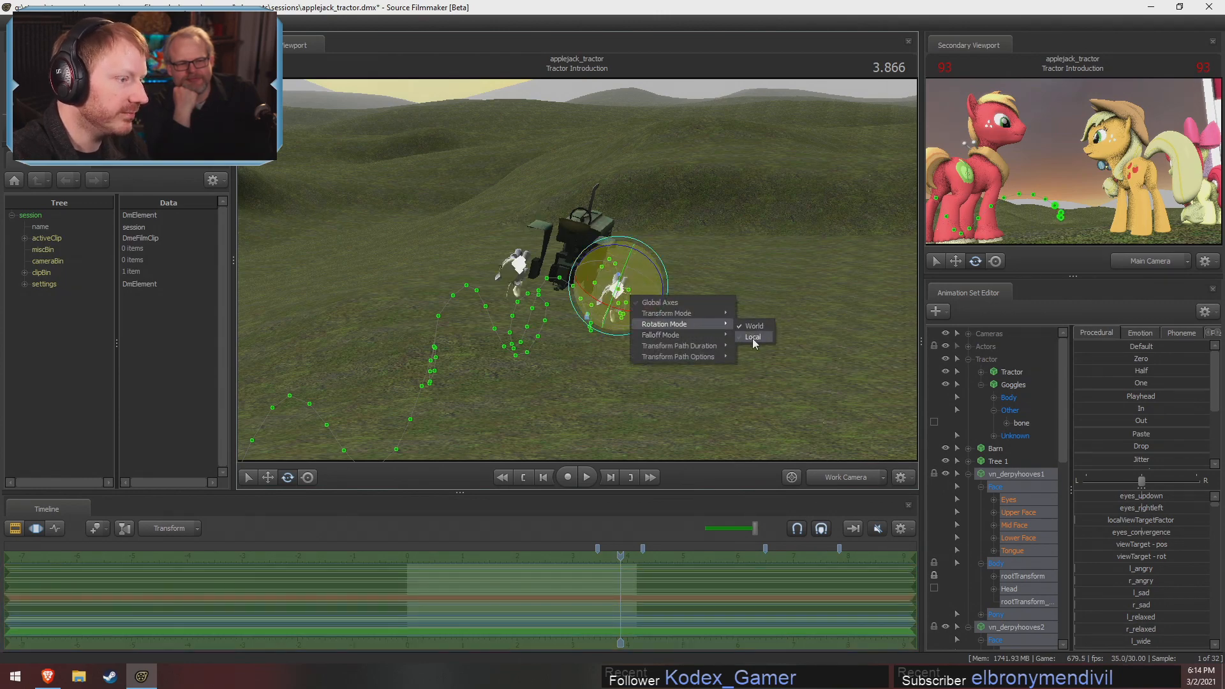
pyautogui.click(753, 337)
# Show the move manipulator on the Derpy wheel and inspect the wheel from the tractor's side
pyautogui.keyDown('alt'); pyautogui.moveTo(786, 340); pyautogui.dragTo(696, 287); pyautogui.keyUp('alt')
pyautogui.press('w')
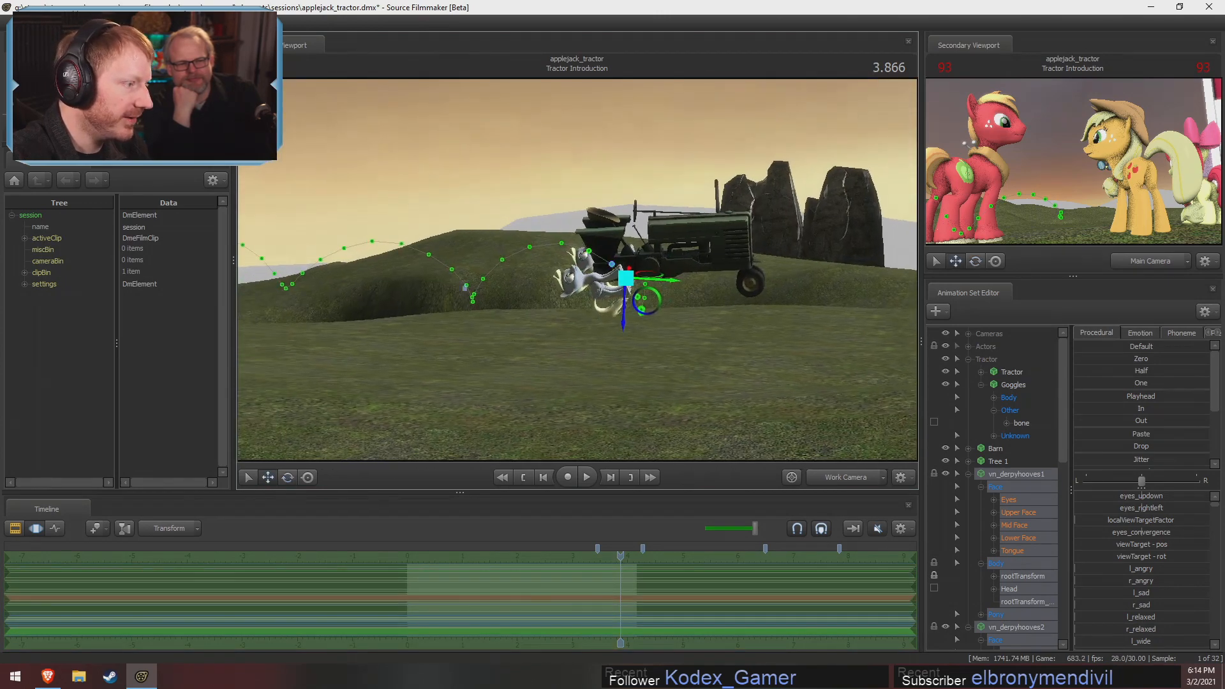
pyautogui.keyDown('alt'); pyautogui.moveTo(643, 297); pyautogui.dragTo(670, 296, button='right'); pyautogui.keyUp('alt')
pyautogui.keyDown('alt'); pyautogui.moveTo(670, 296); pyautogui.dragTo(584, 421); pyautogui.keyUp('alt')
pyautogui.press('e')
pyautogui.press('w')
# Enlarge both Derpy models by blending their rootTransform_scale controls toward the One preset
pyautogui.click(1024, 612)
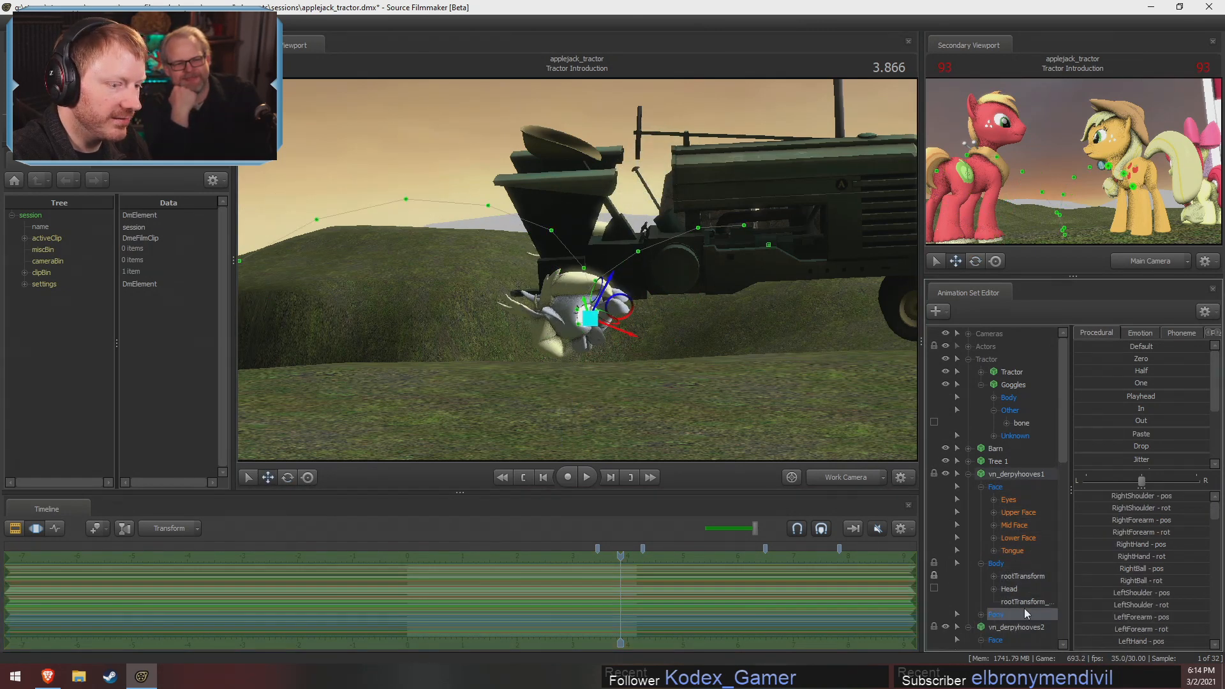
pyautogui.scroll(-2, 1024, 606)
pyautogui.click(1024, 527)
pyautogui.scroll(-3, 1026, 555)
pyautogui.scroll(-3, 1039, 620)
pyautogui.scroll(5, 1039, 615)
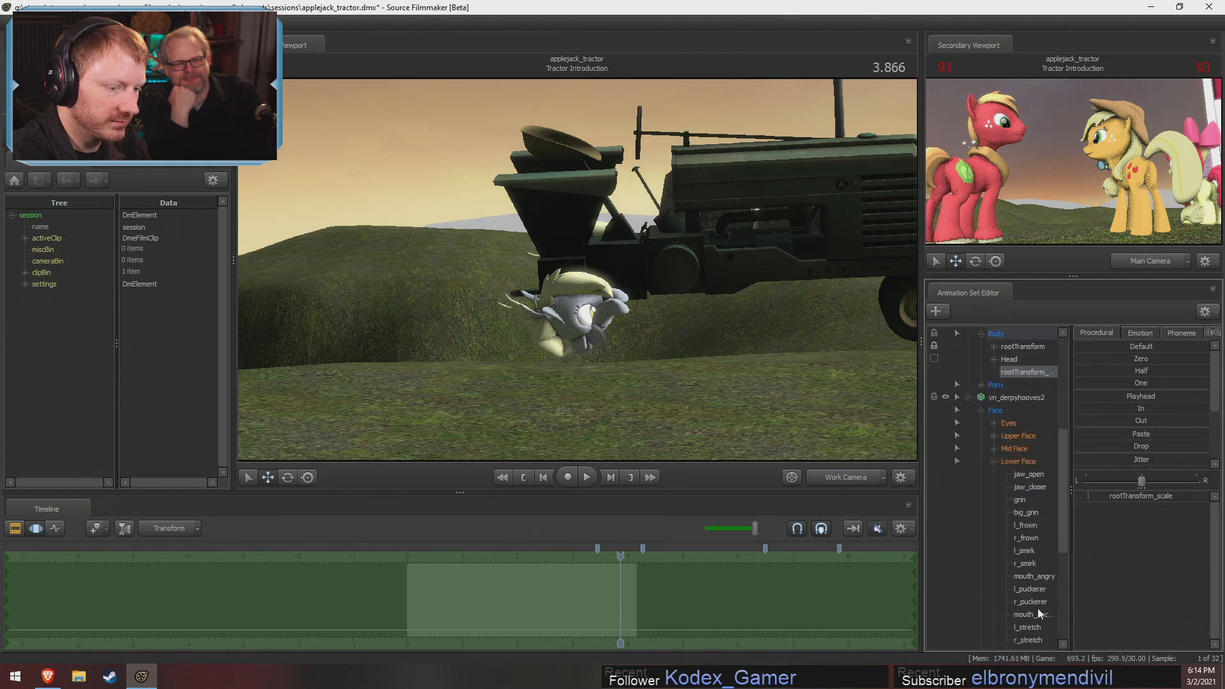
pyautogui.click(993, 576)
pyautogui.scroll(-1, 1025, 603)
pyautogui.keyDown('ctrl'); pyautogui.click(1028, 627); pyautogui.keyUp('ctrl')
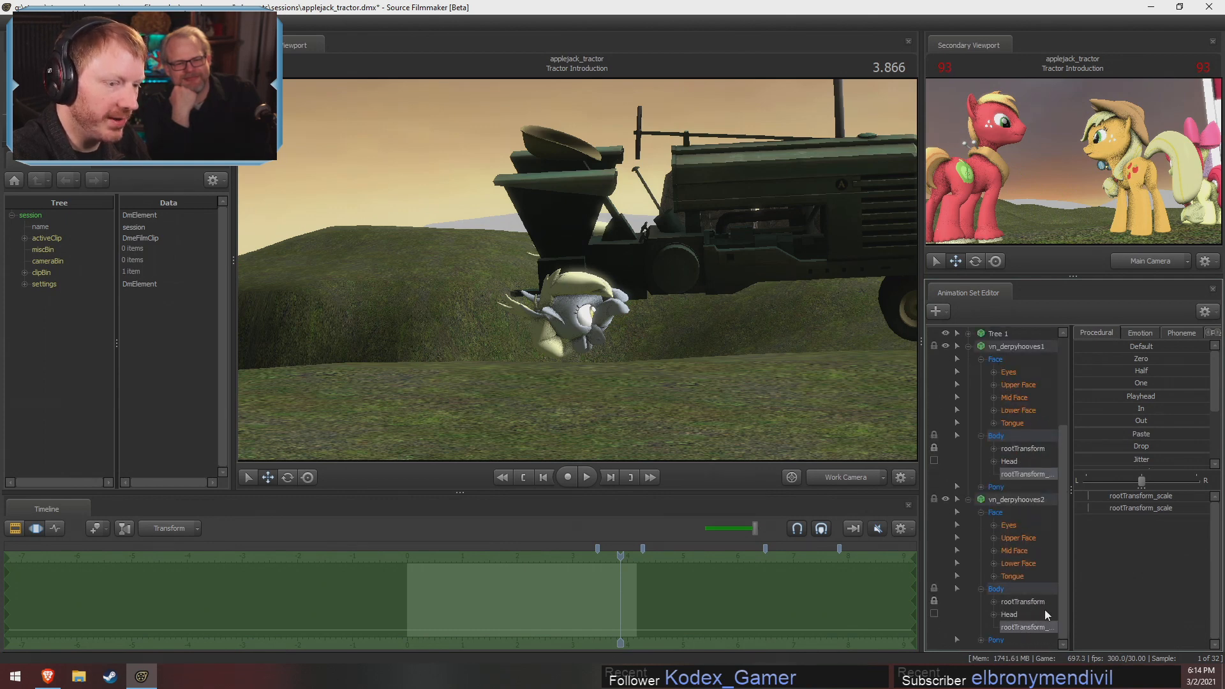
pyautogui.click(1110, 381)
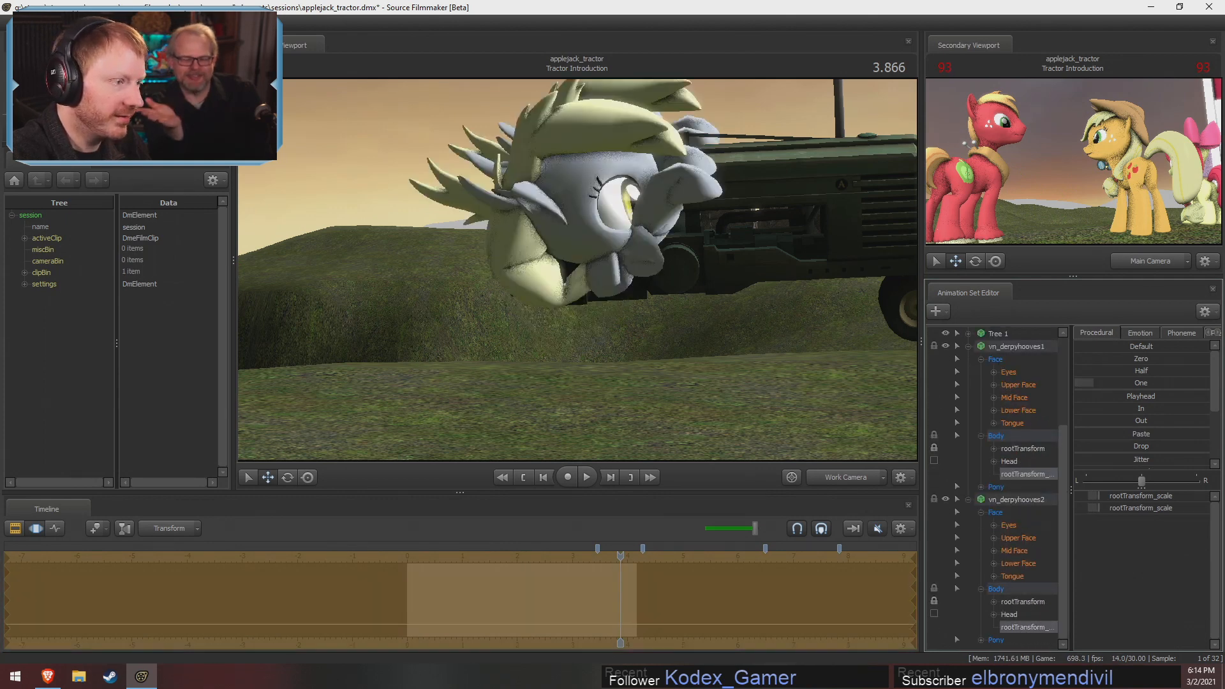
# Select the rootTransform of both Derpy models and move the enlarged wheels down beside the rear of the tractor
pyautogui.click(1024, 449)
pyautogui.keyDown('ctrl'); pyautogui.click(1024, 602); pyautogui.keyUp('ctrl')
pyautogui.keyDown('alt'); pyautogui.moveTo(721, 383); pyautogui.dragTo(721, 306); pyautogui.keyUp('alt')
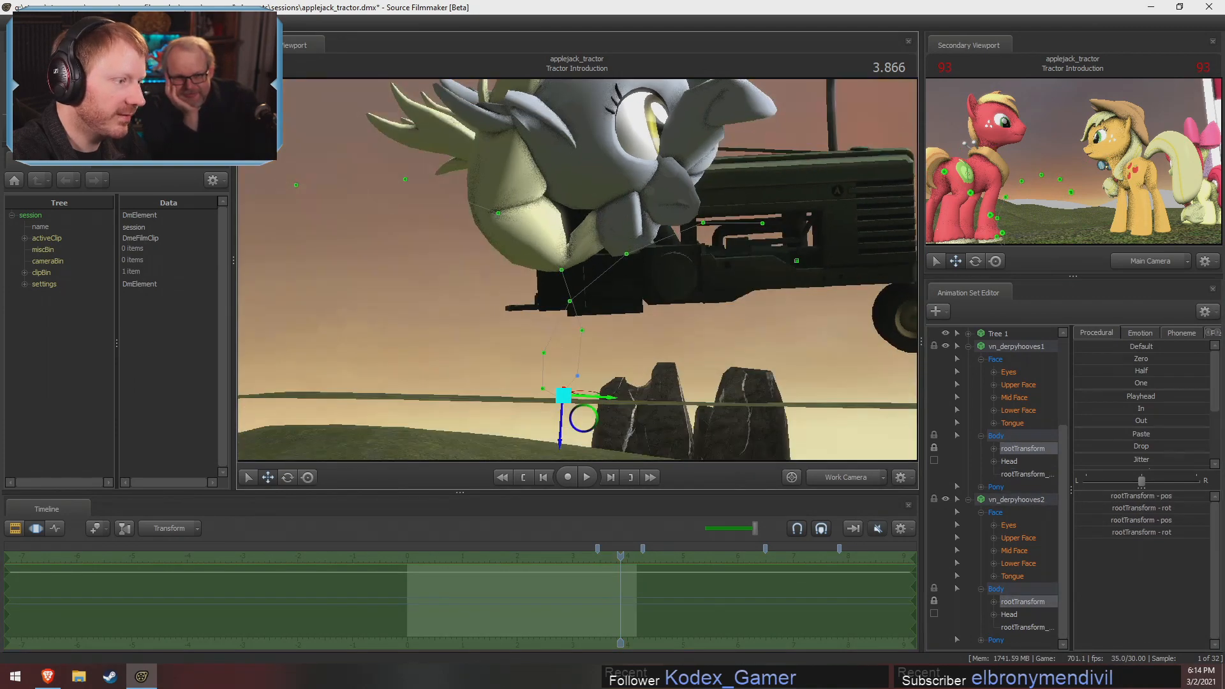
pyautogui.moveTo(560, 434); pyautogui.dragTo(573, 579)
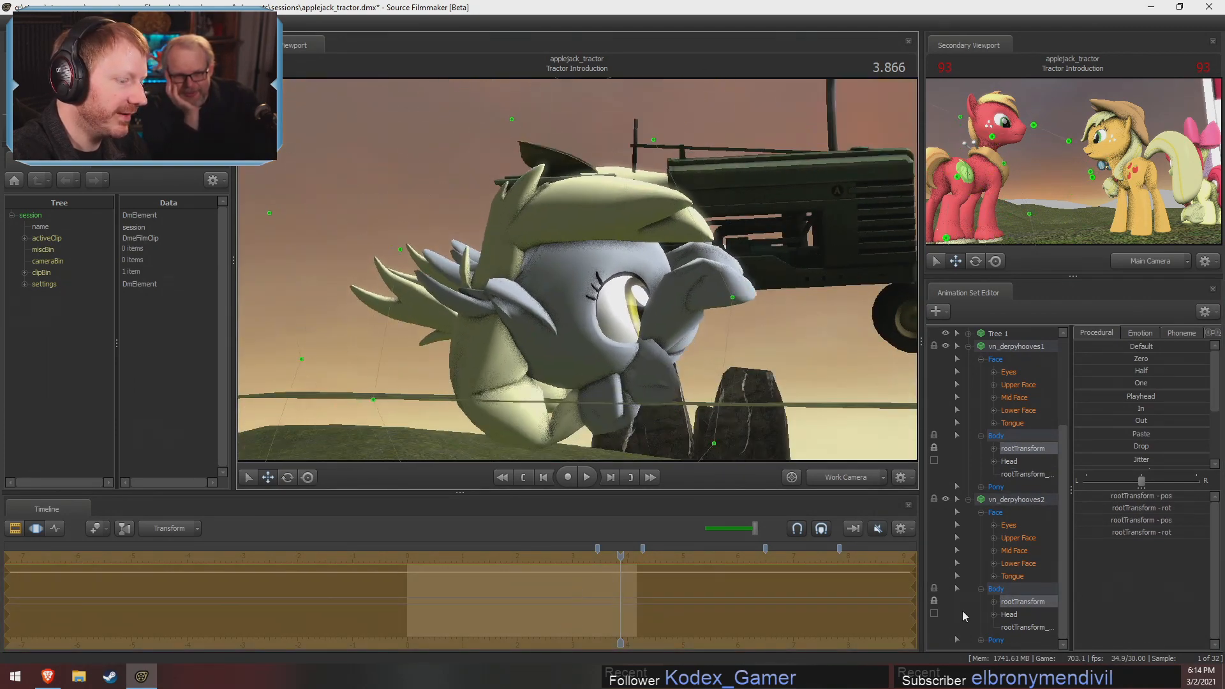
# Play the Tractor Introduction shot from the Work Camera and watch the enlarged Derpy wheels pass the waiting ponies
pyautogui.click(855, 483)
pyautogui.click(845, 477)
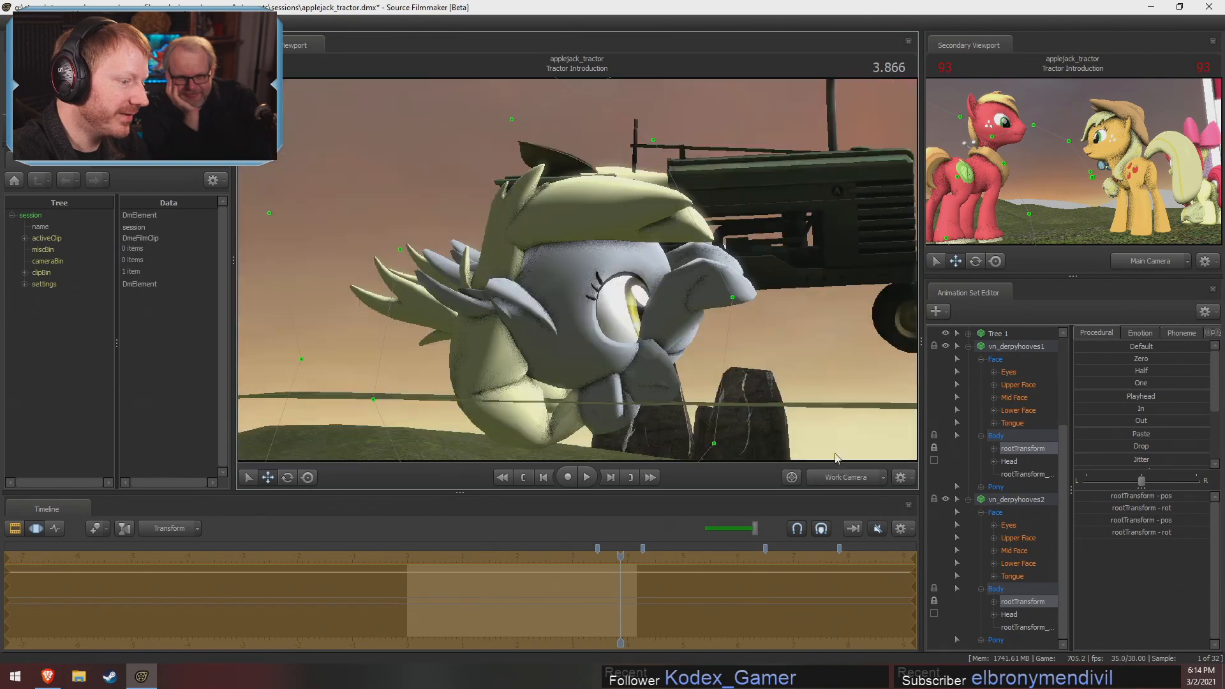
pyautogui.press('s')
pyautogui.moveTo(721, 357); pyautogui.dragTo(533, 288)
pyautogui.press('a')
pyautogui.press('d')
pyautogui.press('F2')
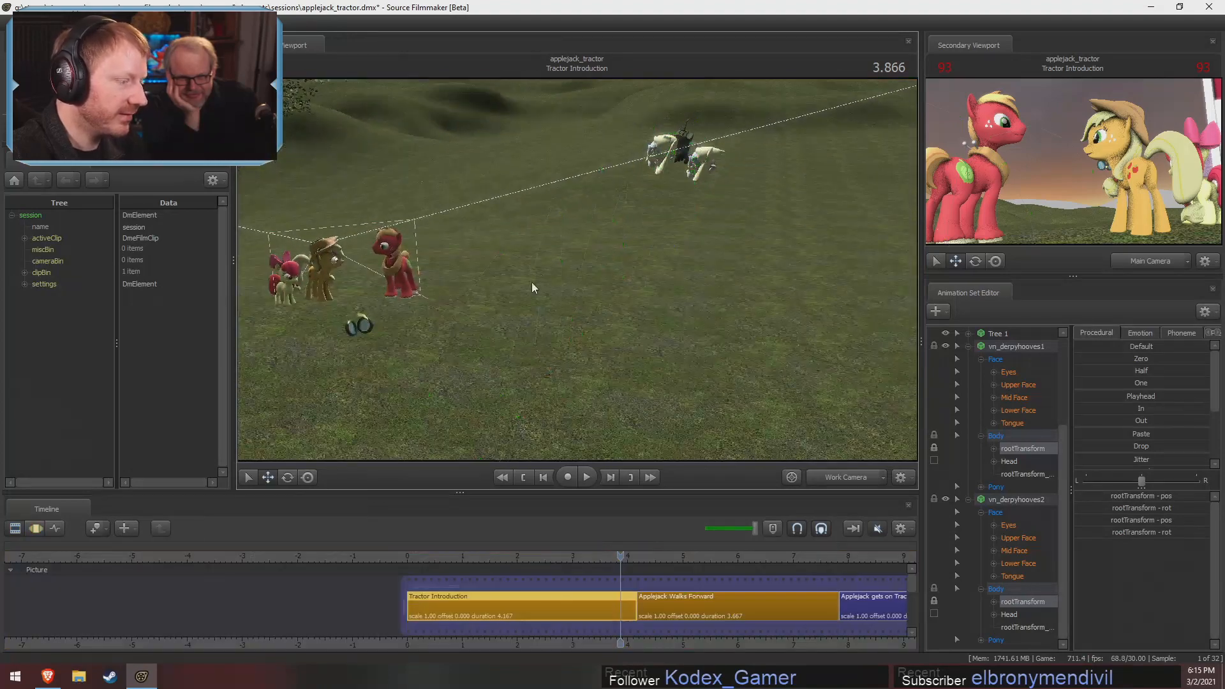
pyautogui.press('space')
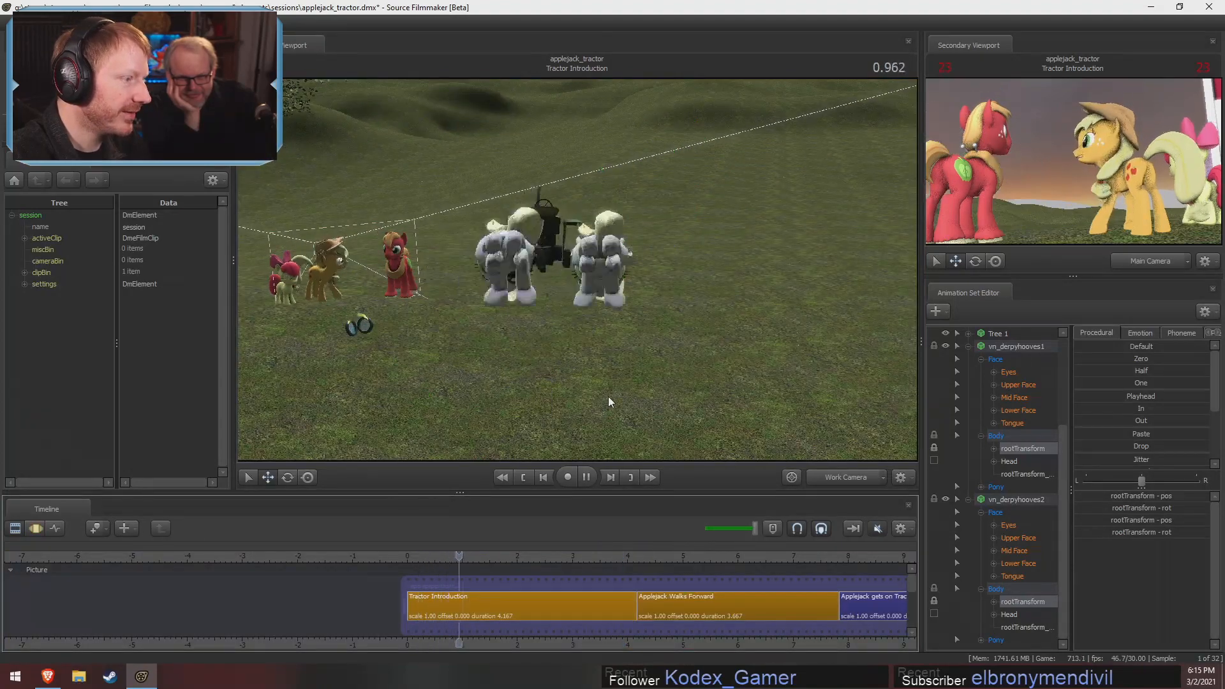
pyautogui.moveTo(603, 280); pyautogui.dragTo(549, 265)
pyautogui.press('w')
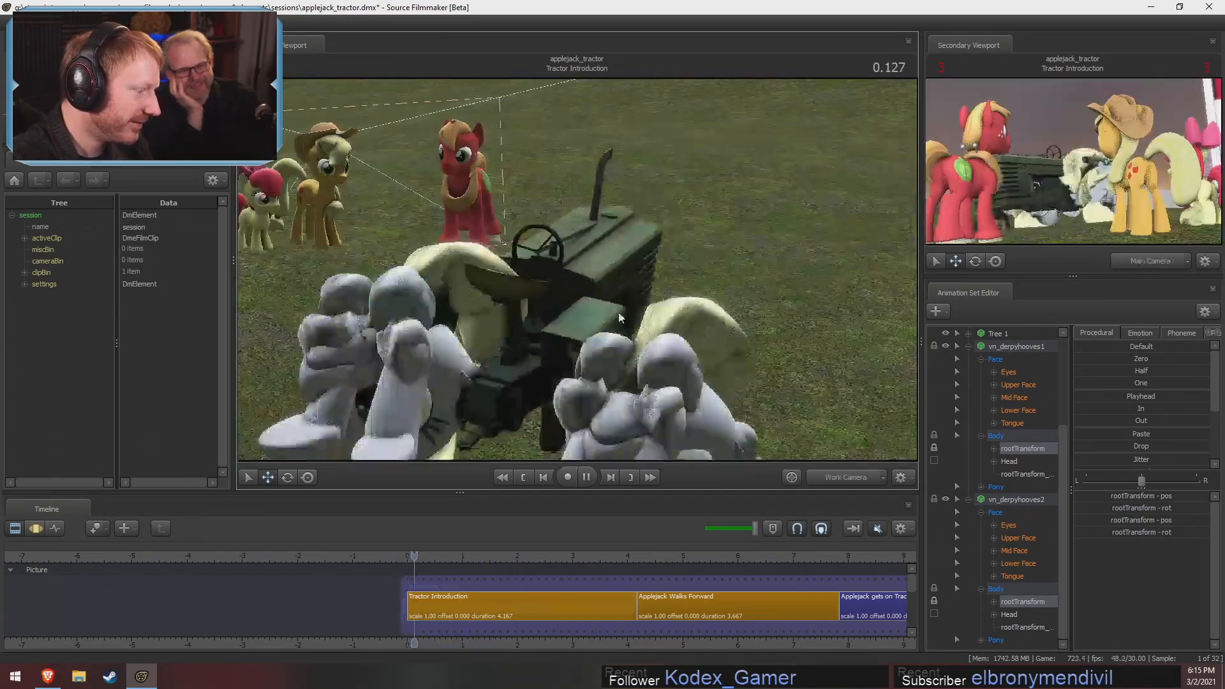
# At 0.600, give vn_derpyhooves2 a smile by raising l_smirk, r_smirk and grin in its Lower Face controls
pyautogui.press('w')
pyautogui.moveTo(722, 315); pyautogui.dragTo(774, 314)
pyautogui.press('s')
pyautogui.press('w')
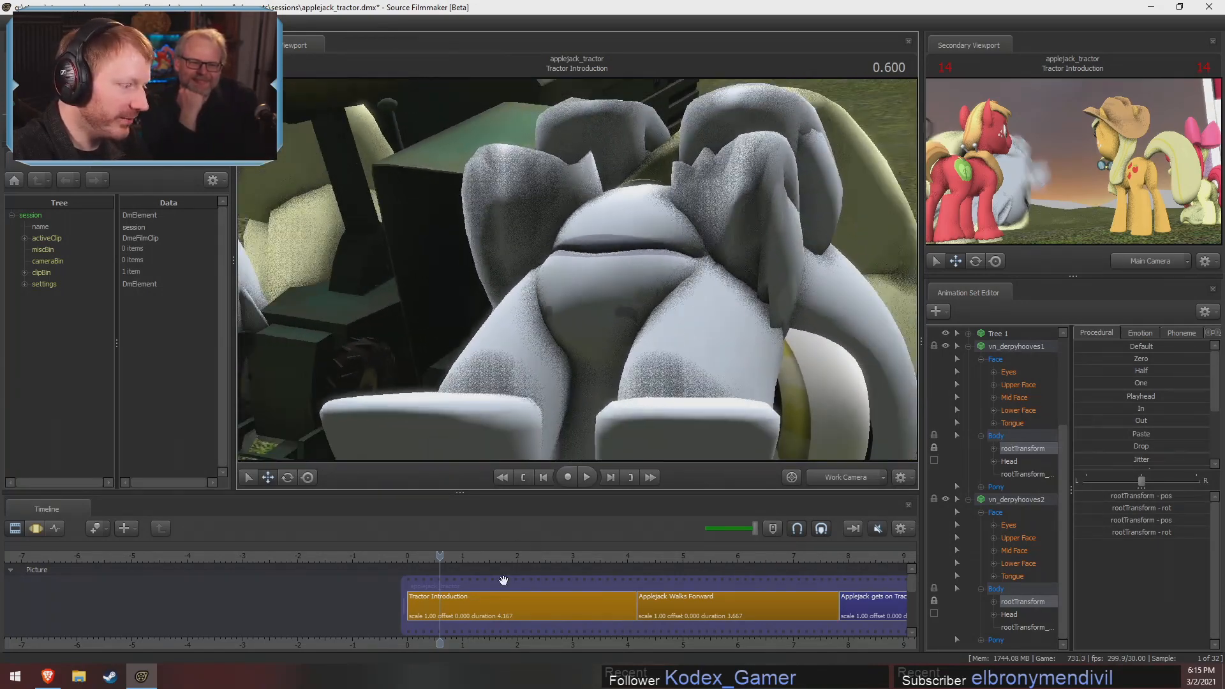
pyautogui.click(1021, 563)
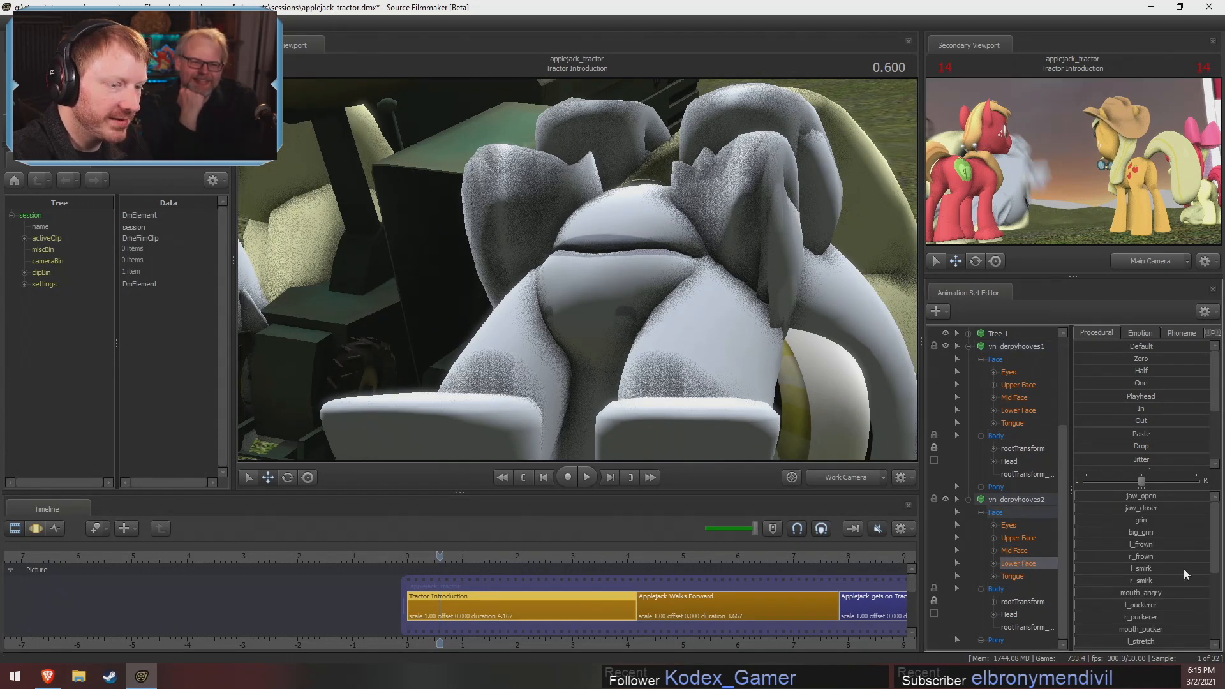
pyautogui.press('F3')
pyautogui.click(1150, 565)
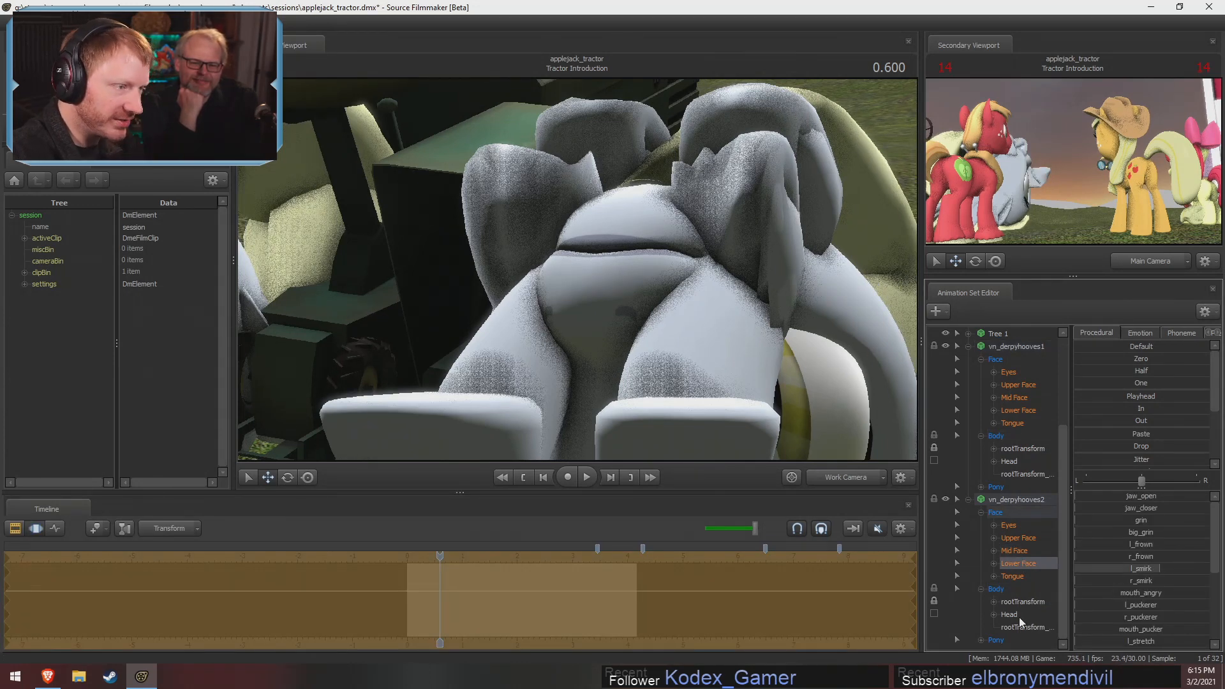
pyautogui.keyDown('ctrl'); pyautogui.click(1108, 580); pyautogui.keyUp('ctrl')
pyautogui.keyDown('ctrl'); pyautogui.click(1123, 520); pyautogui.keyUp('ctrl')
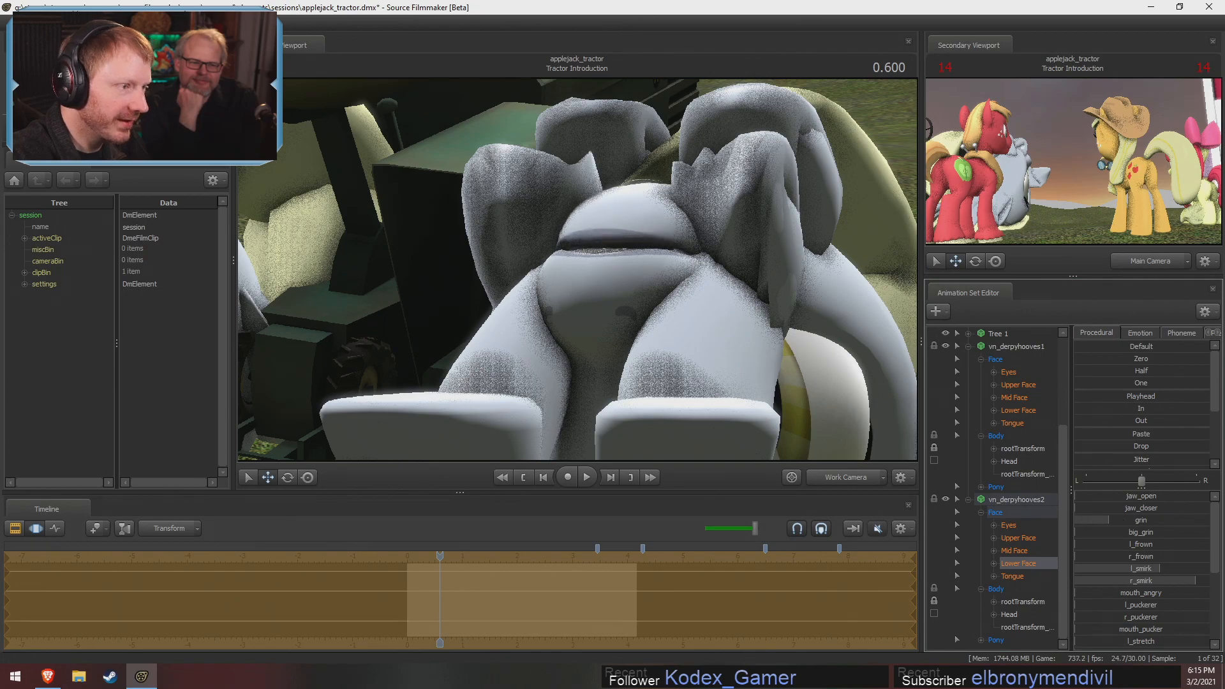
# Examine vn_derpyhooves2's mouth and its Upper Face and Lower Face controls, first close up and from behind the tractor
pyautogui.moveTo(603, 332); pyautogui.dragTo(753, 364)
pyautogui.click(1019, 394)
pyautogui.click(1008, 540)
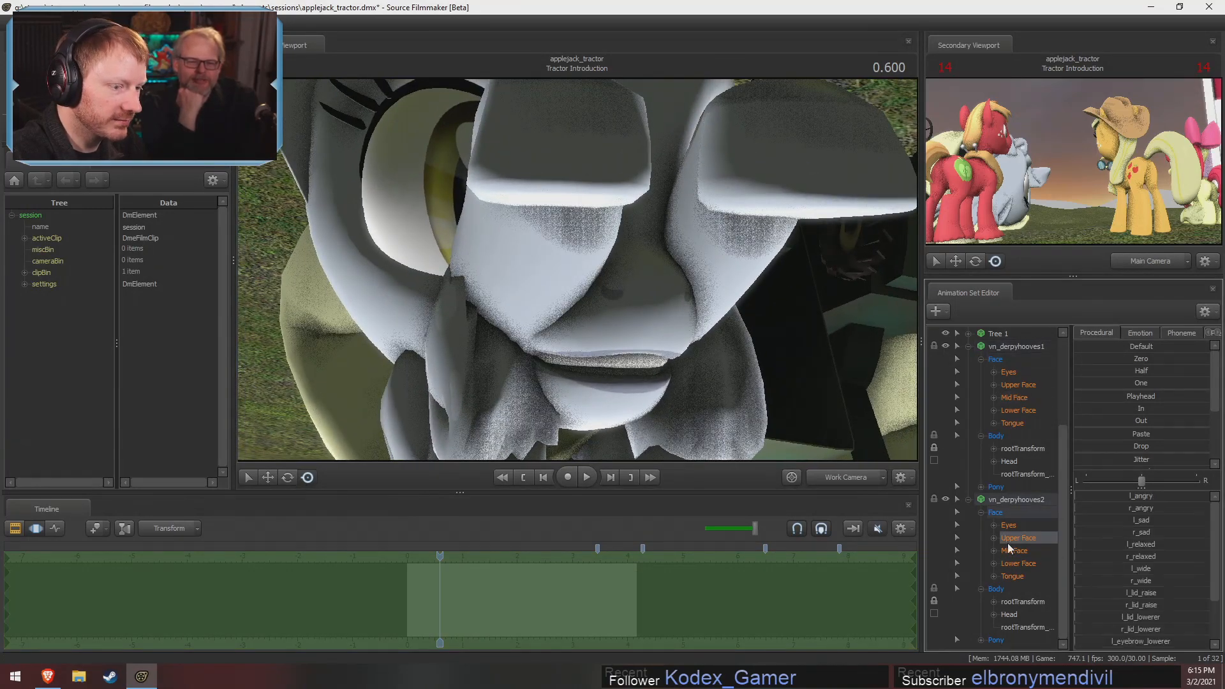
pyautogui.click(1024, 561)
pyautogui.moveTo(1153, 508); pyautogui.dragTo(1156, 509)
pyautogui.moveTo(630, 259); pyautogui.dragTo(613, 271)
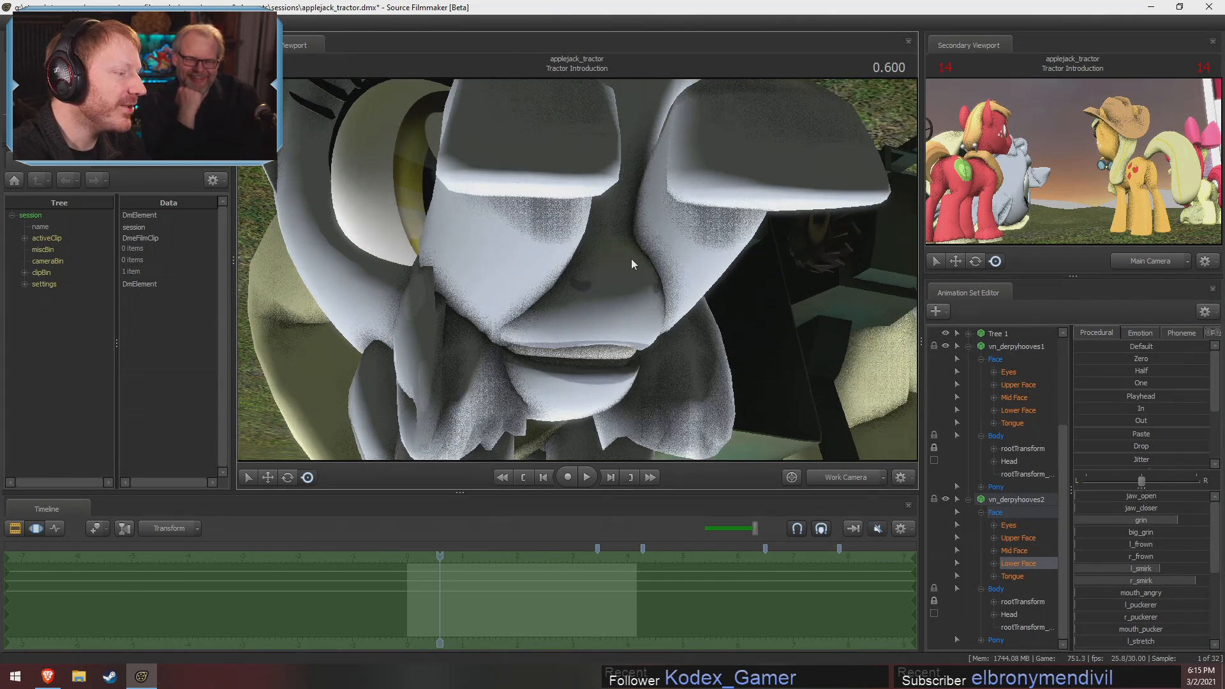
pyautogui.moveTo(684, 250); pyautogui.dragTo(408, 201)
pyautogui.press('s')
pyautogui.moveTo(664, 300); pyautogui.dragTo(579, 270)
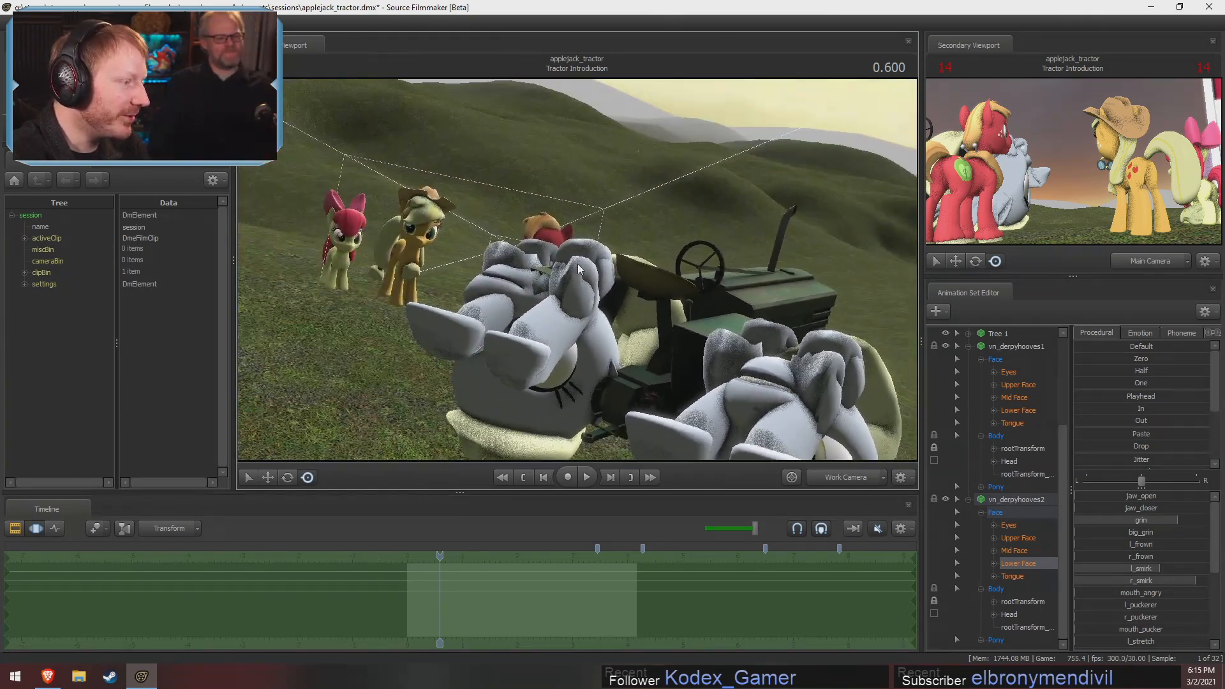
# View the shot through the Main Camera and undo the recent facial, position and scale edits on the Derpy models
pyautogui.click(848, 482)
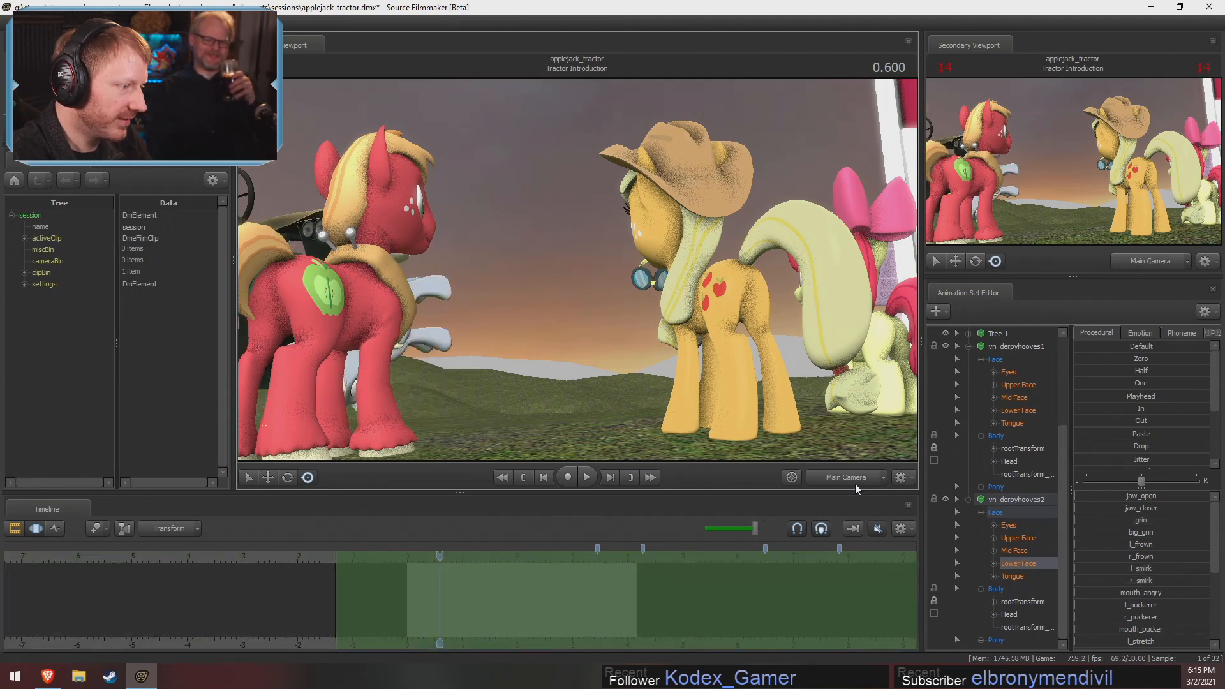
pyautogui.hotkey('ctrl', 'z')
pyautogui.hotkey('ctrl', 'z')
pyautogui.hotkey('ctrl', 'z')
pyautogui.hotkey('ctrl', 'z')
pyautogui.hotkey('ctrl', 'z')
pyautogui.hotkey('ctrl', 'z')
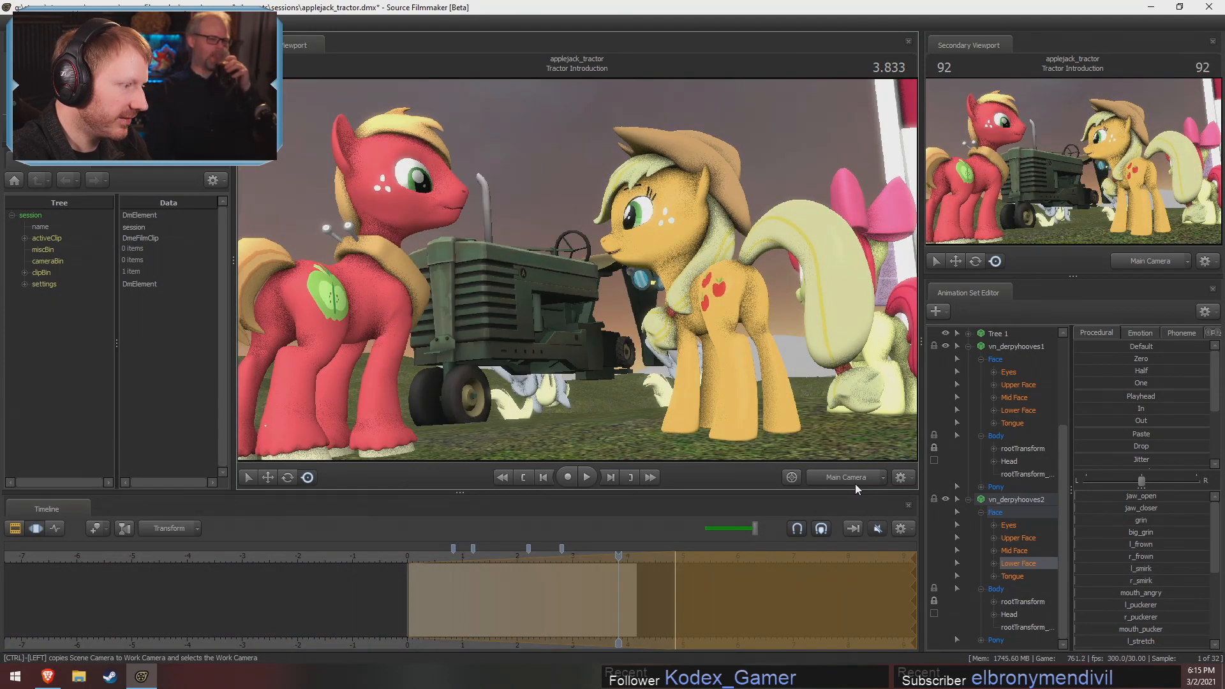
pyautogui.hotkey('ctrl', 'z')
pyautogui.hotkey('ctrl', 'z')
pyautogui.hotkey('ctrl', 'z')
pyautogui.hotkey('ctrl', 'z')
pyautogui.hotkey('ctrl', 'z')
pyautogui.hotkey('ctrl', 'z')
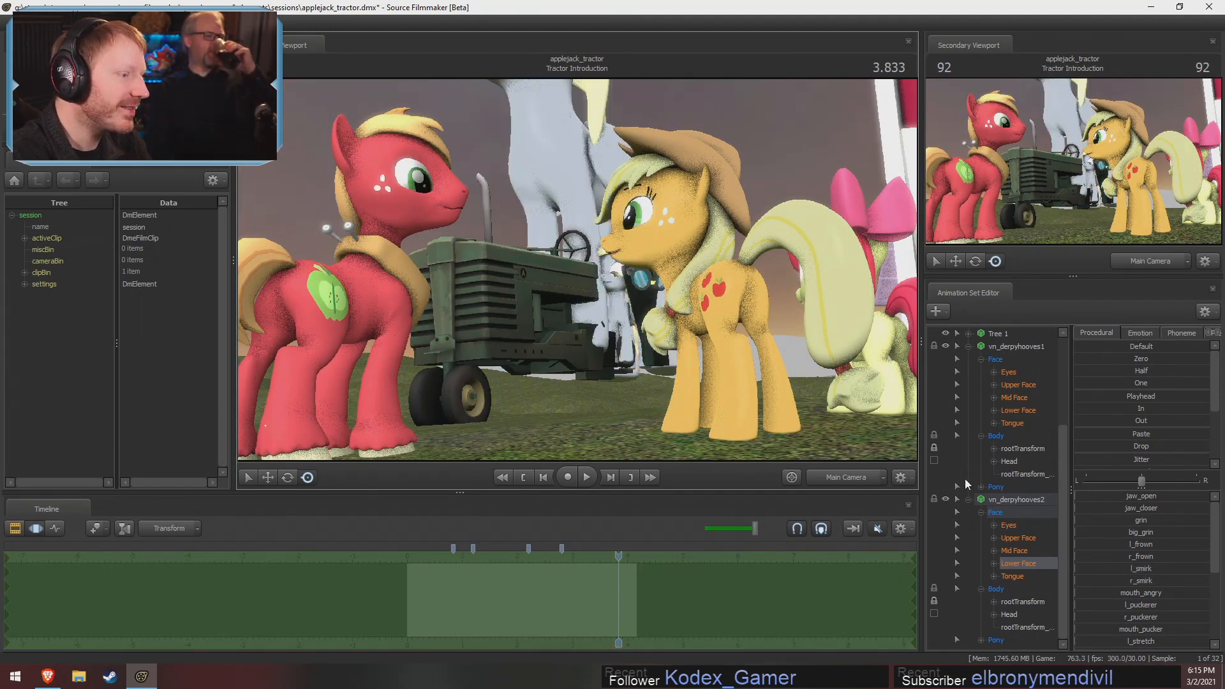
pyautogui.hotkey('ctrl', 'z')
pyautogui.hotkey('ctrl', 'z')
pyautogui.hotkey('ctrl', 'z')
pyautogui.hotkey('ctrl', 'z')
pyautogui.hotkey('ctrl', 'z')
pyautogui.hotkey('ctrl', 'z')
pyautogui.hotkey('ctrl', 'z')
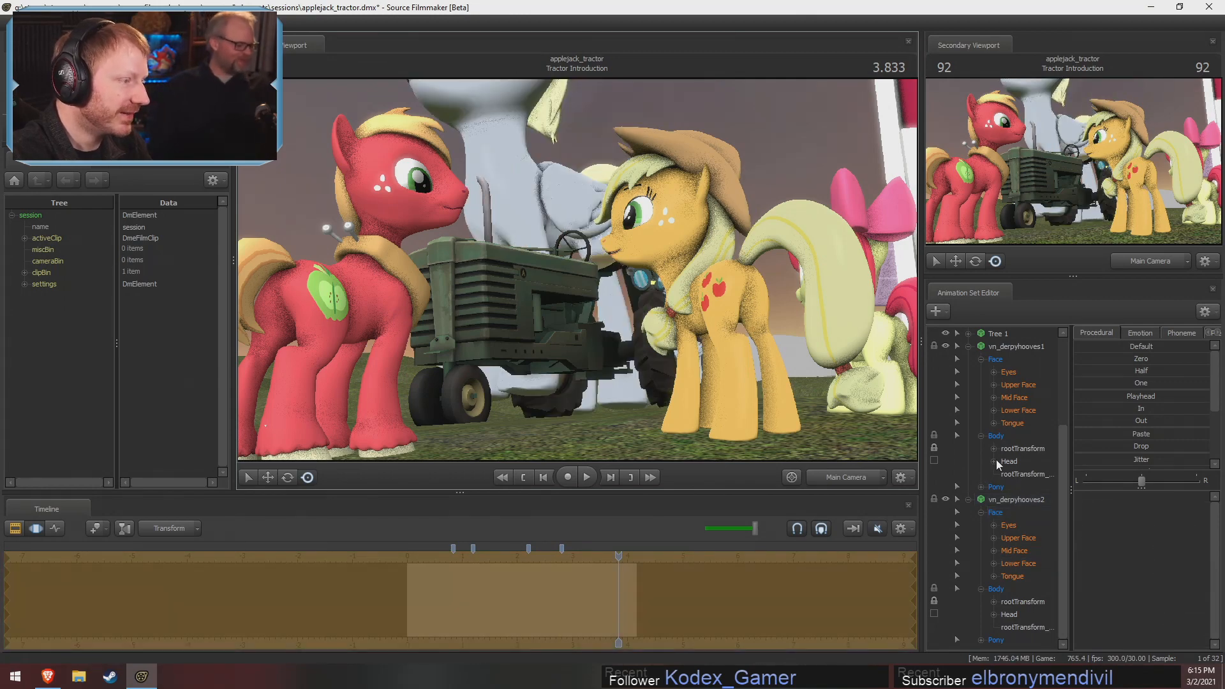
pyautogui.hotkey('ctrl', 'z')
# Return to the Work Camera and view the whole tractor with the ponies and barn
pyautogui.click(862, 480)
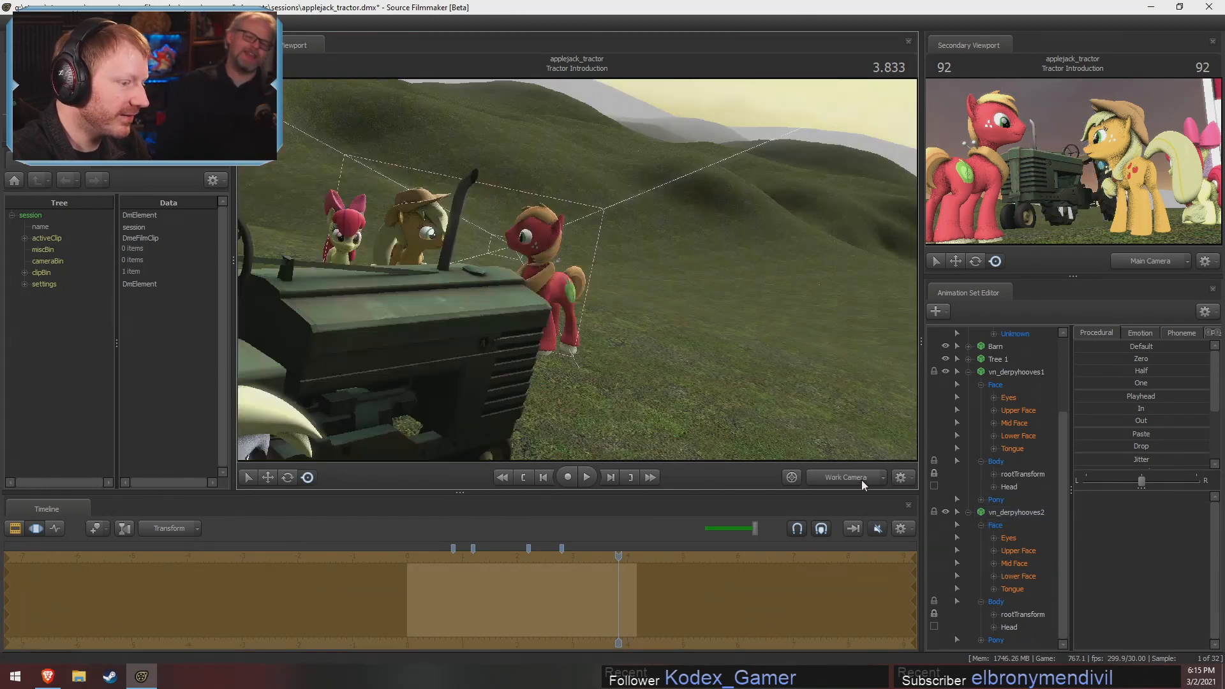
pyautogui.moveTo(785, 396); pyautogui.dragTo(676, 383)
pyautogui.press('s')
pyautogui.moveTo(577, 270); pyautogui.dragTo(552, 259)
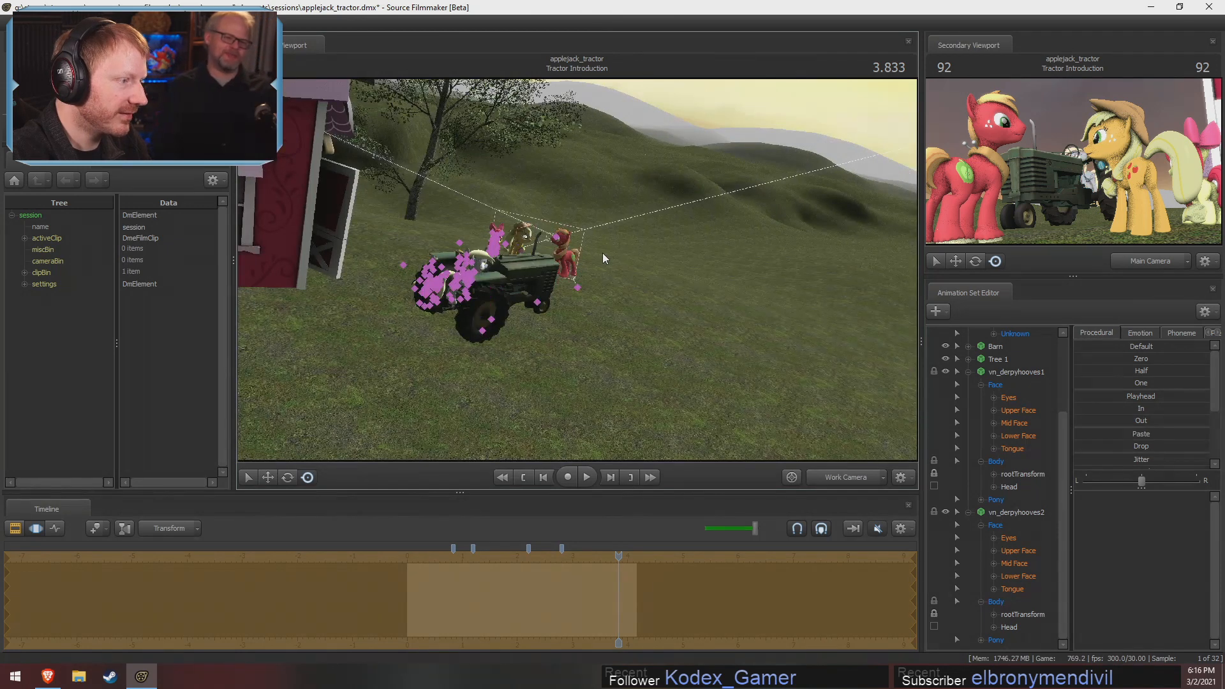
# Undo the Derpy facial, scale, locking and placement edits until both vn_derpyhooves models are removed from the Tractor Introduction shot
pyautogui.hotkey('ctrl', 'z')
pyautogui.hotkey('ctrl', 'z')
pyautogui.hotkey('ctrl', 'z')
pyautogui.hotkey('ctrl', 'z')
pyautogui.hotkey('ctrl', 'z')
pyautogui.hotkey('ctrl', 'z')
pyautogui.hotkey('ctrl', 'z')
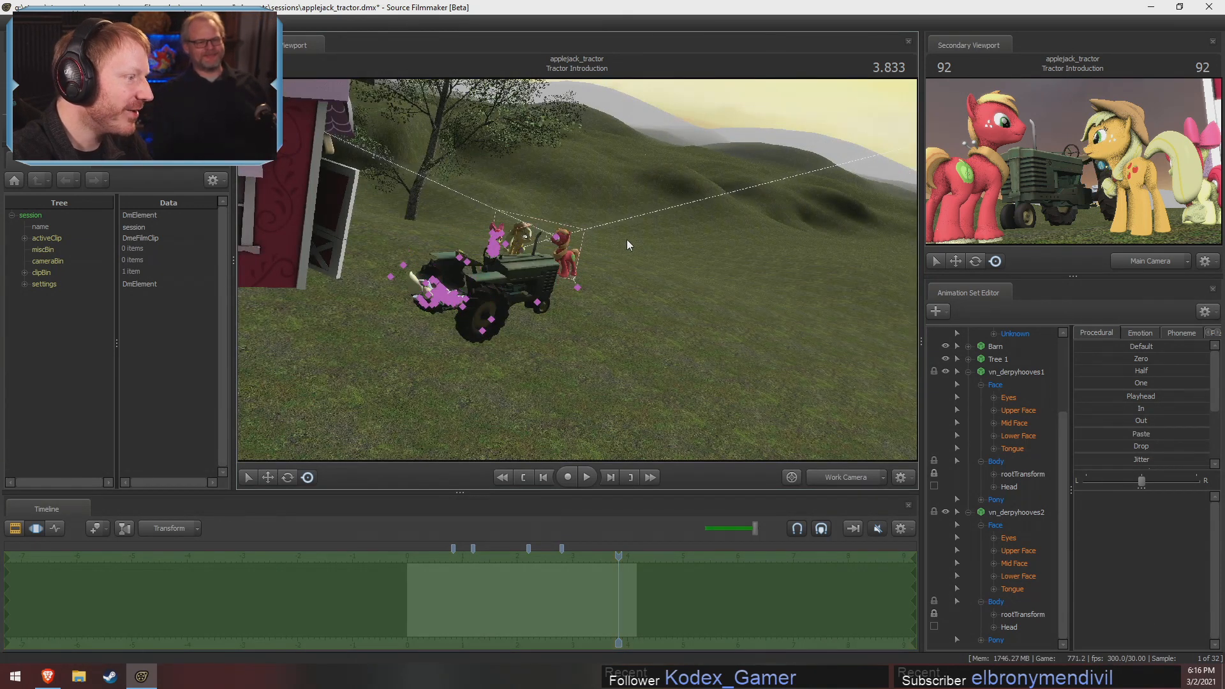
pyautogui.hotkey('ctrl', 'z')
pyautogui.hotkey('ctrl', 'z')
pyautogui.hotkey('ctrl', 'z')
pyautogui.hotkey('ctrl', 'z')
pyautogui.hotkey('ctrl', 'z')
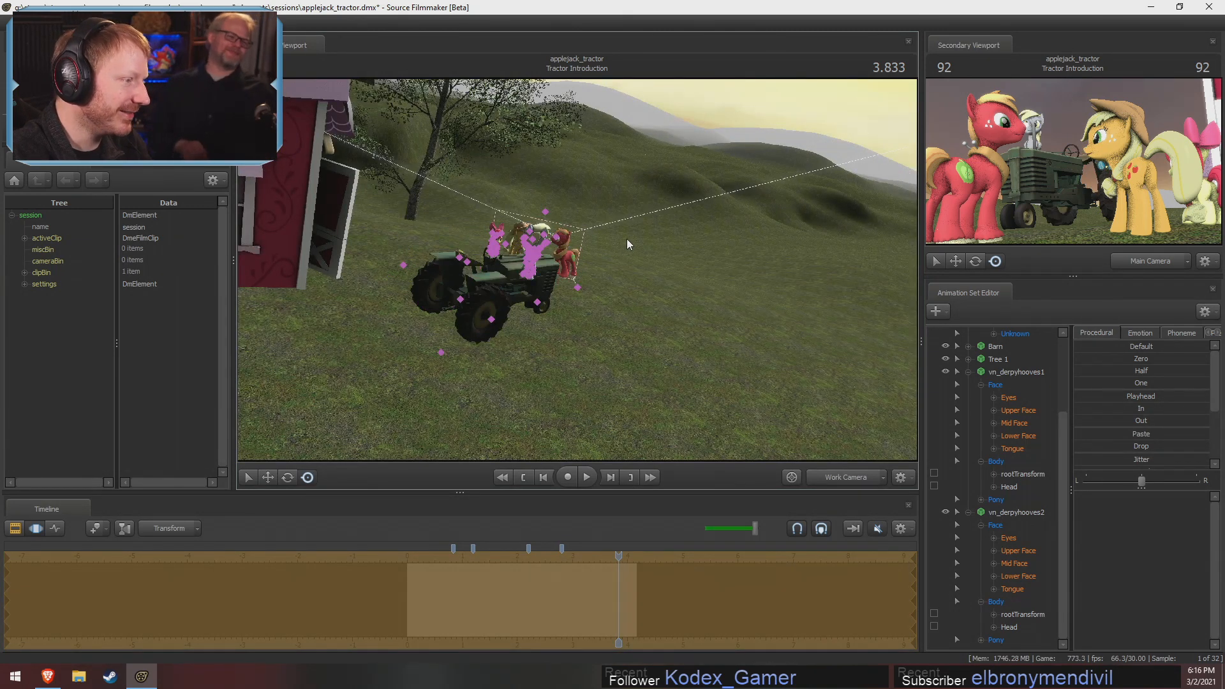
pyautogui.hotkey('ctrl', 'z')
pyautogui.hotkey('ctrl', 'z')
pyautogui.hotkey('ctrl', 'z')
pyautogui.hotkey('ctrl', 'z')
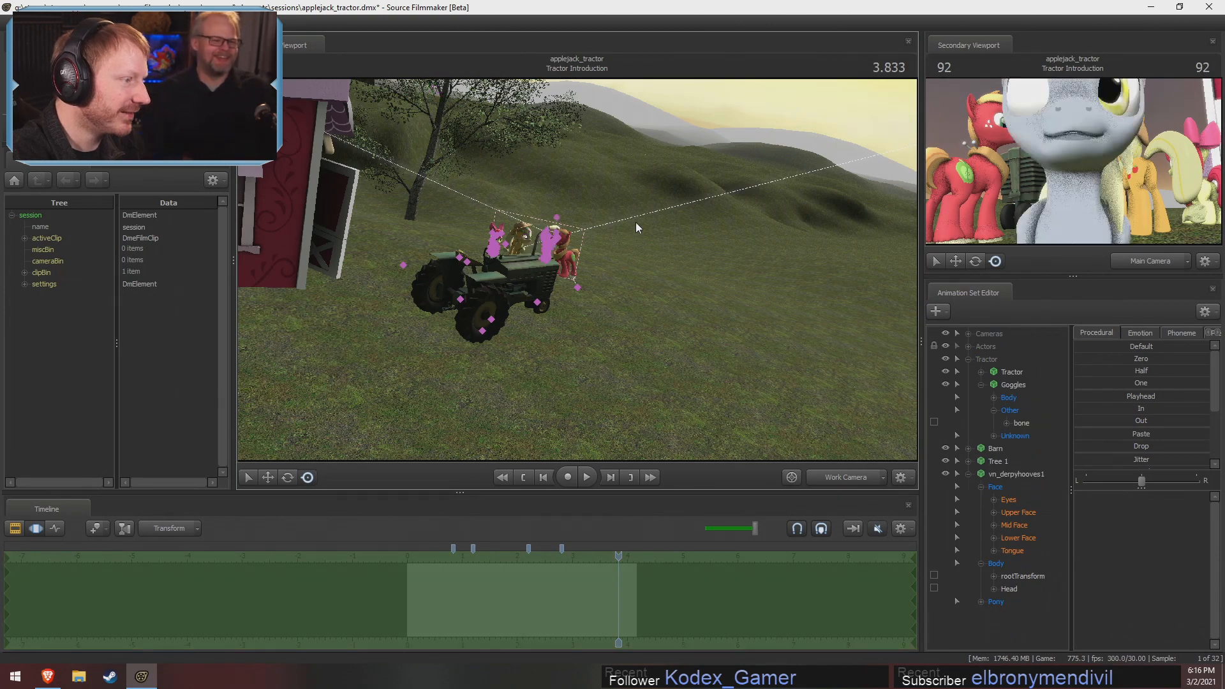
# Examine the tractor, barn and ponies in the Tractor Introduction shot from several angles through the Work Camera
pyautogui.moveTo(658, 258); pyautogui.dragTo(591, 267)
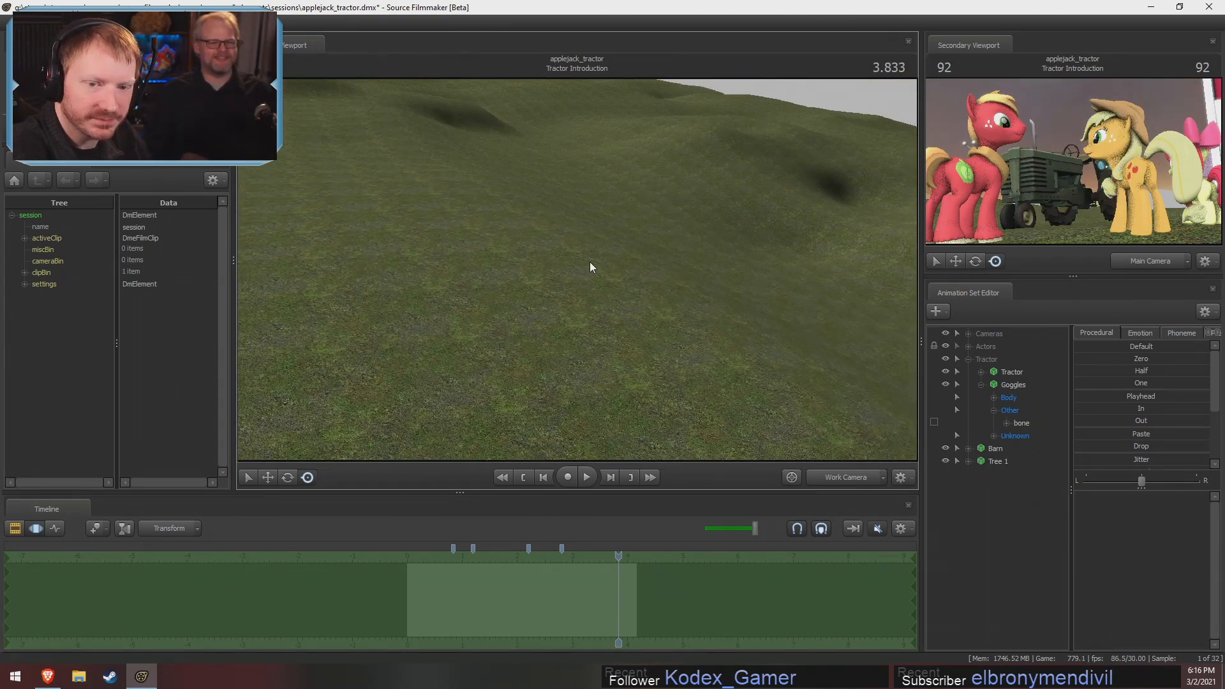
pyautogui.moveTo(459, 91); pyautogui.dragTo(421, 49)
pyautogui.press('w')
pyautogui.moveTo(577, 270)
pyautogui.mouseDown()
pyautogui.moveTo(734, 313)
pyautogui.moveTo(775, 303)
pyautogui.moveTo(562, 256)
pyautogui.moveTo(577, 269)
pyautogui.mouseUp()
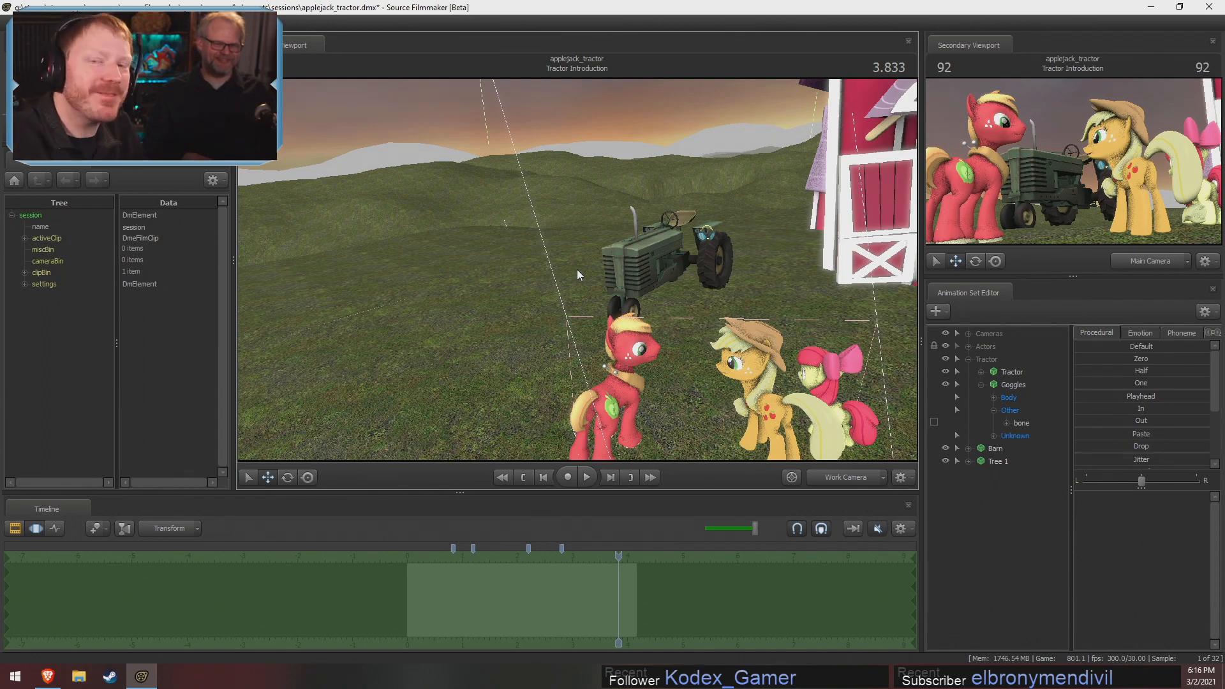
pyautogui.moveTo(819, 284); pyautogui.dragTo(574, 271)
pyautogui.press('s')
pyautogui.press('w')
pyautogui.moveTo(262, 423); pyautogui.dragTo(256, 407)
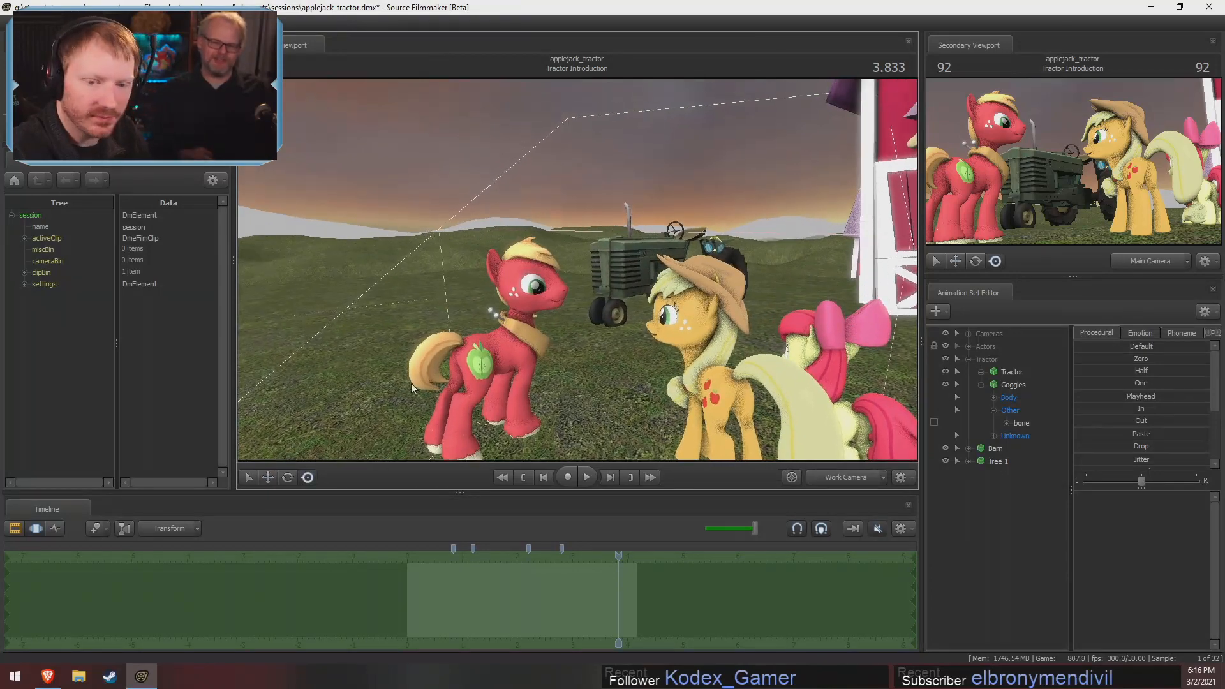
pyautogui.press('r')
pyautogui.press('x')
pyautogui.moveTo(577, 270)
pyautogui.mouseDown()
pyautogui.moveTo(577, 254)
pyautogui.moveTo(577, 266)
pyautogui.mouseUp()
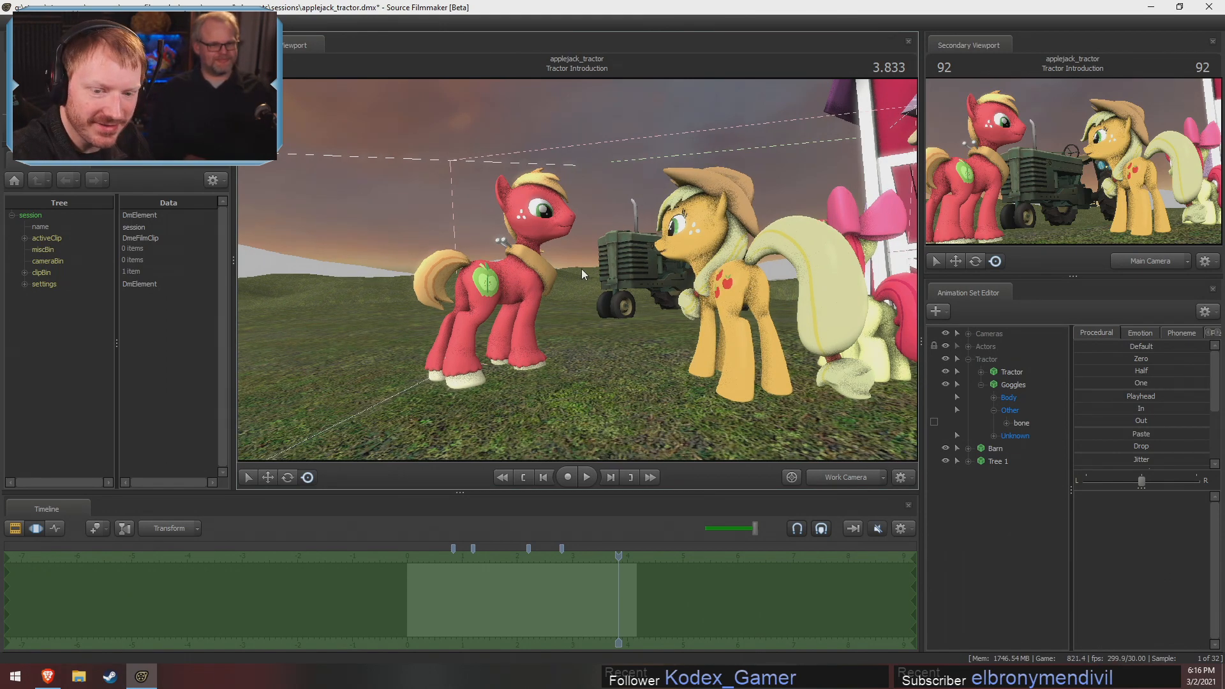
pyautogui.moveTo(601, 261); pyautogui.dragTo(629, 262)
pyautogui.press('a')
pyautogui.press('w')
pyautogui.press('s')
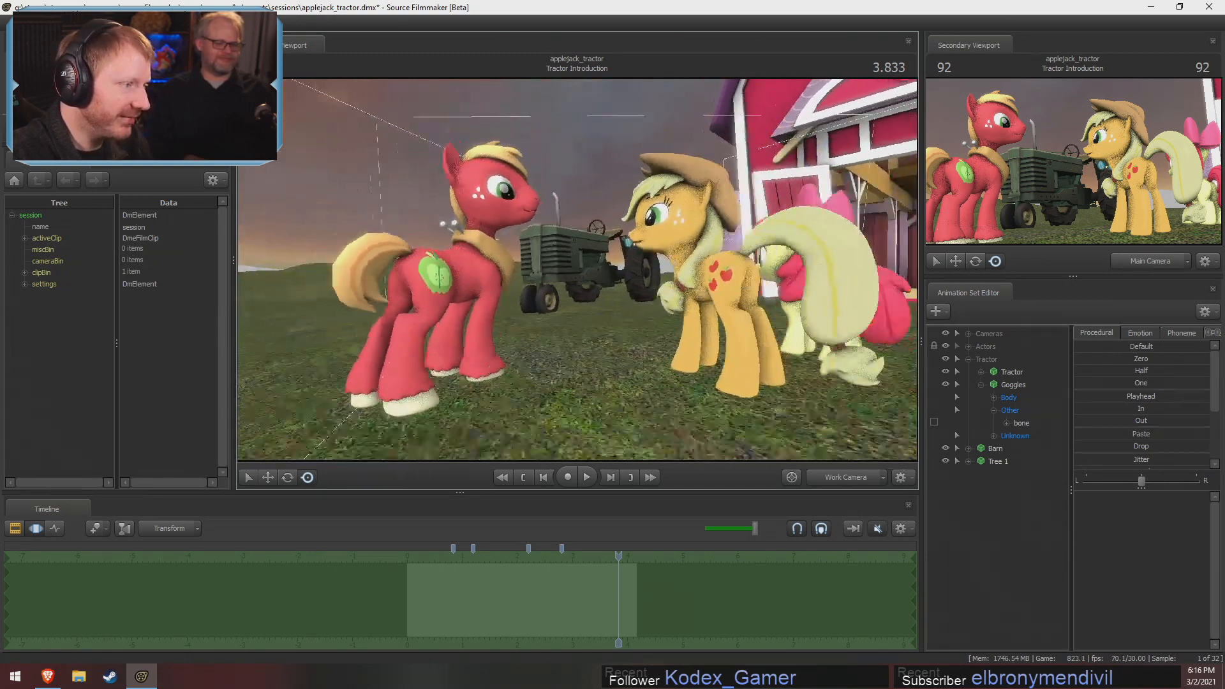
# Show the shot clips through the Main Camera and scrub from Tractor Introduction into the Applejack gets on Tractor shot
pyautogui.press('F2')
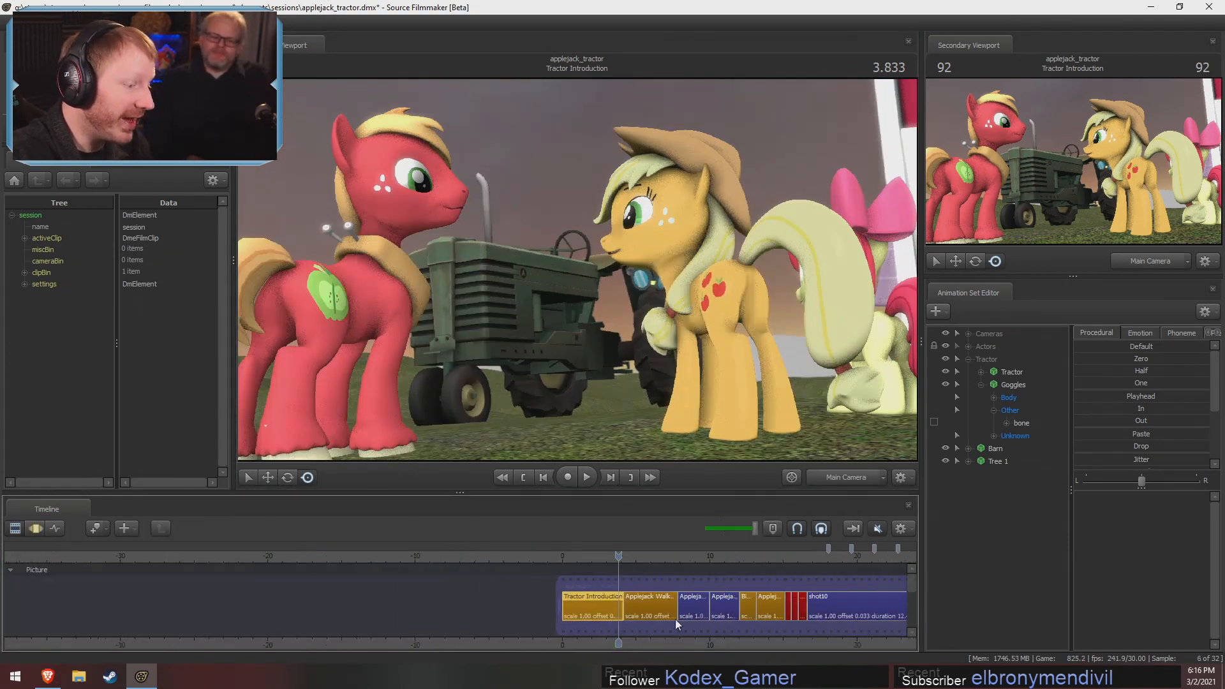
pyautogui.scroll(3, 690, 651)
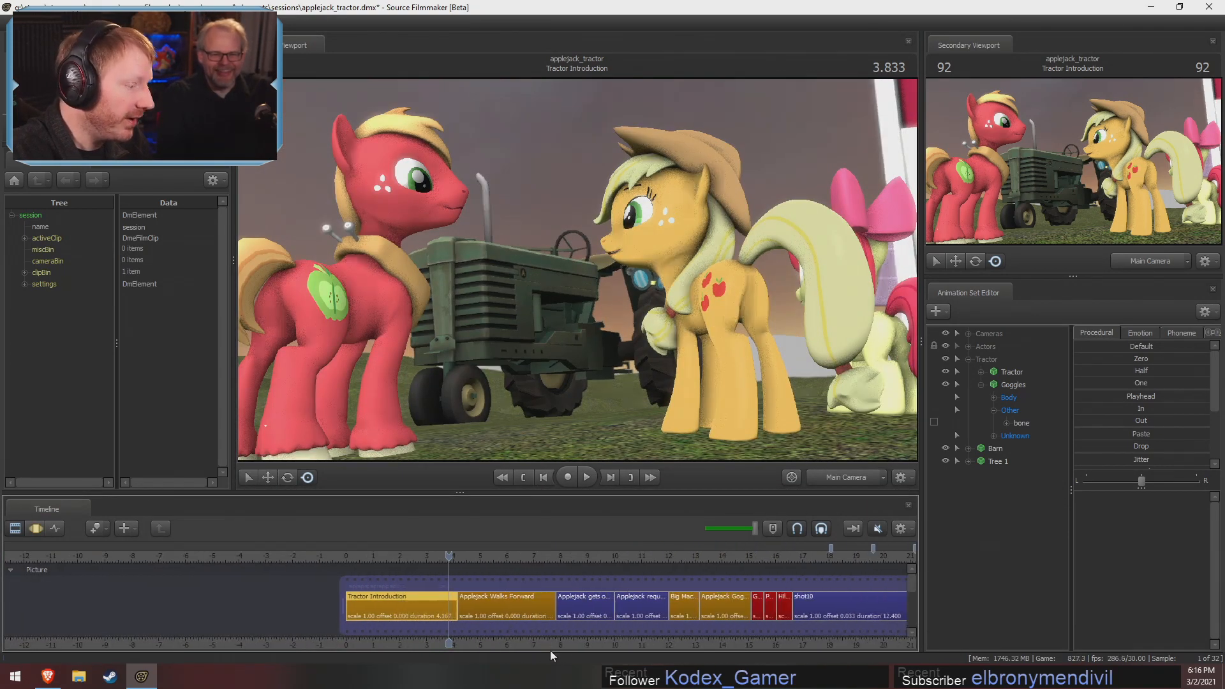
pyautogui.moveTo(610, 646); pyautogui.dragTo(561, 645, button='middle')
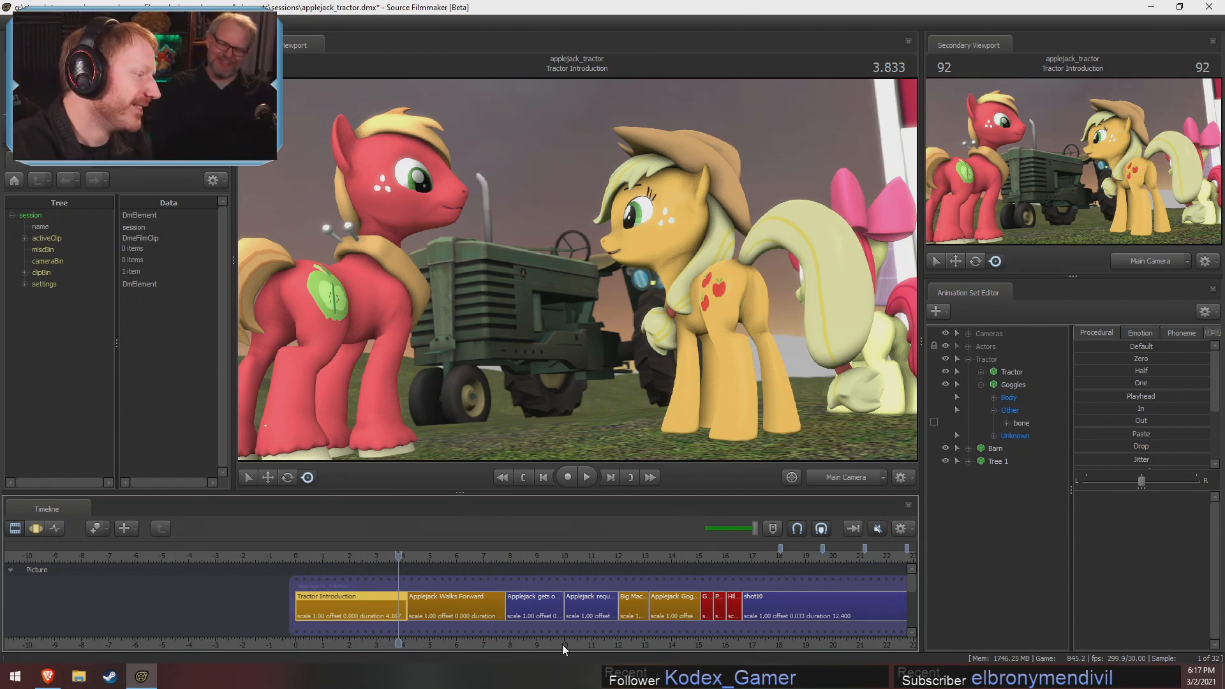
pyautogui.moveTo(400, 555); pyautogui.dragTo(395, 556)
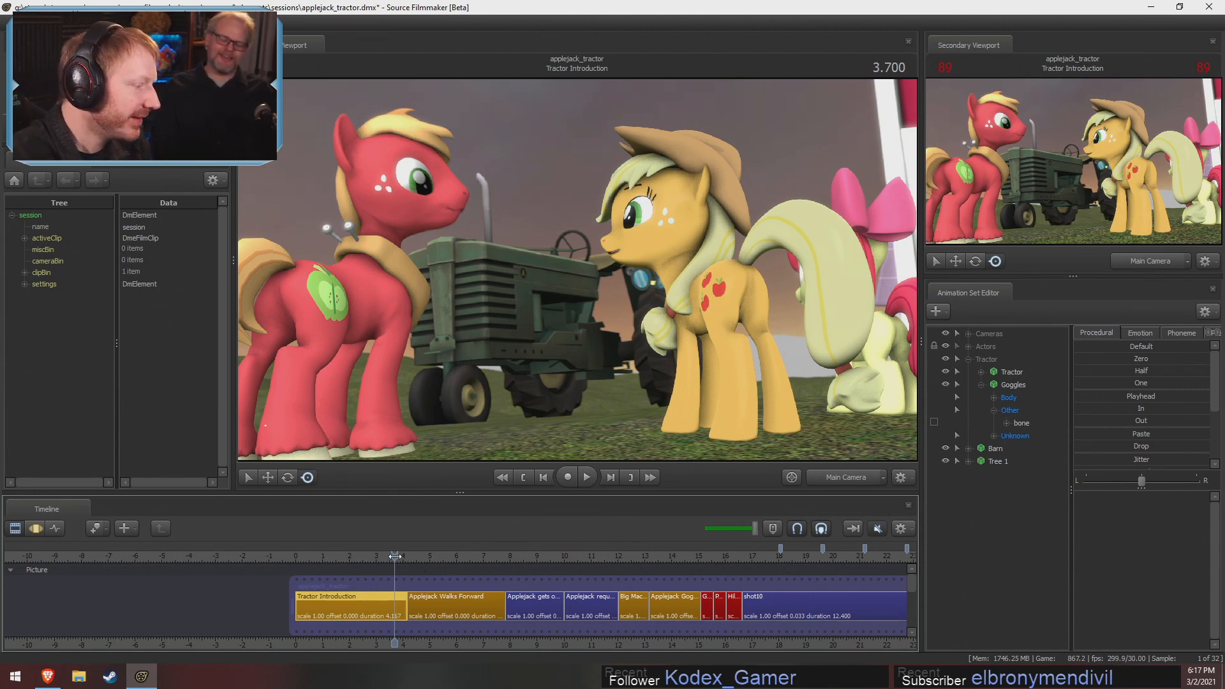
pyautogui.moveTo(394, 555); pyautogui.dragTo(448, 563)
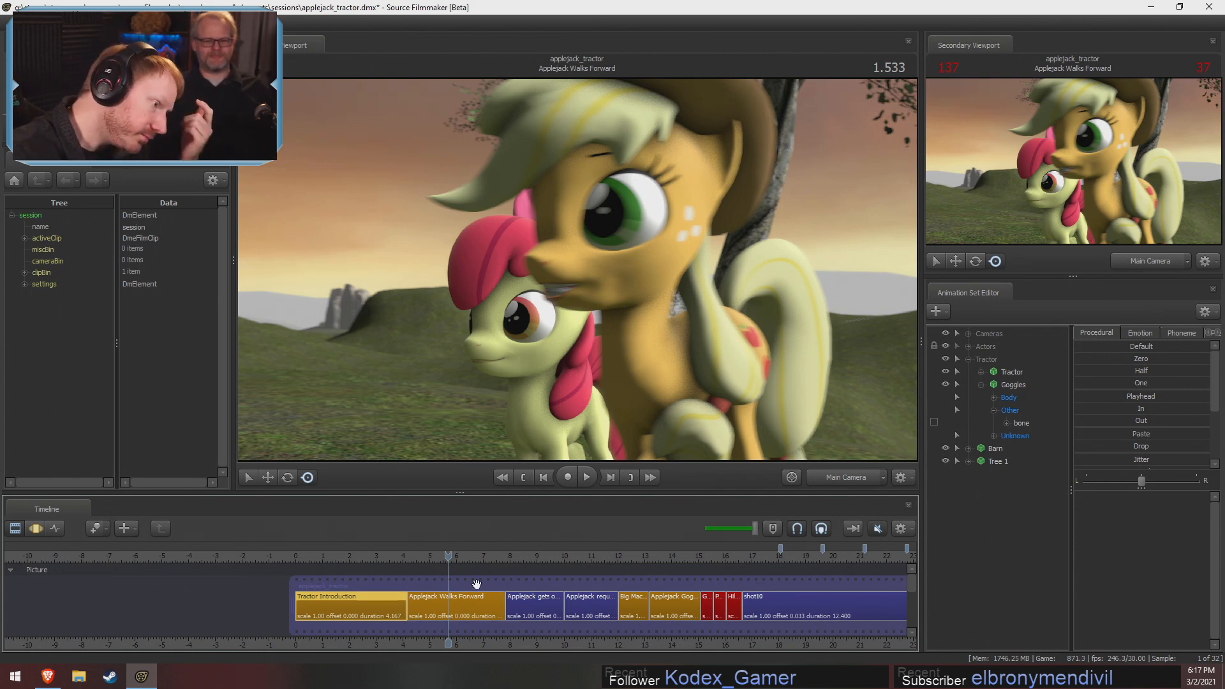
pyautogui.click(513, 557)
pyautogui.scroll(3, 541, 599)
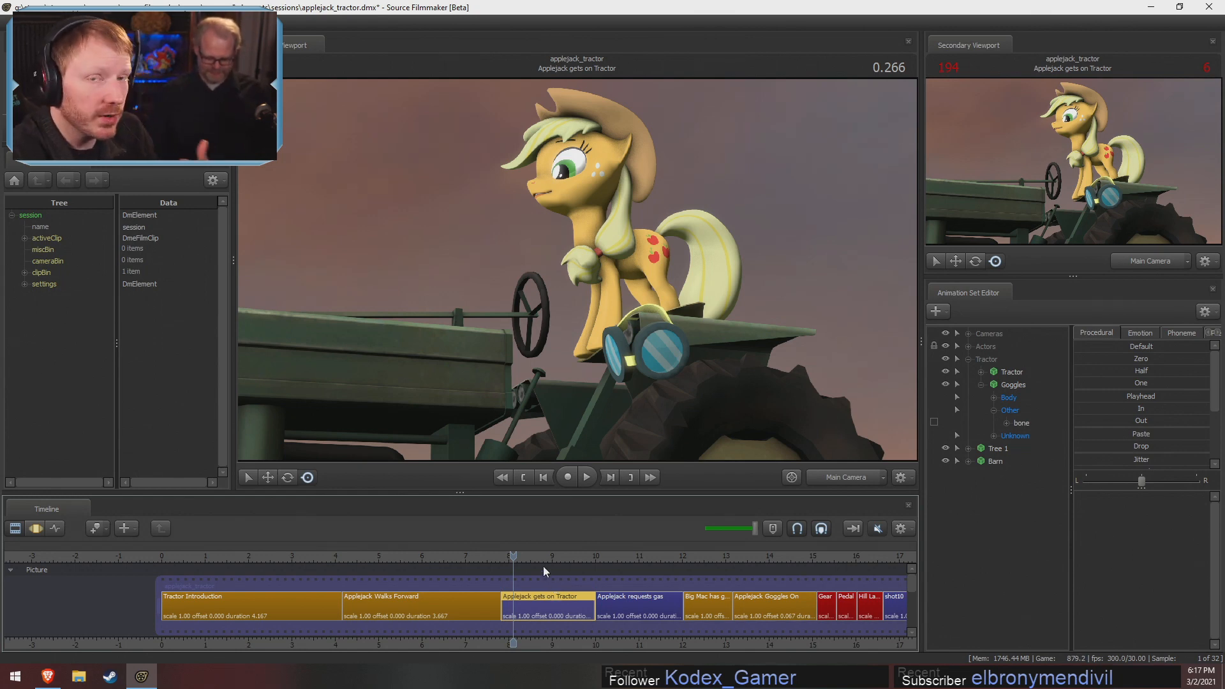
# Play the Applejack gets on Tractor shot in the Motion Editor, and view its 1.000 pose through the Work Camera
pyautogui.scroll(4, 532, 605)
pyautogui.moveTo(537, 634); pyautogui.dragTo(343, 623)
pyautogui.press('F3')
pyautogui.press('space')
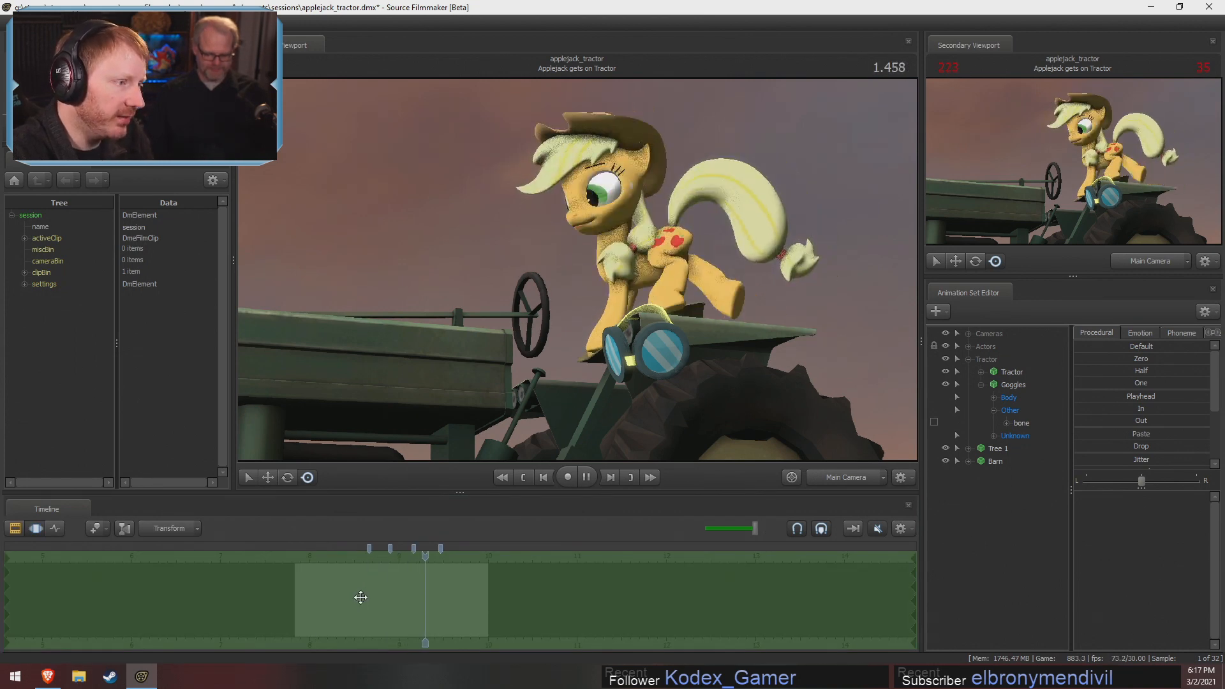
pyautogui.press('space')
pyautogui.moveTo(443, 552); pyautogui.dragTo(382, 606)
pyautogui.click(868, 480)
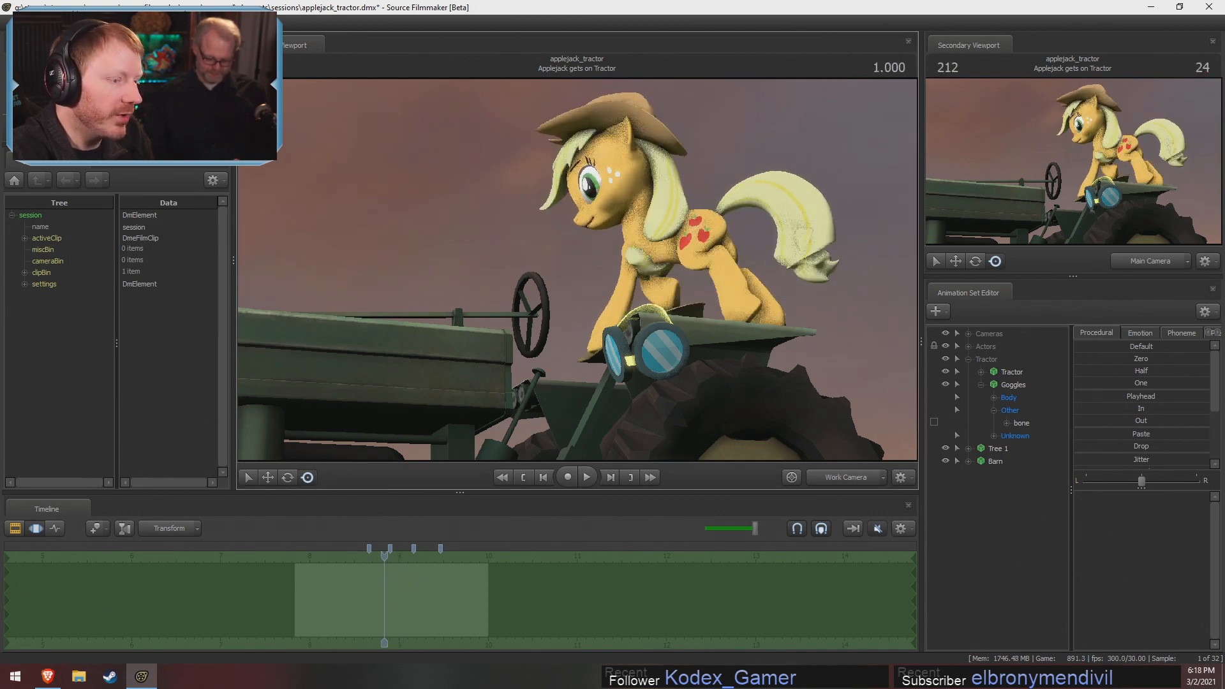
pyautogui.moveTo(677, 307); pyautogui.dragTo(682, 424)
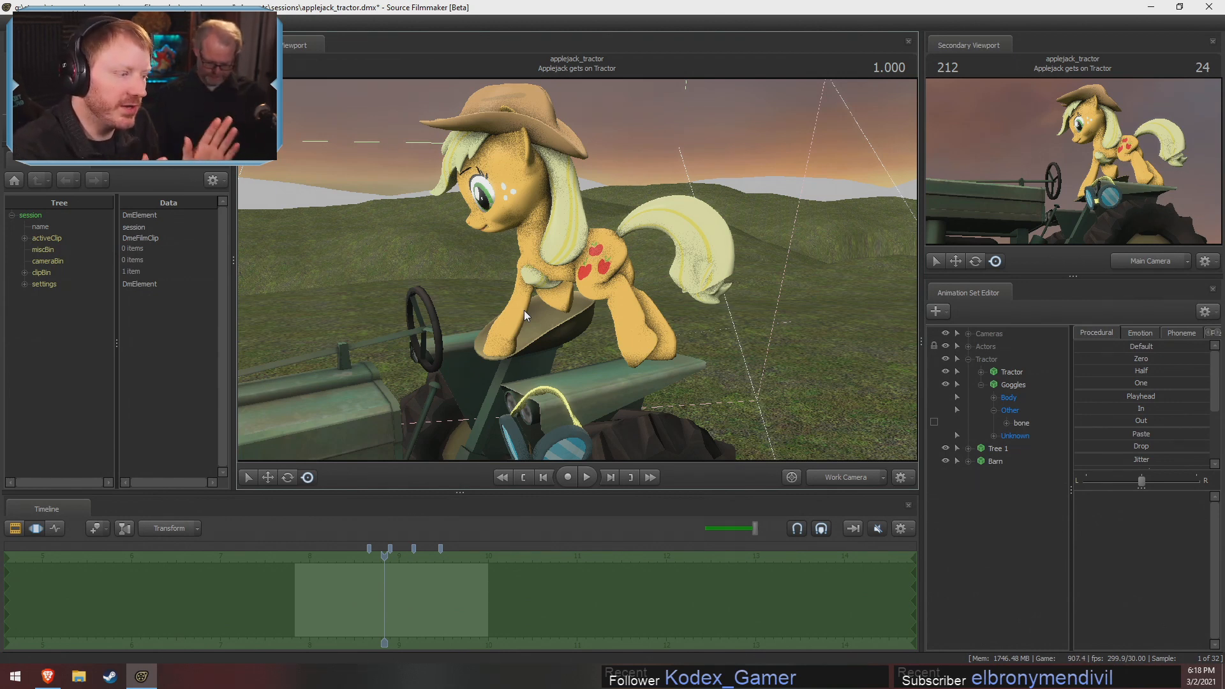
# Scrub through the Applejack gets on Tractor shot to compare Applejack's poses, ending at 1.633
pyautogui.press('F2')
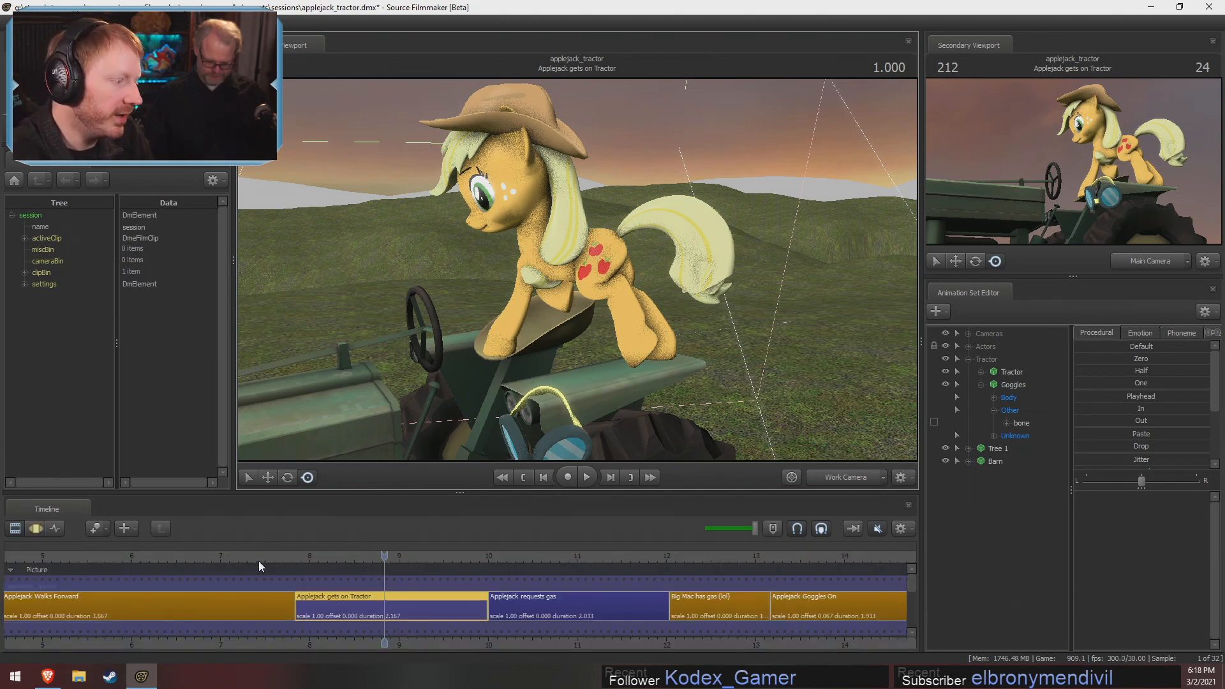
pyautogui.moveTo(262, 555); pyautogui.dragTo(376, 553)
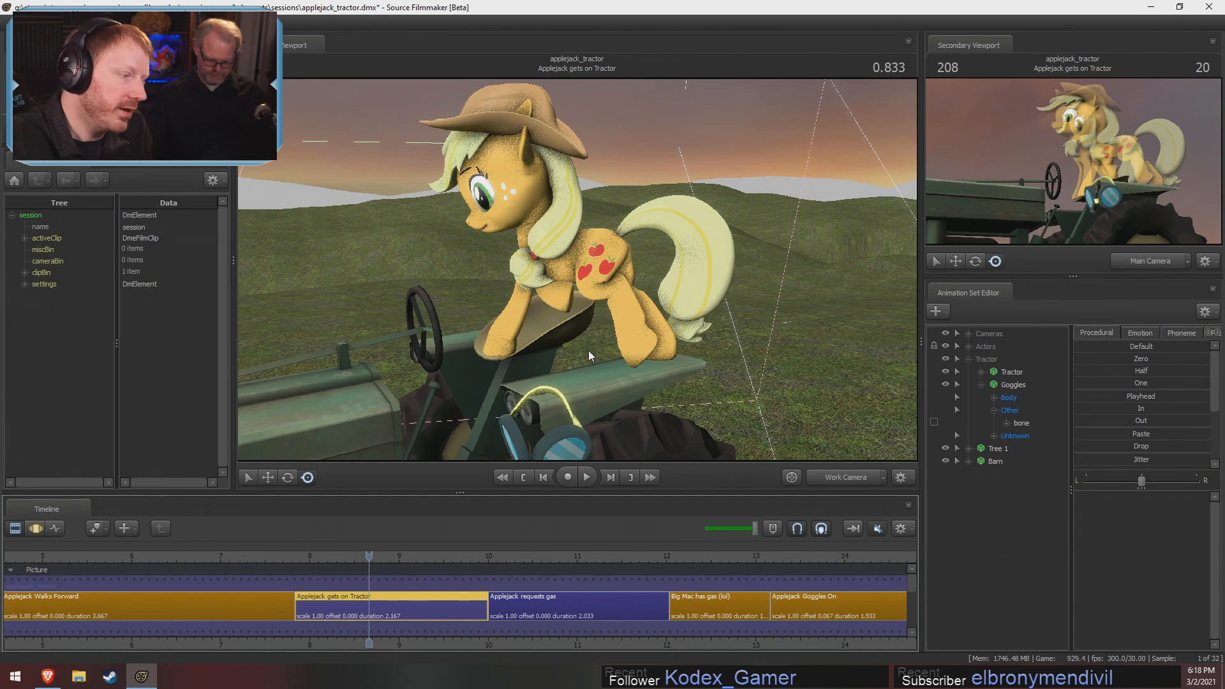
pyautogui.press('F3')
pyautogui.click(336, 592)
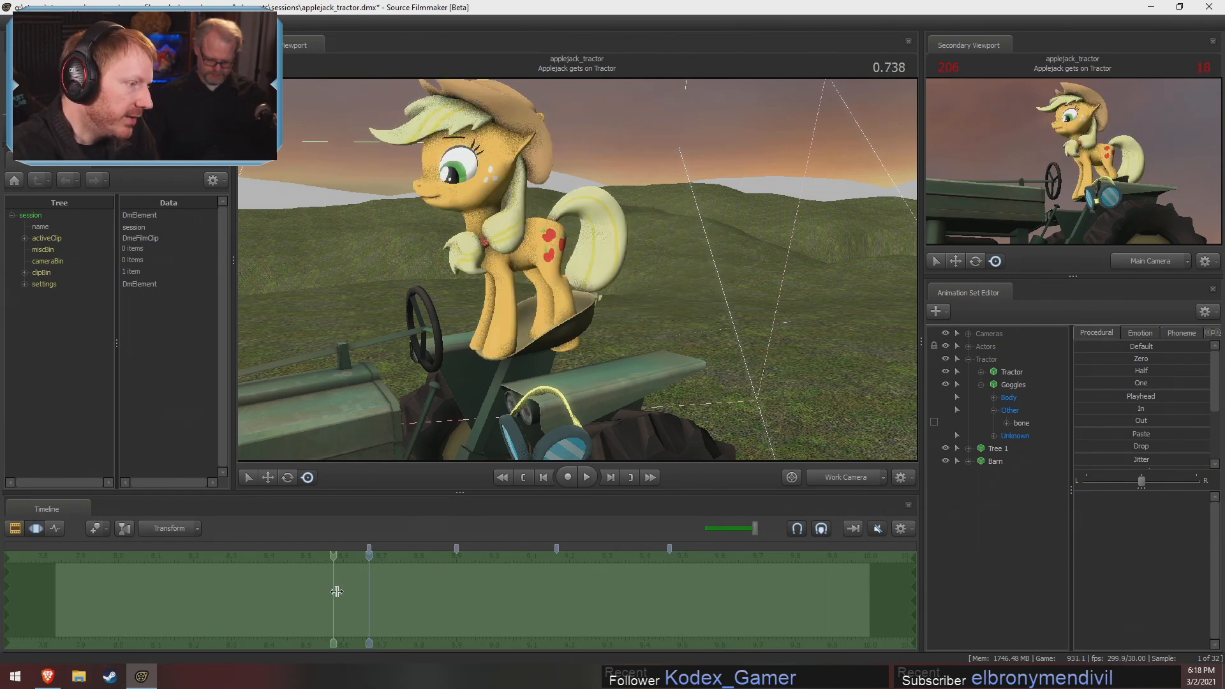
pyautogui.moveTo(336, 592); pyautogui.dragTo(403, 613)
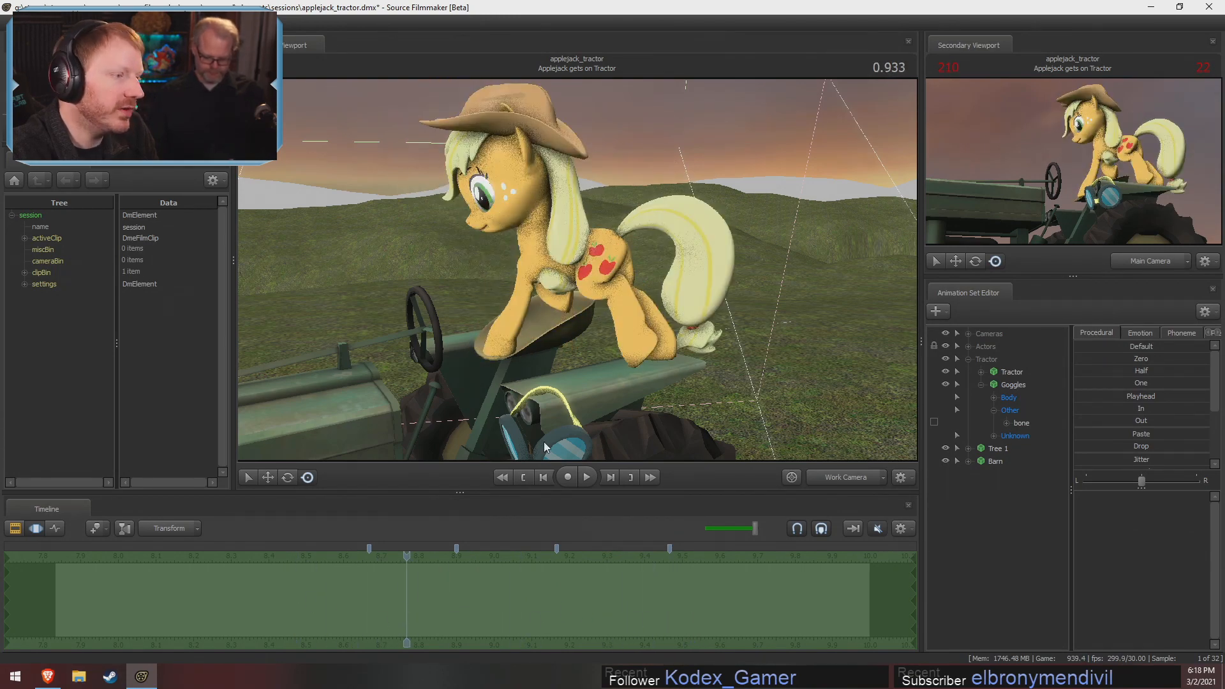
pyautogui.moveTo(409, 616); pyautogui.dragTo(672, 613)
# Delete the stray bookmark beside the playhead at 1.633
pyautogui.scroll(5, 672, 613)
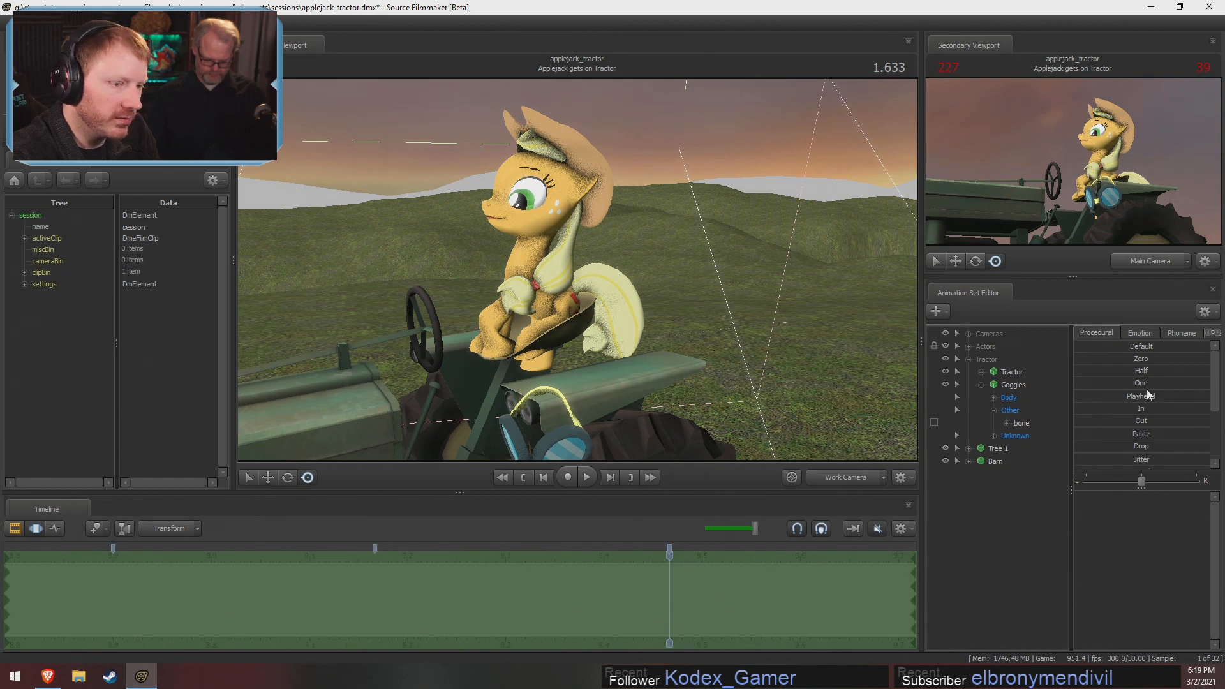
pyautogui.scroll(6, 675, 590)
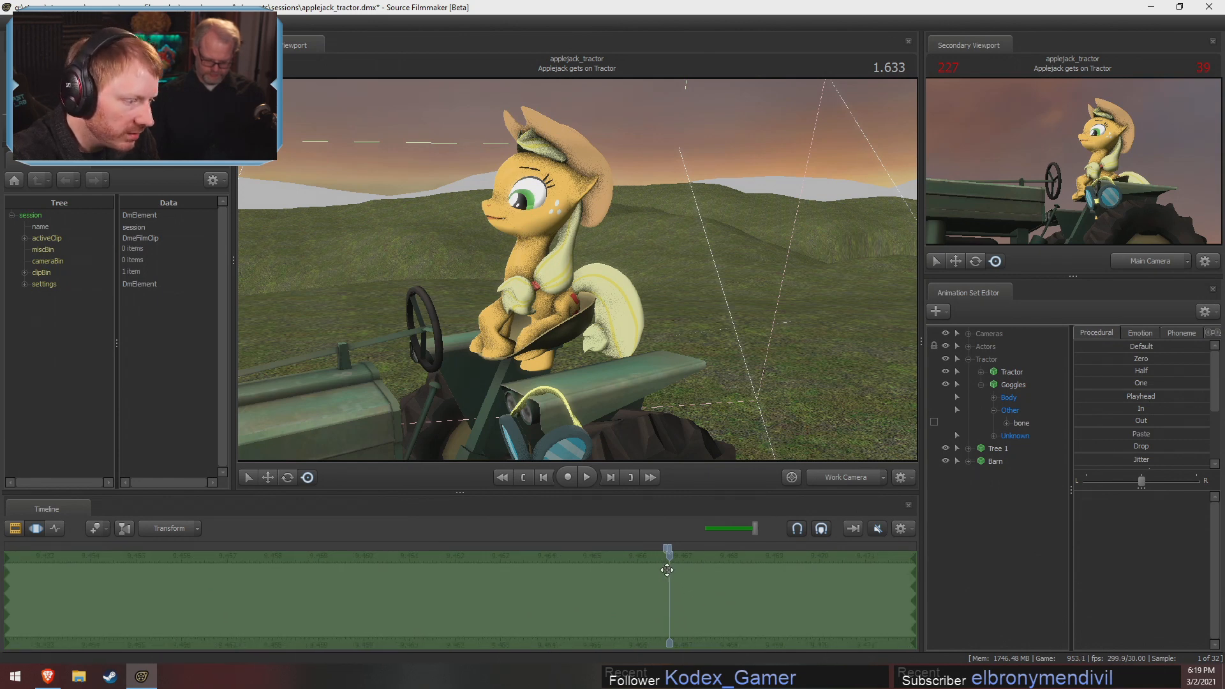
pyautogui.rightClick(663, 551)
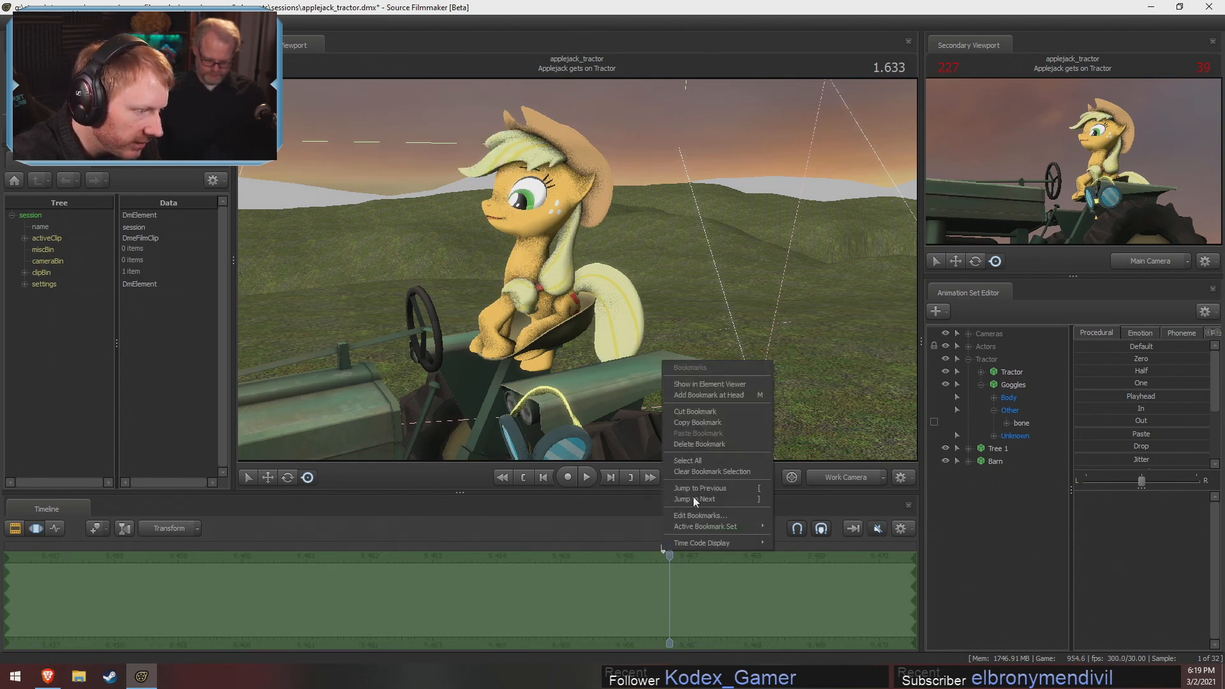
pyautogui.click(698, 443)
# Select the Applejack actor, limit the time selection to everything after 1.633, and apply the Out procedural preset at full strength
pyautogui.click(968, 359)
pyautogui.click(968, 348)
pyautogui.click(1000, 351)
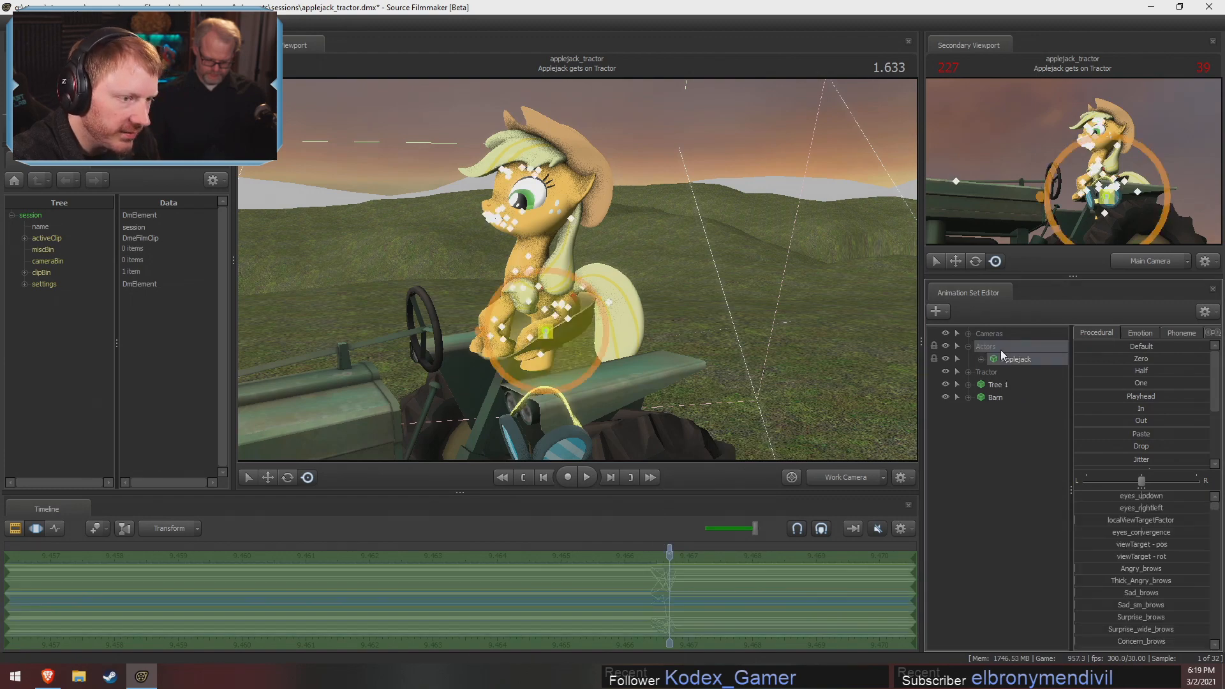
pyautogui.moveTo(682, 609)
pyautogui.mouseDown()
pyautogui.moveTo(650, 594)
pyautogui.moveTo(669, 592)
pyautogui.mouseUp()
pyautogui.press('Escape')
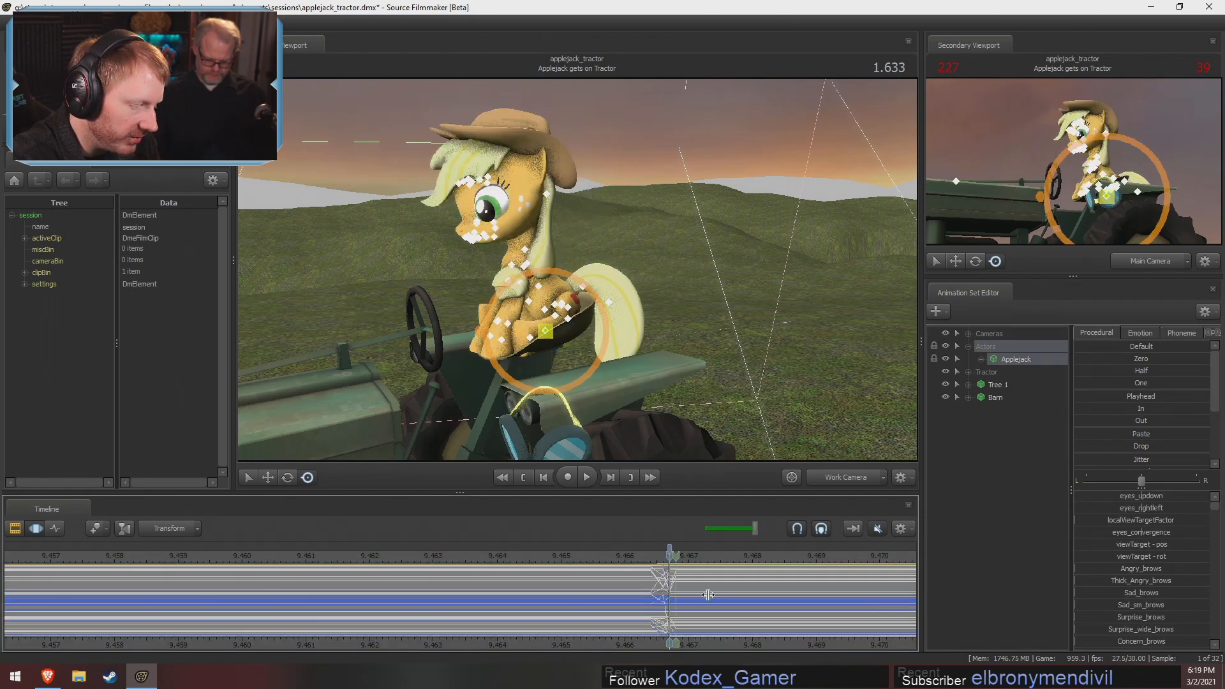
pyautogui.press(']')
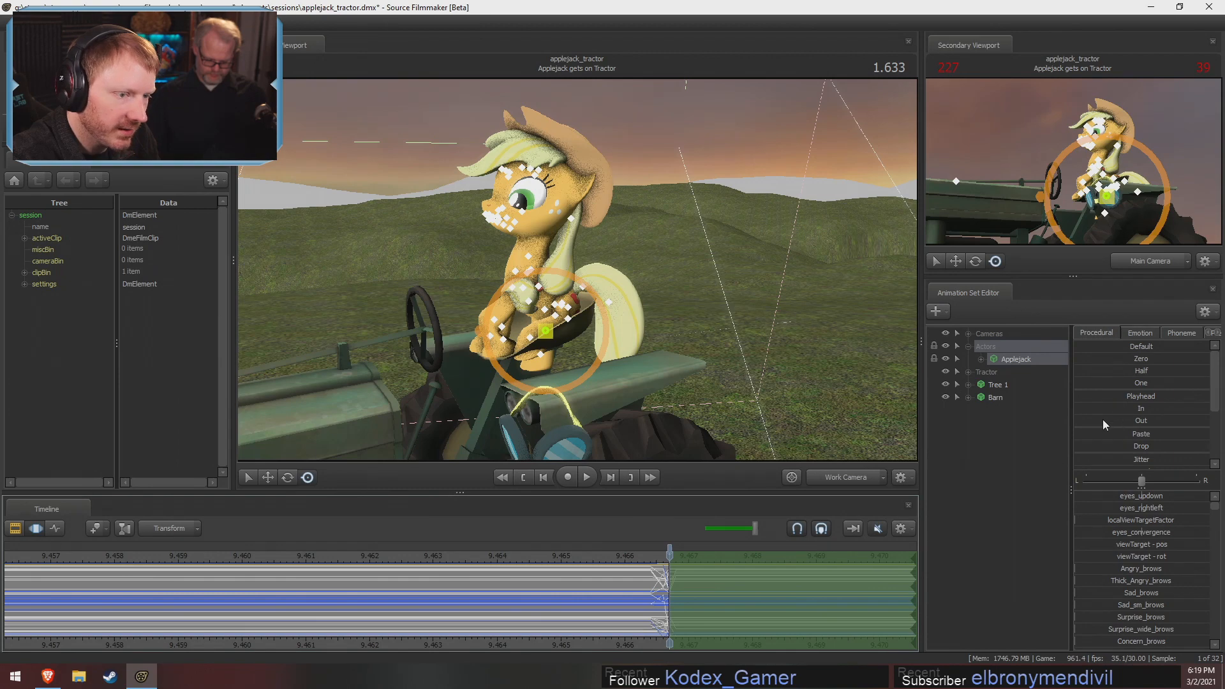
pyautogui.moveTo(1105, 422); pyautogui.dragTo(1201, 422)
pyautogui.press('F2')
pyautogui.press('F3')
pyautogui.scroll(-1, 1043, 477)
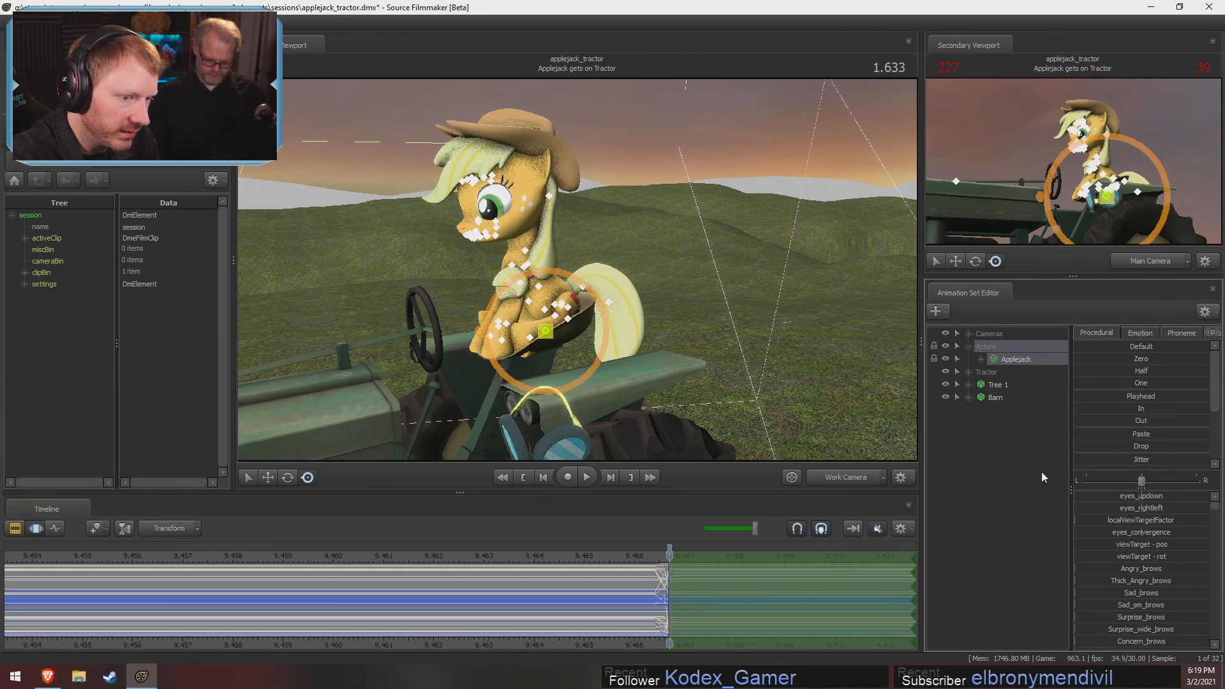
pyautogui.moveTo(1077, 423); pyautogui.dragTo(1206, 421)
pyautogui.press('F2')
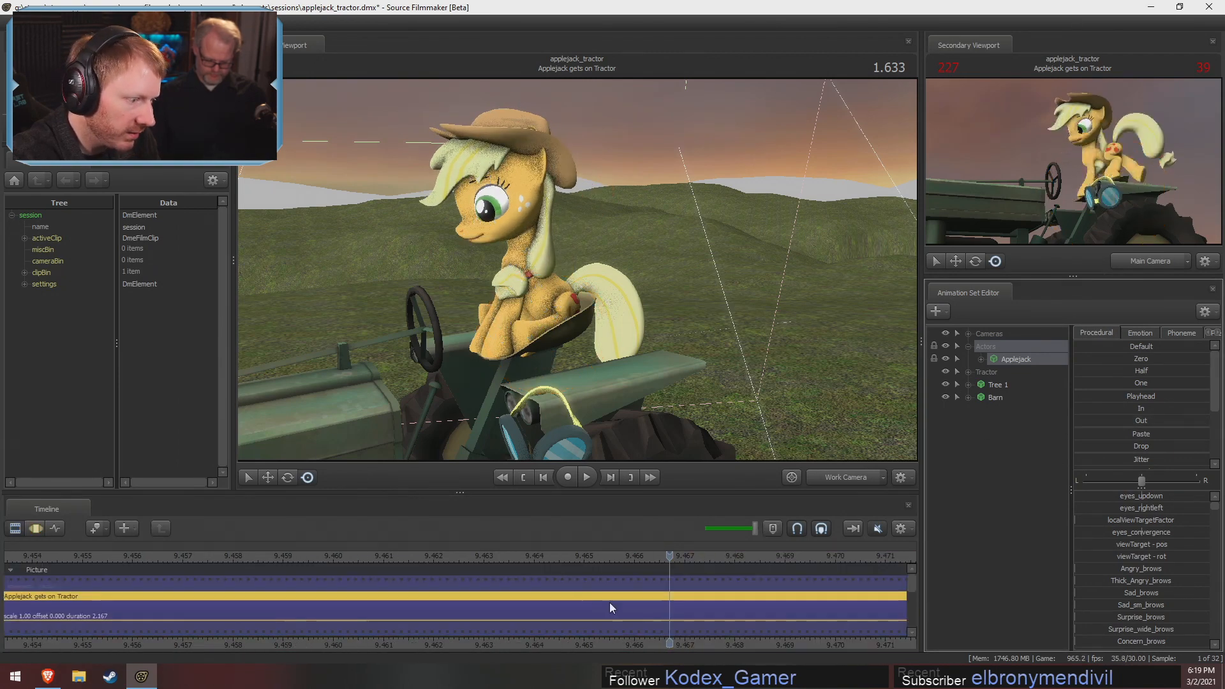
# Try to flatten Applejack's motion with a procedural preset over all the time before 1.633
pyautogui.press('F3')
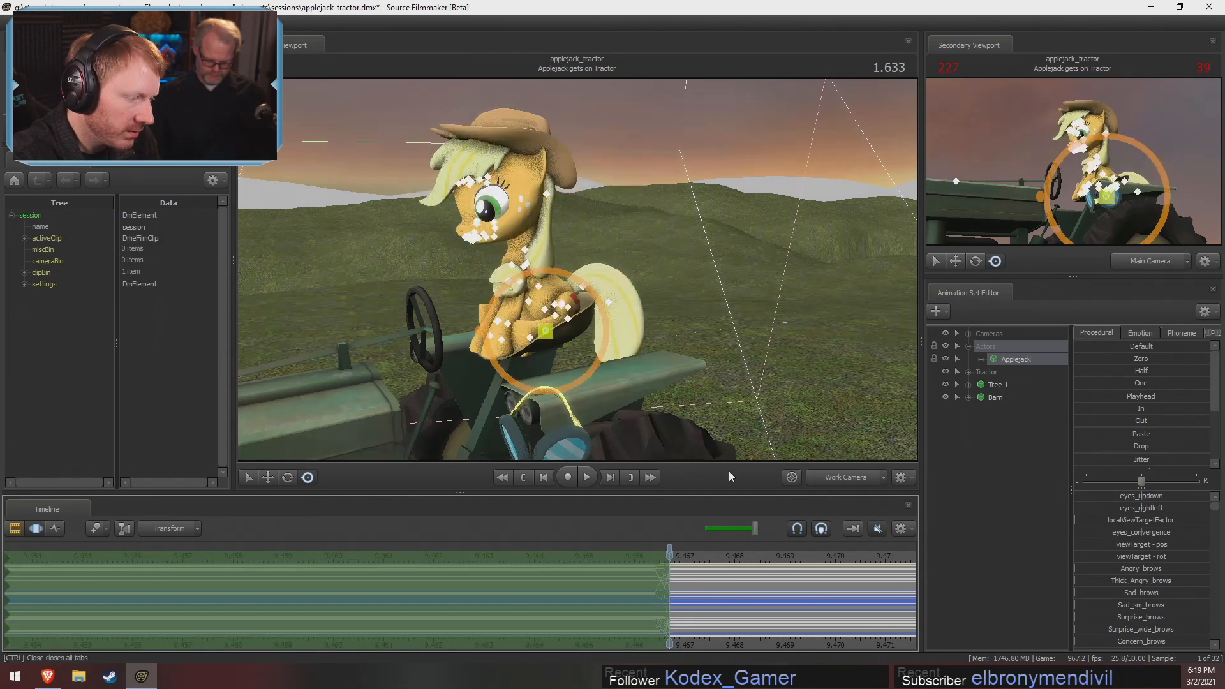
pyautogui.moveTo(1083, 409); pyautogui.dragTo(1203, 412)
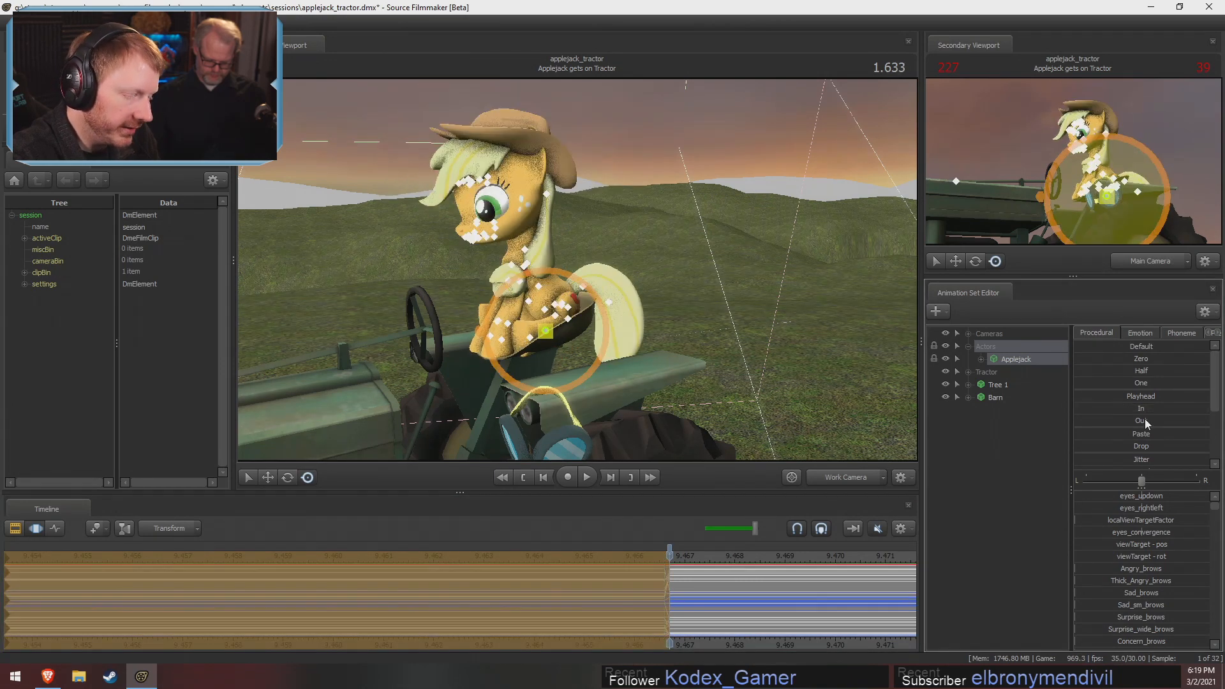
pyautogui.scroll(-5, 440, 598)
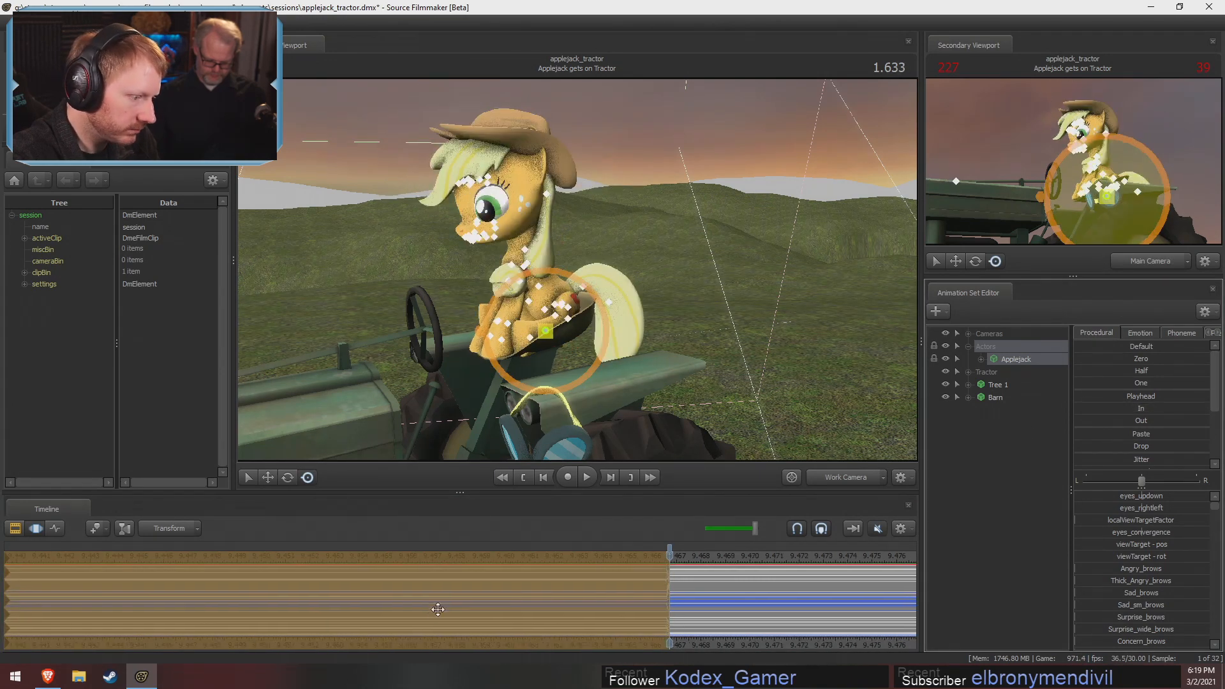
pyautogui.scroll(-6, 440, 598)
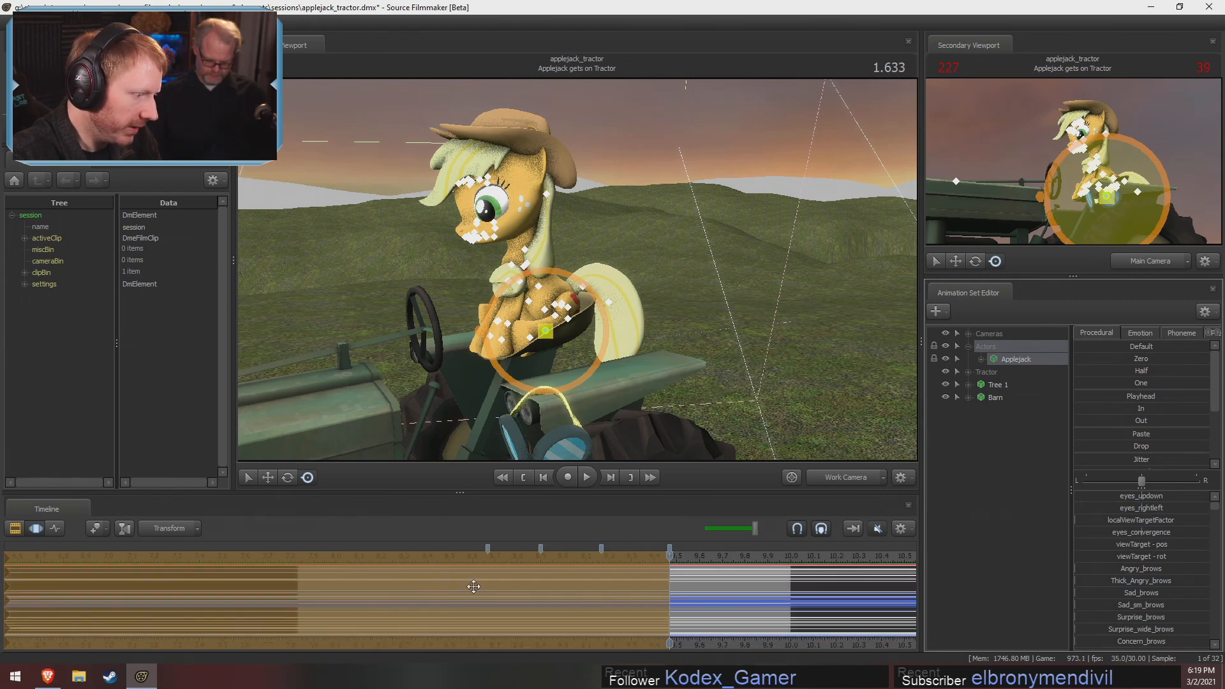
# Limit the time selection to the span between the last two bookmarks and apply the Playhead preset there at full strength from the pose at 1.500
pyautogui.scroll(1, 620, 597)
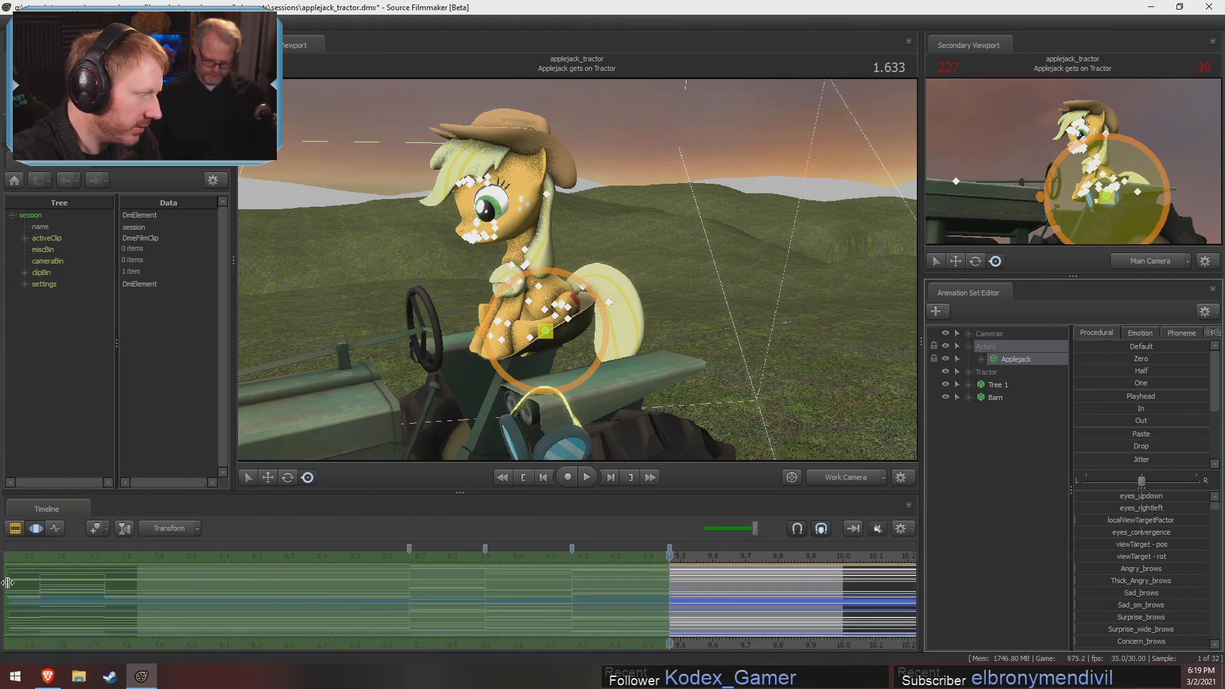
pyautogui.moveTo(6, 582); pyautogui.dragTo(572, 600)
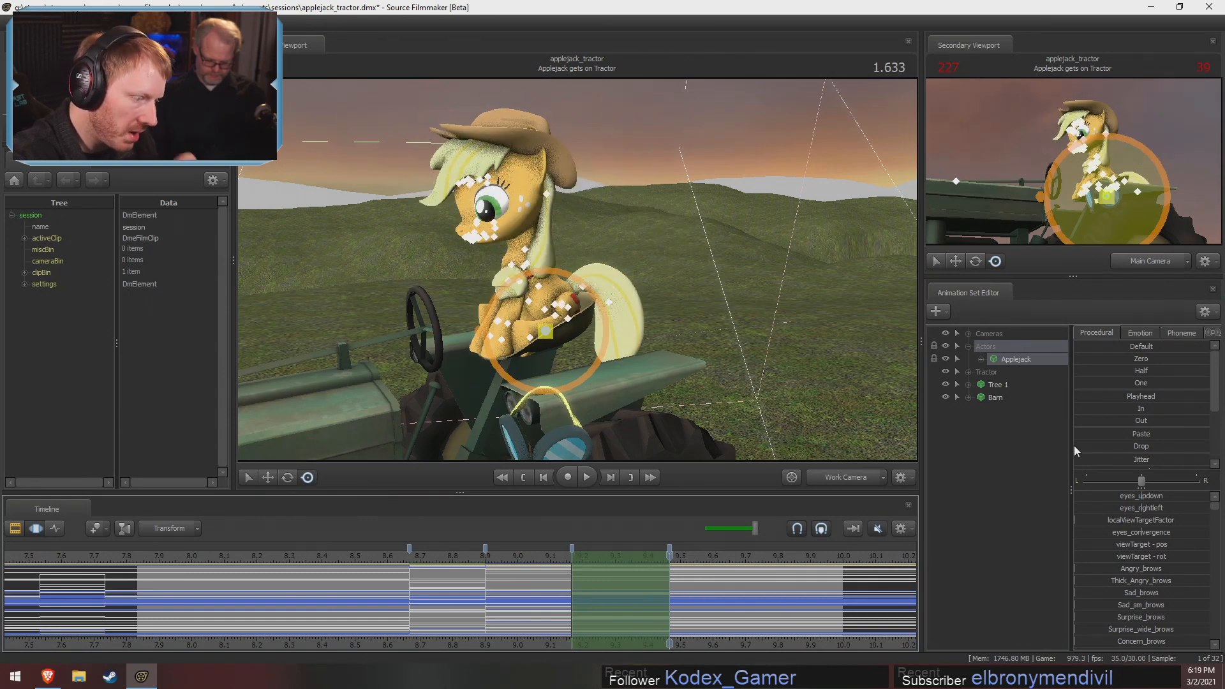
pyautogui.click(626, 556)
pyautogui.moveTo(1081, 398); pyautogui.dragTo(1208, 397)
pyautogui.moveTo(1084, 394); pyautogui.dragTo(1208, 395)
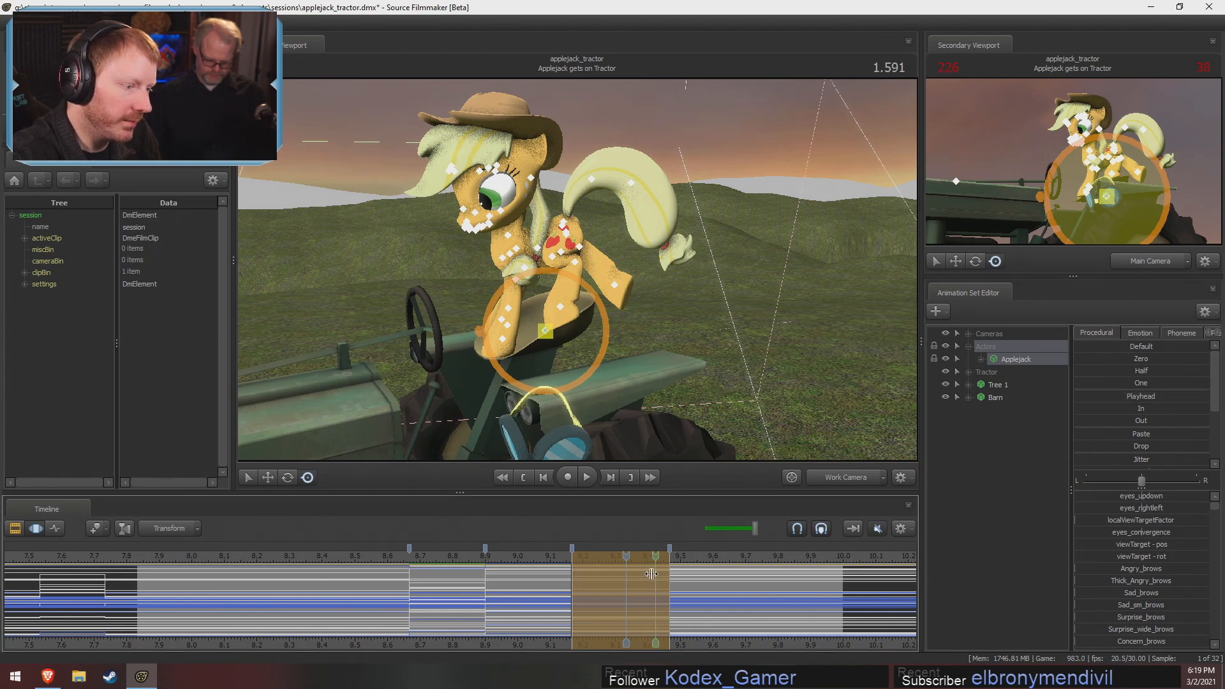
pyautogui.moveTo(680, 582); pyautogui.dragTo(627, 569)
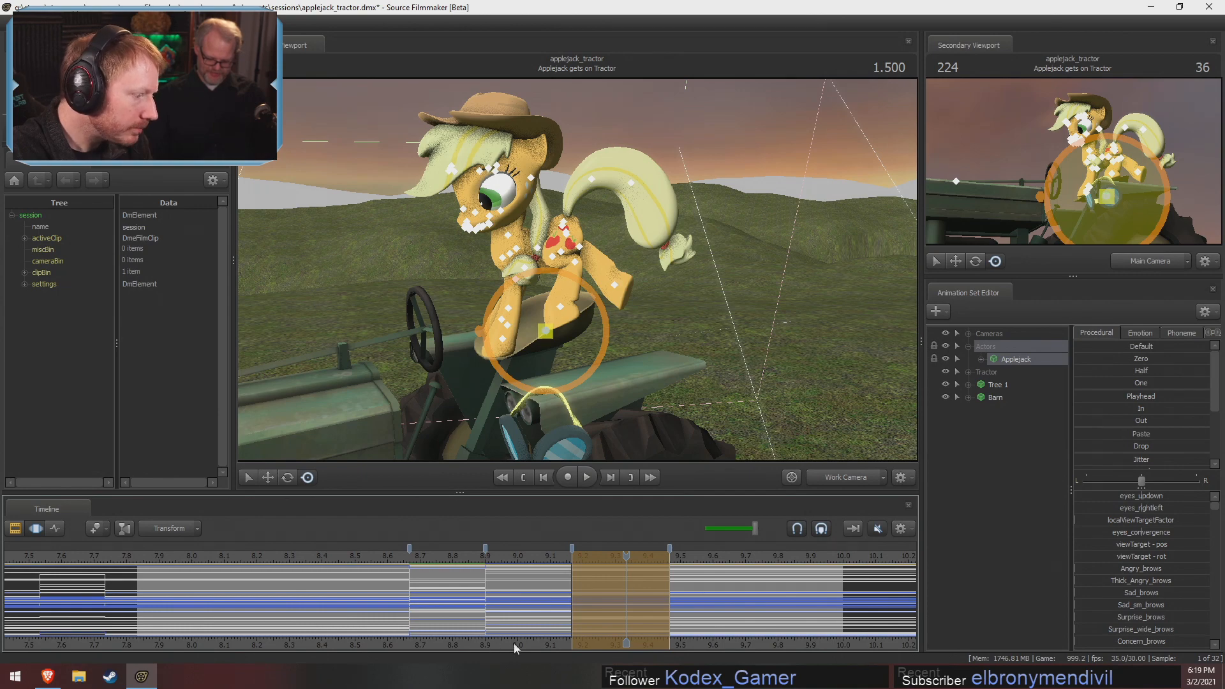
pyautogui.moveTo(524, 643); pyautogui.dragTo(572, 641, button='middle')
pyautogui.scroll(5, 572, 641)
pyautogui.press('F2')
pyautogui.press('F3')
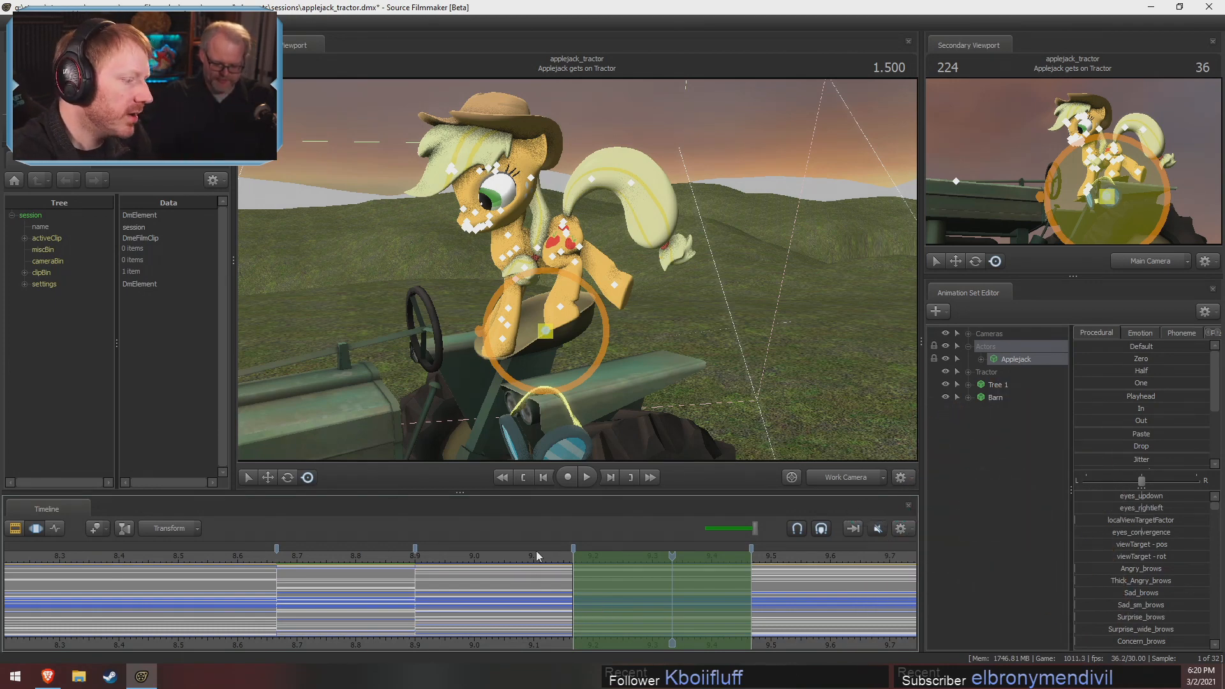
# Compare Applejack's poses between 0.900 and 1.166 while viewing her hooves on the tractor seat from several angles
pyautogui.moveTo(540, 555); pyautogui.dragTo(315, 601)
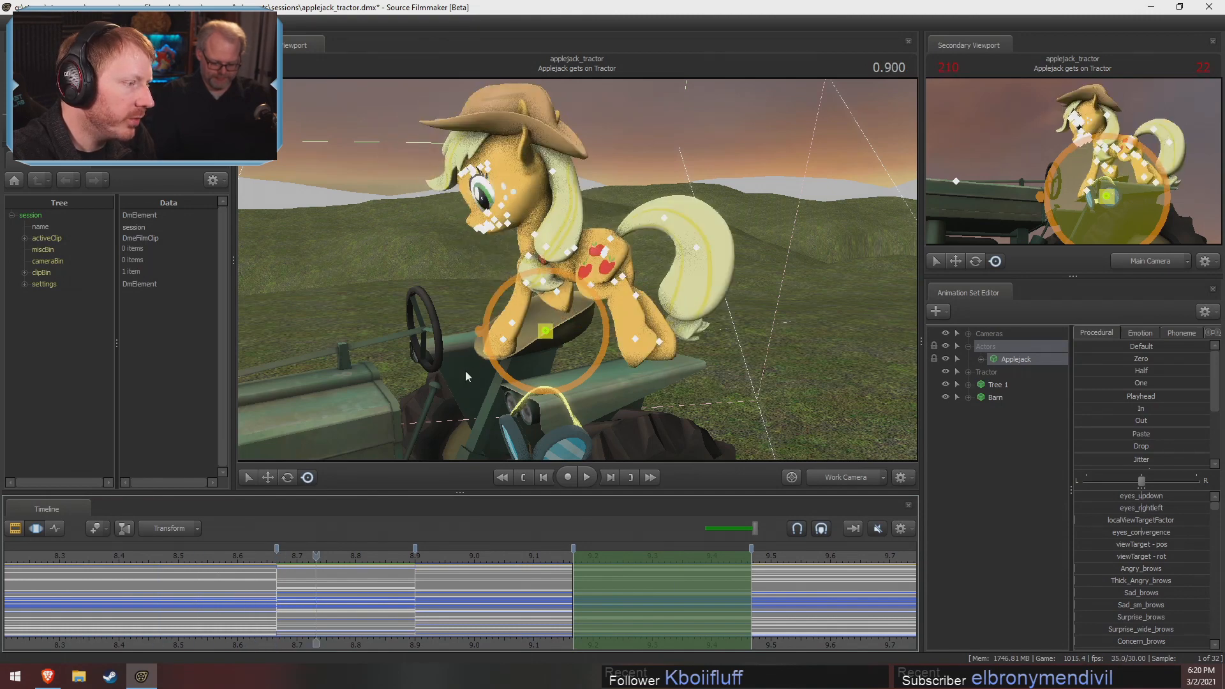
pyautogui.keyDown('alt'); pyautogui.moveTo(712, 350); pyautogui.dragTo(381, 307); pyautogui.keyUp('alt')
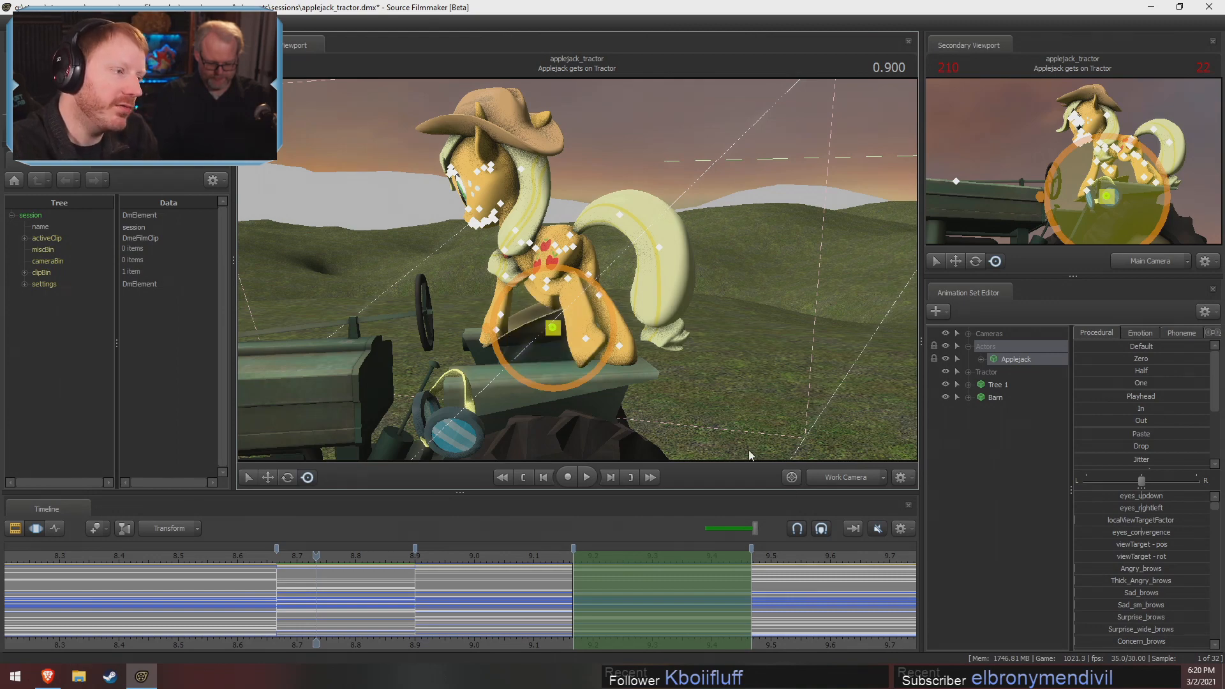
pyautogui.keyDown('alt'); pyautogui.moveTo(625, 316); pyautogui.dragTo(599, 326); pyautogui.keyUp('alt')
pyautogui.click(472, 564)
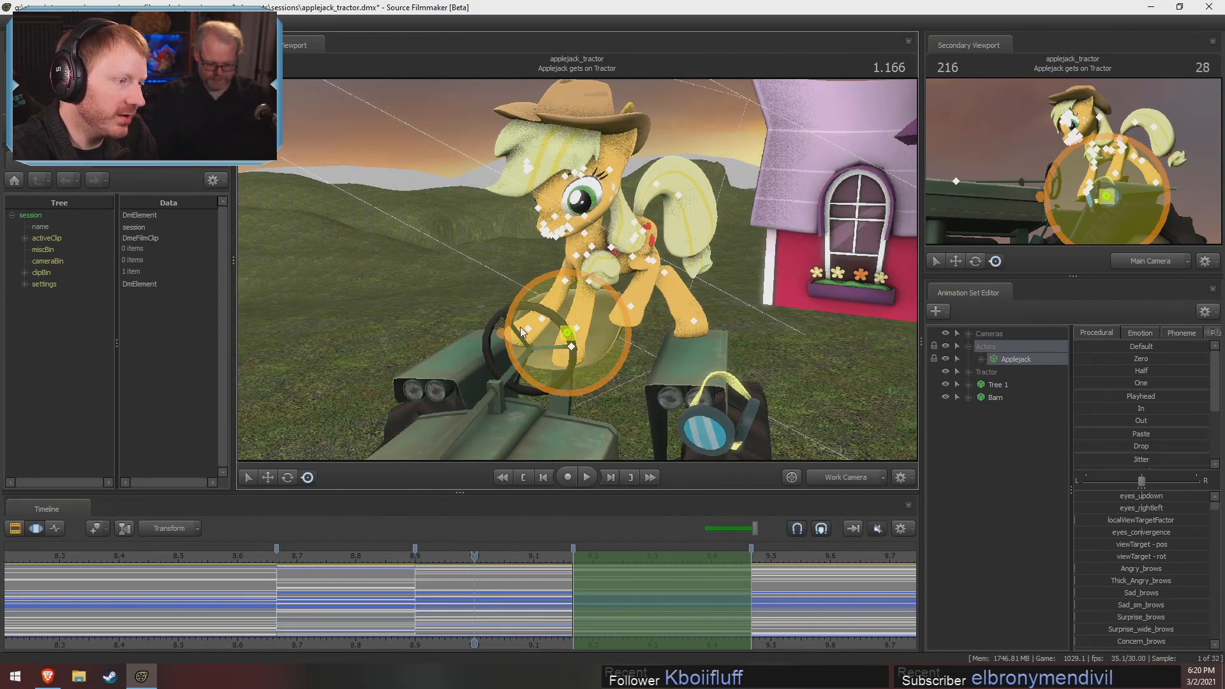
pyautogui.keyDown('alt'); pyautogui.moveTo(605, 329); pyautogui.dragTo(577, 273); pyautogui.keyUp('alt')
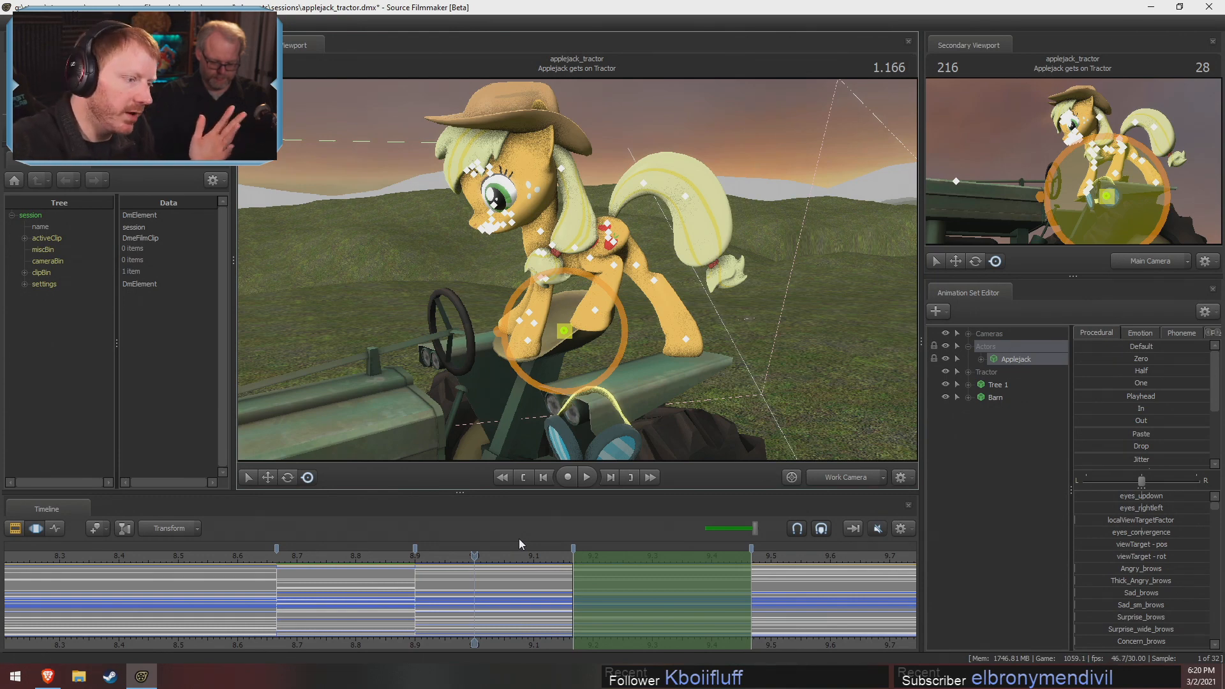
pyautogui.click(314, 562)
pyautogui.moveTo(314, 562); pyautogui.dragTo(376, 556)
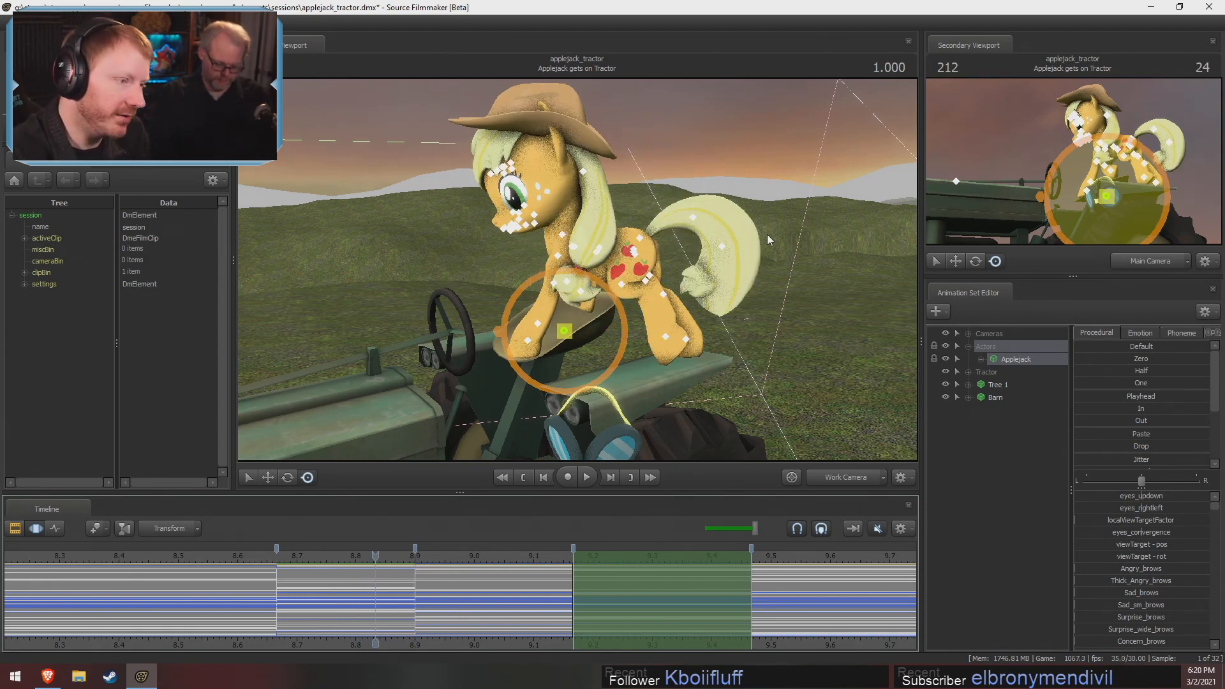
# Inspect Applejack's pose at 1.500 from the front and side against the seated pose, with the Move manipulator active
pyautogui.moveTo(368, 557); pyautogui.dragTo(682, 587)
pyautogui.keyDown('alt'); pyautogui.moveTo(706, 290); pyautogui.dragTo(585, 296); pyautogui.keyUp('alt')
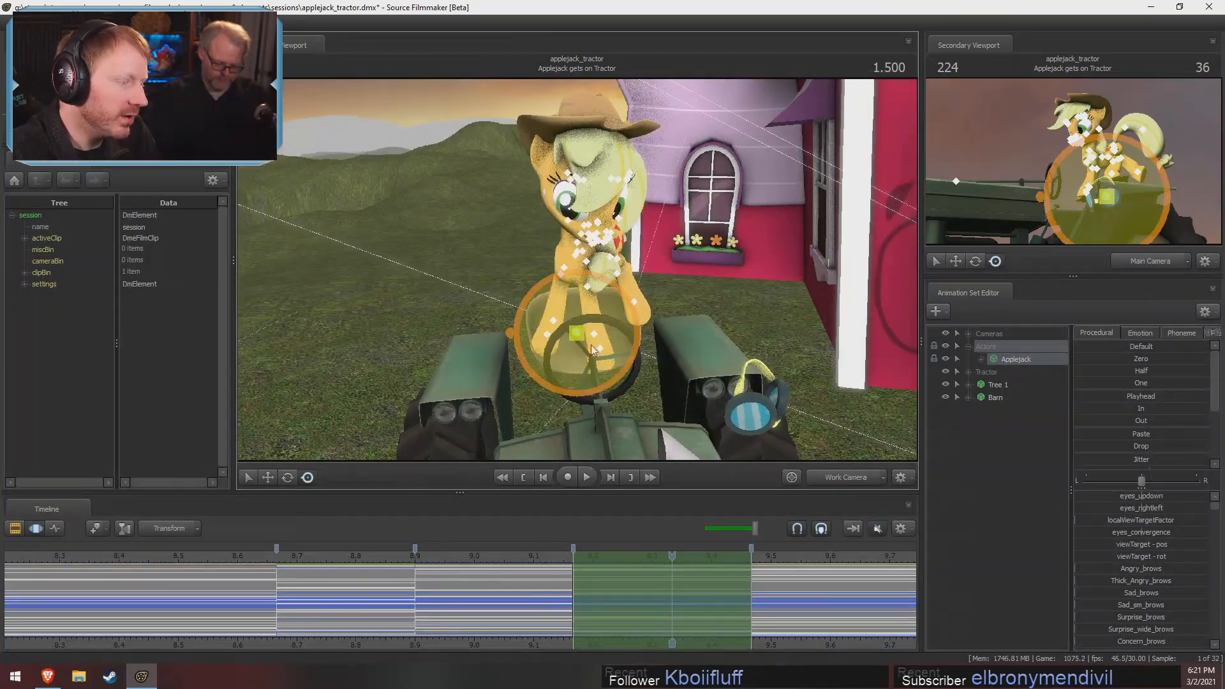
pyautogui.keyDown('alt'); pyautogui.moveTo(615, 335); pyautogui.dragTo(577, 300); pyautogui.keyUp('alt')
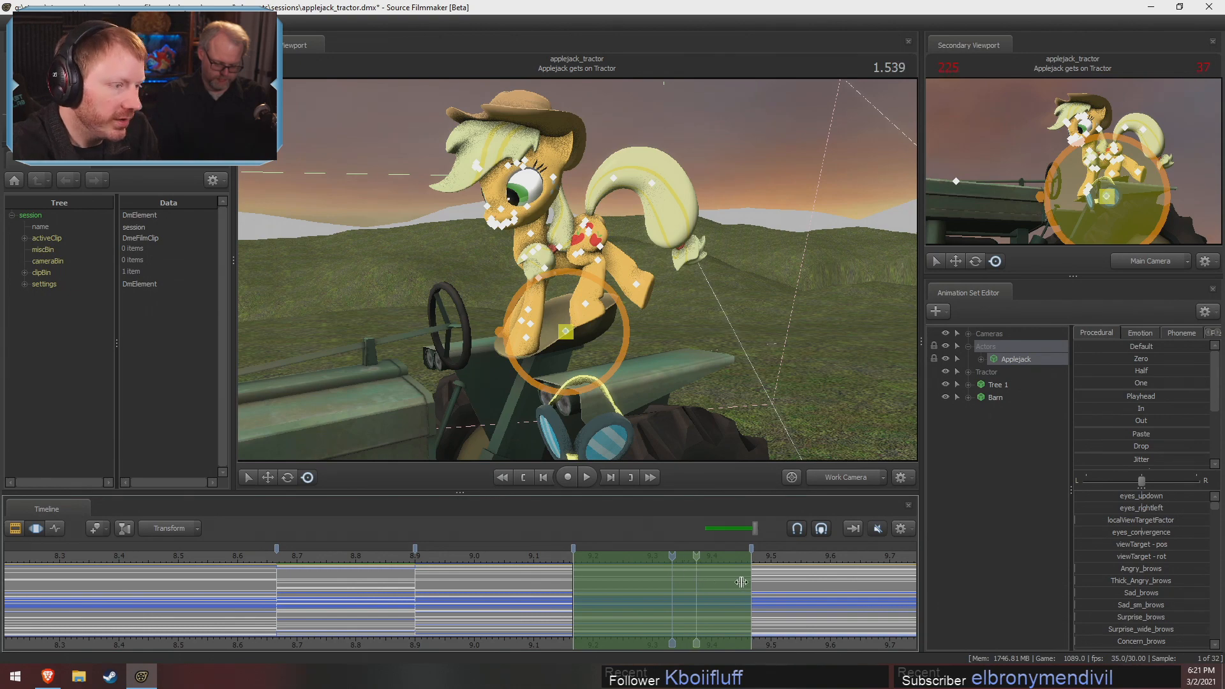
pyautogui.click(874, 575)
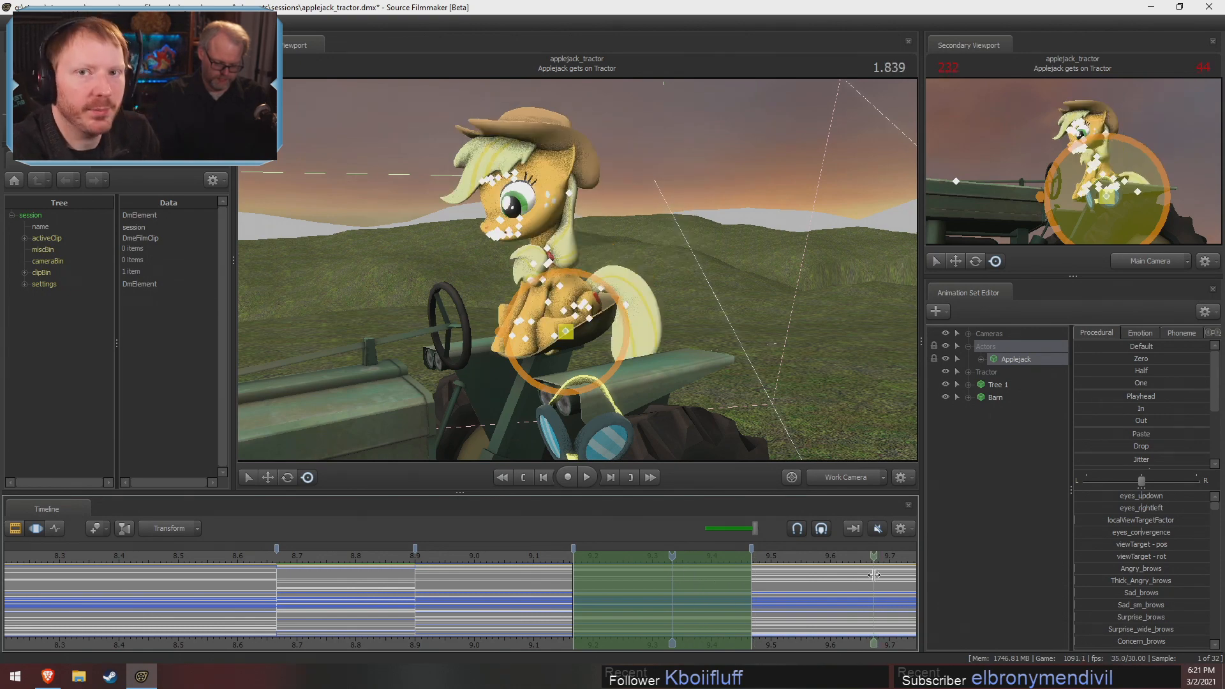
pyautogui.keyDown('alt'); pyautogui.moveTo(670, 287); pyautogui.dragTo(599, 371); pyautogui.keyUp('alt')
pyautogui.press('w')
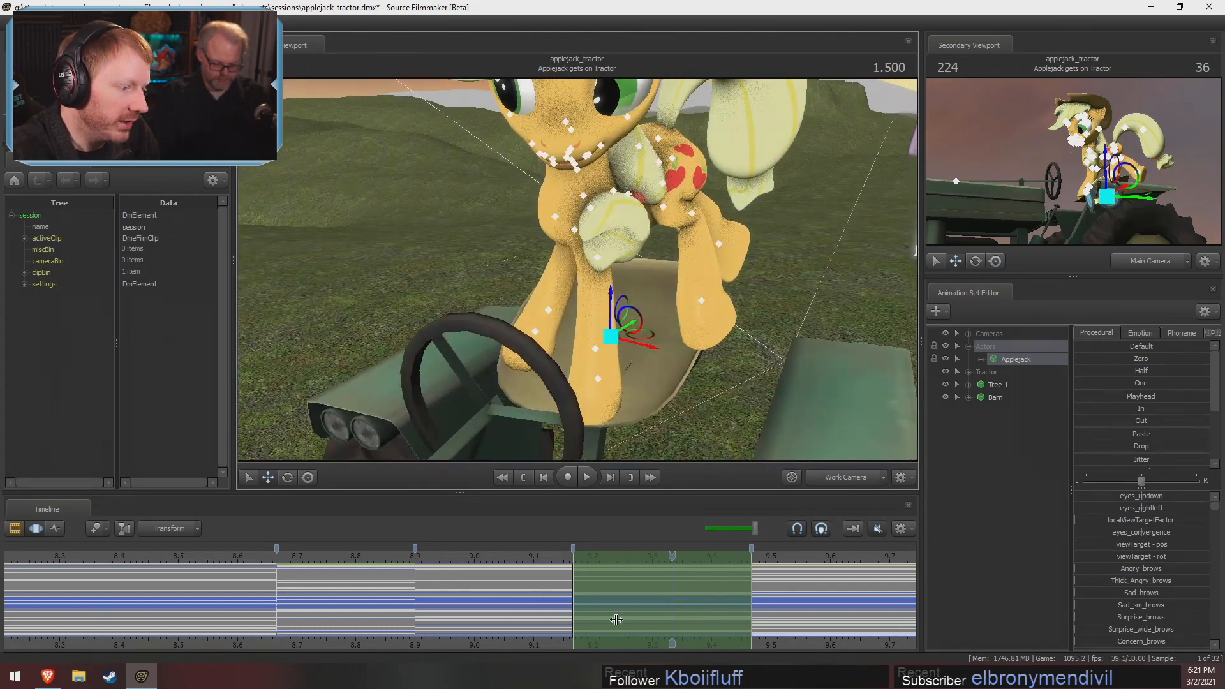
pyautogui.press('shift')
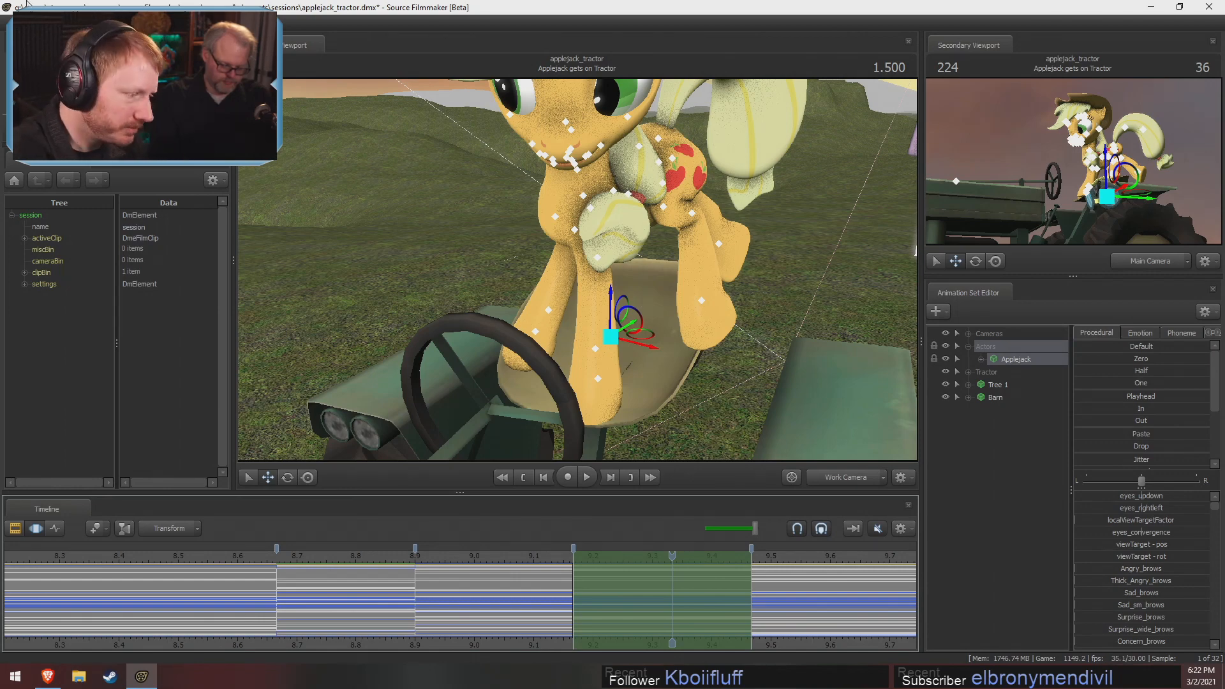
pyautogui.press('shift')
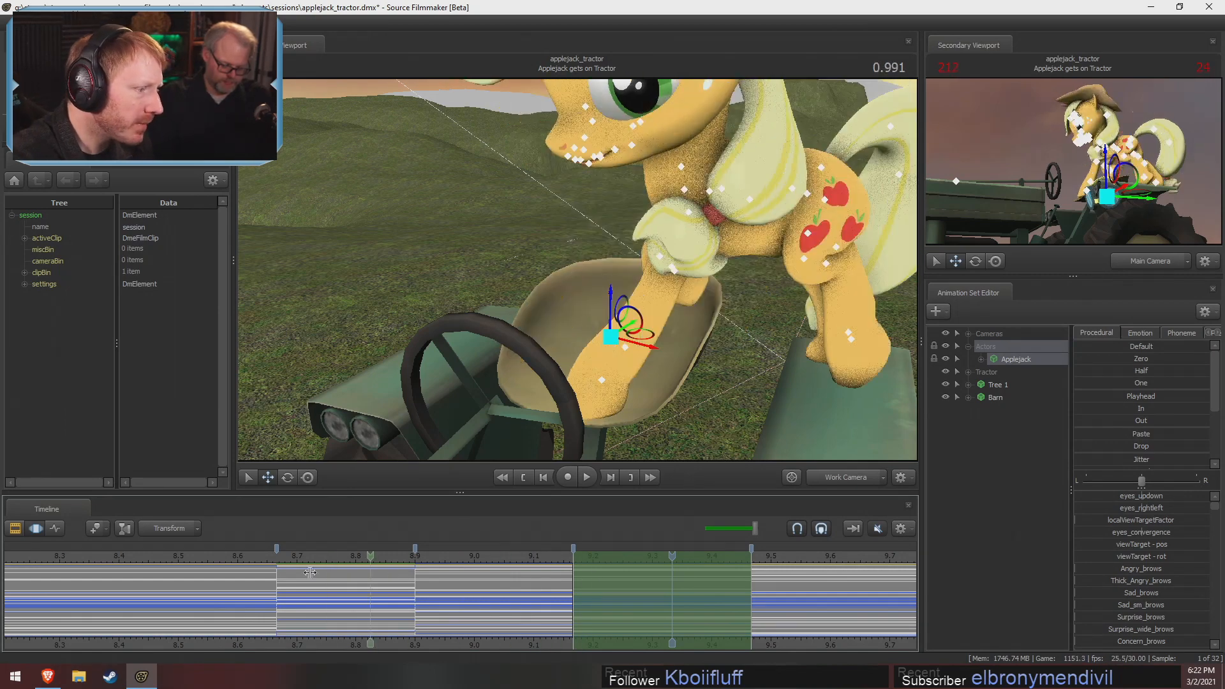
# Try extending the start of the Applejack gets on Tractor shot back to 7.5 on the timeline
pyautogui.scroll(-4, 457, 604)
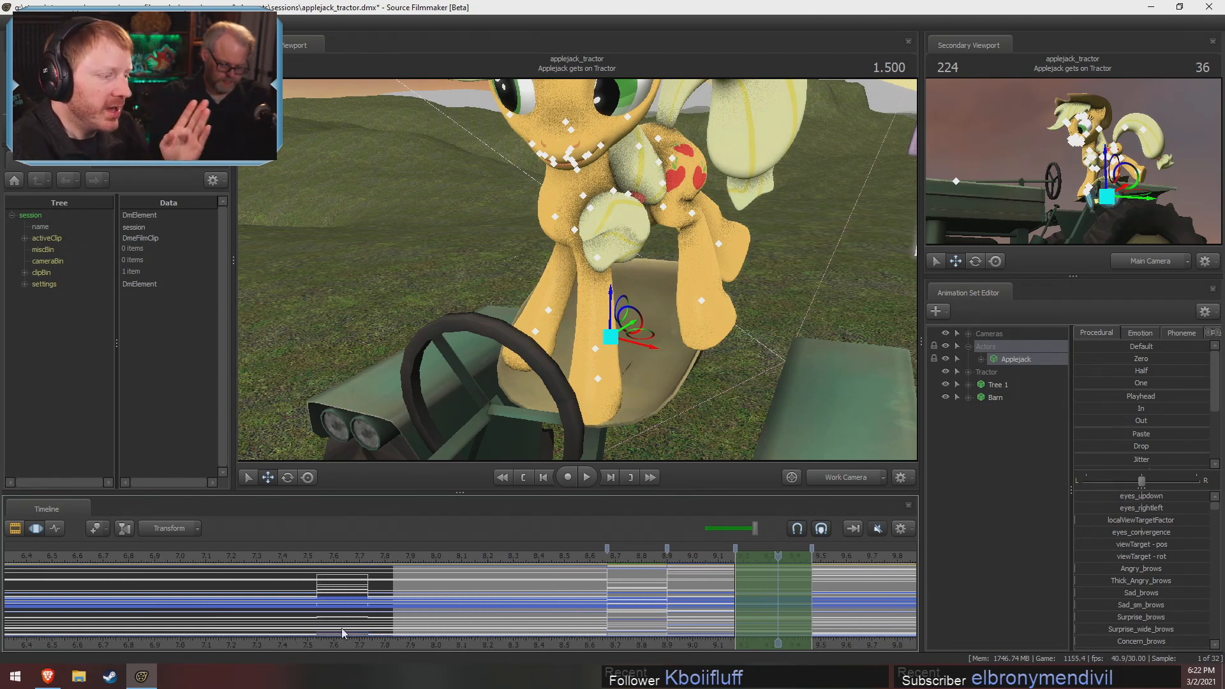
pyautogui.press('F2')
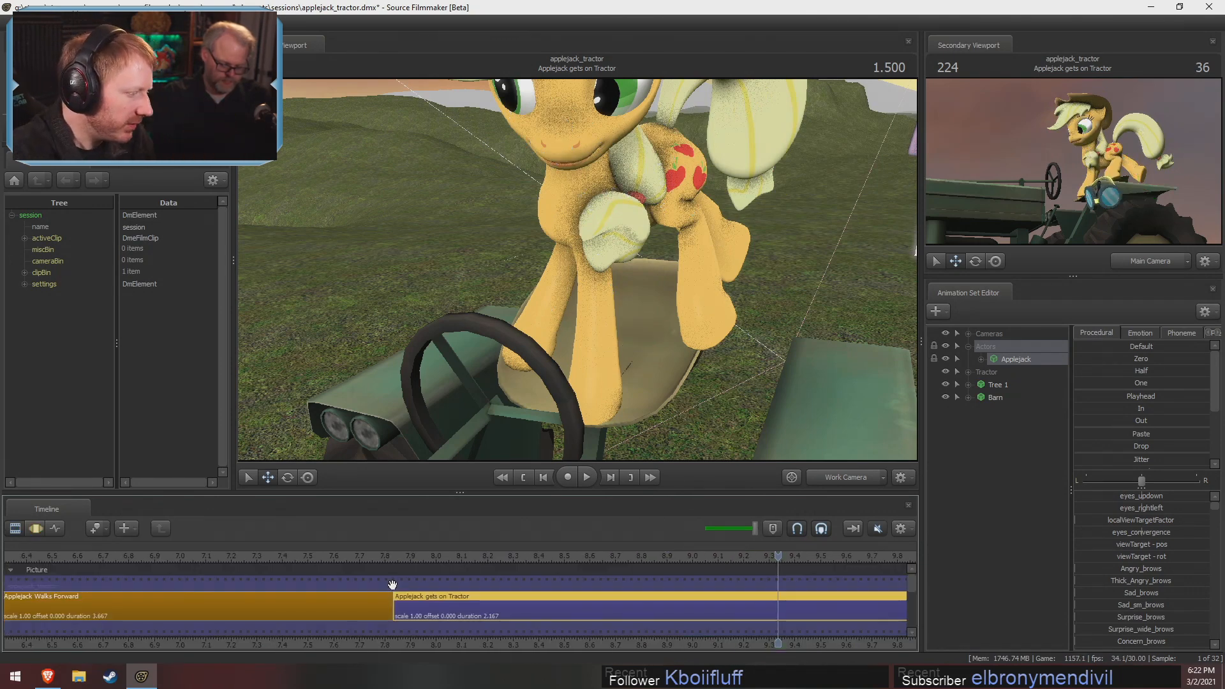
pyautogui.press('F3')
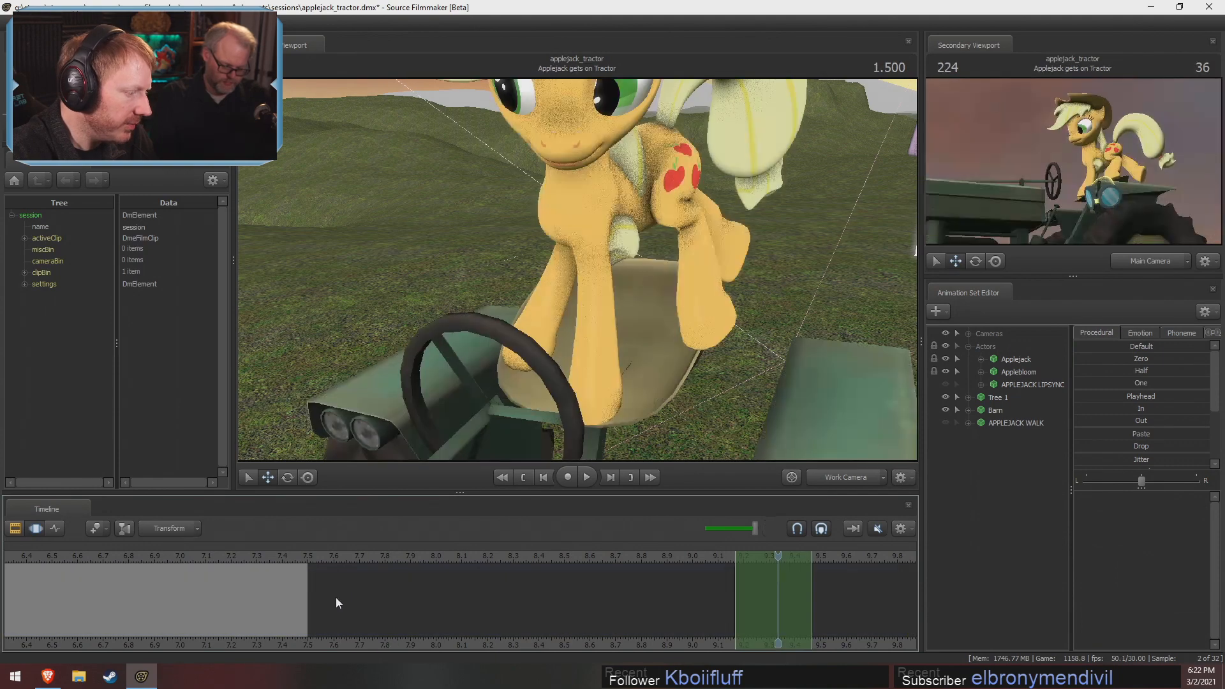
pyautogui.press('F2')
pyautogui.click(336, 559)
pyautogui.press('F3')
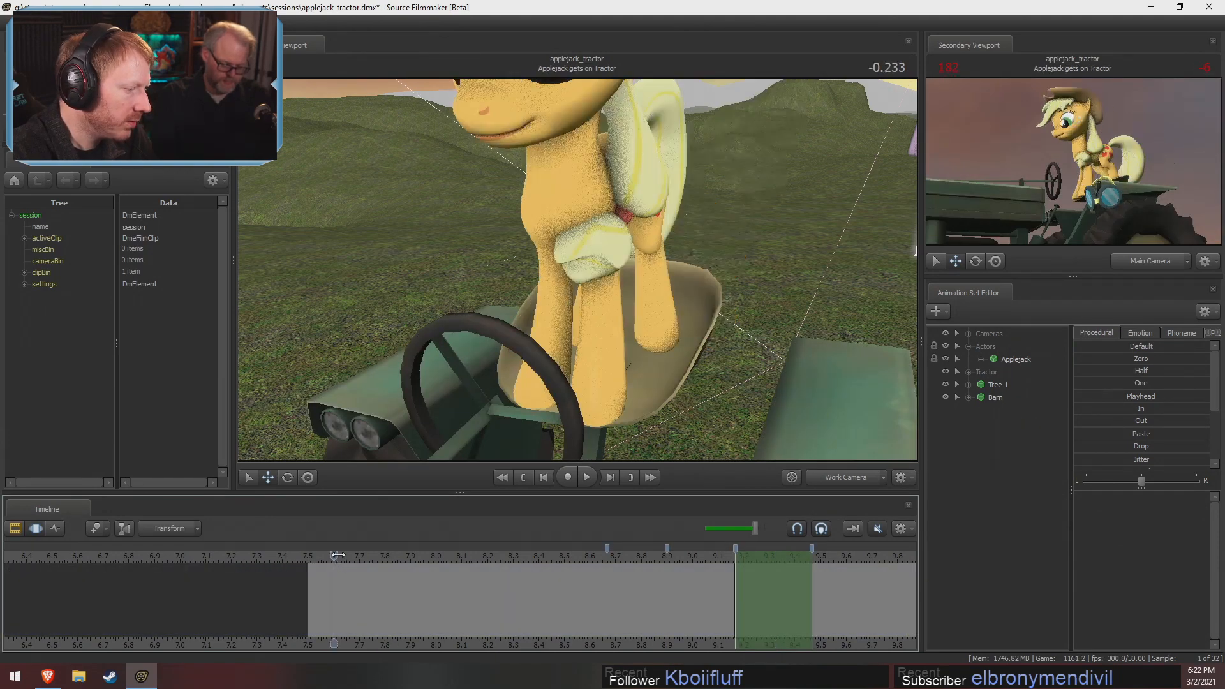
# Examine Applejack's stance on the seat in the extra frames before the shot's original start, around -0.233 to -0.200
pyautogui.moveTo(338, 555)
pyautogui.mouseDown()
pyautogui.moveTo(396, 564)
pyautogui.moveTo(342, 559)
pyautogui.mouseUp()
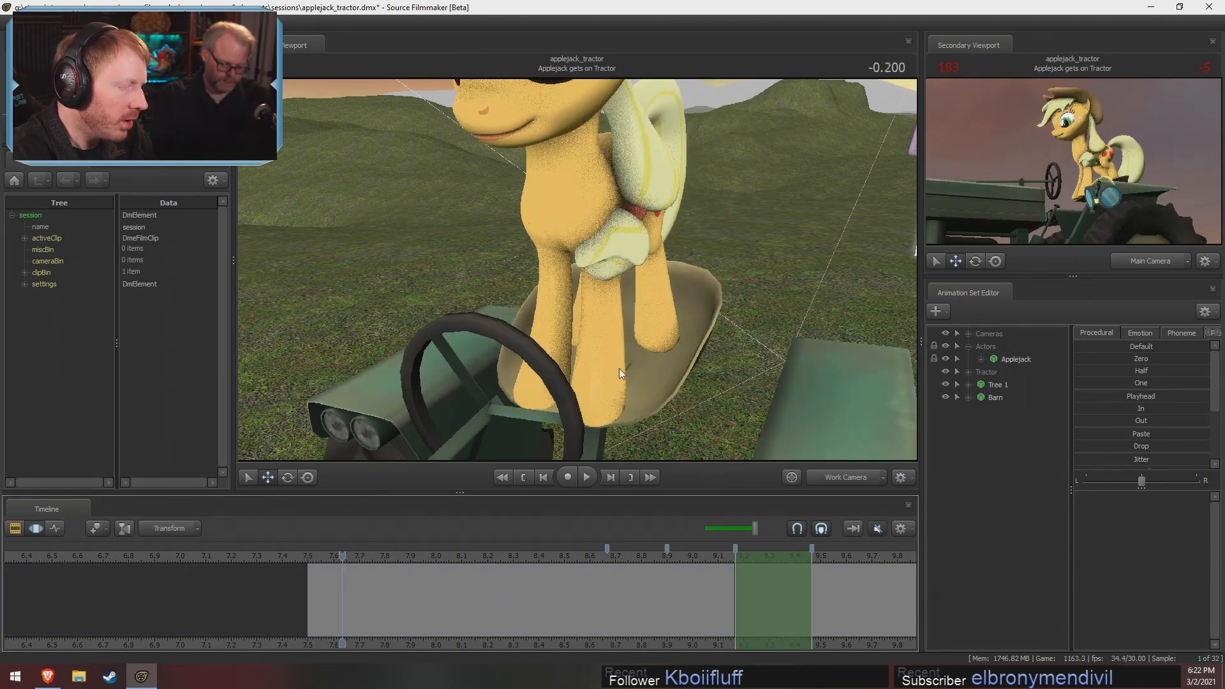
pyautogui.moveTo(619, 368); pyautogui.dragTo(543, 348)
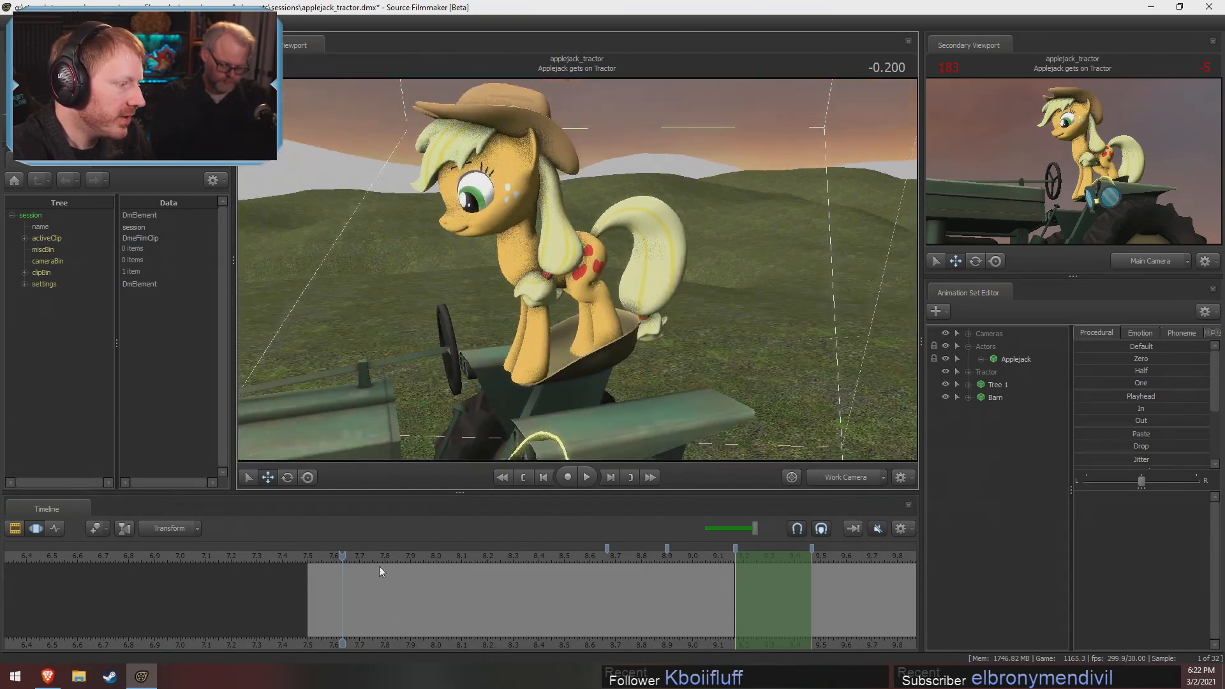
pyautogui.moveTo(416, 560); pyautogui.dragTo(330, 563)
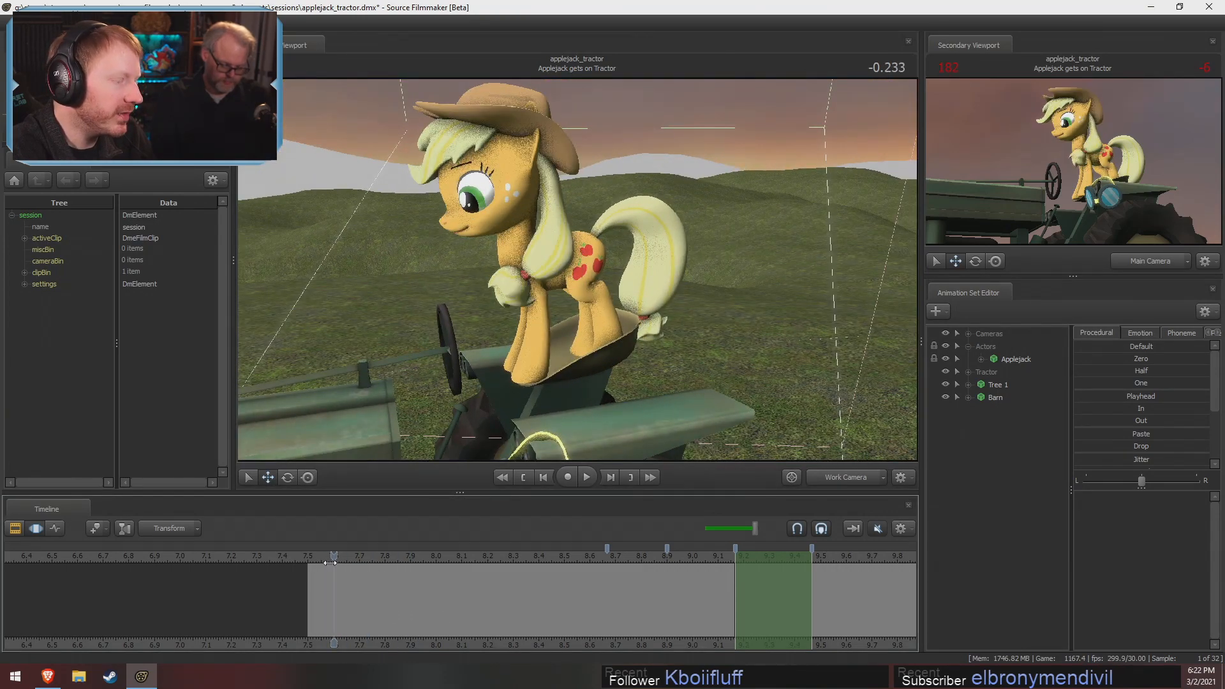
pyautogui.moveTo(648, 326); pyautogui.dragTo(560, 298)
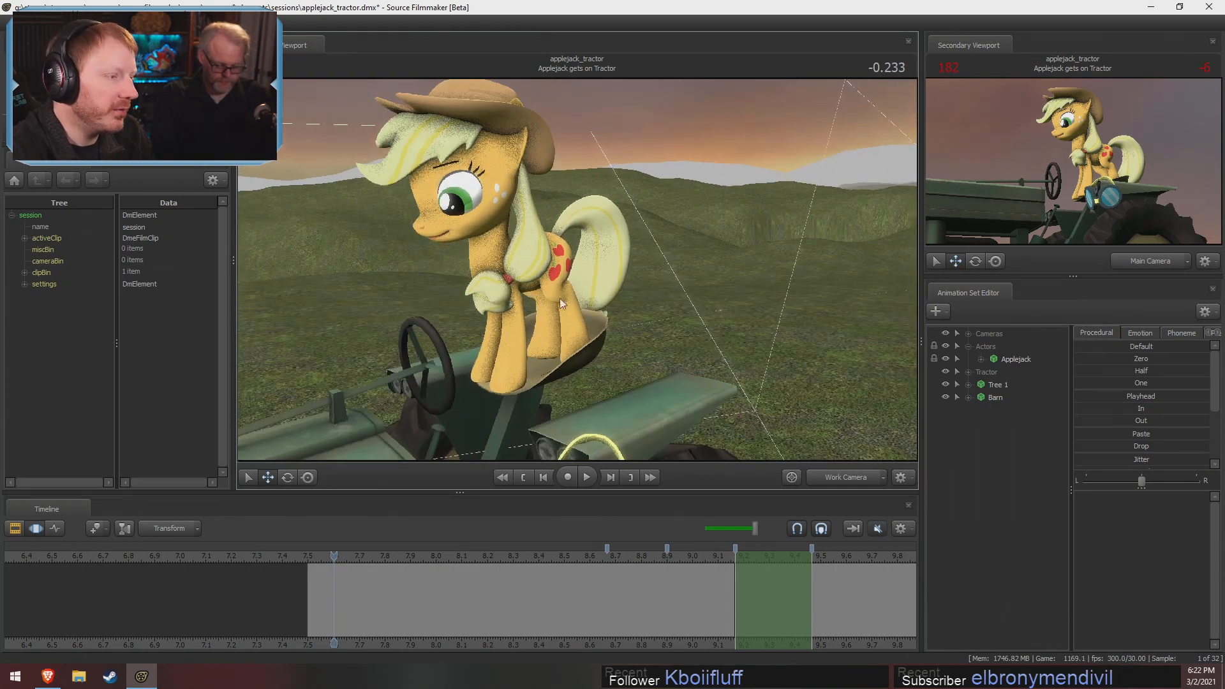
pyautogui.moveTo(578, 364); pyautogui.dragTo(633, 305)
pyautogui.moveTo(347, 560); pyautogui.dragTo(423, 565)
# Undo the extension of the Applejack gets on Tractor shot's start
pyautogui.hotkey('ctrl', 'z')
pyautogui.hotkey('ctrl', 'z')
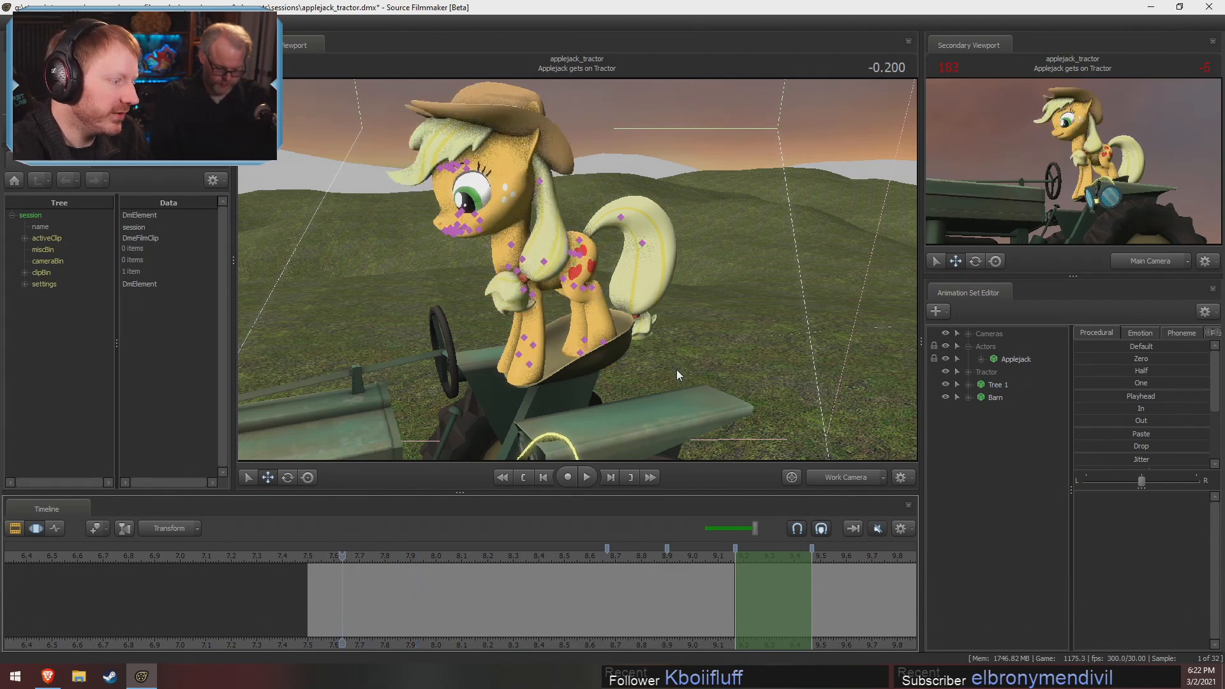
pyautogui.hotkey('ctrl', 'z')
pyautogui.press('F2')
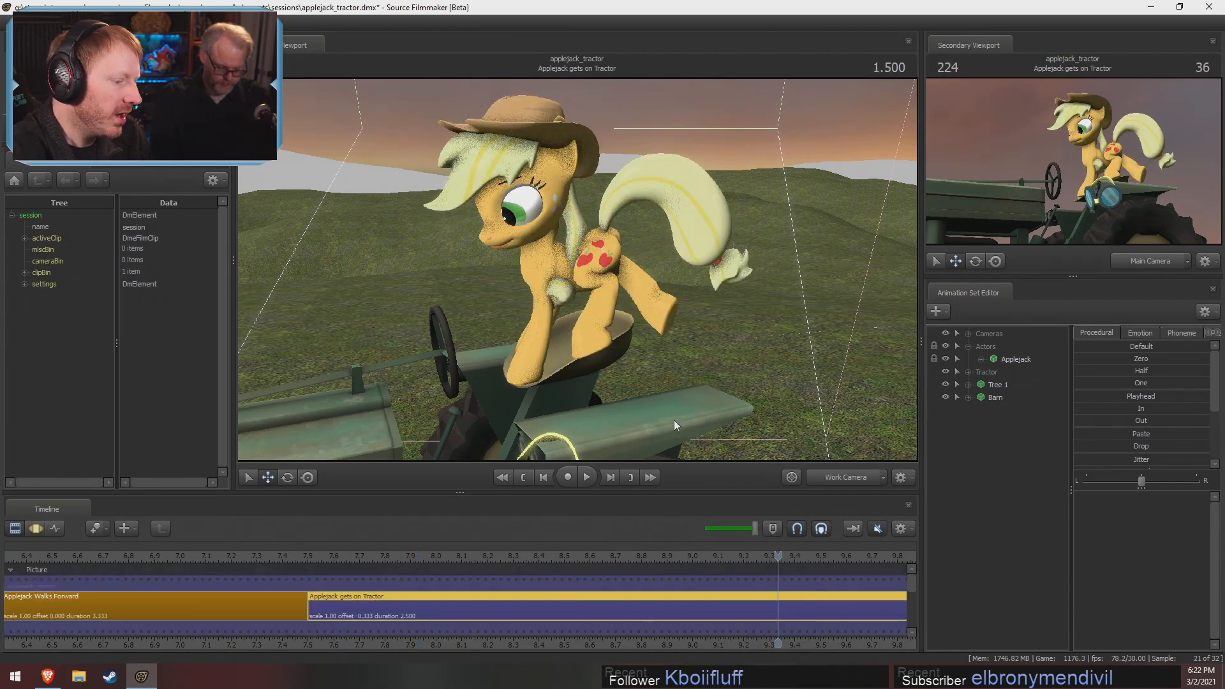
pyautogui.press('F3')
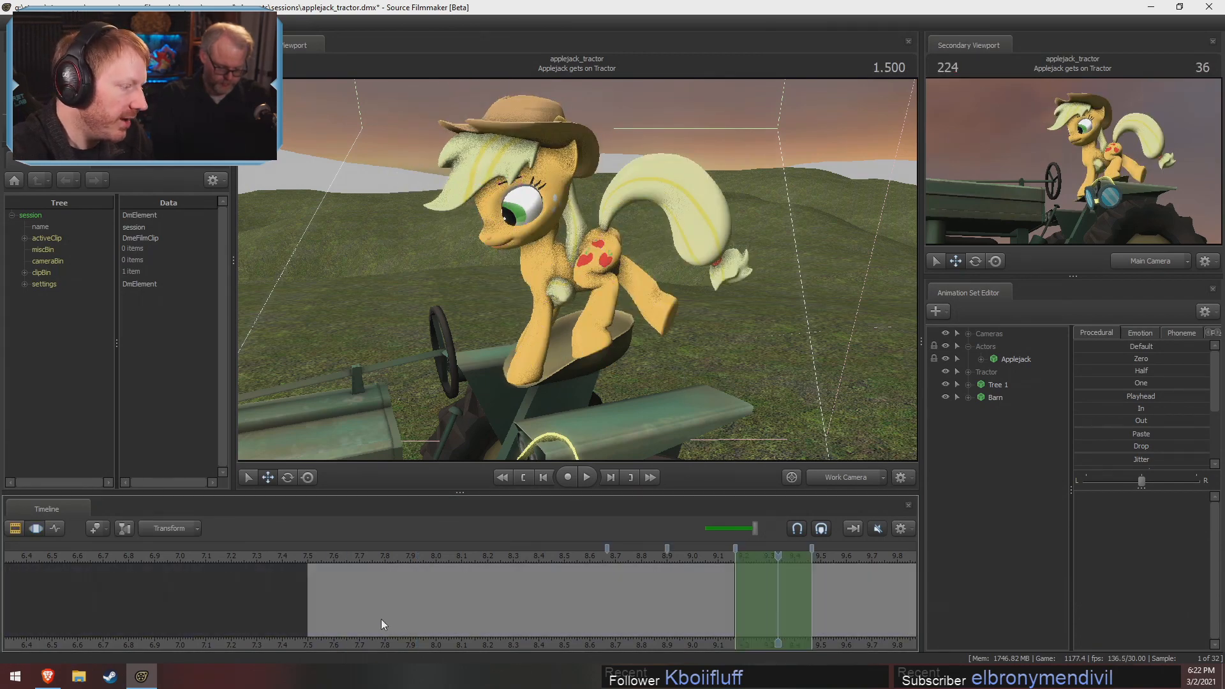
pyautogui.press('F2')
pyautogui.press('F3')
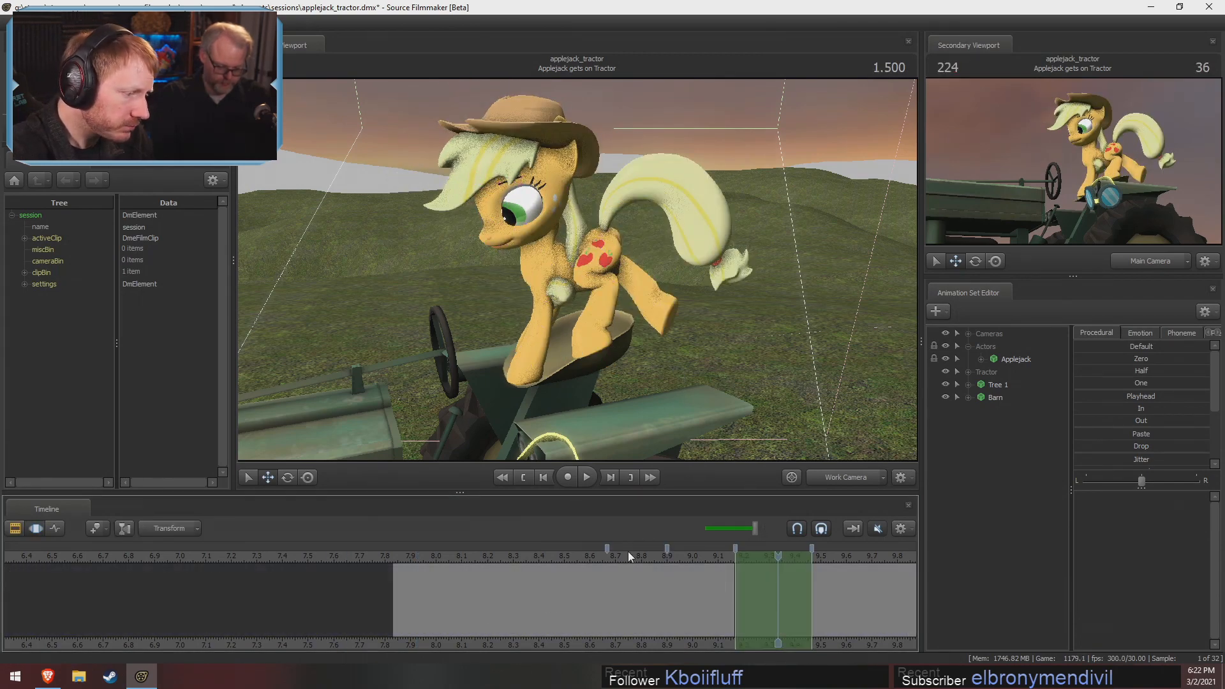
# Compare Applejack's poses at 0.800, 1.366 and 1.166 while viewing the tractor seat from the side
pyautogui.click(597, 560)
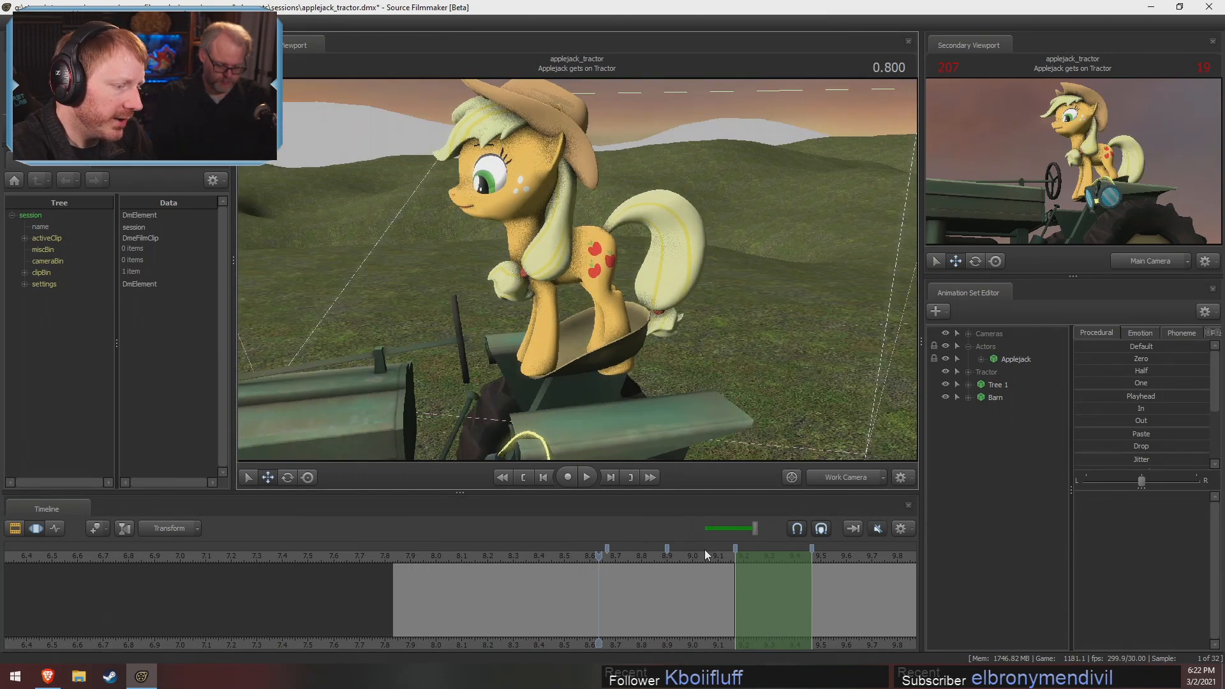
pyautogui.moveTo(707, 556); pyautogui.dragTo(748, 558)
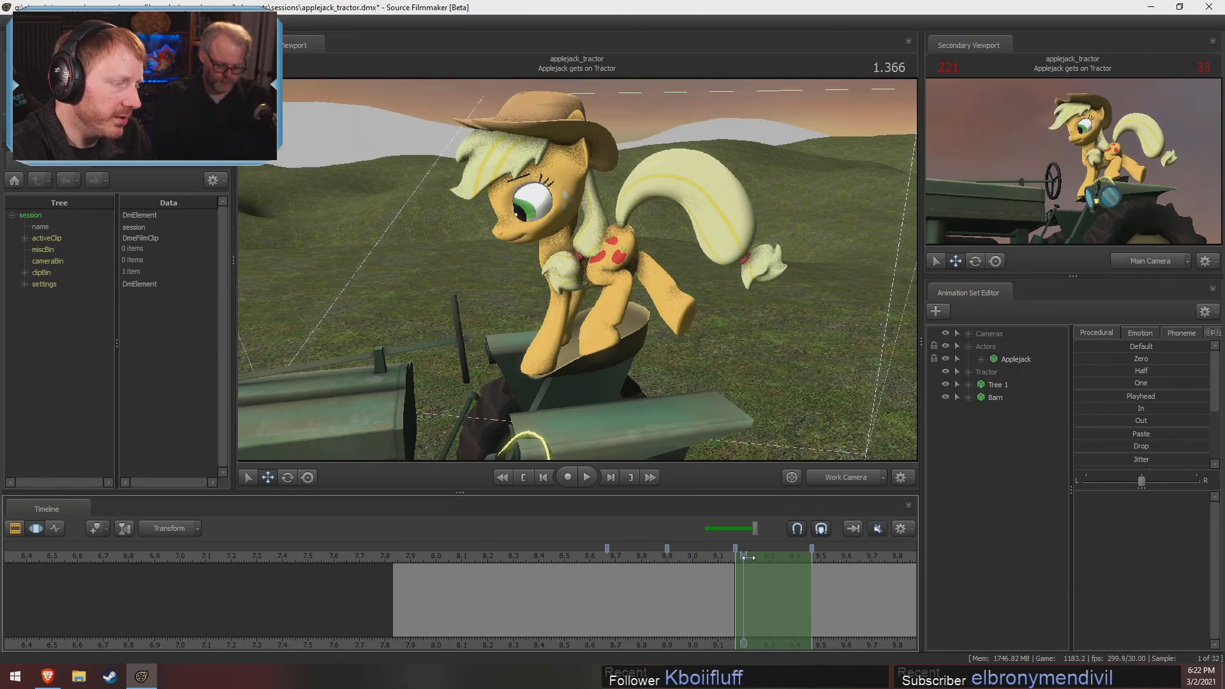
pyautogui.keyDown('alt'); pyautogui.moveTo(768, 363); pyautogui.dragTo(657, 357); pyautogui.keyUp('alt')
pyautogui.click(696, 562)
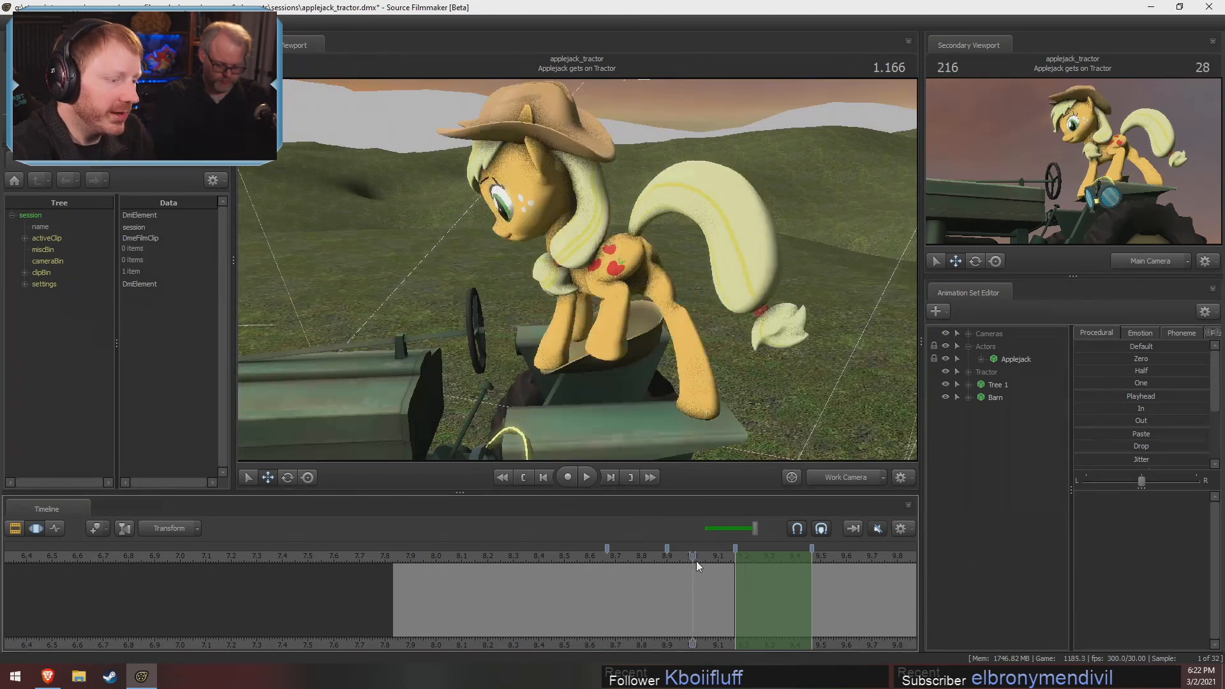
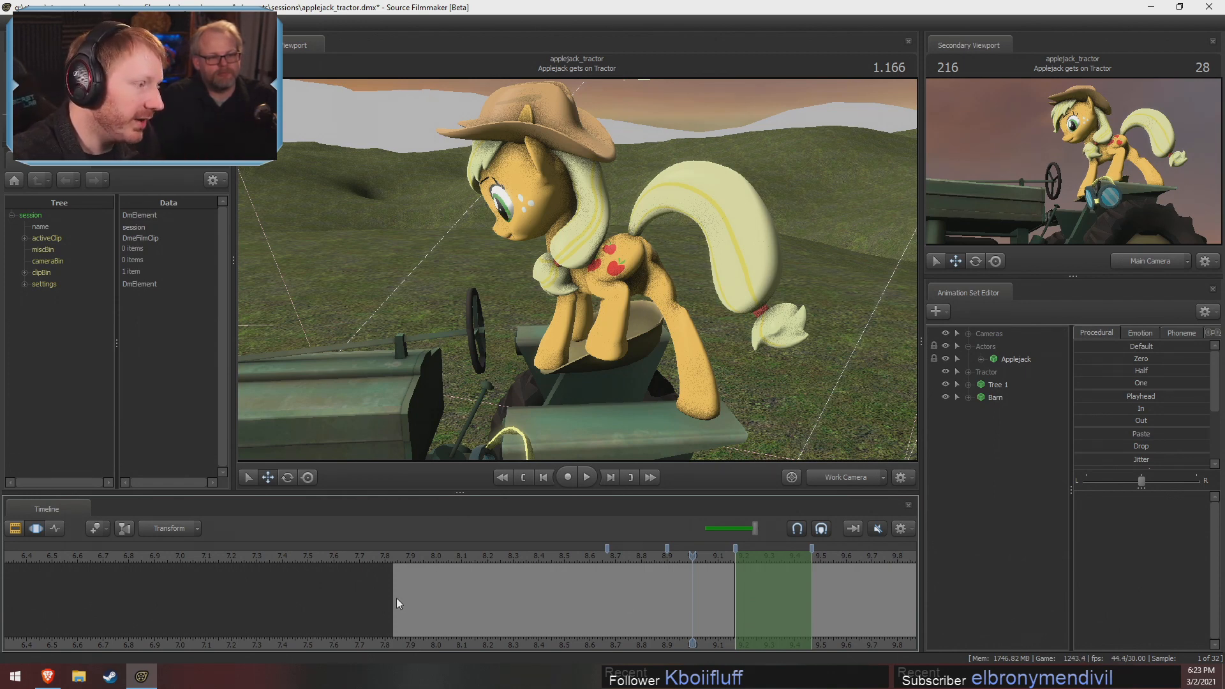
# Compare Applejack's poses on the tractor seat at 1.066 and 0.833, viewing her from the side
pyautogui.moveTo(397, 599); pyautogui.dragTo(645, 605)
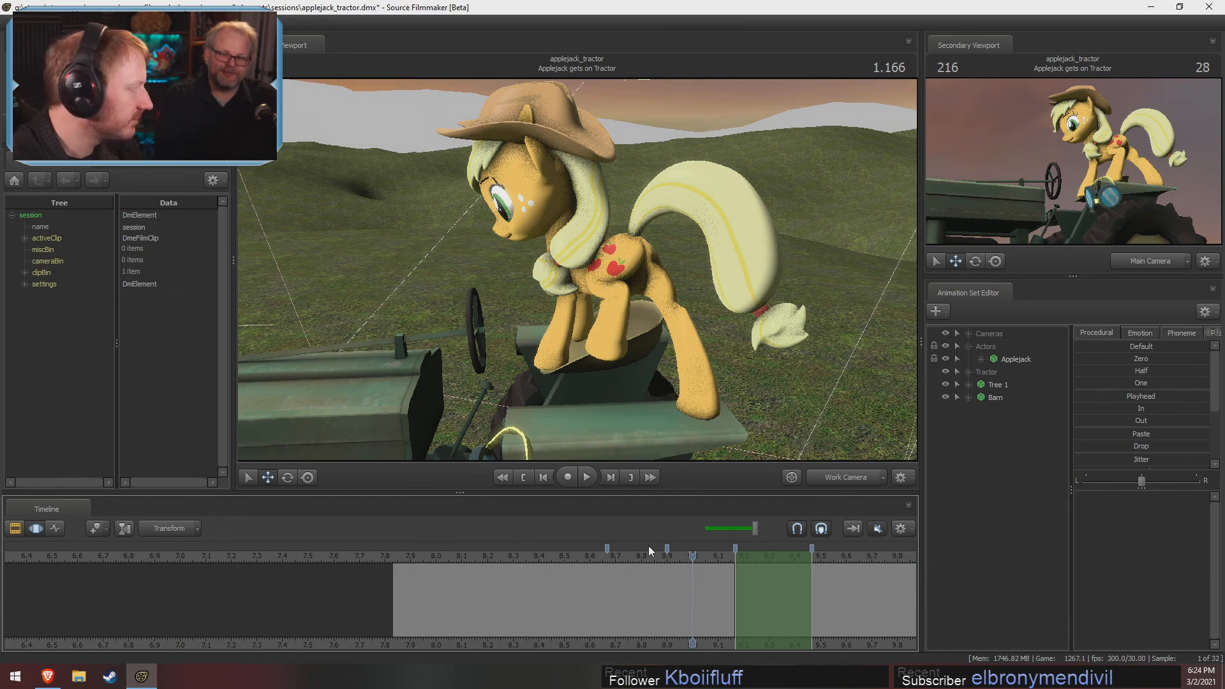
pyautogui.click(668, 560)
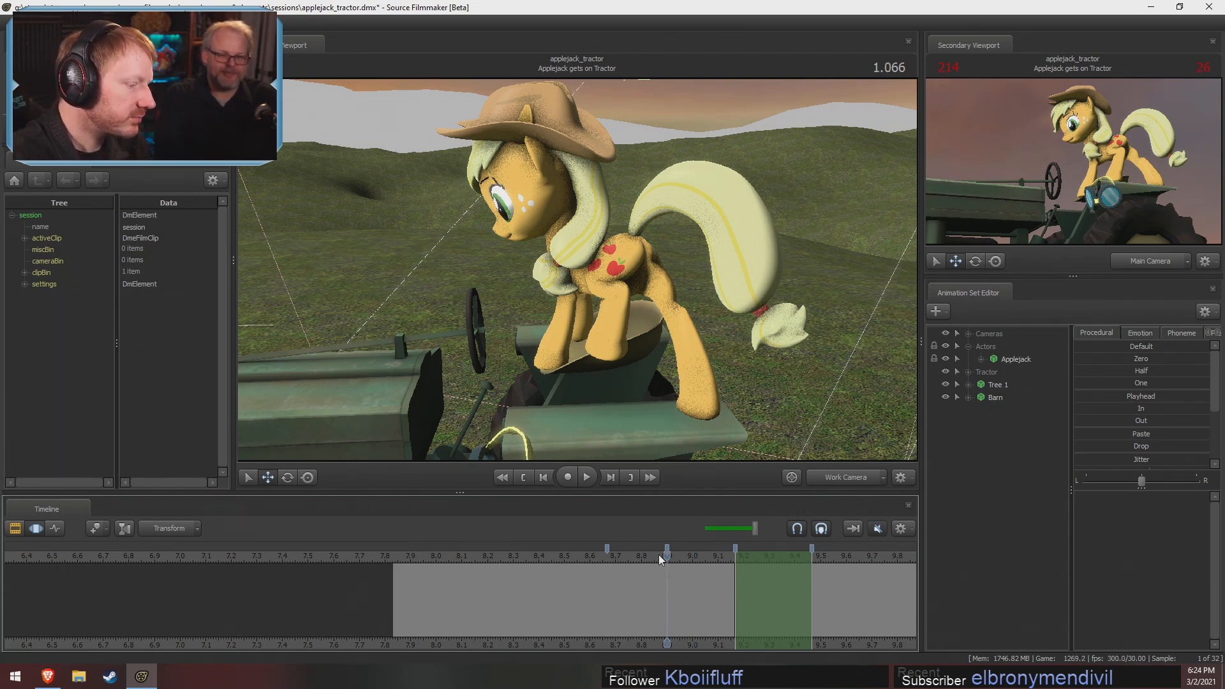
pyautogui.click(739, 335)
pyautogui.scroll(-3, 739, 335)
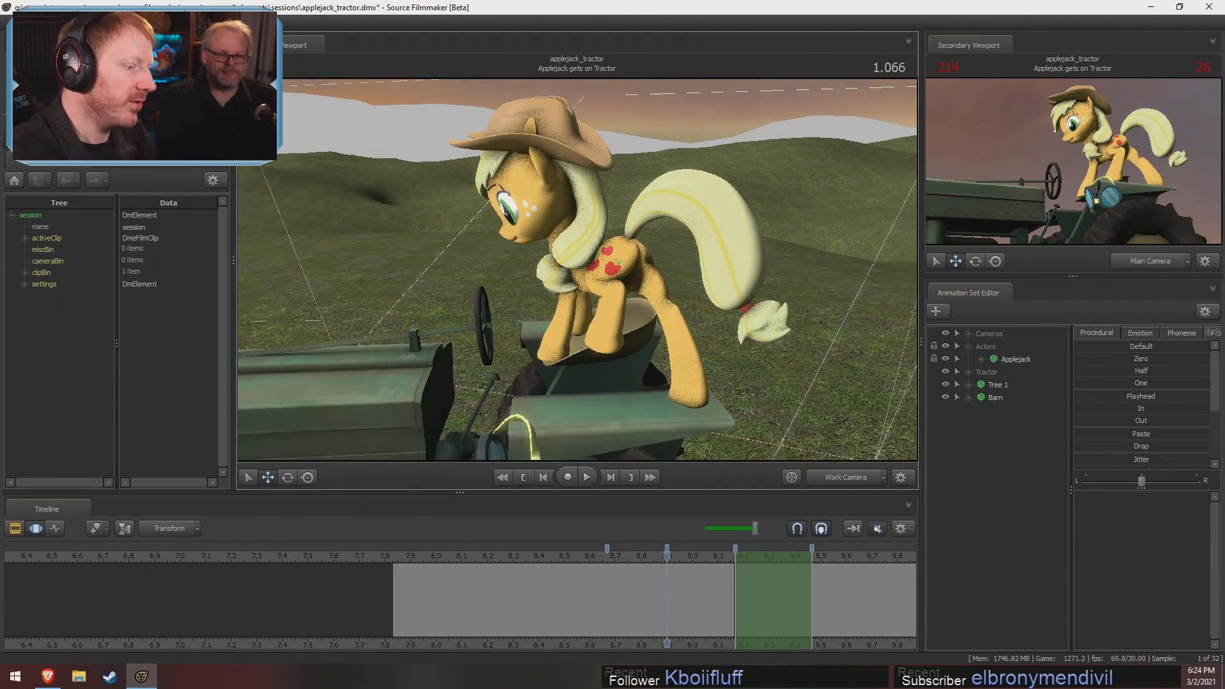
pyautogui.moveTo(577, 248); pyautogui.dragTo(565, 231)
pyautogui.moveTo(668, 590); pyautogui.dragTo(608, 593)
pyautogui.moveTo(577, 397); pyautogui.dragTo(599, 418)
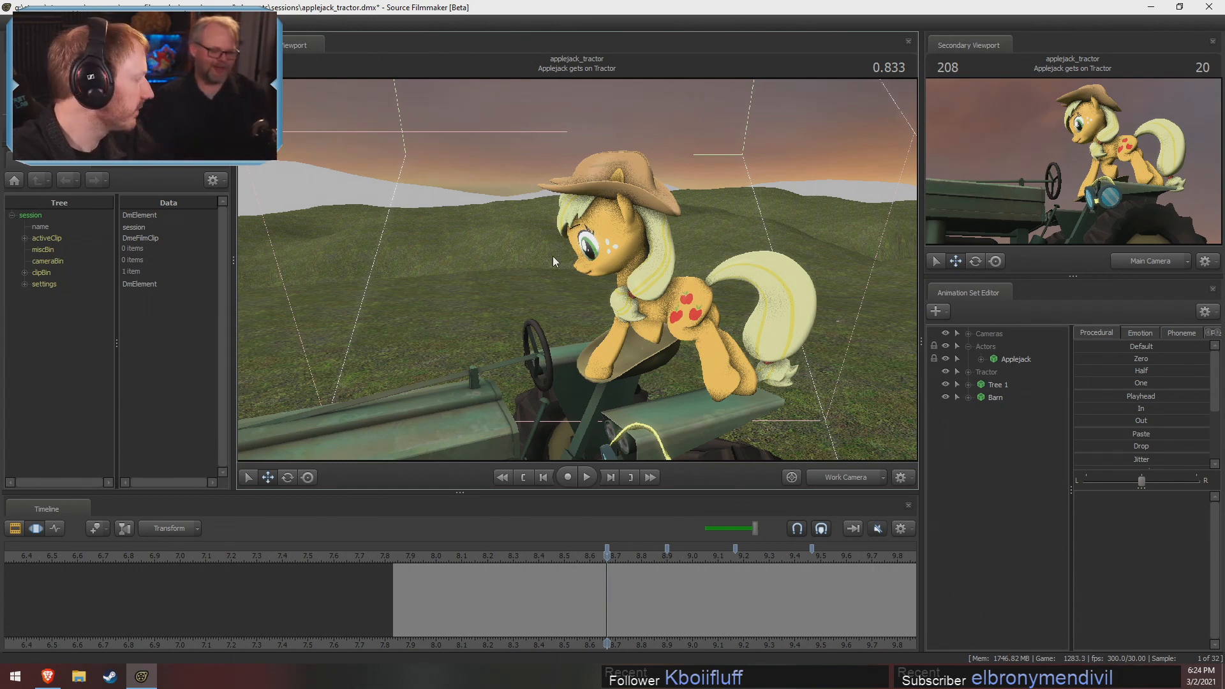
# Play the shot from 0.033 and examine Applejack's step at 0.966 from above and from the side
pyautogui.click(404, 574)
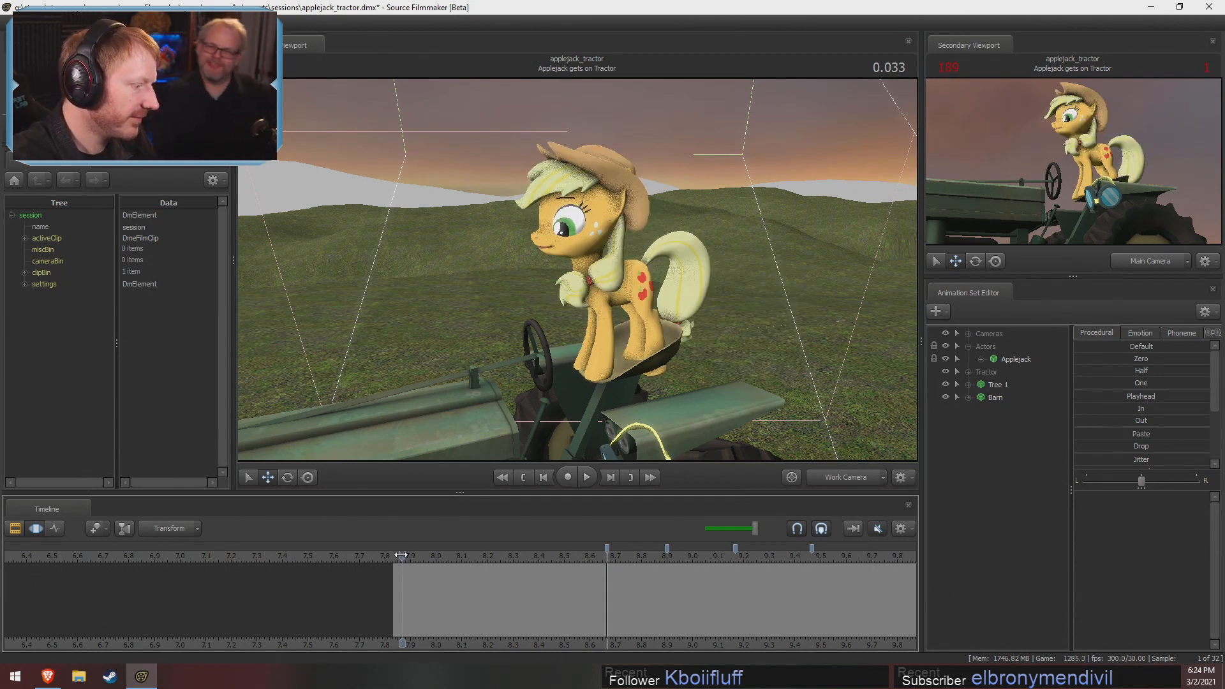
pyautogui.press('space')
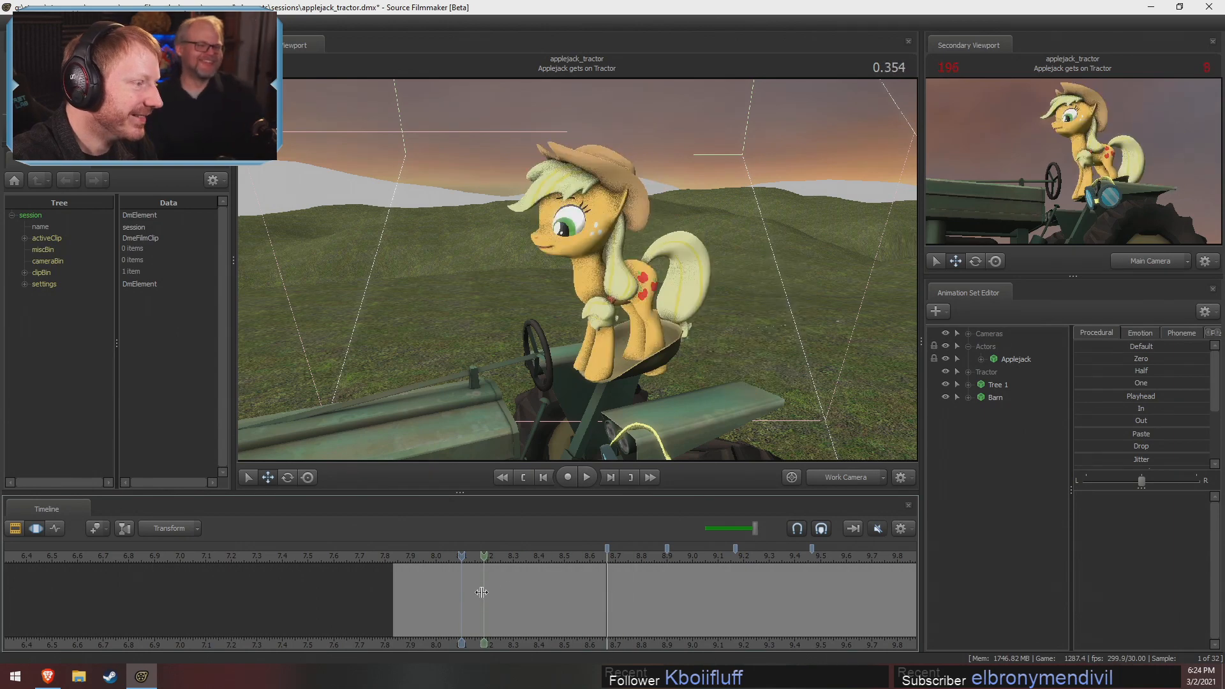
pyautogui.moveTo(578, 600); pyautogui.dragTo(789, 643)
pyautogui.moveTo(645, 641); pyautogui.dragTo(643, 611)
pyautogui.keyDown('alt'); pyautogui.moveTo(696, 383); pyautogui.dragTo(613, 453); pyautogui.keyUp('alt')
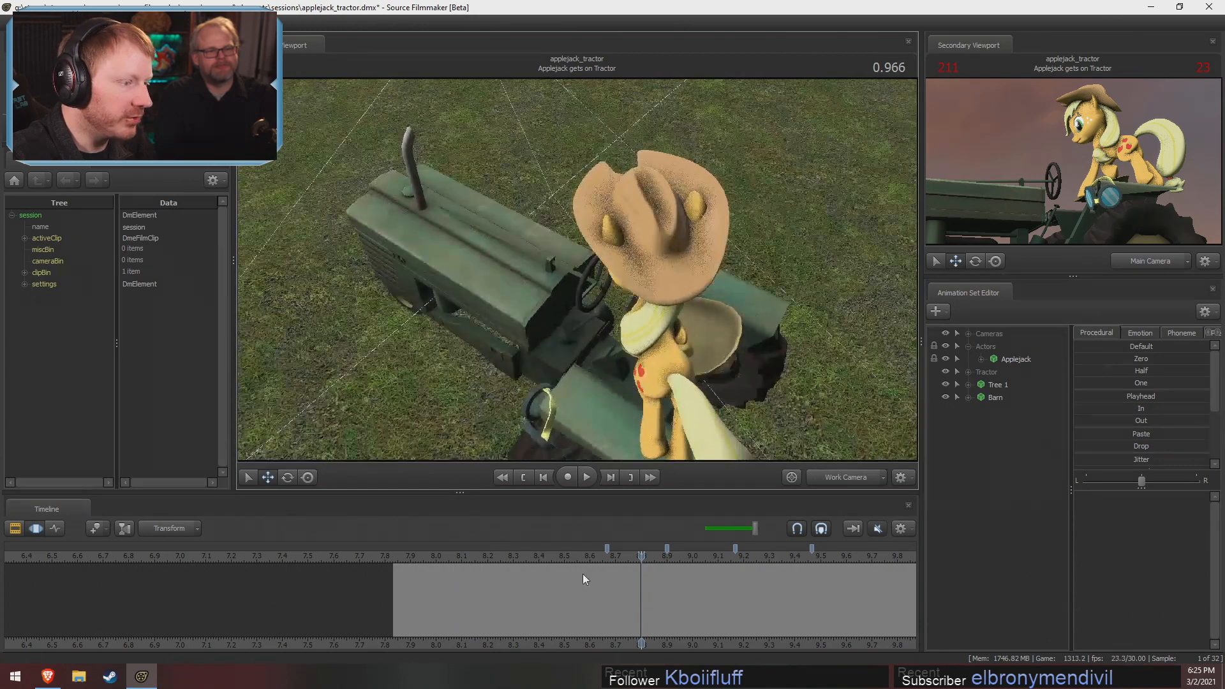
pyautogui.moveTo(642, 577); pyautogui.dragTo(683, 573)
pyautogui.keyDown('alt'); pyautogui.moveTo(670, 362); pyautogui.dragTo(753, 290); pyautogui.keyUp('alt')
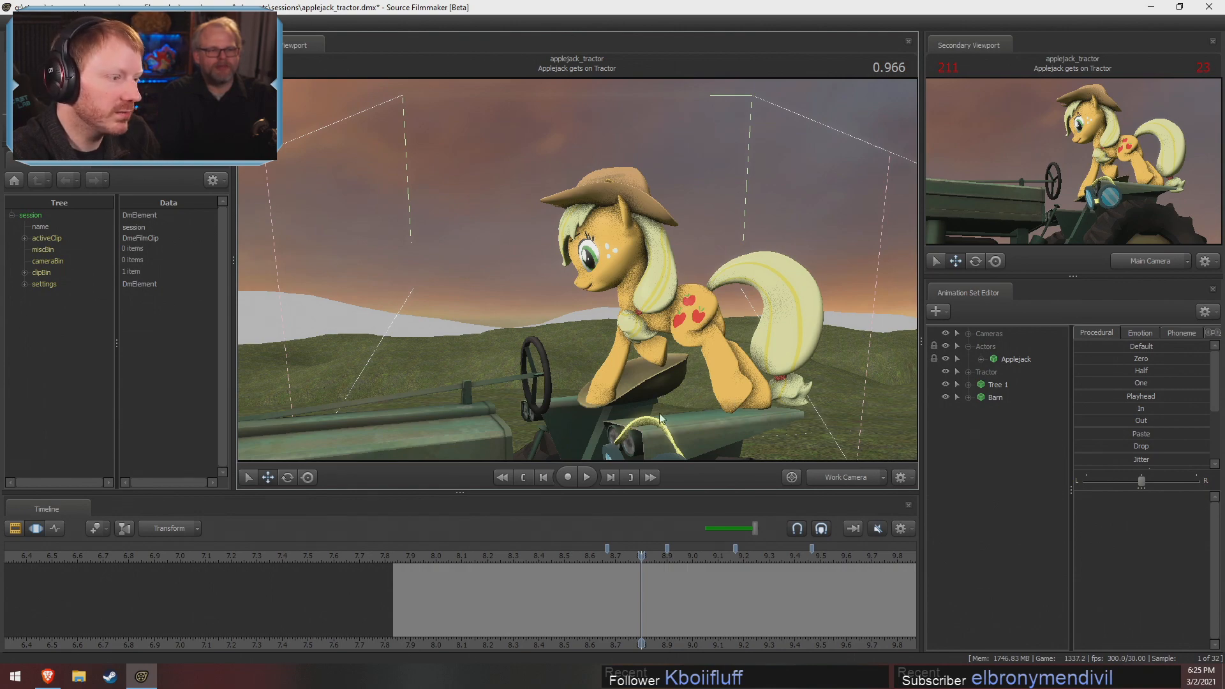
# Inspect Applejack's footing on the tractor at 0.966 from several angles, and review her standing pose at 0.633 and 0.366
pyautogui.moveTo(726, 393); pyautogui.dragTo(553, 296)
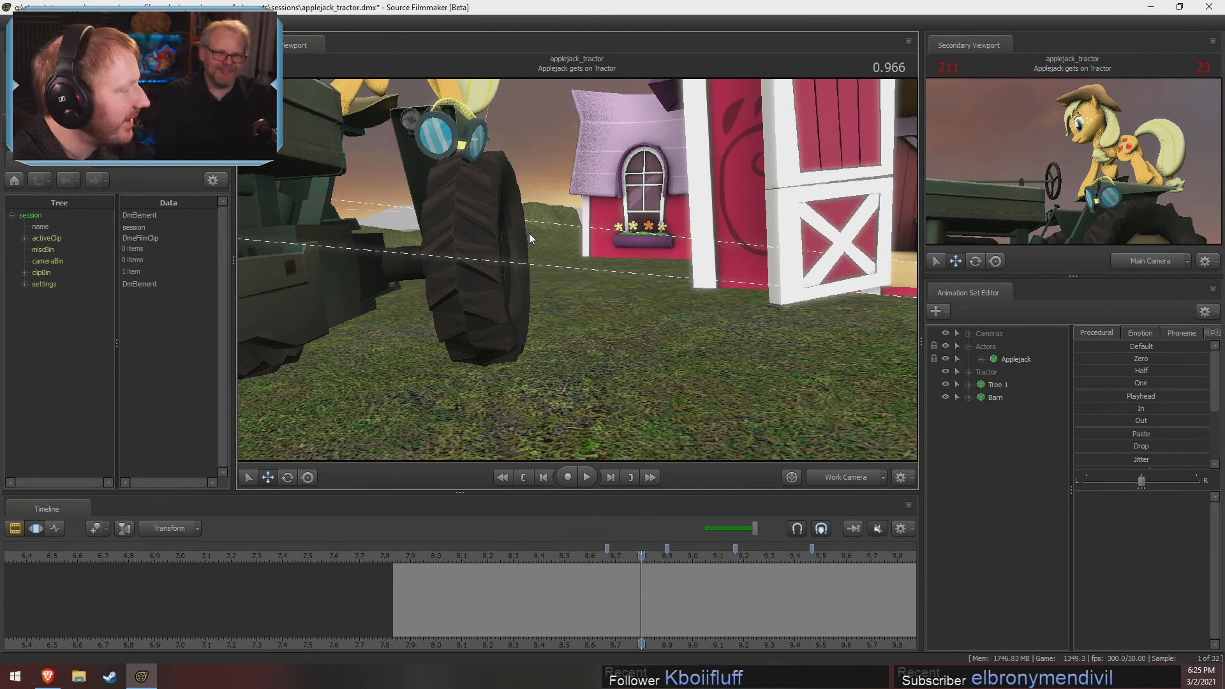
pyautogui.keyDown('ctrl'); pyautogui.click(836, 477); pyautogui.keyUp('ctrl')
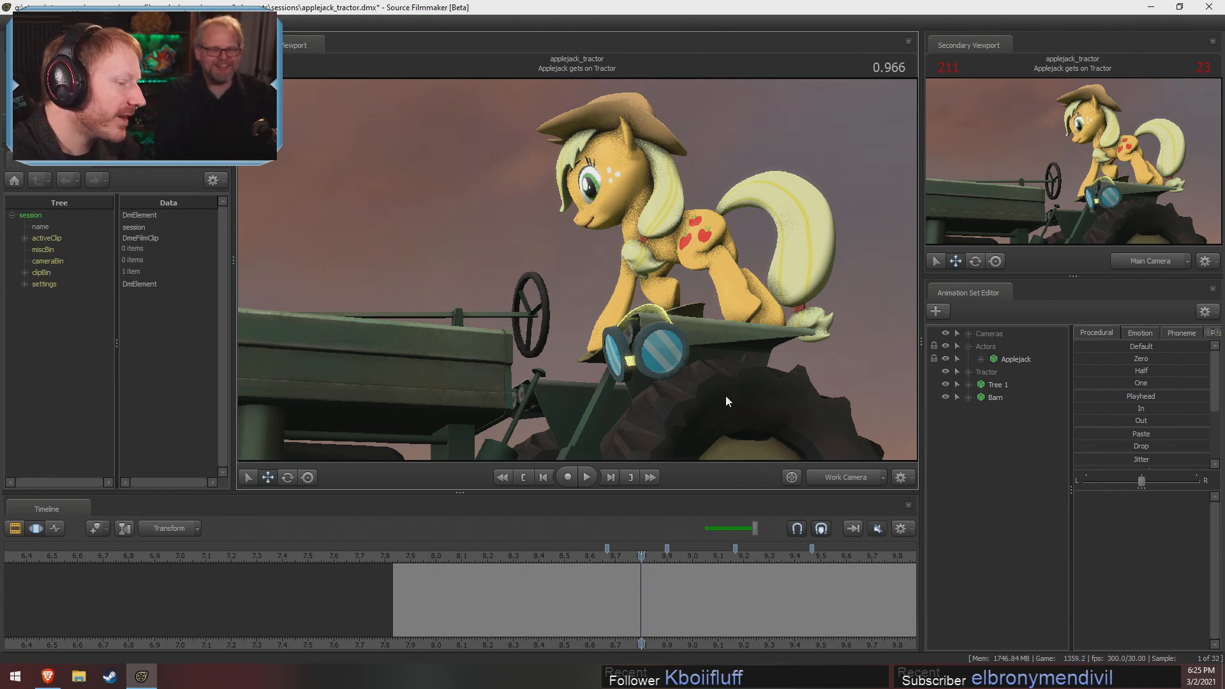
pyautogui.press('s')
pyautogui.moveTo(718, 345); pyautogui.dragTo(623, 329)
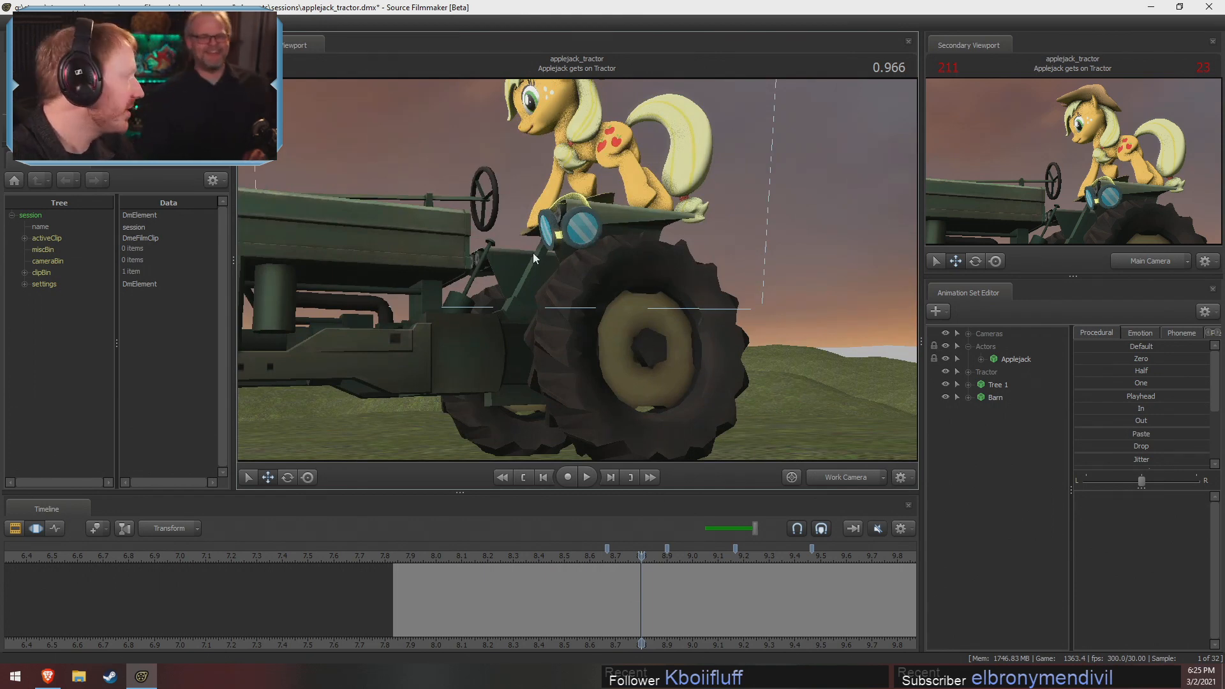
pyautogui.moveTo(534, 253); pyautogui.dragTo(571, 243)
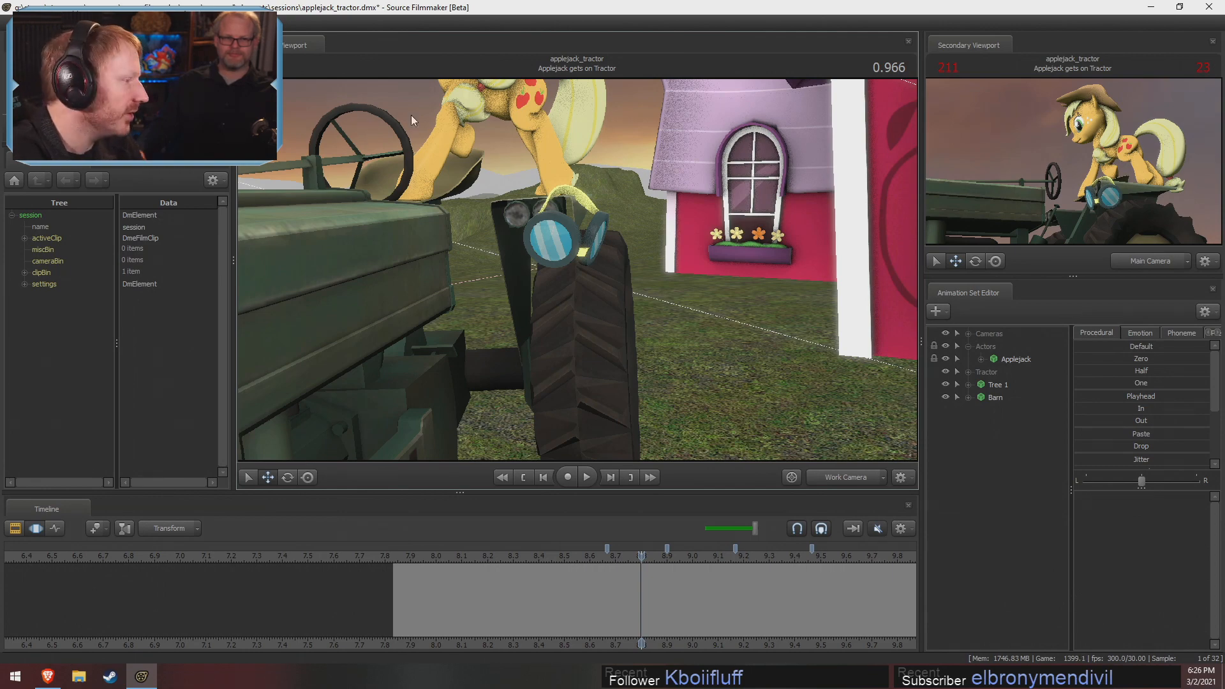
pyautogui.press('d')
pyautogui.moveTo(645, 276); pyautogui.dragTo(514, 264)
pyautogui.press('s')
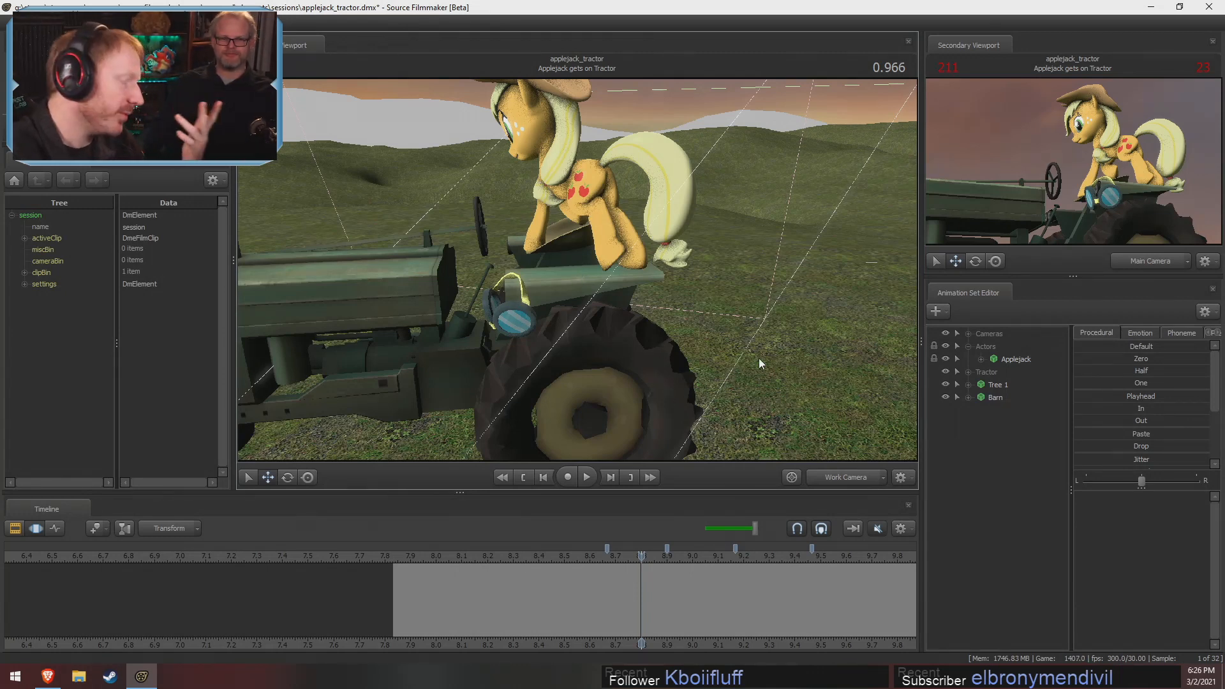
pyautogui.moveTo(543, 245)
pyautogui.keyDown('alt'); pyautogui.mouseDown()
pyautogui.moveTo(600, 280)
pyautogui.moveTo(542, 245)
pyautogui.mouseUp(); pyautogui.keyUp('alt')
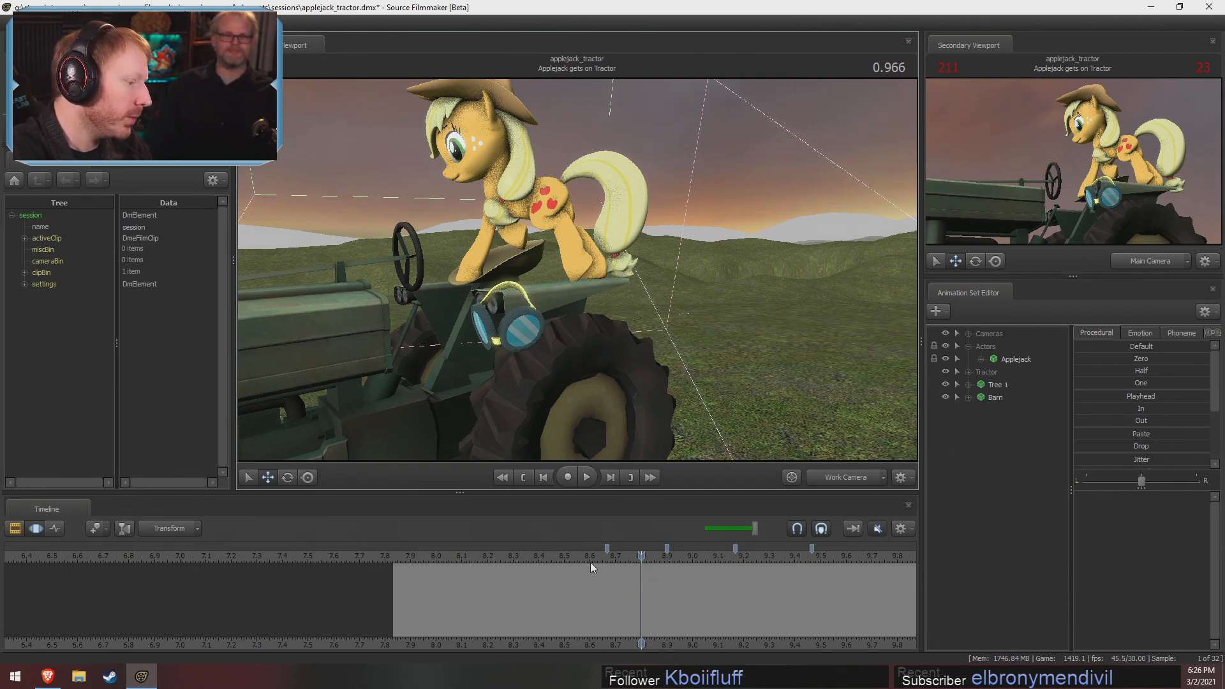
pyautogui.click(557, 561)
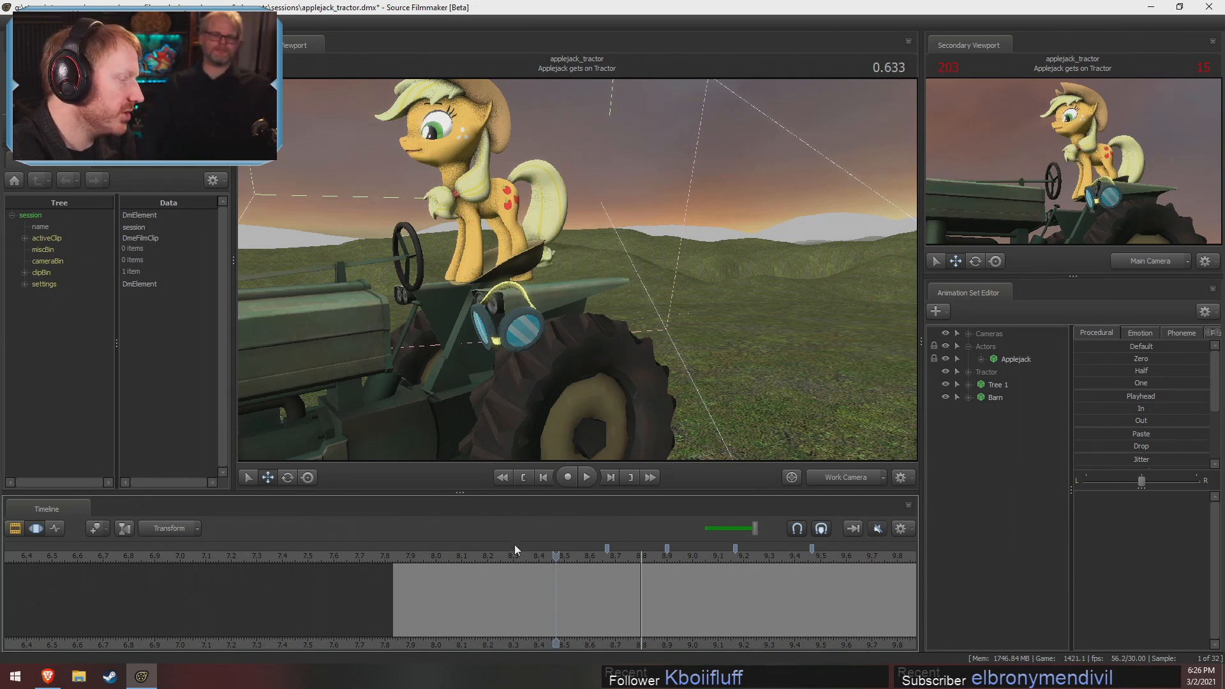
pyautogui.click(490, 557)
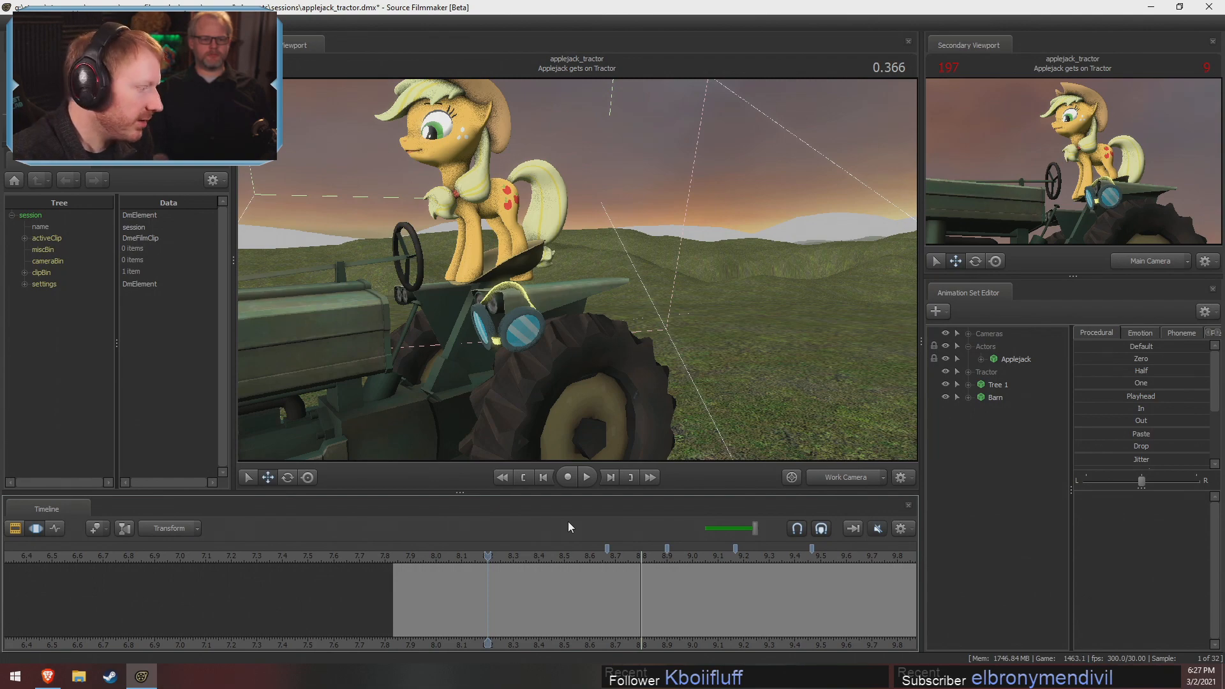
# Switch to File Explorer and open the Extras folder inside the Videos folder of Pony SFM
pyautogui.click(78, 677)
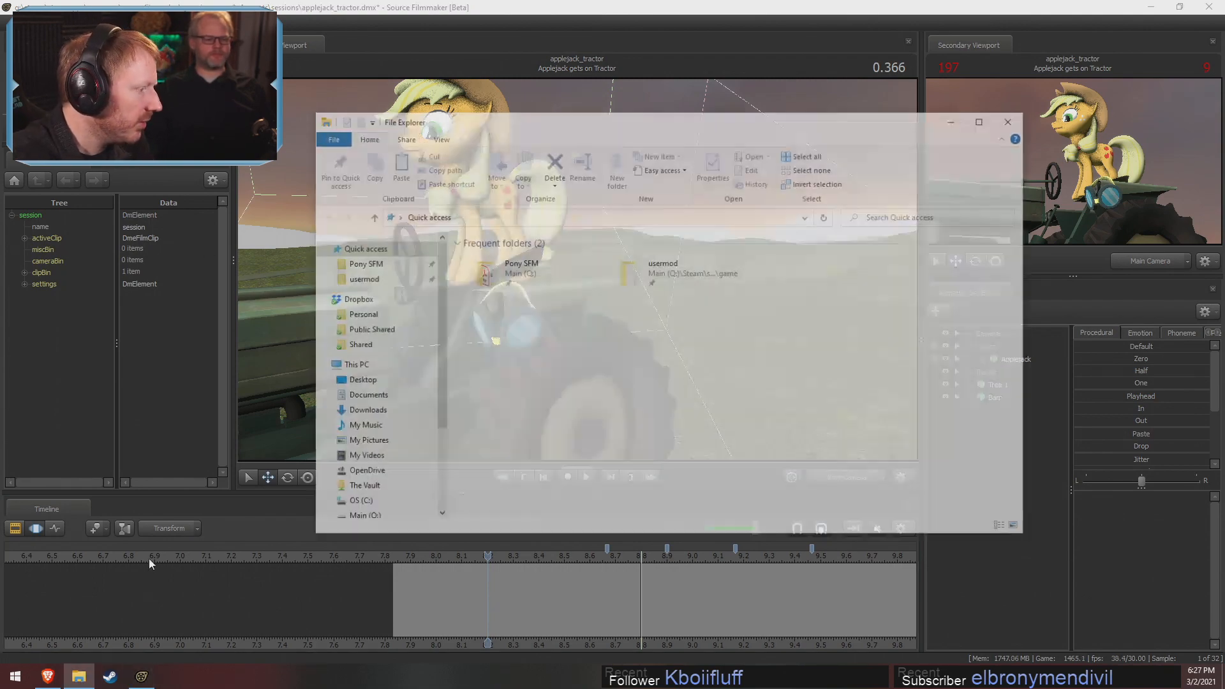
pyautogui.click(362, 263)
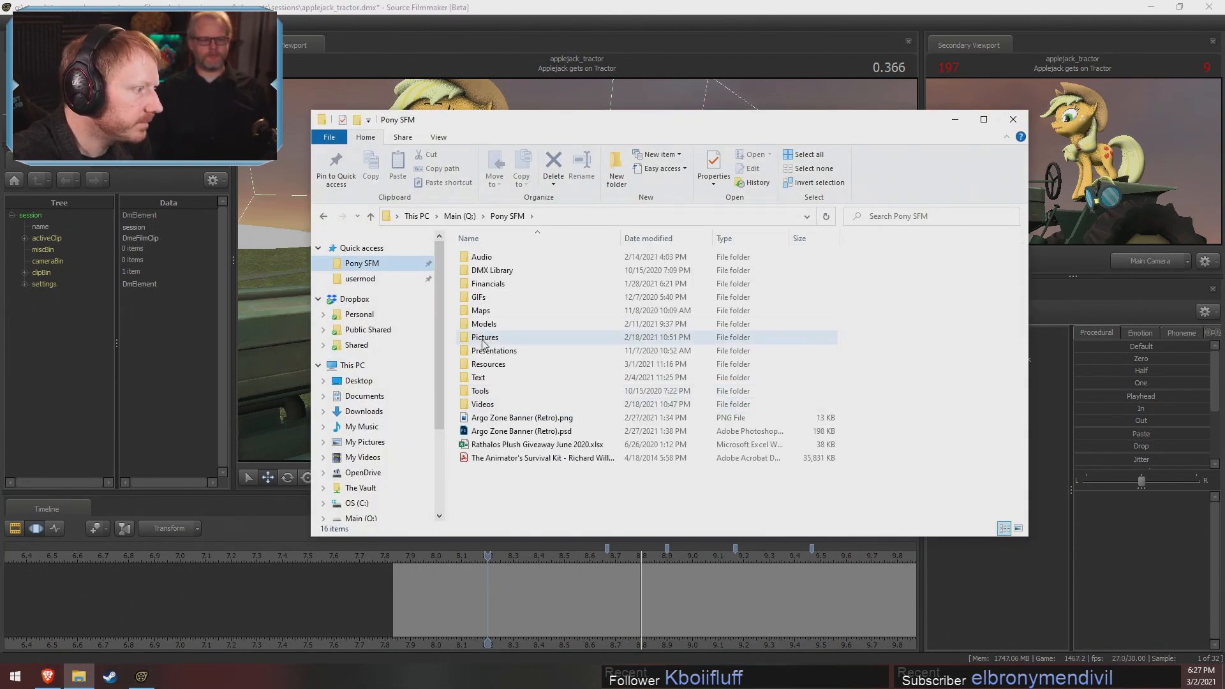
pyautogui.click(382, 279)
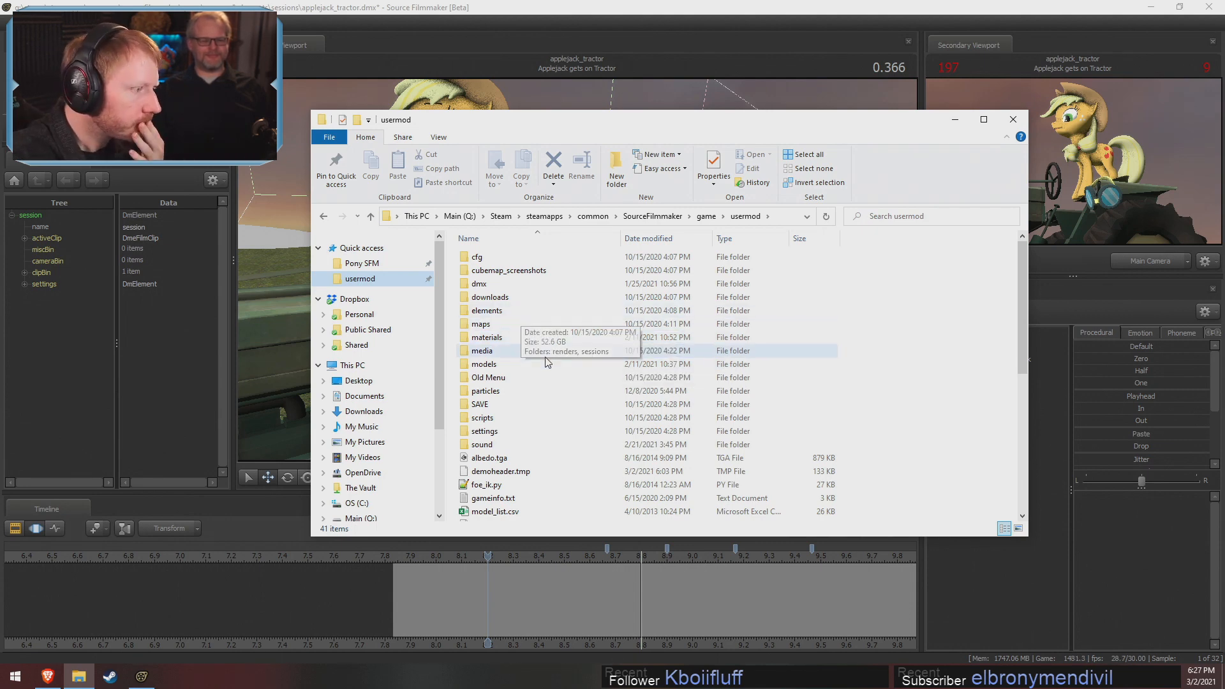
pyautogui.click(376, 263)
pyautogui.doubleClick(465, 400)
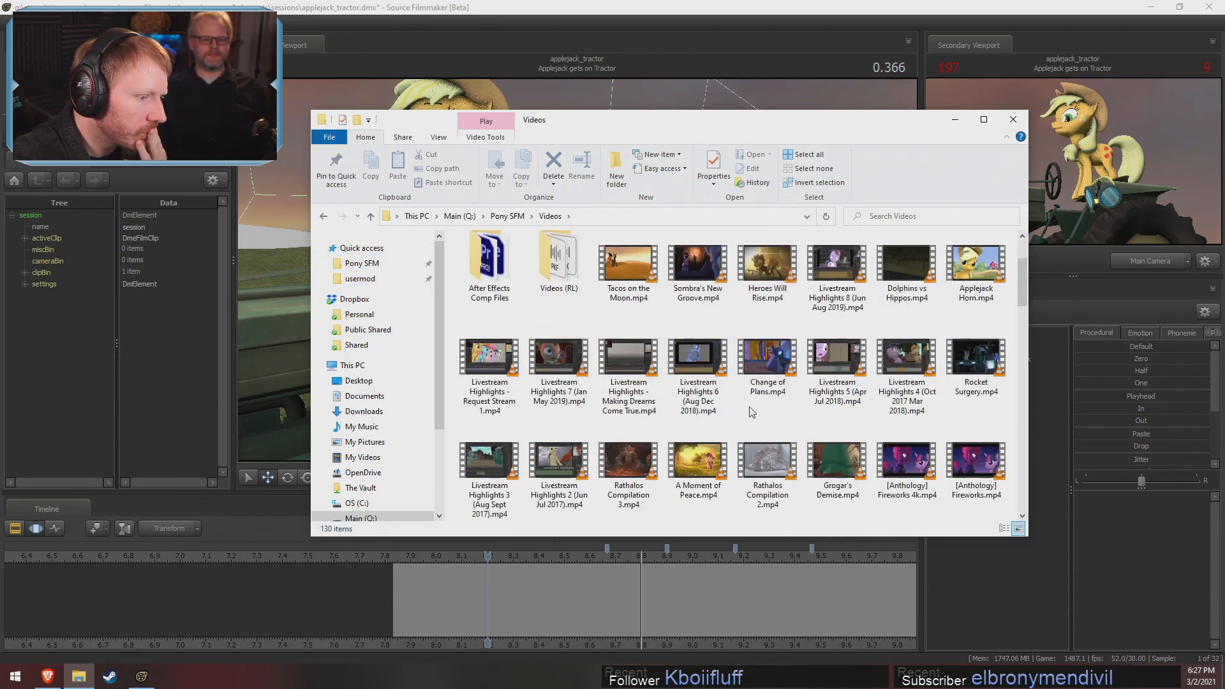
pyautogui.scroll(-1, 752, 412)
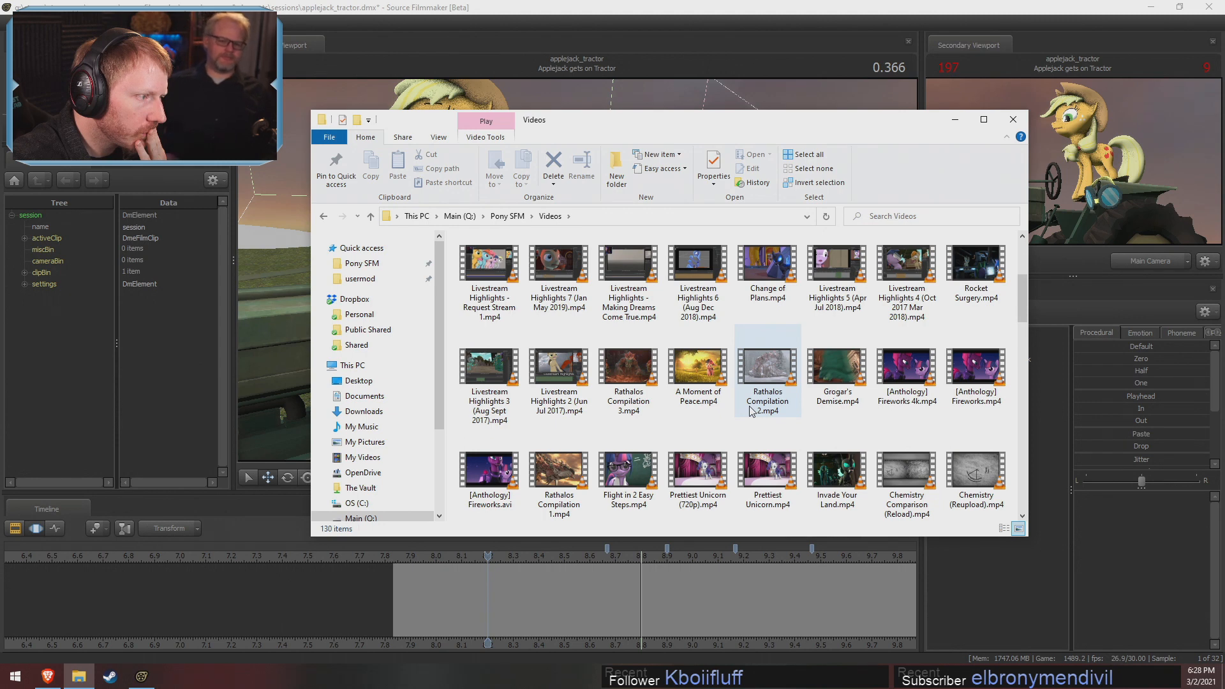
pyautogui.scroll(2, 752, 412)
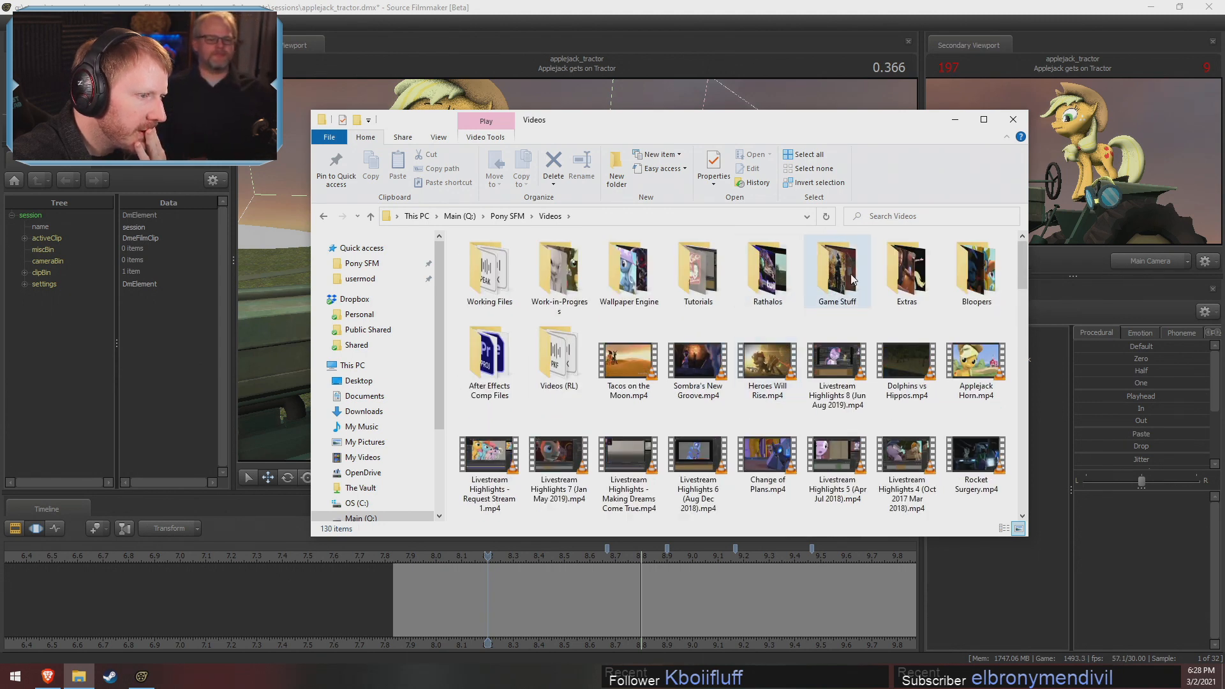
pyautogui.doubleClick(895, 280)
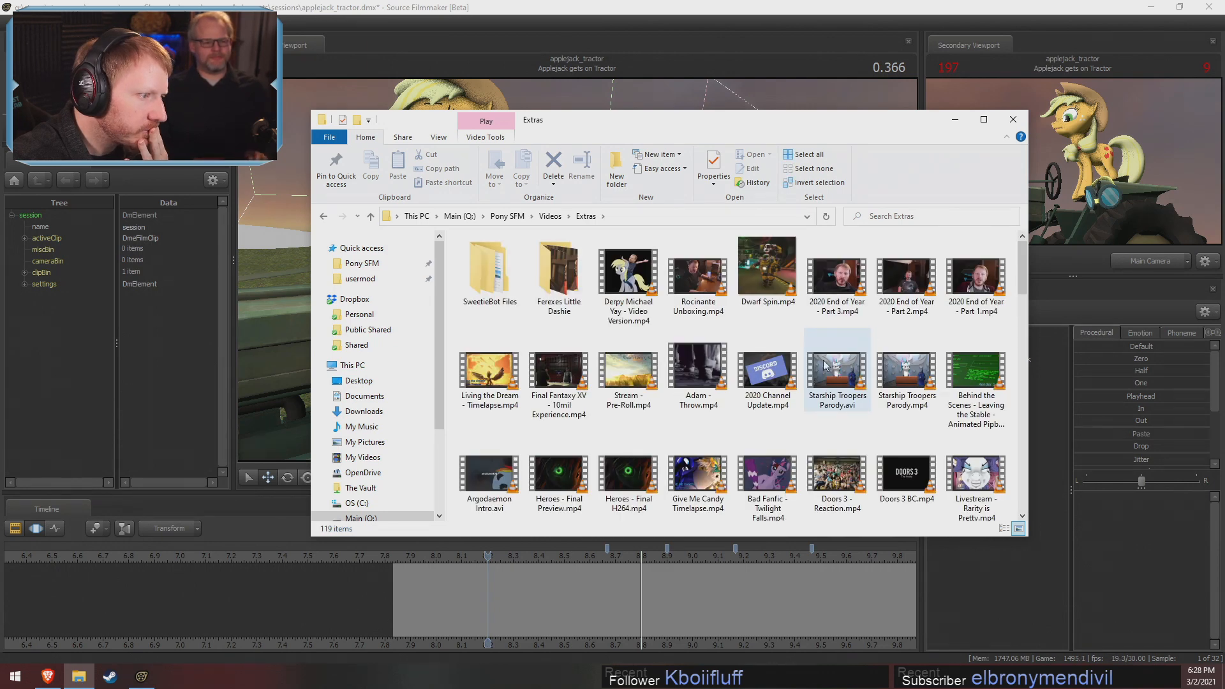
# Look through the video files in the Extras folder, including the 3D Animation Panel examples and timelapses
pyautogui.scroll(-6, 831, 363)
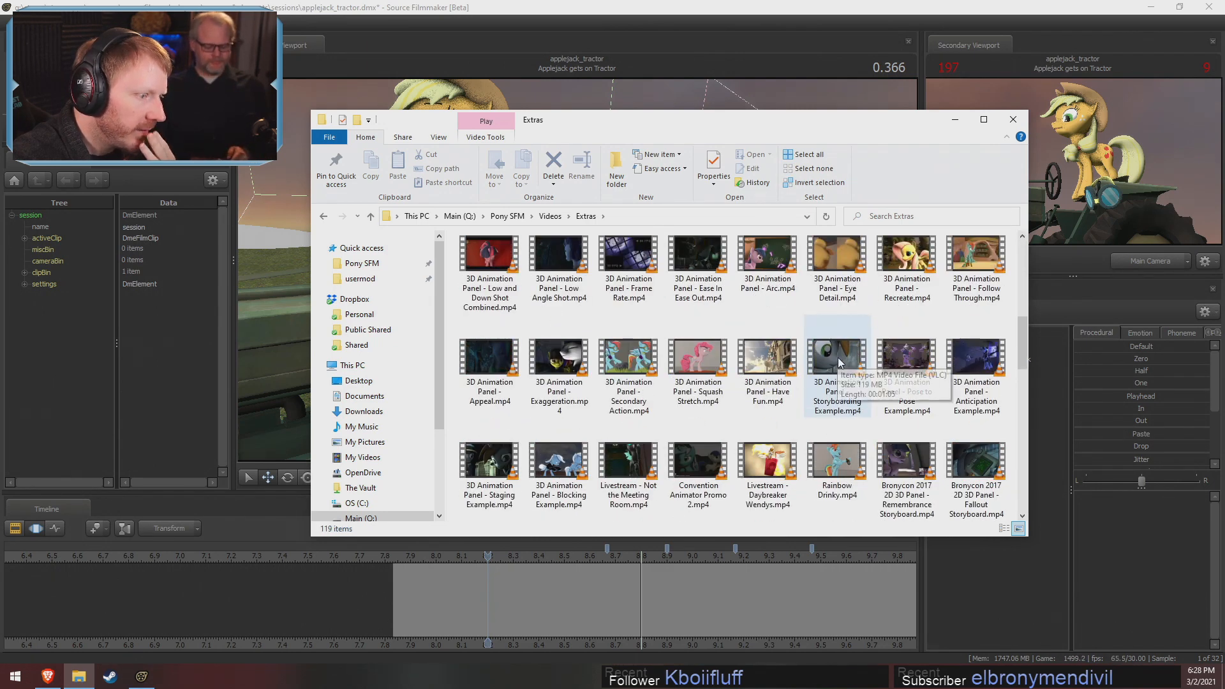
pyautogui.scroll(-1, 836, 361)
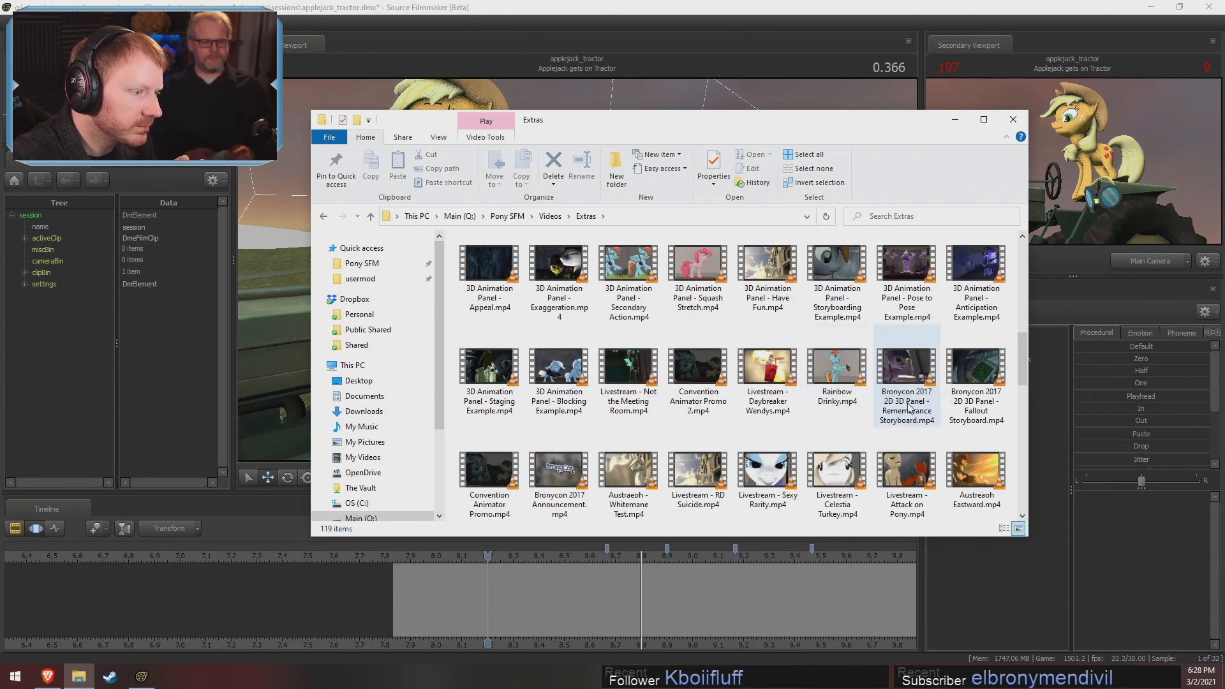
pyautogui.scroll(-1, 922, 447)
pyautogui.scroll(-2, 922, 460)
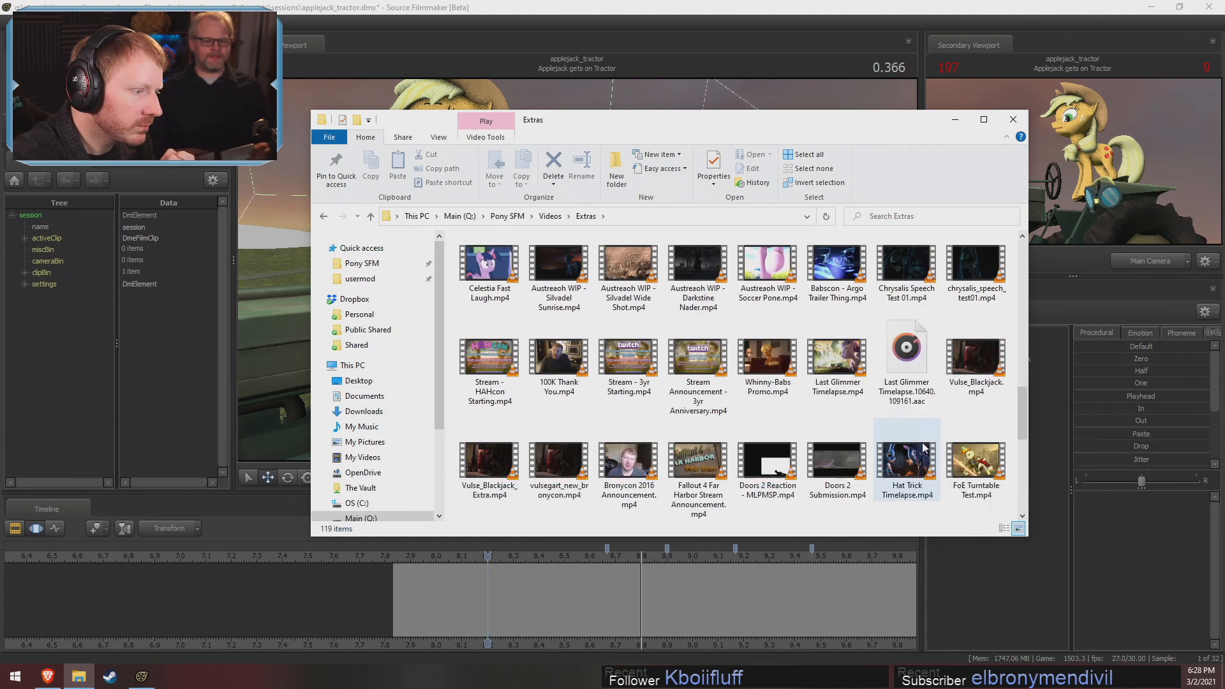
pyautogui.scroll(-1, 903, 485)
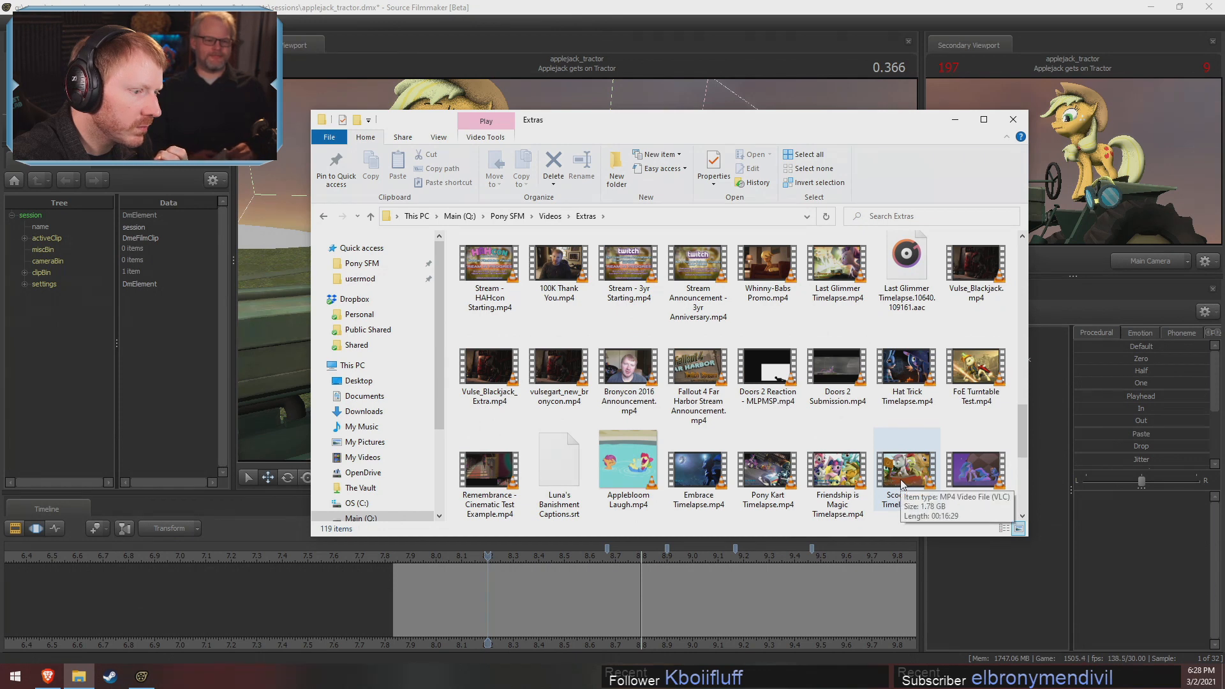
pyautogui.scroll(-3, 903, 483)
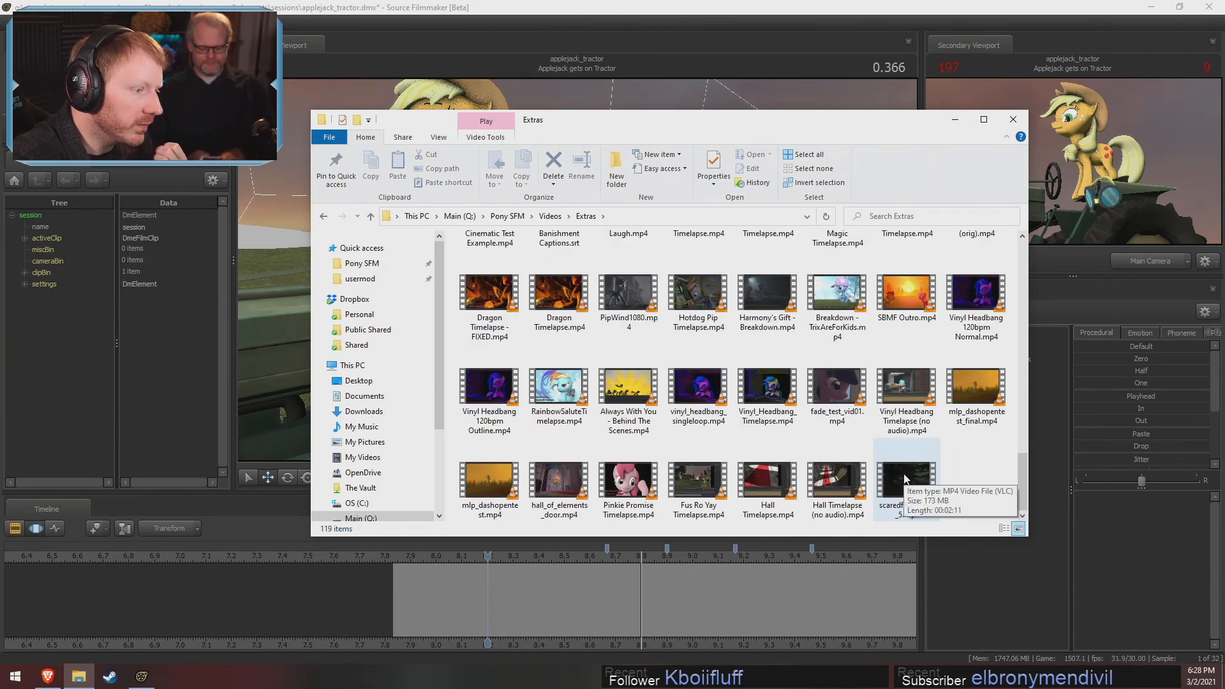
pyautogui.scroll(2, 927, 477)
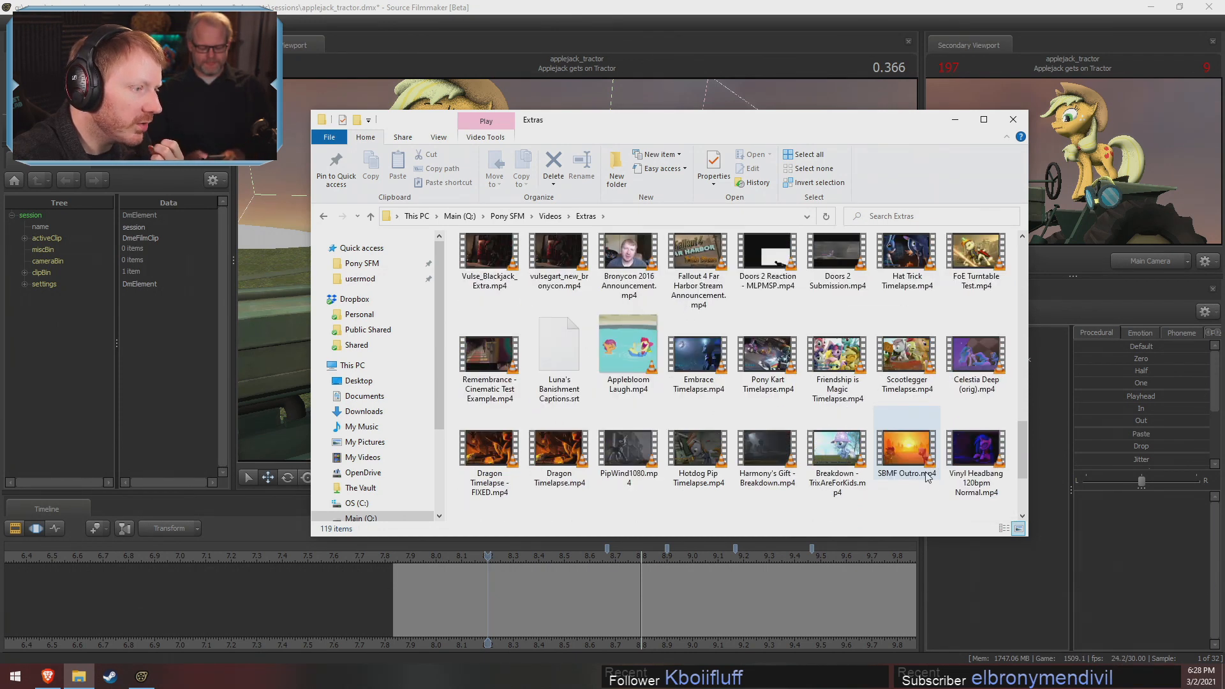
pyautogui.scroll(-2, 927, 478)
pyautogui.scroll(2, 931, 477)
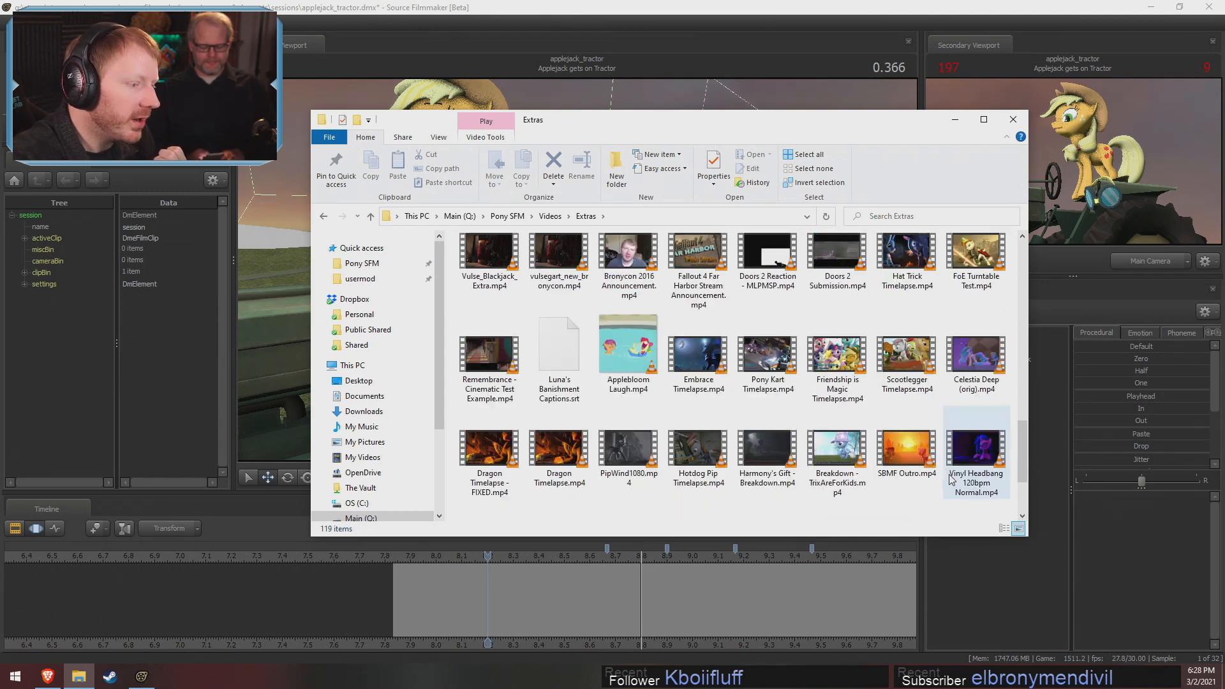
pyautogui.scroll(-2, 938, 478)
pyautogui.scroll(2, 951, 483)
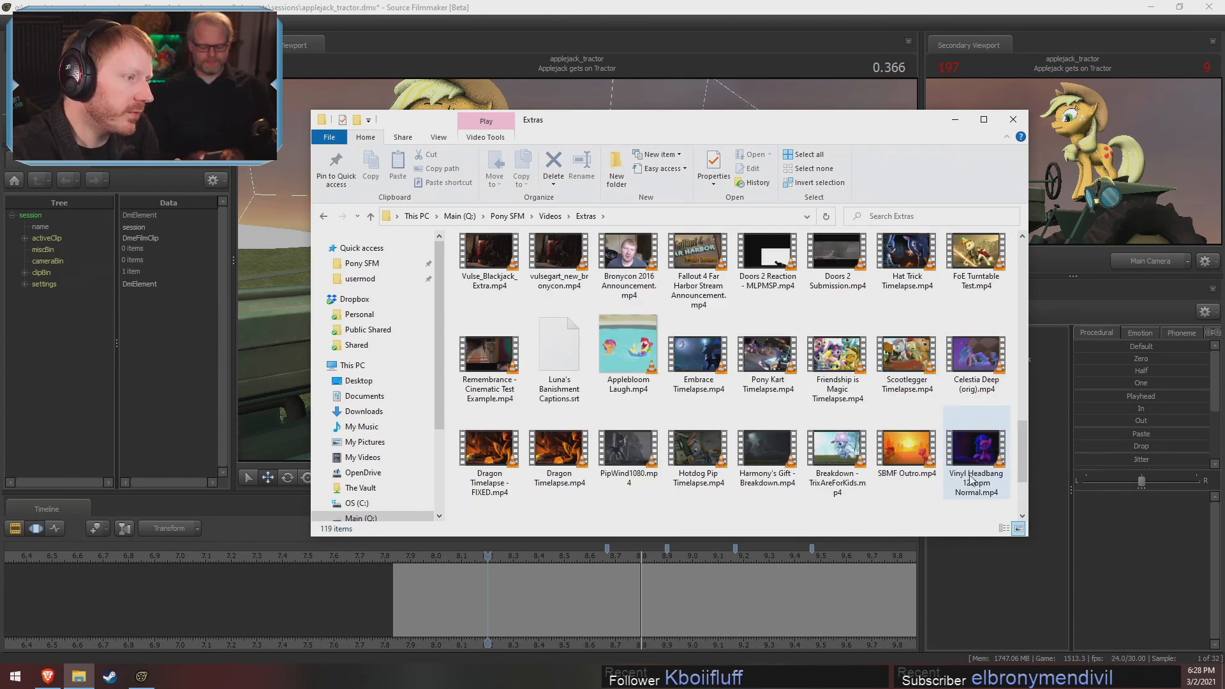
pyautogui.scroll(3, 964, 482)
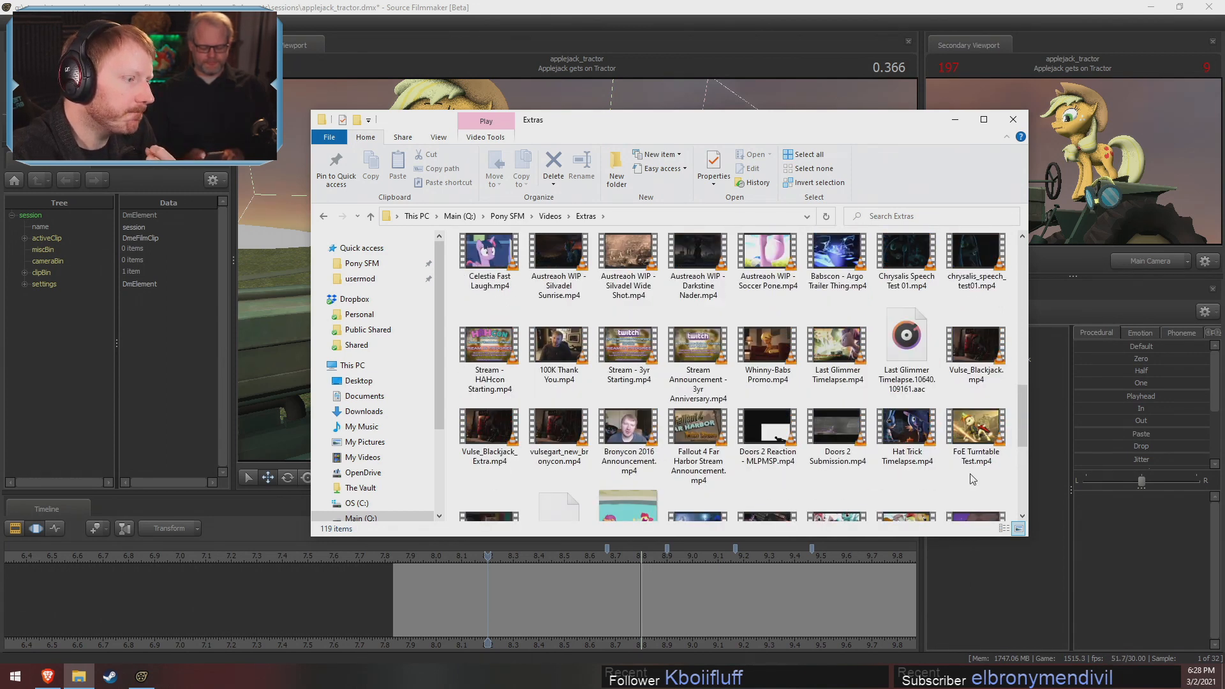
pyautogui.scroll(4, 974, 477)
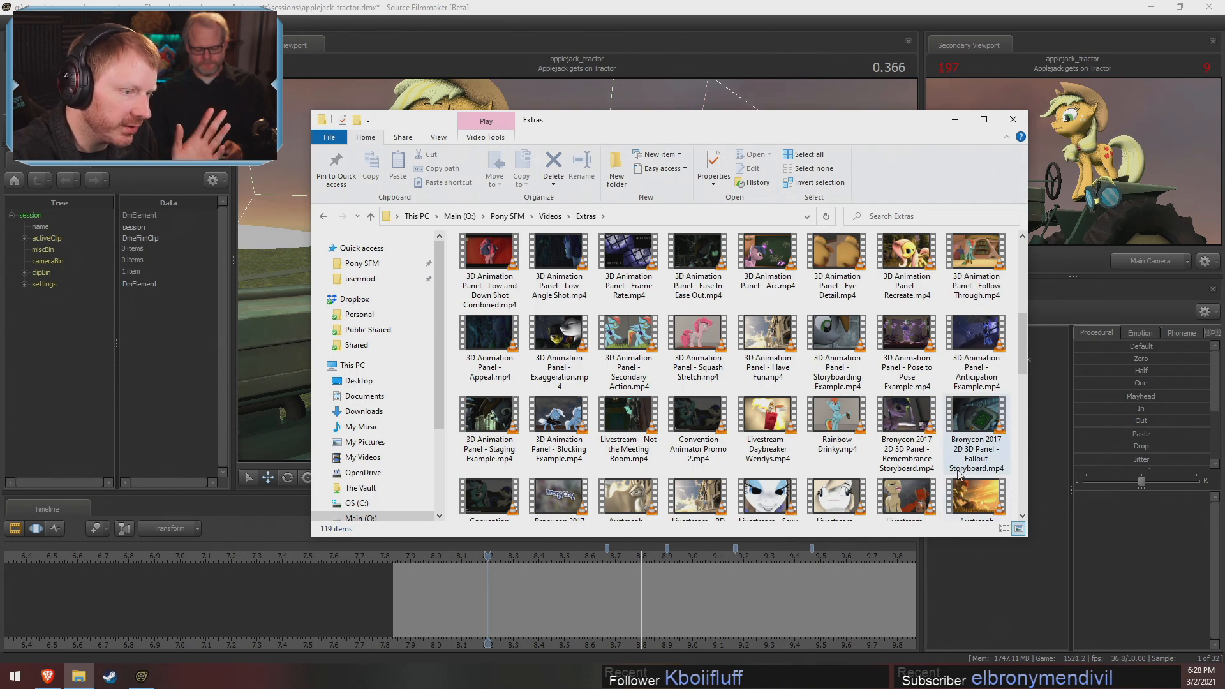
pyautogui.scroll(-1, 957, 471)
pyautogui.scroll(2, 738, 358)
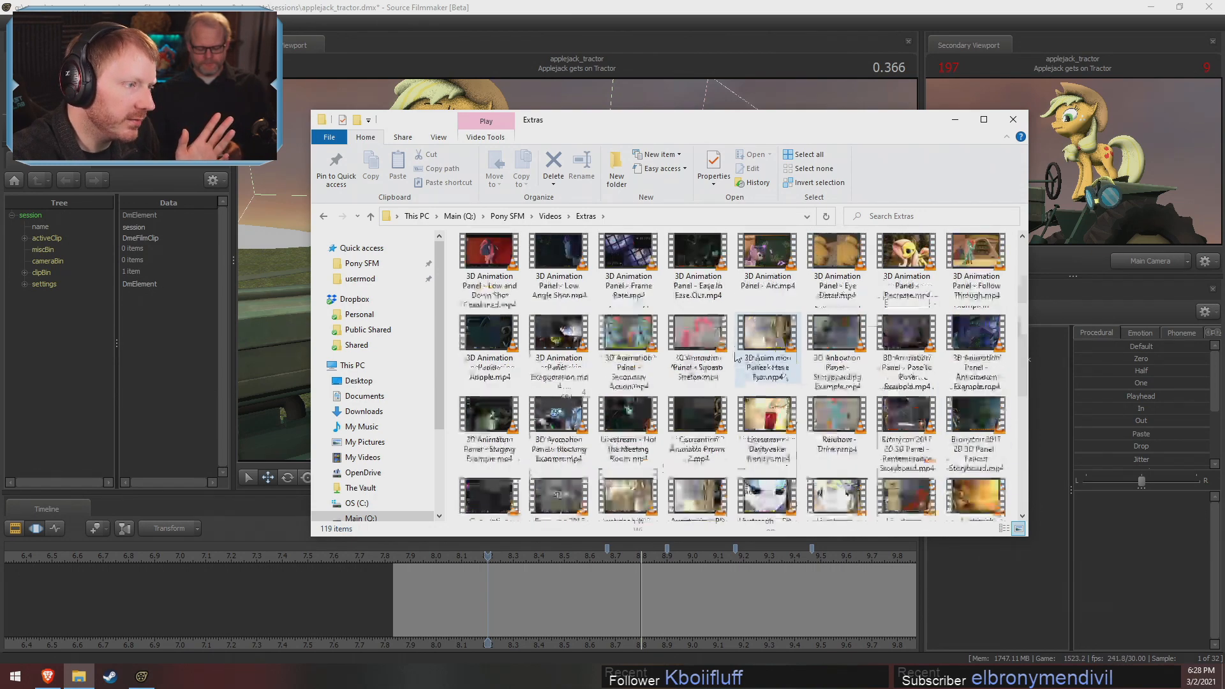
pyautogui.scroll(3, 738, 357)
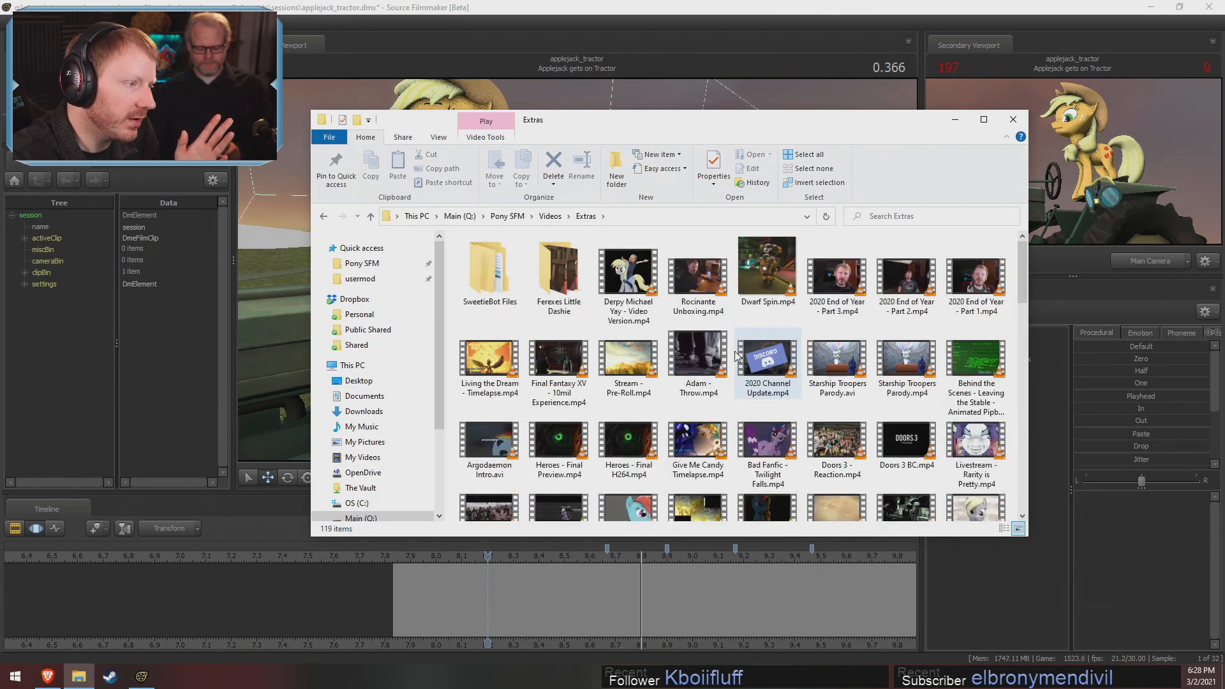
# Go back to the Videos folder of Pony SFM and look through its video files for an example clip
pyautogui.click(550, 216)
pyautogui.scroll(-5, 962, 415)
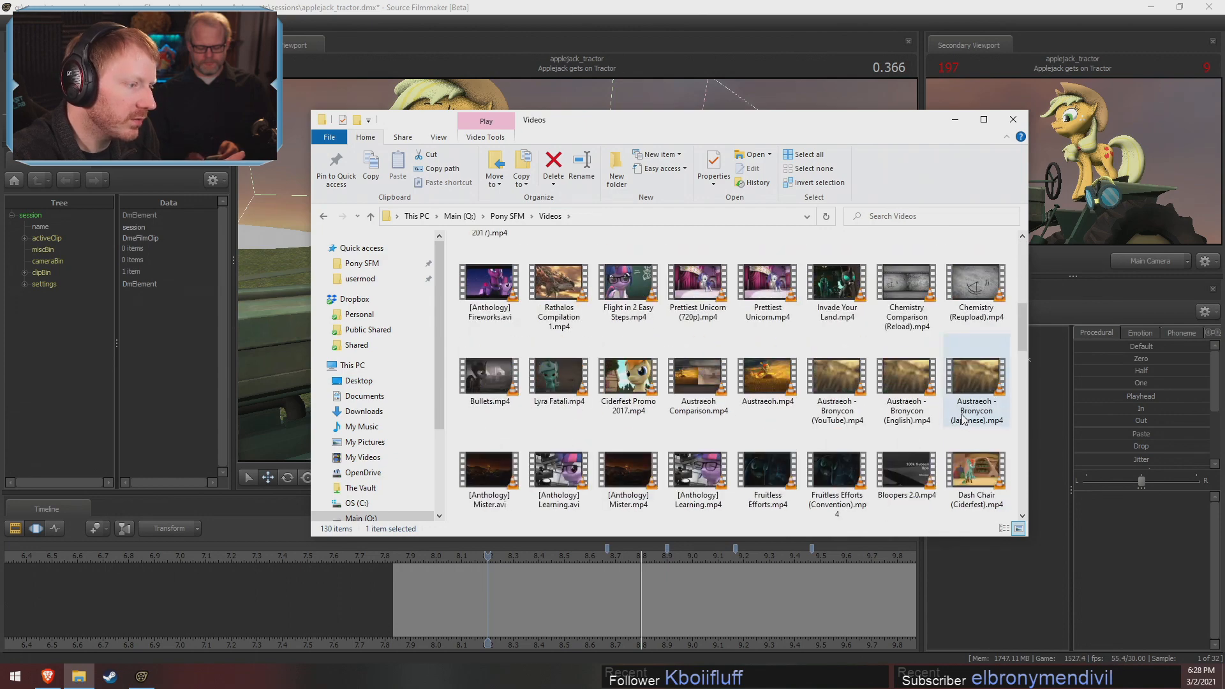
pyautogui.scroll(-15, 962, 418)
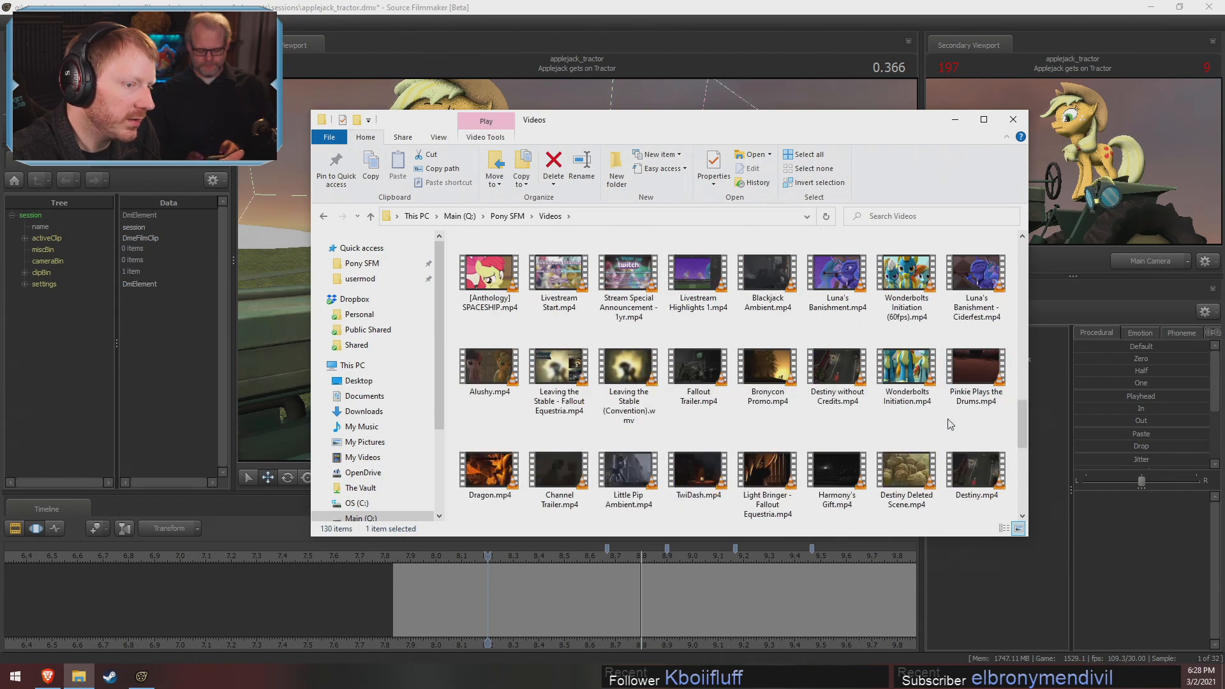
pyautogui.rightClick(791, 490)
pyautogui.click(728, 473)
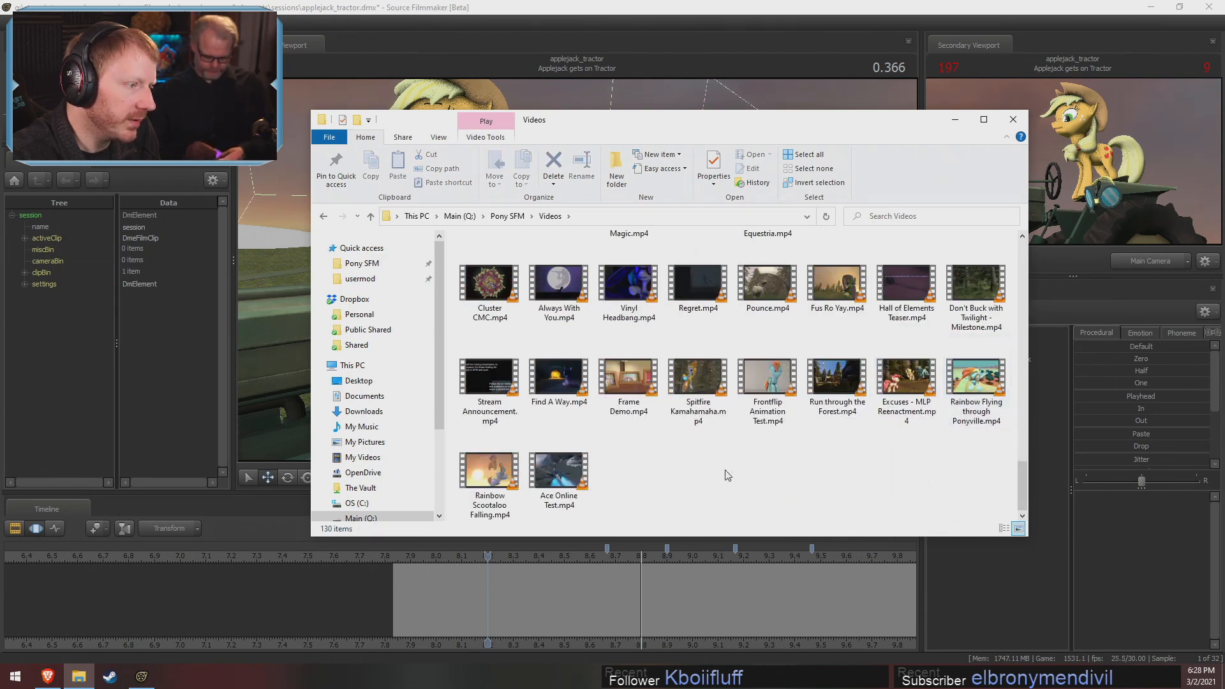
pyautogui.scroll(2, 727, 473)
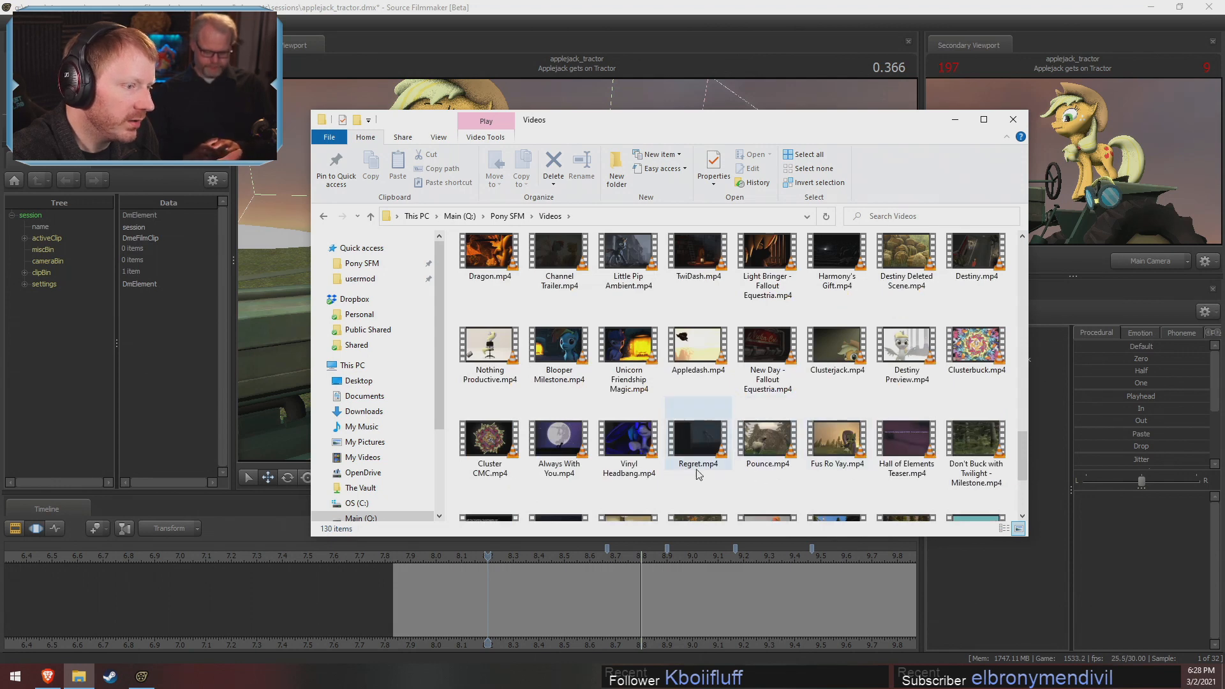
pyautogui.scroll(-2, 704, 488)
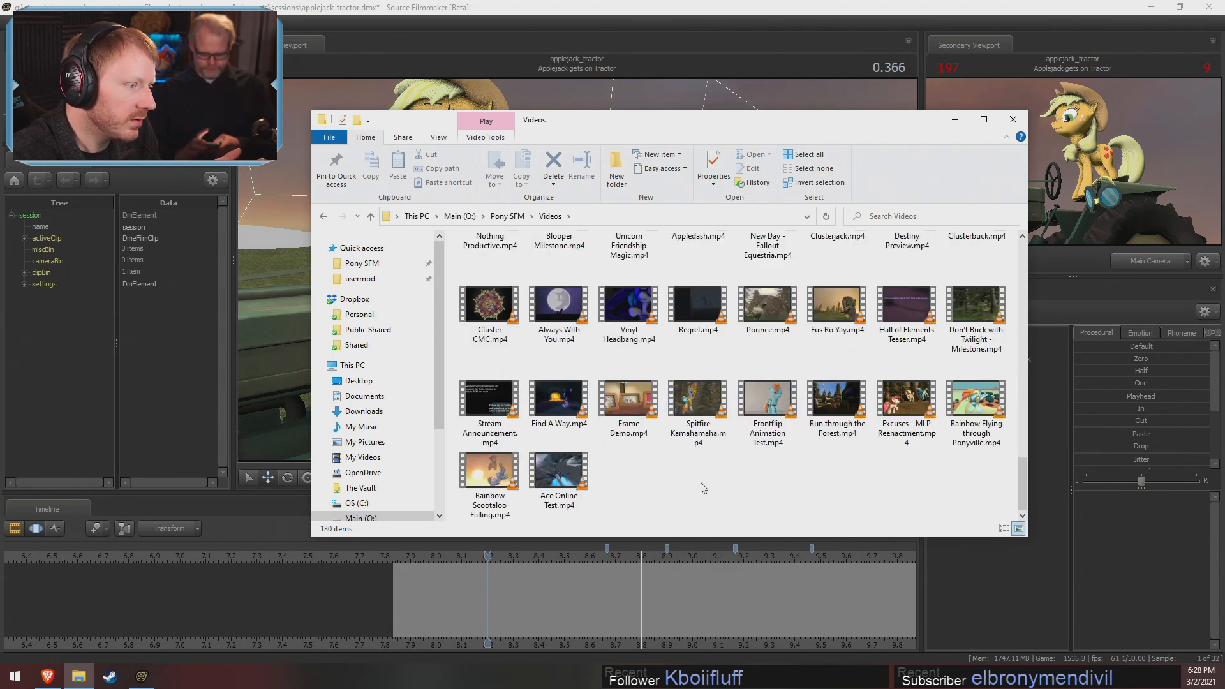
pyautogui.scroll(5, 704, 486)
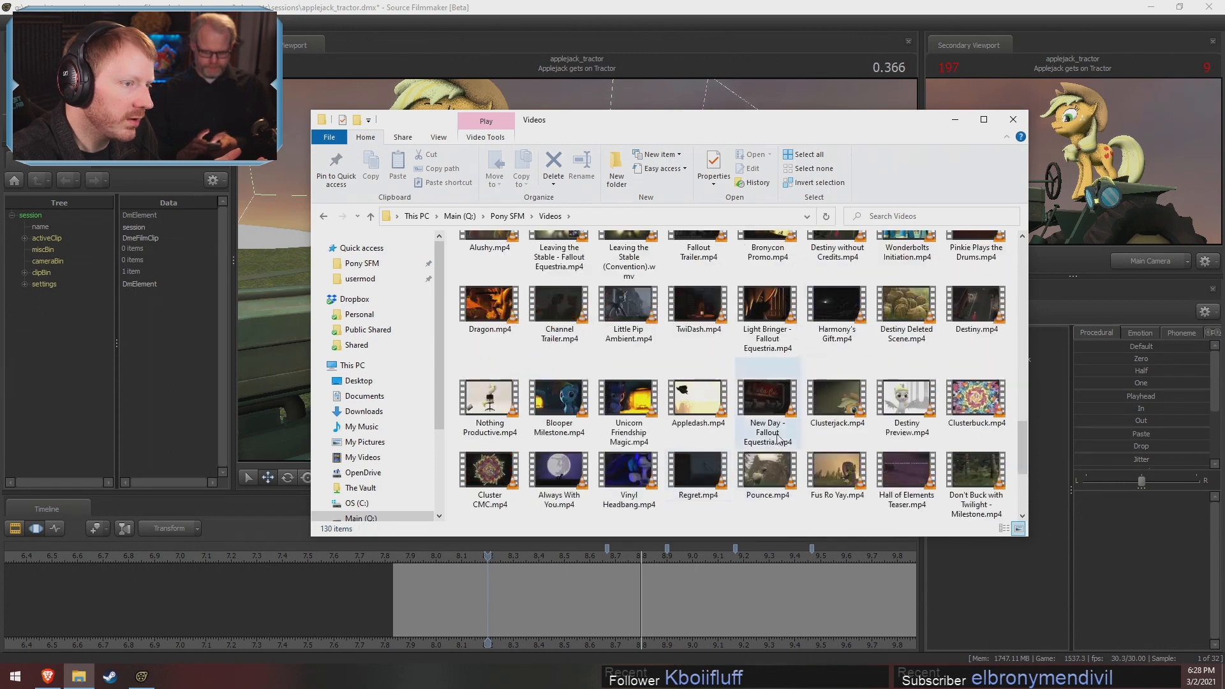
# Play Destiny Deleted Scene.mp4 up to 00:12, pausing at 00:09 on the muffin pile
pyautogui.doubleClick(916, 303)
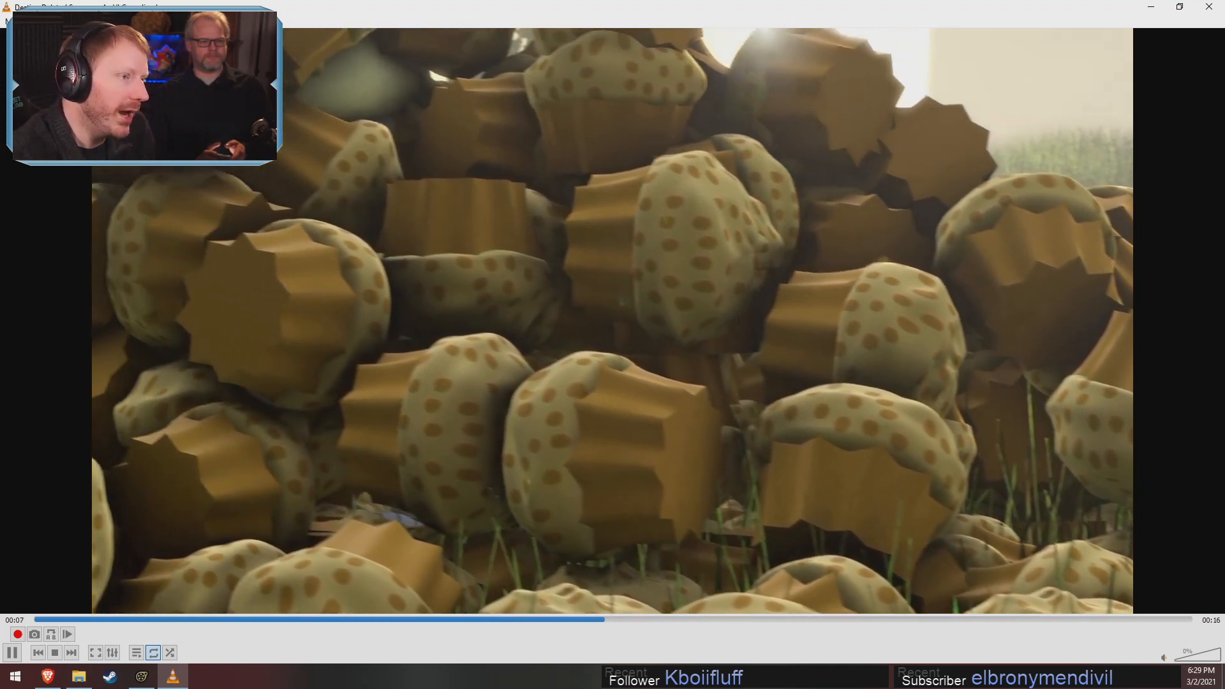
pyautogui.press('space')
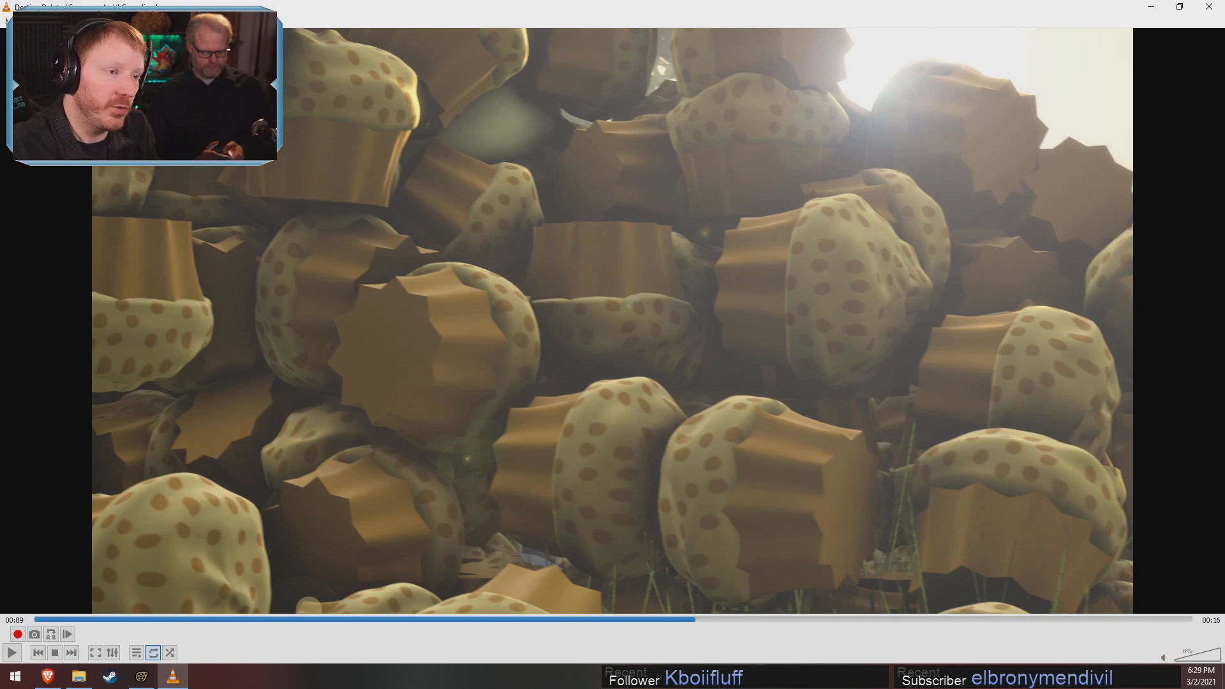
pyautogui.press('space')
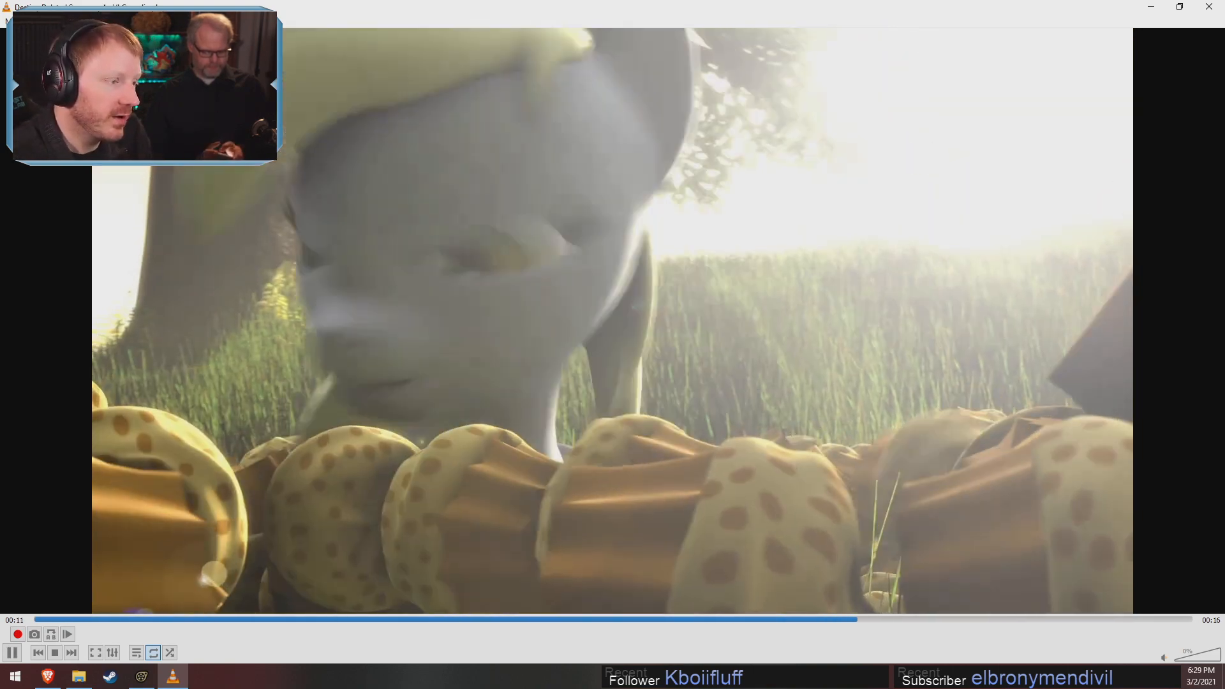
pyautogui.press('space')
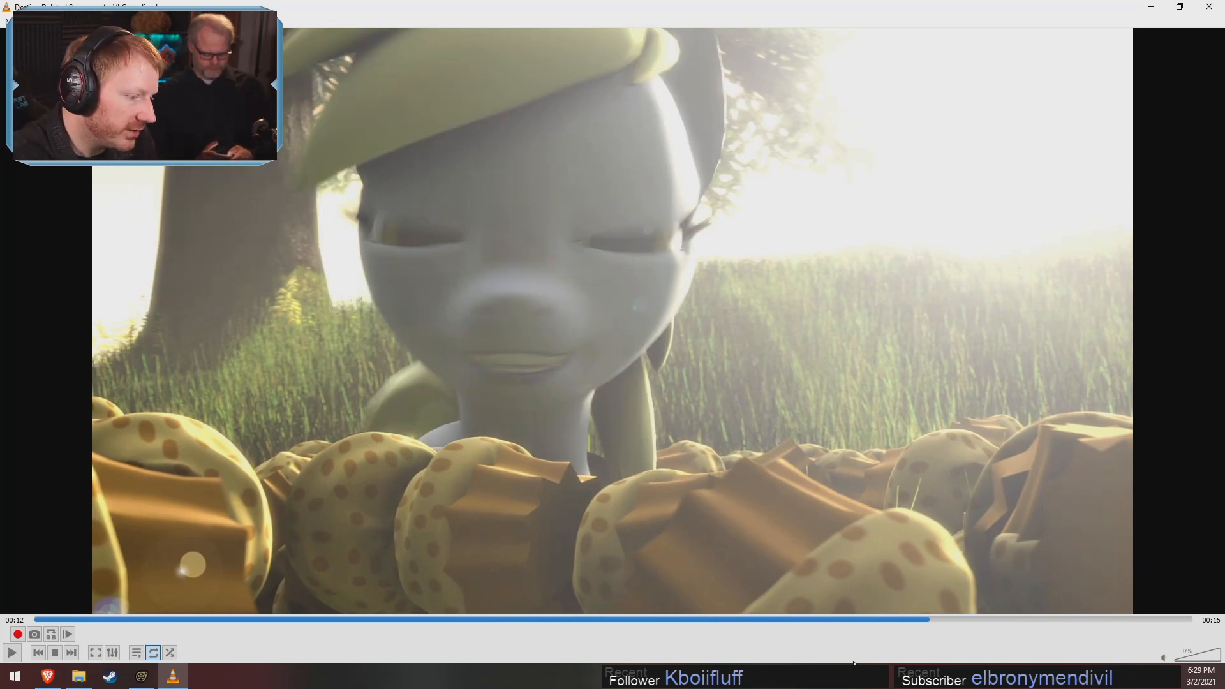
# Replay the pony's head turn from 00:10 to 00:13 and close the video
pyautogui.click(841, 617)
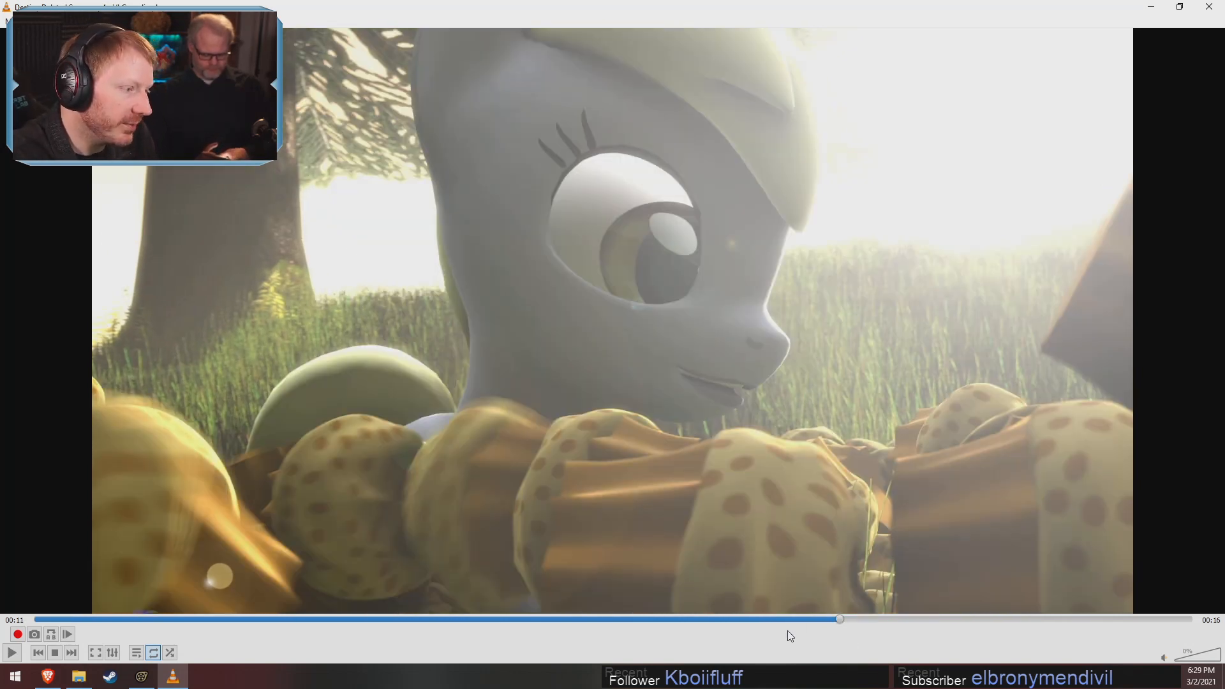
pyautogui.click(774, 619)
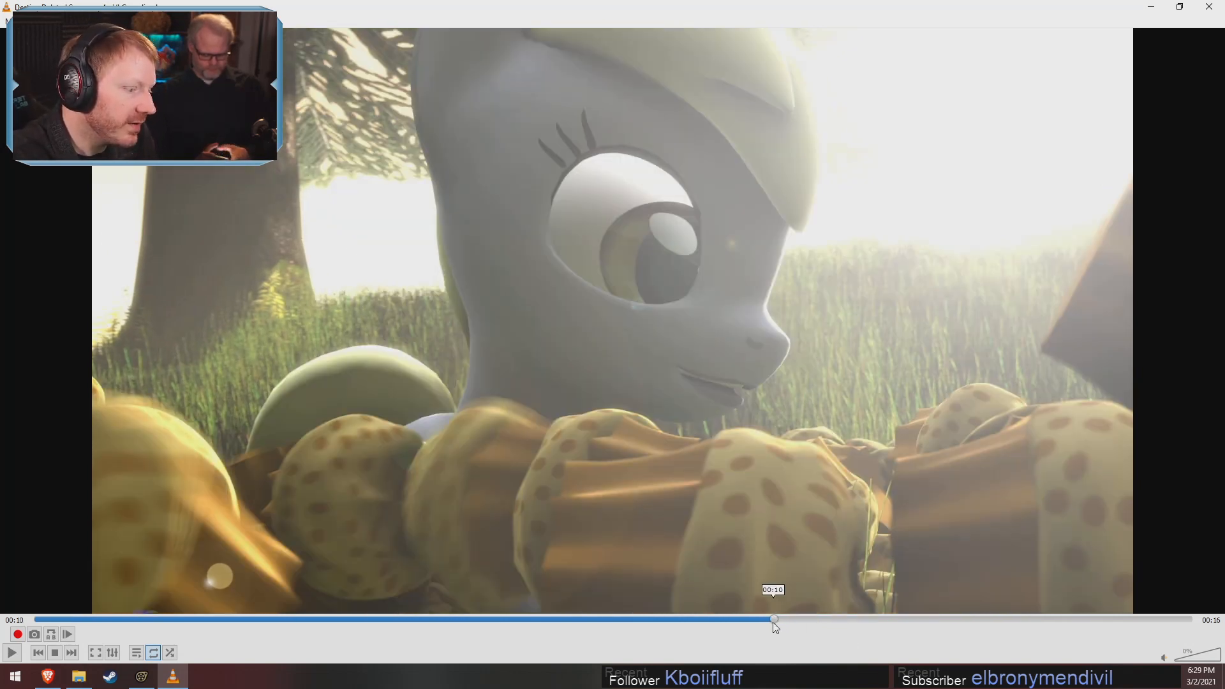
pyautogui.press('space')
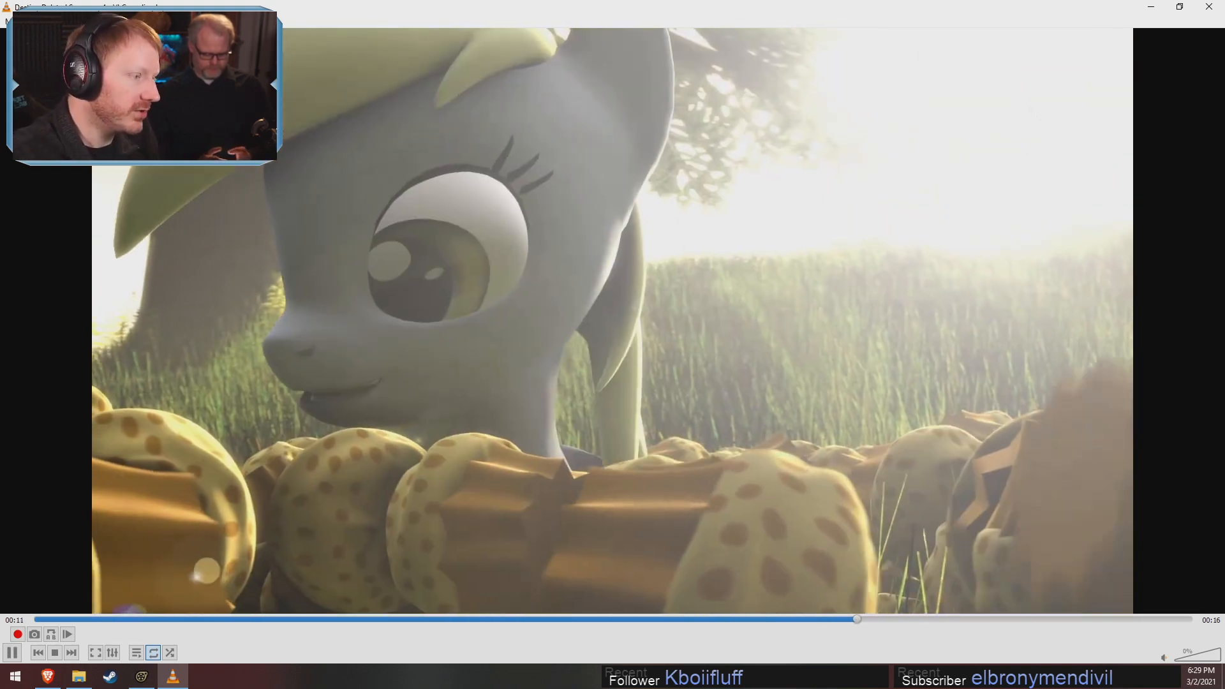
pyautogui.press('space')
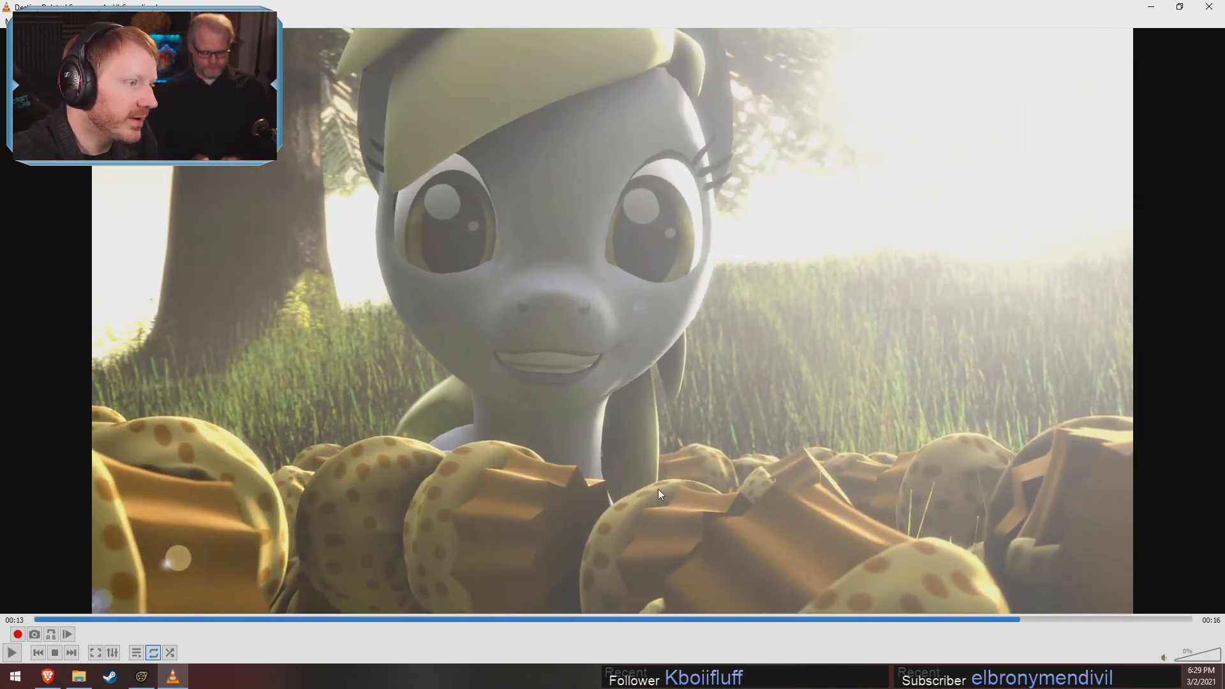
pyautogui.click(1209, 11)
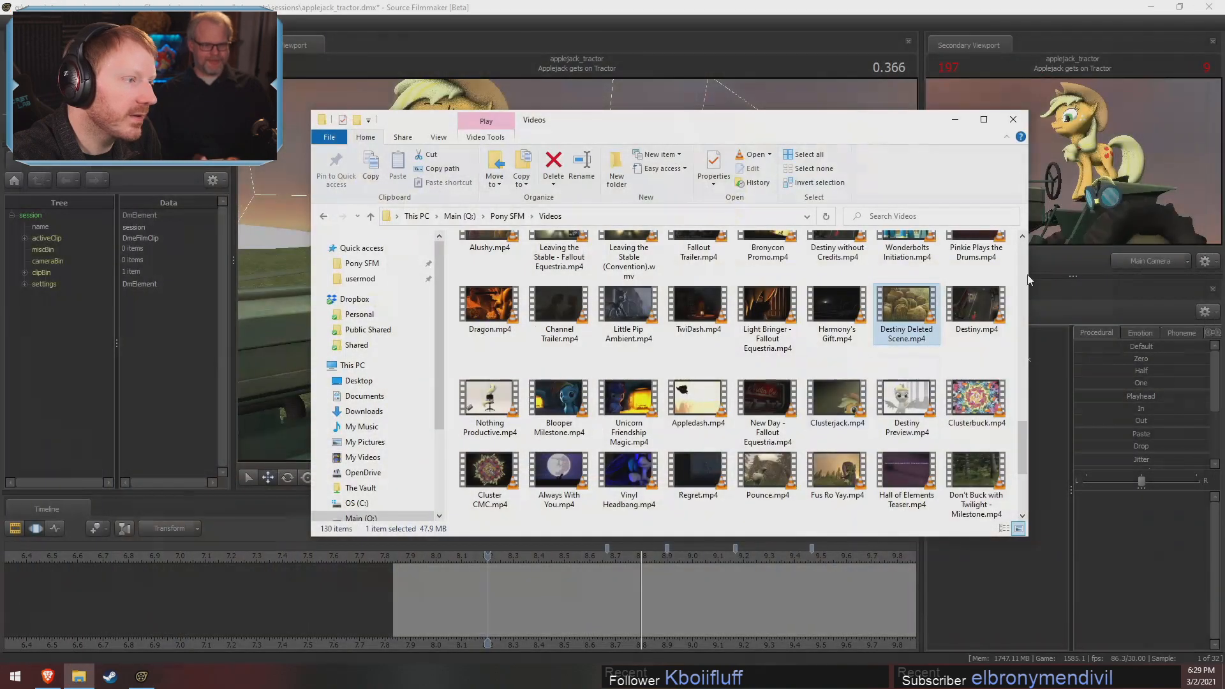
# Switch back to Source Filmmaker and review Applejack's standing pose on the tractor at 0.366
pyautogui.click(603, 6)
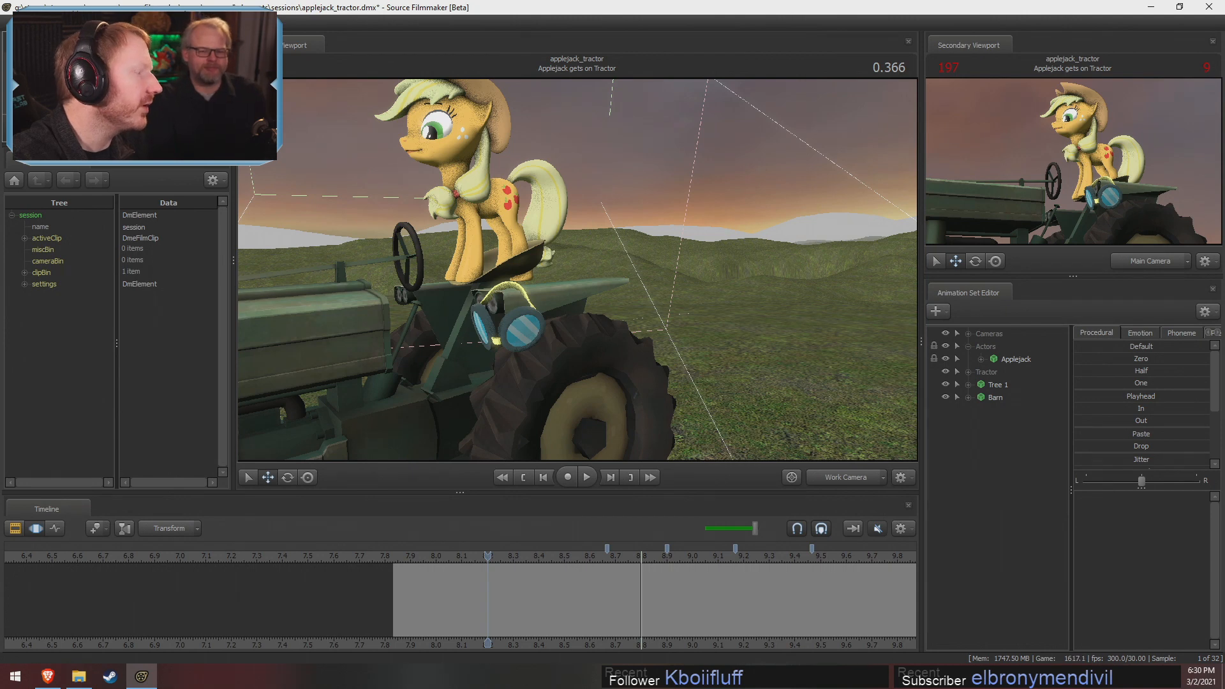
pyautogui.moveTo(160, 81)
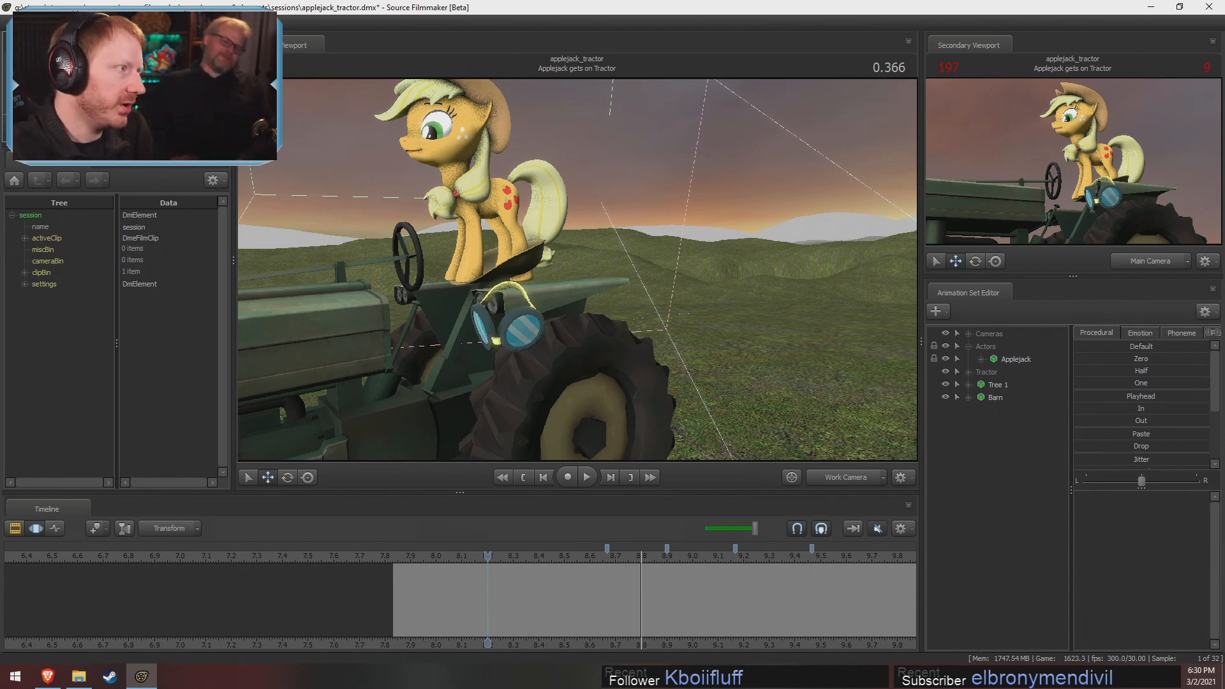
pyautogui.moveTo(617, 442); pyautogui.dragTo(553, 408)
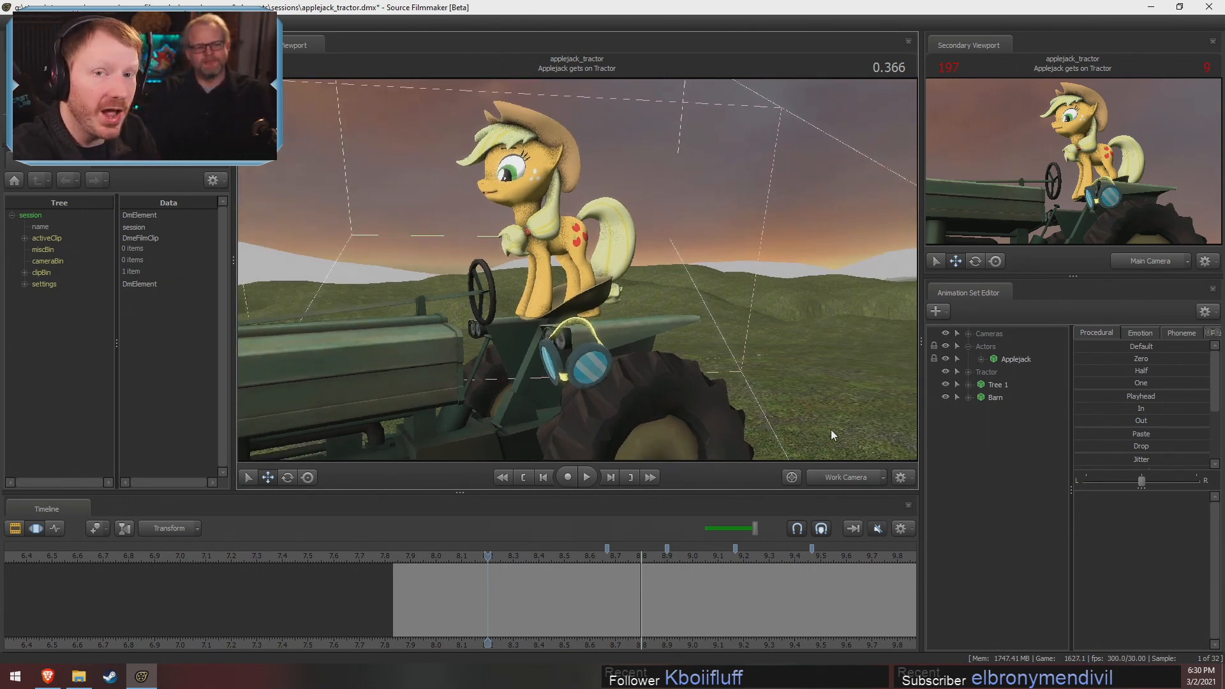
pyautogui.moveTo(737, 343); pyautogui.dragTo(574, 274)
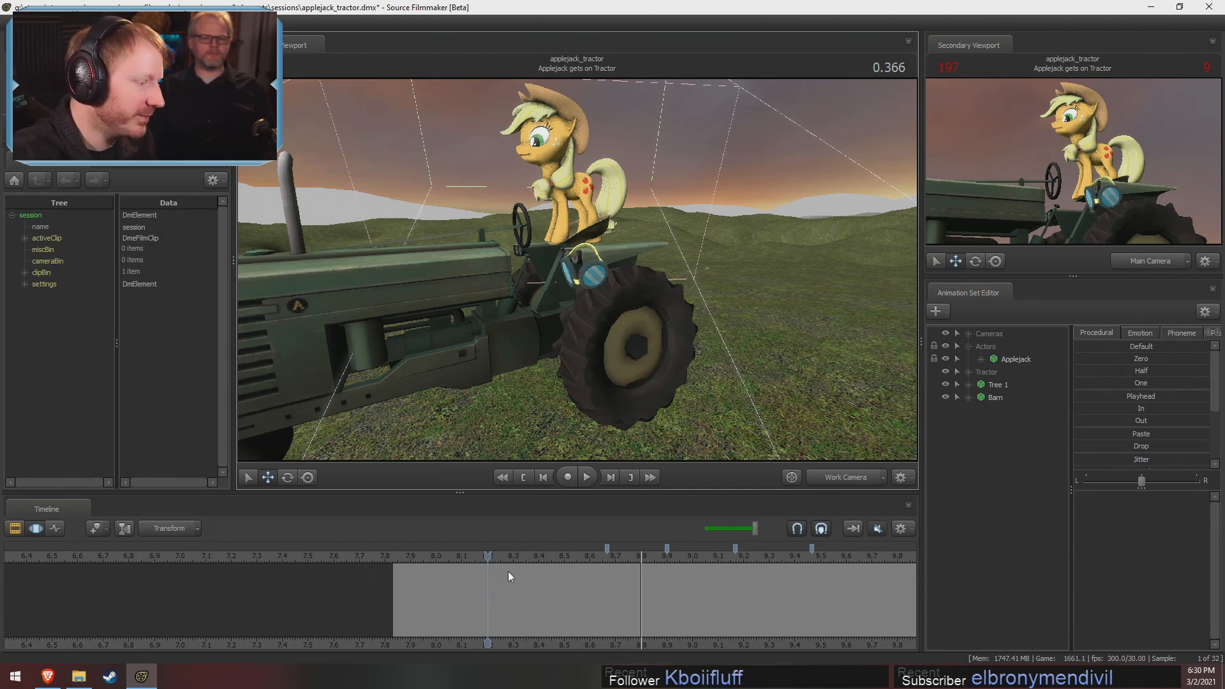
# Go through the standing pose from 0.066 and add a bookmark at 0.600 in the shot
pyautogui.moveTo(446, 553); pyautogui.dragTo(412, 557)
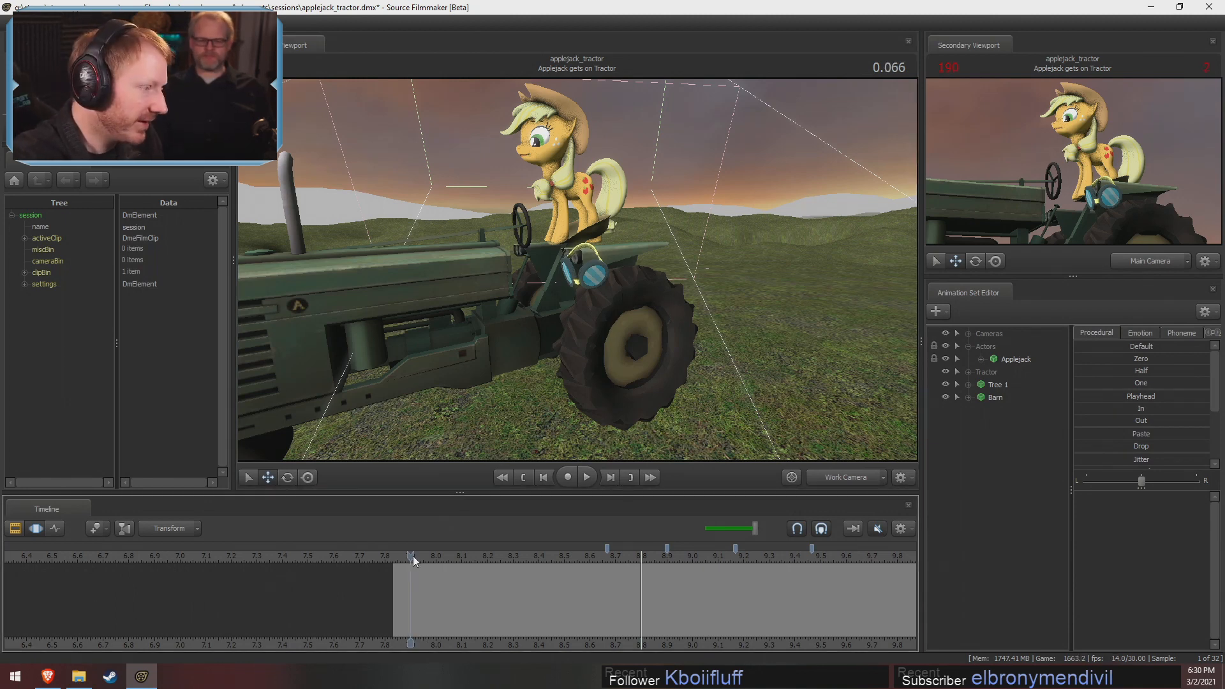
pyautogui.moveTo(556, 556)
pyautogui.mouseDown()
pyautogui.moveTo(668, 570)
pyautogui.moveTo(585, 583)
pyautogui.moveTo(659, 584)
pyautogui.moveTo(628, 595)
pyautogui.moveTo(546, 557)
pyautogui.mouseUp()
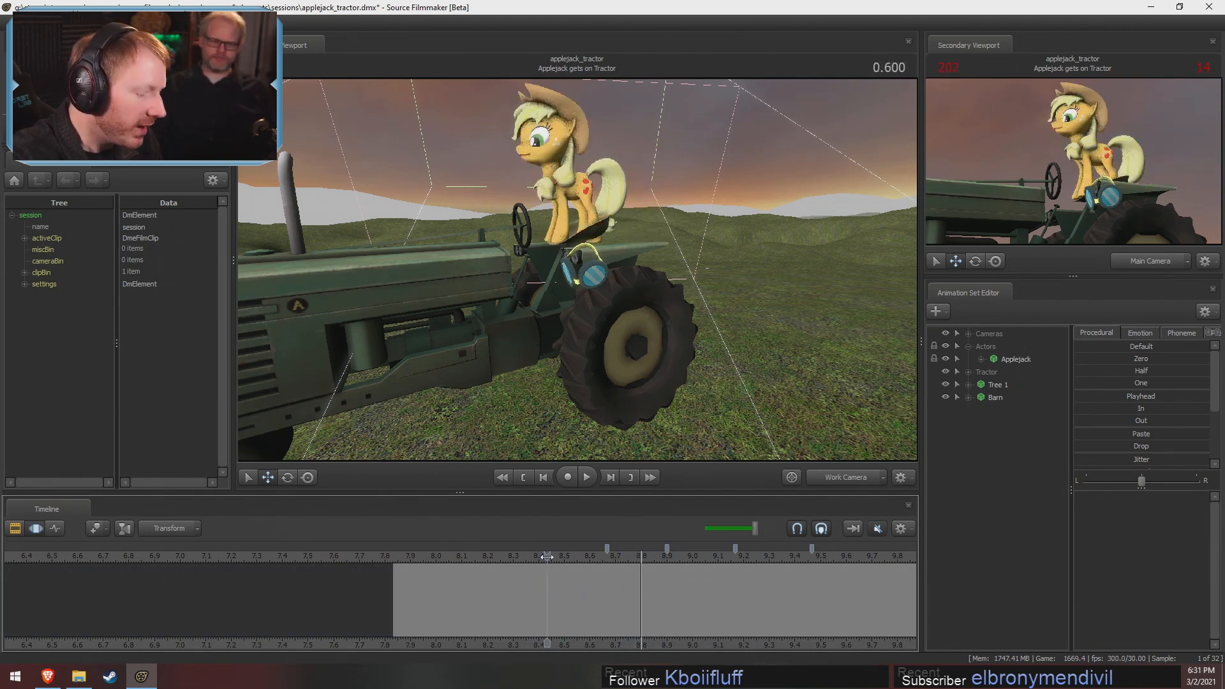
pyautogui.press('F2')
# Apply the Out preset to all of Applejack's controls over the time selection from the 0.600 bookmark to the next bookmark
pyautogui.press('F3')
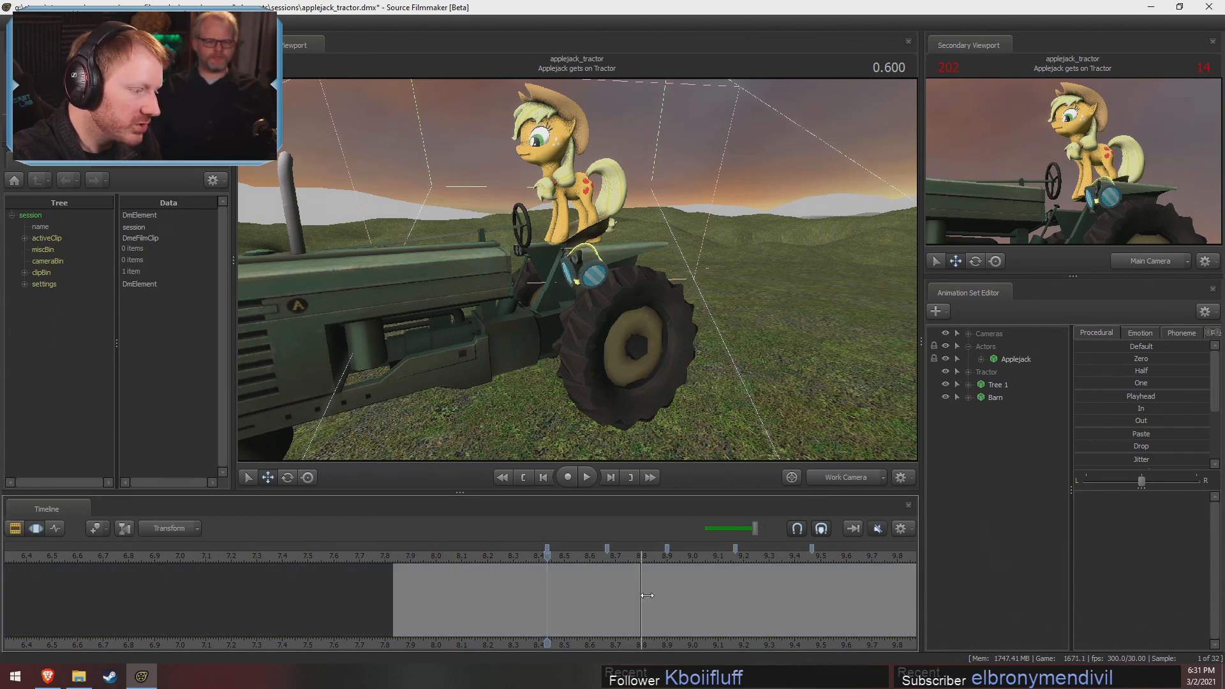
pyautogui.click(999, 361)
pyautogui.moveTo(616, 606); pyautogui.dragTo(566, 596)
pyautogui.press('Up')
pyautogui.press('Up')
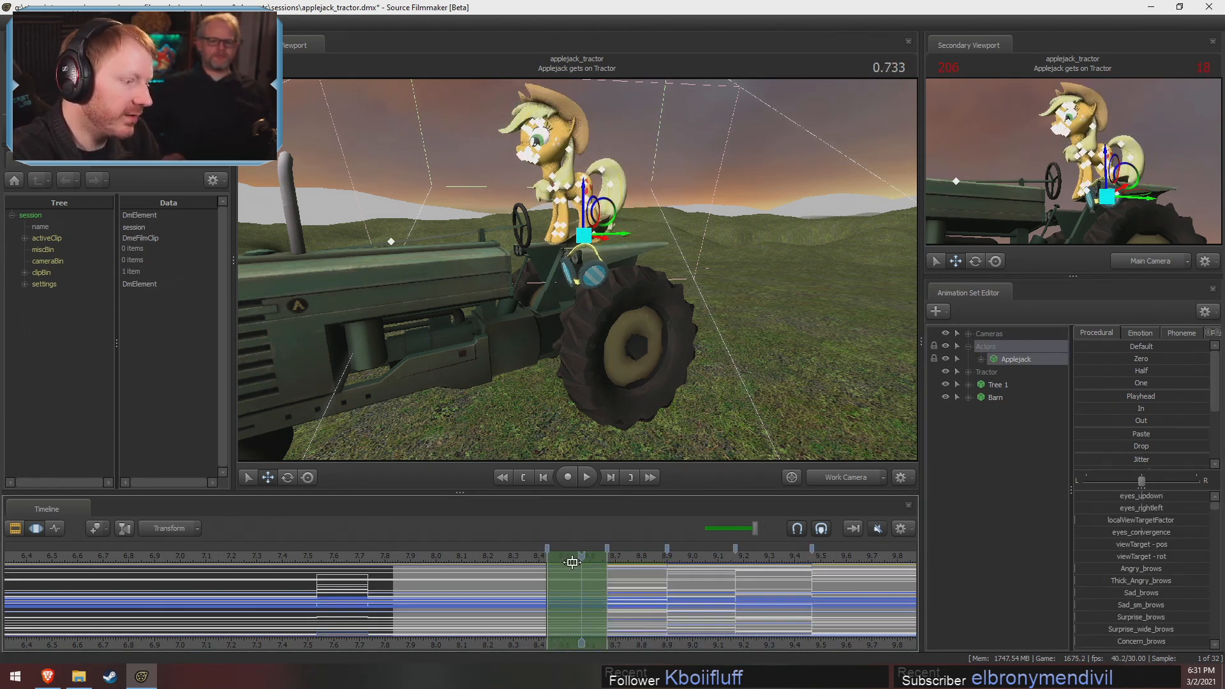
pyautogui.moveTo(714, 383); pyautogui.dragTo(689, 326)
pyautogui.press('w')
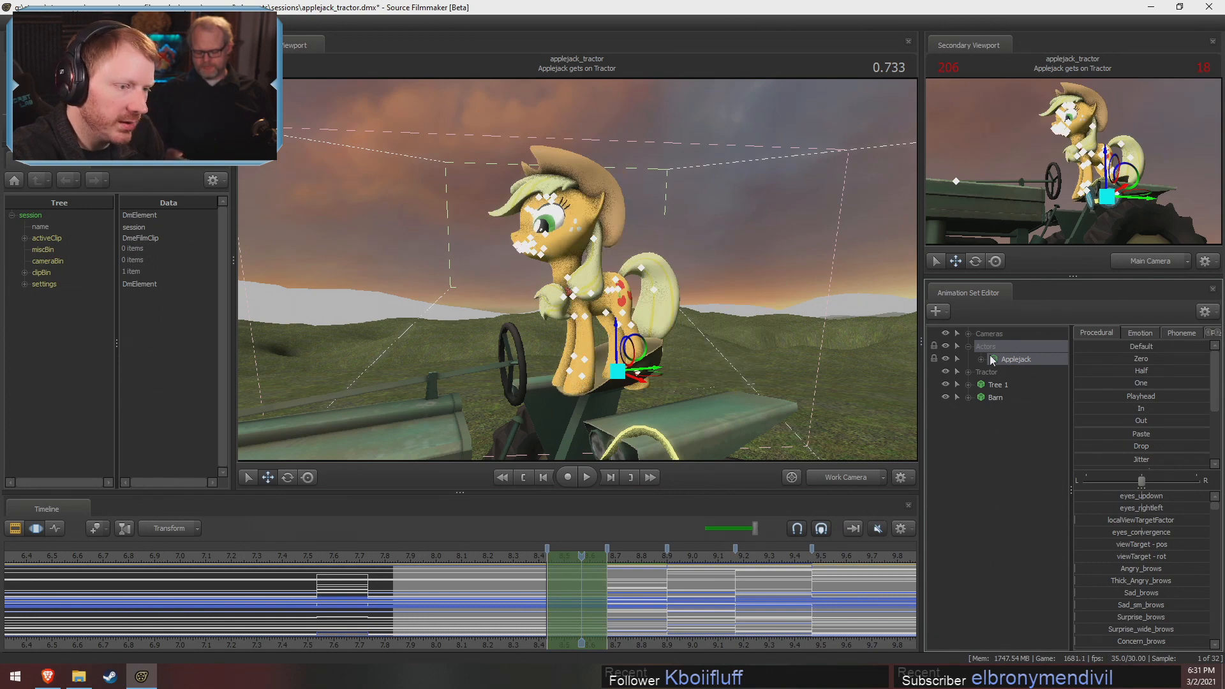
pyautogui.click(1077, 421)
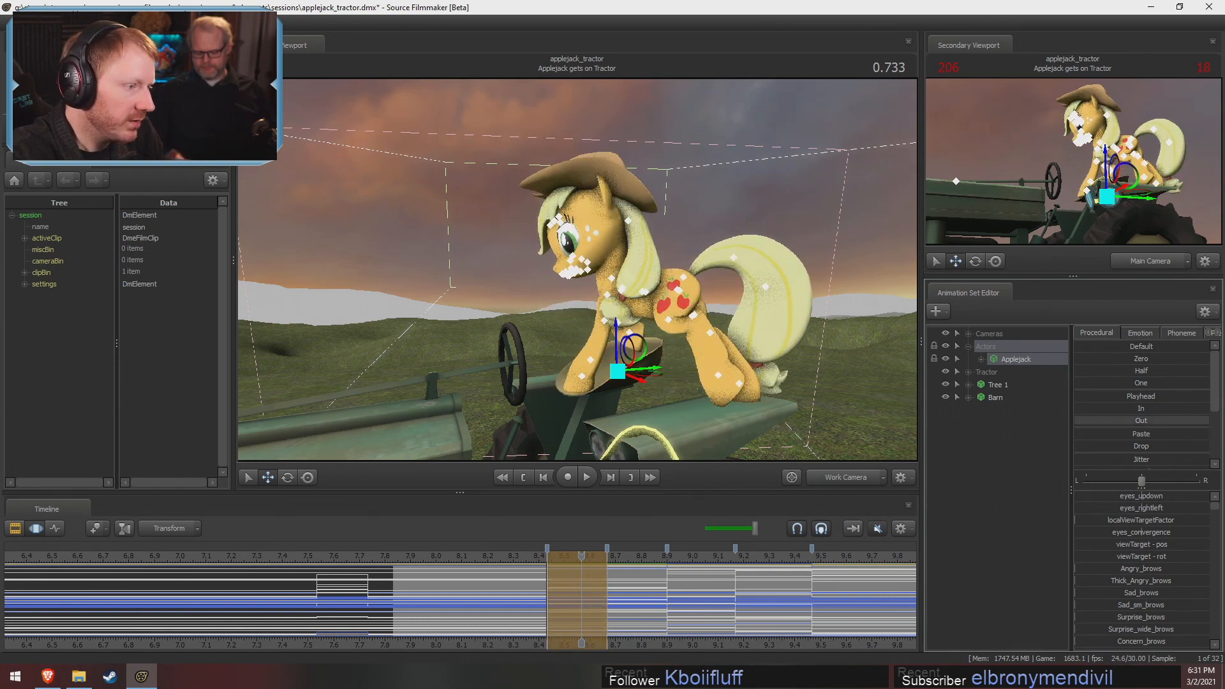
# Examine Applejack's stepping pose at 0.733 from the front, side and rear to check her footing on the tractor
pyautogui.keyDown('alt'); pyautogui.moveTo(598, 392); pyautogui.dragTo(527, 339); pyautogui.keyUp('alt')
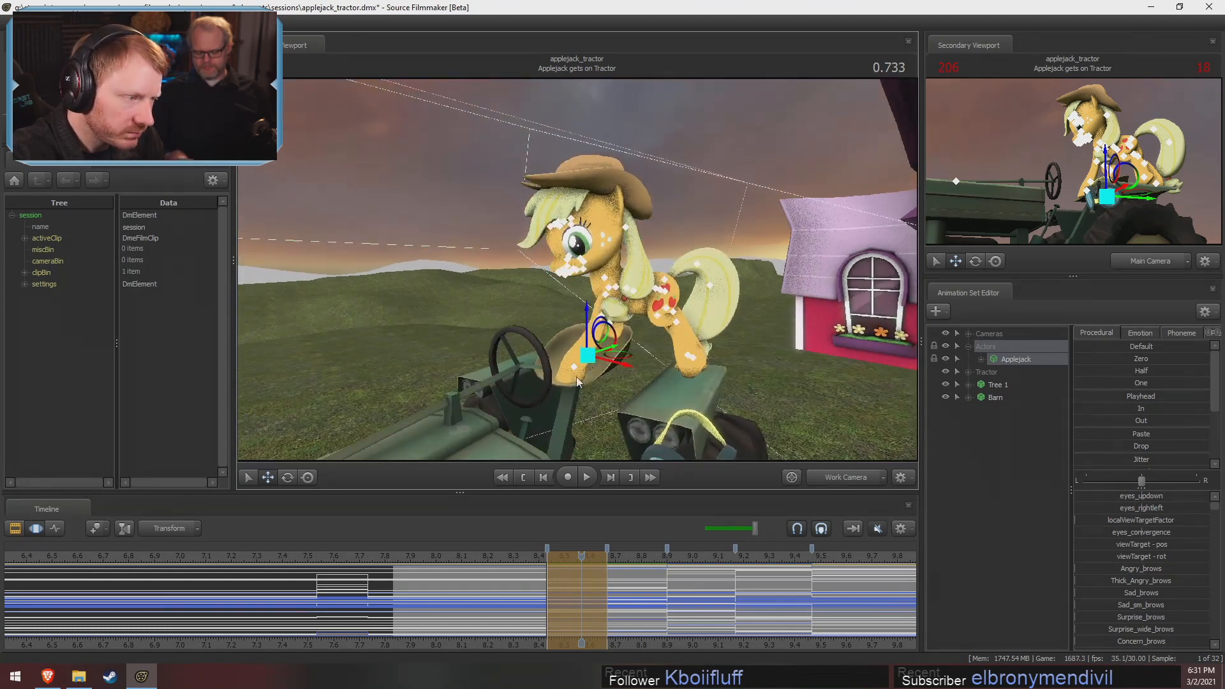
pyautogui.press('shift')
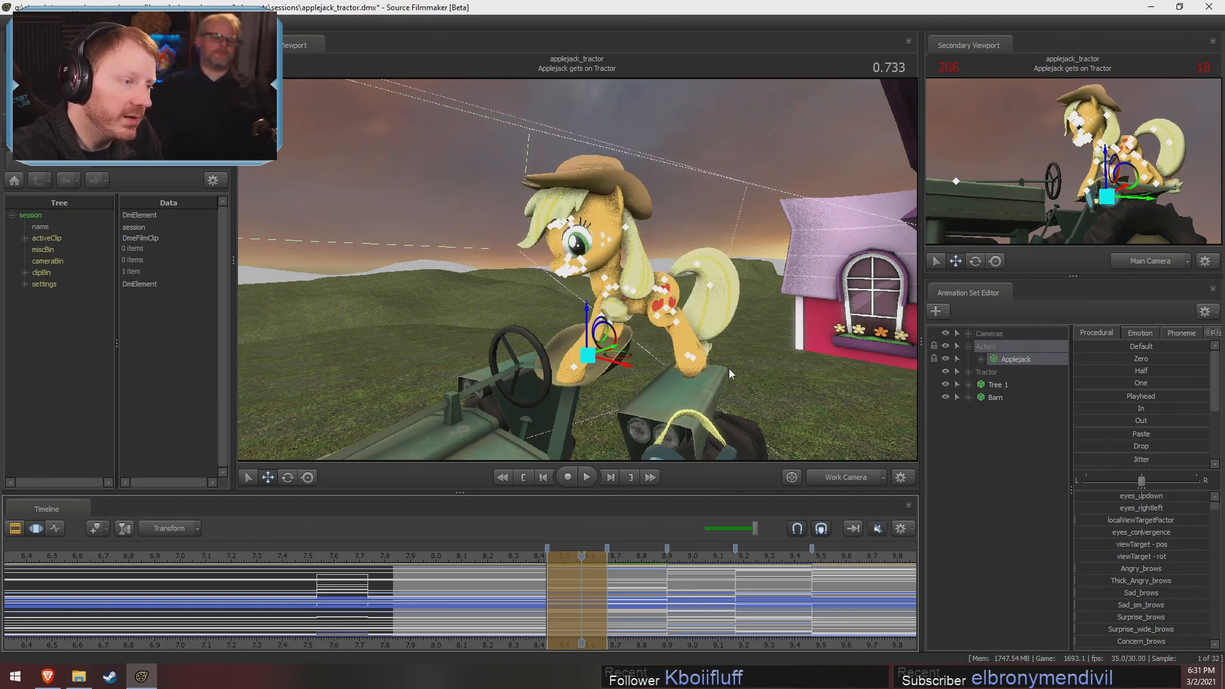
pyautogui.moveTo(731, 373); pyautogui.dragTo(576, 275)
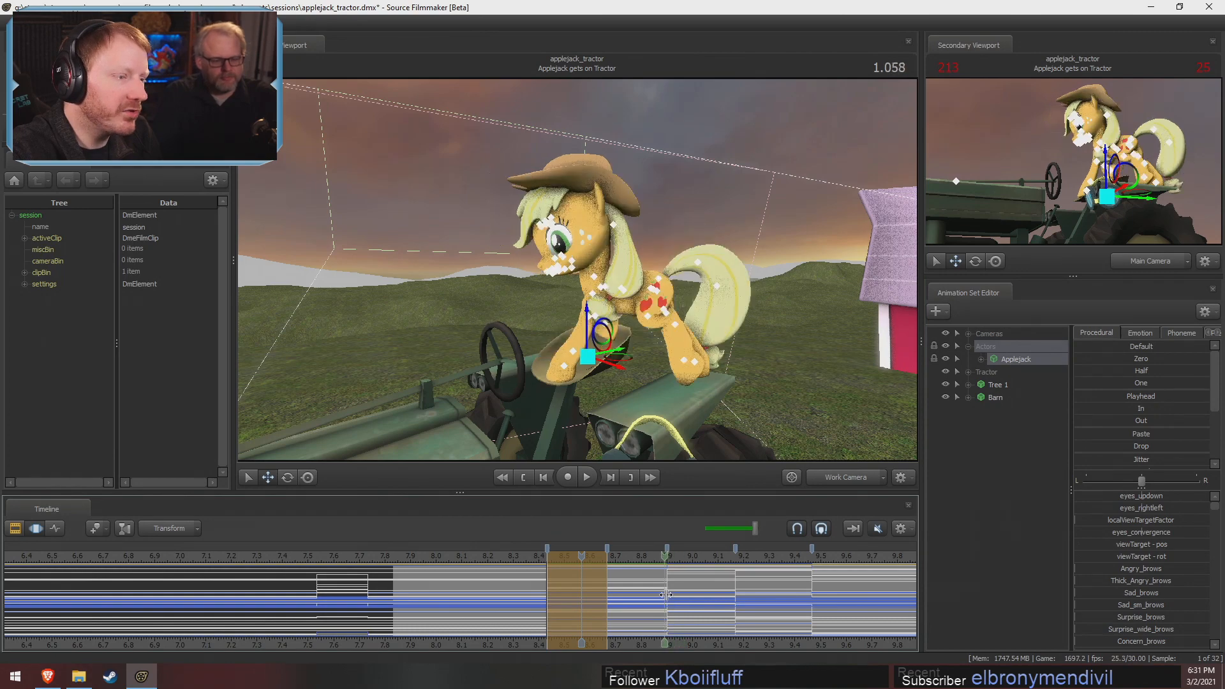
pyautogui.moveTo(686, 337); pyautogui.dragTo(617, 290)
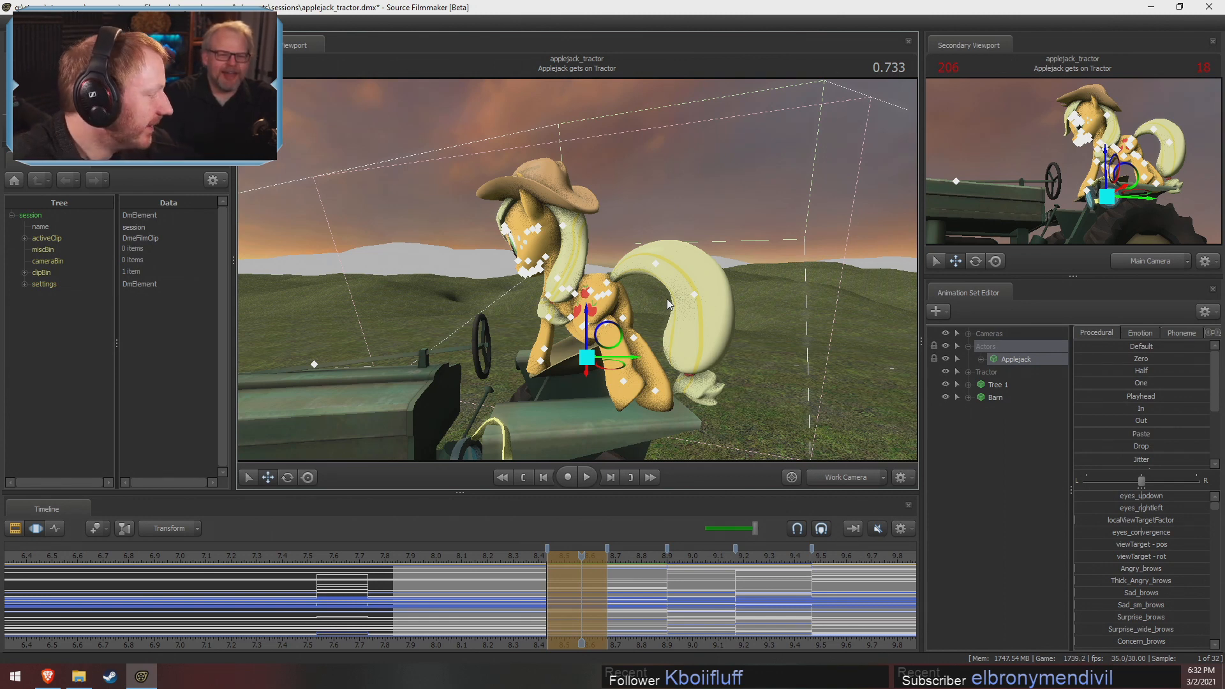
# Compare Applejack's standing pose at 0.533 with her stepping pose at 0.666 in close-up
pyautogui.click(532, 555)
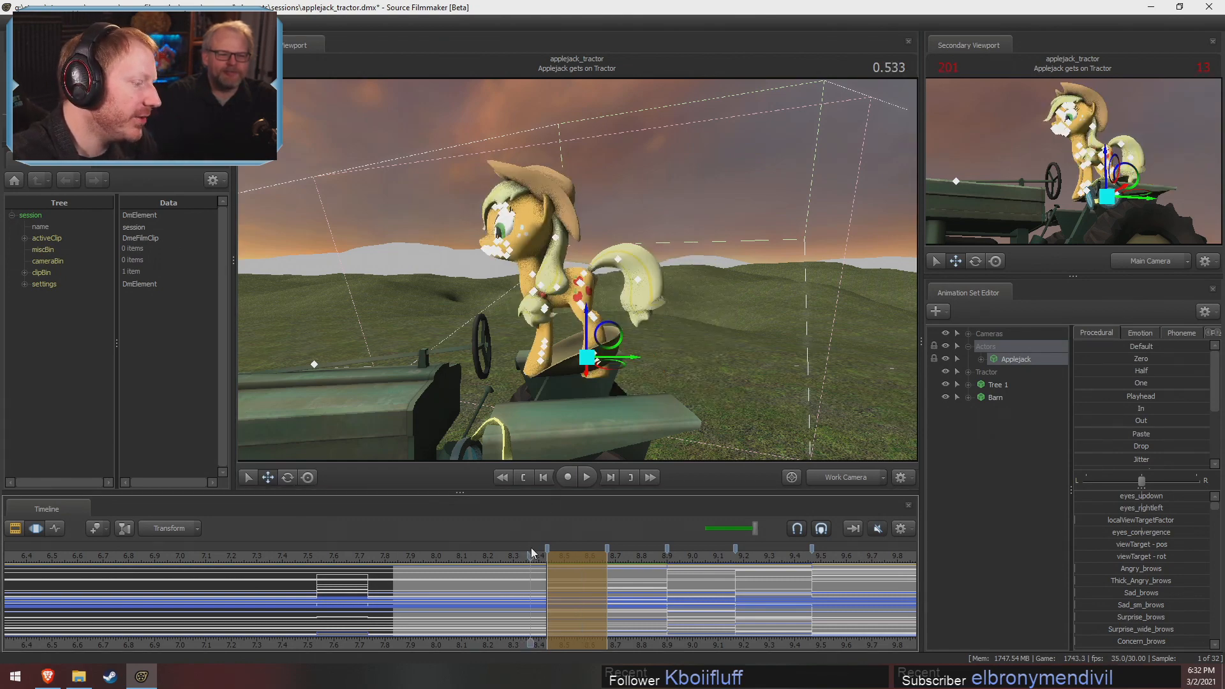
pyautogui.moveTo(532, 554); pyautogui.dragTo(566, 560)
pyautogui.moveTo(687, 275); pyautogui.dragTo(685, 271)
pyautogui.press('w')
pyautogui.press('s')
pyautogui.press('w')
pyautogui.moveTo(578, 269); pyautogui.dragTo(577, 269)
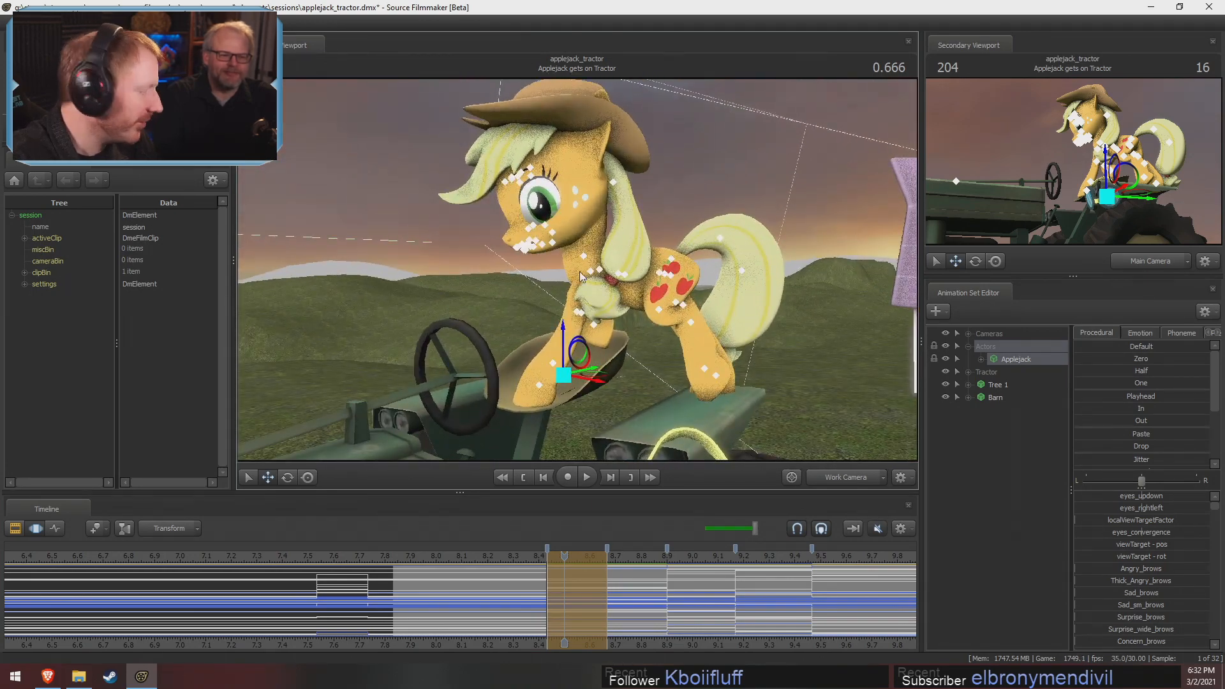
# Commit the pose change over the time selection and inspect Applejack's hooves on the seat and fender at 0.666
pyautogui.press('F2')
pyautogui.press('F3')
pyautogui.press('shift')
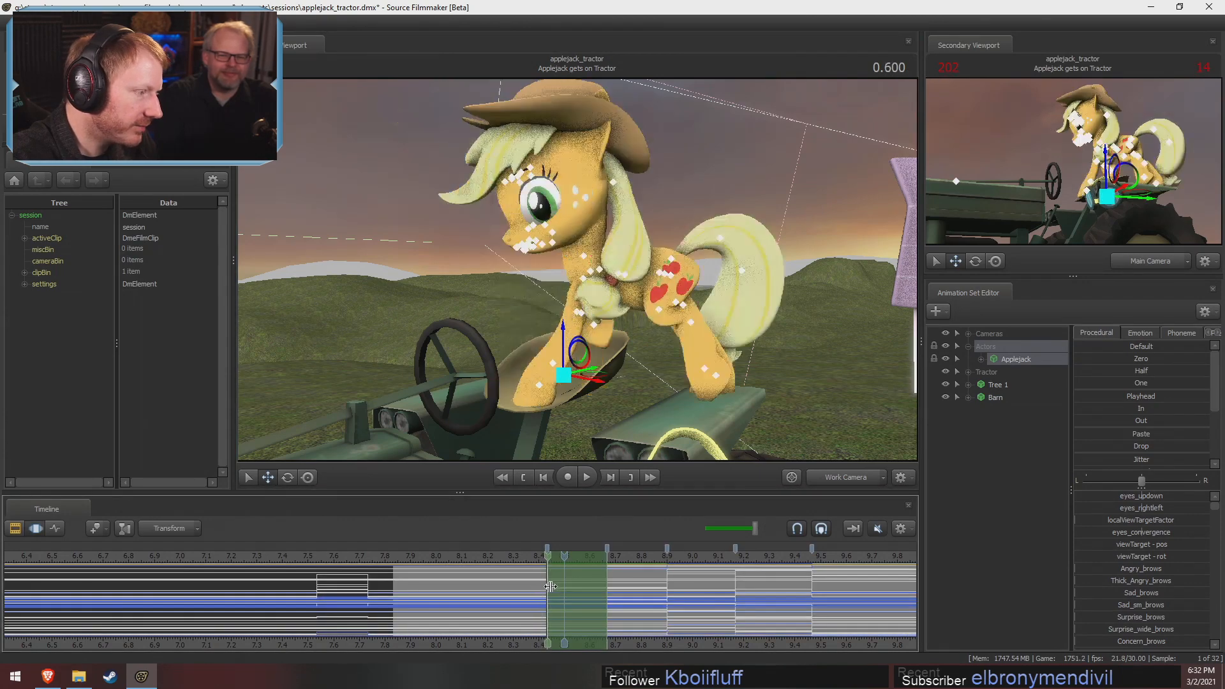
pyautogui.moveTo(709, 348); pyautogui.dragTo(708, 347)
pyautogui.moveTo(578, 270); pyautogui.dragTo(579, 274)
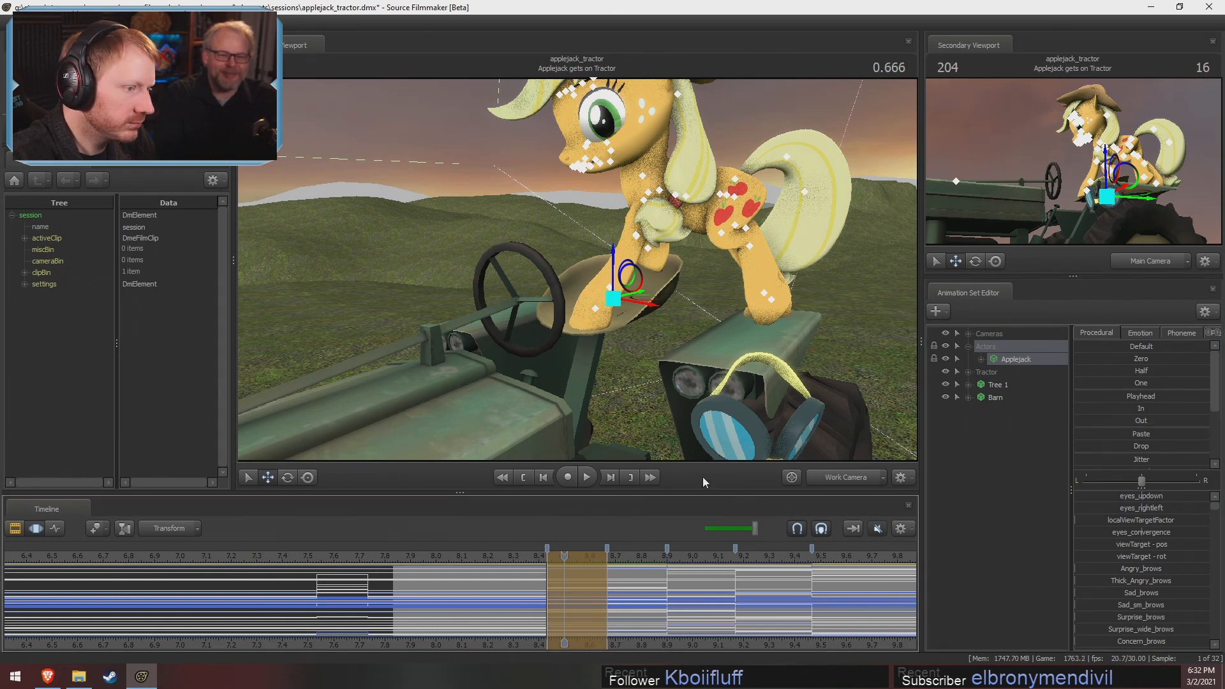
# Widen the animation set list, check Applejack's RightFoot and Pony Legs controls, and select the whole Applejack model
pyautogui.keyDown('ctrl'); pyautogui.click(771, 297); pyautogui.keyUp('ctrl')
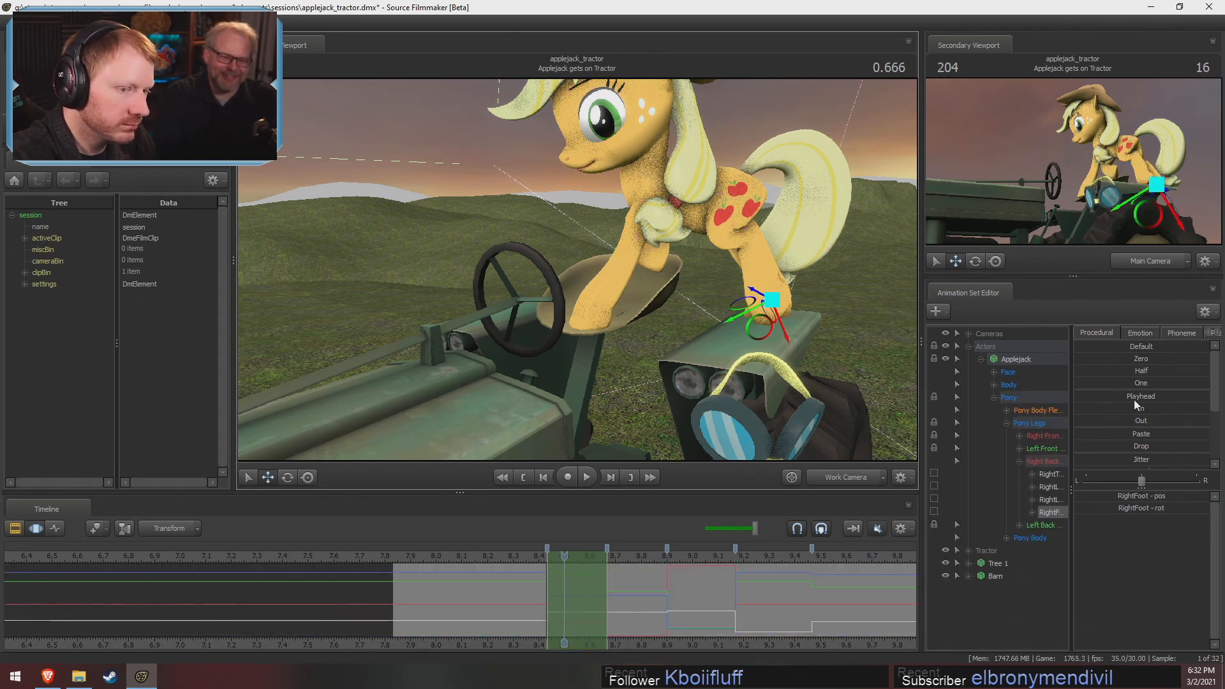
pyautogui.moveTo(1071, 425); pyautogui.dragTo(1111, 408)
pyautogui.click(1201, 428)
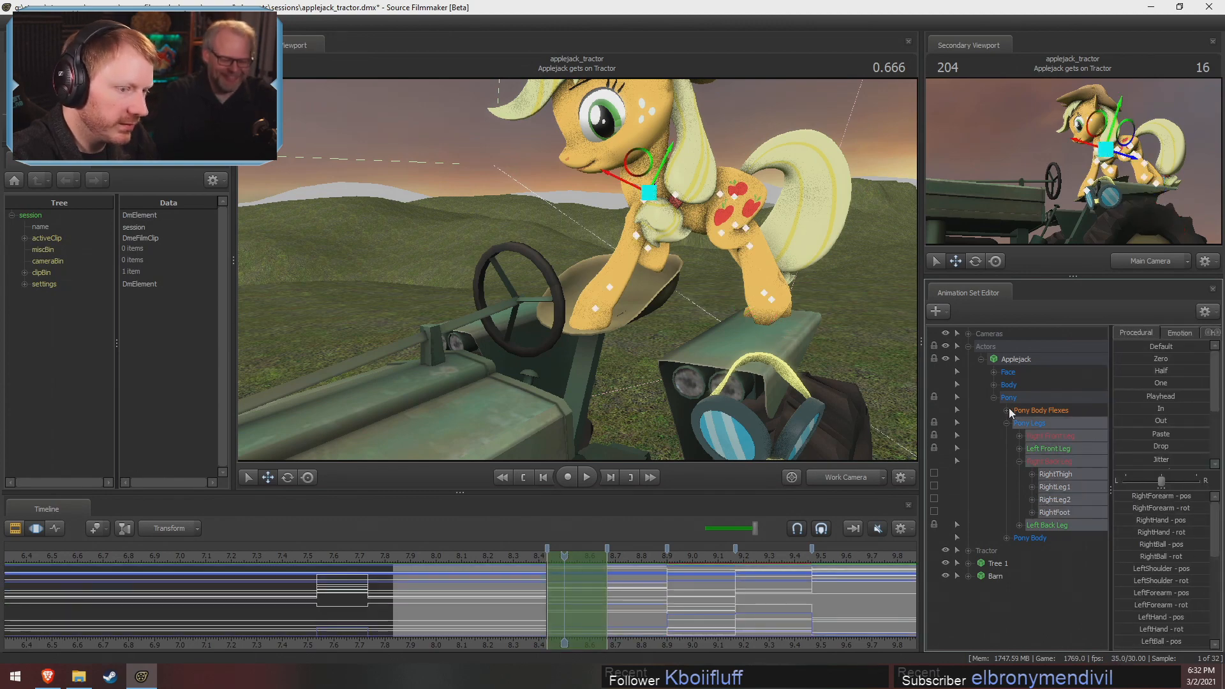
pyautogui.click(1010, 361)
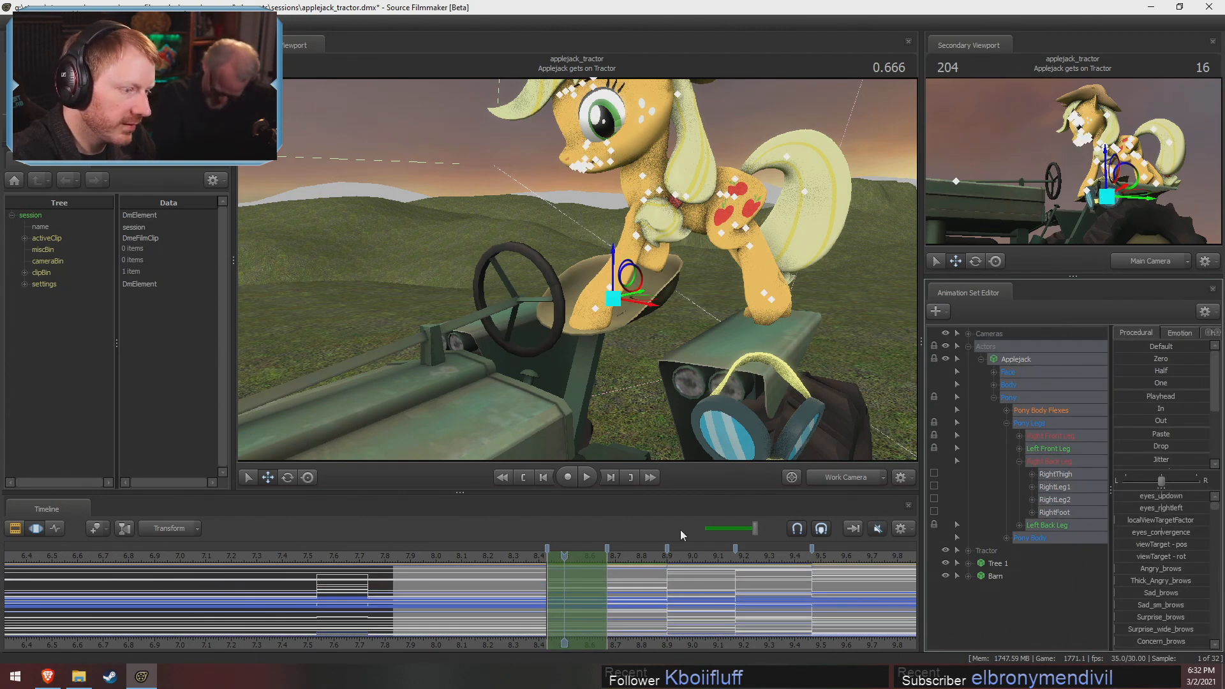
# Select Applejack's Right Back Leg group and compare her hooves on the tractor between 0.666 and just past 0.833
pyautogui.moveTo(657, 383); pyautogui.dragTo(731, 370)
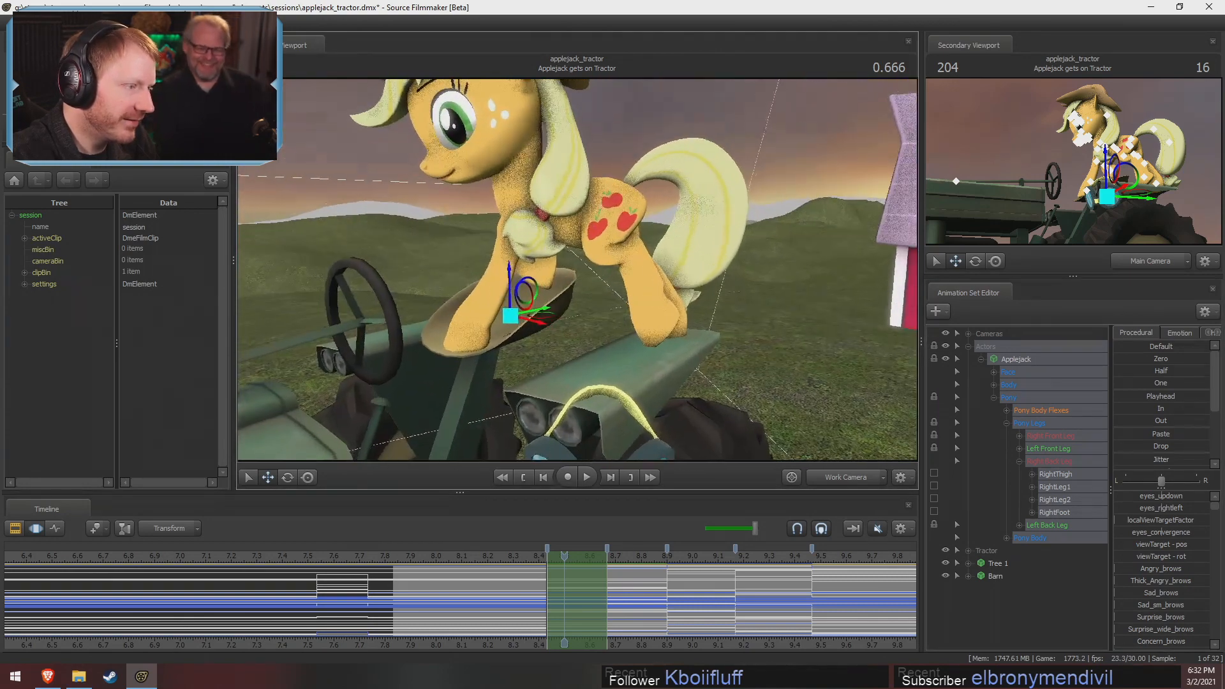
pyautogui.moveTo(578, 274)
pyautogui.mouseDown()
pyautogui.moveTo(546, 319)
pyautogui.moveTo(578, 275)
pyautogui.mouseUp()
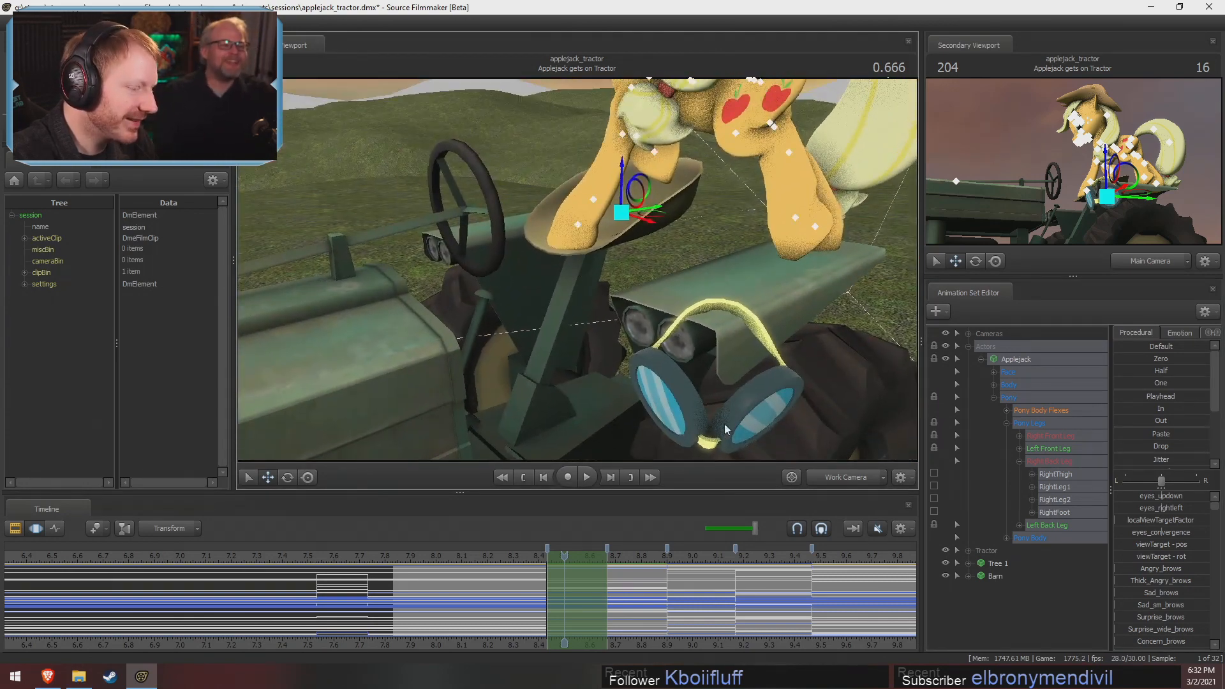
pyautogui.click(1046, 462)
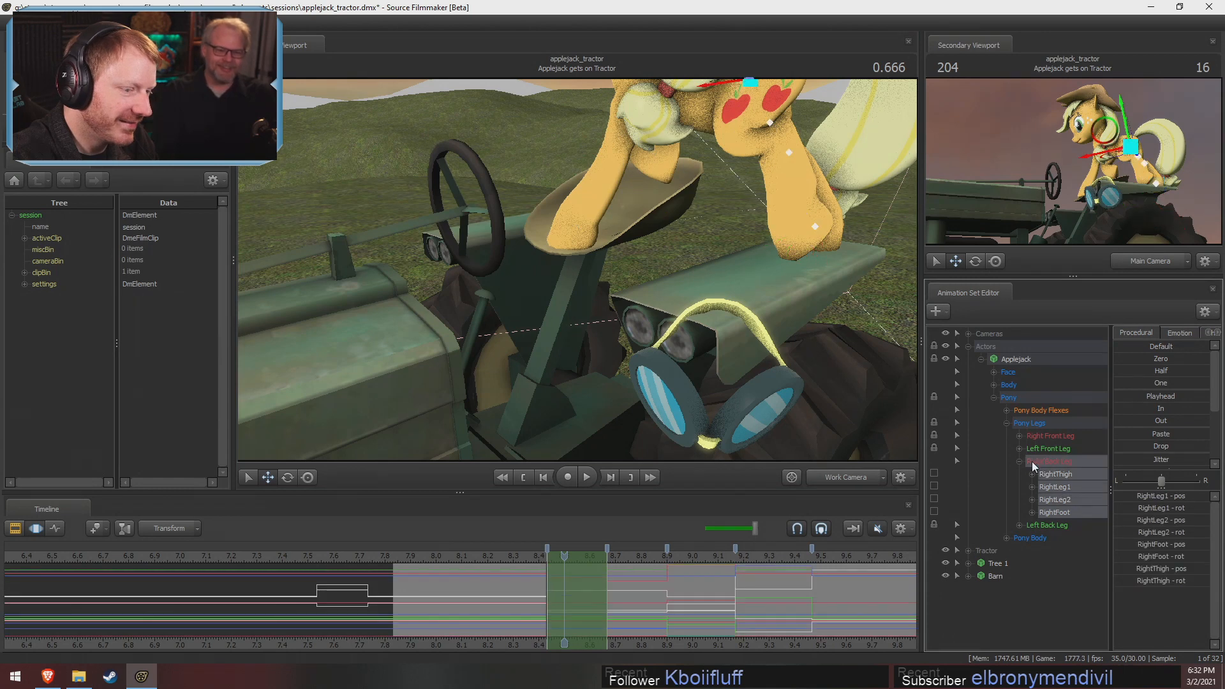
pyautogui.click(1020, 461)
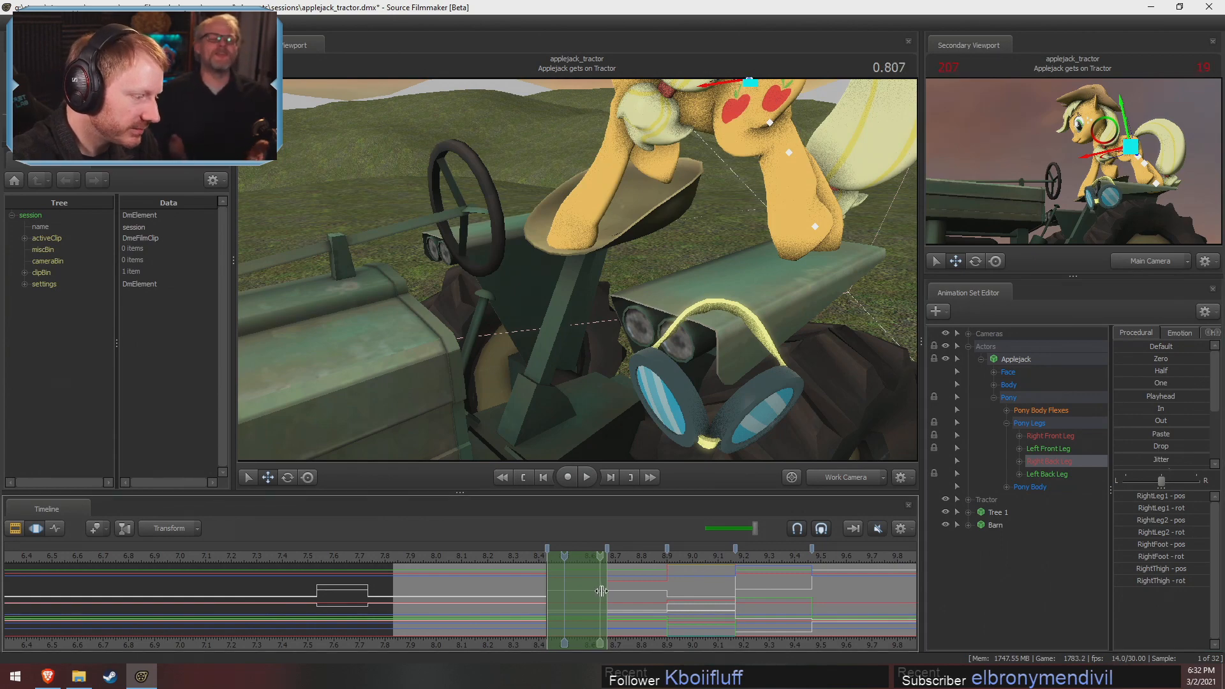
pyautogui.moveTo(597, 589); pyautogui.dragTo(598, 589)
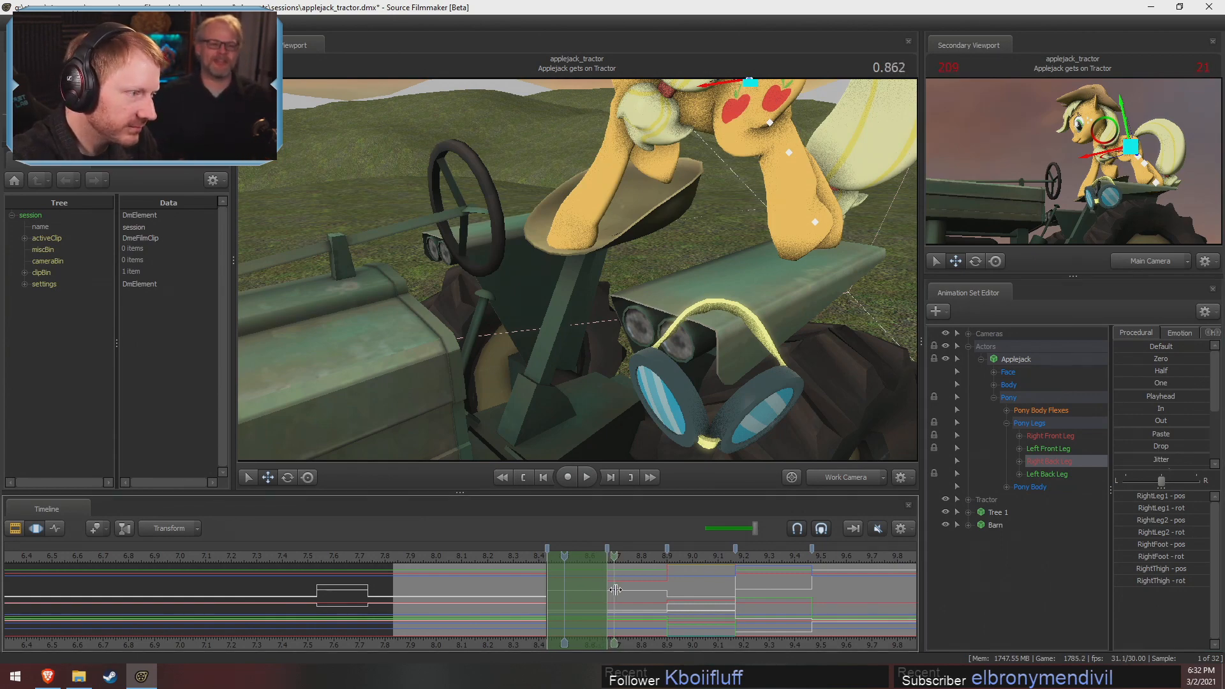
pyautogui.press('ctrl')
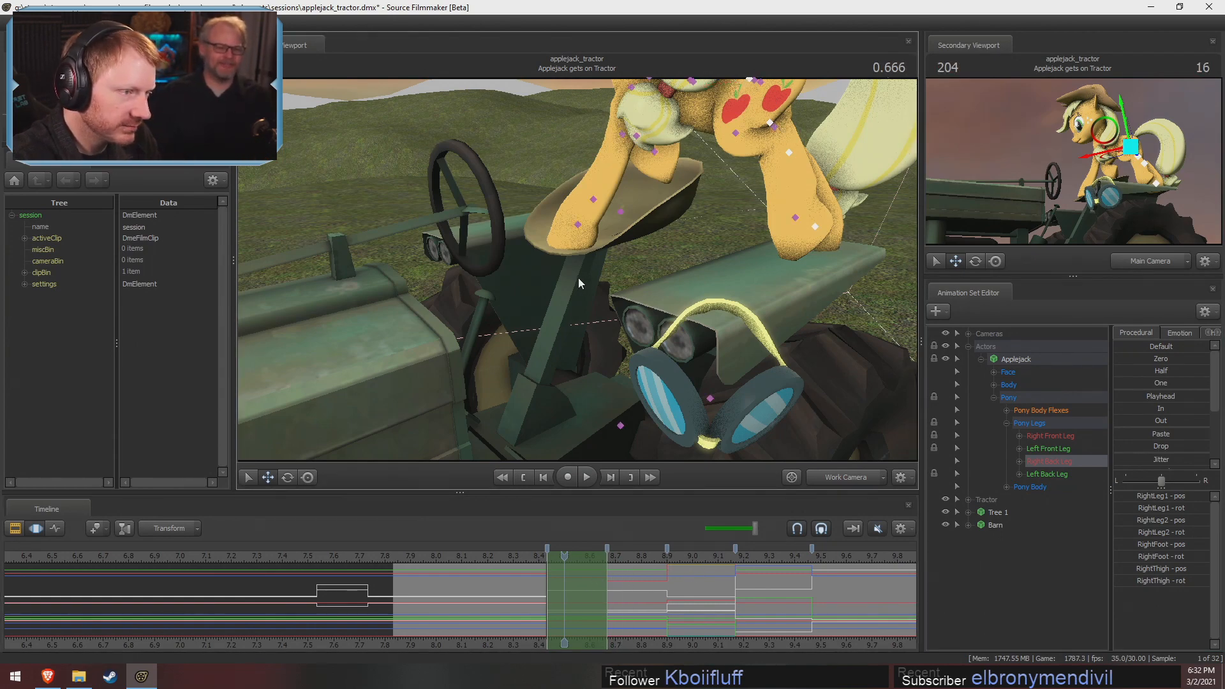
# Select Applejack's RightFoot control and place the playhead on the pose boundary at 0.833
pyautogui.keyDown('ctrl'); pyautogui.click(813, 228); pyautogui.keyUp('ctrl')
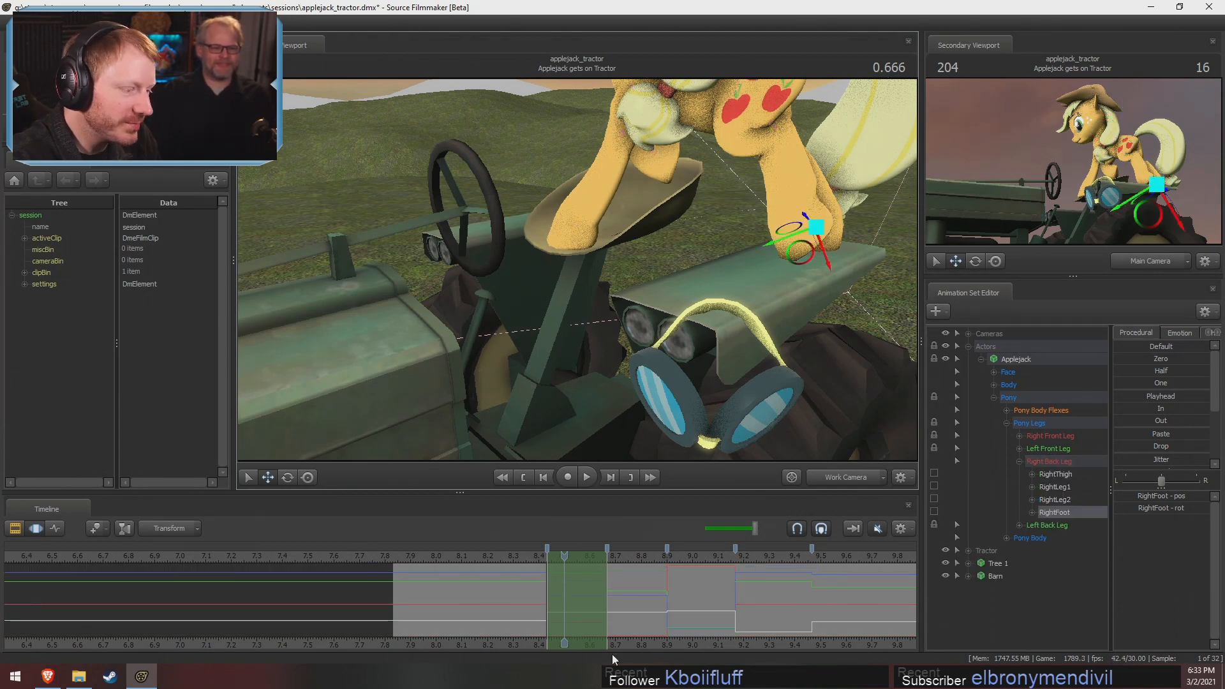
pyautogui.scroll(4, 670, 582)
pyautogui.moveTo(668, 557); pyautogui.dragTo(651, 572)
pyautogui.scroll(6, 663, 593)
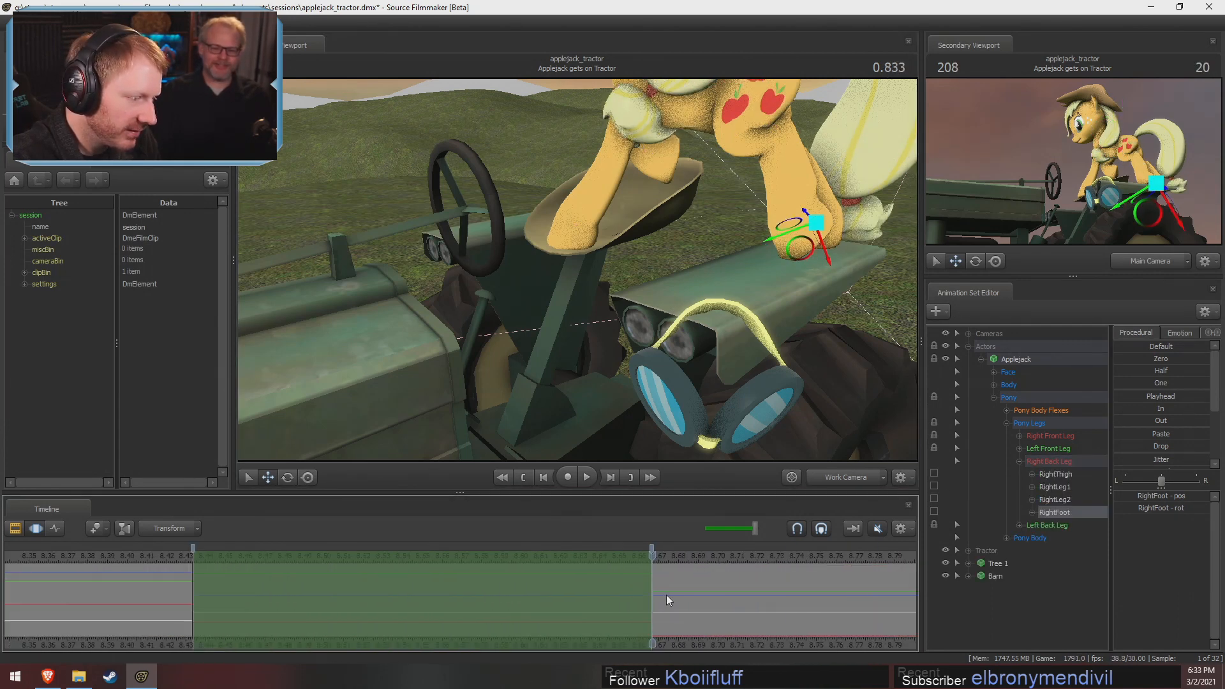
pyautogui.scroll(5, 666, 594)
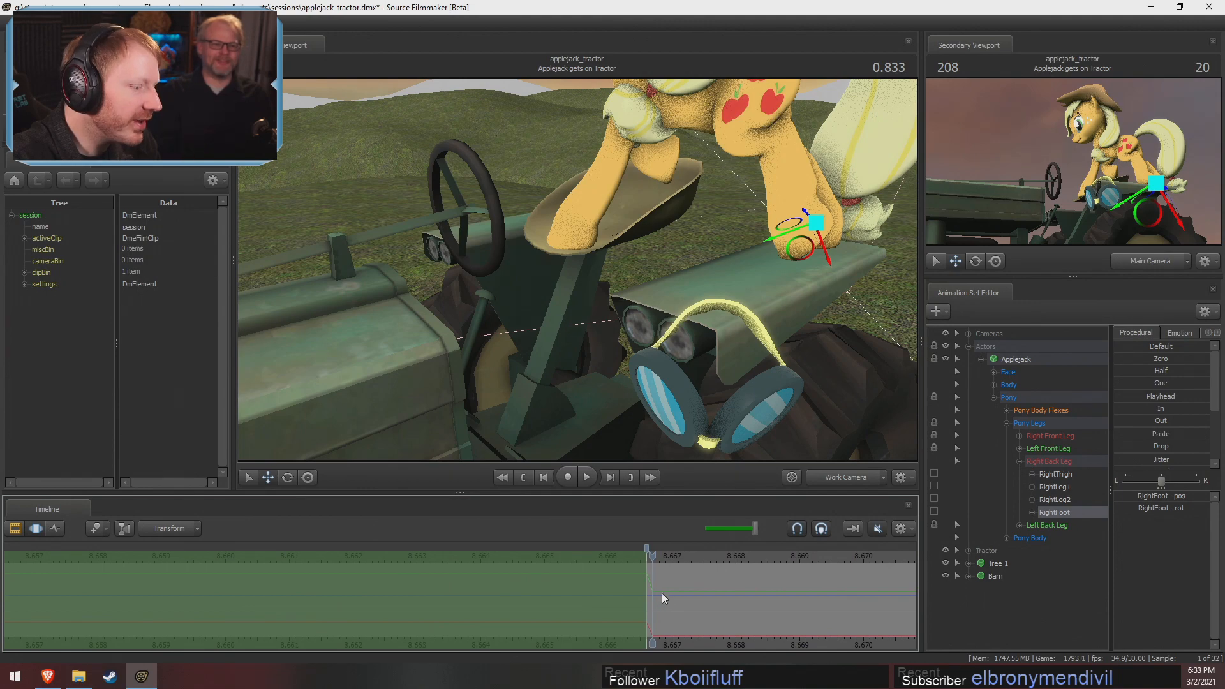
# Try the In and Out procedural presets on RightFoot with the time selection covering everything before 0.833
pyautogui.keyDown('shift'); pyautogui.moveTo(670, 595); pyautogui.dragTo(695, 599); pyautogui.keyUp('shift')
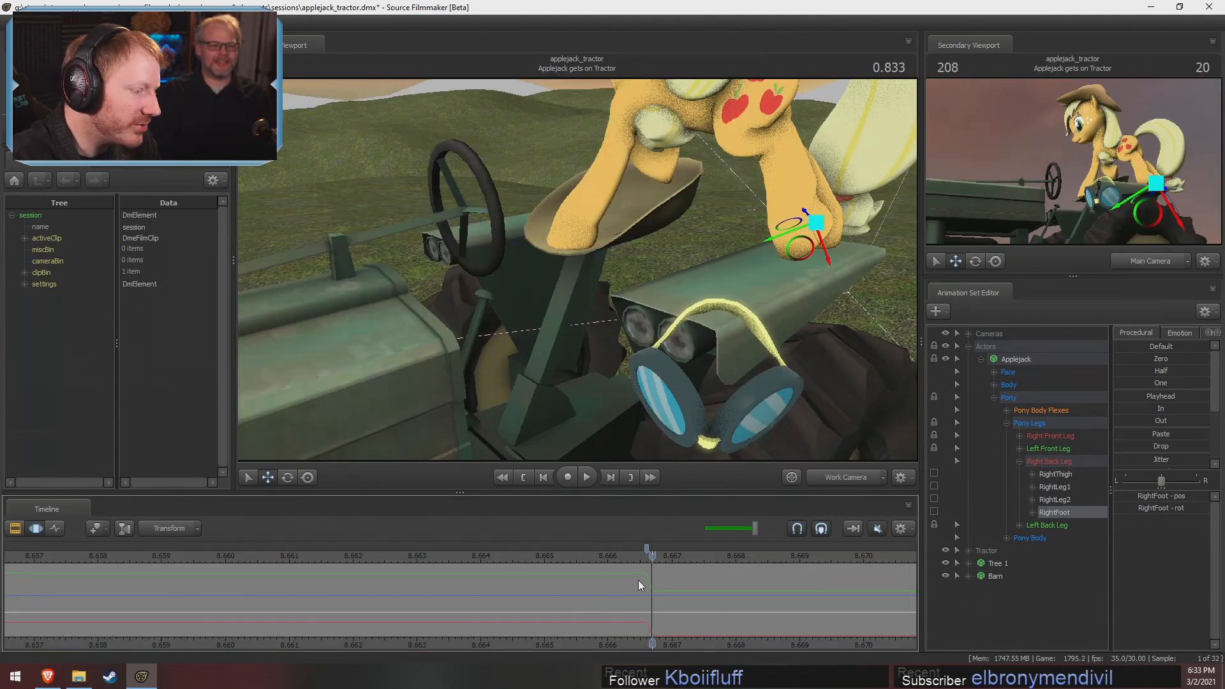
pyautogui.doubleClick(834, 595)
pyautogui.scroll(-2, 809, 592)
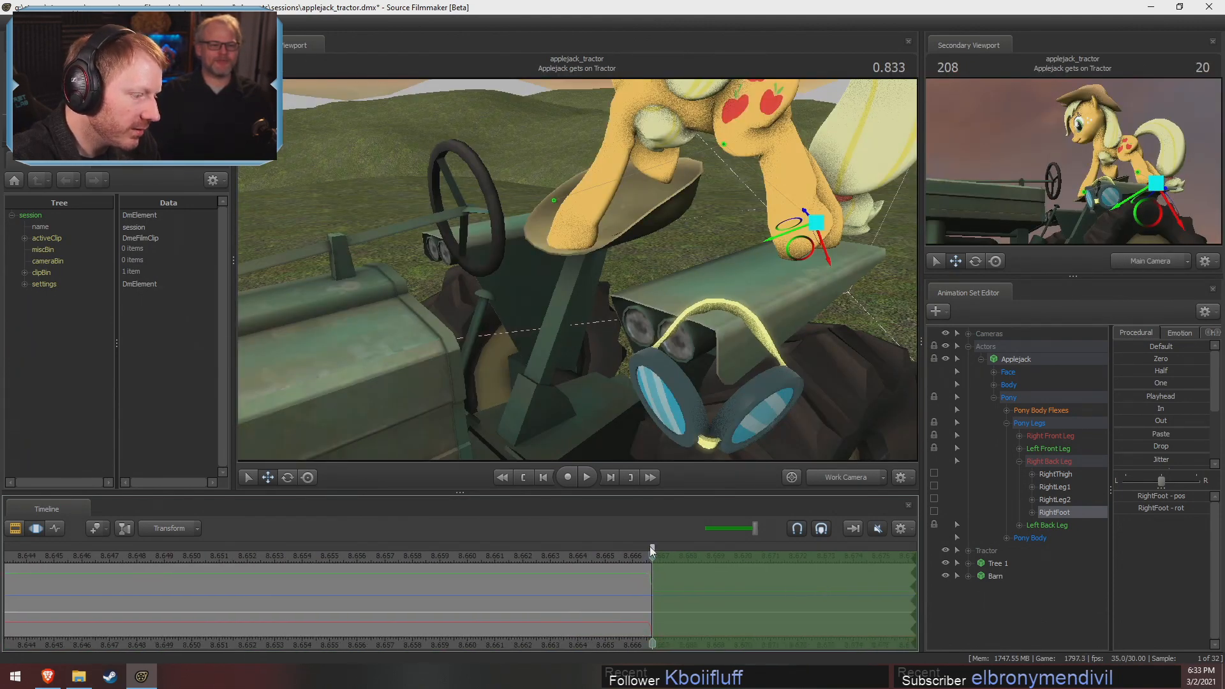
pyautogui.scroll(2, 660, 591)
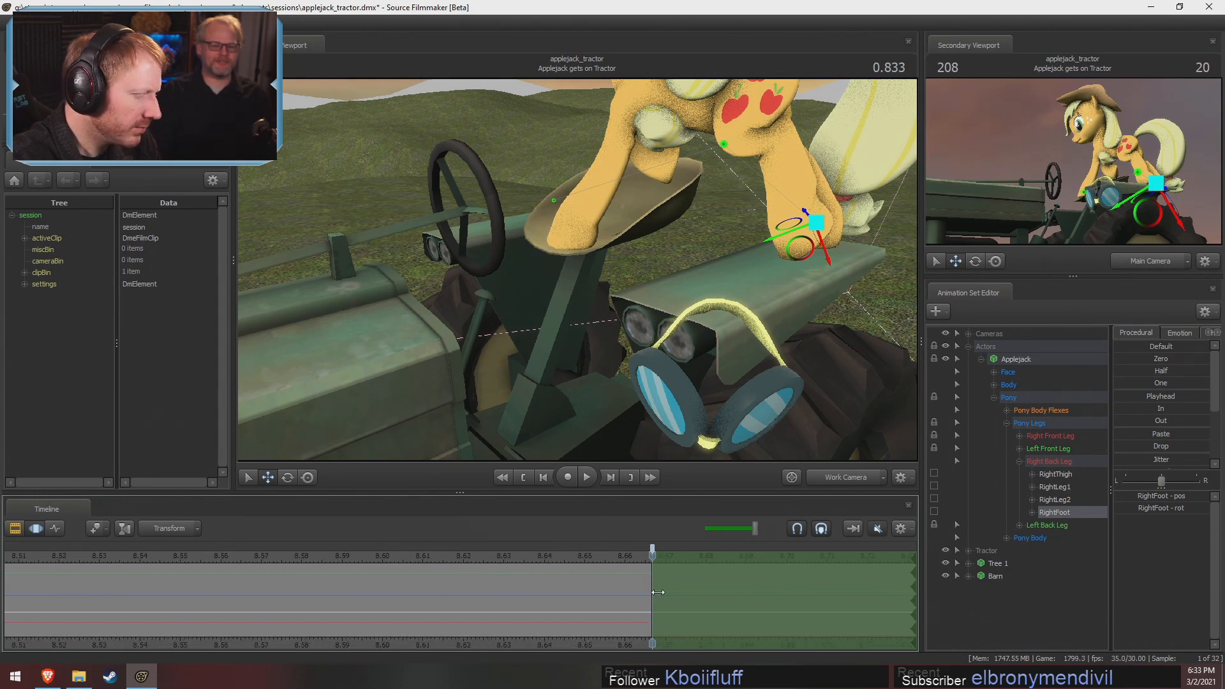
pyautogui.keyDown('shift'); pyautogui.moveTo(658, 588); pyautogui.dragTo(1, 581); pyautogui.keyUp('shift')
pyautogui.scroll(-2, 598, 614)
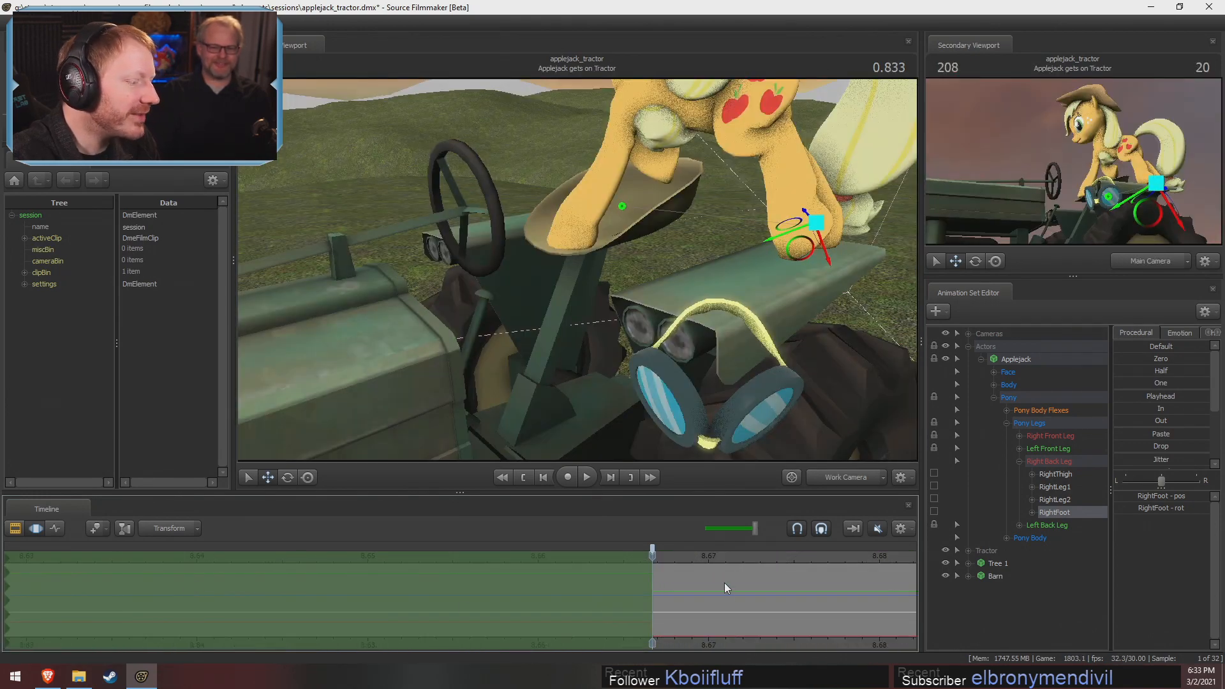
pyautogui.click(1123, 409)
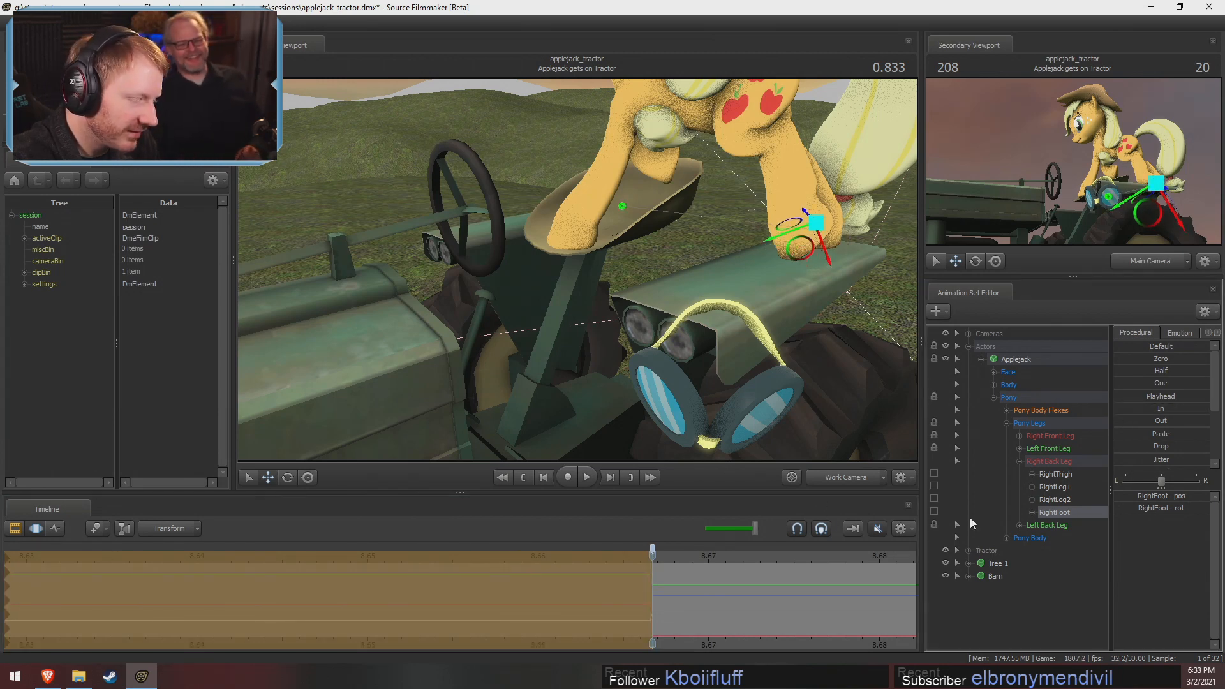
pyautogui.click(1119, 422)
pyautogui.scroll(-10, 618, 584)
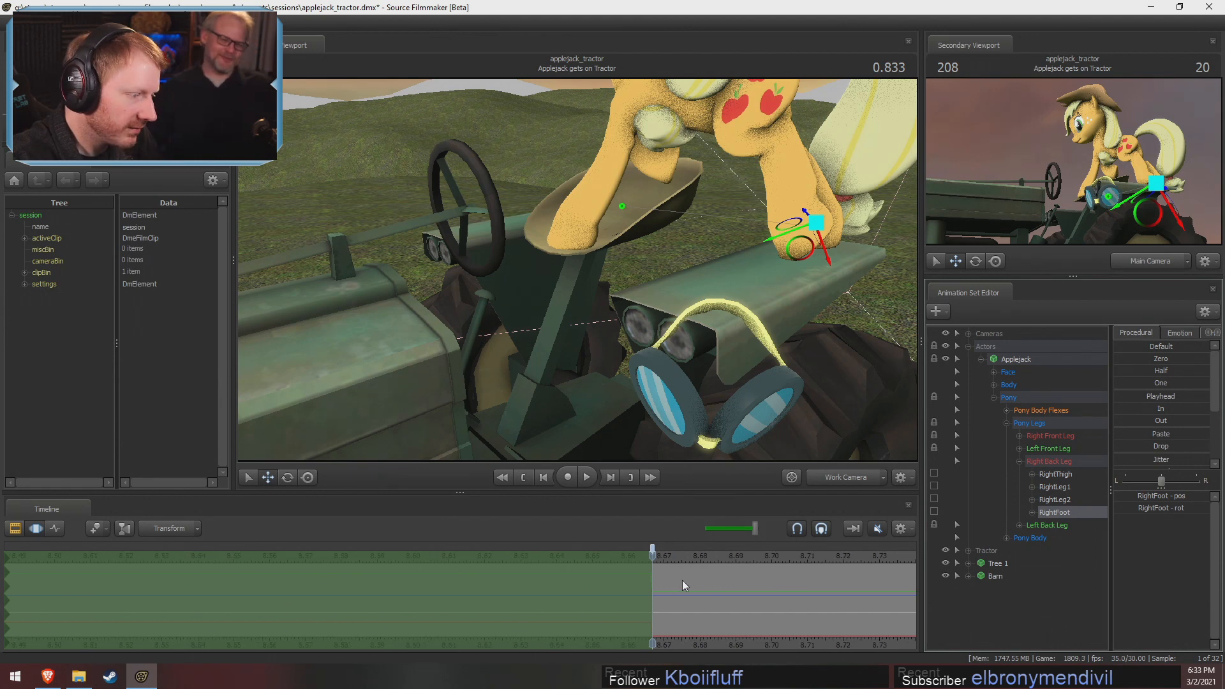
# Limit the time selection to about 8.43–8.67, apply the Out preset to RightFoot, and commit the change
pyautogui.moveTo(623, 611); pyautogui.dragTo(533, 614)
pyautogui.scroll(5, 533, 614)
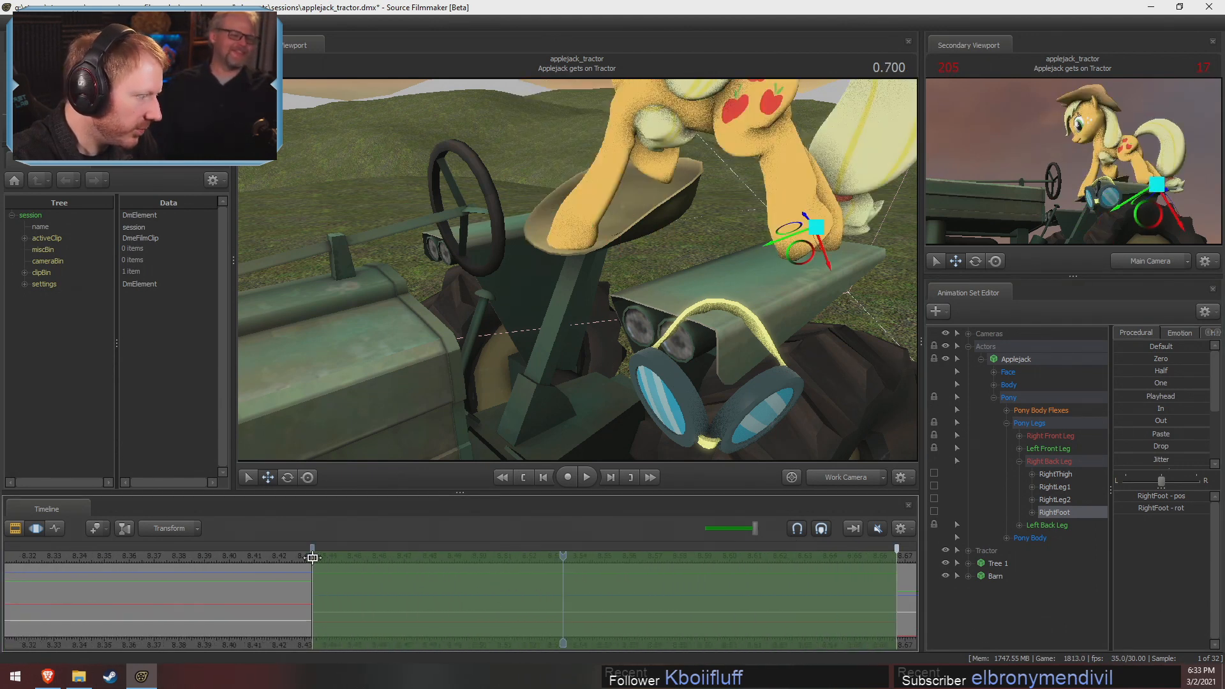
pyautogui.scroll(-7, 703, 568)
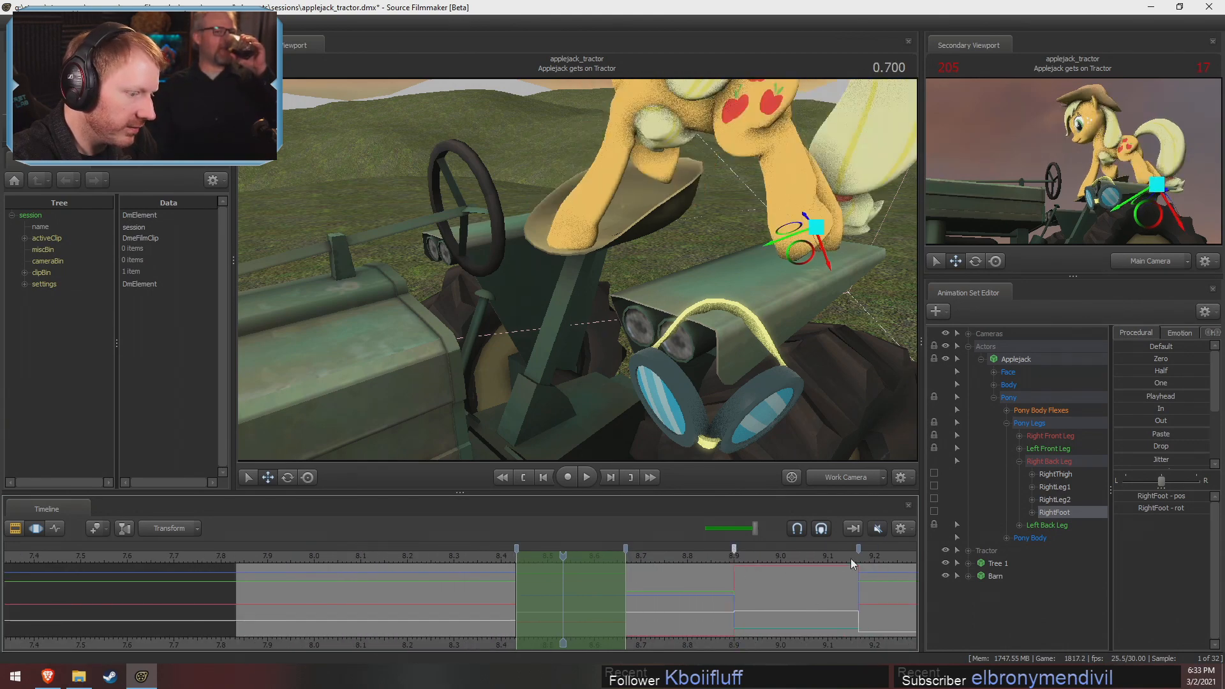
pyautogui.click(1120, 422)
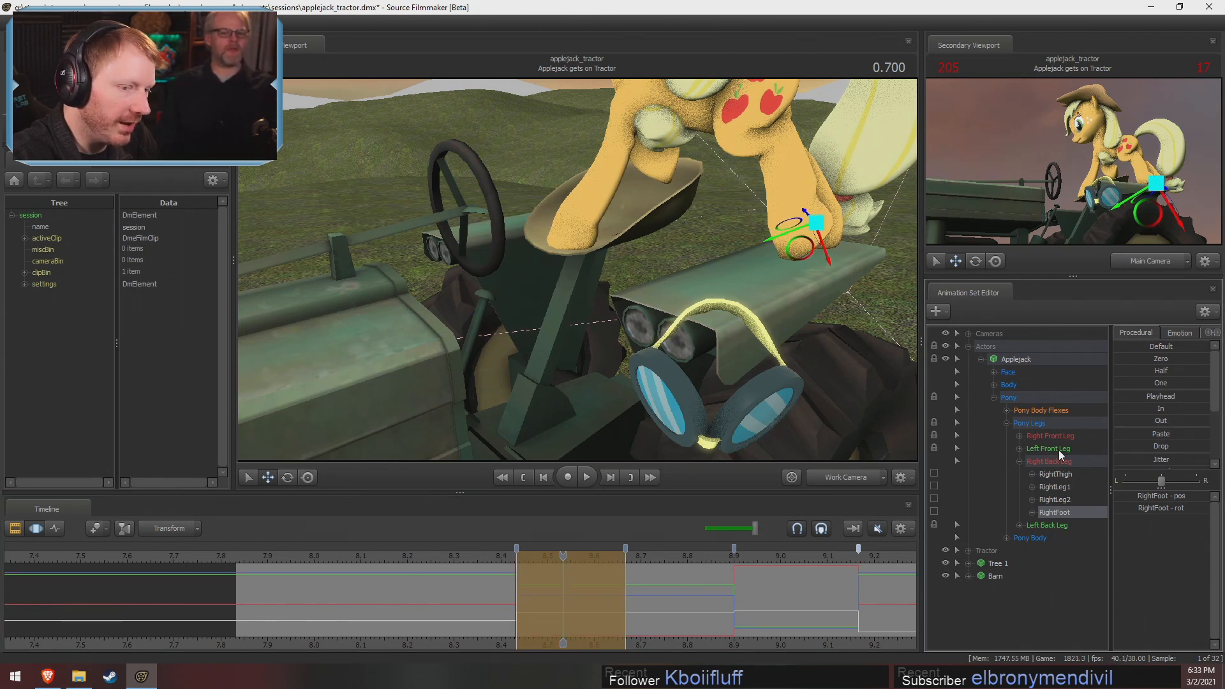
pyautogui.press('Return')
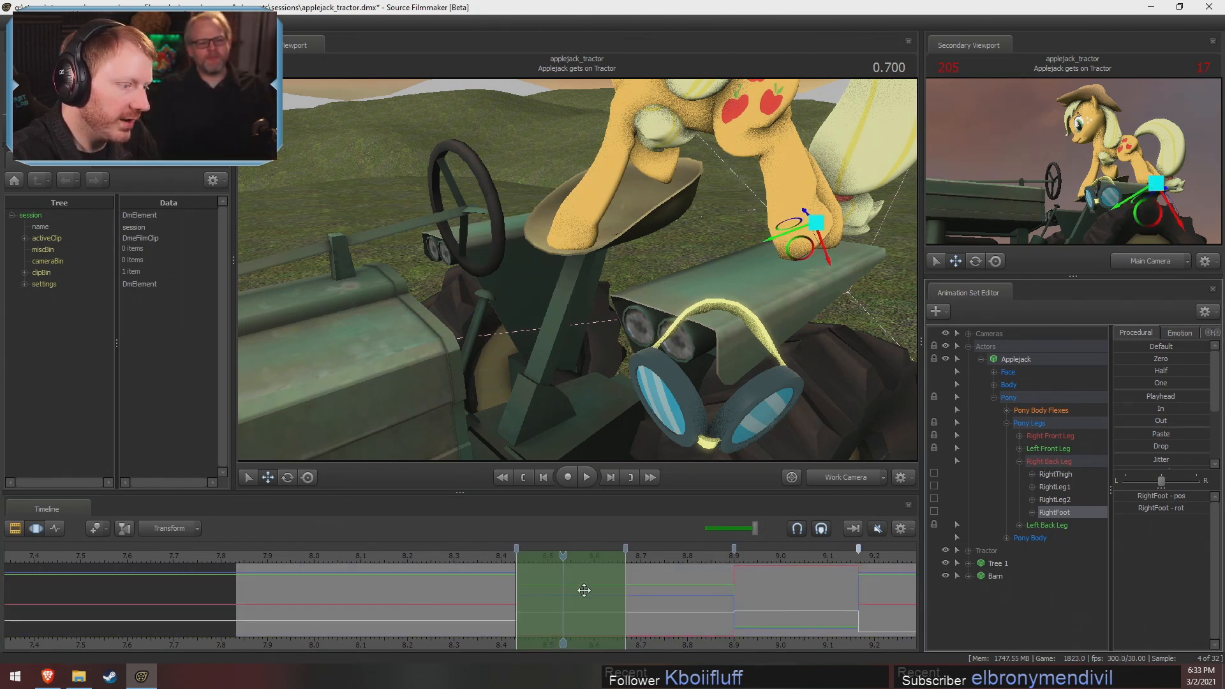
# Check the right back hoof between 0.700 and 0.808, select the whole Applejack model, and inspect her footing at 0.700
pyautogui.moveTo(581, 592); pyautogui.dragTo(650, 593)
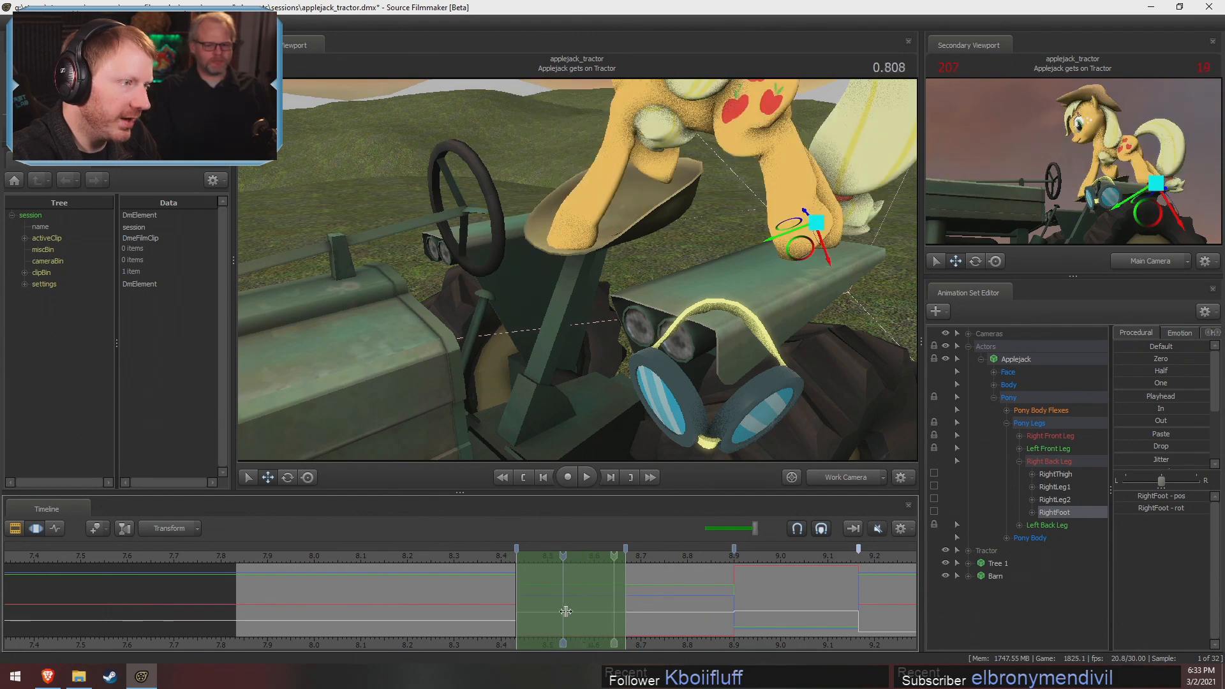
pyautogui.moveTo(574, 357); pyautogui.dragTo(593, 217)
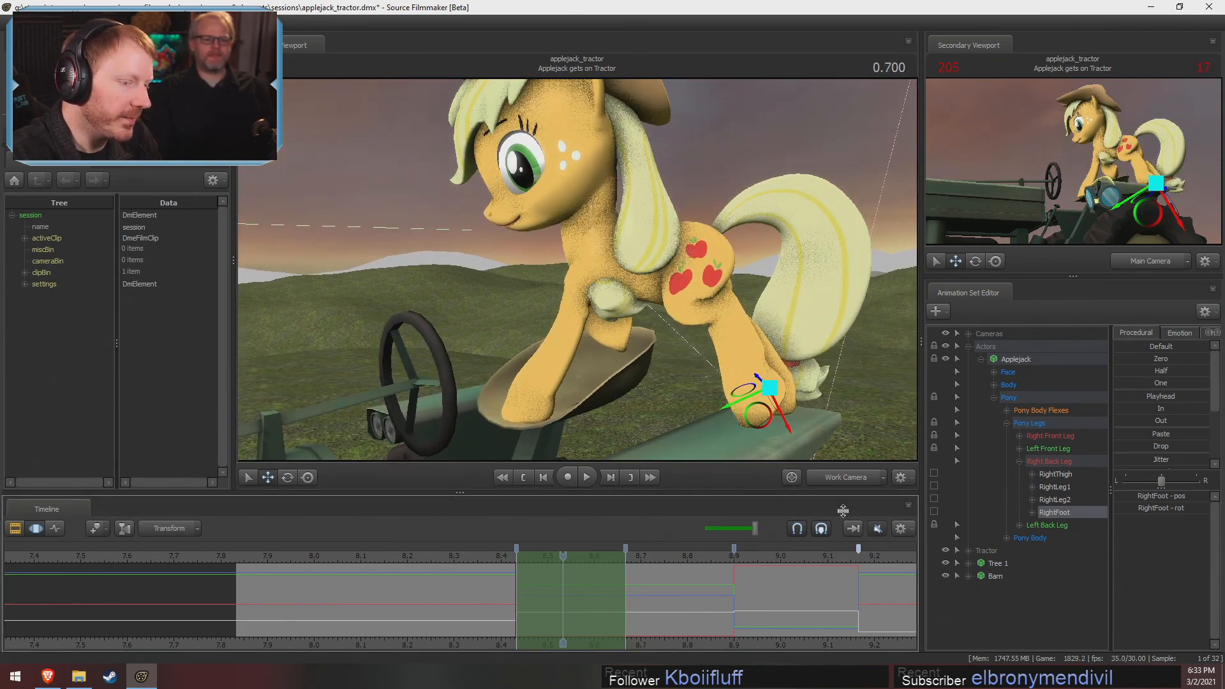
pyautogui.click(1027, 359)
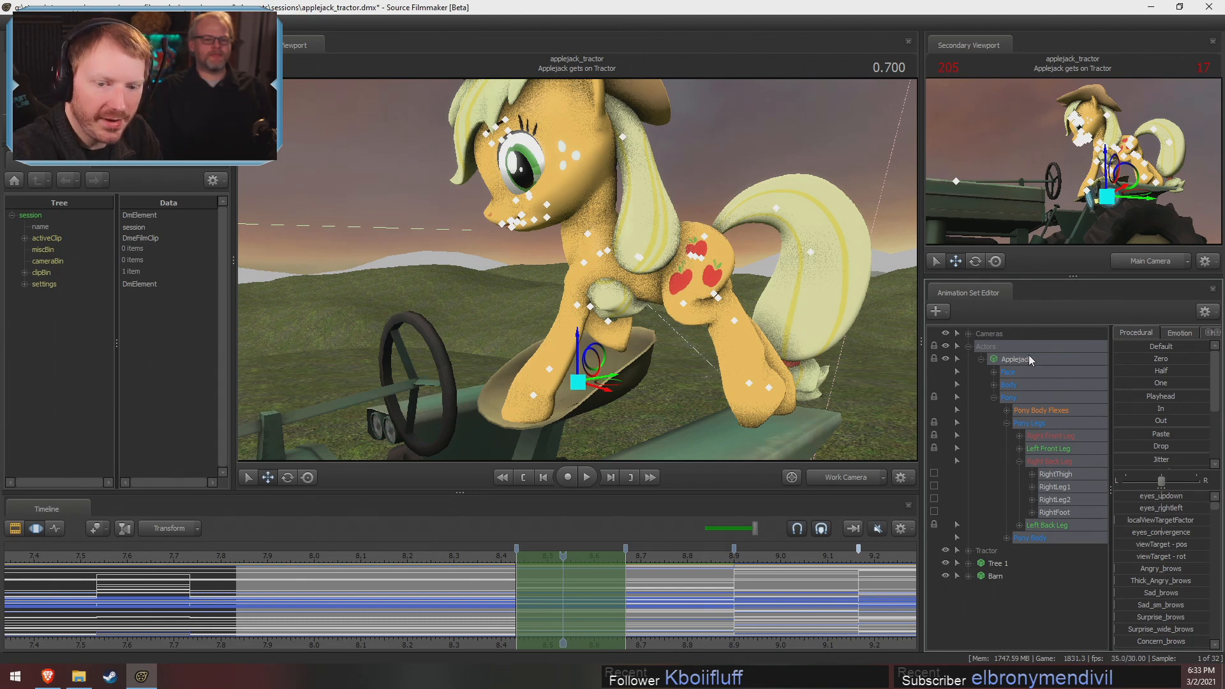
pyautogui.moveTo(398, 339); pyautogui.dragTo(357, 399)
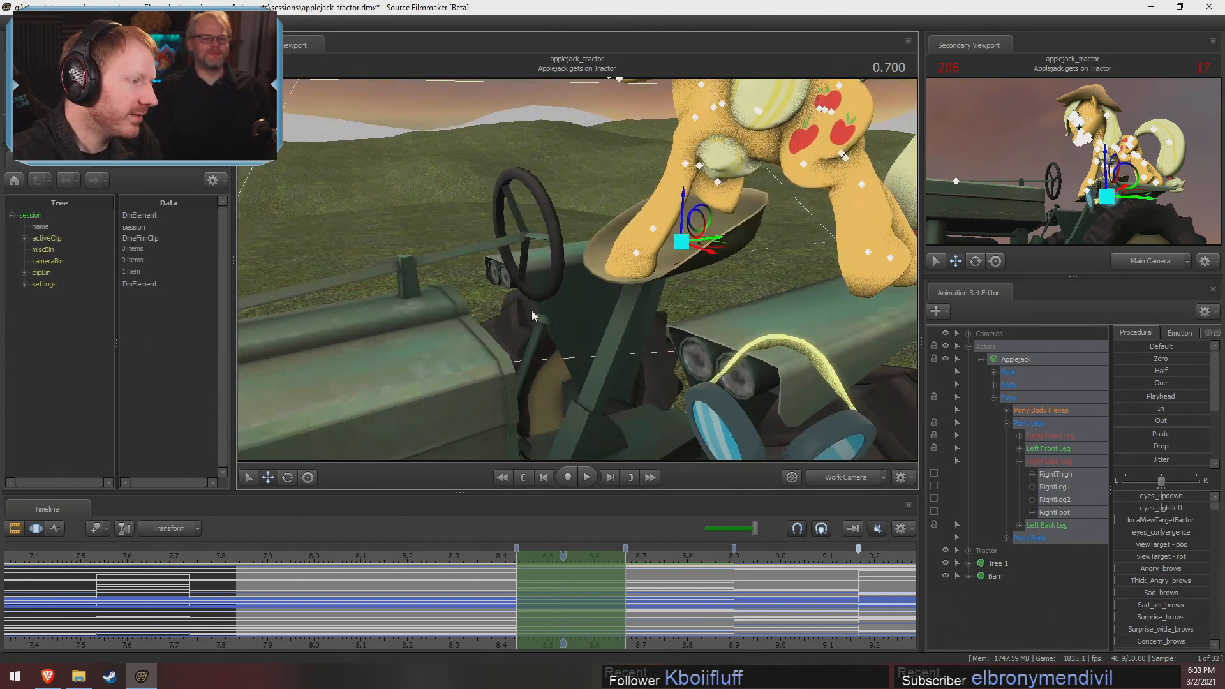
pyautogui.moveTo(532, 316); pyautogui.dragTo(613, 261)
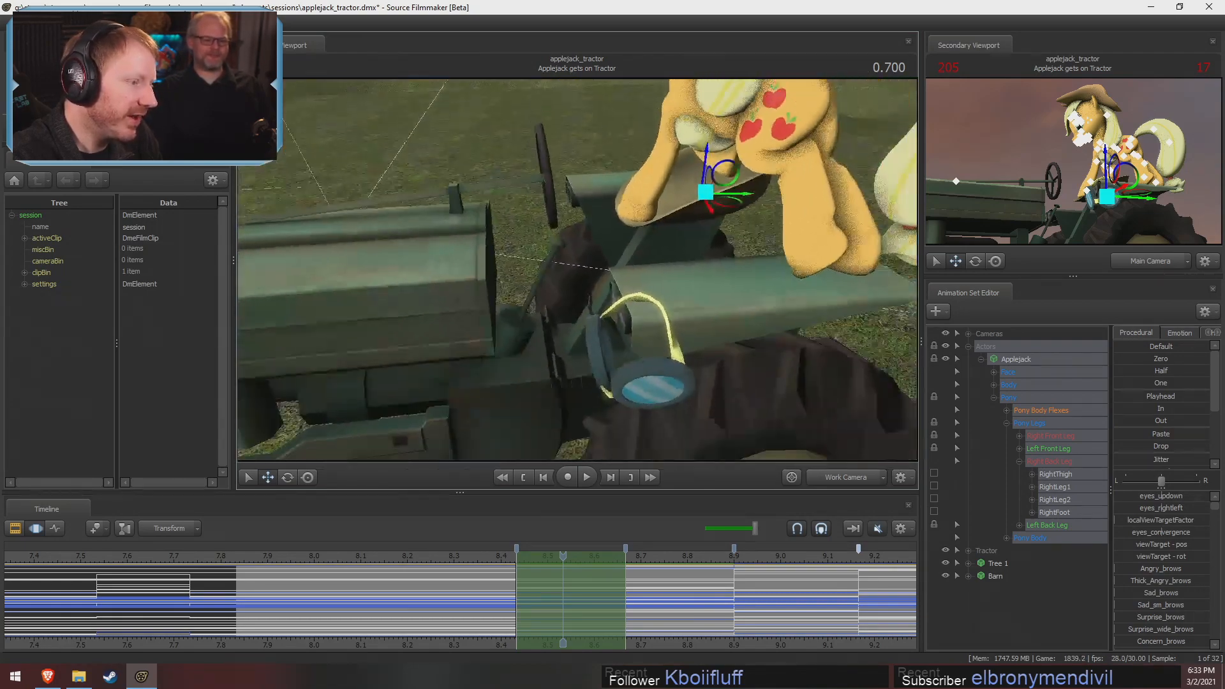
pyautogui.moveTo(524, 240); pyautogui.dragTo(528, 244)
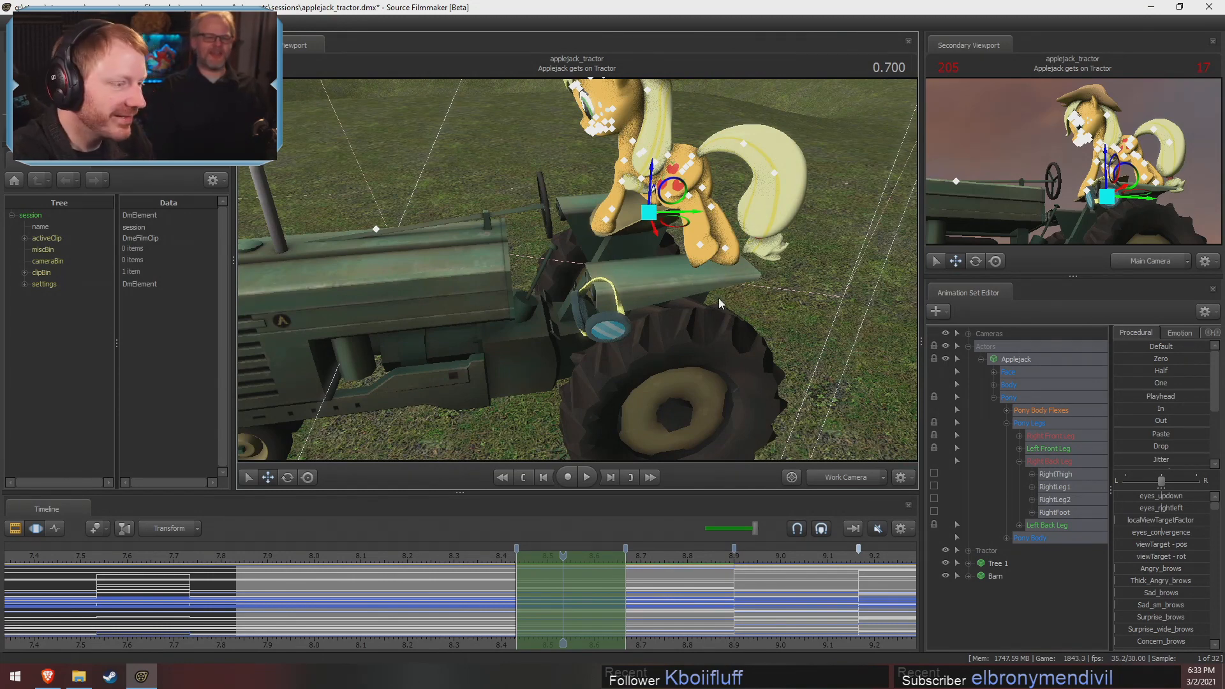
pyautogui.moveTo(656, 374); pyautogui.dragTo(581, 276)
# Move to 0.766 and examine Applejack's stepping pose in close-up and from the side, comparing it with nearby frames
pyautogui.moveTo(491, 557); pyautogui.dragTo(594, 582)
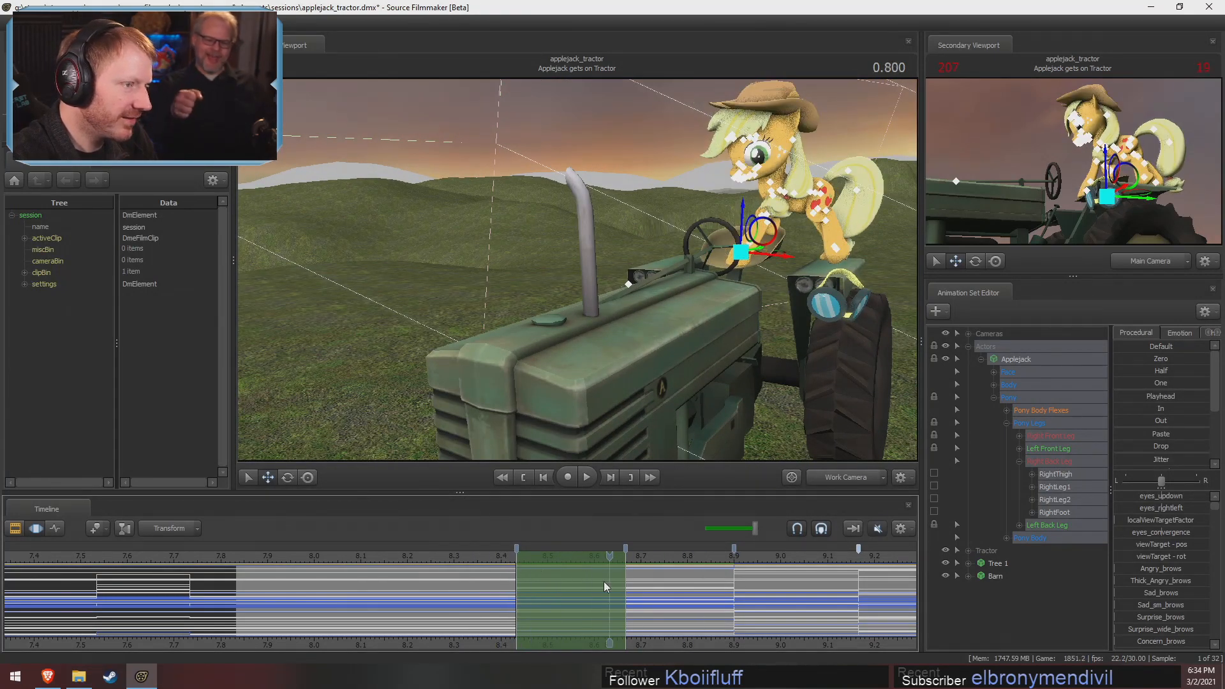
pyautogui.moveTo(603, 357); pyautogui.dragTo(629, 338)
pyautogui.press('w')
pyautogui.moveTo(580, 286); pyautogui.dragTo(577, 270)
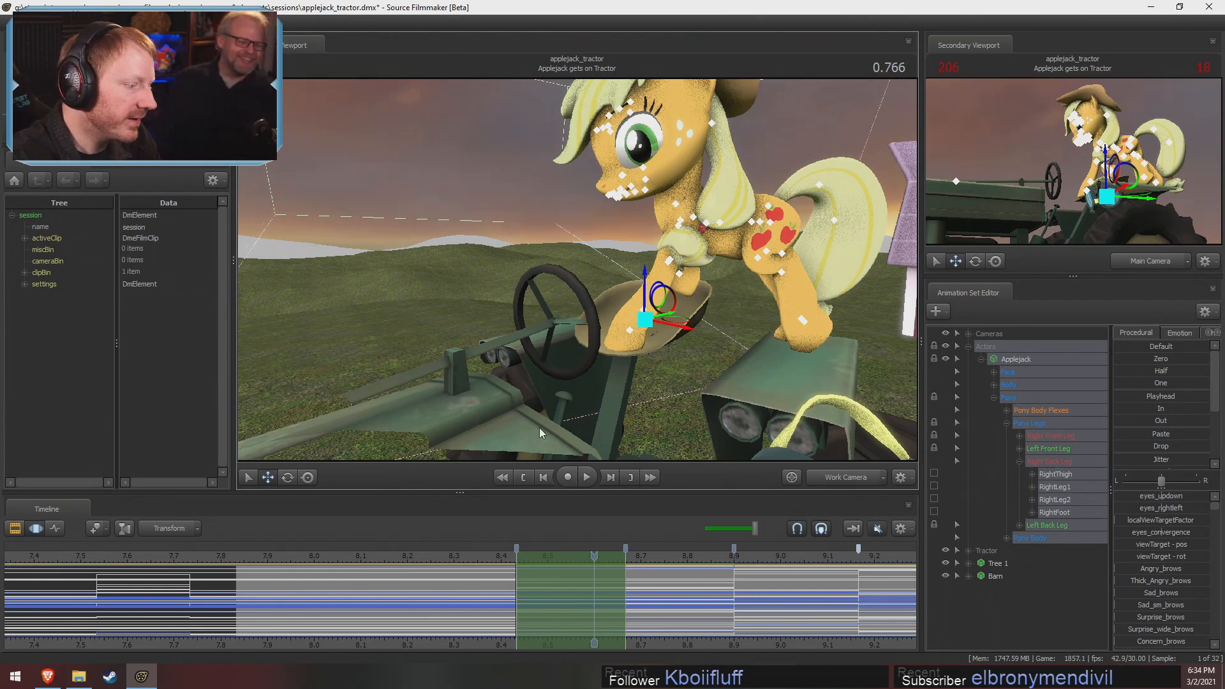
pyautogui.press('s')
pyautogui.moveTo(597, 319); pyautogui.dragTo(619, 305)
pyautogui.press('d')
pyautogui.press('w')
pyautogui.press('s')
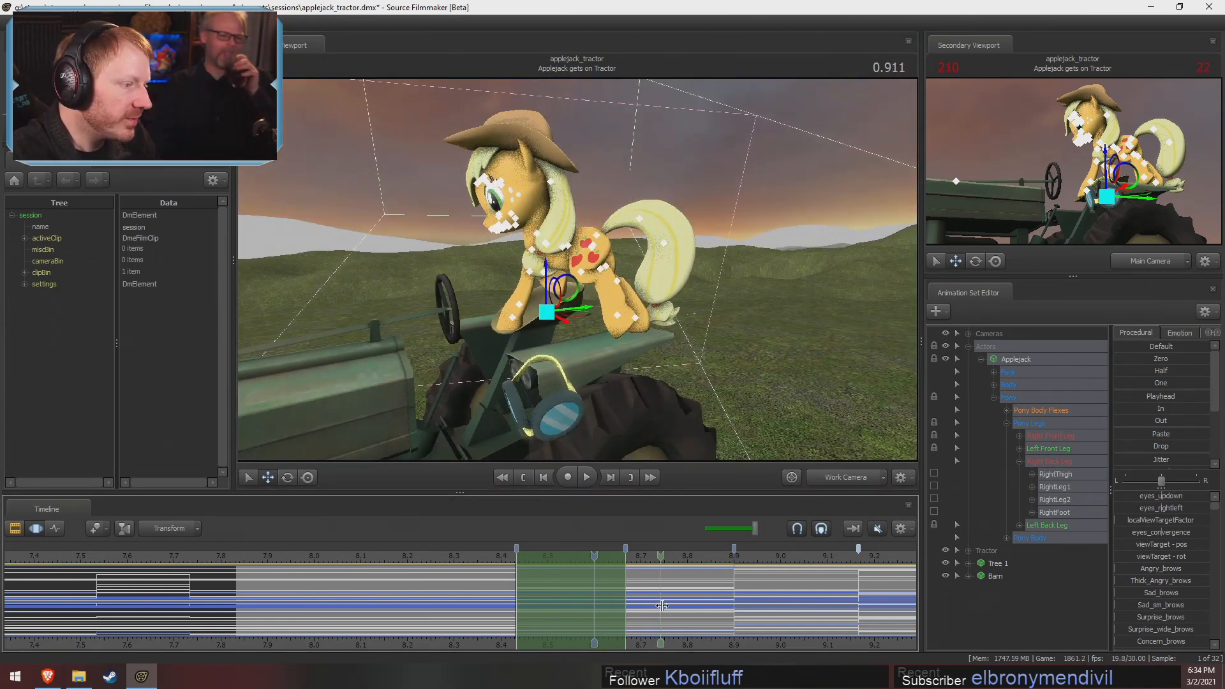
pyautogui.scroll(-3, 861, 611)
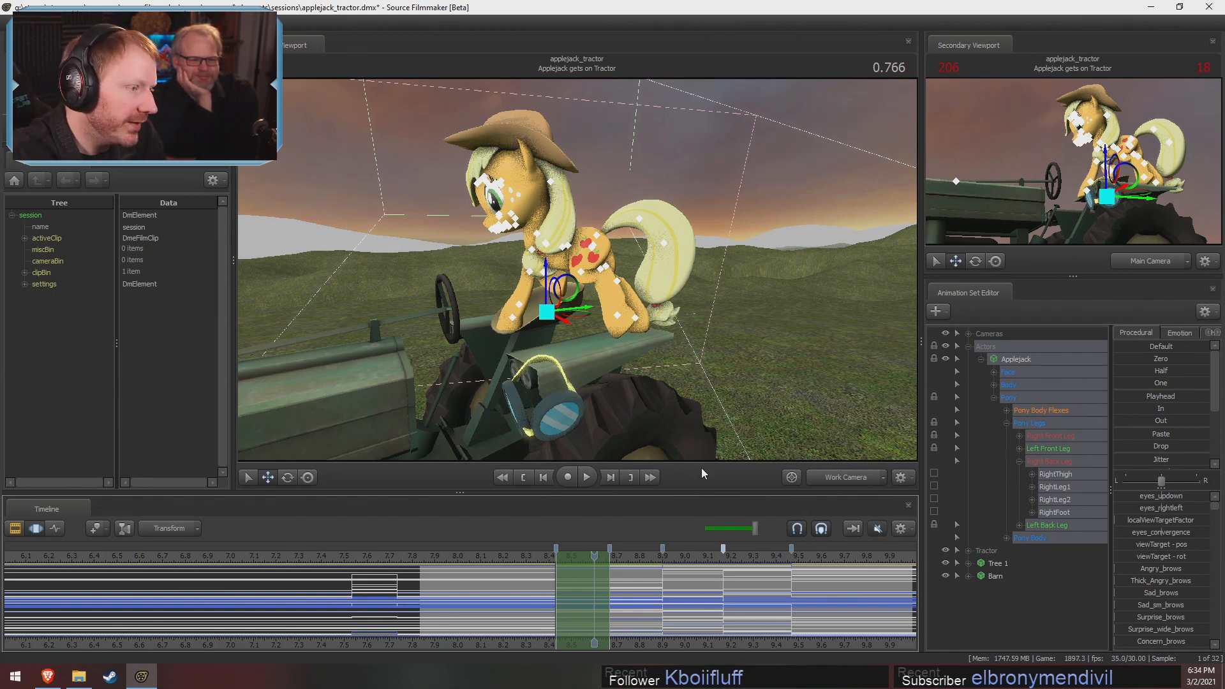
# Examine Applejack's pose at 0.766 from the front and side, ending close to her rear hooves on the fender
pyautogui.moveTo(728, 297); pyautogui.dragTo(583, 295)
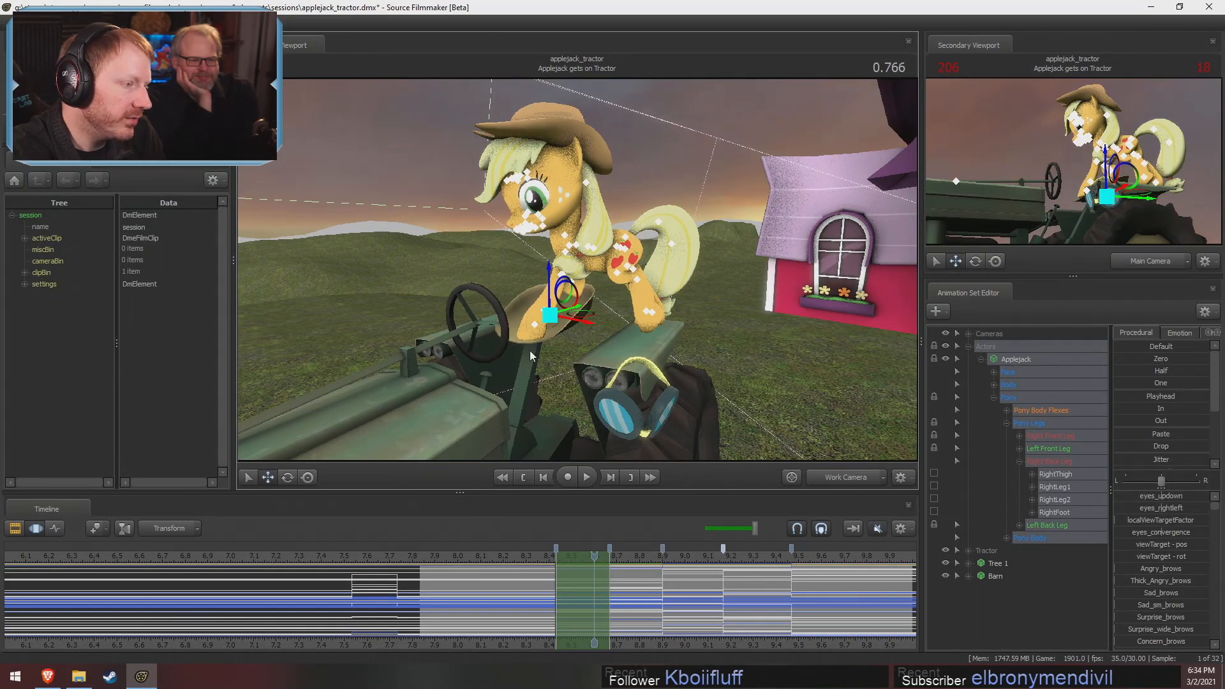
pyautogui.moveTo(535, 346); pyautogui.dragTo(583, 274)
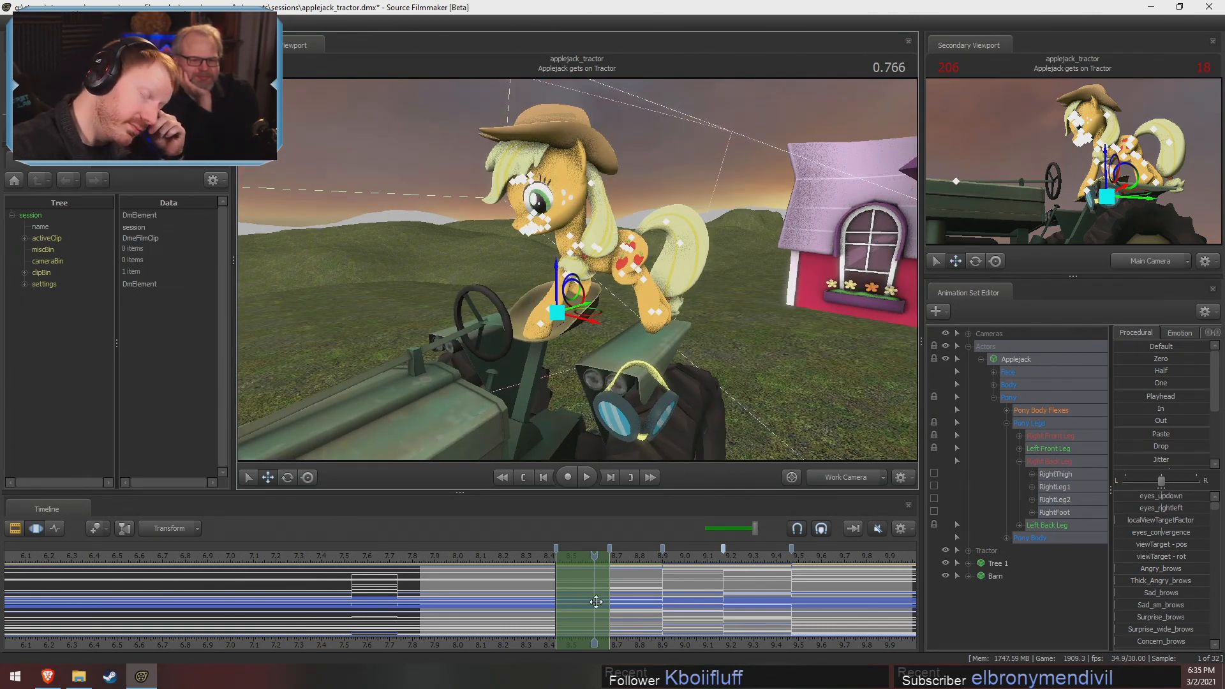
pyautogui.moveTo(624, 297); pyautogui.dragTo(578, 271)
pyautogui.moveTo(535, 338); pyautogui.dragTo(589, 274)
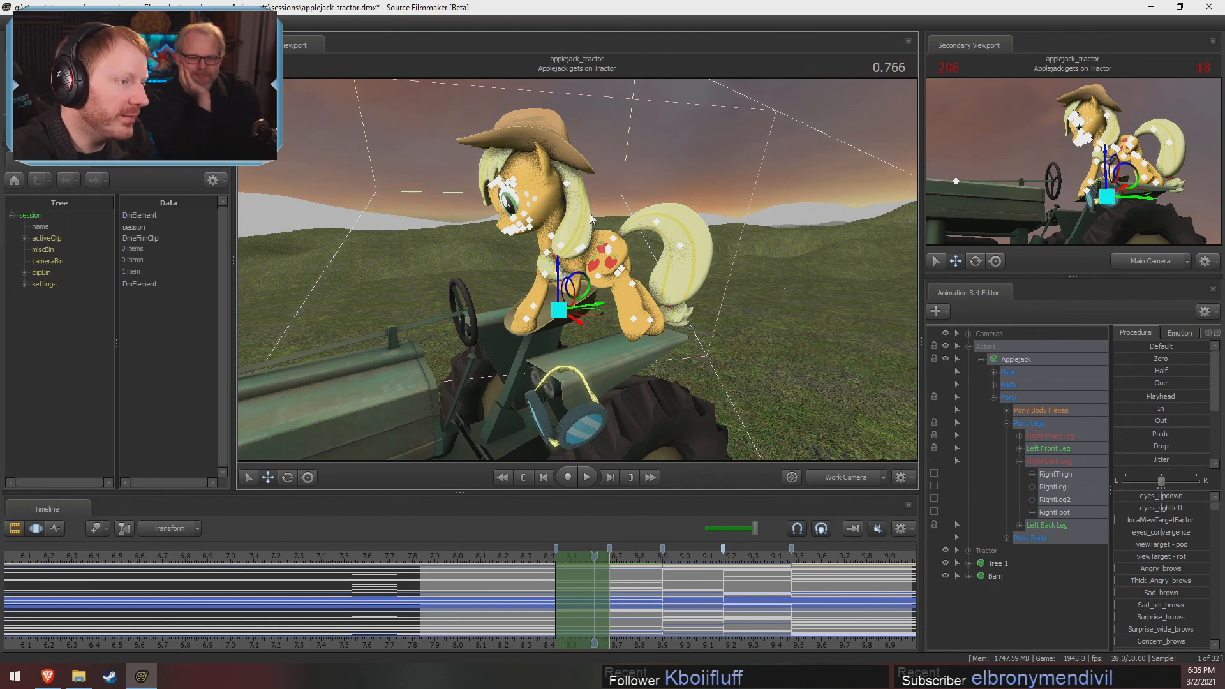
pyautogui.keyDown('alt'); pyautogui.moveTo(820, 337); pyautogui.dragTo(547, 321); pyautogui.keyUp('alt')
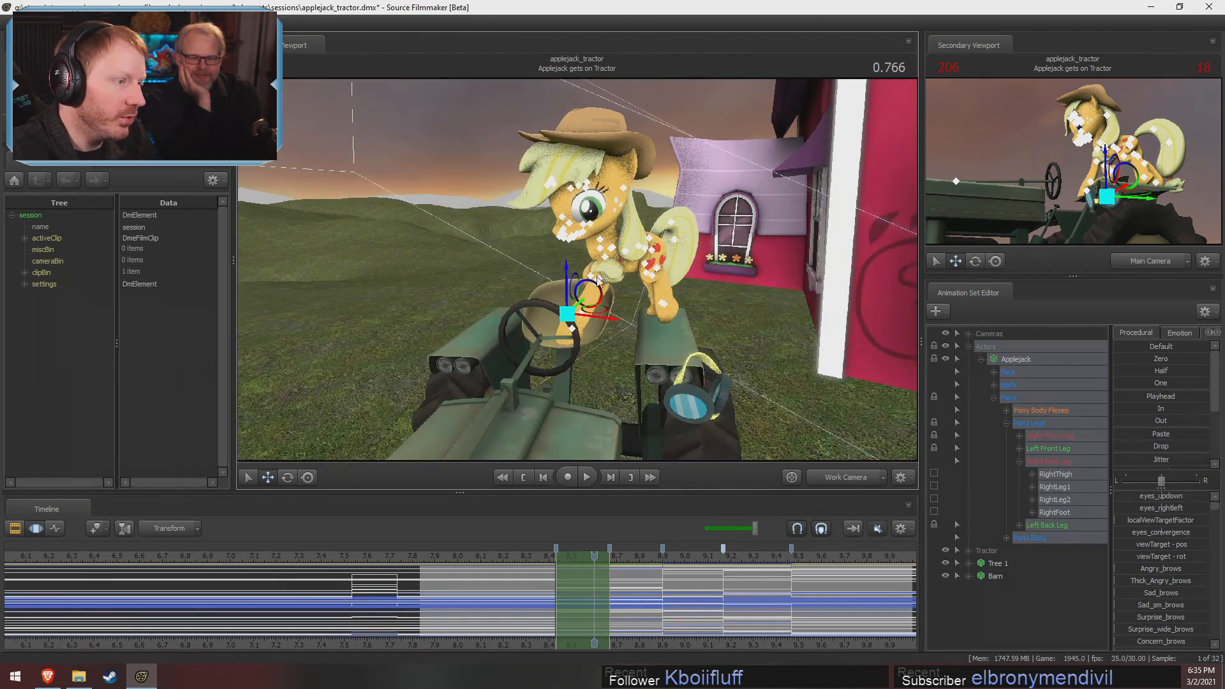
pyautogui.keyDown('alt'); pyautogui.moveTo(579, 359); pyautogui.dragTo(587, 310); pyautogui.keyUp('alt')
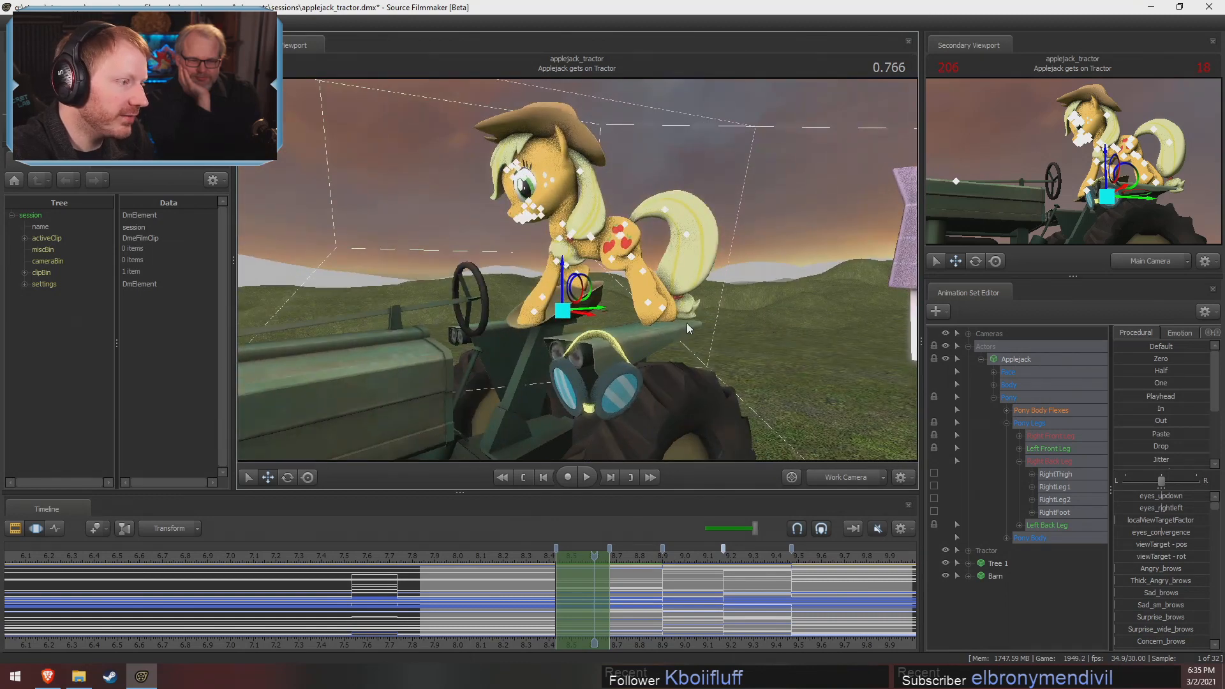
pyautogui.press('w')
pyautogui.moveTo(689, 328); pyautogui.dragTo(557, 302)
pyautogui.press('s')
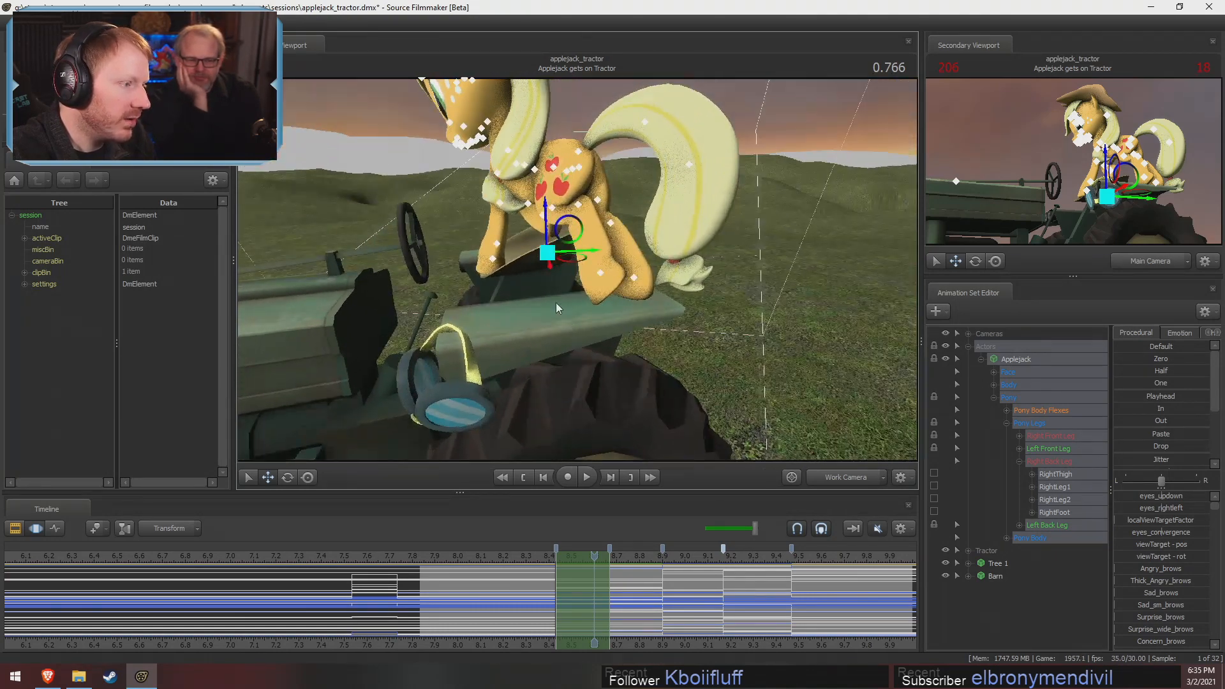
# Try moving and rotating Applejack's pelvis at 0.766, and undo the pelvis changes
pyautogui.keyDown('ctrl'); pyautogui.click(579, 167); pyautogui.keyUp('ctrl')
pyautogui.keyDown('alt'); pyautogui.moveTo(579, 169); pyautogui.dragTo(576, 276); pyautogui.keyUp('alt')
pyautogui.press('e')
pyautogui.moveTo(585, 206); pyautogui.dragTo(620, 455)
pyautogui.press('w')
pyautogui.hotkey('ctrl', 'z')
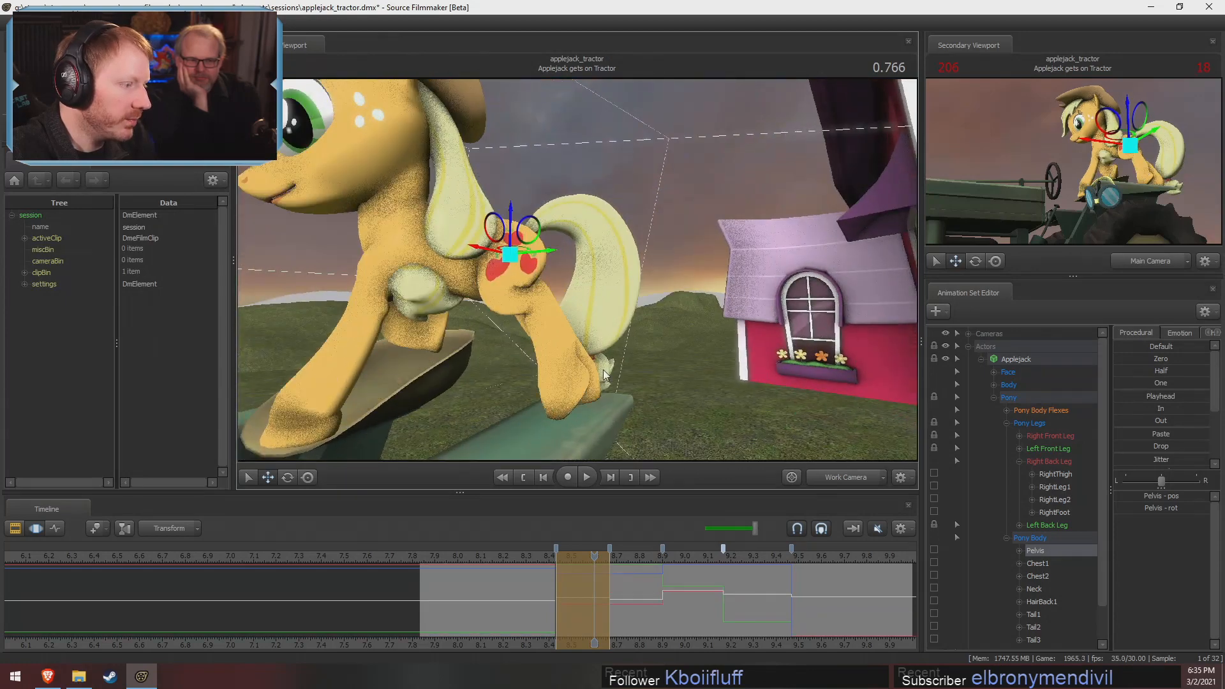
pyautogui.keyDown('alt'); pyautogui.moveTo(605, 374); pyautogui.dragTo(567, 332); pyautogui.keyUp('alt')
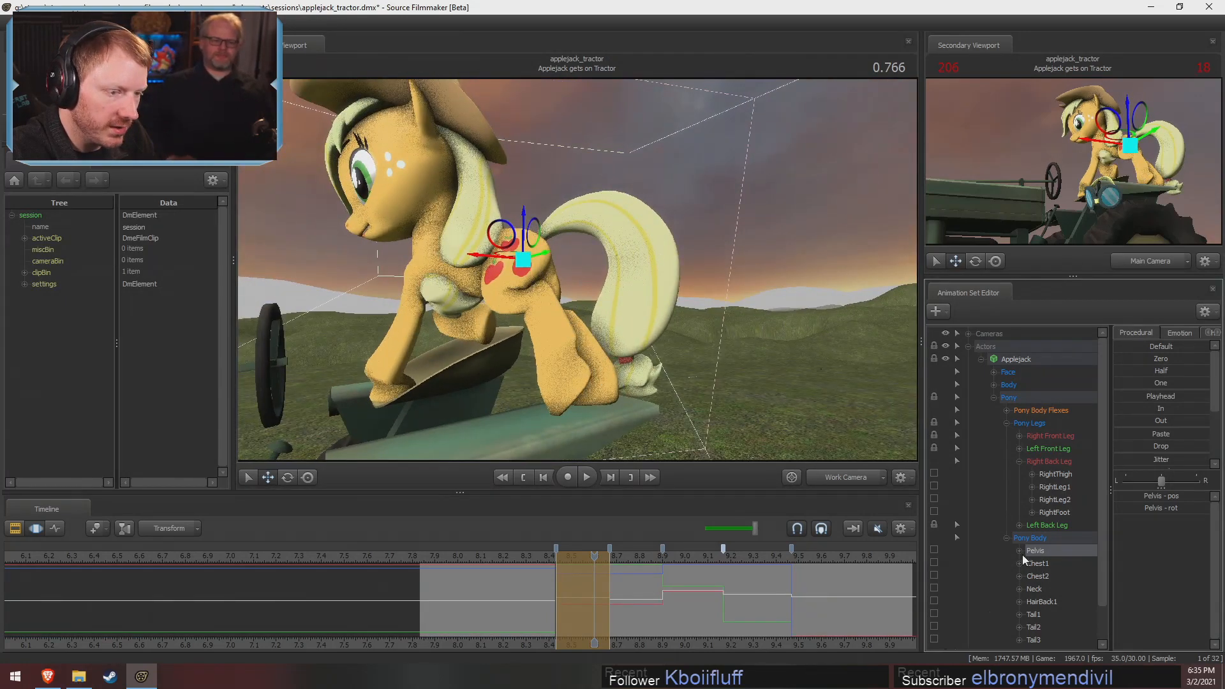
pyautogui.scroll(-1, 1019, 516)
pyautogui.click(1020, 487)
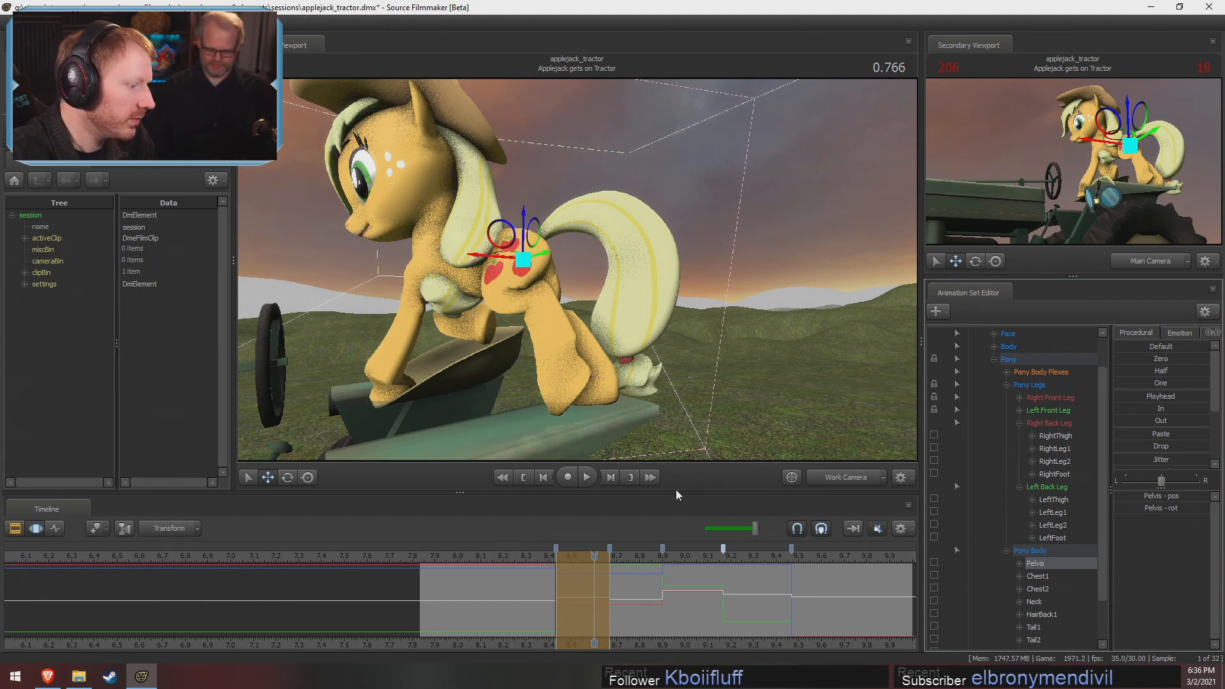
pyautogui.hotkey('ctrl', 'z')
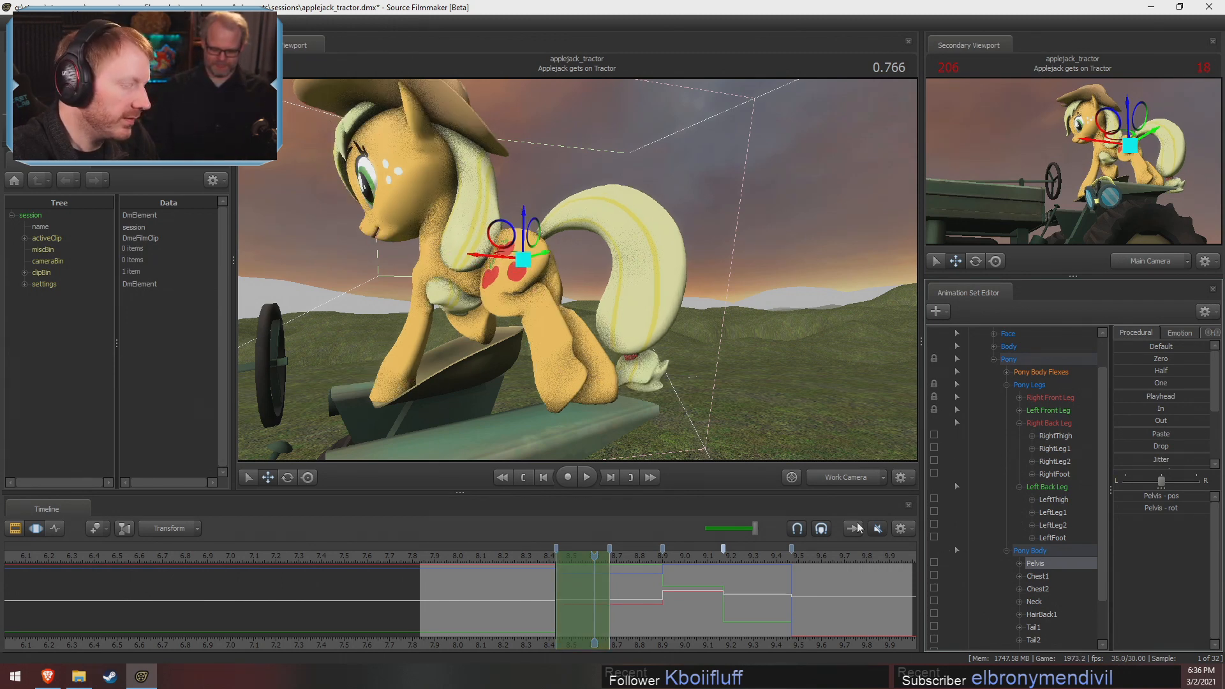
# Unlock the RightBall control in Applejack's Right Front Leg group
pyautogui.click(1019, 423)
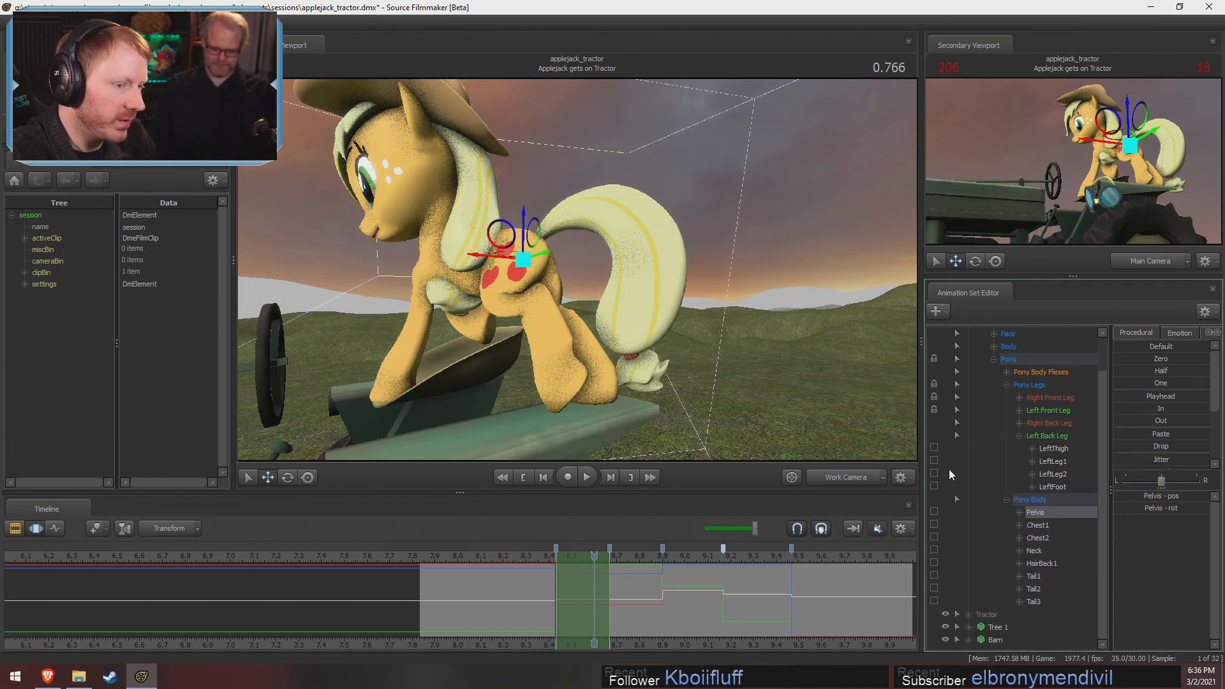
pyautogui.click(1020, 397)
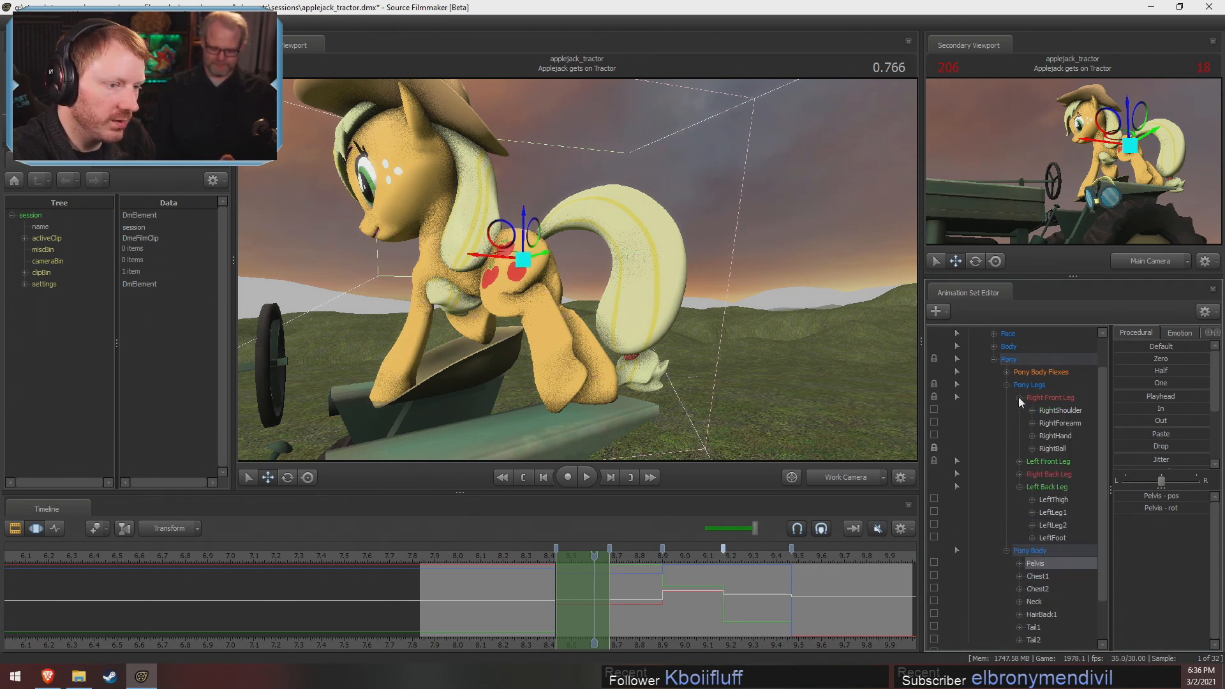
pyautogui.click(934, 436)
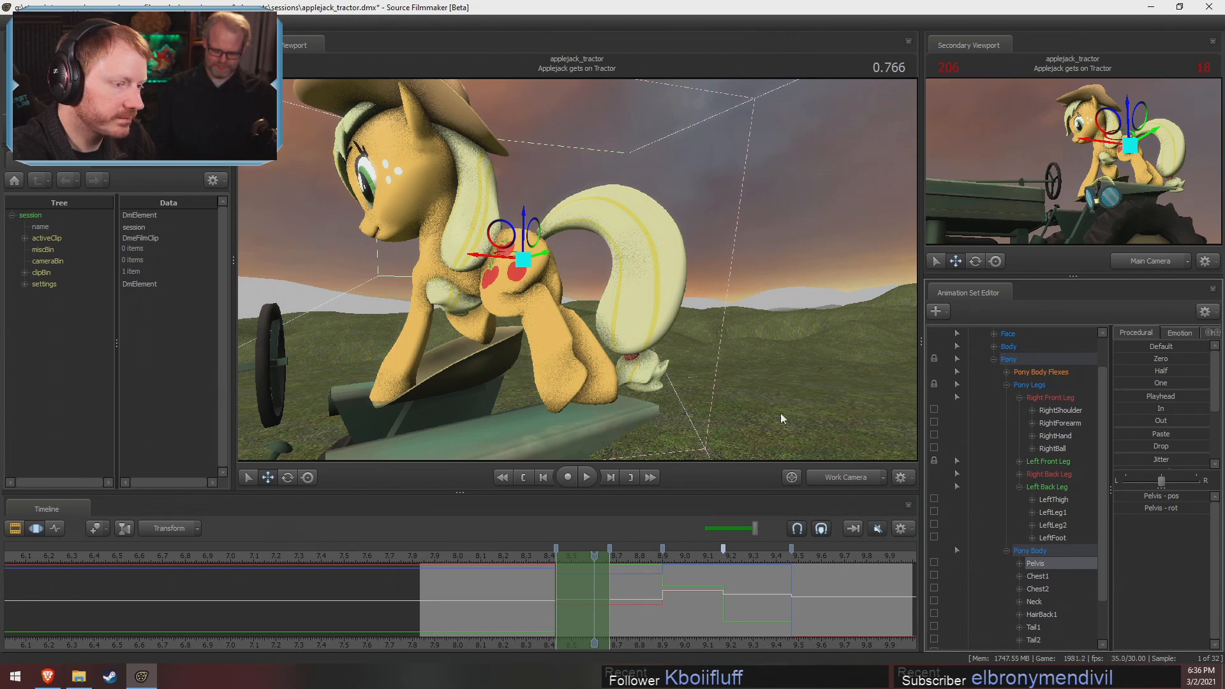
# Compare Applejack's standing pose on the seat between 0.466 and 0.566 with her stepping pose at 0.666
pyautogui.keyDown('alt'); pyautogui.moveTo(524, 257); pyautogui.dragTo(580, 278); pyautogui.keyUp('alt')
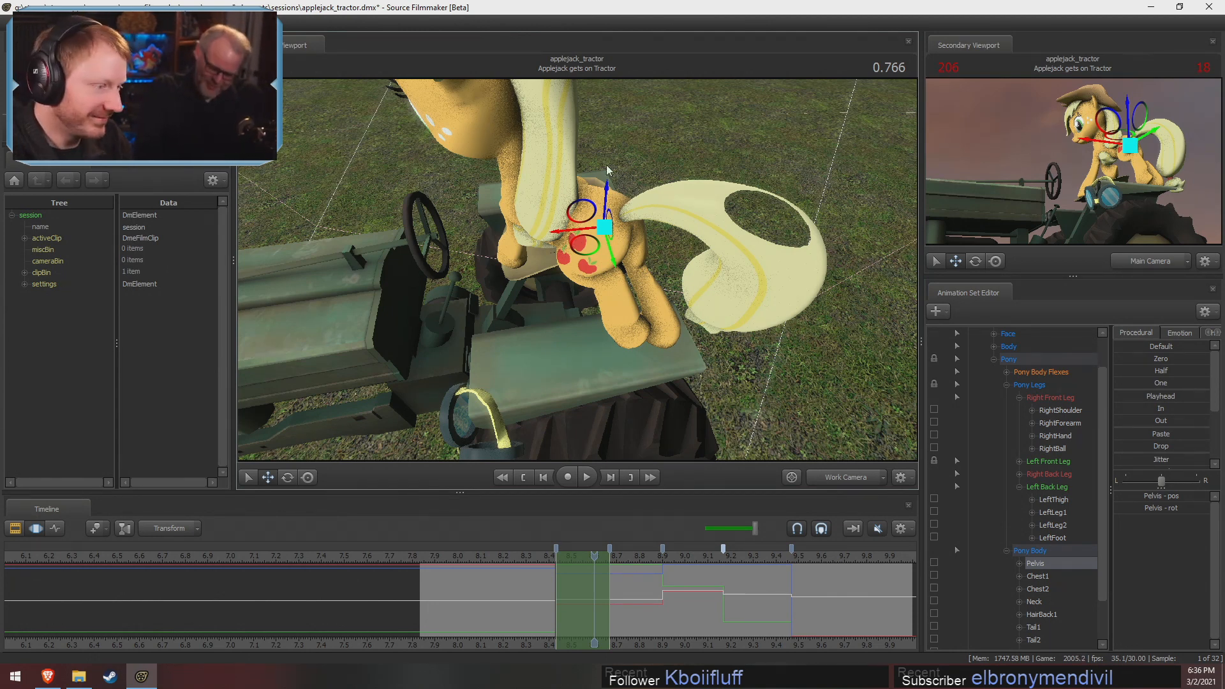
pyautogui.click(537, 556)
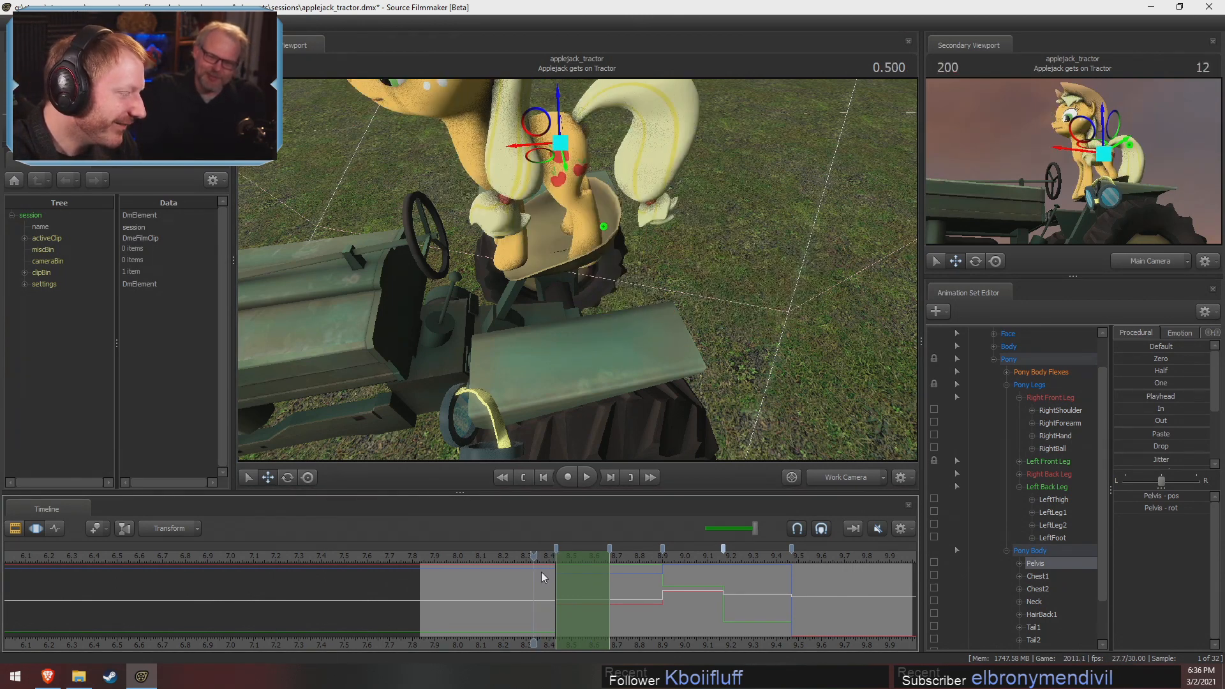
pyautogui.click(540, 559)
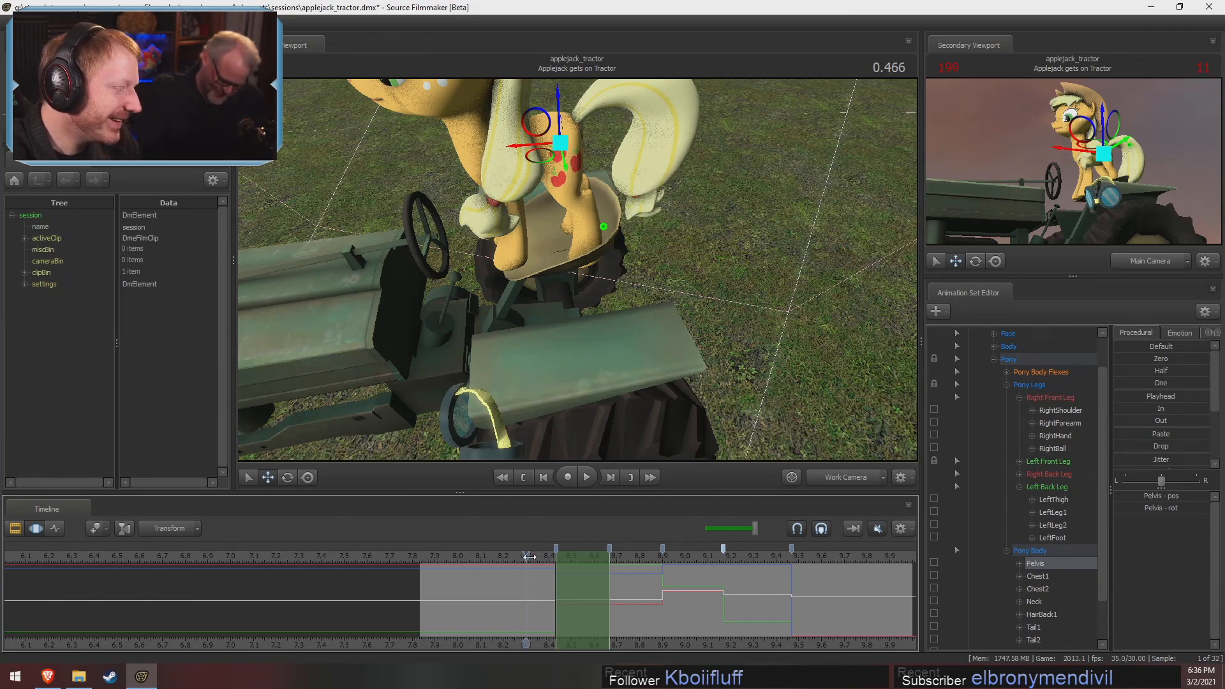
pyautogui.moveTo(550, 586); pyautogui.dragTo(572, 598)
pyautogui.moveTo(605, 401); pyautogui.dragTo(597, 348)
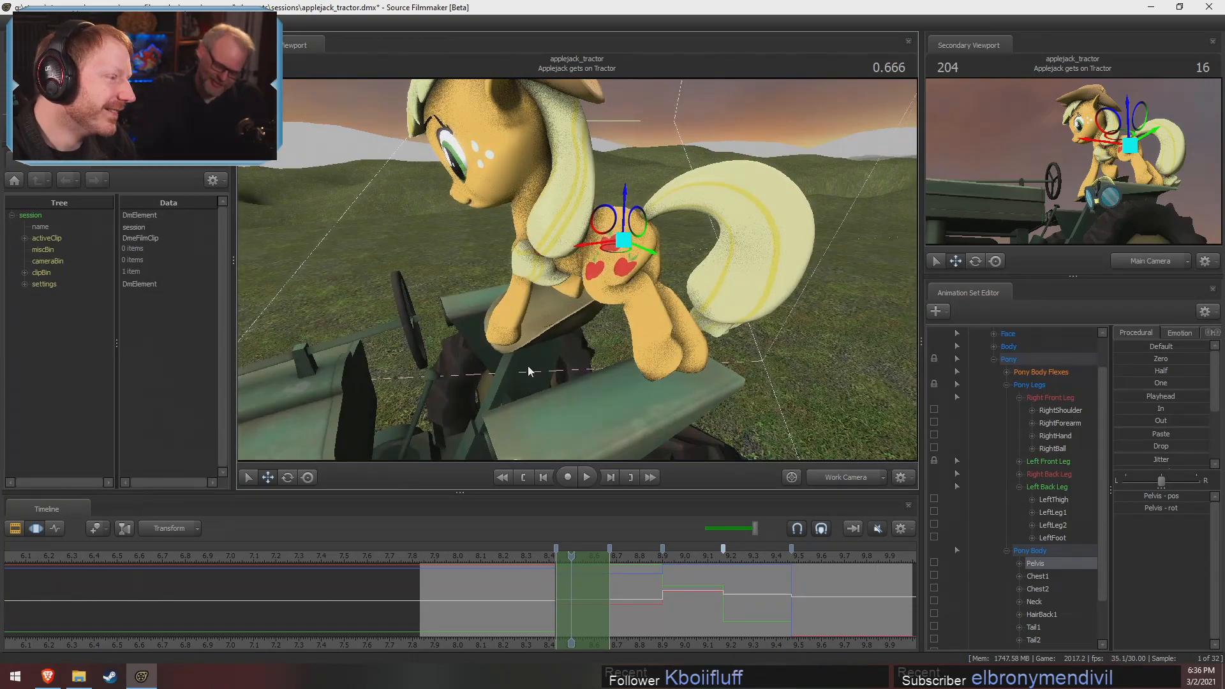
pyautogui.moveTo(531, 372); pyautogui.dragTo(553, 342)
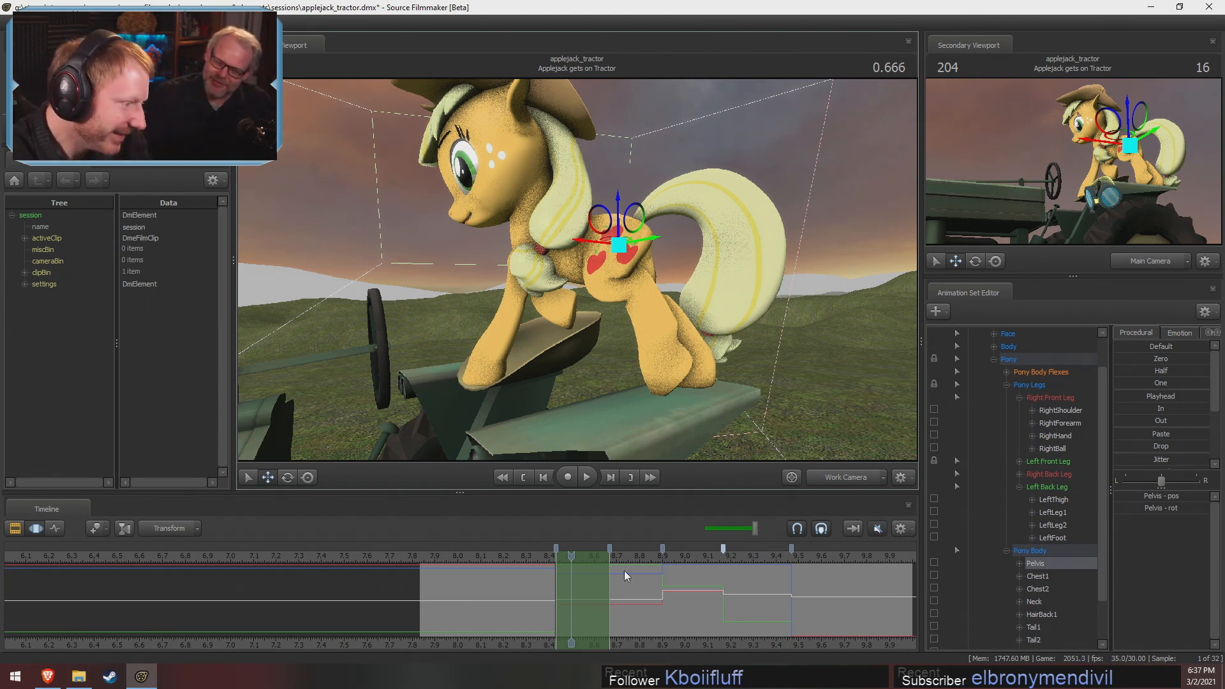
pyautogui.click(545, 559)
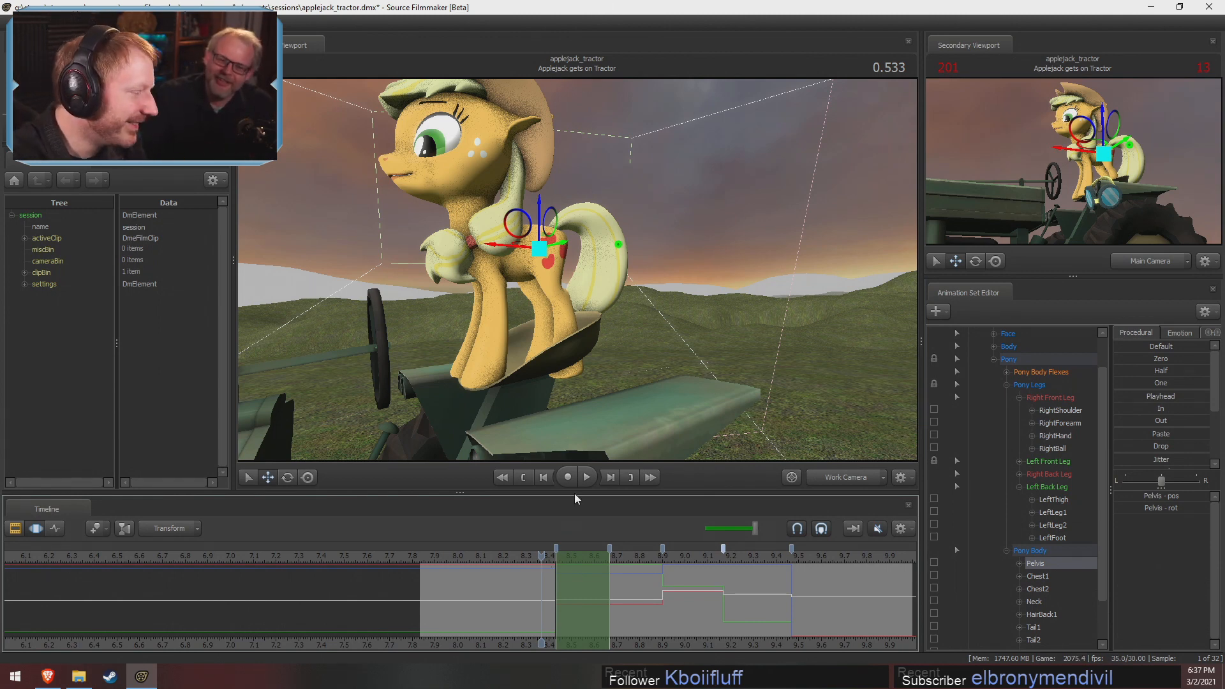
pyautogui.moveTo(541, 554)
pyautogui.mouseDown()
pyautogui.moveTo(535, 568)
pyautogui.moveTo(548, 572)
pyautogui.mouseUp()
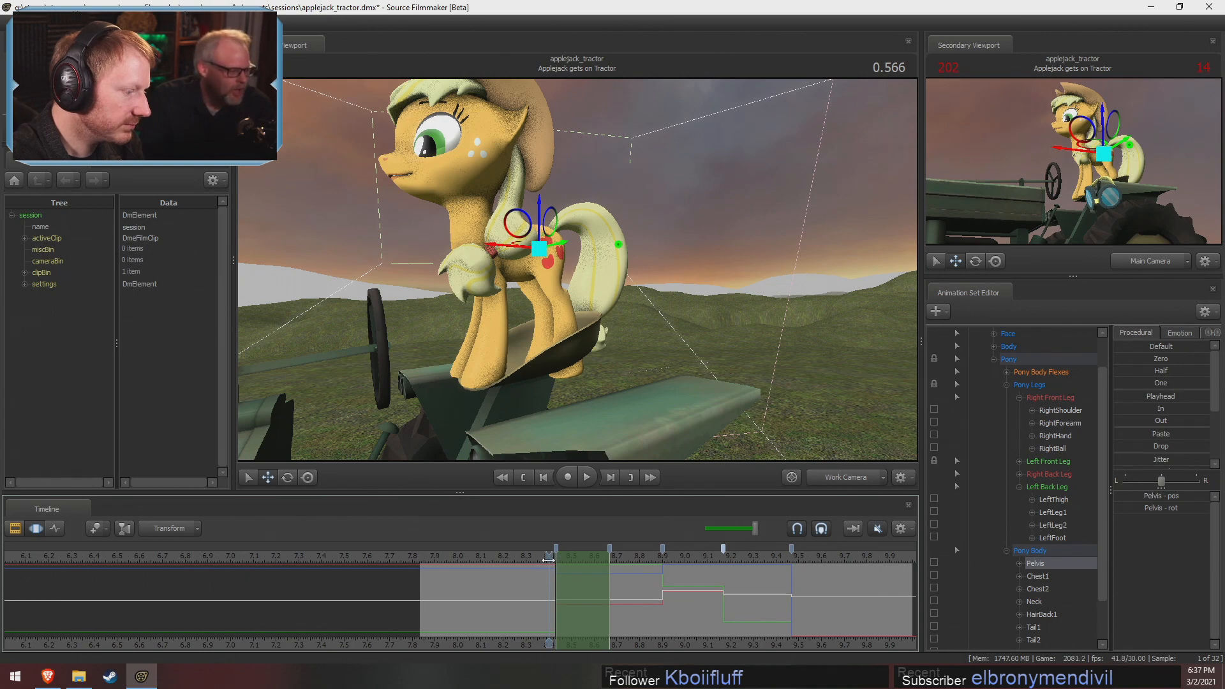
pyautogui.moveTo(548, 559); pyautogui.dragTo(571, 560)
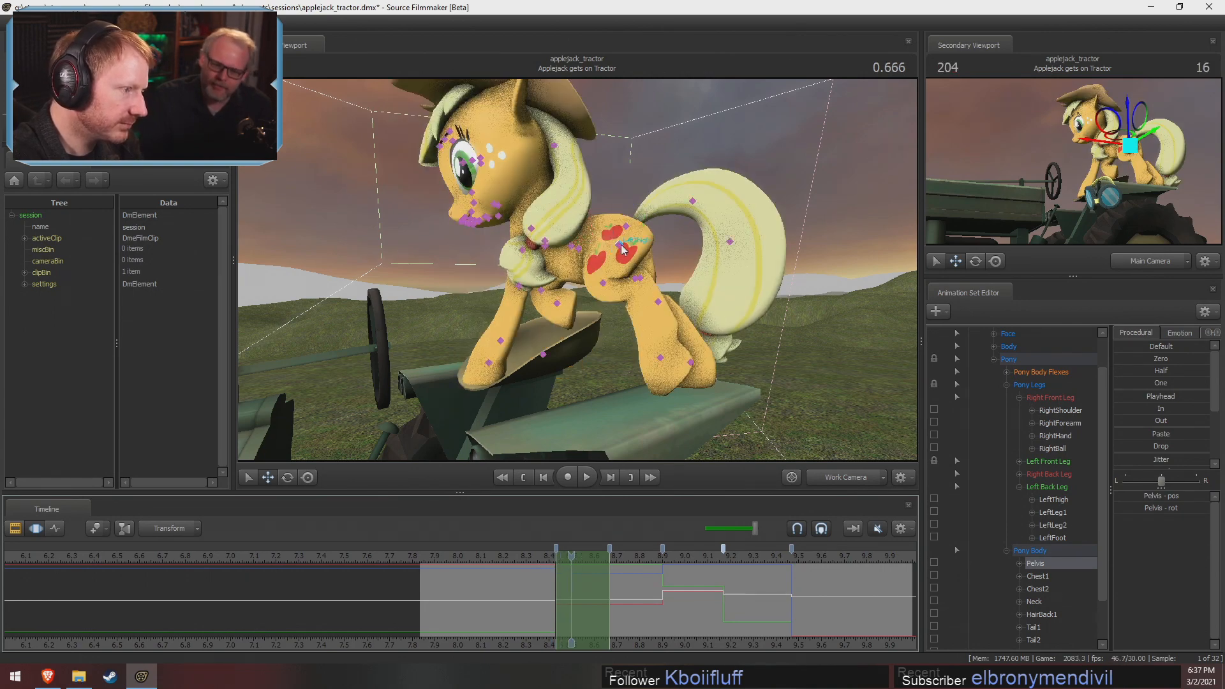
# Try repositioning the pelvis at 0.666, and undo the adjustment
pyautogui.keyDown('ctrl'); pyautogui.click(618, 245); pyautogui.keyUp('ctrl')
pyautogui.keyDown('alt'); pyautogui.moveTo(618, 246); pyautogui.dragTo(623, 96); pyautogui.keyUp('alt')
pyautogui.press('e')
pyautogui.press('w')
pyautogui.hotkey('ctrl', 'z')
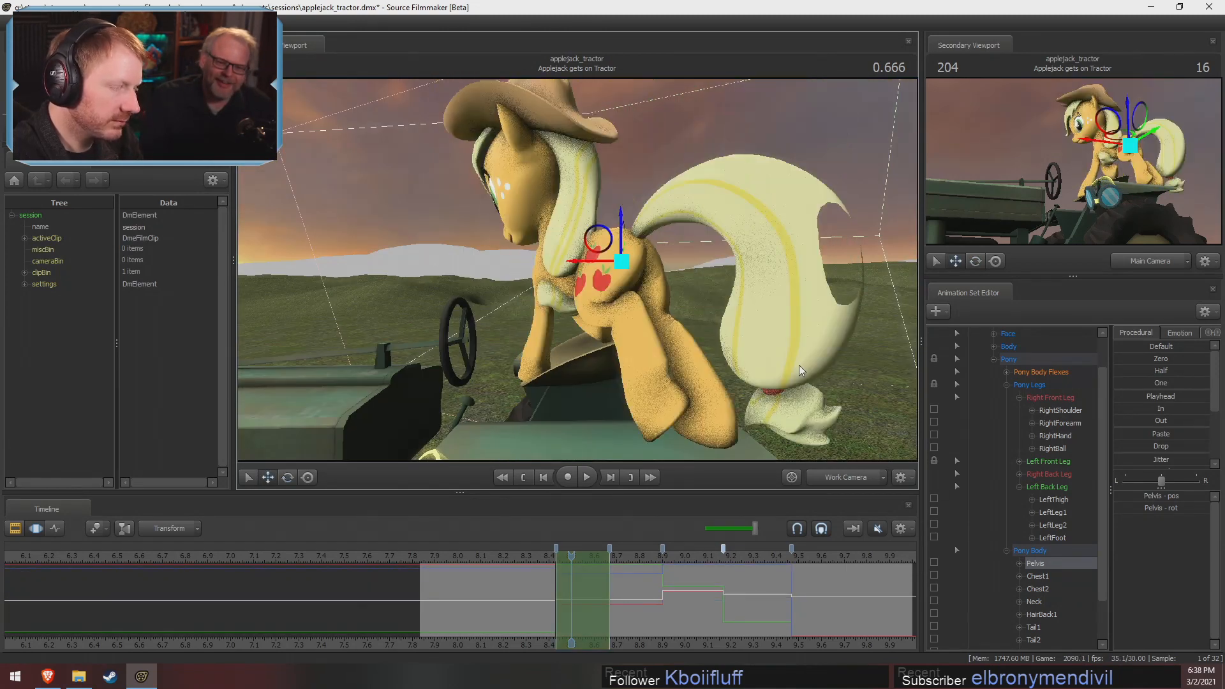
# Lock RightFoot in the Right Back Leg group and shift the pelvis back toward the tail at 0.666
pyautogui.click(1018, 487)
pyautogui.click(1019, 474)
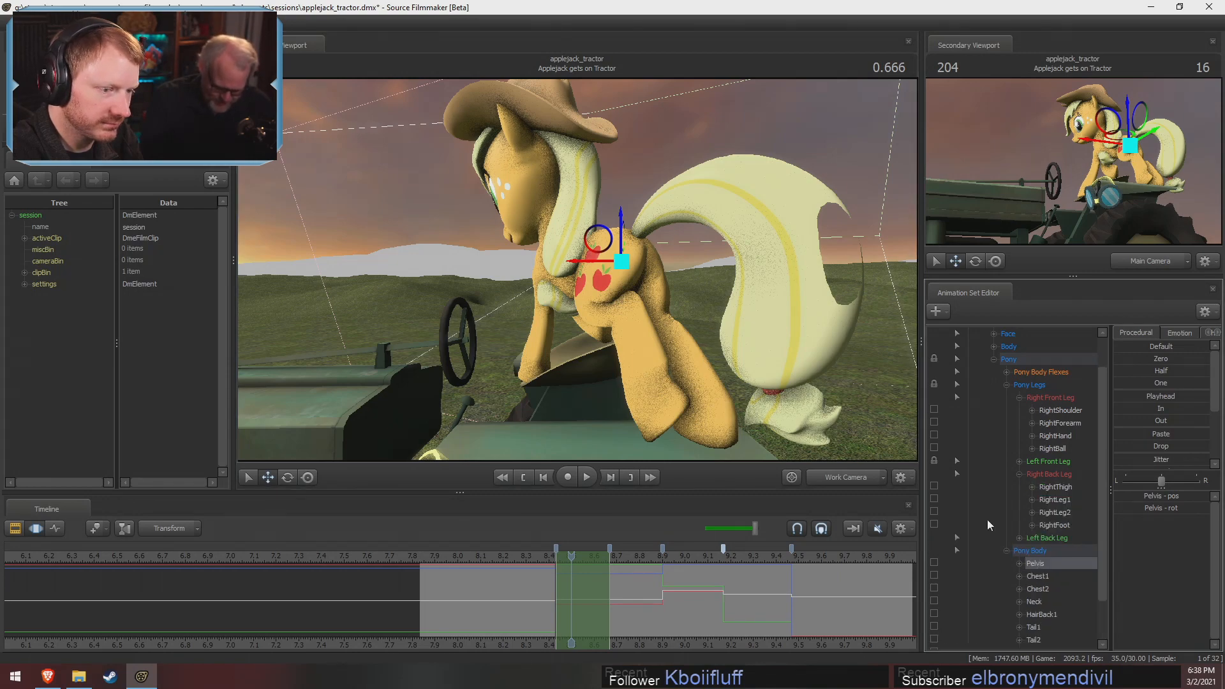
pyautogui.click(936, 526)
pyautogui.keyDown('alt'); pyautogui.moveTo(727, 332); pyautogui.dragTo(709, 433); pyautogui.keyUp('alt')
pyautogui.moveTo(577, 268)
pyautogui.keyDown('alt'); pyautogui.mouseDown()
pyautogui.moveTo(550, 304)
pyautogui.moveTo(588, 328)
pyautogui.moveTo(504, 246)
pyautogui.moveTo(414, 229)
pyautogui.moveTo(488, 236)
pyautogui.moveTo(574, 272)
pyautogui.mouseUp(); pyautogui.keyUp('alt')
pyautogui.press('e')
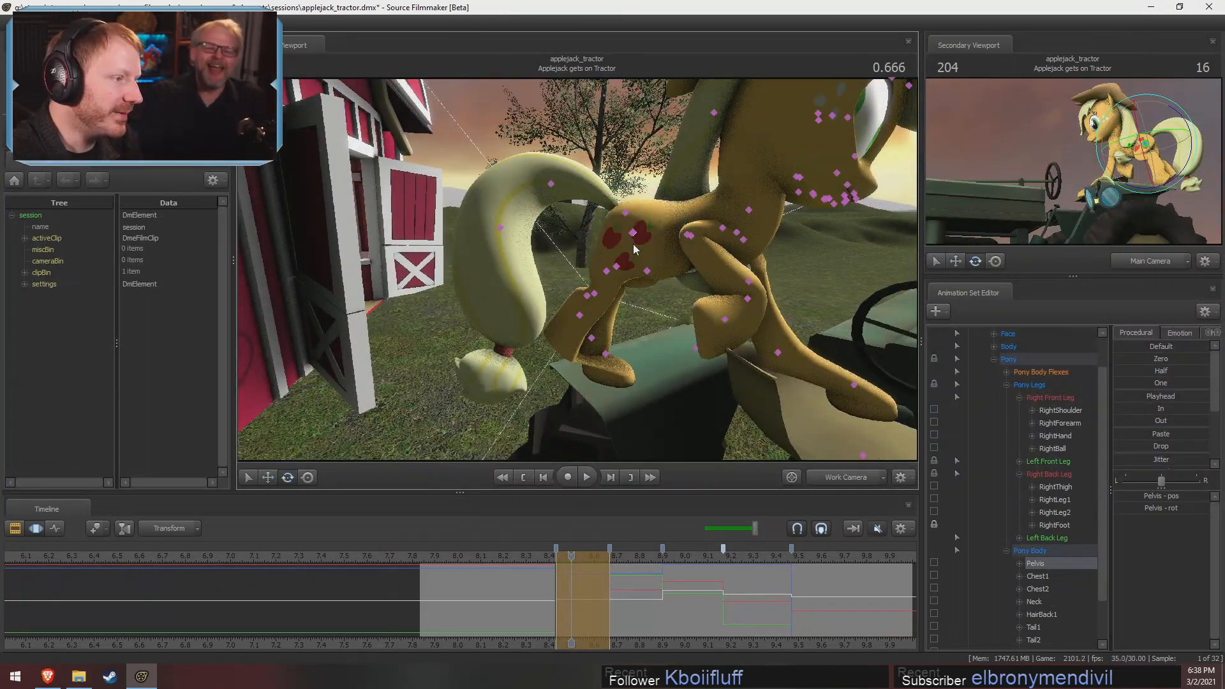
# Rotate RightThigh, RightLeg1 and RightLeg2 in turn to reshape the right back leg around its planted hoof
pyautogui.keyDown('ctrl'); pyautogui.click(633, 232); pyautogui.keyUp('ctrl')
pyautogui.moveTo(676, 250)
pyautogui.mouseDown()
pyautogui.moveTo(681, 234)
pyautogui.moveTo(639, 215)
pyautogui.moveTo(681, 240)
pyautogui.mouseUp()
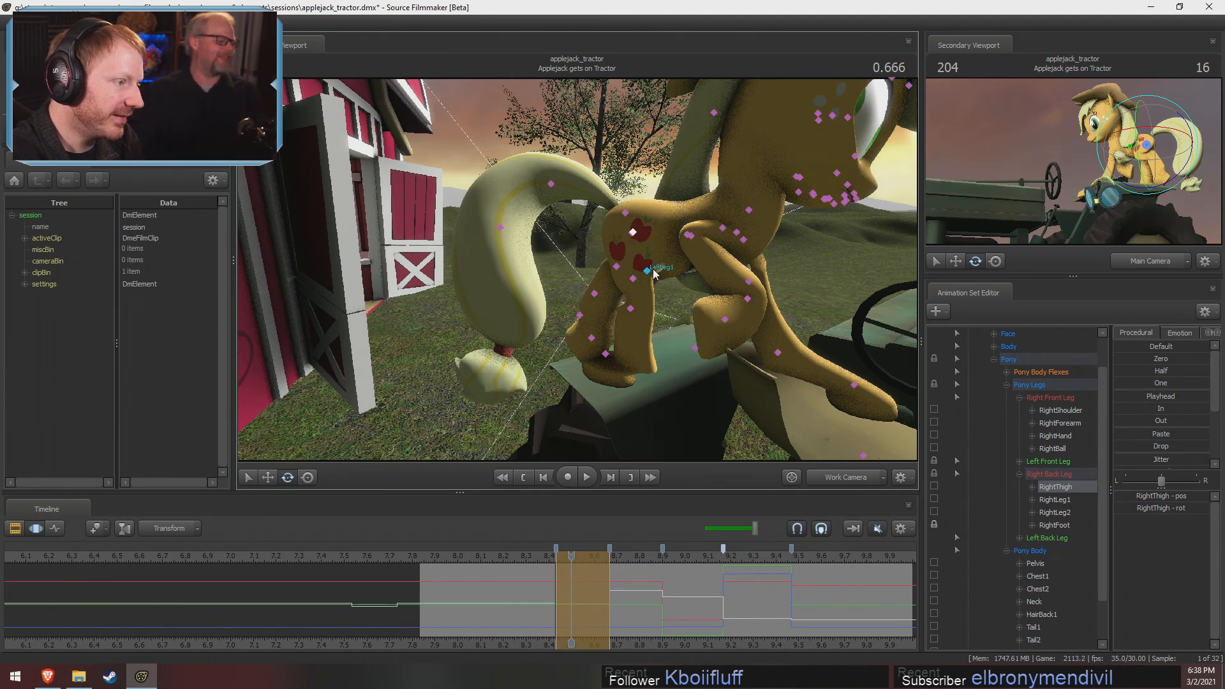
pyautogui.click(665, 262)
pyautogui.click(673, 276)
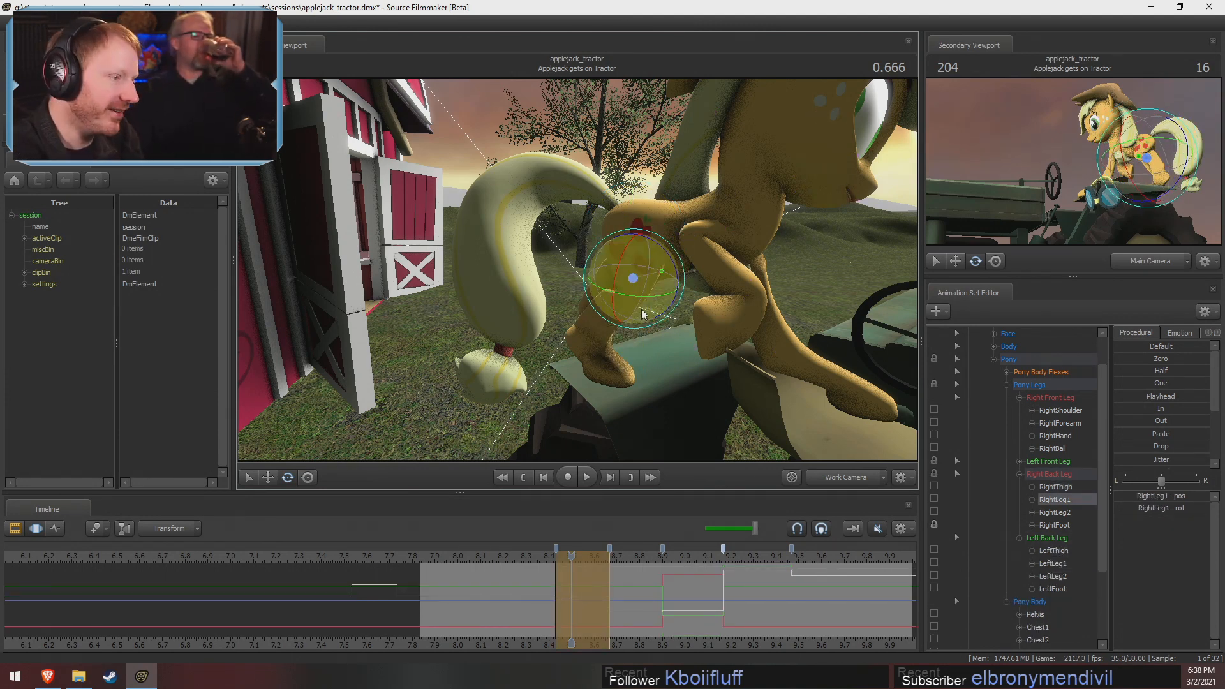
pyautogui.press('ctrl')
pyautogui.keyDown('ctrl'); pyautogui.click(614, 298); pyautogui.keyUp('ctrl')
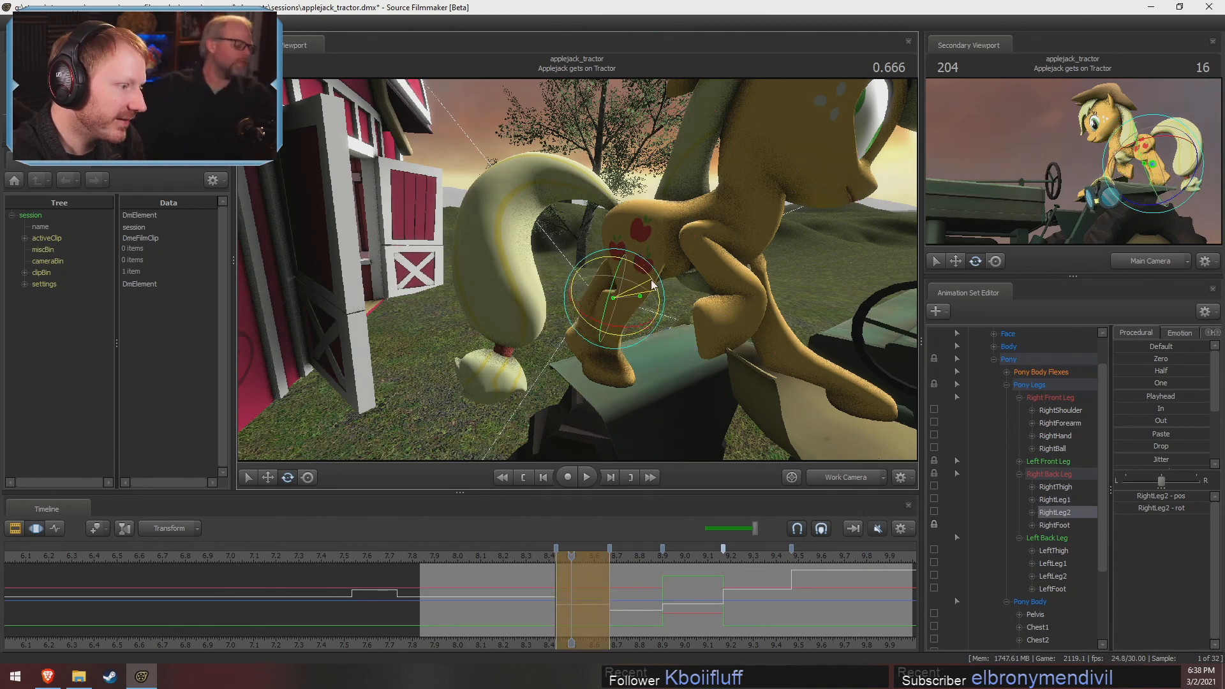
pyautogui.moveTo(644, 275); pyautogui.dragTo(640, 271)
pyautogui.keyDown('alt'); pyautogui.moveTo(640, 271); pyautogui.dragTo(546, 239); pyautogui.keyUp('alt')
pyautogui.press('ctrl')
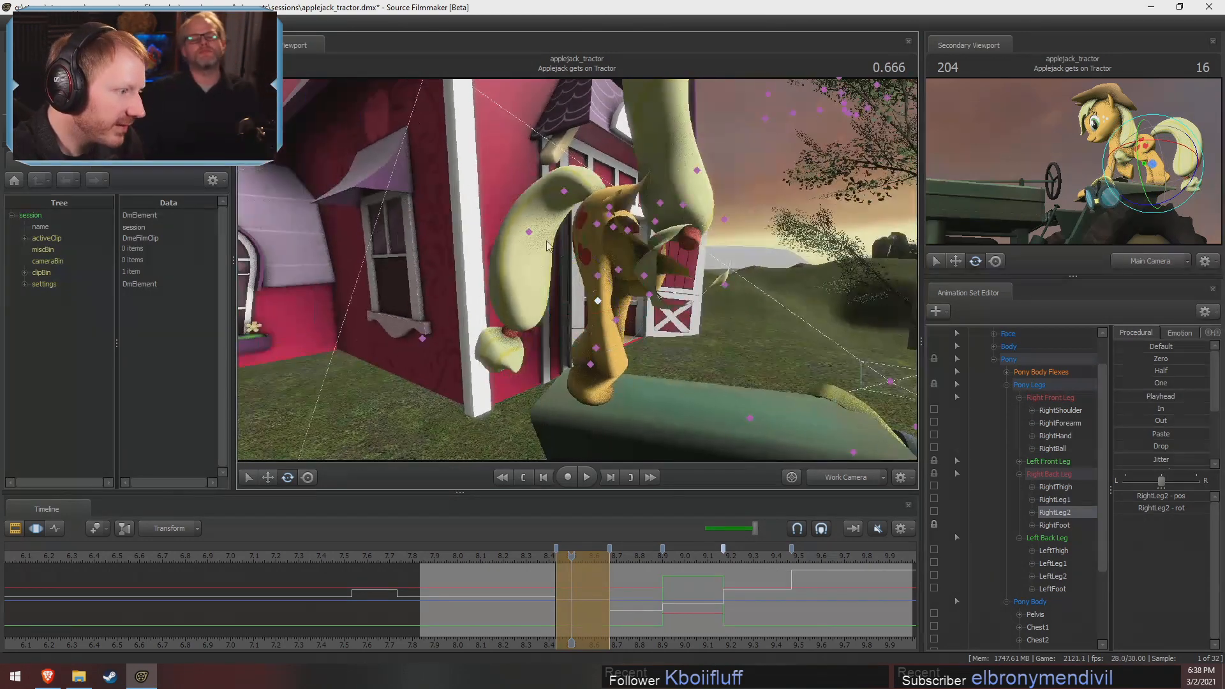
# Select RightThigh and RightLeg1 together and rotate them to realign the right back leg on the fender
pyautogui.keyDown('ctrl'); pyautogui.click(599, 225); pyautogui.keyUp('ctrl')
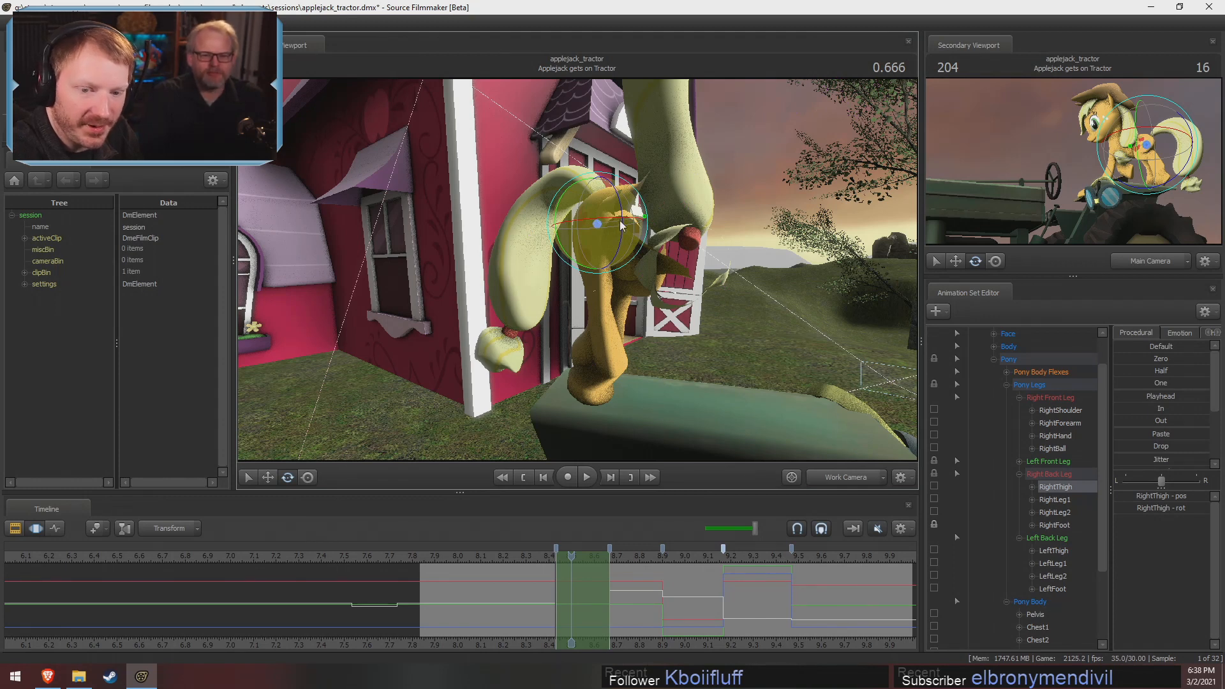
pyautogui.press('ctrl')
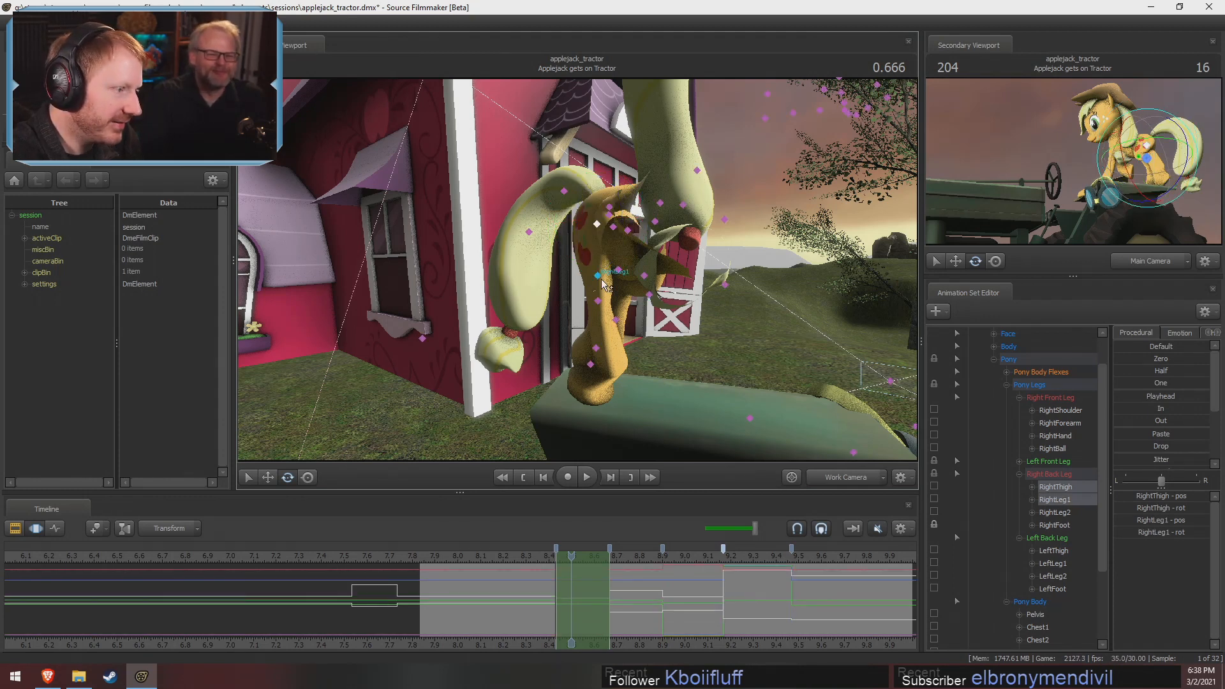
pyautogui.keyDown('ctrl'); pyautogui.click(597, 276); pyautogui.keyUp('ctrl')
pyautogui.rightClick(600, 273)
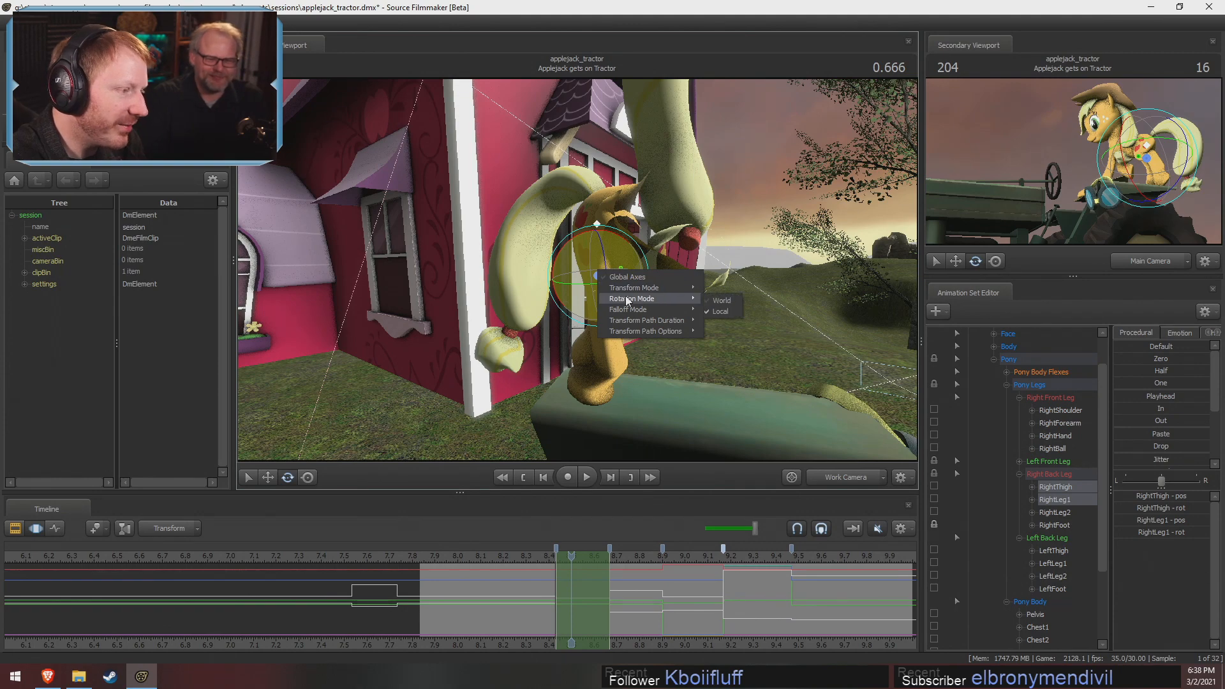
pyautogui.click(565, 245)
pyautogui.moveTo(580, 236); pyautogui.dragTo(583, 232)
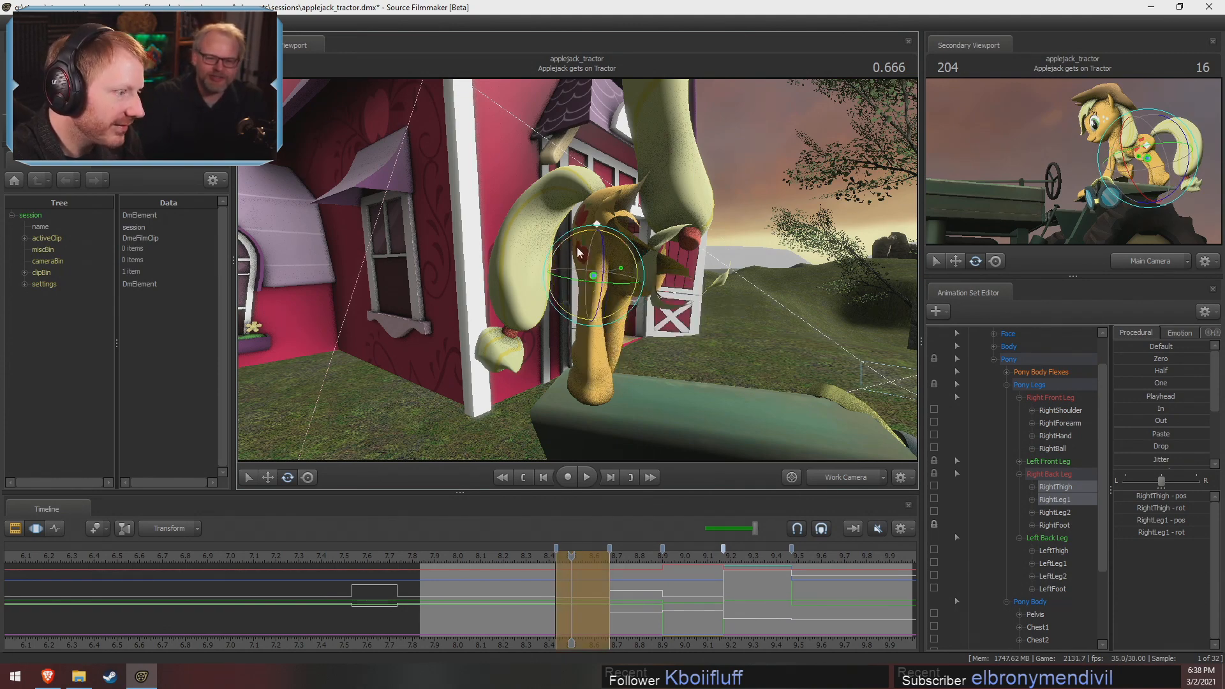
pyautogui.keyDown('alt'); pyautogui.moveTo(722, 326); pyautogui.dragTo(584, 279); pyautogui.keyUp('alt')
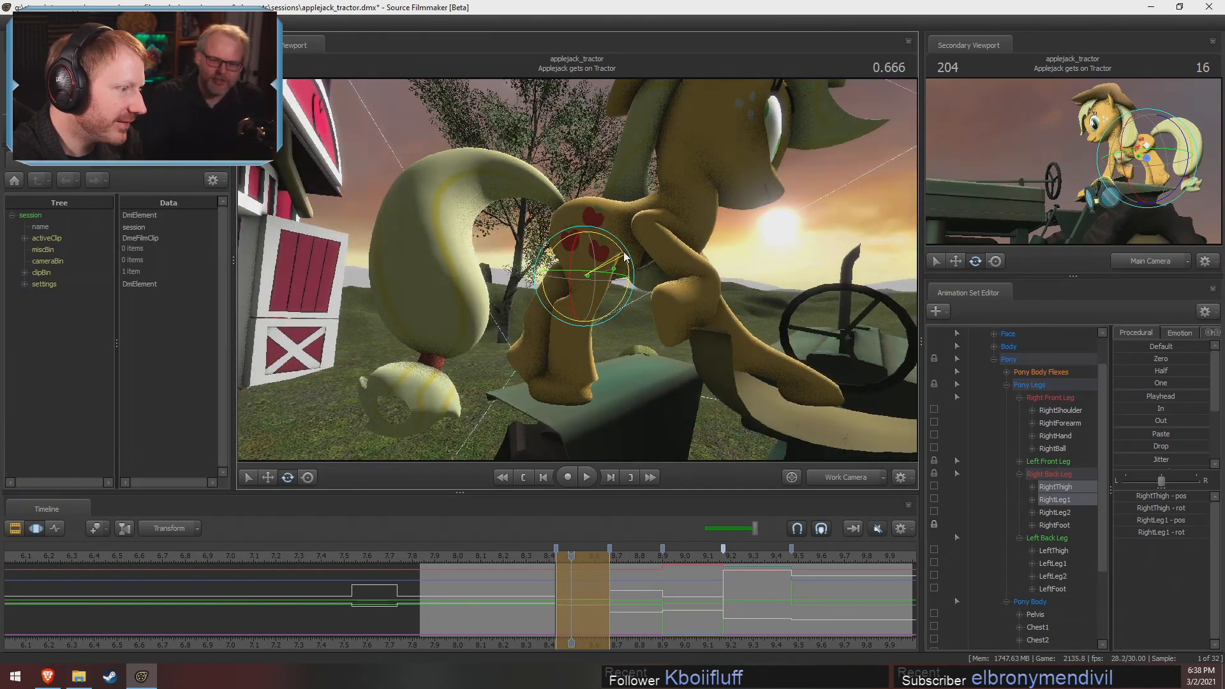
# Examine the back legs from the side at 0.666, try moving RightThigh, and undo the move
pyautogui.press('ctrl')
pyautogui.keyDown('ctrl'); pyautogui.click(586, 226); pyautogui.keyUp('ctrl')
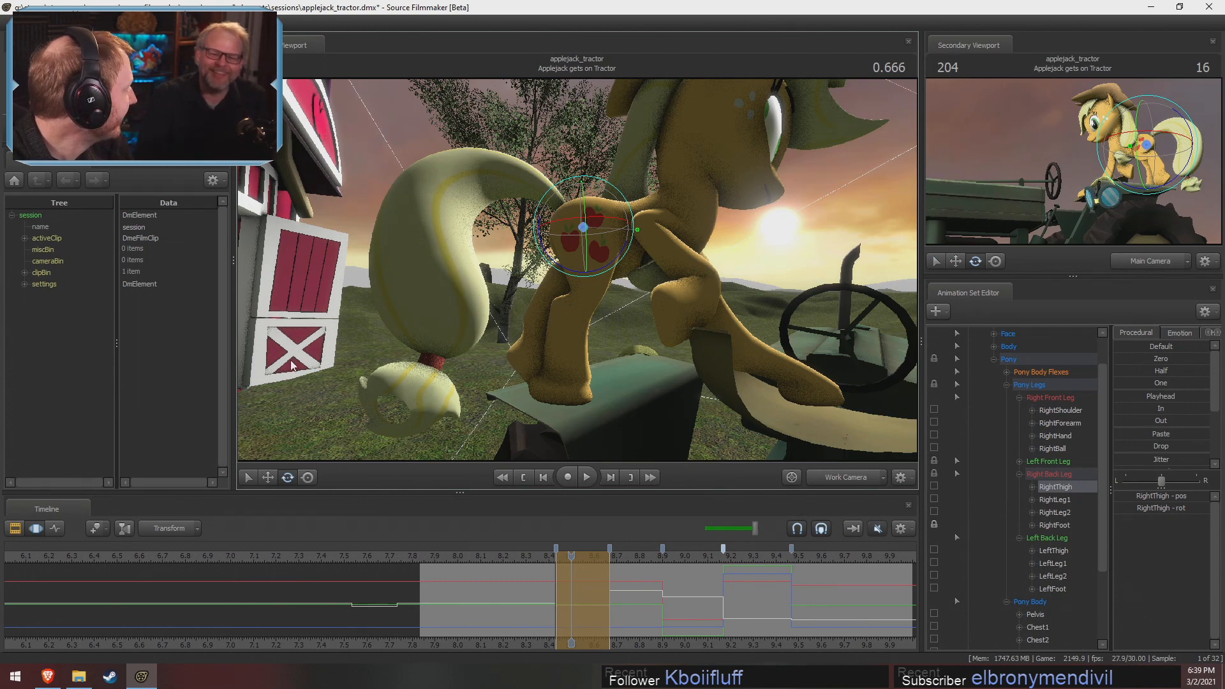
pyautogui.keyDown('alt'); pyautogui.moveTo(533, 340); pyautogui.dragTo(567, 312); pyautogui.keyUp('alt')
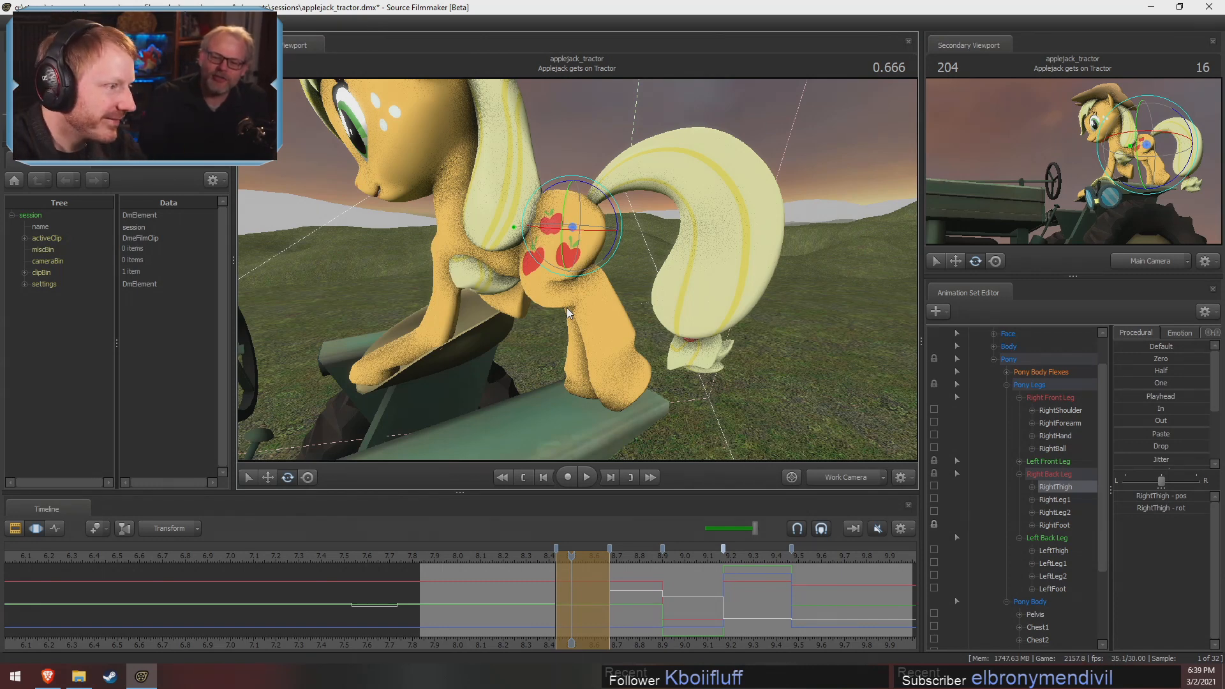
pyautogui.keyDown('alt'); pyautogui.moveTo(674, 365); pyautogui.dragTo(753, 332); pyautogui.keyUp('alt')
pyautogui.press('shift')
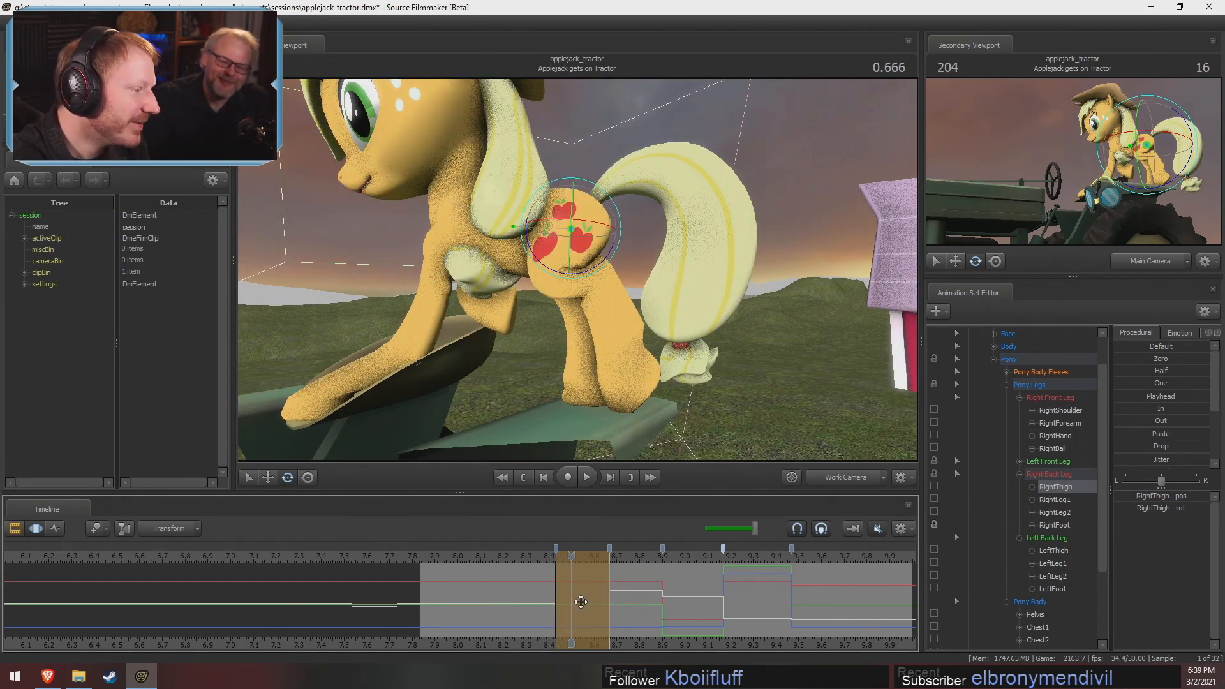
pyautogui.press('shift')
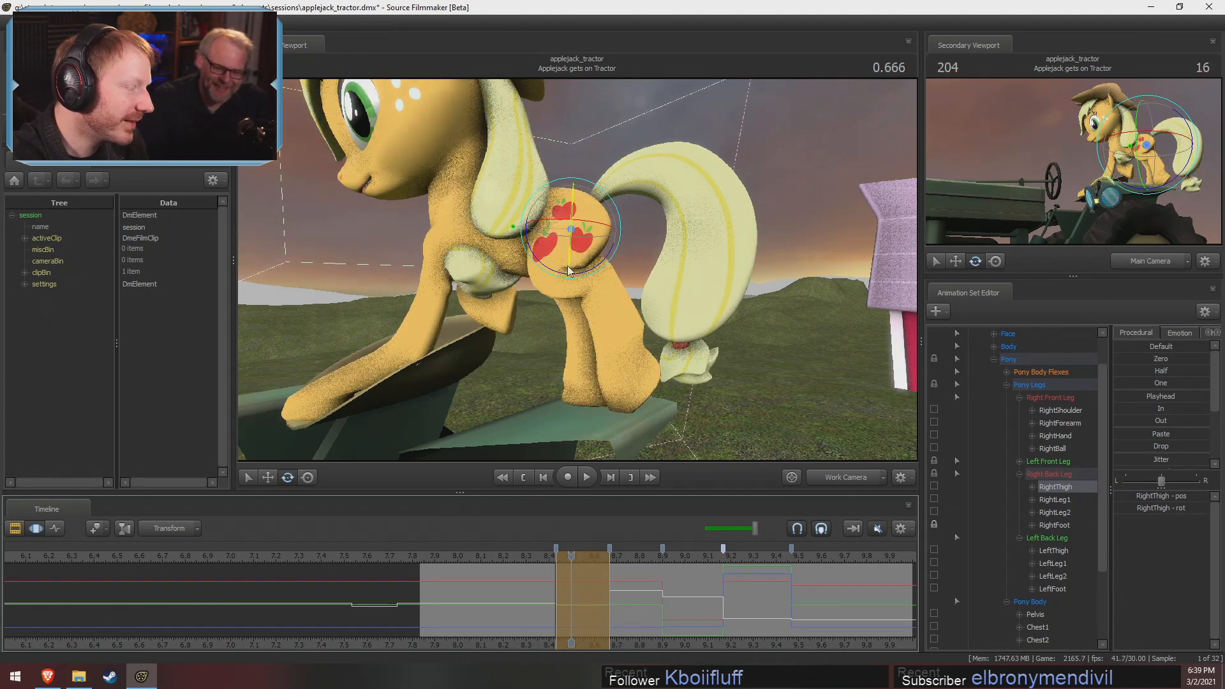
pyautogui.press('w')
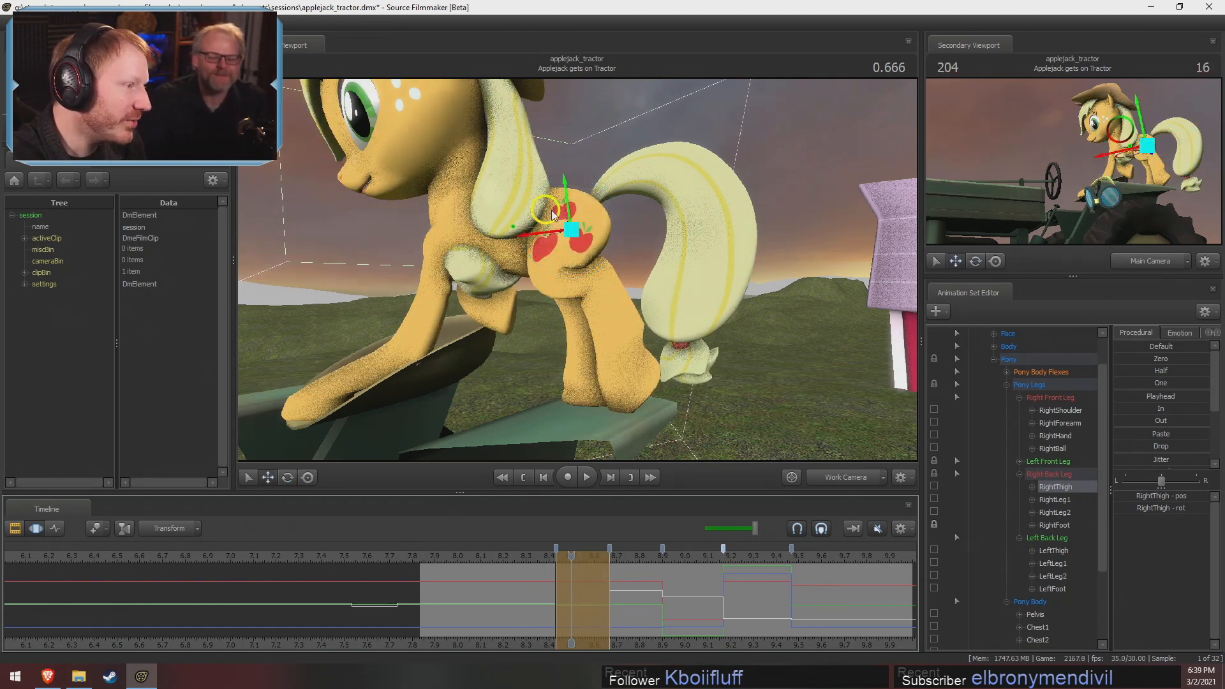
pyautogui.moveTo(553, 215); pyautogui.dragTo(560, 209)
pyautogui.hotkey('ctrl', 'z')
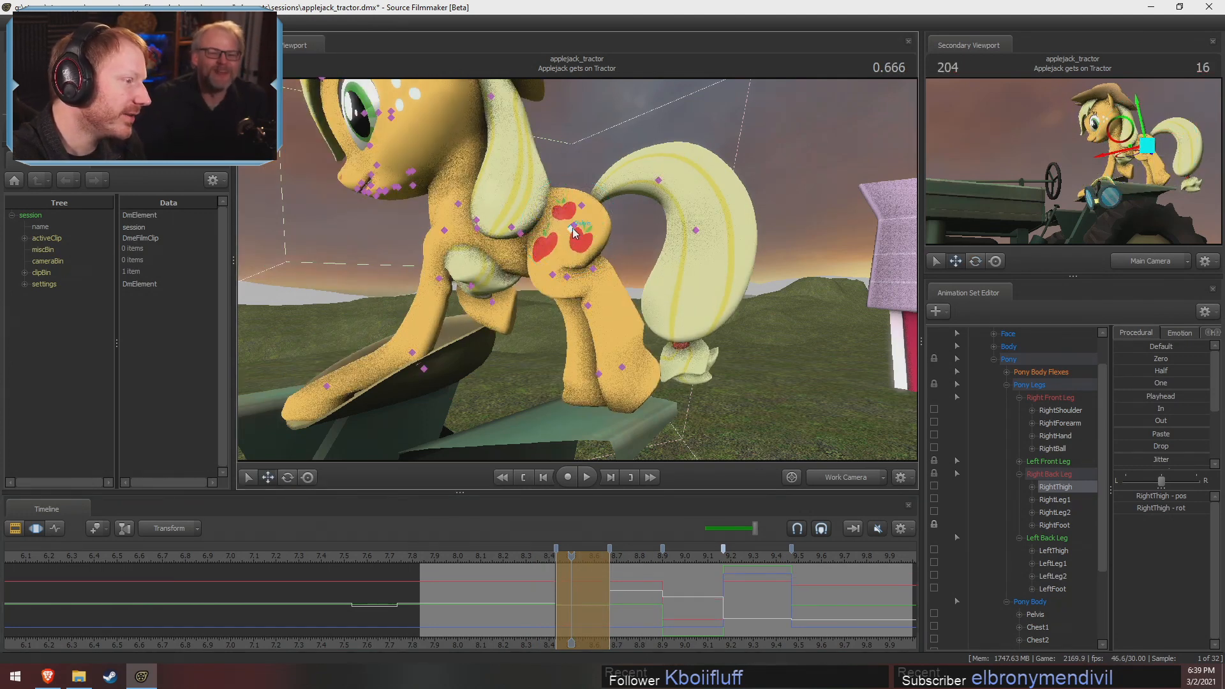
# Move and rotate the pelvis at 0.666 to rebalance Applejack's hips over her back legs
pyautogui.click(574, 231)
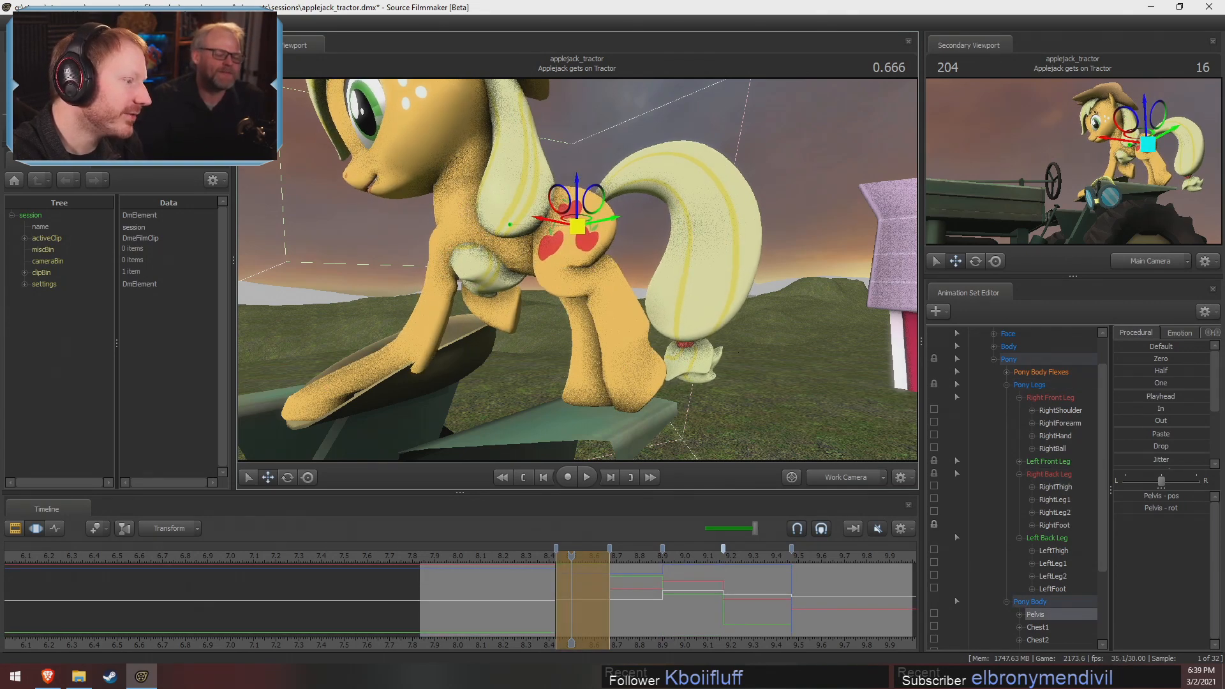
pyautogui.keyDown('alt'); pyautogui.moveTo(653, 303); pyautogui.dragTo(555, 293); pyautogui.keyUp('alt')
pyautogui.press('e')
pyautogui.moveTo(594, 211); pyautogui.dragTo(546, 281)
pyautogui.press('w')
# Try rotating RightThigh to reposition the right back leg, and undo the rotation
pyautogui.keyDown('ctrl'); pyautogui.click(574, 261); pyautogui.keyUp('ctrl')
pyautogui.press('e')
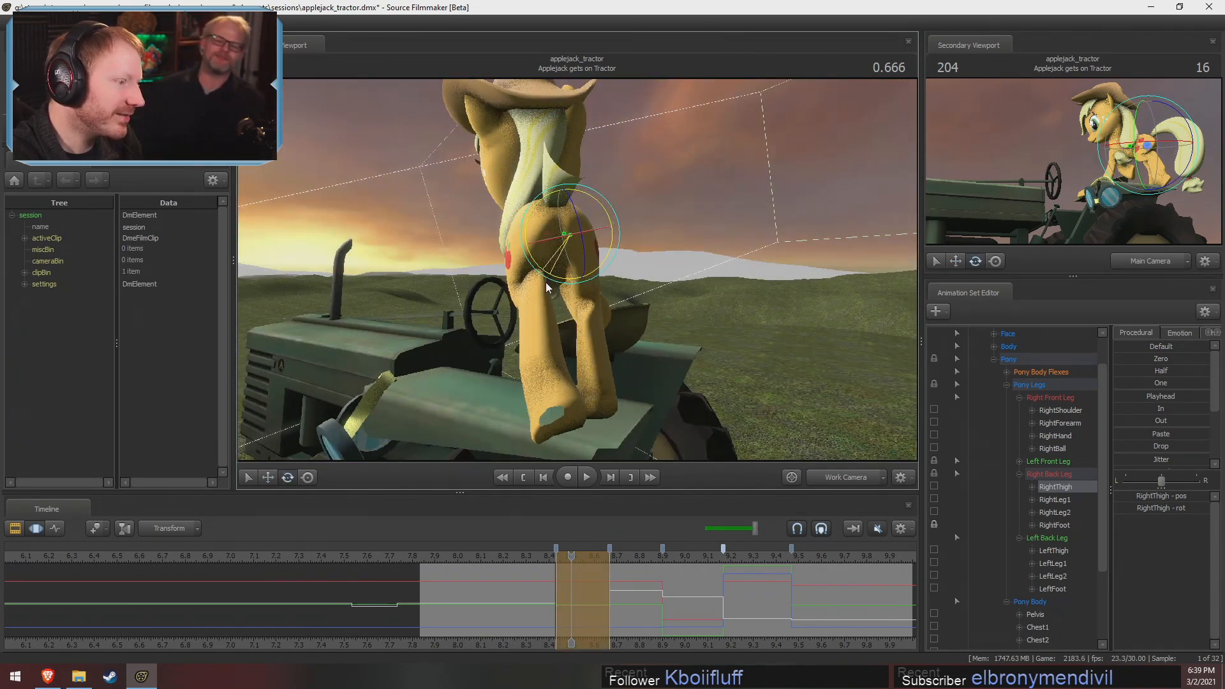
pyautogui.keyDown('alt'); pyautogui.moveTo(636, 301); pyautogui.dragTo(613, 272); pyautogui.keyUp('alt')
pyautogui.hotkey('ctrl', 'z')
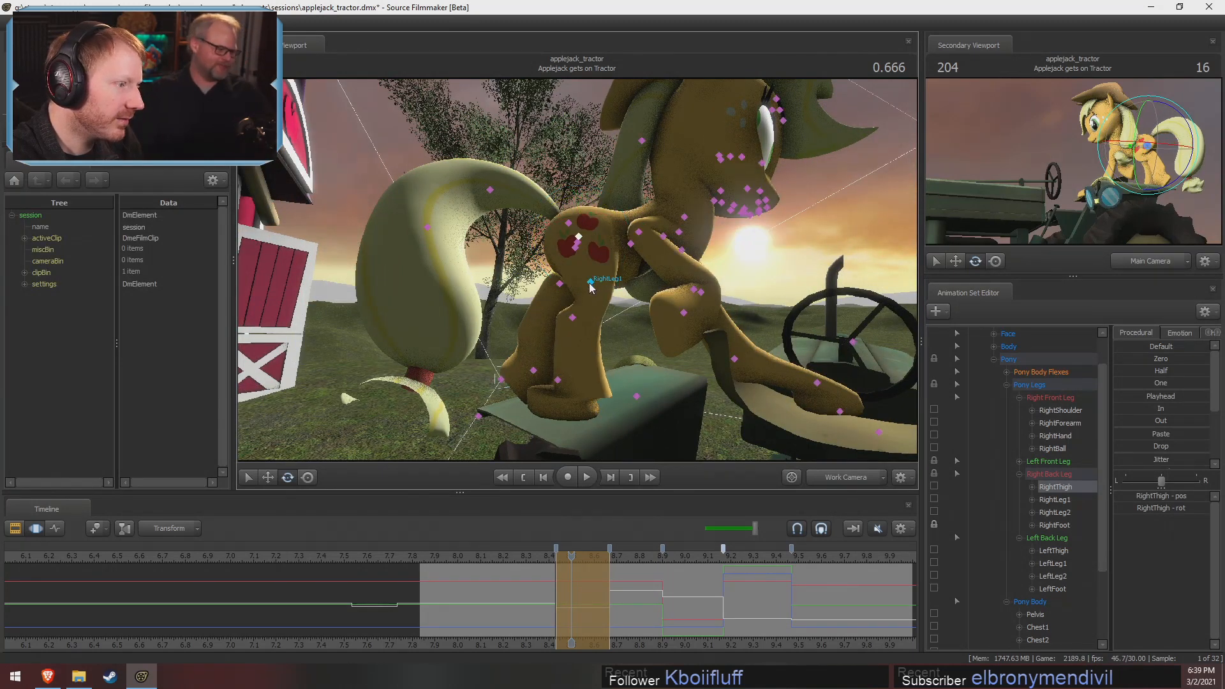
# Rotate RightLeg1, add RightLeg2 to the selection, and rotate both joints to reshape the right back leg
pyautogui.click(590, 282)
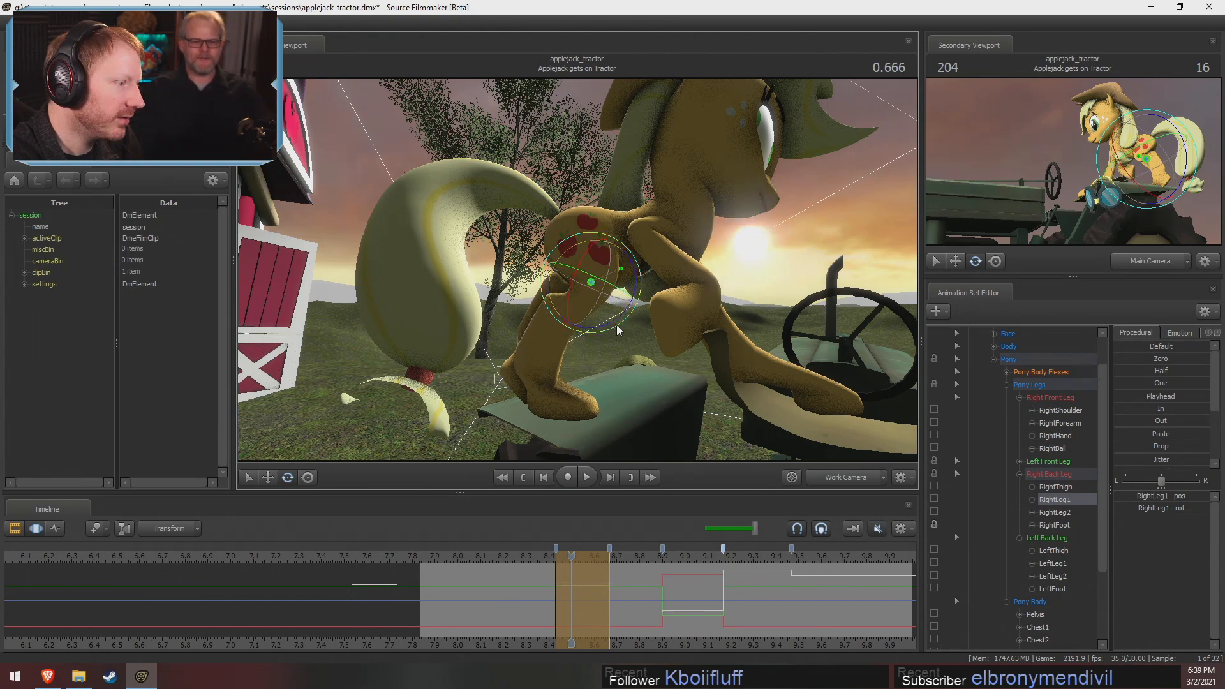
pyautogui.click(560, 303)
pyautogui.moveTo(598, 325); pyautogui.dragTo(562, 306)
pyautogui.keyDown('ctrl'); pyautogui.keyDown('shift'); pyautogui.click(580, 282); pyautogui.keyUp('shift'); pyautogui.keyUp('ctrl')
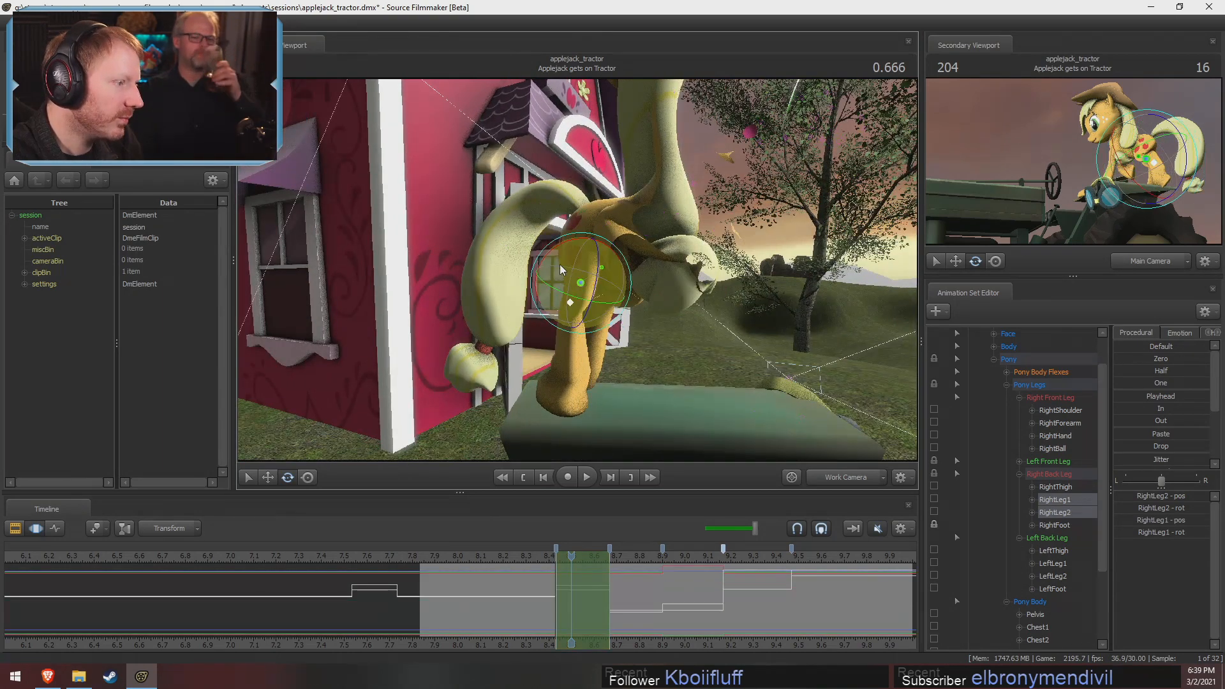
pyautogui.moveTo(557, 250); pyautogui.dragTo(660, 246)
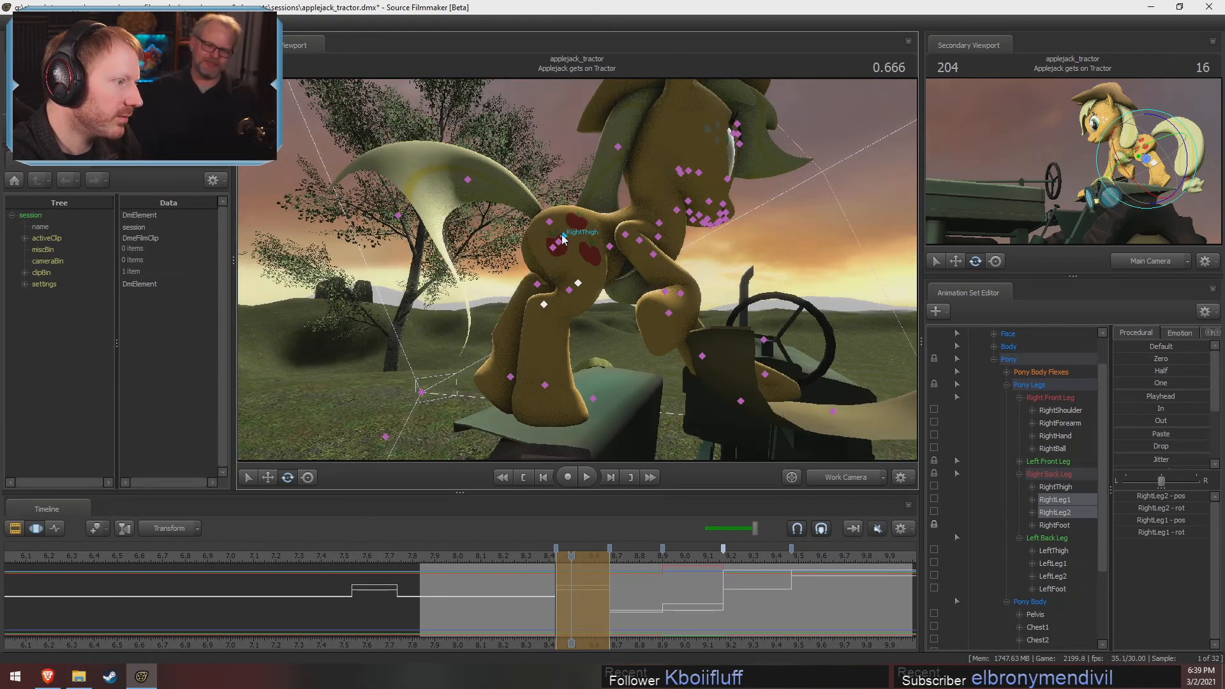
# Rotate RightThigh slightly, and rotate RightLeg1 and RightLeg2 together to realign the right back leg over its planted hoof
pyautogui.click(563, 240)
pyautogui.moveTo(586, 279); pyautogui.dragTo(599, 279)
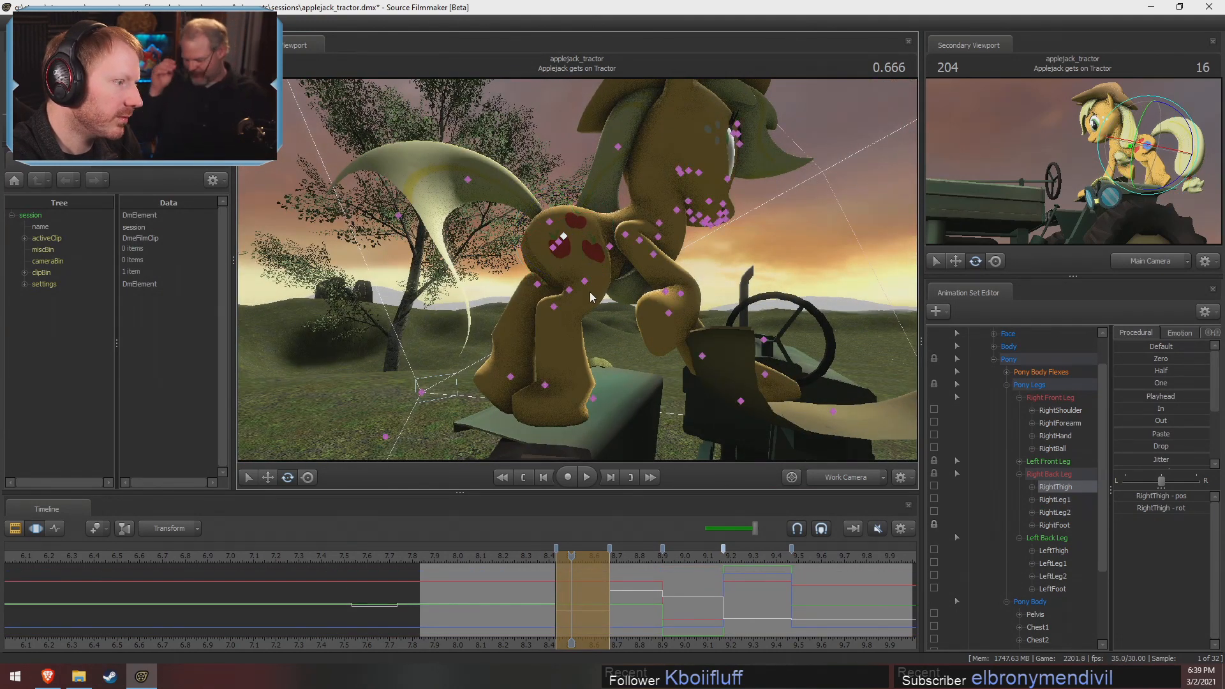
pyautogui.keyDown('ctrl'); pyautogui.click(584, 280); pyautogui.keyUp('ctrl')
pyautogui.moveTo(556, 314); pyautogui.dragTo(564, 250)
pyautogui.keyDown('ctrl'); pyautogui.click(547, 293); pyautogui.keyUp('ctrl')
pyautogui.keyDown('ctrl'); pyautogui.click(582, 280); pyautogui.keyUp('ctrl')
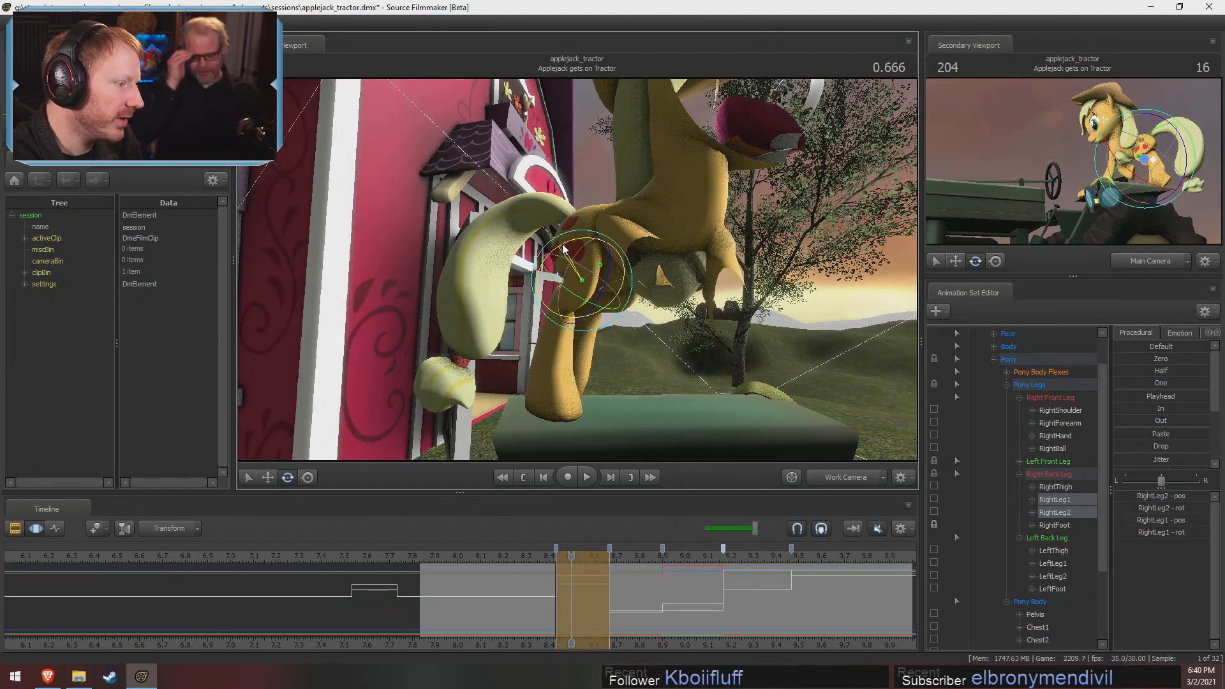
pyautogui.keyDown('alt'); pyautogui.moveTo(491, 254); pyautogui.dragTo(577, 327); pyautogui.keyUp('alt')
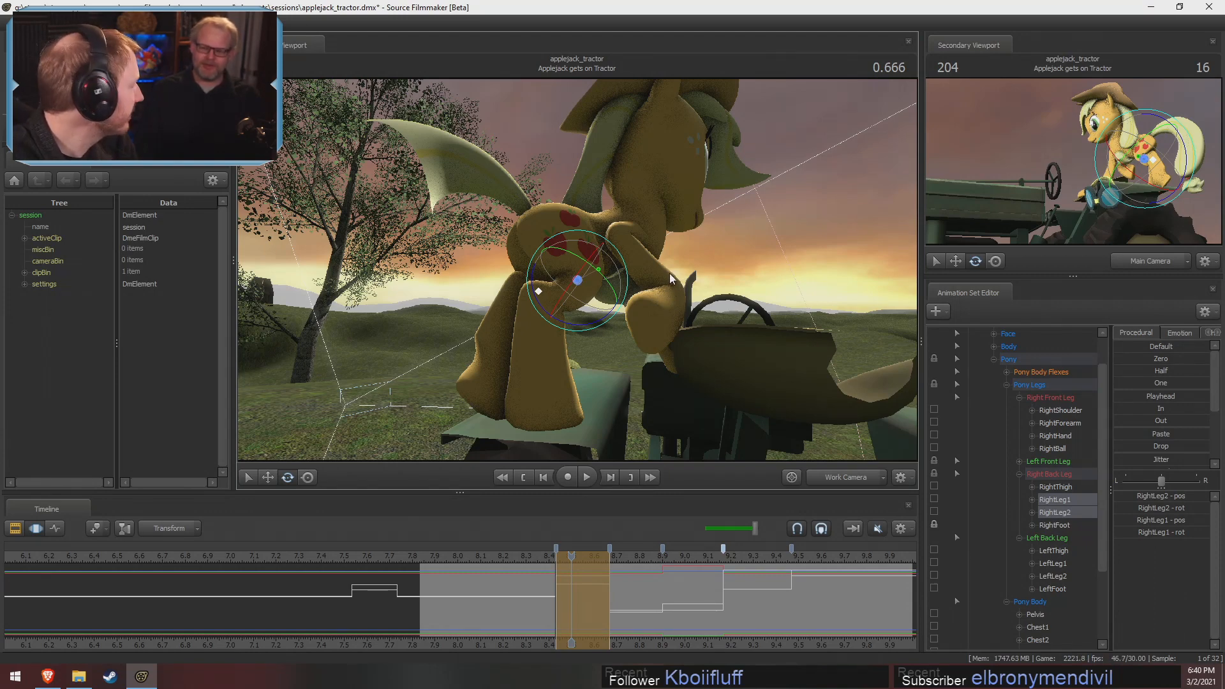
# Rotate the left back leg from LeftThigh so it stretches out behind Applejack, off the fender
pyautogui.moveTo(601, 368); pyautogui.dragTo(412, 361)
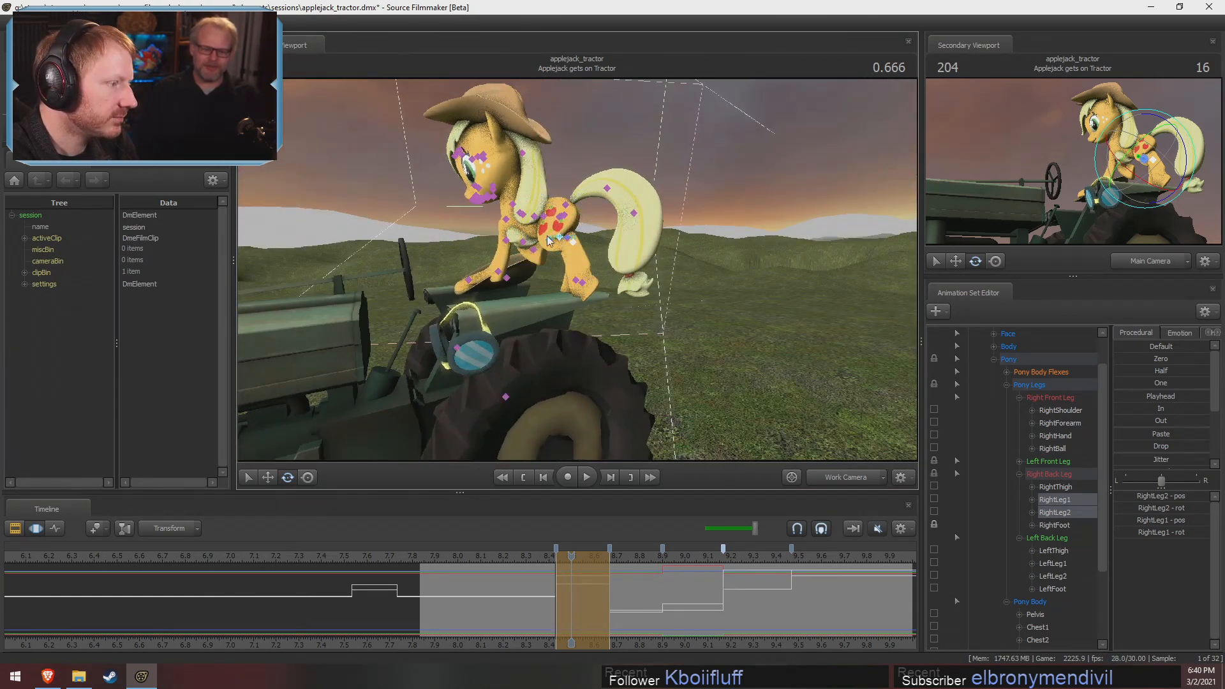
pyautogui.keyDown('ctrl'); pyautogui.click(559, 220); pyautogui.keyUp('ctrl')
pyautogui.keyDown('ctrl'); pyautogui.click(559, 218); pyautogui.keyUp('ctrl')
pyautogui.moveTo(553, 255); pyautogui.dragTo(670, 208)
pyautogui.keyDown('ctrl'); pyautogui.click(553, 242); pyautogui.keyUp('ctrl')
pyautogui.keyDown('ctrl'); pyautogui.click(569, 247); pyautogui.keyUp('ctrl')
pyautogui.click(569, 219)
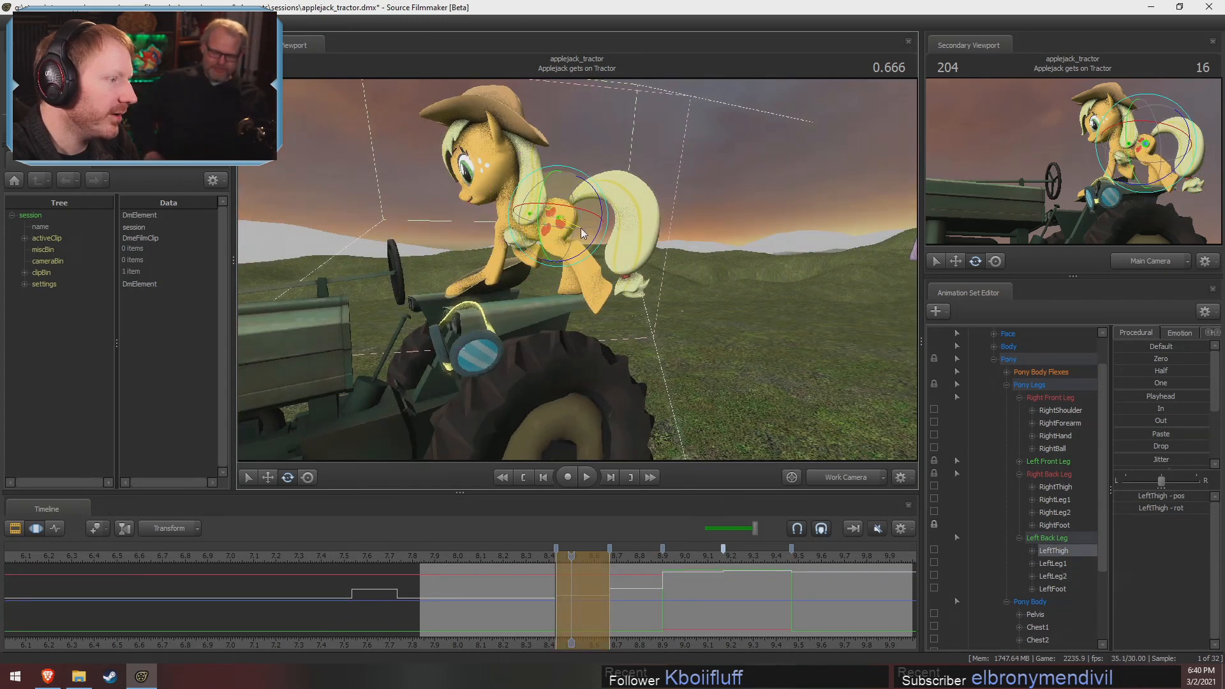
# Move LeftThigh slightly downward and scrub around 0.666 to check the left back leg
pyautogui.press('w')
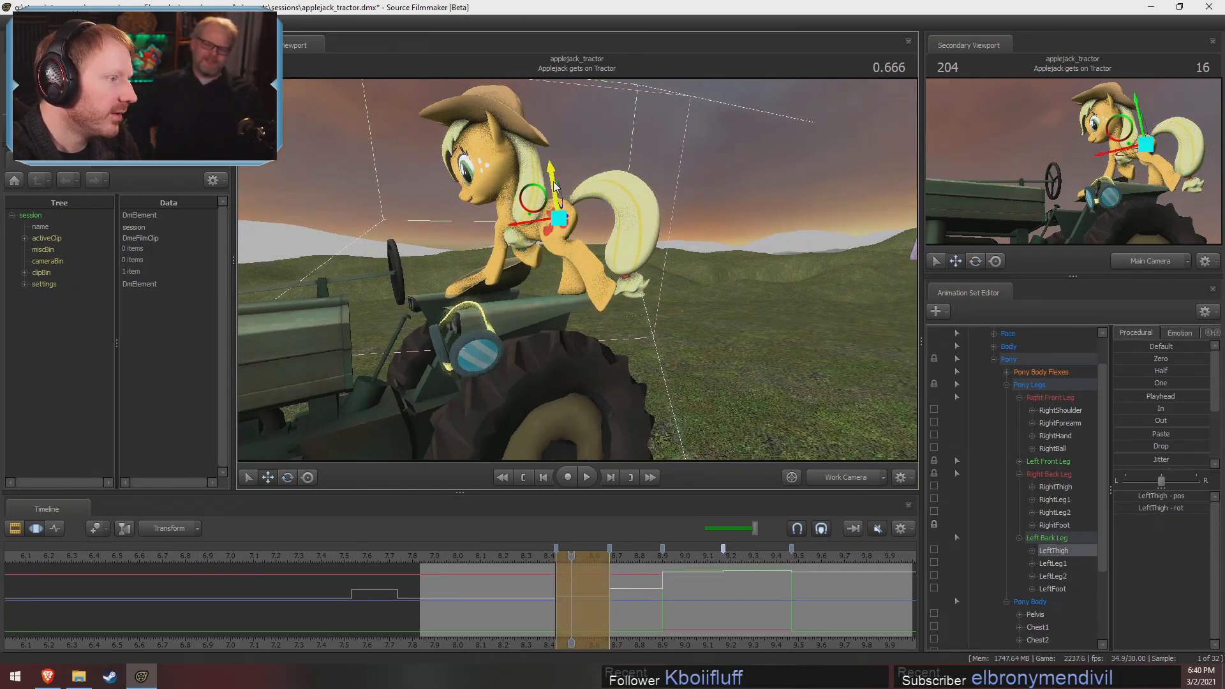
pyautogui.moveTo(553, 185); pyautogui.dragTo(555, 190)
pyautogui.moveTo(578, 572)
pyautogui.mouseDown()
pyautogui.moveTo(605, 571)
pyautogui.moveTo(589, 570)
pyautogui.mouseUp()
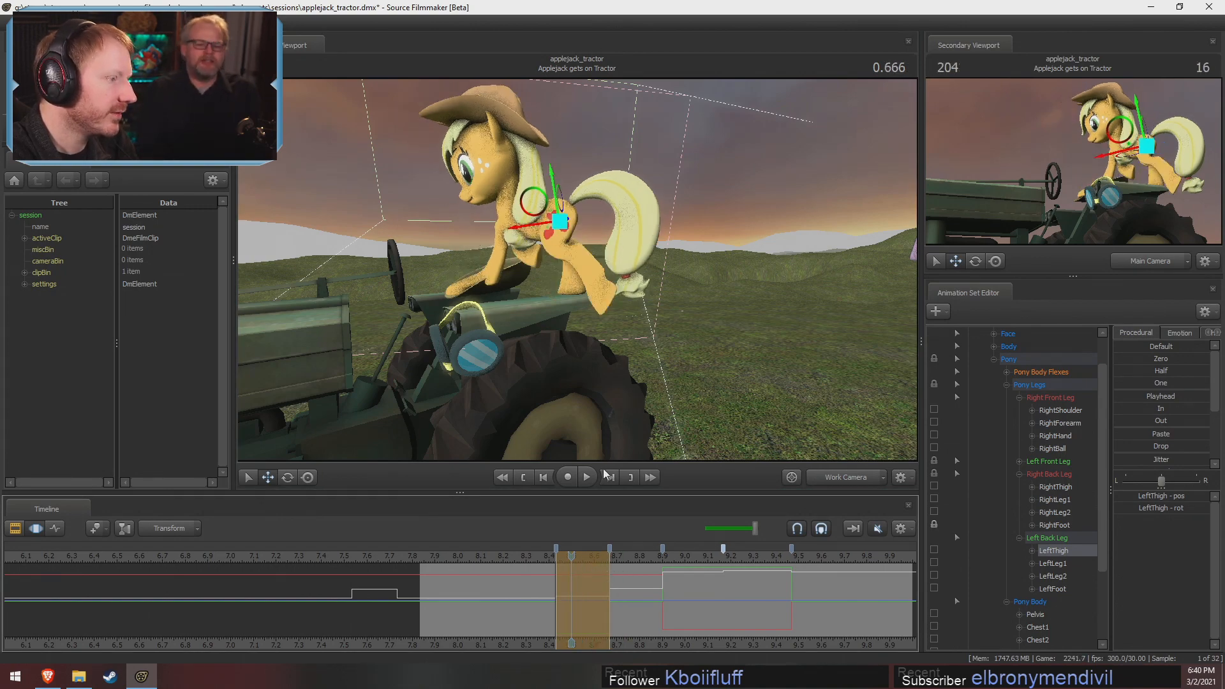
# Select the pelvis, lock RightThigh, LeftThigh and Chest1, and rotate the pelvis slightly as seen from behind
pyautogui.keyDown('alt'); pyautogui.moveTo(592, 383); pyautogui.dragTo(460, 386); pyautogui.keyUp('alt')
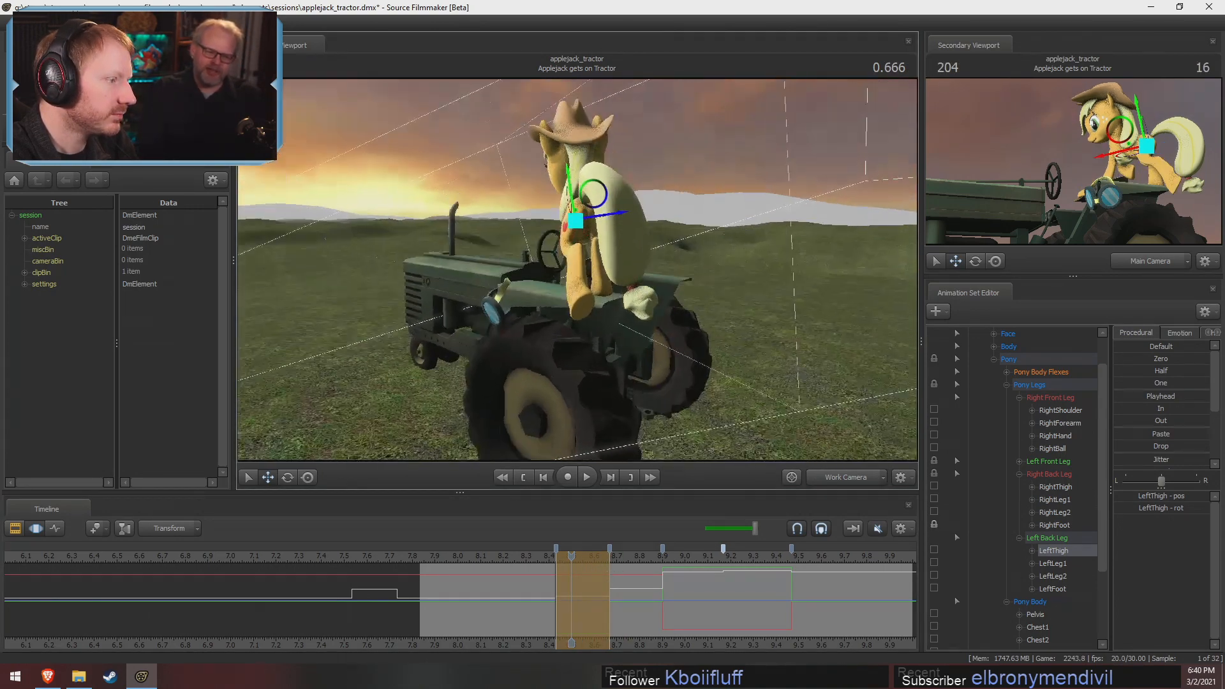
pyautogui.keyDown('alt'); pyautogui.moveTo(560, 198); pyautogui.dragTo(578, 224); pyautogui.keyUp('alt')
pyautogui.keyDown('ctrl'); pyautogui.click(583, 216); pyautogui.keyUp('ctrl')
pyautogui.press('w')
pyautogui.press('w')
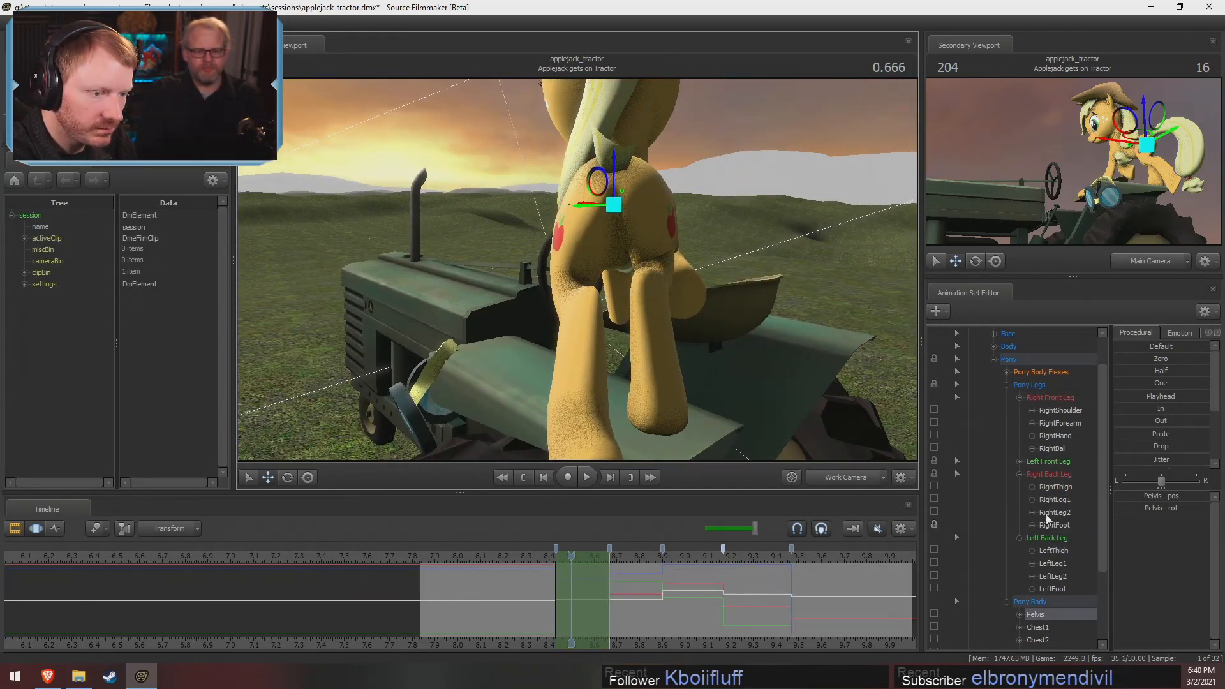
pyautogui.click(933, 487)
pyautogui.click(934, 550)
pyautogui.press('e')
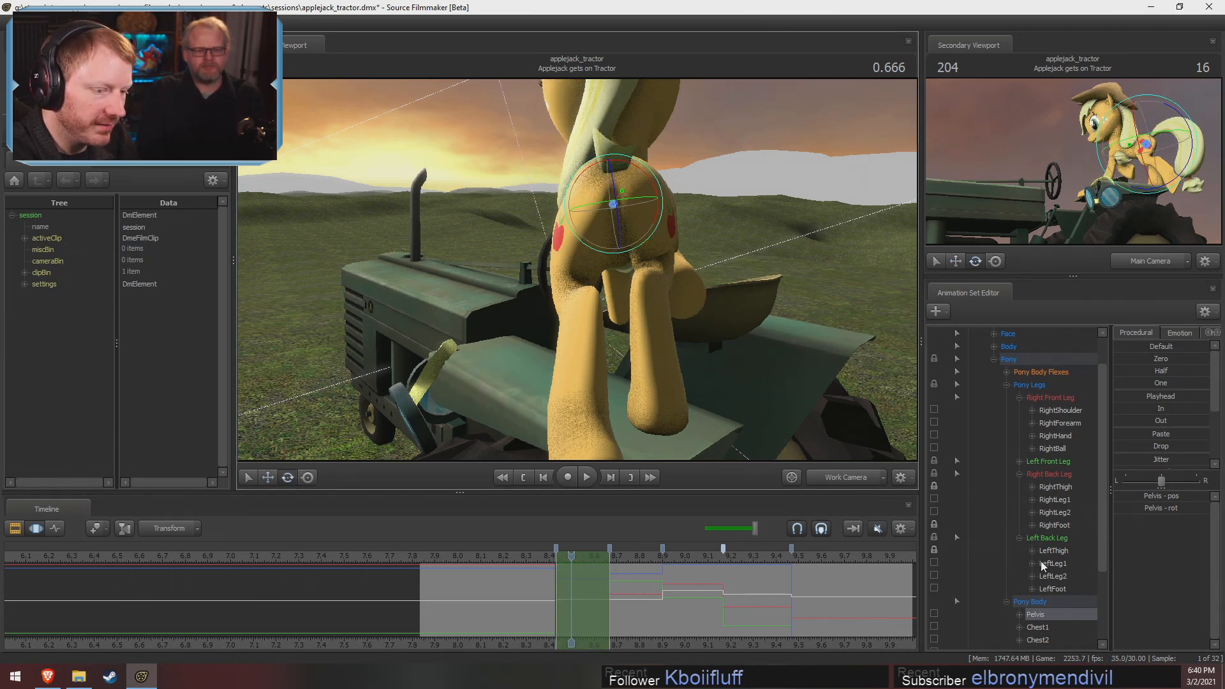
pyautogui.scroll(-3, 1021, 510)
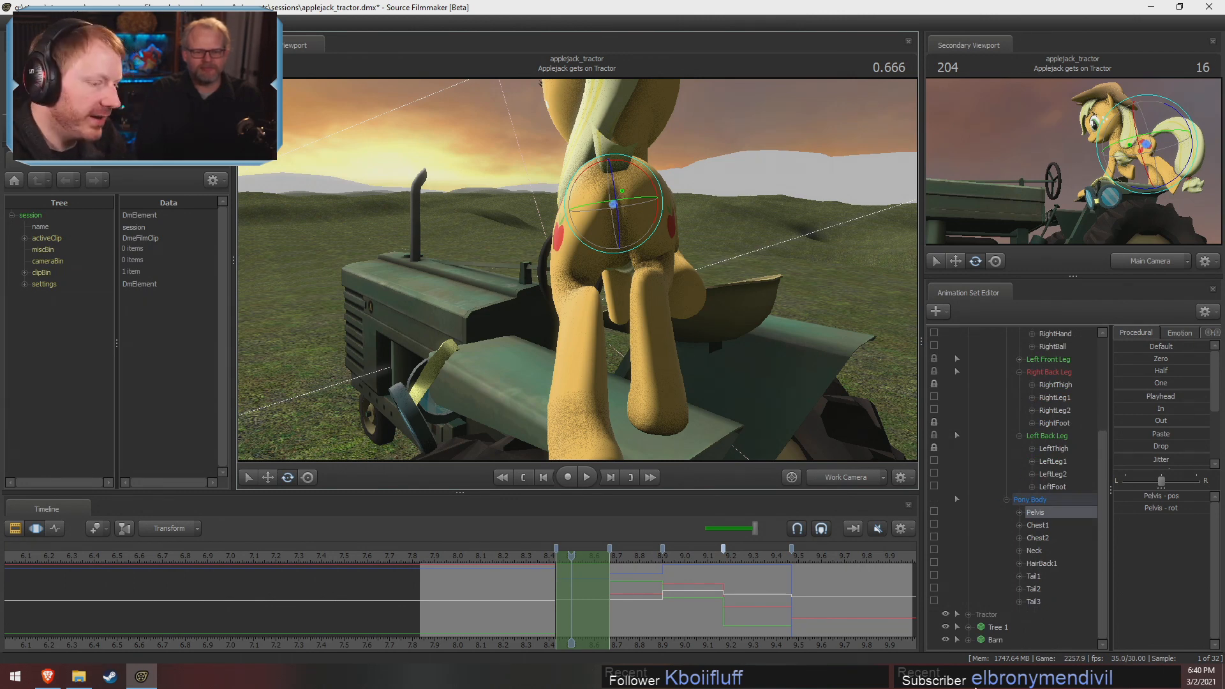
pyautogui.click(934, 524)
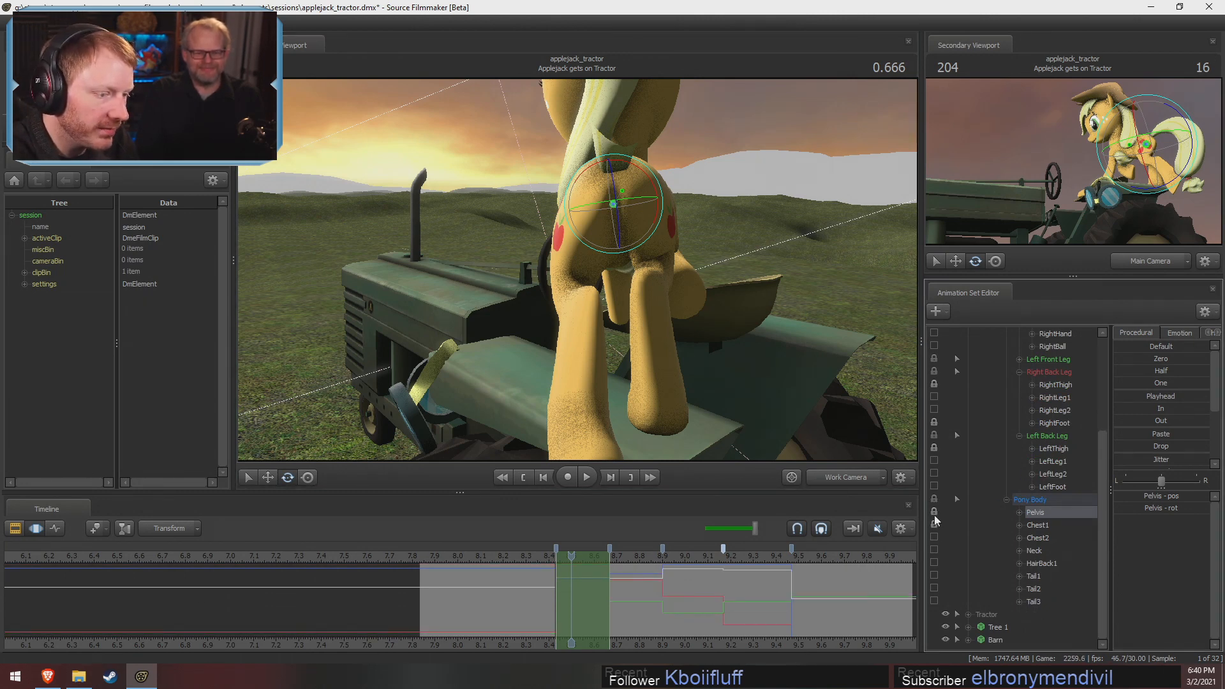
pyautogui.moveTo(612, 180)
pyautogui.mouseDown()
pyautogui.moveTo(642, 186)
pyautogui.moveTo(616, 202)
pyautogui.mouseUp()
pyautogui.press('w')
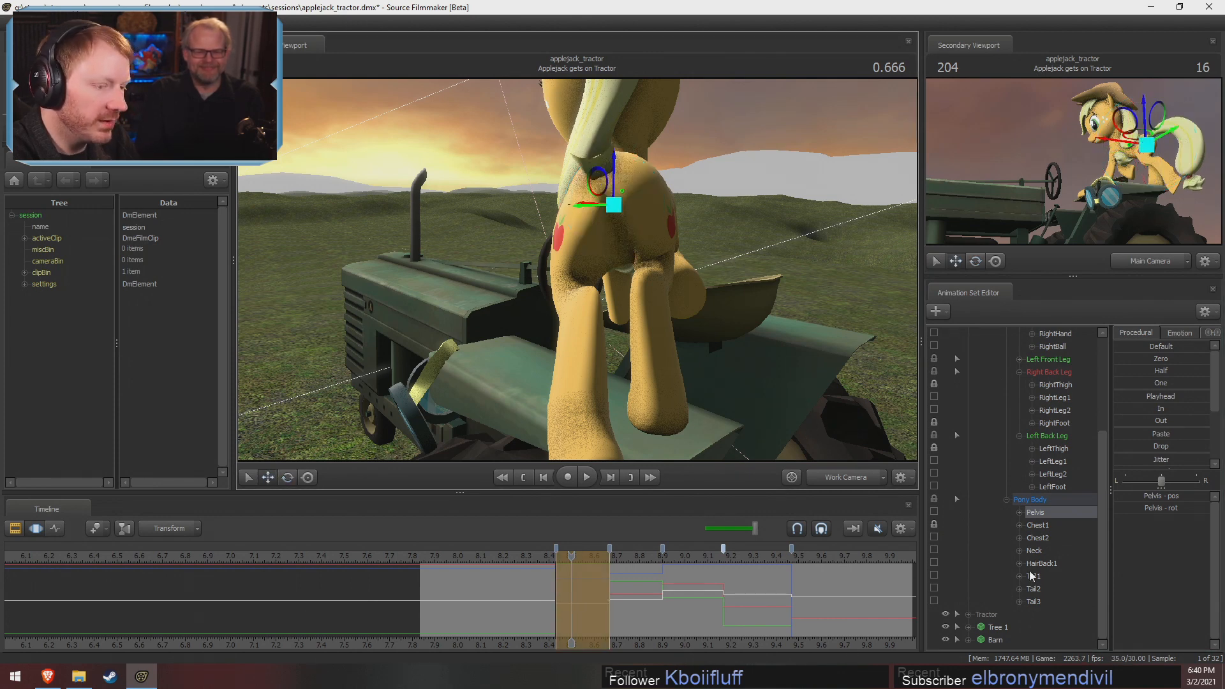
# Unlock Chest1 and both thighs, and move and rotate the pelvis down and toward the left back leg
pyautogui.click(928, 525)
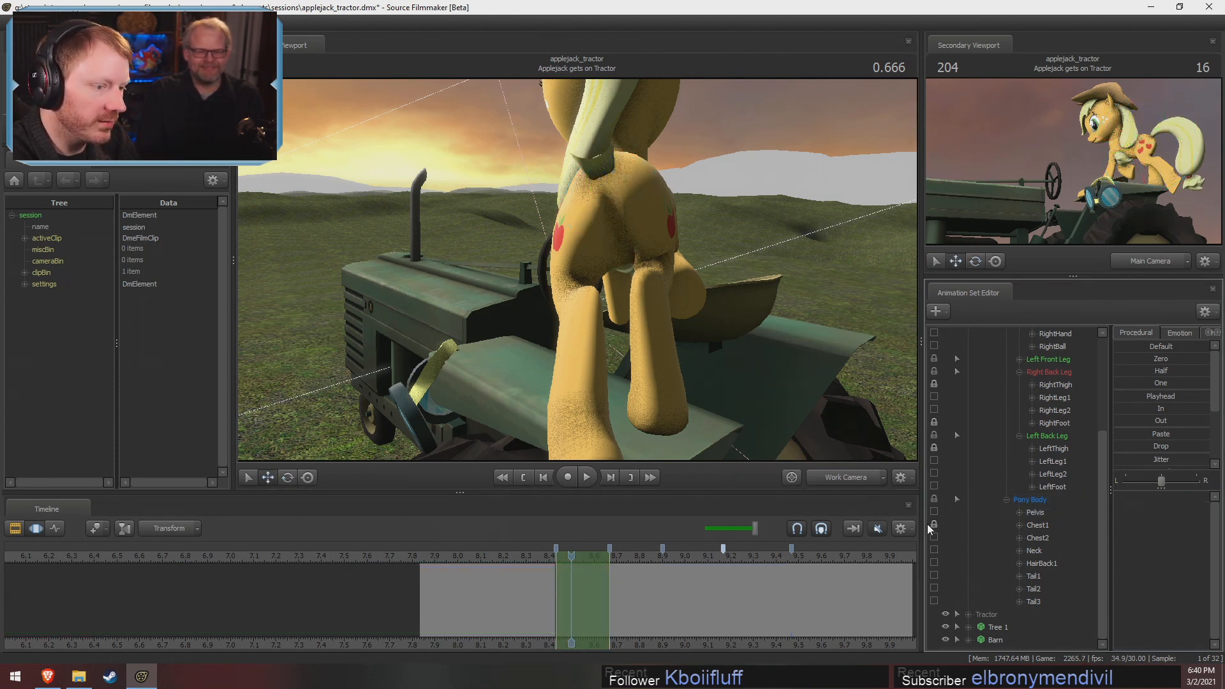
pyautogui.click(1035, 512)
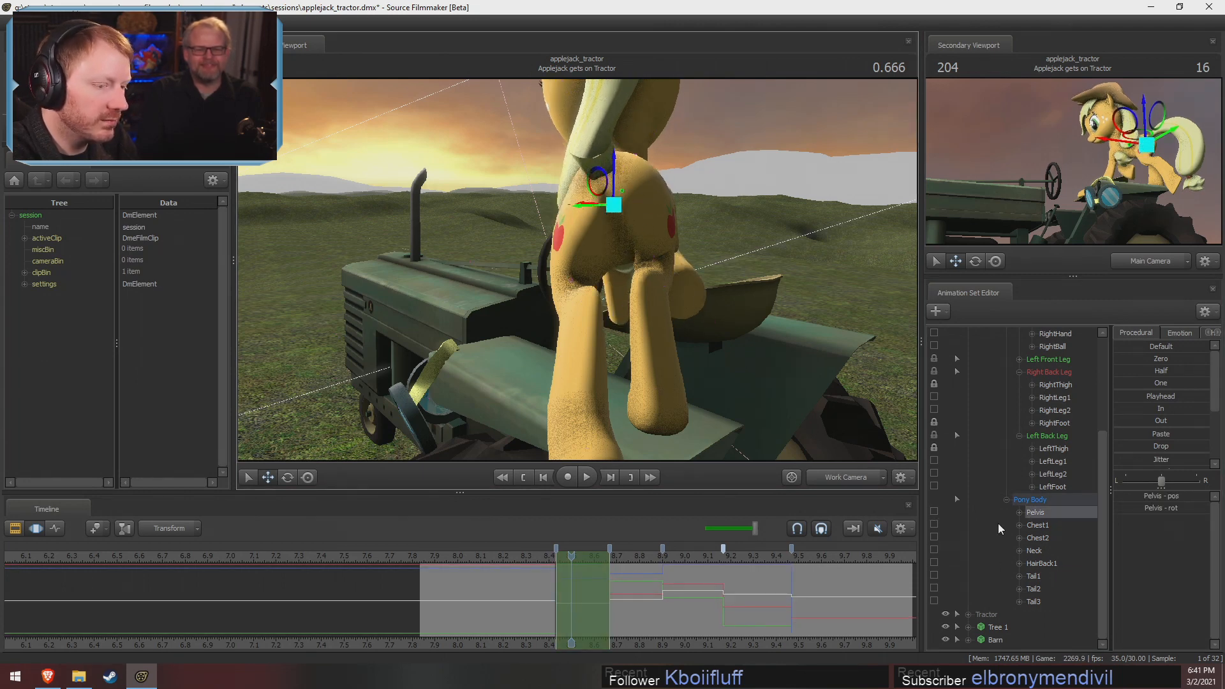
pyautogui.click(934, 447)
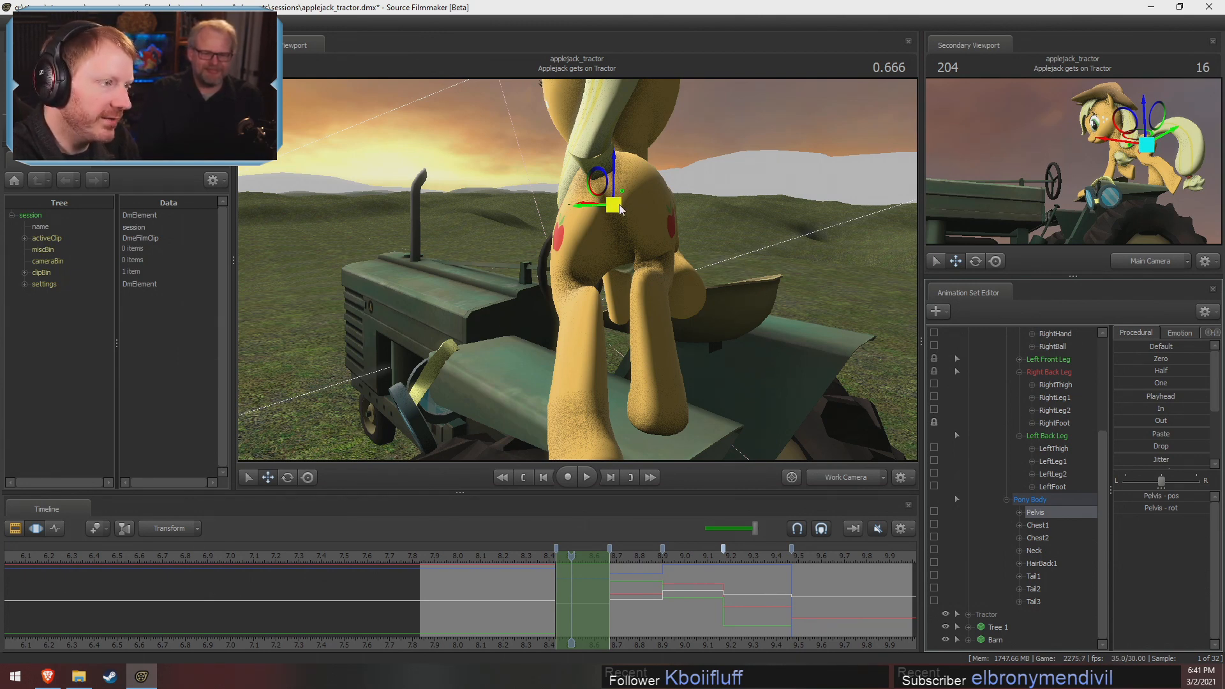
pyautogui.moveTo(619, 204); pyautogui.dragTo(599, 220)
pyautogui.press('e')
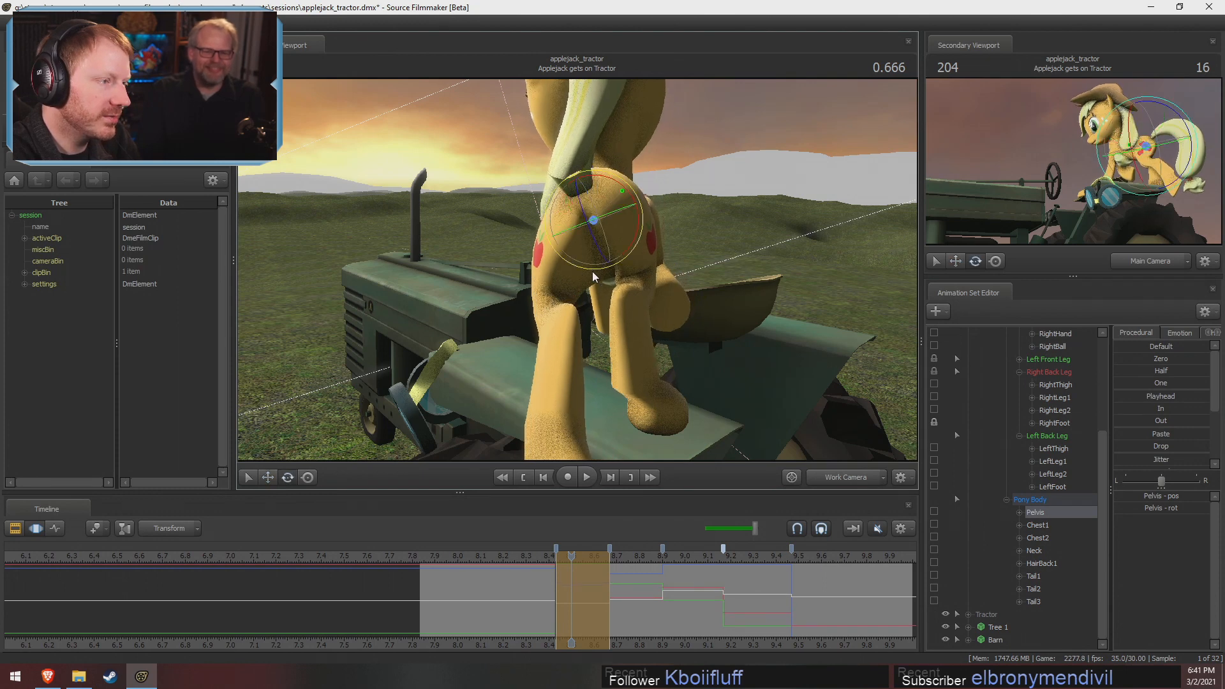
pyautogui.press('w')
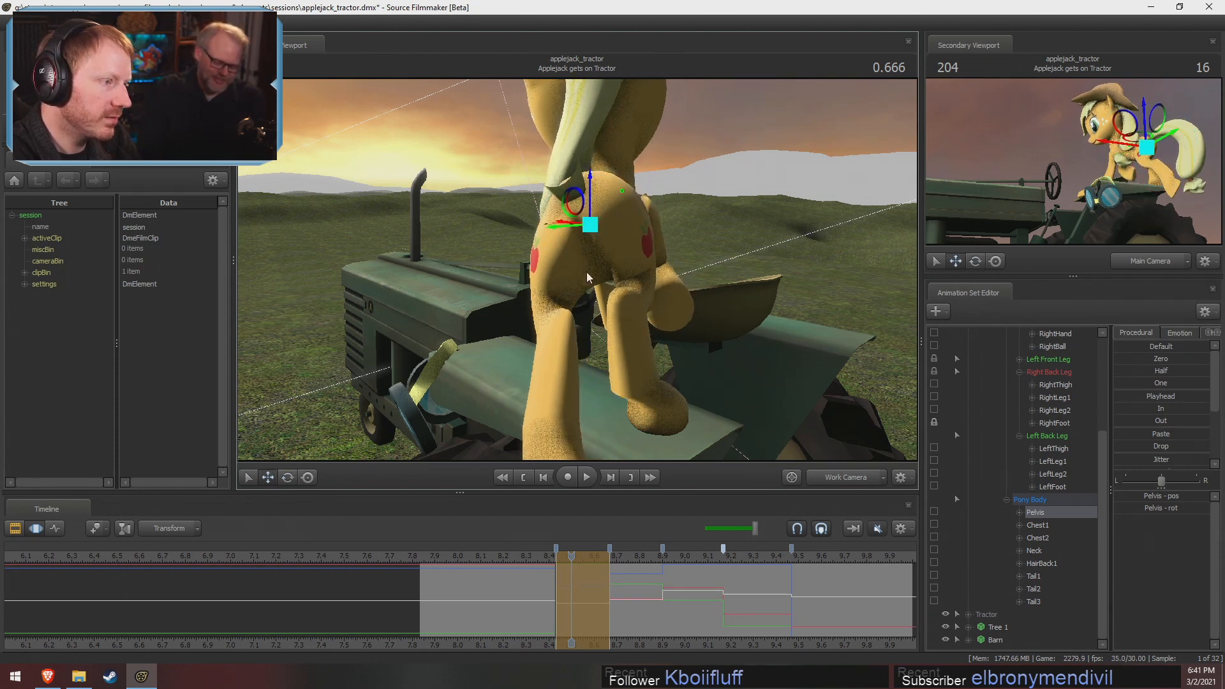
# Rotate RightThigh from behind and from the side to realign the right back leg with the shifted pelvis
pyautogui.click(616, 220)
pyautogui.press('e')
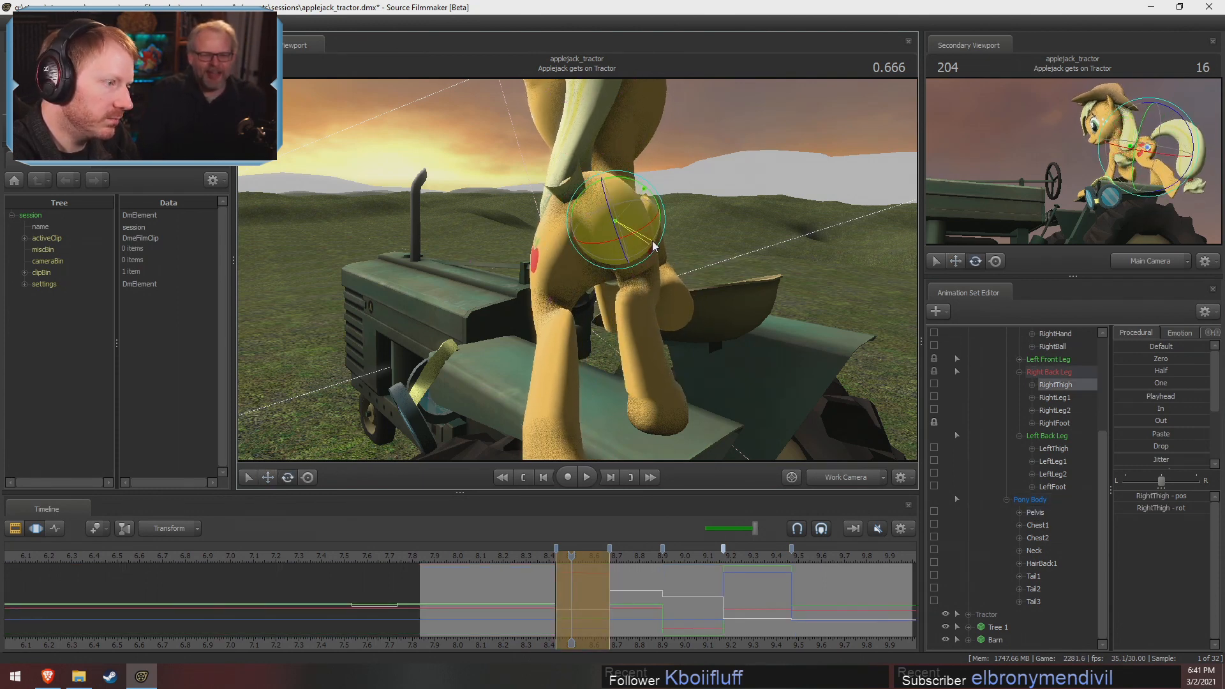
pyautogui.moveTo(654, 246); pyautogui.dragTo(603, 277)
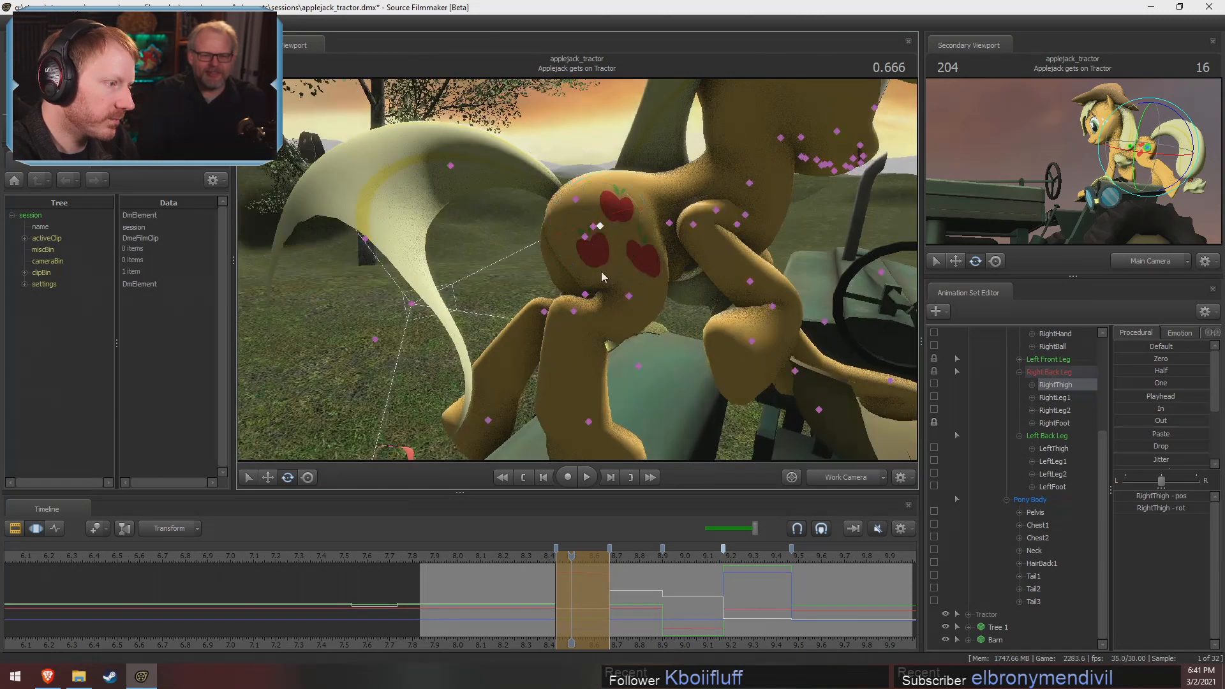
pyautogui.click(629, 297)
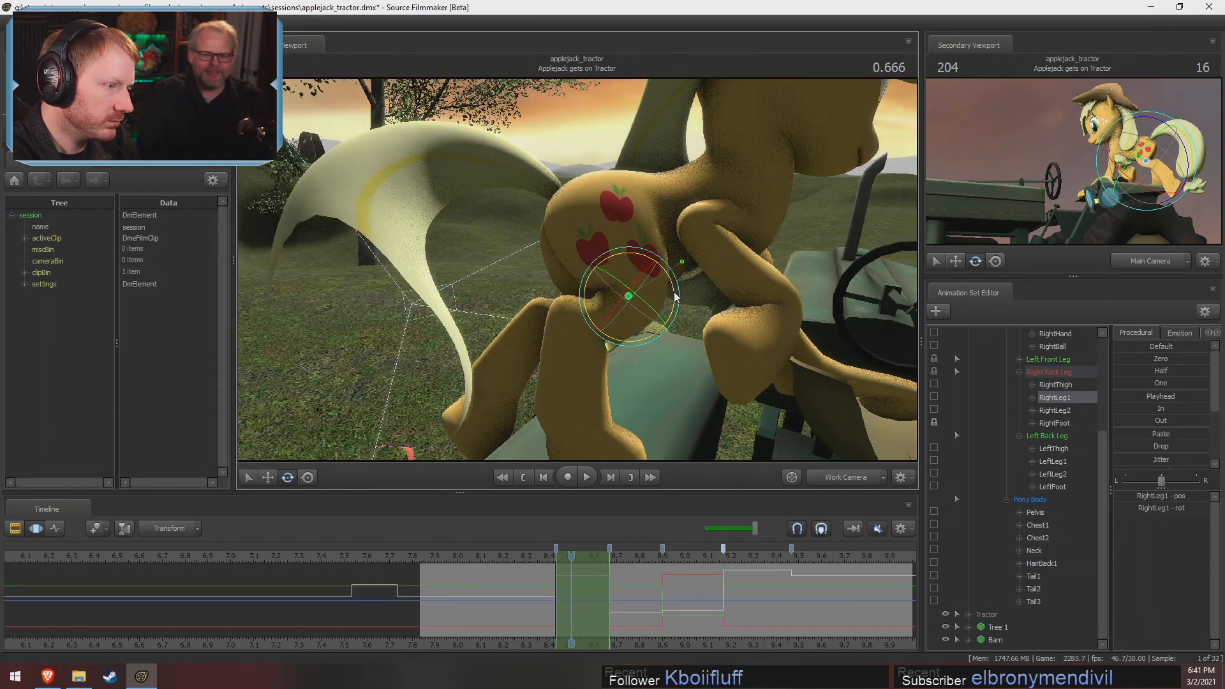
pyautogui.click(595, 227)
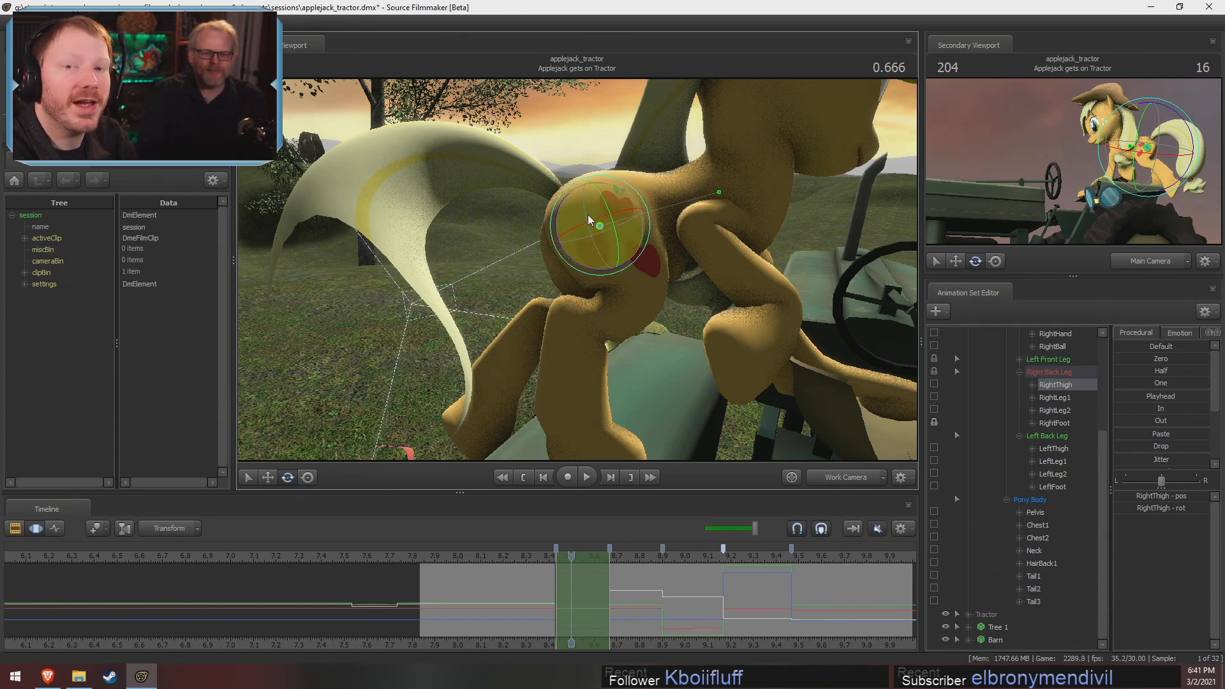
pyautogui.moveTo(596, 274); pyautogui.dragTo(604, 275)
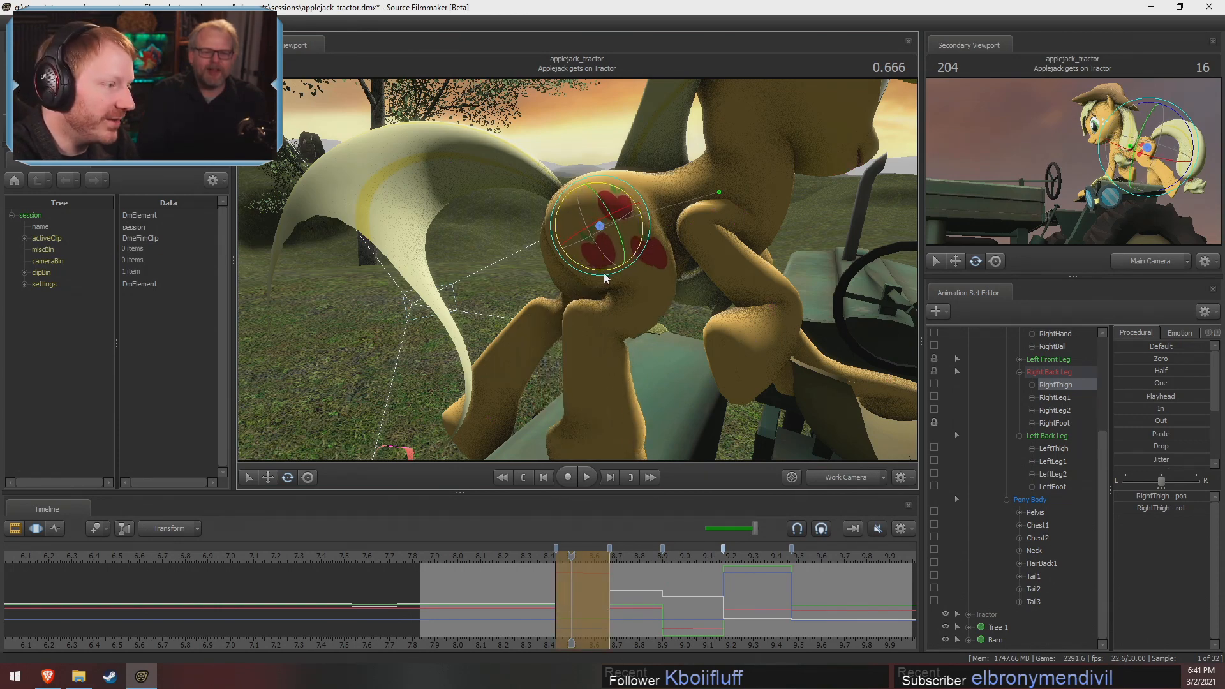
# Rotate RightLeg1 and RightLeg2 in turn from the side to bend the right back leg over its hoof
pyautogui.click(641, 291)
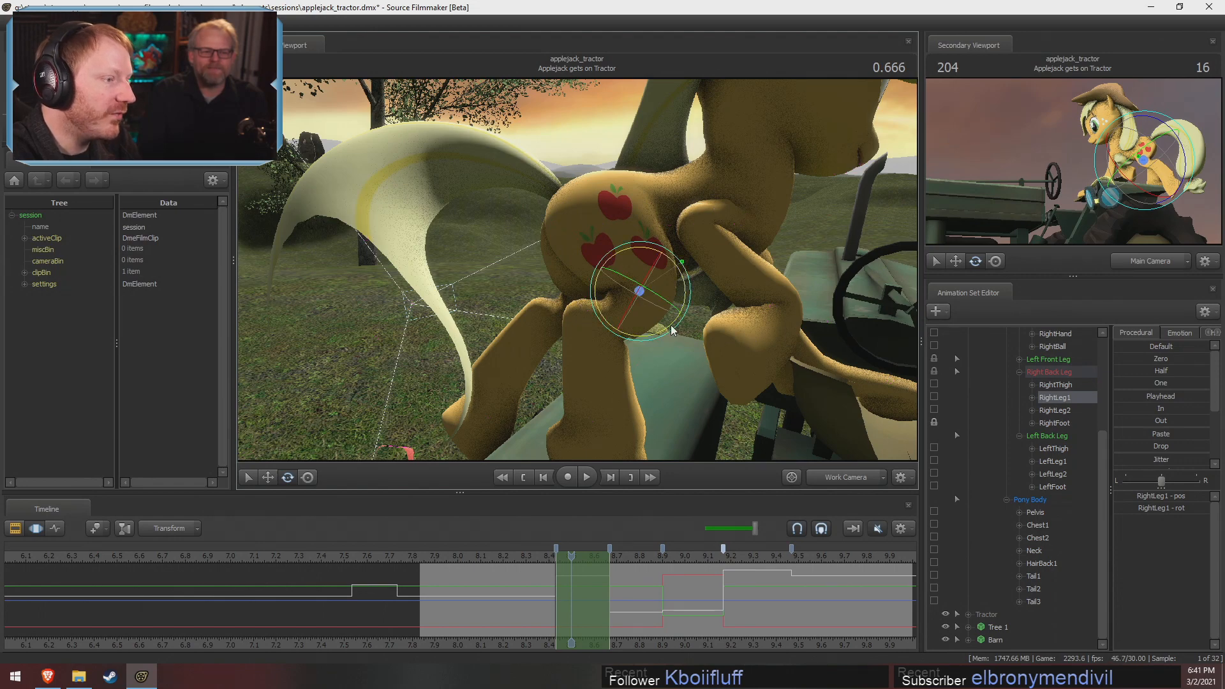
pyautogui.moveTo(672, 324); pyautogui.dragTo(577, 323)
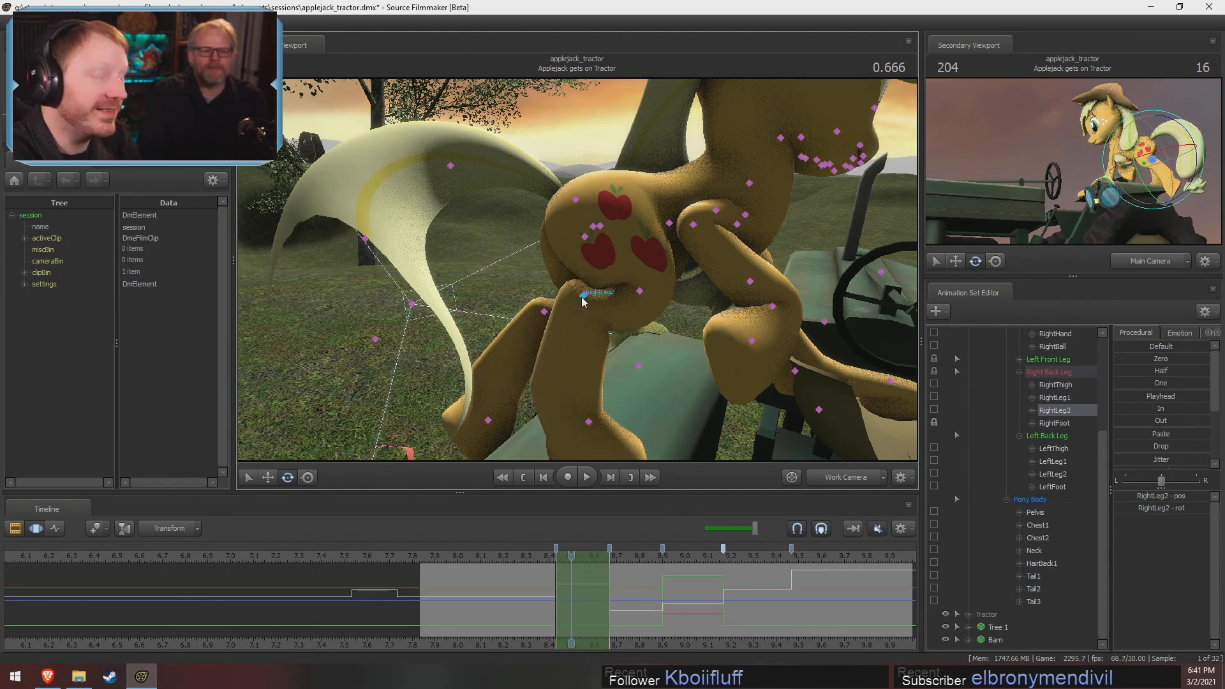
pyautogui.click(584, 296)
pyautogui.moveTo(565, 336); pyautogui.dragTo(582, 265)
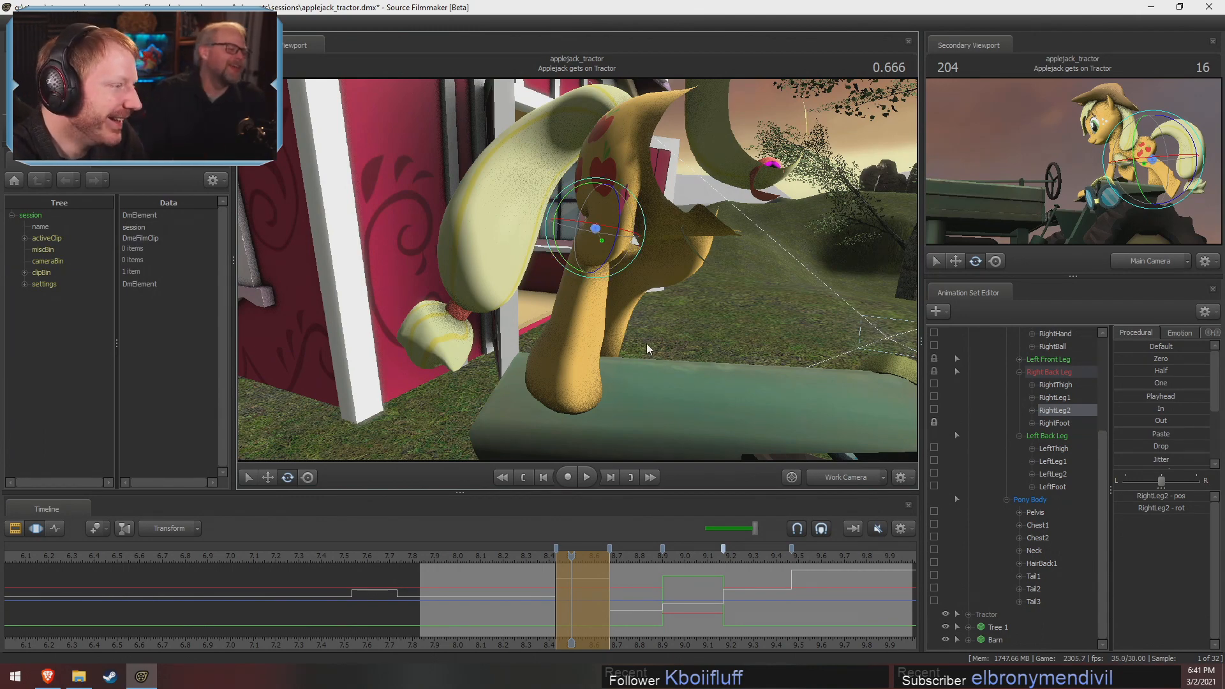
# Fine-tune the rotations of RightLeg1 and RightLeg2 from the front of the fender to straighten the right back leg
pyautogui.keyDown('alt'); pyautogui.moveTo(647, 345); pyautogui.dragTo(605, 331); pyautogui.keyUp('alt')
pyautogui.keyDown('ctrl'); pyautogui.click(607, 225); pyautogui.keyUp('ctrl')
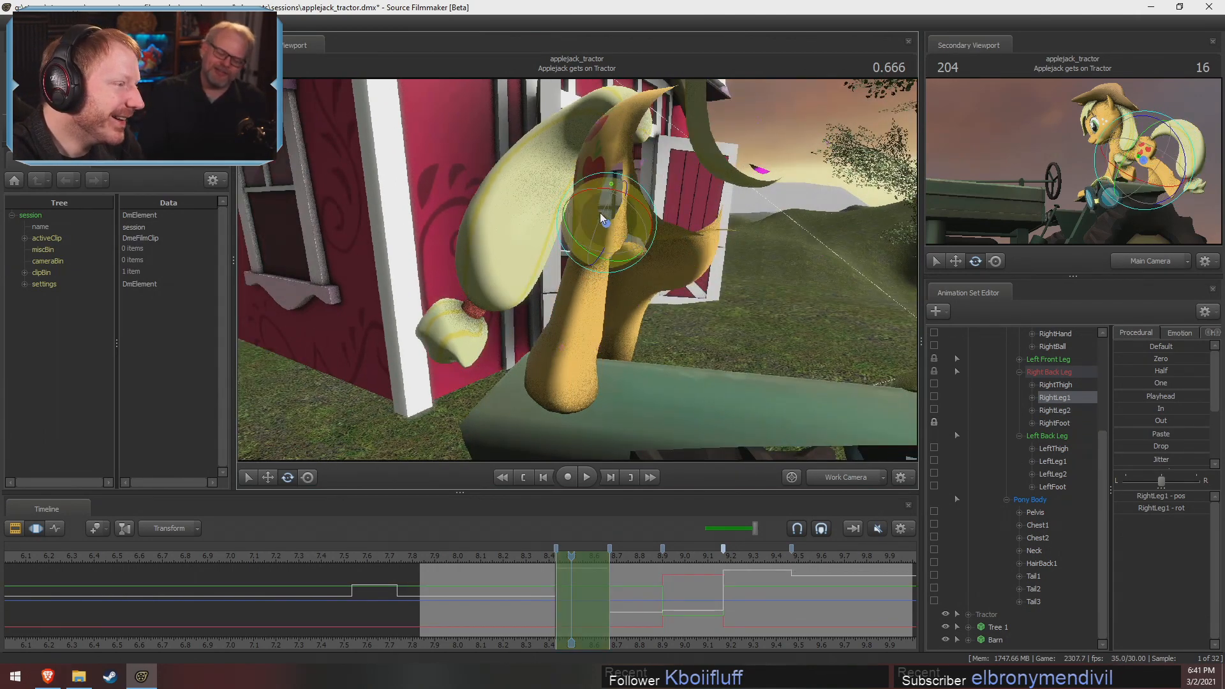
pyautogui.moveTo(598, 211); pyautogui.dragTo(602, 211)
pyautogui.press('ctrl')
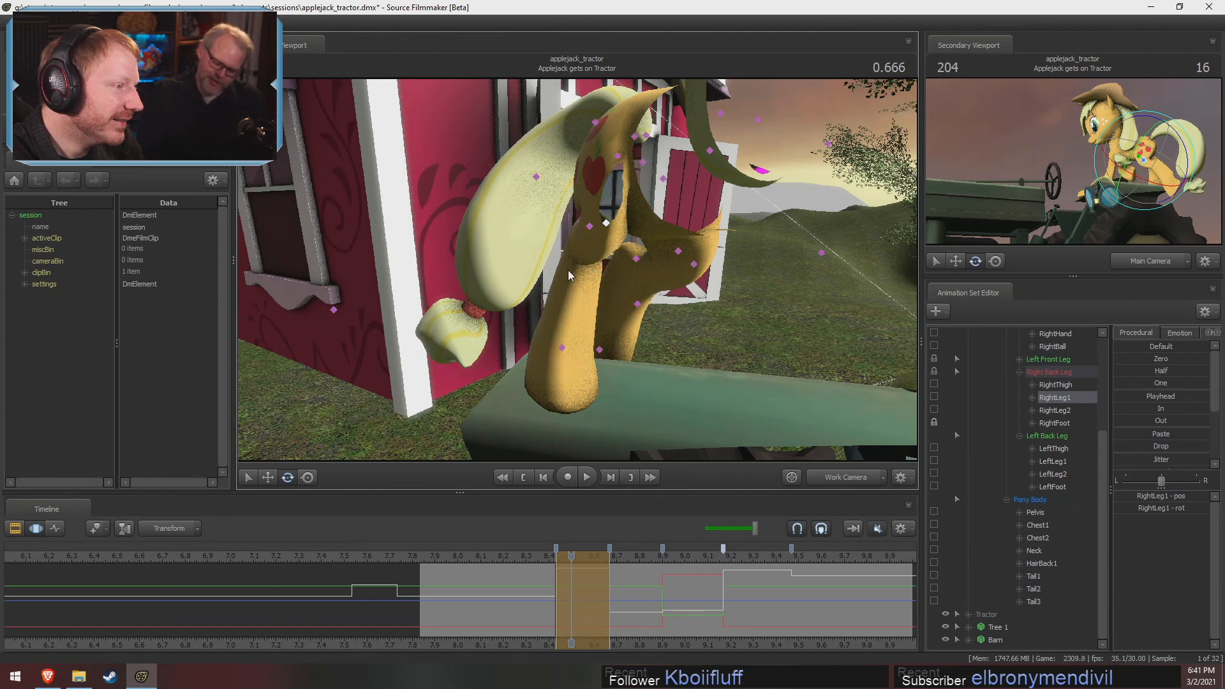
pyautogui.keyDown('ctrl'); pyautogui.click(589, 228); pyautogui.keyUp('ctrl')
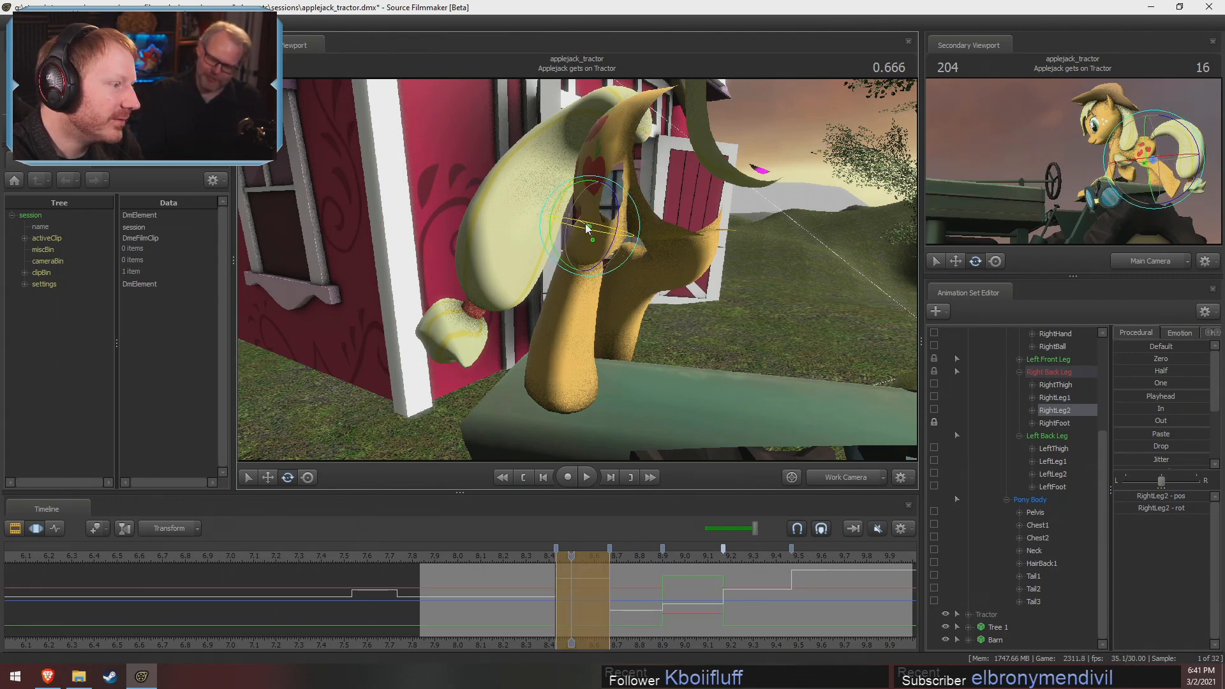
pyautogui.keyDown('alt'); pyautogui.moveTo(589, 230); pyautogui.dragTo(753, 214); pyautogui.keyUp('alt')
pyautogui.moveTo(563, 268)
pyautogui.mouseDown()
pyautogui.moveTo(536, 275)
pyautogui.moveTo(564, 268)
pyautogui.mouseUp()
pyautogui.press('ctrl')
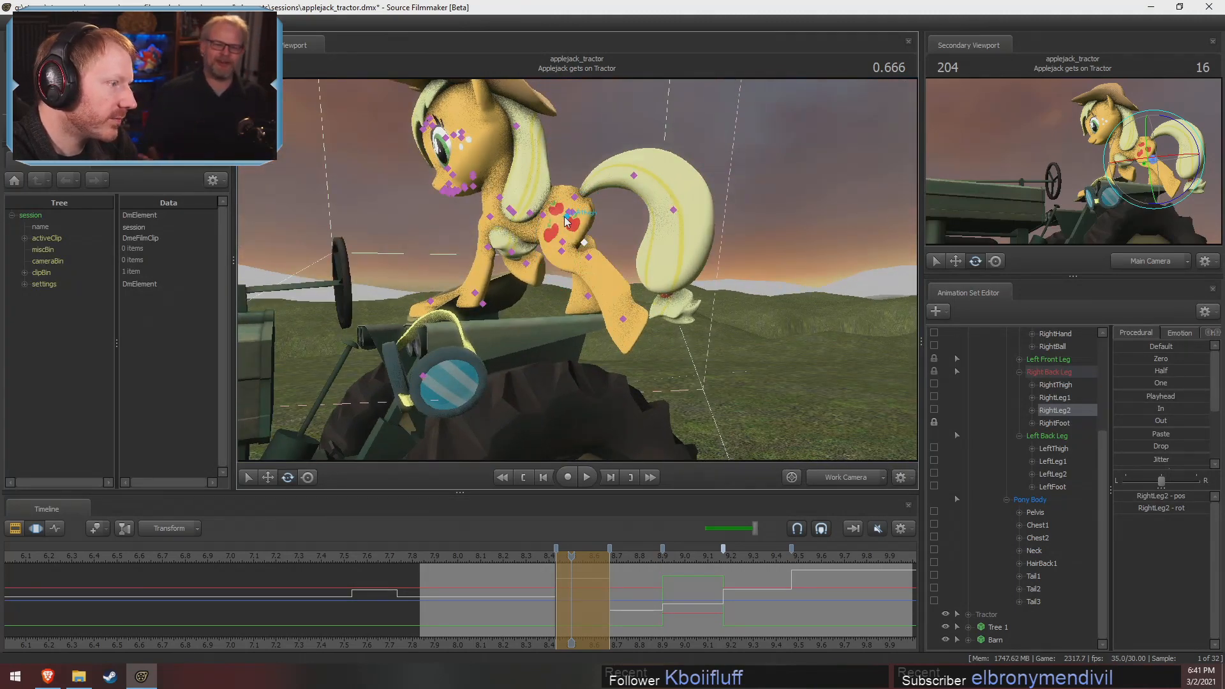
# Rotate LeftThigh, LeftLeg1 and LeftFoot in turn to swing the left back leg down toward the tire, undoing the stray RightLeg1 rotation
pyautogui.click(565, 242)
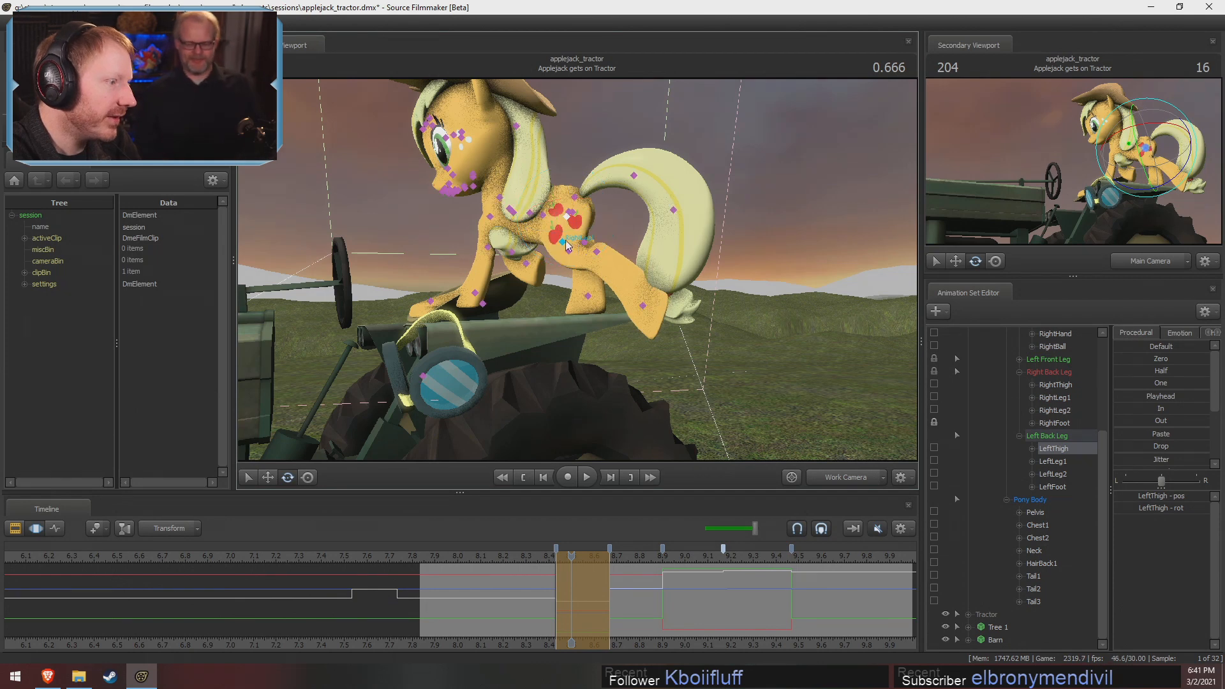
pyautogui.click(572, 249)
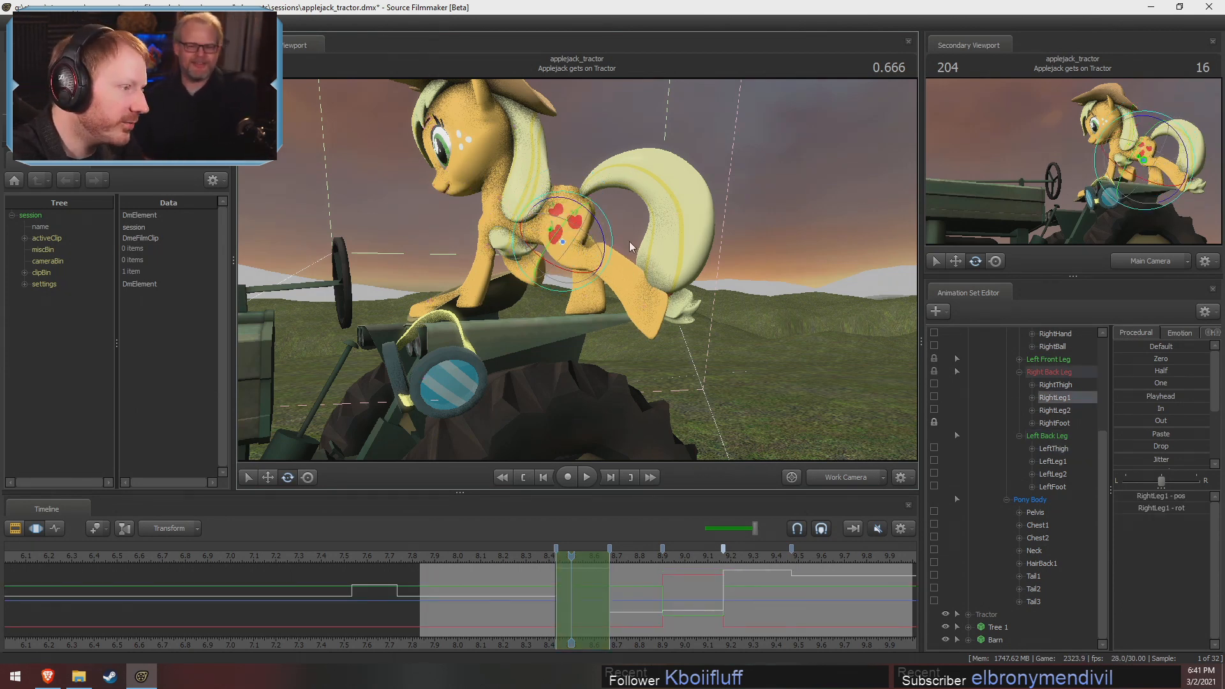
pyautogui.moveTo(607, 233); pyautogui.dragTo(606, 242)
pyautogui.hotkey('ctrl', 'z')
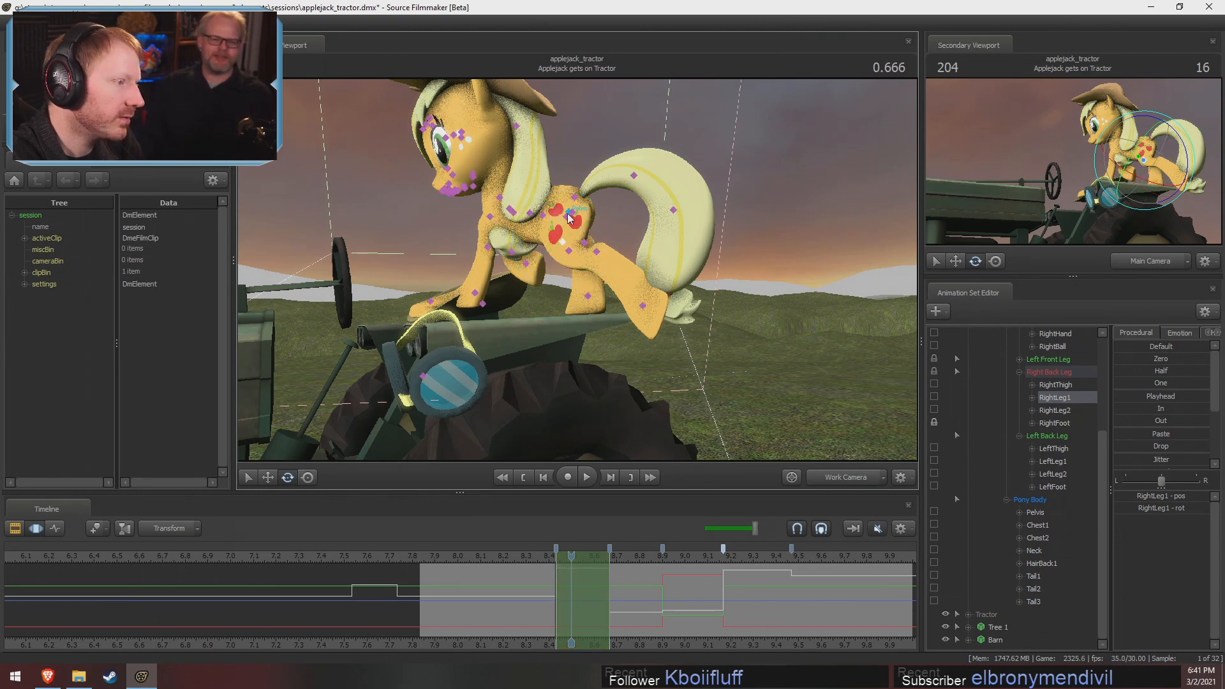
pyautogui.click(573, 243)
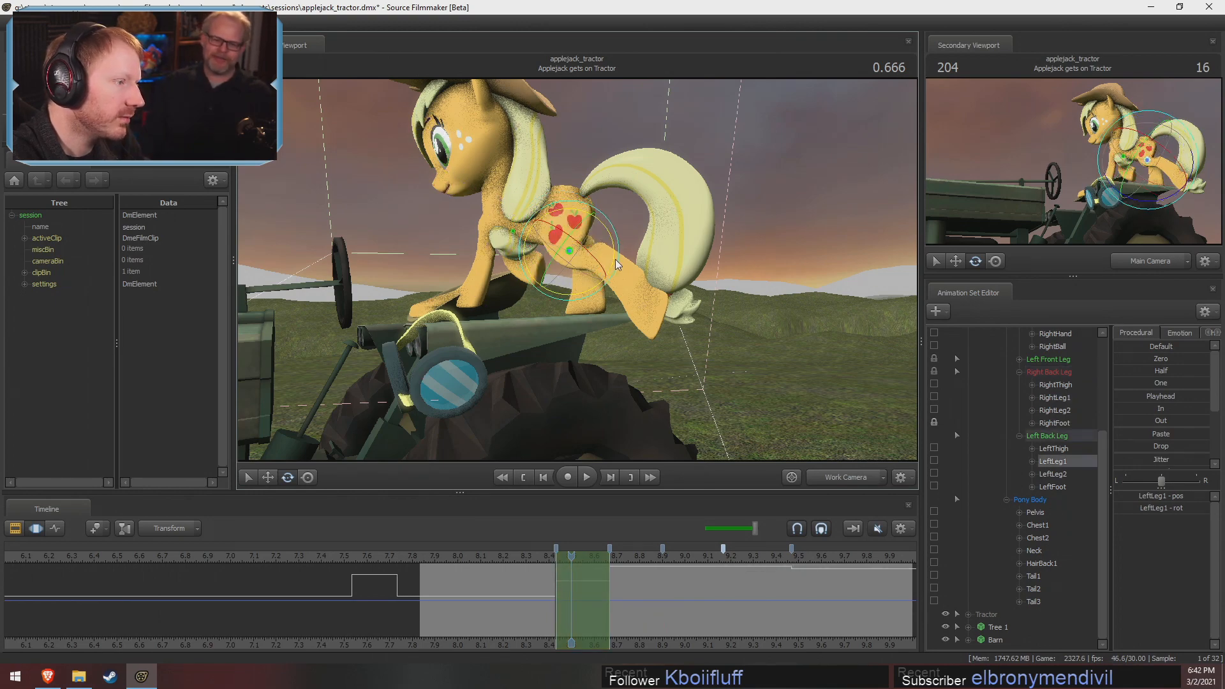
pyautogui.moveTo(615, 259); pyautogui.dragTo(593, 305)
pyautogui.click(612, 323)
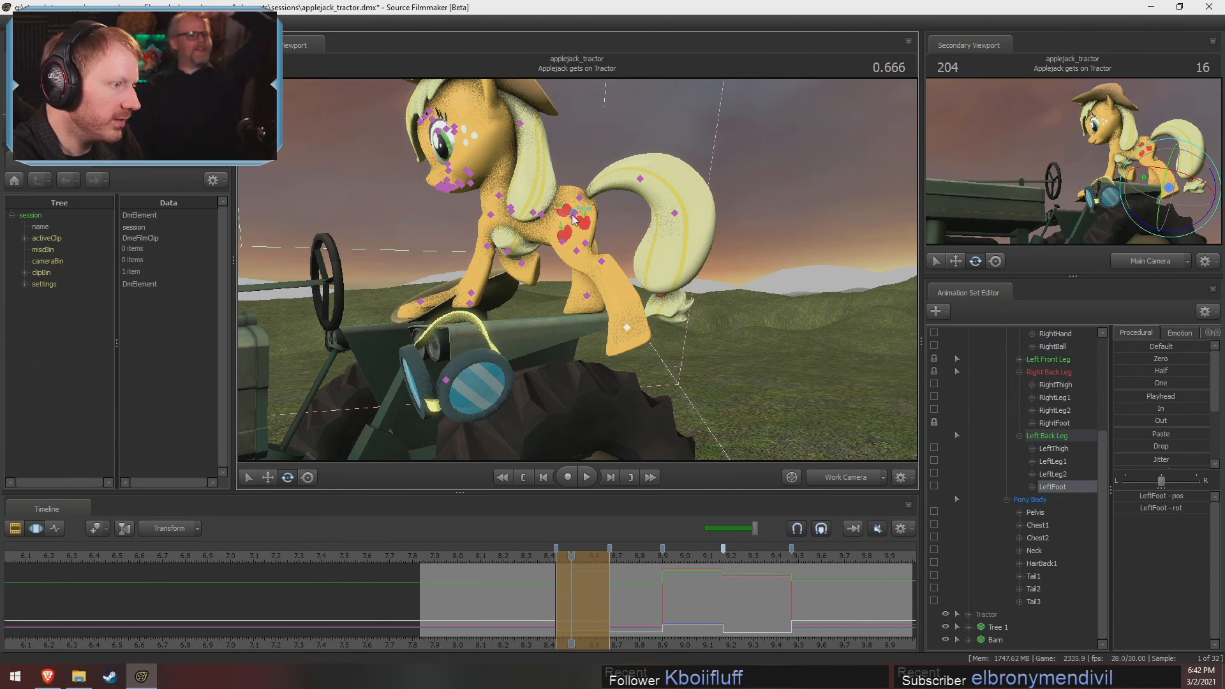
# Compare the left back leg in this pose with the following pose, and check the two thigh controls
pyautogui.press('shift')
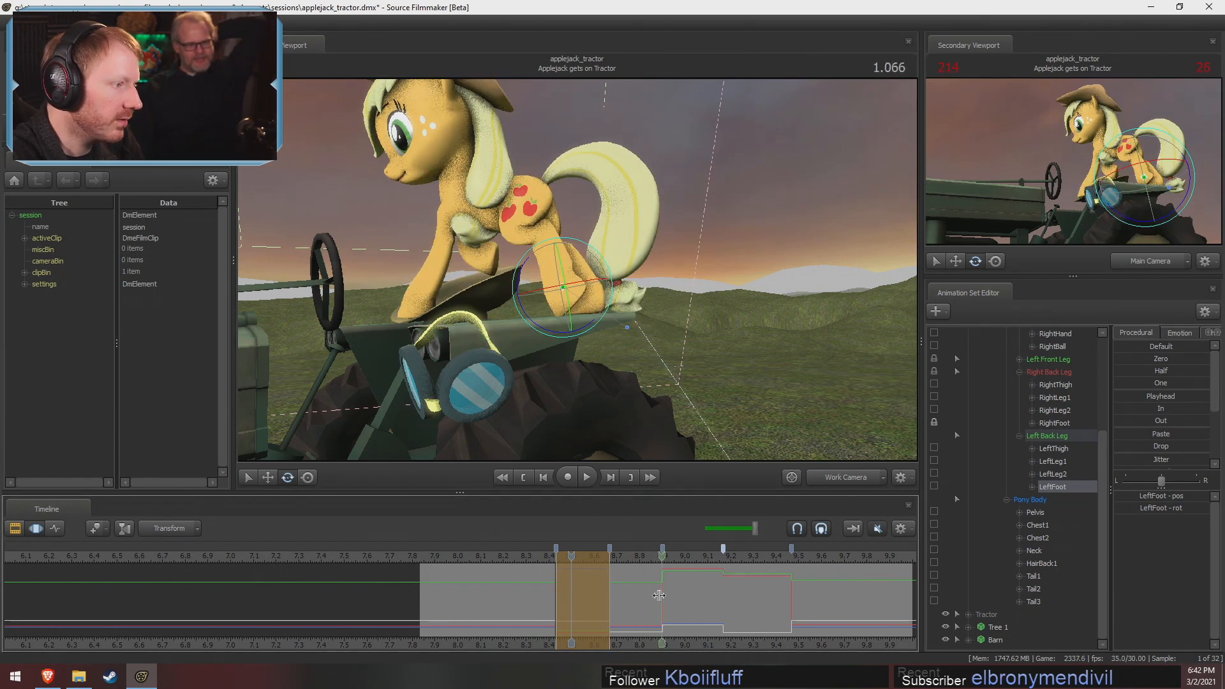
pyautogui.click(576, 593)
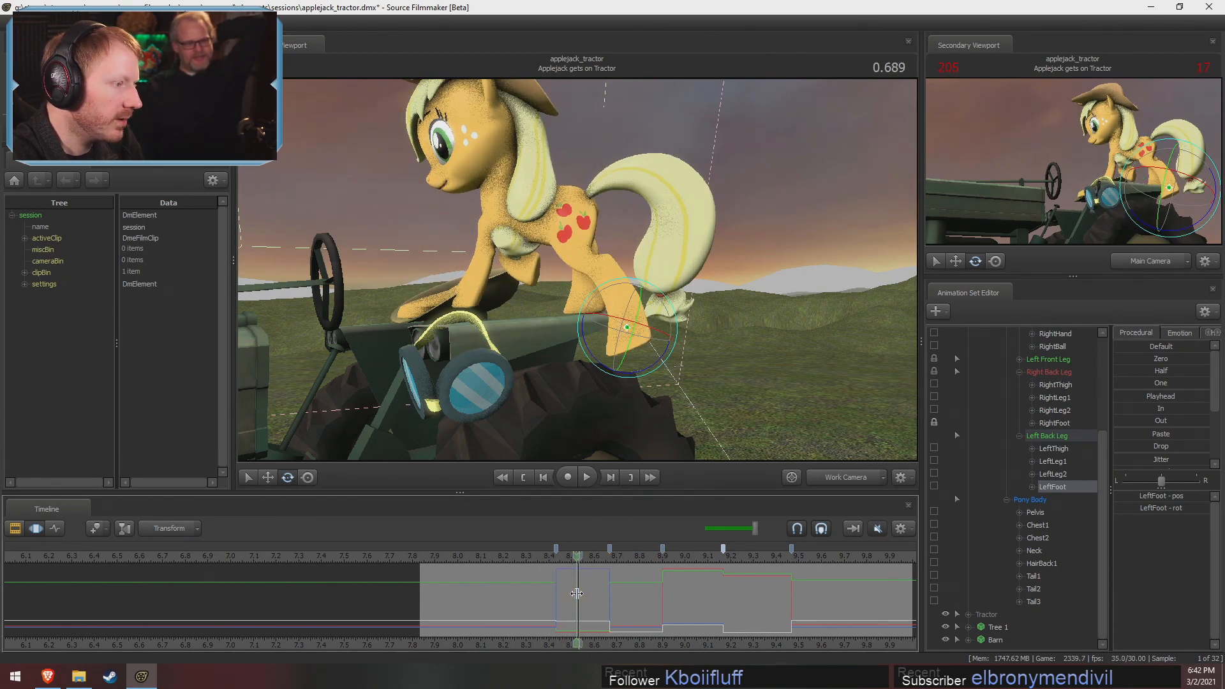
pyautogui.click(567, 225)
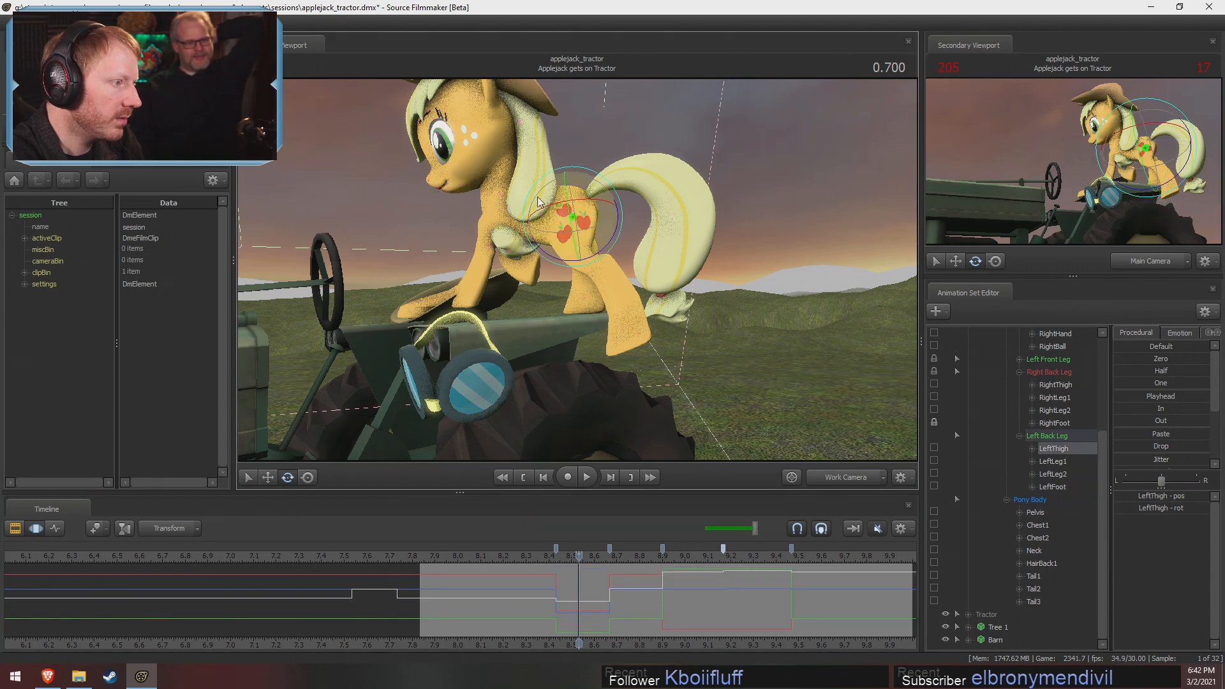
pyautogui.click(573, 214)
pyautogui.click(576, 217)
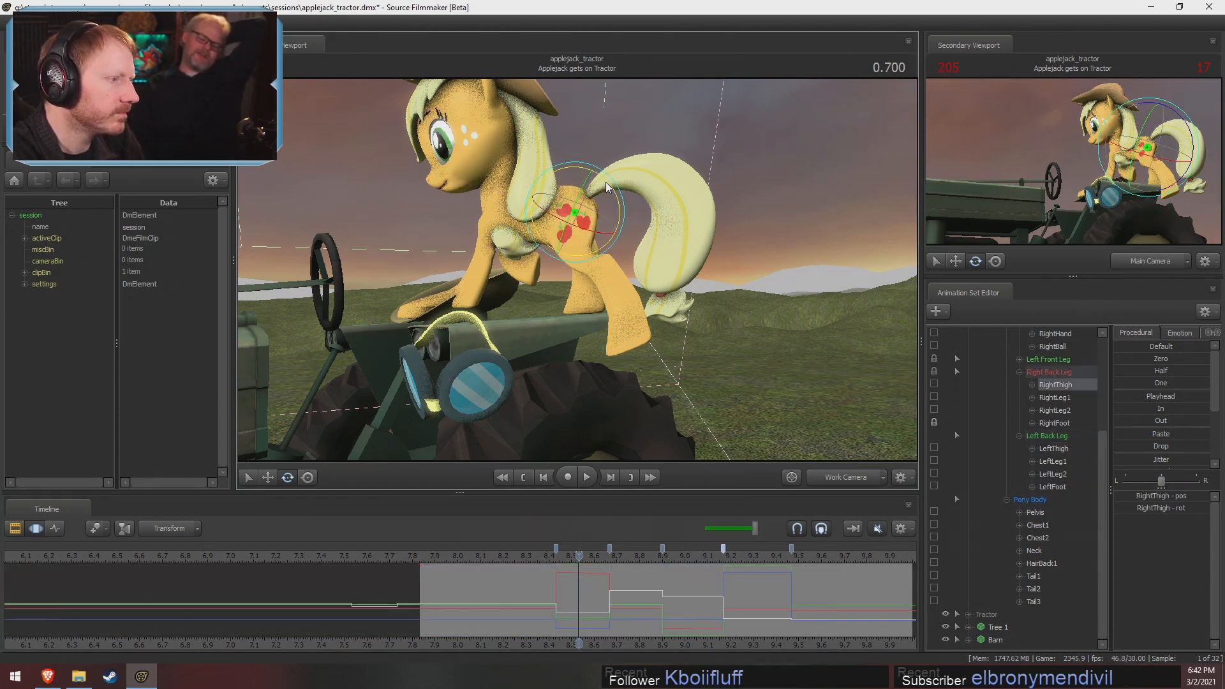
pyautogui.click(573, 216)
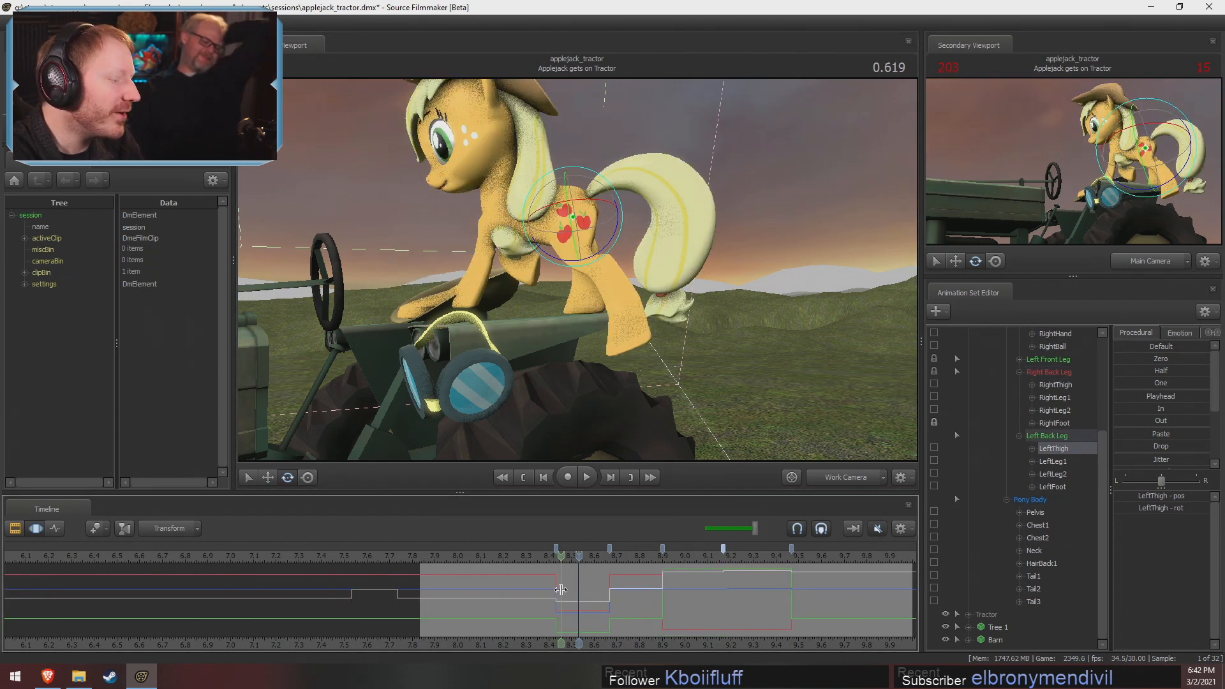
# Select the held pose's time range and rotate LeftThigh and LeftLeg1 from the side to set the left back leg over the tire
pyautogui.keyDown('shift'); pyautogui.moveTo(556, 594); pyautogui.dragTo(612, 602); pyautogui.keyUp('shift')
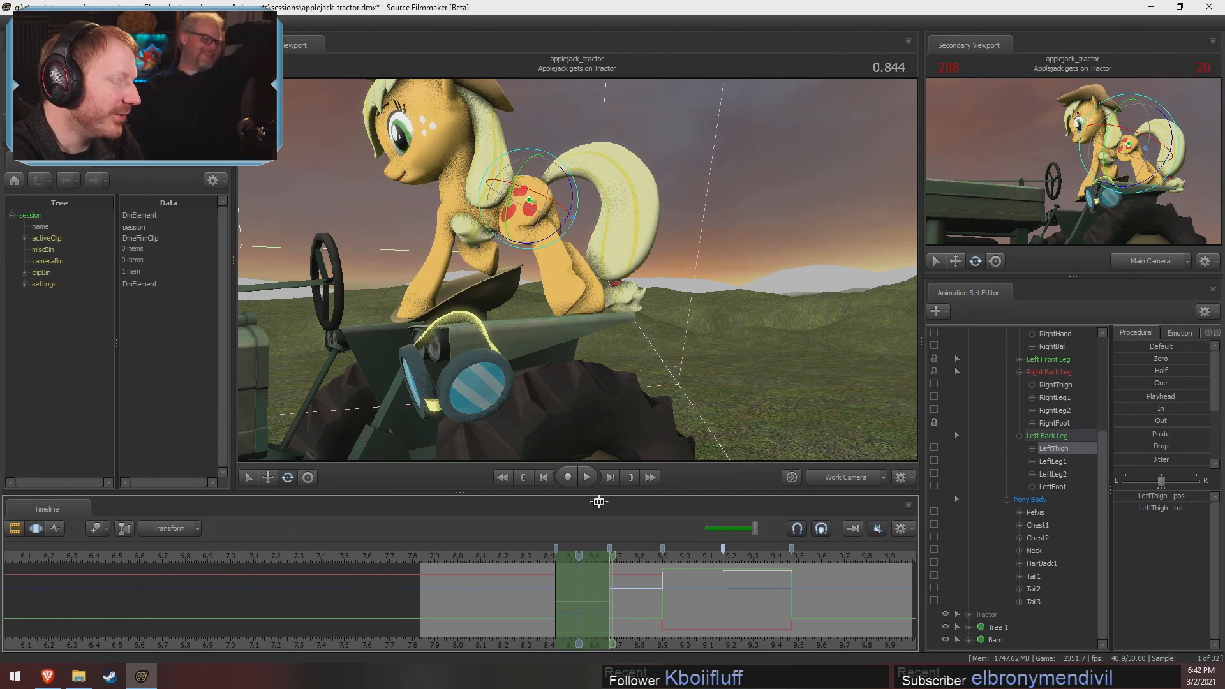
pyautogui.keyDown('shift'); pyautogui.click(529, 200); pyautogui.keyUp('shift')
pyautogui.click(545, 554)
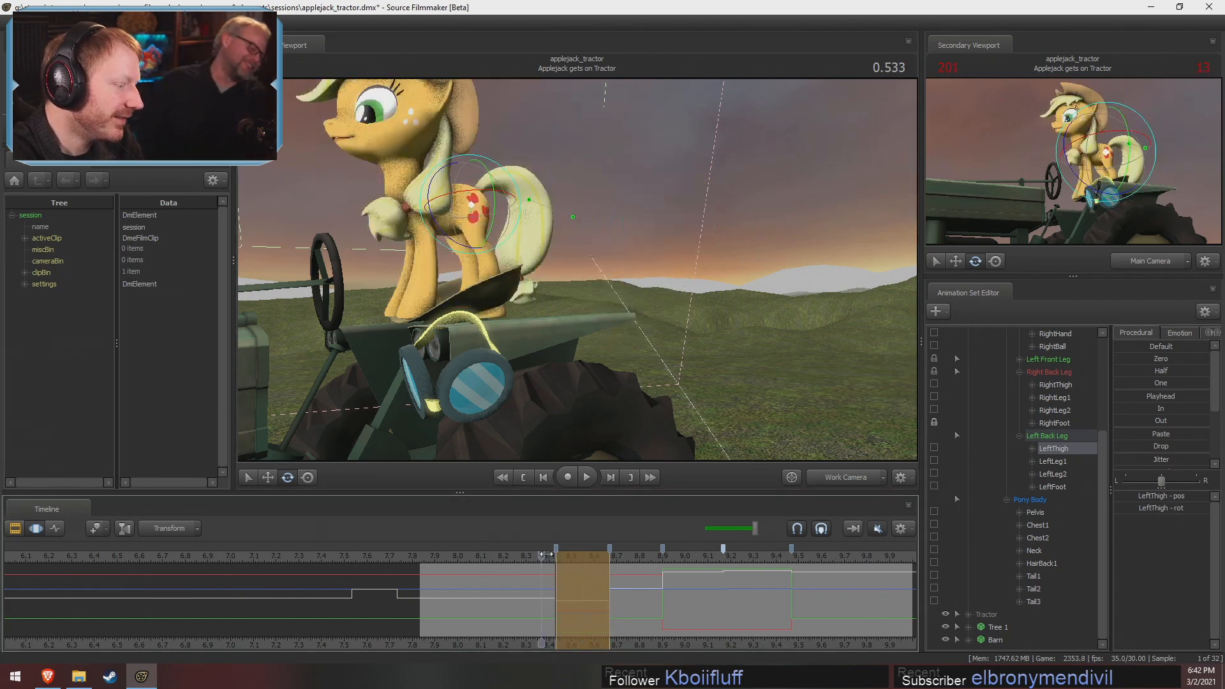
pyautogui.moveTo(546, 553); pyautogui.dragTo(580, 554)
pyautogui.moveTo(623, 226); pyautogui.dragTo(589, 292)
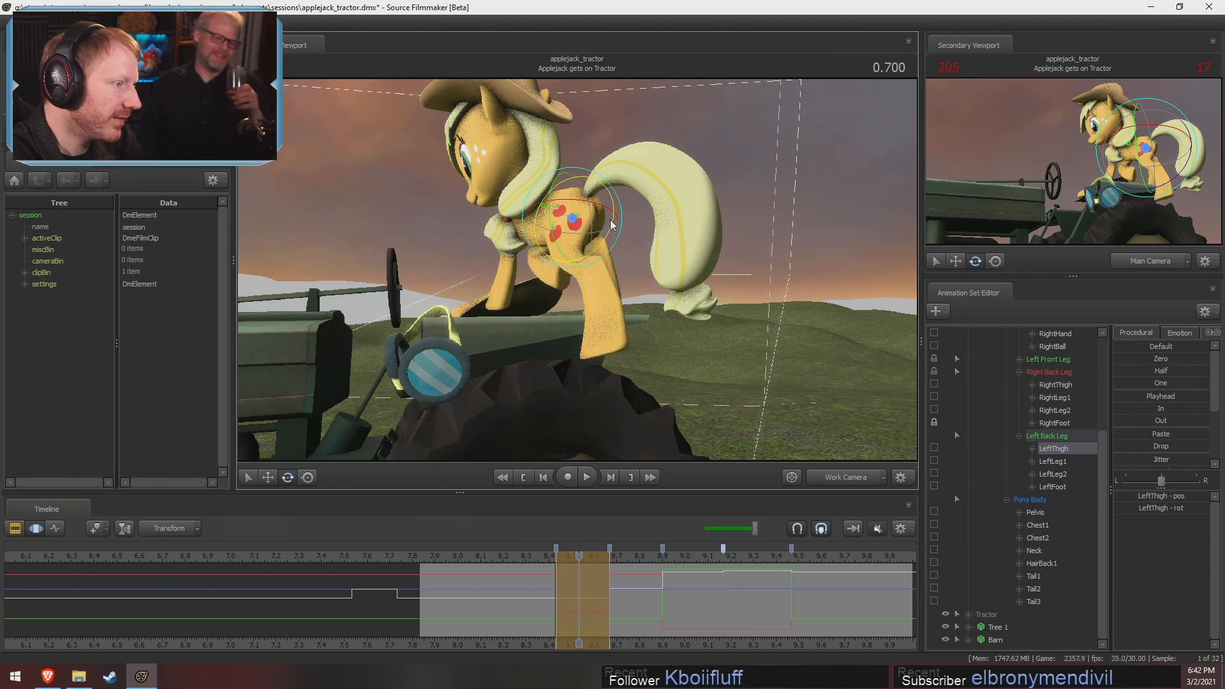
pyautogui.click(599, 267)
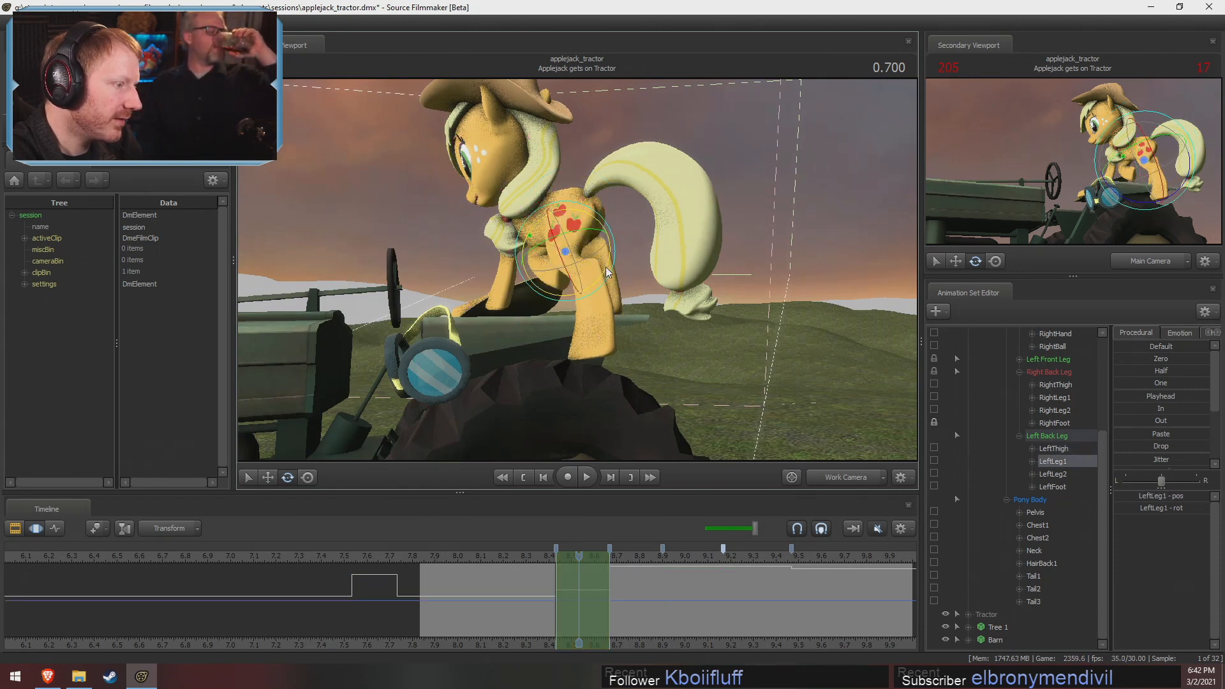
pyautogui.moveTo(608, 273); pyautogui.dragTo(531, 305)
pyautogui.keyDown('ctrl'); pyautogui.click(612, 301); pyautogui.keyUp('ctrl')
# Select LeftLeg2 and LeftFoot together, undo a trial adjustment, and apply the In preset to both
pyautogui.keyDown('ctrl'); pyautogui.click(553, 337); pyautogui.keyUp('ctrl')
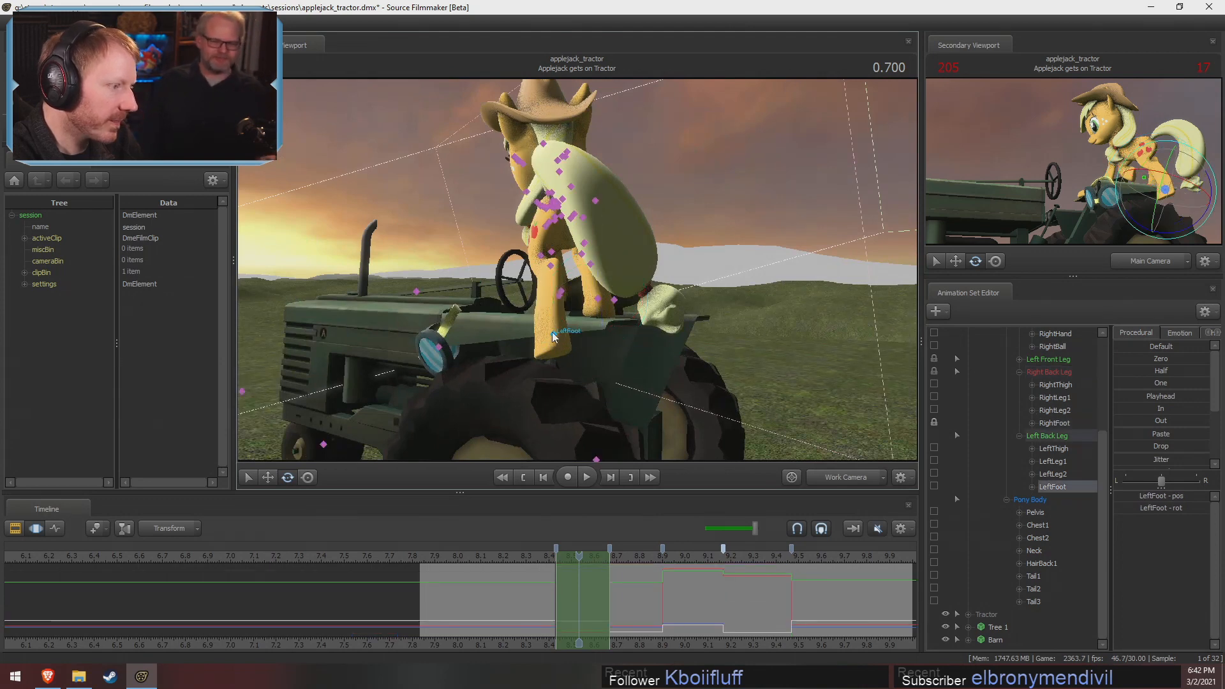
pyautogui.keyDown('ctrl'); pyautogui.keyDown('shift'); pyautogui.click(552, 267); pyautogui.keyUp('shift'); pyautogui.keyUp('ctrl')
pyautogui.moveTo(1136, 410); pyautogui.dragTo(1205, 409)
pyautogui.keyDown('alt'); pyautogui.moveTo(574, 281); pyautogui.dragTo(579, 304); pyautogui.keyUp('alt')
pyautogui.hotkey('ctrl', 'z')
pyautogui.press('w')
pyautogui.moveTo(624, 254); pyautogui.dragTo(627, 244)
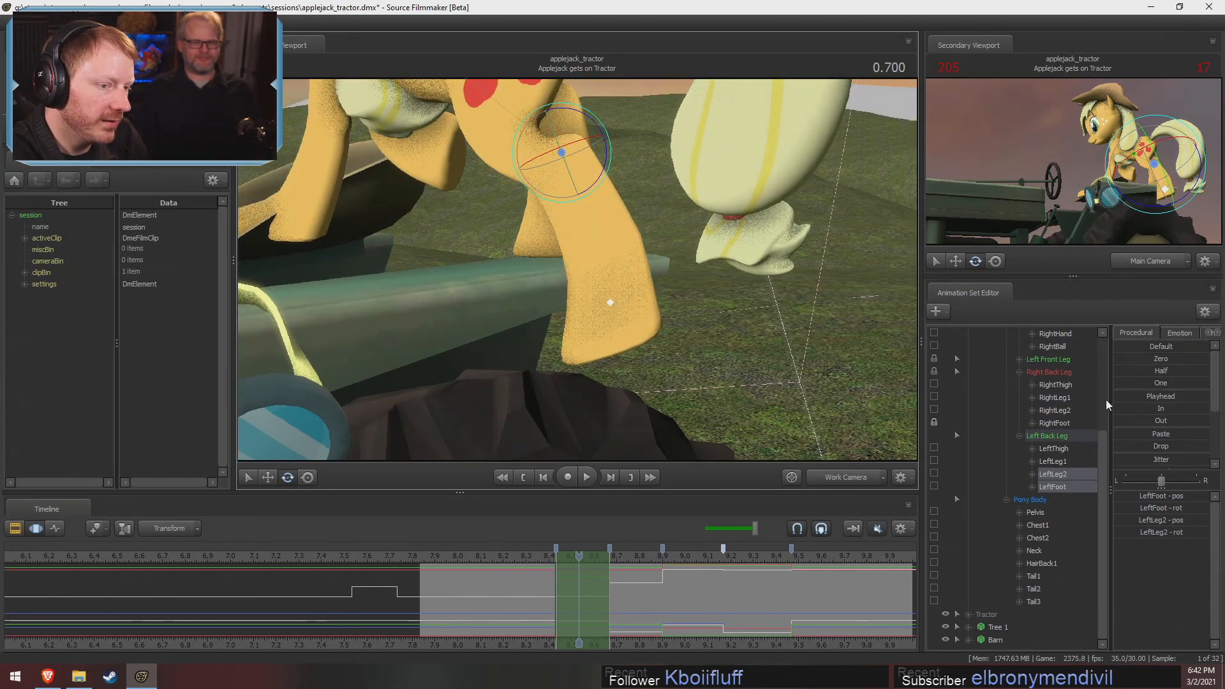
pyautogui.click(1161, 409)
pyautogui.moveTo(561, 240); pyautogui.dragTo(556, 218)
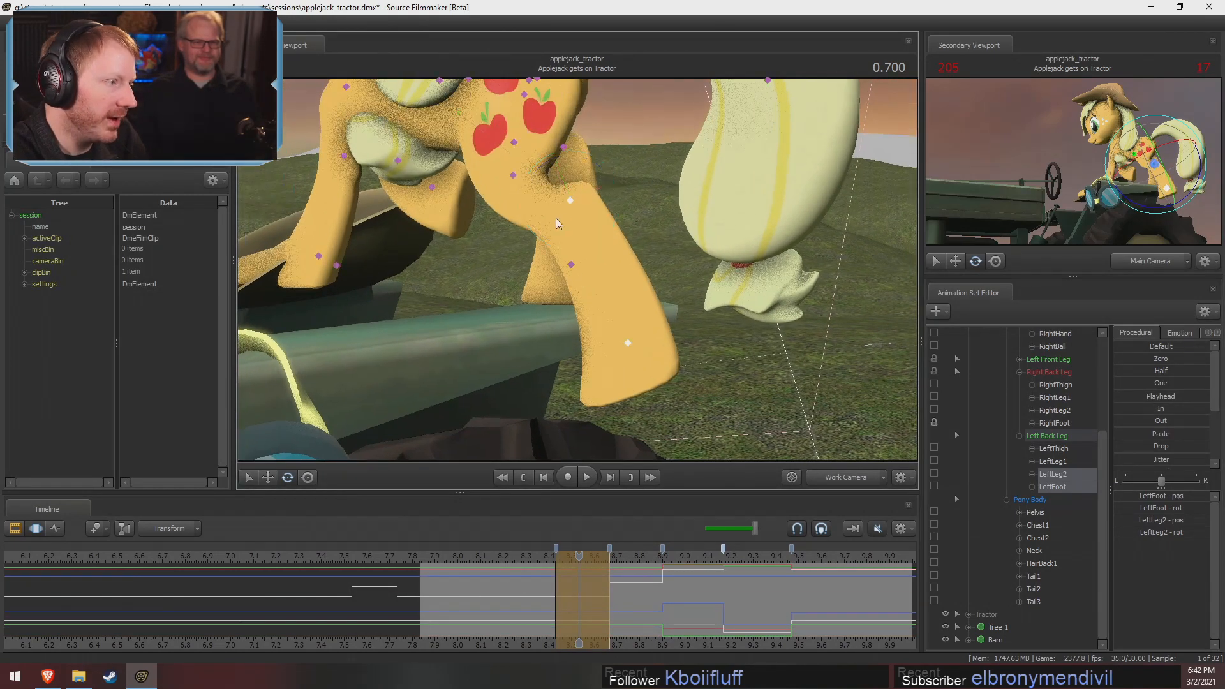
# Select LeftLeg2 alone and fine-tune its rotation to align the lower left back leg
pyautogui.keyDown('ctrl'); pyautogui.click(571, 202); pyautogui.keyUp('ctrl')
pyautogui.keyDown('ctrl'); pyautogui.click(629, 346); pyautogui.keyUp('ctrl')
pyautogui.keyDown('ctrl'); pyautogui.click(570, 201); pyautogui.keyUp('ctrl')
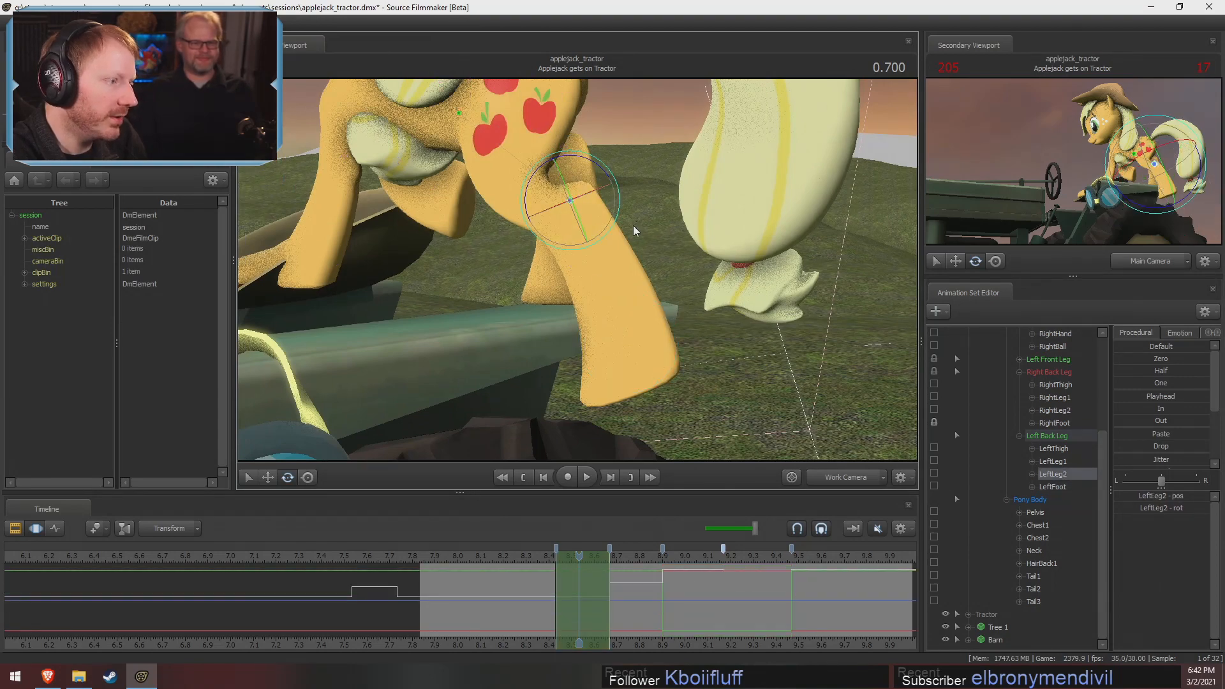
pyautogui.moveTo(601, 169); pyautogui.dragTo(605, 175)
pyautogui.keyDown('alt'); pyautogui.moveTo(651, 235); pyautogui.dragTo(582, 243); pyautogui.keyUp('alt')
pyautogui.moveTo(603, 168); pyautogui.dragTo(599, 163)
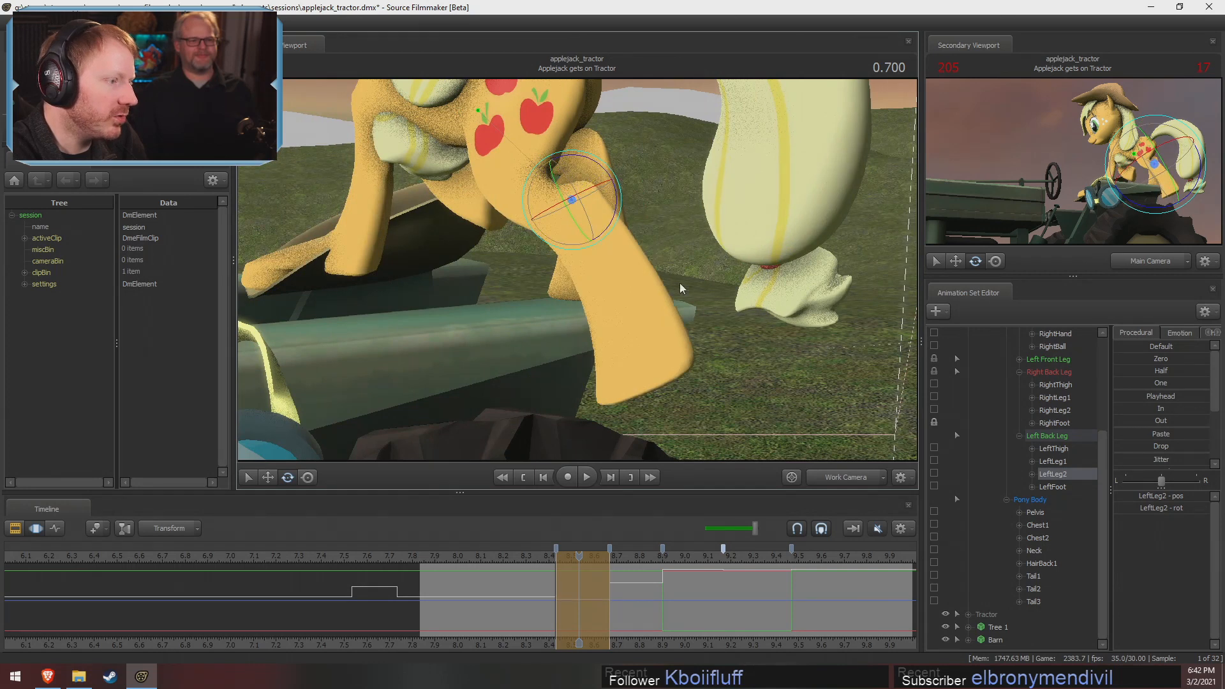
pyautogui.moveTo(681, 287); pyautogui.dragTo(671, 258)
# Try moving LeftThigh along its axis, undo the move, and adjust its rotation instead
pyautogui.moveTo(588, 595); pyautogui.dragTo(601, 591)
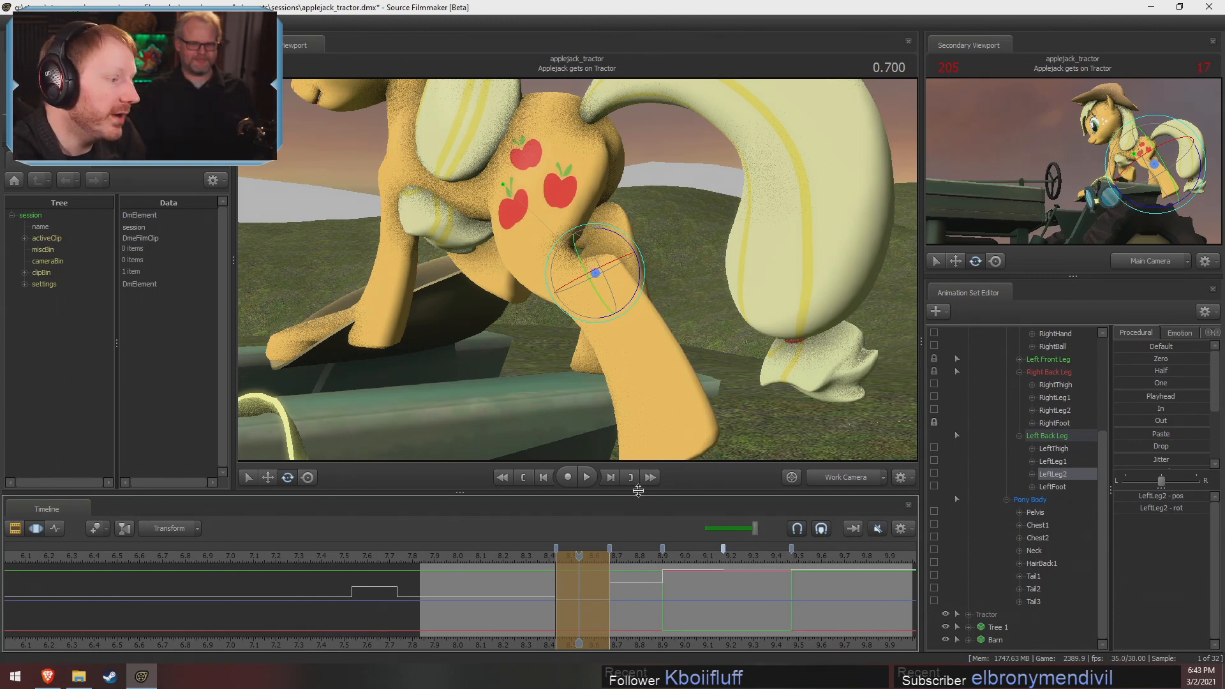
pyautogui.moveTo(621, 417); pyautogui.dragTo(591, 423)
pyautogui.moveTo(591, 306); pyautogui.dragTo(587, 271)
pyautogui.press('s')
pyautogui.keyDown('ctrl'); pyautogui.click(570, 244); pyautogui.keyUp('ctrl')
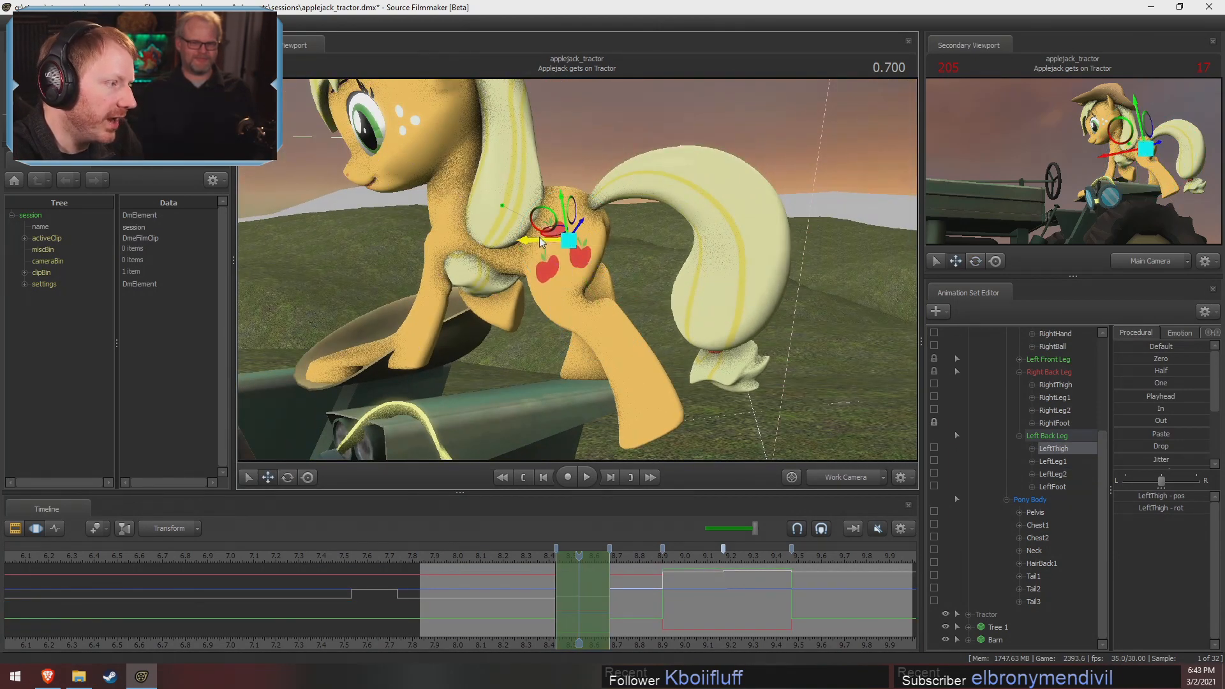
pyautogui.moveTo(539, 237); pyautogui.dragTo(531, 242)
pyautogui.hotkey('ctrl', 'z')
pyautogui.press('e')
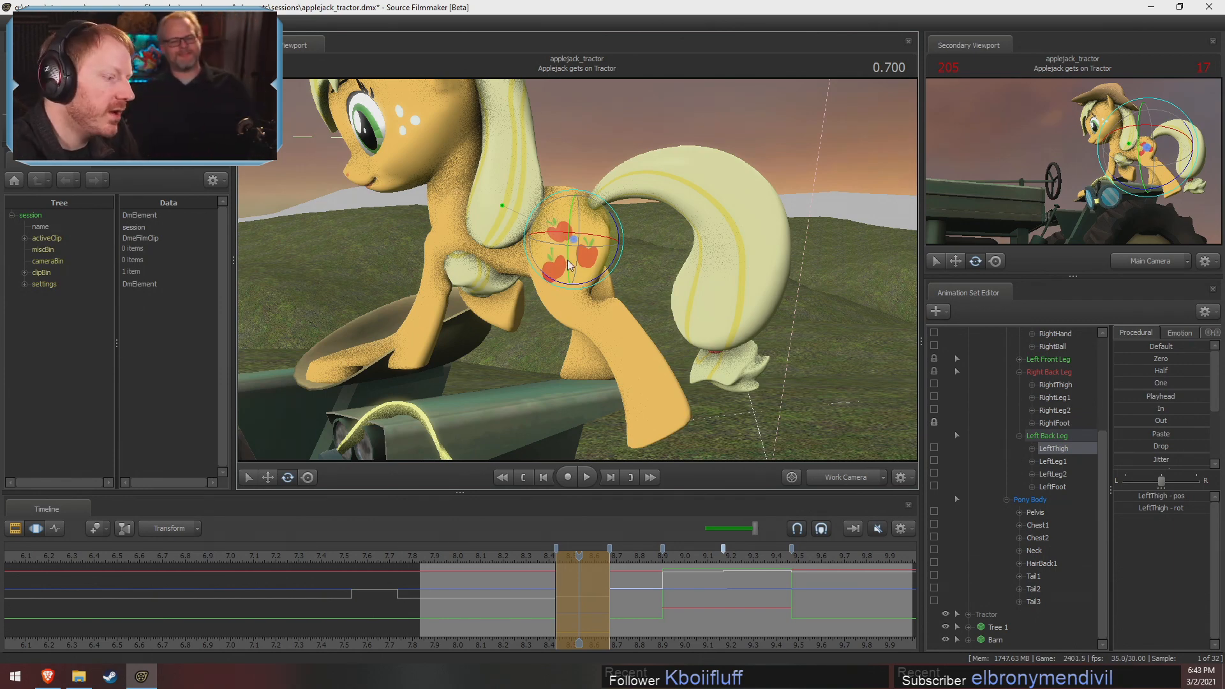
# Check the left back leg across the held pose and rotate LeftLeg2 to bring the hoof forward over the tire
pyautogui.click(619, 600)
pyautogui.moveTo(619, 600); pyautogui.dragTo(603, 579)
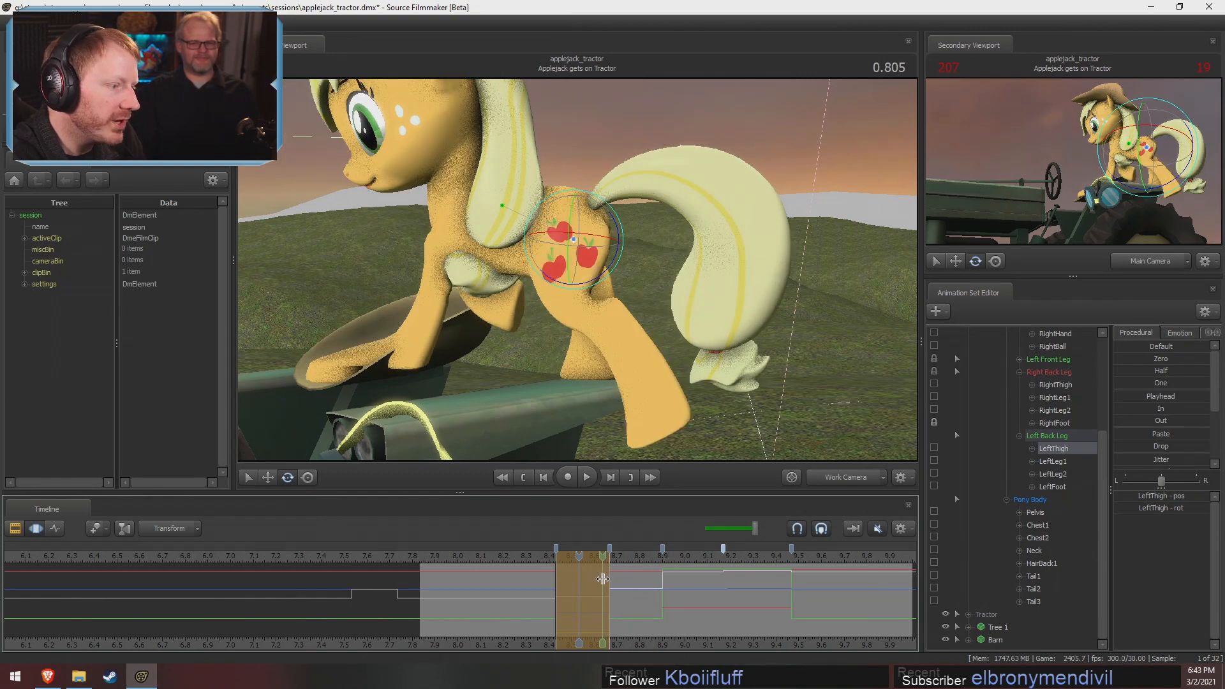
pyautogui.moveTo(723, 419); pyautogui.dragTo(579, 271)
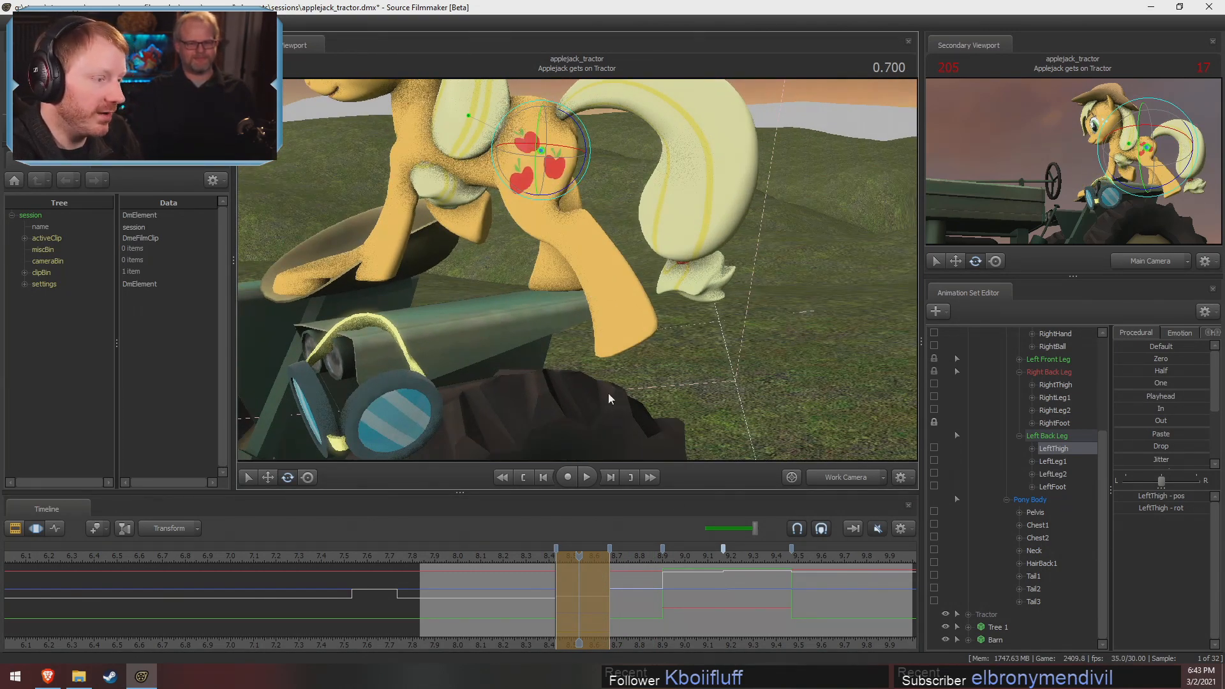
pyautogui.press('ctrl')
pyautogui.keyDown('ctrl'); pyautogui.click(573, 224); pyautogui.keyUp('ctrl')
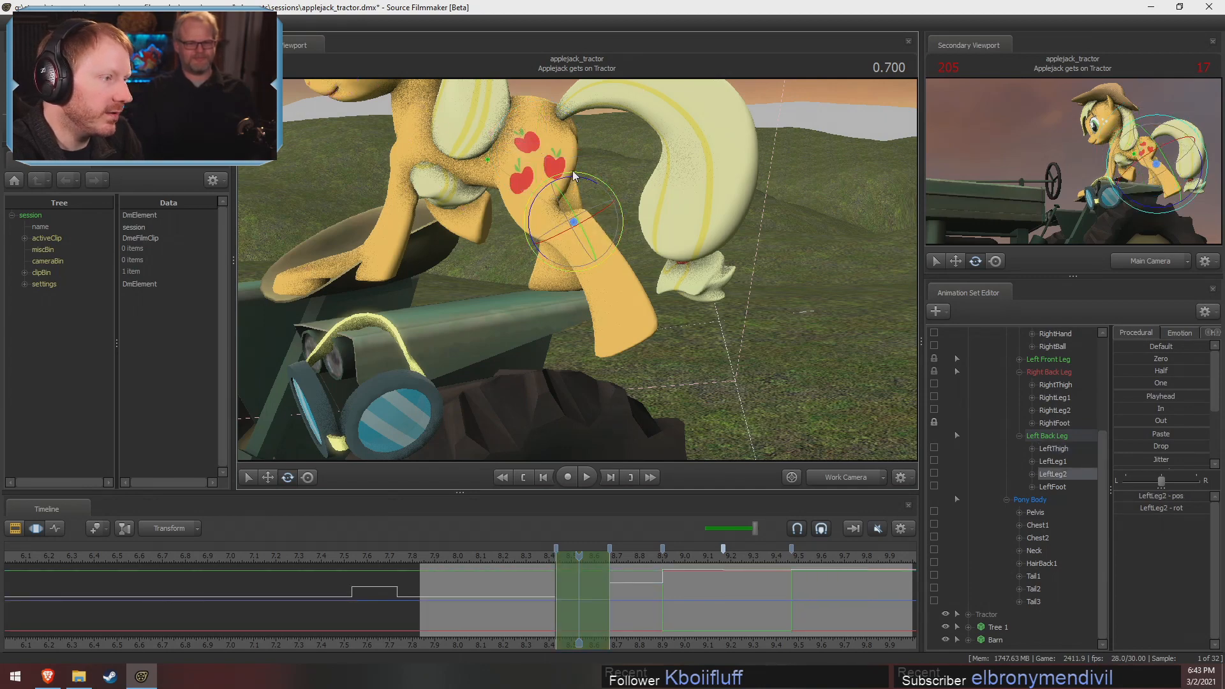
pyautogui.moveTo(574, 176); pyautogui.dragTo(626, 301)
pyautogui.press('shift')
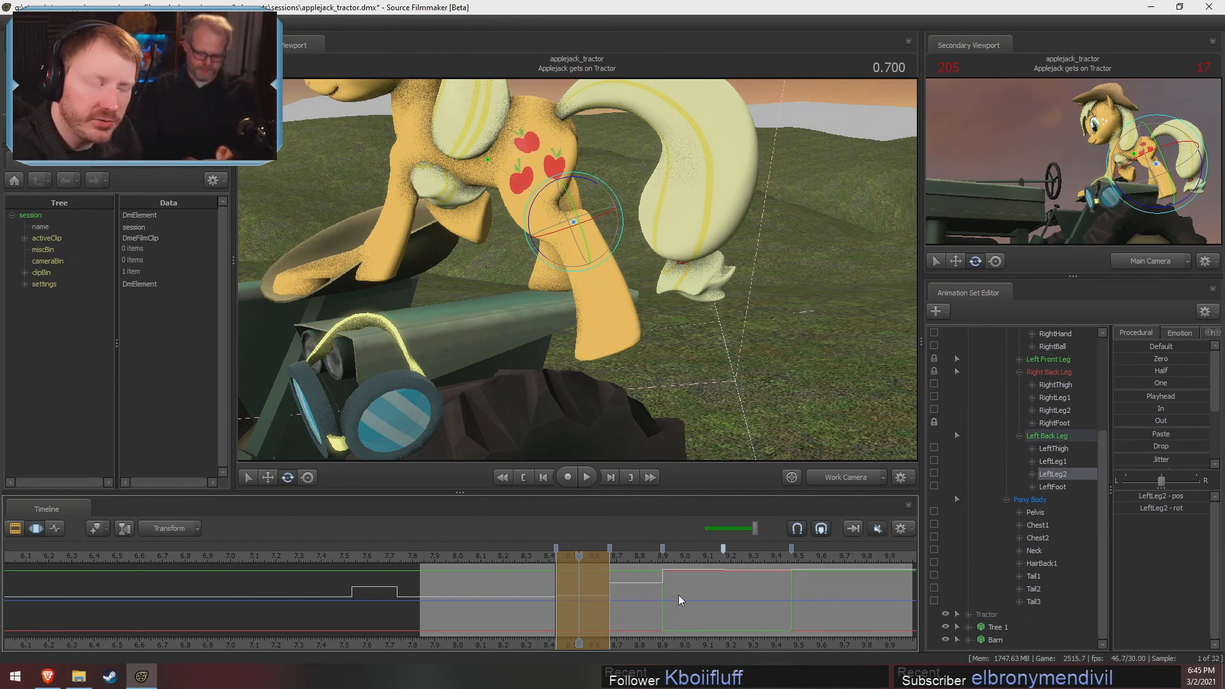
pyautogui.moveTo(584, 595)
pyautogui.mouseDown()
pyautogui.moveTo(573, 596)
pyautogui.moveTo(639, 598)
pyautogui.moveTo(581, 598)
pyautogui.mouseUp()
pyautogui.moveTo(630, 445); pyautogui.dragTo(568, 422)
# Rotate and move LeftShoulder down toward the seat, and rotate LeftForearm to realign the left front leg
pyautogui.keyDown('ctrl'); pyautogui.click(530, 181); pyautogui.keyUp('ctrl')
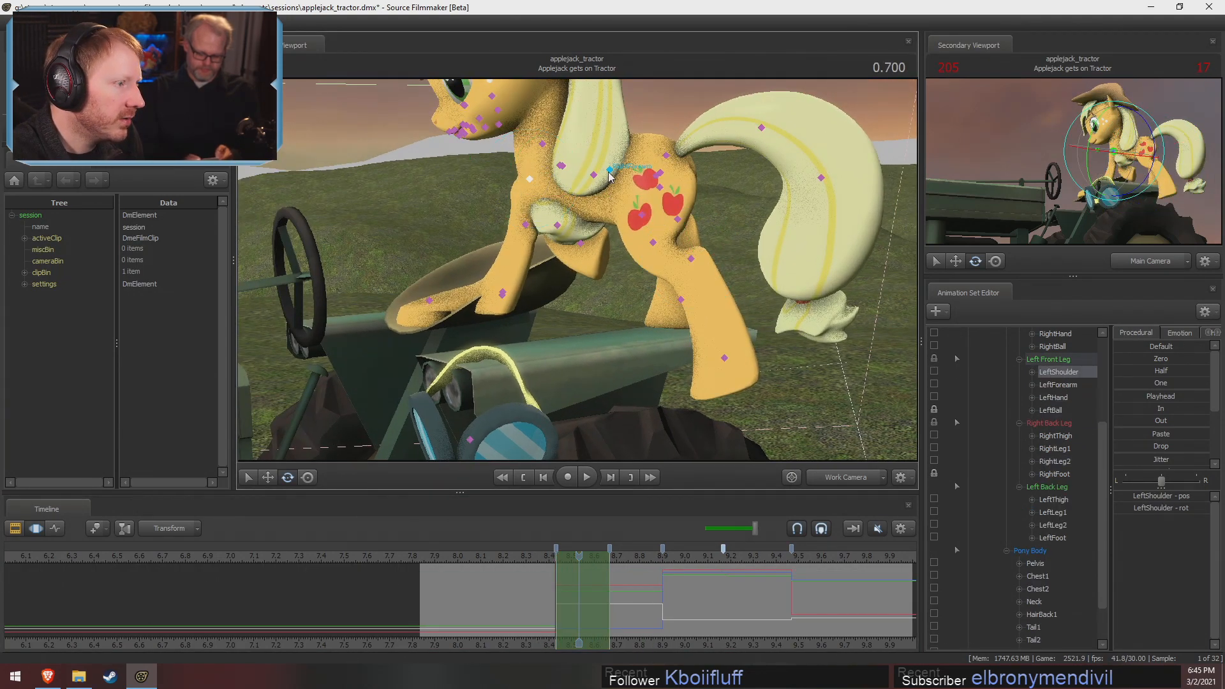
pyautogui.keyDown('alt'); pyautogui.moveTo(530, 181); pyautogui.dragTo(570, 263); pyautogui.keyUp('alt')
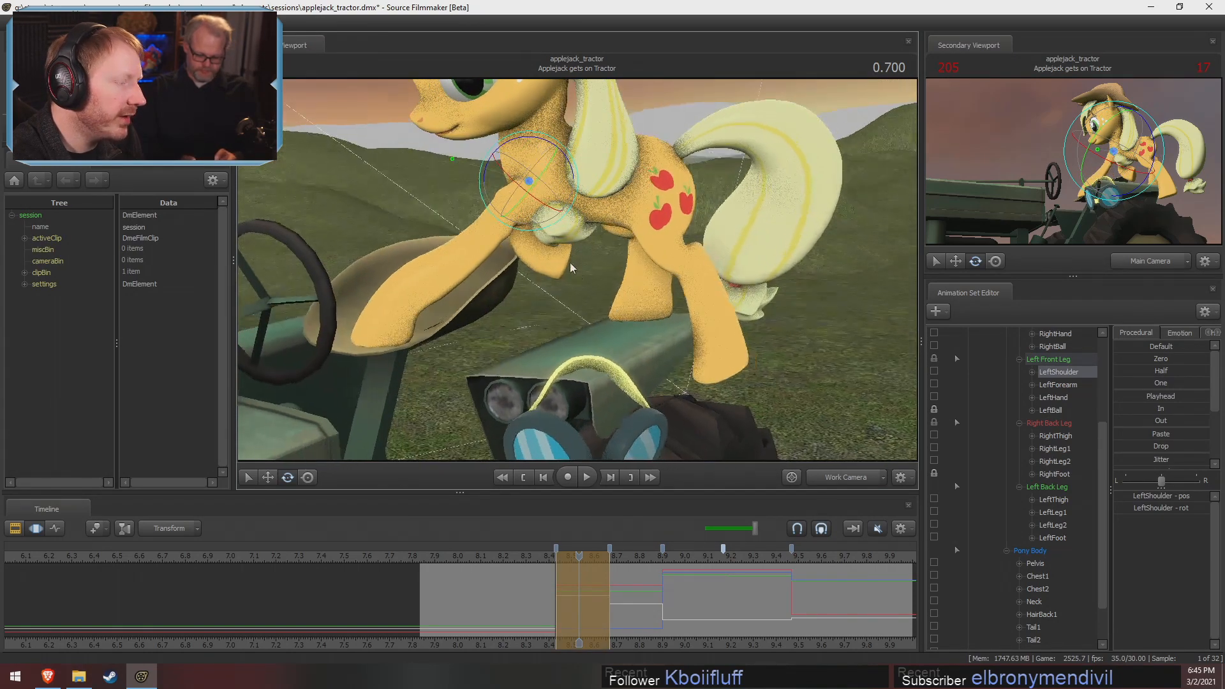
pyautogui.moveTo(573, 178); pyautogui.dragTo(574, 272)
pyautogui.press('w')
pyautogui.moveTo(524, 144); pyautogui.dragTo(504, 165)
pyautogui.press('e')
pyautogui.click(504, 218)
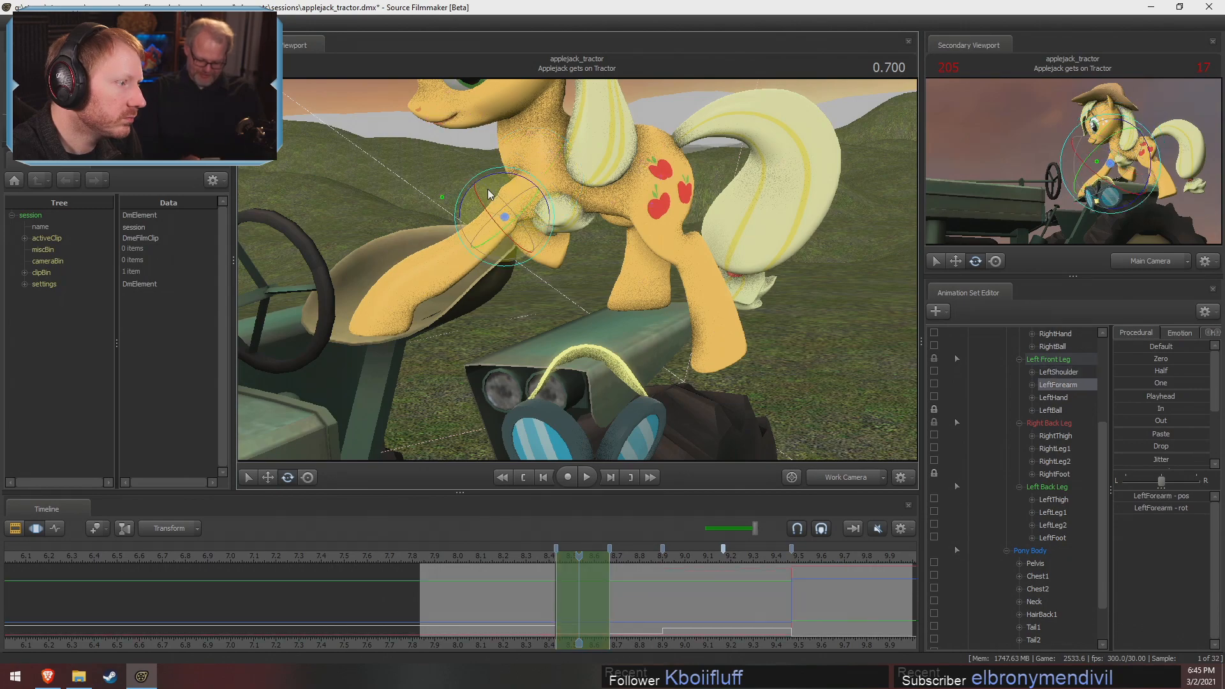
pyautogui.keyDown('alt'); pyautogui.moveTo(487, 178); pyautogui.dragTo(585, 276); pyautogui.keyUp('alt')
# Select the pelvis and move it slightly up and toward the front legs
pyautogui.click(656, 168)
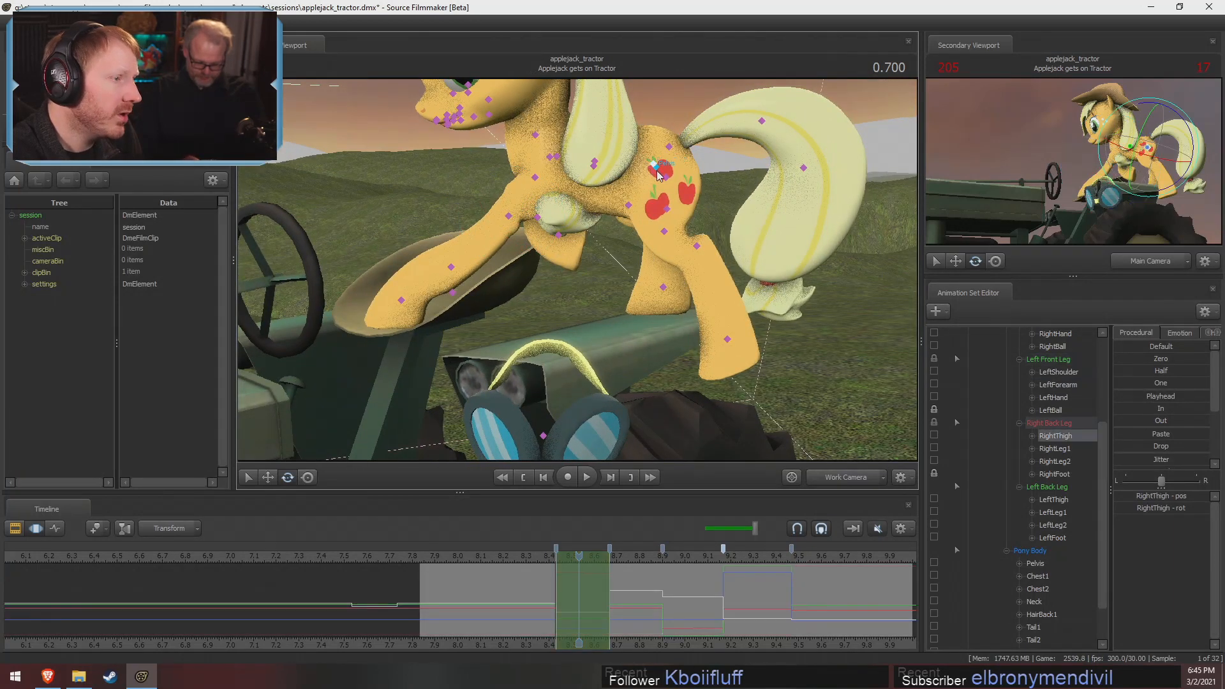
pyautogui.press('w')
pyautogui.moveTo(656, 171)
pyautogui.keyDown('alt'); pyautogui.mouseDown()
pyautogui.moveTo(666, 161)
pyautogui.moveTo(642, 163)
pyautogui.mouseUp(); pyautogui.keyUp('alt')
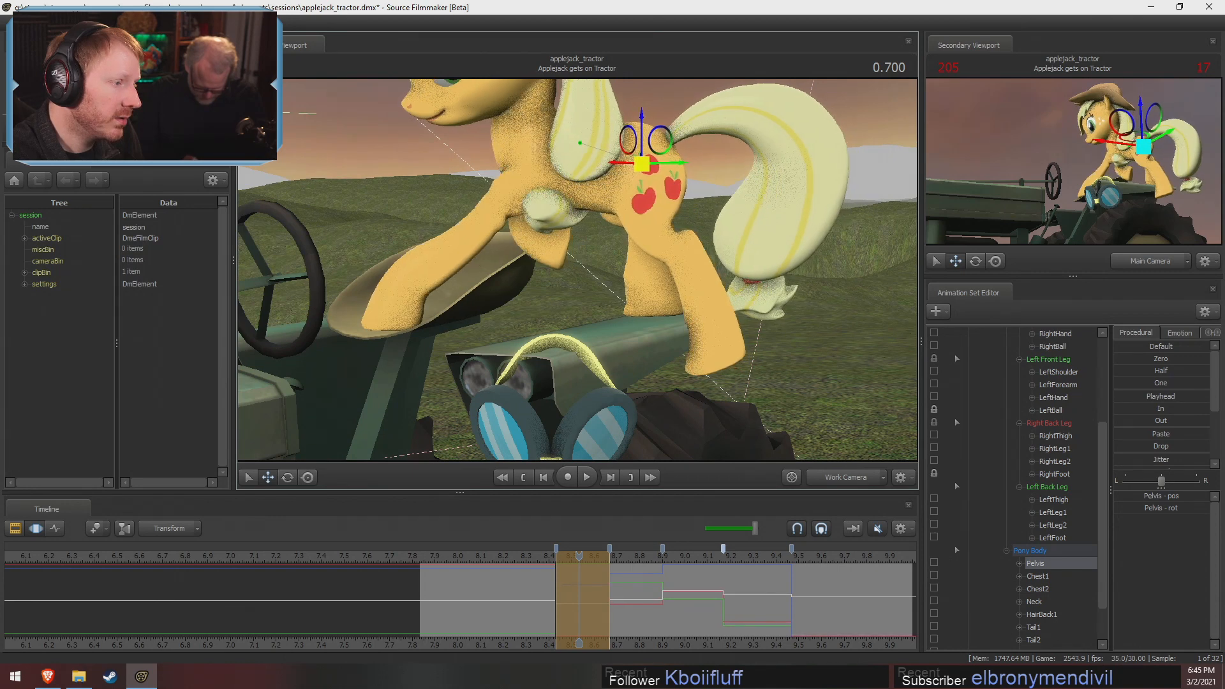
# Rotate LeftLeg1 to swing the lower left back leg backward
pyautogui.click(657, 230)
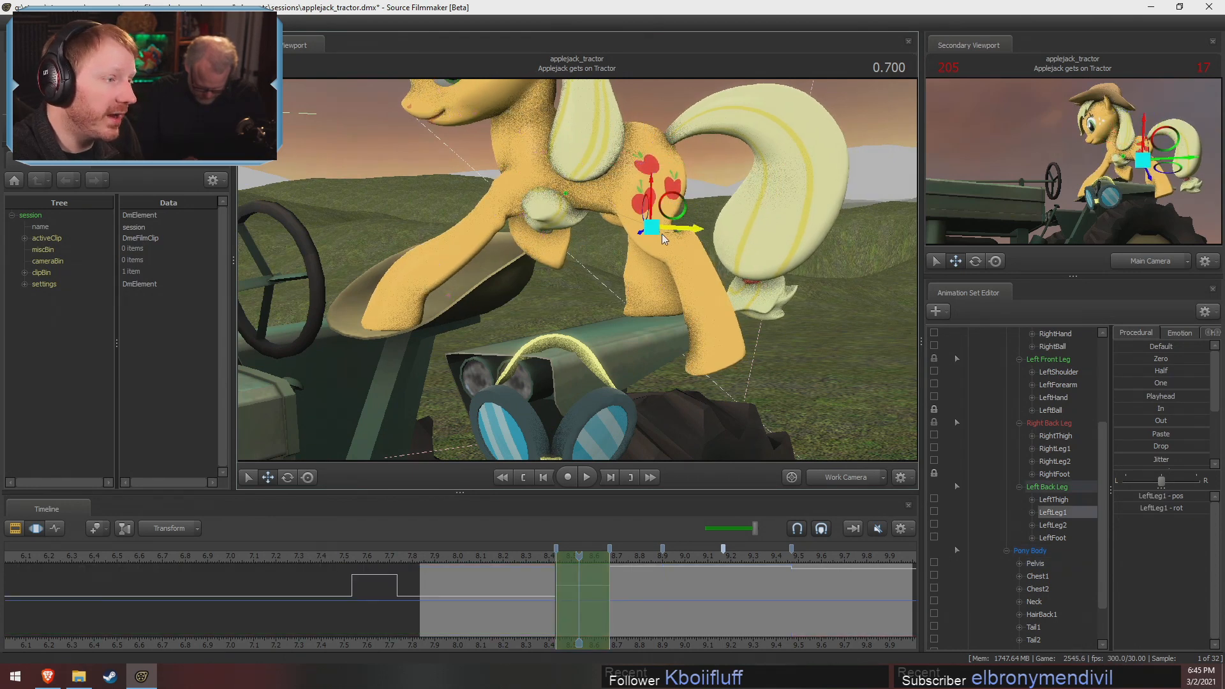
pyautogui.press('e')
pyautogui.moveTo(672, 272); pyautogui.dragTo(680, 267)
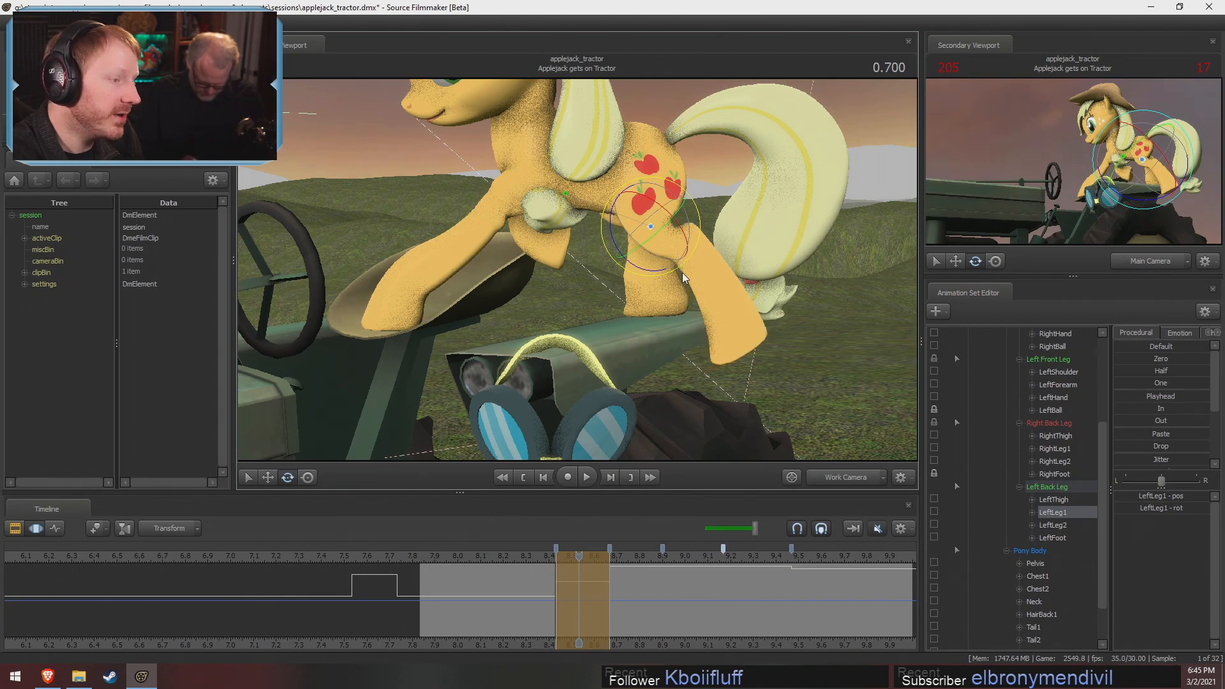
pyautogui.moveTo(456, 264)
pyautogui.keyDown('alt'); pyautogui.mouseDown()
pyautogui.moveTo(501, 295)
pyautogui.moveTo(482, 303)
pyautogui.moveTo(469, 274)
pyautogui.mouseUp(); pyautogui.keyUp('alt')
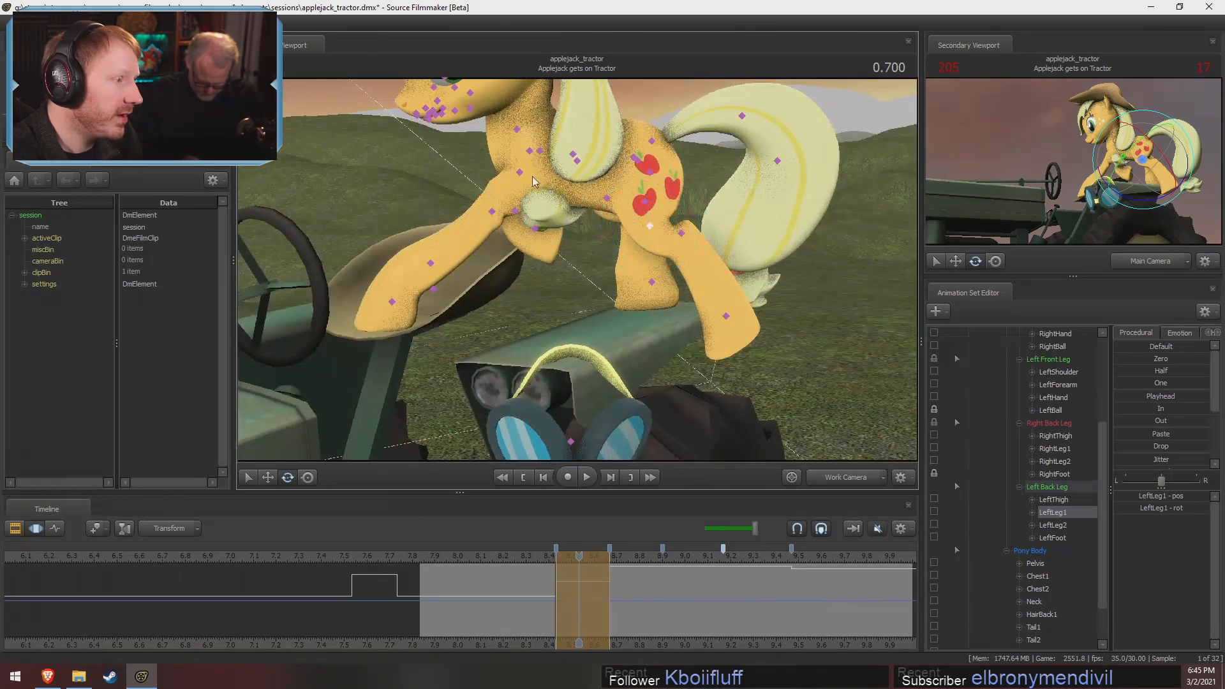
# Select LeftShoulder and Chest2 and rotate them slightly to line the chest up with the extended left front leg
pyautogui.keyDown('ctrl'); pyautogui.click(522, 174); pyautogui.keyUp('ctrl')
pyautogui.keyDown('alt'); pyautogui.moveTo(523, 174); pyautogui.dragTo(536, 171); pyautogui.keyUp('alt')
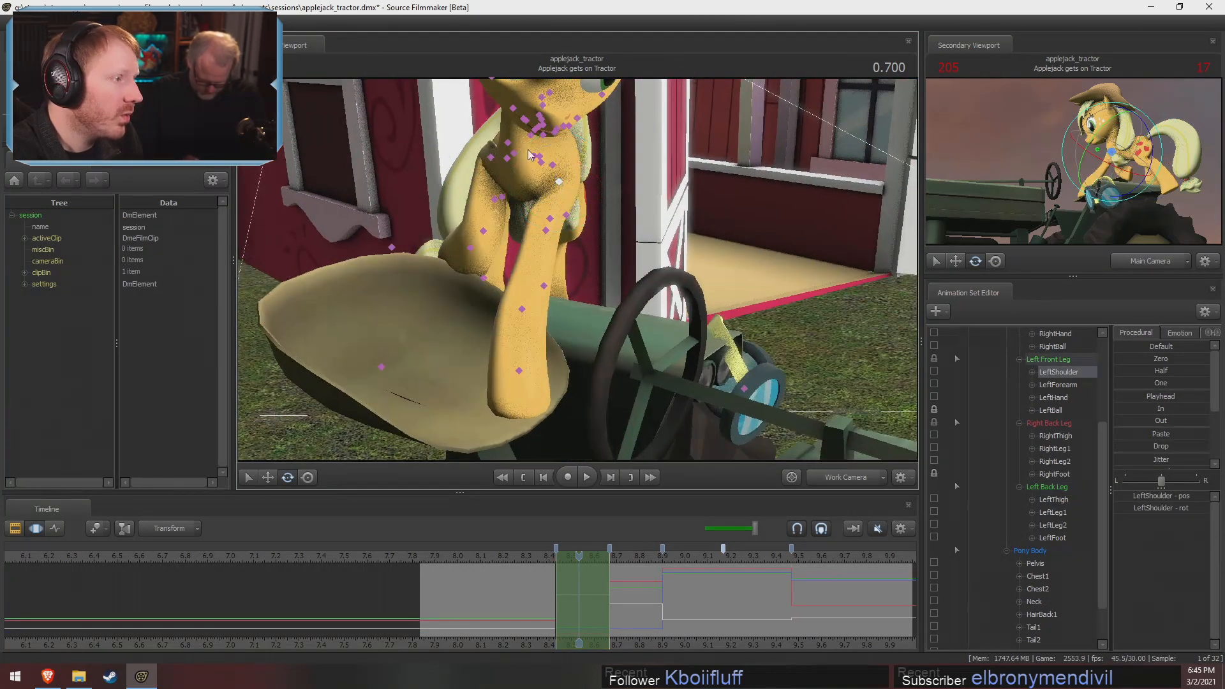
pyautogui.keyDown('ctrl'); pyautogui.click(539, 157); pyautogui.keyUp('ctrl')
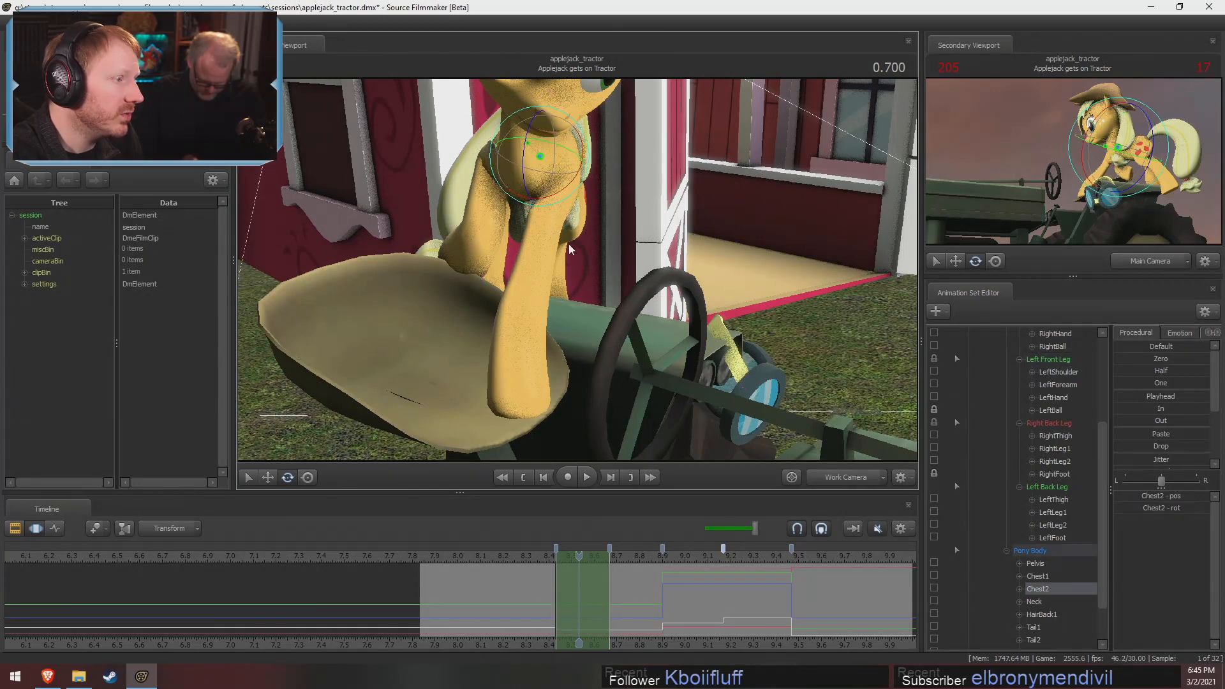
pyautogui.moveTo(570, 245)
pyautogui.keyDown('alt'); pyautogui.mouseDown()
pyautogui.moveTo(594, 247)
pyautogui.moveTo(577, 268)
pyautogui.mouseUp(); pyautogui.keyUp('alt')
pyautogui.moveTo(554, 178); pyautogui.dragTo(540, 336)
pyautogui.keyDown('ctrl'); pyautogui.click(564, 206); pyautogui.keyUp('ctrl')
pyautogui.press('ctrl')
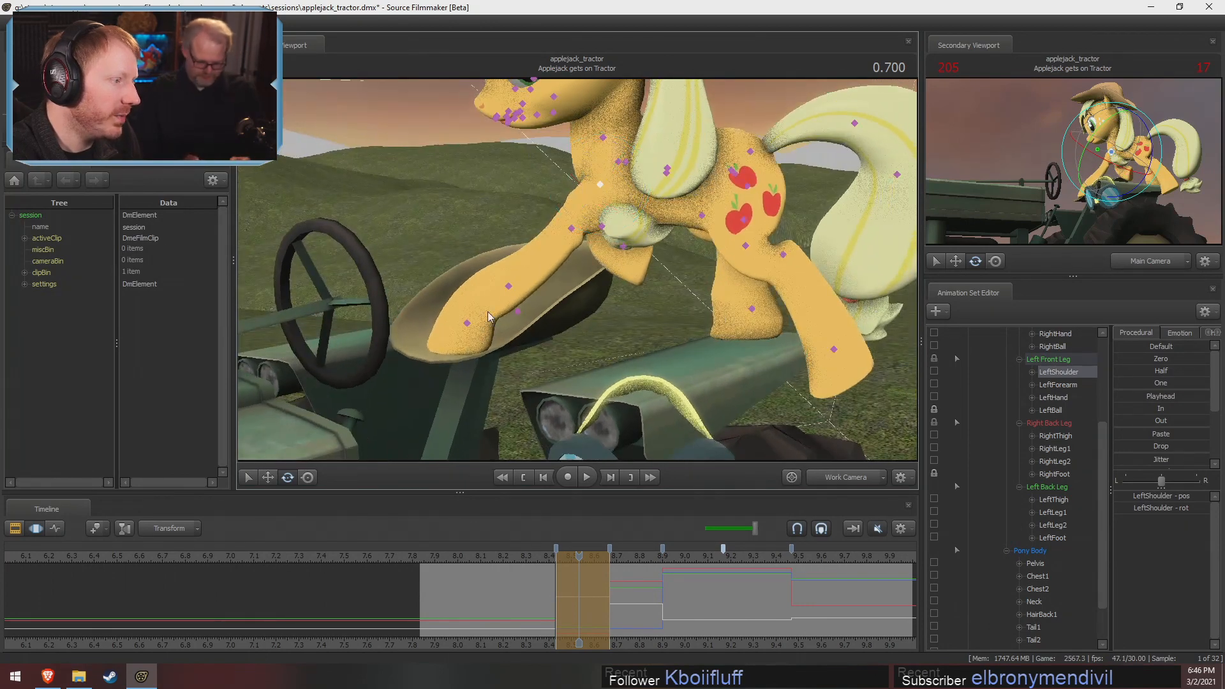
# Rotate LeftHand to adjust the bend of the left front leg above the seat
pyautogui.click(509, 287)
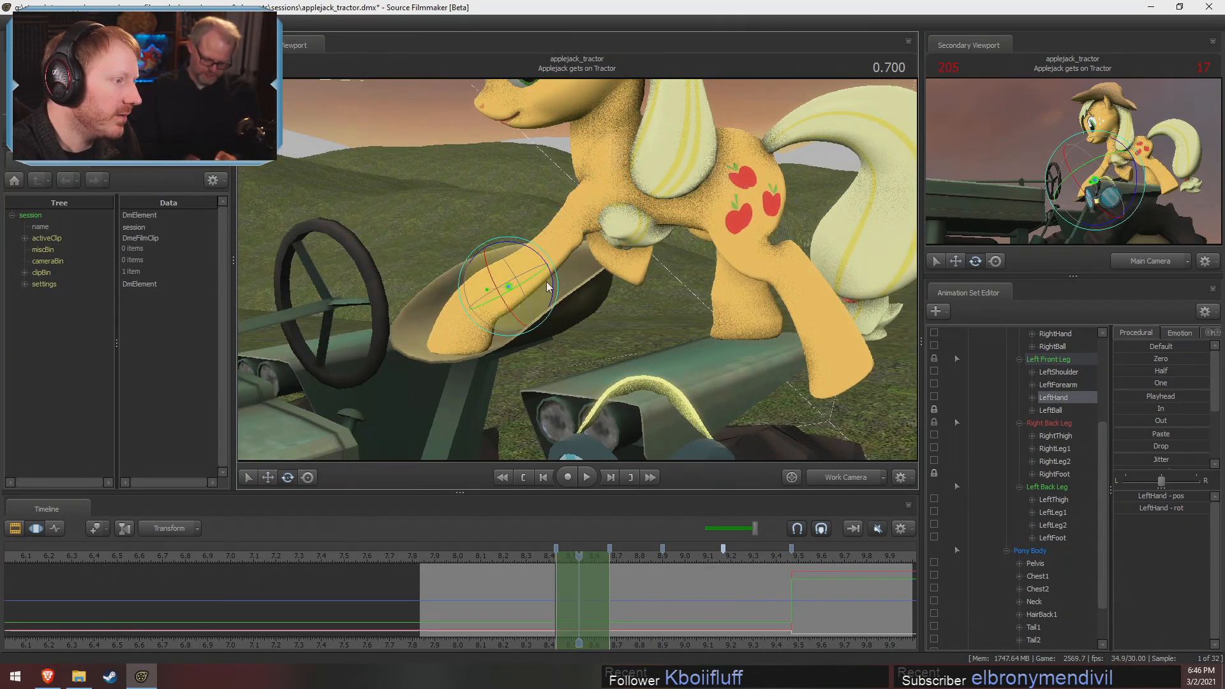
pyautogui.moveTo(554, 274); pyautogui.dragTo(579, 235)
pyautogui.press('ctrl')
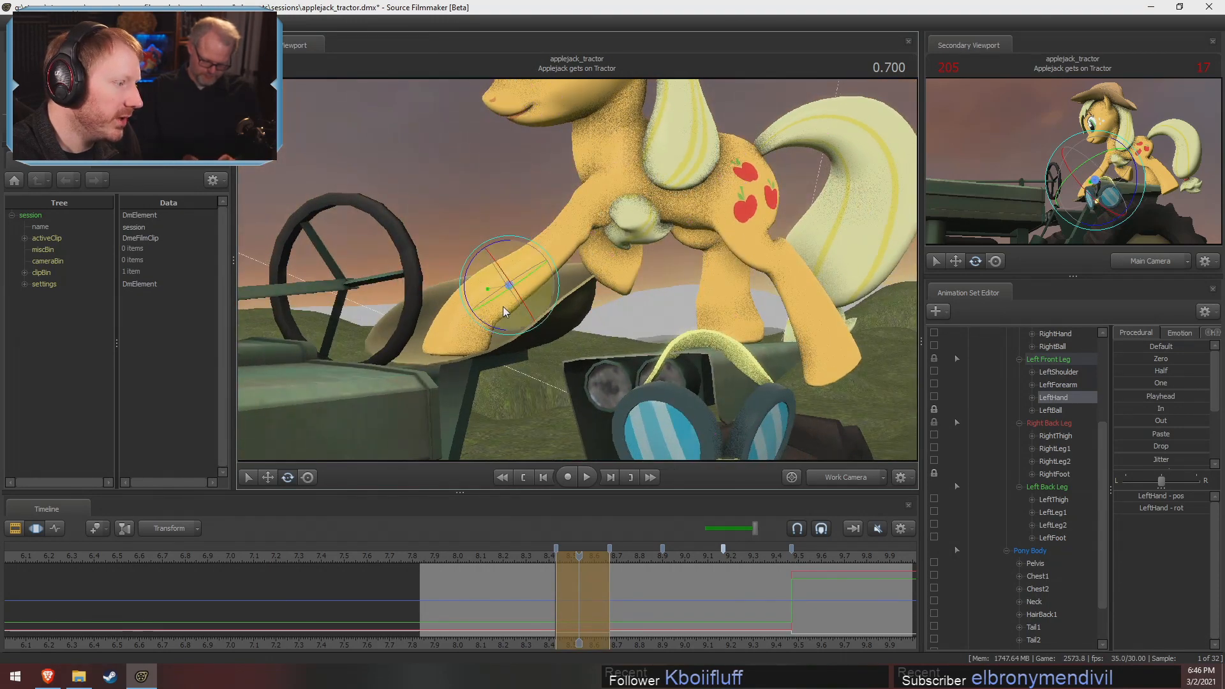
# Try moving LeftHand to reposition the lower left front leg and undo the move
pyautogui.press('w')
pyautogui.moveTo(512, 287); pyautogui.dragTo(651, 265)
pyautogui.hotkey('ctrl', 'z')
pyautogui.keyDown('alt'); pyautogui.moveTo(578, 270); pyautogui.dragTo(811, 220); pyautogui.keyUp('alt')
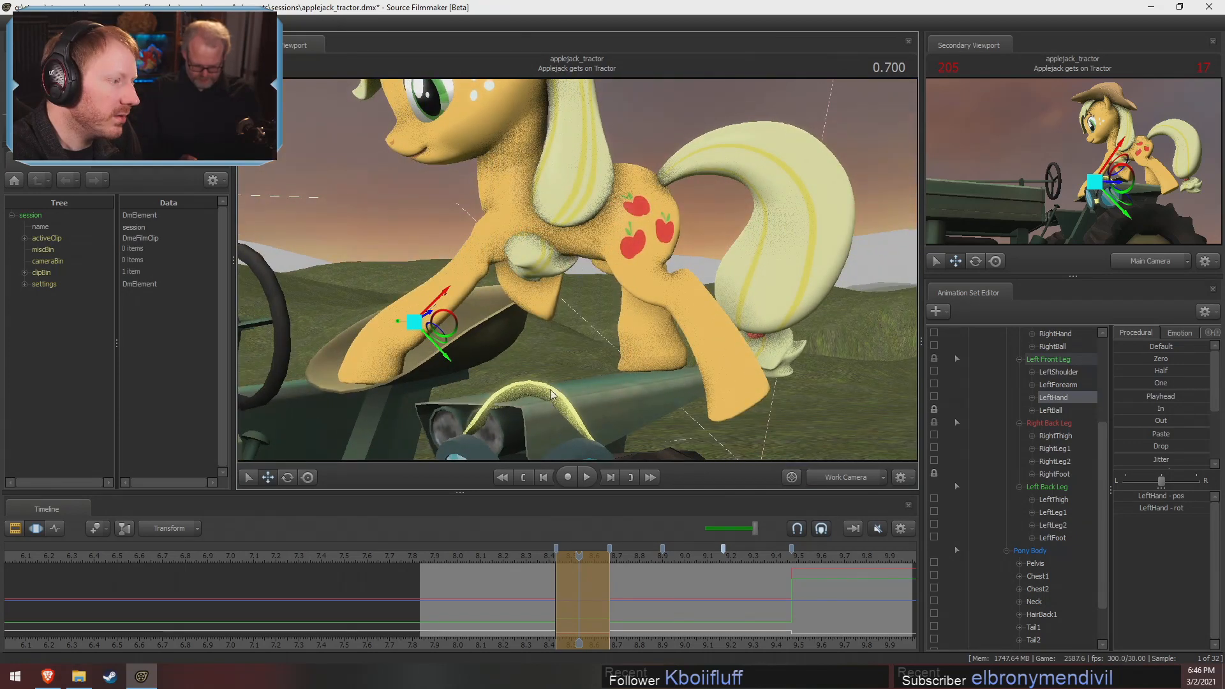
pyautogui.moveTo(557, 591); pyautogui.dragTo(579, 602)
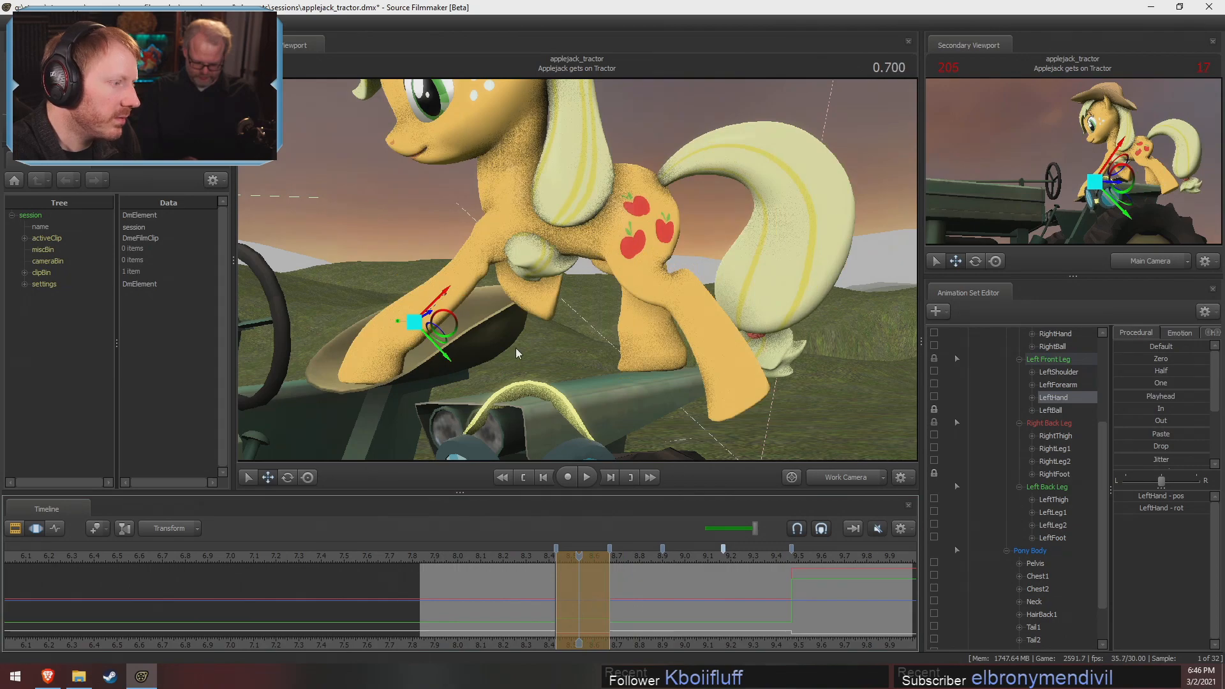
# Rotate RightShoulder to swing the raised right front leg forward from the chest
pyautogui.keyDown('alt'); pyautogui.moveTo(511, 309); pyautogui.dragTo(662, 235); pyautogui.keyUp('alt')
pyautogui.click(631, 199)
pyautogui.press('e')
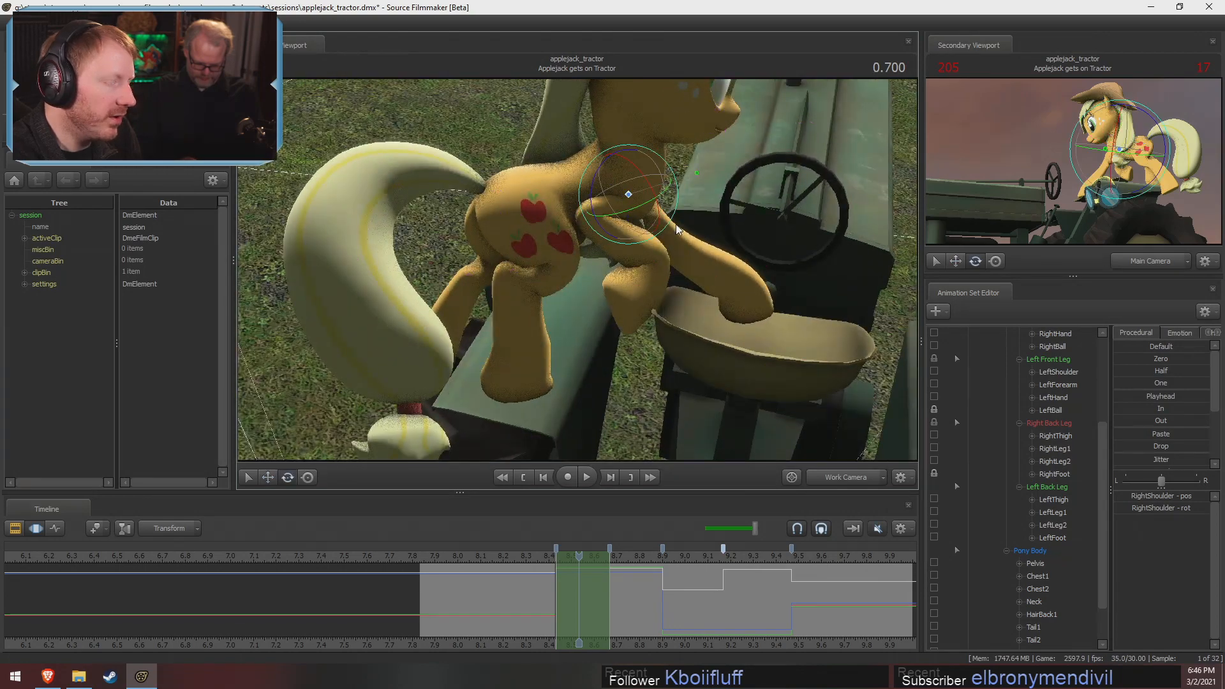
pyautogui.moveTo(646, 177); pyautogui.dragTo(652, 167)
pyautogui.keyDown('alt'); pyautogui.moveTo(652, 167); pyautogui.dragTo(645, 173); pyautogui.keyUp('alt')
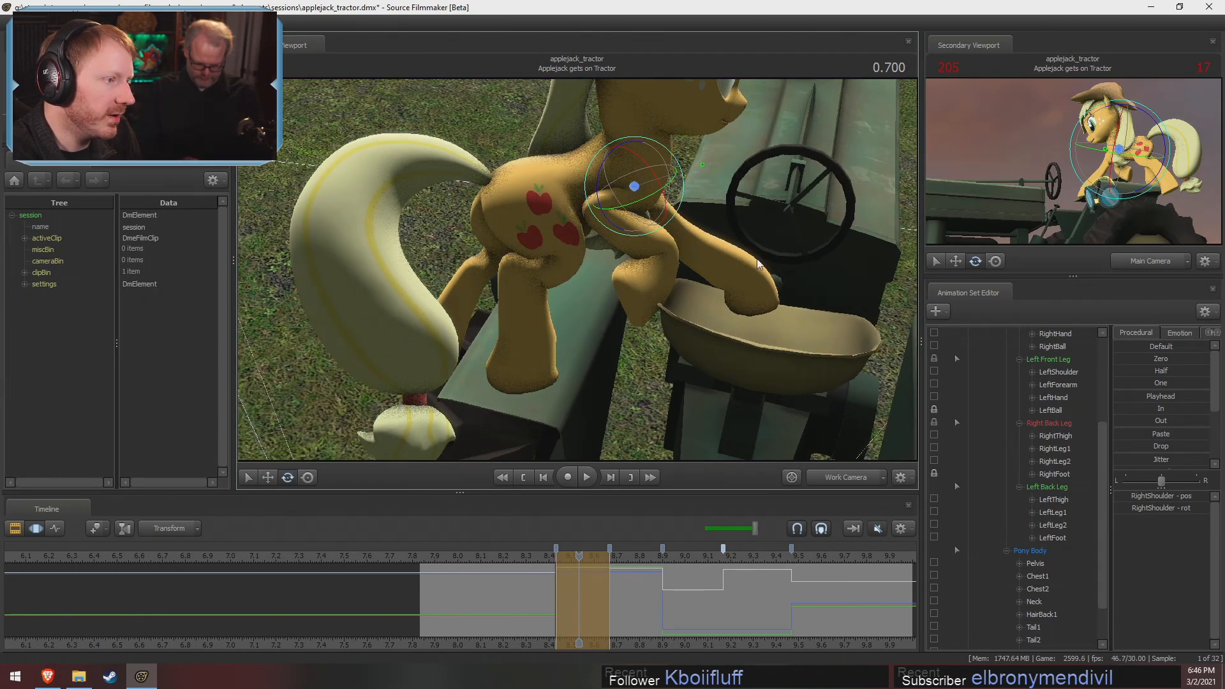
pyautogui.keyDown('alt'); pyautogui.moveTo(629, 223); pyautogui.dragTo(590, 288); pyautogui.keyUp('alt')
pyautogui.moveTo(686, 259); pyautogui.dragTo(677, 256)
pyautogui.click(657, 278)
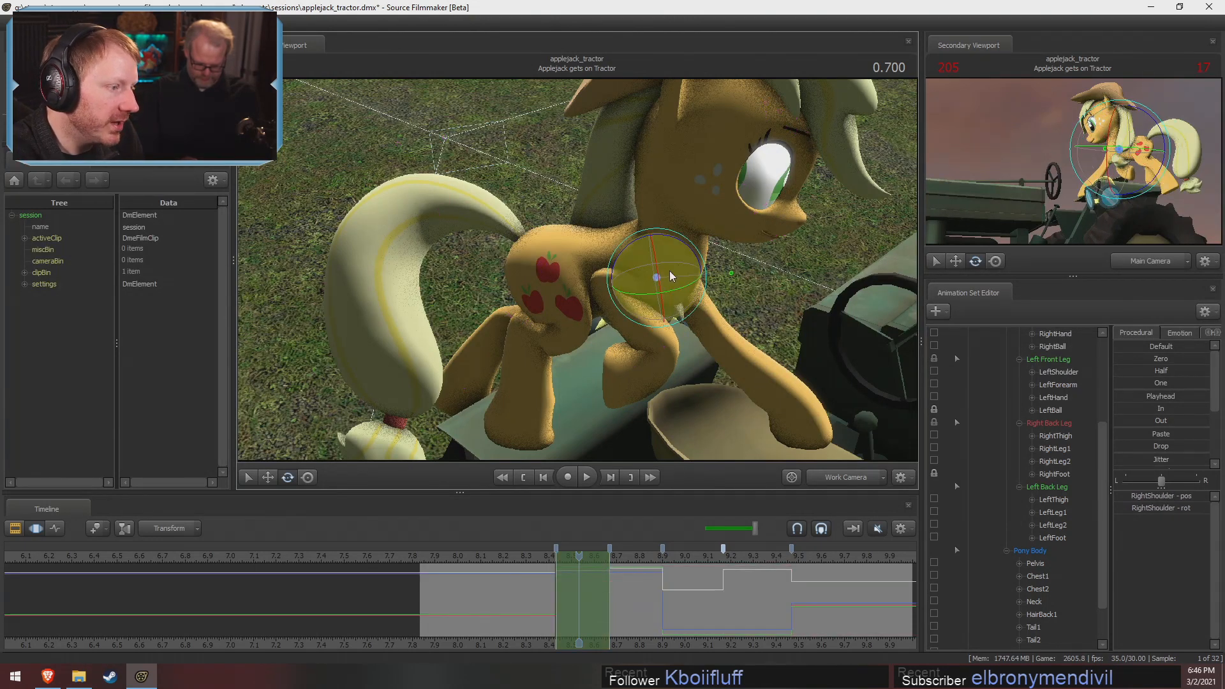
# Rotate RightForearm and RightHand to straighten the right front leg downward beside the tractor seat
pyautogui.click(629, 319)
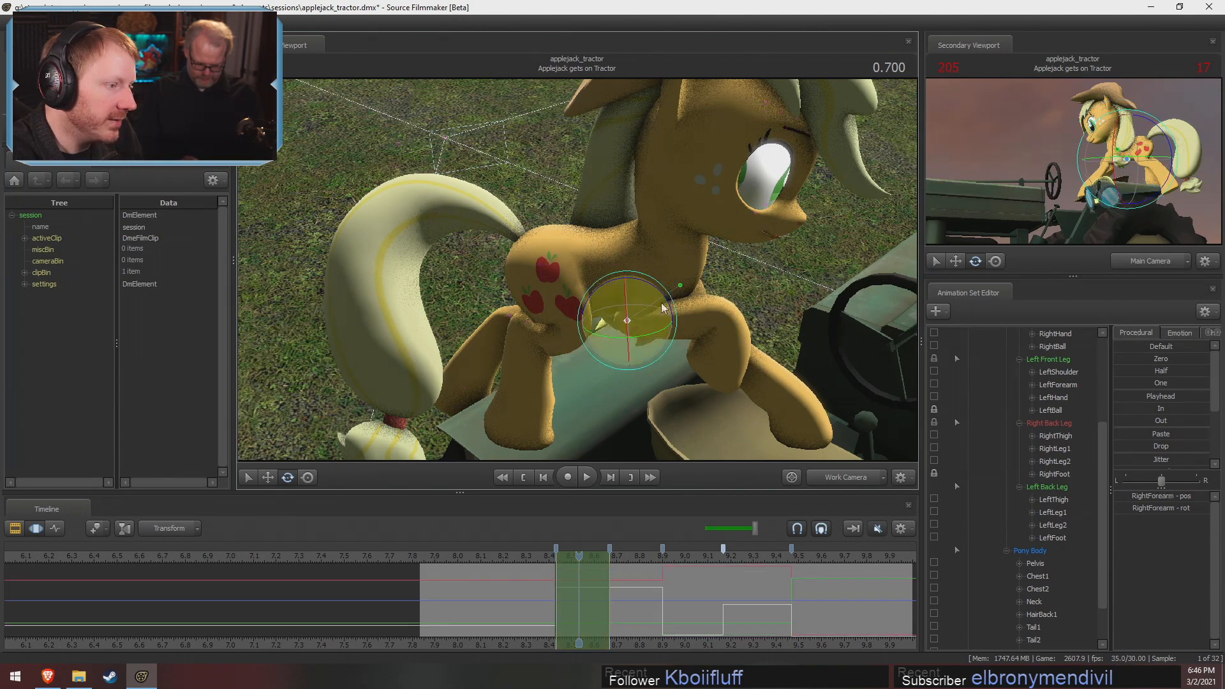
pyautogui.moveTo(666, 305); pyautogui.dragTo(680, 348)
pyautogui.keyDown('alt'); pyautogui.moveTo(680, 348); pyautogui.dragTo(676, 281); pyautogui.keyUp('alt')
pyautogui.moveTo(664, 319); pyautogui.dragTo(599, 265)
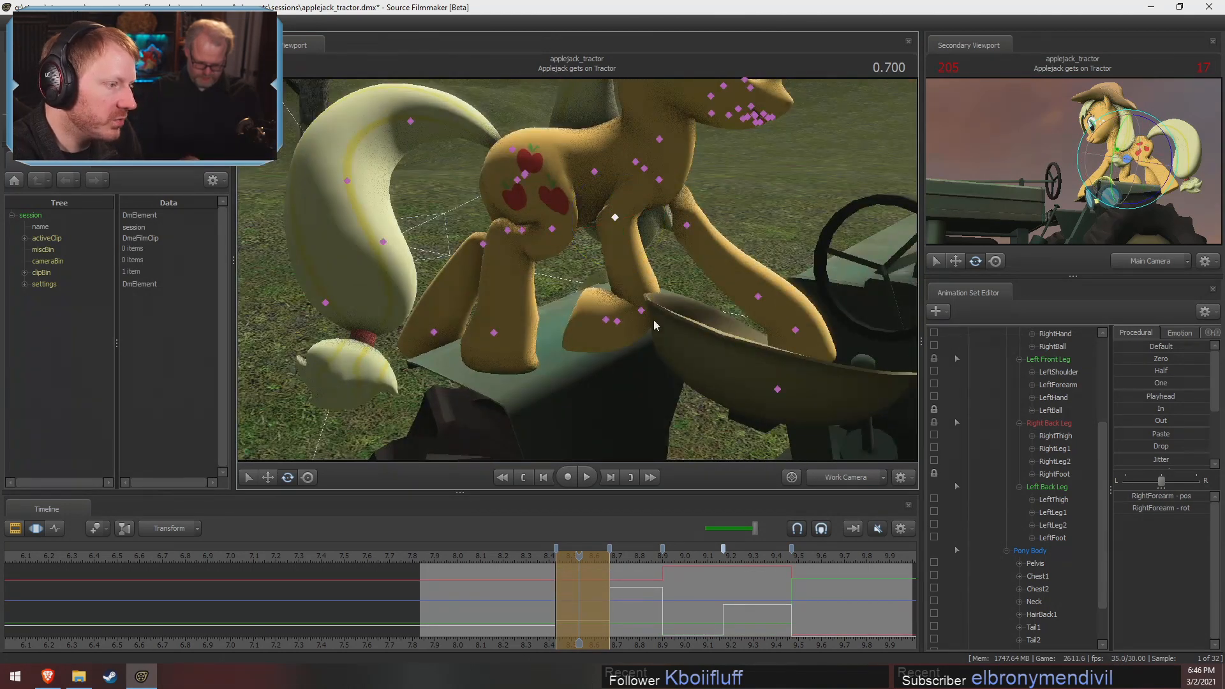
pyautogui.click(643, 311)
pyautogui.moveTo(687, 338); pyautogui.dragTo(676, 246)
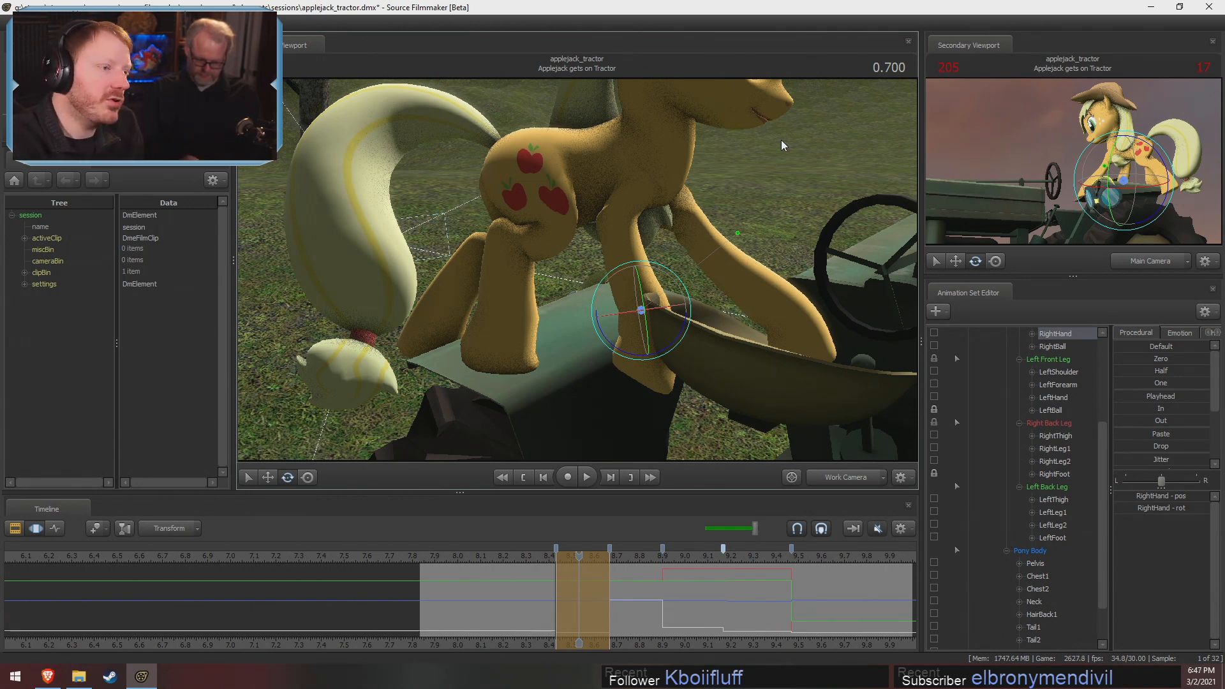
pyautogui.press('ctrl')
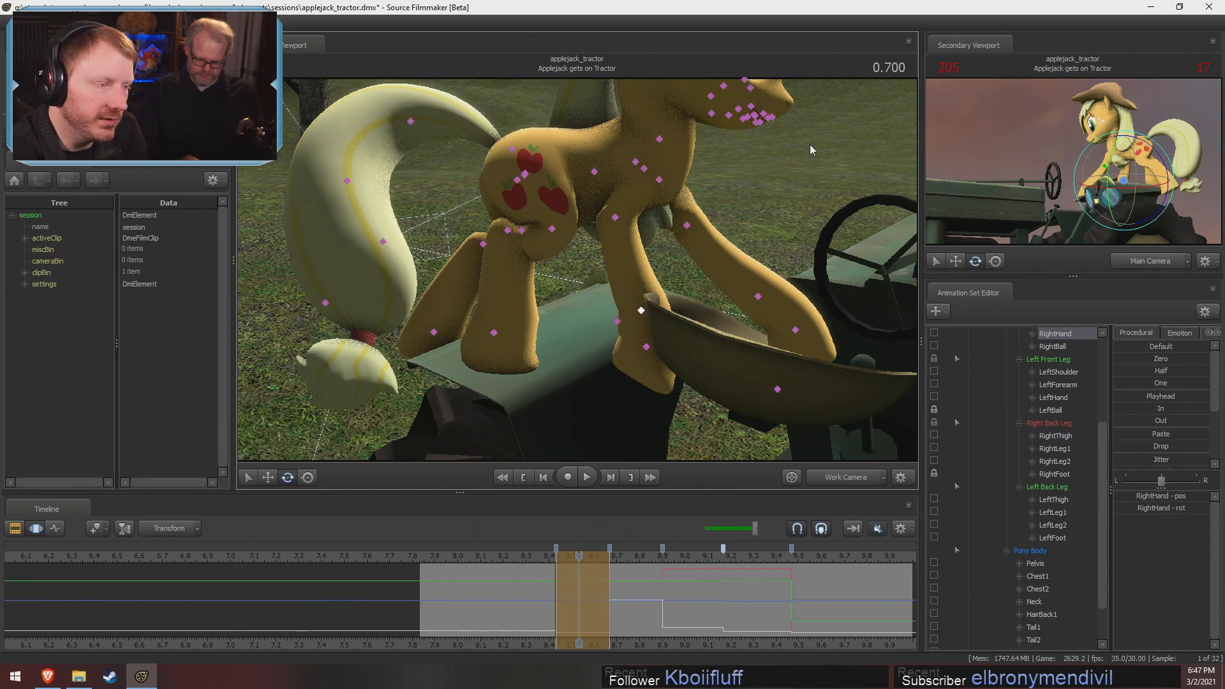
# Rotate RightShoulder to swing the right front leg back away from the seat edge
pyautogui.keyDown('ctrl'); pyautogui.click(645, 169); pyautogui.keyUp('ctrl')
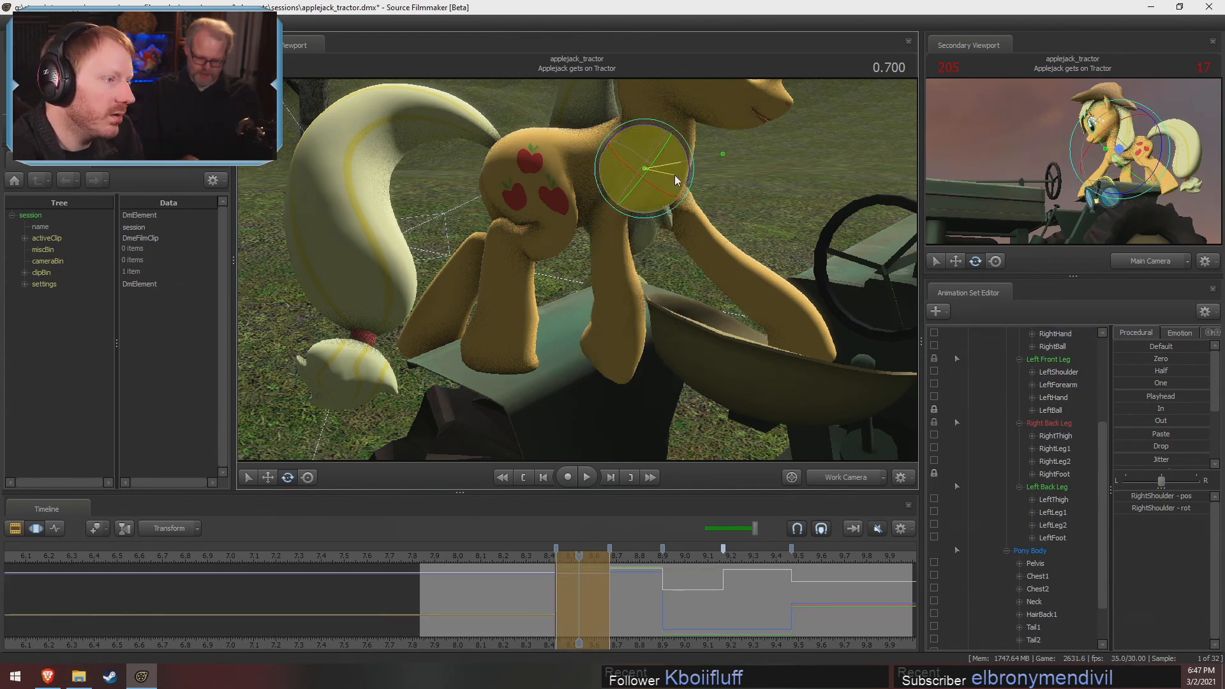
pyautogui.moveTo(676, 175); pyautogui.dragTo(539, 239)
pyautogui.moveTo(615, 209); pyautogui.dragTo(469, 138)
pyautogui.press('ctrl')
pyautogui.keyDown('ctrl'); pyautogui.click(609, 231); pyautogui.keyUp('ctrl')
# Rotate RightBall and RightHand to angle the right front hoof onto the tractor body behind the seat
pyautogui.keyDown('ctrl'); pyautogui.click(548, 370); pyautogui.keyUp('ctrl')
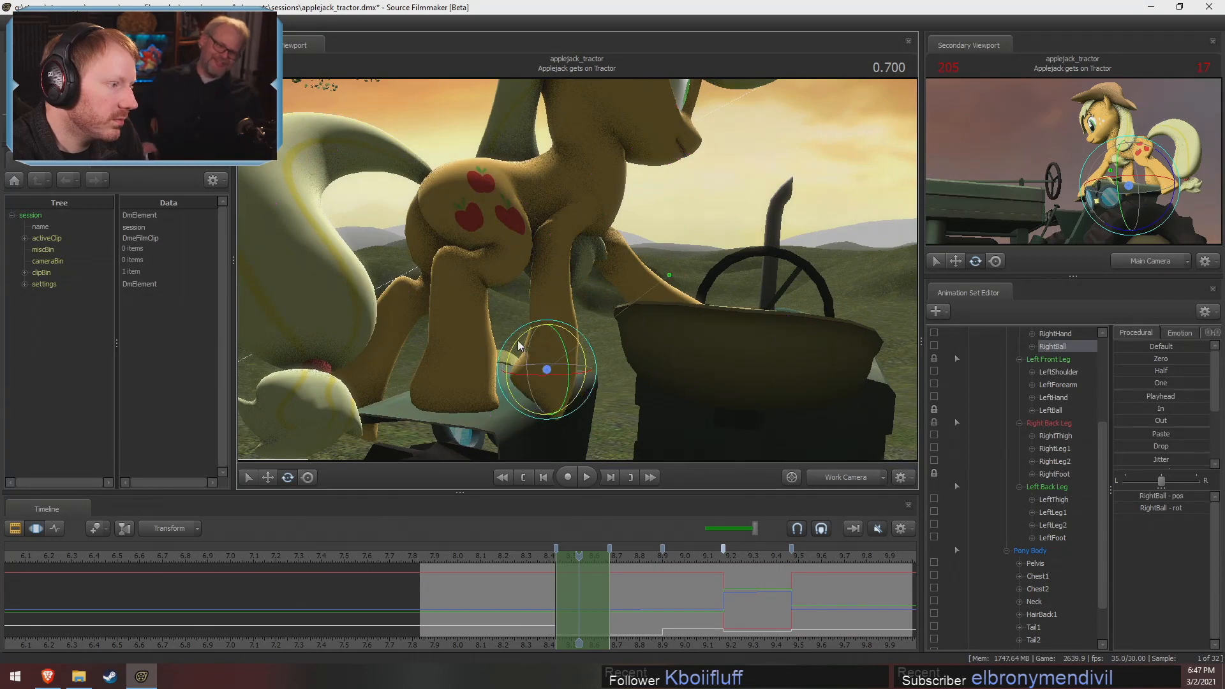
pyautogui.moveTo(518, 342); pyautogui.dragTo(549, 354)
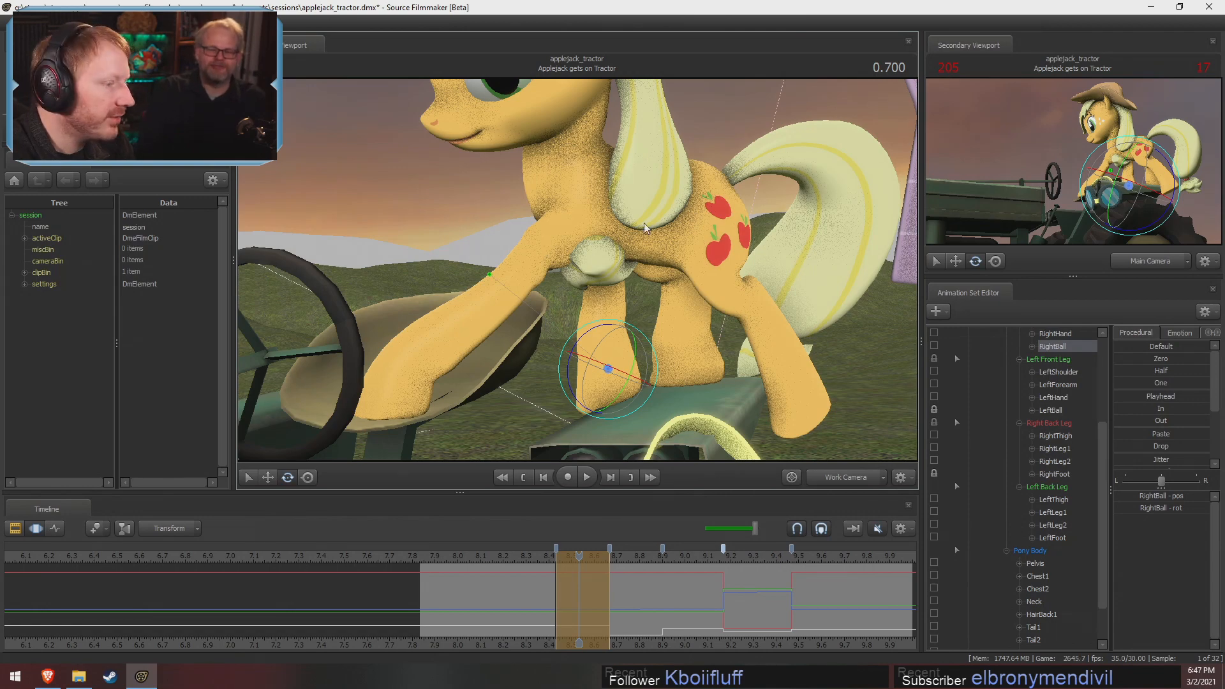
pyautogui.keyDown('alt'); pyautogui.moveTo(644, 227); pyautogui.dragTo(570, 287); pyautogui.keyUp('alt')
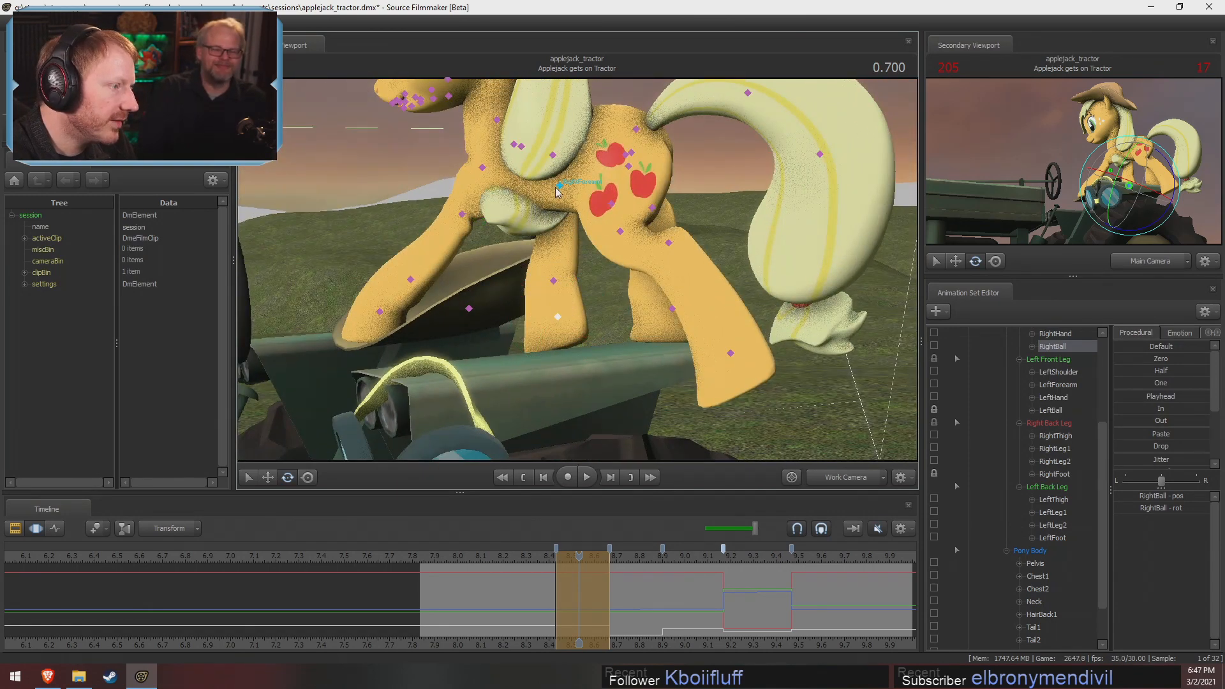
pyautogui.click(560, 185)
pyautogui.click(561, 281)
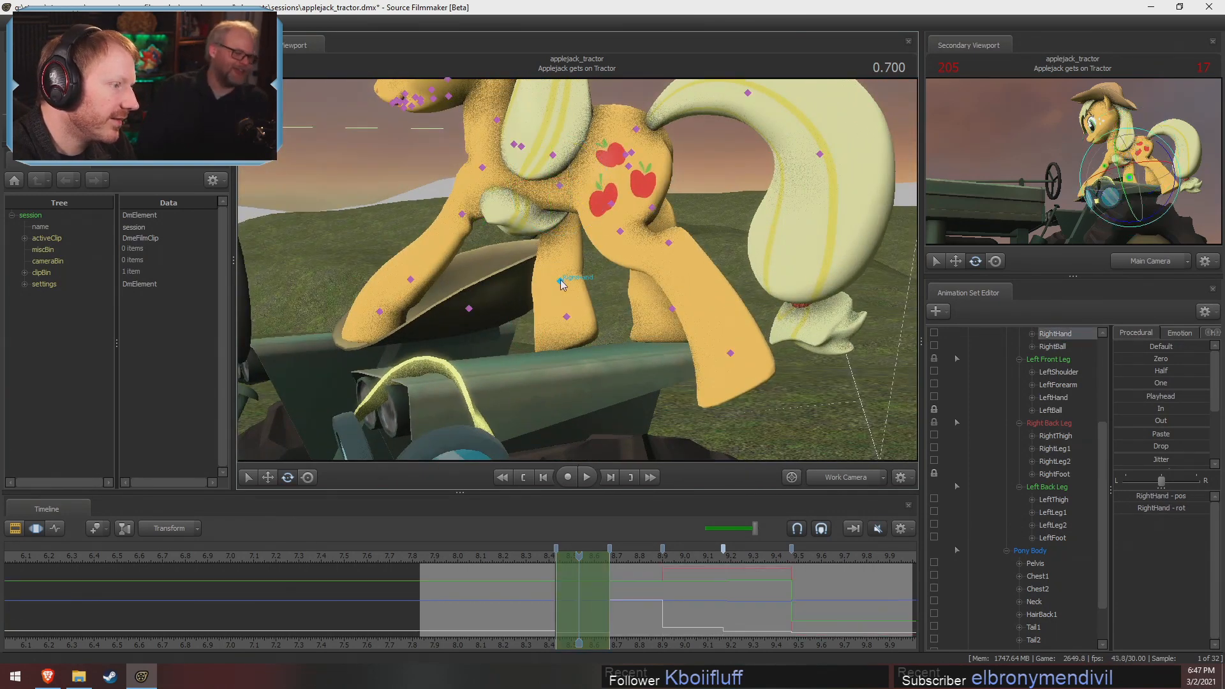
pyautogui.moveTo(606, 293); pyautogui.dragTo(788, 290)
pyautogui.keyDown('alt'); pyautogui.moveTo(613, 233); pyautogui.dragTo(721, 234); pyautogui.keyUp('alt')
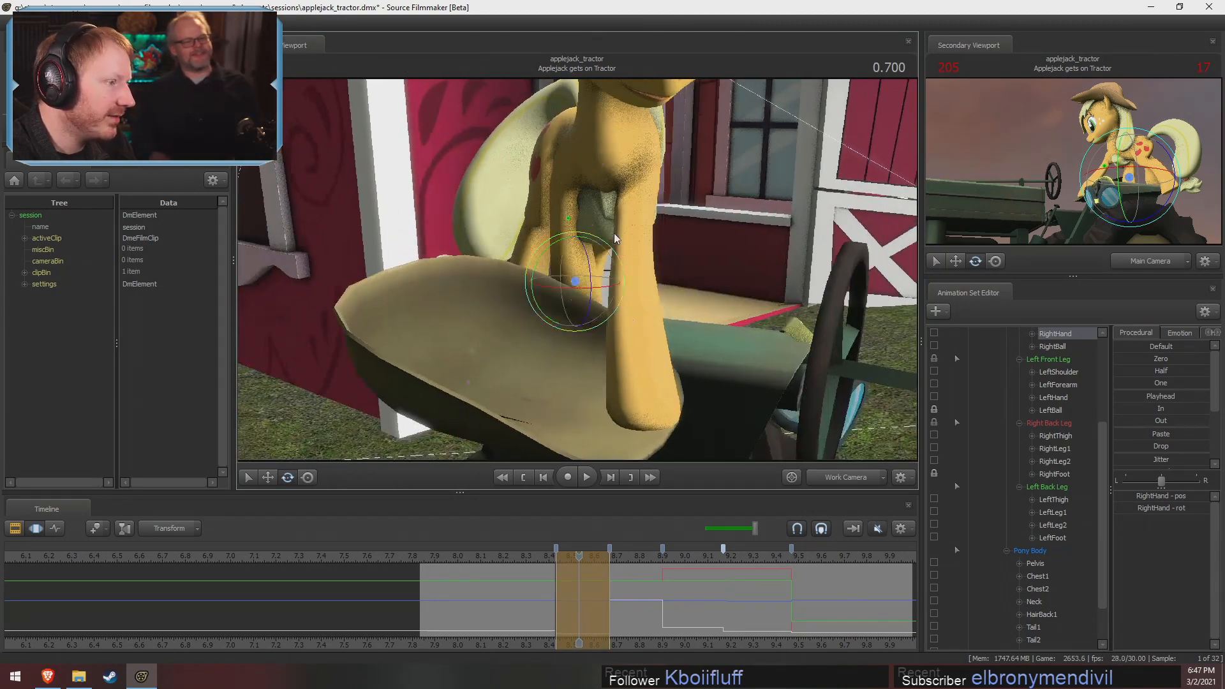
# Rotate RightForearm to shift the right front leg sideways, and rotate RightBall to level its hoof on the tractor
pyautogui.keyDown('ctrl'); pyautogui.click(579, 161); pyautogui.keyUp('ctrl')
pyautogui.keyDown('ctrl'); pyautogui.click(562, 185); pyautogui.keyUp('ctrl')
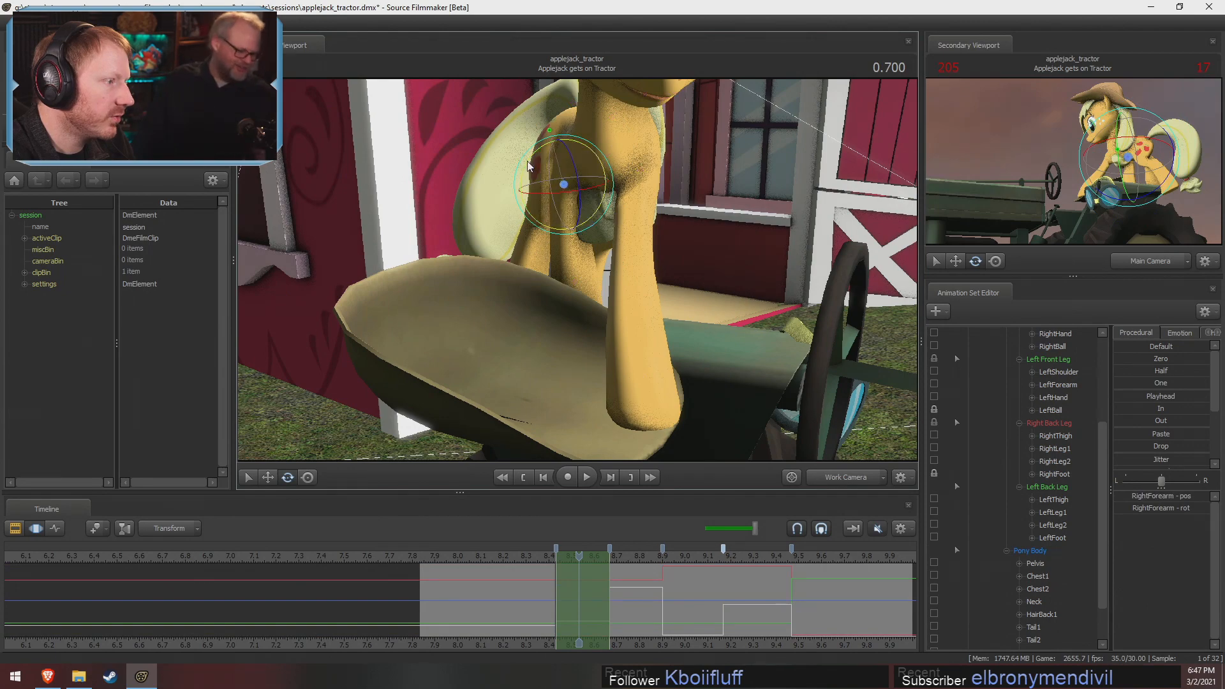
pyautogui.moveTo(528, 162); pyautogui.dragTo(582, 258)
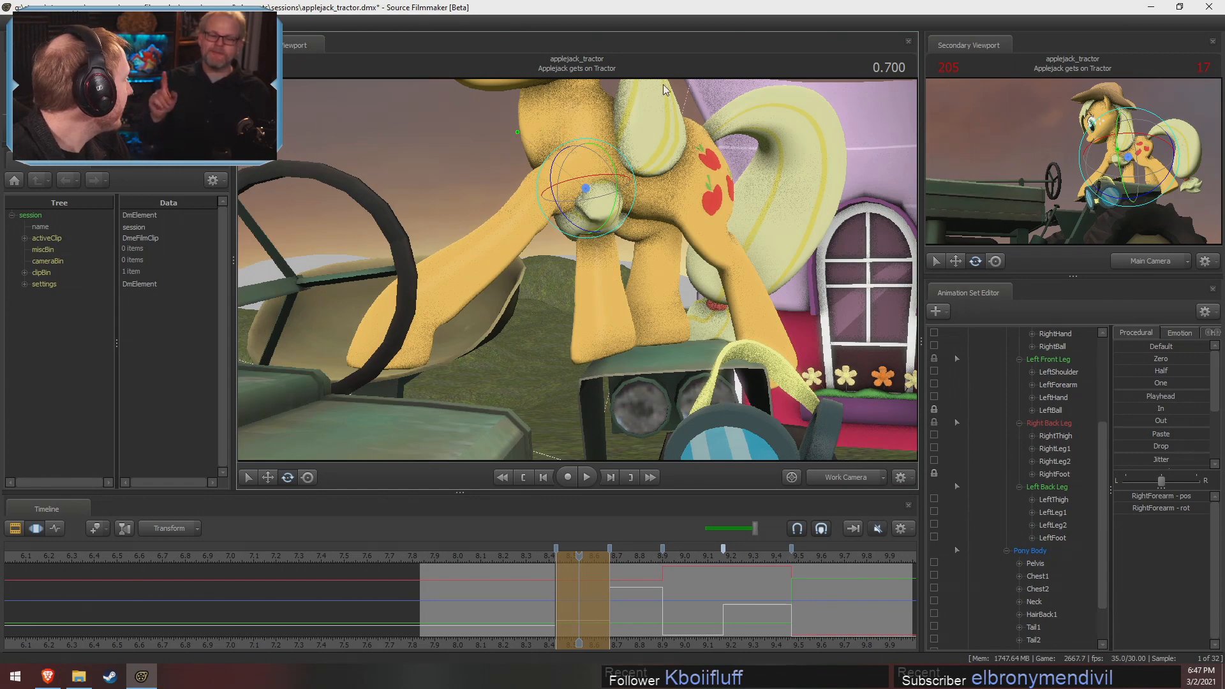
pyautogui.keyDown('alt'); pyautogui.moveTo(585, 187); pyautogui.dragTo(610, 316); pyautogui.keyUp('alt')
pyautogui.click(612, 303)
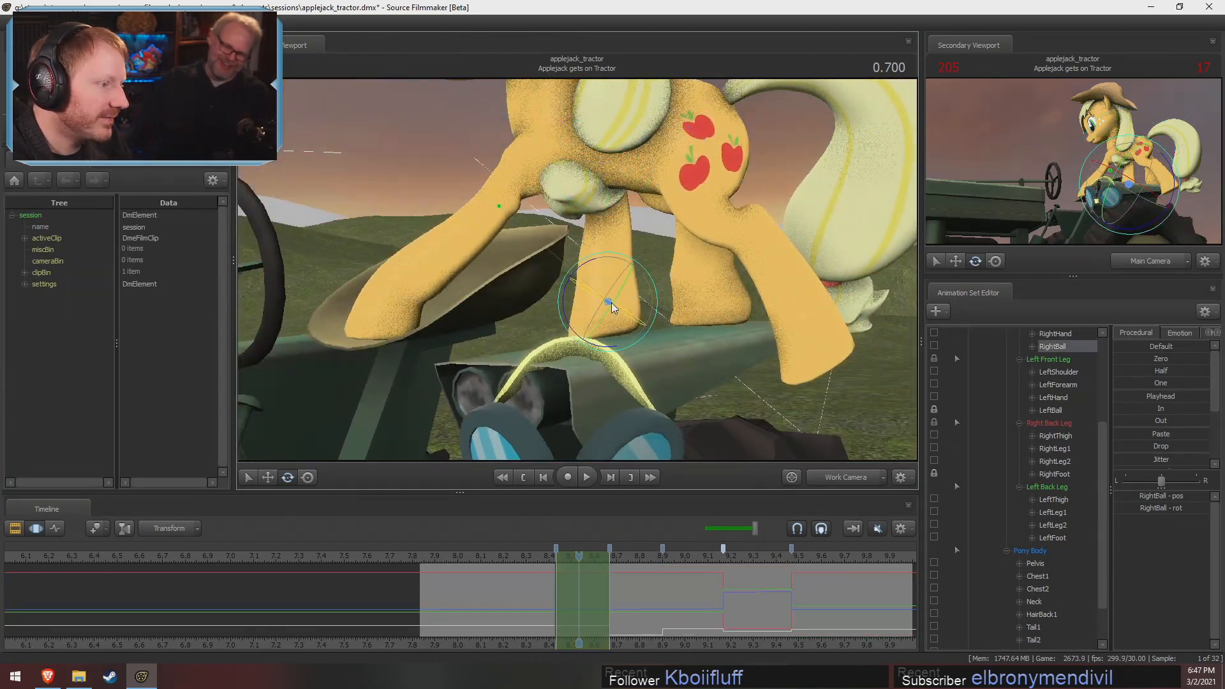
pyautogui.moveTo(590, 260)
pyautogui.mouseDown()
pyautogui.moveTo(599, 273)
pyautogui.moveTo(670, 281)
pyautogui.moveTo(584, 291)
pyautogui.moveTo(574, 241)
pyautogui.mouseUp()
# Adjust RightLeg2 to refine the right back leg's stance behind the pelvis
pyautogui.keyDown('ctrl'); pyautogui.click(659, 245); pyautogui.keyUp('ctrl')
pyautogui.moveTo(691, 235); pyautogui.dragTo(580, 264)
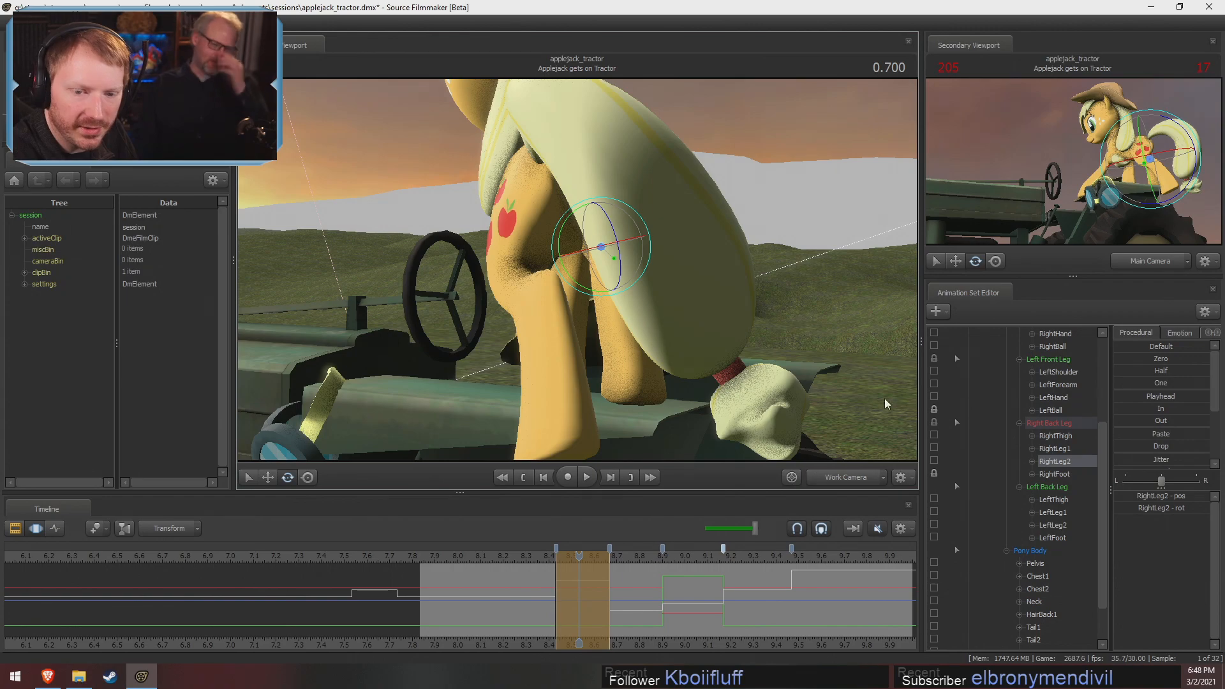
pyautogui.keyDown('alt'); pyautogui.moveTo(884, 399); pyautogui.dragTo(530, 268); pyautogui.keyUp('alt')
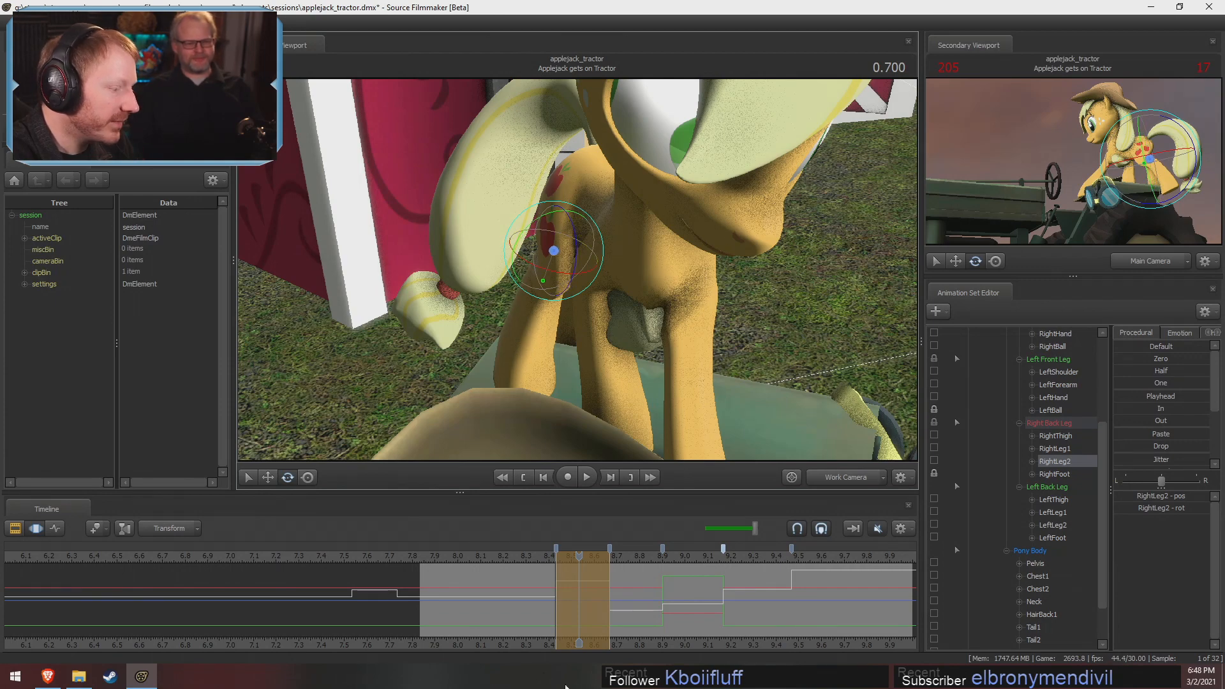
# Open the Clip Editor with the main camera and scrub through the shots up to Applejack requests gas
pyautogui.press('F2')
pyautogui.scroll(-4, 531, 596)
pyautogui.moveTo(524, 557); pyautogui.dragTo(481, 557)
pyautogui.click(840, 483)
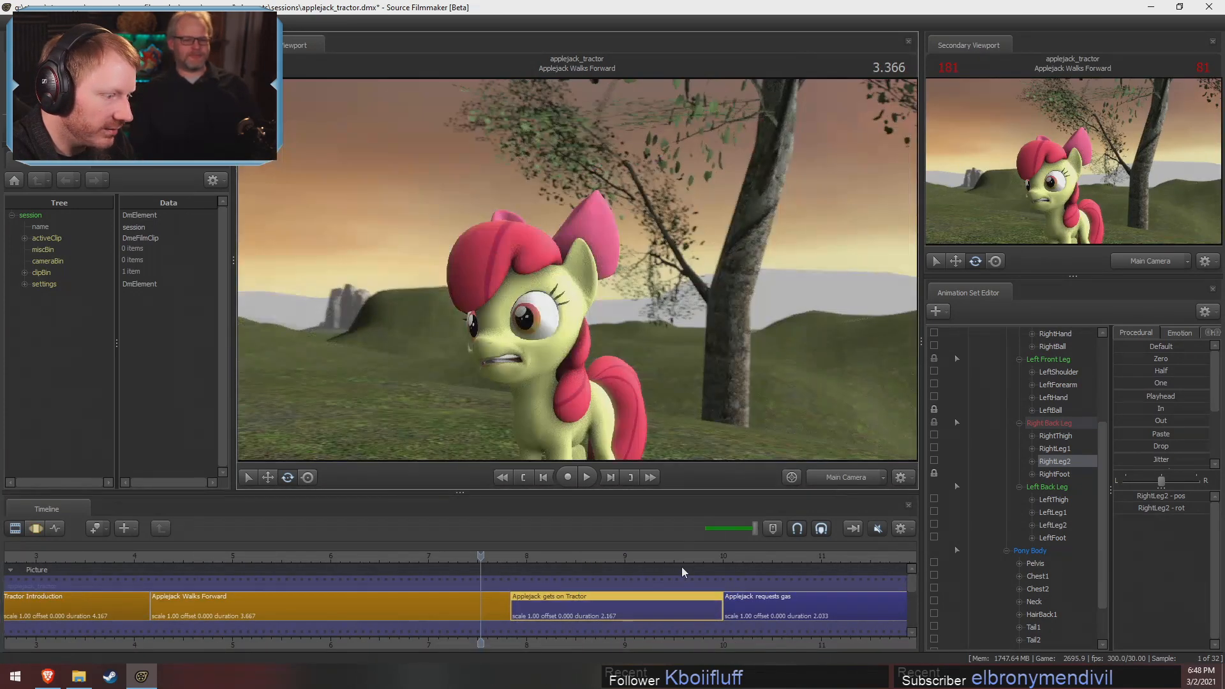
pyautogui.moveTo(691, 559); pyautogui.dragTo(831, 610)
pyautogui.scroll(-4, 831, 610)
pyautogui.moveTo(879, 629); pyautogui.dragTo(608, 585, button='middle')
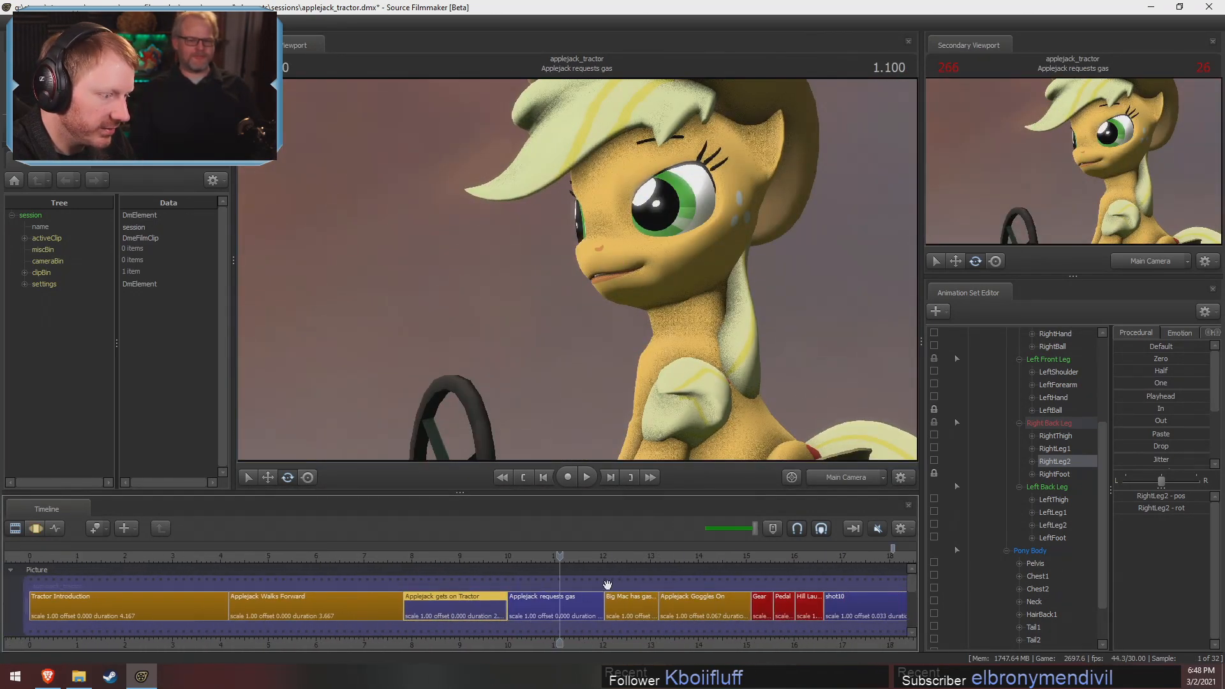
# Go to the Big Mac has gas (lol) shot and fly the work camera in to examine Apple Bloom up close
pyautogui.click(630, 557)
pyautogui.click(857, 477)
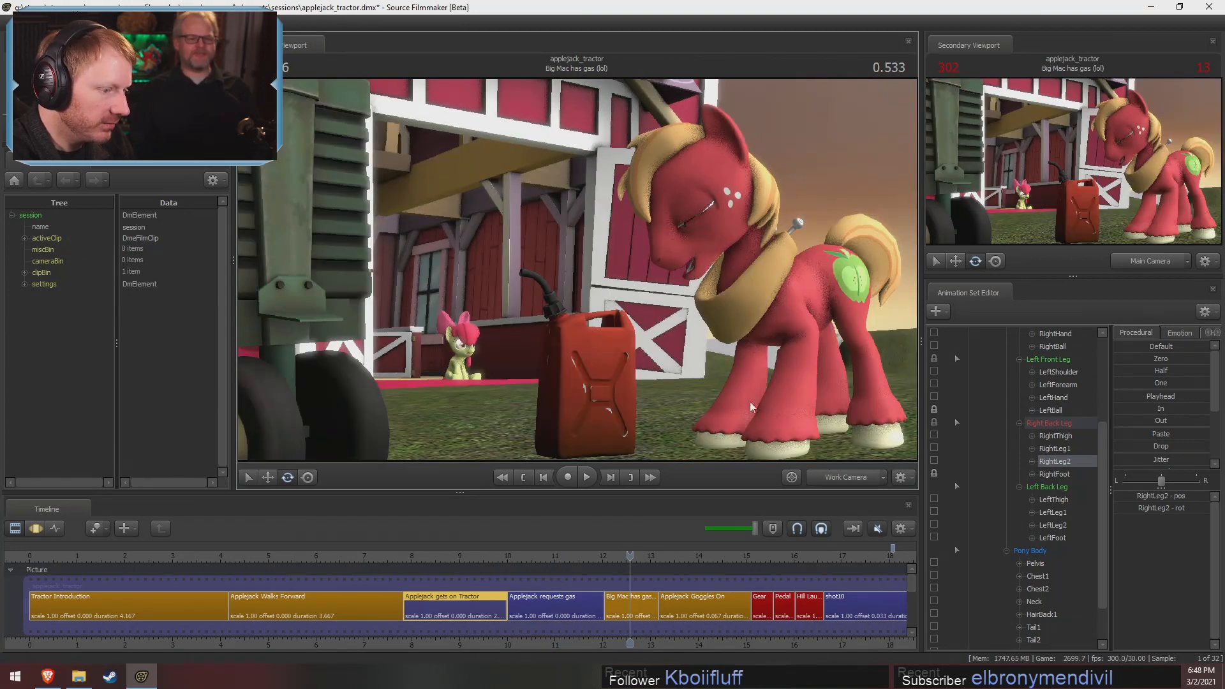
pyautogui.press('w')
pyautogui.moveTo(749, 401); pyautogui.dragTo(686, 431)
pyautogui.press('w')
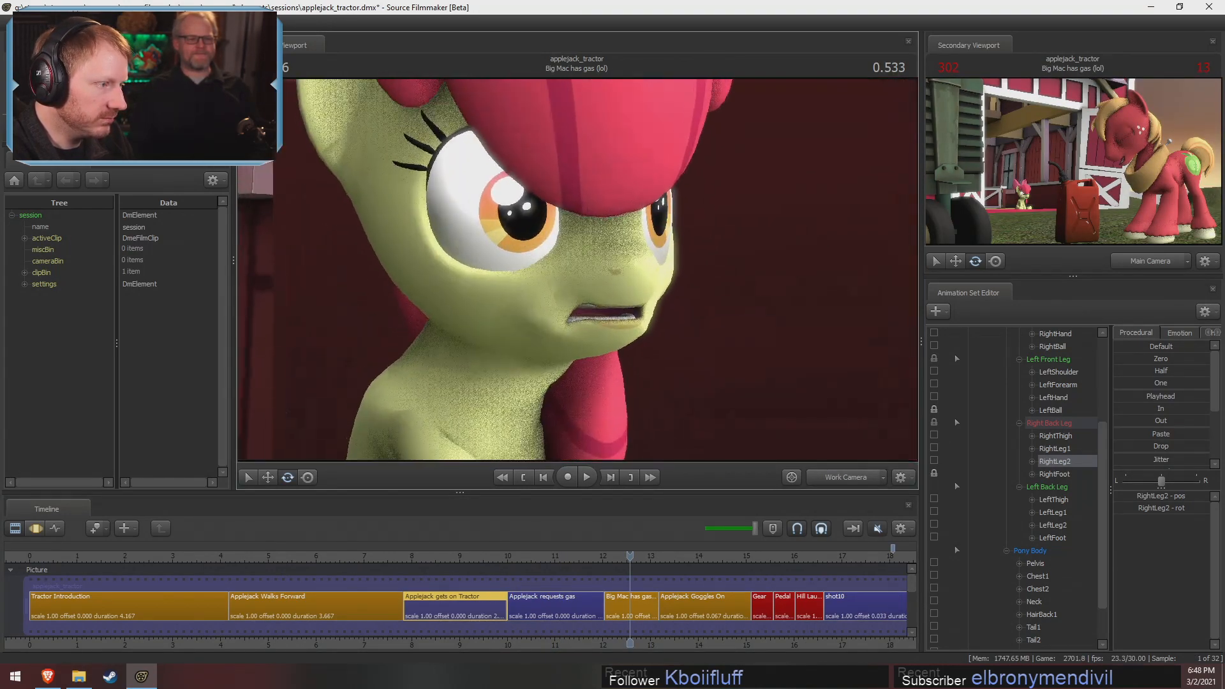
pyautogui.moveTo(577, 270); pyautogui.dragTo(564, 243)
pyautogui.press('s')
pyautogui.press('w')
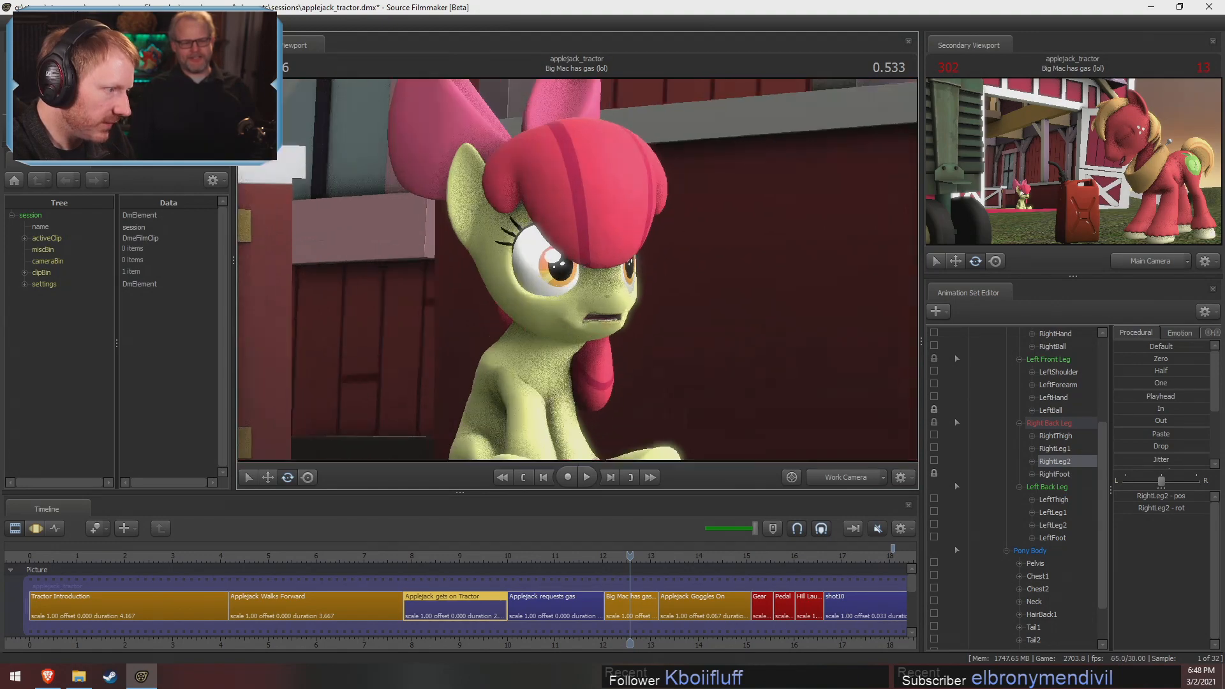
# Go back to the Applejack Walks Forward shot and play it through the main camera
pyautogui.click(340, 551)
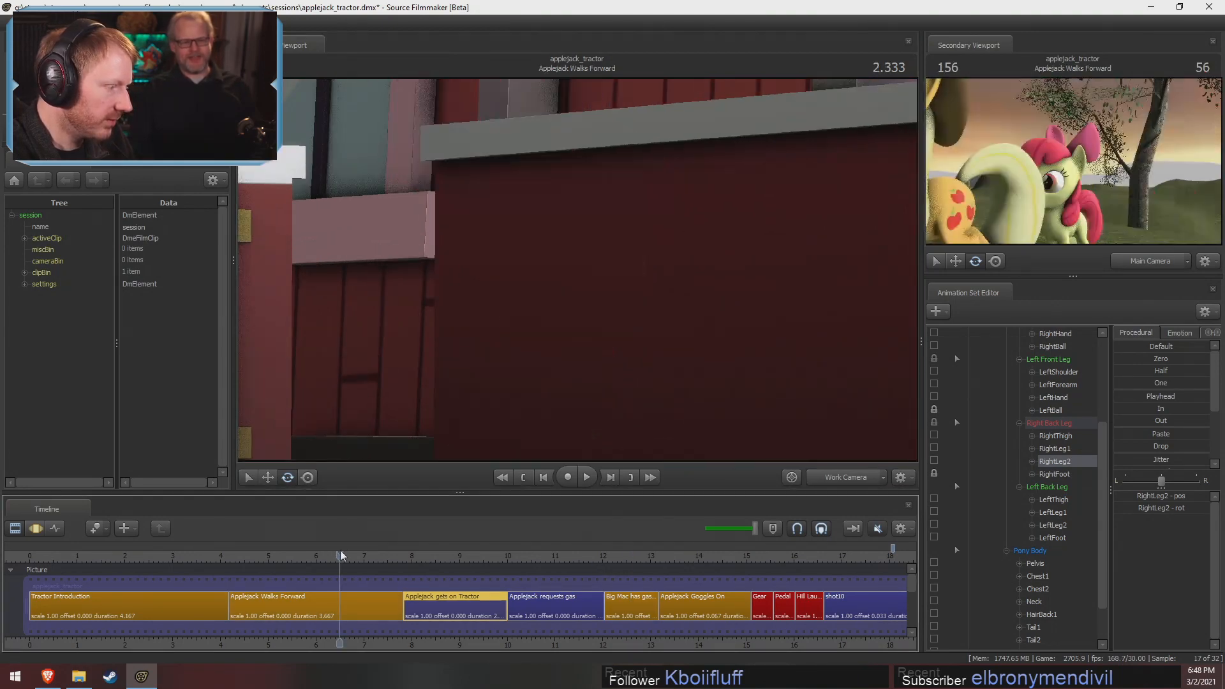
pyautogui.click(868, 474)
pyautogui.moveTo(340, 566); pyautogui.dragTo(319, 553)
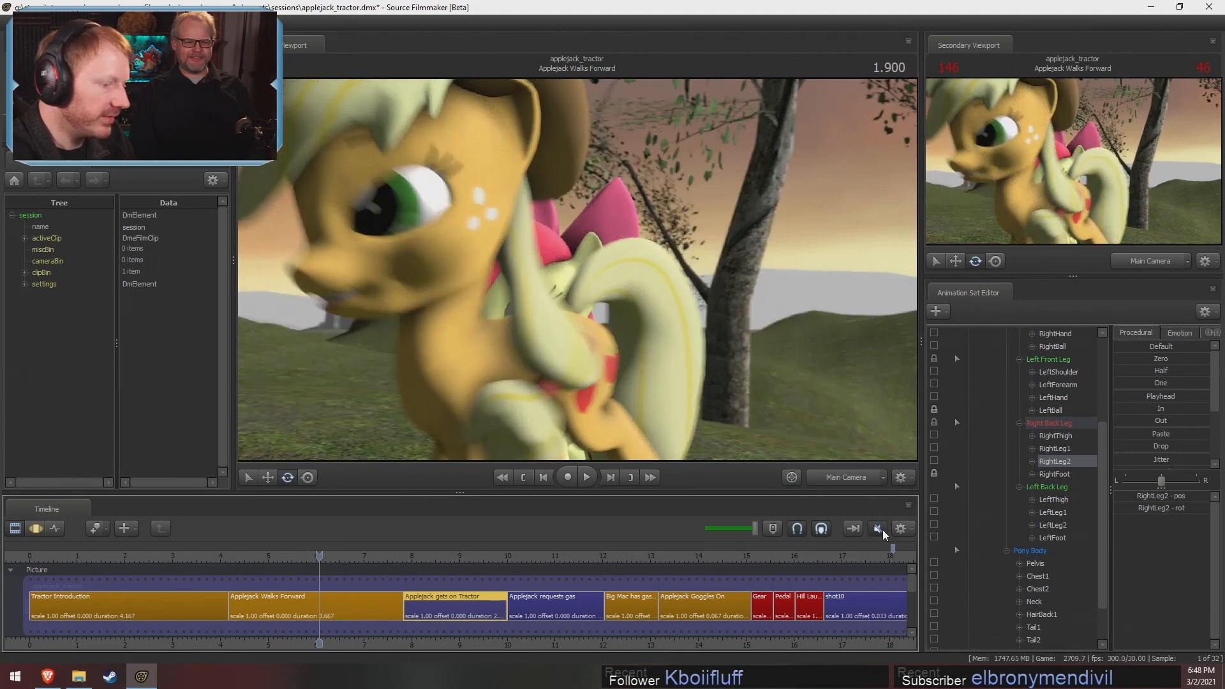
pyautogui.press('space')
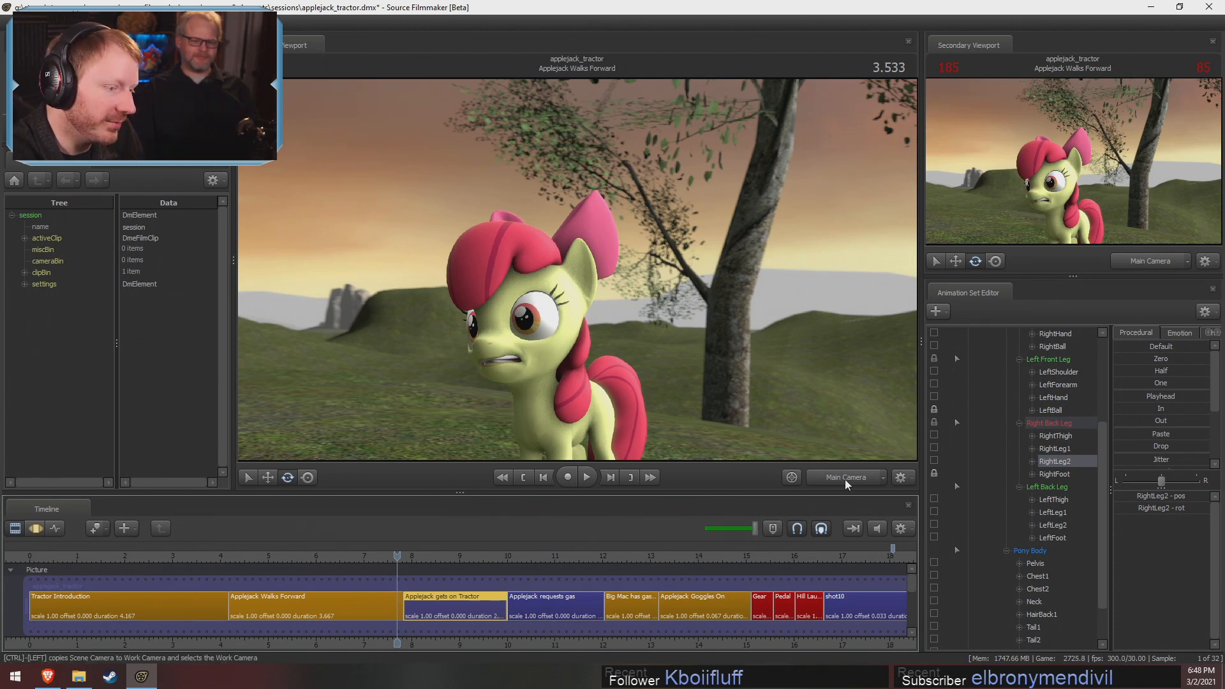
# Return to the Applejack gets on Tractor shot at 1.133 with the work camera in the Motion Editor
pyautogui.moveTo(419, 560); pyautogui.dragTo(458, 559)
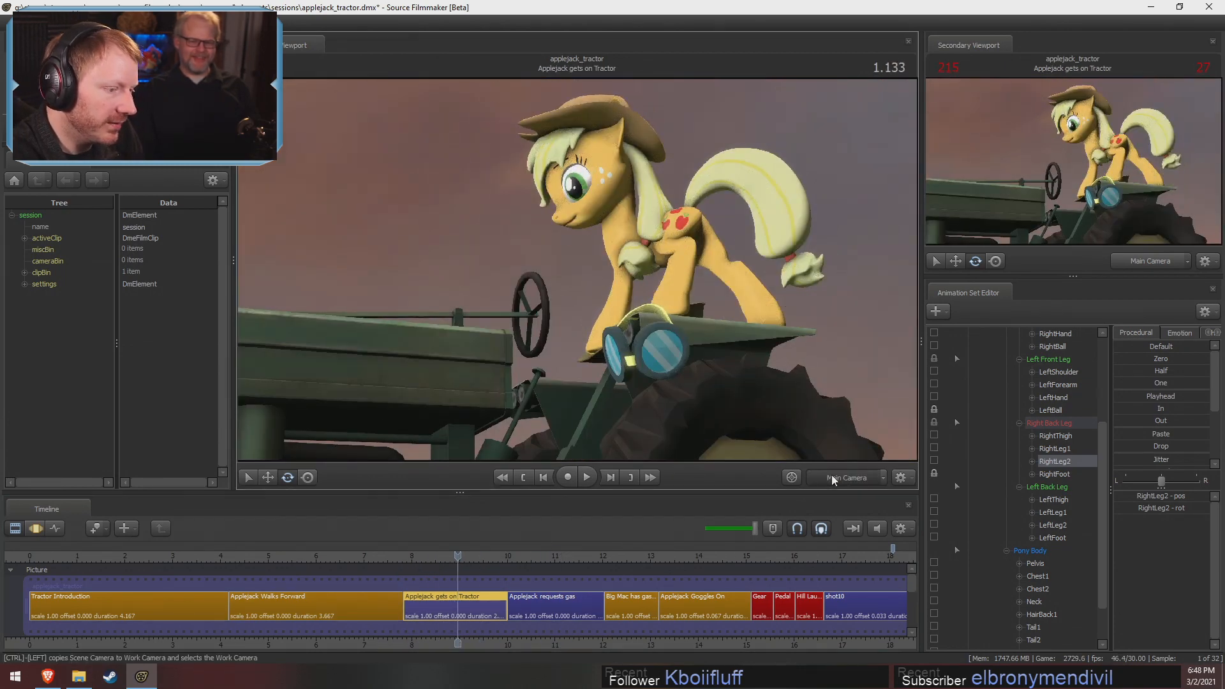
pyautogui.click(834, 480)
pyautogui.press('F3')
pyautogui.scroll(8, 472, 585)
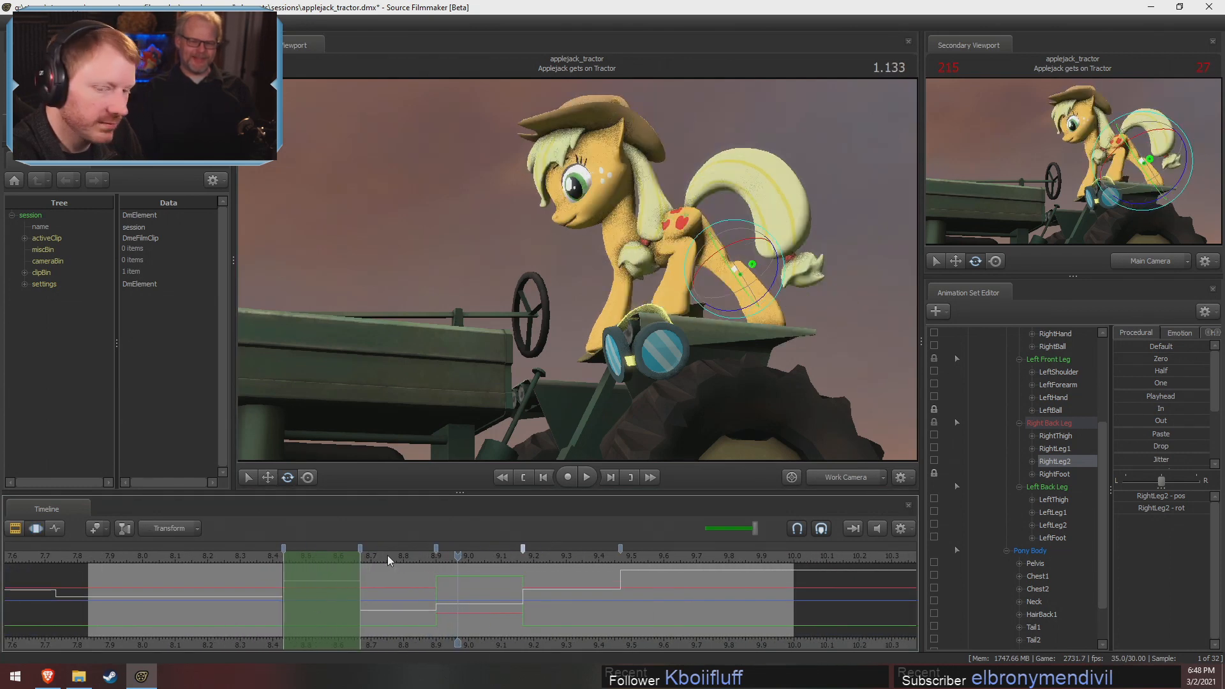
# Scrub the Applejack gets on Tractor shot between 0.666 and 0.800 to examine her stepping pose, stopping at 0.700
pyautogui.moveTo(388, 555); pyautogui.dragTo(350, 553)
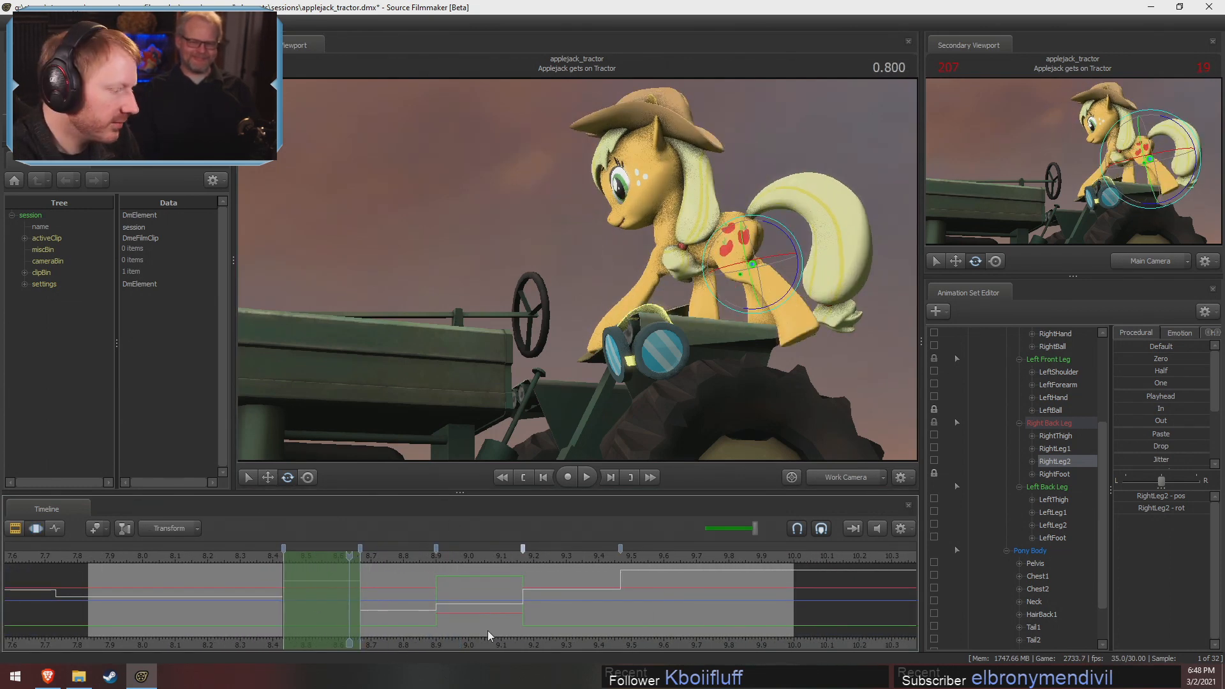
pyautogui.moveTo(488, 633); pyautogui.dragTo(628, 628, button='middle')
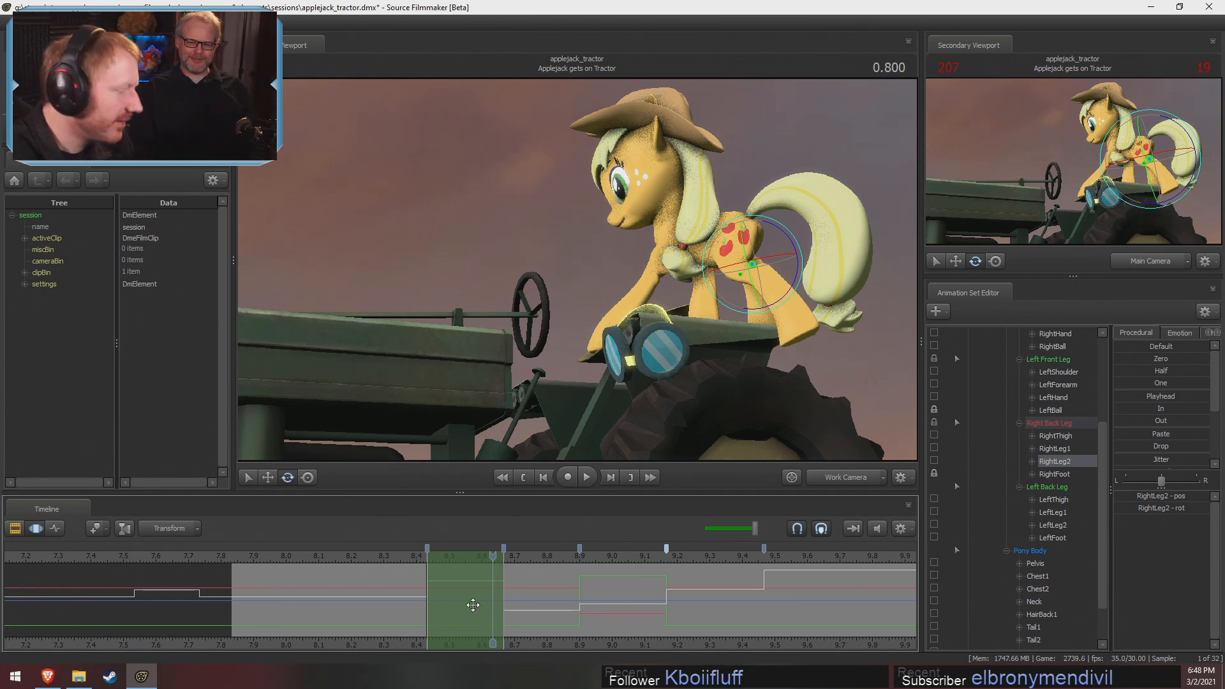
pyautogui.moveTo(427, 553); pyautogui.dragTo(450, 554)
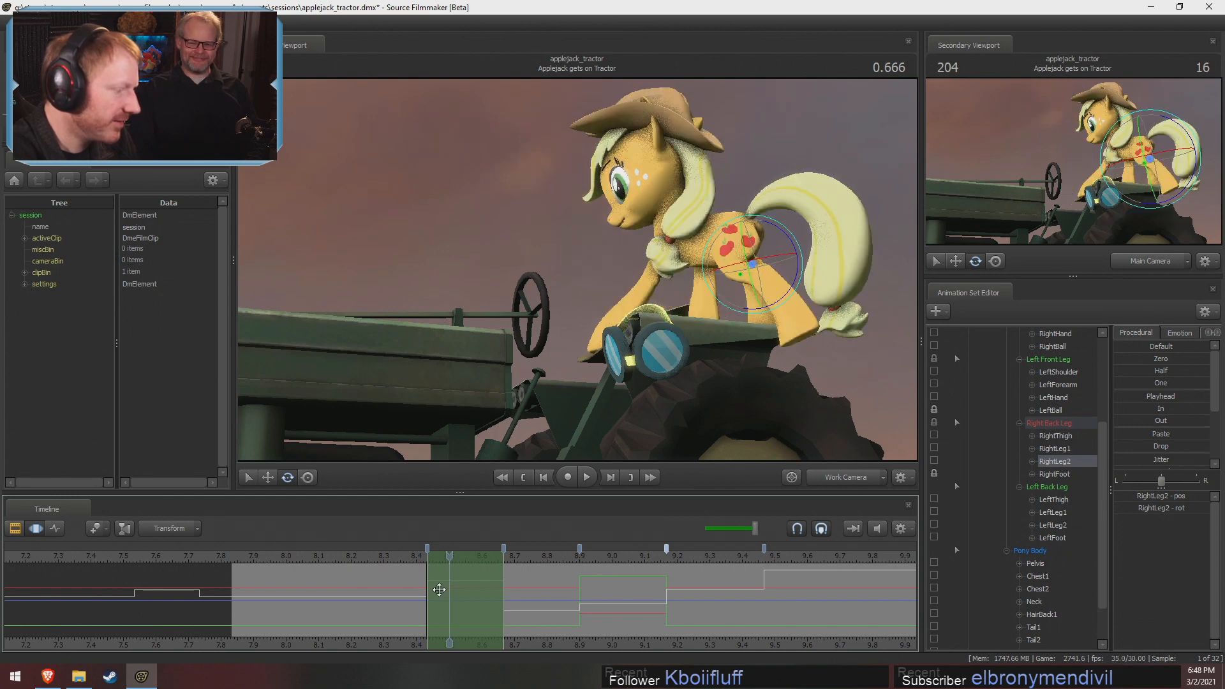
pyautogui.click(423, 562)
pyautogui.moveTo(416, 558); pyautogui.dragTo(480, 557)
pyautogui.moveTo(665, 334); pyautogui.dragTo(575, 273)
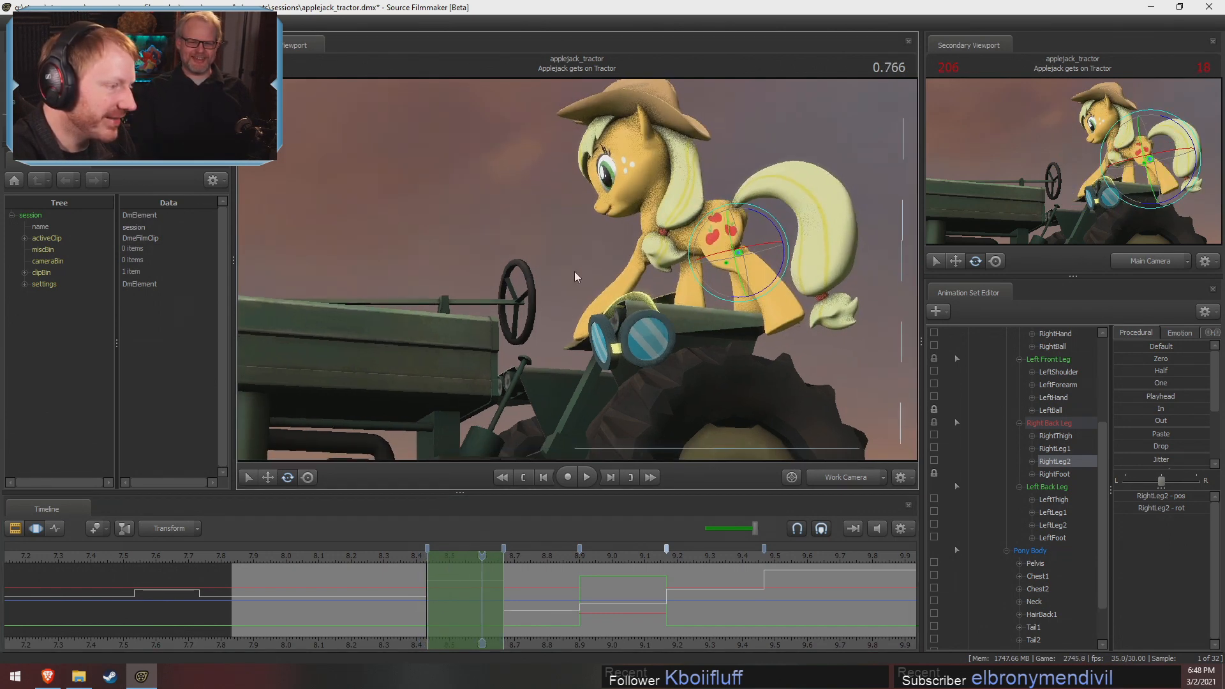
pyautogui.moveTo(508, 578); pyautogui.dragTo(445, 595)
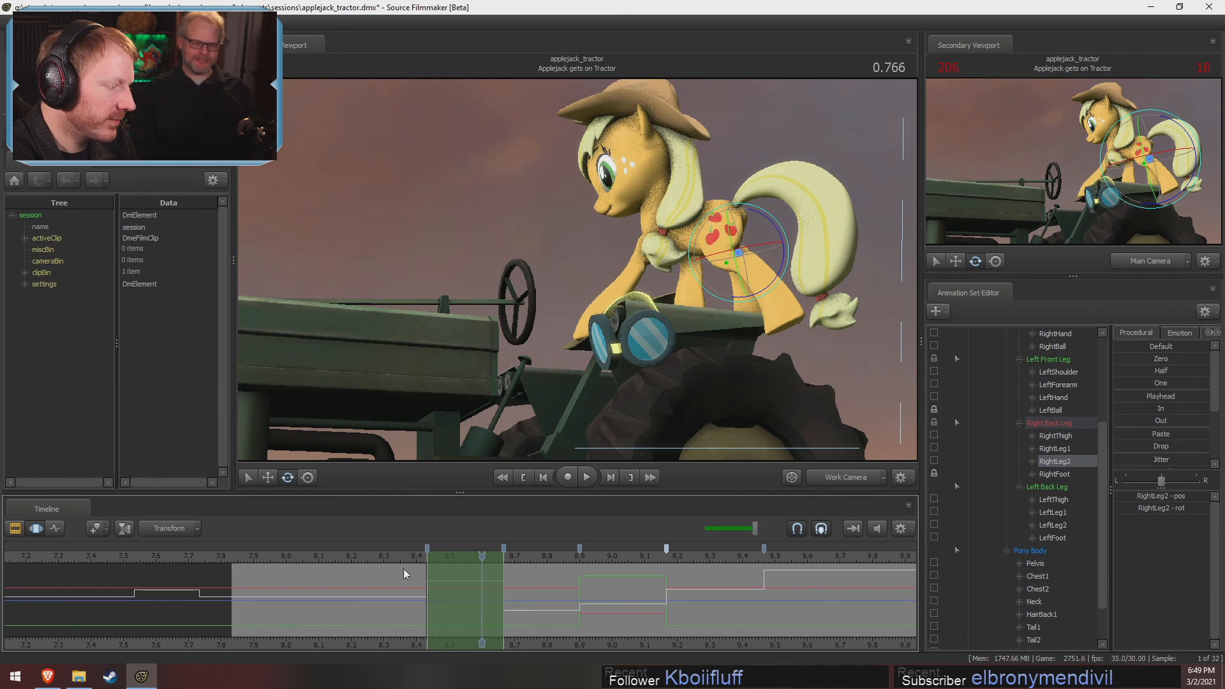
pyautogui.click(455, 570)
# View Applejack through the work camera at 0.700 and adjust her LeftThigh within the existing time selection
pyautogui.click(862, 478)
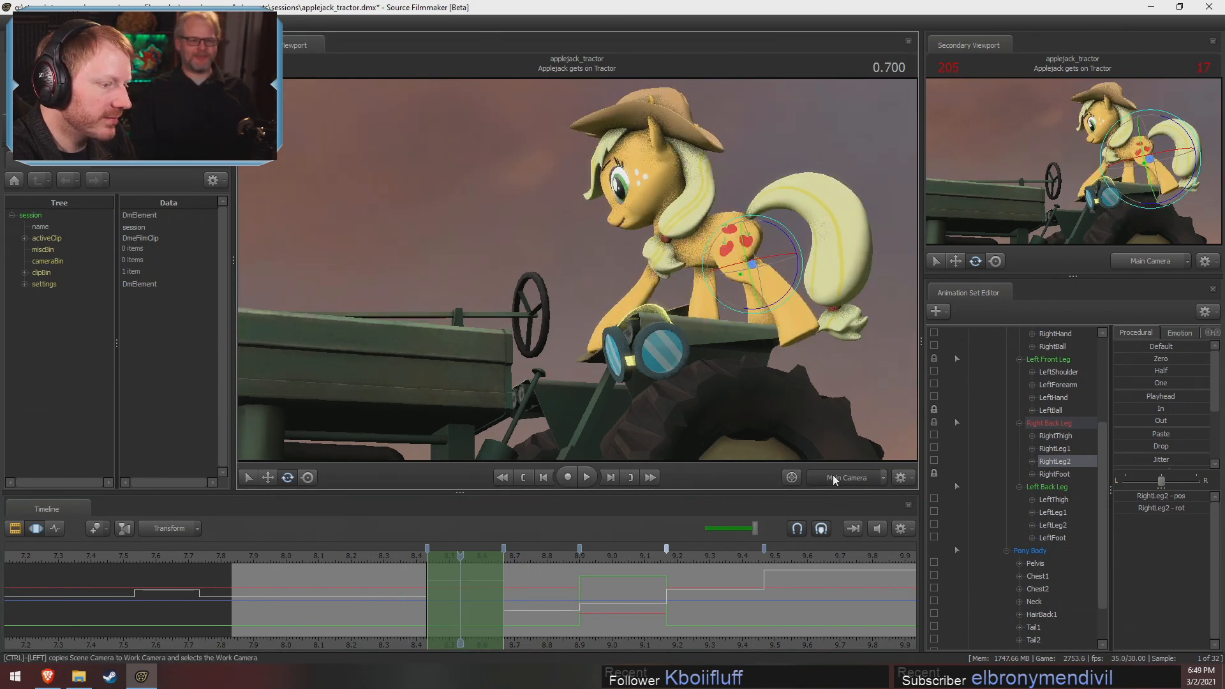
pyautogui.click(834, 476)
pyautogui.moveTo(766, 389); pyautogui.dragTo(804, 374)
pyautogui.keyDown('alt'); pyautogui.moveTo(646, 217); pyautogui.dragTo(628, 274); pyautogui.keyUp('alt')
pyautogui.click(639, 275)
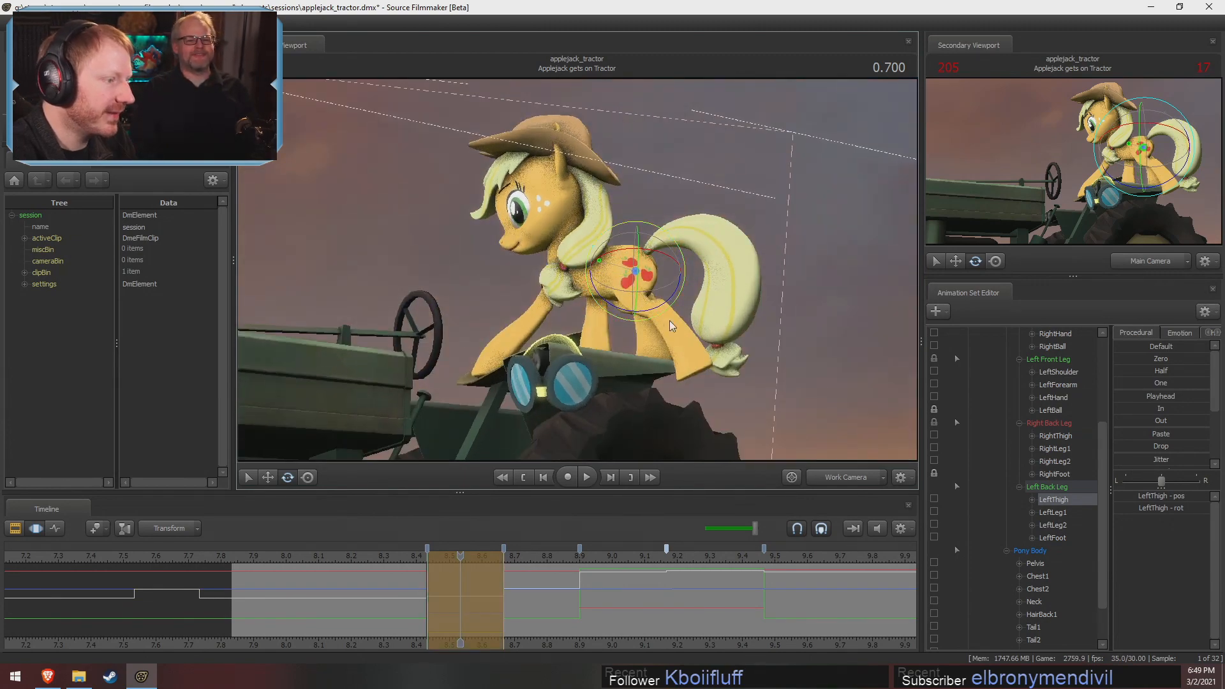
pyautogui.moveTo(712, 262)
pyautogui.keyDown('alt'); pyautogui.mouseDown()
pyautogui.moveTo(724, 297)
pyautogui.moveTo(712, 261)
pyautogui.mouseUp(); pyautogui.keyUp('alt')
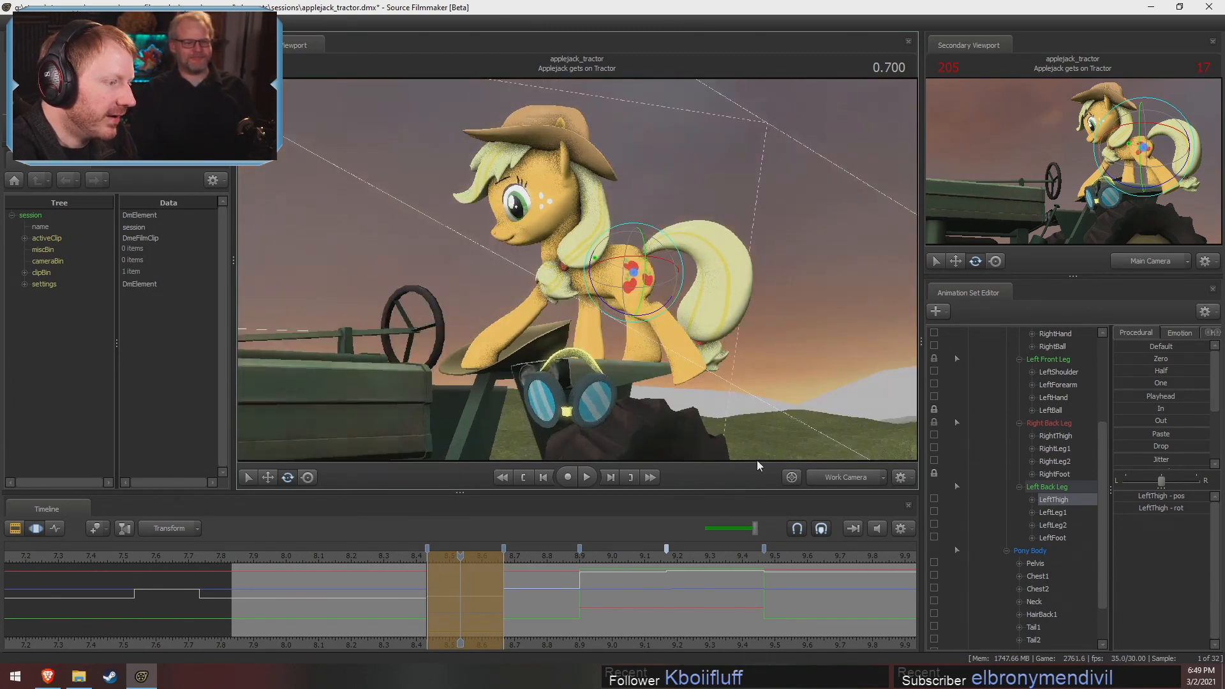
pyautogui.keyDown('alt'); pyautogui.moveTo(617, 249); pyautogui.dragTo(597, 275); pyautogui.keyUp('alt')
# Rotate LeftFoot at 0.700 to angle the back hoof on the fender, viewing it from above and the front
pyautogui.keyDown('ctrl'); pyautogui.click(681, 365); pyautogui.keyUp('ctrl')
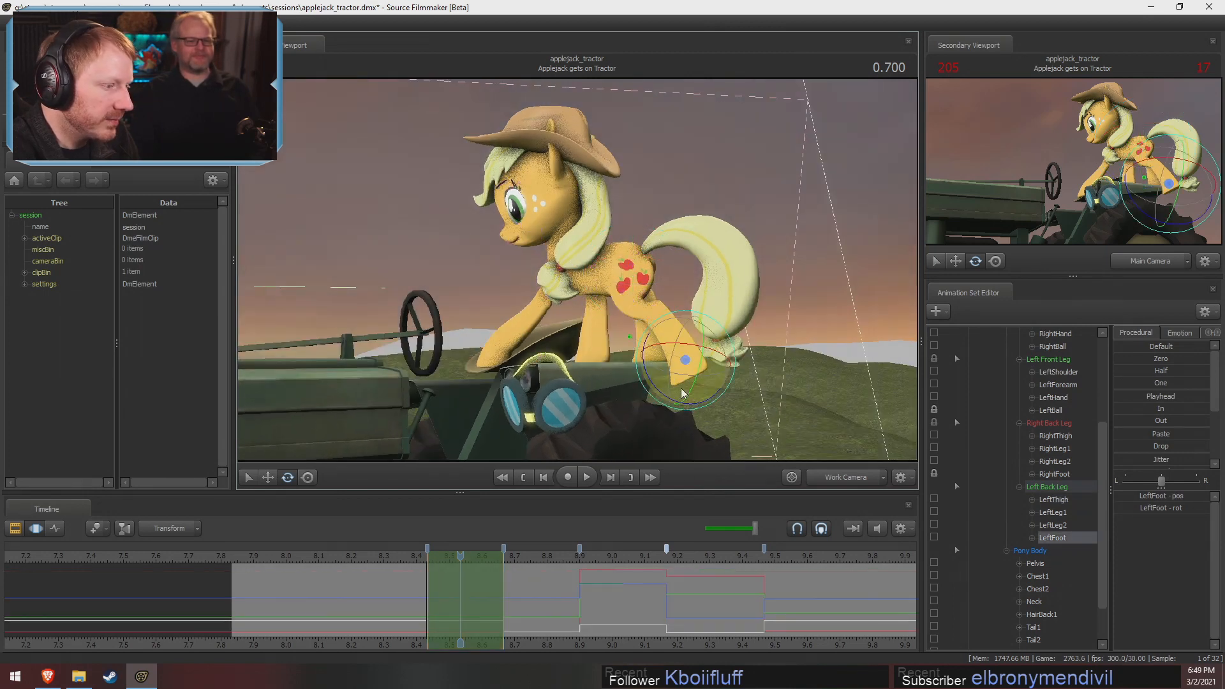
pyautogui.moveTo(650, 387); pyautogui.dragTo(659, 389)
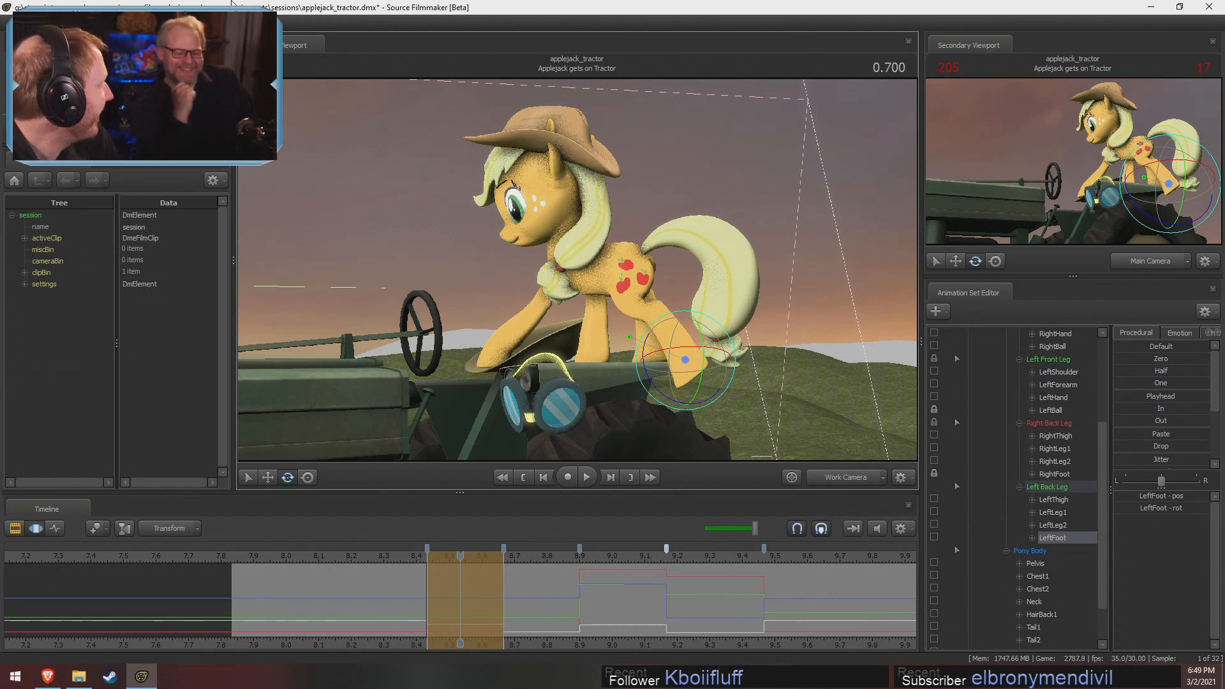
pyautogui.moveTo(408, 587); pyautogui.dragTo(460, 574)
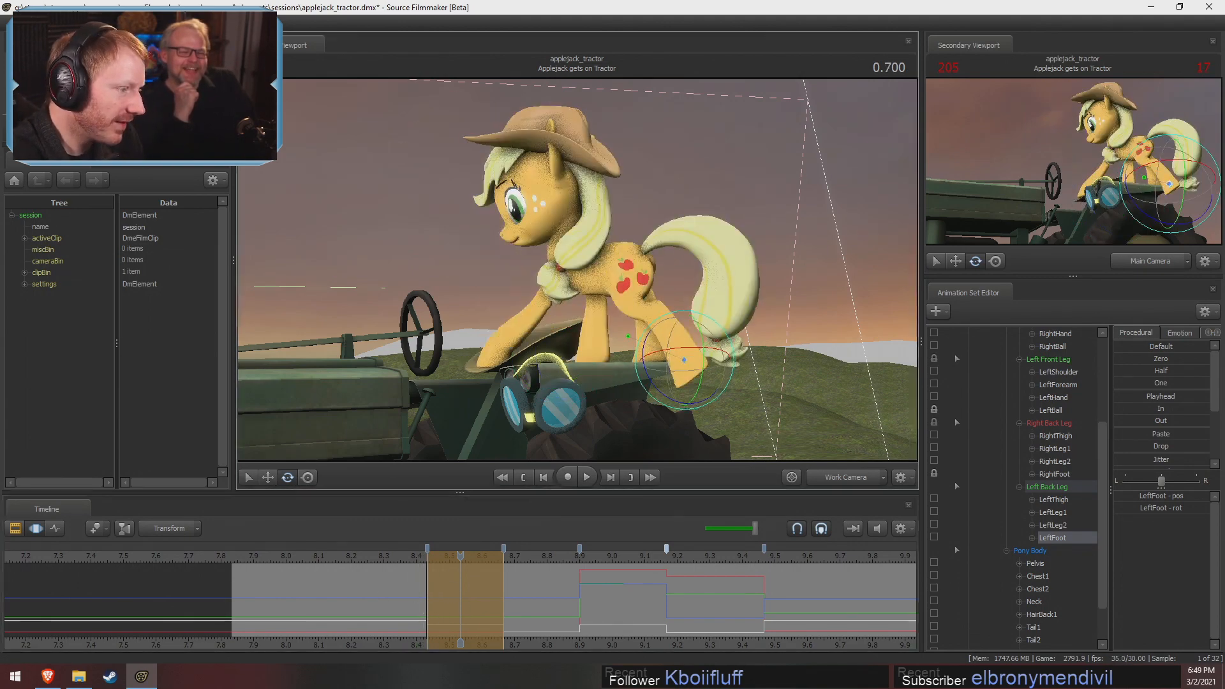
pyautogui.keyDown('alt'); pyautogui.moveTo(577, 271); pyautogui.dragTo(577, 270); pyautogui.keyUp('alt')
pyautogui.moveTo(447, 606); pyautogui.dragTo(379, 598)
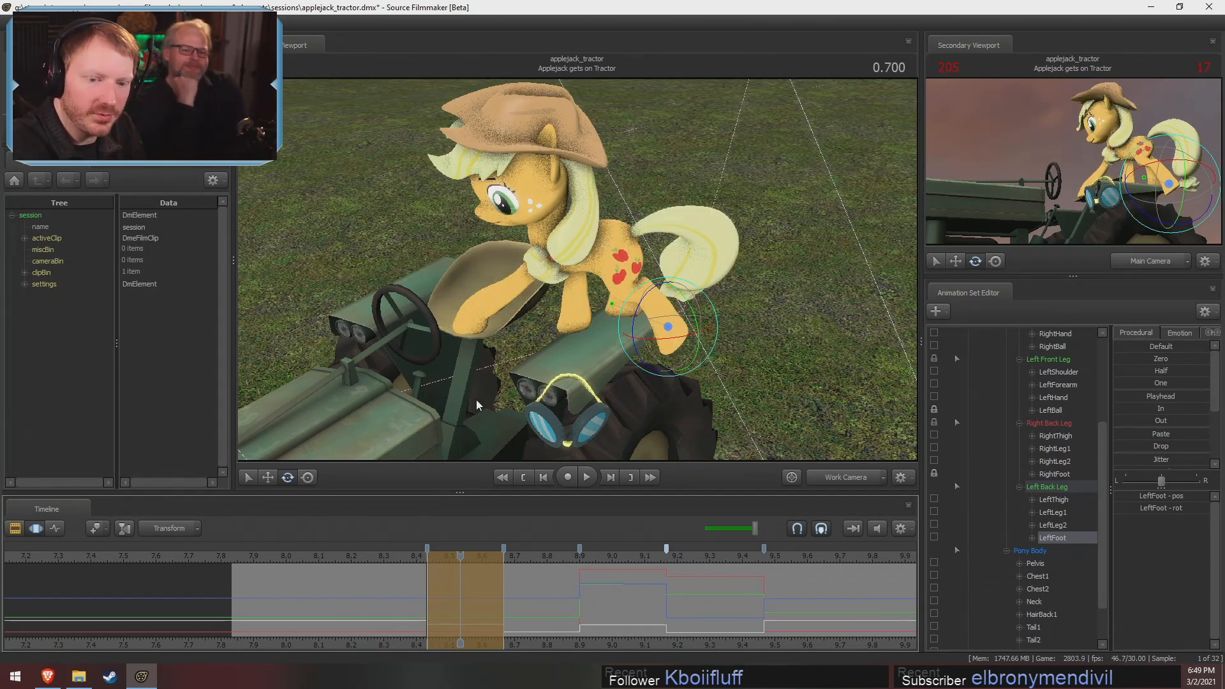
pyautogui.moveTo(569, 369); pyautogui.dragTo(578, 274)
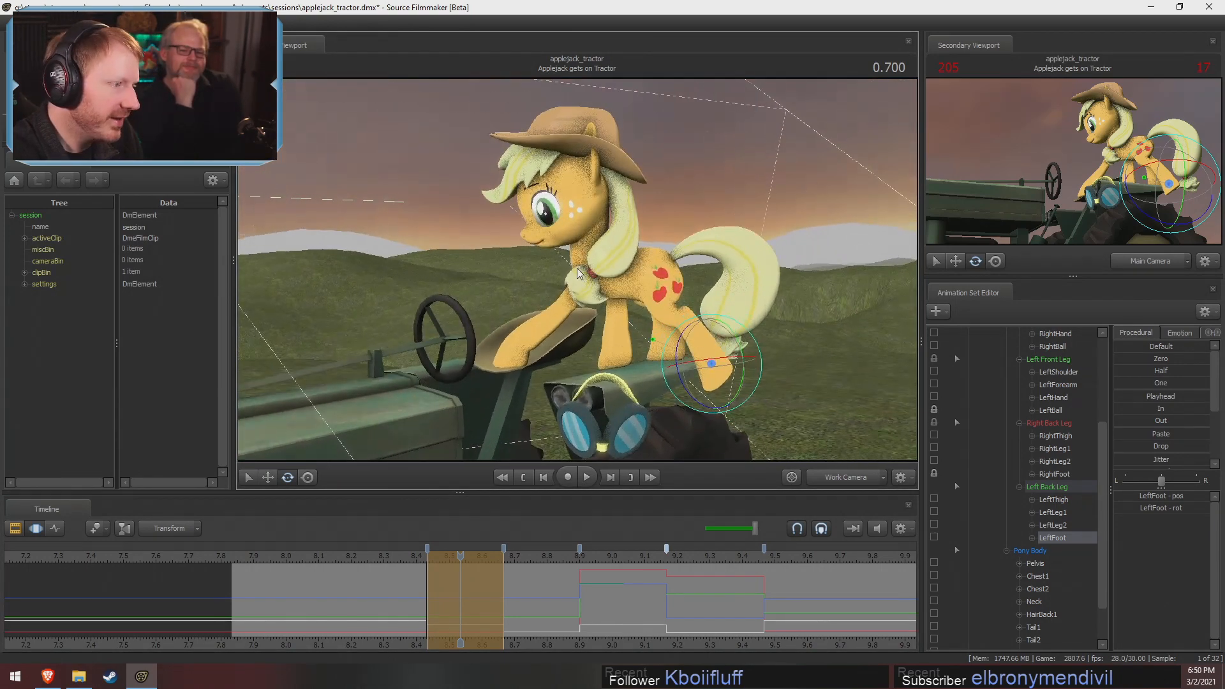
pyautogui.moveTo(502, 582); pyautogui.dragTo(460, 590)
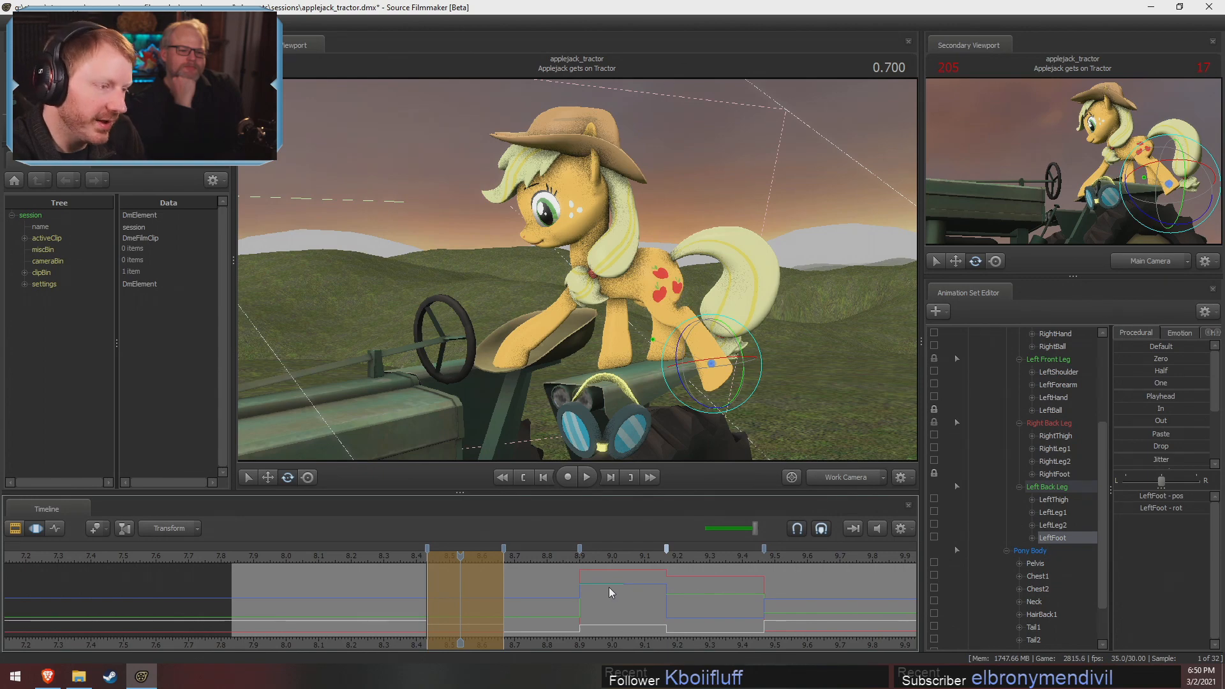
# Go back to the Applejack Walks Forward shot and play it through the main camera up to 3.433
pyautogui.scroll(-3, 192, 559)
pyautogui.click(154, 559)
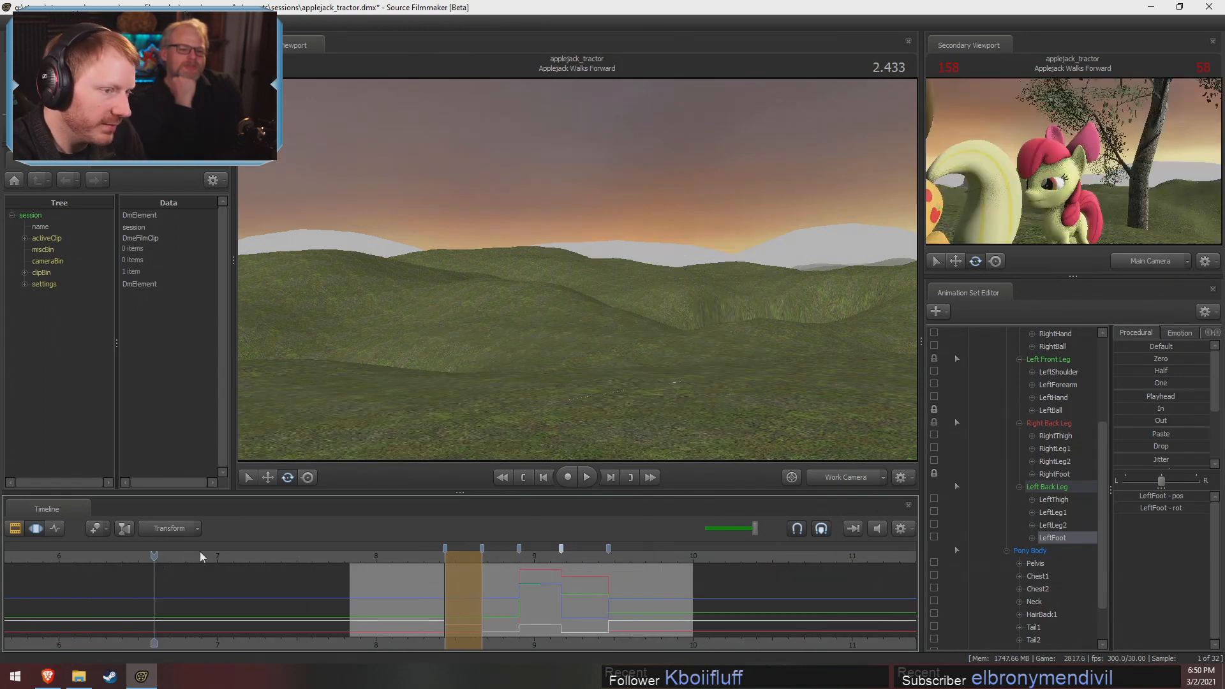
pyautogui.click(832, 480)
pyautogui.scroll(-5, 438, 566)
pyautogui.click(67, 560)
pyautogui.press('space')
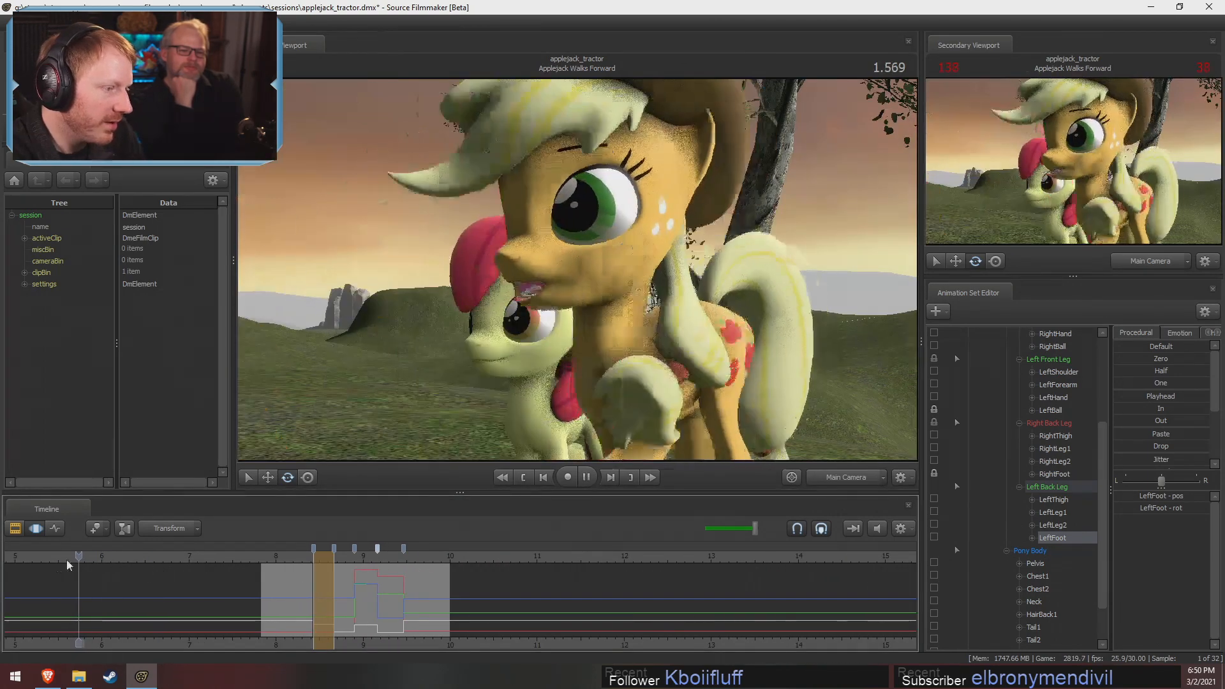
pyautogui.scroll(-3, 84, 557)
pyautogui.moveTo(84, 557); pyautogui.dragTo(60, 556)
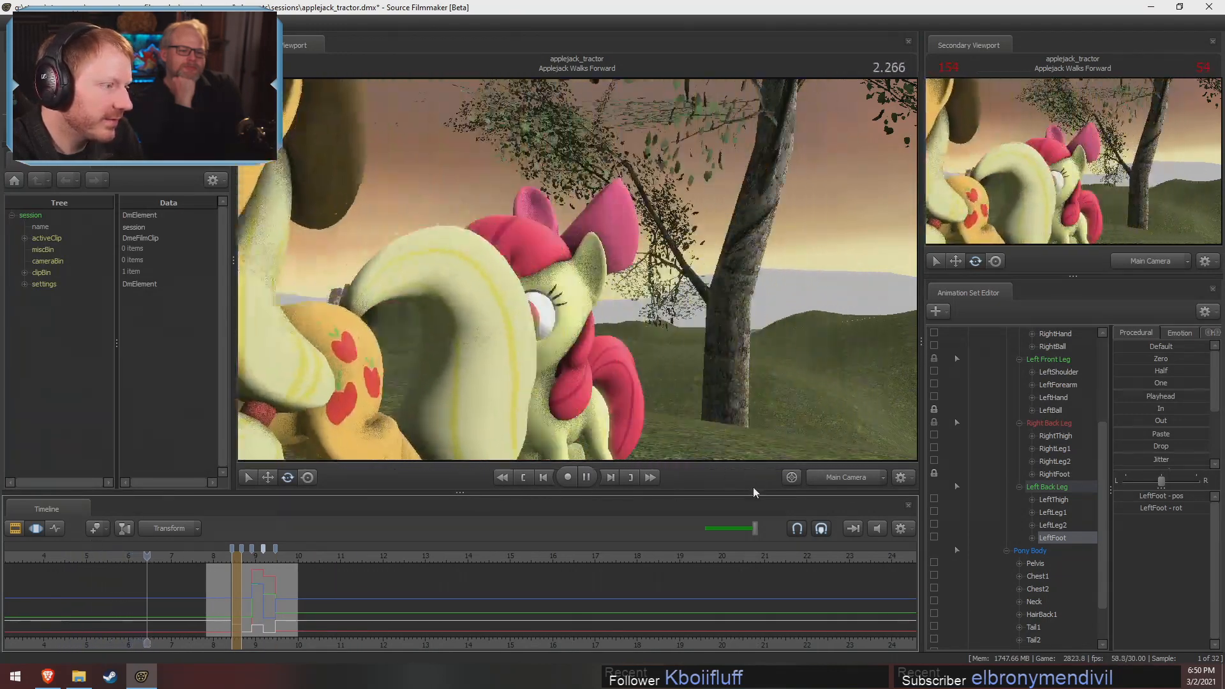
pyautogui.press('space')
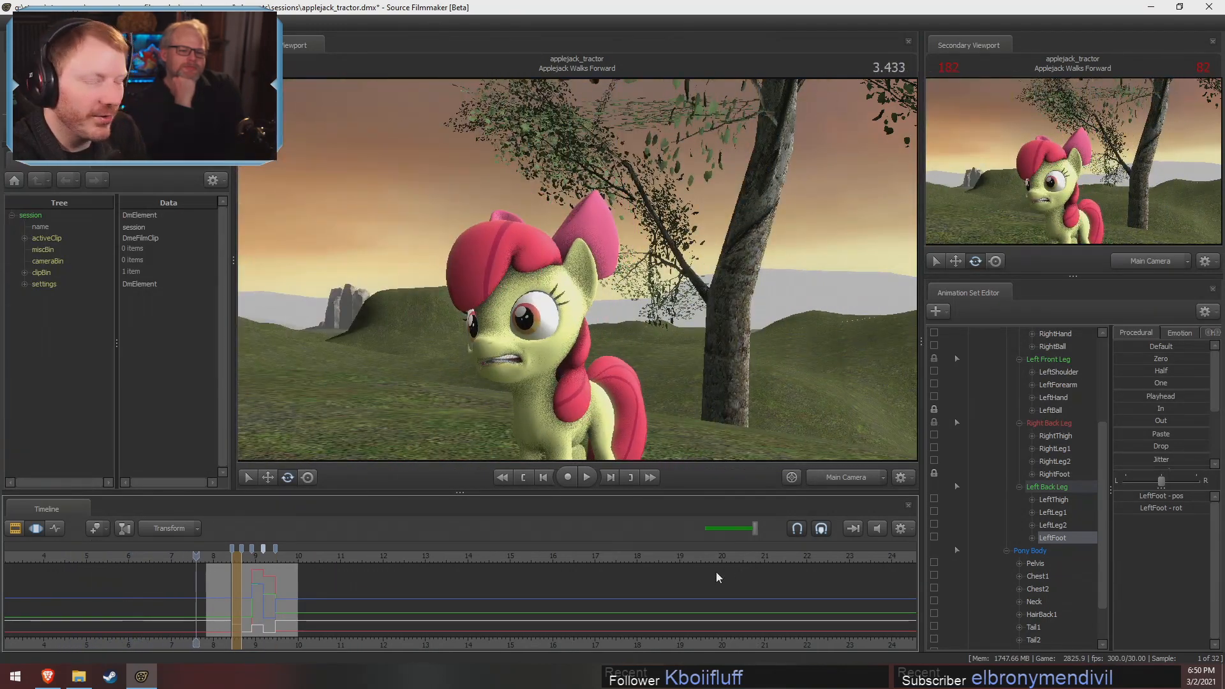
# Open the Clip Editor and play the Applejack gets on Tractor shot through the main camera from 0.433
pyautogui.press('F2')
pyautogui.click(224, 644)
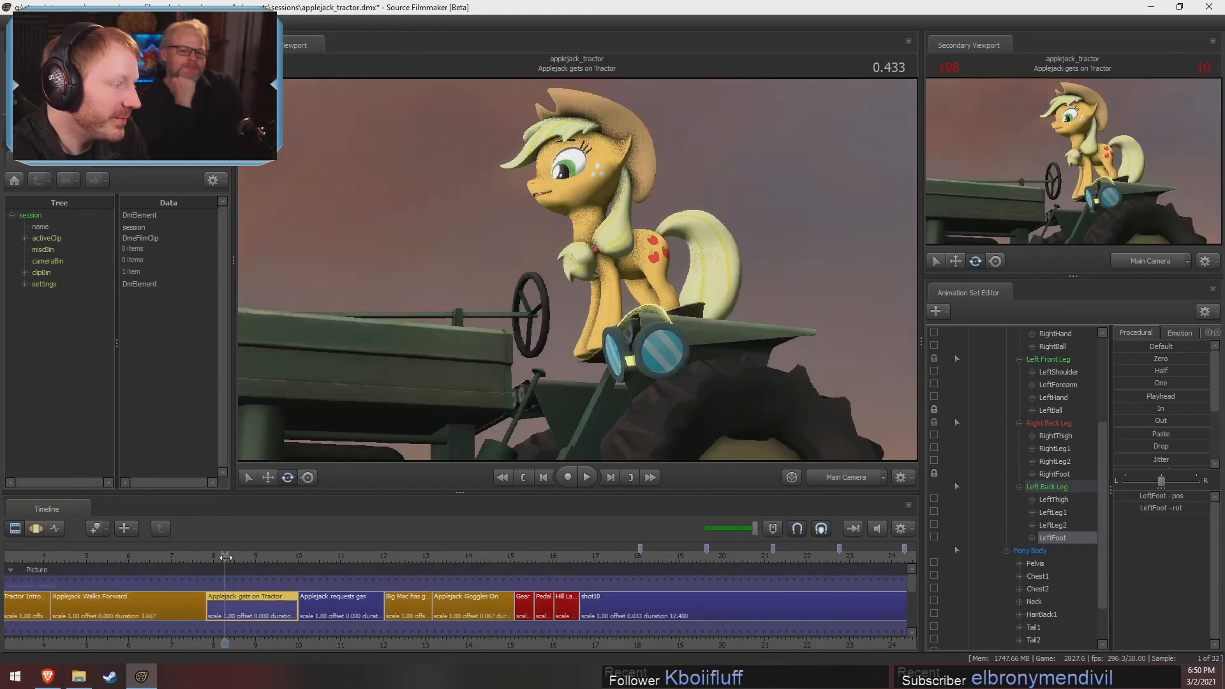
pyautogui.scroll(3, 278, 647)
pyautogui.moveTo(286, 651); pyautogui.dragTo(443, 629, button='middle')
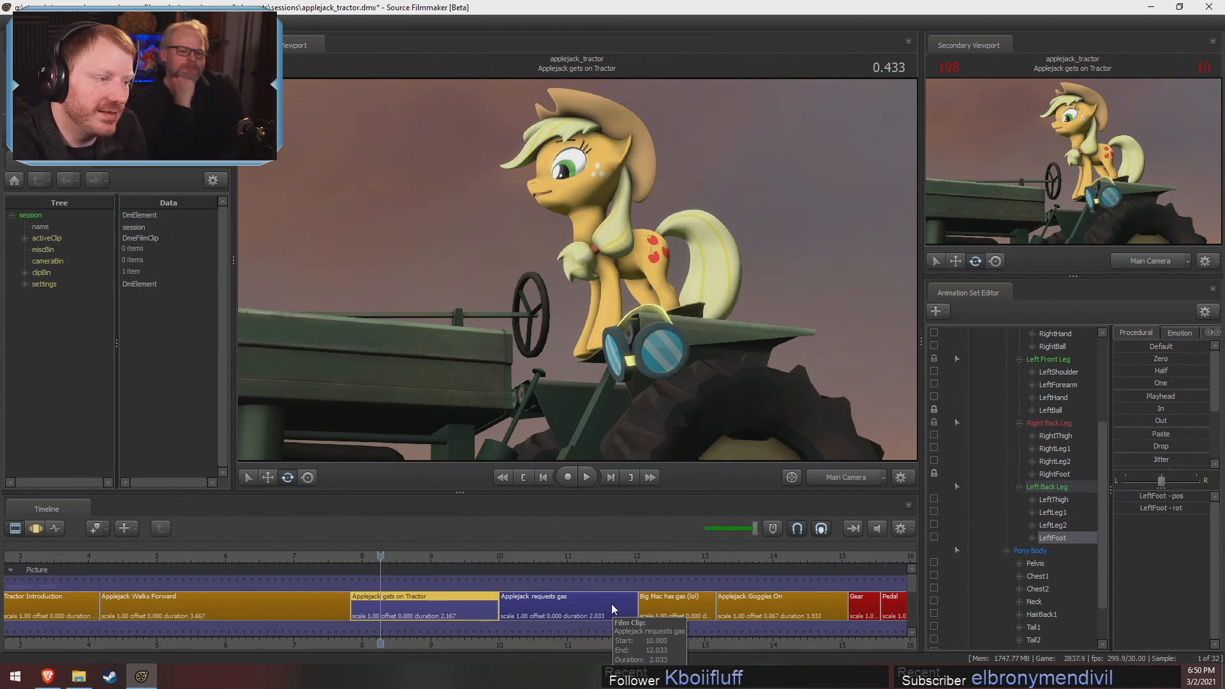
pyautogui.press('space')
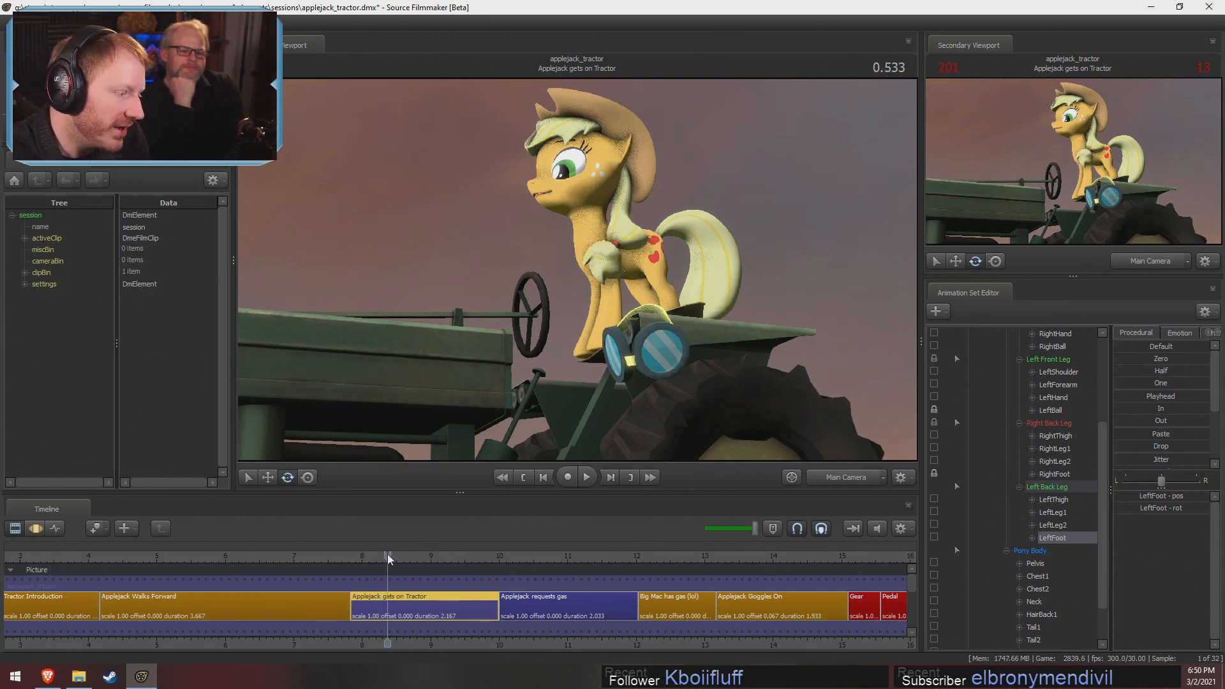
# Switch to the work camera at 1.366 and examine Applejack's kicked-up back leg on the tractor from several sides
pyautogui.click(836, 476)
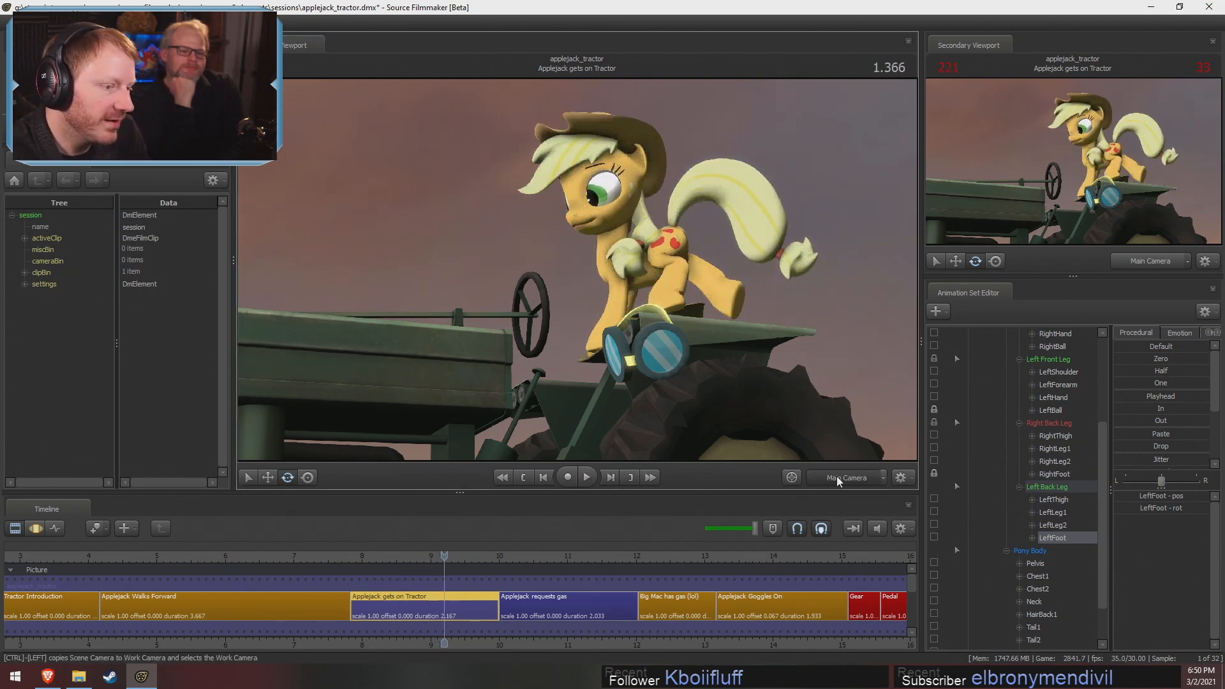
pyautogui.moveTo(721, 332); pyautogui.dragTo(753, 377)
pyautogui.moveTo(543, 290); pyautogui.dragTo(577, 272)
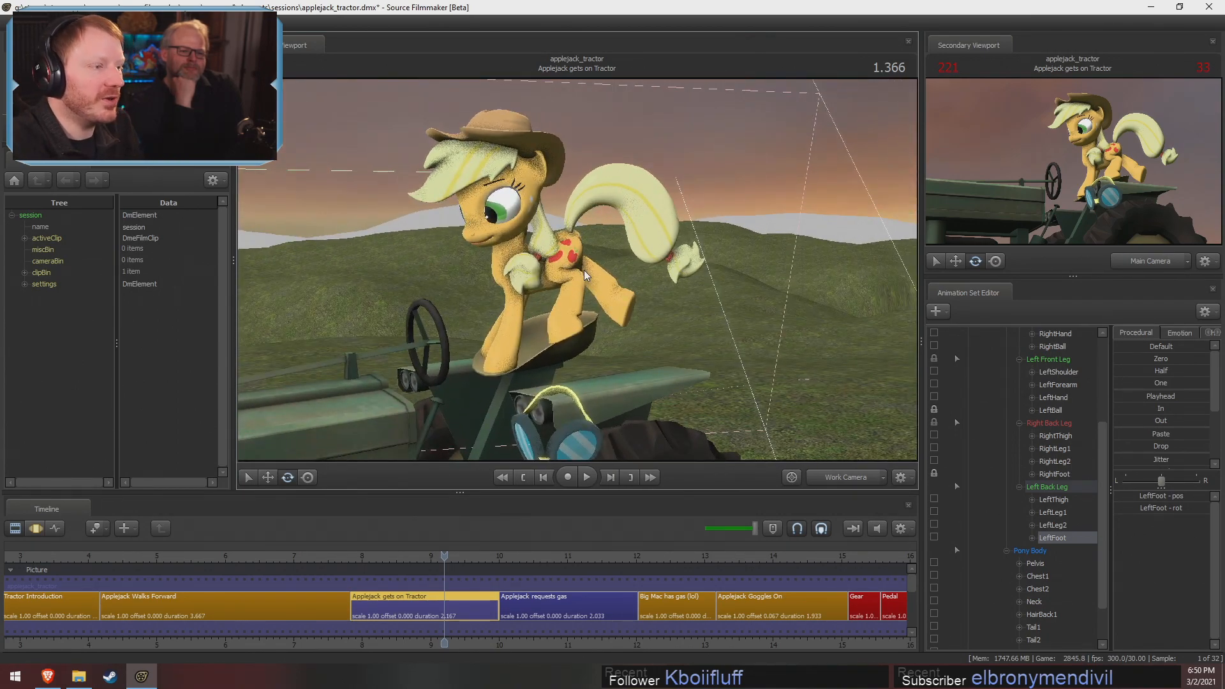
pyautogui.keyDown('alt'); pyautogui.moveTo(577, 270); pyautogui.dragTo(574, 331); pyautogui.keyUp('alt')
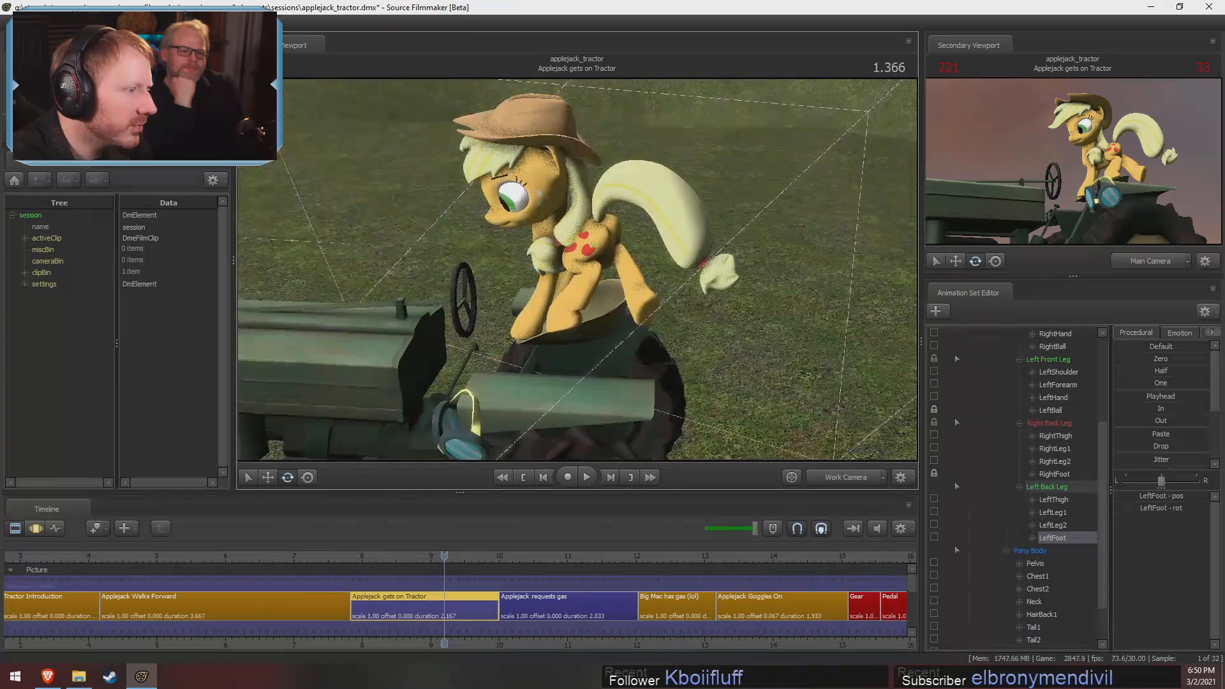
pyautogui.keyDown('alt'); pyautogui.moveTo(577, 270); pyautogui.dragTo(629, 253, button='right'); pyautogui.keyUp('alt')
pyautogui.keyDown('alt'); pyautogui.moveTo(578, 270); pyautogui.dragTo(593, 227); pyautogui.keyUp('alt')
pyautogui.keyDown('alt'); pyautogui.moveTo(576, 268); pyautogui.dragTo(517, 284, button='right'); pyautogui.keyUp('alt')
# Return to the Motion Editor and play the Applejack gets on Tractor shot from 0.485 through the work camera
pyautogui.press('F3')
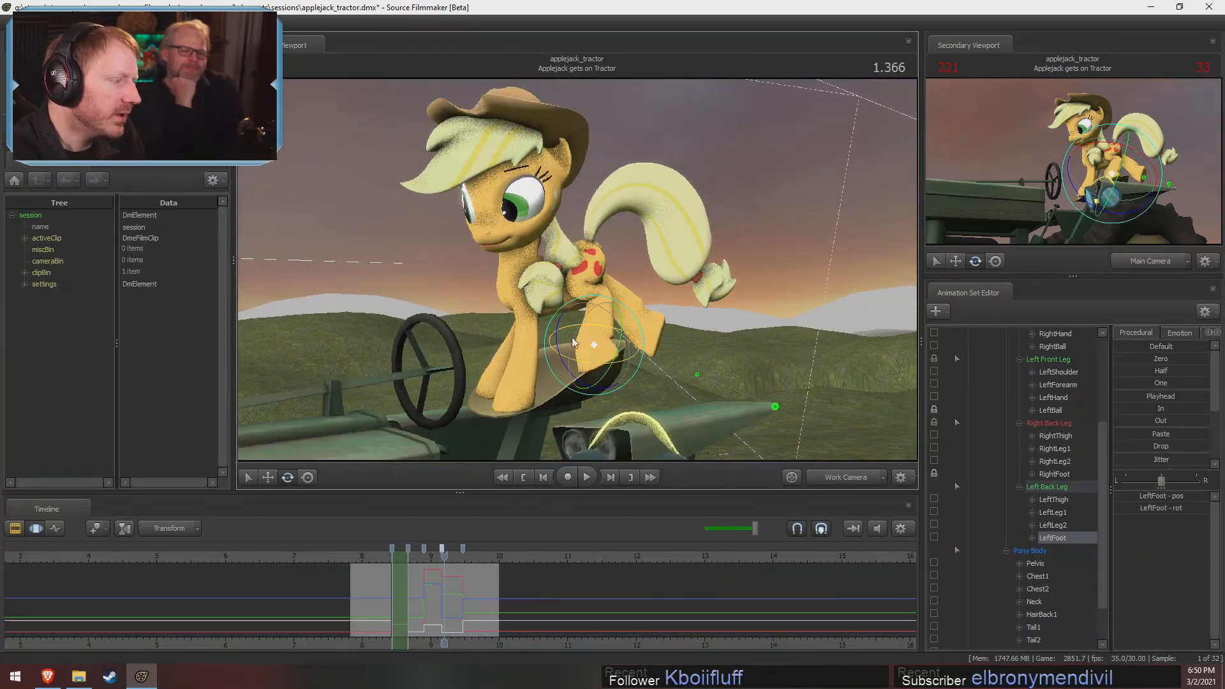
pyautogui.scroll(6, 370, 584)
pyautogui.moveTo(468, 603); pyautogui.dragTo(703, 588, button='middle')
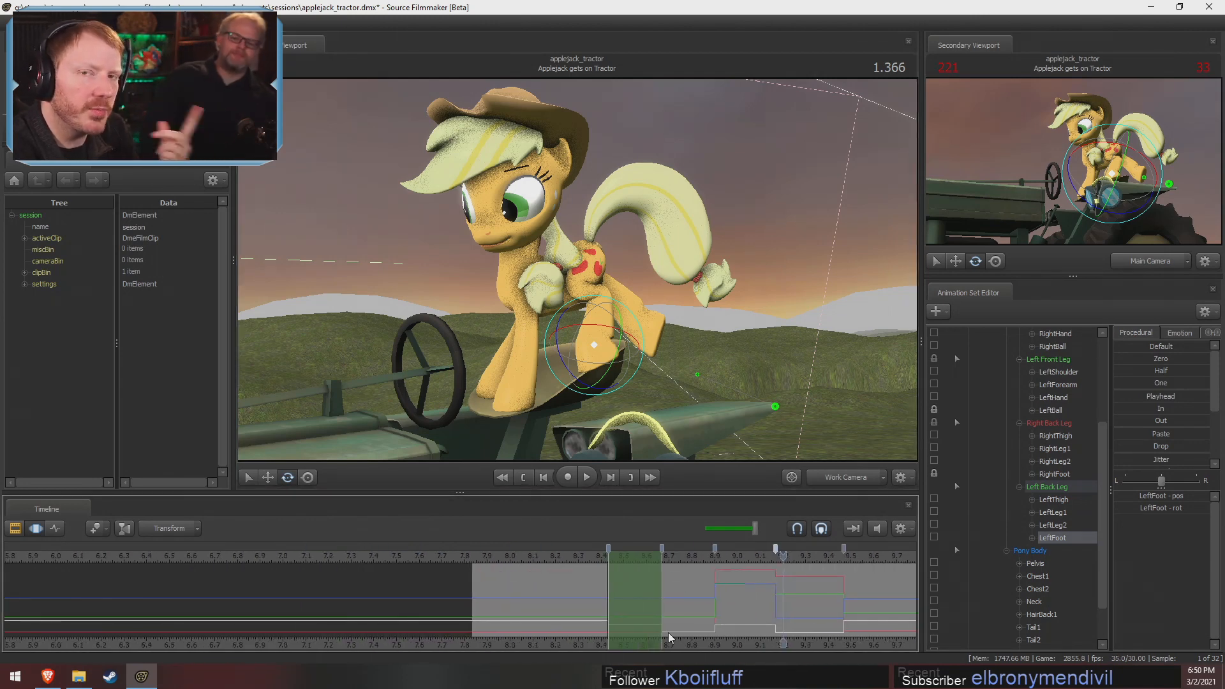
pyautogui.click(607, 605)
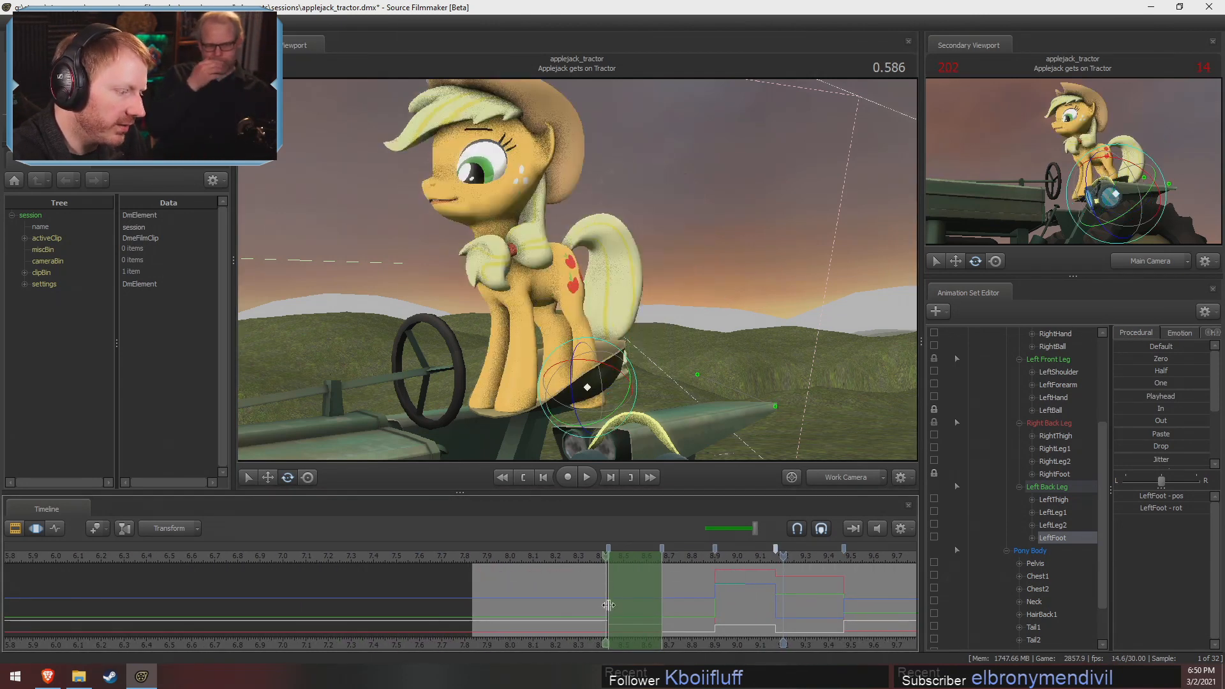
pyautogui.moveTo(608, 605); pyautogui.dragTo(577, 611)
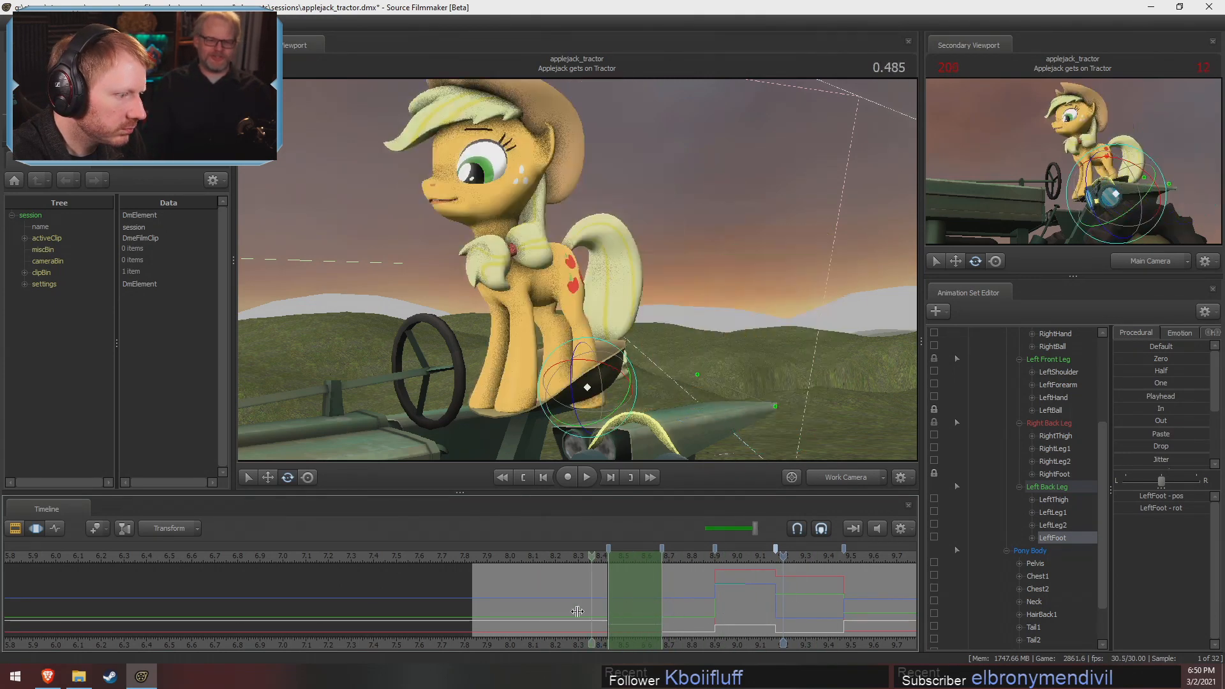
pyautogui.press('space')
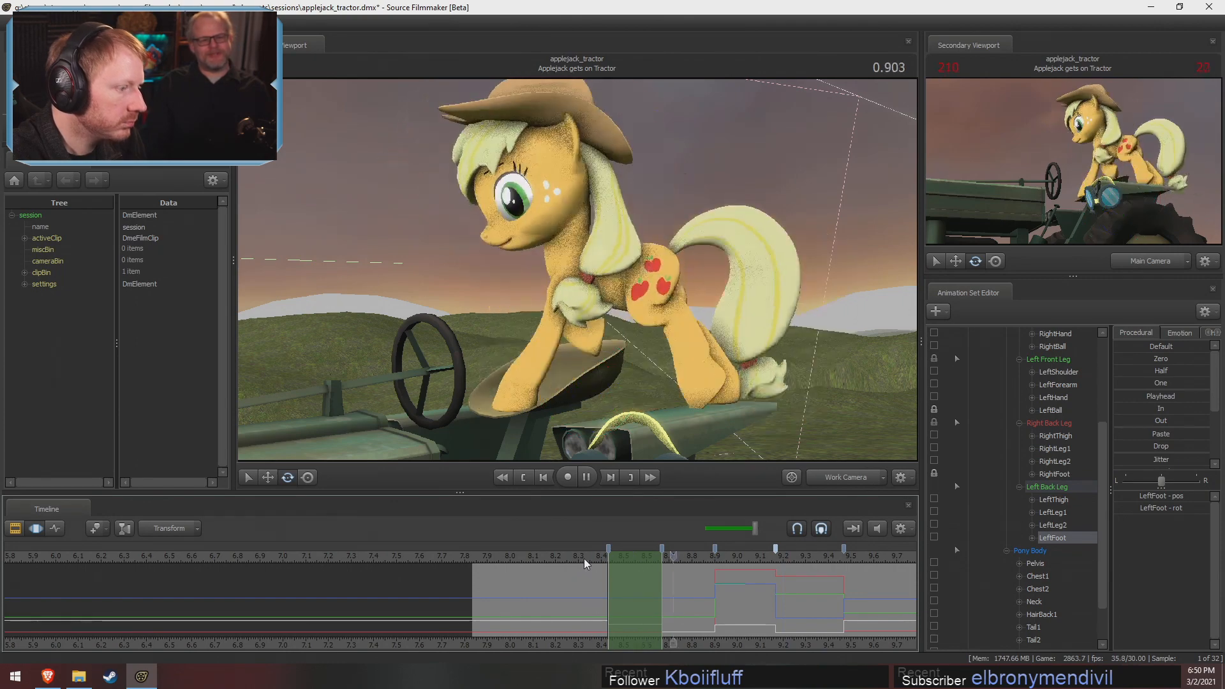
pyautogui.press('space')
# Replay the shot from 0.333 and scrub to the stepping pose at 0.666
pyautogui.moveTo(683, 633); pyautogui.dragTo(557, 626, button='middle')
pyautogui.click(423, 553)
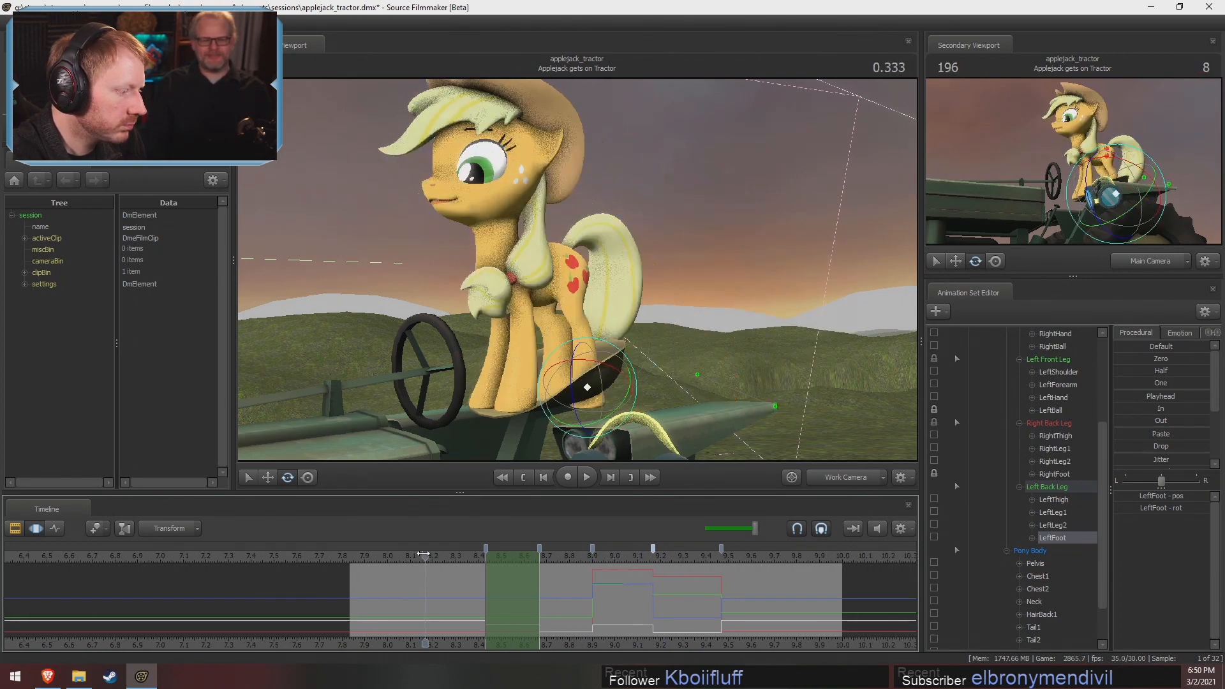
pyautogui.press('space')
pyautogui.press('space')
pyautogui.moveTo(421, 574); pyautogui.dragTo(518, 605)
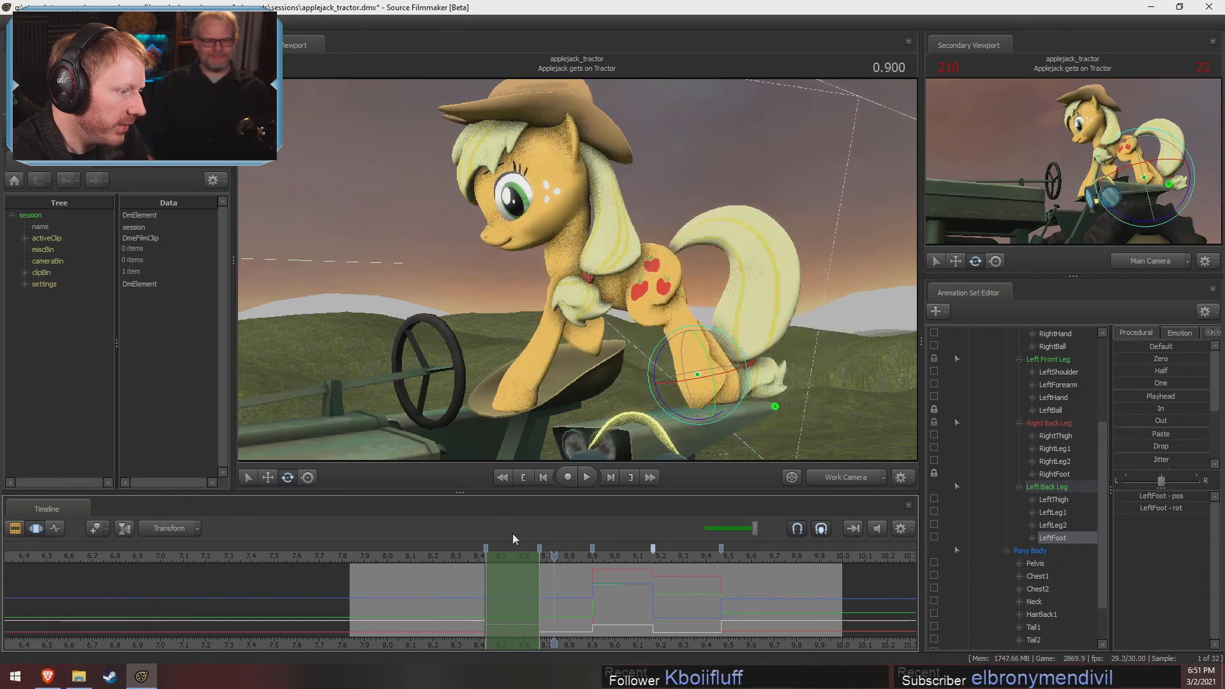
pyautogui.moveTo(463, 555); pyautogui.dragTo(501, 557)
# Move Applejack's RightShoulder at 0.666 to adjust the right front leg, viewing the pose from the front and behind
pyautogui.keyDown('alt'); pyautogui.moveTo(623, 391); pyautogui.dragTo(576, 269); pyautogui.keyUp('alt')
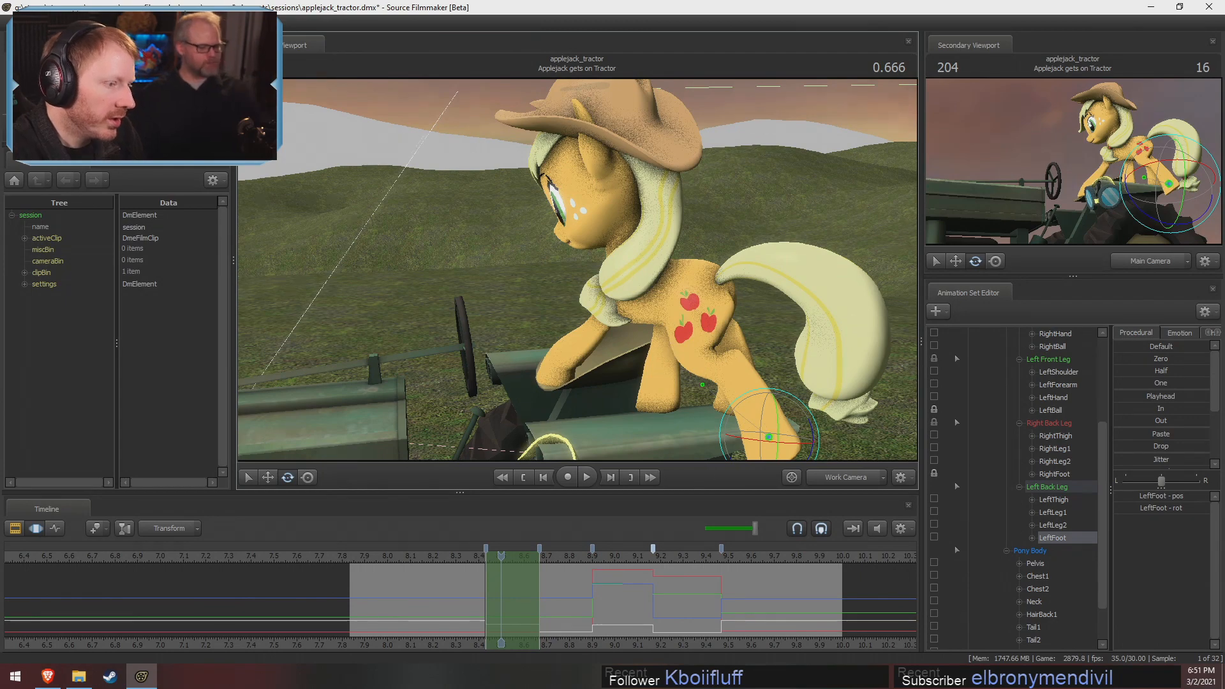
pyautogui.moveTo(699, 389); pyautogui.dragTo(662, 295)
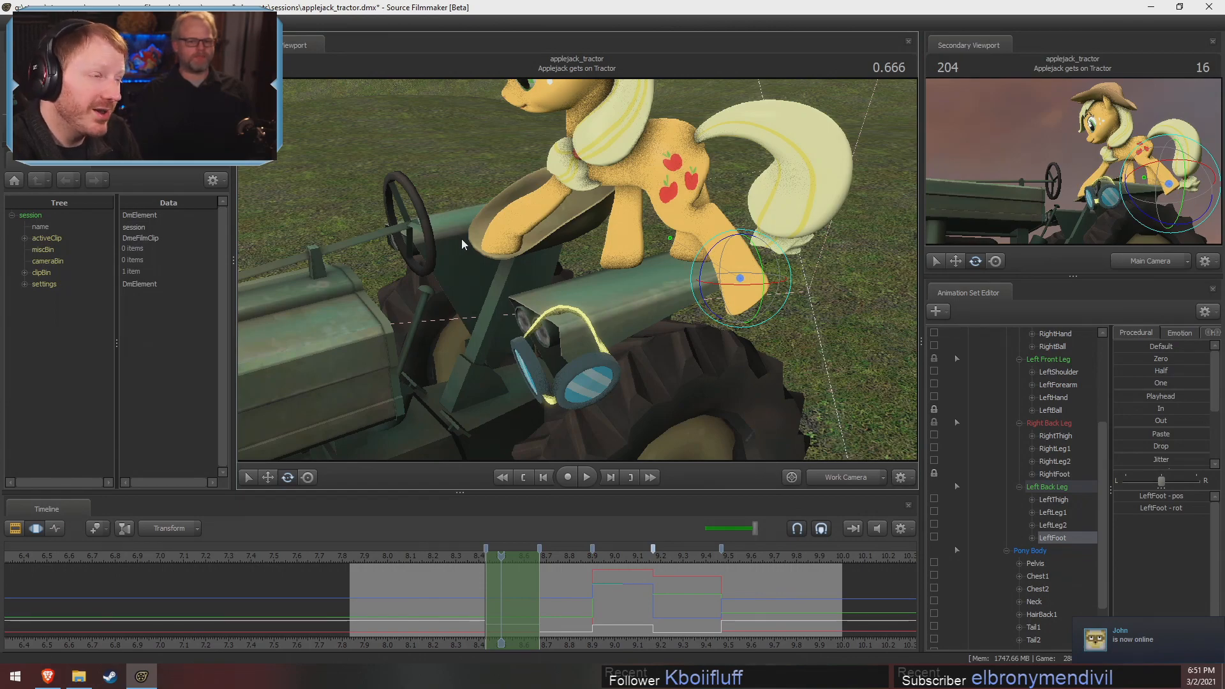
pyautogui.moveTo(591, 230); pyautogui.dragTo(705, 297)
pyautogui.keyDown('ctrl'); pyautogui.click(501, 153); pyautogui.keyUp('ctrl')
pyautogui.press('w')
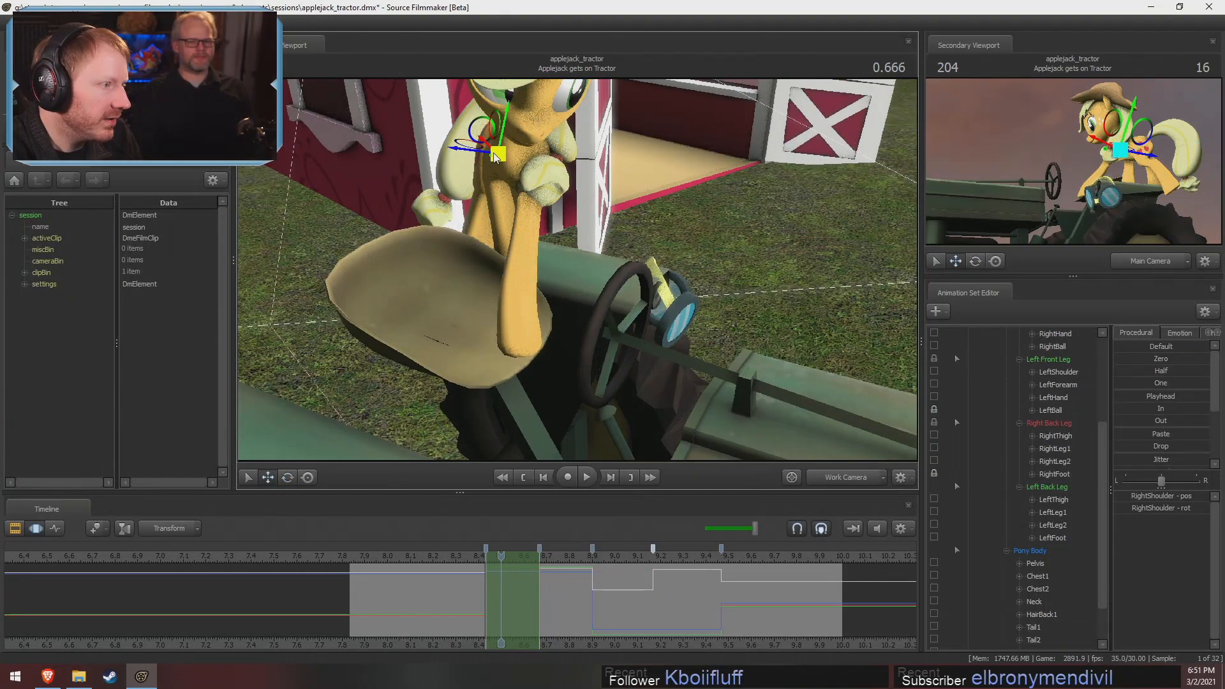
pyautogui.moveTo(479, 132); pyautogui.dragTo(575, 275)
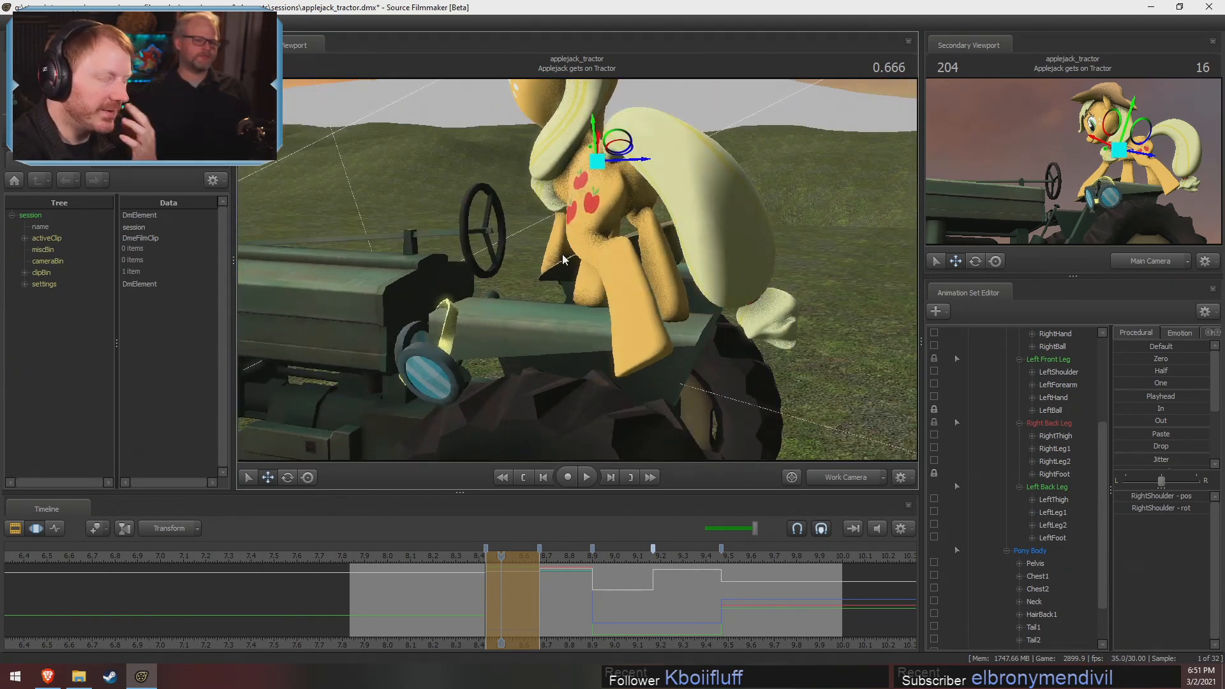
pyautogui.moveTo(625, 313); pyautogui.dragTo(577, 270)
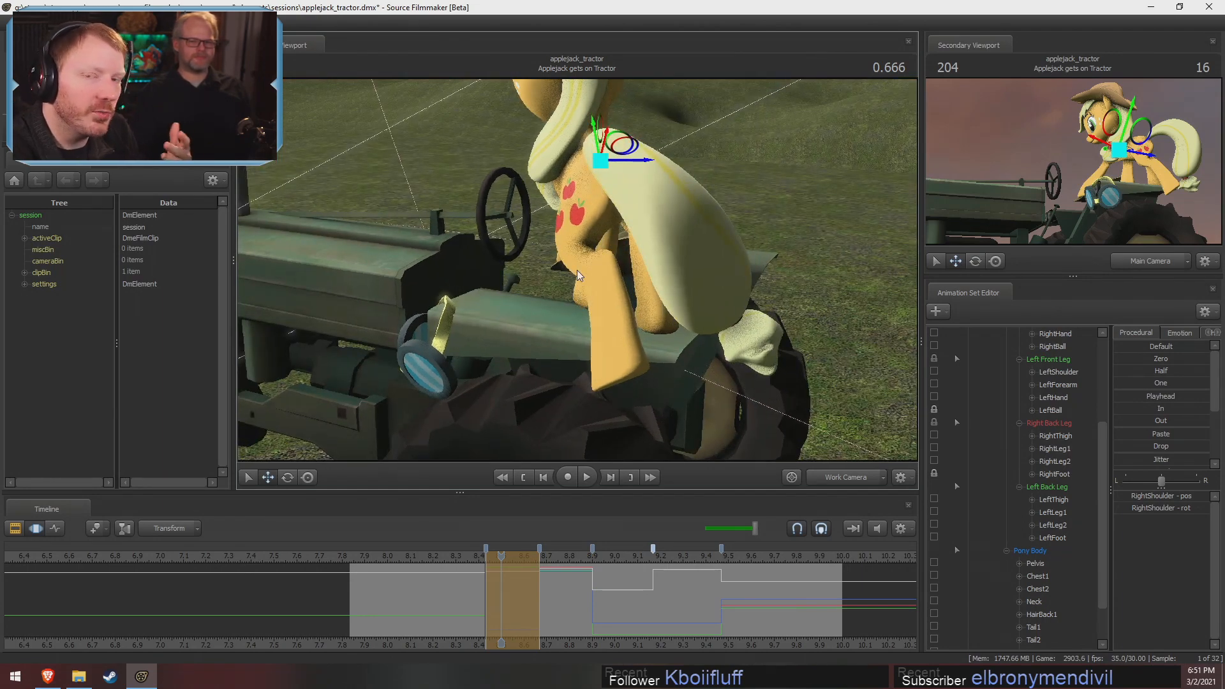
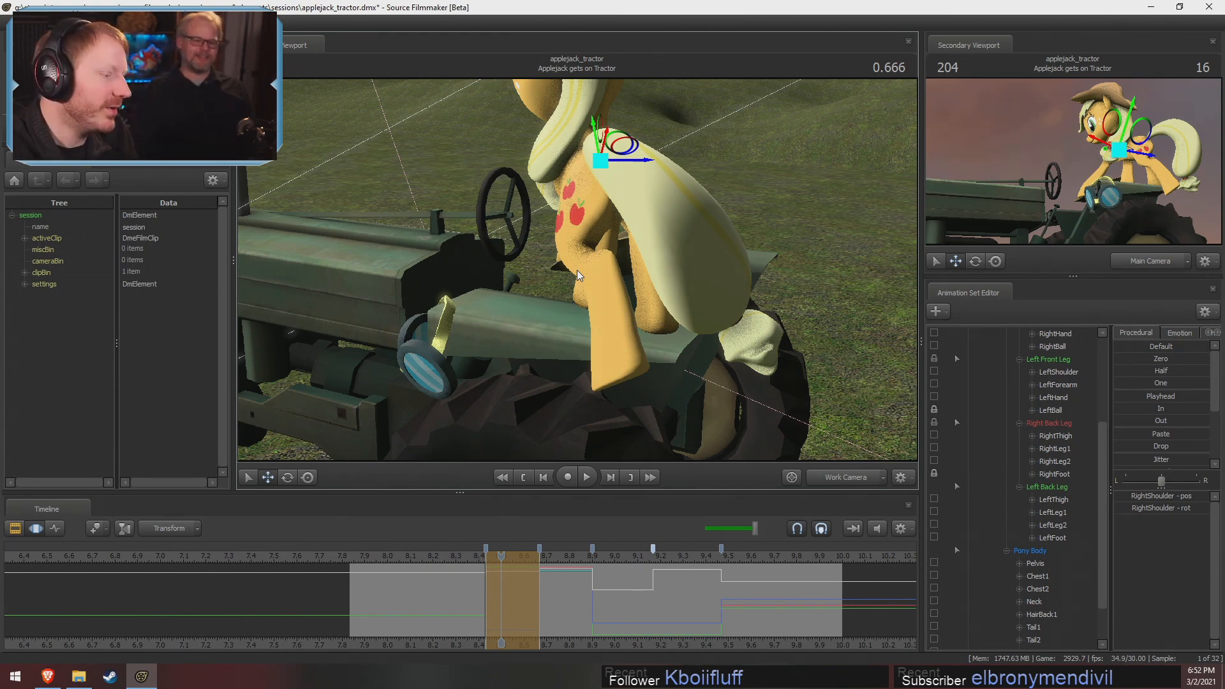
# Shift the time selection to the stretch just before Applejack's first stepping pose and bookmark the selection's start
pyautogui.keyDown('shift'); pyautogui.moveTo(485, 599); pyautogui.dragTo(432, 585); pyautogui.keyUp('shift')
pyautogui.press('Left')
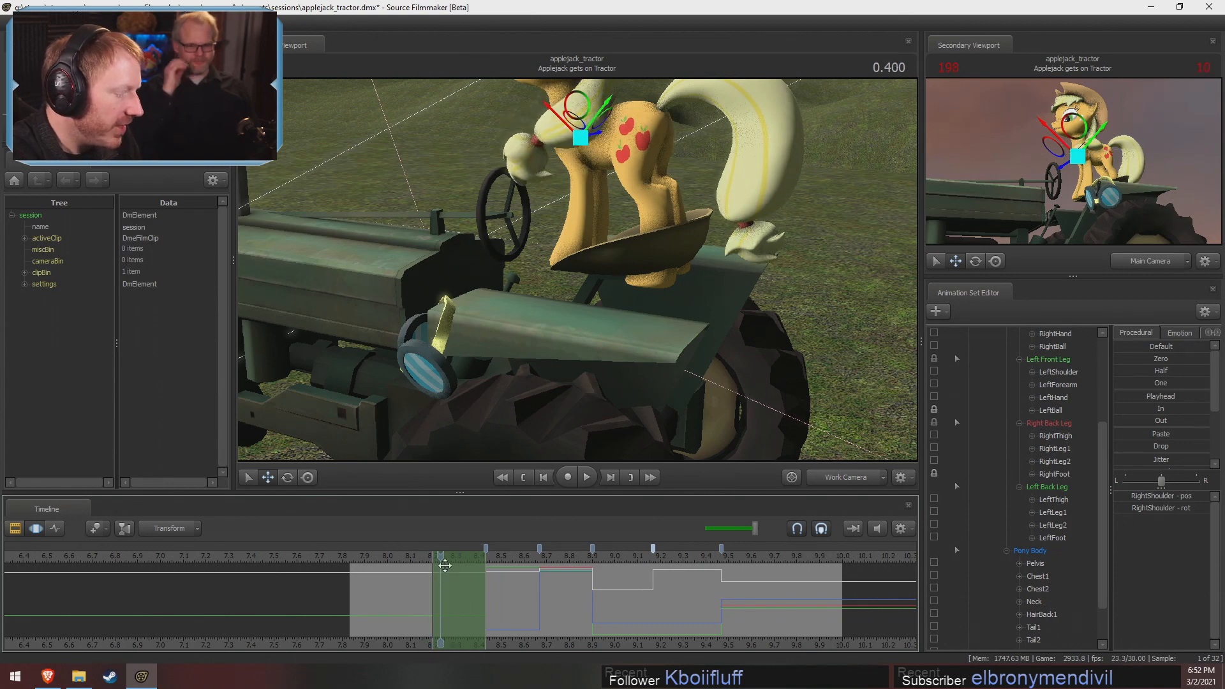
pyautogui.press('Left')
pyautogui.press('m')
# Play the Applejack gets on Tractor shot through the work camera from 0.300 and stop at 1.700
pyautogui.click(418, 564)
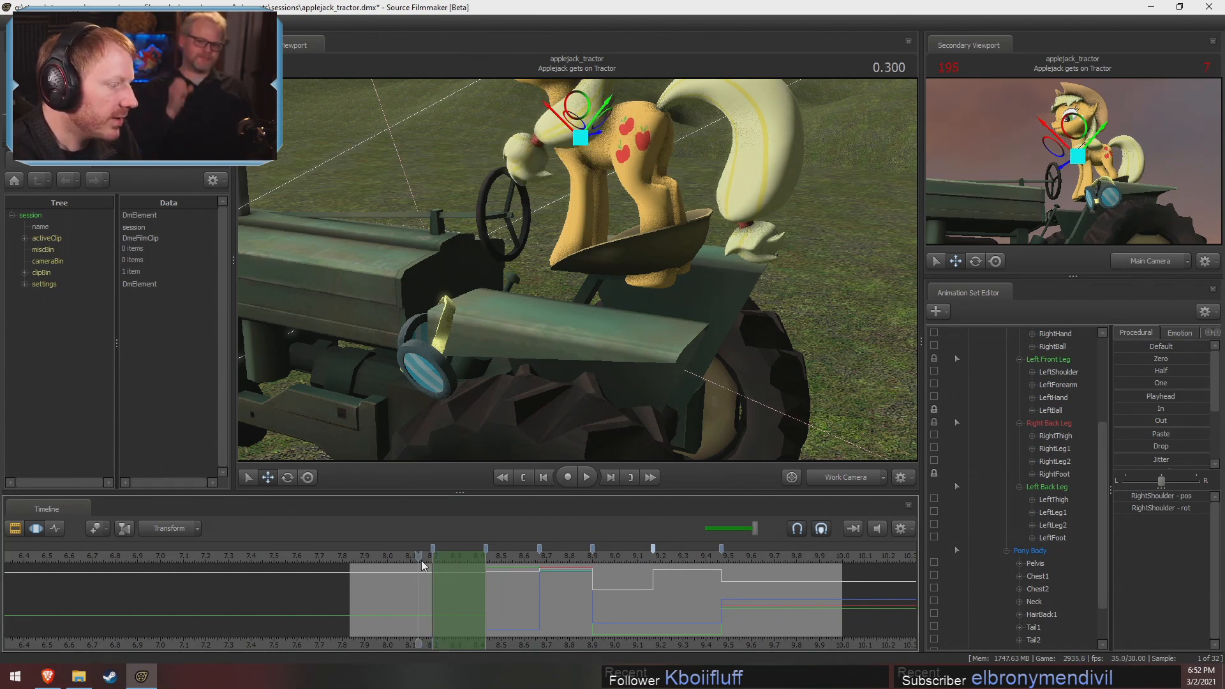
pyautogui.moveTo(564, 324)
pyautogui.mouseDown()
pyautogui.moveTo(559, 300)
pyautogui.moveTo(564, 323)
pyautogui.mouseUp()
pyautogui.press('space')
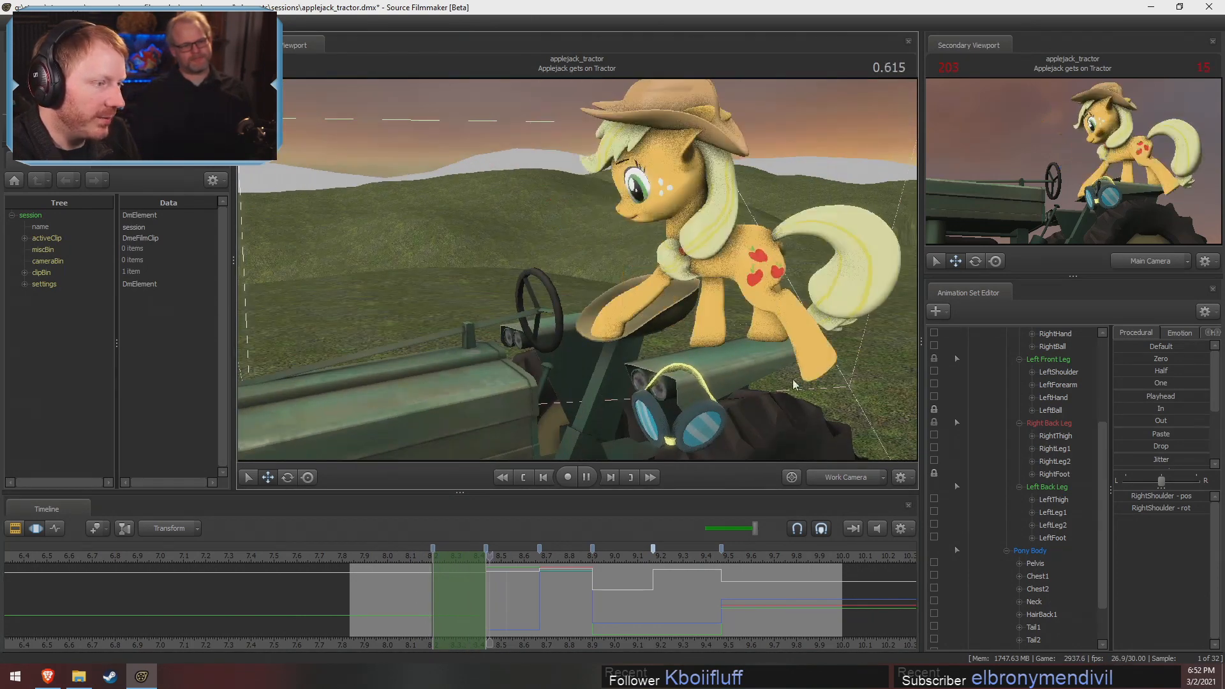
pyautogui.press('space')
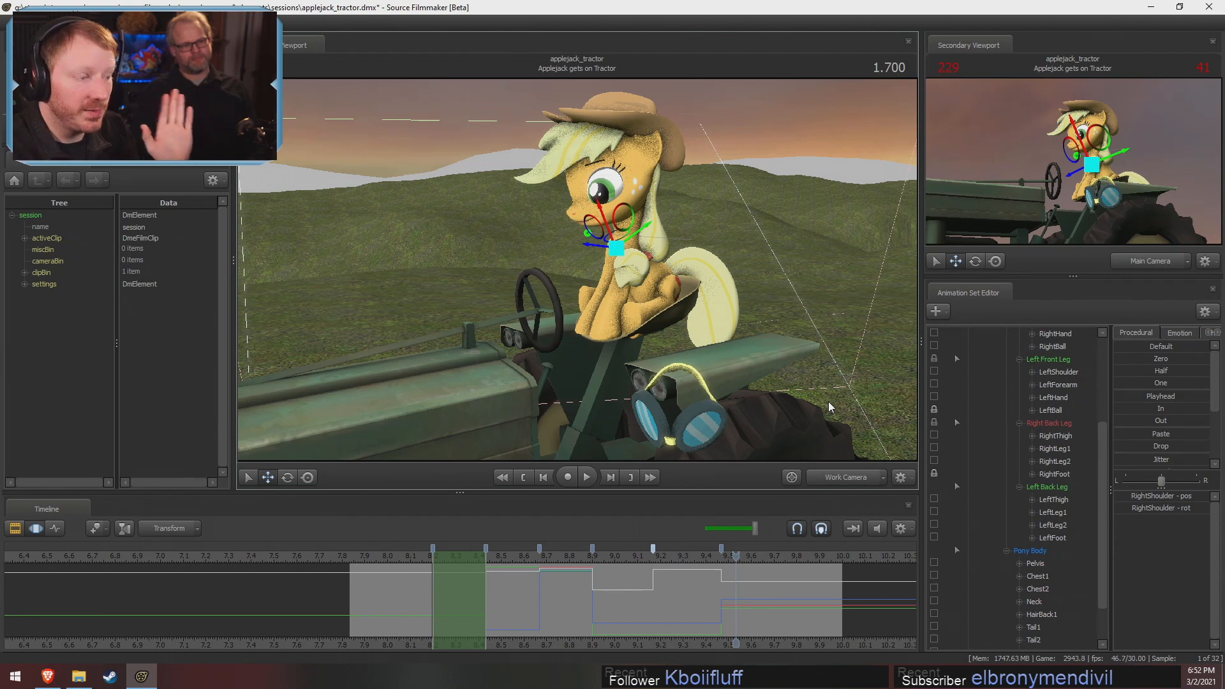
# Check Applejack's pose around 1.133, then play the shot from 0.166 to its end
pyautogui.scroll(1, 957, 472)
pyautogui.scroll(-3, 637, 577)
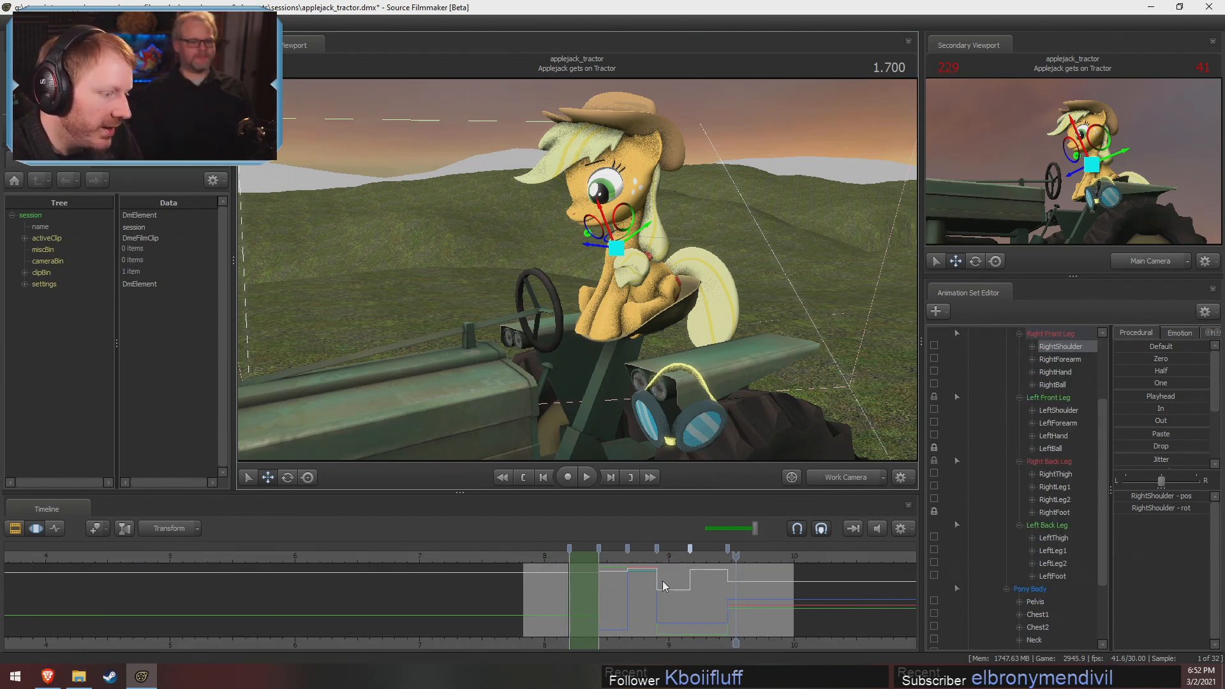
pyautogui.click(546, 558)
pyautogui.click(665, 558)
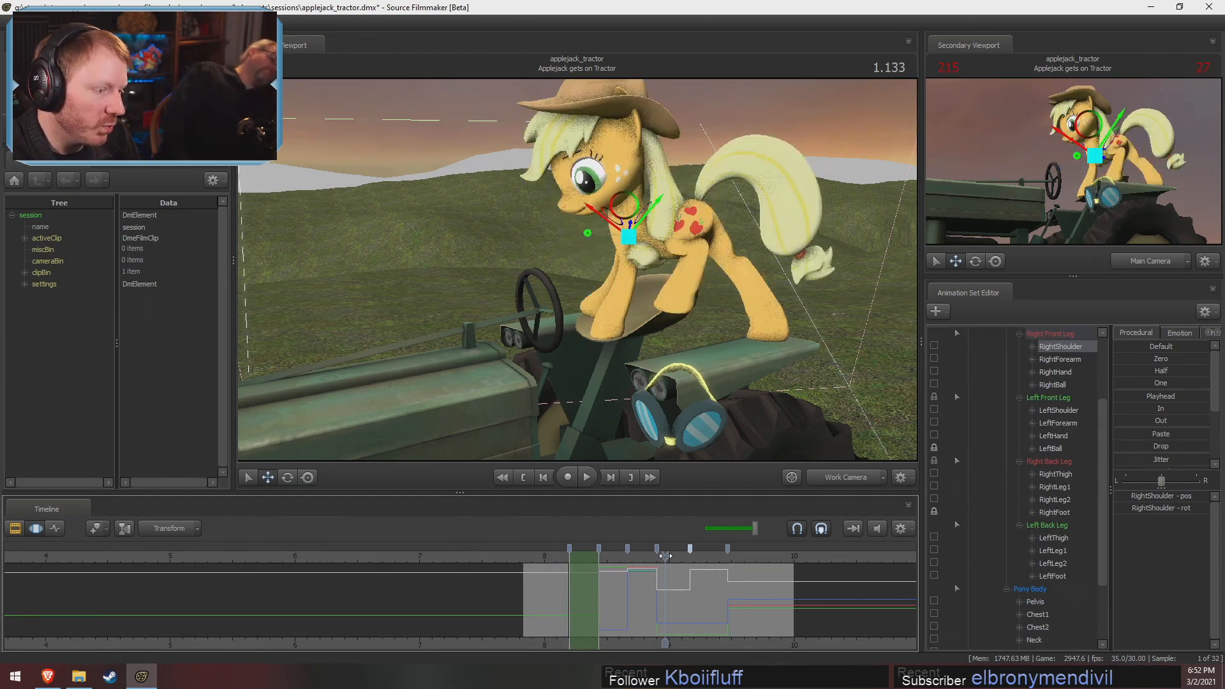
pyautogui.moveTo(665, 559); pyautogui.dragTo(669, 559)
pyautogui.click(544, 559)
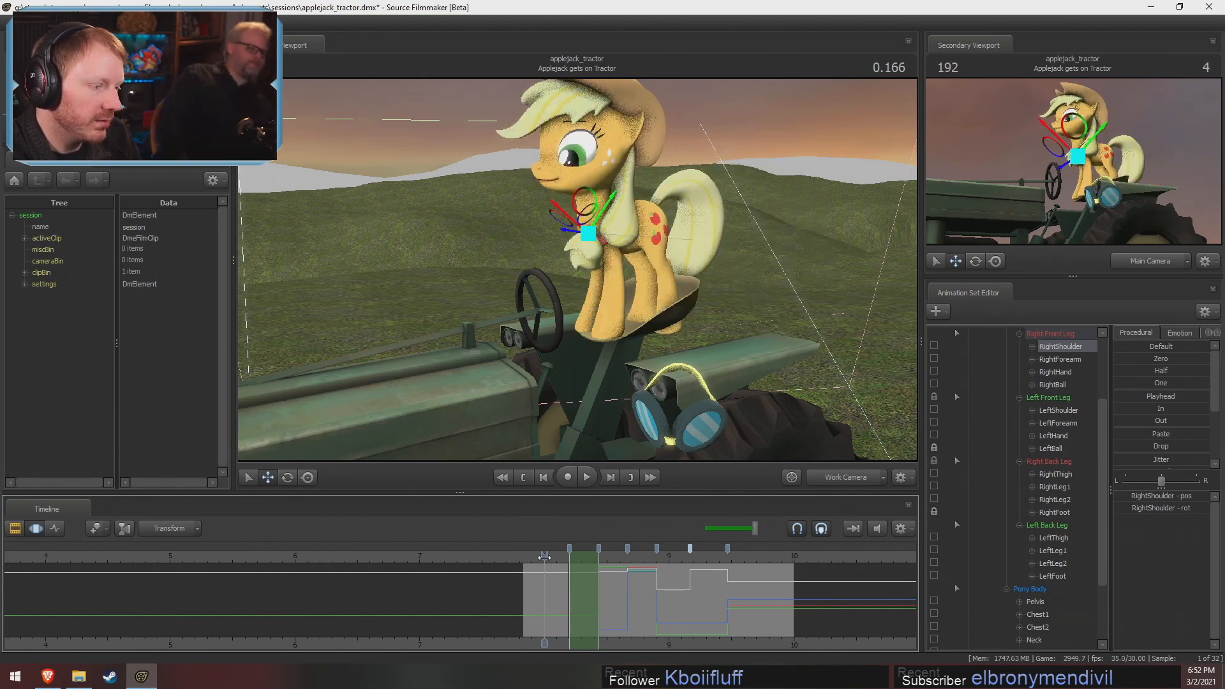
pyautogui.press('space')
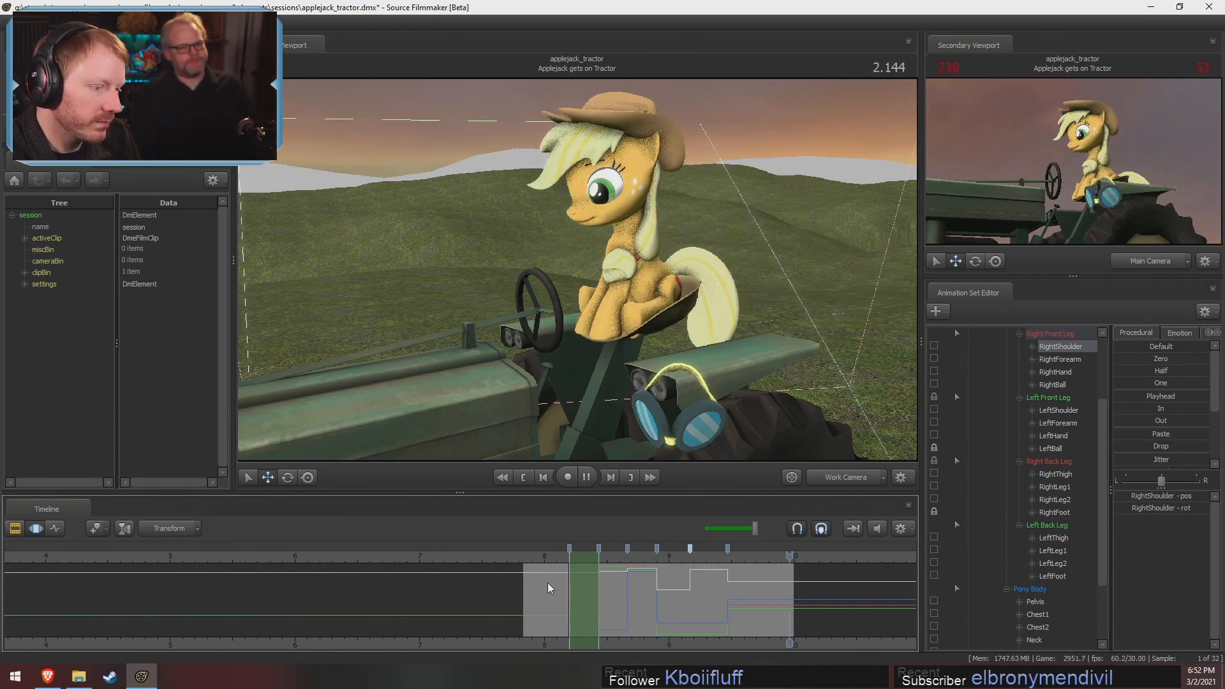
# Replay the shot from 0.166 and examine Applejack's transition from the kicked leg at 1.551 to the seated pose at 1.633
pyautogui.moveTo(549, 558); pyautogui.dragTo(545, 555)
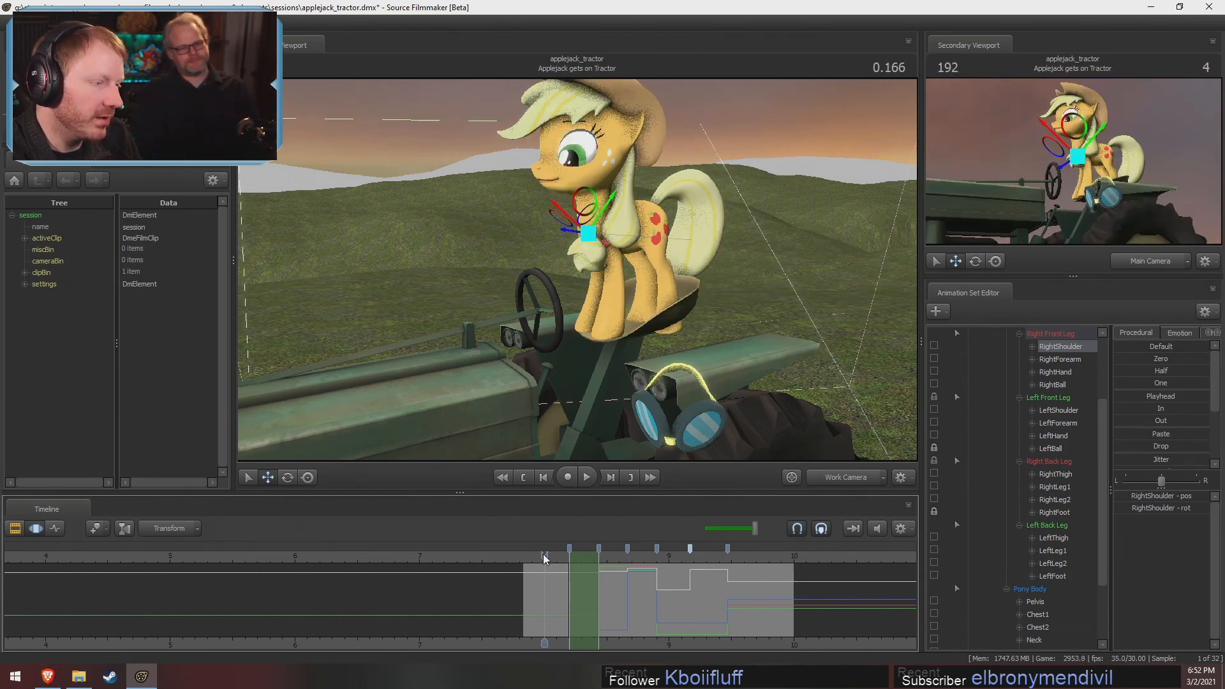
pyautogui.press('space')
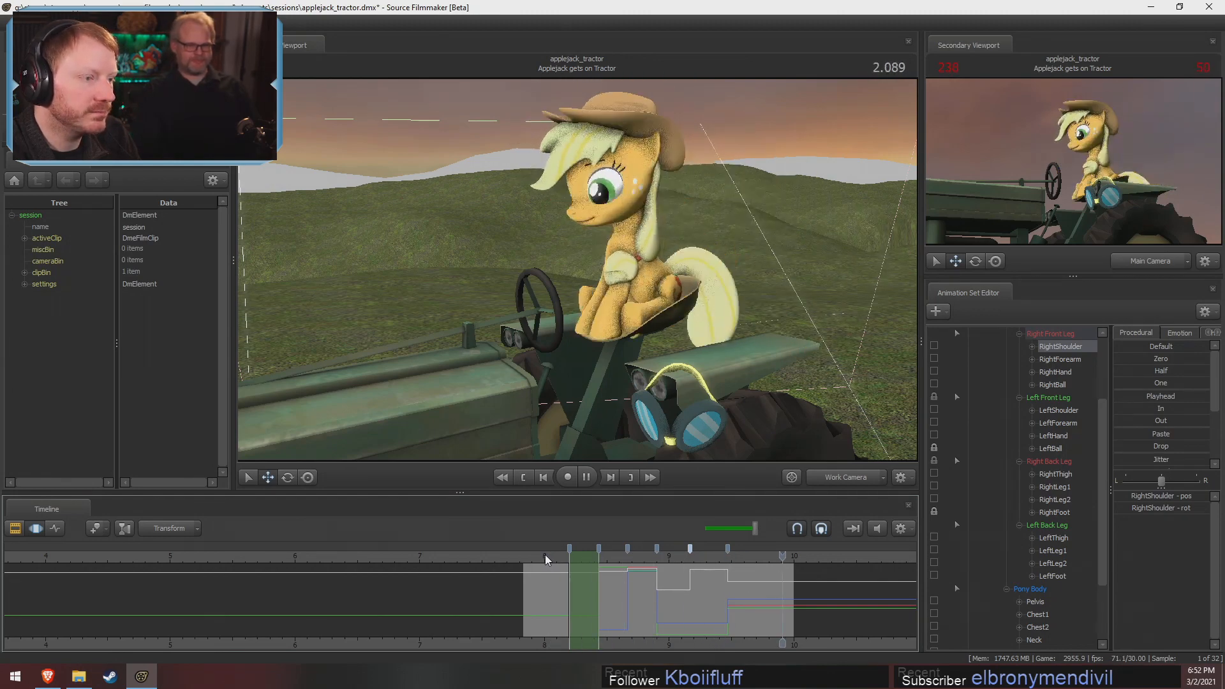
pyautogui.click(715, 557)
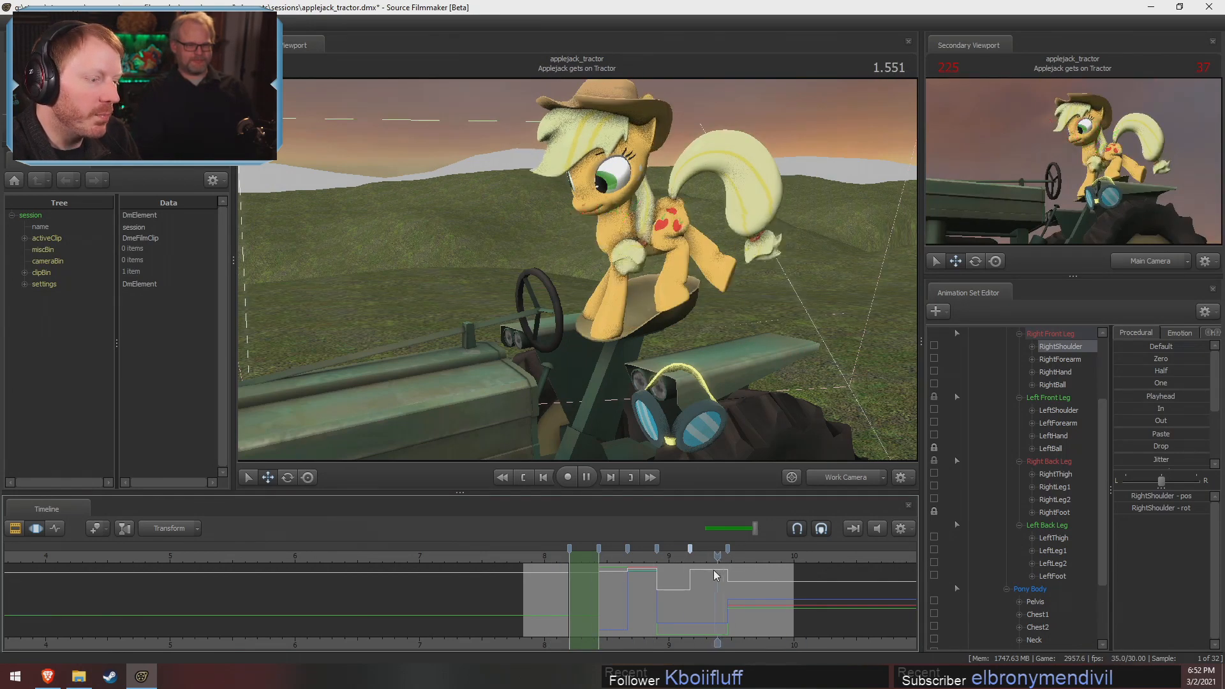
pyautogui.press('space')
pyautogui.click(728, 557)
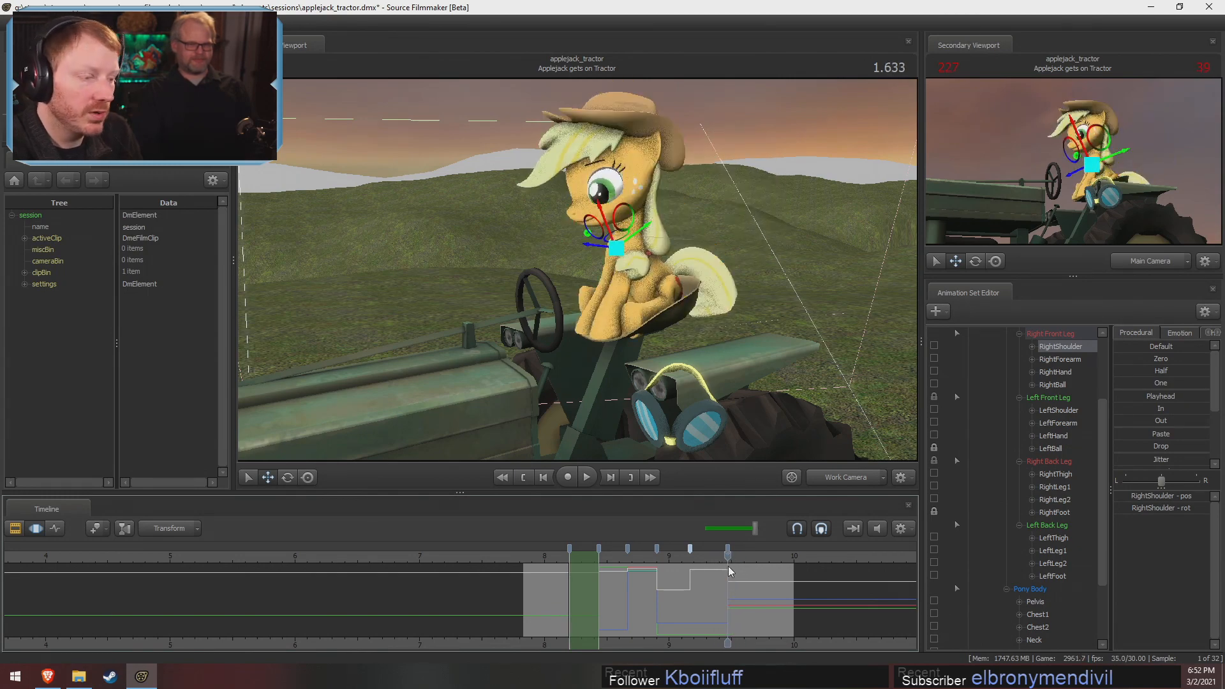
pyautogui.press('space')
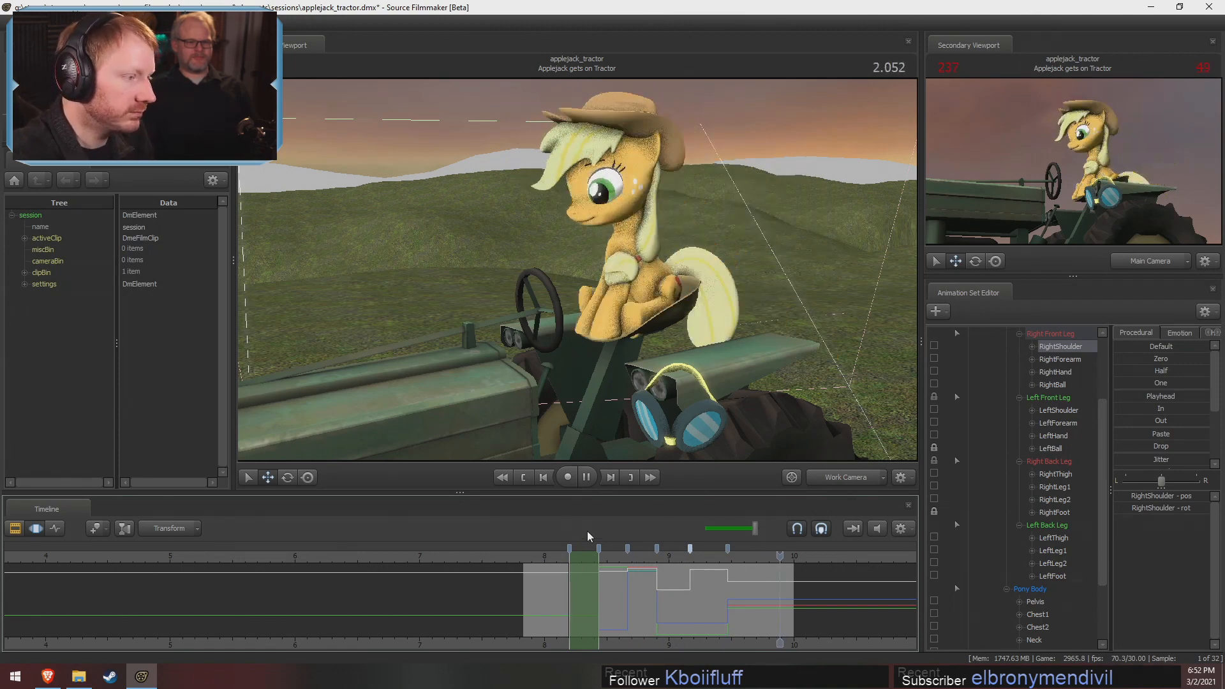
# Select all of Applejack's controls at 0.433, apply the Out preset across the time selection and commit the change
pyautogui.click(552, 557)
pyautogui.moveTo(562, 565); pyautogui.dragTo(579, 564)
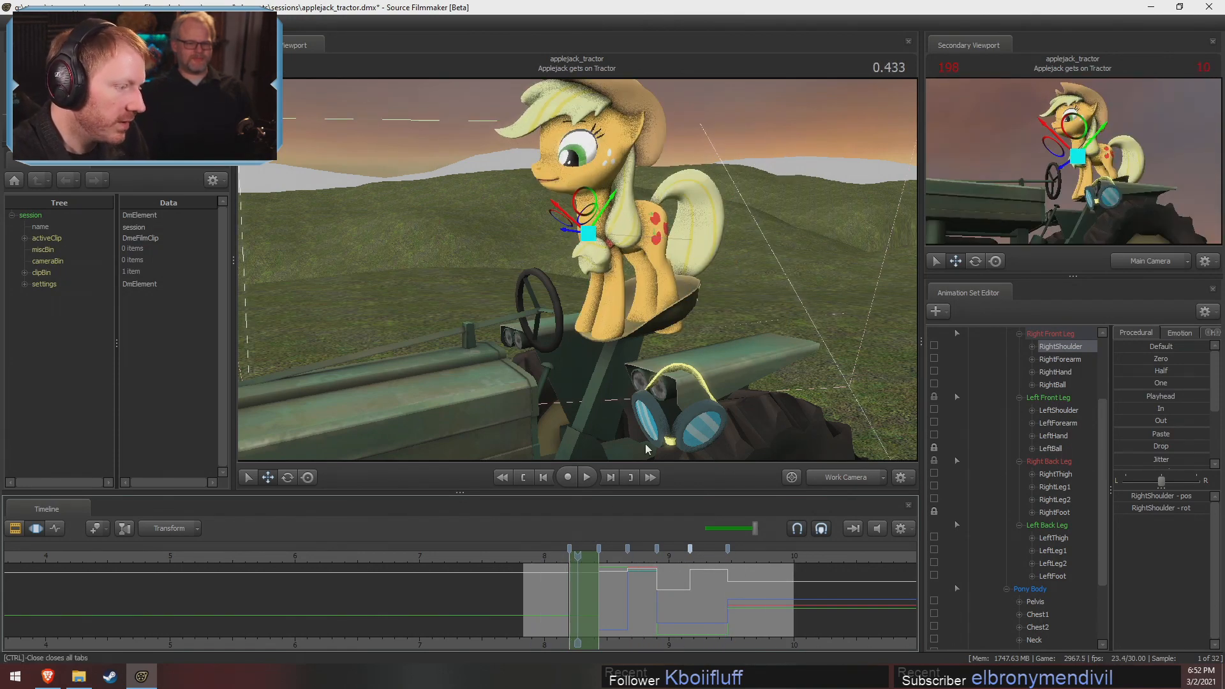
pyautogui.moveTo(648, 446); pyautogui.dragTo(573, 482)
pyautogui.scroll(3, 1013, 360)
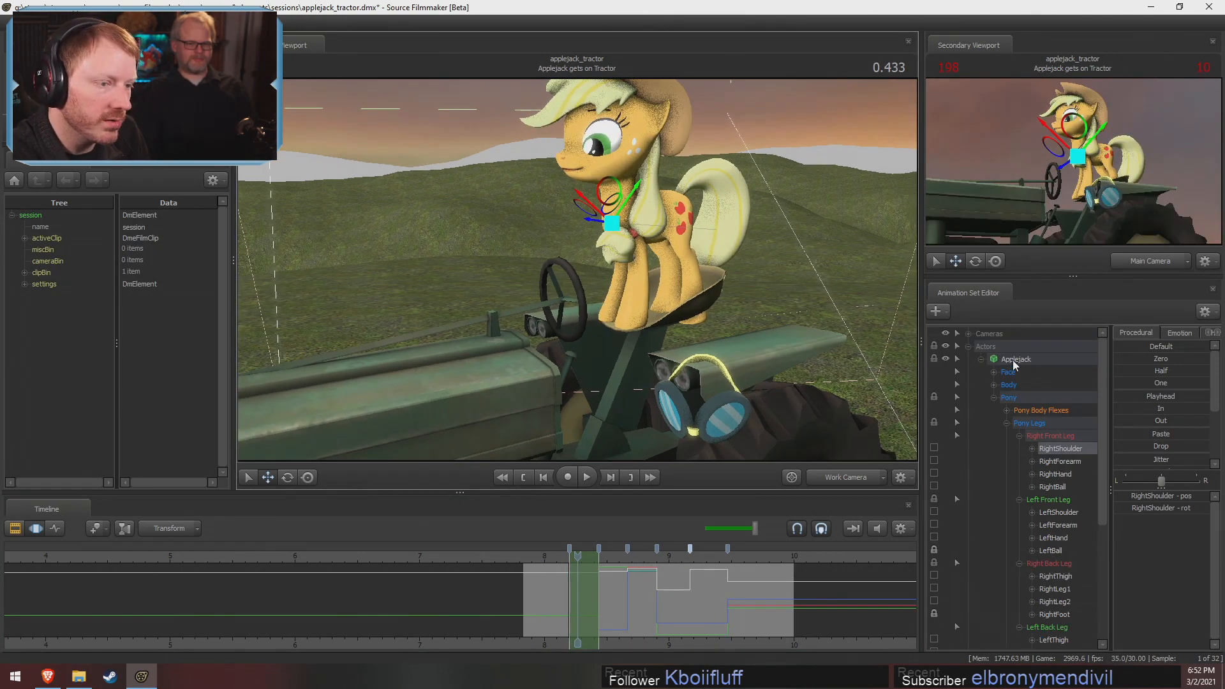
pyautogui.click(1016, 360)
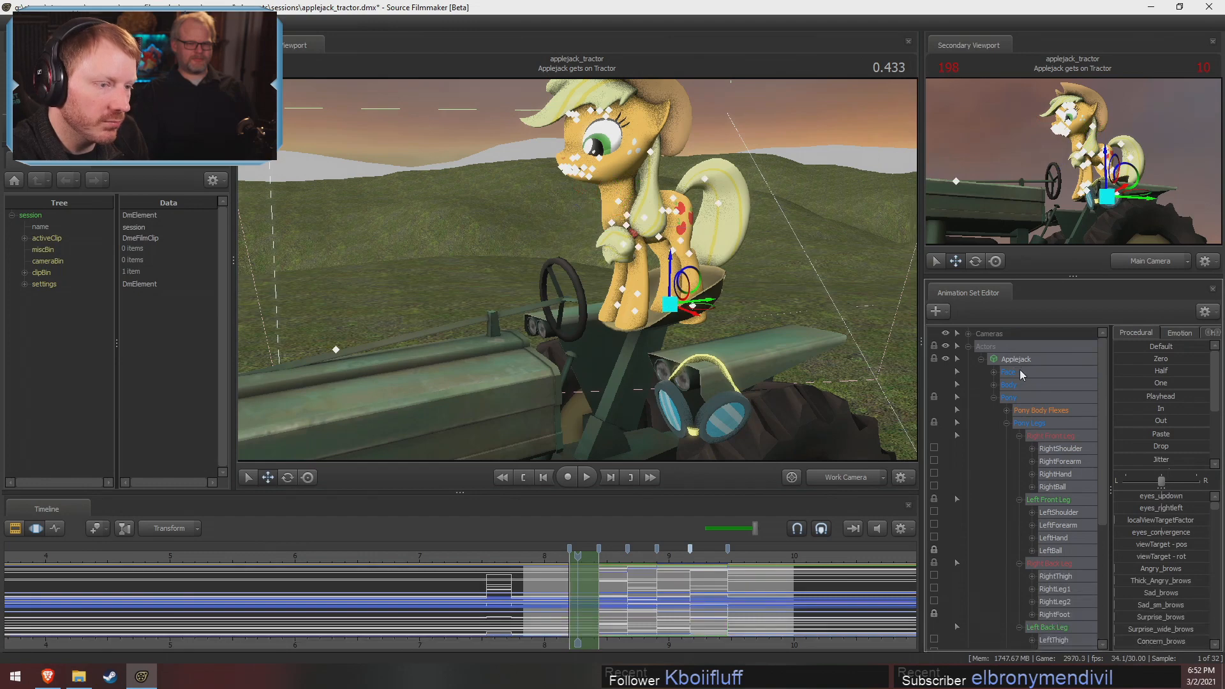
pyautogui.click(1118, 425)
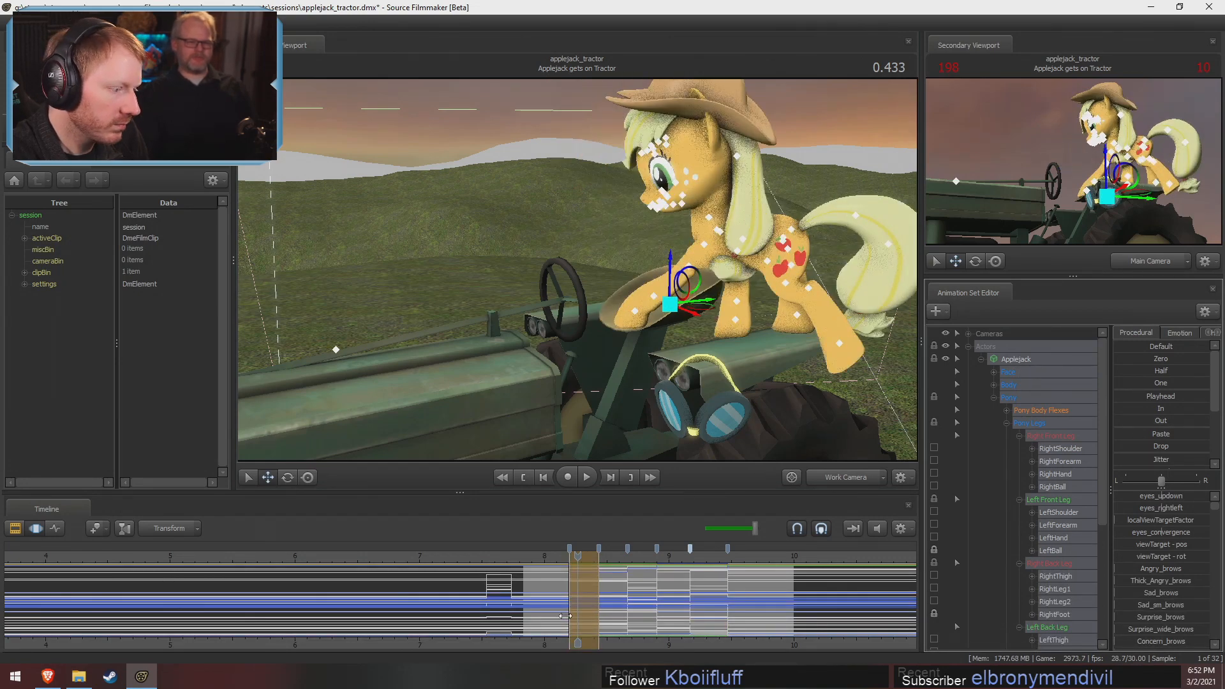
pyautogui.moveTo(599, 592); pyautogui.dragTo(605, 603)
pyautogui.press('F2')
pyautogui.press('F3')
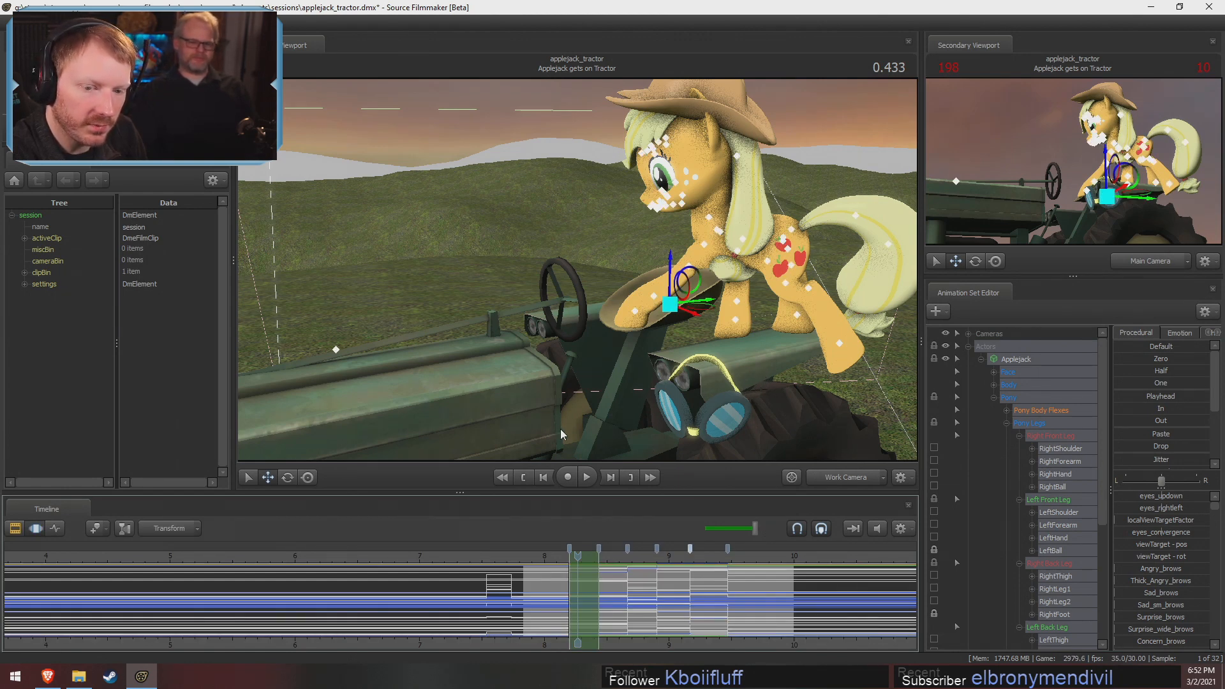
# Examine the tractor and Applejack's stepping pose at 0.433 from the side, front, rear and above
pyautogui.moveTo(503, 434); pyautogui.dragTo(469, 504)
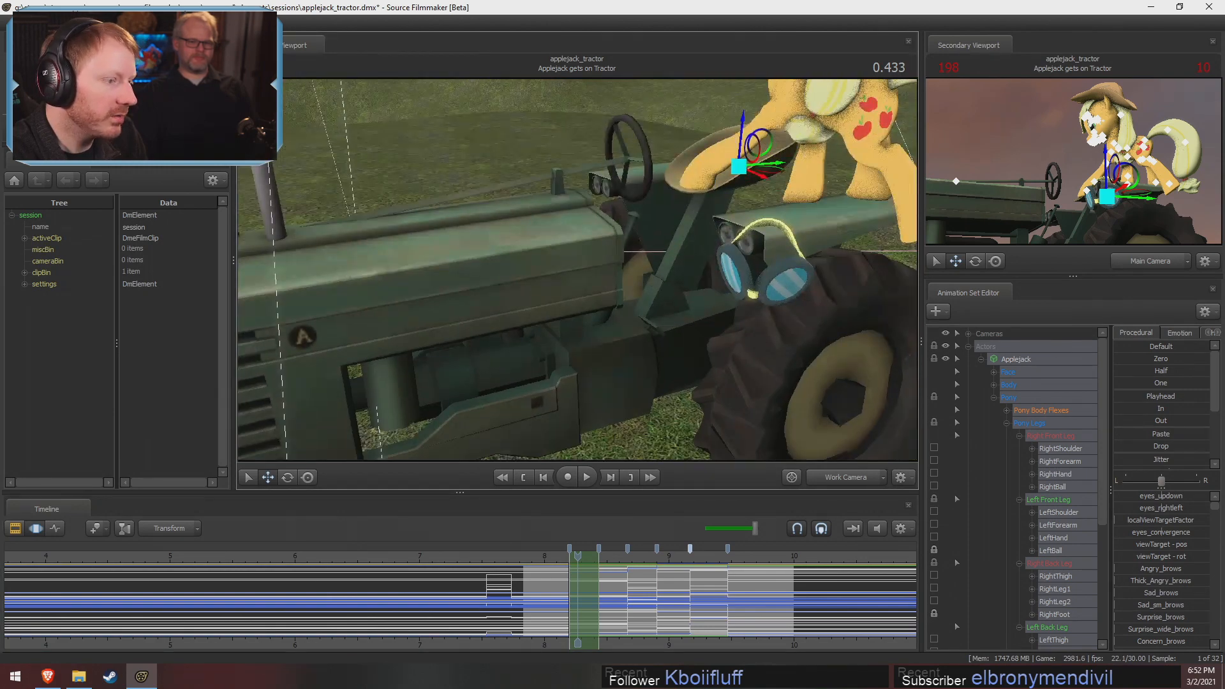
pyautogui.press('s')
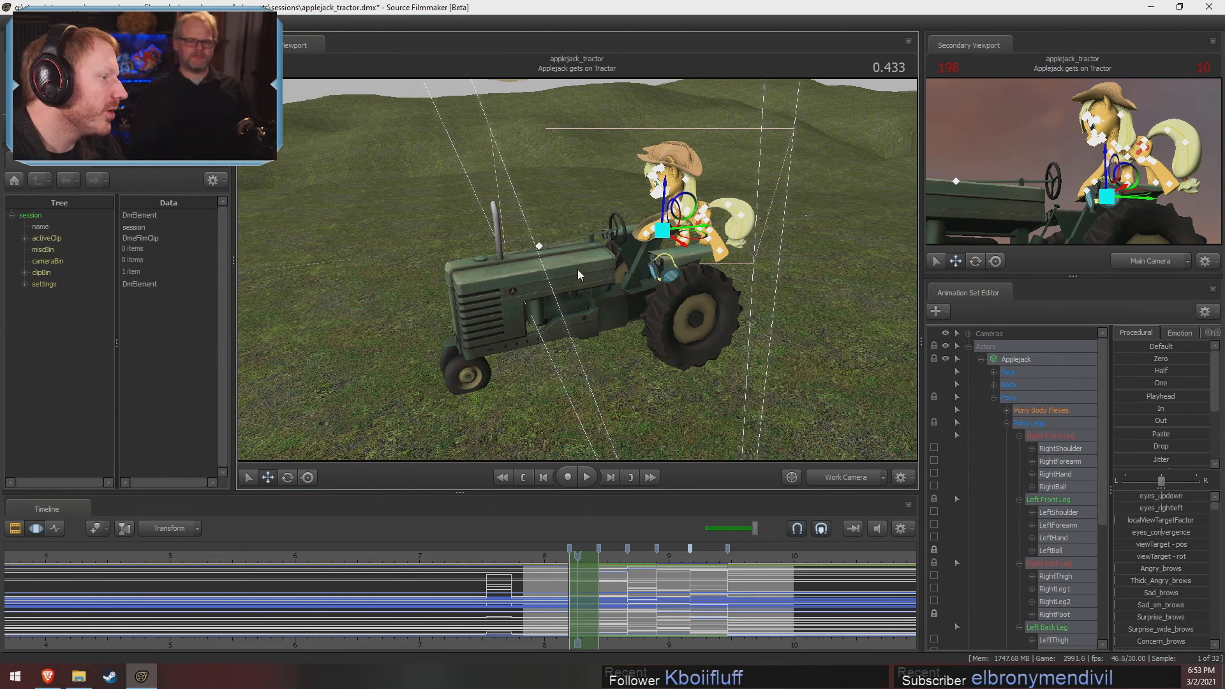
pyautogui.keyDown('alt'); pyautogui.moveTo(476, 279); pyautogui.dragTo(624, 284); pyautogui.keyUp('alt')
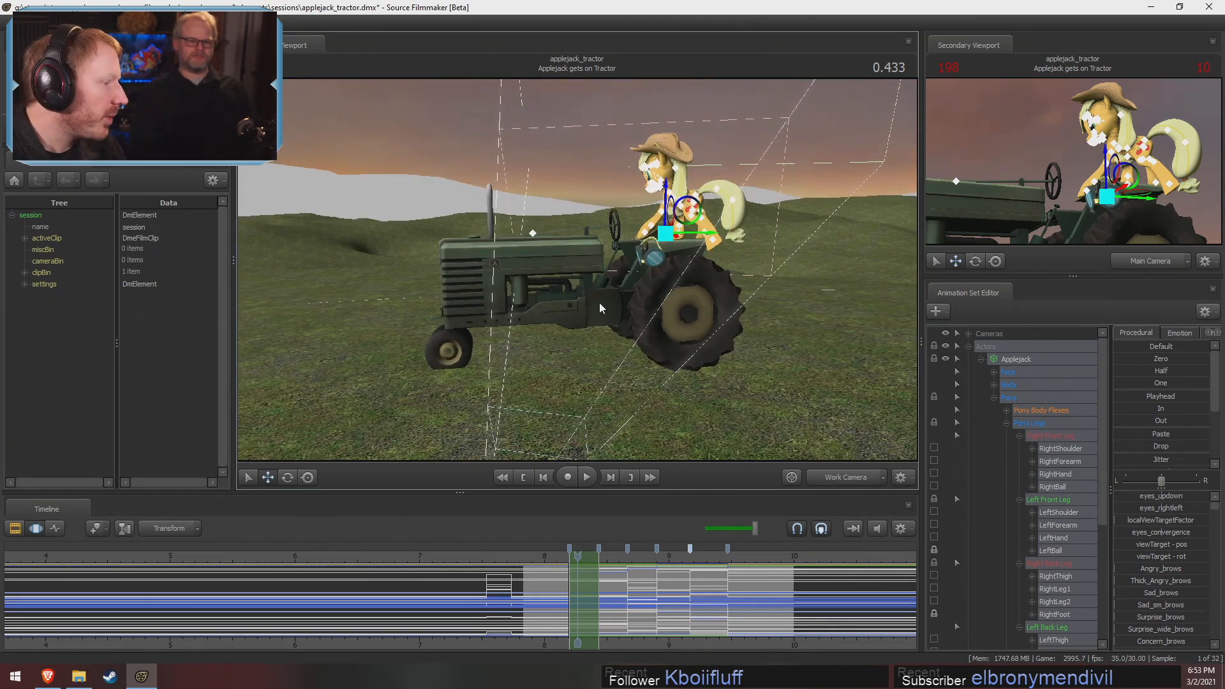
pyautogui.keyDown('alt'); pyautogui.moveTo(504, 325); pyautogui.dragTo(517, 304); pyautogui.keyUp('alt')
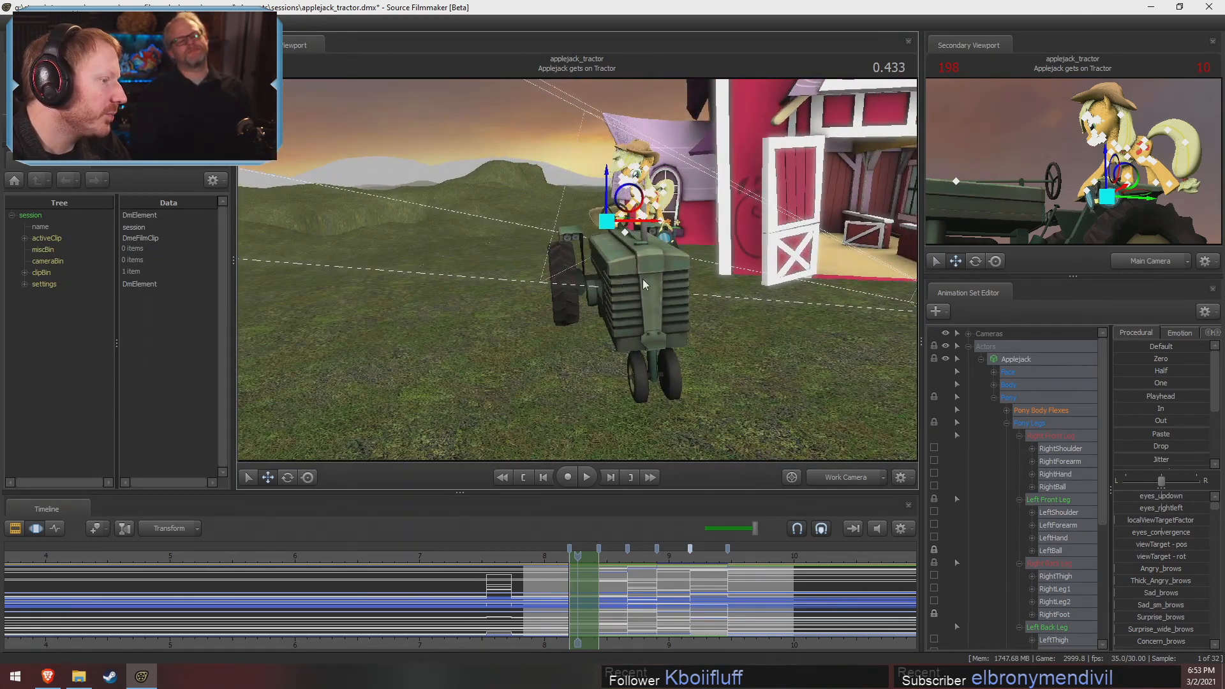
pyautogui.keyDown('alt'); pyautogui.moveTo(643, 284); pyautogui.dragTo(579, 272); pyautogui.keyUp('alt')
pyautogui.keyDown('alt'); pyautogui.moveTo(608, 413); pyautogui.dragTo(572, 387); pyautogui.keyUp('alt')
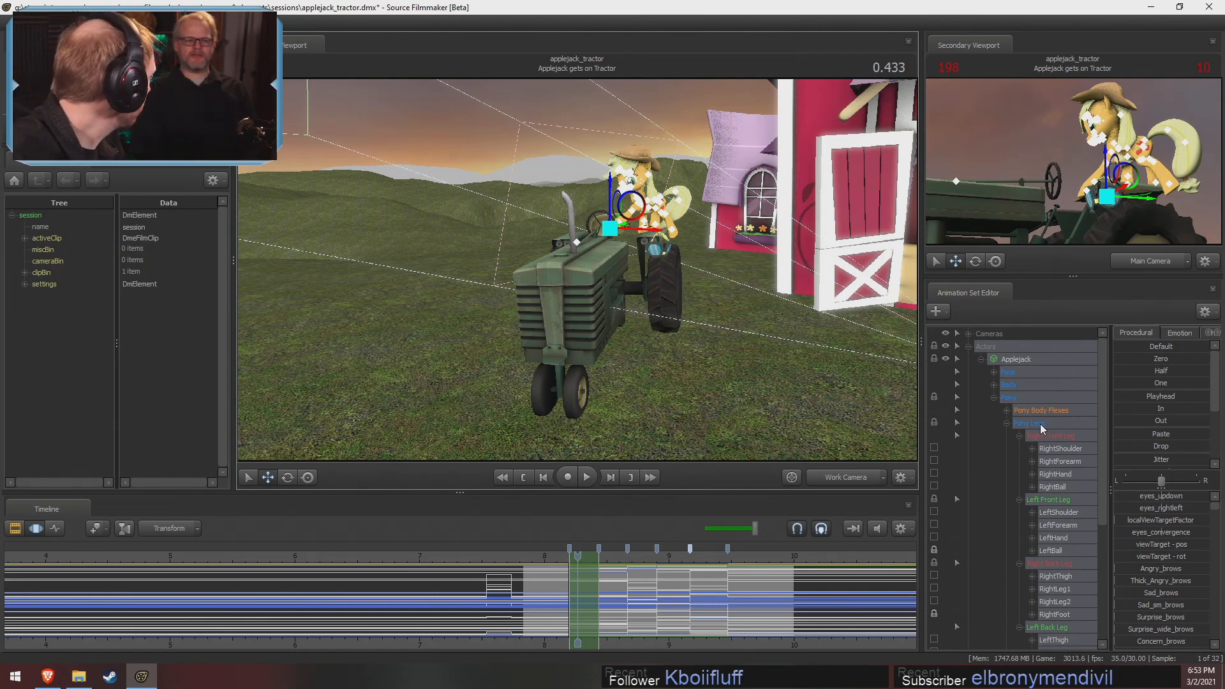
pyautogui.moveTo(776, 416); pyautogui.dragTo(577, 270)
pyautogui.moveTo(600, 336); pyautogui.dragTo(577, 271)
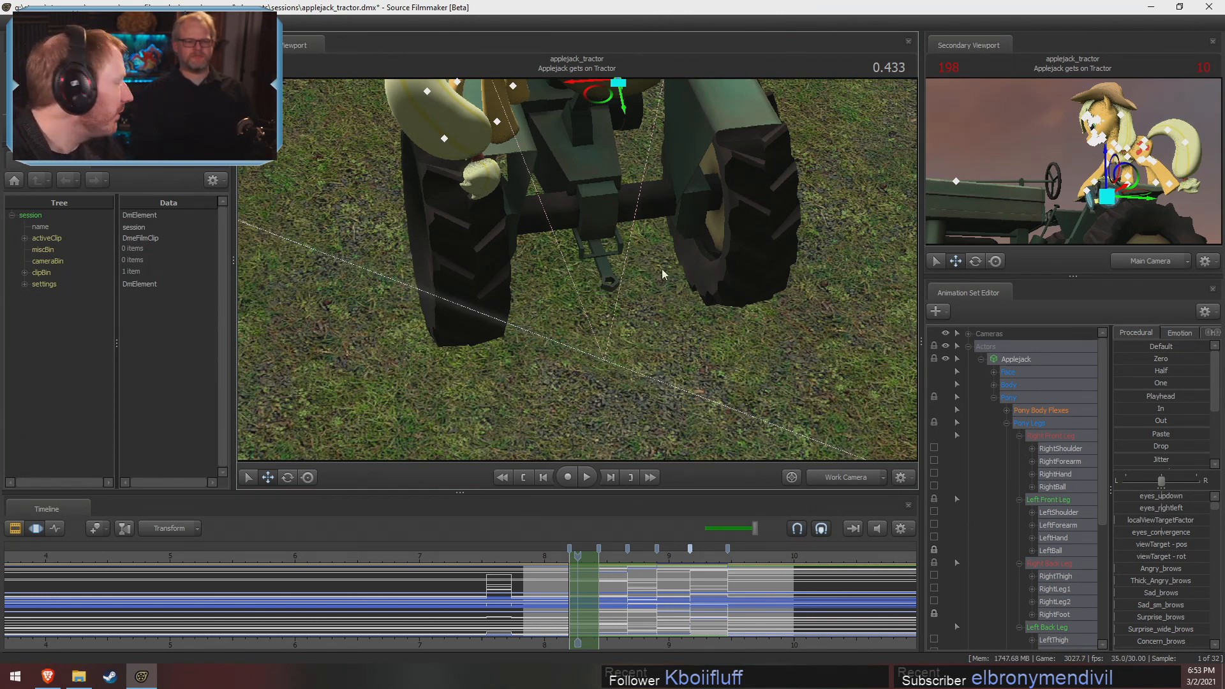
pyautogui.moveTo(473, 369); pyautogui.dragTo(577, 269)
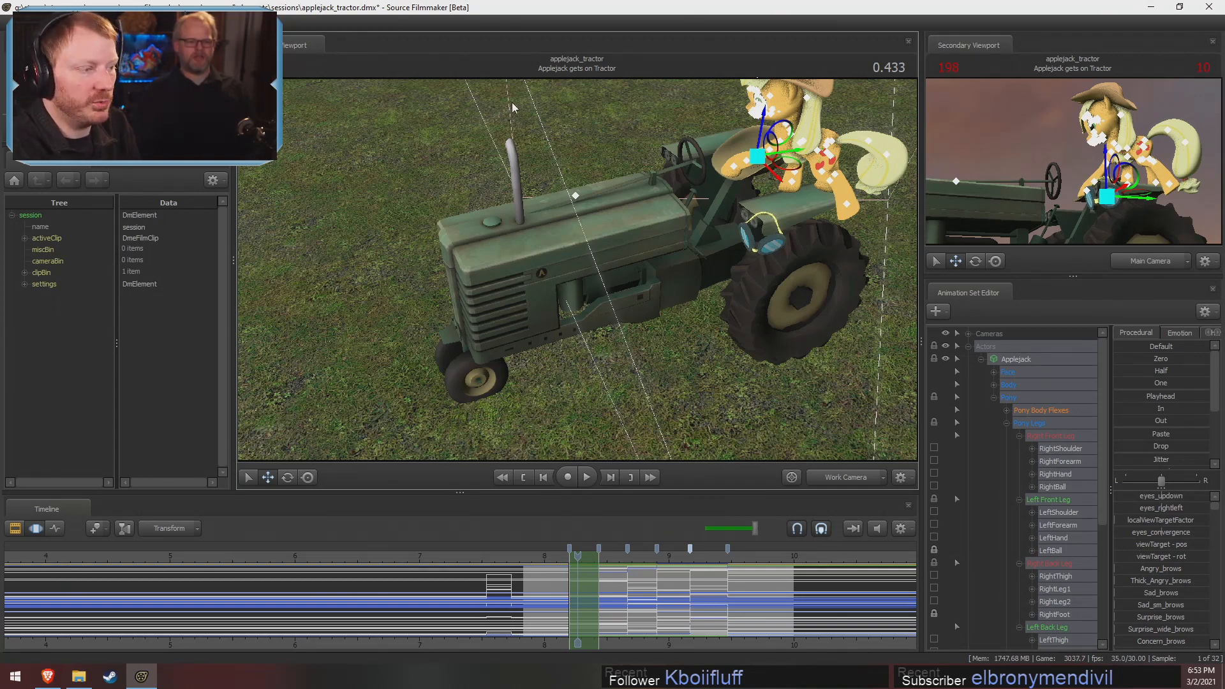
pyautogui.moveTo(512, 102); pyautogui.dragTo(539, 150)
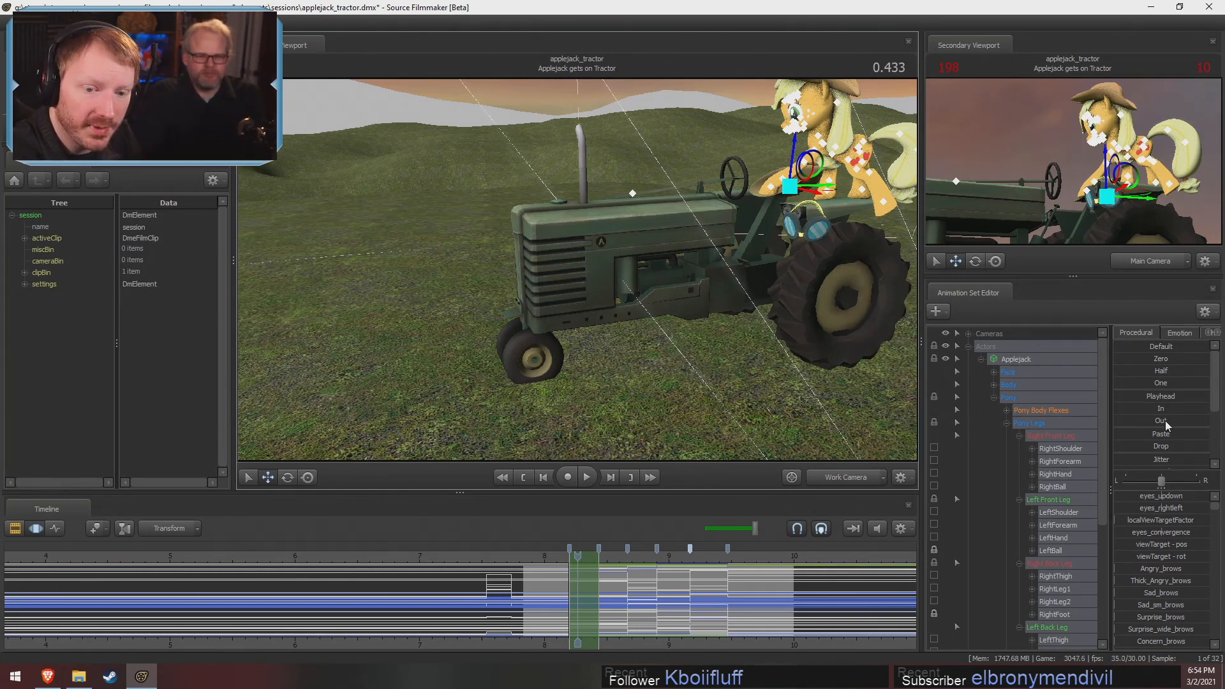
# Try lowering Applejack's whole body into the tractor at 0.433, then undo the move
pyautogui.scroll(1, 767, 623)
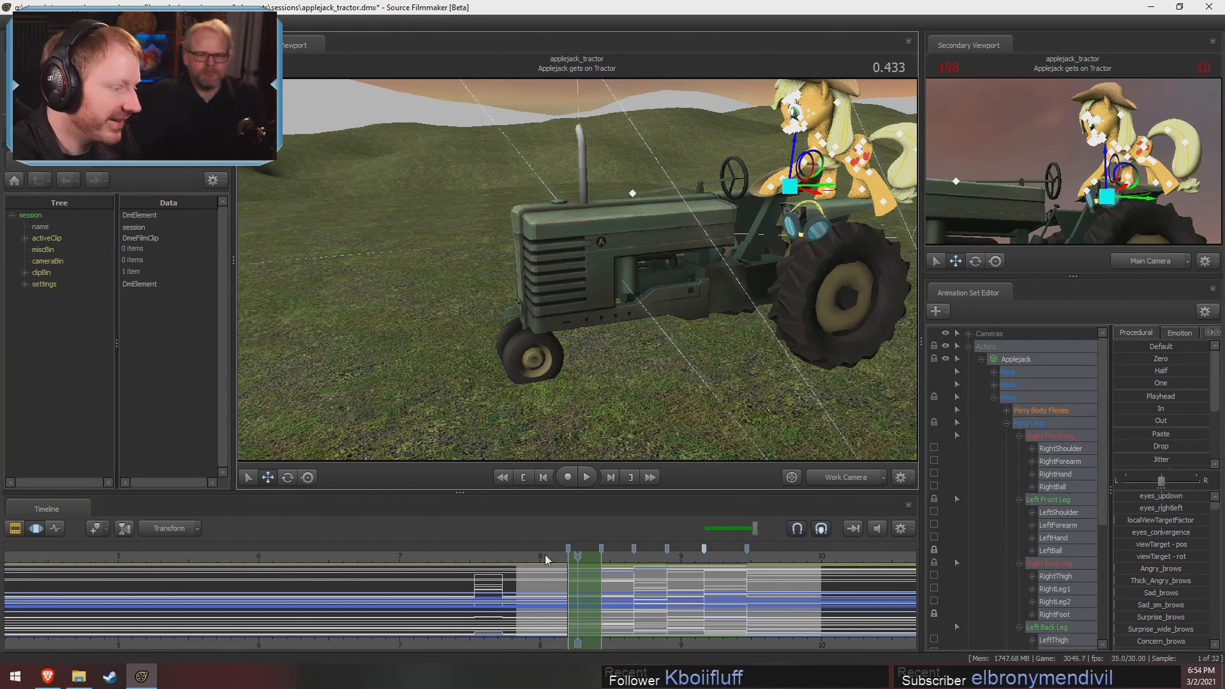
pyautogui.click(579, 559)
pyautogui.moveTo(671, 407); pyautogui.dragTo(743, 291)
pyautogui.press('w')
pyautogui.moveTo(577, 270); pyautogui.dragTo(577, 270)
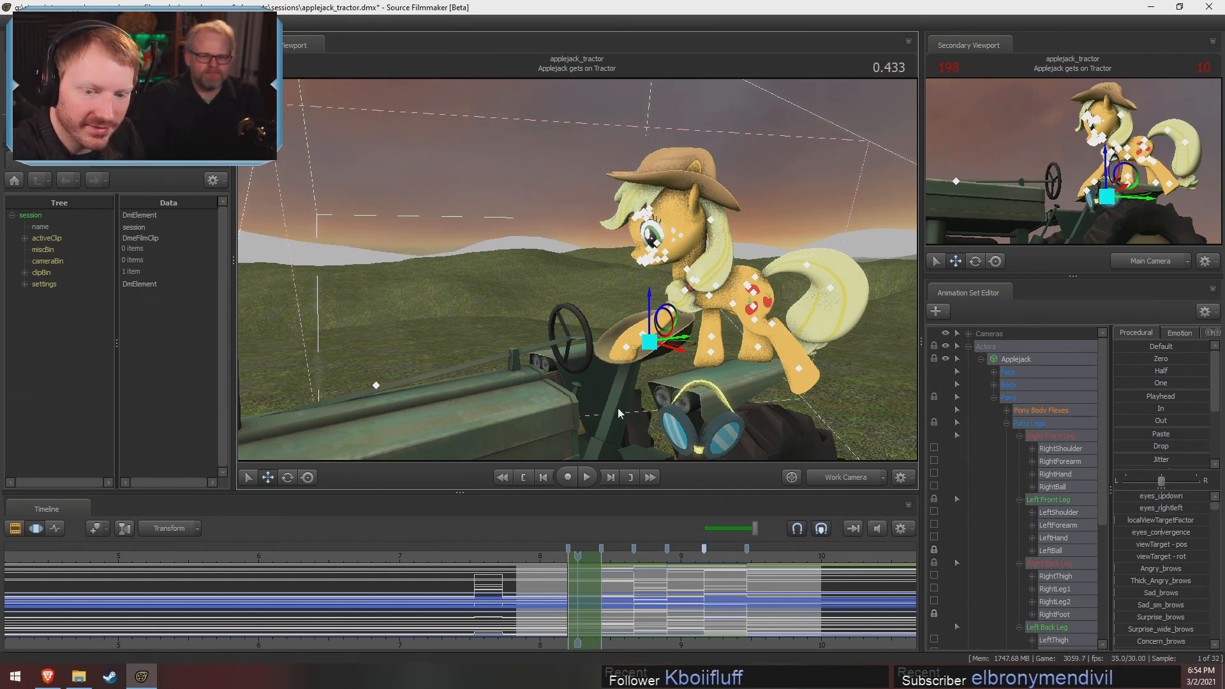
pyautogui.moveTo(649, 342); pyautogui.dragTo(645, 371)
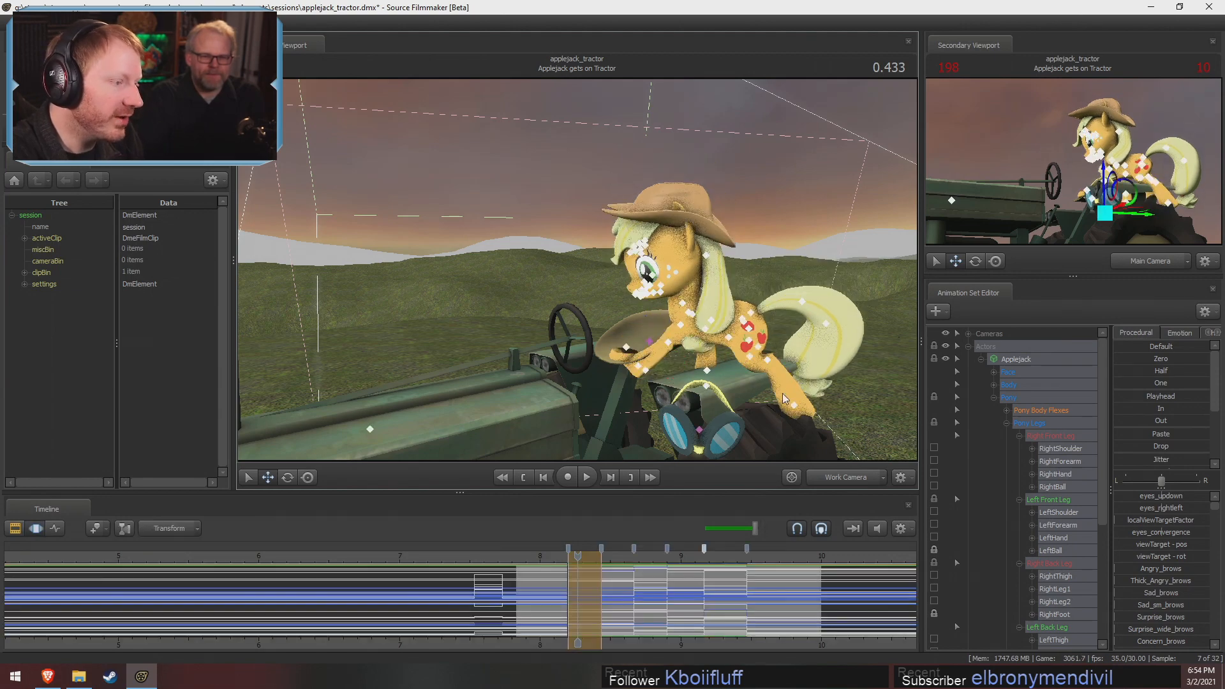
pyautogui.hotkey('ctrl', 'z')
# Switch to the Clip Editor and play the later shots through the main camera, stopping in Hill Launch at 0.466
pyautogui.press('F2')
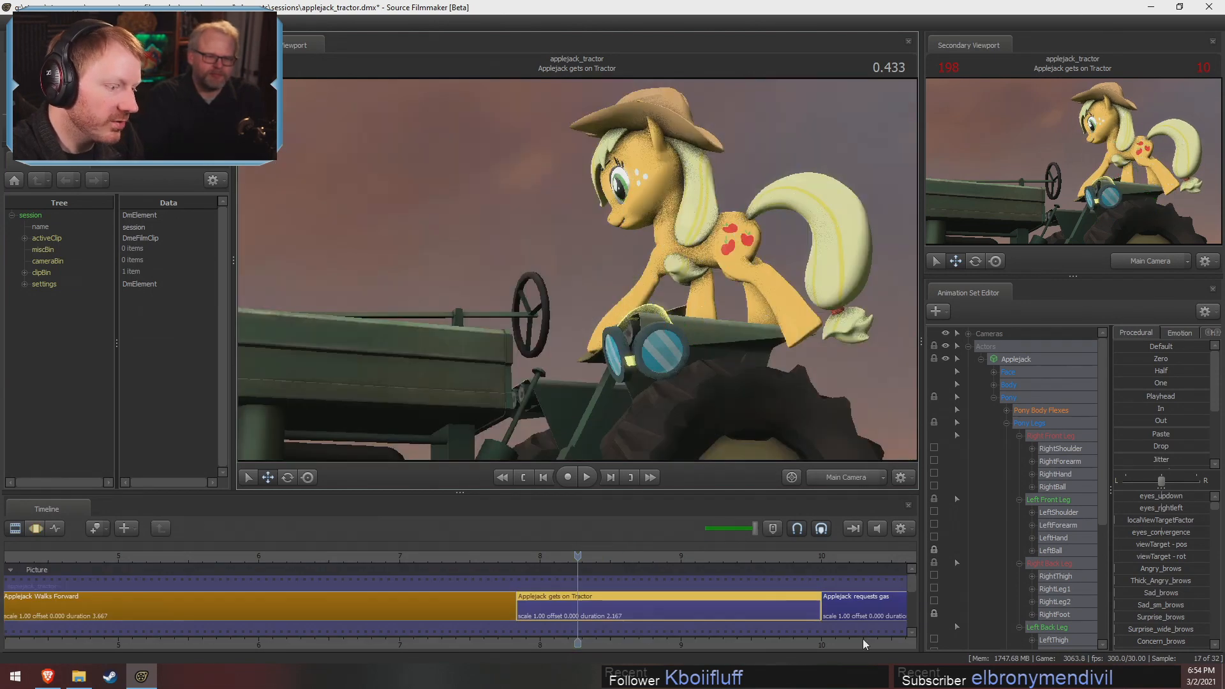
pyautogui.moveTo(383, 559)
pyautogui.mouseDown()
pyautogui.moveTo(352, 560)
pyautogui.moveTo(383, 572)
pyautogui.mouseUp()
pyautogui.press('space')
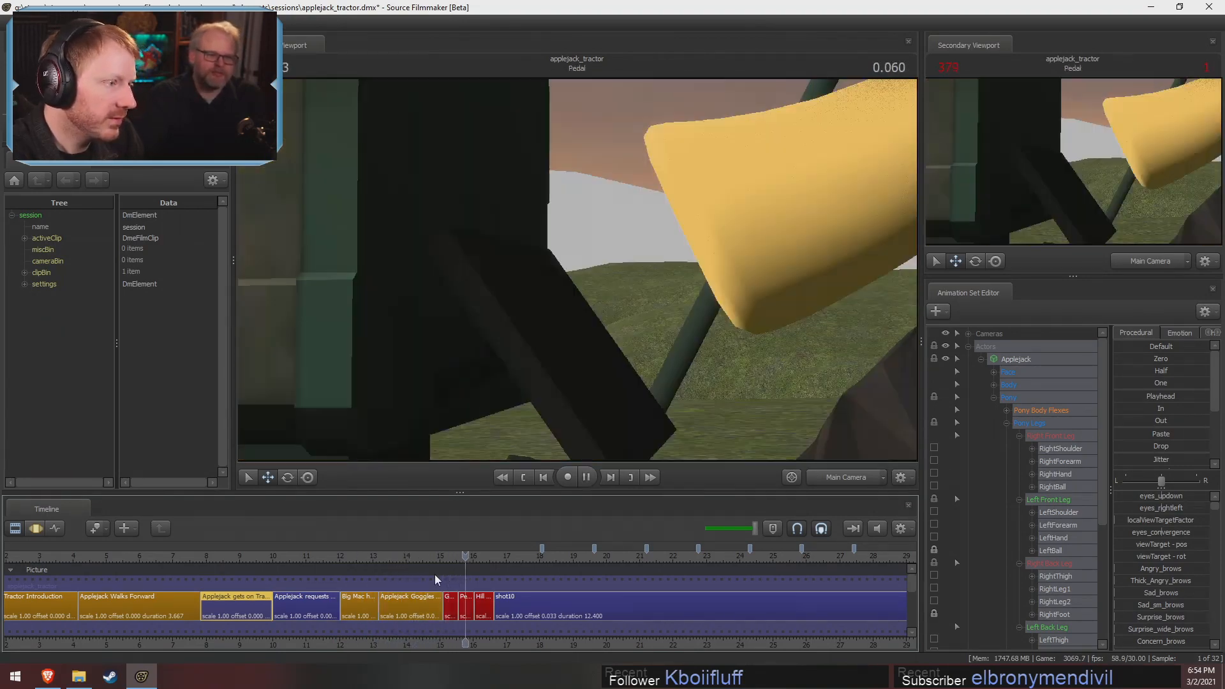
pyautogui.press('space')
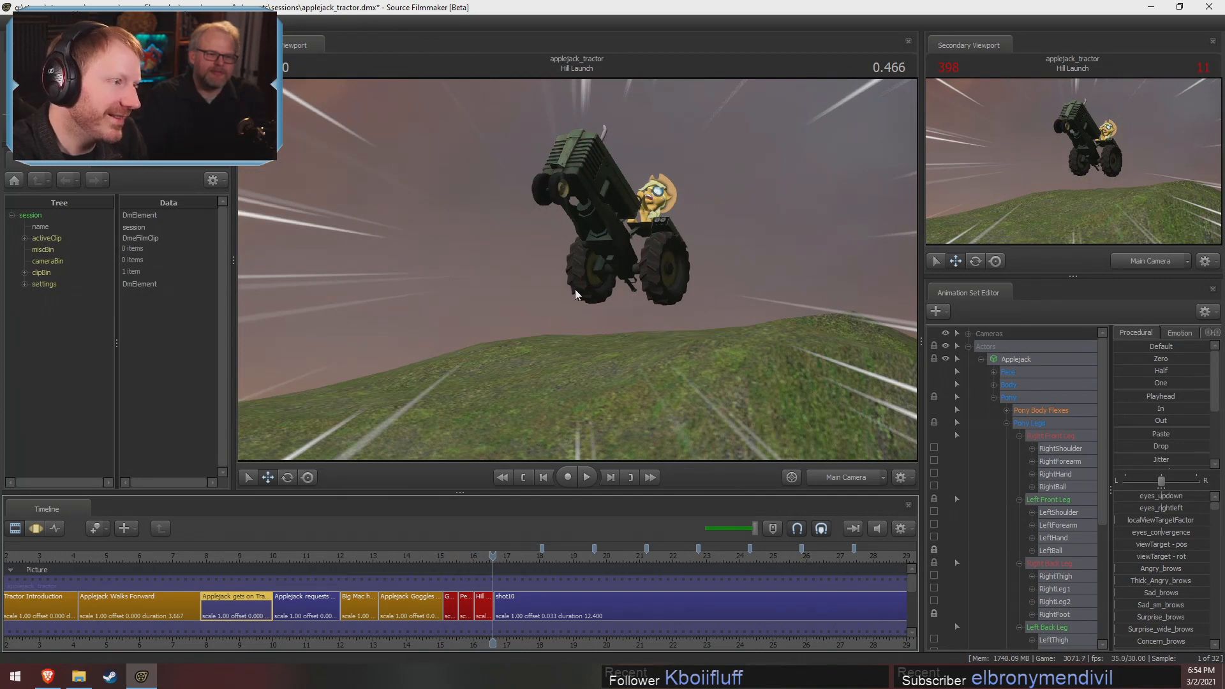
# Return to the Applejack gets on Tractor shot at 0.366 and review the sequence of shots around it
pyautogui.click(217, 565)
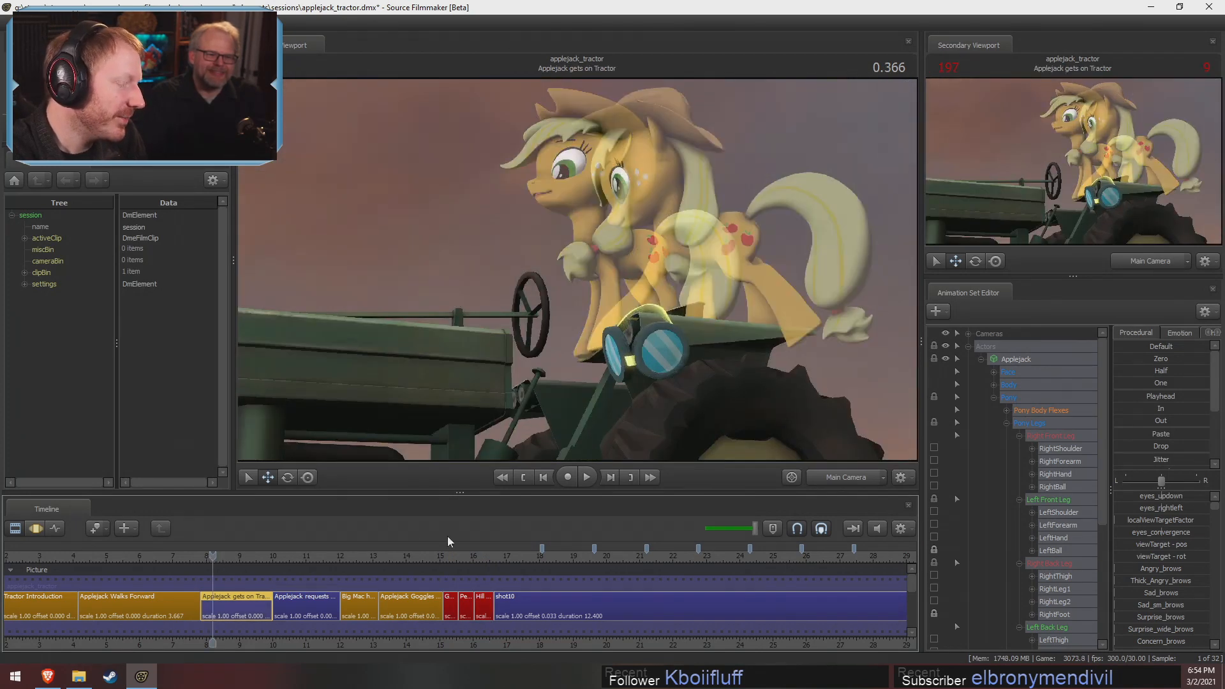
pyautogui.scroll(-3, 412, 616)
pyautogui.moveTo(377, 642); pyautogui.dragTo(703, 642)
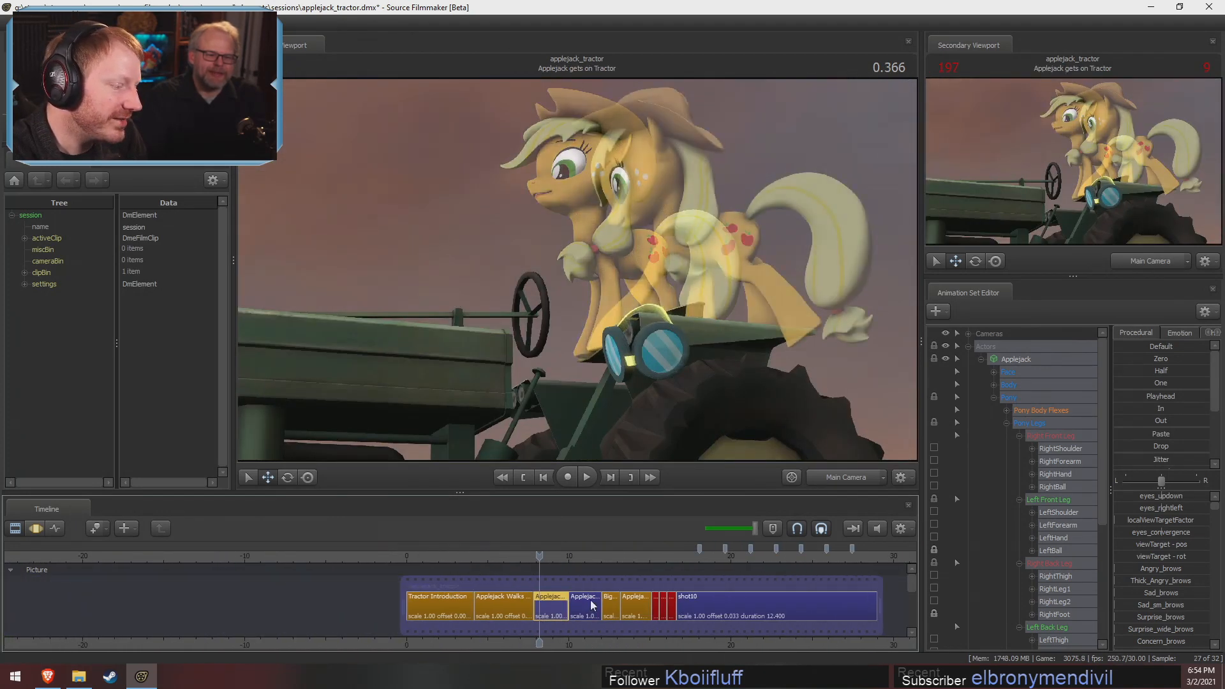
pyautogui.scroll(4, 580, 587)
pyautogui.keyDown('ctrl'); pyautogui.click(836, 476); pyautogui.keyUp('ctrl')
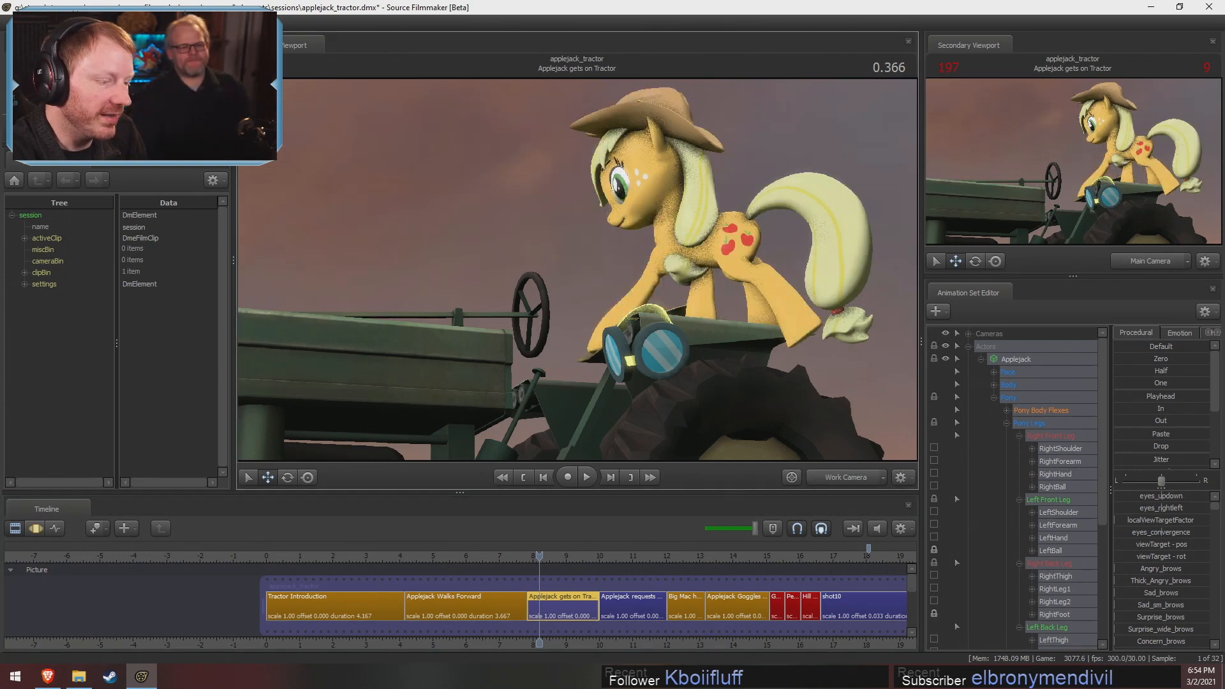
# Check Applejack's stepping pose from the front, and open the shot in the Motion Editor with the playhead at 0.466
pyautogui.moveTo(577, 269); pyautogui.dragTo(626, 284)
pyautogui.press('w')
pyautogui.press('a')
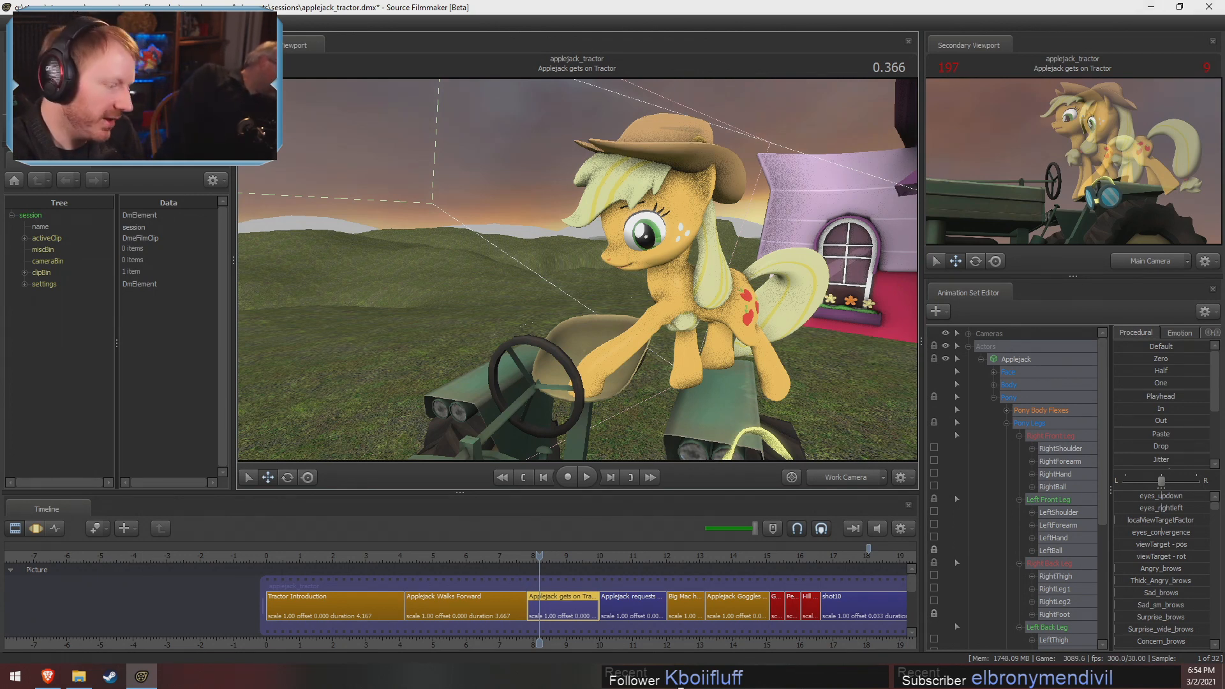
pyautogui.moveTo(626, 651); pyautogui.dragTo(557, 654, button='middle')
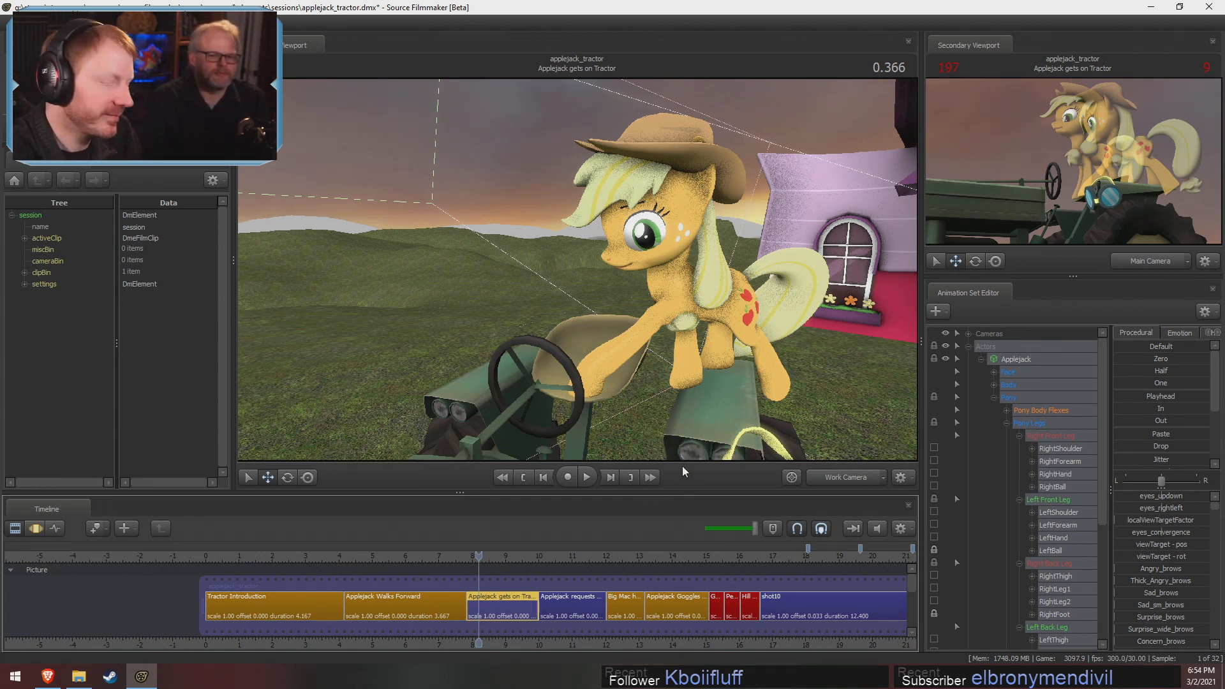
pyautogui.doubleClick(504, 613)
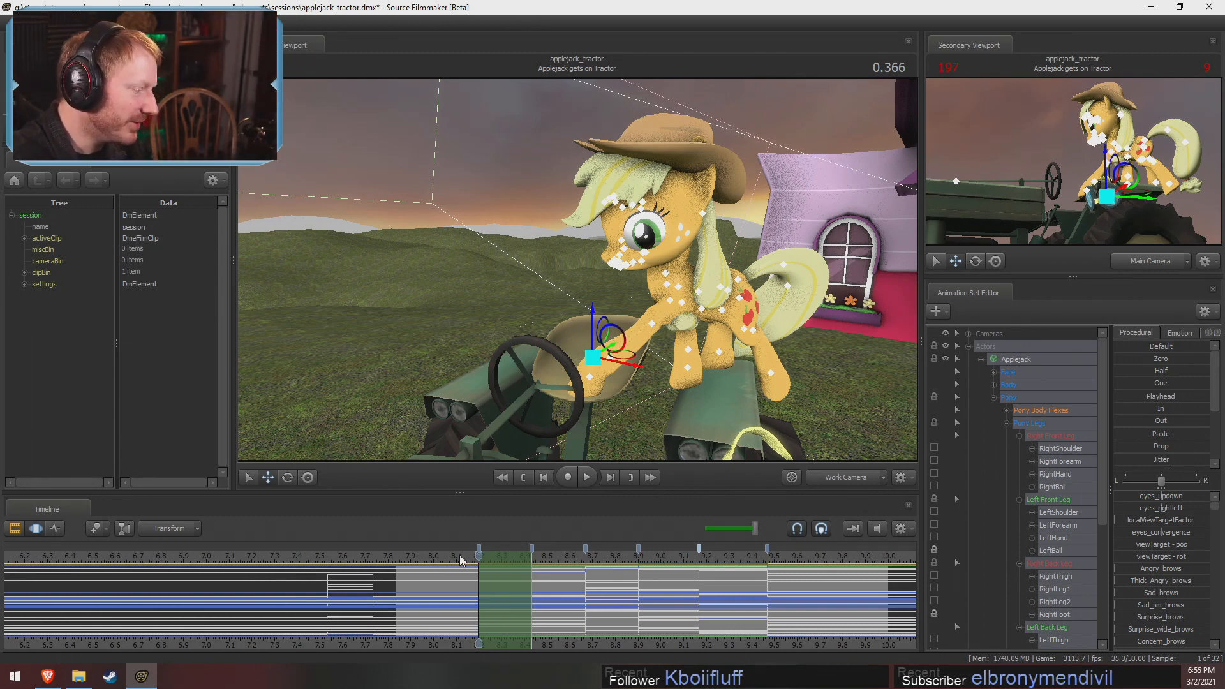
pyautogui.moveTo(457, 558); pyautogui.dragTo(501, 560)
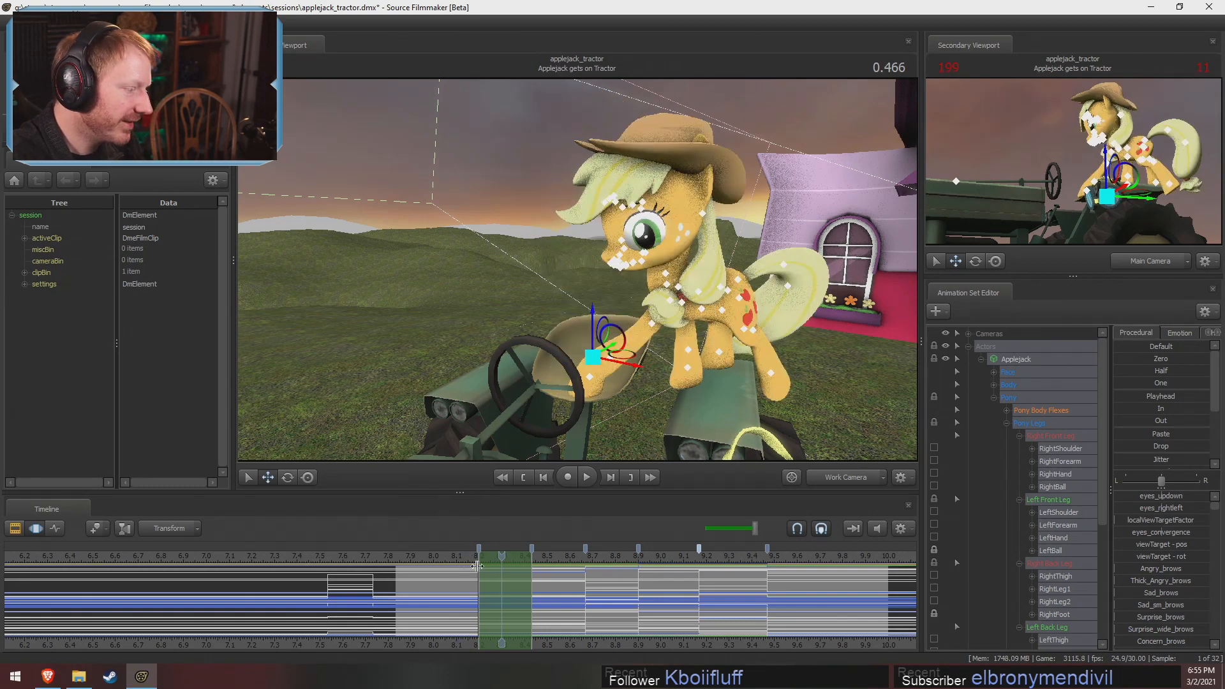
# Unlock Applejack's LeftBall bone in the Left Front Leg group at 0.466
pyautogui.moveTo(705, 416); pyautogui.dragTo(583, 270)
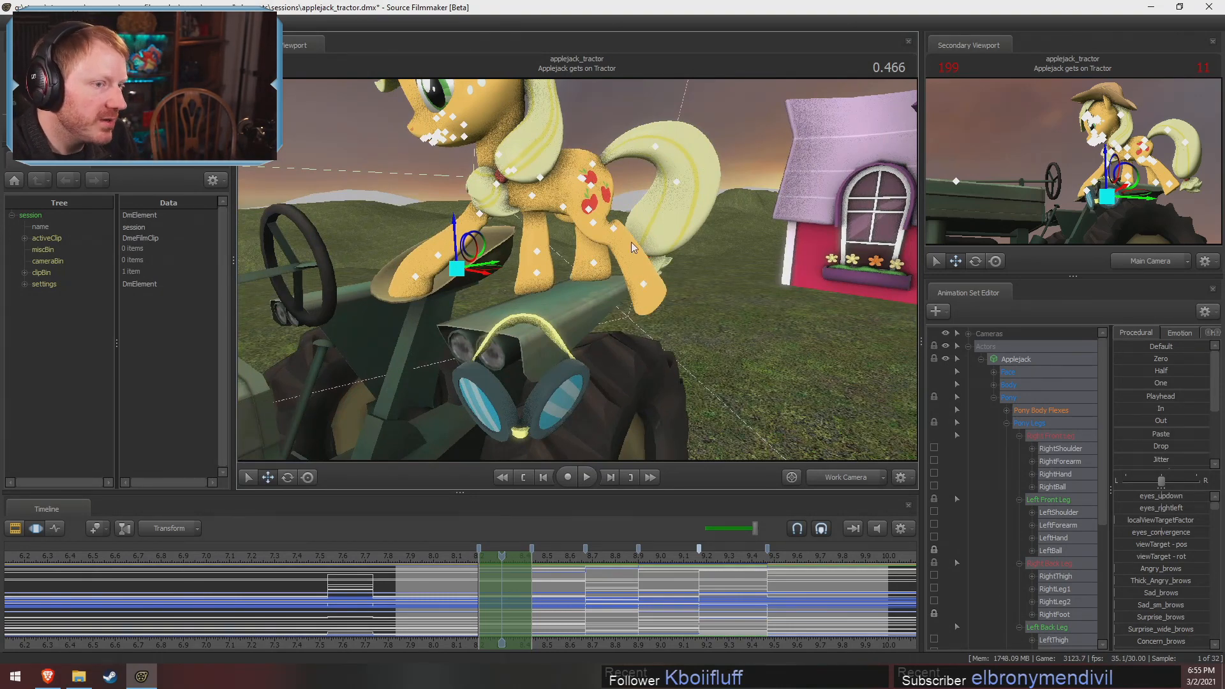
pyautogui.moveTo(631, 243); pyautogui.dragTo(515, 339)
pyautogui.click(560, 182)
pyautogui.keyDown('ctrl'); pyautogui.click(560, 185); pyautogui.keyUp('ctrl')
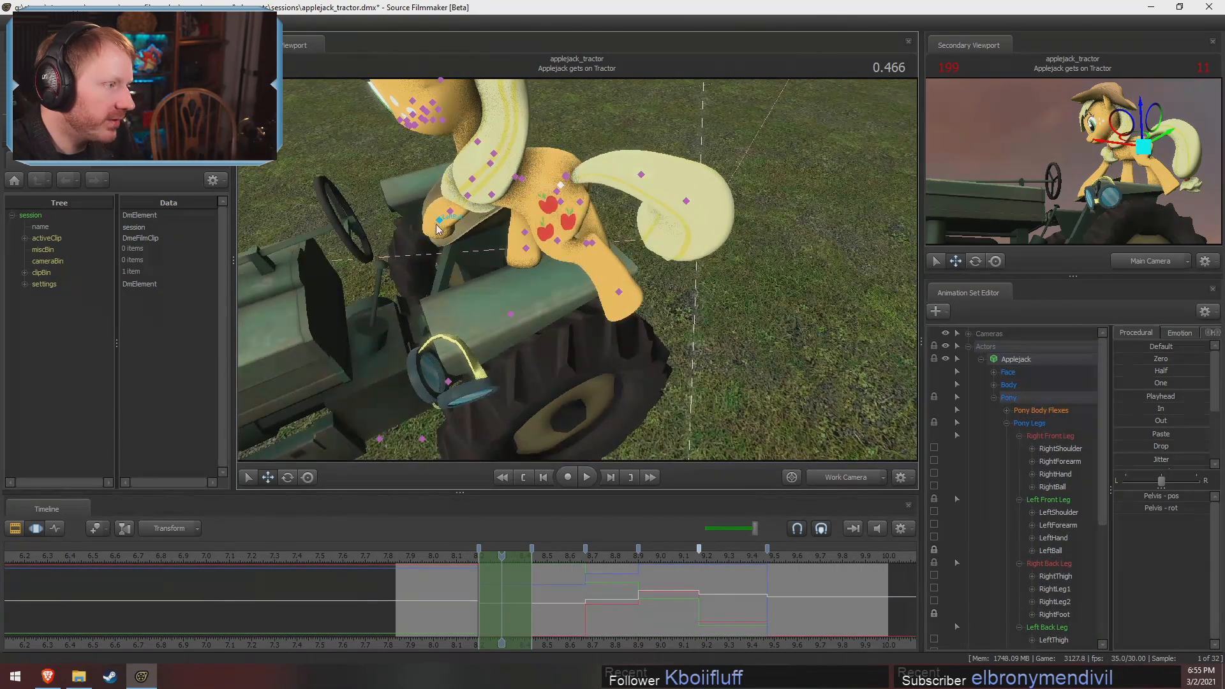
pyautogui.click(439, 221)
pyautogui.press('e')
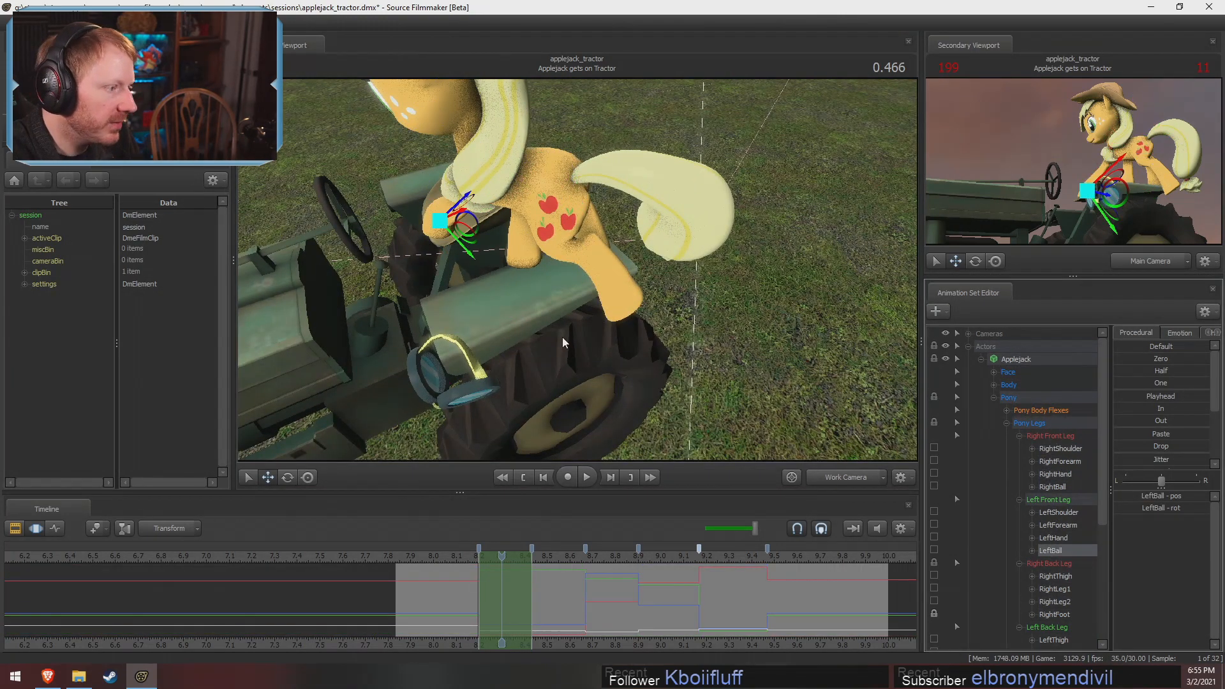
pyautogui.press('ctrl')
# Lock Applejack's RightBall bone at 0.466 and check the planted hooves on the tractor, ending with RightFoot selected
pyautogui.click(618, 292)
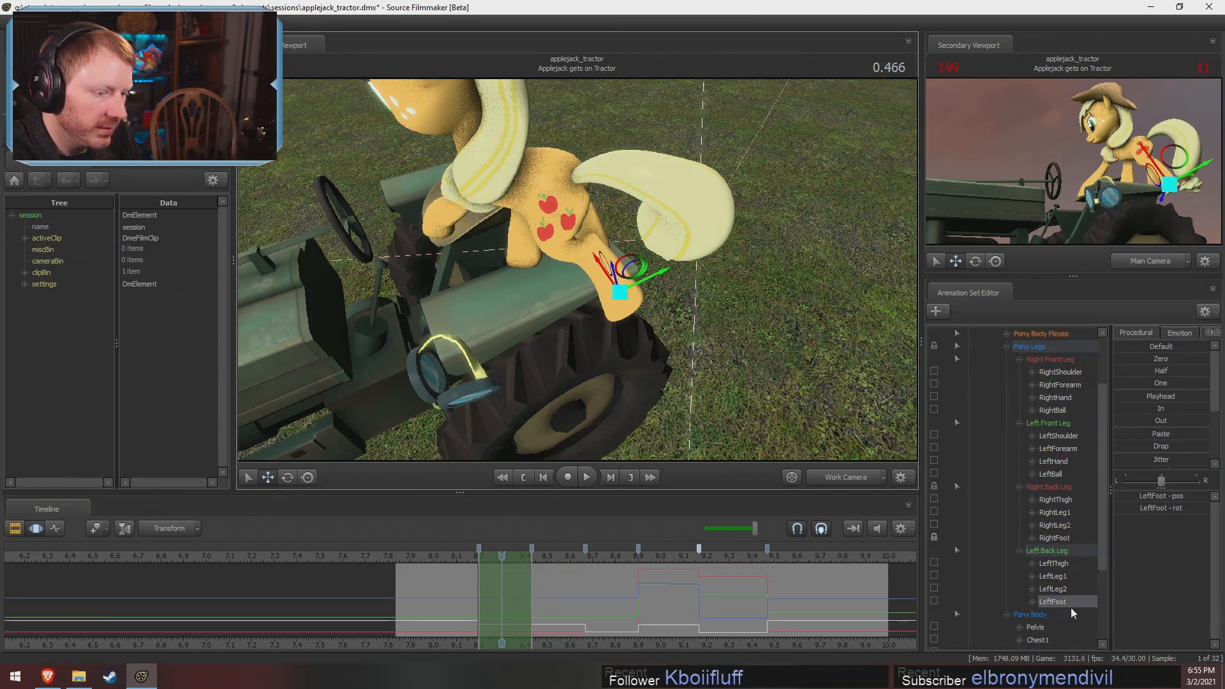
pyautogui.keyDown('alt'); pyautogui.moveTo(726, 337); pyautogui.dragTo(795, 274); pyautogui.keyUp('alt')
pyautogui.keyDown('ctrl'); pyautogui.click(510, 273); pyautogui.keyUp('ctrl')
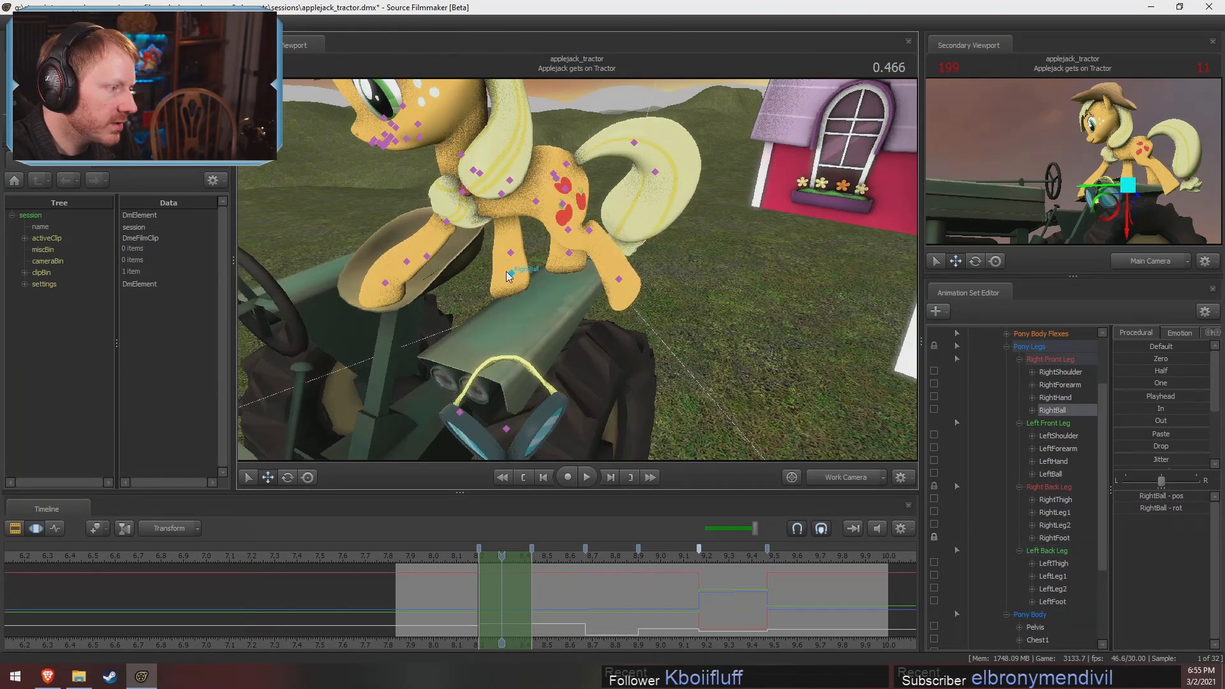
pyautogui.click(934, 409)
pyautogui.keyDown('ctrl'); pyautogui.click(568, 255); pyautogui.keyUp('ctrl')
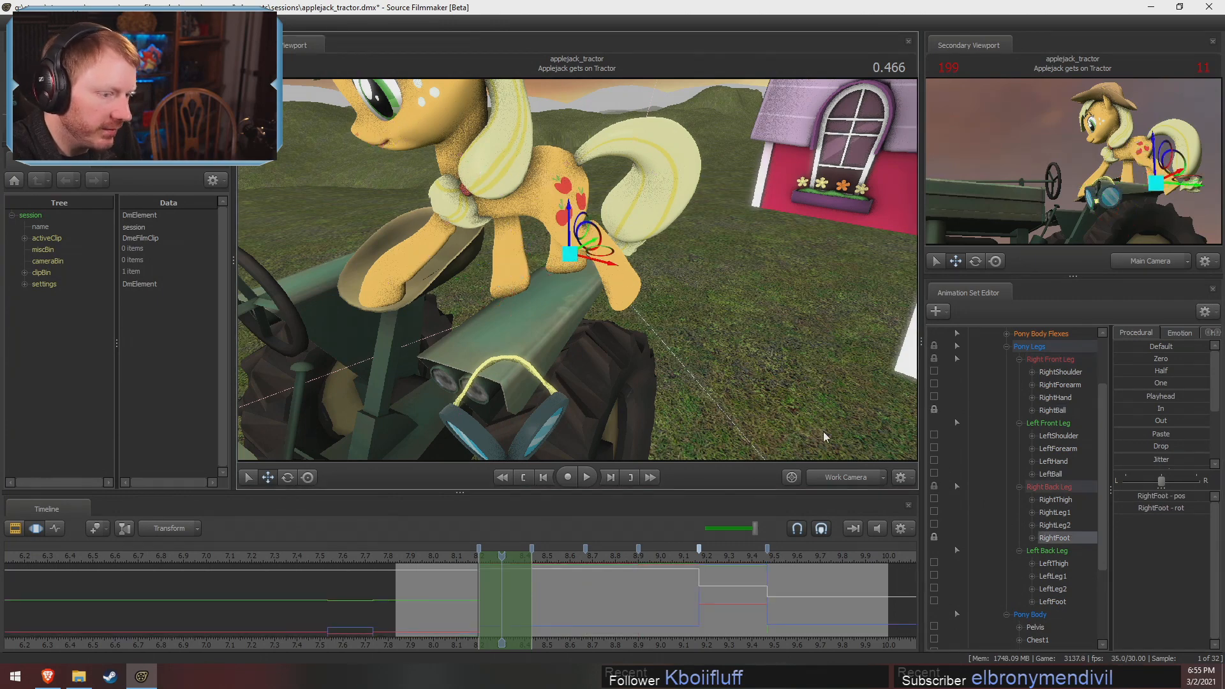
# Save the applejack_tractor session
pyautogui.moveTo(503, 602); pyautogui.dragTo(730, 606)
pyautogui.click(754, 592)
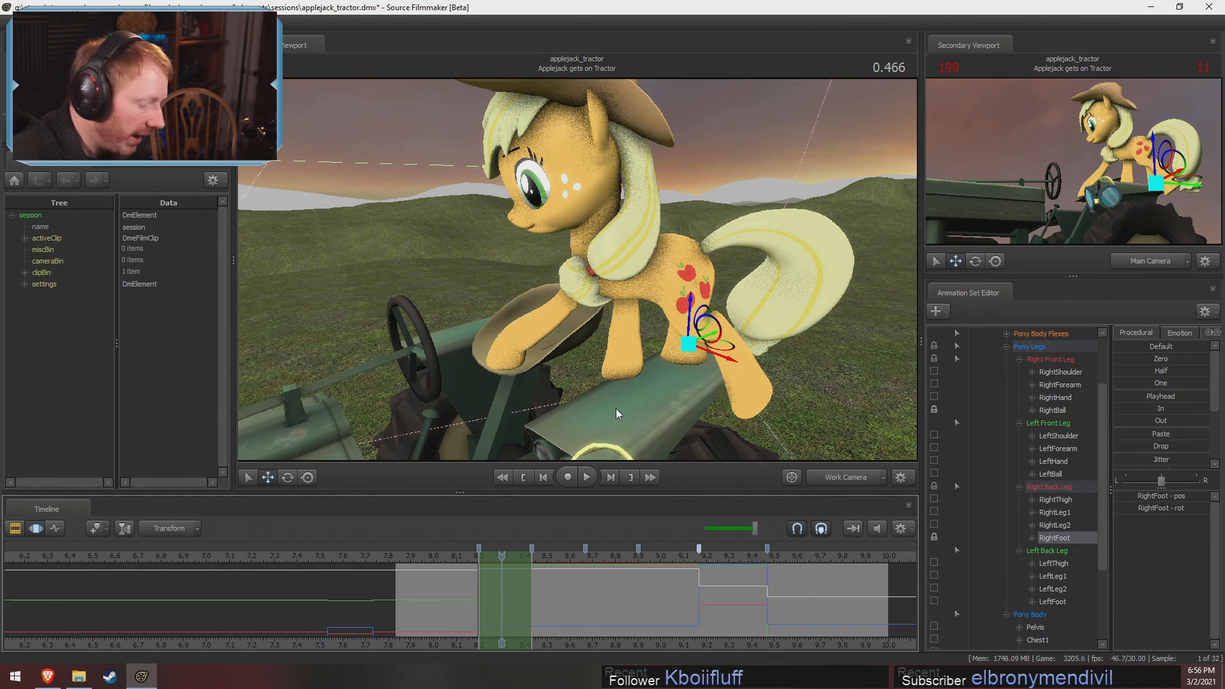
pyautogui.hotkey('ctrl', 's')
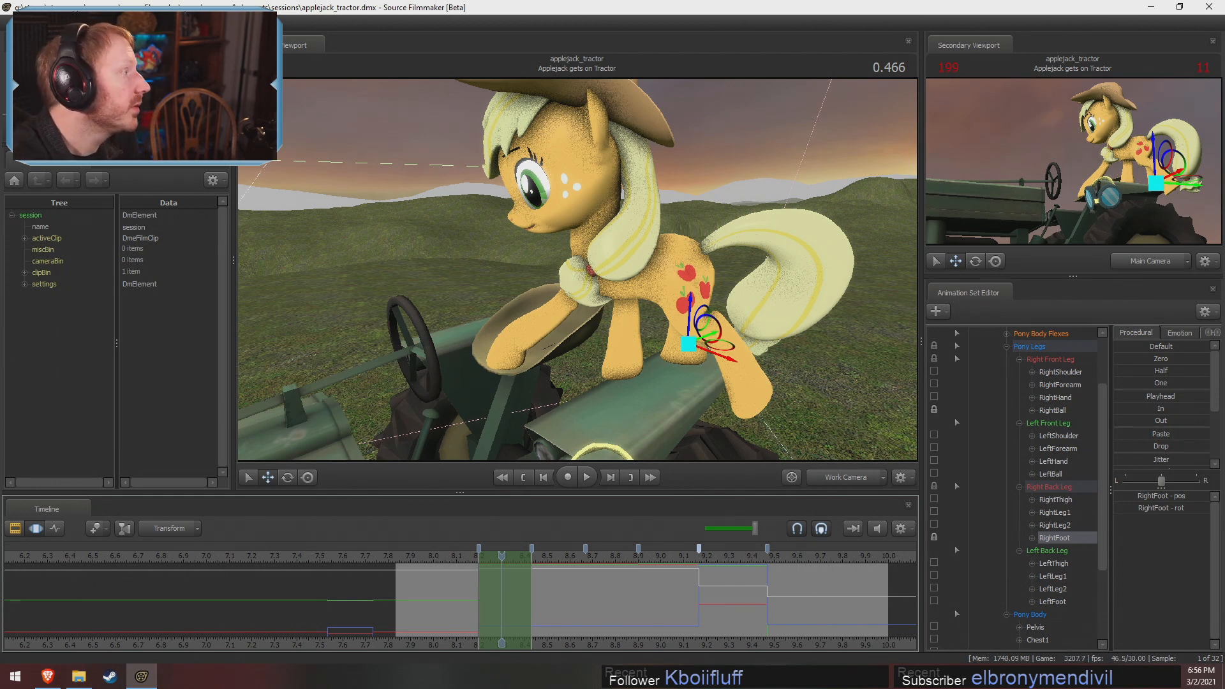
# Open the session fma_chemistry_60.dmx from the [] chemistry folder
pyautogui.click(13, 24)
pyautogui.click(29, 49)
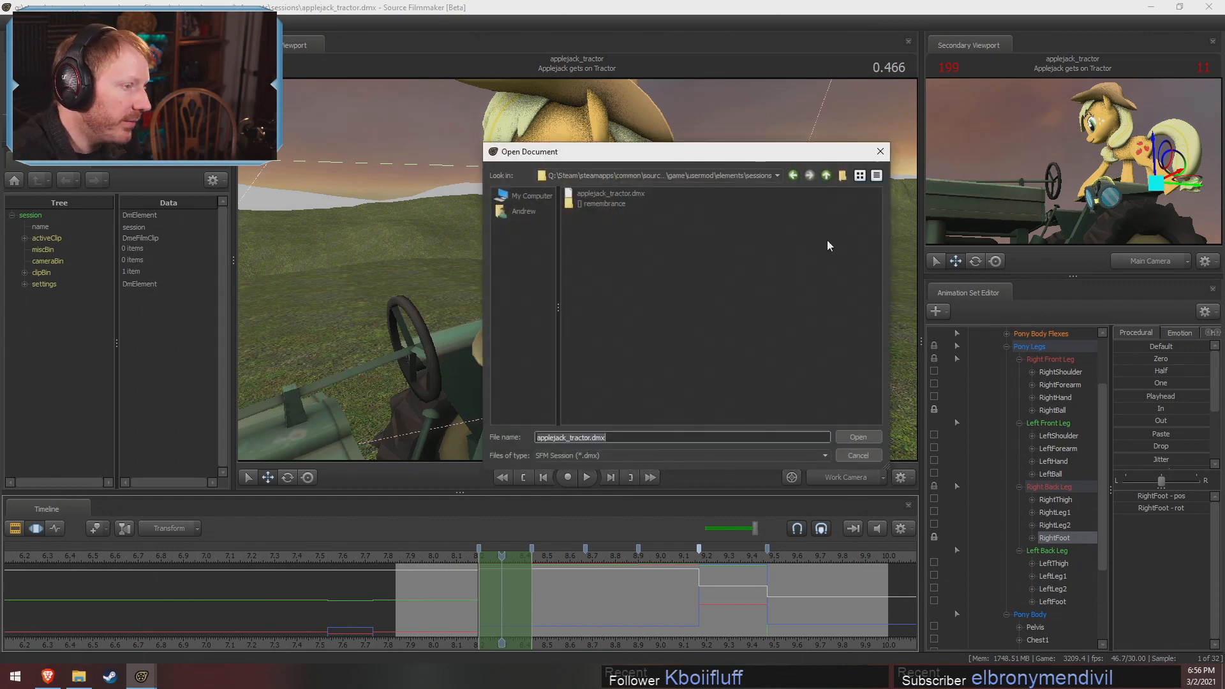
pyautogui.click(827, 175)
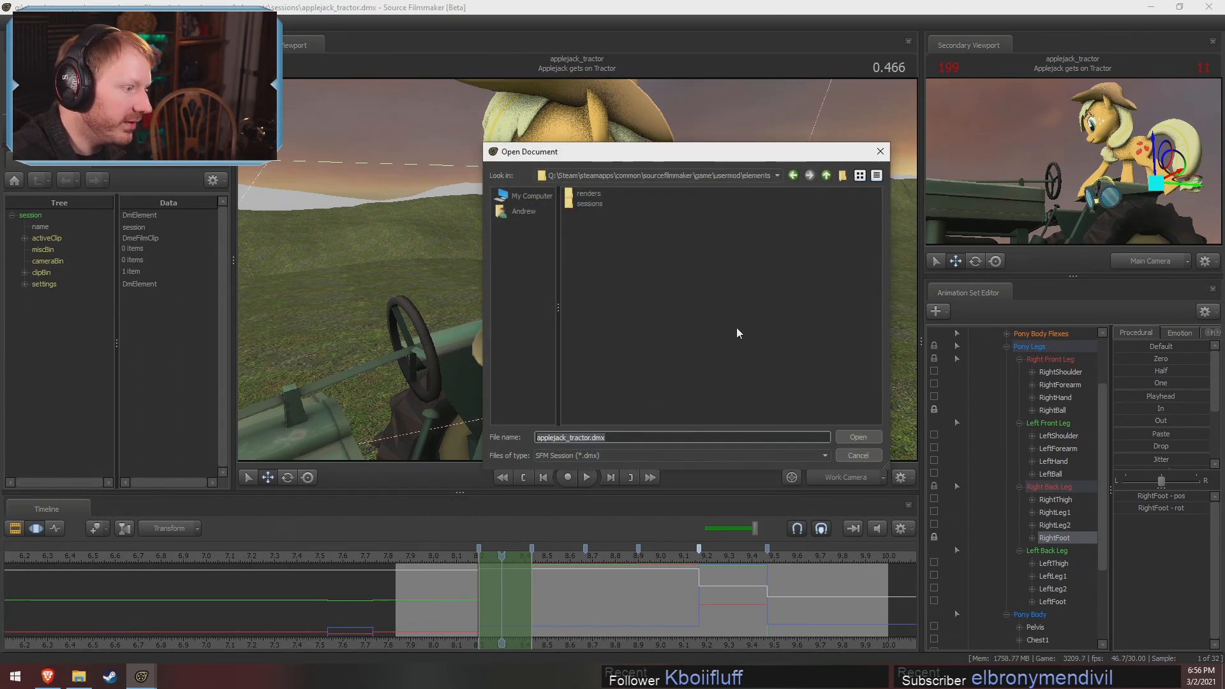
pyautogui.click(601, 203)
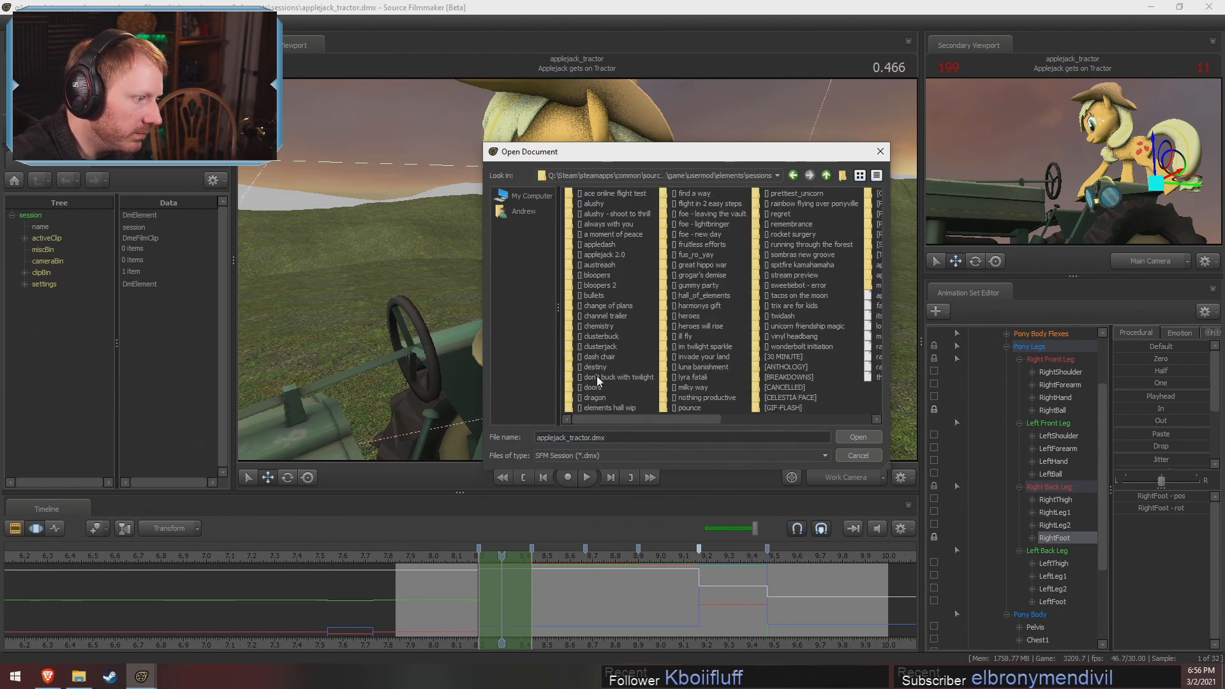
pyautogui.doubleClick(593, 328)
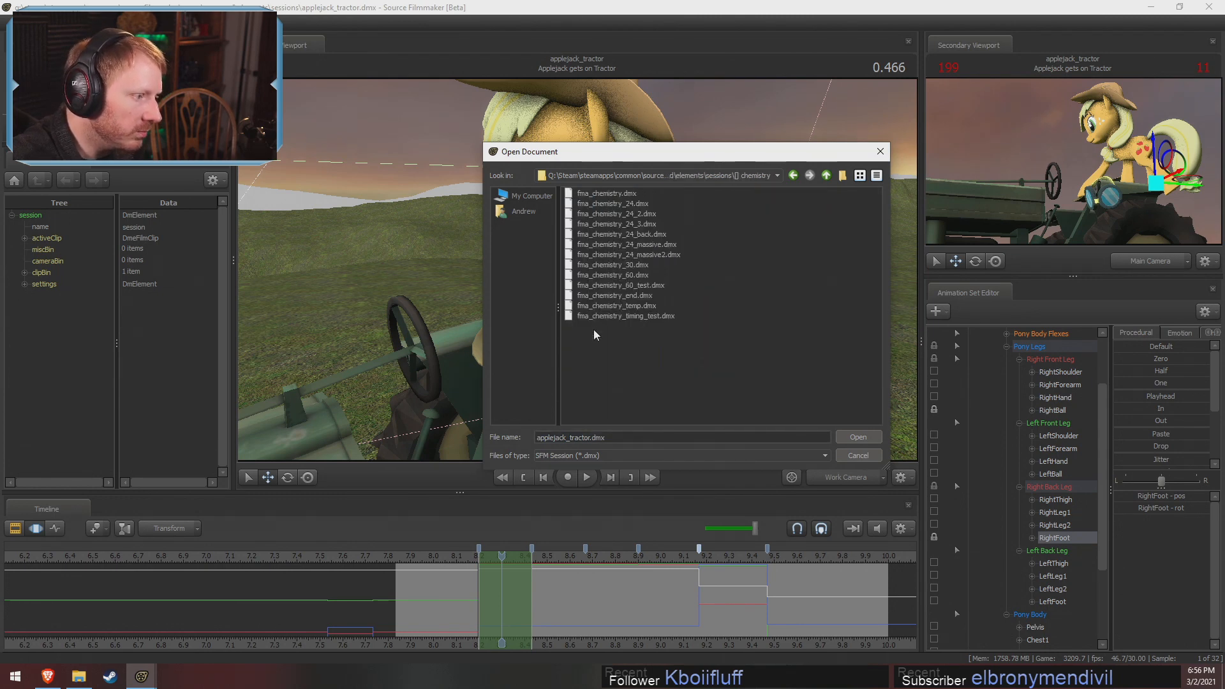
pyautogui.click(633, 275)
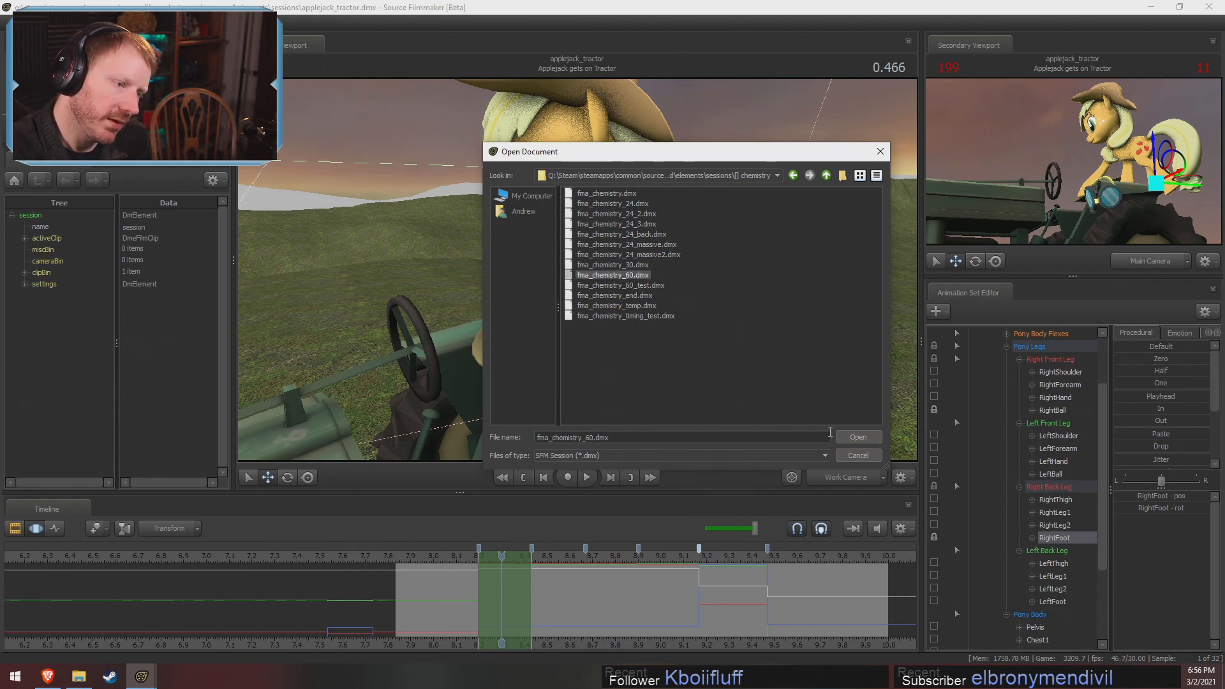
pyautogui.click(857, 437)
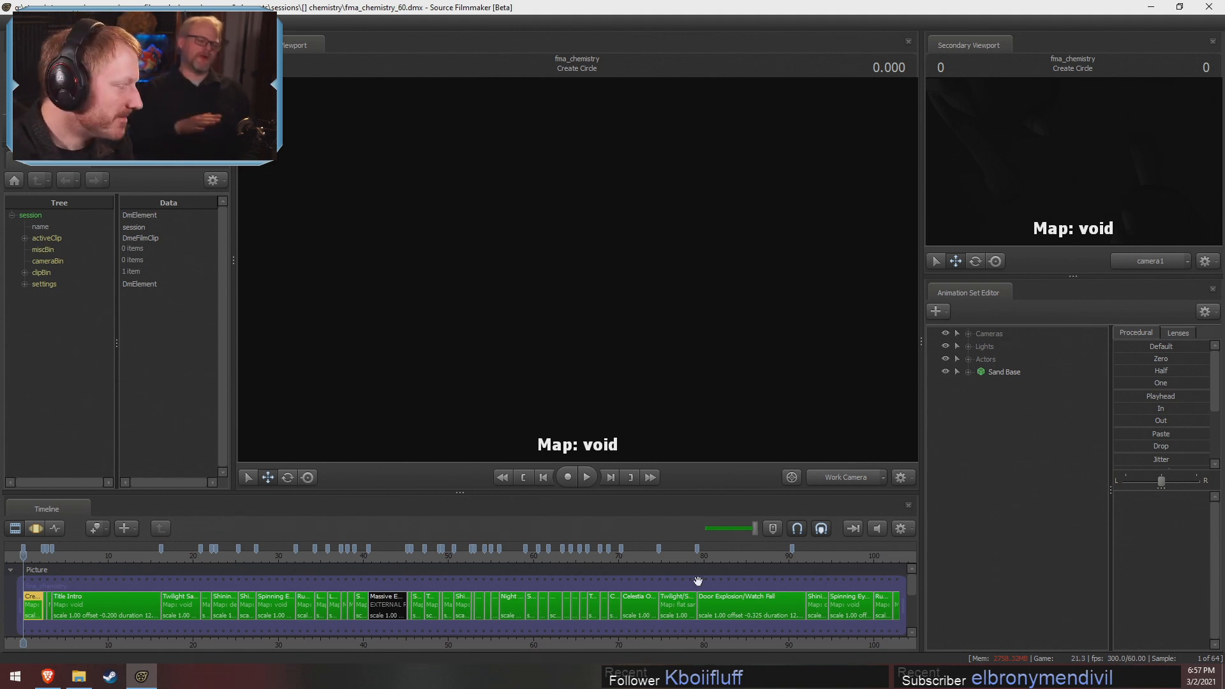
# Play the Sombra Crystal Explosion shot through its camera into the Twilight Fight shot
pyautogui.click(416, 560)
pyautogui.scroll(3, 416, 560)
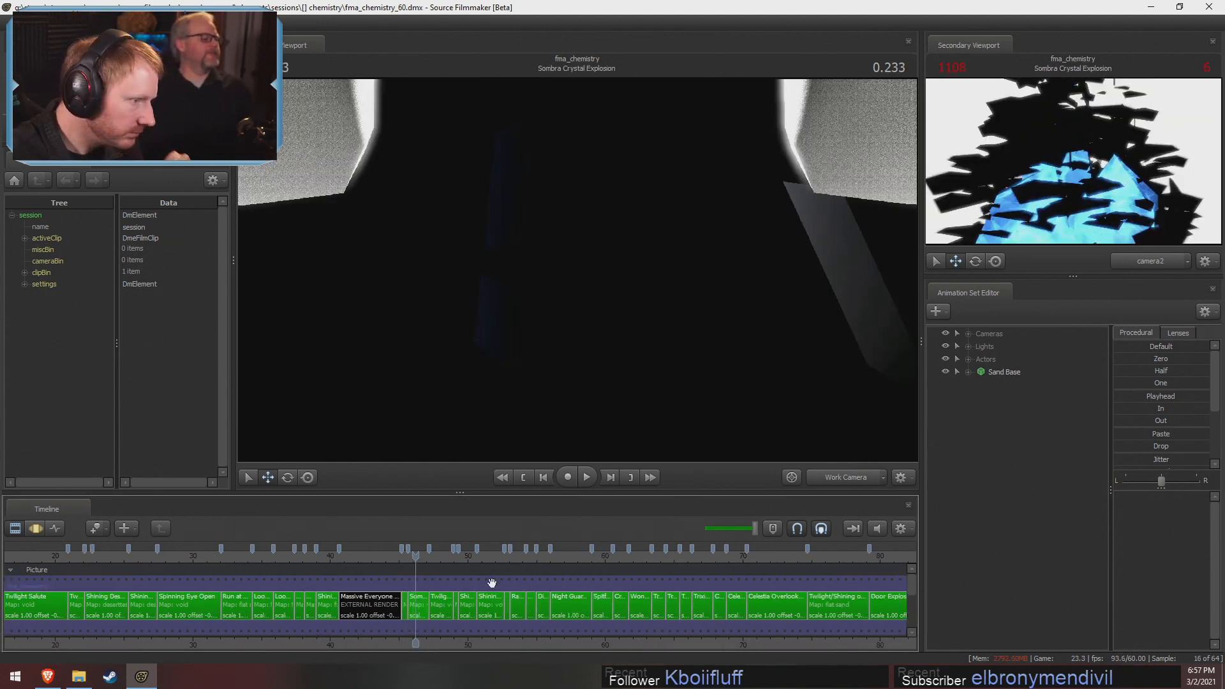
pyautogui.scroll(4, 508, 614)
pyautogui.press('space')
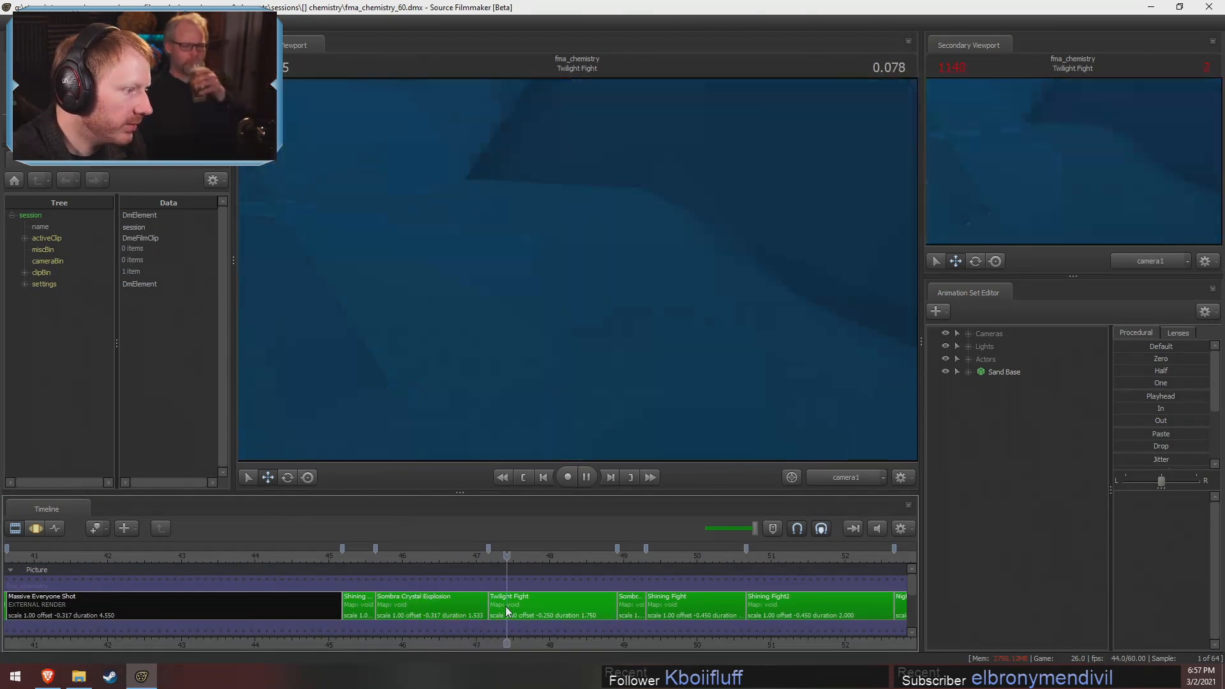
# Hide Darkness Explosion in the Twilight Fight shot and mute the audio with the playhead at -0.133
pyautogui.click(506, 606)
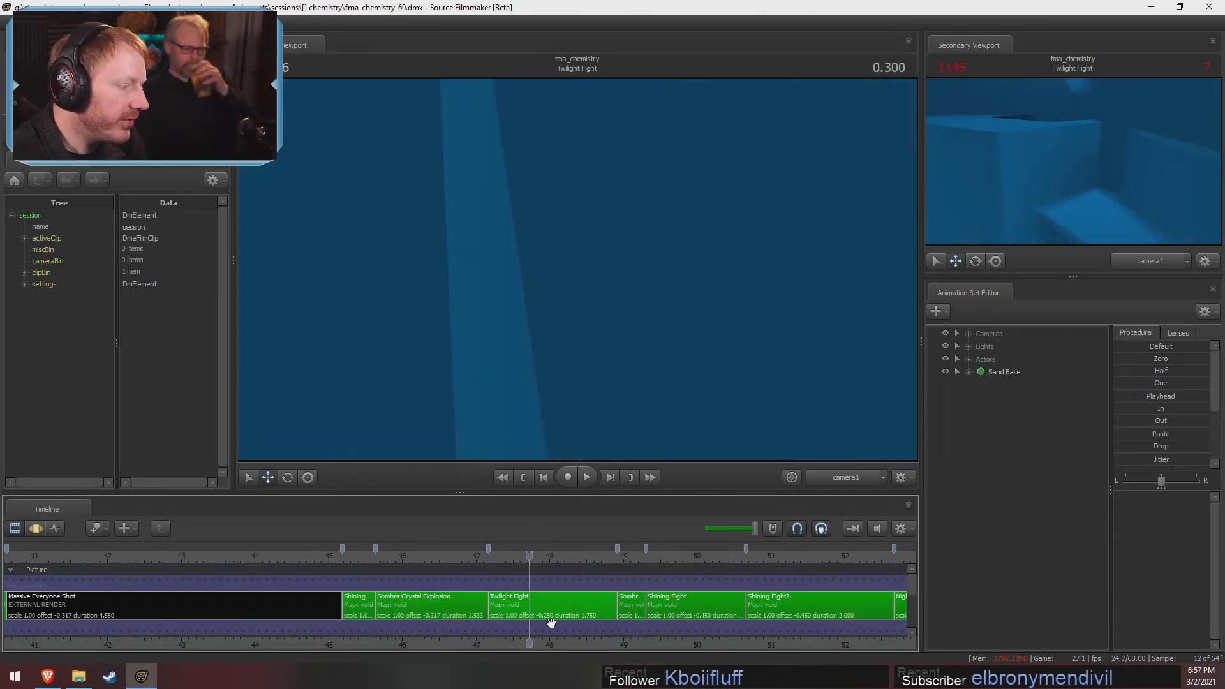
pyautogui.click(945, 423)
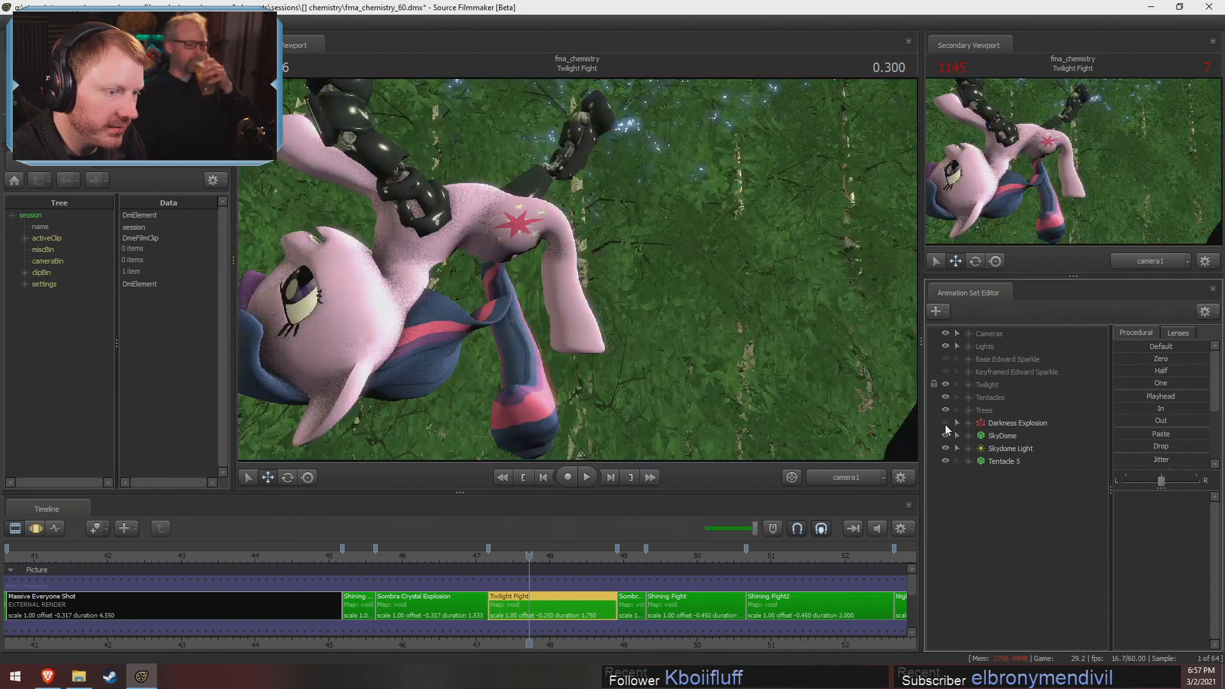
pyautogui.click(497, 557)
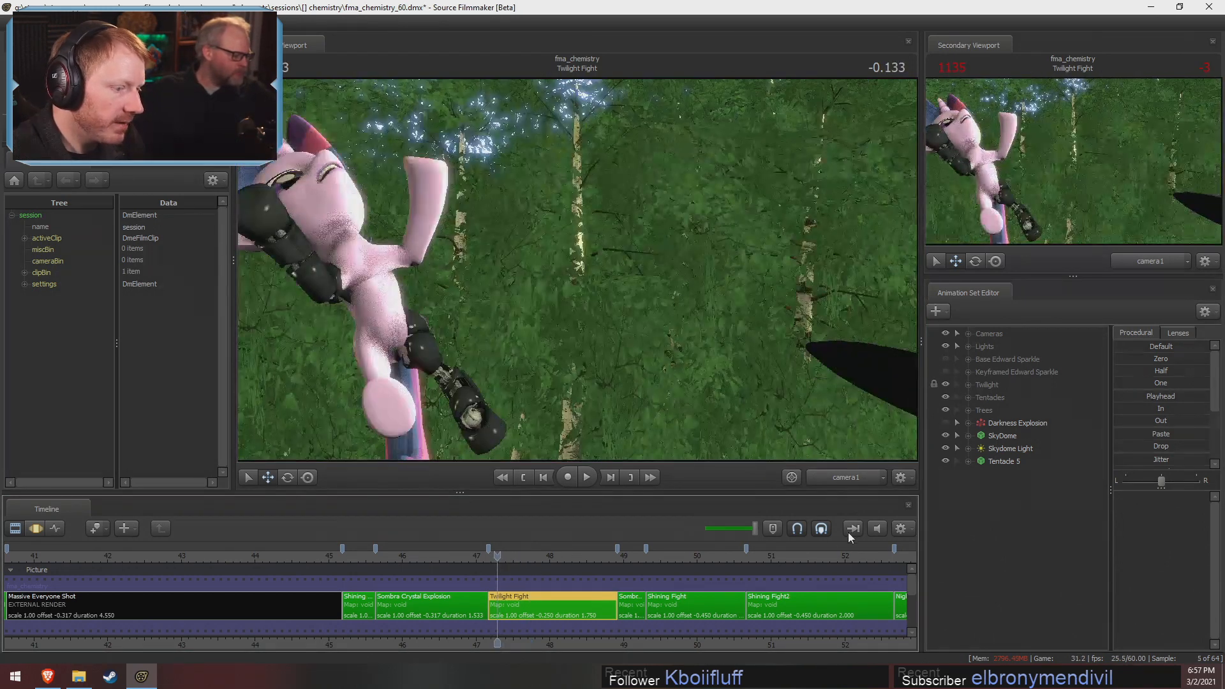
pyautogui.click(878, 529)
pyautogui.moveTo(568, 629); pyautogui.dragTo(514, 629, button='middle')
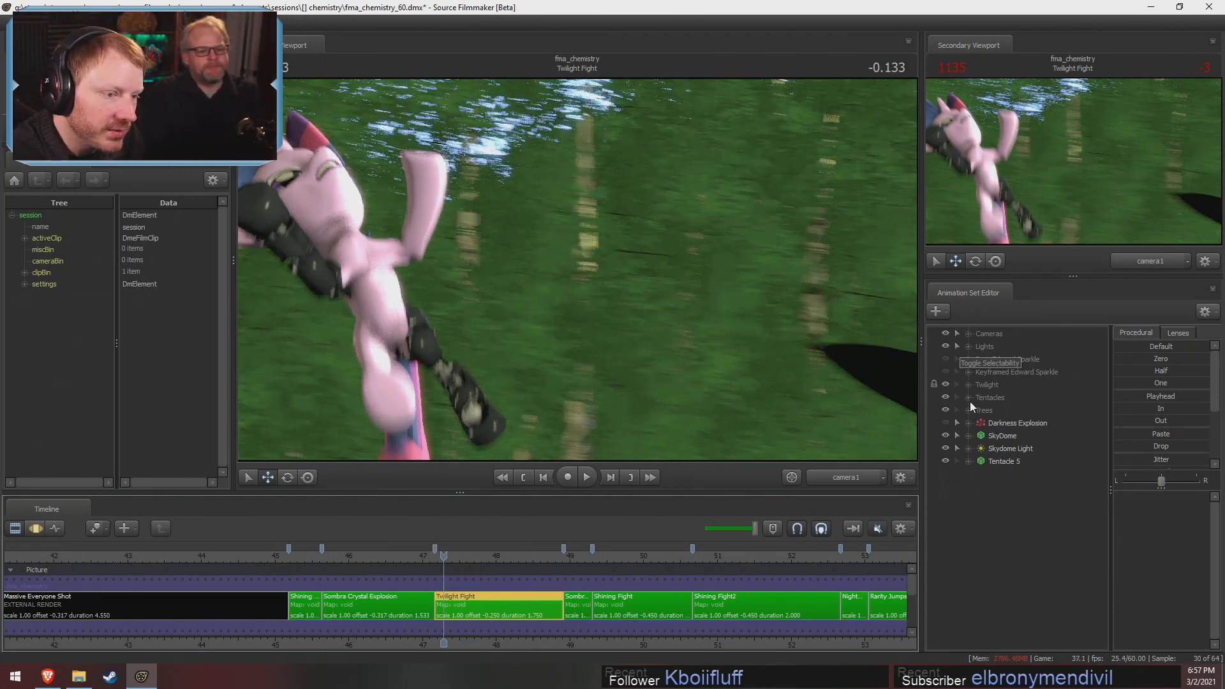
# Compare the Twilight Fight shot's timeline between the Motion Editor and the Clip Editor at different zoom levels
pyautogui.press('F3')
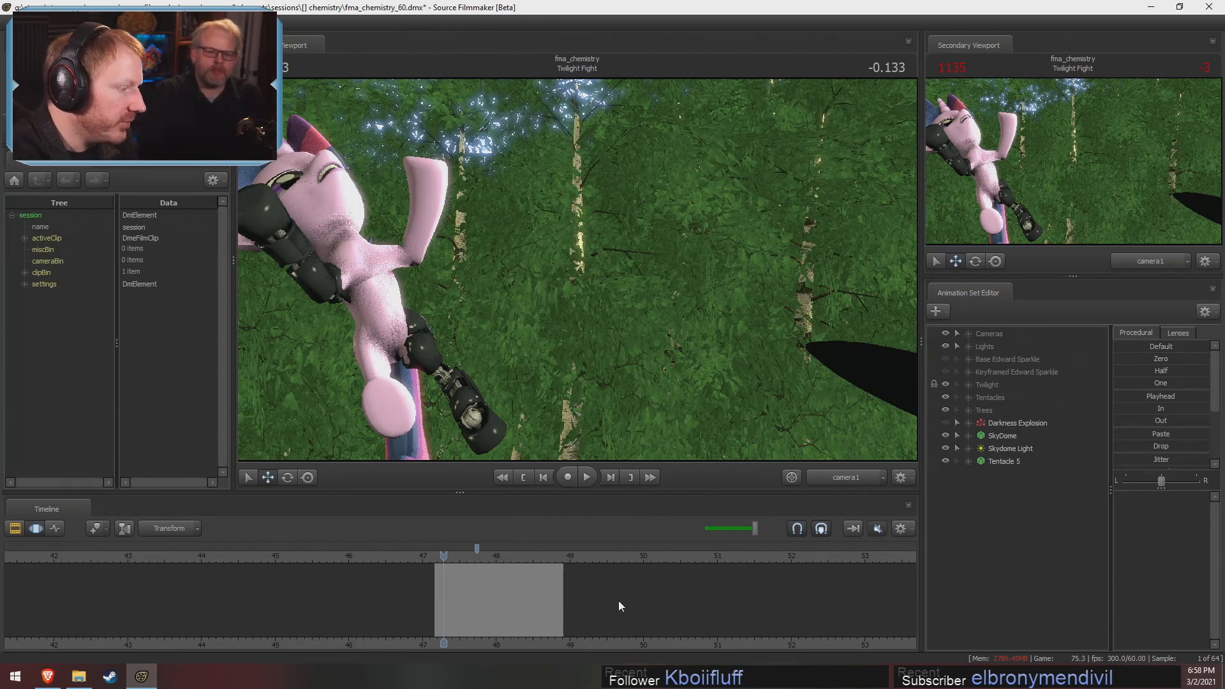
pyautogui.scroll(-2, 518, 572)
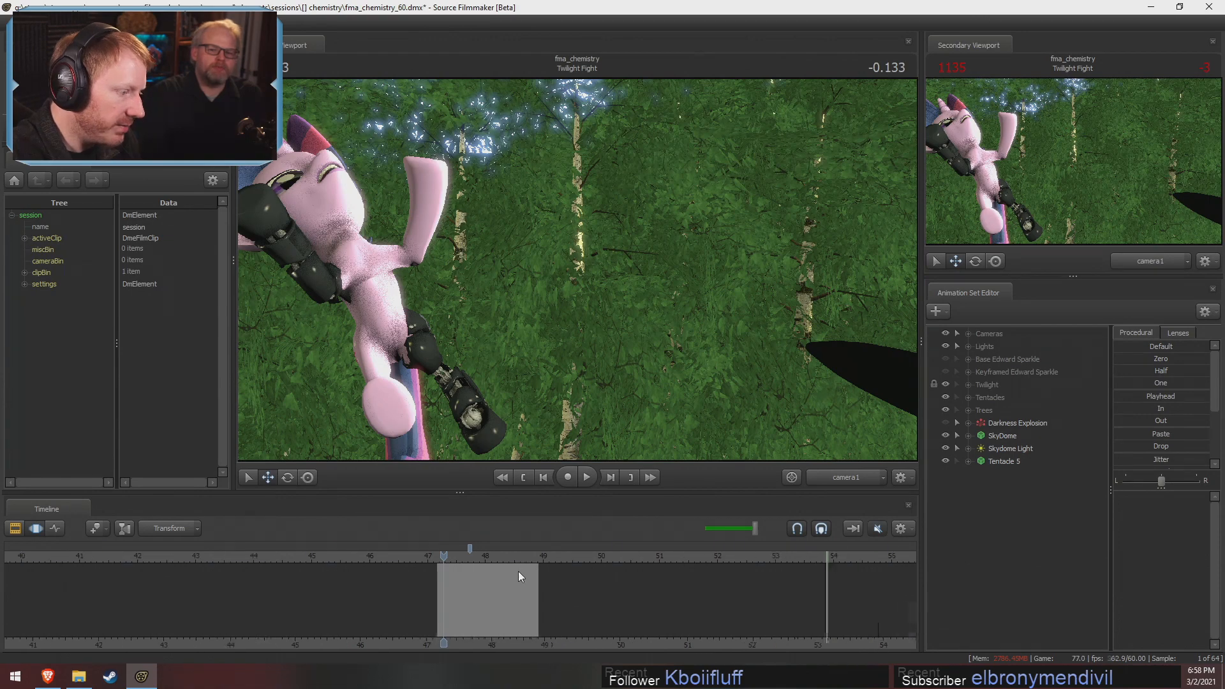
pyautogui.press('F2')
pyautogui.press('F3')
pyautogui.scroll(-3, 519, 573)
pyautogui.press('F2')
pyautogui.scroll(-4, 518, 573)
pyautogui.press('F3')
pyautogui.scroll(8, 465, 622)
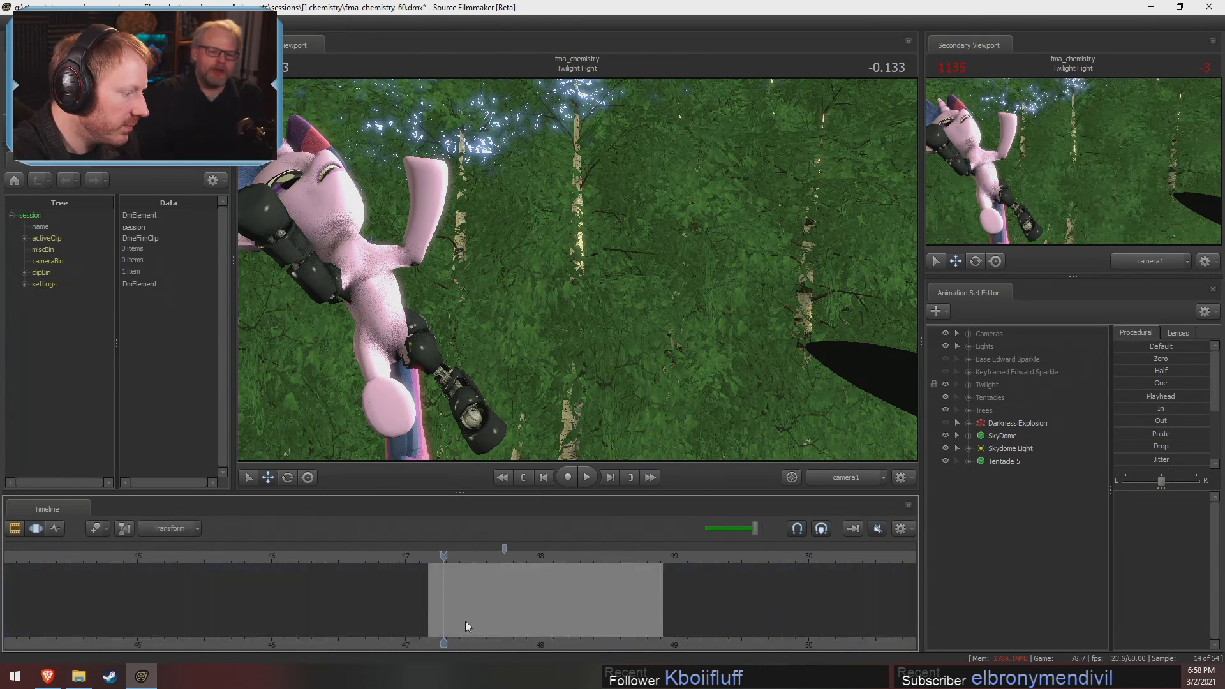
# Move to 0.350 in the Sombra Crystal Explosion shot and return to the Clip Editor
pyautogui.click(432, 553)
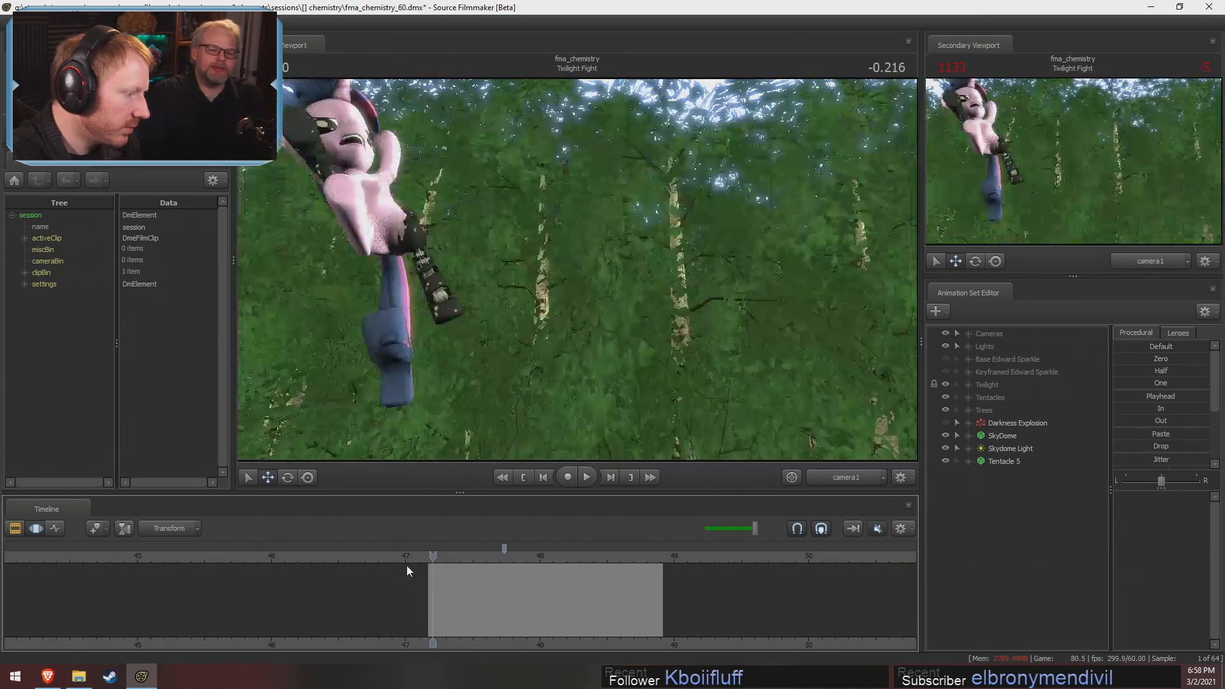
pyautogui.click(311, 556)
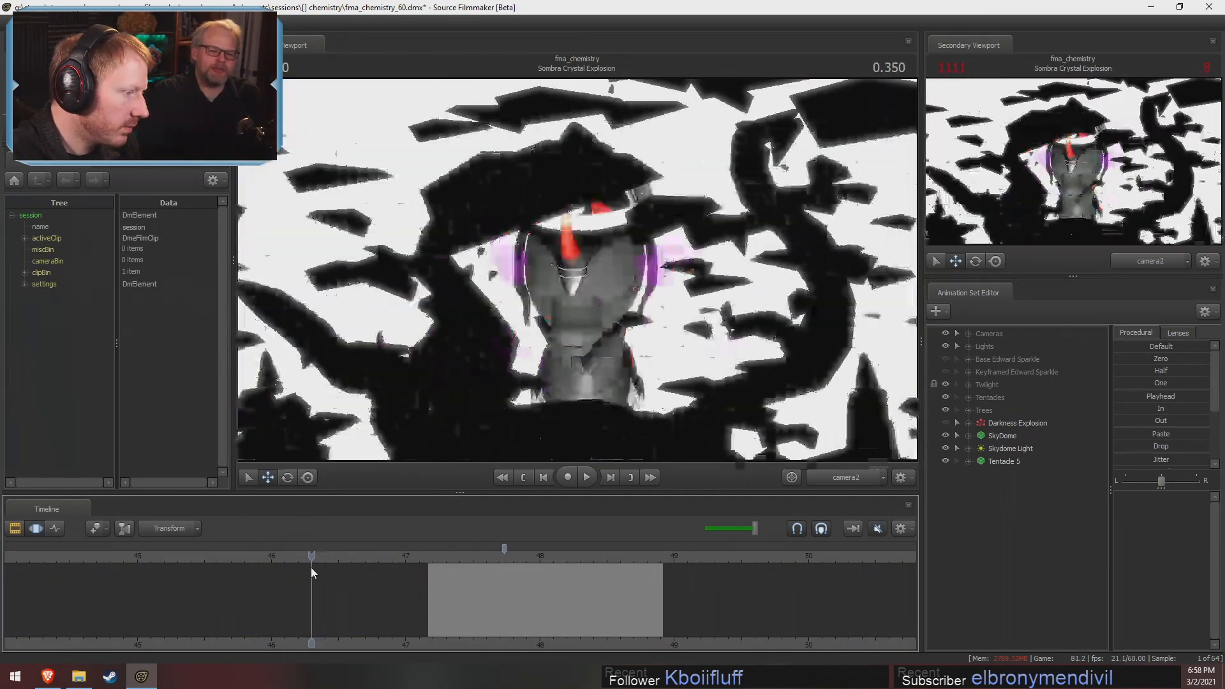
pyautogui.press('F2')
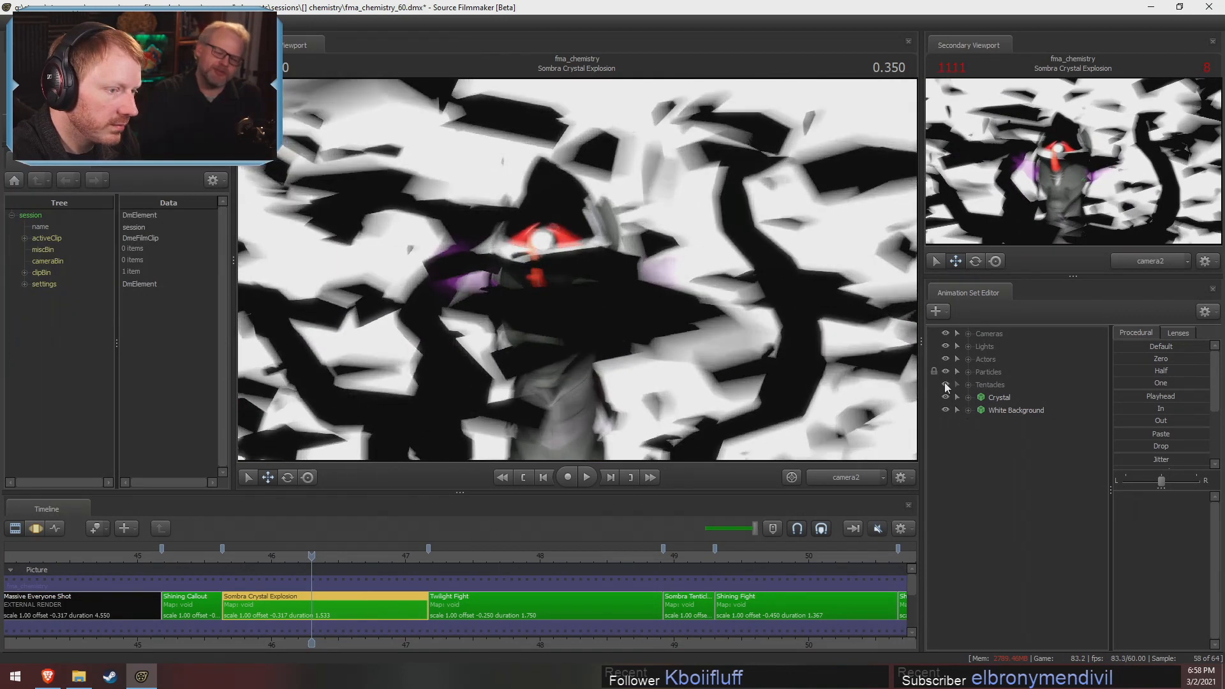
# Temporarily hide the Particles group, Eye Magic (Right) and Crystal Explosion in the Sombra Crystal Explosion shot, then restore their visibility
pyautogui.click(945, 376)
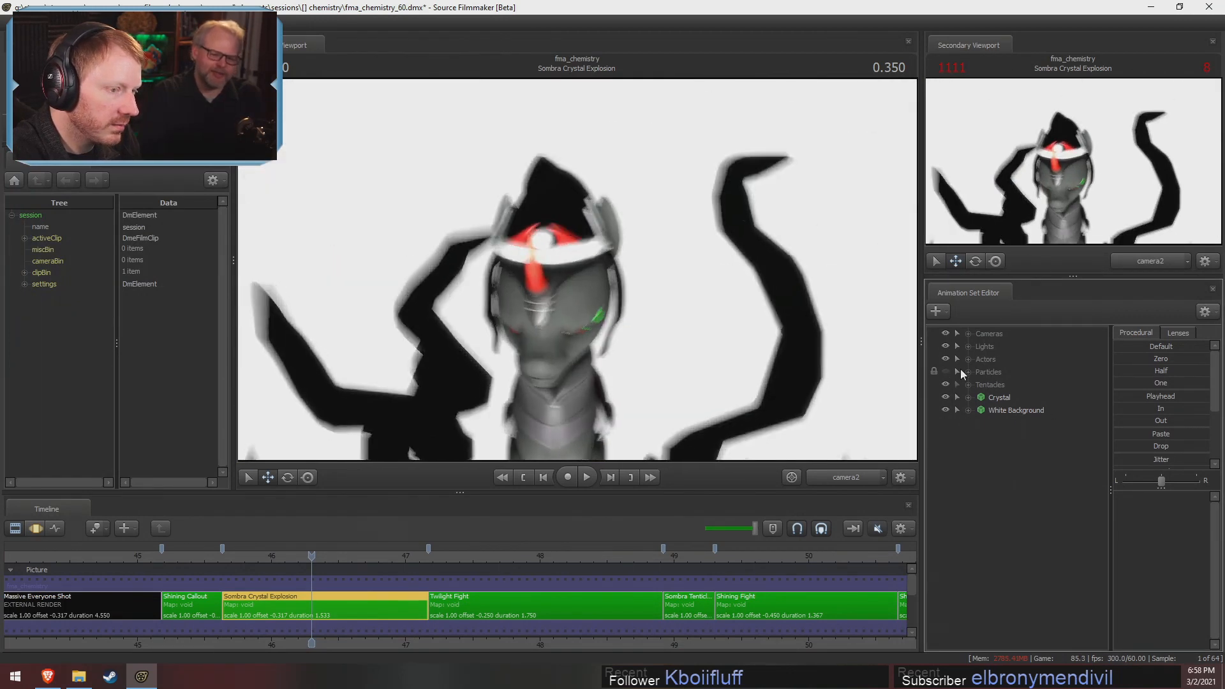
pyautogui.click(959, 370)
pyautogui.click(945, 371)
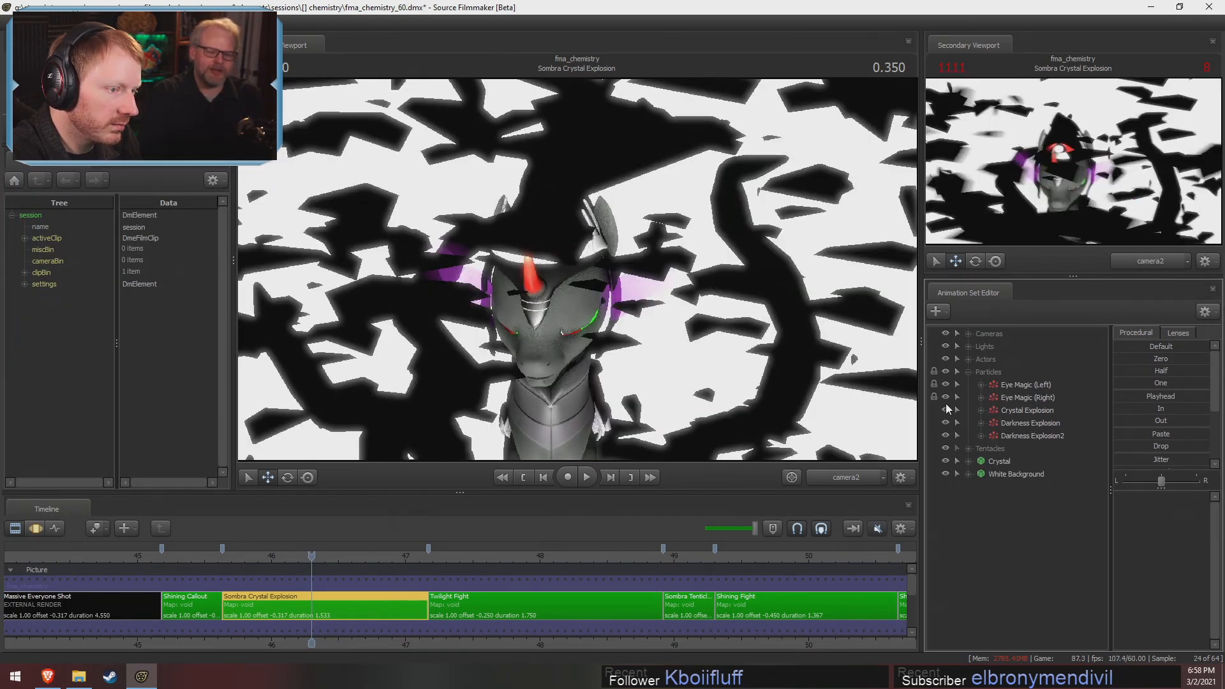
pyautogui.click(945, 397)
pyautogui.click(945, 410)
pyautogui.click(946, 397)
pyautogui.click(945, 409)
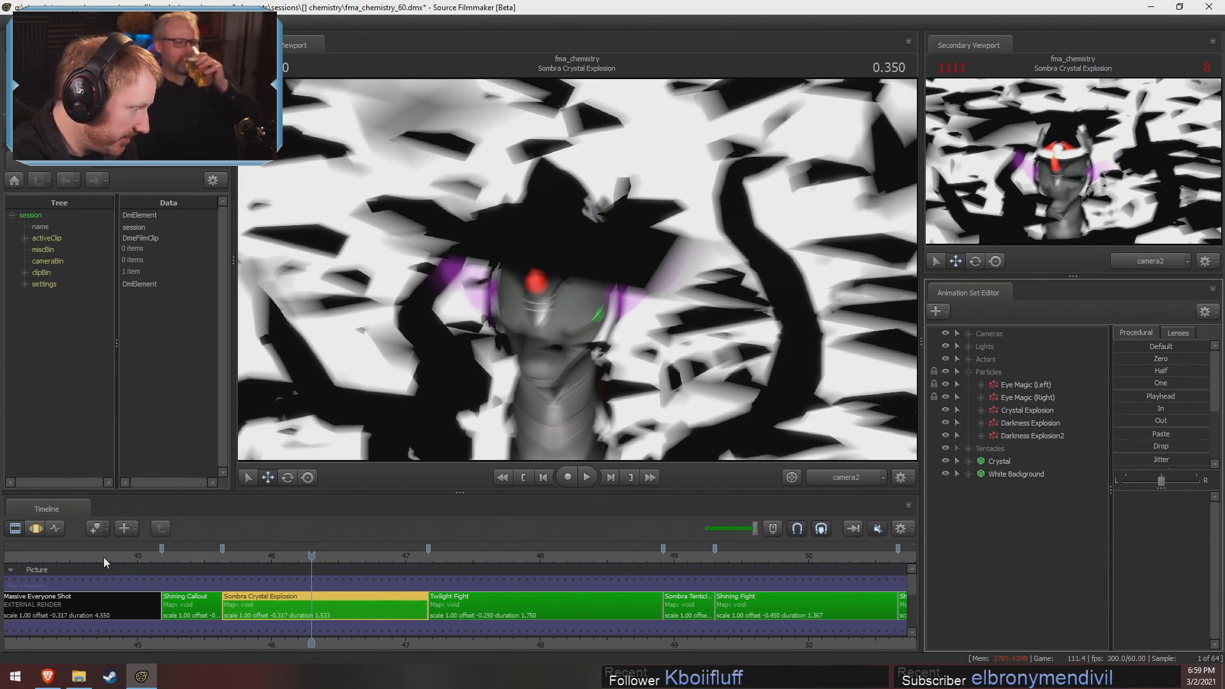
# Scrub to the Twilight Fight shot, play it through camera1, and bring the playhead back to -0.166
pyautogui.click(168, 553)
pyautogui.moveTo(168, 550); pyautogui.dragTo(437, 570)
pyautogui.click(487, 600)
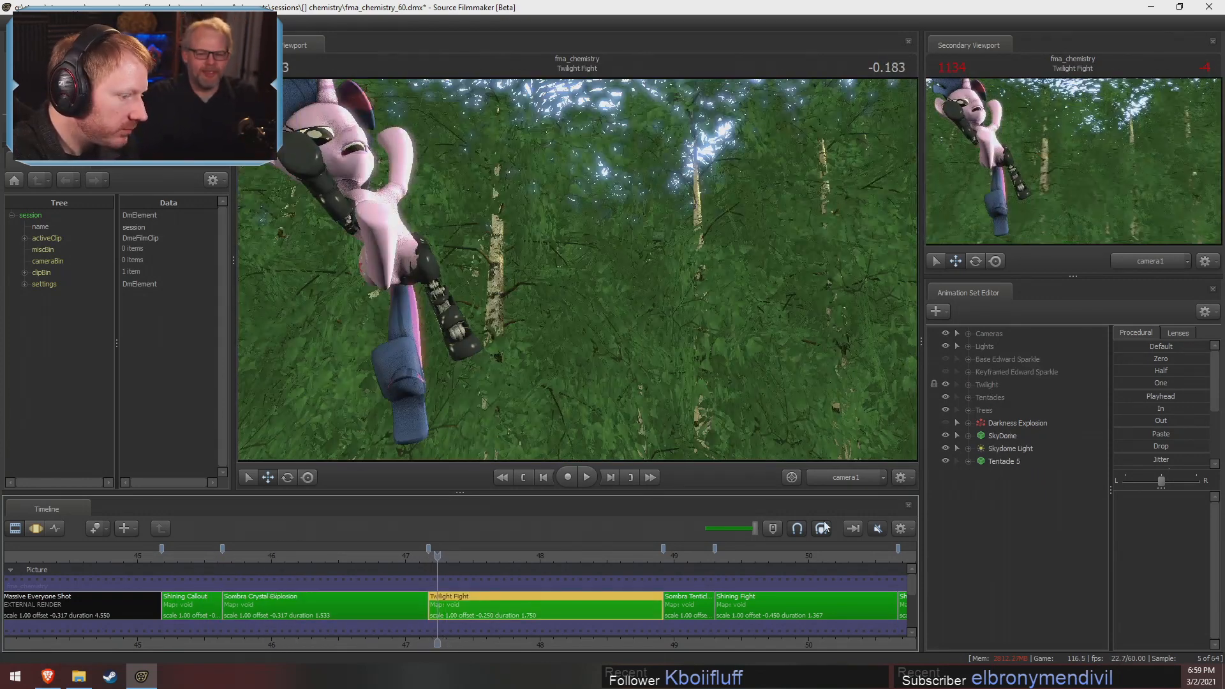
pyautogui.click(834, 475)
pyautogui.press('space')
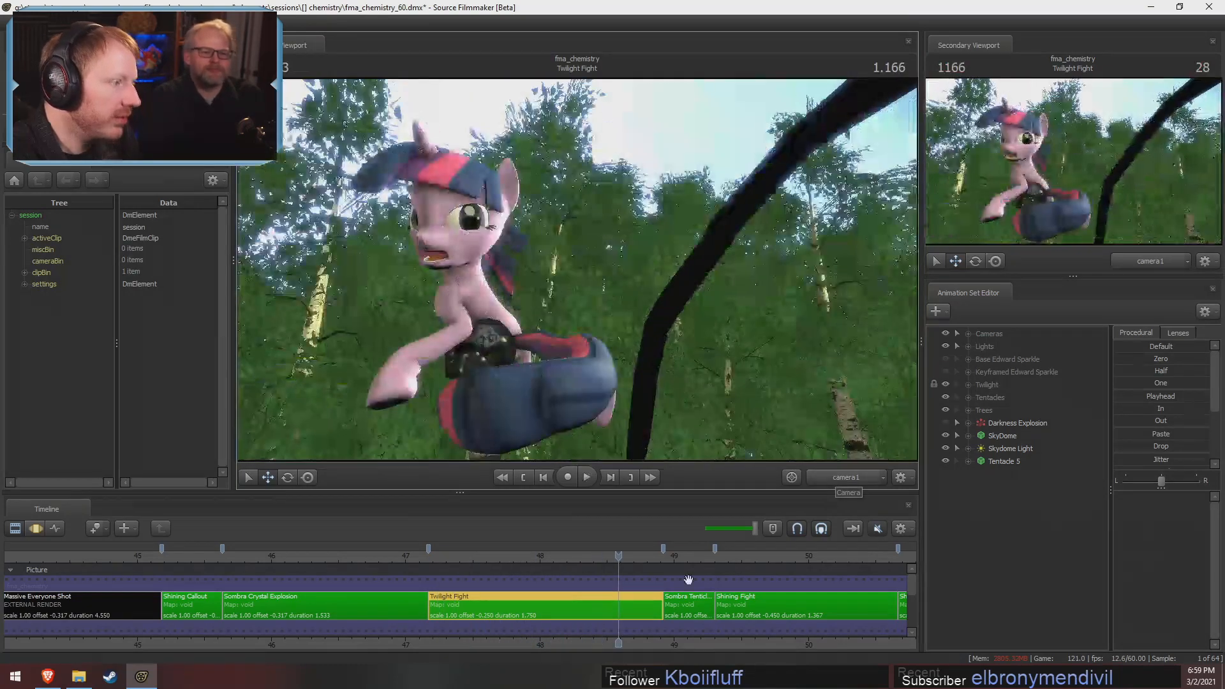
pyautogui.moveTo(472, 560); pyautogui.dragTo(440, 611)
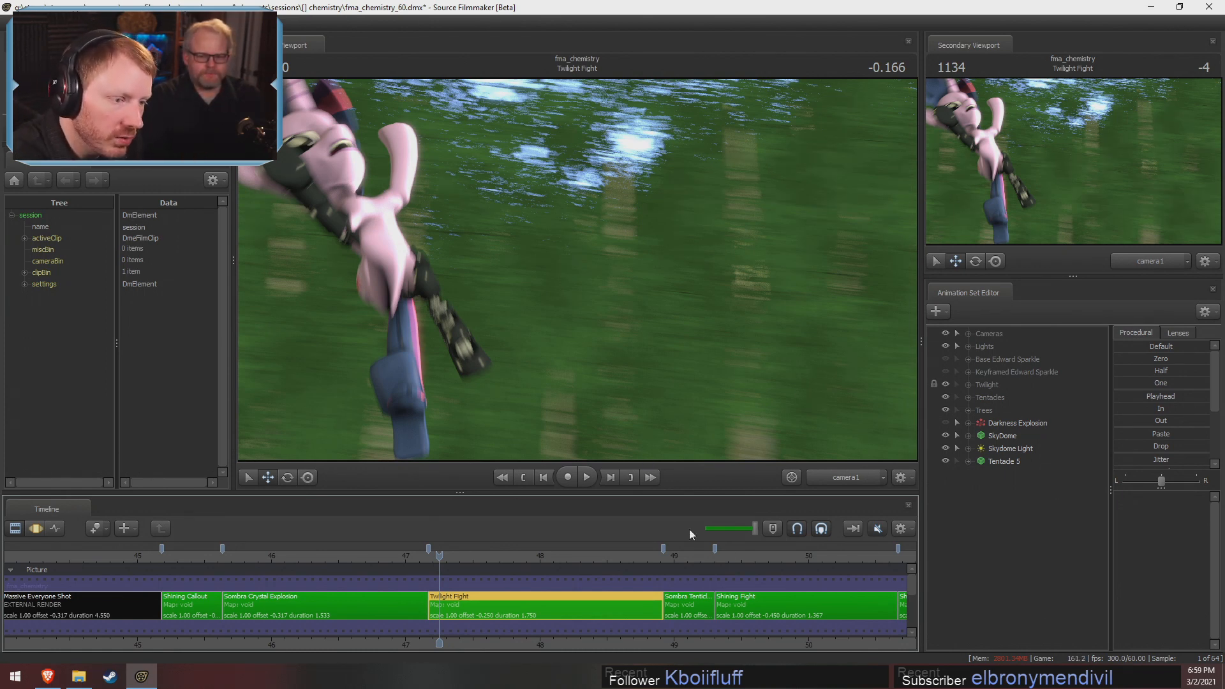
# Toggle the visibility of Tentacle 5 and the Tentacles group at the Twilight Fight shot's start, then play the shot to 1.483
pyautogui.click(945, 460)
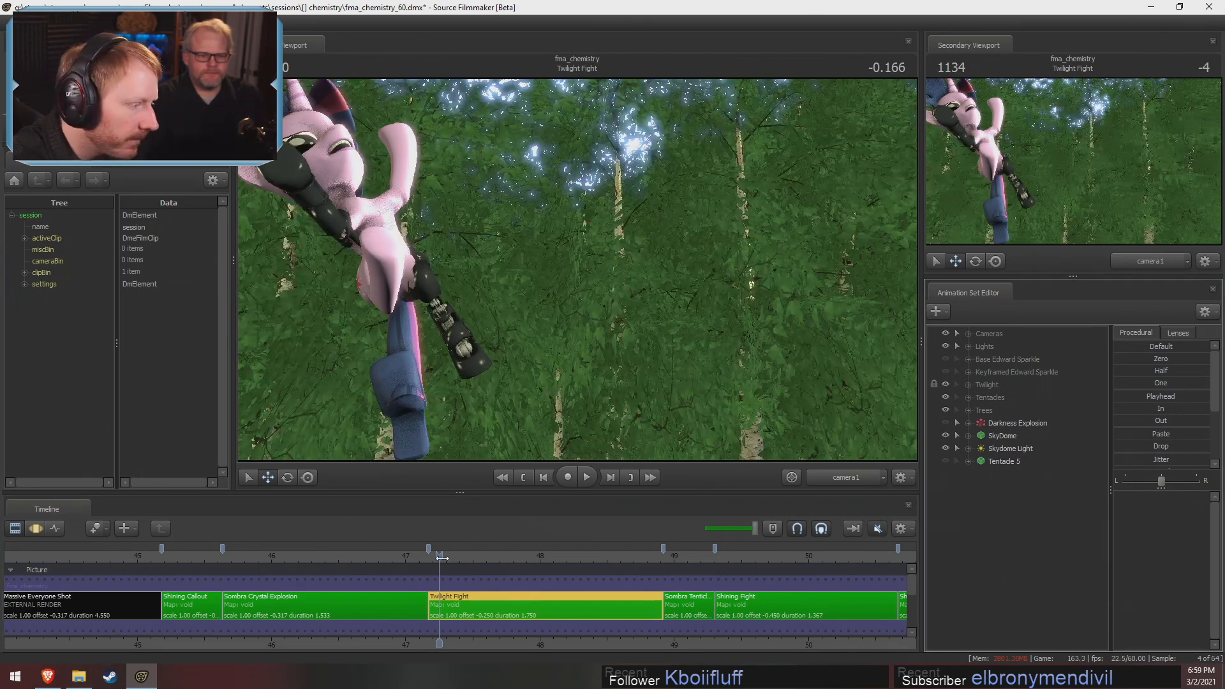
pyautogui.moveTo(440, 559)
pyautogui.mouseDown()
pyautogui.moveTo(492, 561)
pyautogui.moveTo(435, 556)
pyautogui.mouseUp()
pyautogui.click(945, 397)
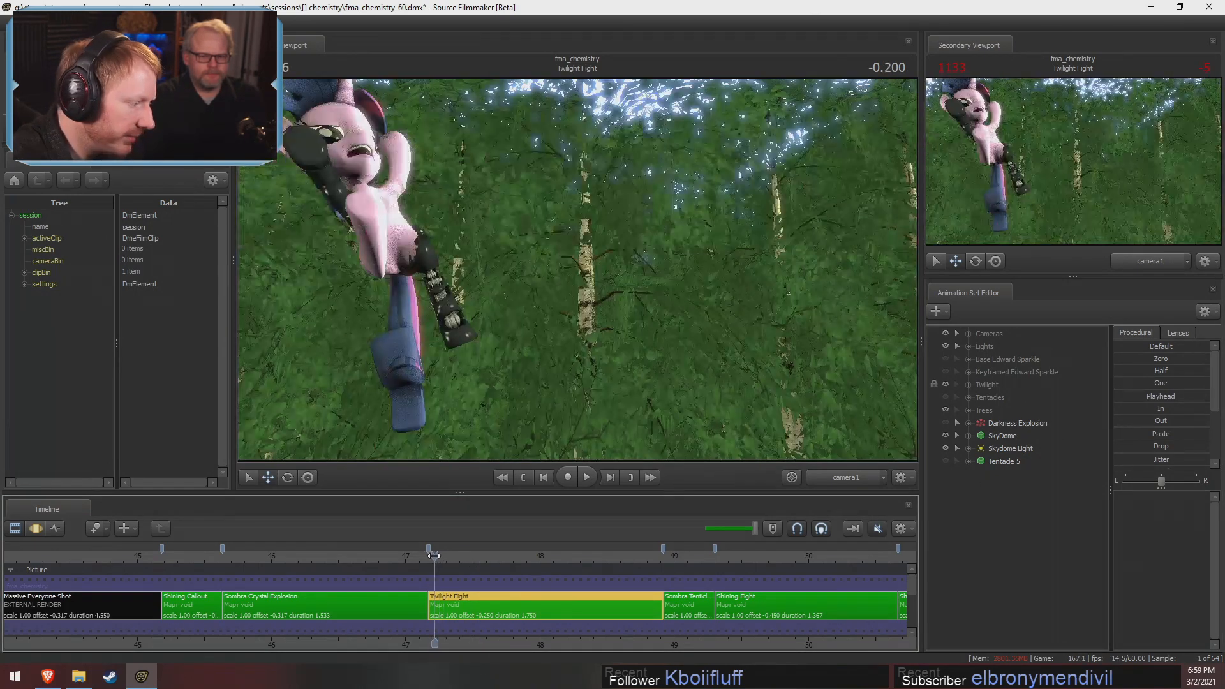
pyautogui.press('space')
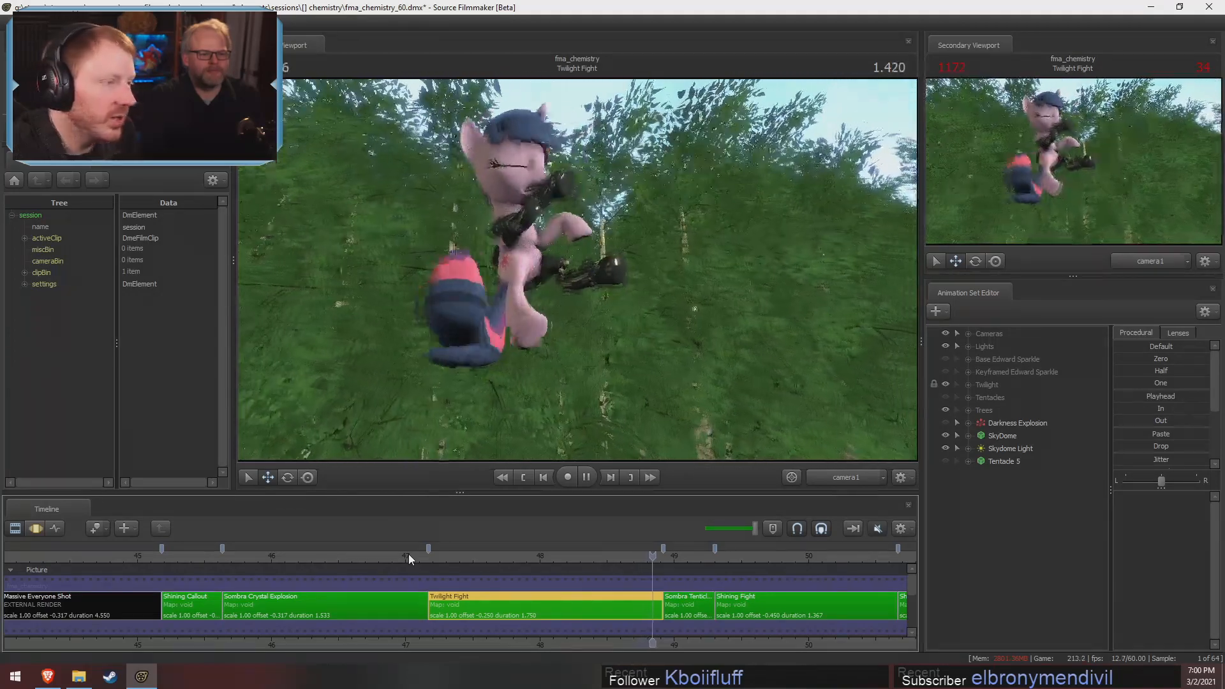
pyautogui.press('space')
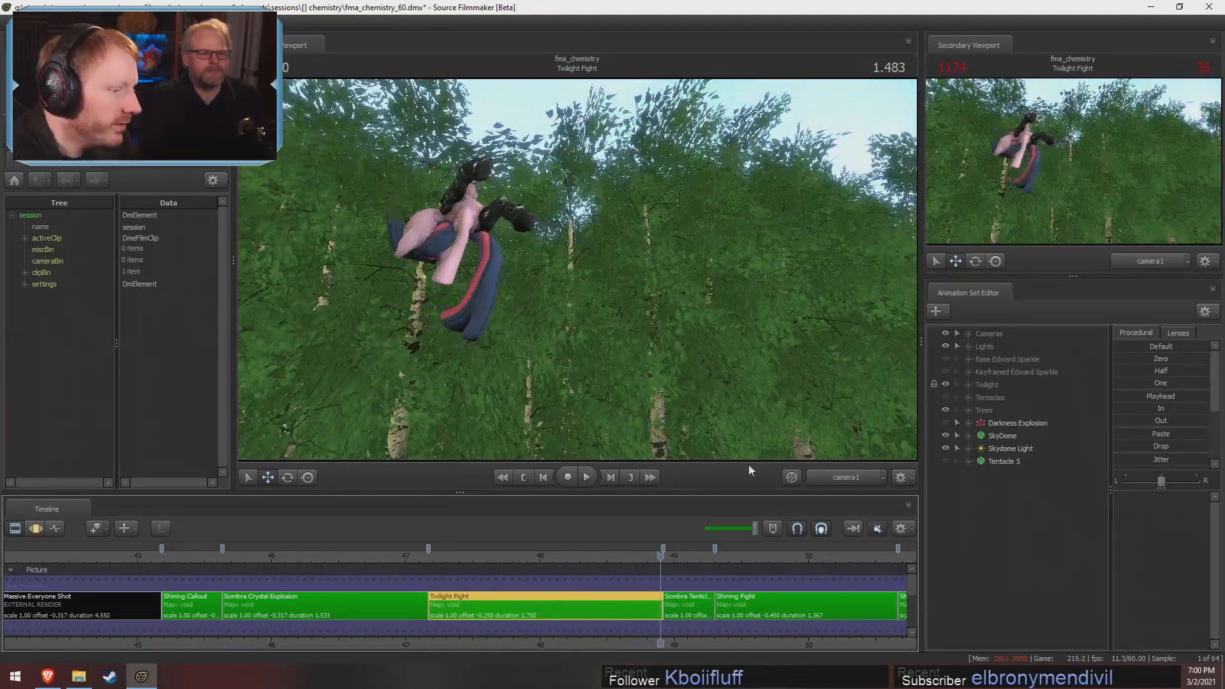
# Switch to the work camera, pull it back to see the whole forest set, and play the Twilight Fight shot from there
pyautogui.click(856, 475)
pyautogui.press('s')
pyautogui.moveTo(577, 270)
pyautogui.mouseDown()
pyautogui.moveTo(574, 306)
pyautogui.moveTo(577, 268)
pyautogui.mouseUp()
pyautogui.press('F3')
pyautogui.press('F2')
pyautogui.click(485, 557)
pyautogui.press('space')
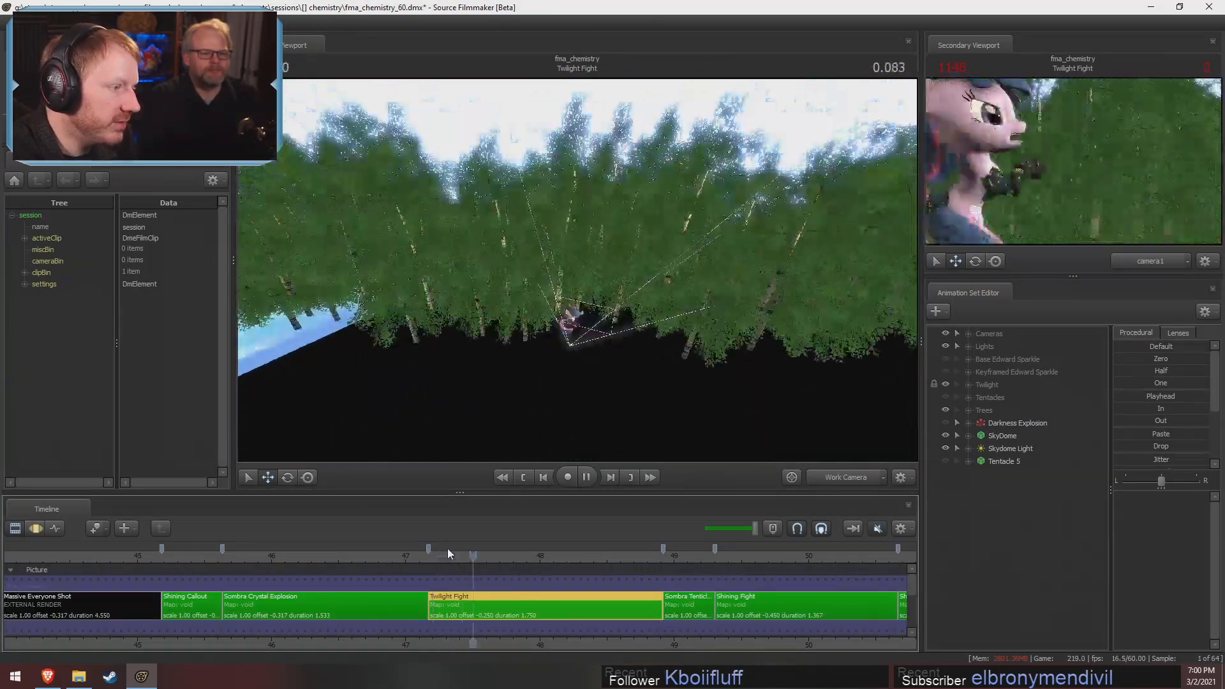
pyautogui.press('space')
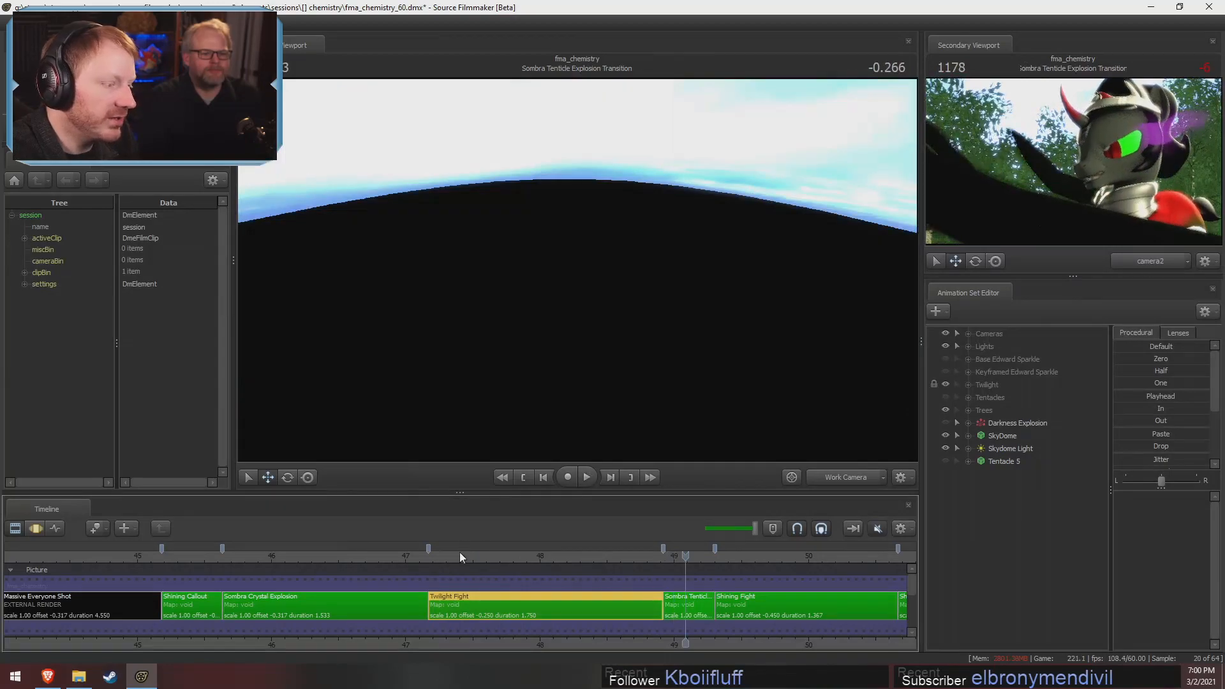
# Replay the Twilight Fight shot with the work camera moved in closer to the character, and scrub to 1.016
pyautogui.press('space')
pyautogui.press('space')
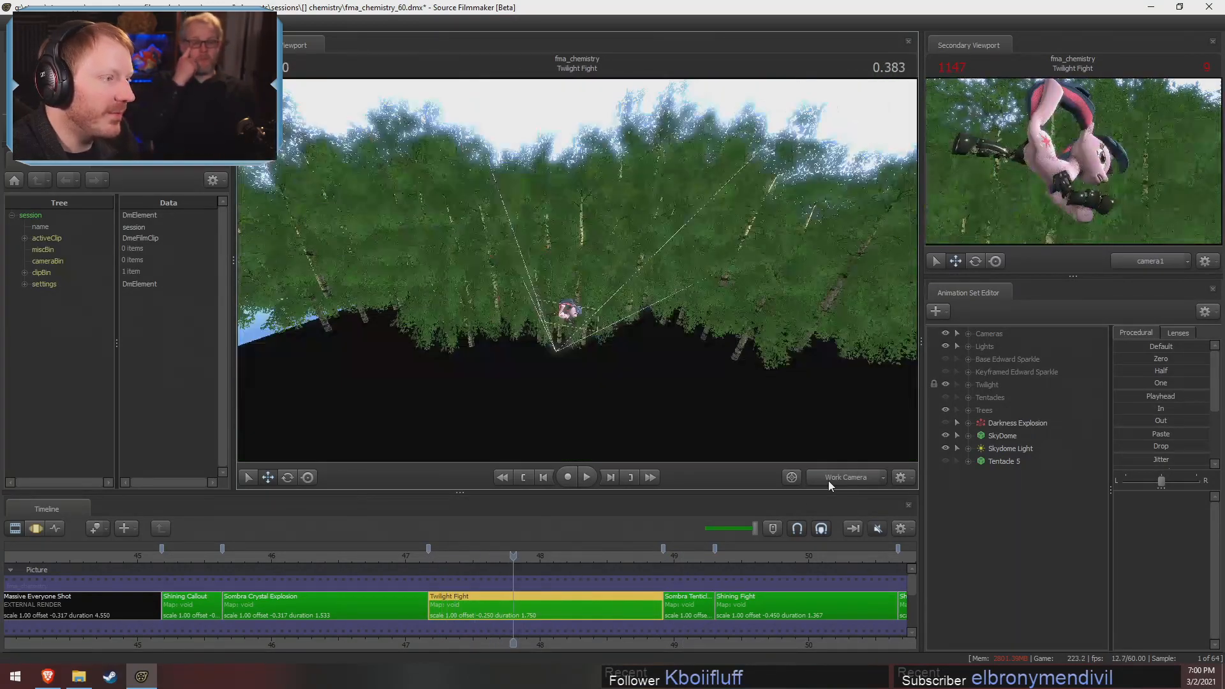
pyautogui.press('w')
pyautogui.moveTo(572, 317); pyautogui.dragTo(572, 316)
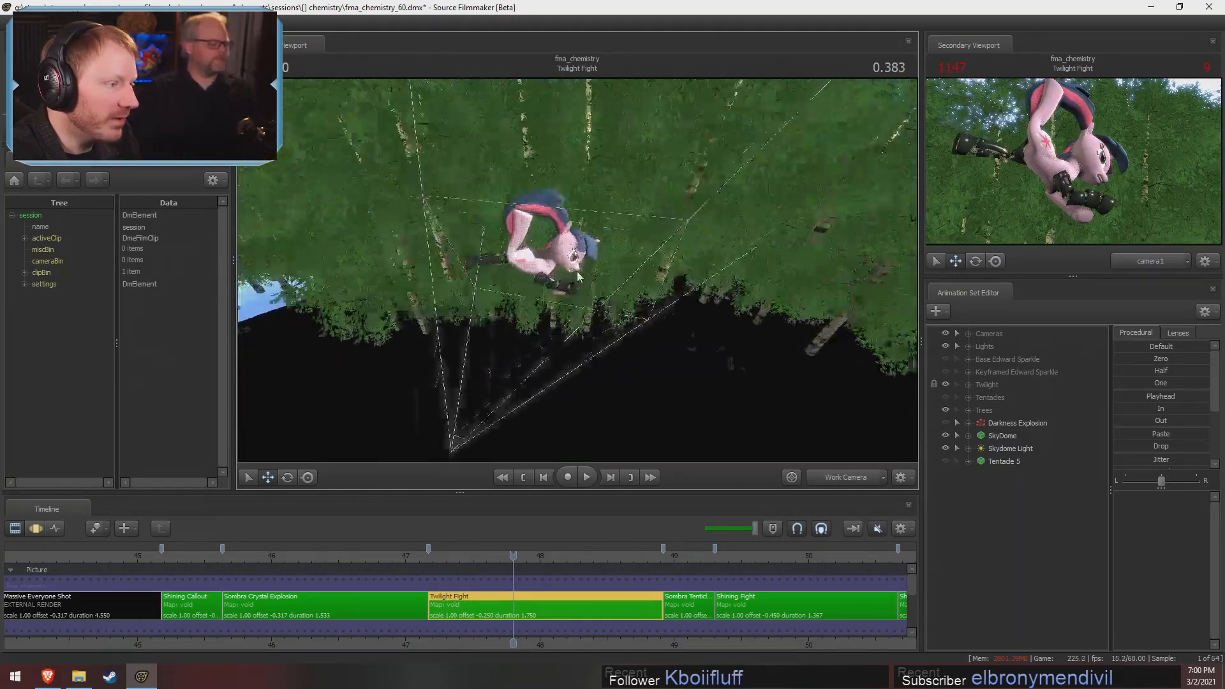
pyautogui.press('space')
pyautogui.press('space')
pyautogui.moveTo(439, 556); pyautogui.dragTo(597, 555)
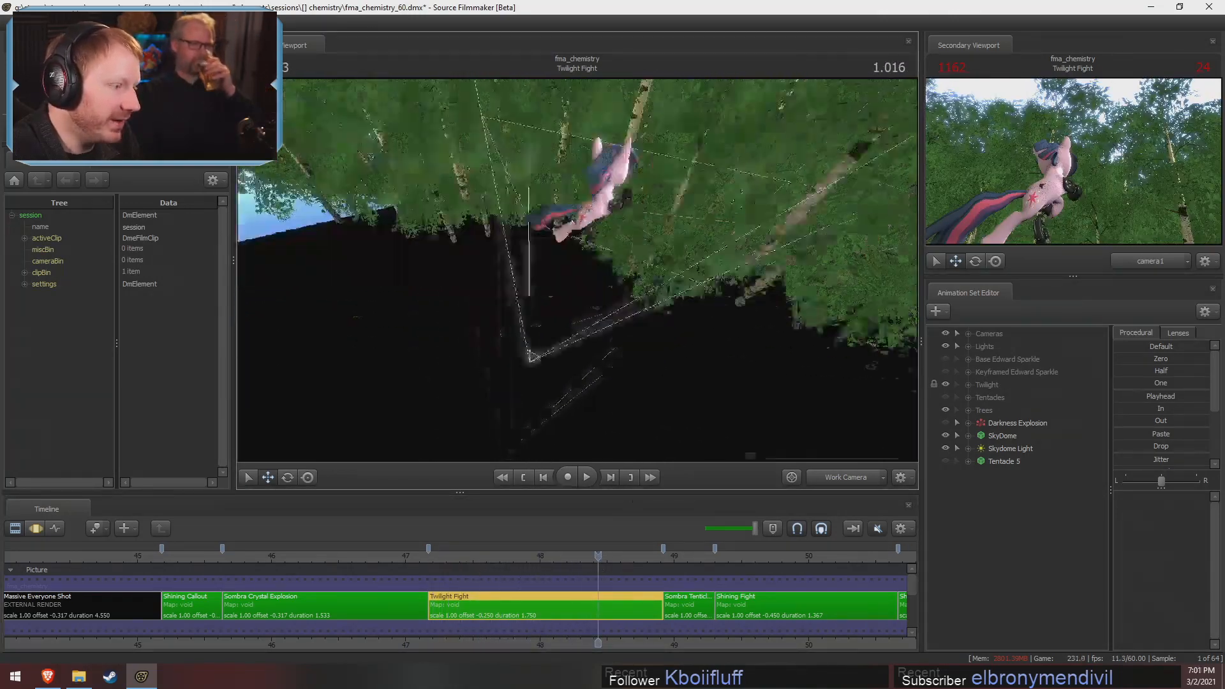
# Turn off viewport lighting and play the Twilight Fight shot from -0.166 through the work camera, returning the playhead to -0.166
pyautogui.rightClick(577, 268)
pyautogui.moveTo(582, 272); pyautogui.dragTo(644, 305)
pyautogui.click(609, 301)
pyautogui.click(441, 554)
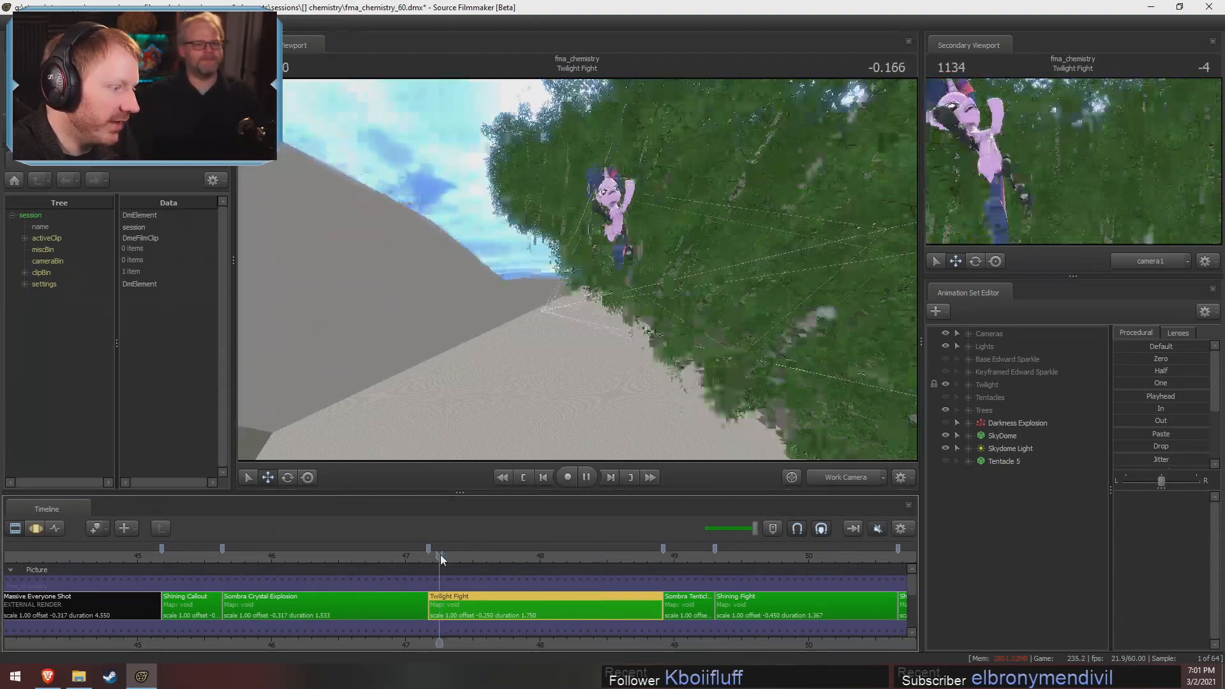
pyautogui.press('space')
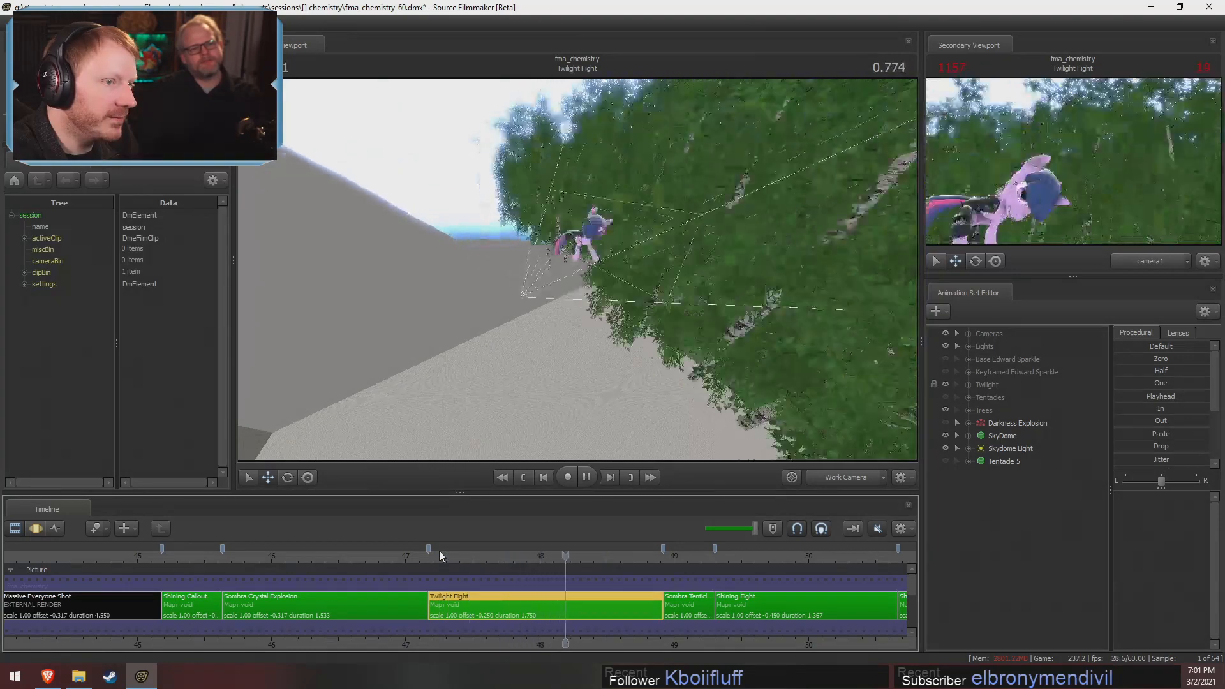
pyautogui.click(439, 552)
# Re-enable viewport lighting and view the Twilight Fight shot through camera1 again
pyautogui.rightClick(611, 321)
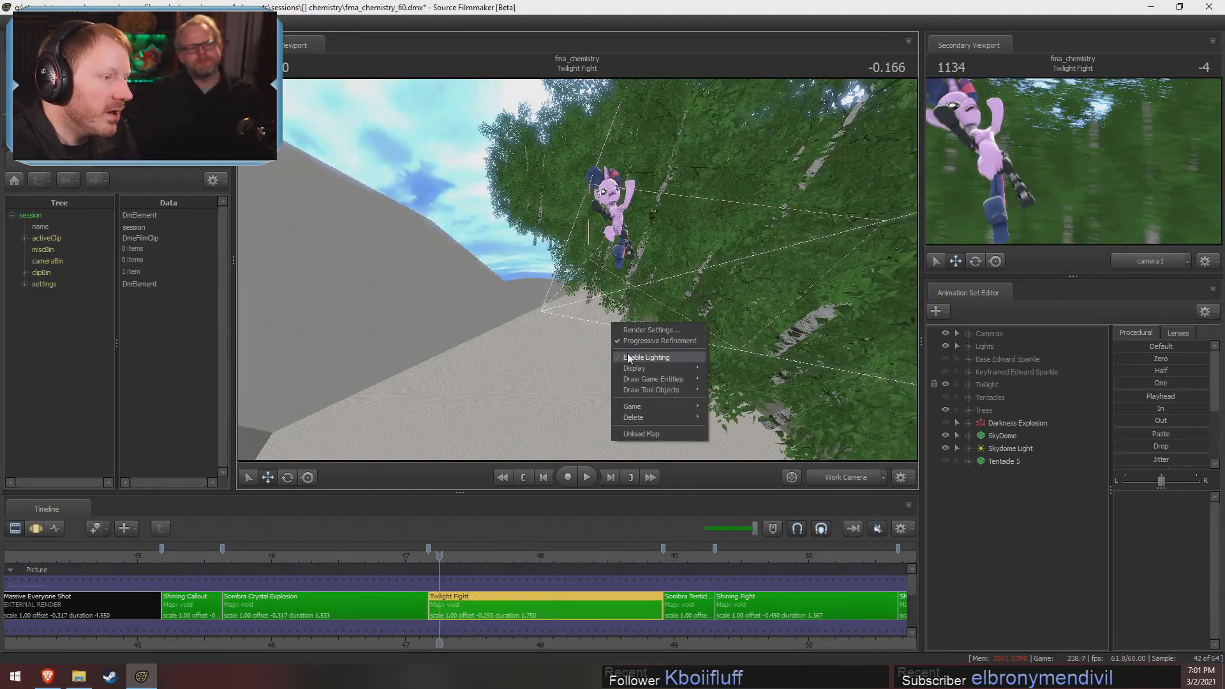
pyautogui.click(626, 353)
pyautogui.click(845, 476)
pyautogui.click(828, 476)
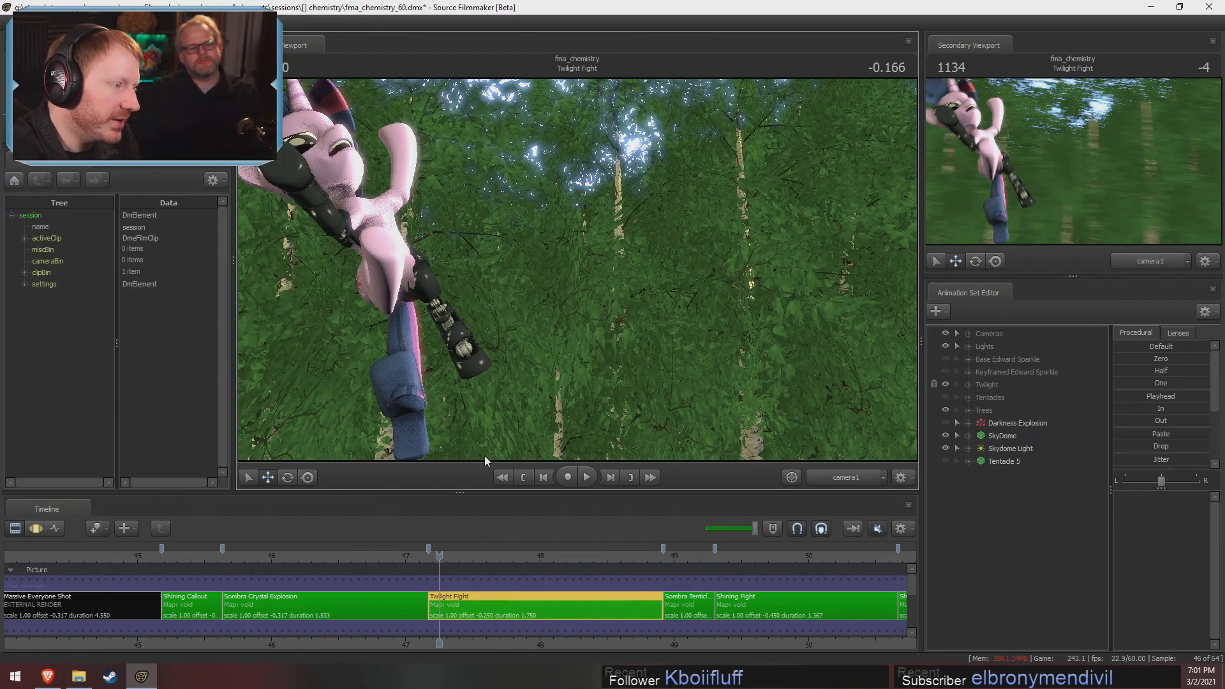
# Scrub the Twilight Fight shot to 0.800 in the Motion Editor and return to the Clip Editor
pyautogui.press('F3')
pyautogui.scroll(4, 444, 603)
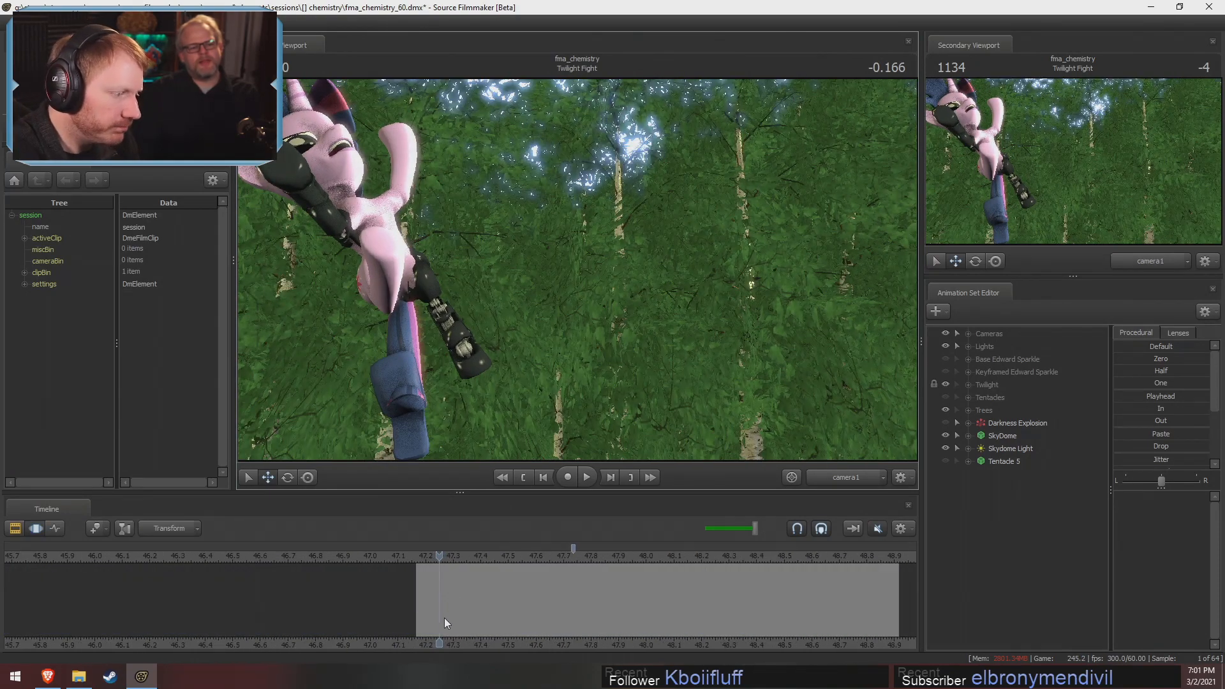
pyautogui.press('shift')
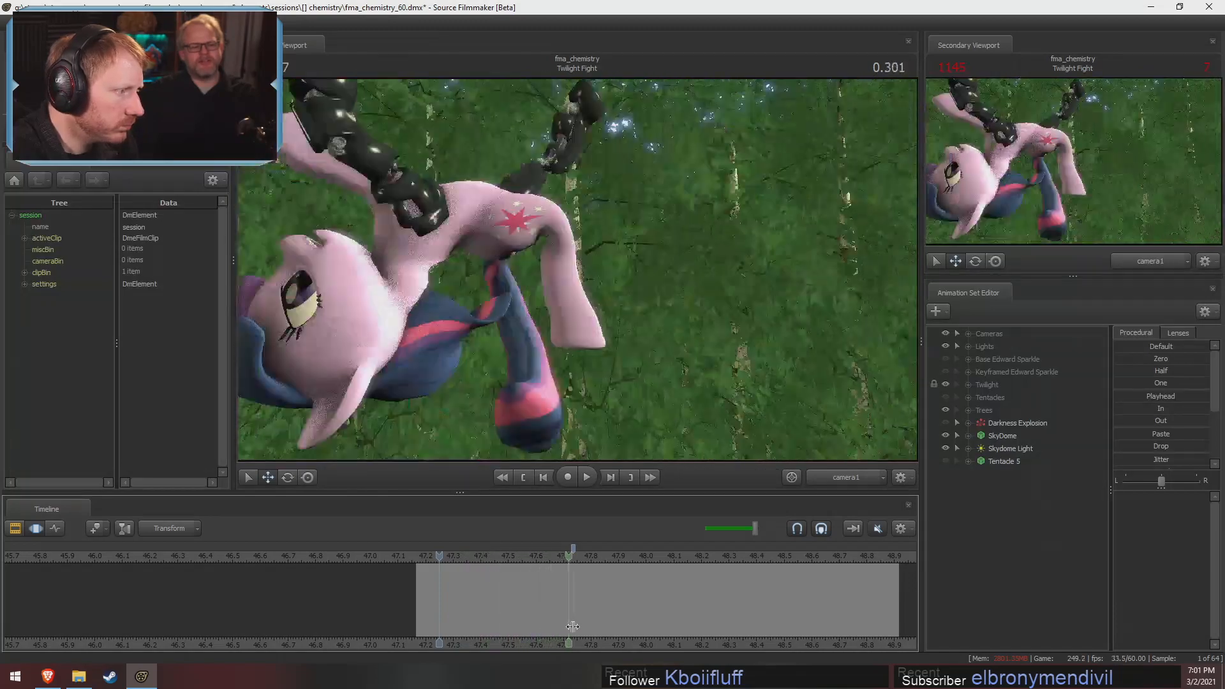
pyautogui.keyDown('shift'); pyautogui.click(706, 615); pyautogui.keyUp('shift')
pyautogui.press('F2')
# Move the playhead to -0.100 in the Celestia Looks On shot and turn off viewport lighting
pyautogui.scroll(-8, 730, 639)
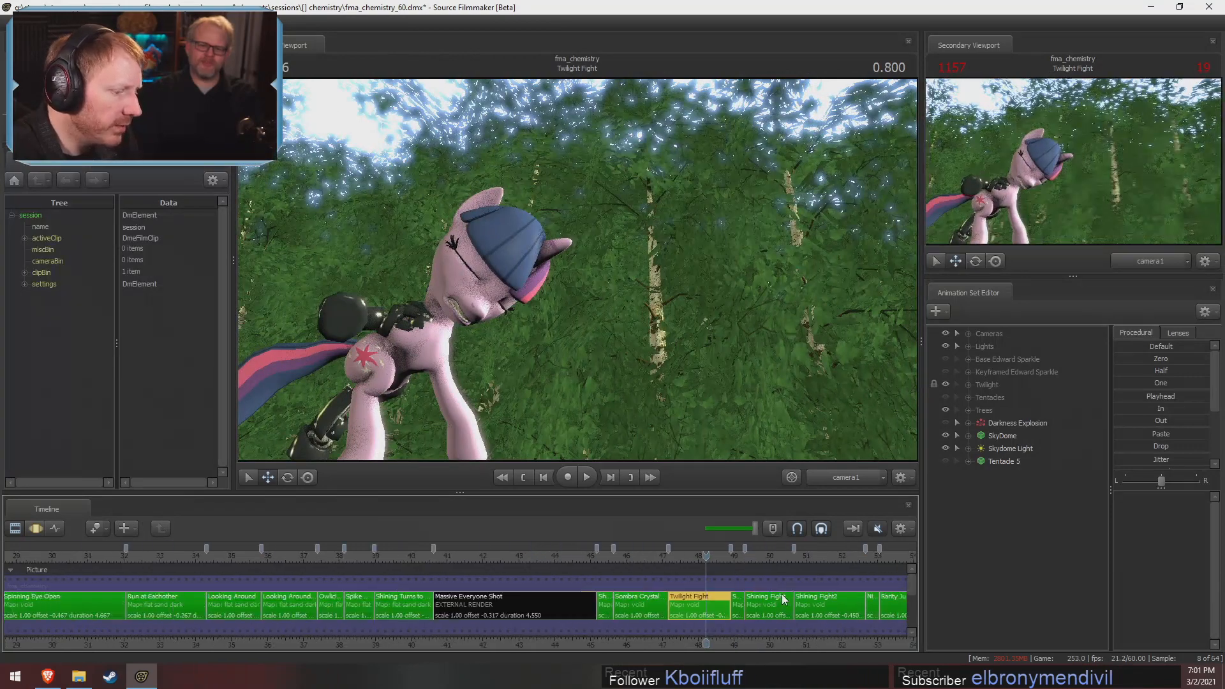
pyautogui.moveTo(803, 647); pyautogui.dragTo(316, 632, button='middle')
pyautogui.scroll(-5, 319, 630)
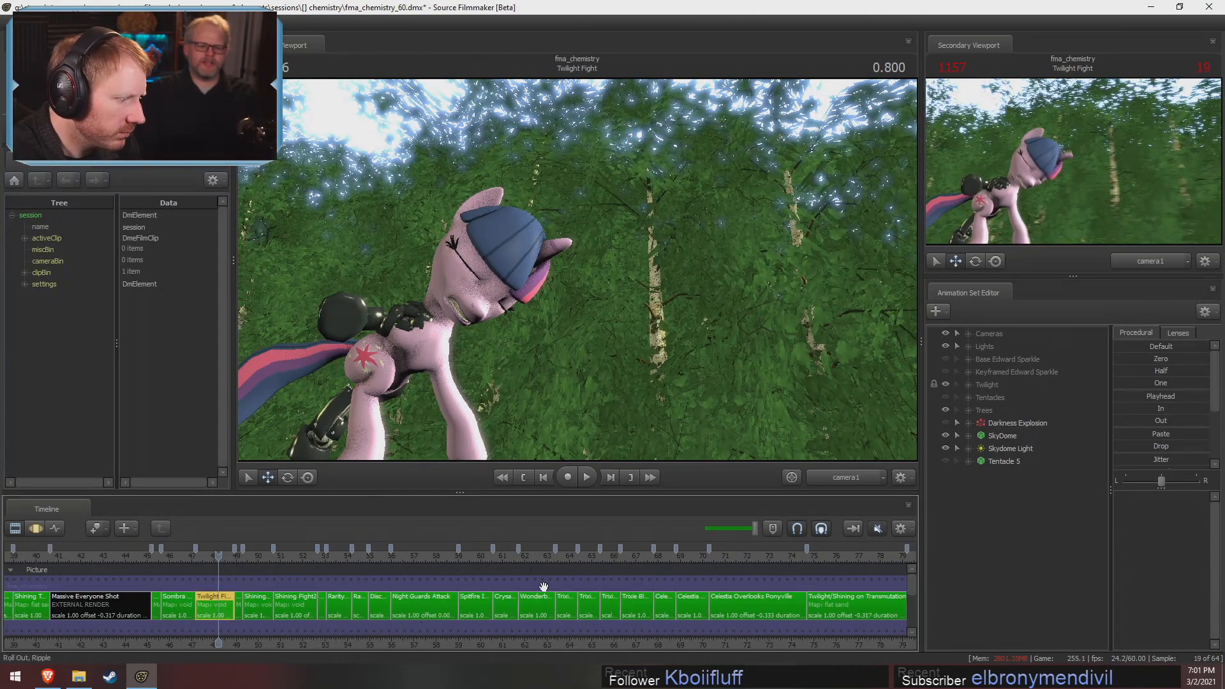
pyautogui.click(681, 558)
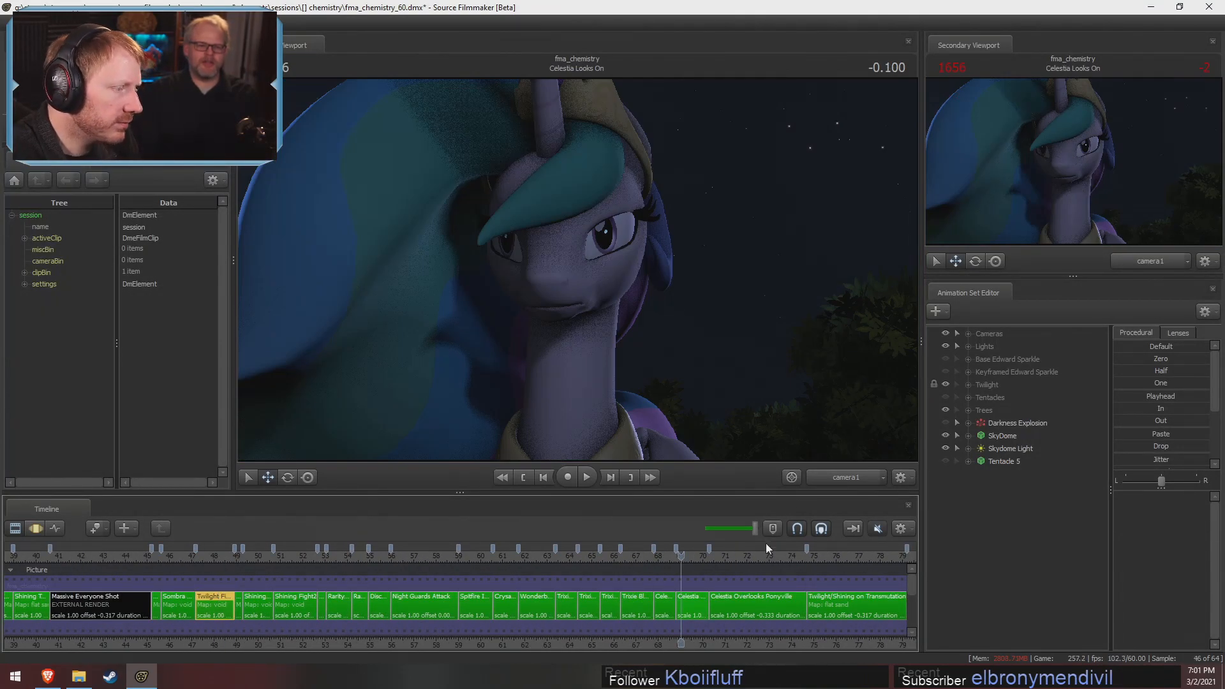
pyautogui.rightClick(801, 413)
pyautogui.click(807, 410)
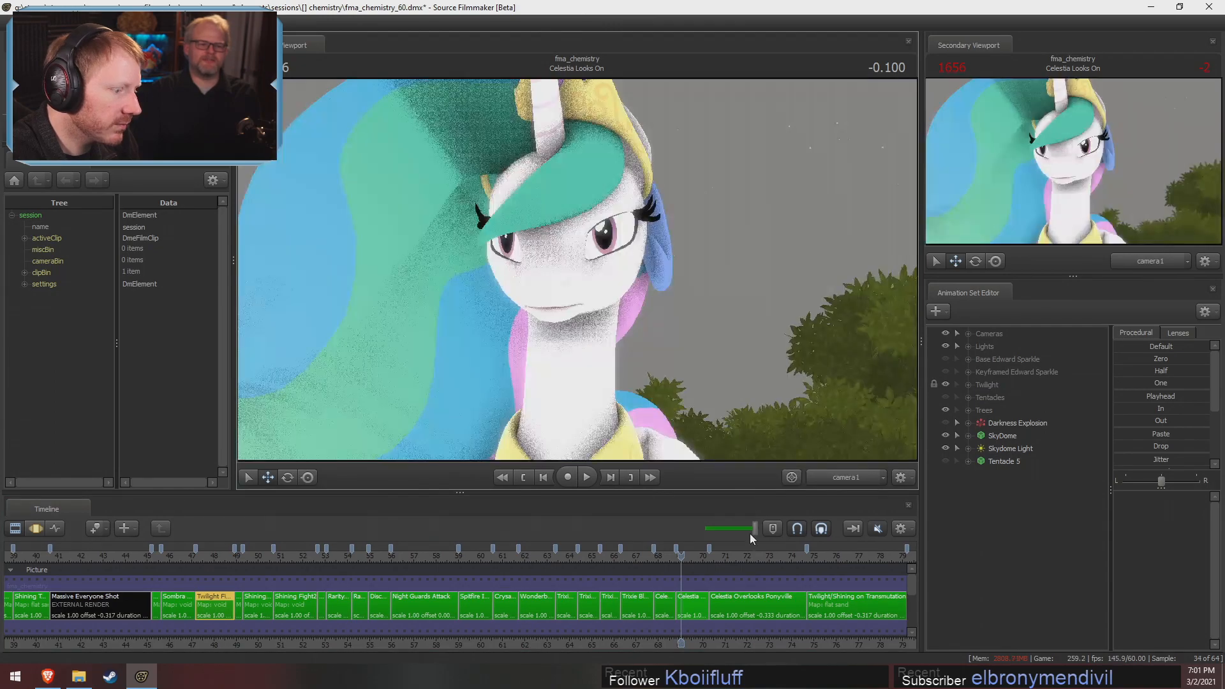
# Scrub to 1.749 in the Celestia Overlooks Ponyville shot and turn viewport lighting back on
pyautogui.moveTo(682, 557); pyautogui.dragTo(755, 570)
pyautogui.rightClick(668, 376)
pyautogui.click(688, 409)
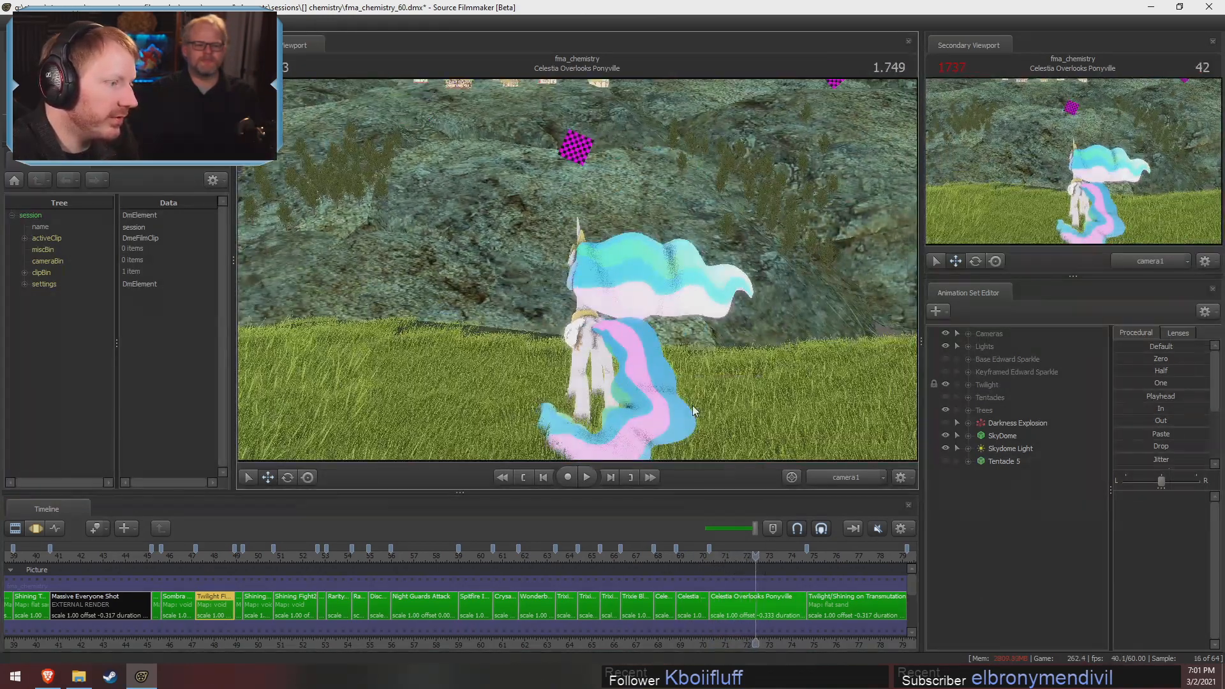
# Inspect Celestia's face with the work camera at 1.483, select the Celestia Overlooks Ponyville shot, and return to camera1
pyautogui.moveTo(765, 557); pyautogui.dragTo(750, 559)
pyautogui.keyDown('ctrl'); pyautogui.click(849, 477); pyautogui.keyUp('ctrl')
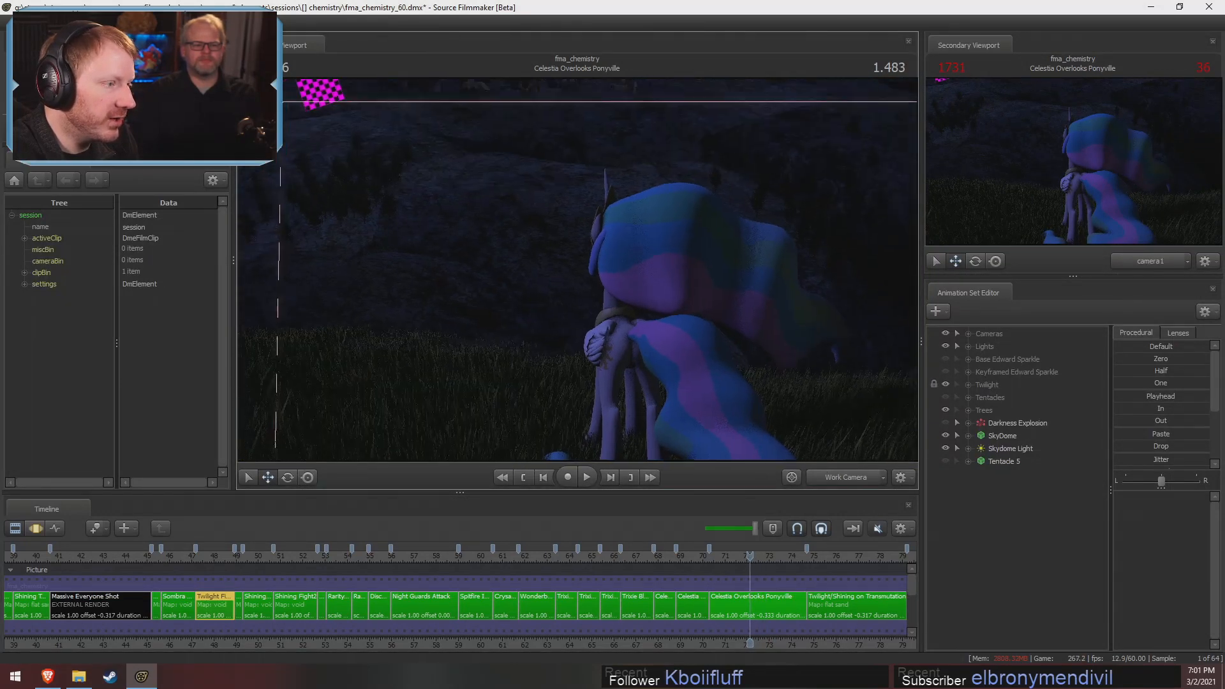
pyautogui.press('w')
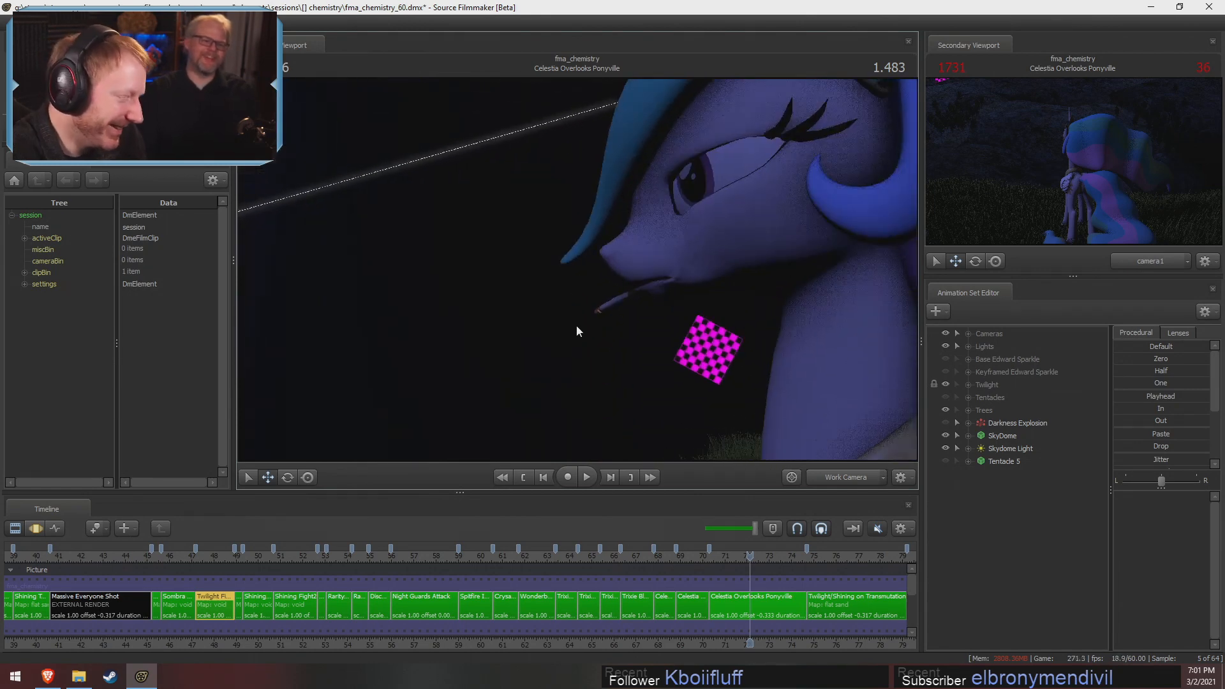
pyautogui.click(751, 582)
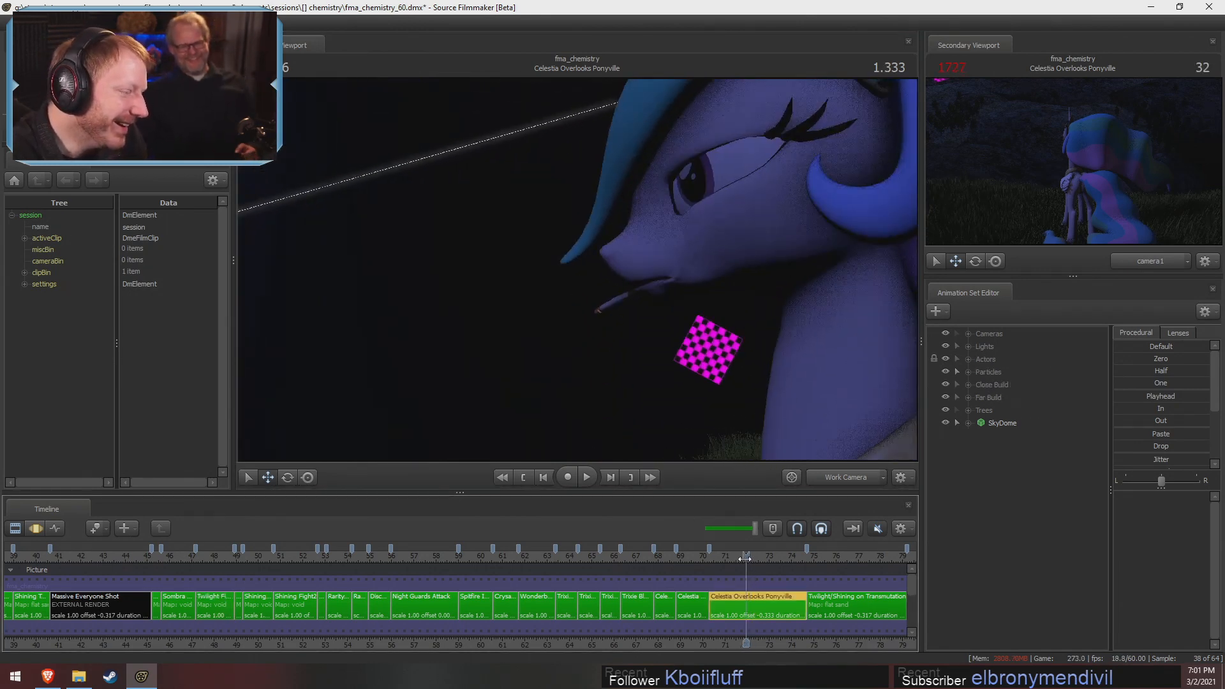
pyautogui.click(836, 483)
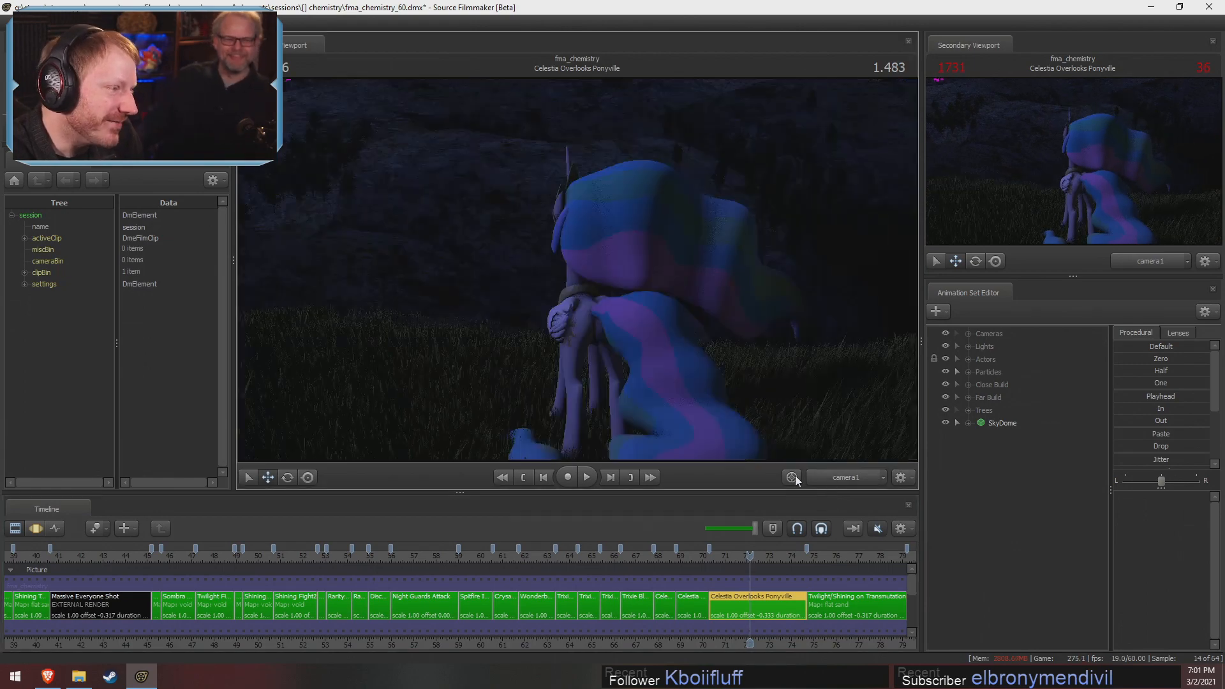
# Return to the Twilight Fight shot, scrub through its opening frames, and stop at 0.016
pyautogui.scroll(-3, 670, 564)
pyautogui.moveTo(673, 565); pyautogui.dragTo(489, 561)
pyautogui.scroll(6, 432, 589)
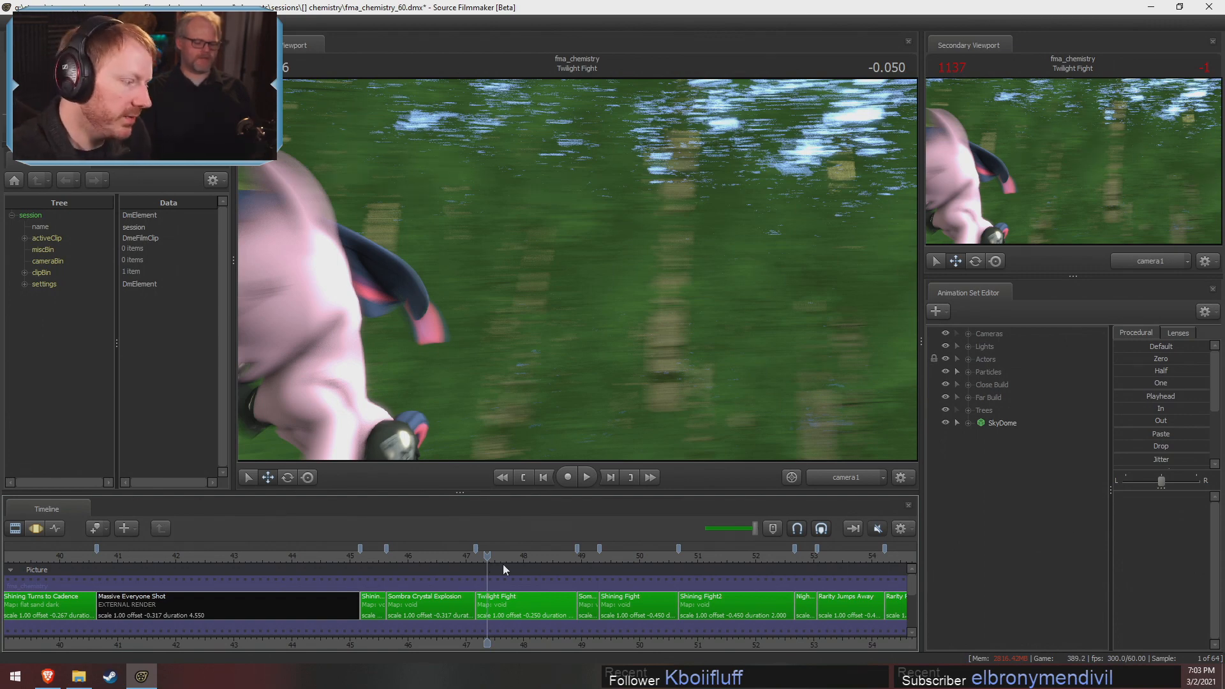
pyautogui.moveTo(500, 555); pyautogui.dragTo(481, 554)
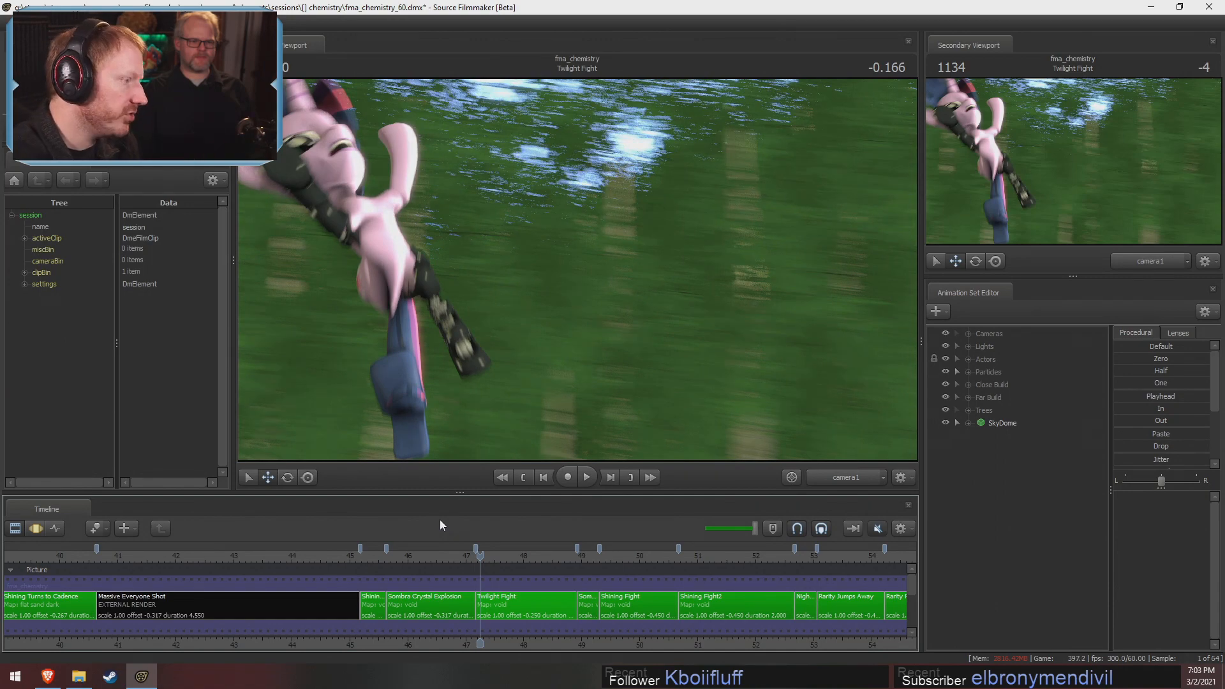
pyautogui.moveTo(481, 556); pyautogui.dragTo(491, 556)
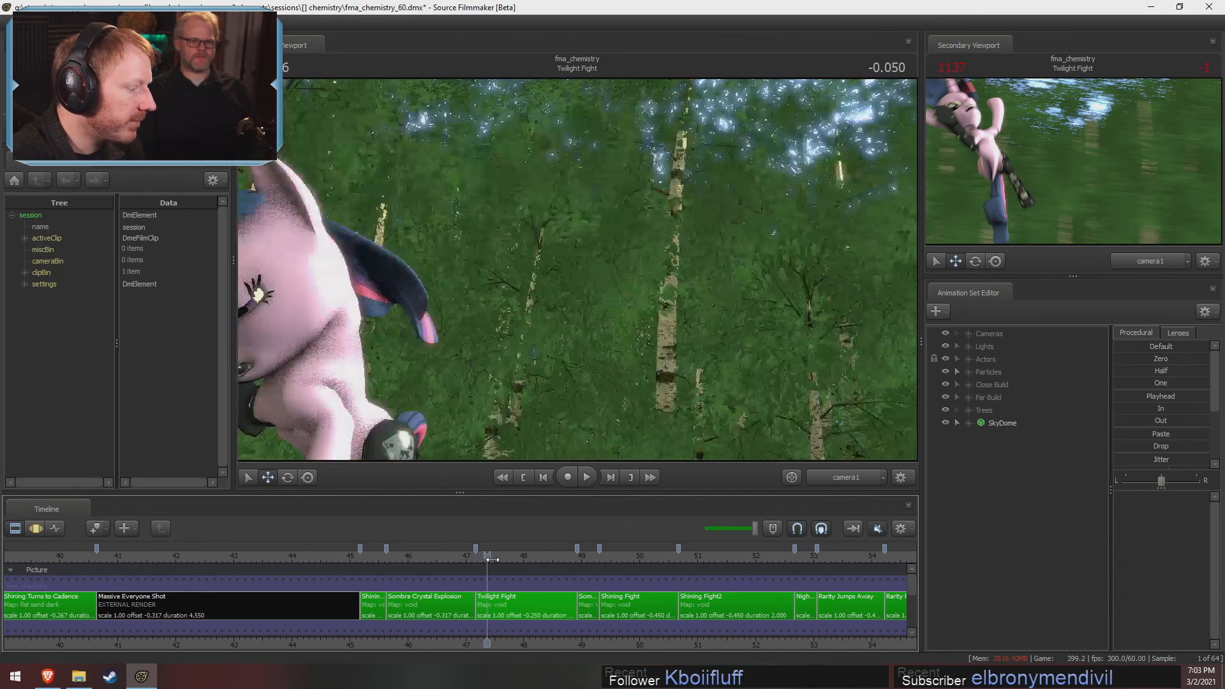
# In the Twilight Fight shot, show the Keyframed Edward Sparkle group, hide the Twilight group, and move to -0.200
pyautogui.click(519, 594)
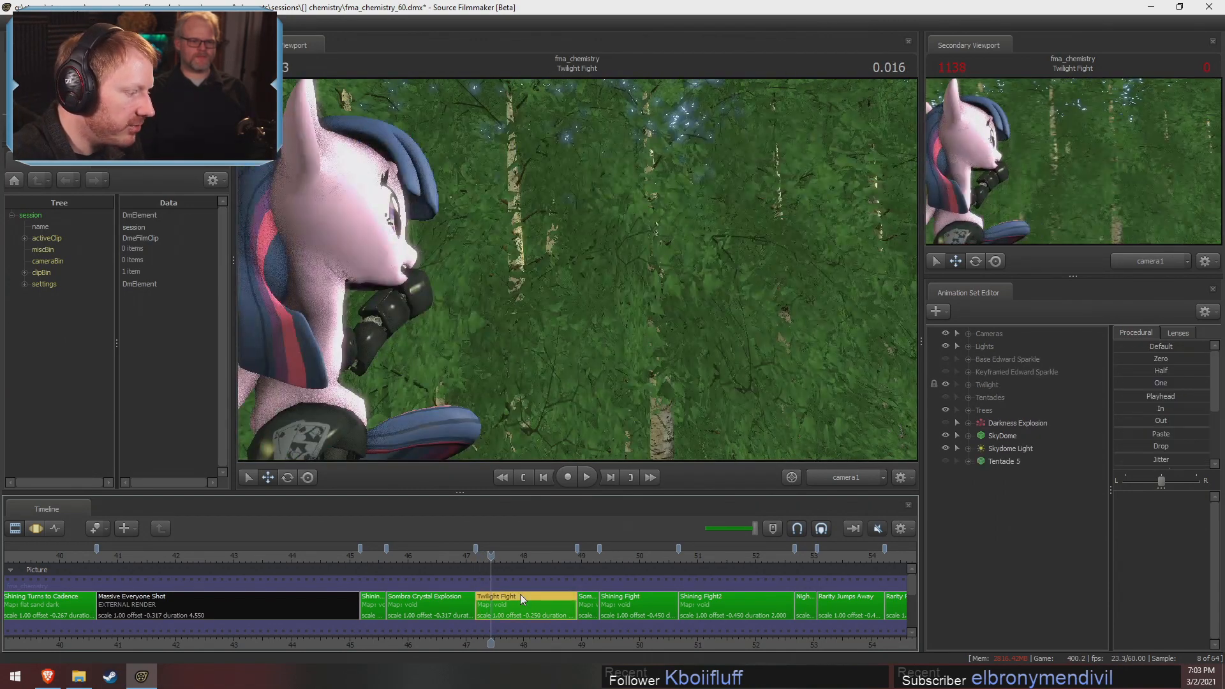
pyautogui.click(946, 371)
pyautogui.click(945, 435)
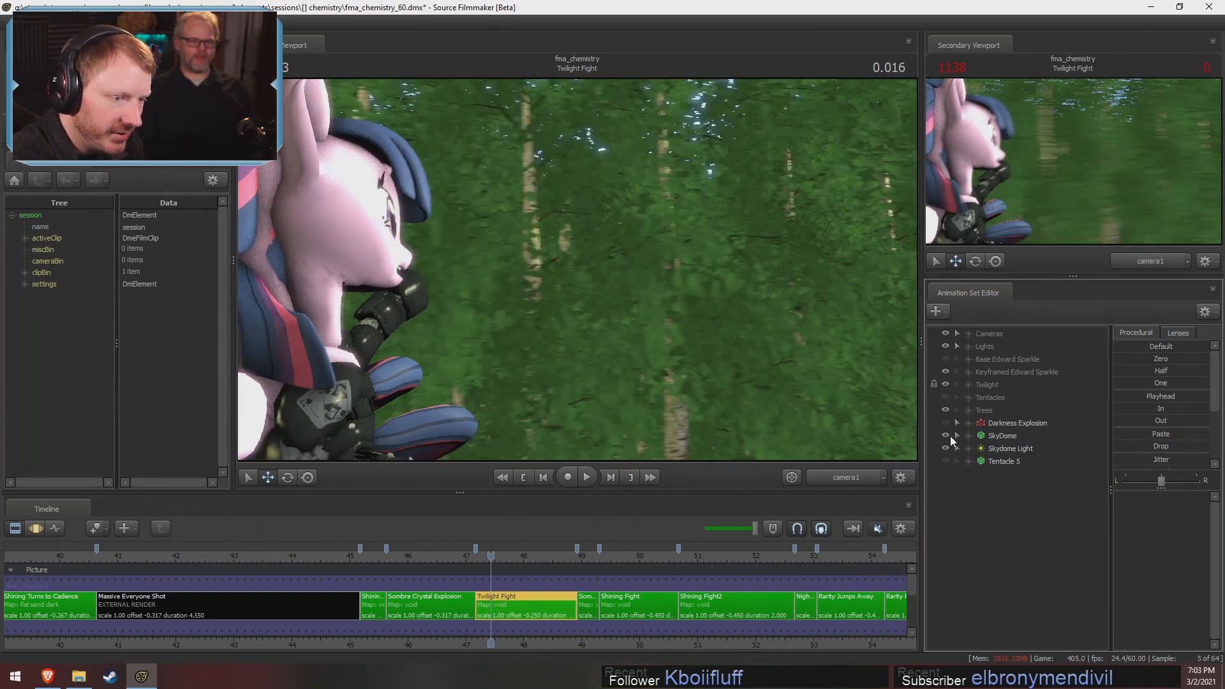
pyautogui.click(946, 385)
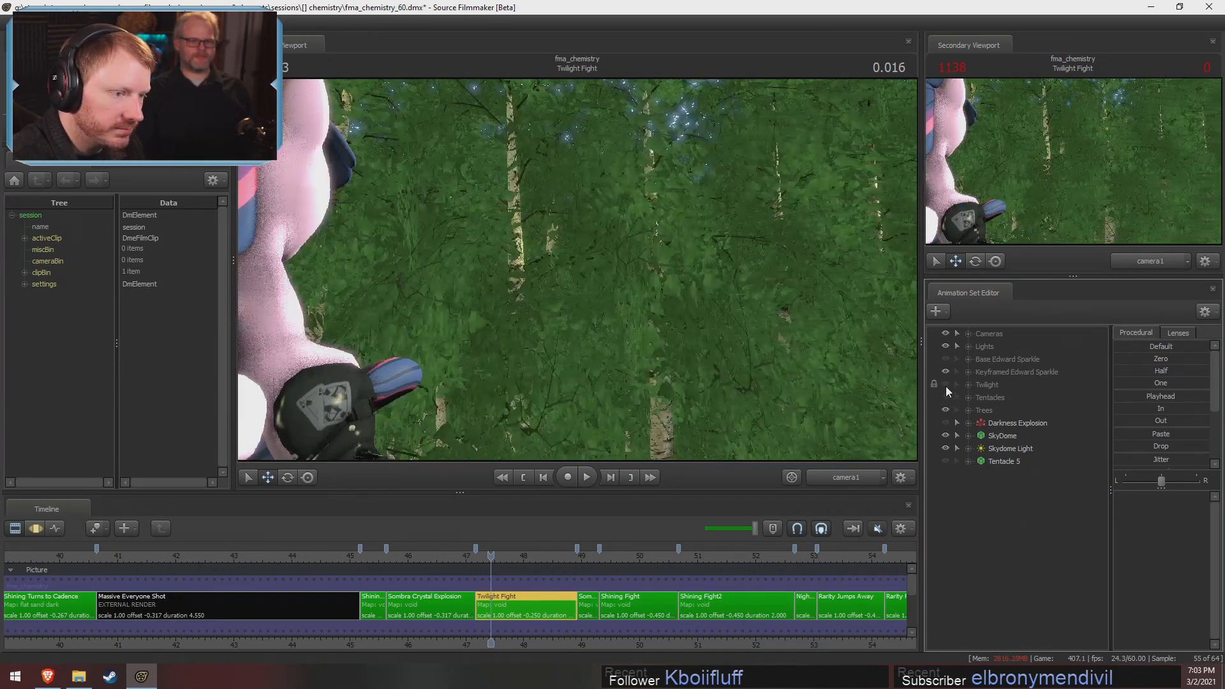
pyautogui.moveTo(490, 557); pyautogui.dragTo(479, 556)
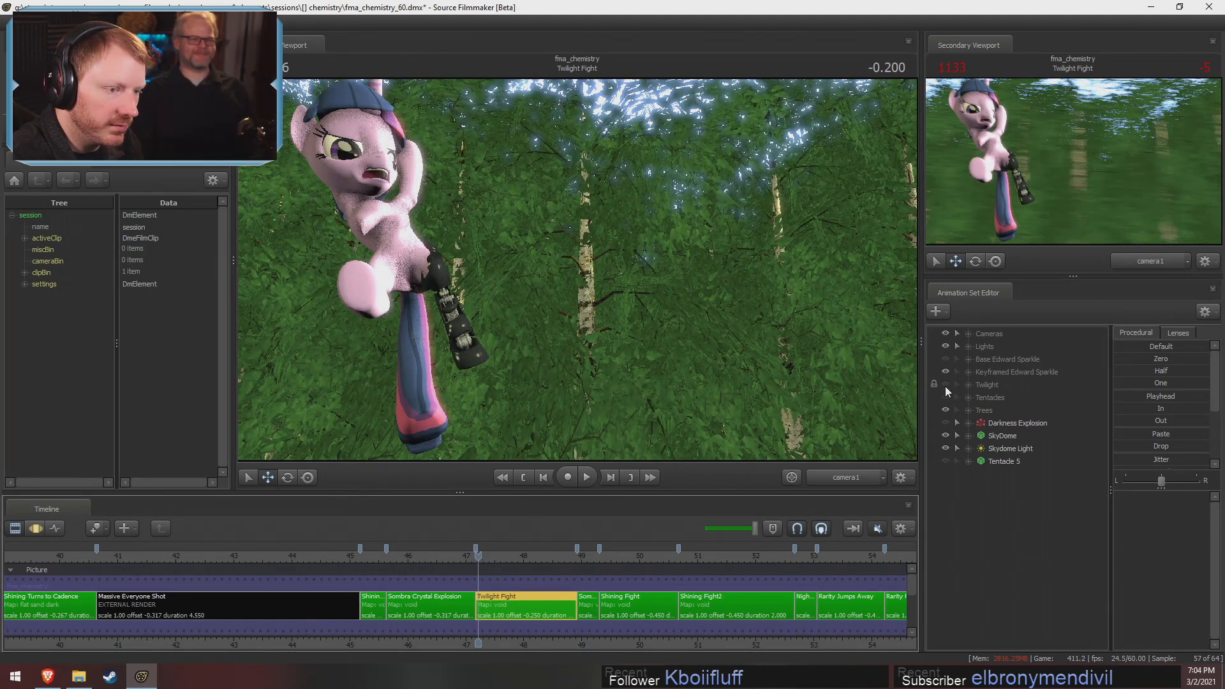
# Hide the Trees group and turn off viewport lighting to isolate the keyframed character
pyautogui.click(946, 410)
pyautogui.rightClick(558, 350)
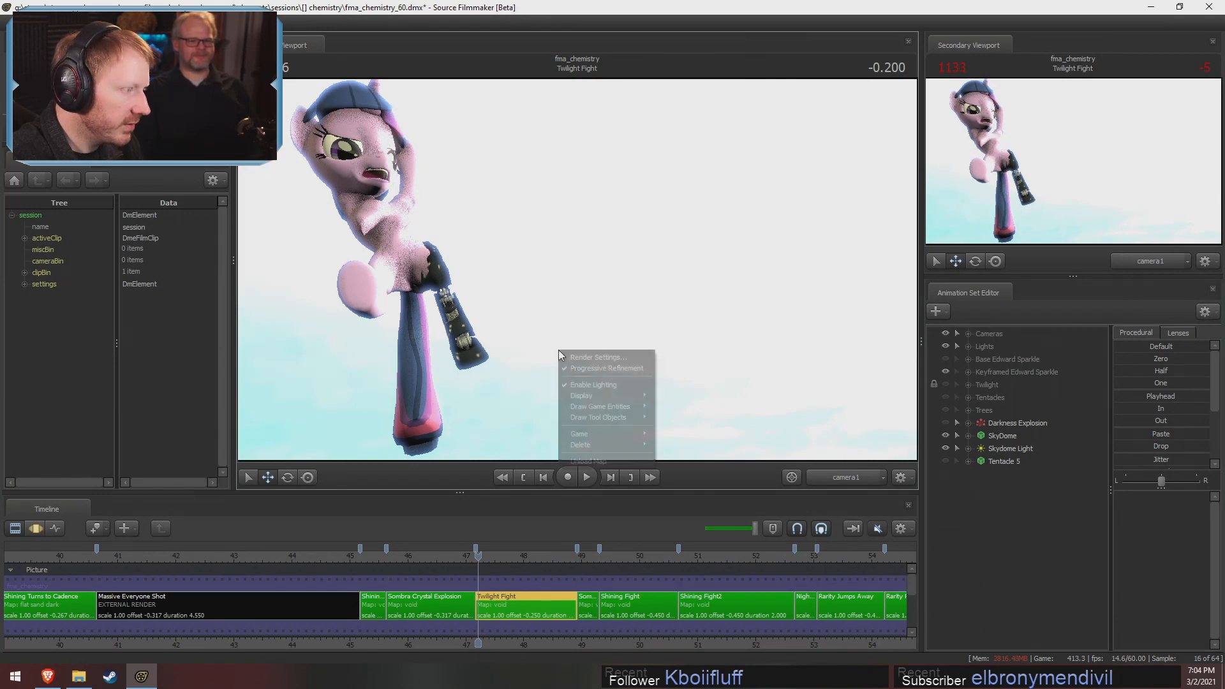
pyautogui.click(588, 385)
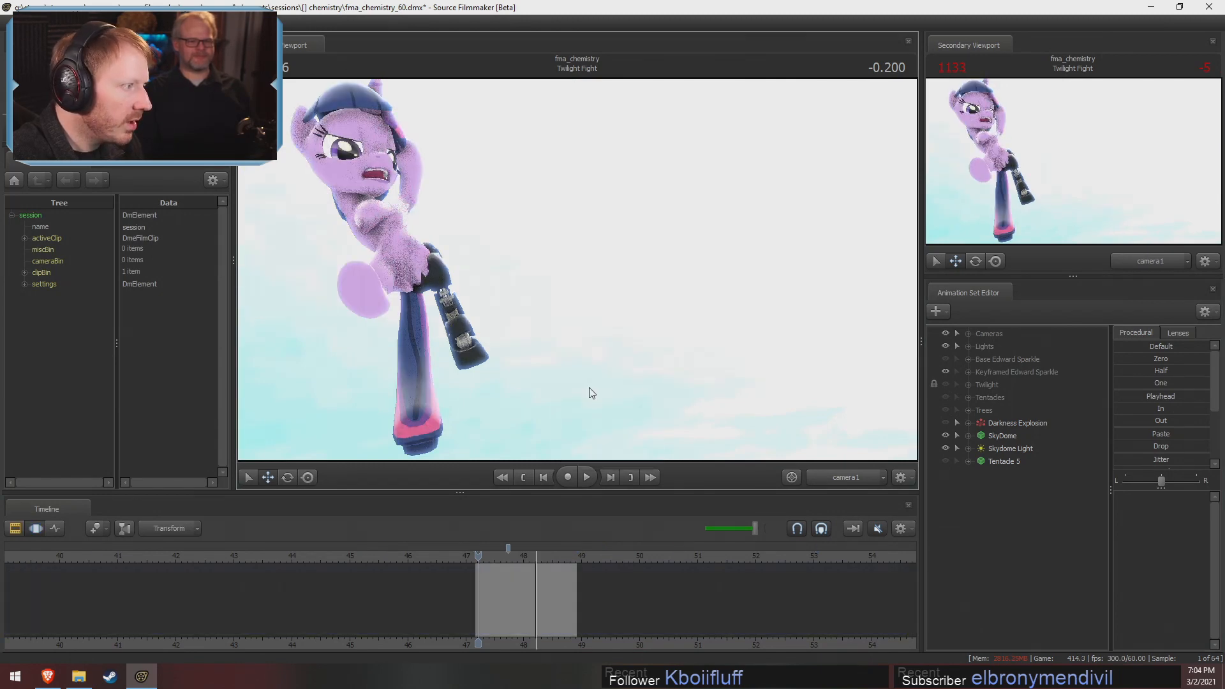
# Compare the Base and Keyframed Edward Sparkle groups by toggling their visibility, then expand the Keyframed Edward Sparkle group
pyautogui.click(946, 358)
pyautogui.click(946, 358)
pyautogui.click(946, 371)
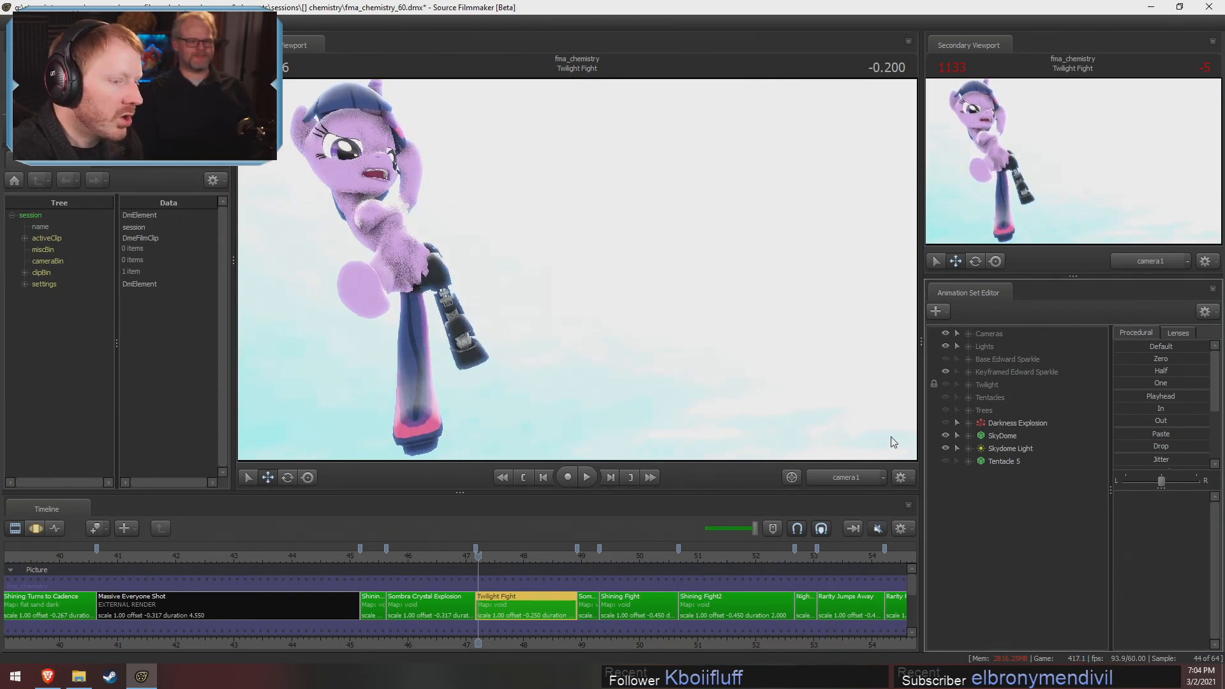
pyautogui.click(968, 373)
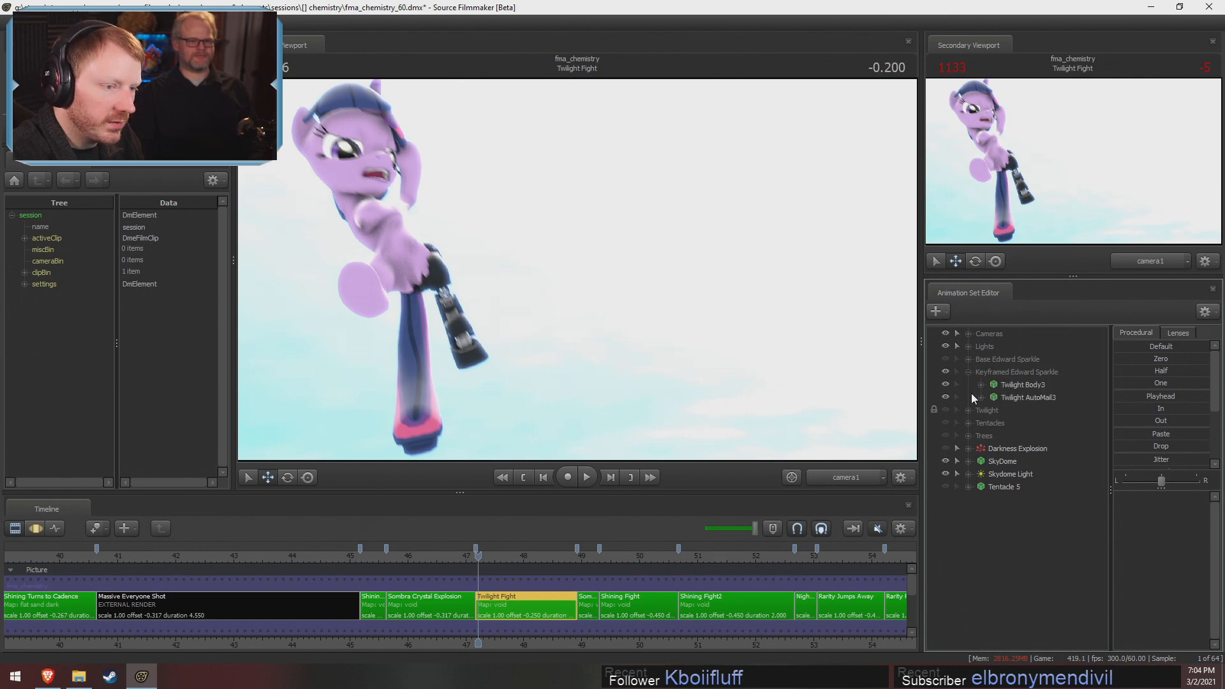
# Inspect Twilight Body3's stepped motion curves in the Motion Editor while scrubbing the Twilight Fight shot from 0.133 to 0.166
pyautogui.moveTo(482, 555); pyautogui.dragTo(498, 550)
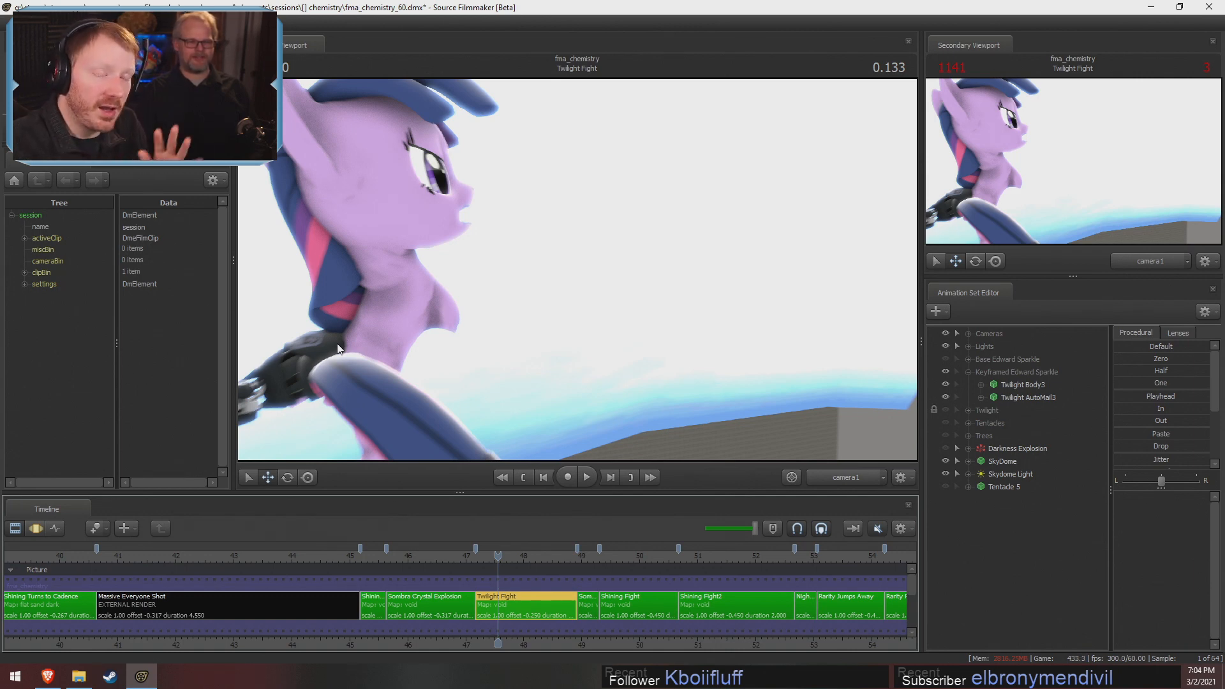
pyautogui.press('F3')
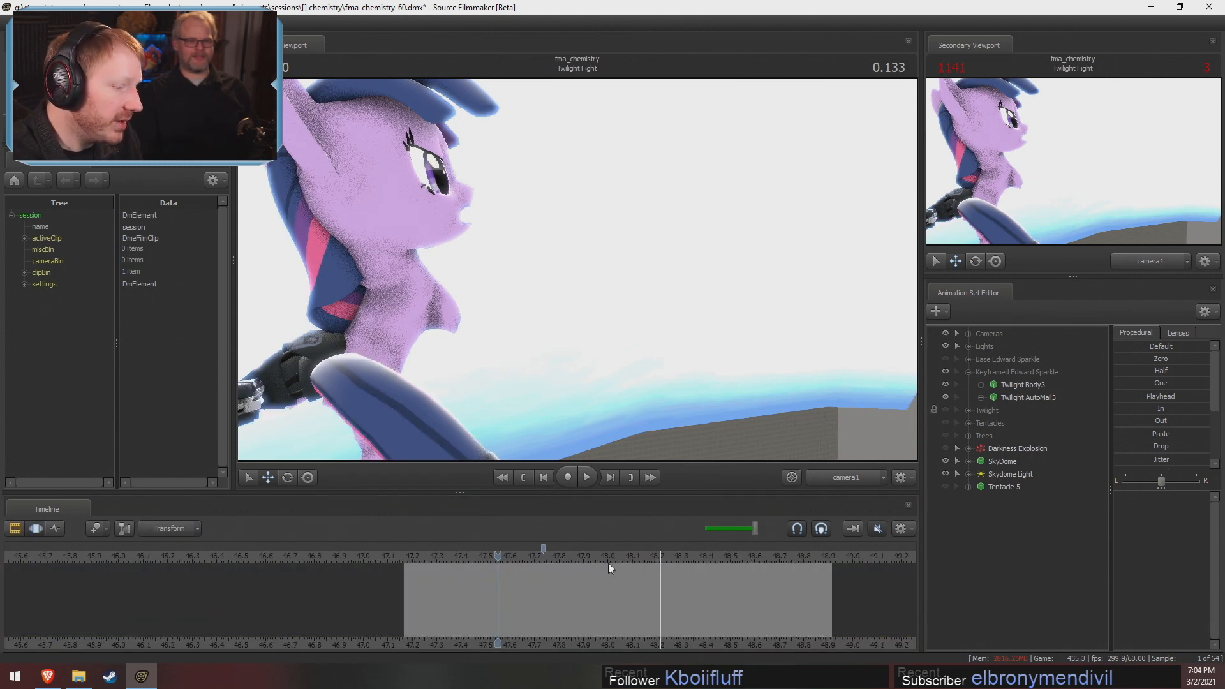
pyautogui.click(1033, 386)
pyautogui.scroll(2, 803, 596)
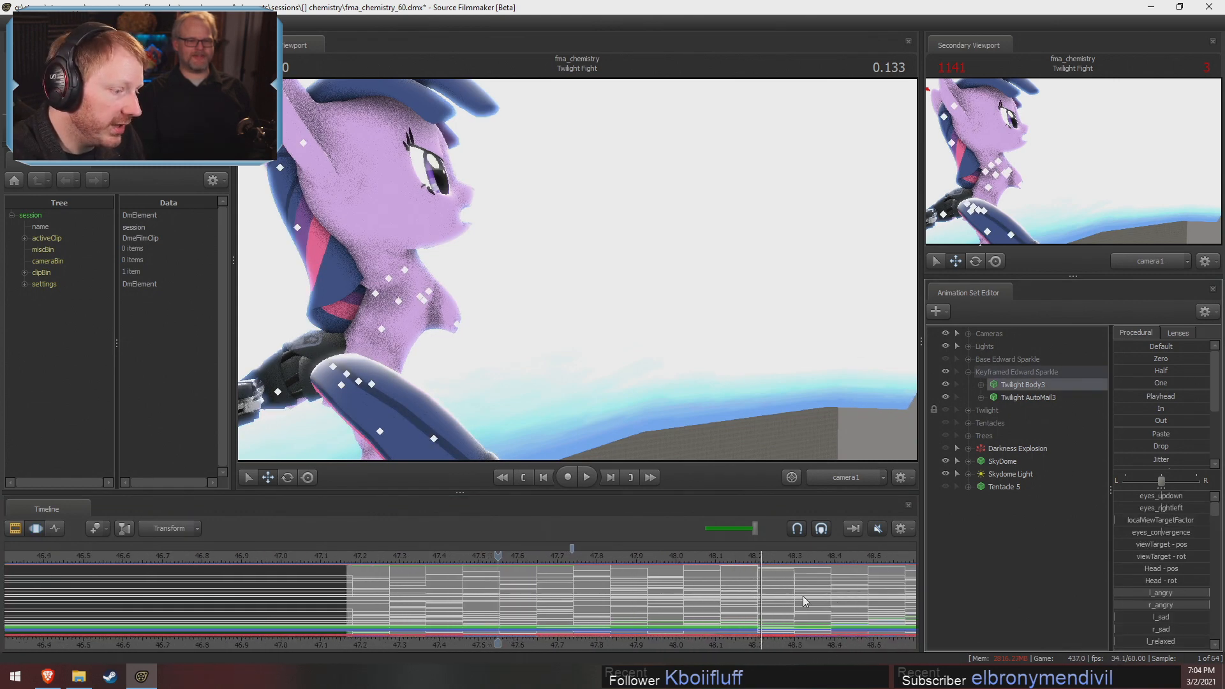
pyautogui.moveTo(431, 629); pyautogui.dragTo(214, 619, button='middle')
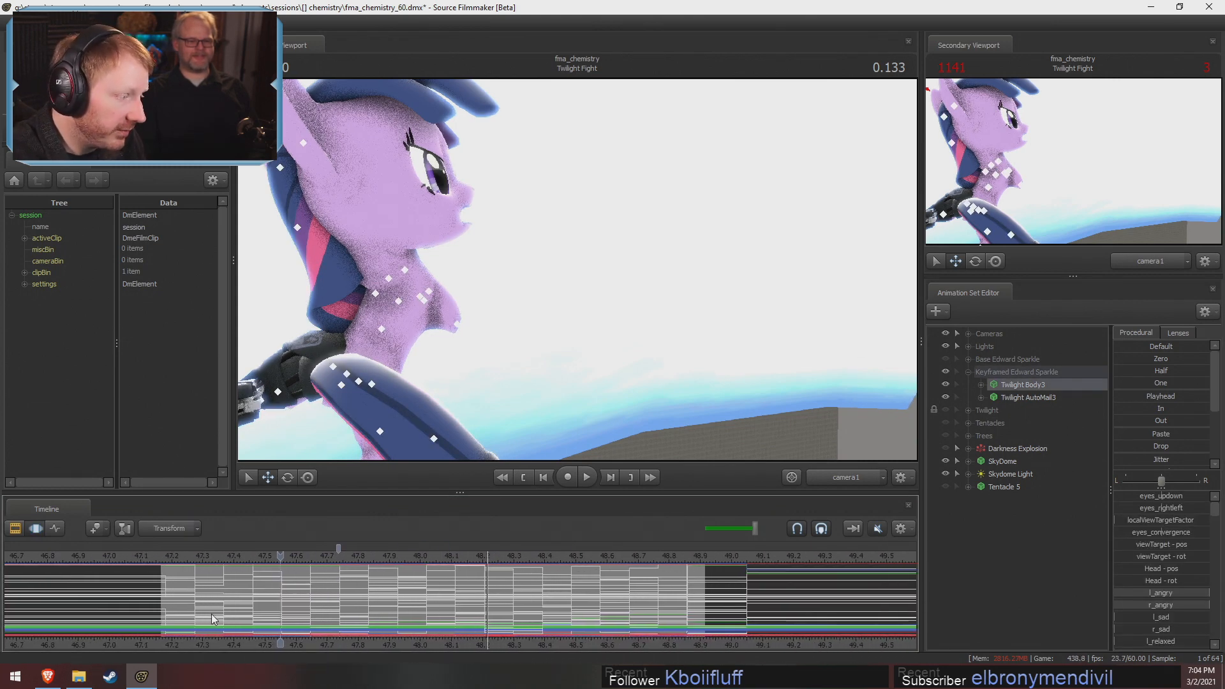
pyautogui.click(285, 556)
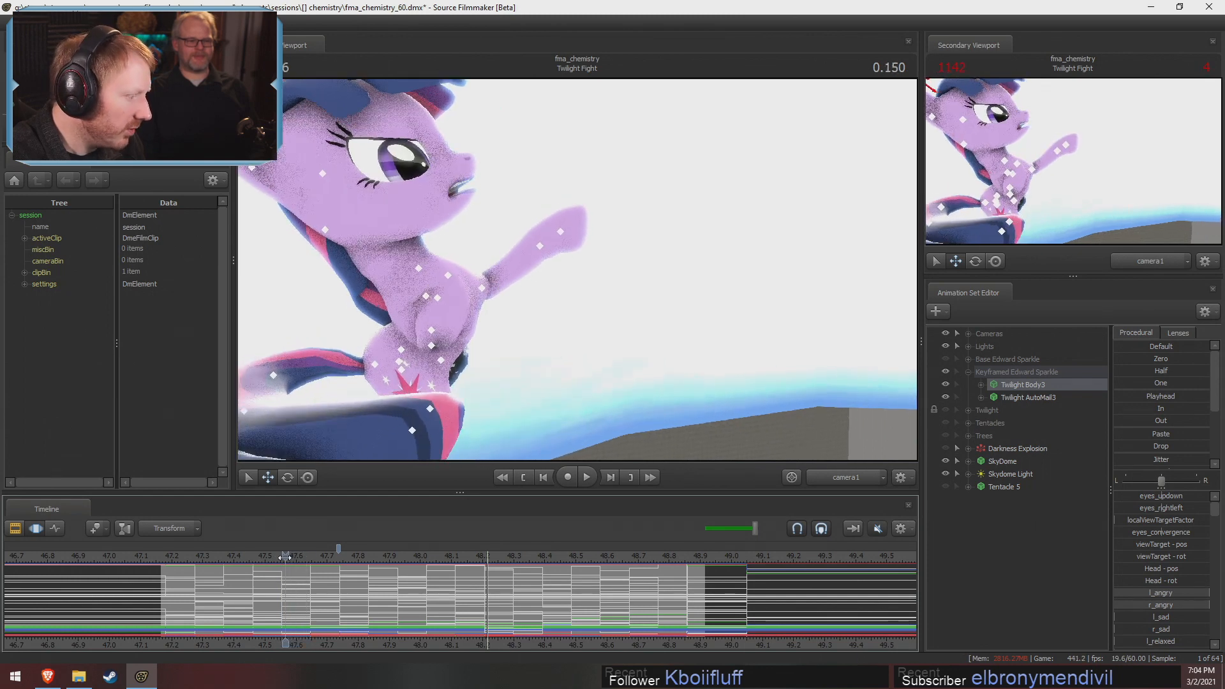
pyautogui.moveTo(284, 556); pyautogui.dragTo(291, 557)
# Return to the Clip Editor and expand the session's renderSettings to check its frameRate value
pyautogui.press('F2')
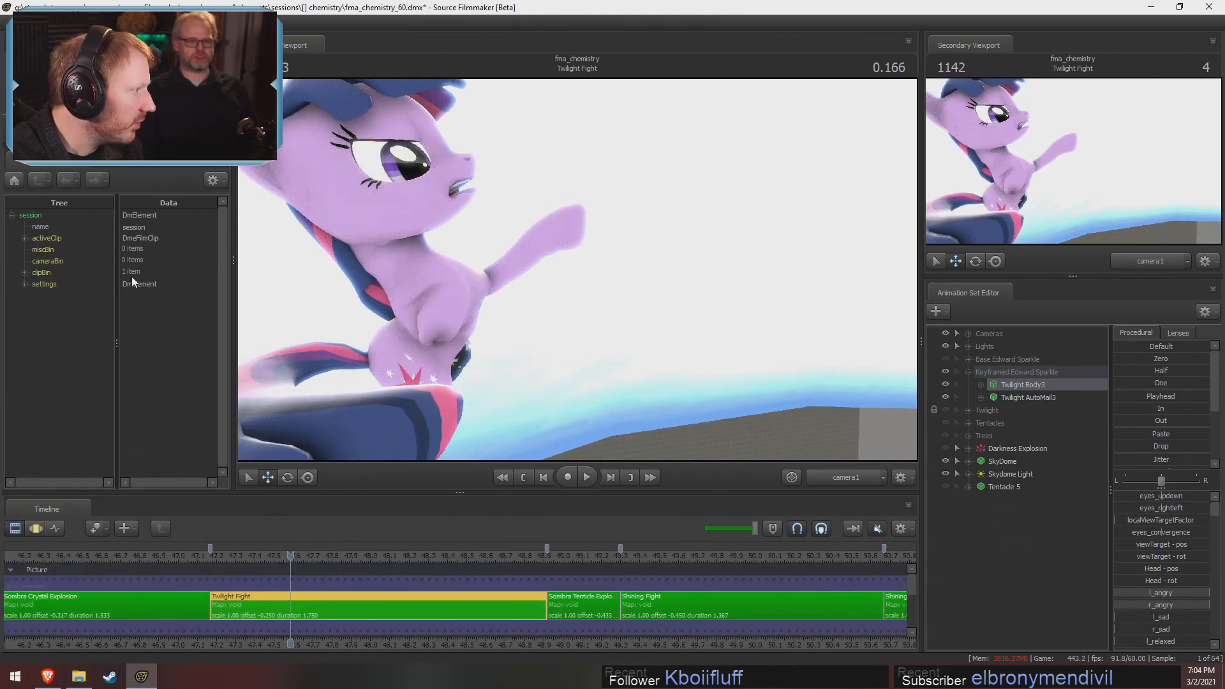
pyautogui.click(25, 285)
pyautogui.click(37, 343)
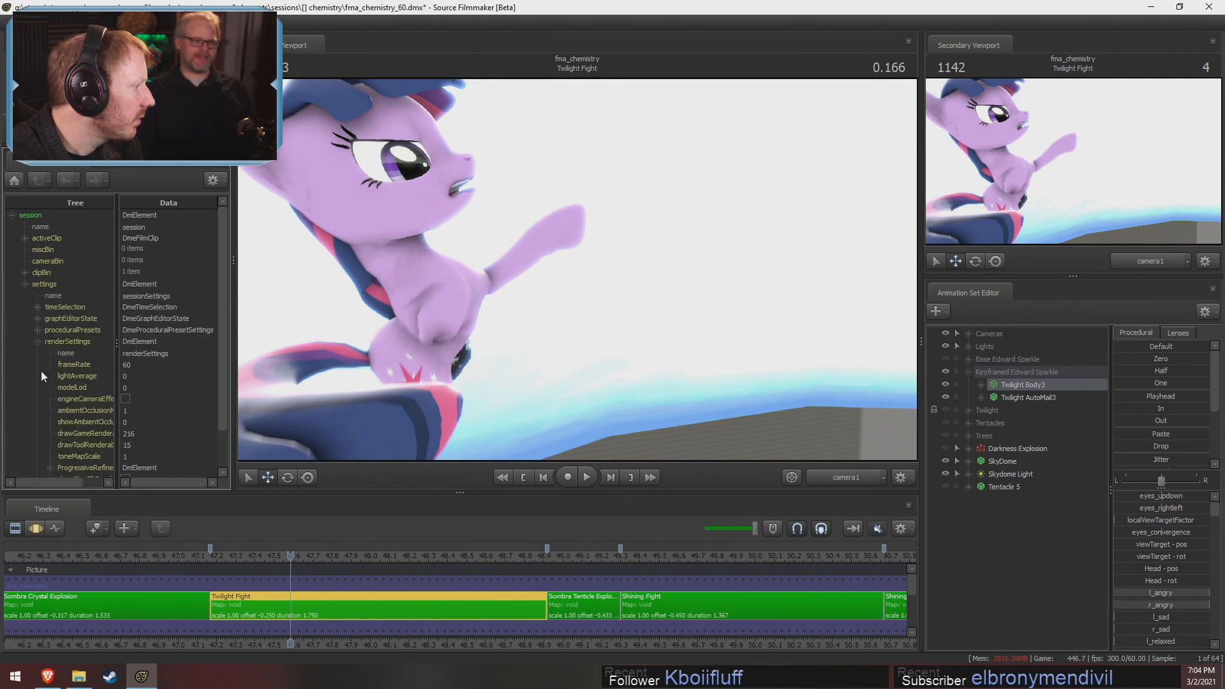
pyautogui.doubleClick(127, 366)
pyautogui.click(300, 558)
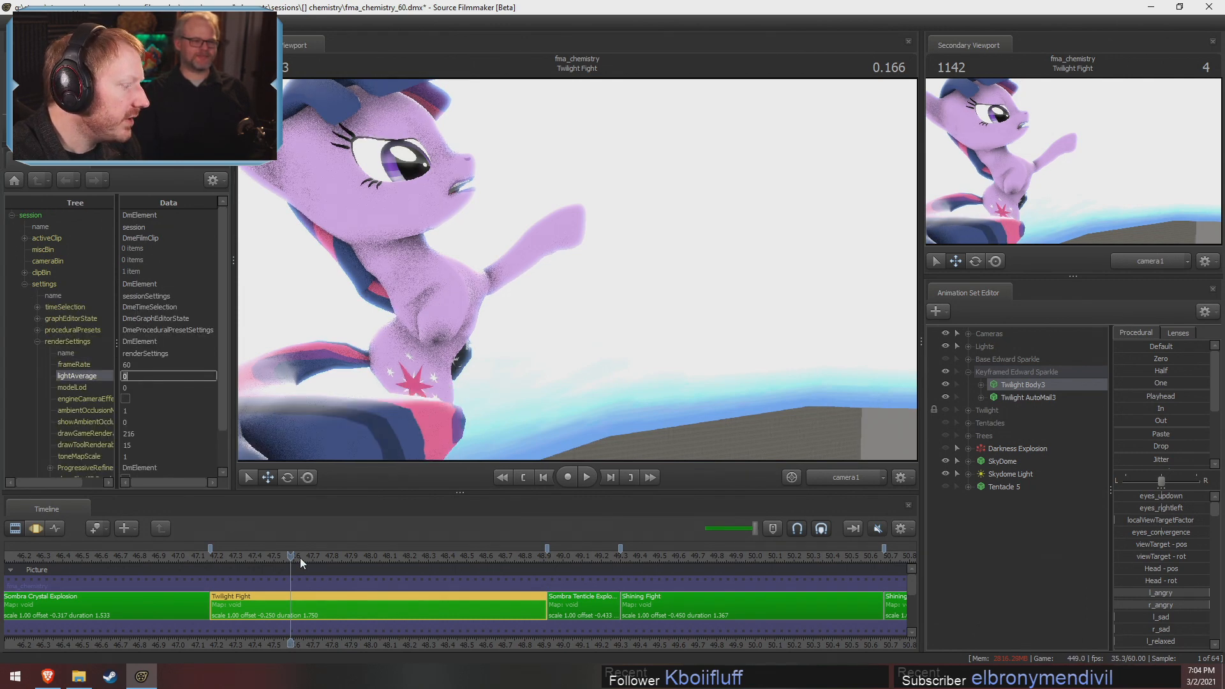
# Examine Twilight Body3's held poses closely in the Motion Editor by scrubbing from 0.150 to 0.183
pyautogui.press('F3')
pyautogui.scroll(5, 294, 558)
pyautogui.click(268, 557)
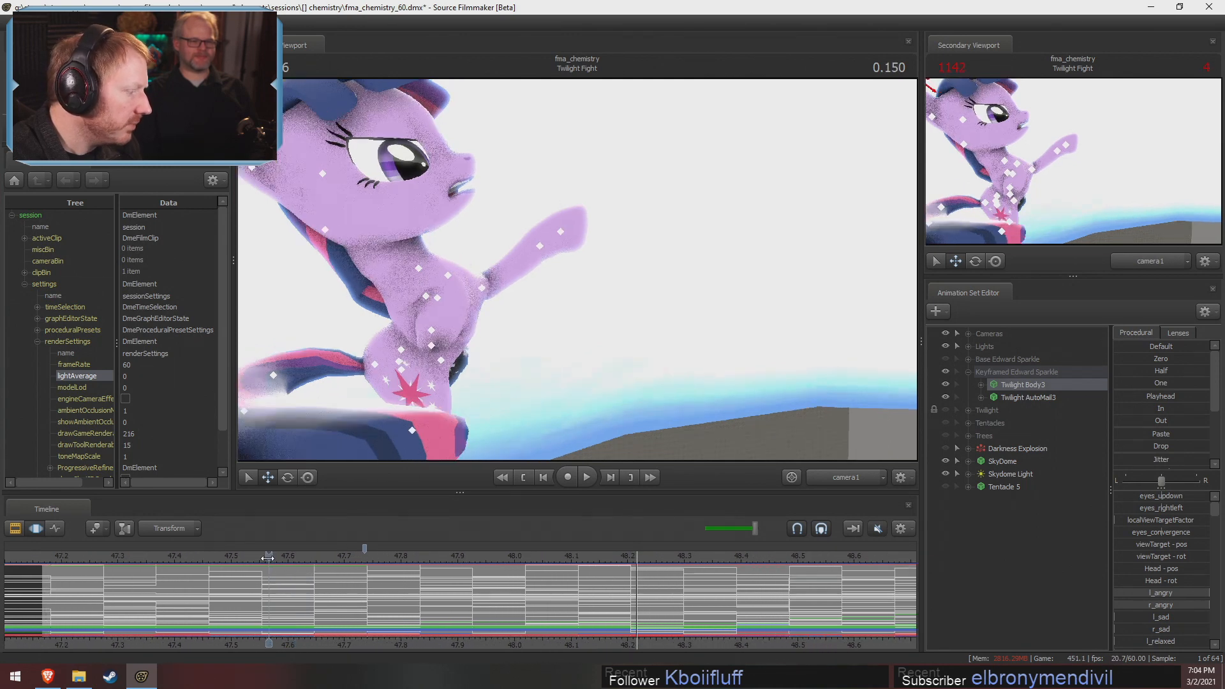
pyautogui.moveTo(271, 561); pyautogui.dragTo(295, 599)
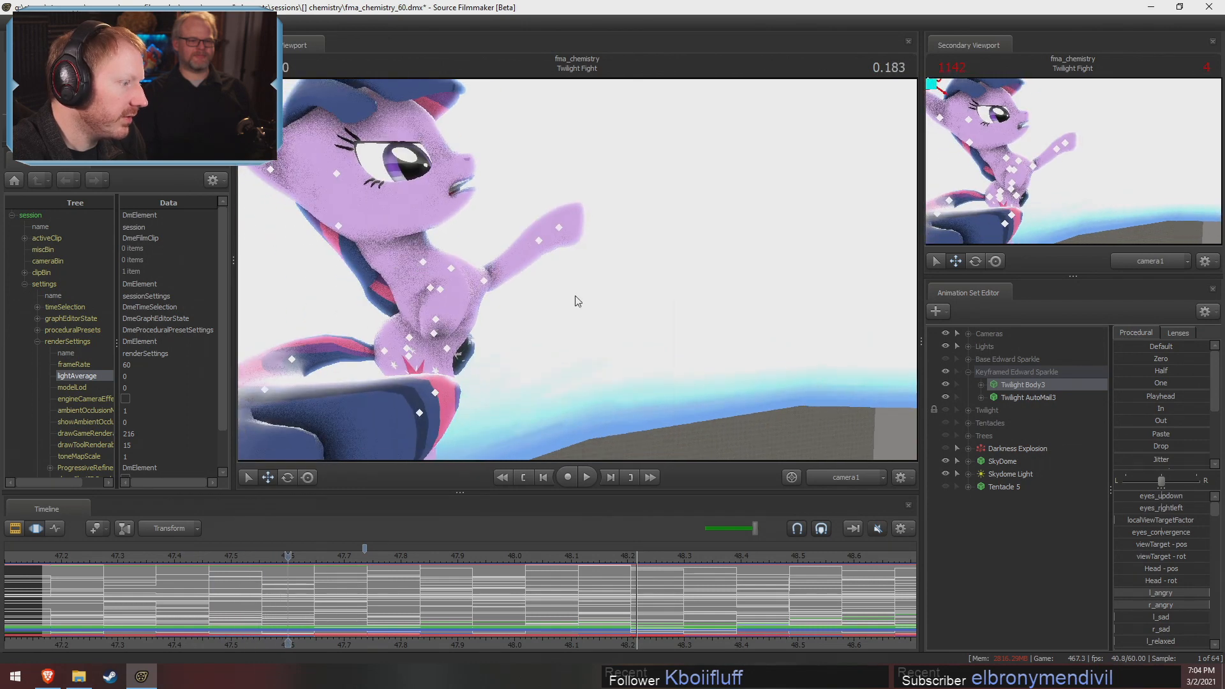
# Hide the SkyDome and keep viewport lighting disabled so the keyframed character stands against the plain map
pyautogui.rightClick(577, 296)
pyautogui.click(612, 330)
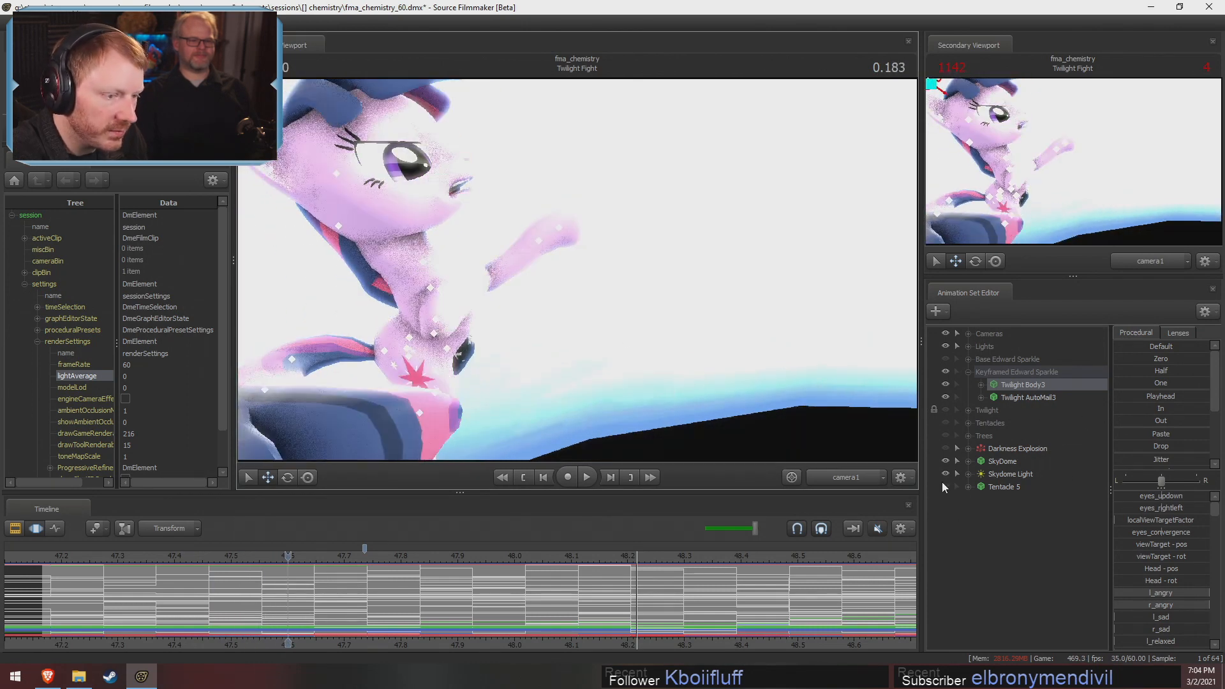
pyautogui.click(945, 461)
pyautogui.rightClick(683, 300)
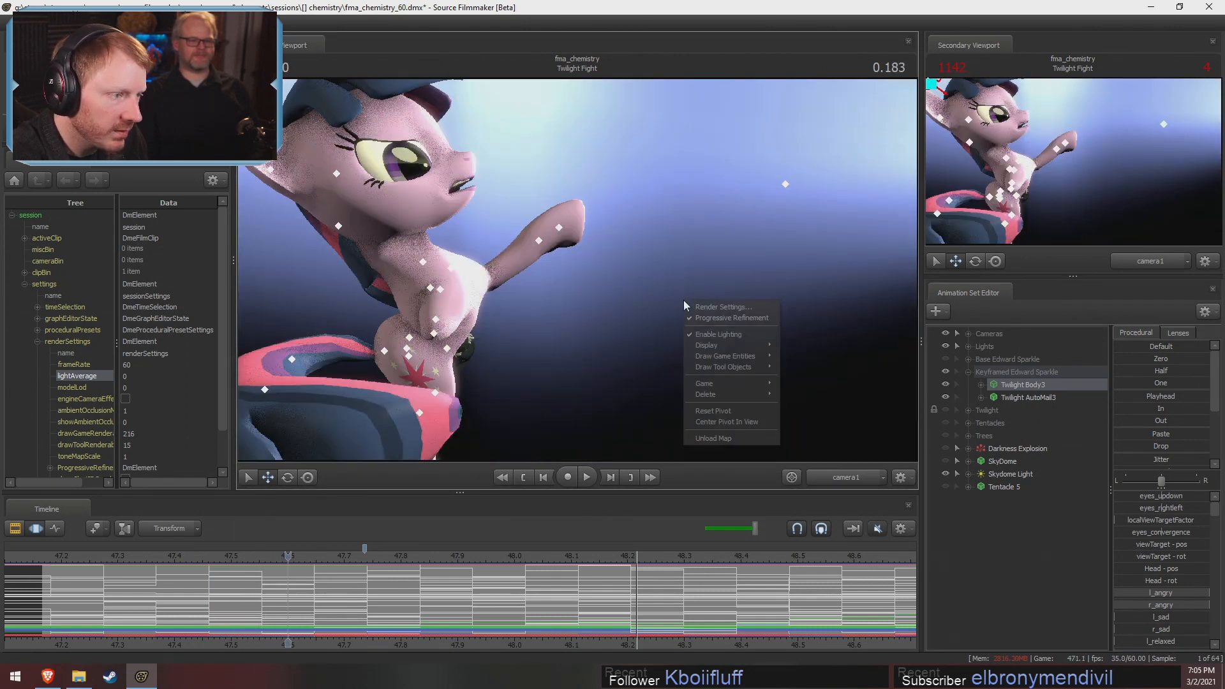
pyautogui.click(743, 330)
# Move to 0.216 and switch the main viewport to the Work Camera, pulled back to frame the whole character
pyautogui.moveTo(288, 553)
pyautogui.mouseDown()
pyautogui.moveTo(159, 549)
pyautogui.moveTo(307, 551)
pyautogui.mouseUp()
pyautogui.click(856, 476)
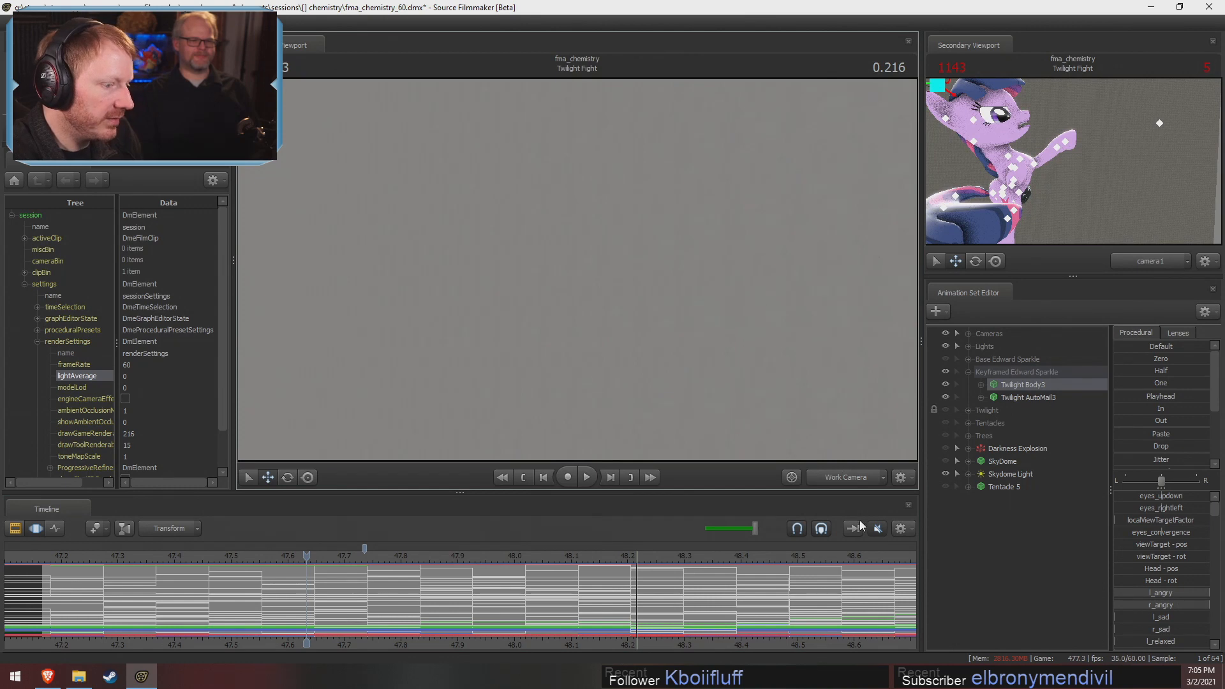
pyautogui.keyDown('ctrl'); pyautogui.click(838, 478); pyautogui.keyUp('ctrl')
pyautogui.press('s')
pyautogui.moveTo(783, 330); pyautogui.dragTo(577, 274)
# Scrub through the keyframed Twilight animation from the Work Camera and stop at 1.183
pyautogui.moveTo(100, 633); pyautogui.dragTo(852, 599)
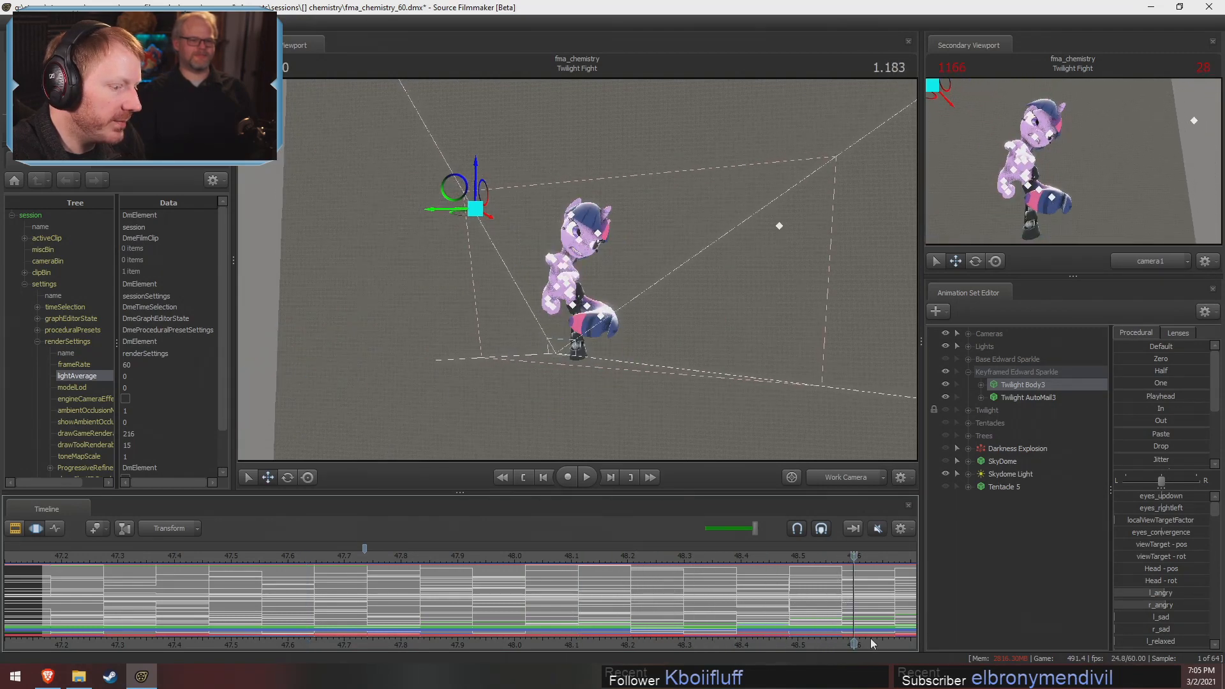
pyautogui.moveTo(853, 598); pyautogui.dragTo(410, 597, button='middle')
pyautogui.moveTo(410, 598); pyautogui.dragTo(518, 564)
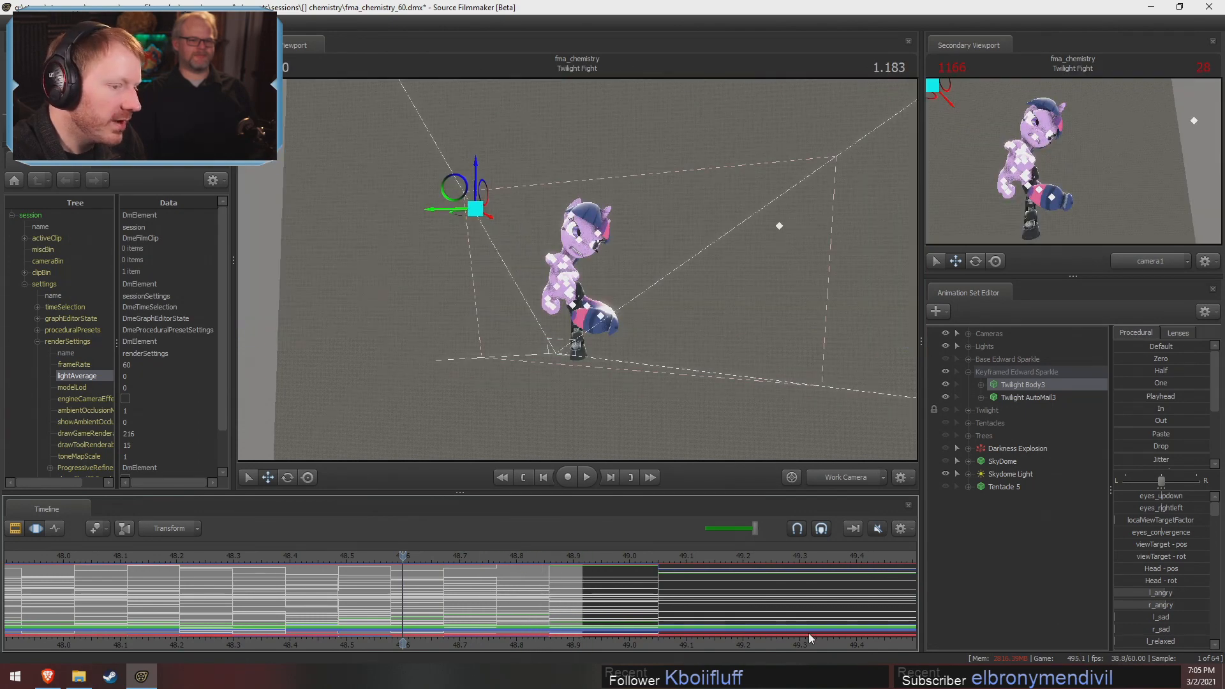
pyautogui.scroll(-1, 811, 639)
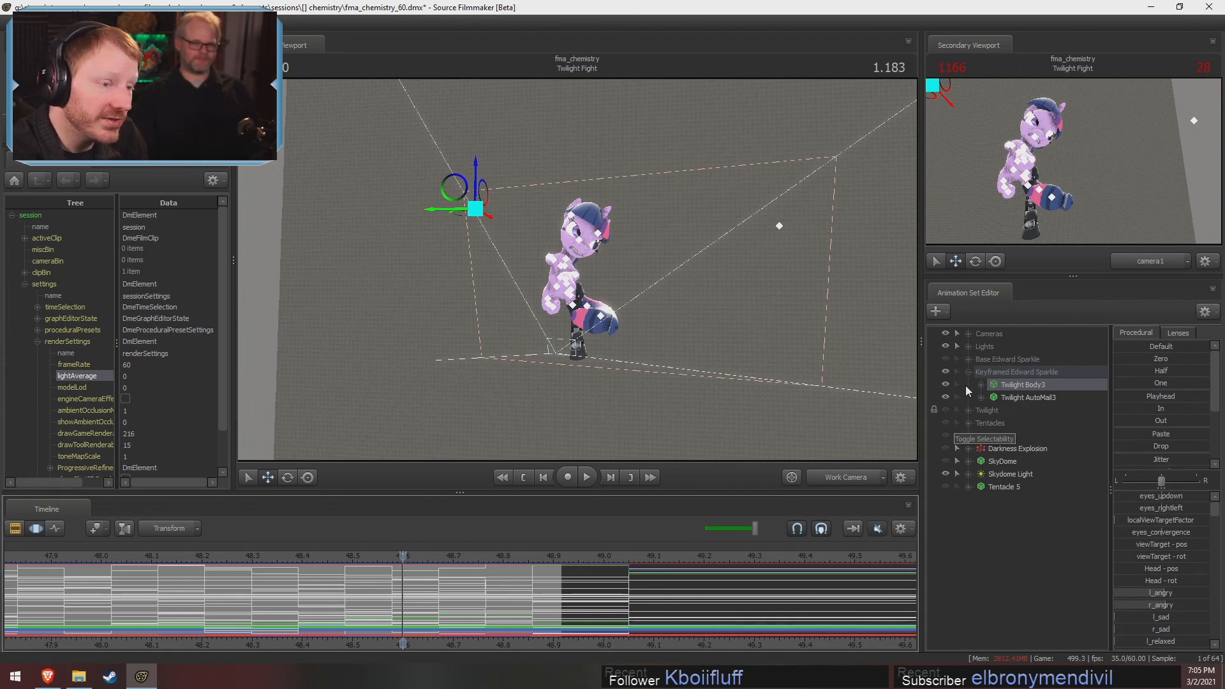
# Hide the Keyframed Edward Sparkle group and show the Twilight group in its place at 1.333
pyautogui.click(946, 373)
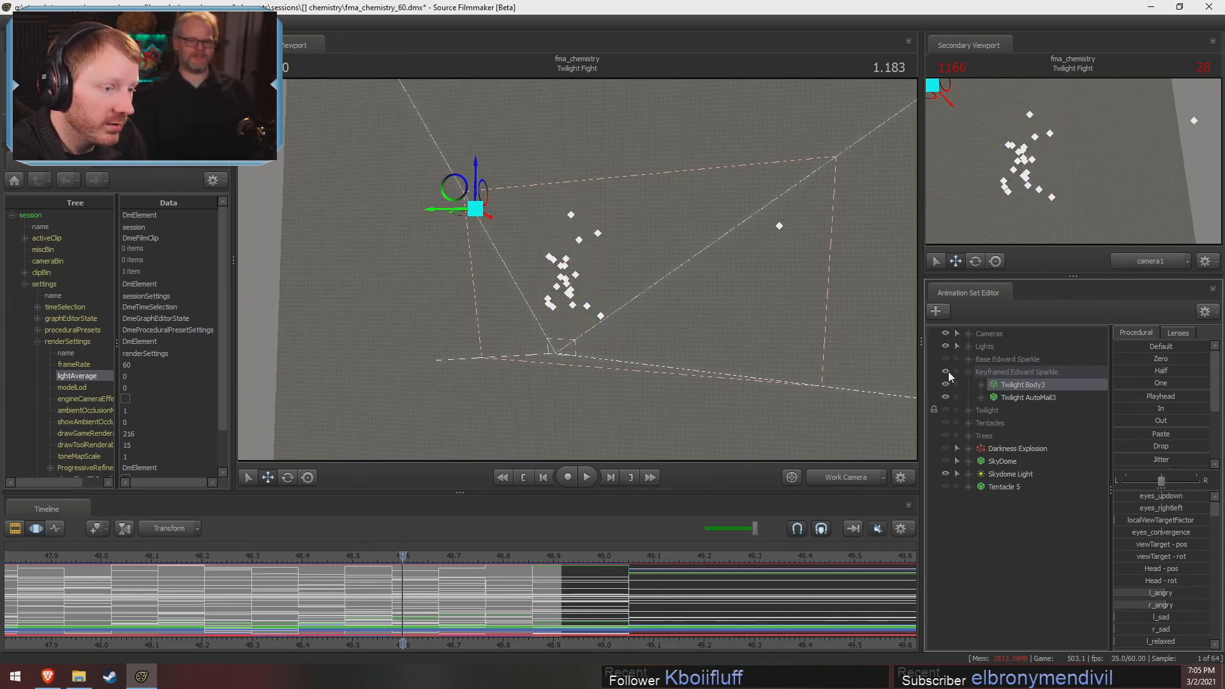
pyautogui.click(948, 372)
pyautogui.click(947, 374)
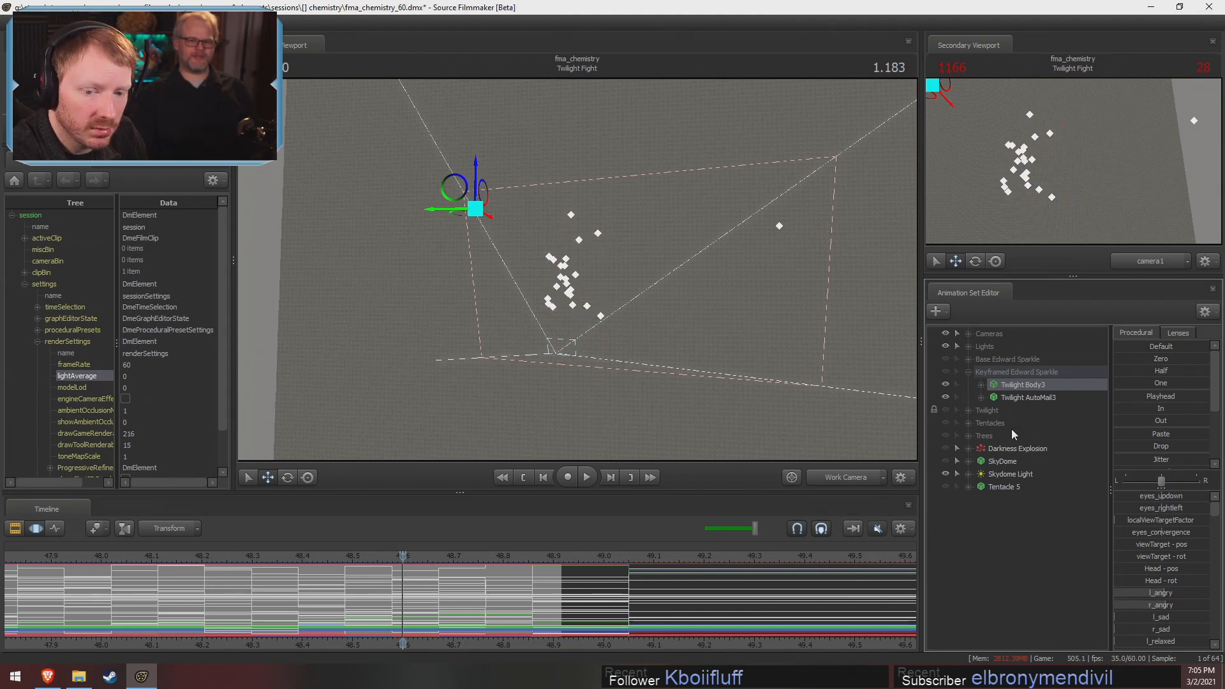
pyautogui.moveTo(440, 560); pyautogui.dragTo(478, 560)
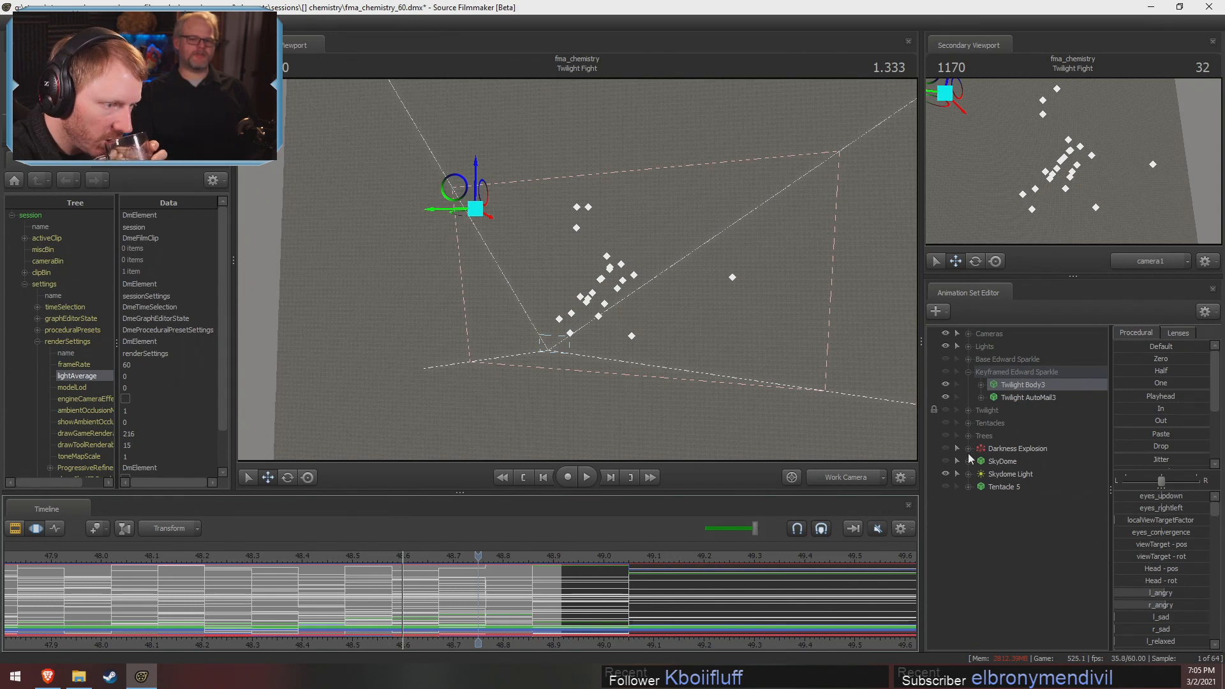
pyautogui.click(945, 409)
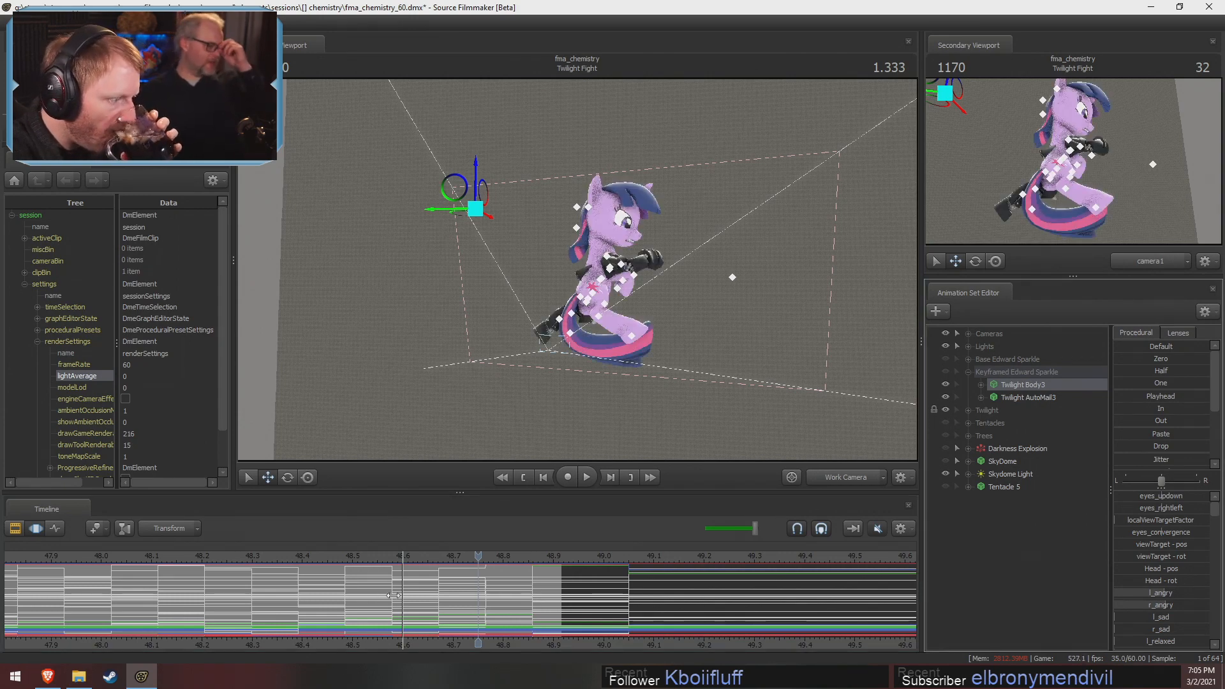
# Scrub the Twilight group's animation from the start of the Twilight Fight shot to 0.416
pyautogui.scroll(-3, 224, 584)
pyautogui.moveTo(244, 649); pyautogui.dragTo(438, 647, button='middle')
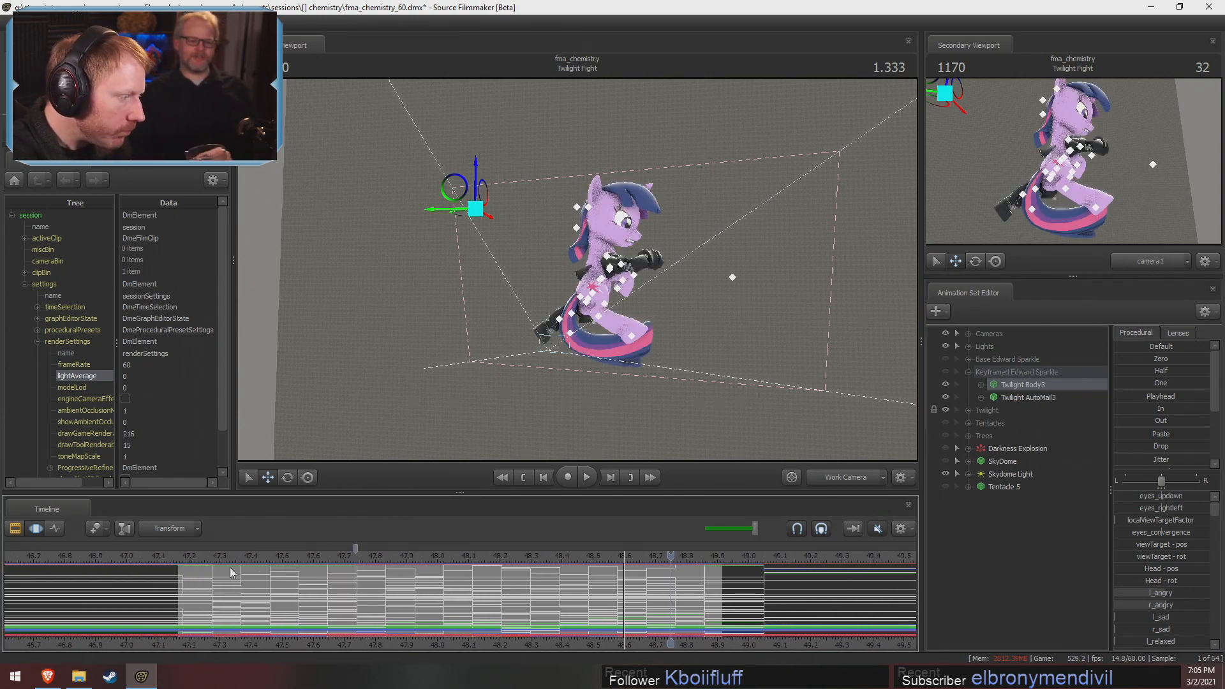
pyautogui.click(196, 555)
pyautogui.moveTo(195, 555); pyautogui.dragTo(385, 623)
# Show Tentacle 5 and the Tentacles group, and scrub their interaction with Twilight back to -0.133
pyautogui.click(945, 486)
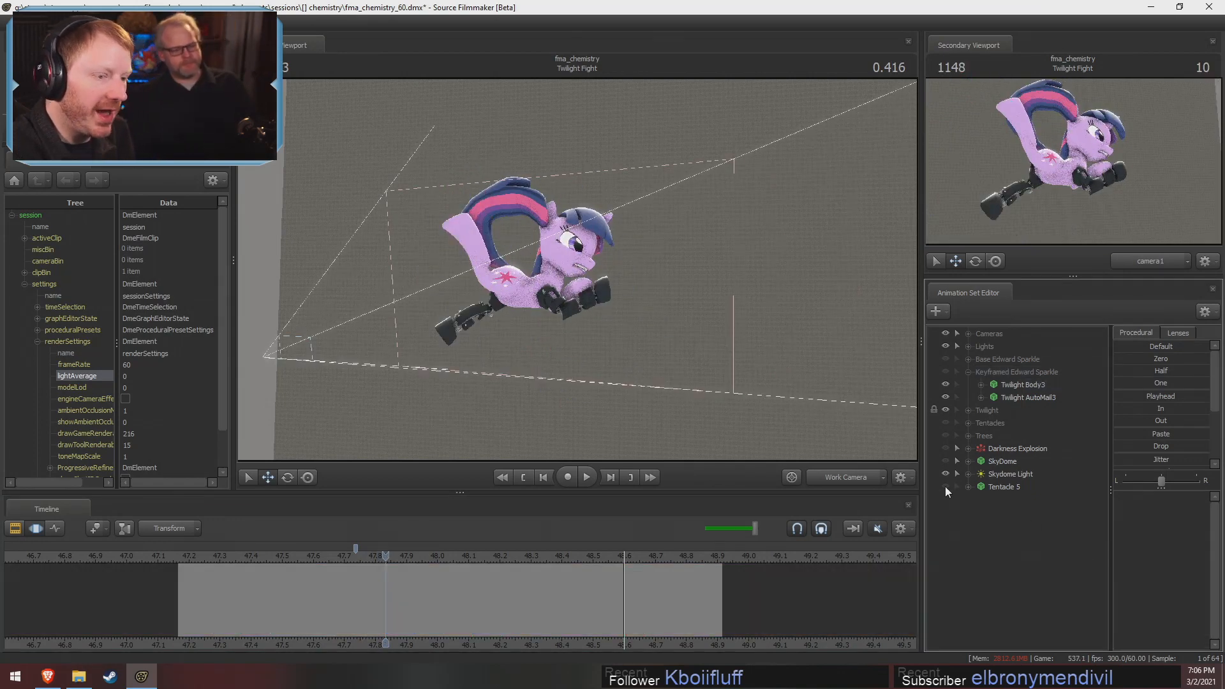
pyautogui.click(945, 422)
pyautogui.moveTo(273, 589)
pyautogui.mouseDown()
pyautogui.moveTo(190, 562)
pyautogui.moveTo(337, 621)
pyautogui.moveTo(270, 610)
pyautogui.mouseUp()
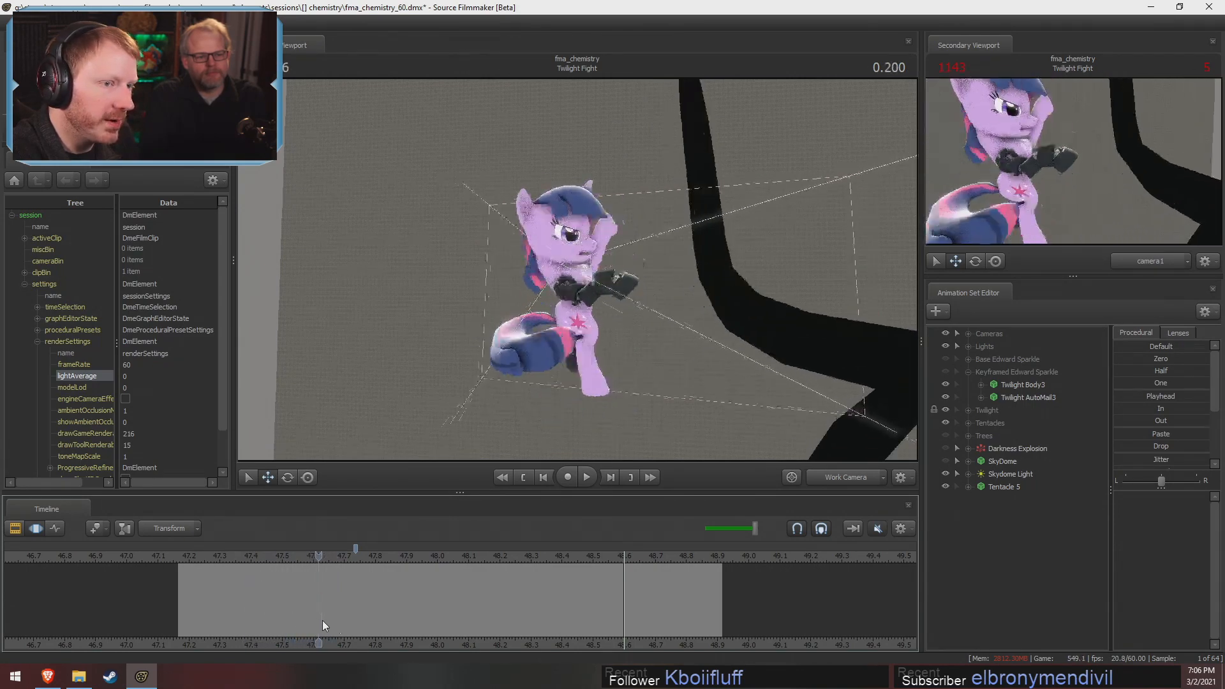
pyautogui.moveTo(363, 624); pyautogui.dragTo(210, 640)
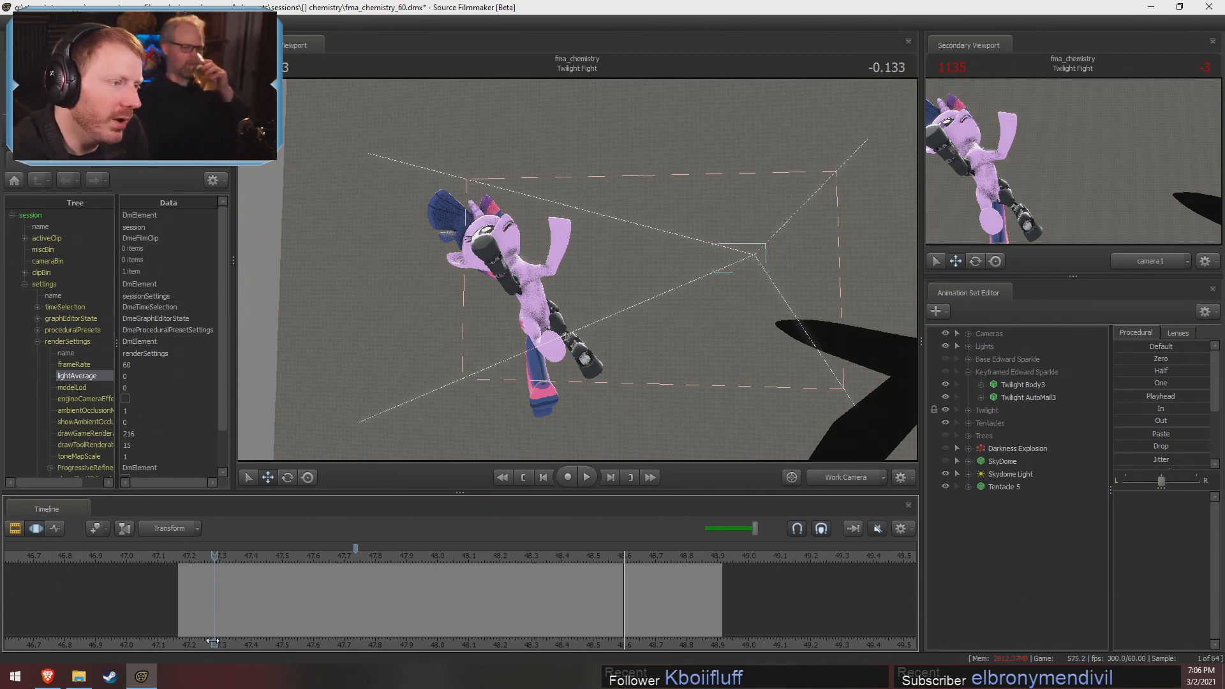
# Play the Twilight Fight shot through with the tentacles shown, and return the playhead to -0.216
pyautogui.press('space')
pyautogui.press('space')
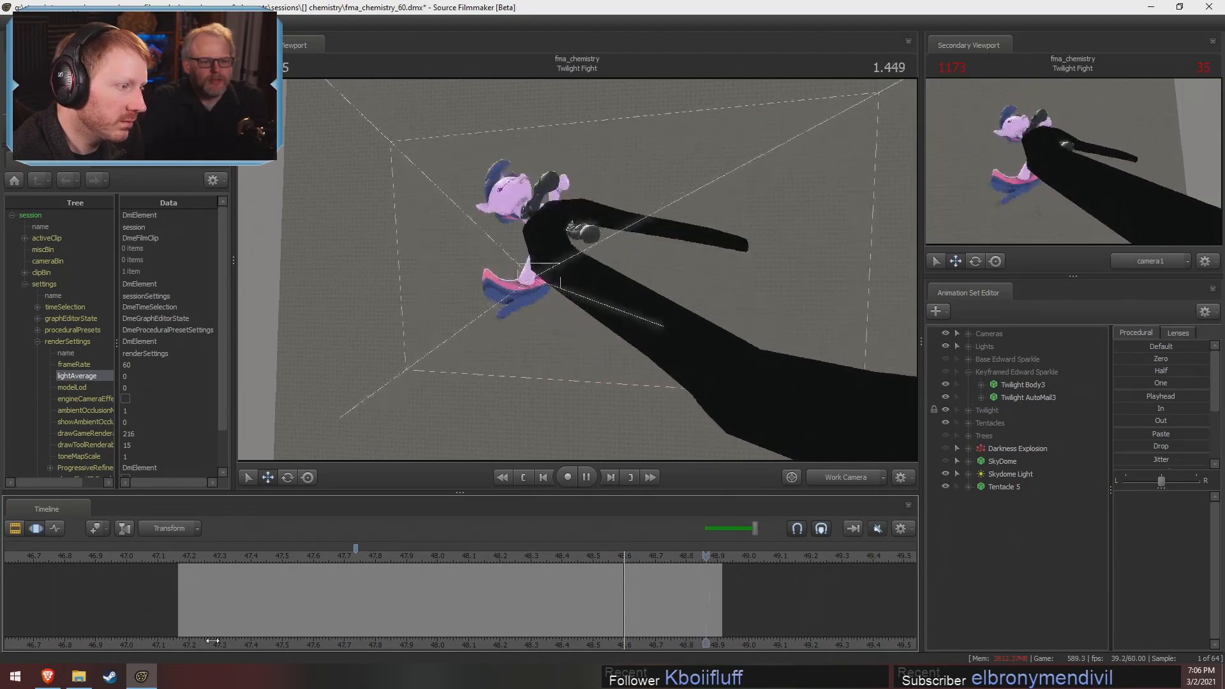
pyautogui.press('space')
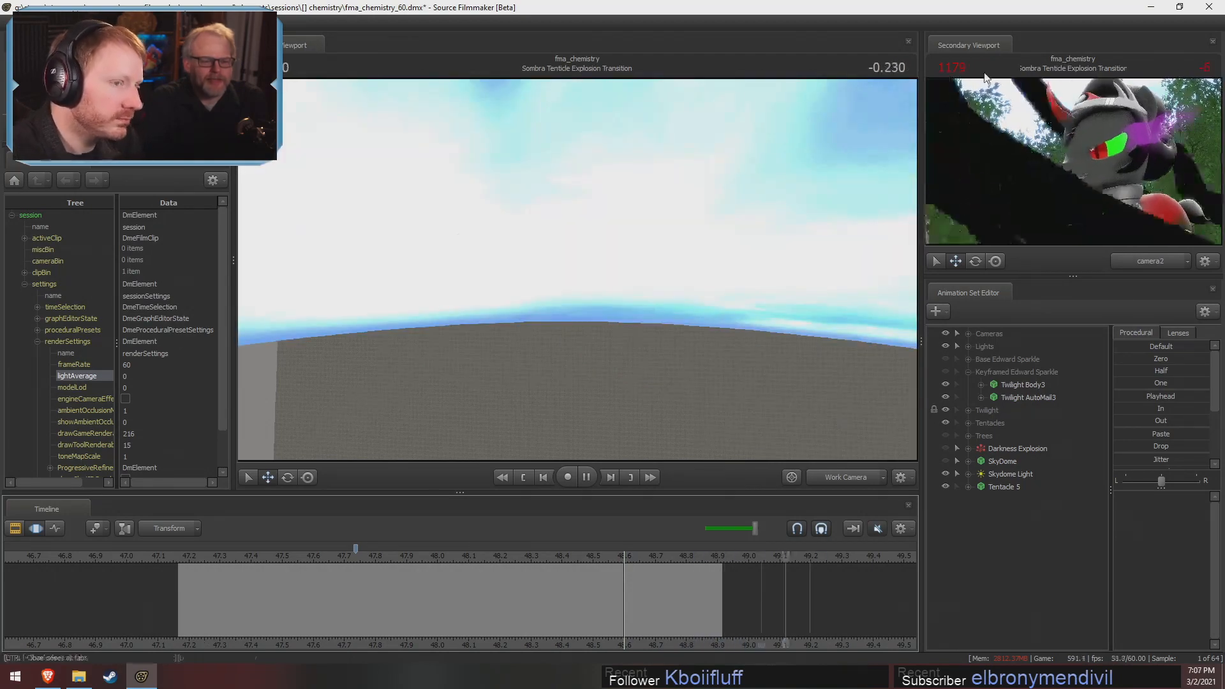
pyautogui.moveTo(439, 561); pyautogui.dragTo(190, 630)
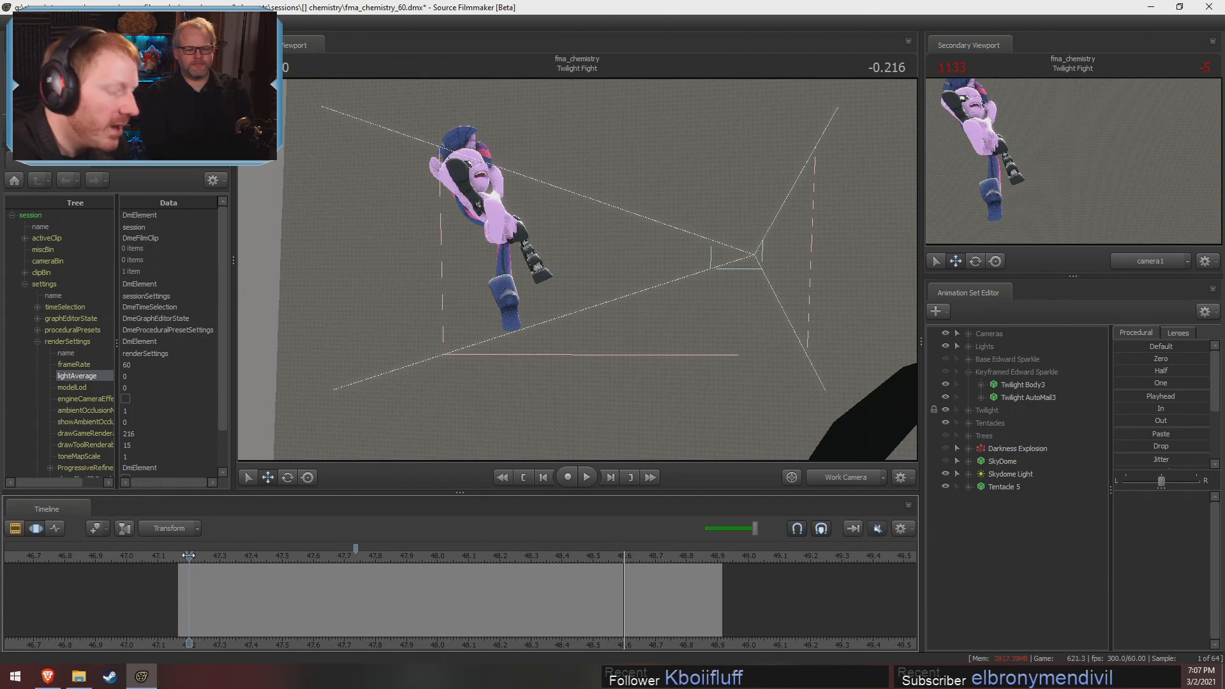
# Move to -0.283 in the Sombra Tenticle Explosion Transition shot and view it through camera2 in the main viewport
pyautogui.moveTo(580, 556); pyautogui.dragTo(768, 559)
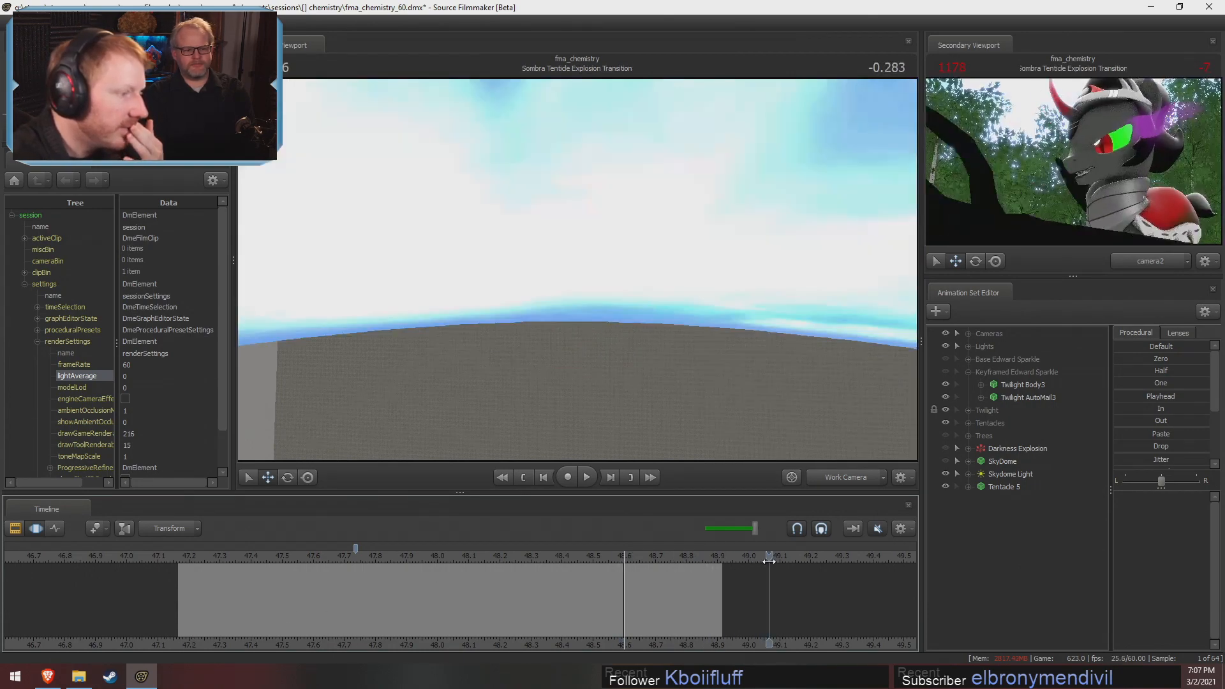
pyautogui.scroll(-8, 820, 636)
pyautogui.moveTo(821, 636); pyautogui.dragTo(451, 623, button='middle')
pyautogui.click(846, 478)
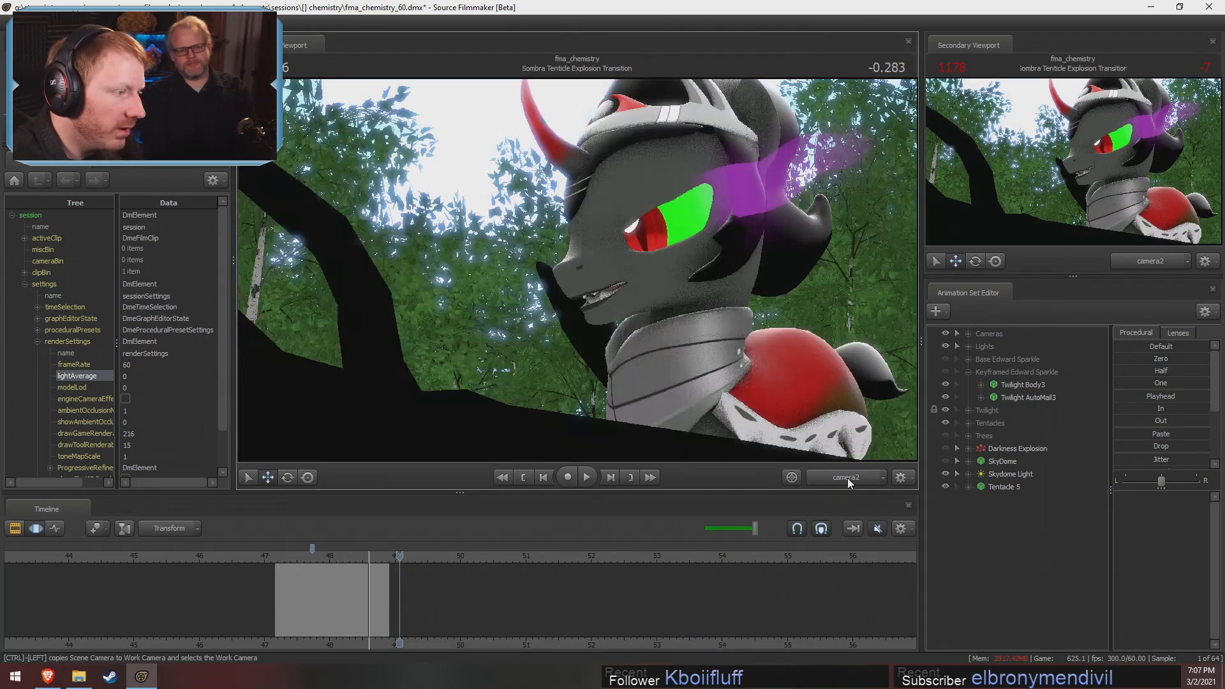
# Move to -0.266 in the Shining Fight shot and view it through Main Camera2 in the main viewport
pyautogui.scroll(-5, 668, 619)
pyautogui.moveTo(402, 564)
pyautogui.mouseDown()
pyautogui.moveTo(473, 563)
pyautogui.moveTo(313, 569)
pyautogui.moveTo(411, 584)
pyautogui.mouseUp()
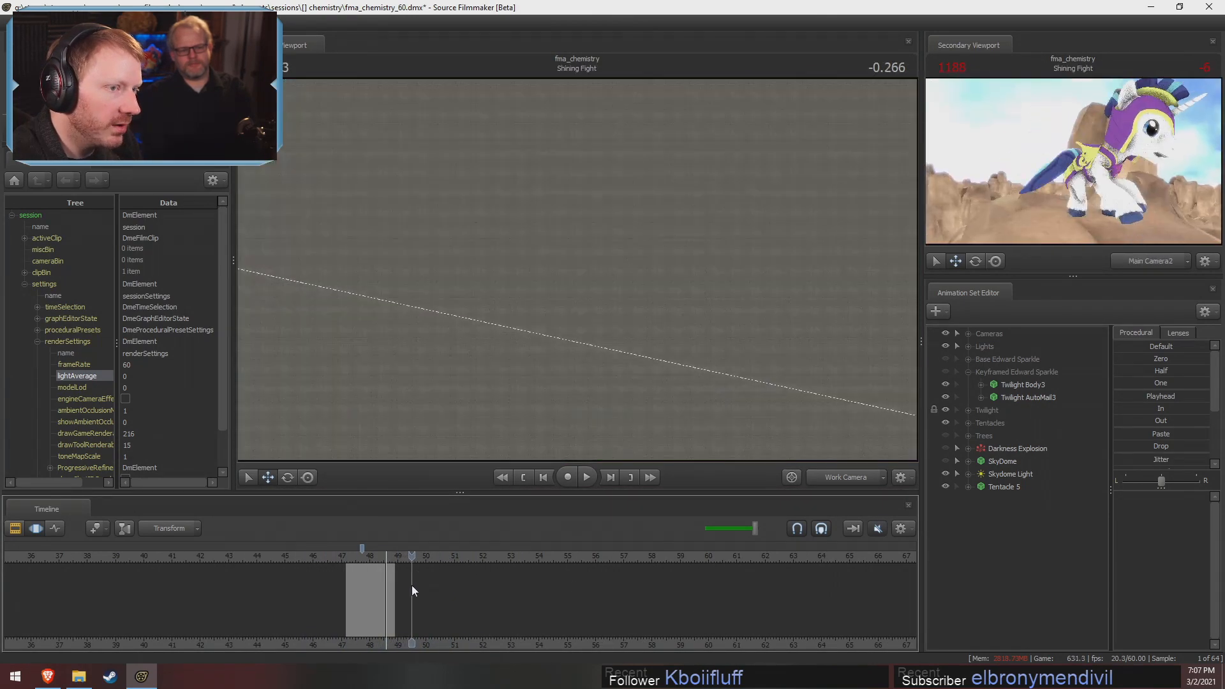
pyautogui.click(833, 481)
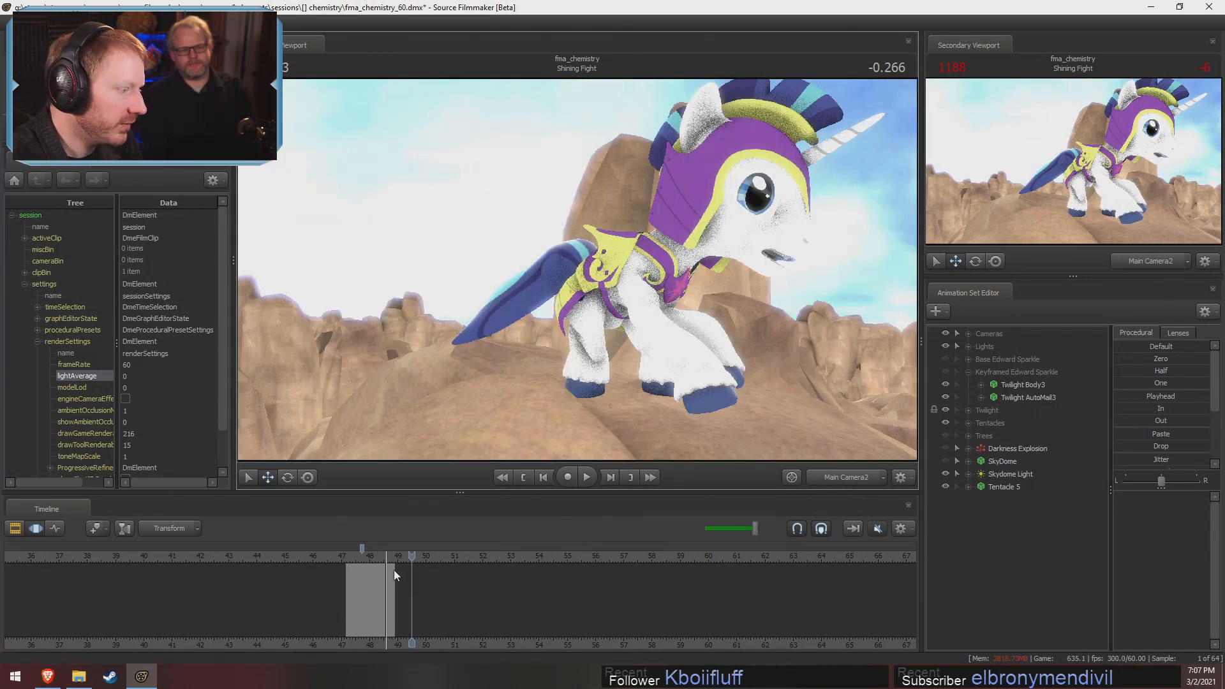
# Select the Shining Fight shot, scrub its opening frames in the Motion Editor to -0.333, and return to the Clip Editor
pyautogui.press('F2')
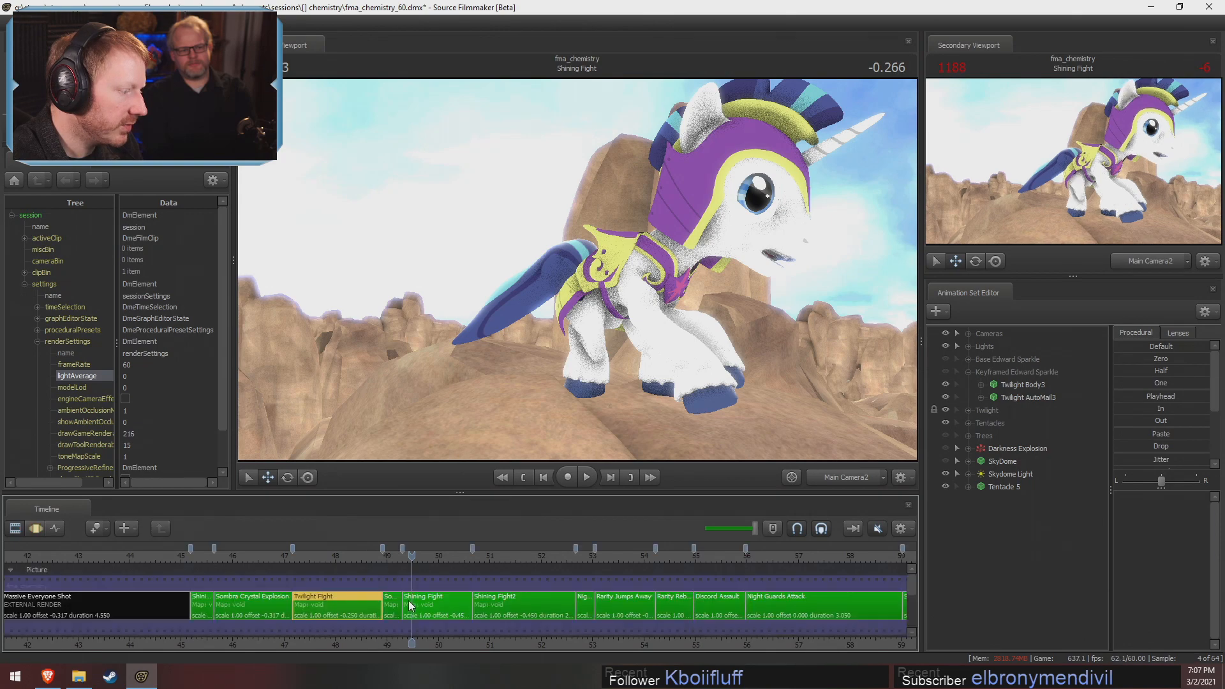
pyautogui.click(410, 605)
pyautogui.press('F3')
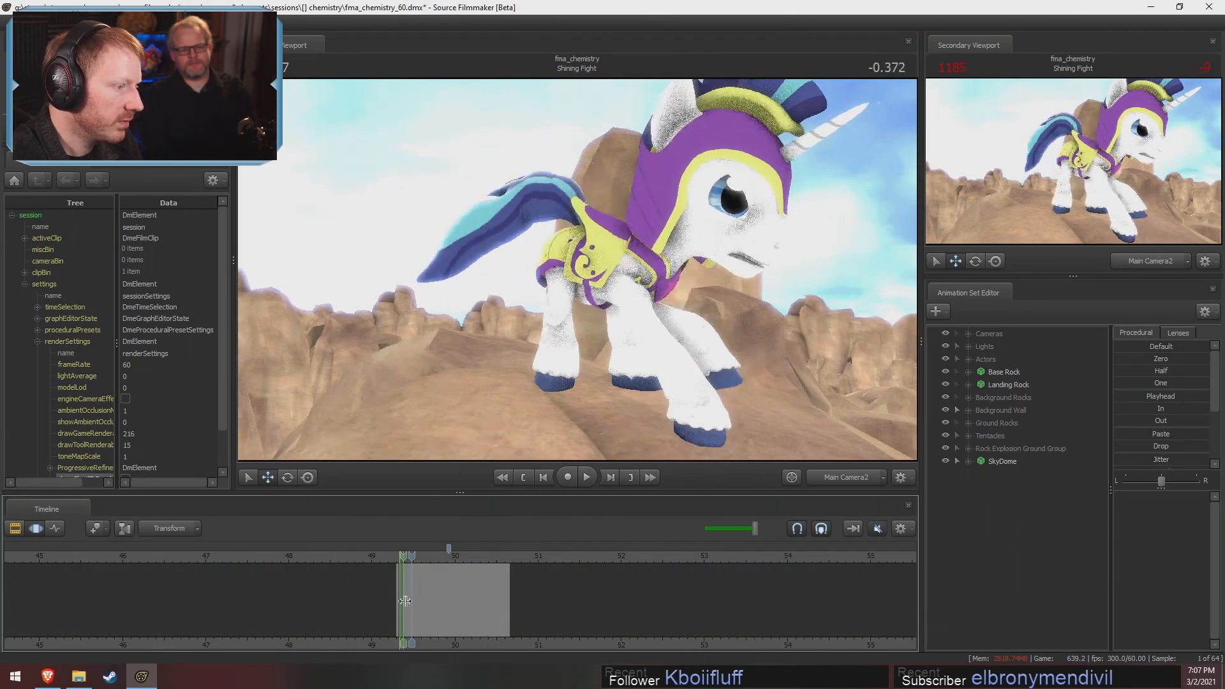
pyautogui.moveTo(405, 601)
pyautogui.mouseDown()
pyautogui.moveTo(461, 614)
pyautogui.moveTo(508, 587)
pyautogui.moveTo(437, 570)
pyautogui.moveTo(504, 572)
pyautogui.moveTo(416, 567)
pyautogui.moveTo(511, 566)
pyautogui.moveTo(408, 561)
pyautogui.moveTo(446, 562)
pyautogui.moveTo(435, 562)
pyautogui.moveTo(401, 566)
pyautogui.moveTo(457, 577)
pyautogui.moveTo(397, 577)
pyautogui.moveTo(463, 586)
pyautogui.moveTo(405, 590)
pyautogui.moveTo(498, 595)
pyautogui.moveTo(431, 579)
pyautogui.moveTo(509, 609)
pyautogui.moveTo(553, 603)
pyautogui.moveTo(425, 597)
pyautogui.moveTo(467, 586)
pyautogui.moveTo(454, 582)
pyautogui.moveTo(407, 599)
pyautogui.mouseUp()
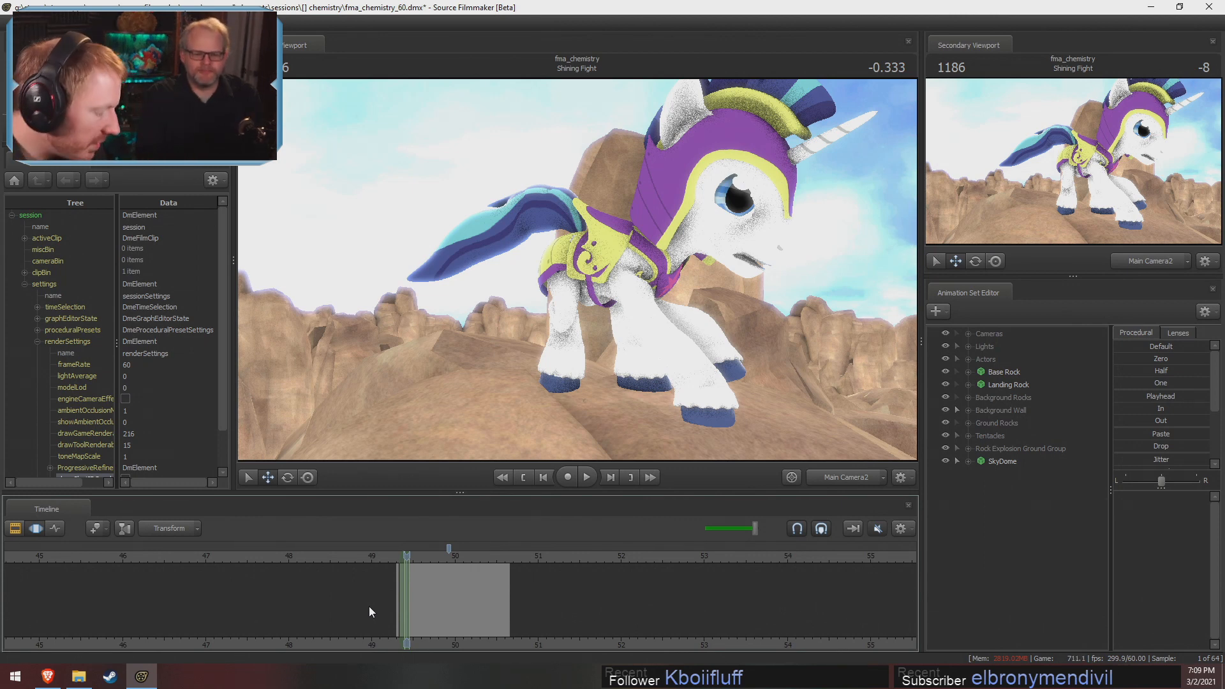
pyautogui.press('F2')
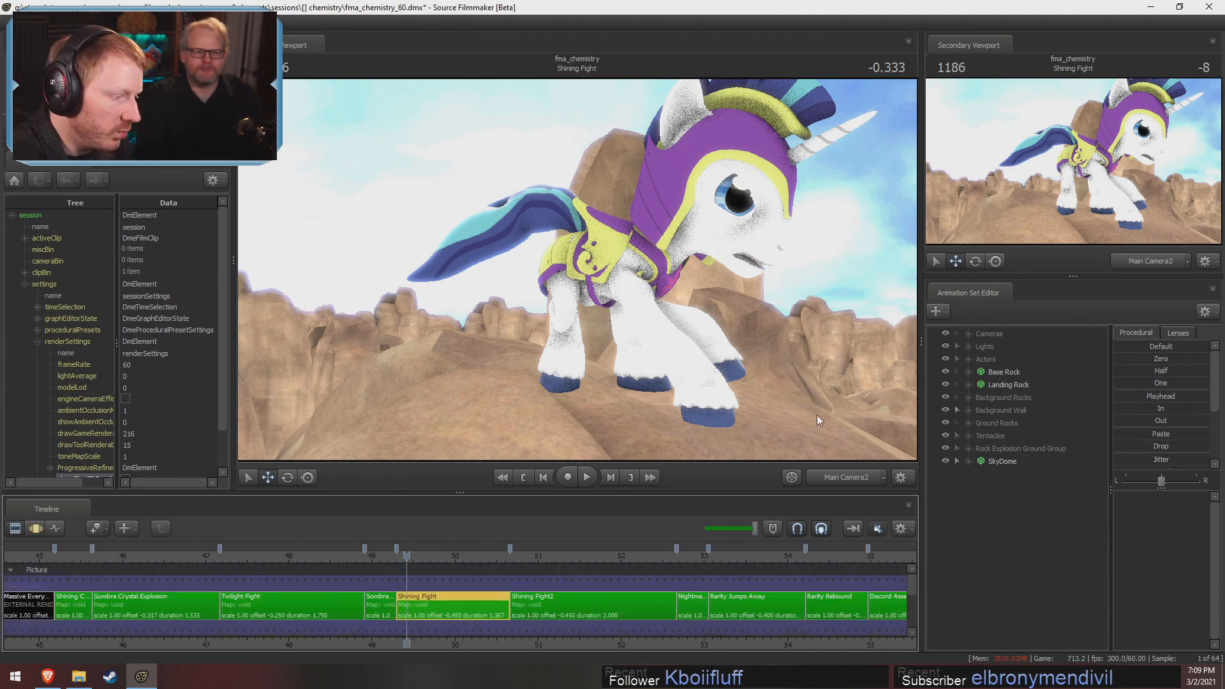
# Enable lighting in the main viewport and scrub from Shining Fight past Rarity Jumps Away to -0.133 in Discord Assault
pyautogui.click(519, 557)
pyautogui.moveTo(519, 557); pyautogui.dragTo(597, 593)
pyautogui.rightClick(543, 351)
pyautogui.click(559, 371)
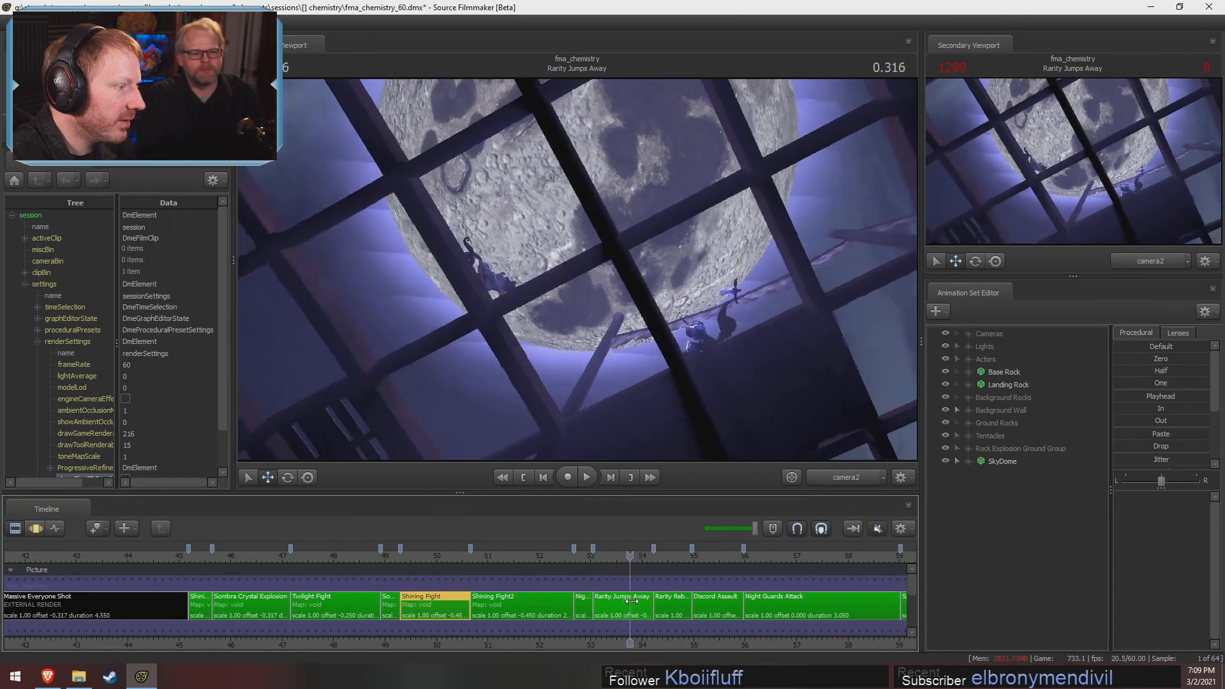
pyautogui.moveTo(654, 603); pyautogui.dragTo(684, 602)
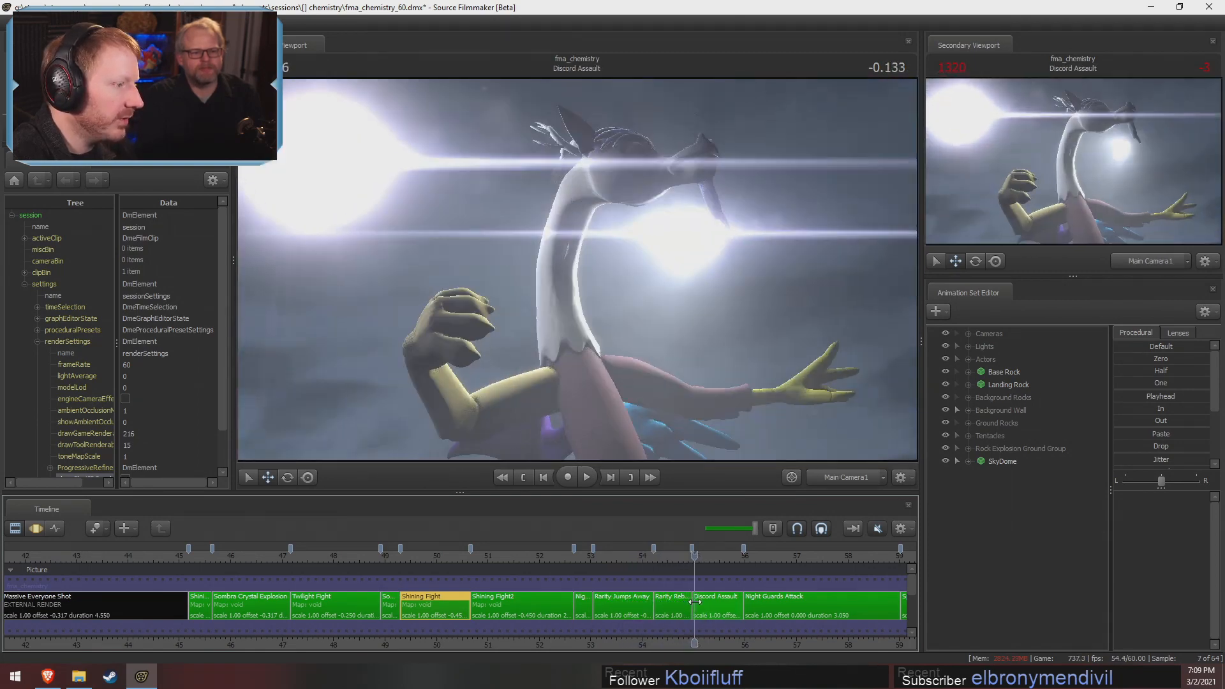
# Scrub through Rarity Rebound, Night Guards Attack and the following shots to 1.083 in Celestia Overlooks Ponyville
pyautogui.scroll(-5, 687, 596)
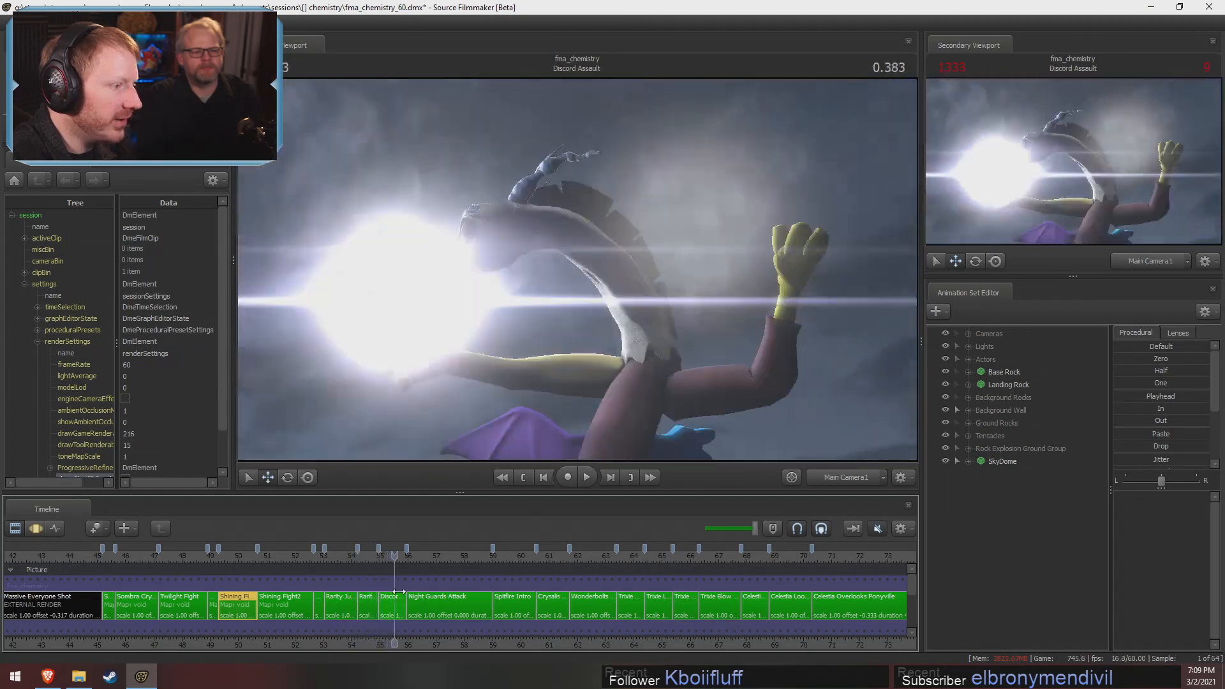
pyautogui.moveTo(398, 592); pyautogui.dragTo(411, 597)
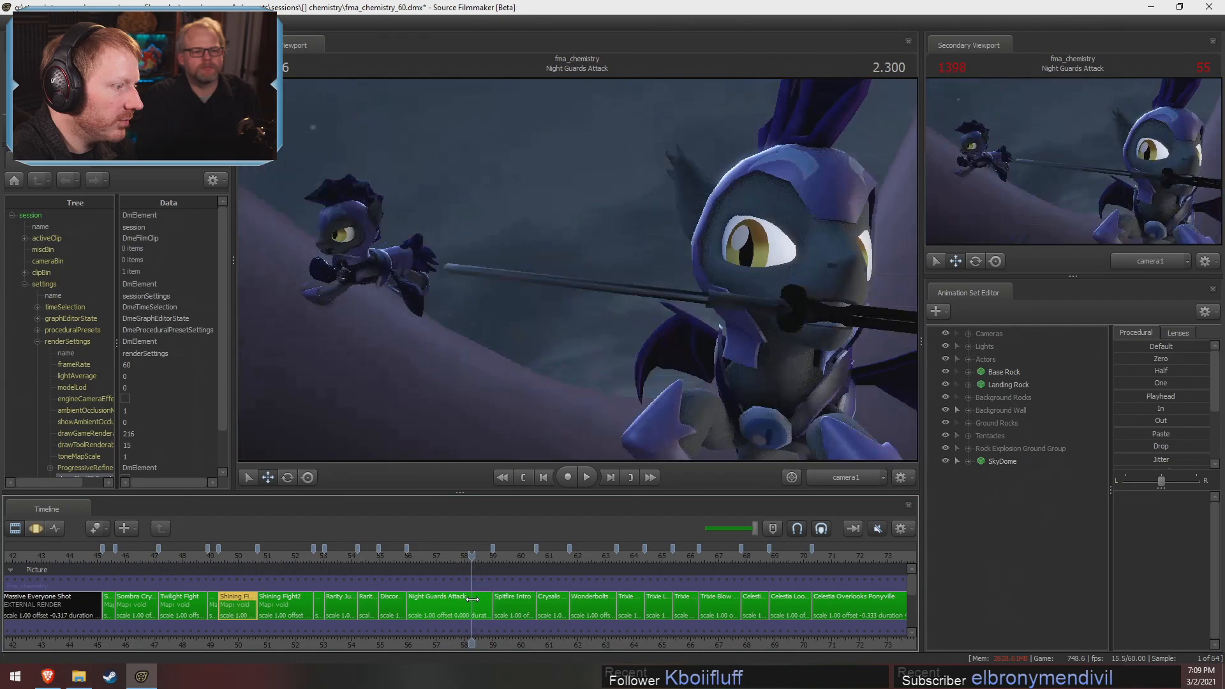
pyautogui.moveTo(472, 599); pyautogui.dragTo(854, 600)
# Go back to 1.066 in Looking Around Swapped, disable viewport lighting, and move to 0.883 in the Looking Around shot
pyautogui.scroll(-3, 543, 578)
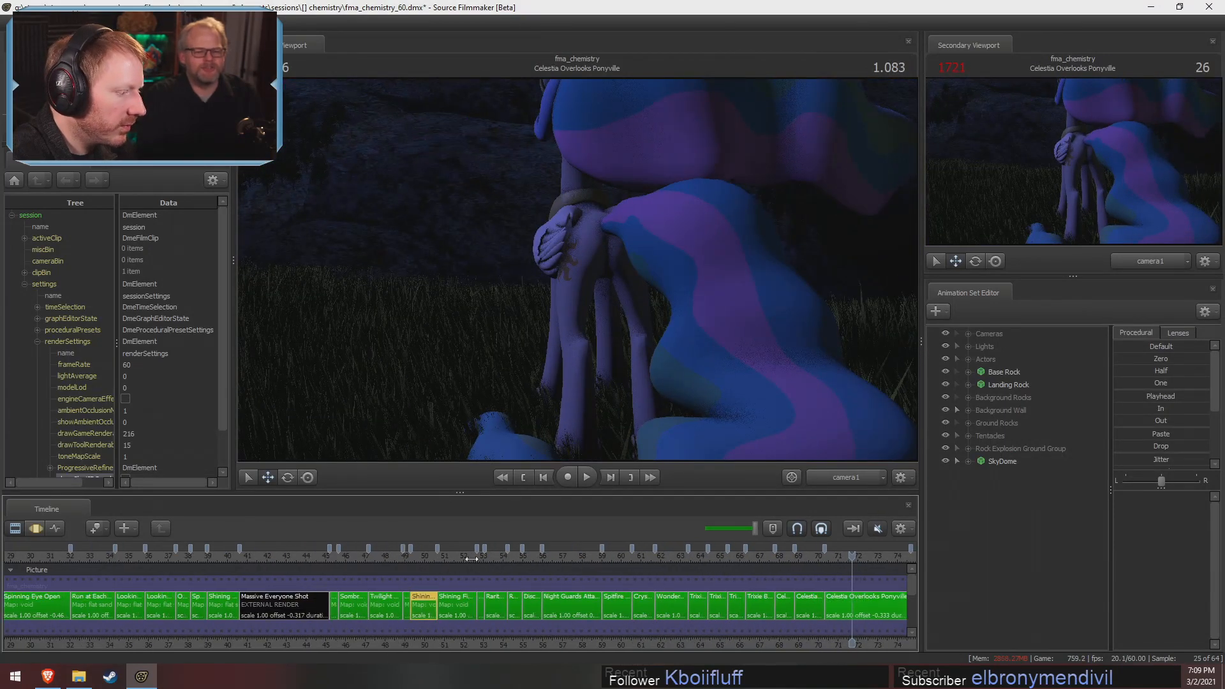
pyautogui.moveTo(468, 559); pyautogui.dragTo(171, 574)
pyautogui.rightClick(489, 288)
pyautogui.click(515, 323)
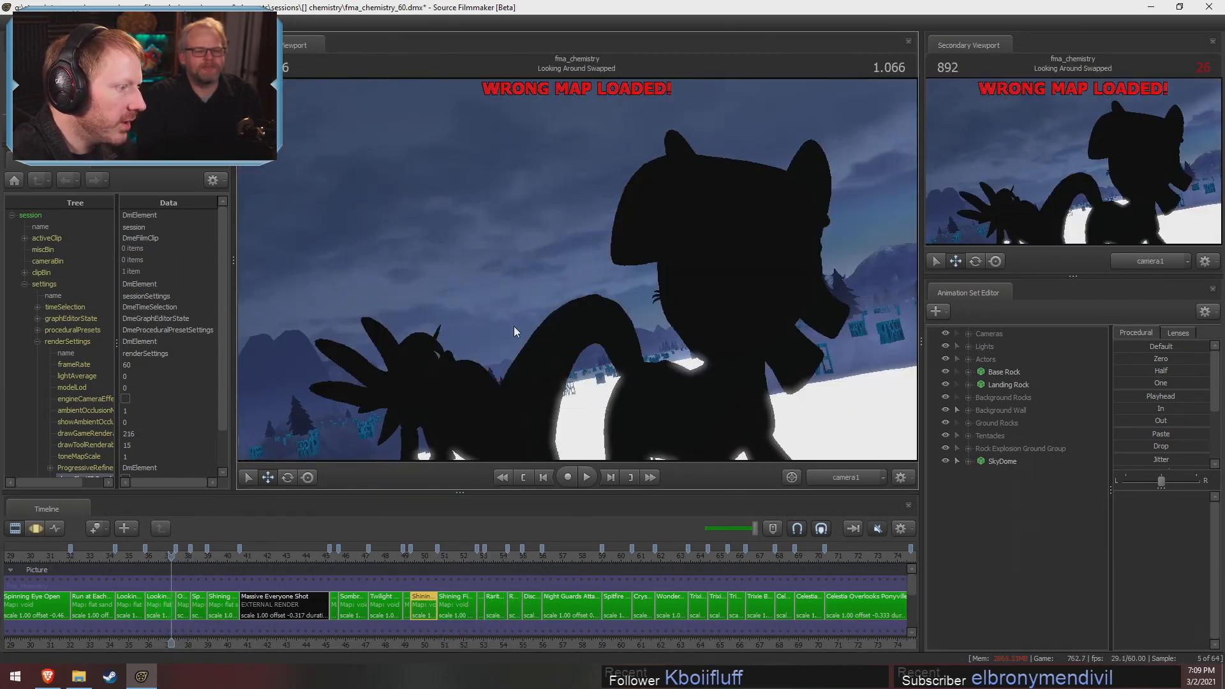
pyautogui.moveTo(282, 590); pyautogui.dragTo(574, 572, button='middle')
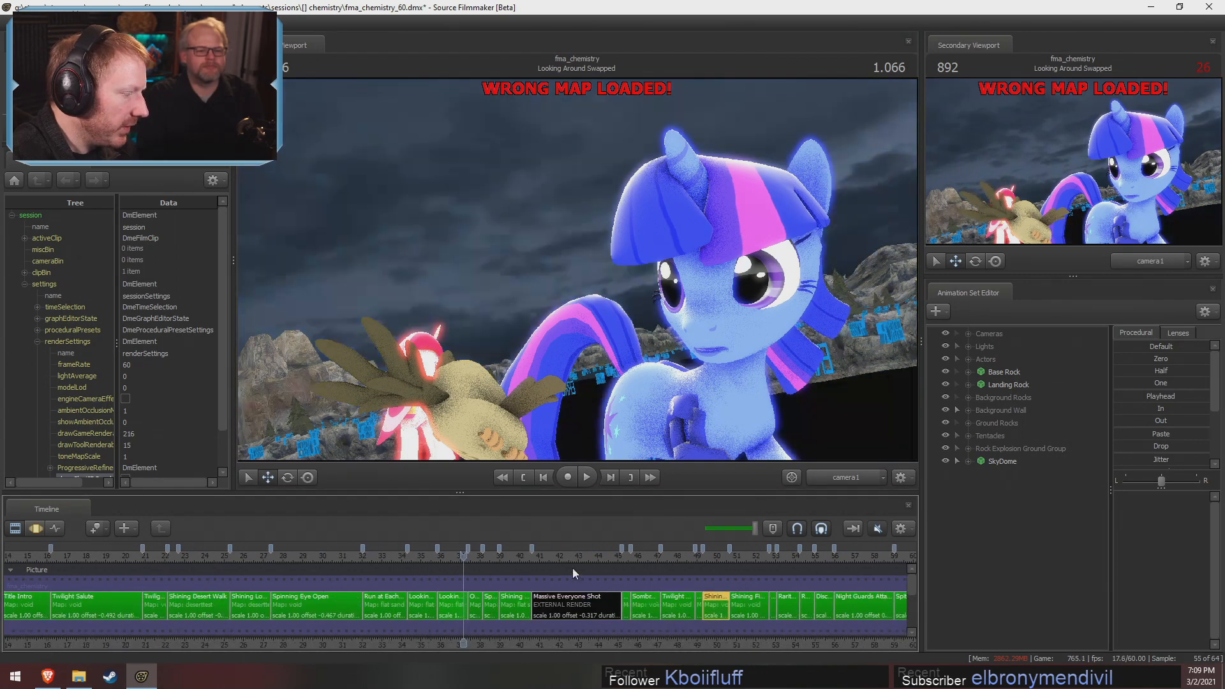
pyautogui.moveTo(404, 559); pyautogui.dragTo(431, 578)
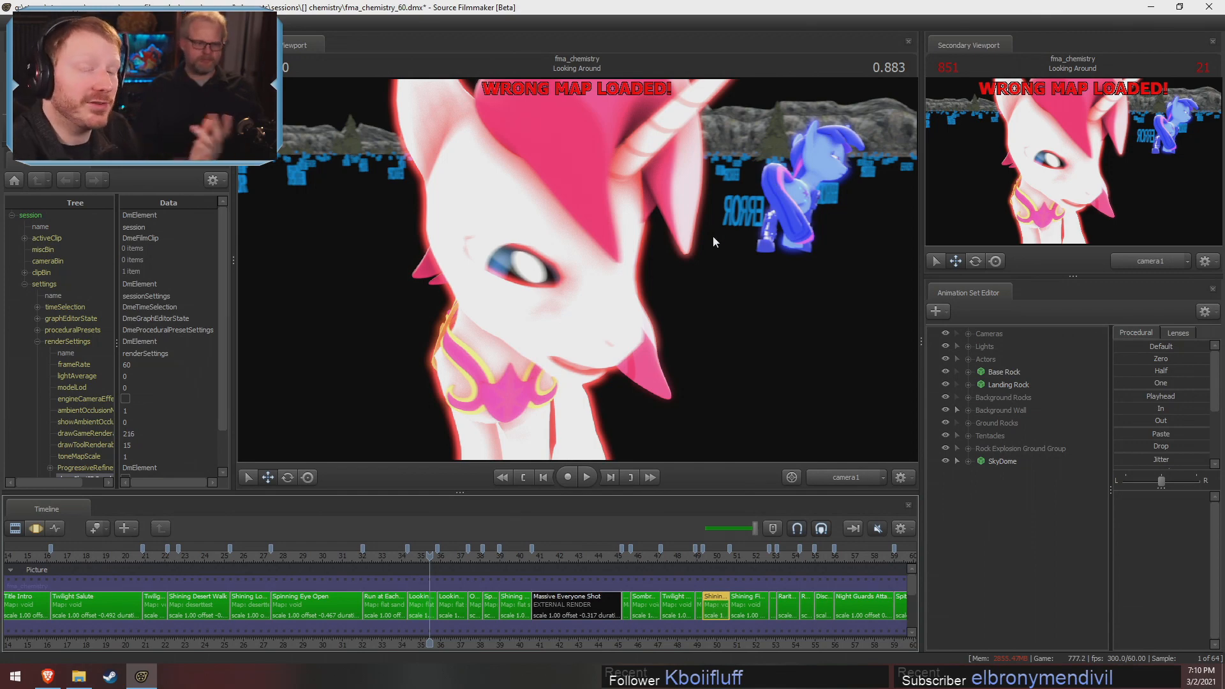
# Scrub through Looking Around Swapped and Owlicious on Shoulder to 0.416 in the Spike Grabs Twilight shot
pyautogui.click(433, 556)
pyautogui.moveTo(433, 556); pyautogui.dragTo(457, 564)
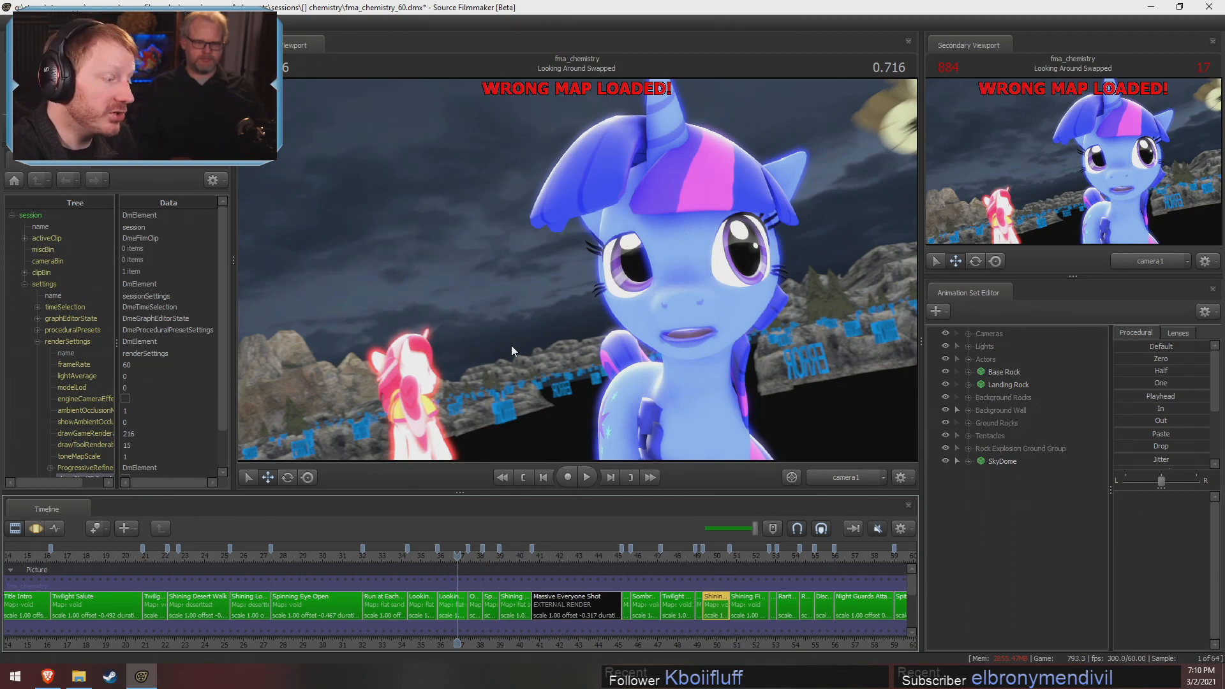
pyautogui.click(479, 557)
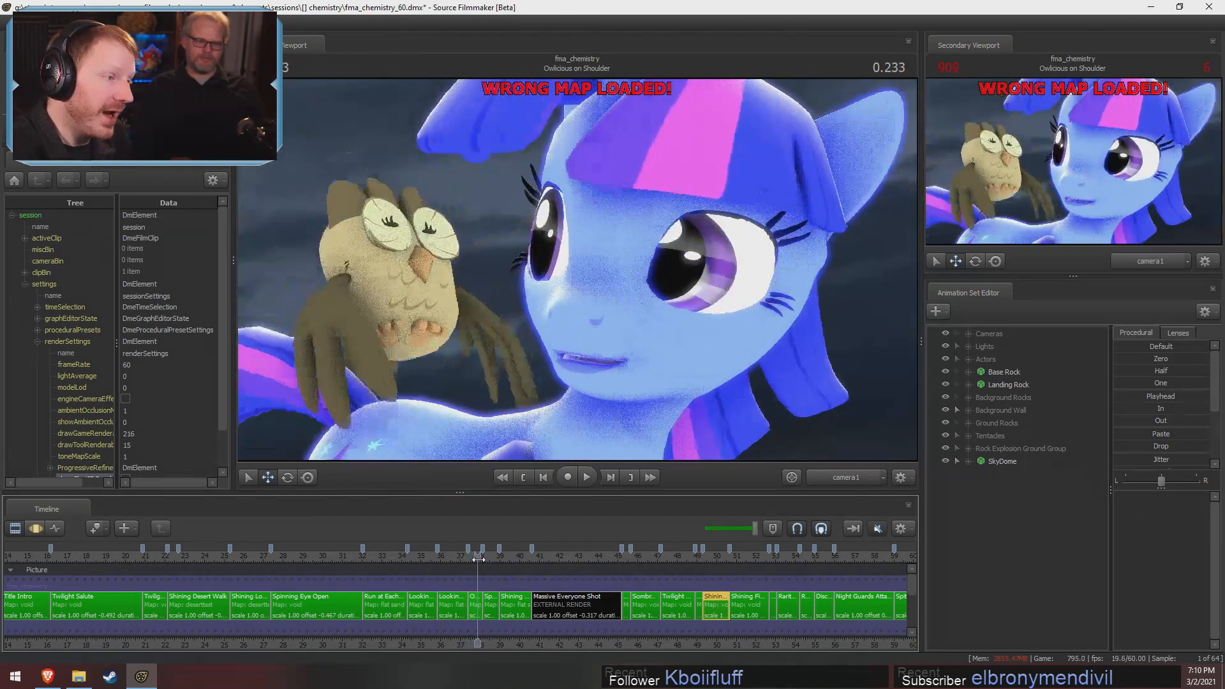
pyautogui.moveTo(478, 559); pyautogui.dragTo(497, 557)
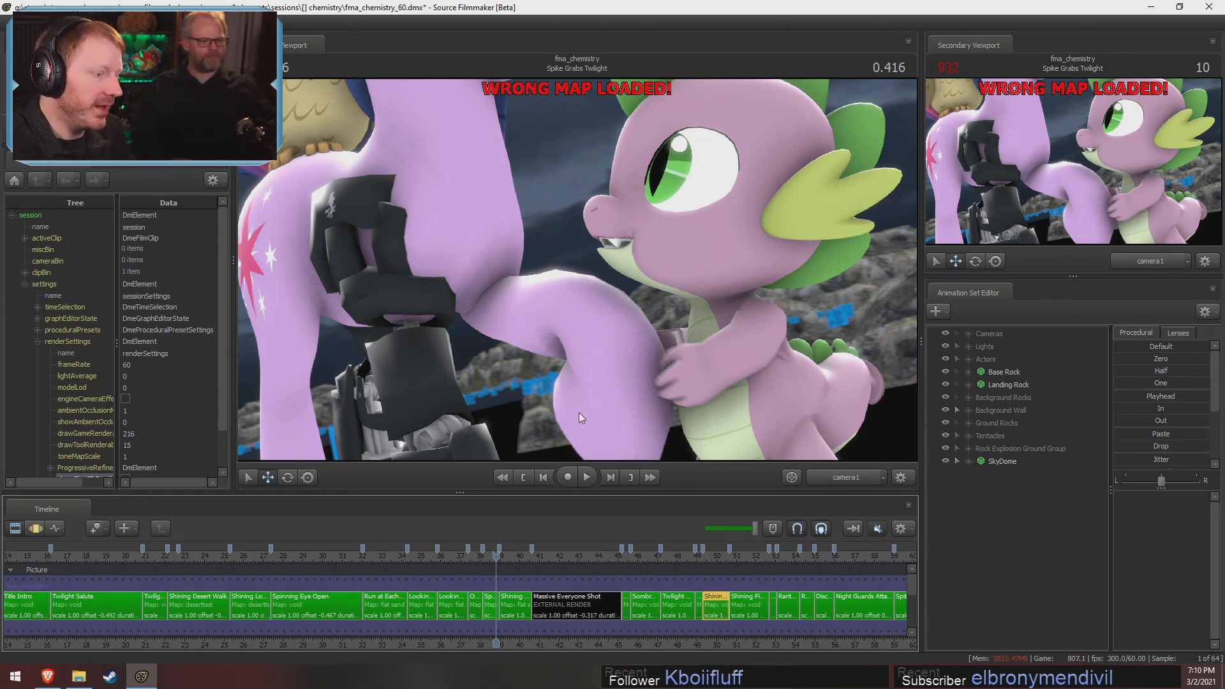
# Scrub through the Shining Turns to Cadence shot and stop near its end at 1.183
pyautogui.click(511, 556)
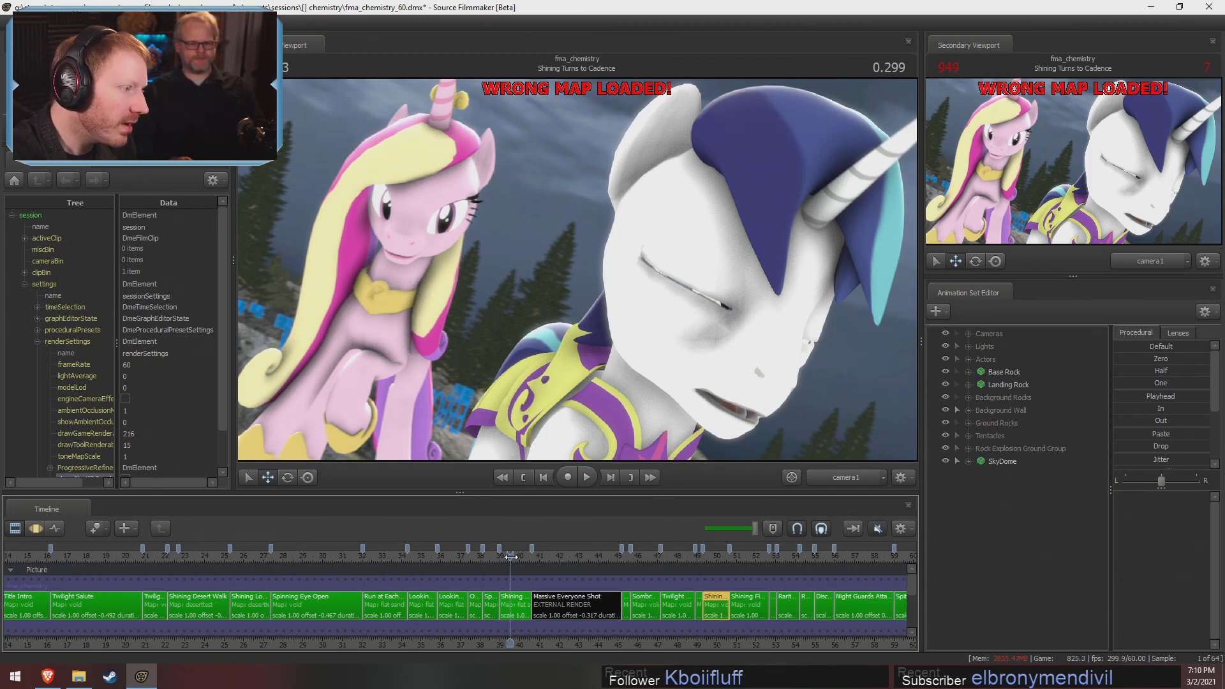
pyautogui.moveTo(511, 557); pyautogui.dragTo(512, 557)
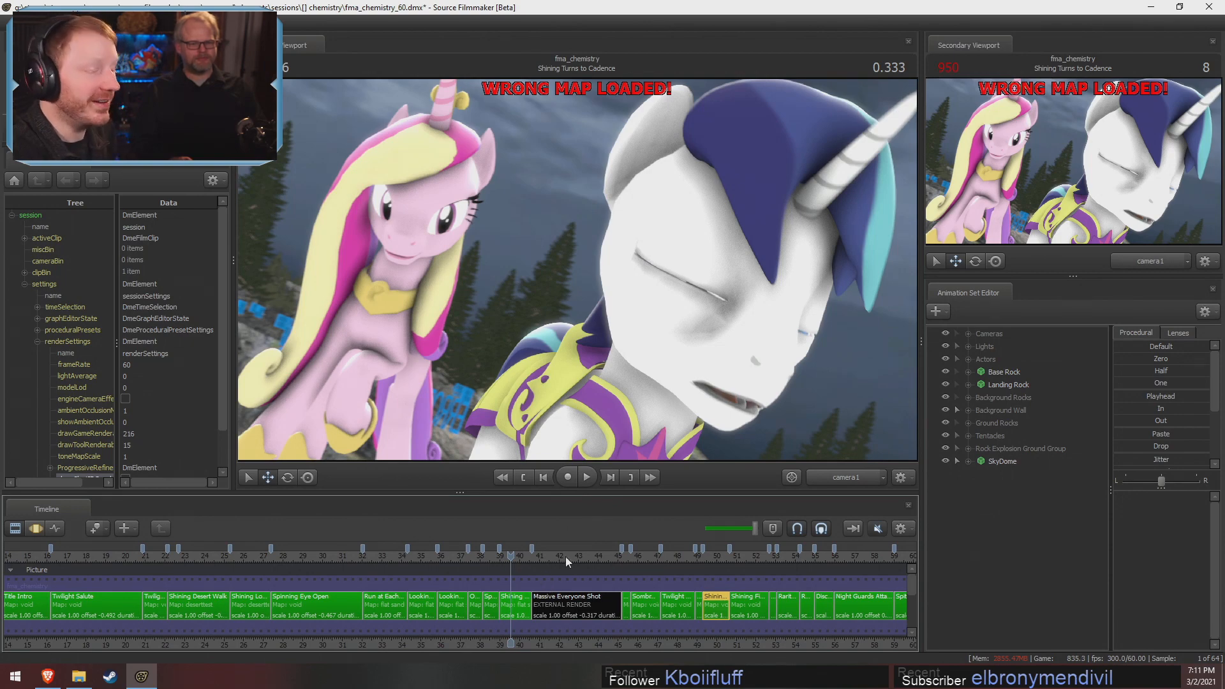
pyautogui.click(530, 571)
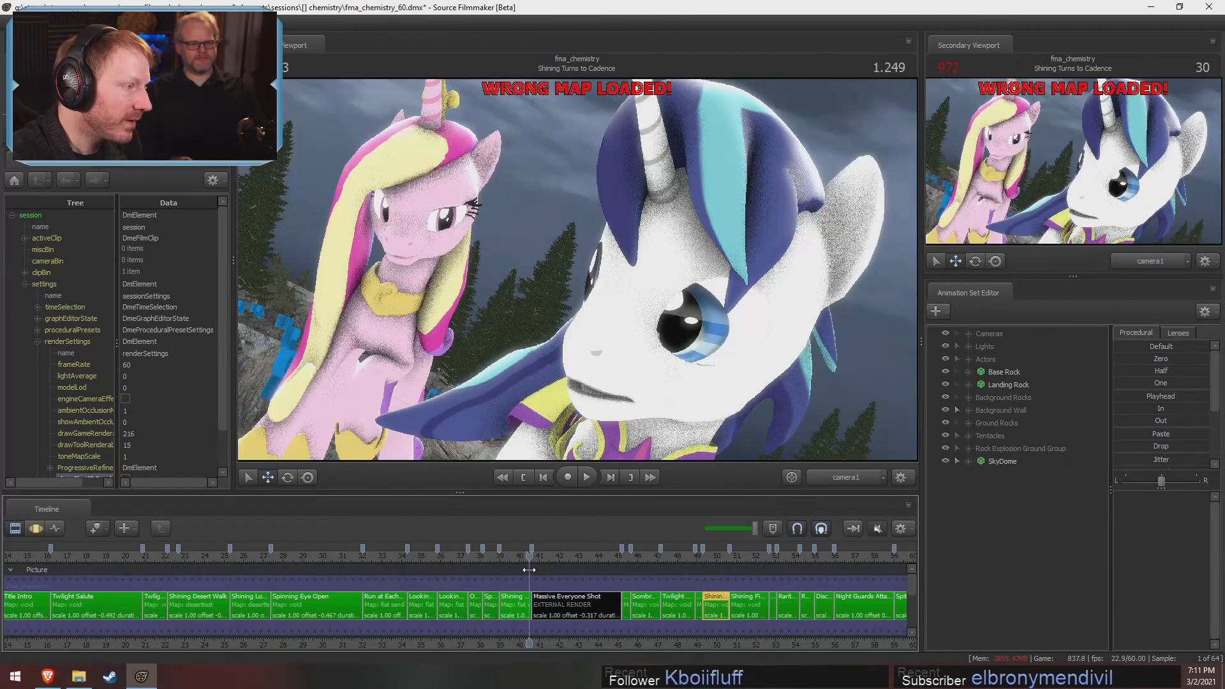
pyautogui.moveTo(529, 570); pyautogui.dragTo(528, 570)
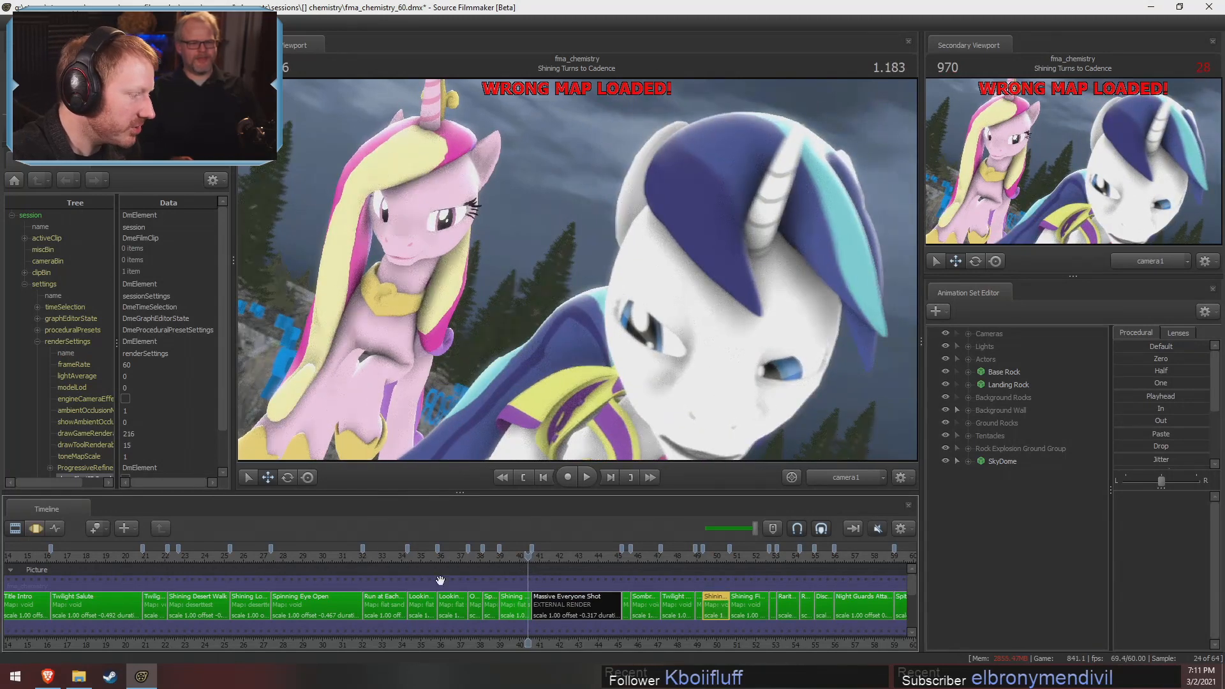
# Check Rarity Jumps Away at -0.150 and move to 1.941 in the Door Explosion/Watch Fall shot
pyautogui.scroll(-2, 444, 614)
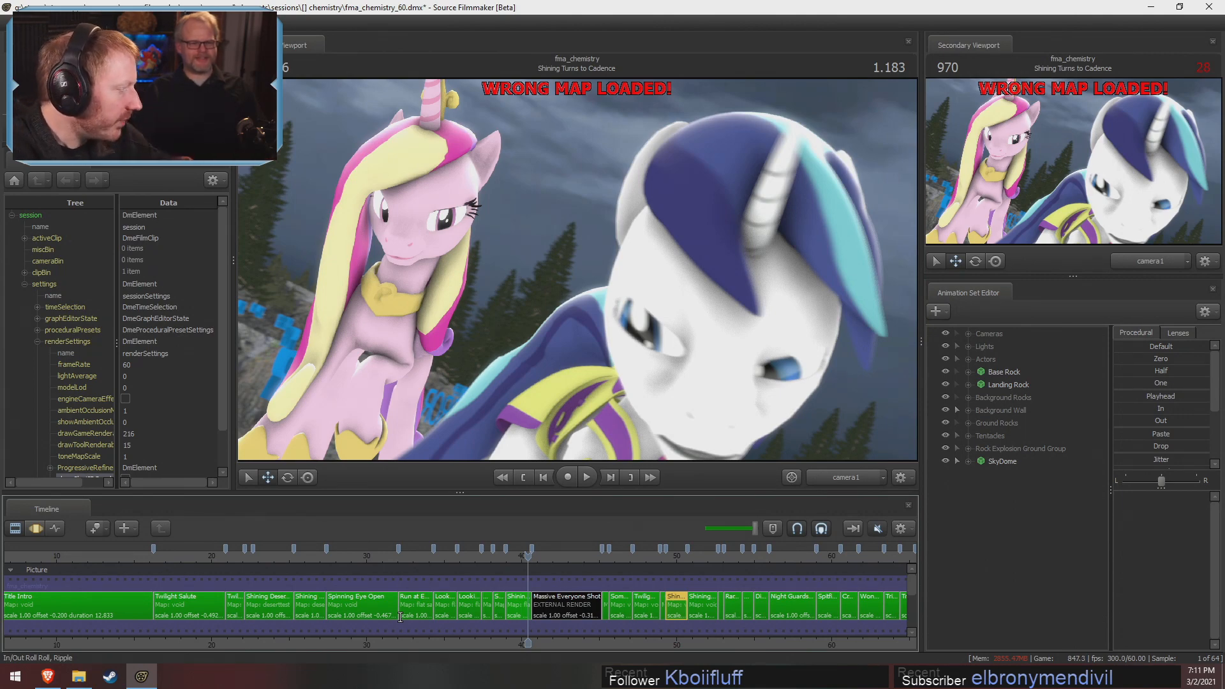
pyautogui.moveTo(682, 559); pyautogui.dragTo(728, 561)
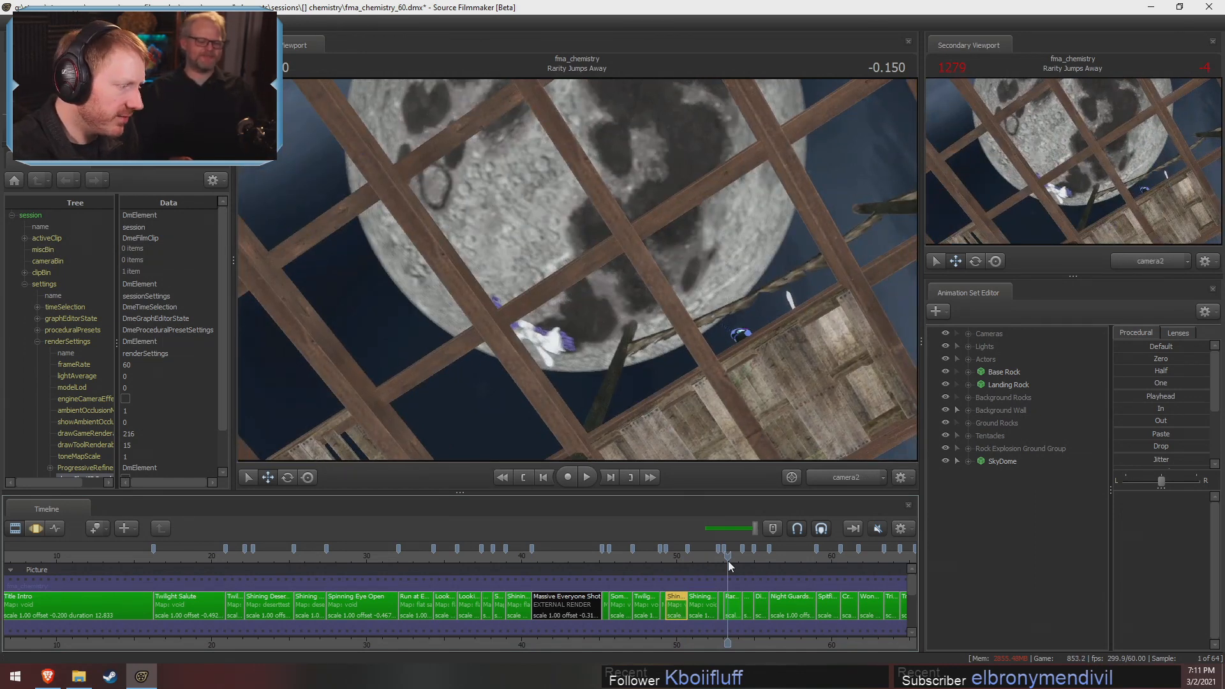
pyautogui.scroll(-6, 794, 565)
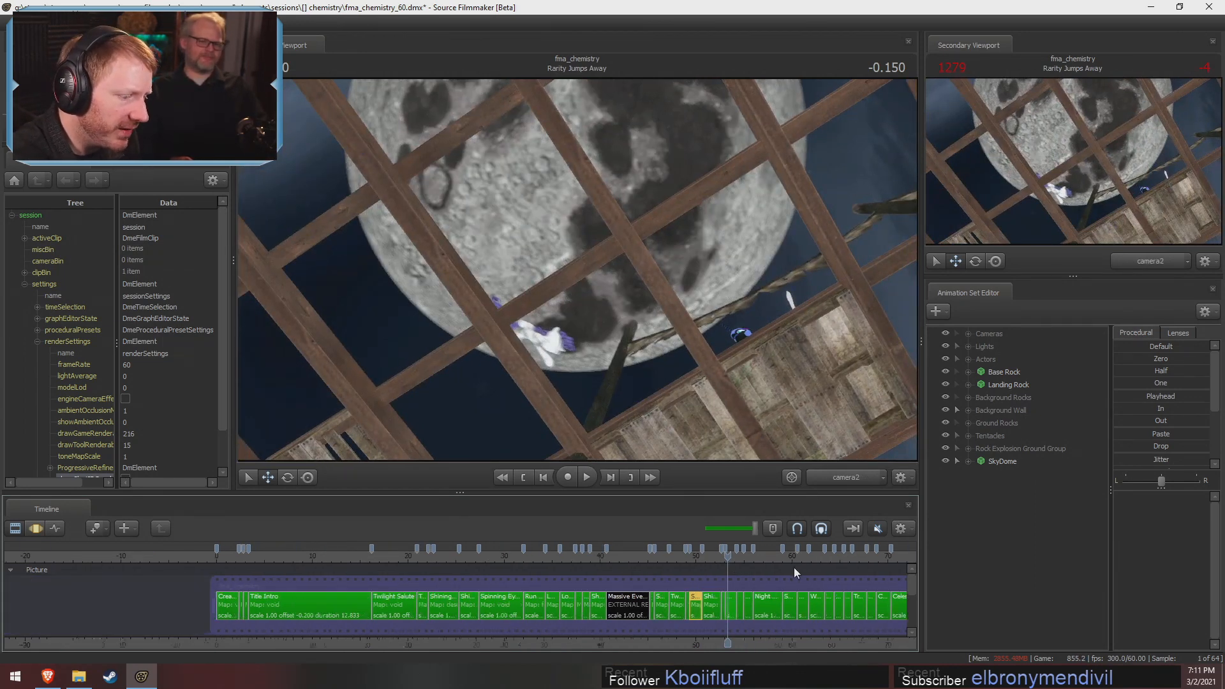
pyautogui.moveTo(795, 562); pyautogui.dragTo(843, 584)
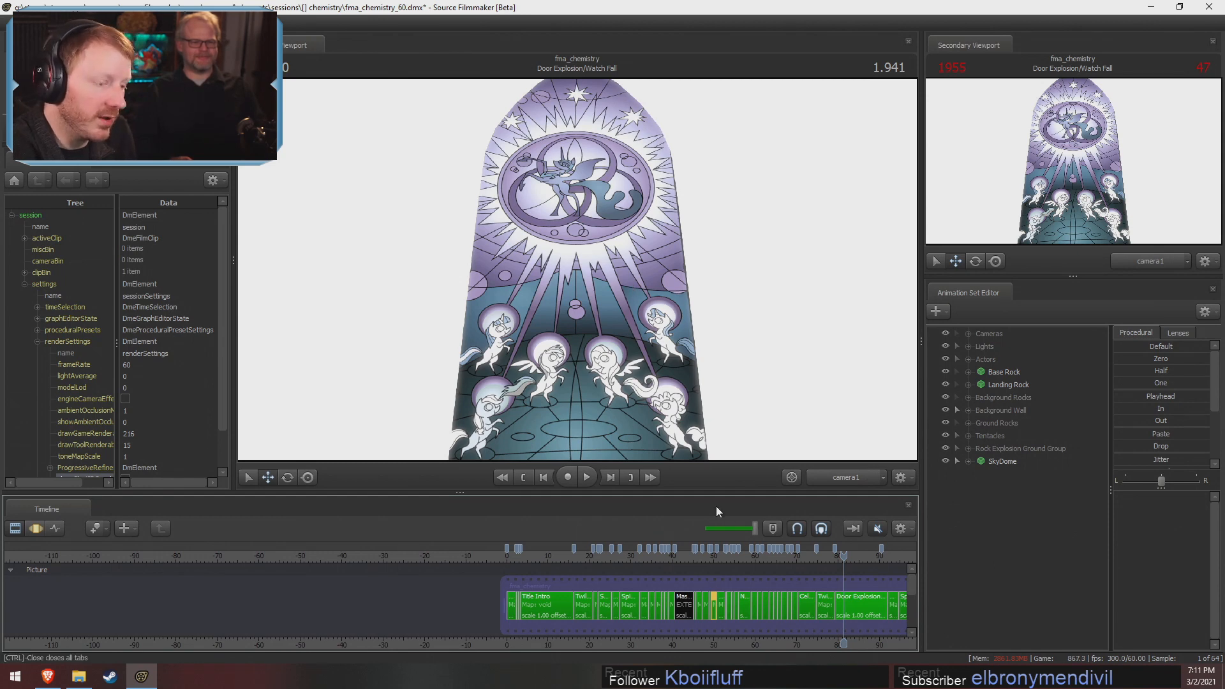
# Select the Door Explosion/Watch Fall shot and scrub the glass shattering to 2.391
pyautogui.scroll(10, 880, 618)
pyautogui.click(869, 614)
pyautogui.moveTo(857, 629); pyautogui.dragTo(812, 622, button='middle')
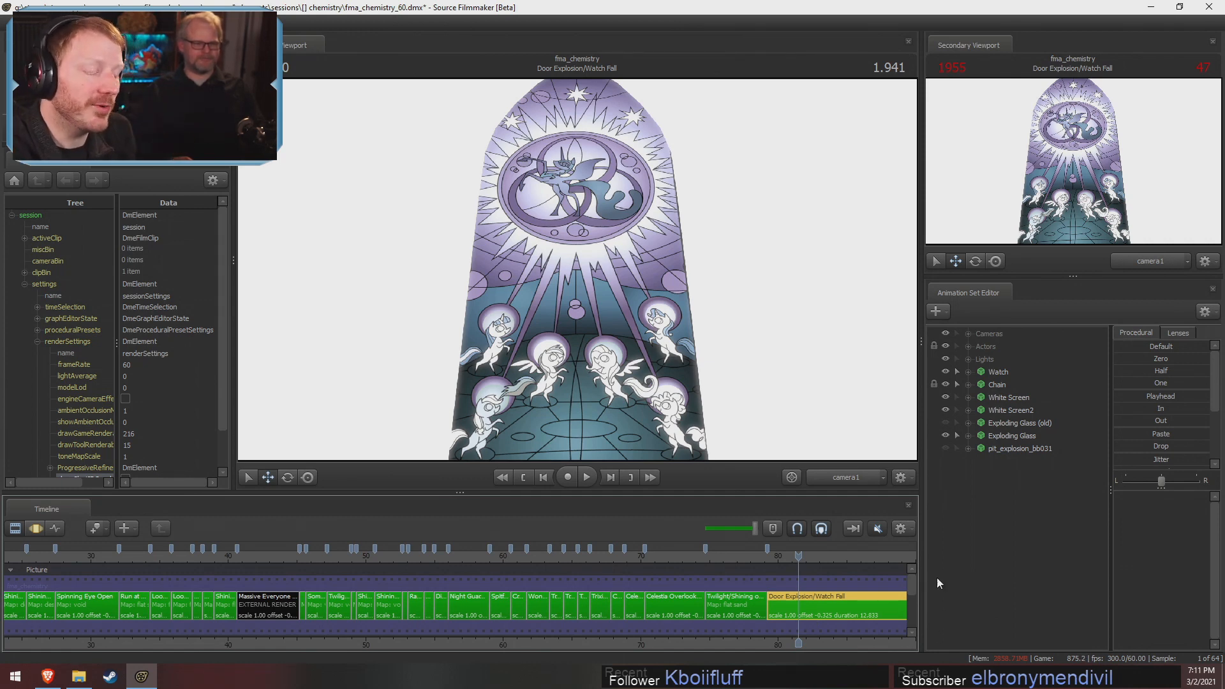
pyautogui.moveTo(799, 556); pyautogui.dragTo(804, 598)
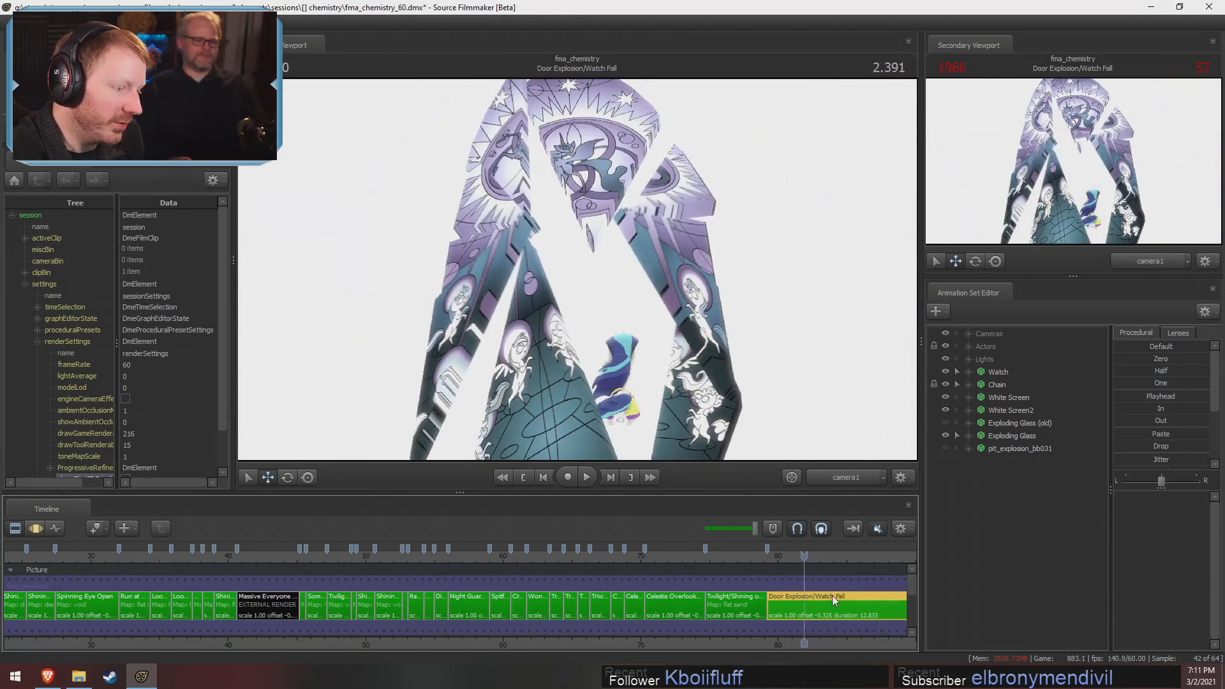
# Play the Door Explosion/Watch Fall shot from near its start and stop the playback at 9.525
pyautogui.click(812, 560)
pyautogui.moveTo(848, 642); pyautogui.dragTo(572, 619, button='middle')
pyautogui.moveTo(534, 562); pyautogui.dragTo(502, 557)
pyautogui.press('space')
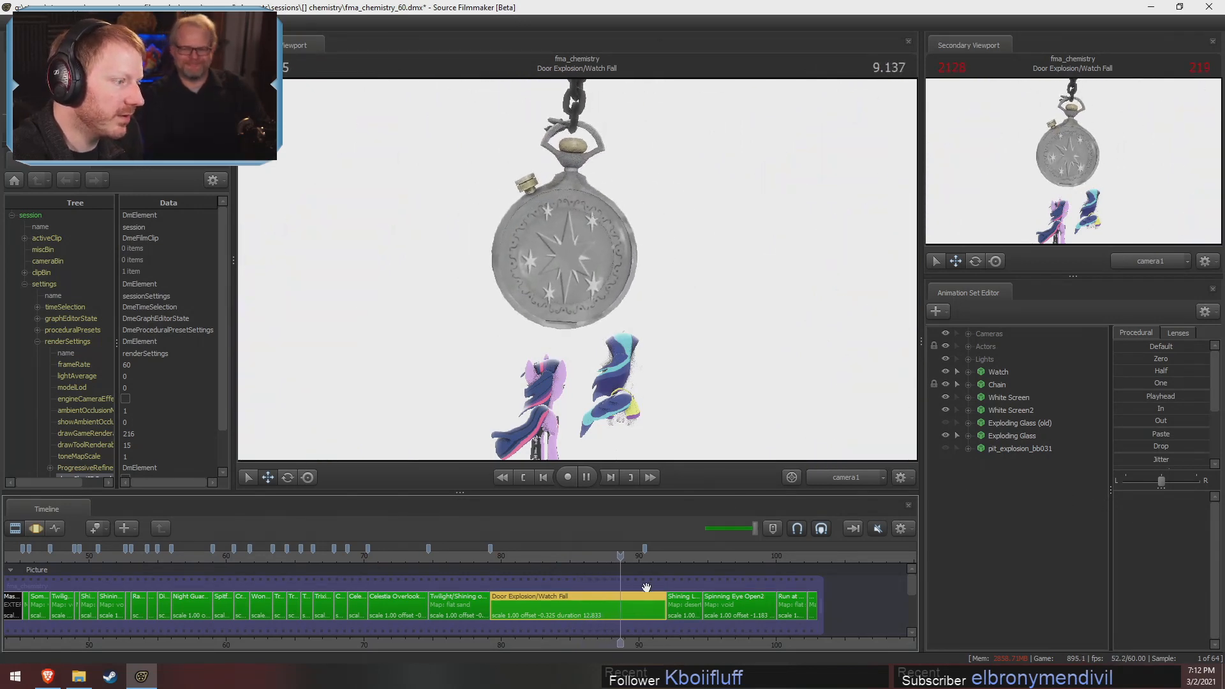
pyautogui.press('space')
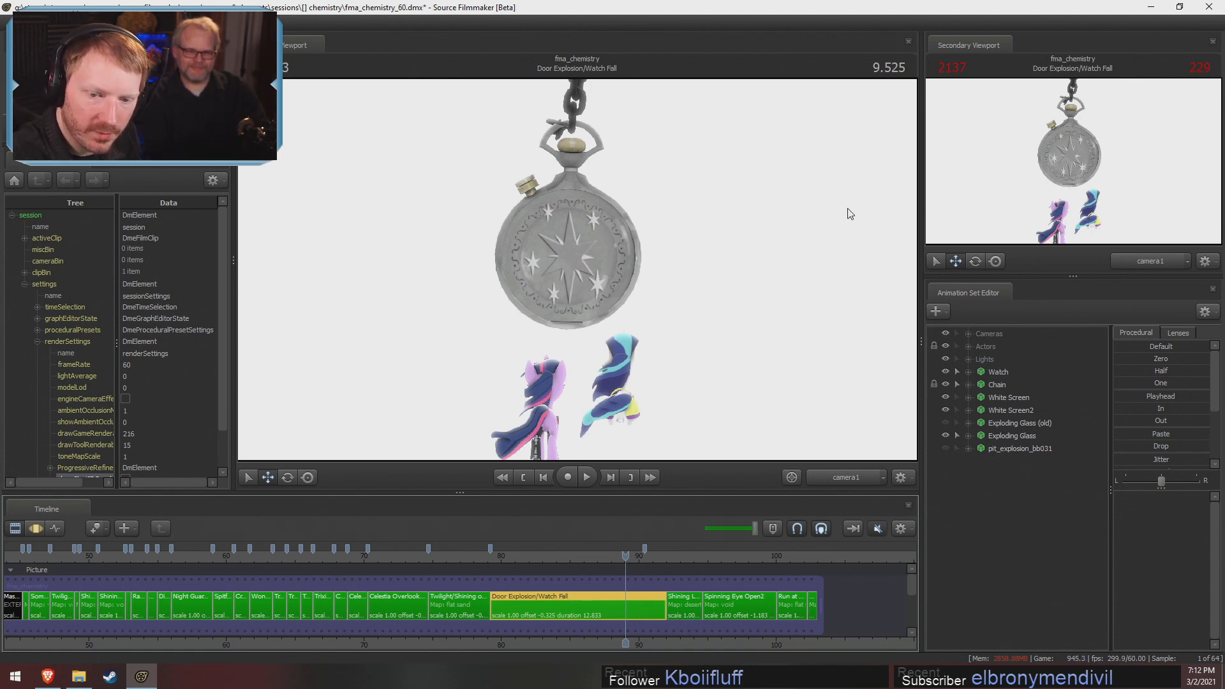
# Move to the Create Circle shot, enable lighting in the viewport, and scrub to 1.550
pyautogui.scroll(-8, 481, 595)
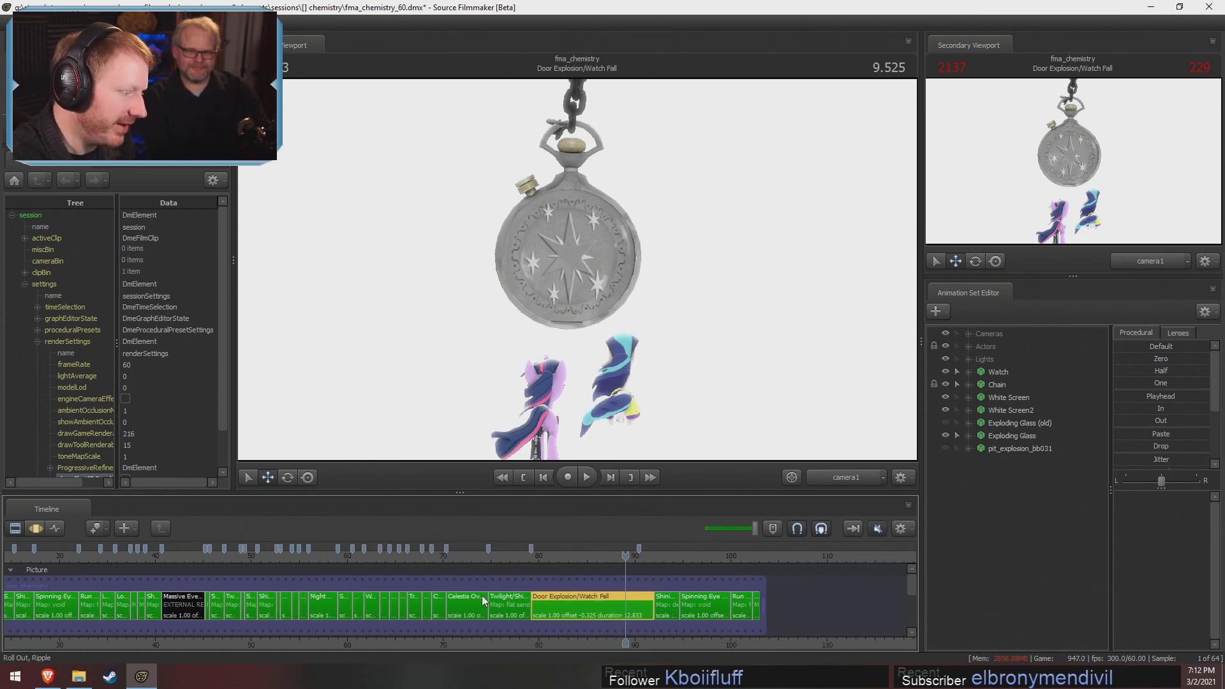
pyautogui.moveTo(367, 556); pyautogui.dragTo(373, 556)
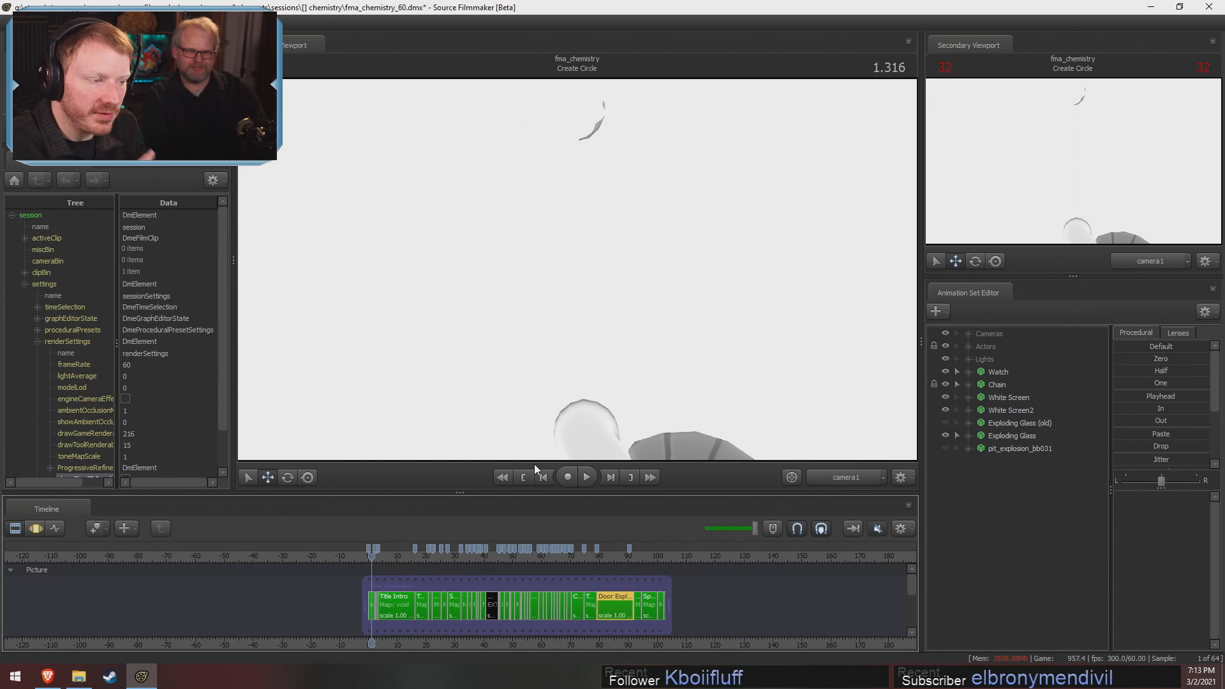
pyautogui.rightClick(626, 165)
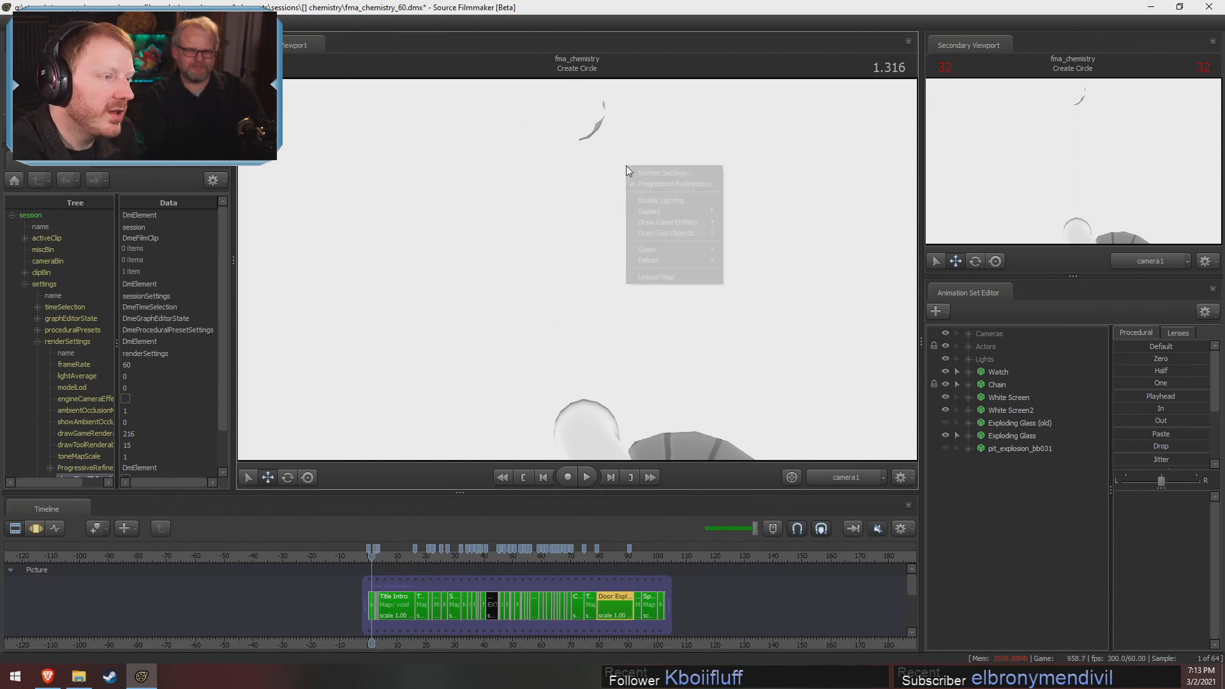
pyautogui.click(665, 203)
pyautogui.moveTo(371, 552); pyautogui.dragTo(379, 559)
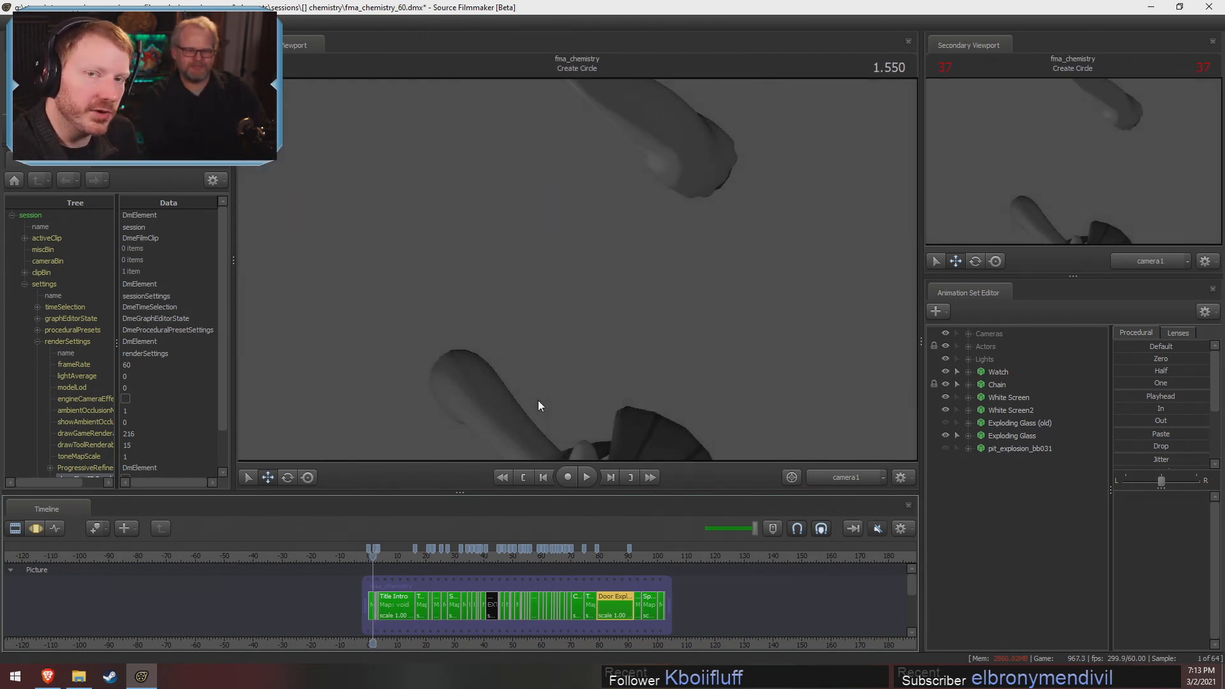
# Move to 0.183 in the Shining Turnaround shot and inspect its set from a distance through the Work Camera
pyautogui.scroll(10, 462, 565)
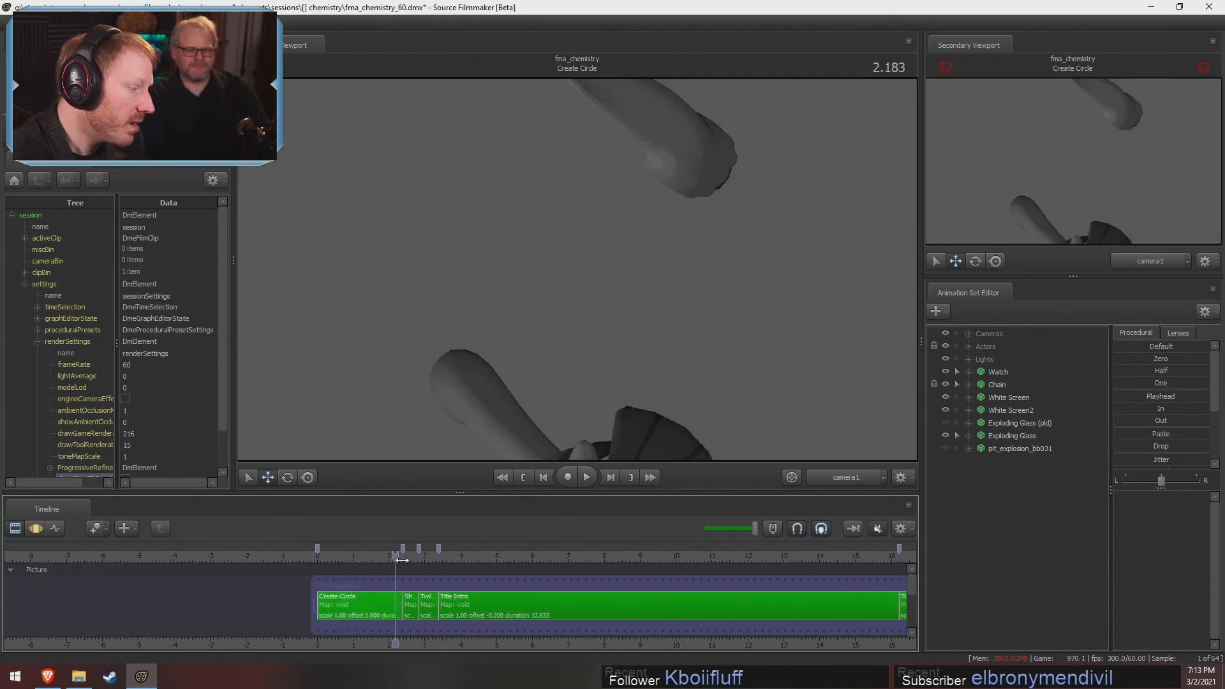
pyautogui.click(414, 556)
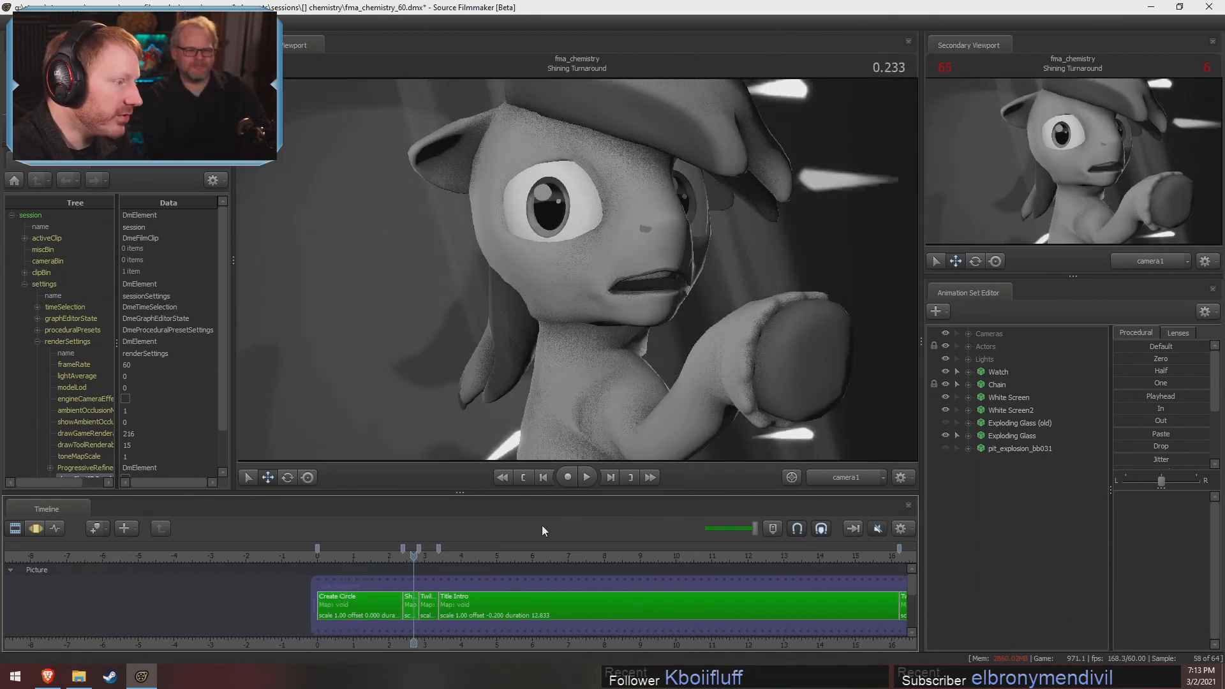
pyautogui.click(858, 478)
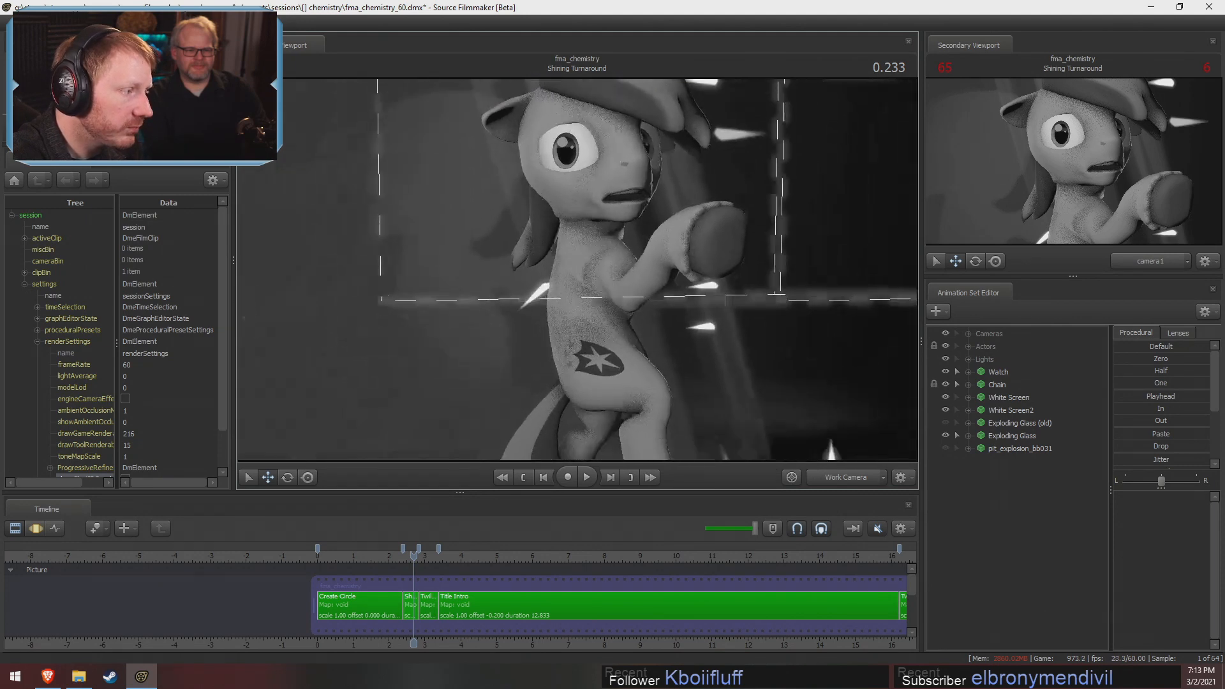
pyautogui.moveTo(414, 562); pyautogui.dragTo(412, 570)
pyautogui.moveTo(511, 332); pyautogui.dragTo(572, 350)
pyautogui.press('s')
pyautogui.press('w')
# Select New Clip in the Overlay group's Effects track, toggle the track to compare the image, and leave it disabled
pyautogui.moveTo(911, 581); pyautogui.dragTo(913, 618)
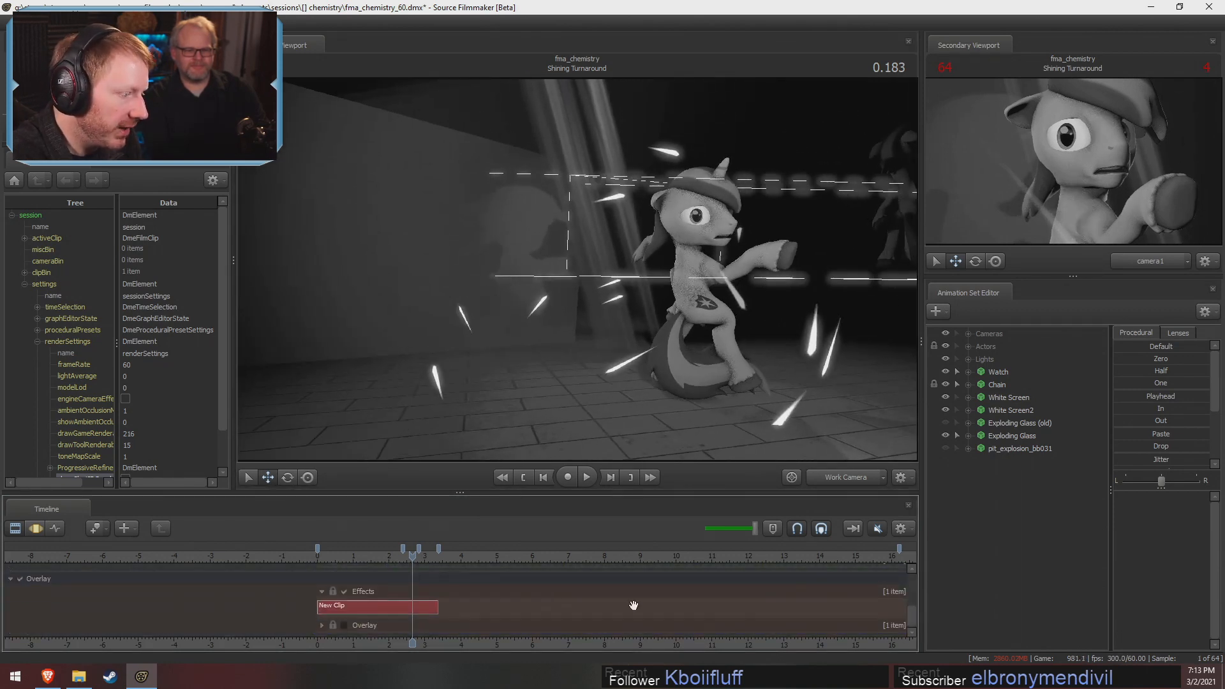
pyautogui.click(389, 611)
pyautogui.click(344, 591)
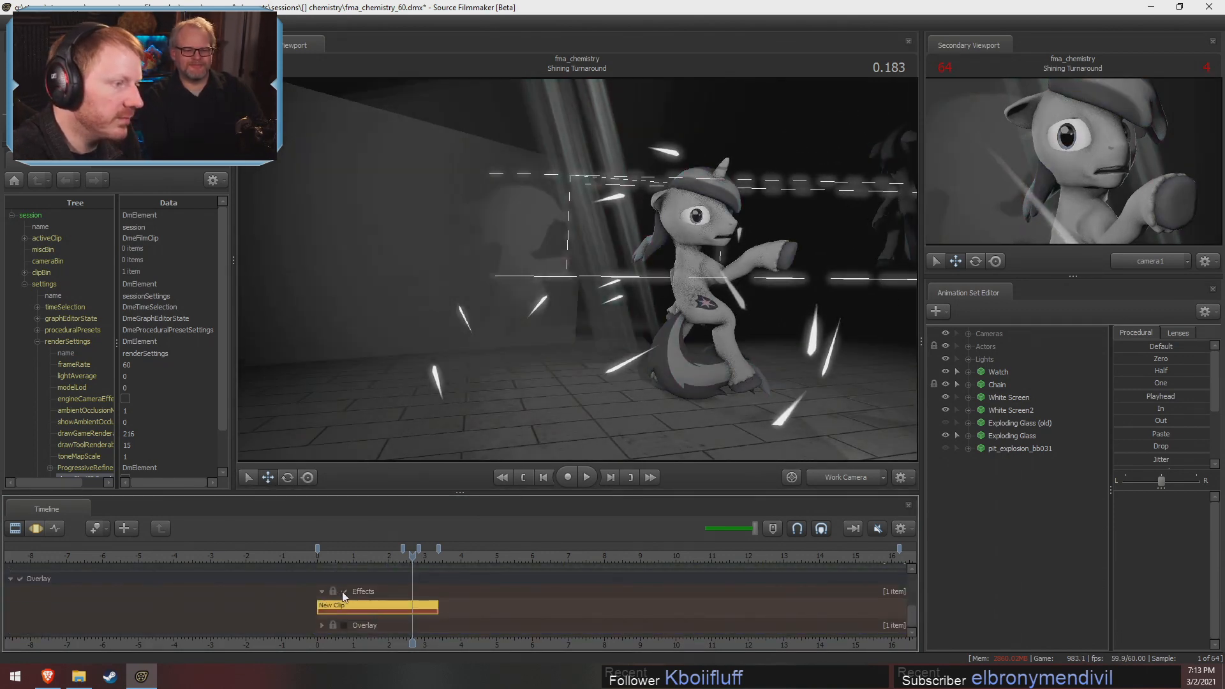
pyautogui.click(343, 592)
pyautogui.click(343, 593)
pyautogui.click(343, 592)
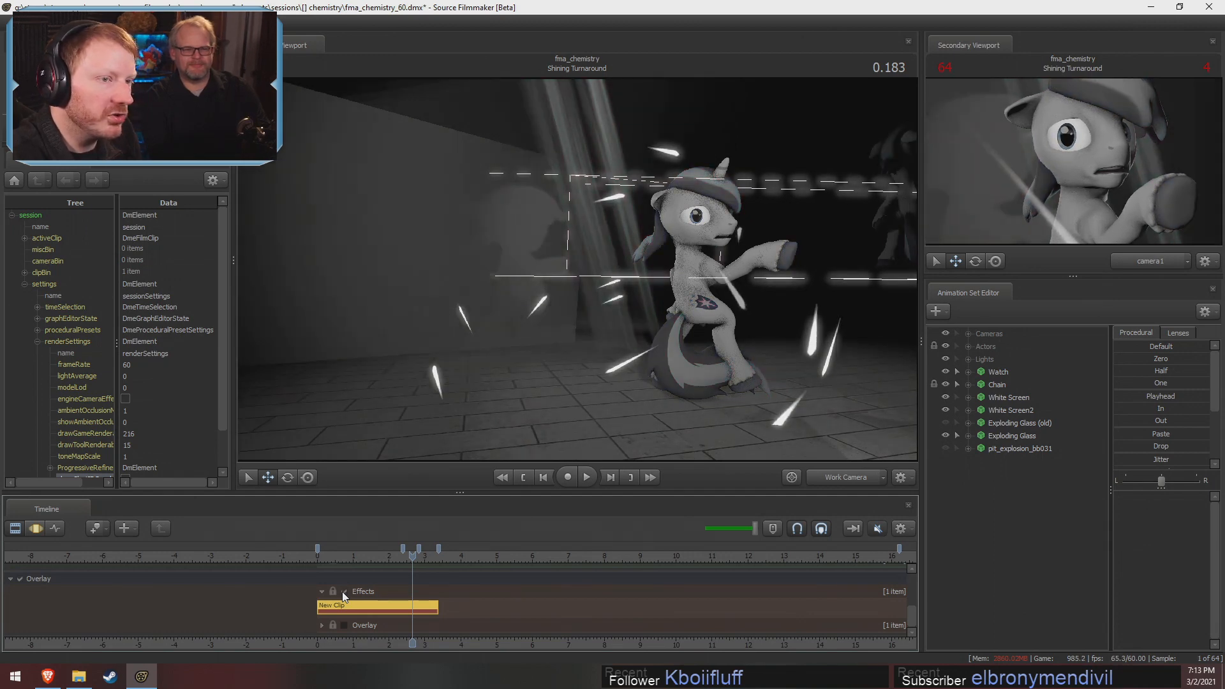
pyautogui.click(342, 592)
pyautogui.click(343, 593)
pyautogui.click(343, 592)
pyautogui.click(343, 592)
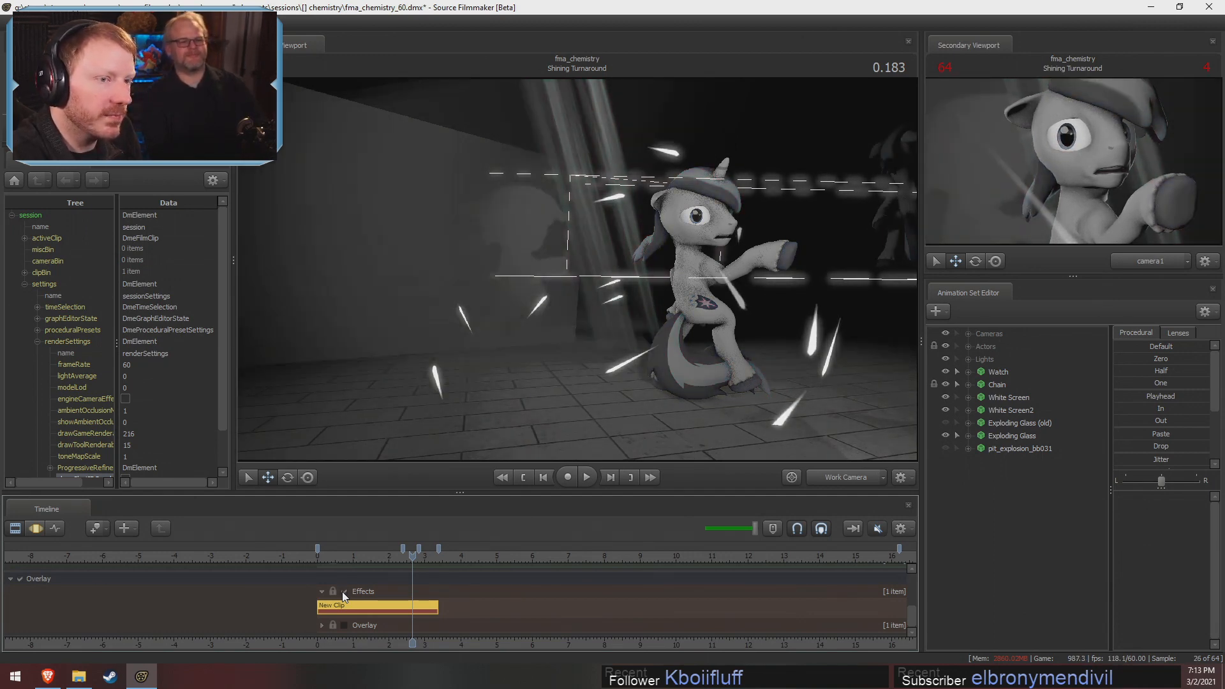
pyautogui.click(343, 592)
pyautogui.click(342, 592)
pyautogui.click(342, 592)
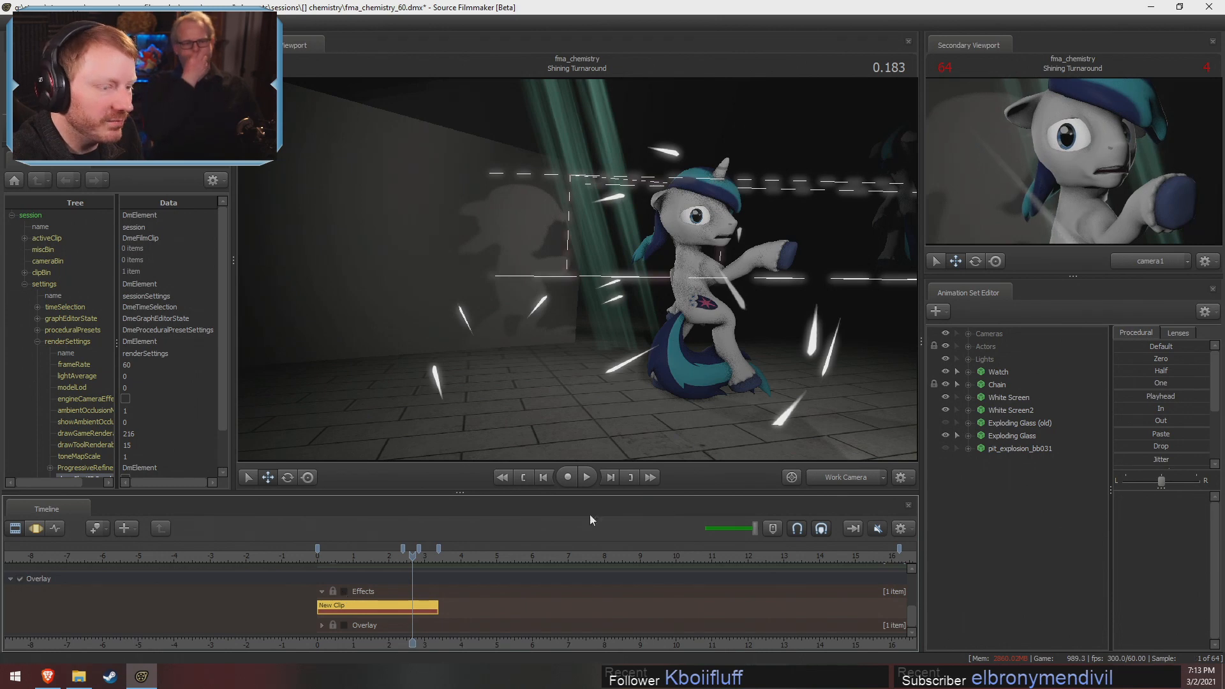
# View the Shining Turnaround shot through camera1, toggle the Overlay group's Effects track to compare the image, and leave it enabled
pyautogui.click(852, 483)
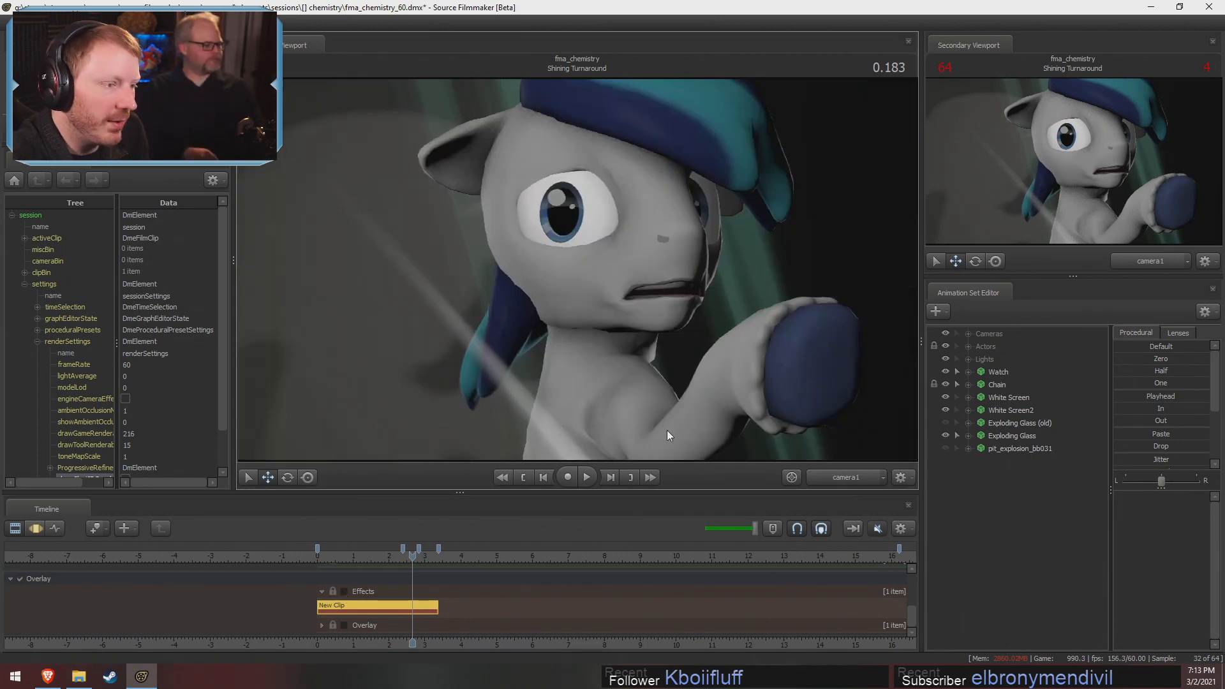
pyautogui.click(344, 592)
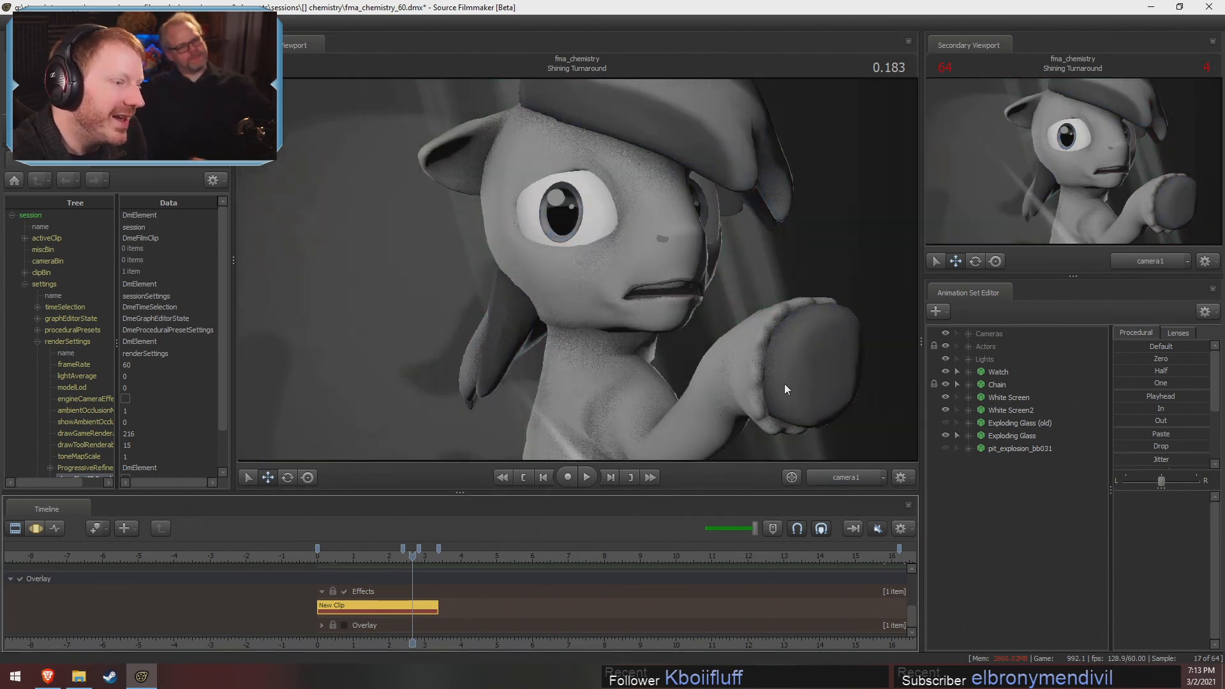
pyautogui.click(344, 591)
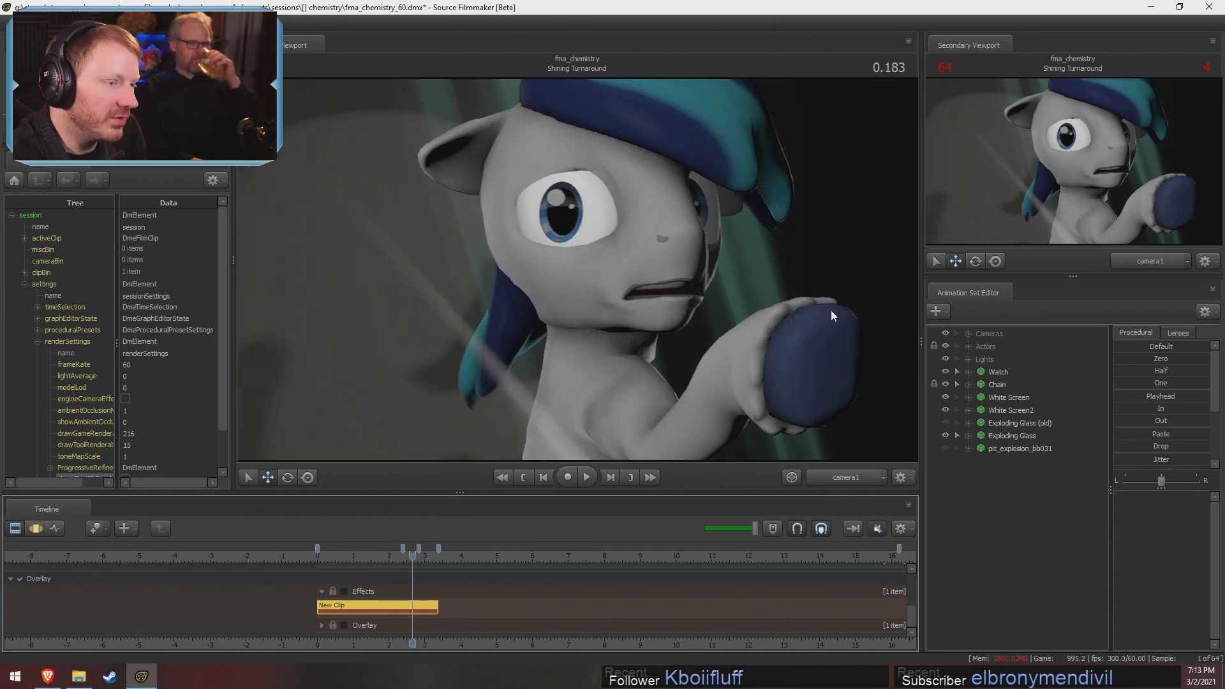
pyautogui.click(344, 591)
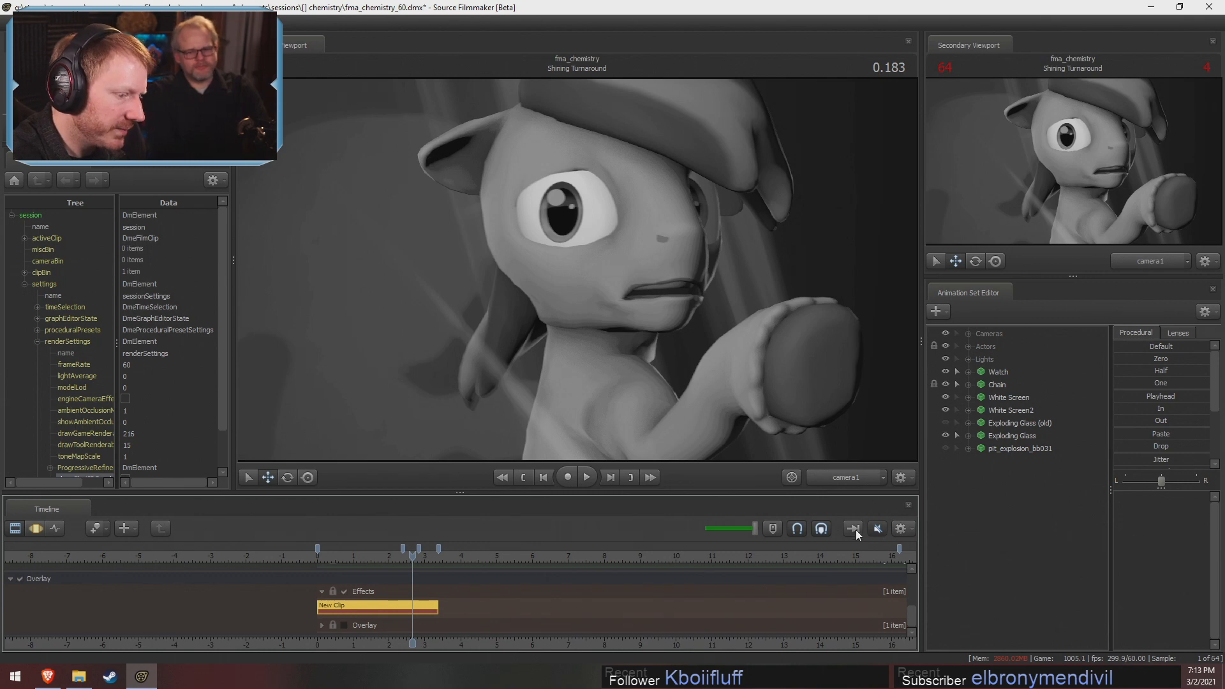
# Pull back from the Shining Turnaround set through the Work Camera and disable lighting in the viewport to inspect its models
pyautogui.click(847, 480)
pyautogui.press('s')
pyautogui.moveTo(734, 376)
pyautogui.mouseDown()
pyautogui.moveTo(577, 271)
pyautogui.moveTo(584, 307)
pyautogui.moveTo(579, 291)
pyautogui.mouseUp()
pyautogui.rightClick(616, 340)
pyautogui.click(645, 373)
pyautogui.press('s')
pyautogui.press('d')
pyautogui.press('w')
pyautogui.press('F3')
pyautogui.press('F2')
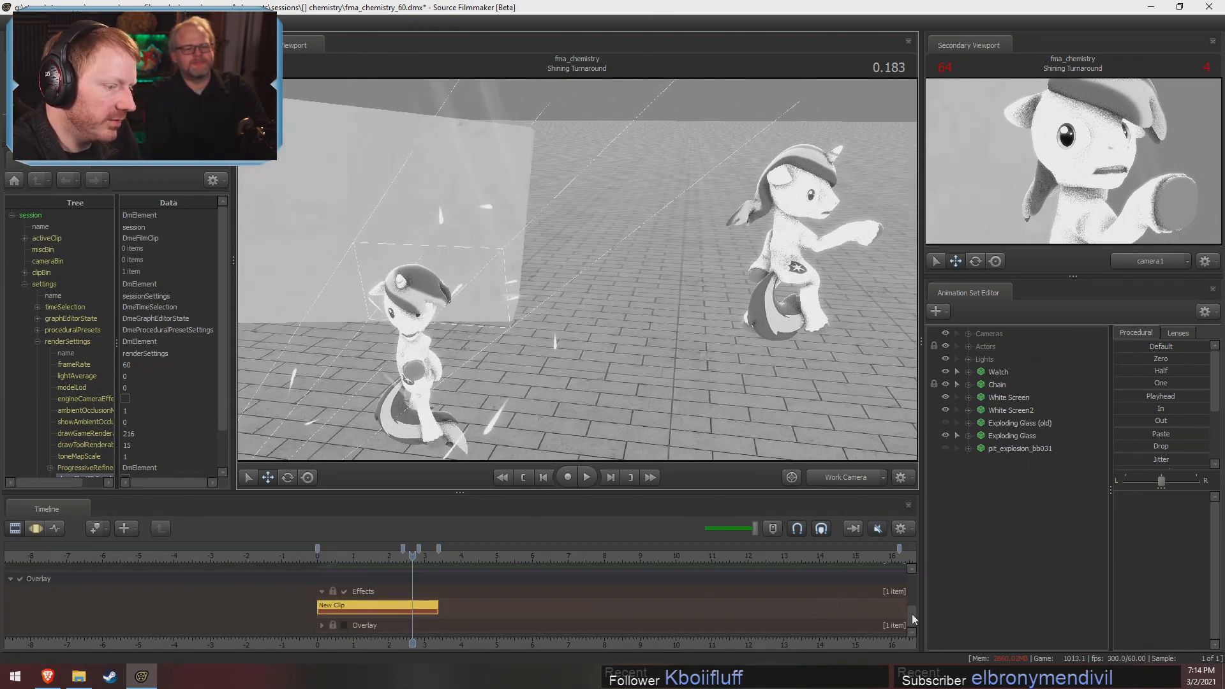
# Select the Shining Turnaround shot and show its range enlarged in the Motion Editor
pyautogui.press('F3')
pyautogui.scroll(5, 404, 603)
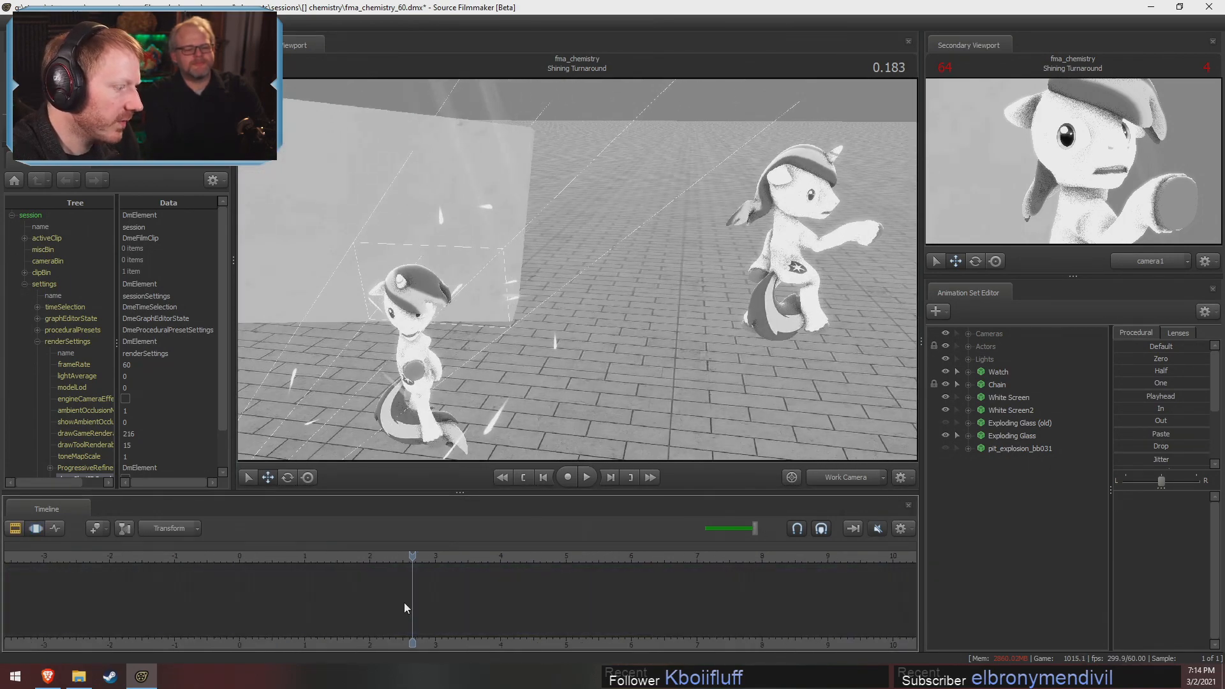
pyautogui.press('F2')
pyautogui.click(393, 603)
pyautogui.press('F3')
pyautogui.moveTo(392, 608)
pyautogui.keyDown('shift'); pyautogui.mouseDown()
pyautogui.moveTo(429, 606)
pyautogui.moveTo(398, 610)
pyautogui.moveTo(415, 605)
pyautogui.mouseUp(); pyautogui.keyUp('shift')
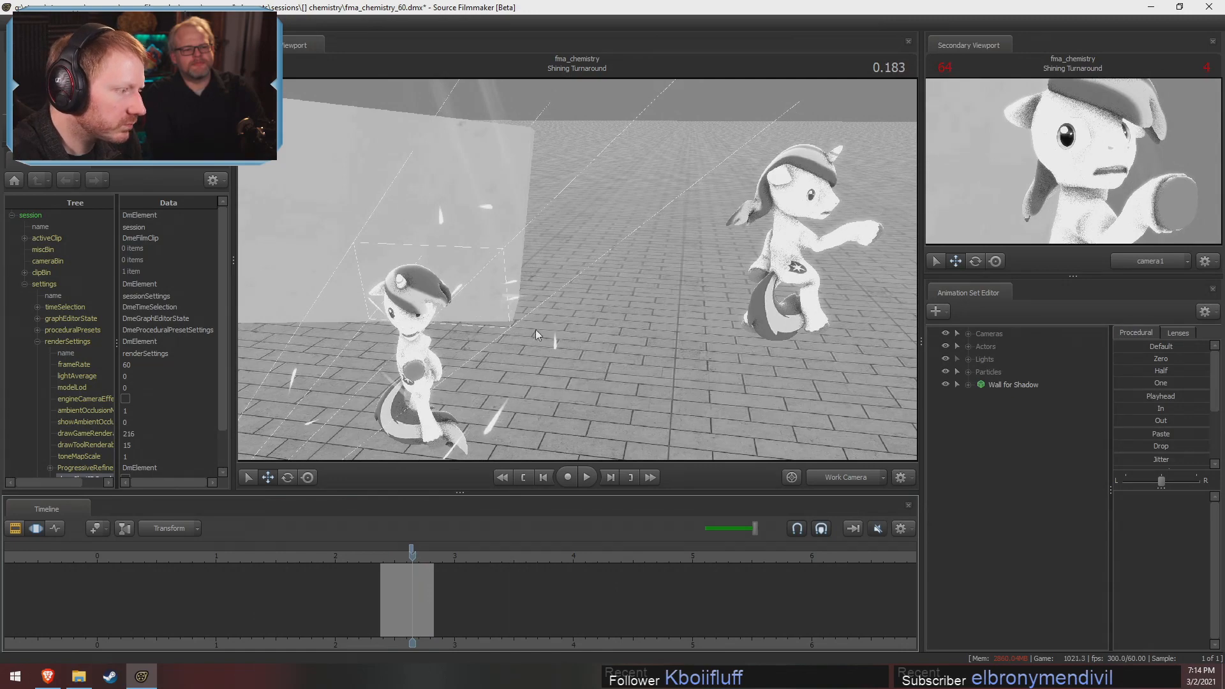
# Enable lighting in the viewport and inspect the second Shining figure and the shadow it casts on the wall from several angles
pyautogui.rightClick(558, 313)
pyautogui.click(606, 351)
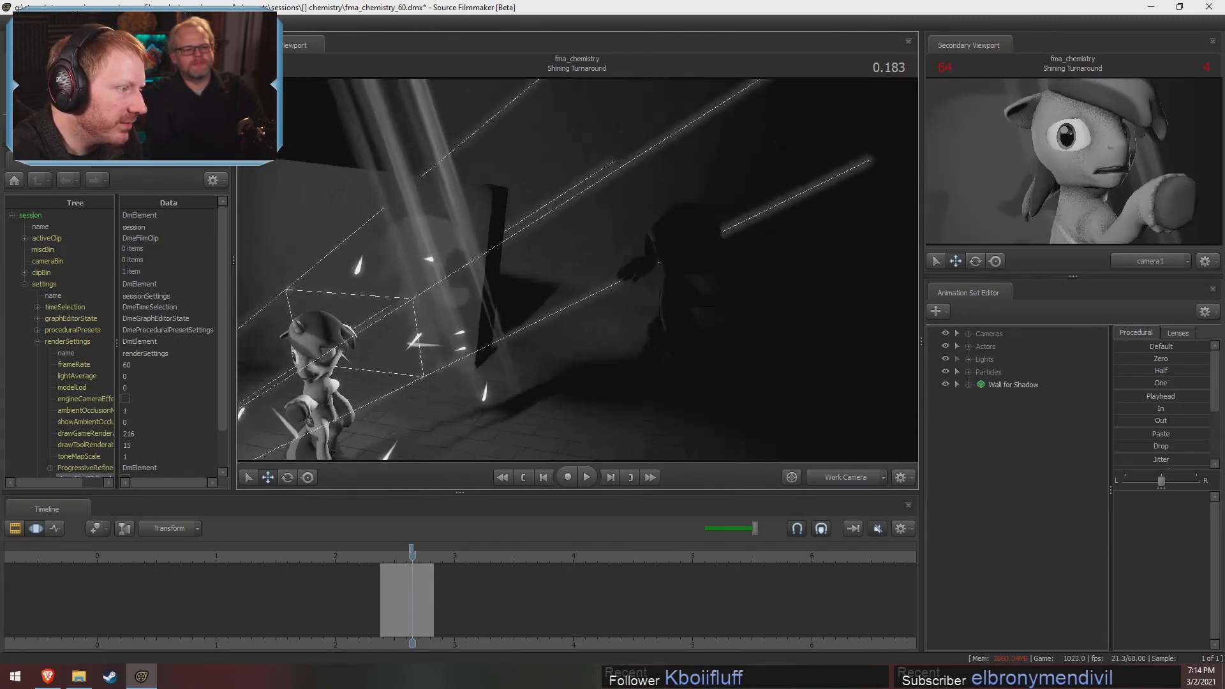
pyautogui.moveTo(577, 270)
pyautogui.mouseDown()
pyautogui.moveTo(504, 272)
pyautogui.moveTo(516, 266)
pyautogui.moveTo(517, 300)
pyautogui.moveTo(543, 262)
pyautogui.moveTo(571, 278)
pyautogui.moveTo(577, 269)
pyautogui.mouseUp()
pyautogui.press('w')
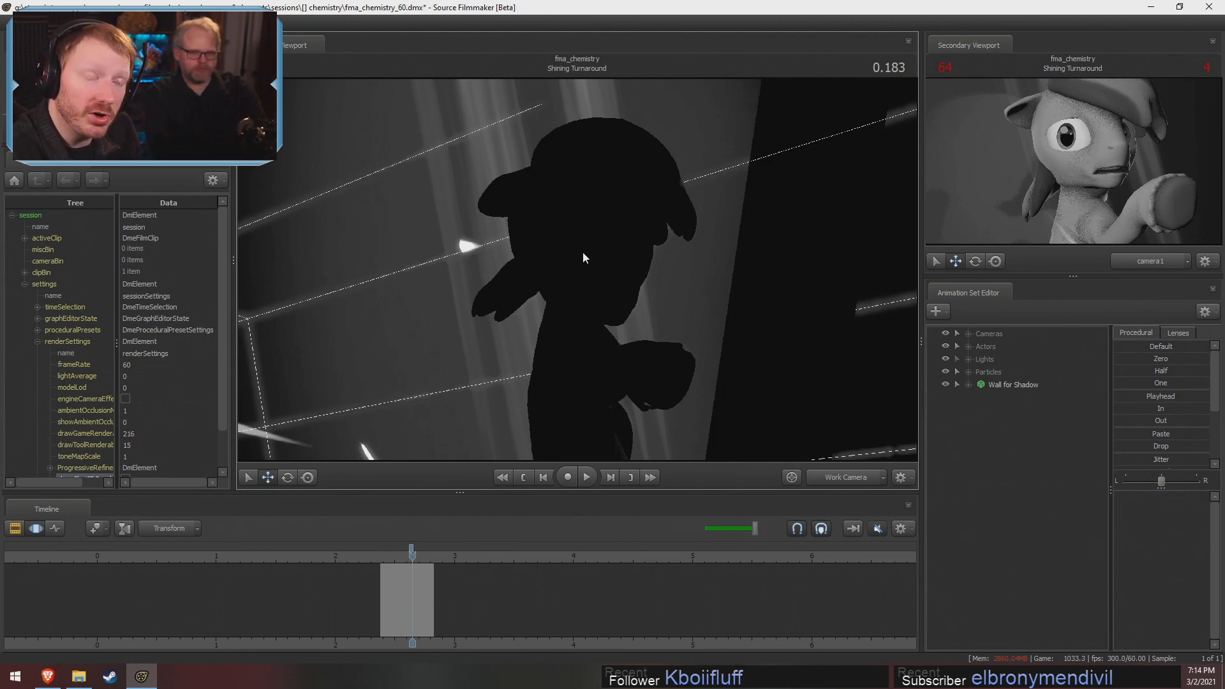
pyautogui.moveTo(584, 252); pyautogui.dragTo(591, 270)
pyautogui.press('s')
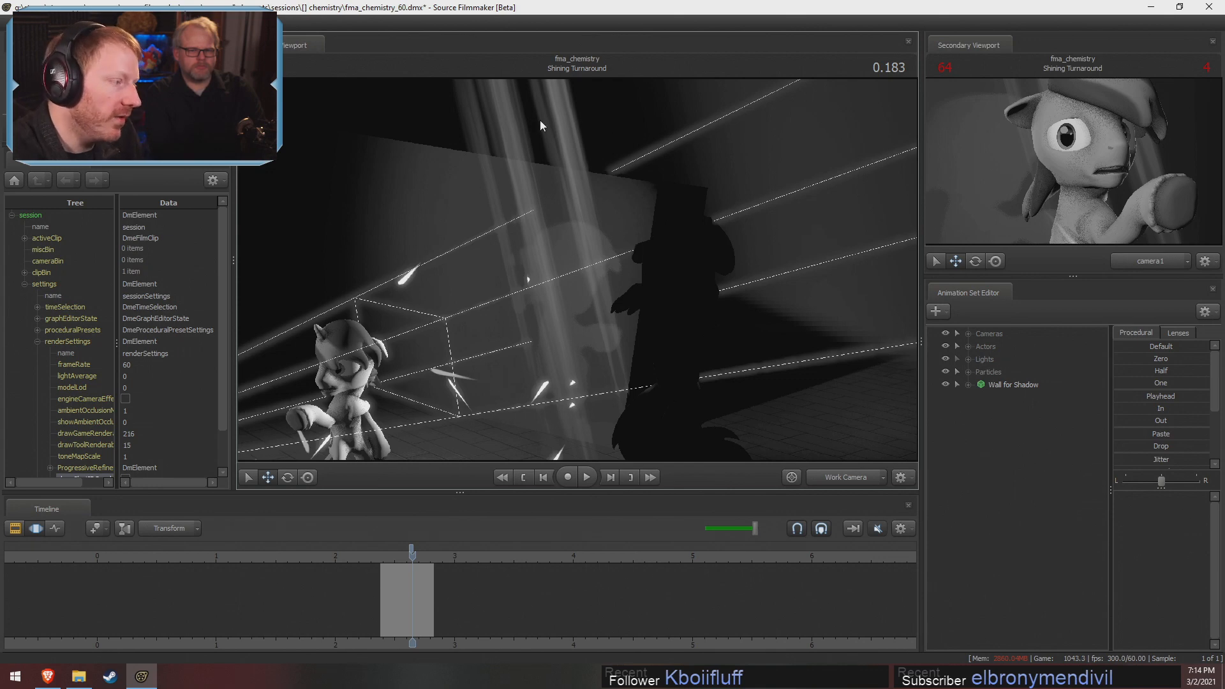
pyautogui.press('s')
pyautogui.moveTo(540, 121); pyautogui.dragTo(576, 269)
pyautogui.press('w')
pyautogui.press('a')
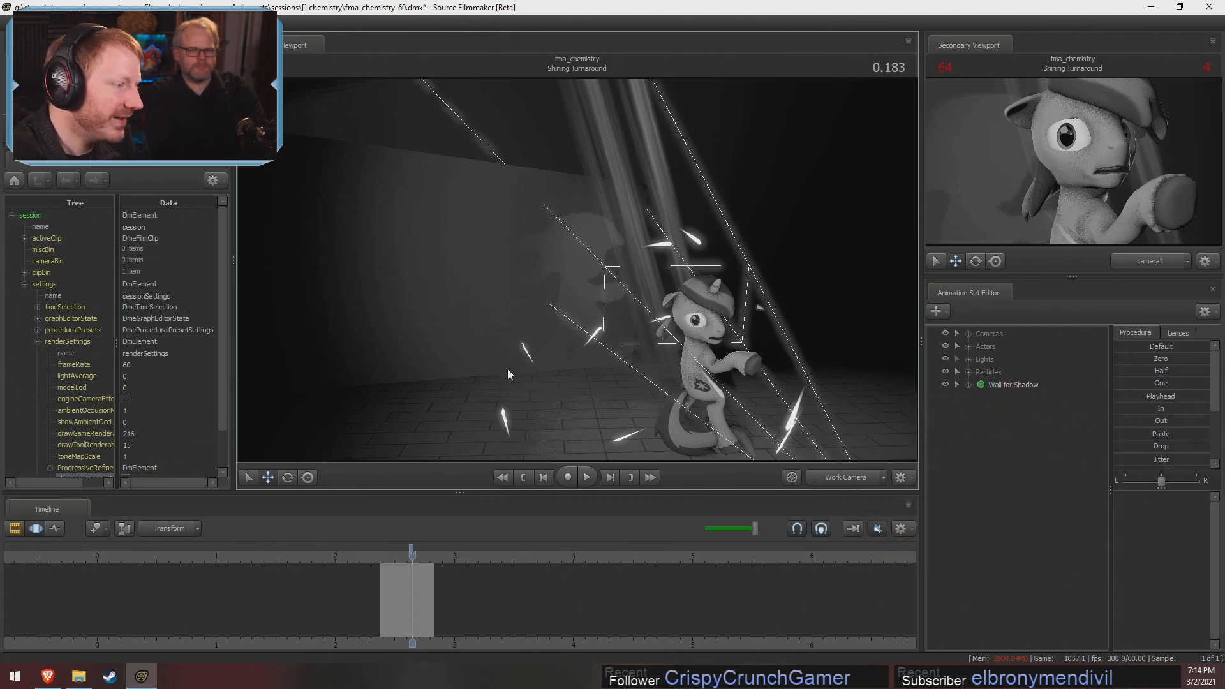
# Move to 0.283 in the Twilight Turnaround shot and inspect the Twilight model, glass shards and wall shadow through the Work Camera
pyautogui.moveTo(413, 583); pyautogui.dragTo(477, 598)
pyautogui.click(477, 598)
pyautogui.press('w')
pyautogui.moveTo(742, 304); pyautogui.dragTo(572, 331)
pyautogui.press('a')
pyautogui.moveTo(461, 641)
pyautogui.mouseDown()
pyautogui.moveTo(470, 600)
pyautogui.moveTo(445, 600)
pyautogui.moveTo(489, 612)
pyautogui.mouseUp()
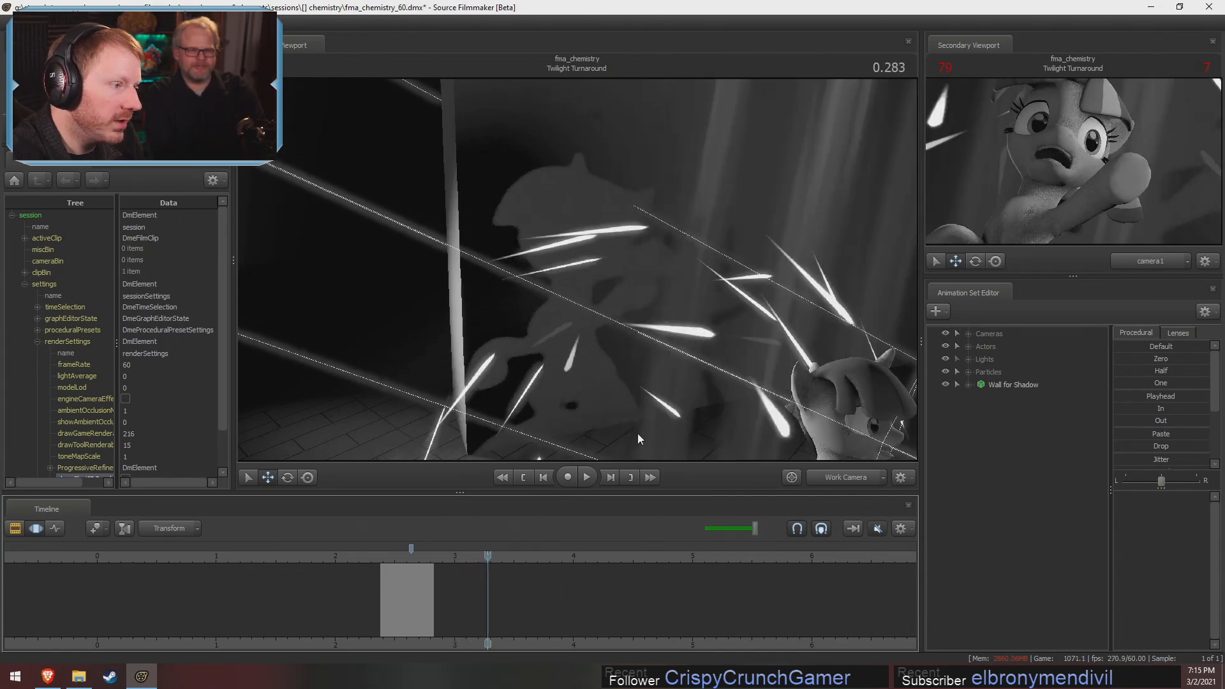
pyautogui.moveTo(639, 435); pyautogui.dragTo(765, 454)
pyautogui.moveTo(488, 268); pyautogui.dragTo(544, 275)
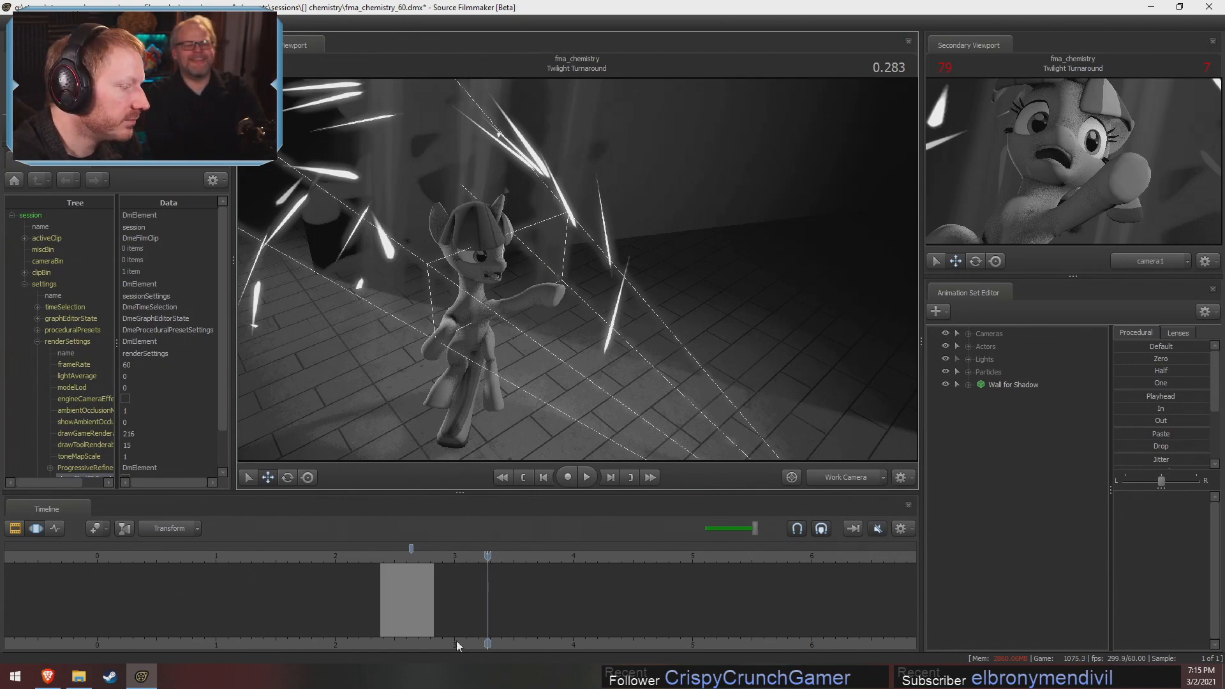
pyautogui.moveTo(445, 613)
pyautogui.mouseDown()
pyautogui.moveTo(499, 624)
pyautogui.moveTo(449, 624)
pyautogui.moveTo(437, 608)
pyautogui.moveTo(497, 617)
pyautogui.moveTo(440, 623)
pyautogui.moveTo(508, 626)
pyautogui.mouseUp()
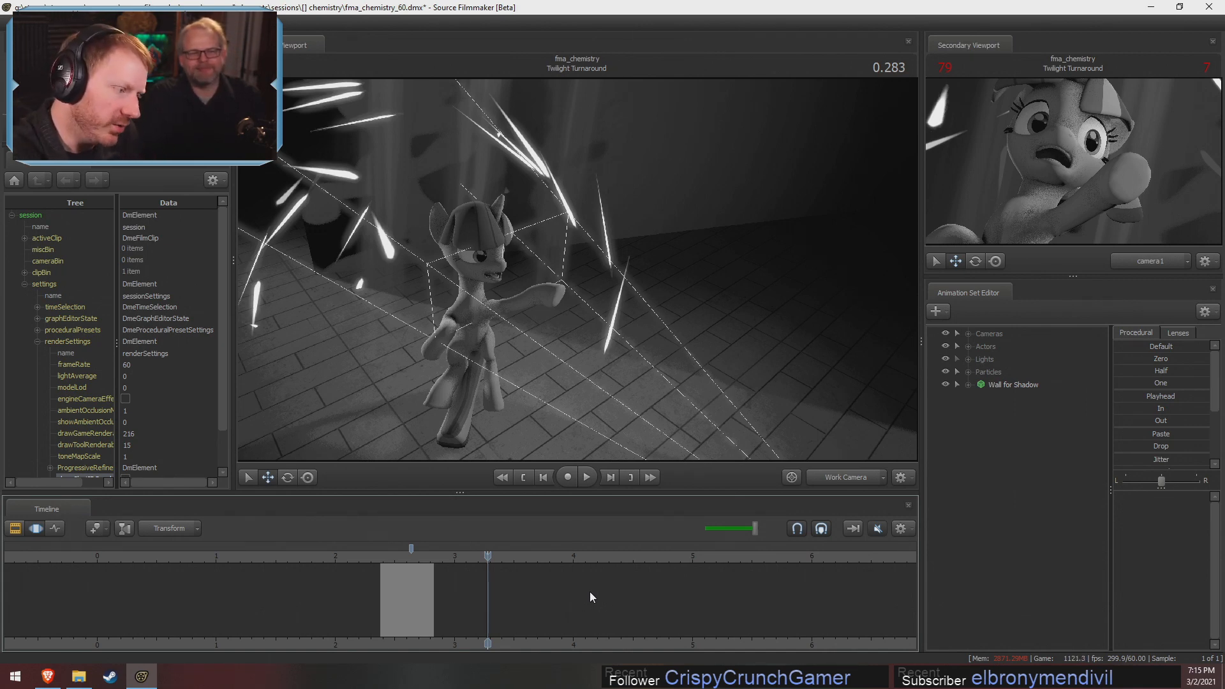
# Return to the Clip Editor, move to -0.100 in the Title Intro shot, and select that shot
pyautogui.press('F2')
pyautogui.click(457, 598)
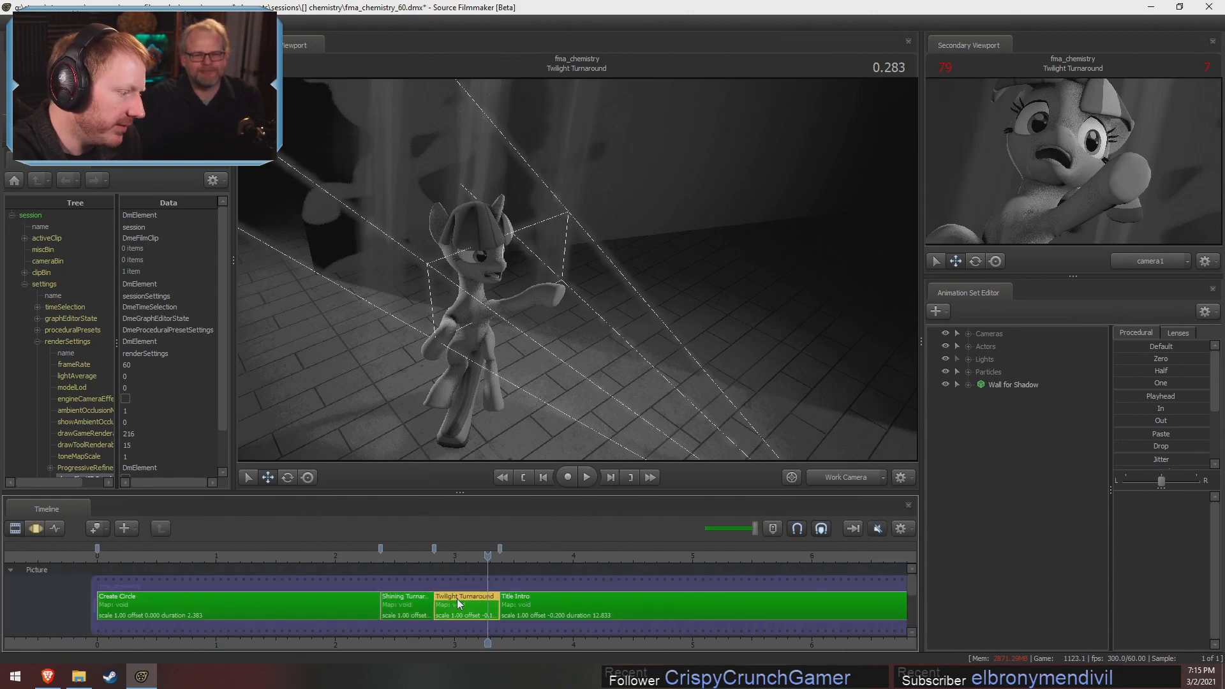
pyautogui.click(438, 561)
pyautogui.moveTo(439, 560); pyautogui.dragTo(511, 572)
pyautogui.click(535, 610)
# Toggle the viewport lighting in the Title Intro shot to compare the views, and leave it enabled
pyautogui.rightClick(619, 361)
pyautogui.click(661, 394)
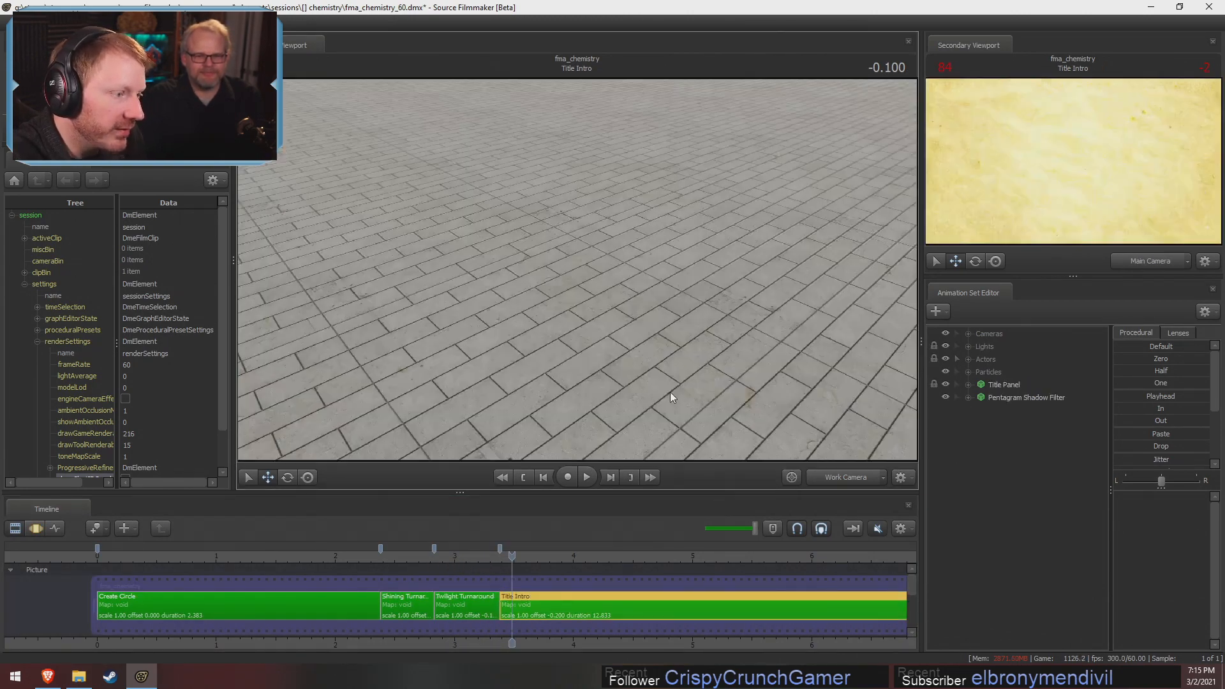
pyautogui.rightClick(670, 391)
pyautogui.click(680, 408)
pyautogui.click(695, 405)
pyautogui.rightClick(673, 350)
pyautogui.click(693, 385)
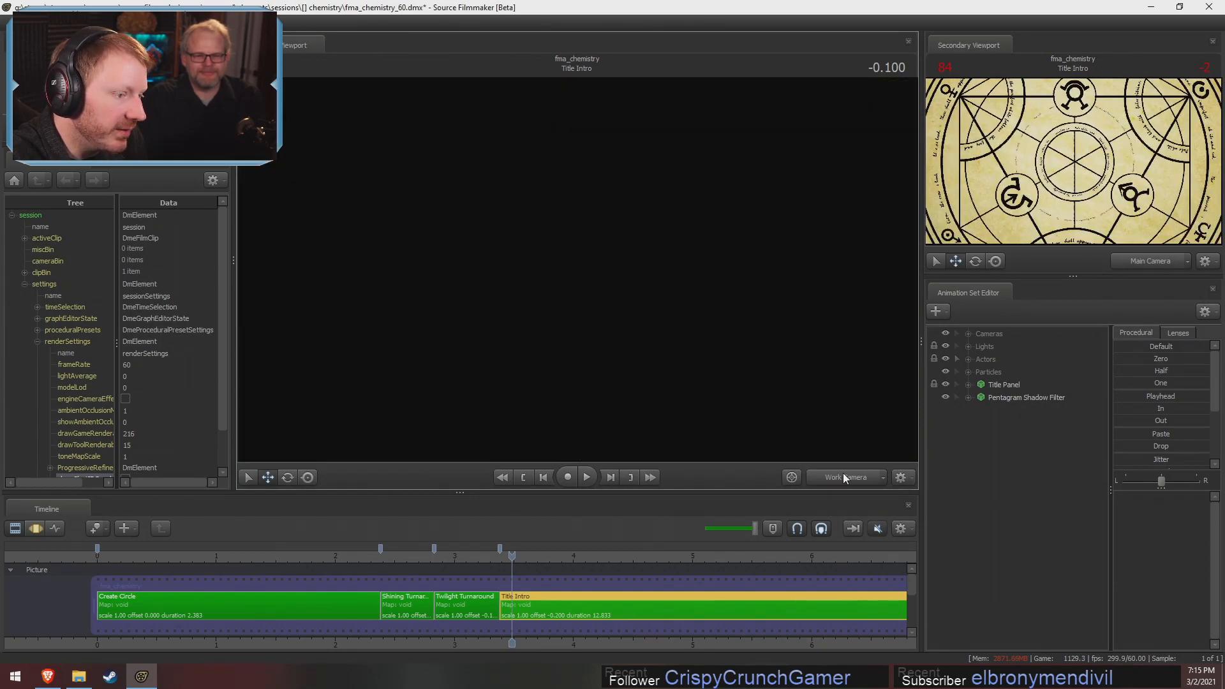
# View the Title Intro shot through the Main Camera in the Motion Editor, play part of it, and scrub to 0.166
pyautogui.click(843, 474)
pyautogui.press('F3')
pyautogui.press('space')
pyautogui.press('space')
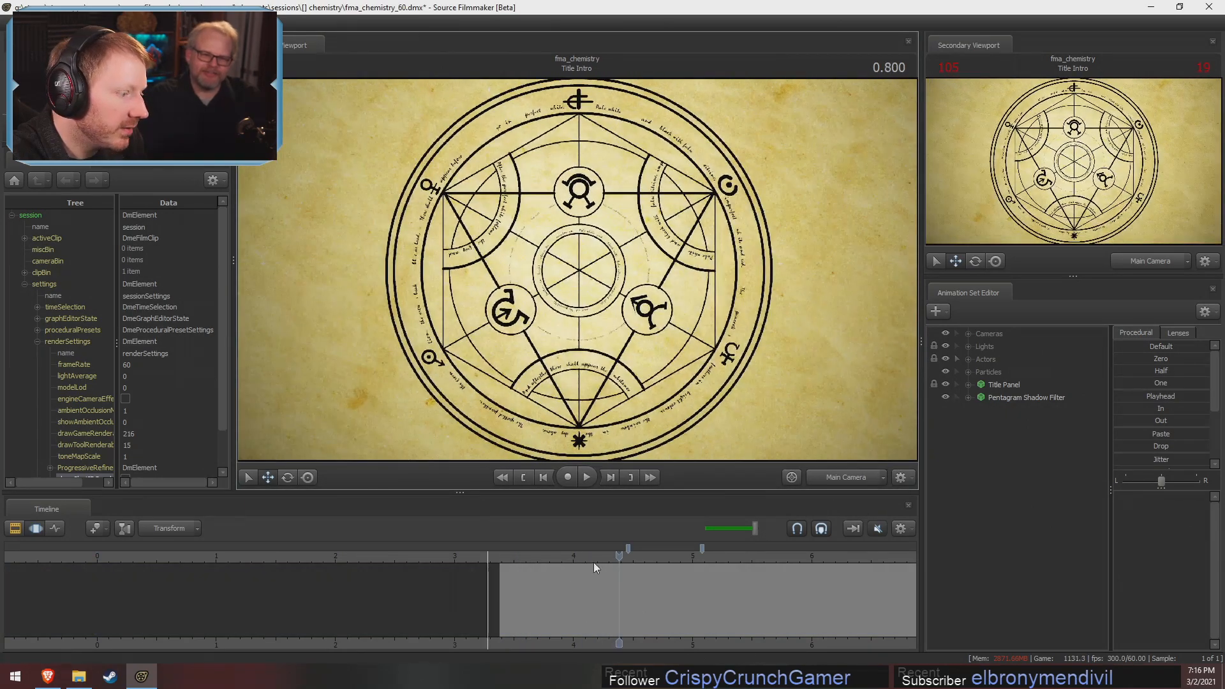
pyautogui.moveTo(593, 562); pyautogui.dragTo(544, 603)
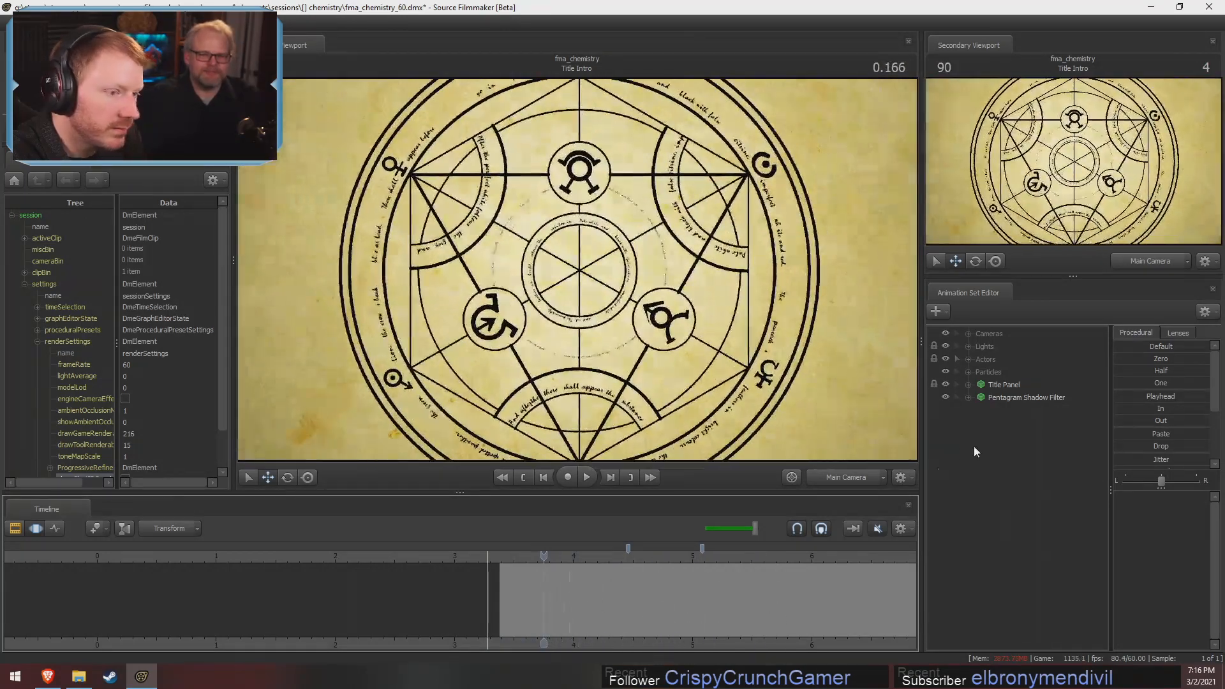
# Expand the Lights group, select the Pentagram light, and extend the time selection over the whole timeline
pyautogui.click(968, 347)
pyautogui.click(1017, 359)
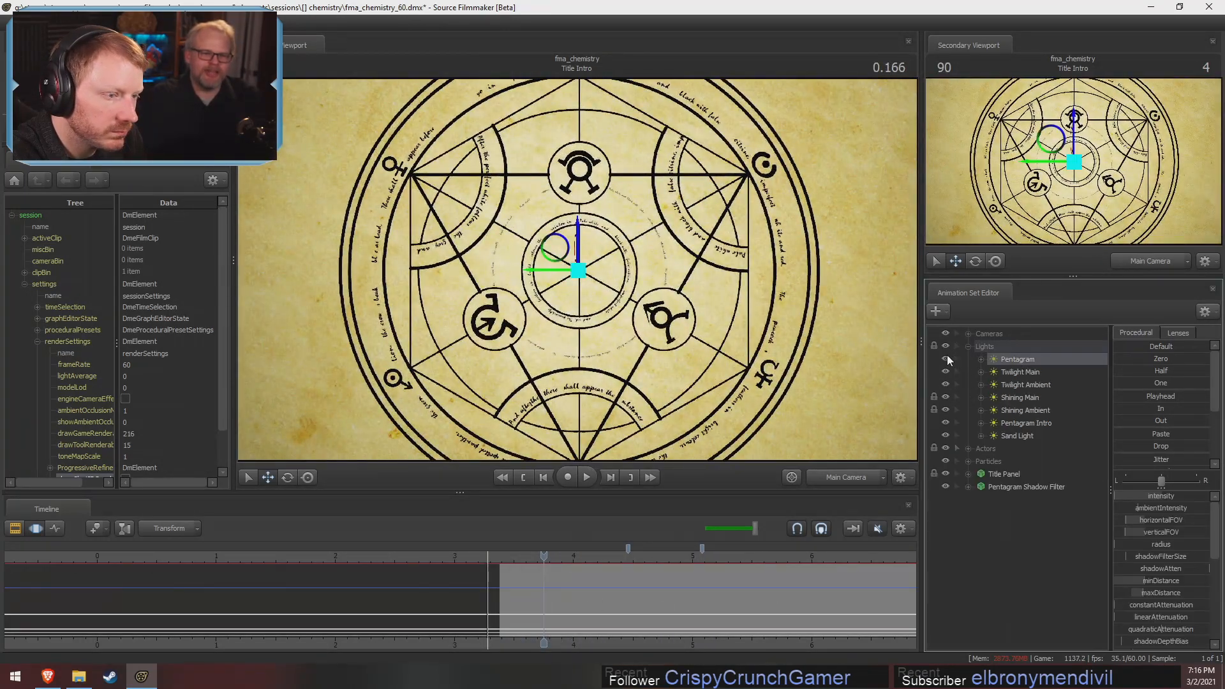
pyautogui.click(748, 599)
pyautogui.hotkey('ctrl', 'a')
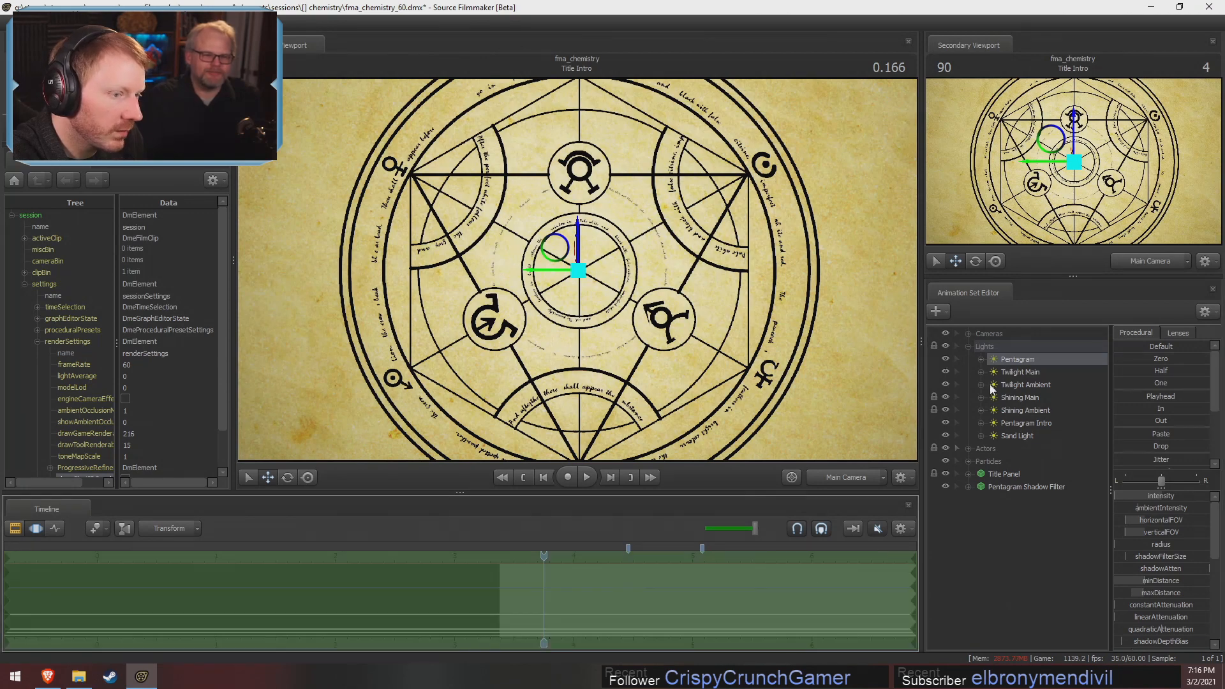
# Select the Title Panel and try a different skin value for it over the whole timeline
pyautogui.click(1001, 475)
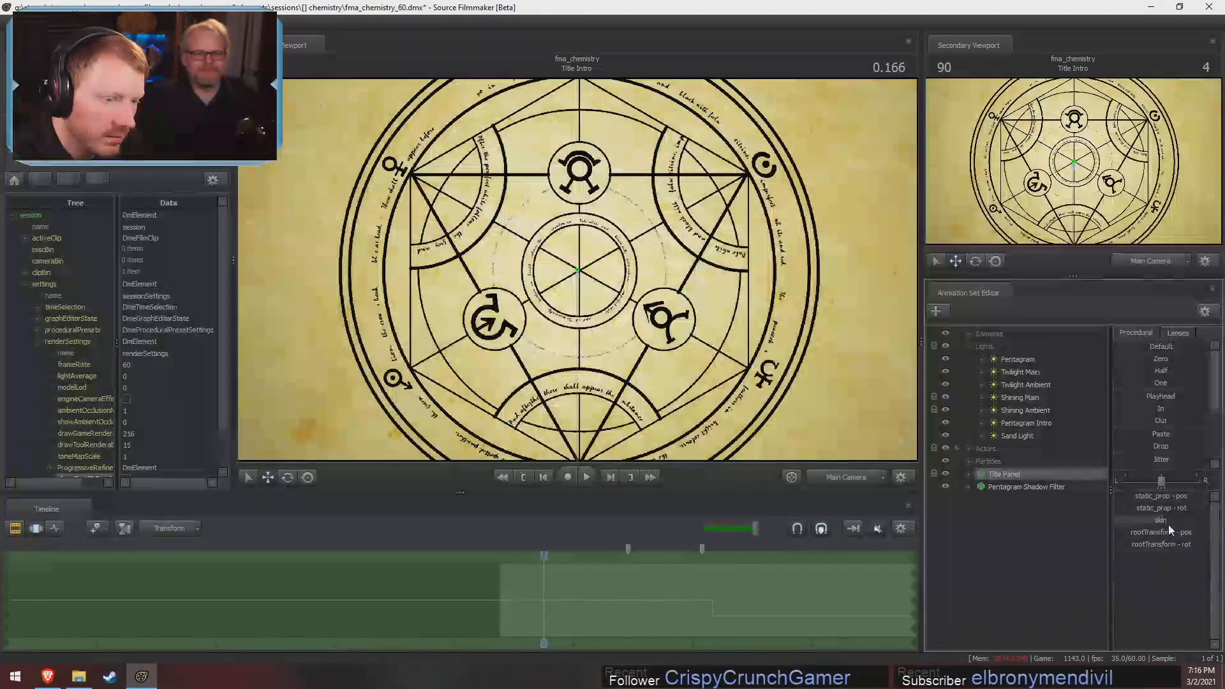
pyautogui.click(1161, 520)
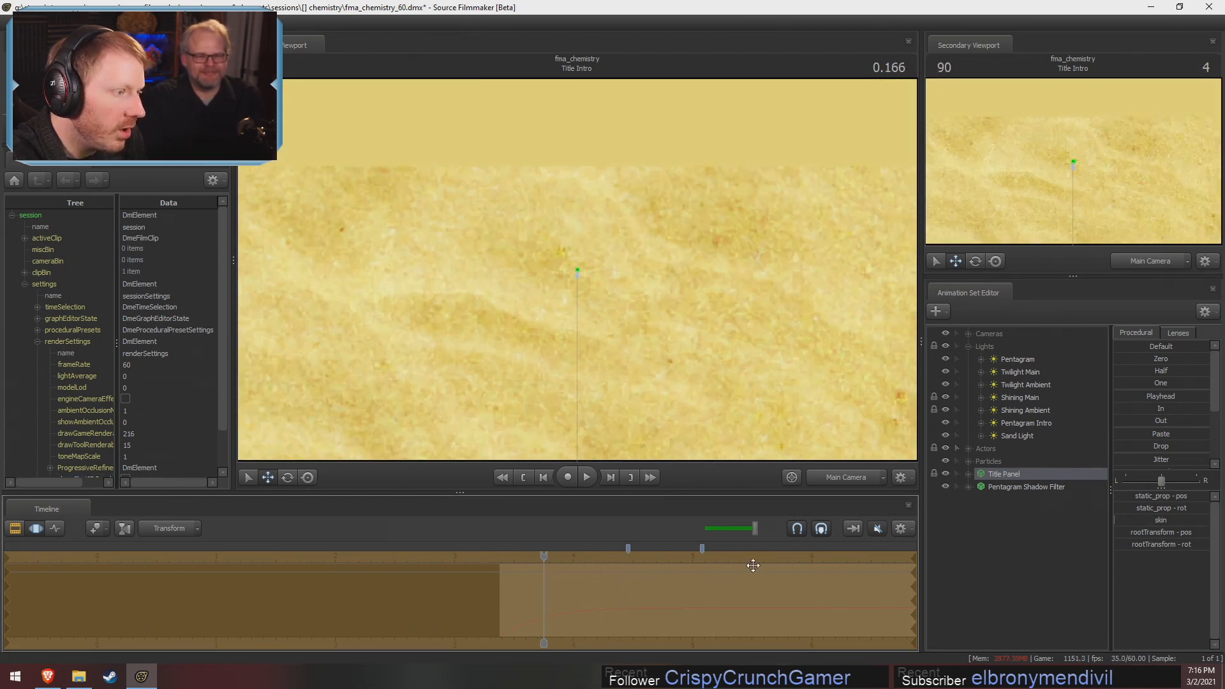
pyautogui.click(1017, 485)
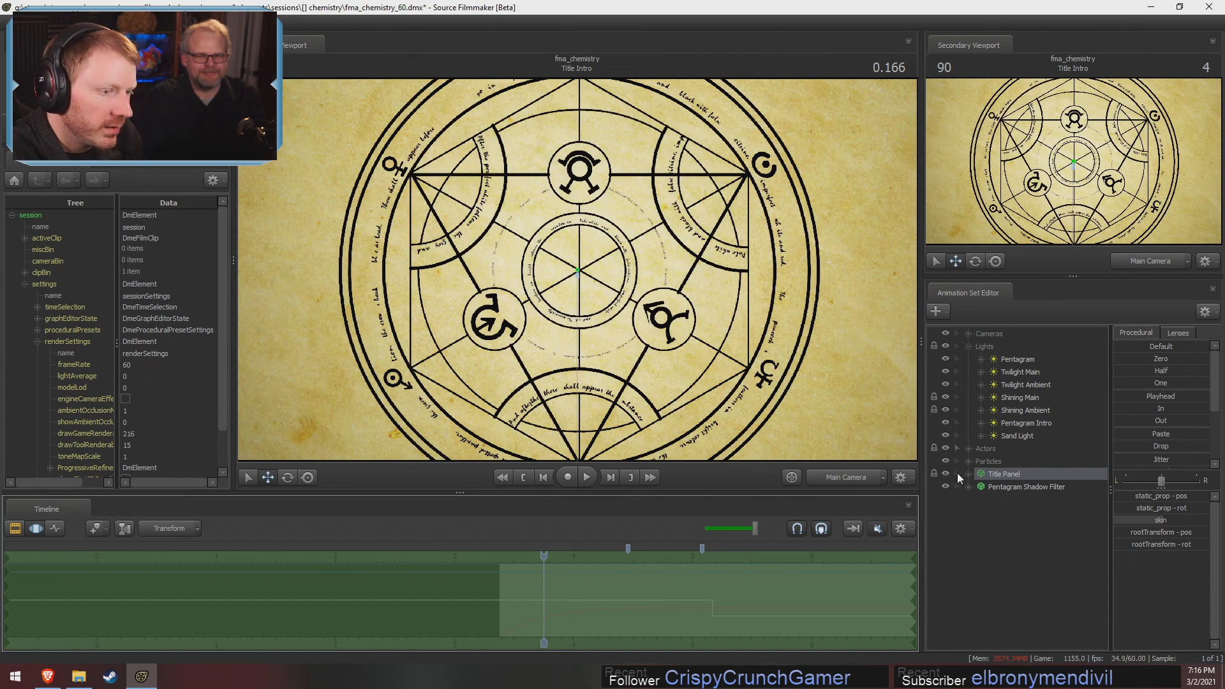
# Toggle the Pentagram light's visibility and scrub the Title Intro shot to 0.716
pyautogui.click(946, 358)
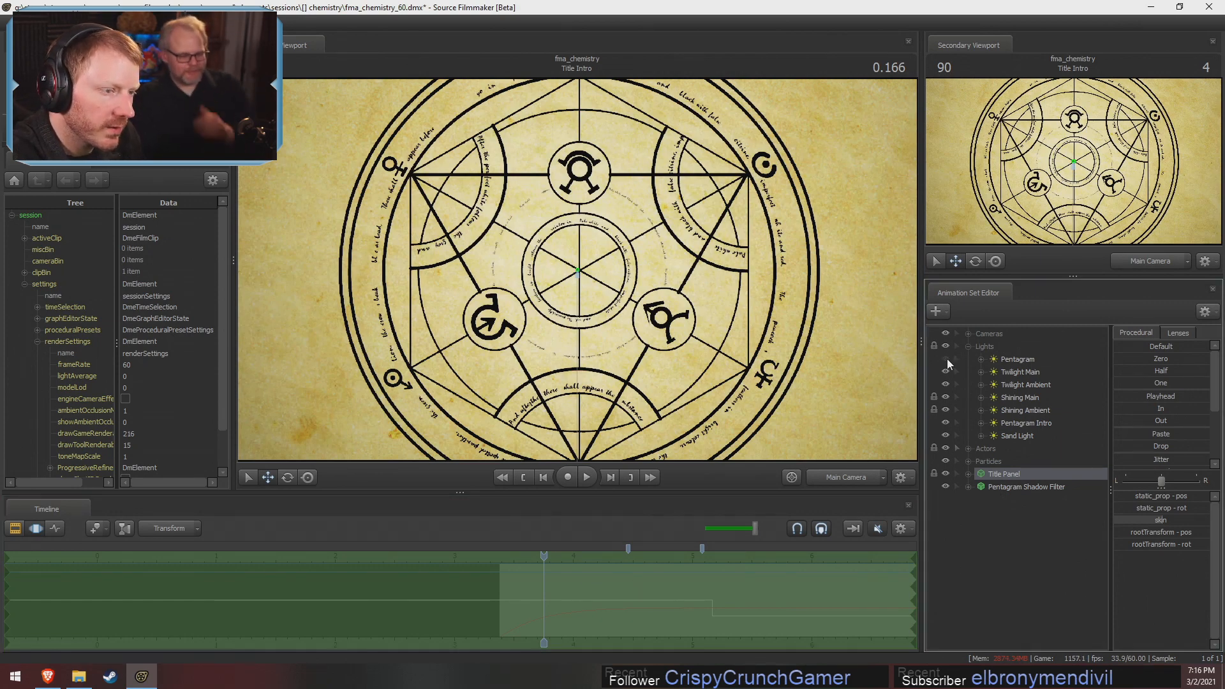
pyautogui.click(542, 556)
pyautogui.moveTo(545, 555); pyautogui.dragTo(609, 567)
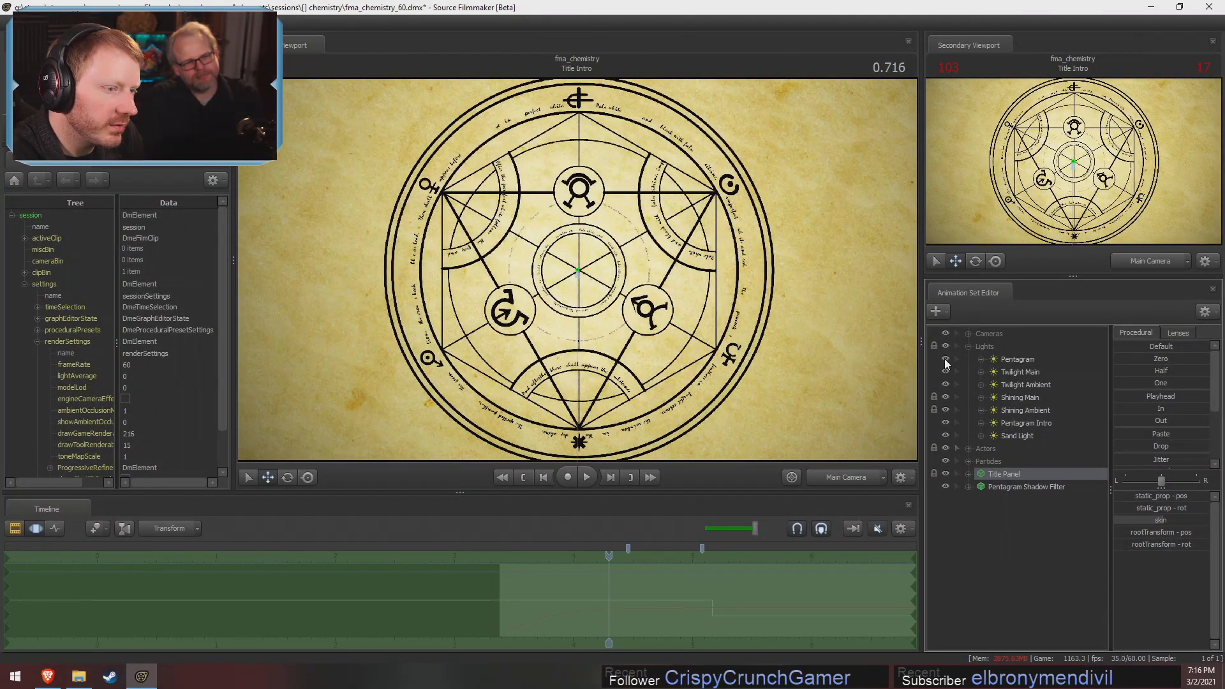
# Toggle the visibility of the Lights group and the Pentagram Intro light to compare their effect, and select Pentagram Intro
pyautogui.click(1040, 362)
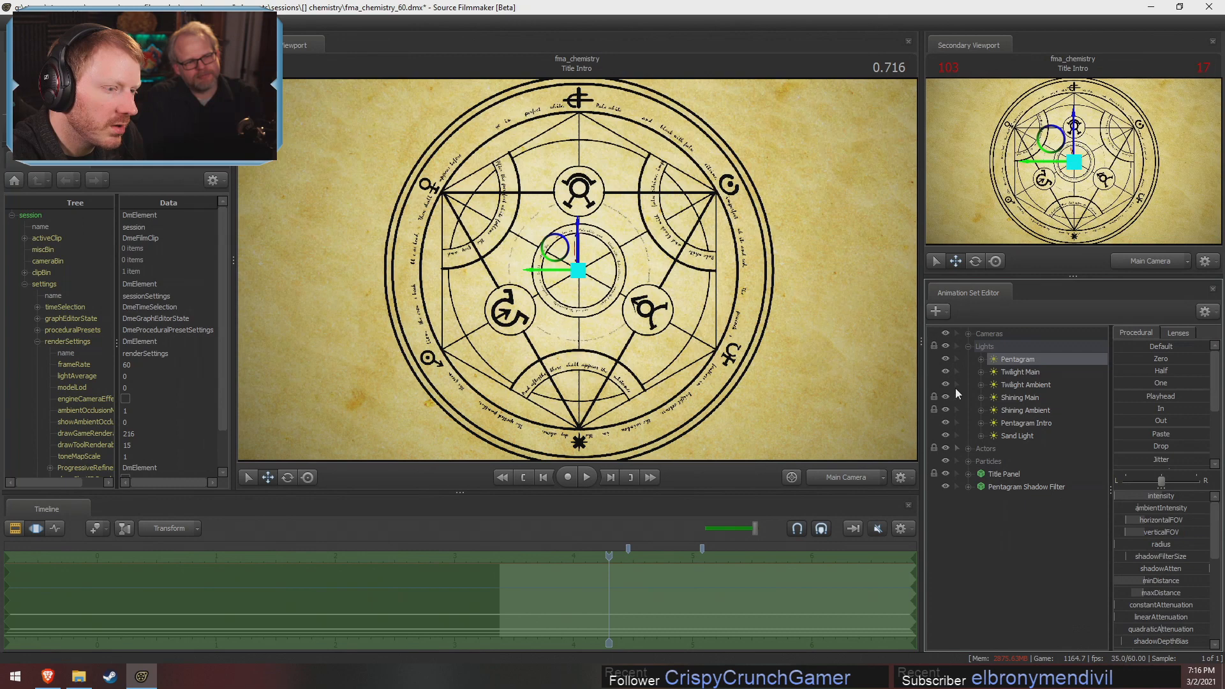
pyautogui.click(946, 346)
pyautogui.click(946, 346)
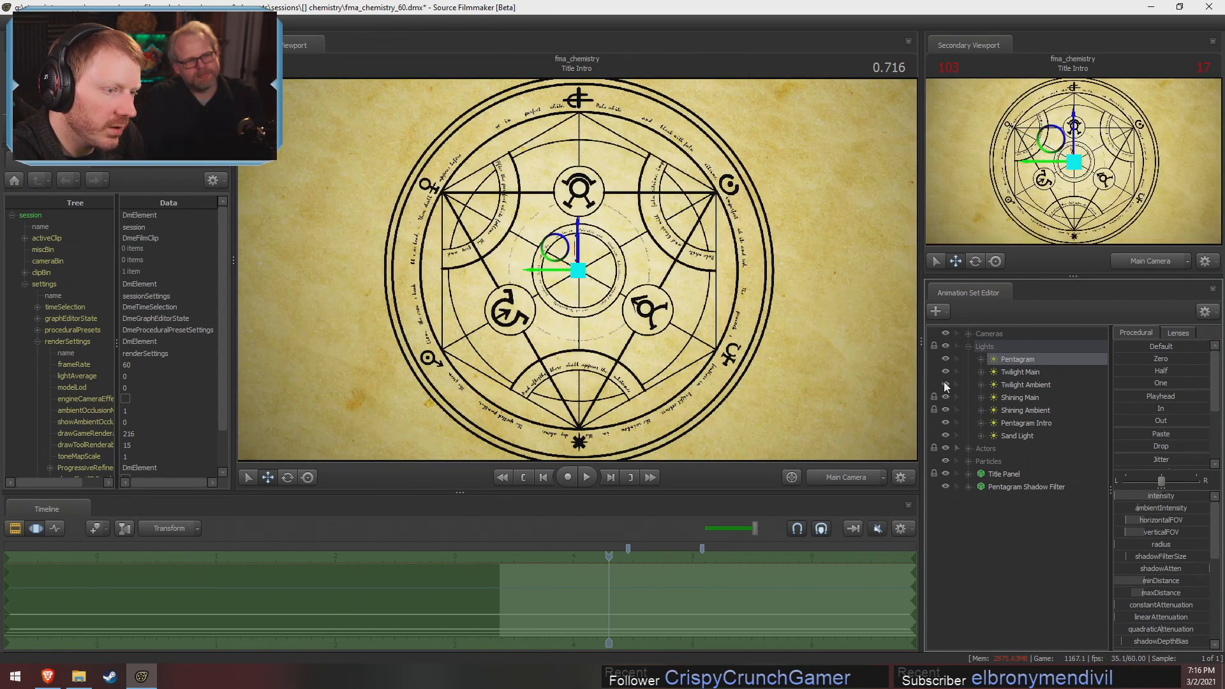
pyautogui.click(946, 423)
pyautogui.click(946, 422)
pyautogui.click(946, 422)
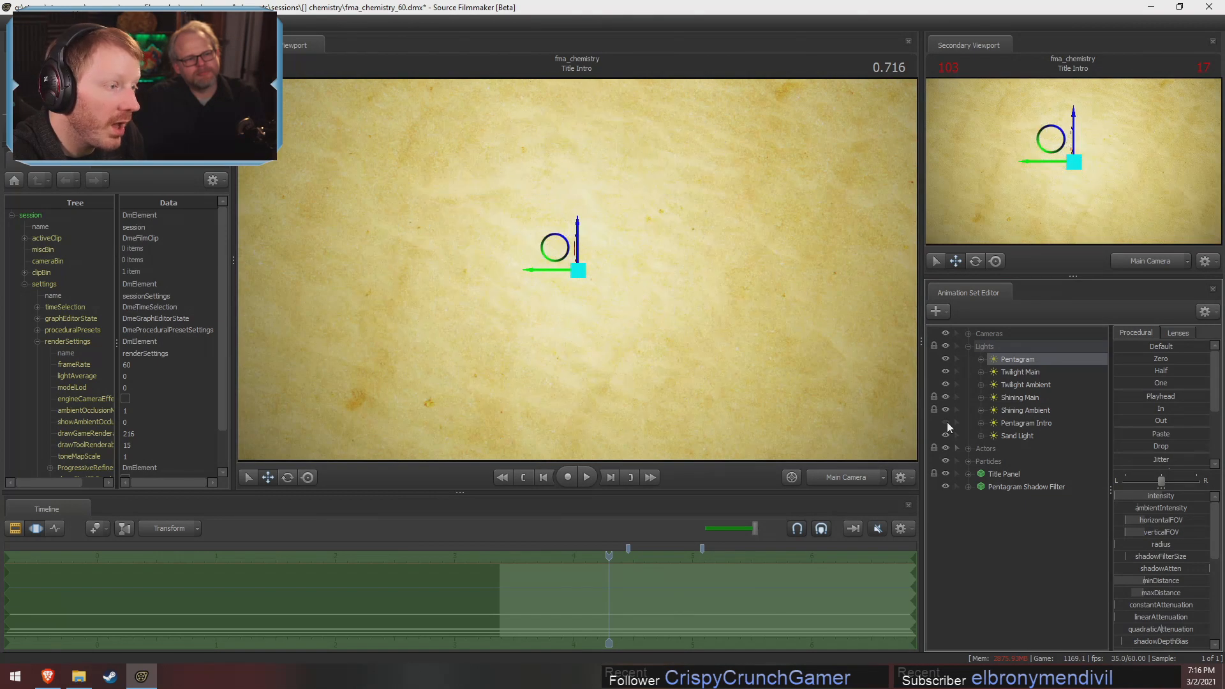
pyautogui.click(945, 422)
pyautogui.click(1014, 423)
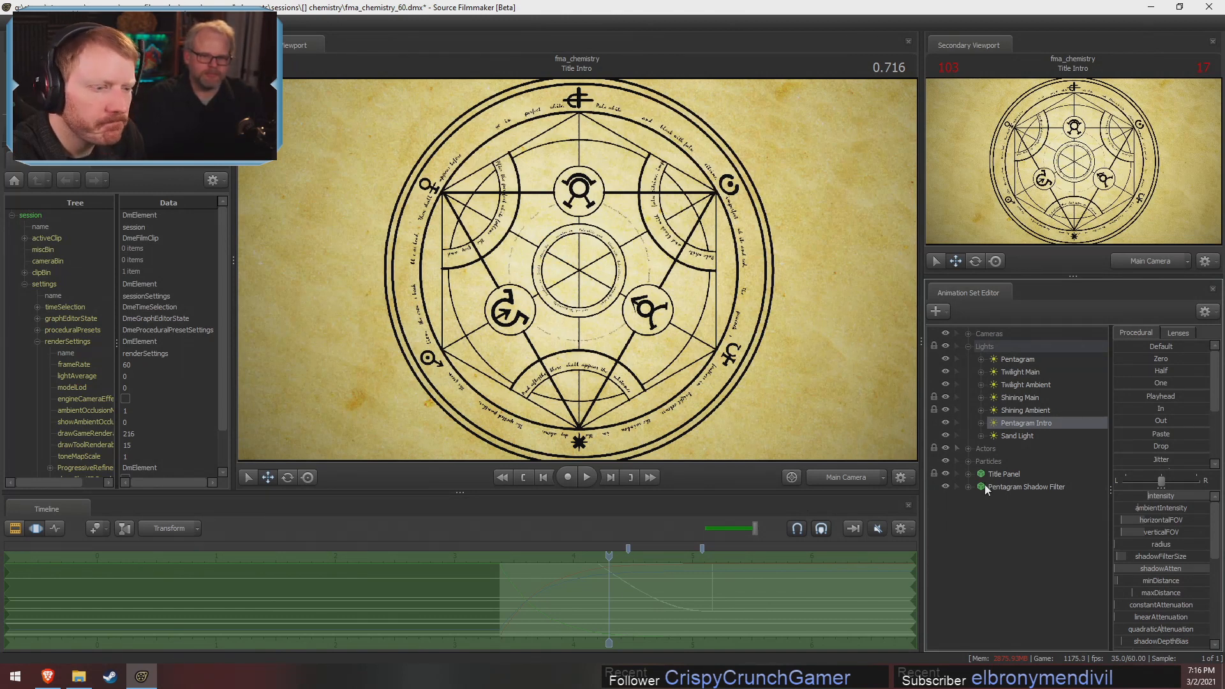
# Pull back through the Work Camera to examine how the Pentagram Intro light projects the circle onto the title panel
pyautogui.click(823, 477)
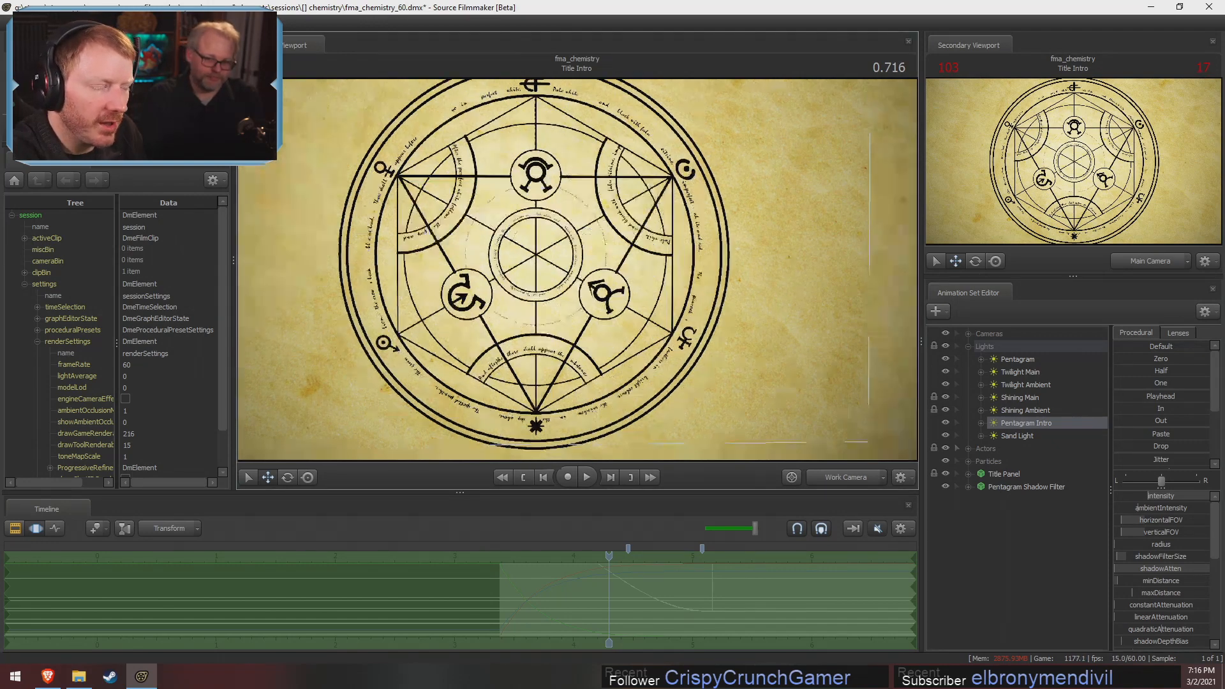
pyautogui.press('s')
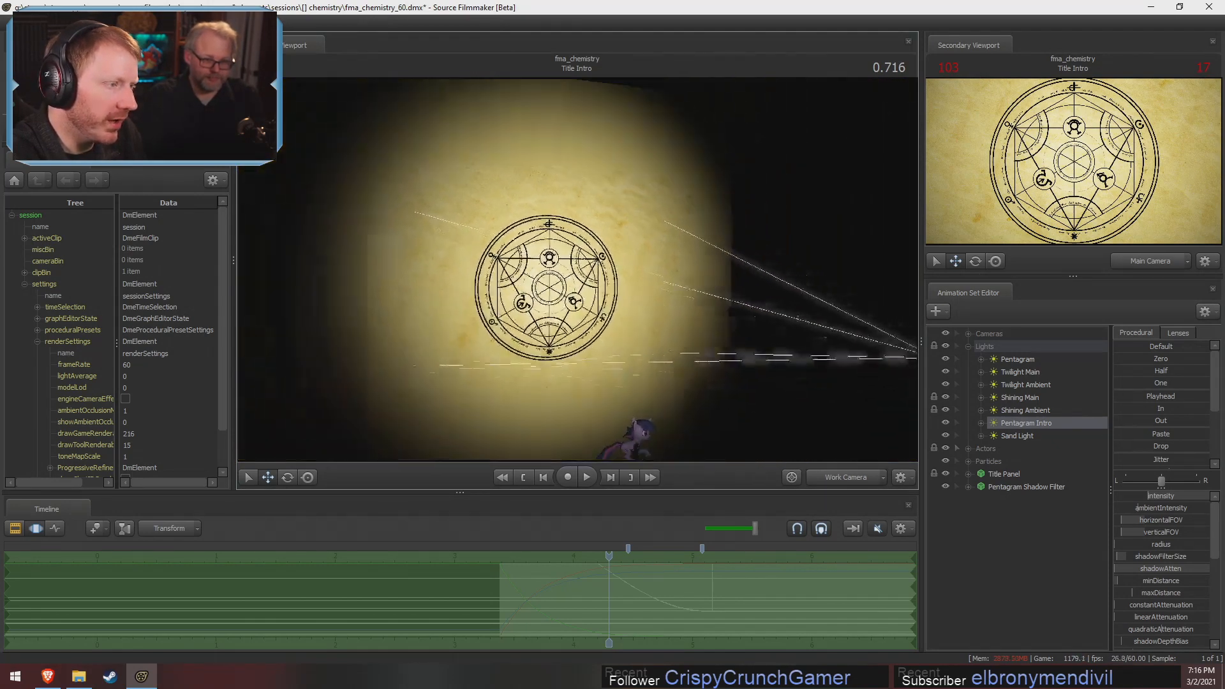
pyautogui.moveTo(594, 271); pyautogui.dragTo(578, 271)
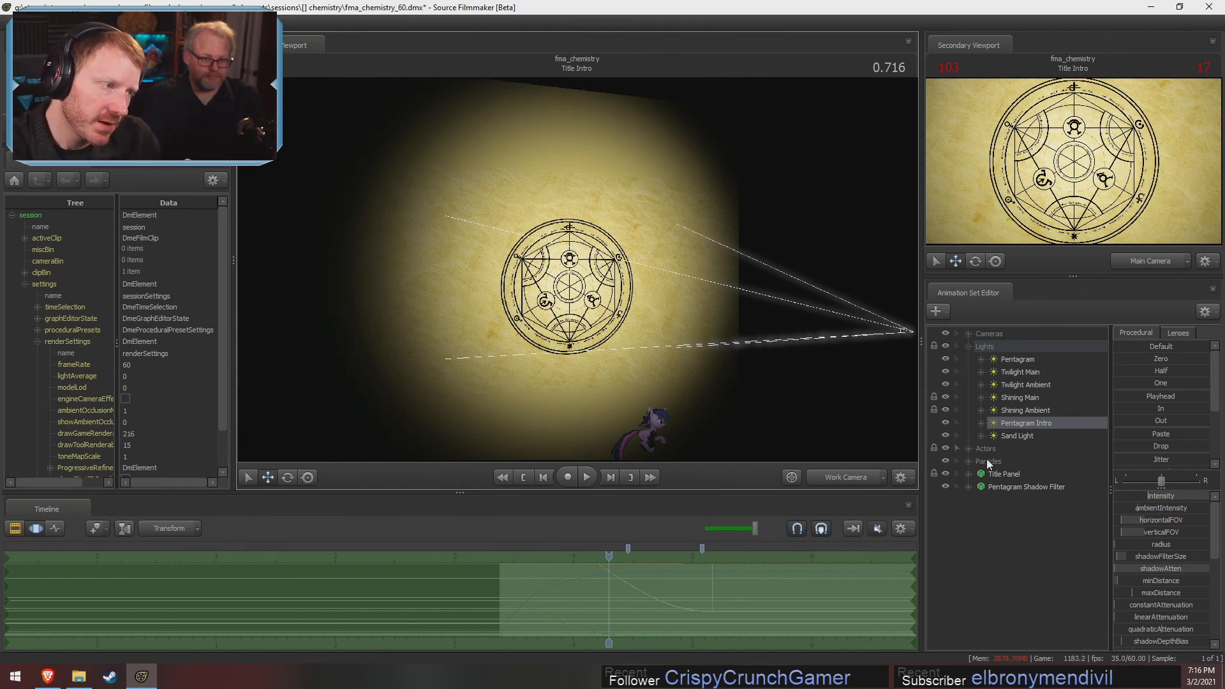
# Switch to the Videos folder in File Explorer, sort its files by name, and open Chemistry 30fps.mp4 for playback
pyautogui.click(79, 677)
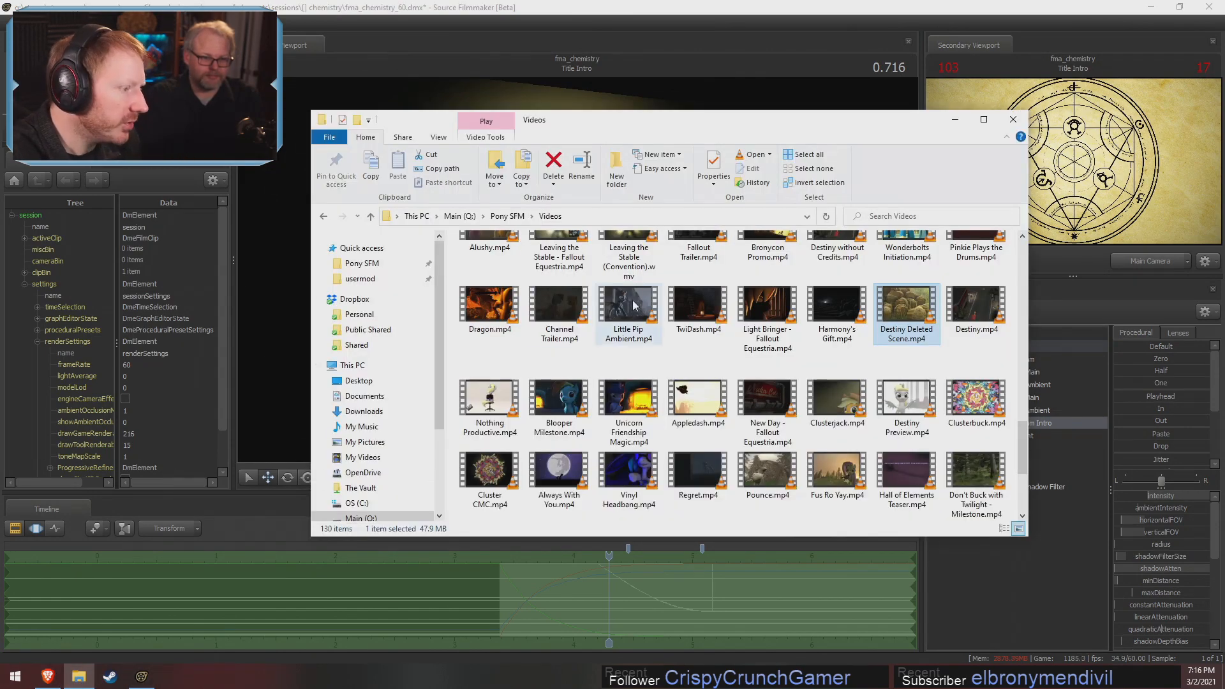
pyautogui.scroll(10, 740, 313)
pyautogui.scroll(-6, 774, 317)
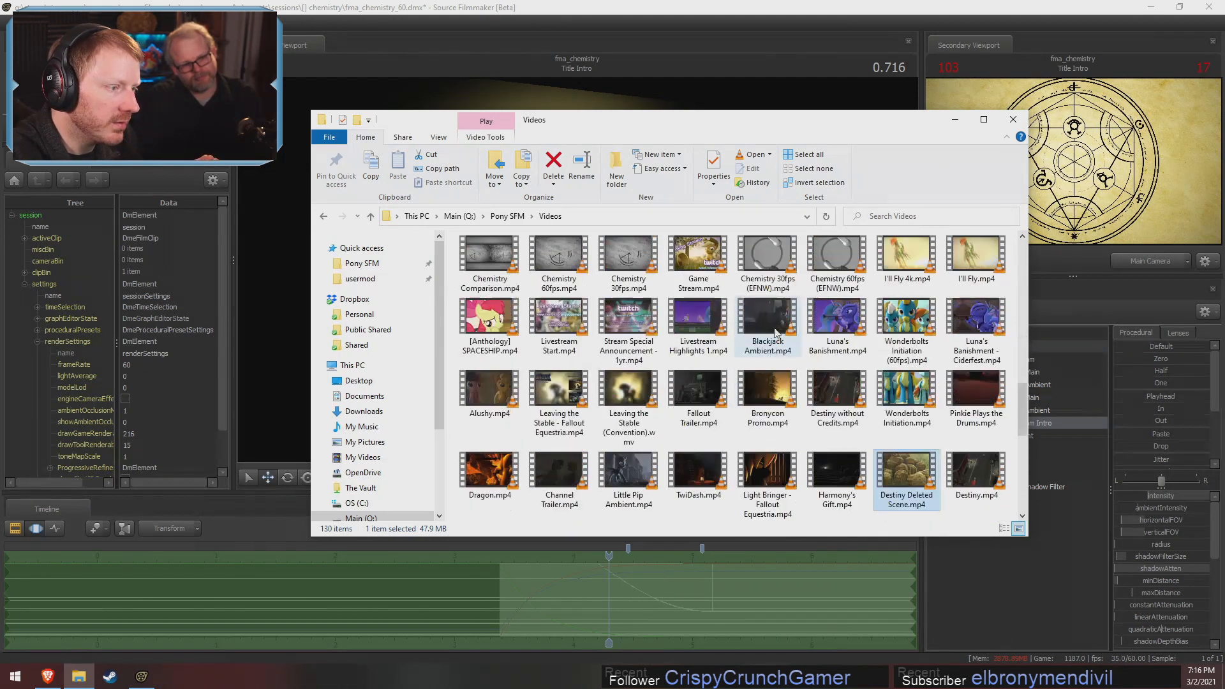
pyautogui.scroll(-5, 798, 367)
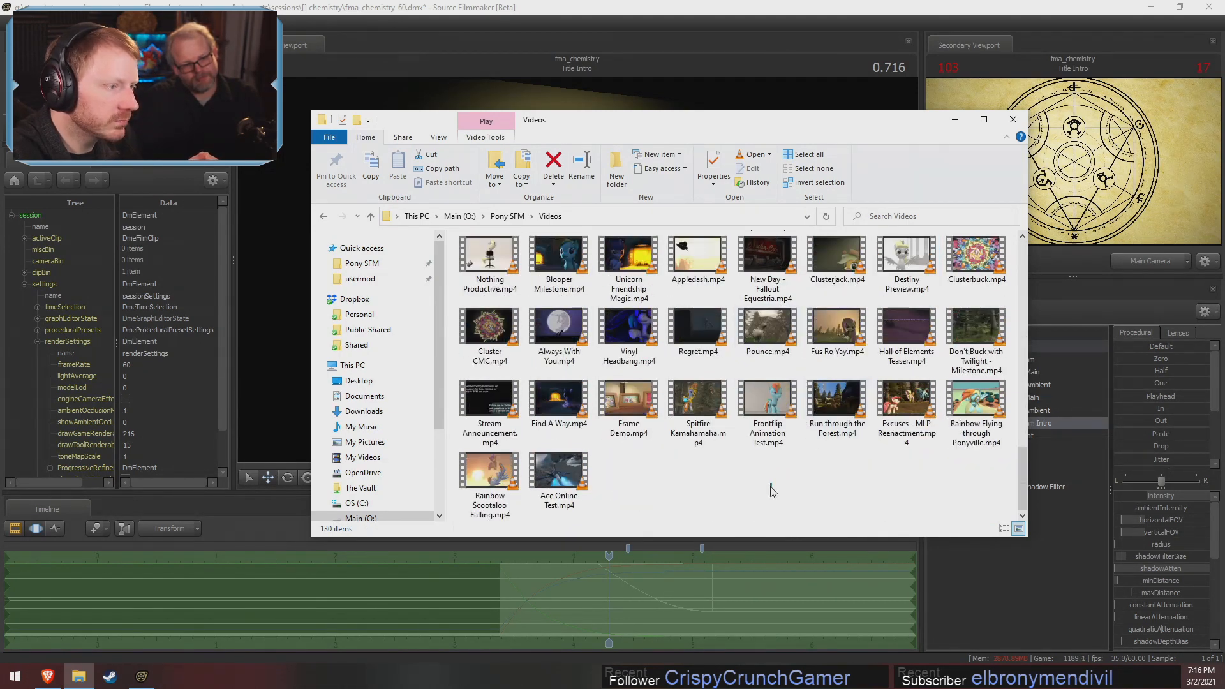
pyautogui.rightClick(771, 492)
pyautogui.moveTo(806, 309)
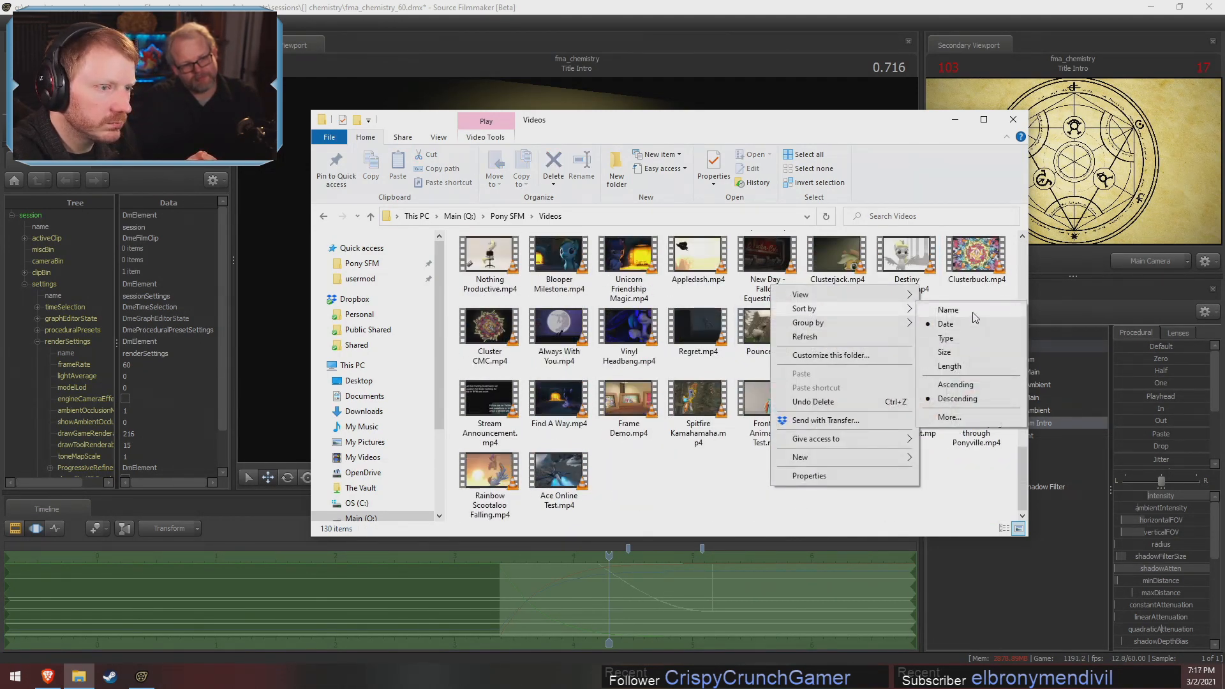
pyautogui.click(941, 310)
pyautogui.scroll(-5, 776, 376)
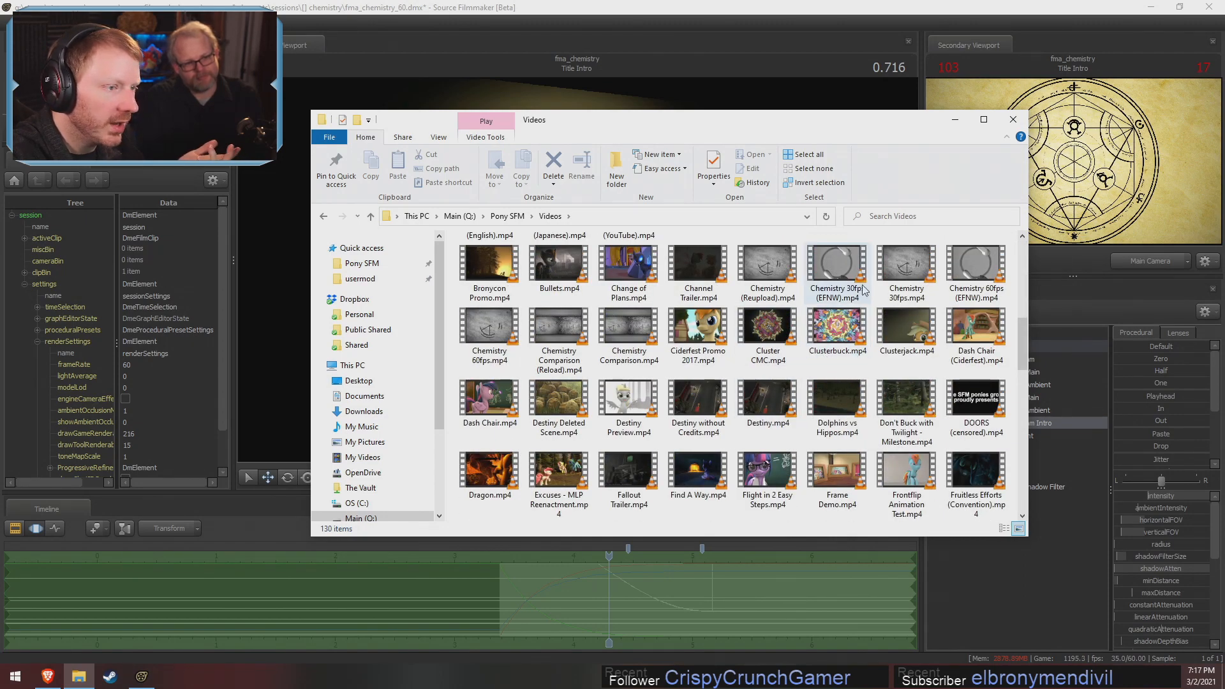
pyautogui.doubleClick(904, 268)
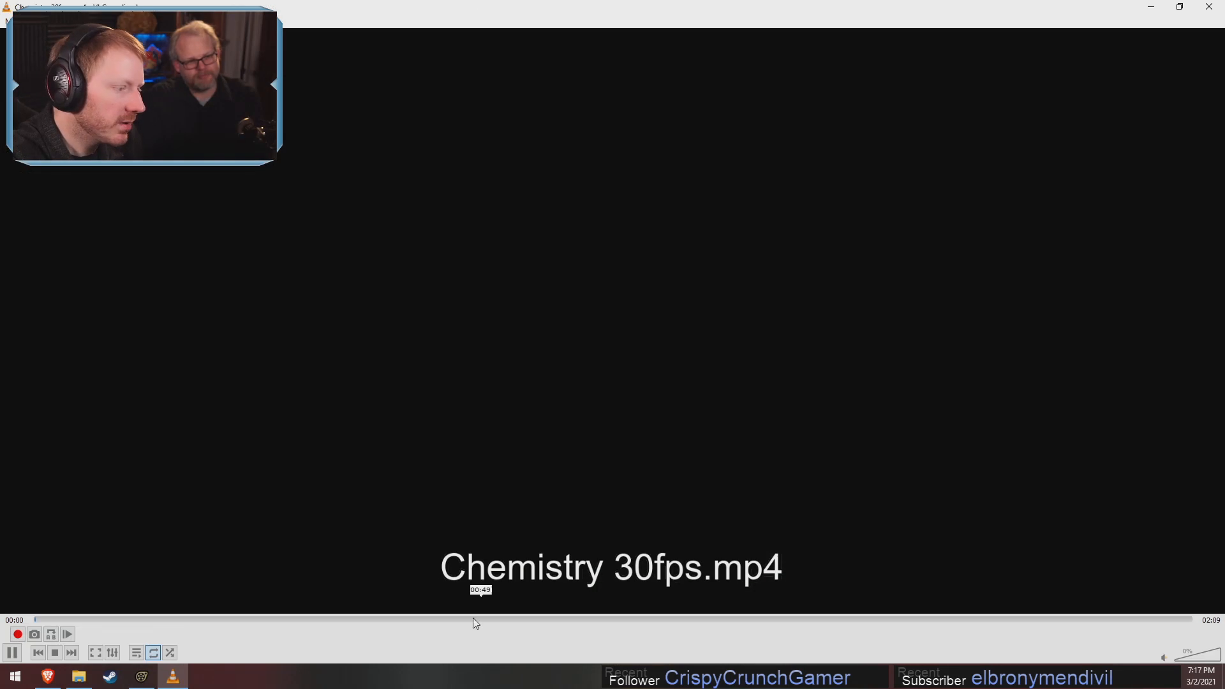
# Seek to the title intro near 00:04 in the video and pause while the alchemy circle is being revealed
pyautogui.click(121, 618)
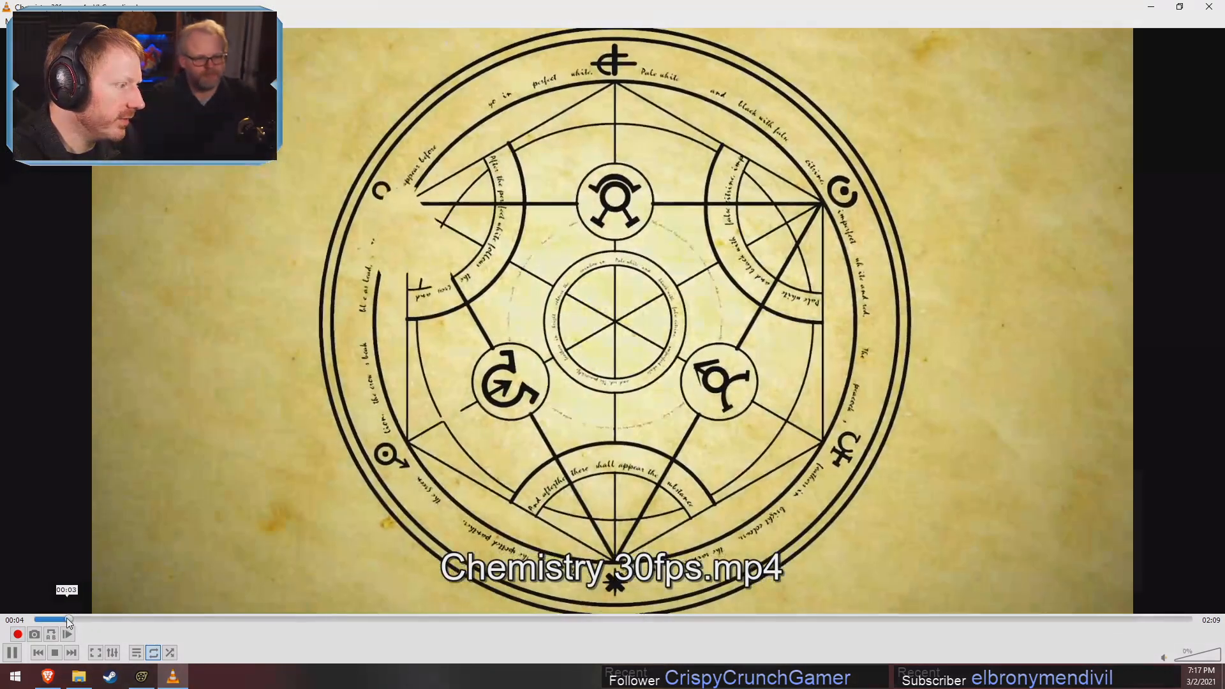
pyautogui.click(64, 619)
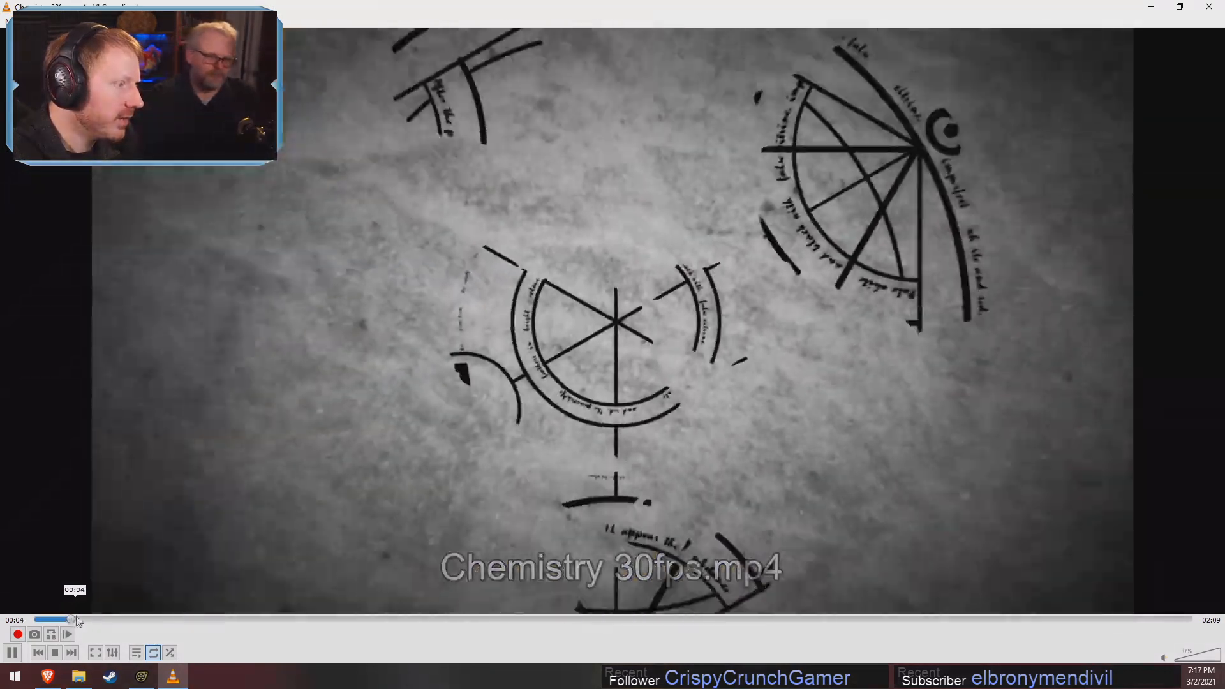
pyautogui.press('space')
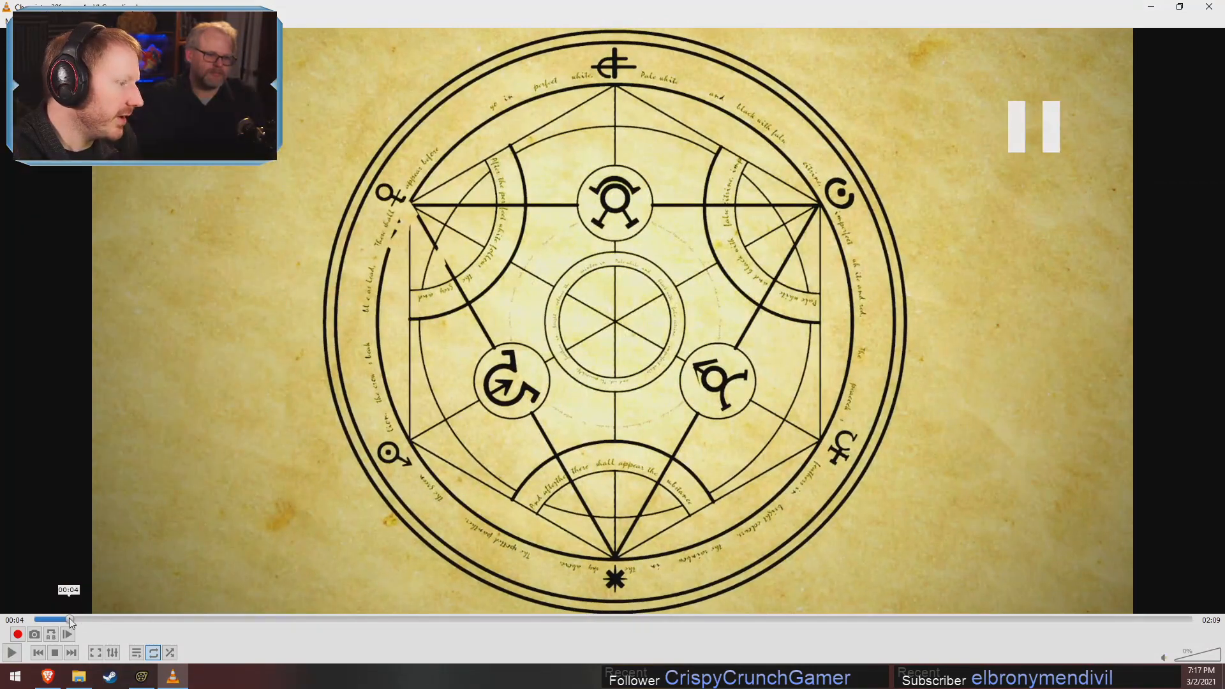
pyautogui.press('space')
pyautogui.click(67, 619)
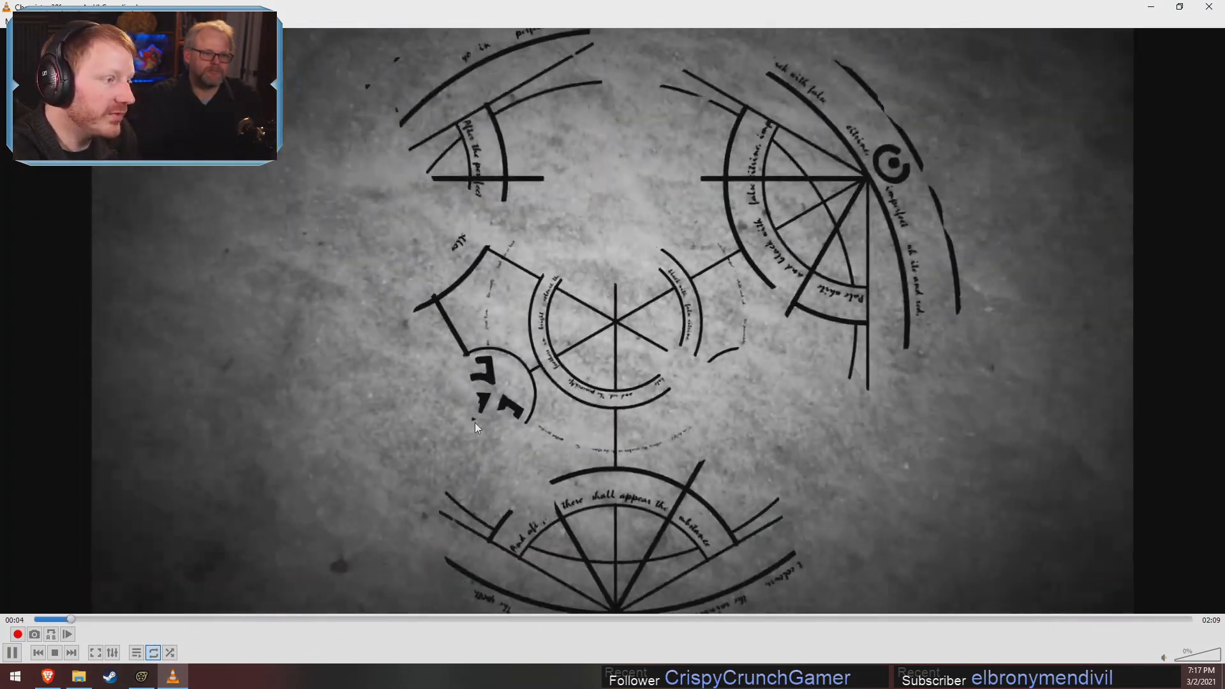
pyautogui.click(427, 303)
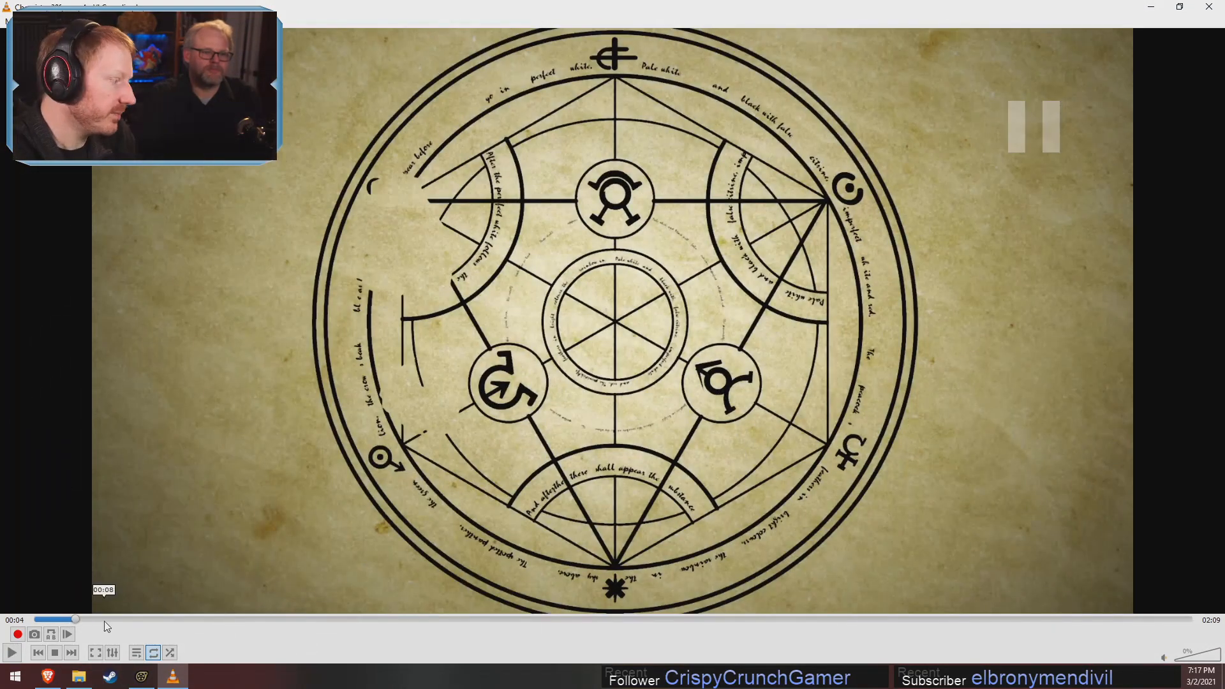
# Replay the circle reveal between 00:03 and 00:04 several times, pausing to examine how its lines appear
pyautogui.click(68, 619)
pyautogui.click(584, 355)
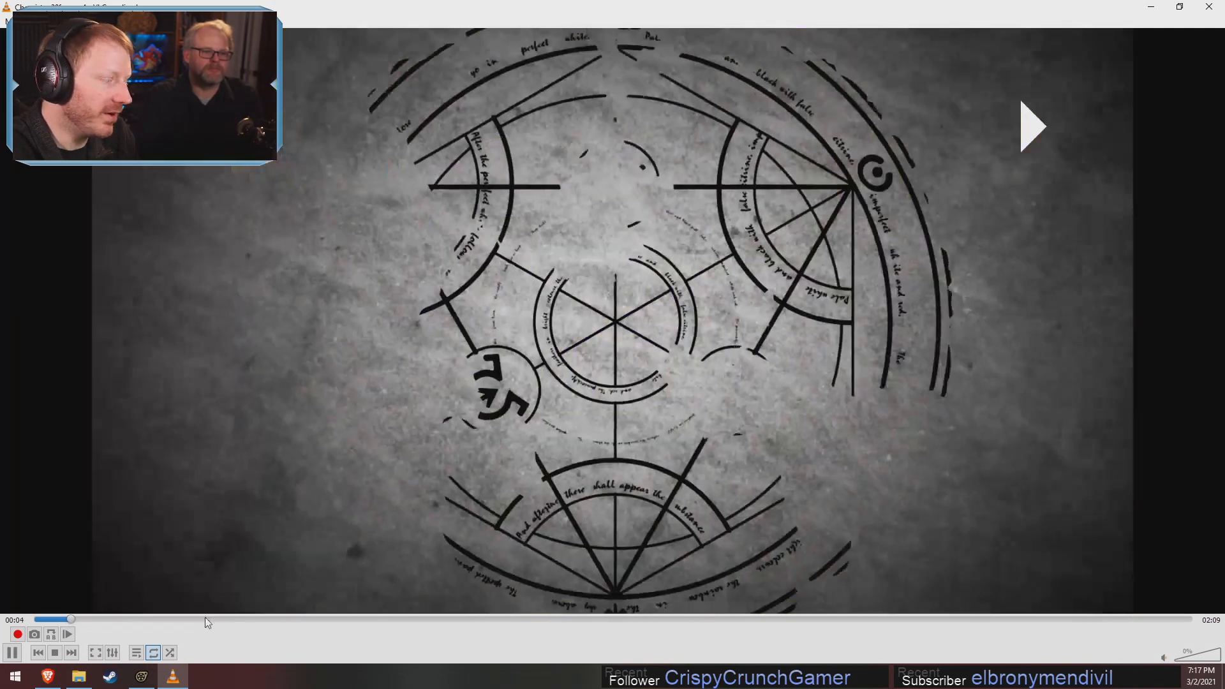
pyautogui.press('space')
pyautogui.press('space')
pyautogui.click(66, 618)
pyautogui.press('space')
pyautogui.press('space')
pyautogui.press('space')
pyautogui.press('space')
pyautogui.press('space')
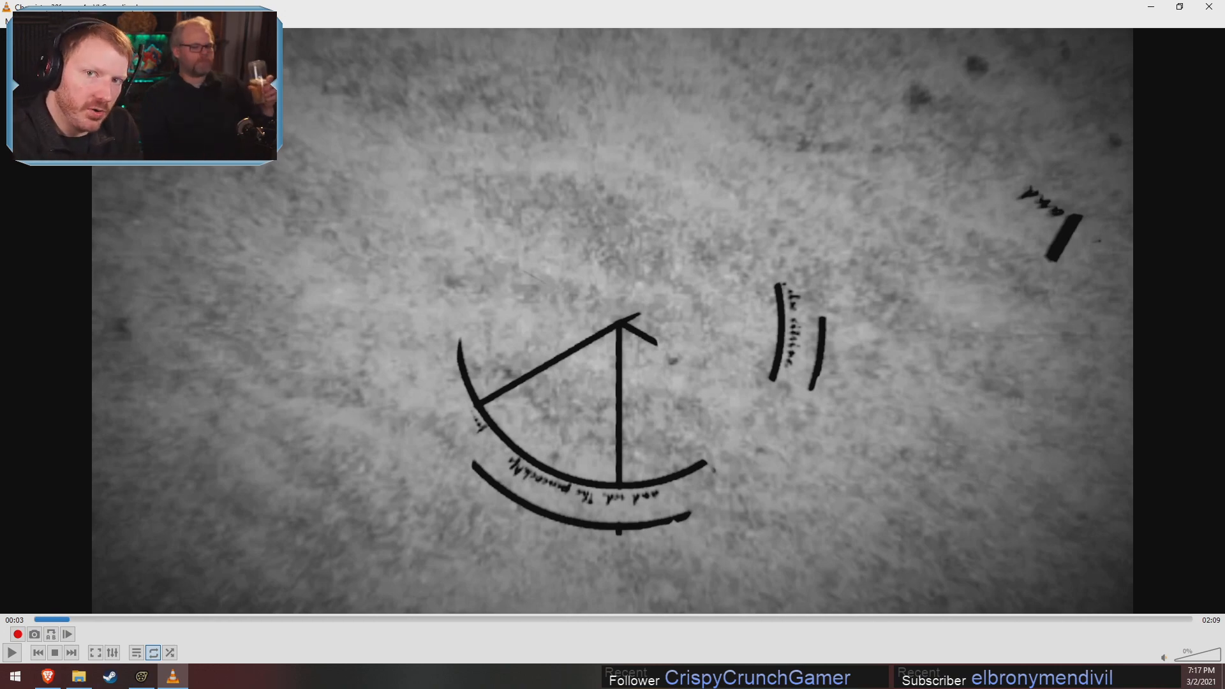
pyautogui.press('space')
pyautogui.press('space')
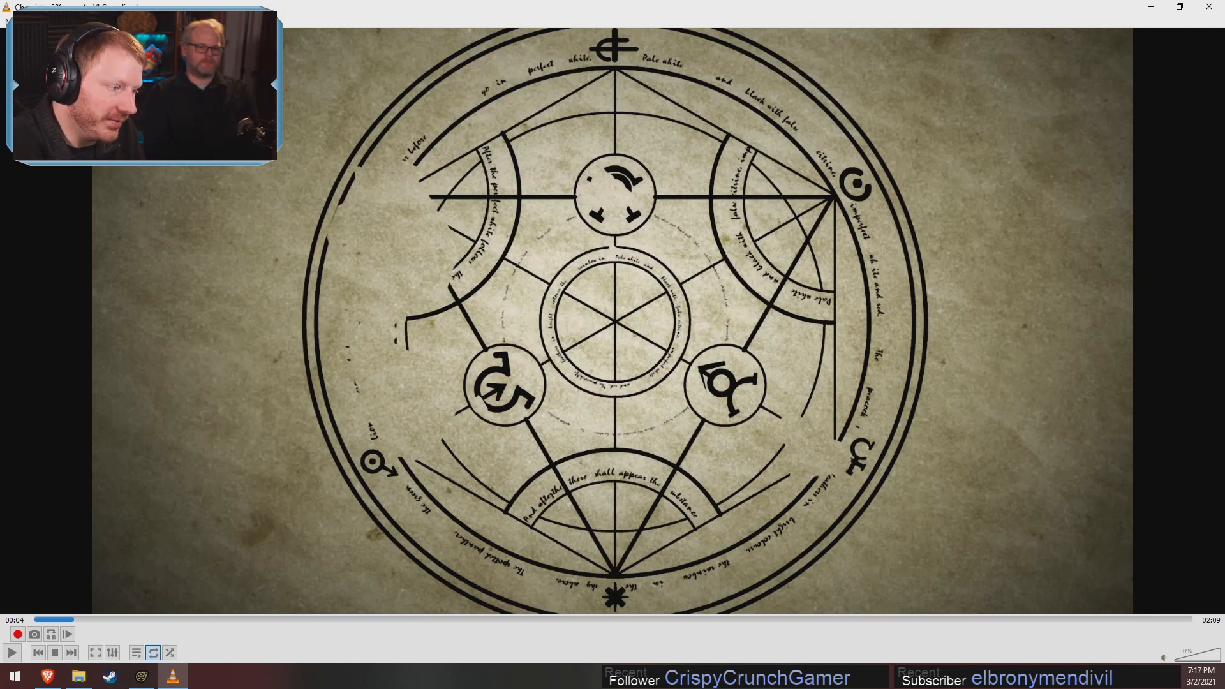
# Switch back to Source Filmmaker and turn off lighting in the primary viewport
pyautogui.hotkey('alt', 'Tab')
pyautogui.hotkey('alt', 'Tab')
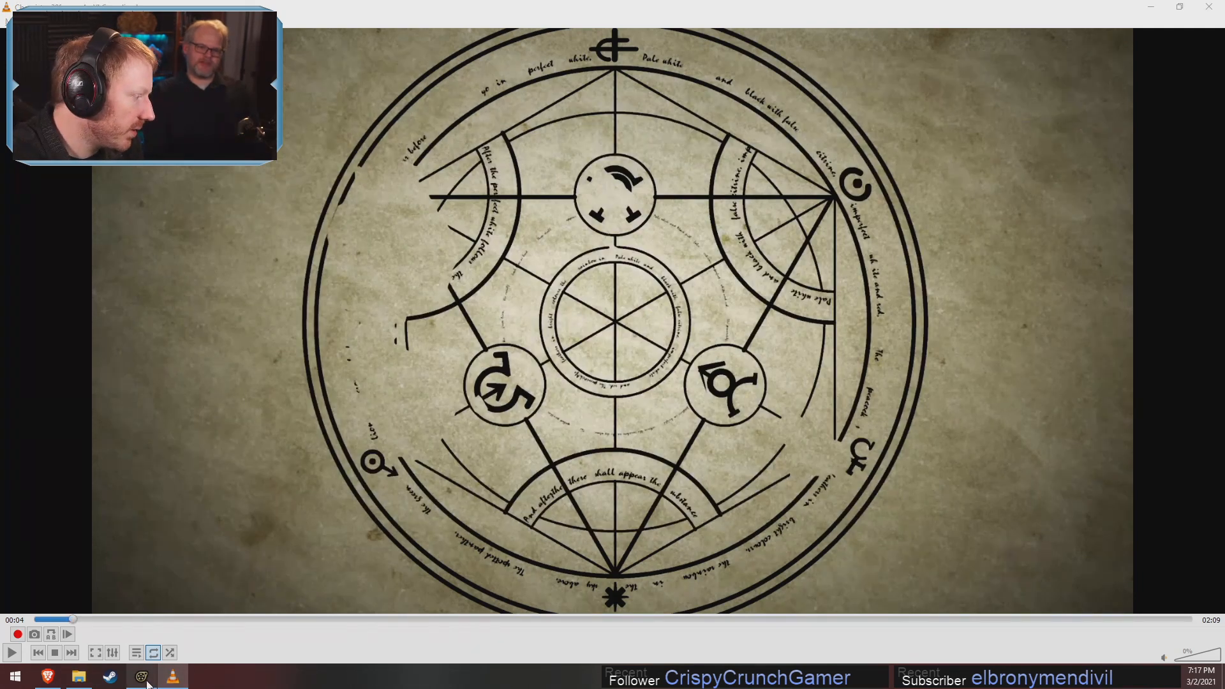
pyautogui.click(141, 676)
pyautogui.rightClick(691, 318)
pyautogui.click(759, 352)
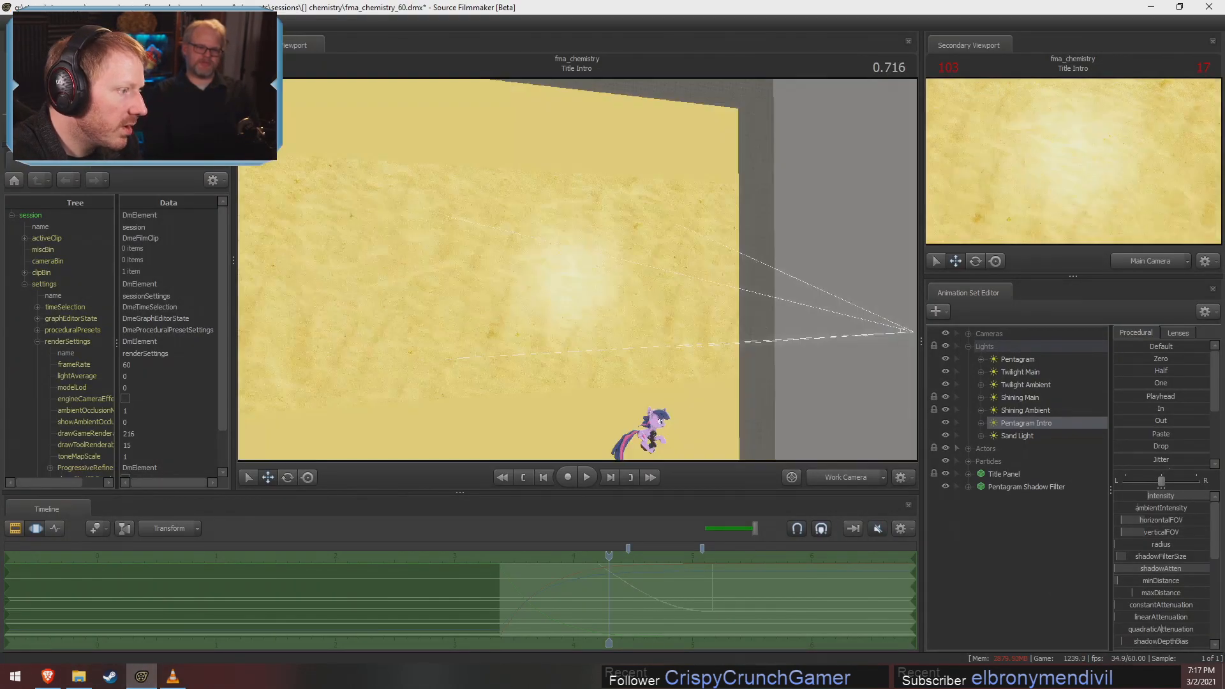
# Fly the Work Camera around the title panel to view the shadow filter disc in front of it
pyautogui.moveTo(577, 270); pyautogui.dragTo(564, 289)
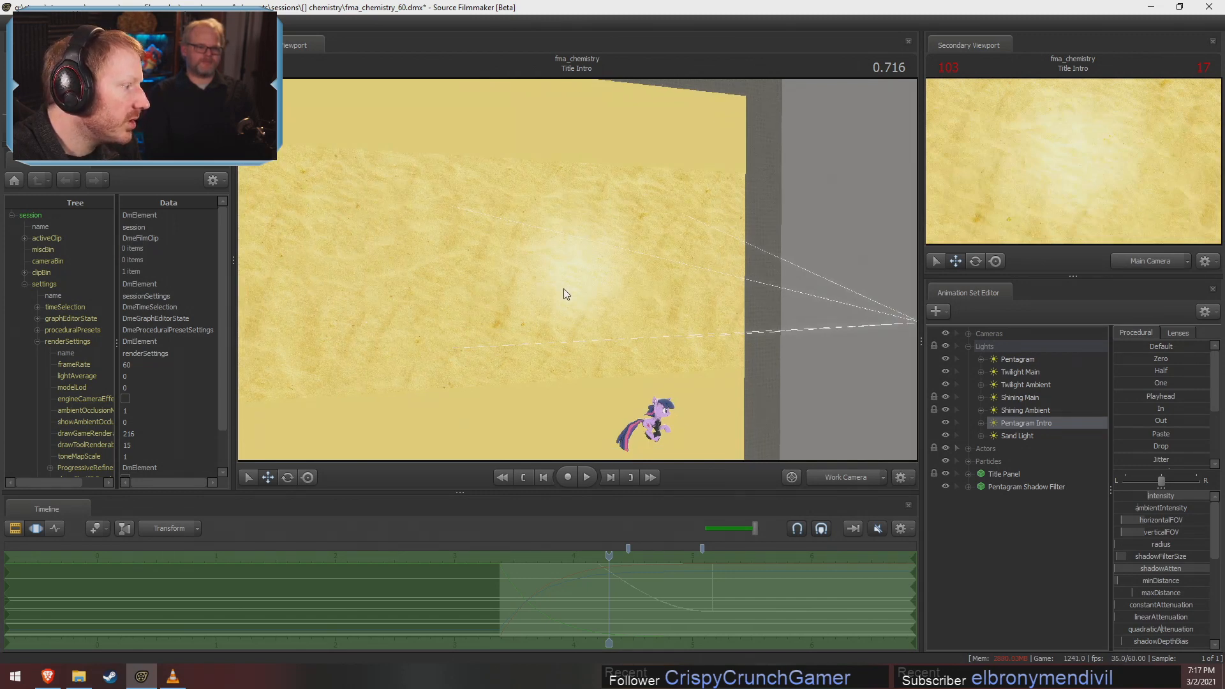
pyautogui.moveTo(704, 221); pyautogui.dragTo(475, 280)
pyautogui.press('s')
pyautogui.press('w')
pyautogui.press('d')
pyautogui.press('s')
pyautogui.press('w')
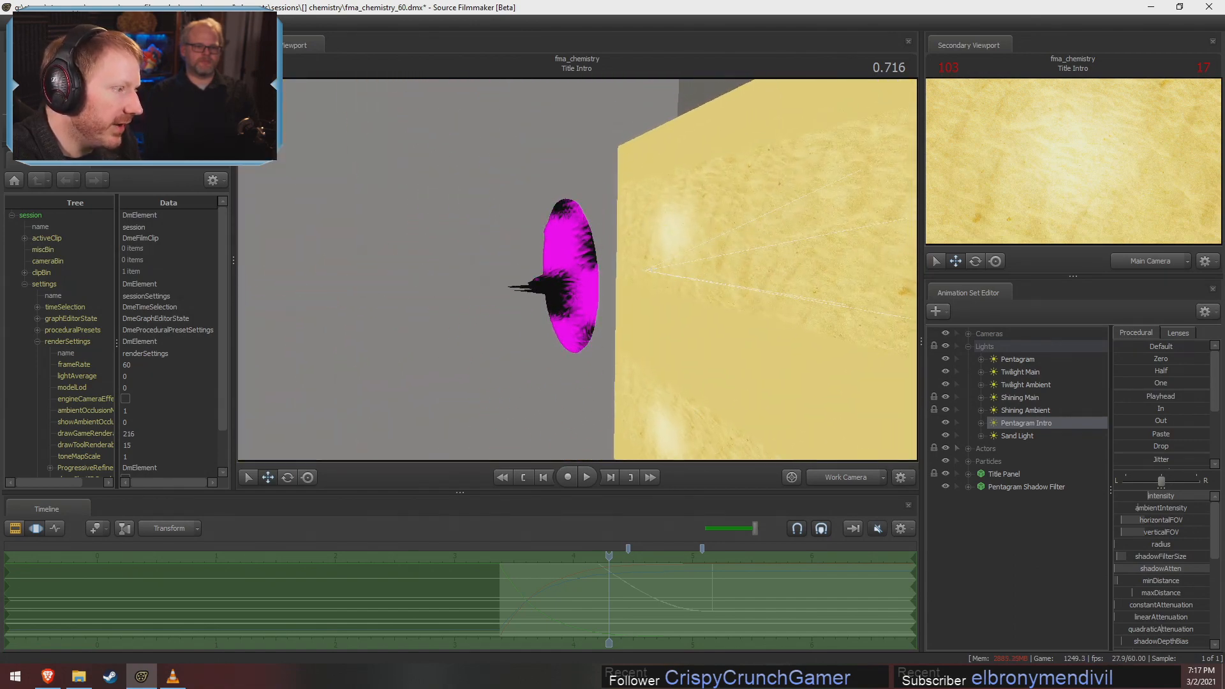
# Turn the primary viewport's lighting on and off again to compare how the shadow filter disc looks
pyautogui.rightClick(633, 259)
pyautogui.click(644, 279)
pyautogui.rightClick(638, 266)
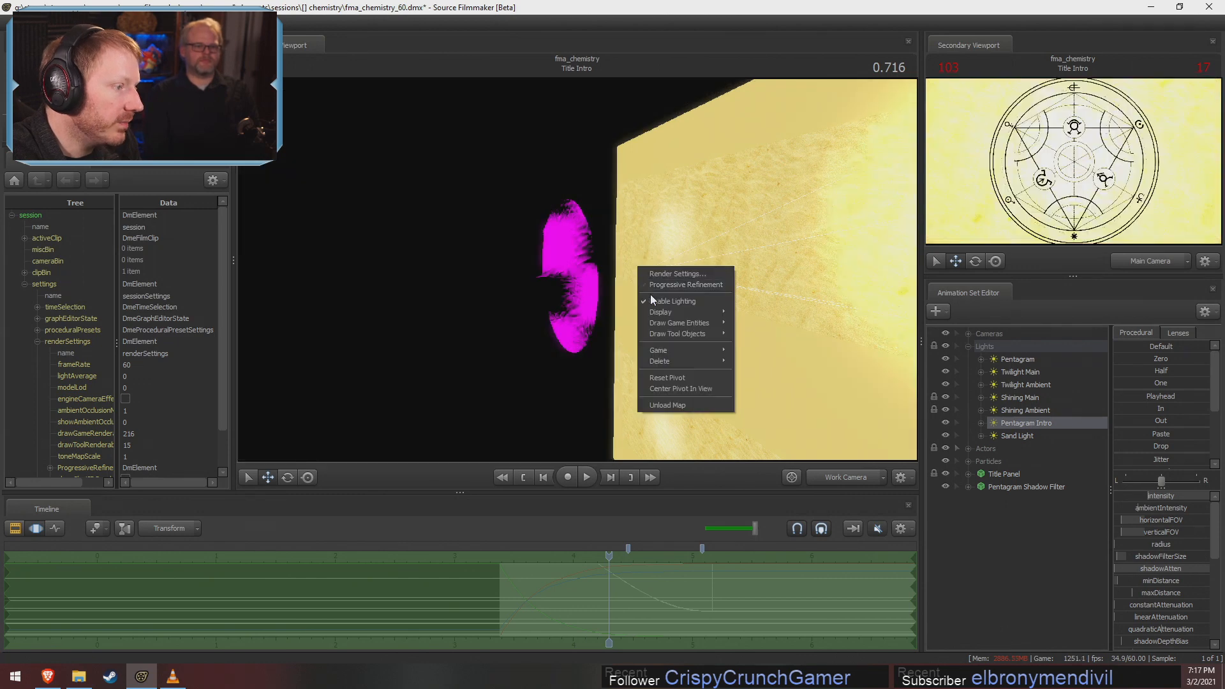
pyautogui.click(653, 299)
# Examine the shadow filter disc's spiky shape up close and from the side with the Work Camera
pyautogui.press('w')
pyautogui.moveTo(577, 266); pyautogui.dragTo(577, 266)
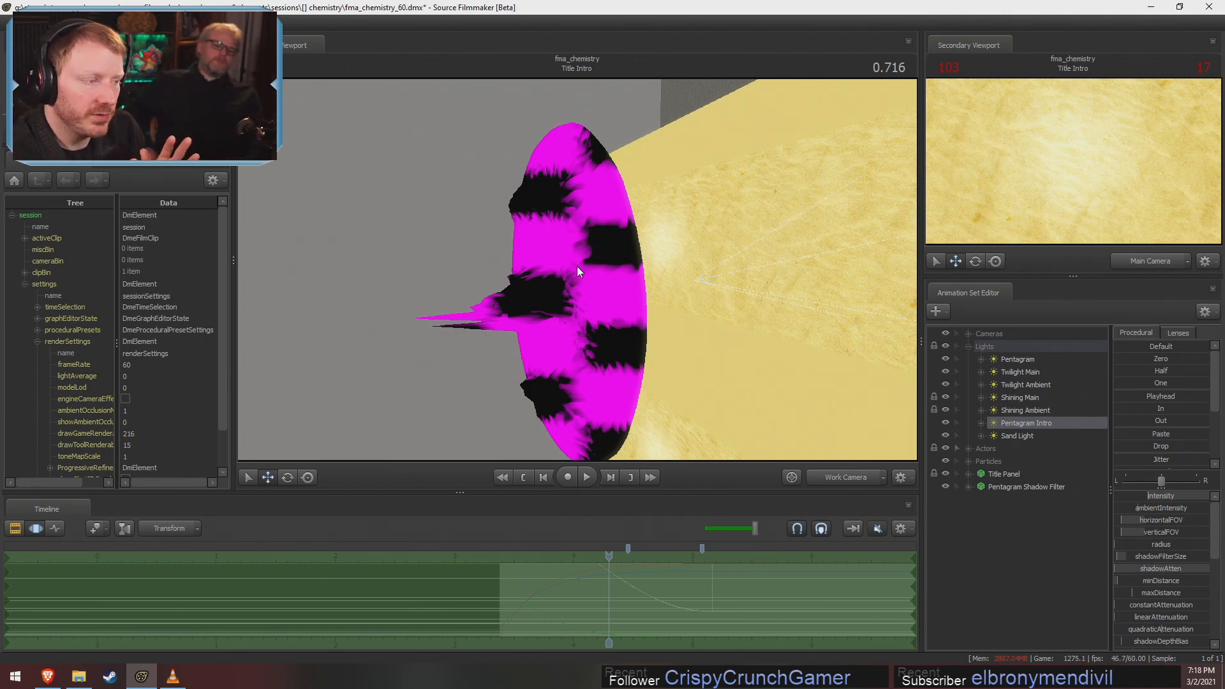
pyautogui.moveTo(601, 239); pyautogui.dragTo(619, 265)
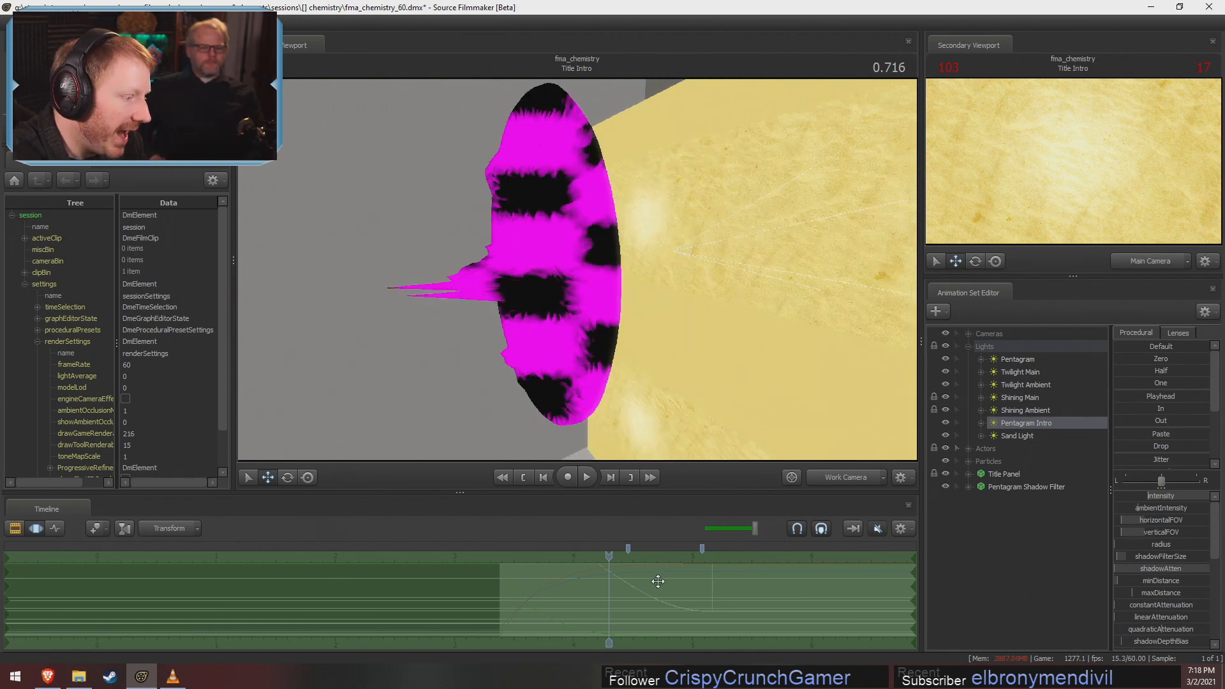
pyautogui.moveTo(604, 592); pyautogui.dragTo(596, 590)
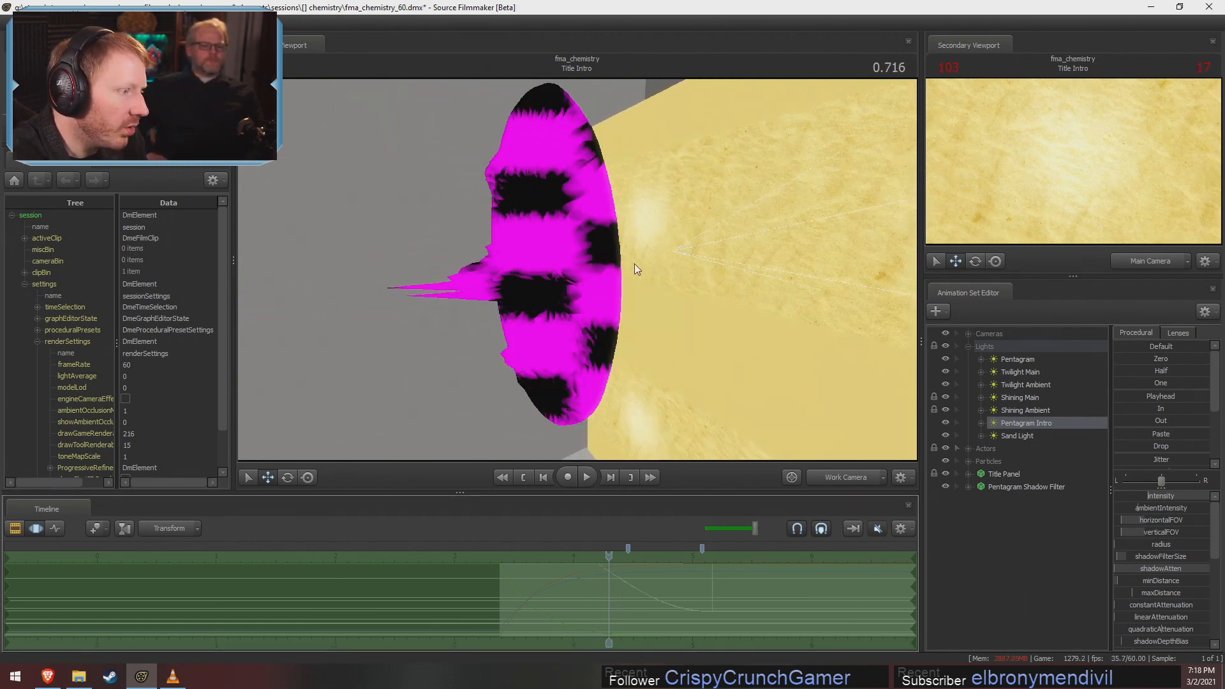
pyautogui.moveTo(636, 268); pyautogui.dragTo(580, 264)
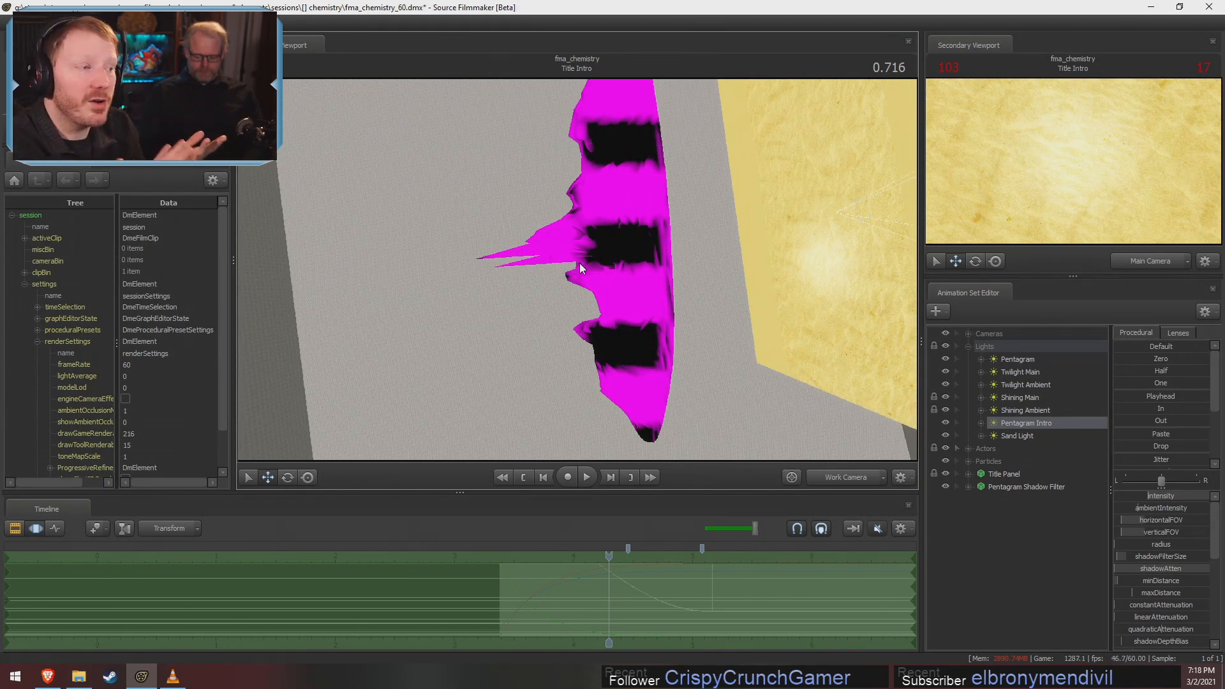
# Enable the light frustum display on the Pentagram Intro light
pyautogui.rightClick(1025, 422)
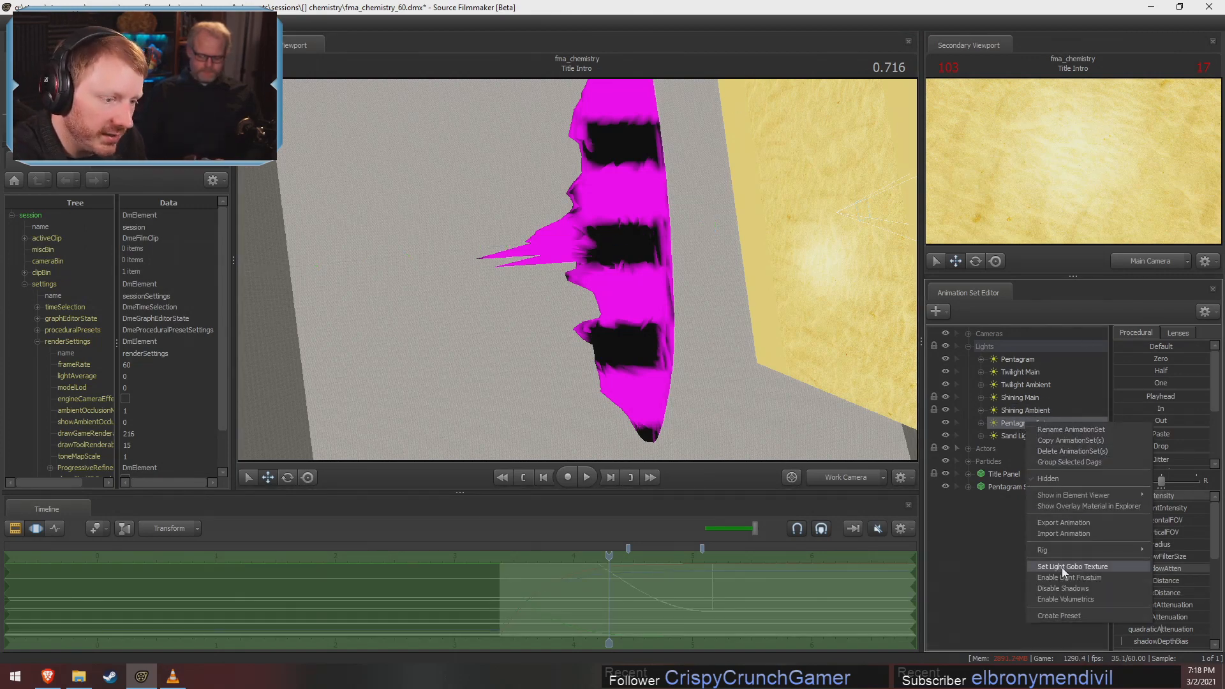
pyautogui.click(1062, 567)
pyautogui.click(820, 271)
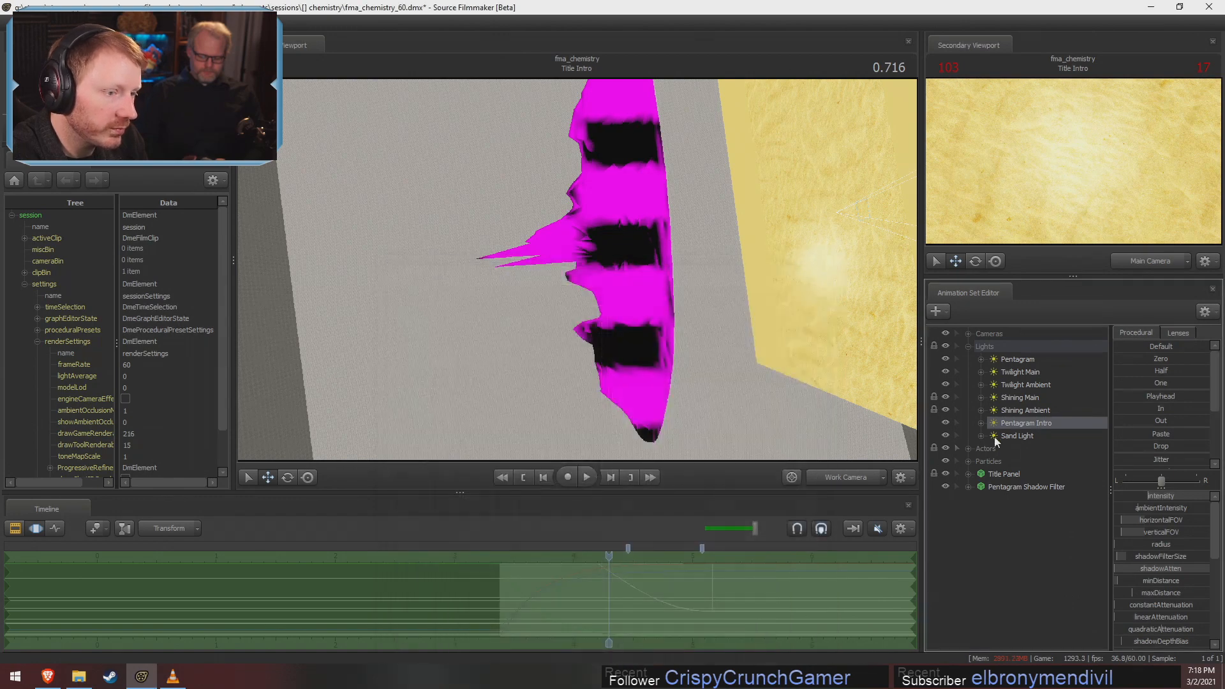
pyautogui.rightClick(1027, 422)
pyautogui.click(1076, 577)
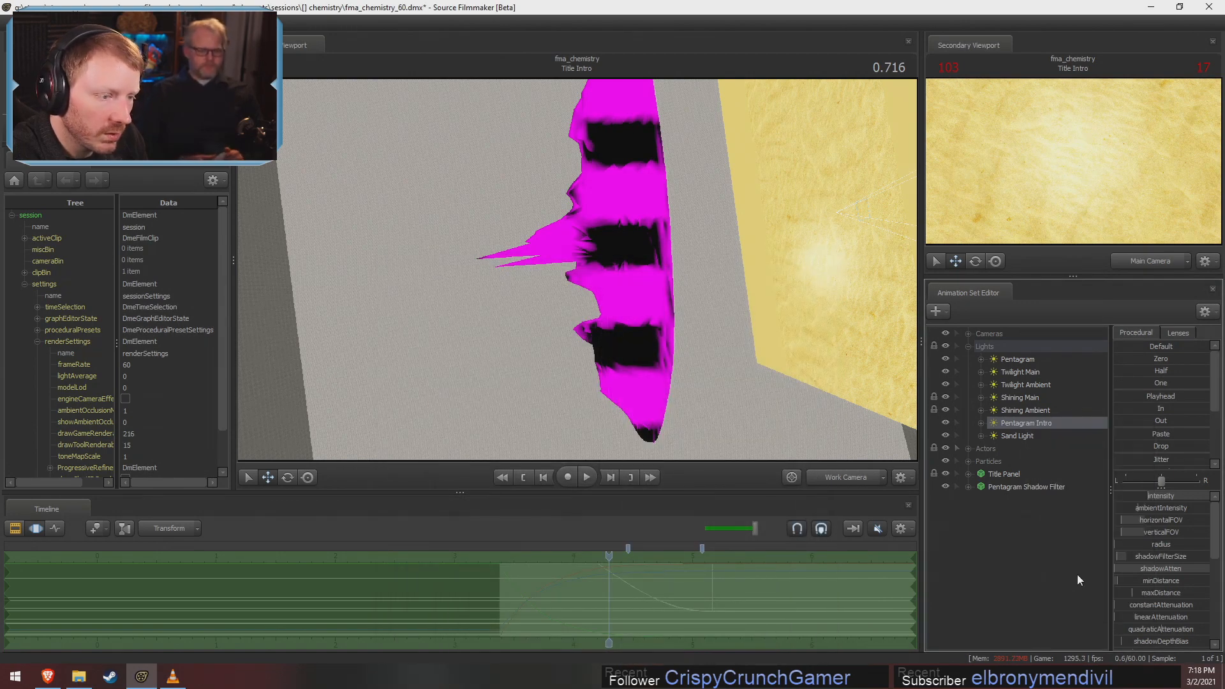
# Play the Title Intro shot to watch the filter disc move relative to the Pentagram Intro light, and scrub back to 0.600
pyautogui.moveTo(542, 319); pyautogui.dragTo(395, 236)
pyautogui.click(1021, 421)
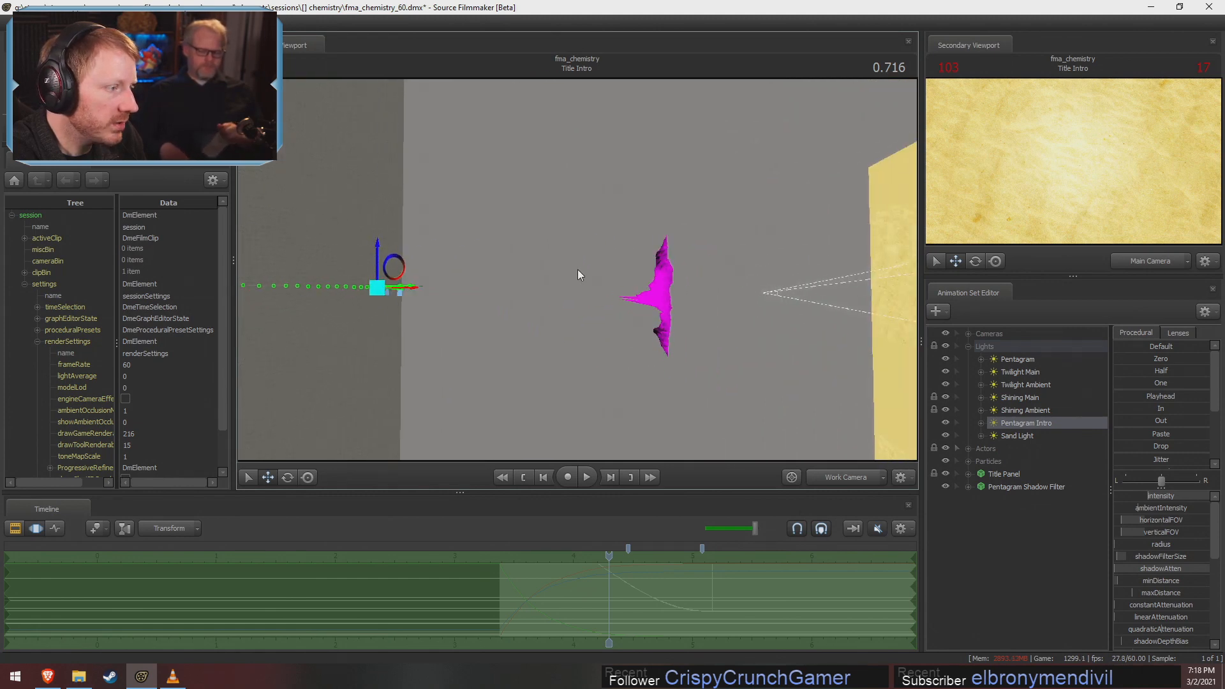
pyautogui.rightClick(1009, 422)
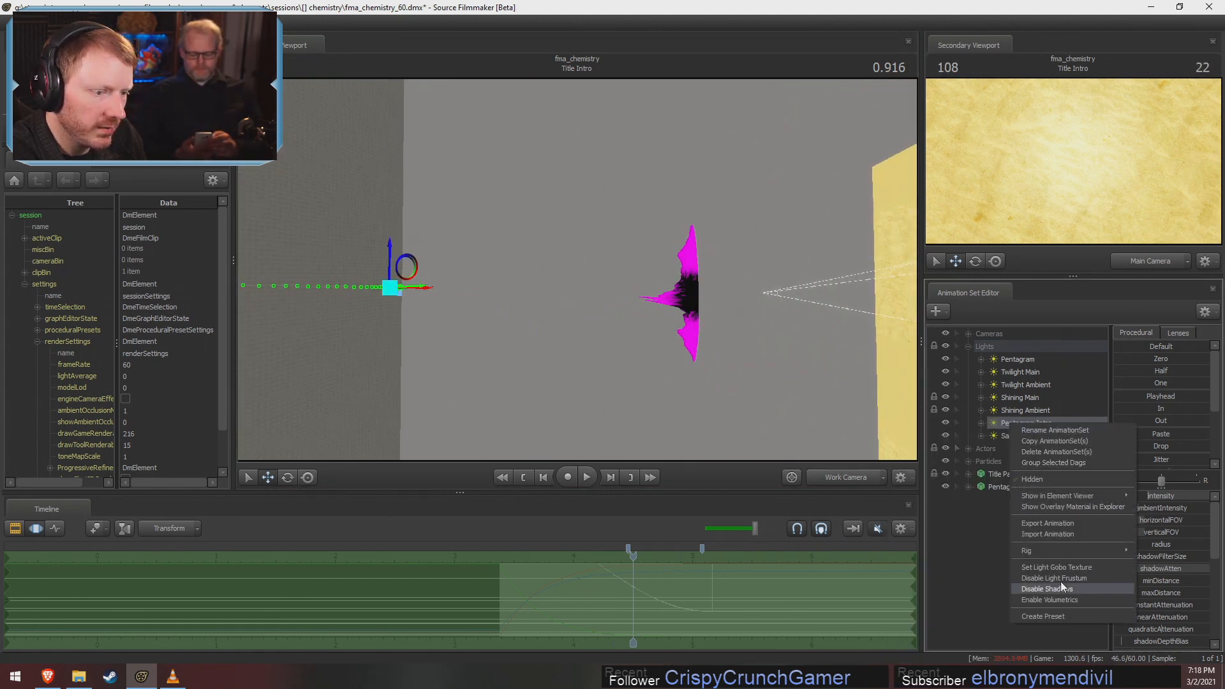
pyautogui.moveTo(579, 270); pyautogui.dragTo(577, 269)
pyautogui.press('space')
pyautogui.press('space')
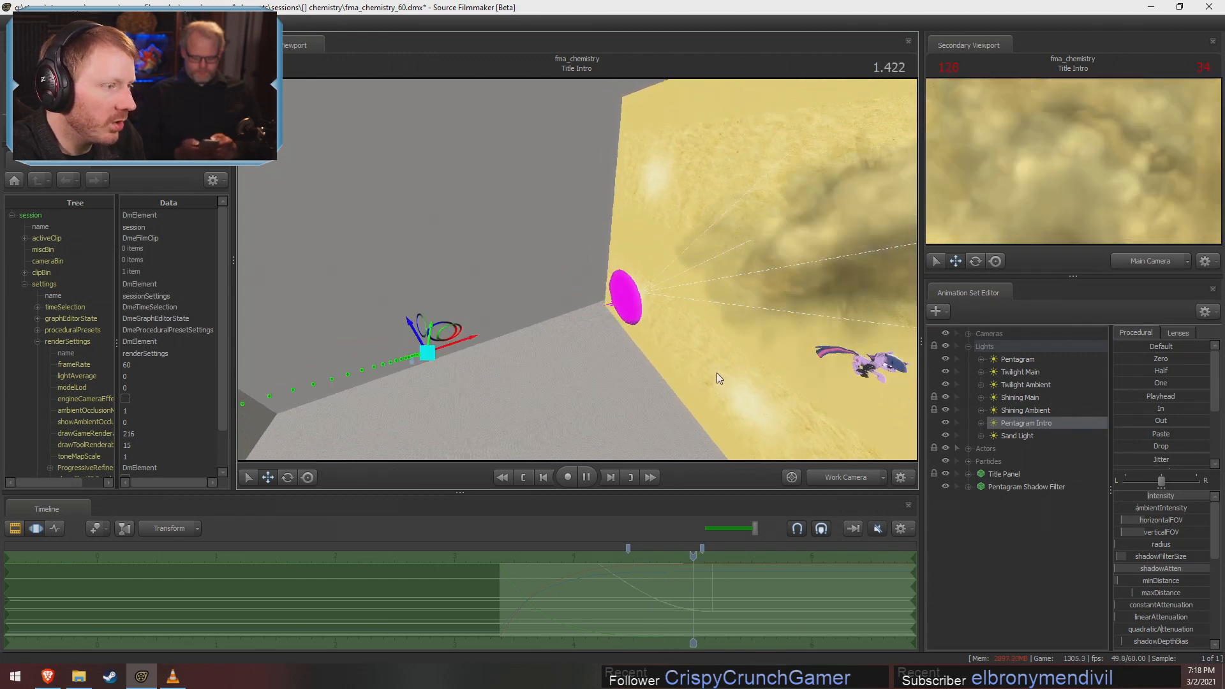
pyautogui.moveTo(717, 373); pyautogui.dragTo(577, 269)
pyautogui.moveTo(691, 624); pyautogui.dragTo(595, 596)
pyautogui.press('Escape')
# Disable shadows on the Pentagram Intro light and view the light, filter disc and title panel together
pyautogui.rightClick(1020, 423)
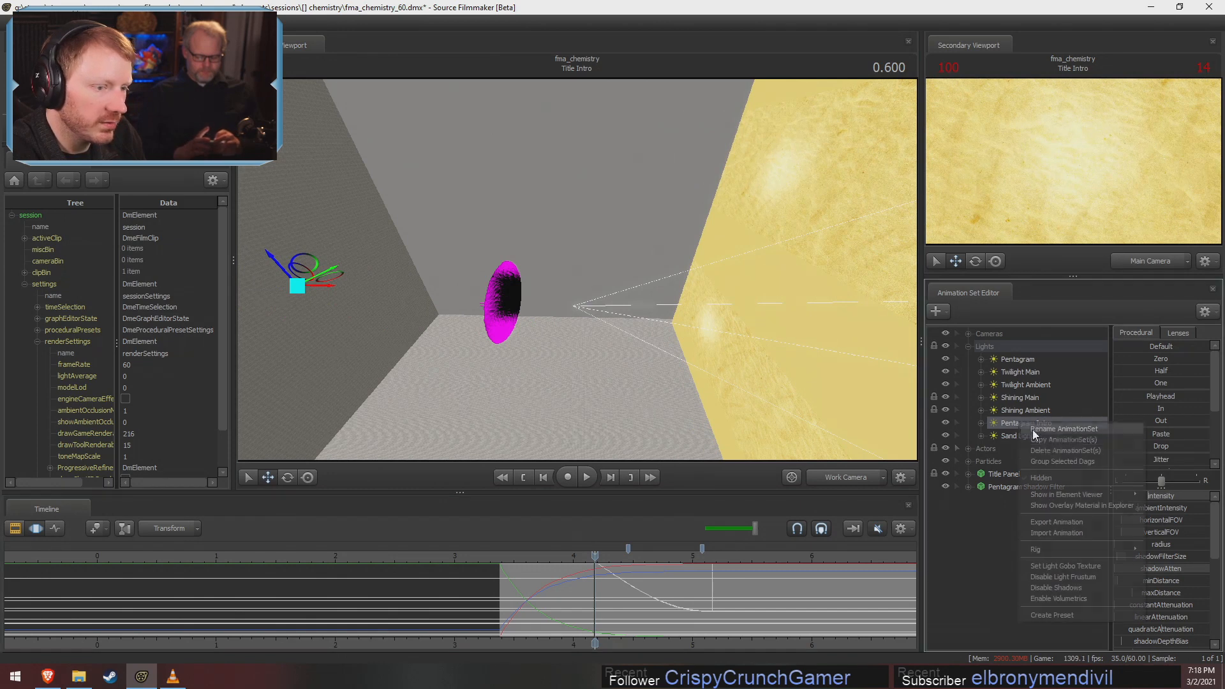
pyautogui.click(1071, 588)
pyautogui.moveTo(570, 281); pyautogui.dragTo(570, 282)
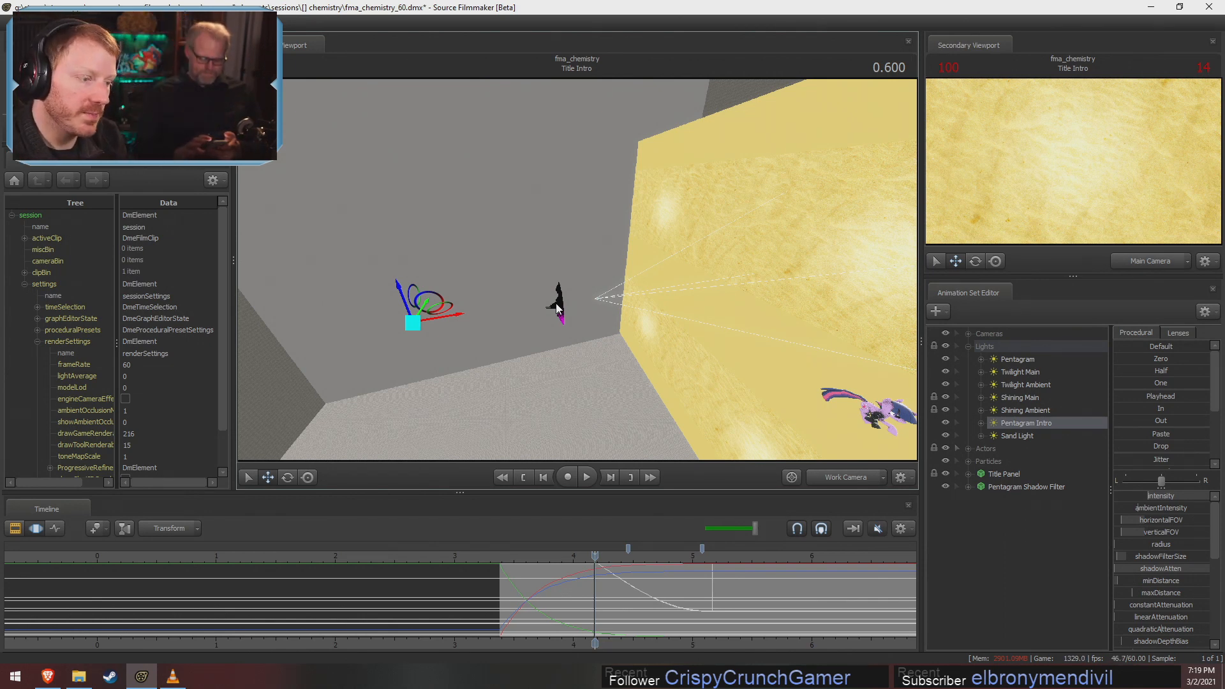
# Switch the primary viewport to the Main Camera and enable its lighting
pyautogui.click(867, 482)
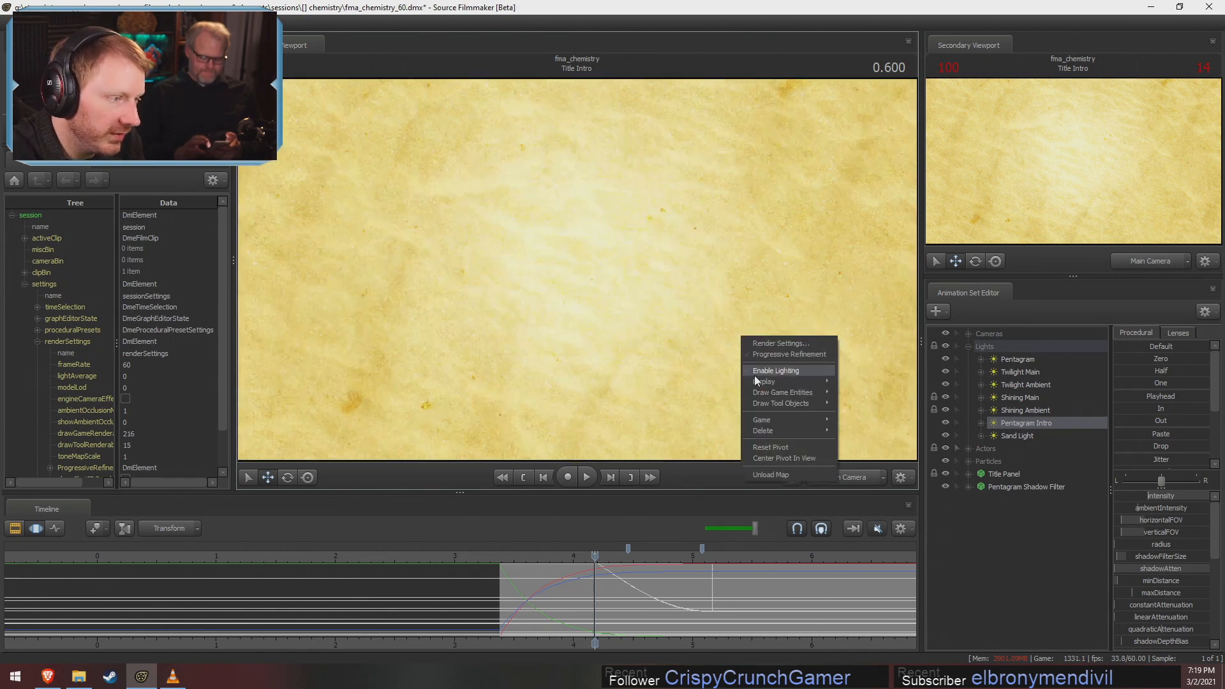
pyautogui.click(754, 375)
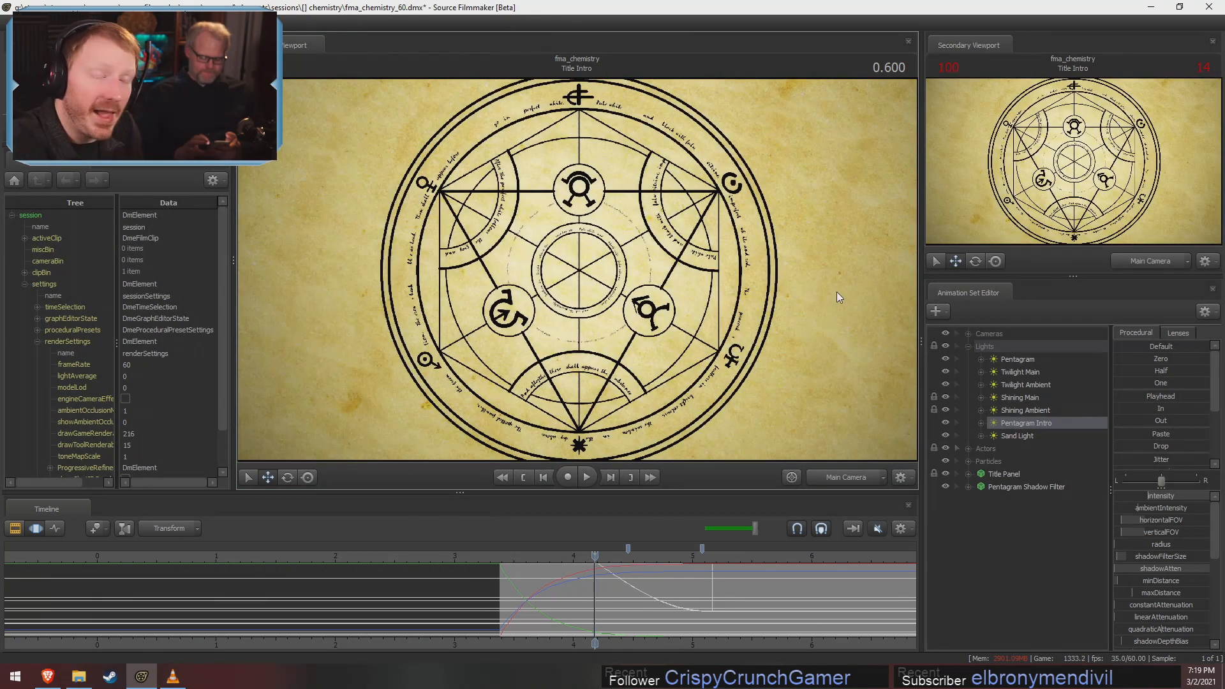
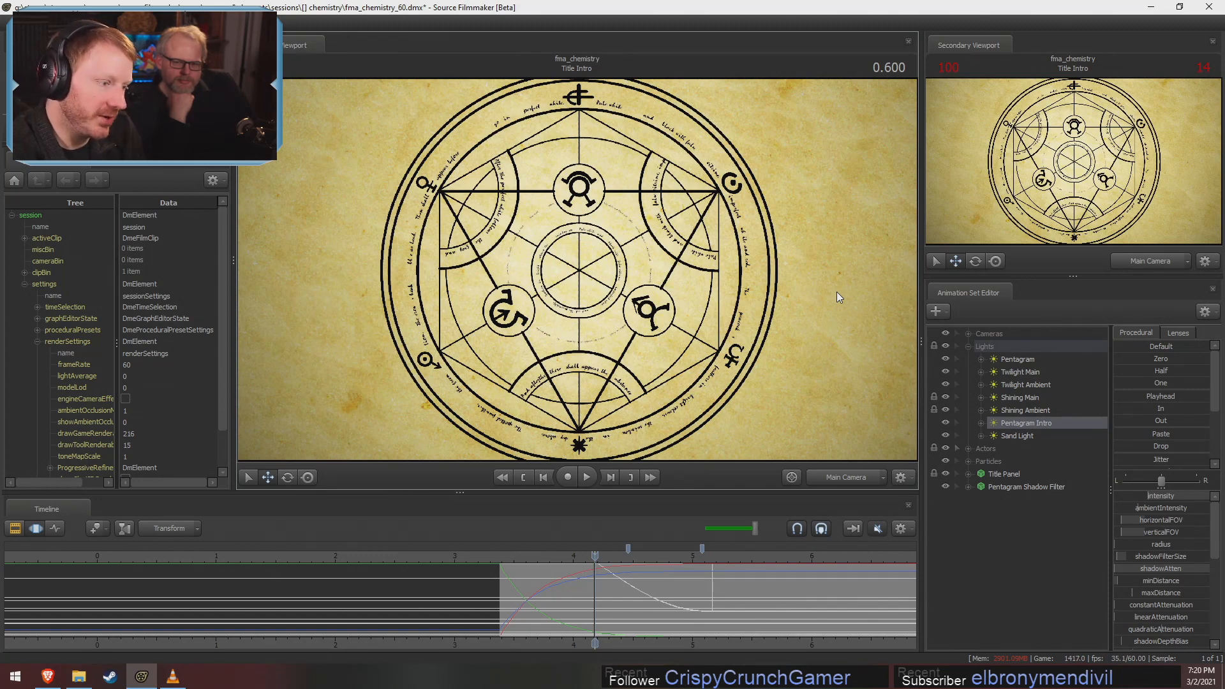
# Scrub the Title Intro shot forward past the alchemy circle to the hand-drawn Fullmetal Pony title at 4.666
pyautogui.moveTo(595, 562); pyautogui.dragTo(801, 611)
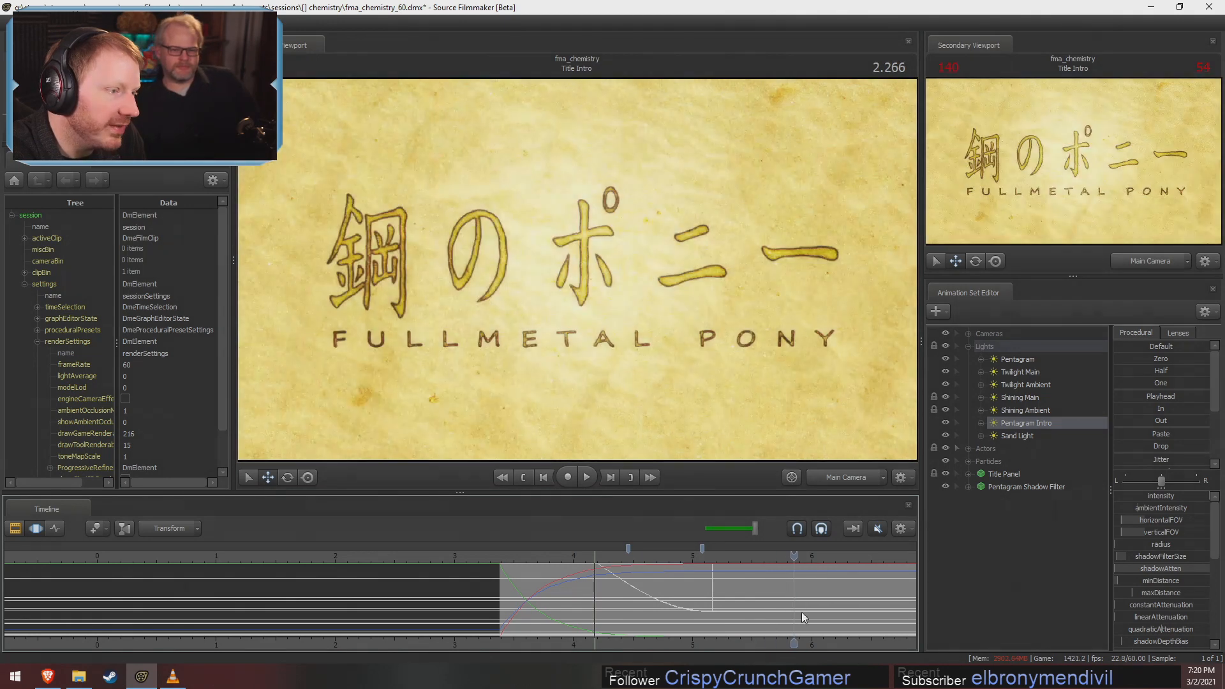
pyautogui.moveTo(831, 649); pyautogui.dragTo(628, 619, button='middle')
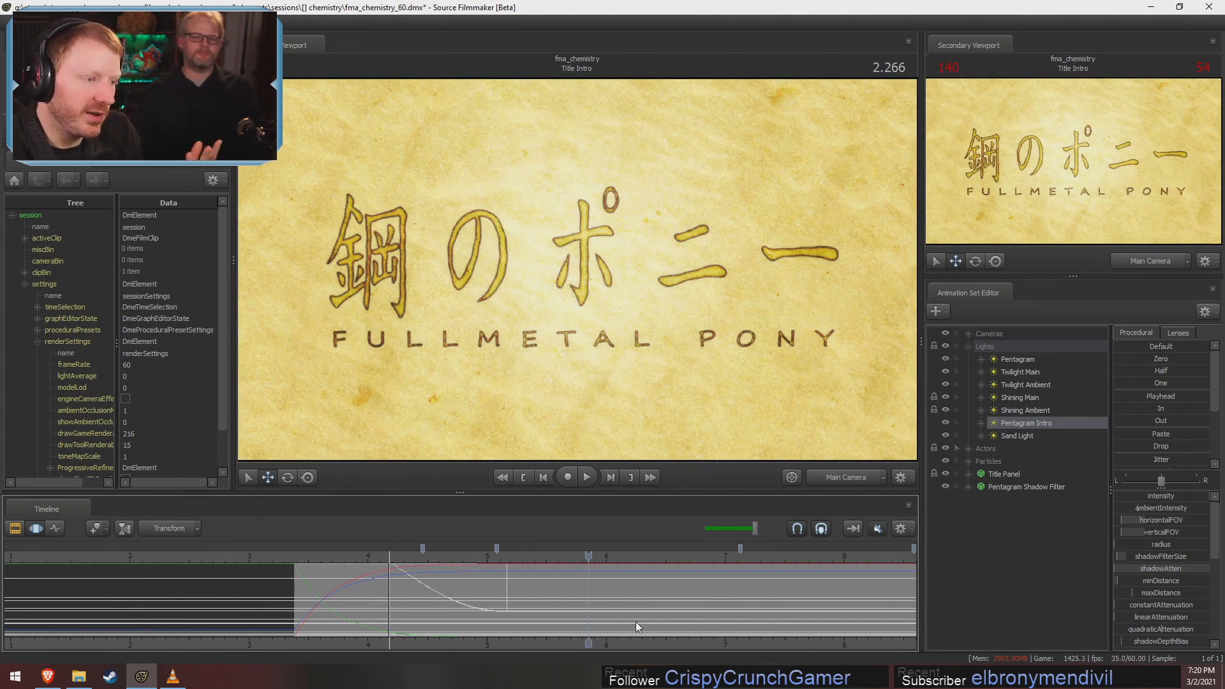
pyautogui.moveTo(588, 559); pyautogui.dragTo(873, 577)
# Switch to the rendered video in VLC and watch the title sequence from 00:07 to 00:12
pyautogui.hotkey('alt', 'Tab')
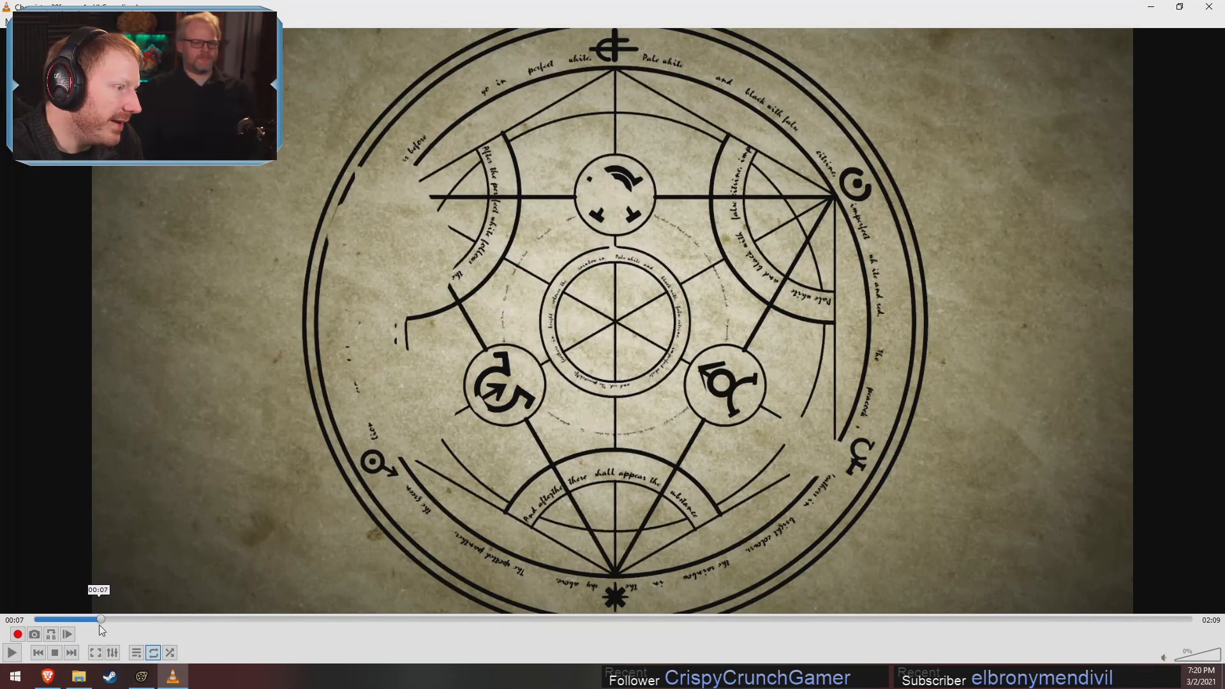
pyautogui.moveTo(99, 626)
pyautogui.mouseDown()
pyautogui.moveTo(164, 621)
pyautogui.moveTo(107, 619)
pyautogui.mouseUp()
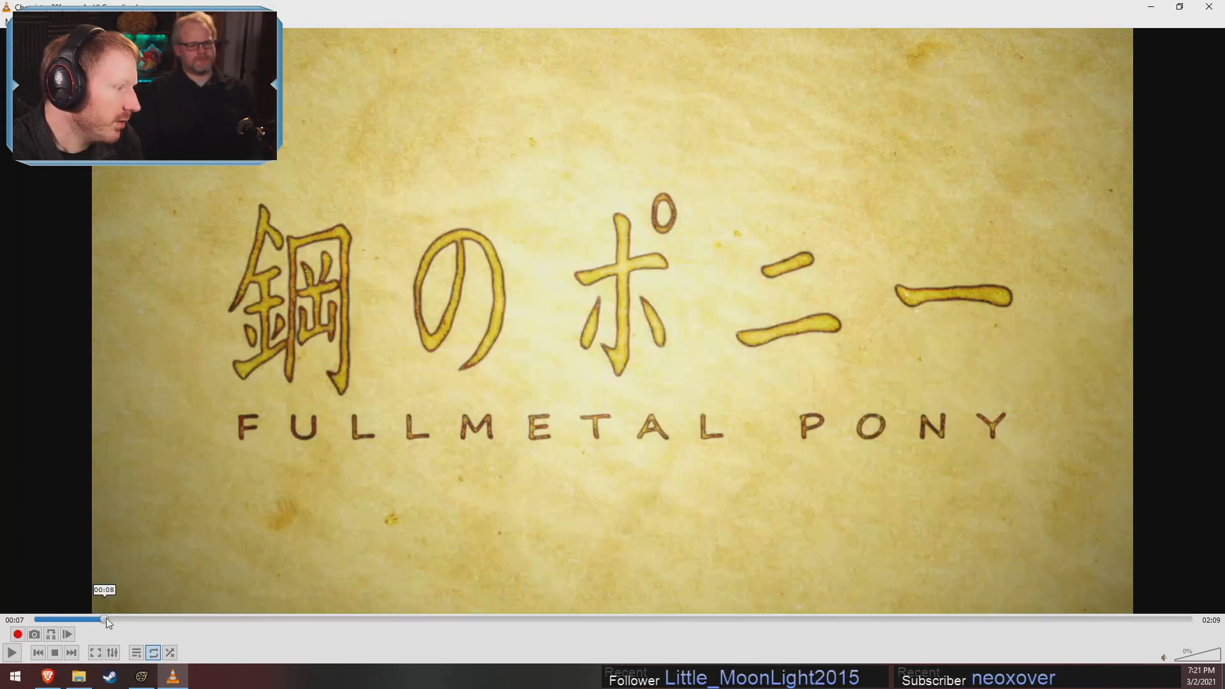
pyautogui.press('space')
pyautogui.press('space')
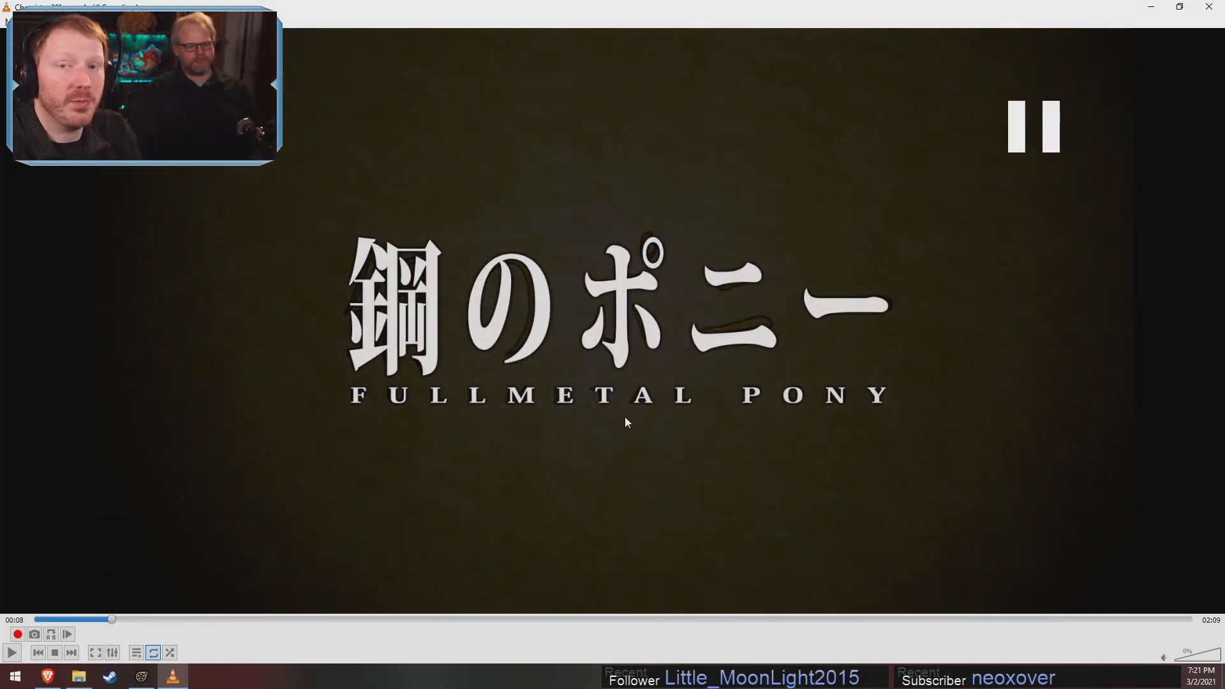
pyautogui.press('space')
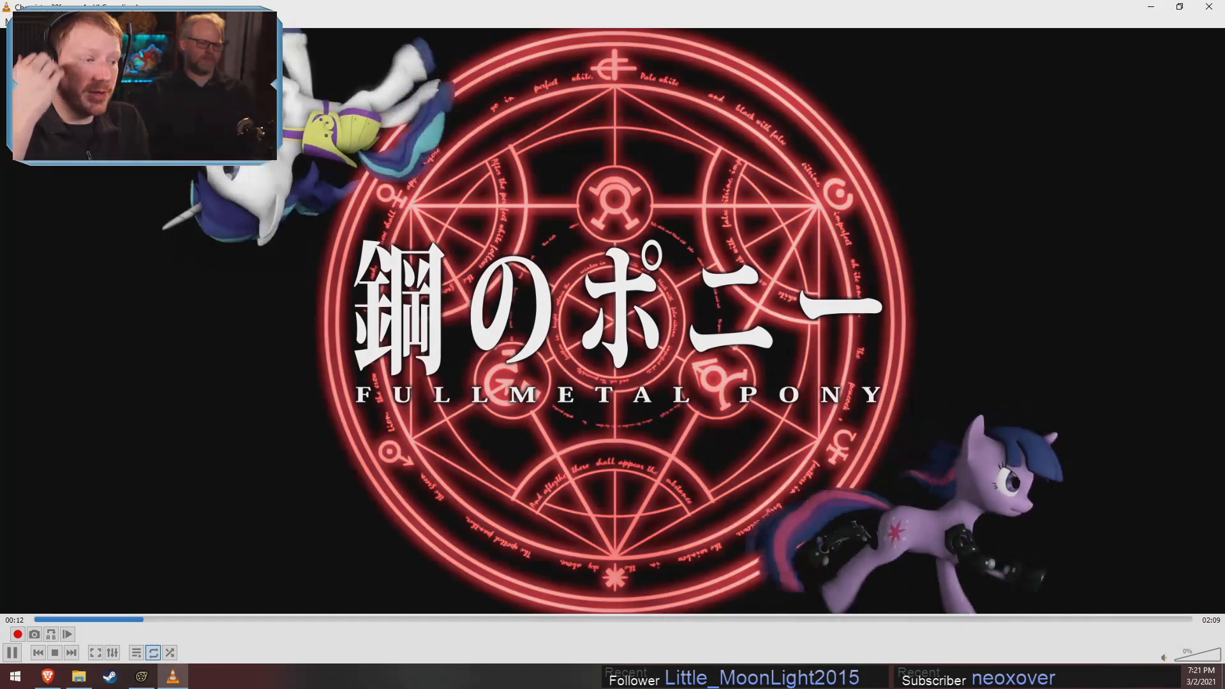
pyautogui.press('space')
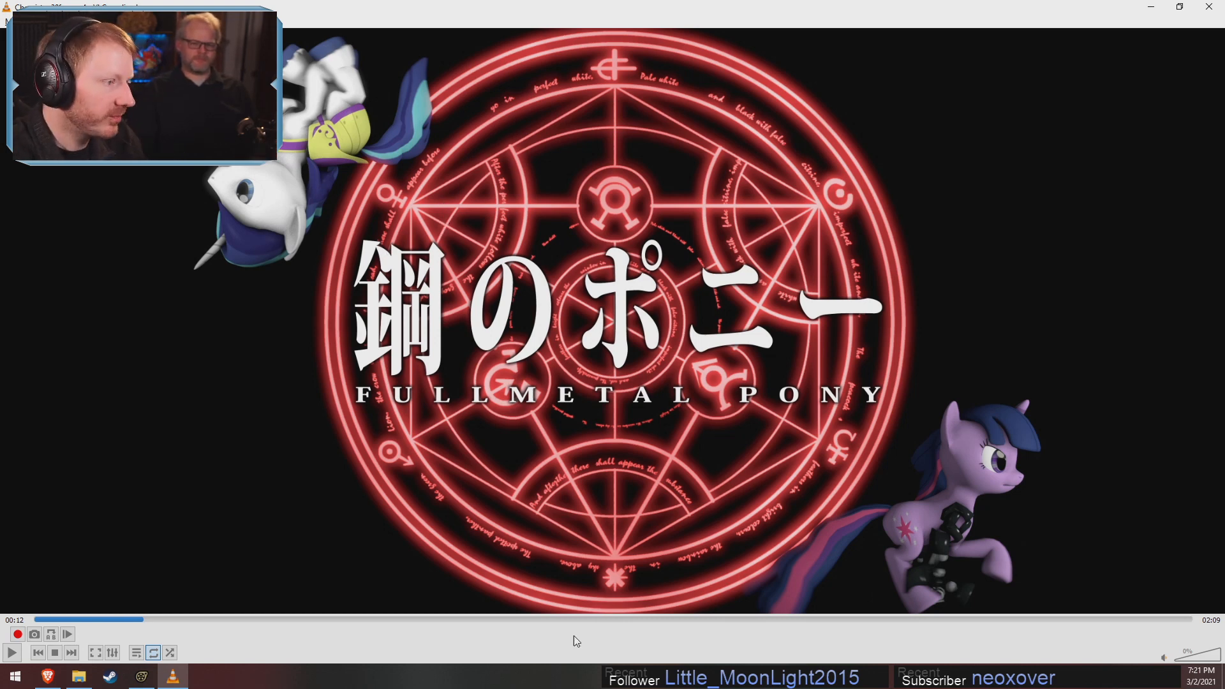
# Skip the video to the desert walk at 00:24, then return to Source Filmmaker and select the Shining Desert Walk shot
pyautogui.moveTo(137, 618); pyautogui.dragTo(250, 645)
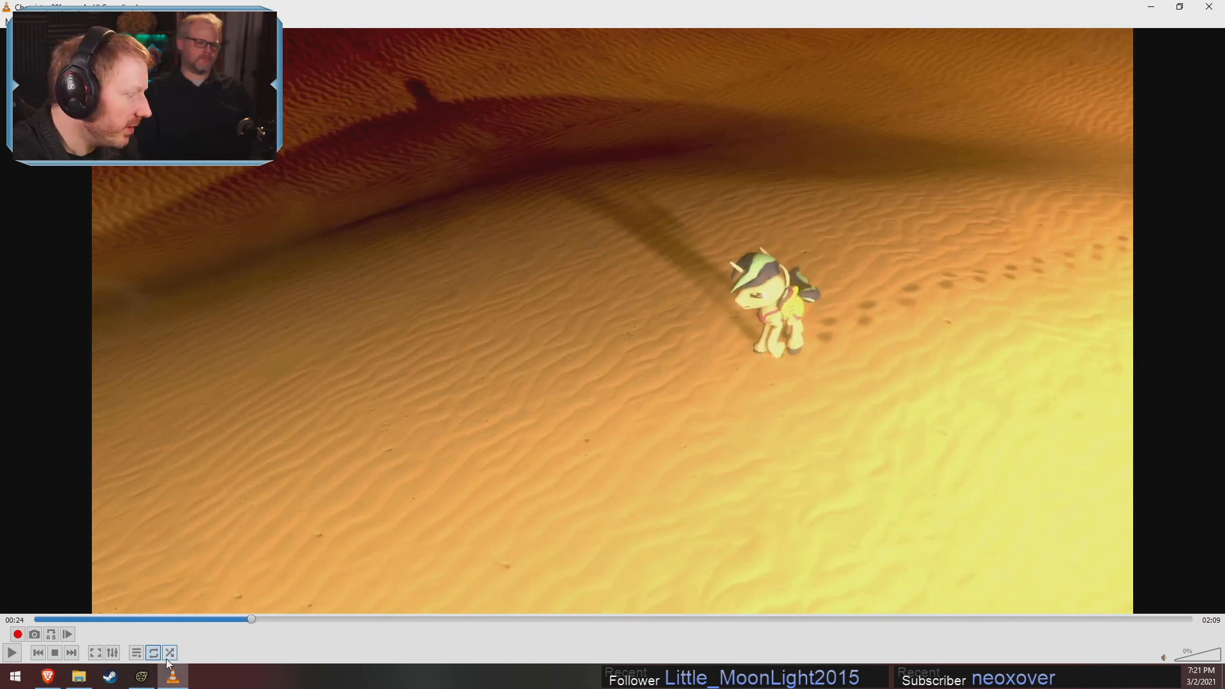
pyautogui.click(142, 677)
pyautogui.scroll(-5, 555, 591)
pyautogui.press('F2')
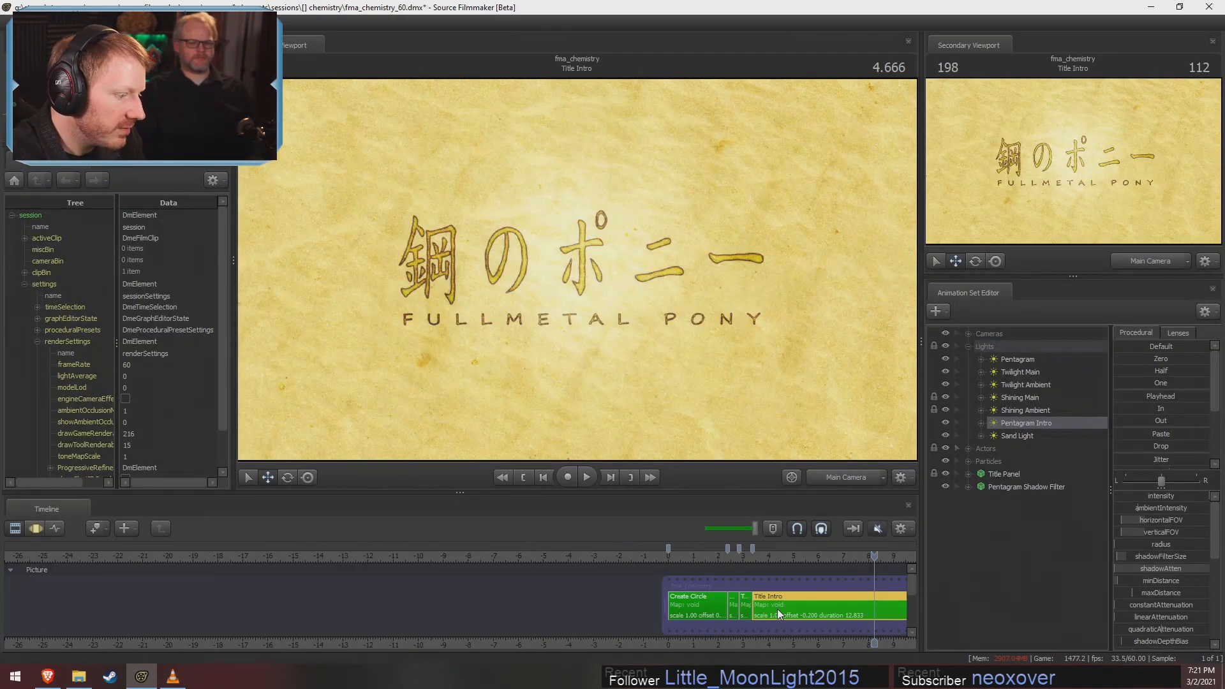
pyautogui.scroll(-3, 780, 612)
pyautogui.moveTo(780, 630); pyautogui.dragTo(177, 628, button='middle')
pyautogui.moveTo(381, 568); pyautogui.dragTo(472, 595)
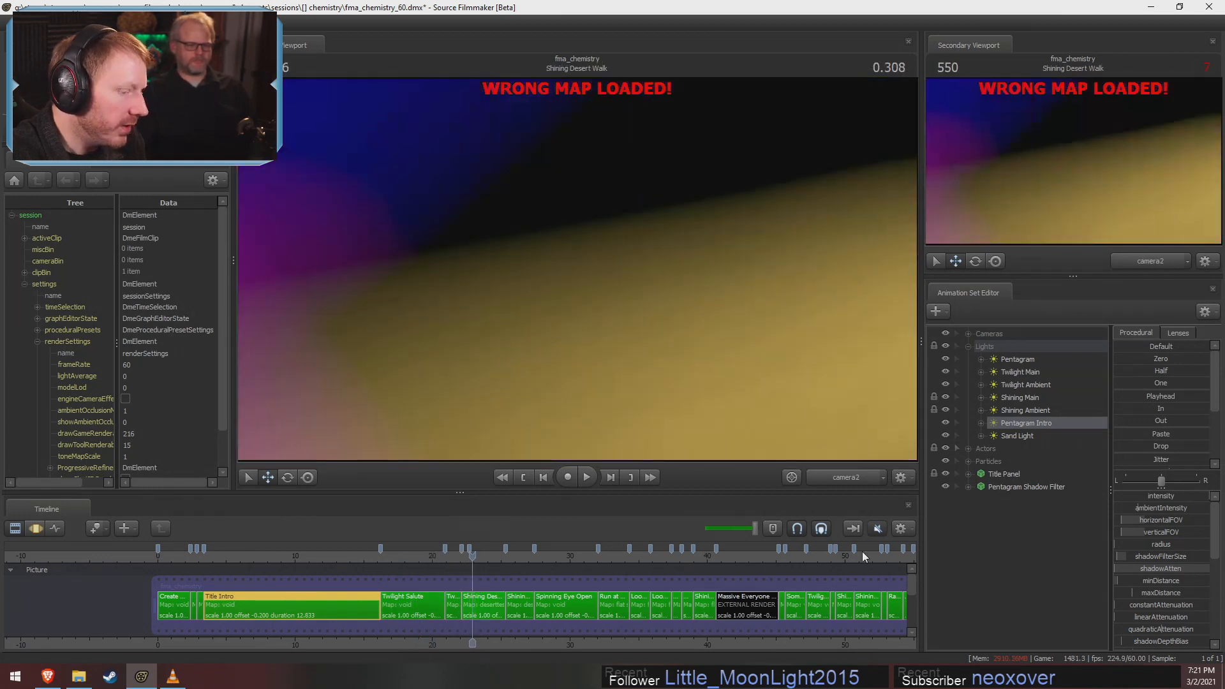
pyautogui.scroll(3, 478, 619)
pyautogui.click(500, 614)
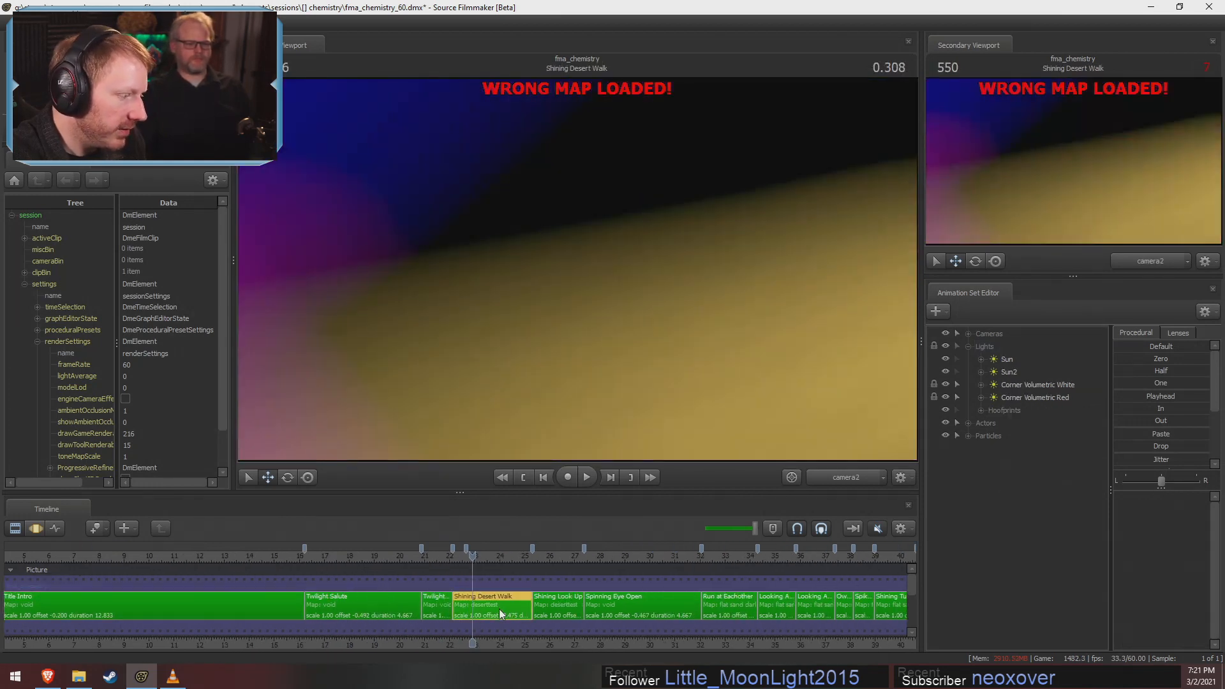
# Hide the particles in the Shining Desert Walk shot and toggle the primary viewport's lighting to inspect the scene
pyautogui.click(946, 435)
pyautogui.rightClick(692, 322)
pyautogui.click(705, 354)
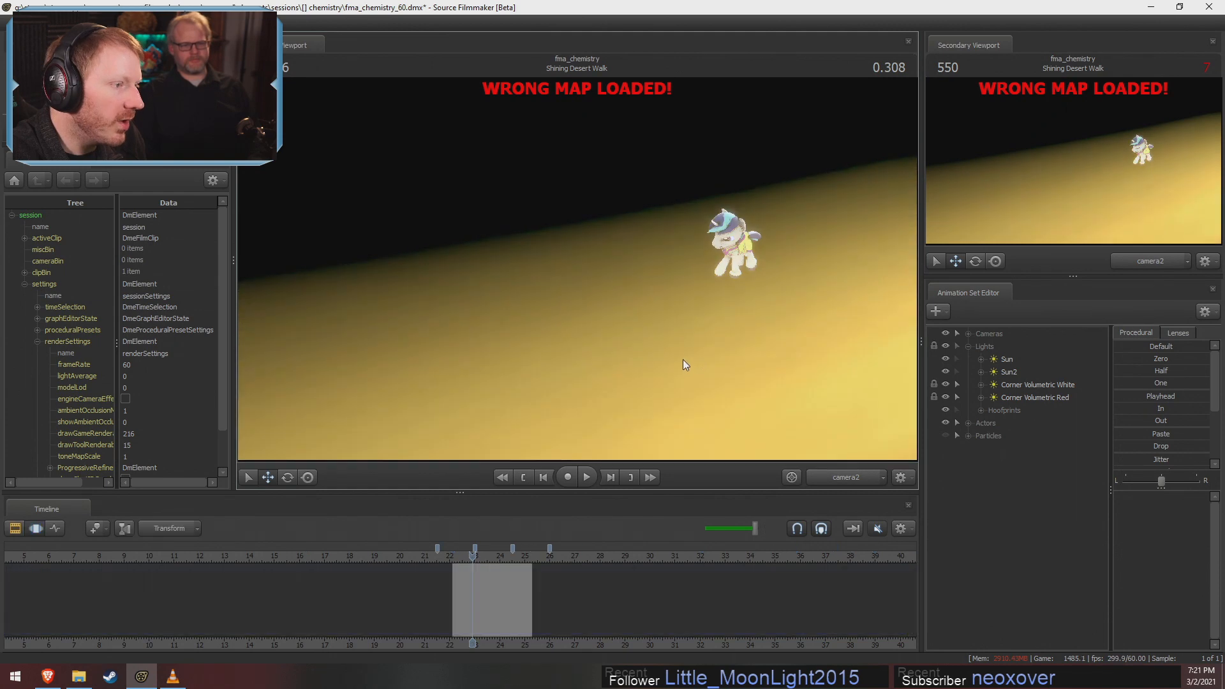
pyautogui.rightClick(685, 363)
pyautogui.click(709, 397)
# Switch to the rendered video in VLC and play the desert walk from 00:23 to 00:25
pyautogui.hotkey('alt', 'Tab')
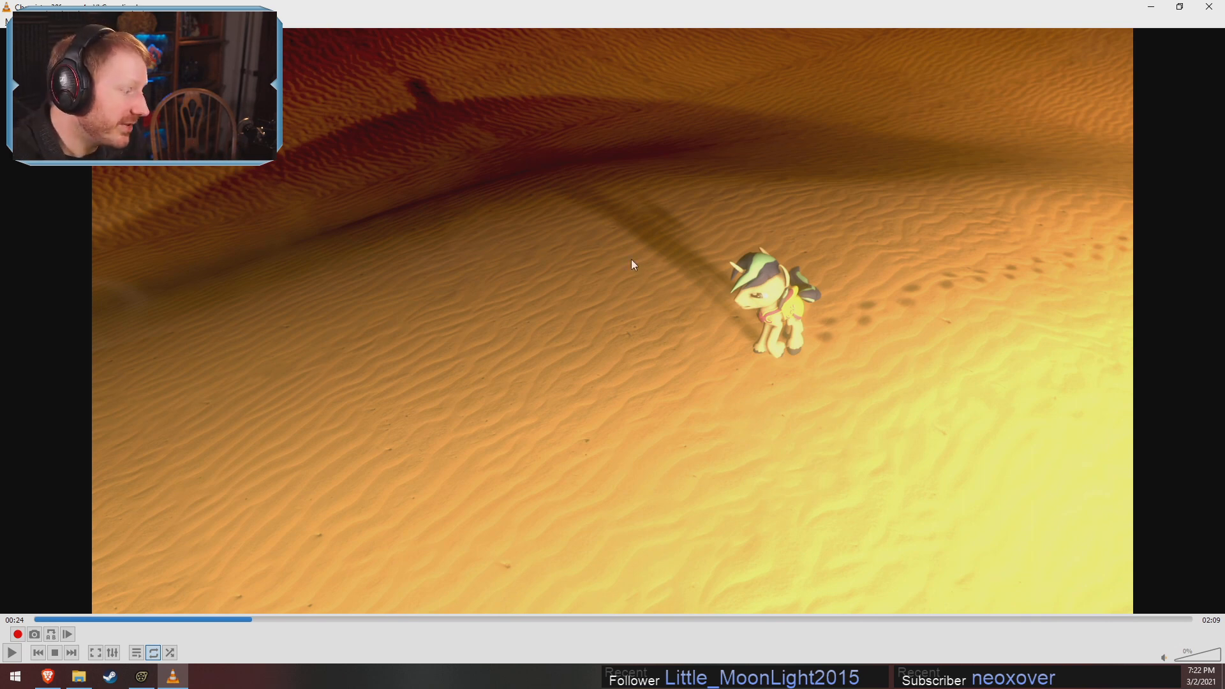
pyautogui.click(248, 619)
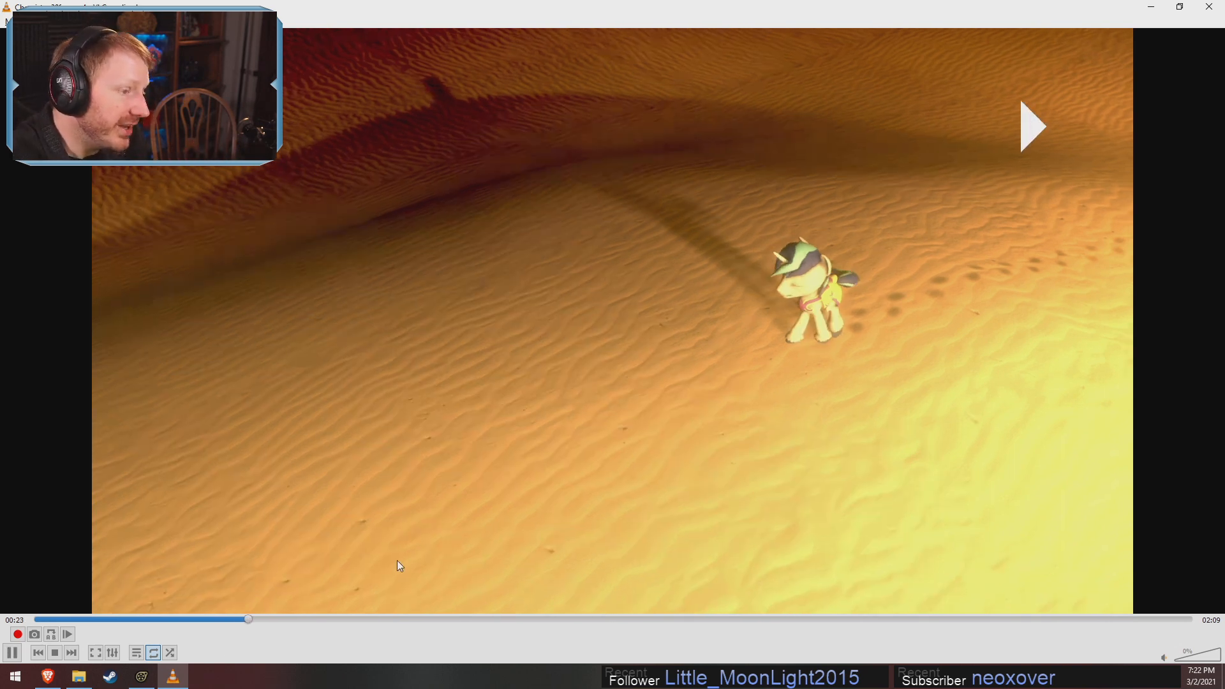
pyautogui.press('space')
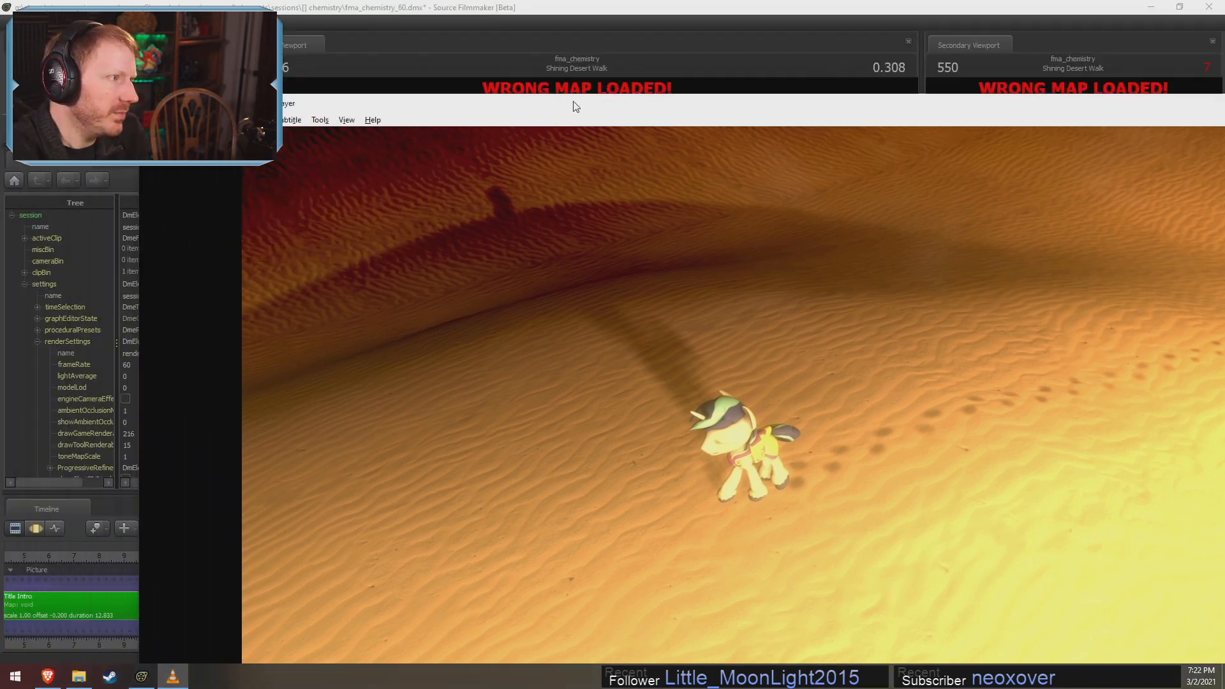
pyautogui.doubleClick(428, 6)
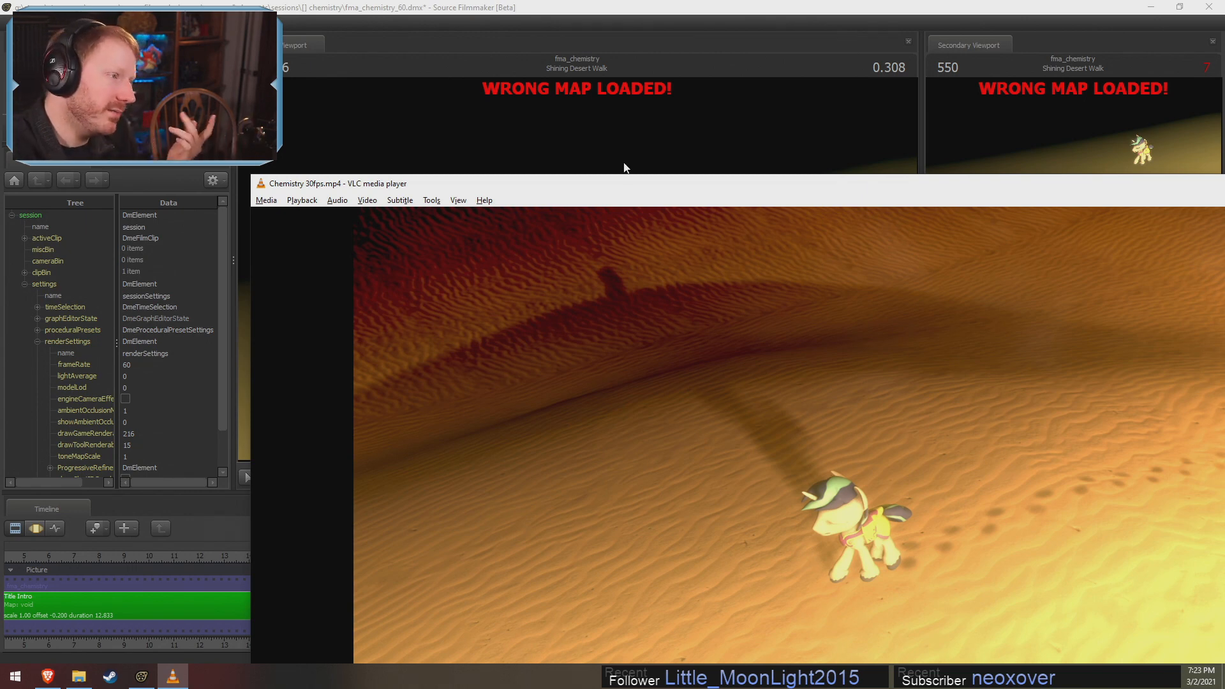
pyautogui.moveTo(623, 187); pyautogui.dragTo(612, 0)
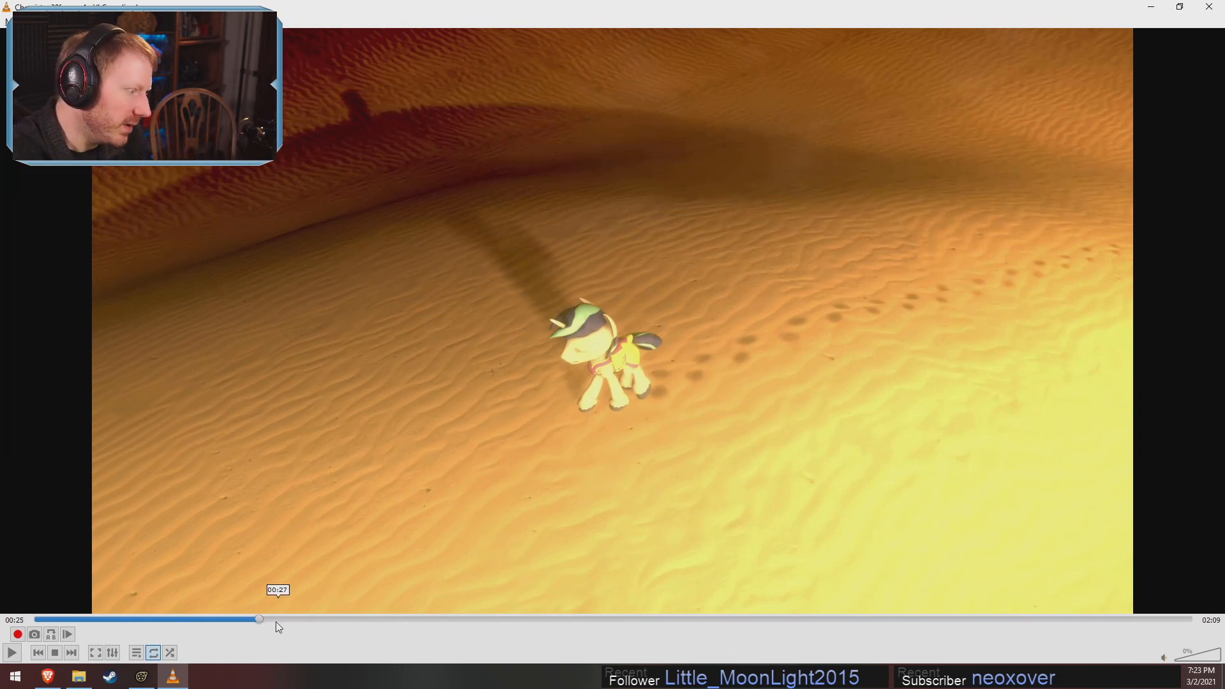
# Compare the video's two-pony shot at 00:29 with the start of the Spinning Eye Open shot in Source Filmmaker
pyautogui.moveTo(272, 624)
pyautogui.mouseDown()
pyautogui.moveTo(304, 630)
pyautogui.moveTo(294, 631)
pyautogui.mouseUp()
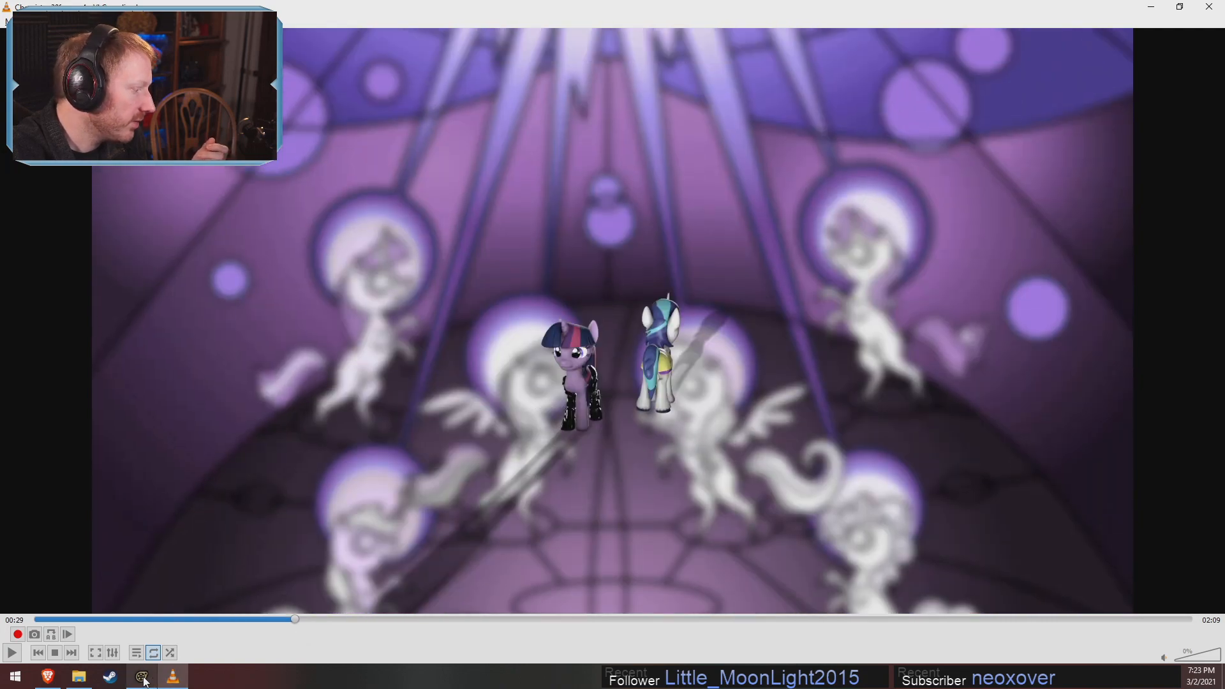
pyautogui.click(142, 676)
pyautogui.moveTo(473, 568); pyautogui.dragTo(590, 567)
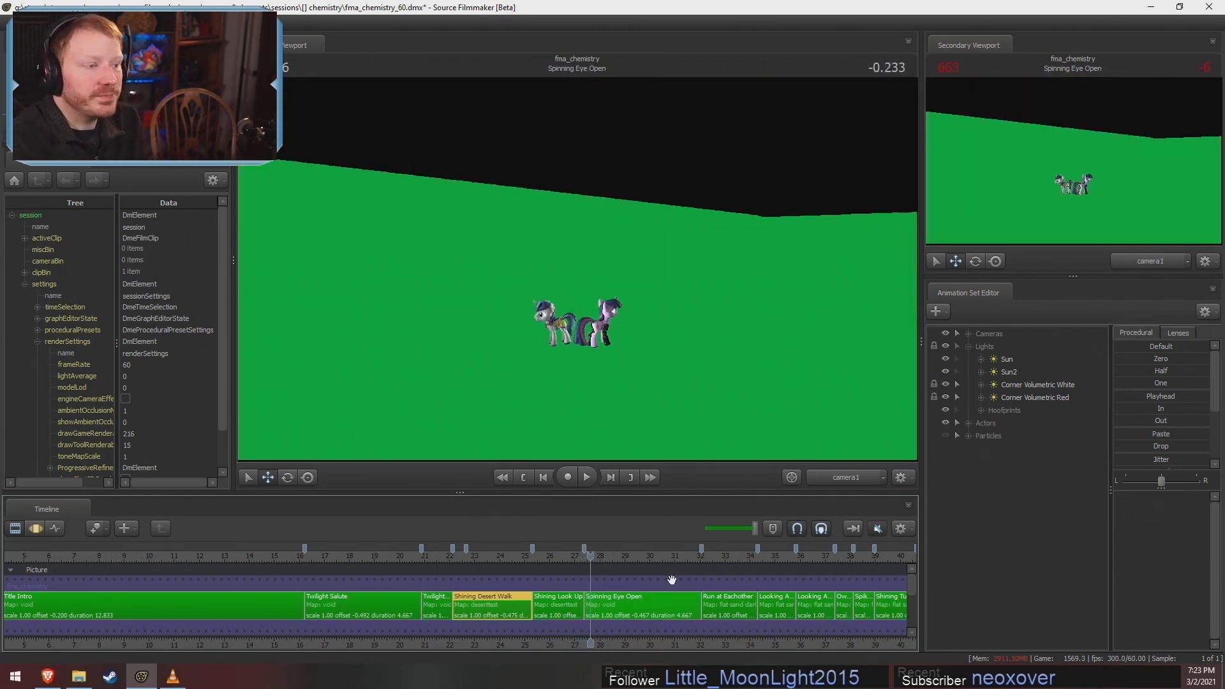
pyautogui.hotkey('alt', 'Tab')
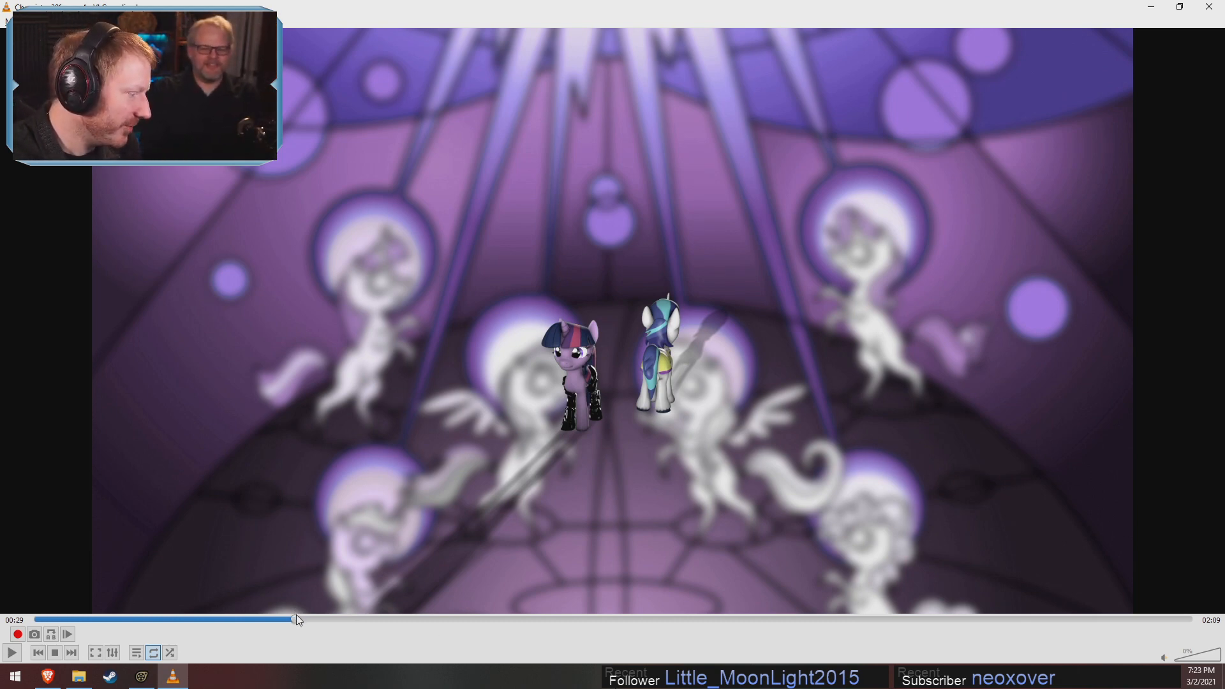
pyautogui.moveTo(296, 618)
pyautogui.mouseDown()
pyautogui.moveTo(325, 622)
pyautogui.moveTo(290, 615)
pyautogui.moveTo(302, 620)
pyautogui.mouseUp()
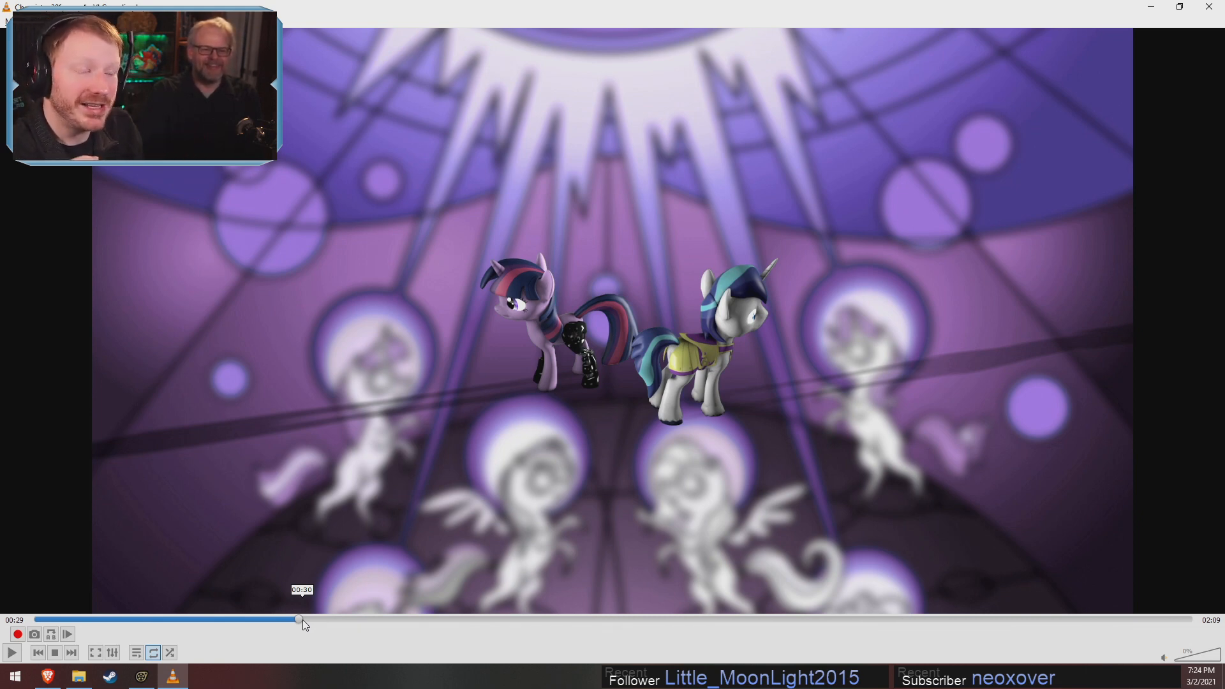
# Return to Source Filmmaker and turn the primary viewport's lighting off and back on to examine the green screen set
pyautogui.hotkey('alt', 'Tab')
pyautogui.rightClick(613, 257)
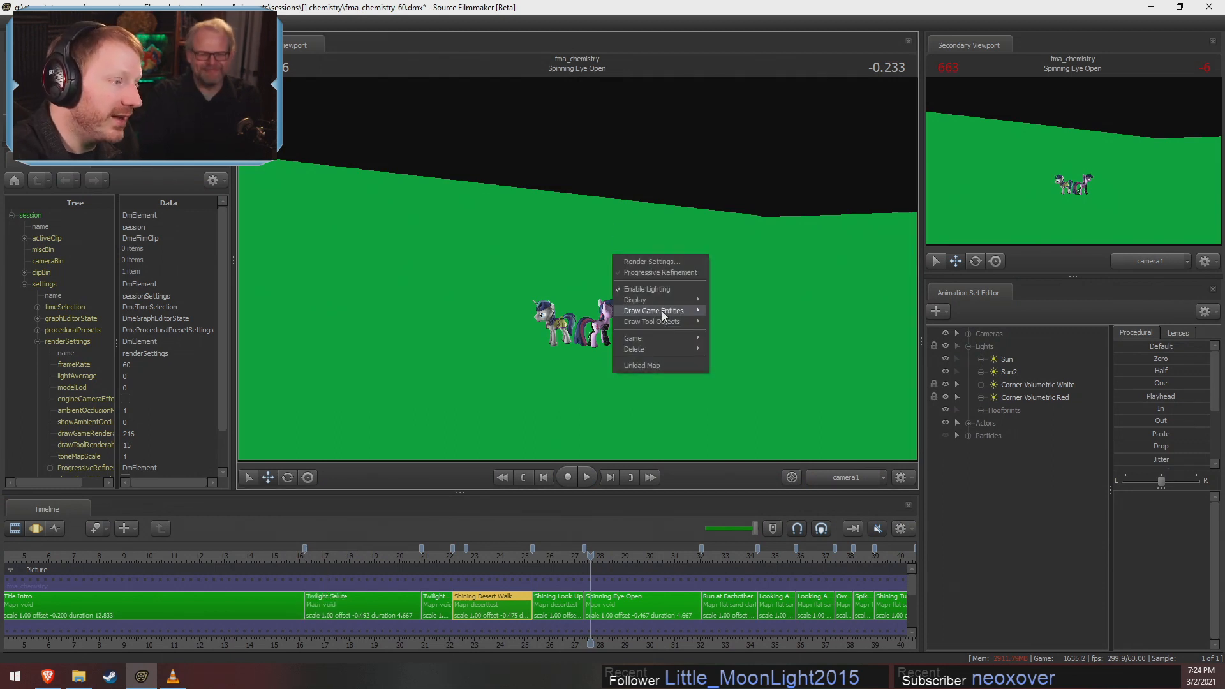
pyautogui.click(661, 291)
pyautogui.rightClick(664, 283)
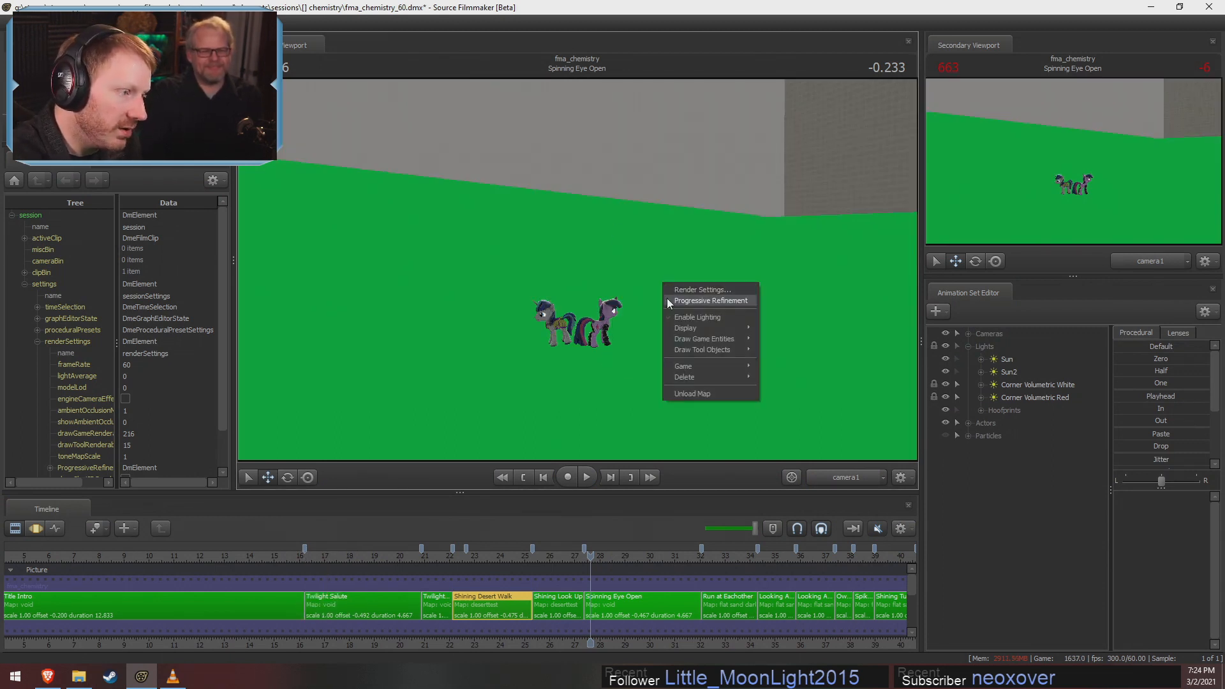
pyautogui.click(668, 298)
pyautogui.rightClick(702, 298)
pyautogui.click(709, 314)
pyautogui.rightClick(703, 299)
pyautogui.click(725, 331)
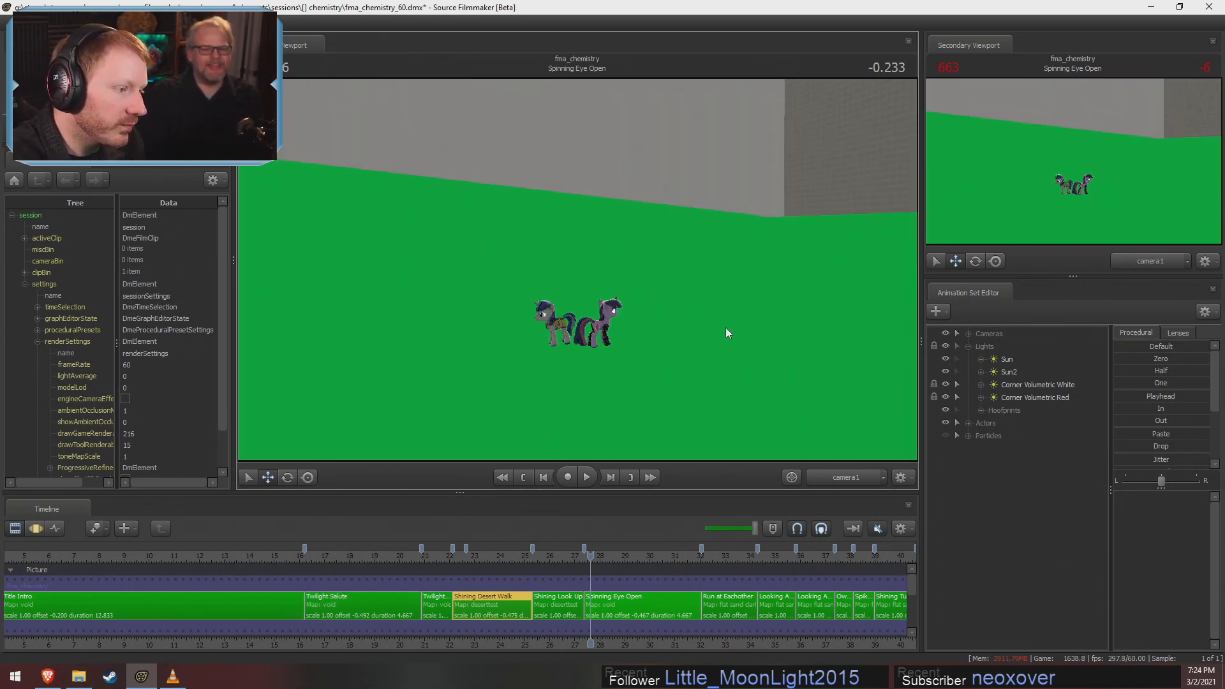
pyautogui.rightClick(719, 298)
pyautogui.click(742, 317)
# Select the Spinning Eye Open shot and scrub to 1.233 and back to 0.400 to review the camera move
pyautogui.moveTo(577, 550); pyautogui.dragTo(627, 556)
pyautogui.click(627, 601)
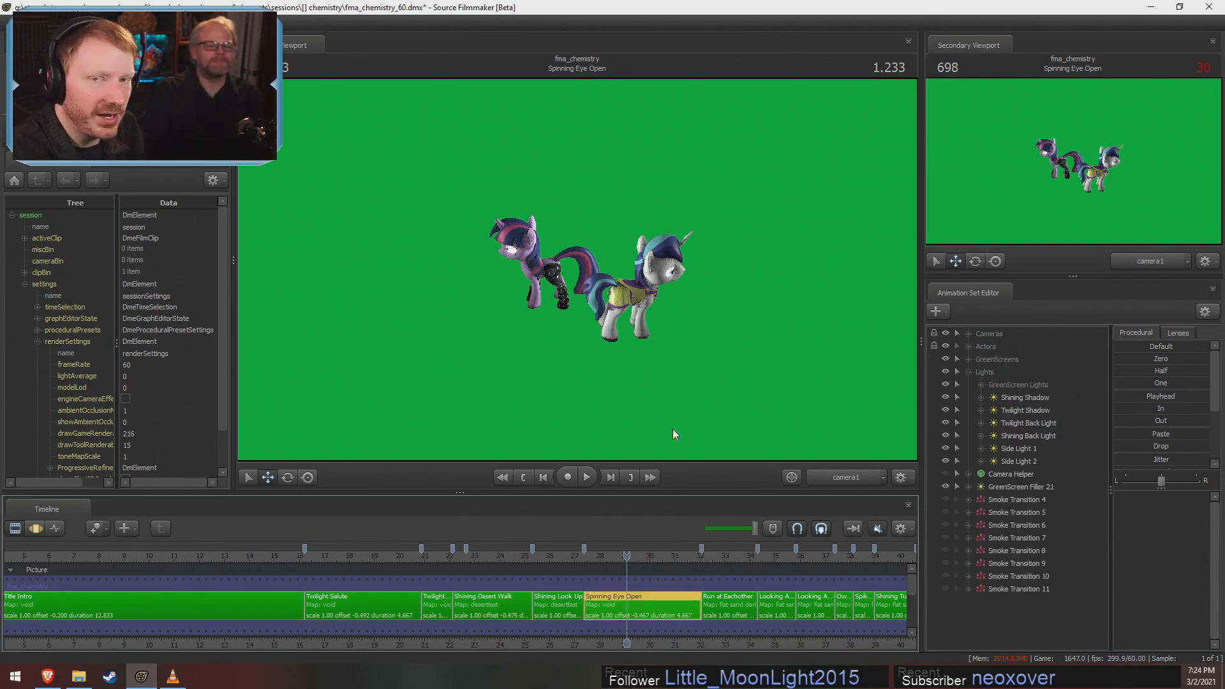
pyautogui.moveTo(615, 553); pyautogui.dragTo(606, 577)
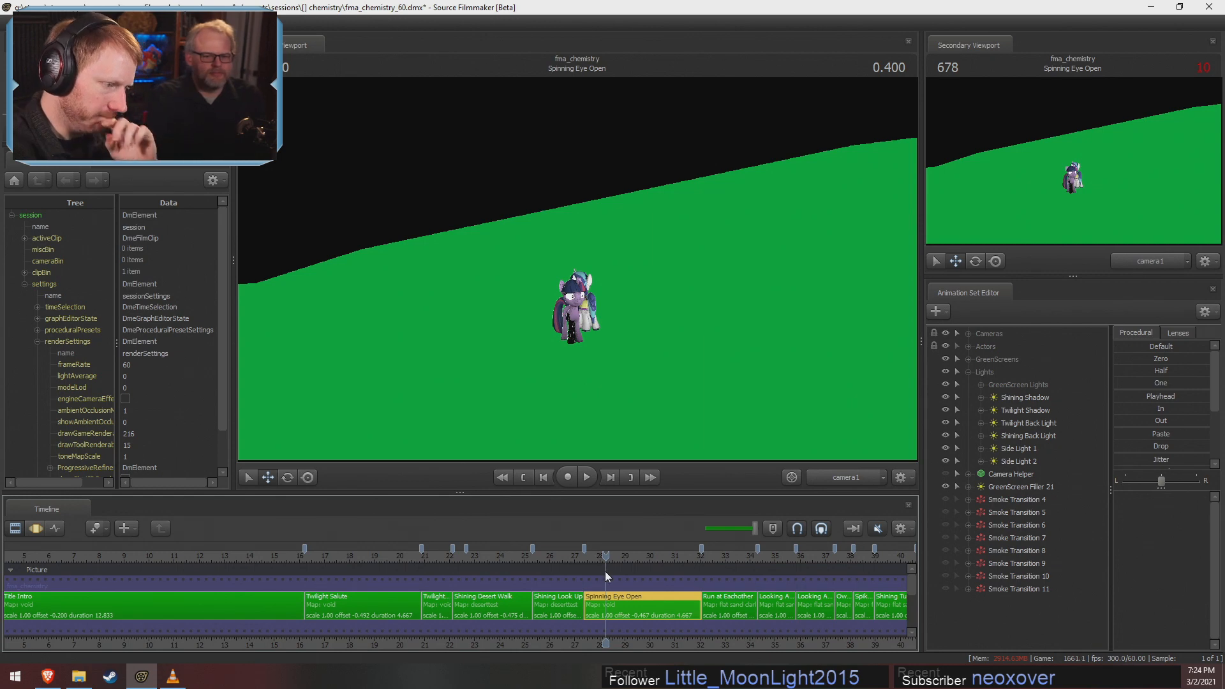
# Examine both ponies and their lighting from several angles through the Work Camera at 1.316 in Spinning Eye Open
pyautogui.moveTo(598, 546); pyautogui.dragTo(629, 552)
pyautogui.click(834, 479)
pyautogui.press('w')
pyautogui.moveTo(702, 358); pyautogui.dragTo(657, 326)
pyautogui.press('d')
pyautogui.press('s')
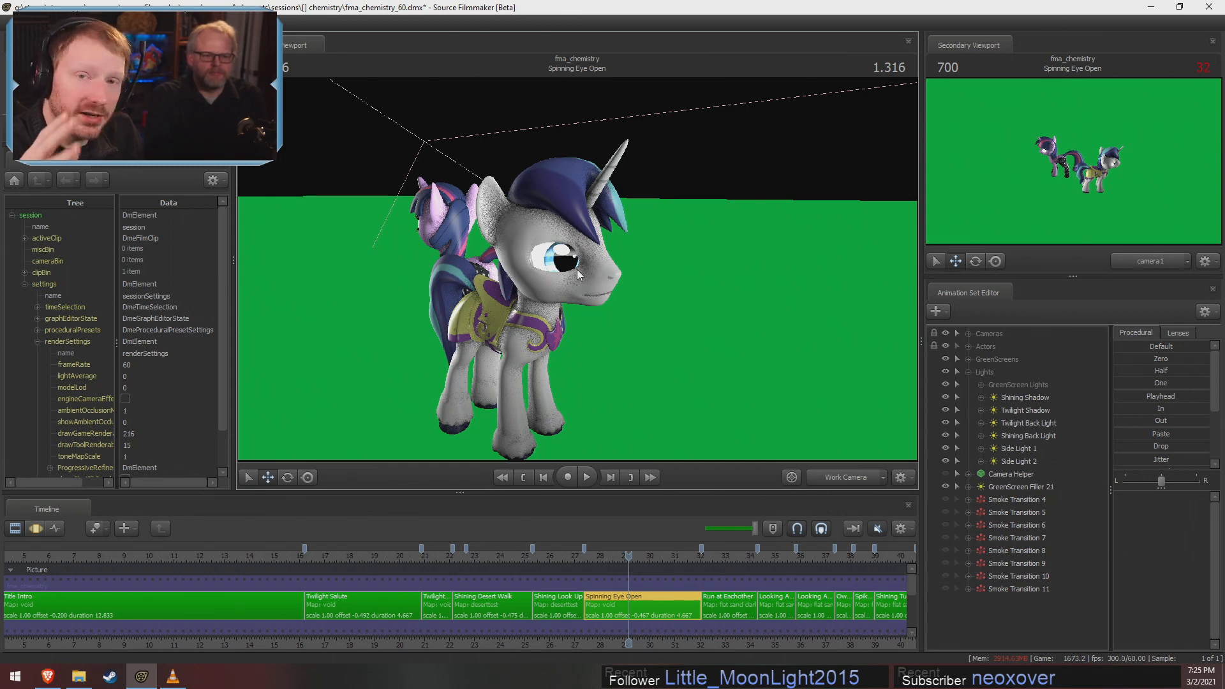
pyautogui.press('a')
pyautogui.moveTo(577, 275); pyautogui.dragTo(718, 261)
pyautogui.press('a')
pyautogui.press('a')
pyautogui.press('s')
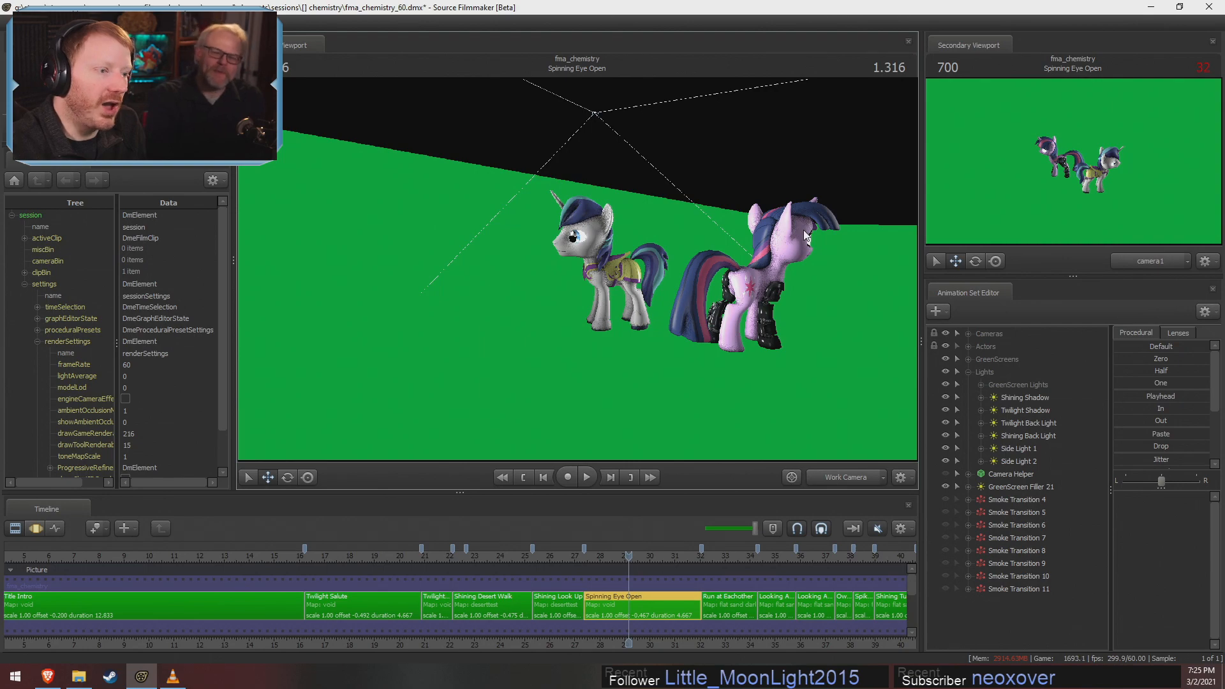
# Switch to the rendered video in VLC and play the spinning pony shot from 00:29 to 00:31
pyautogui.hotkey('alt', 'Tab')
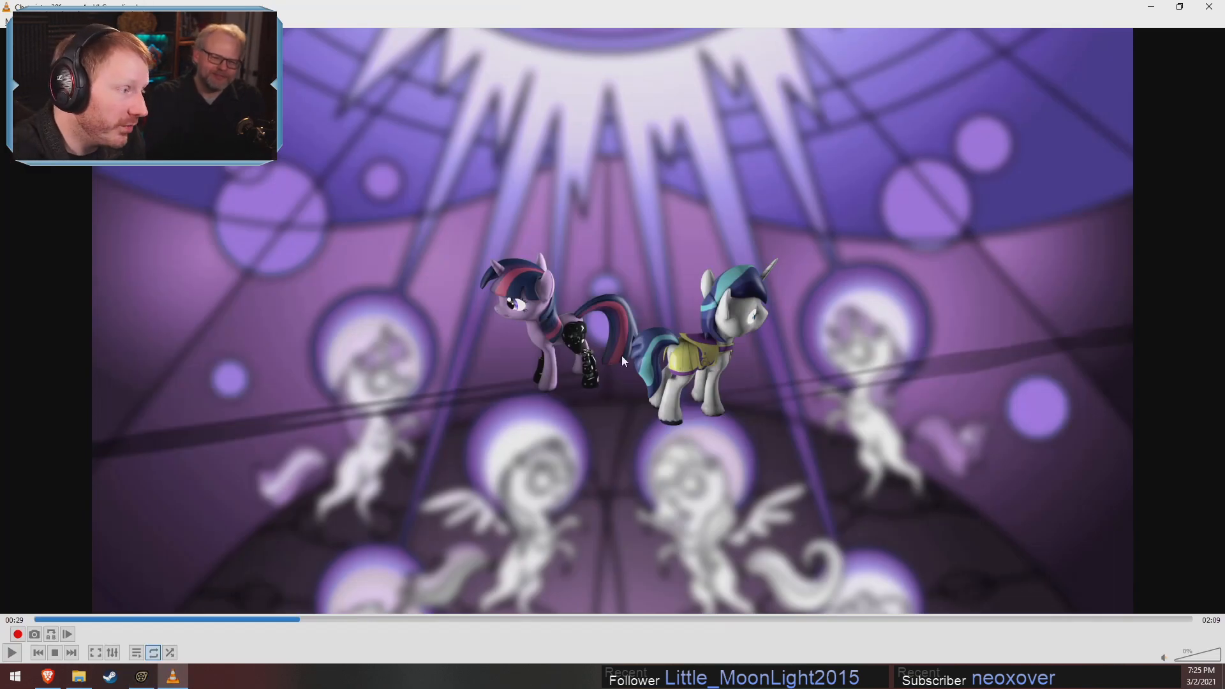
pyautogui.press('space')
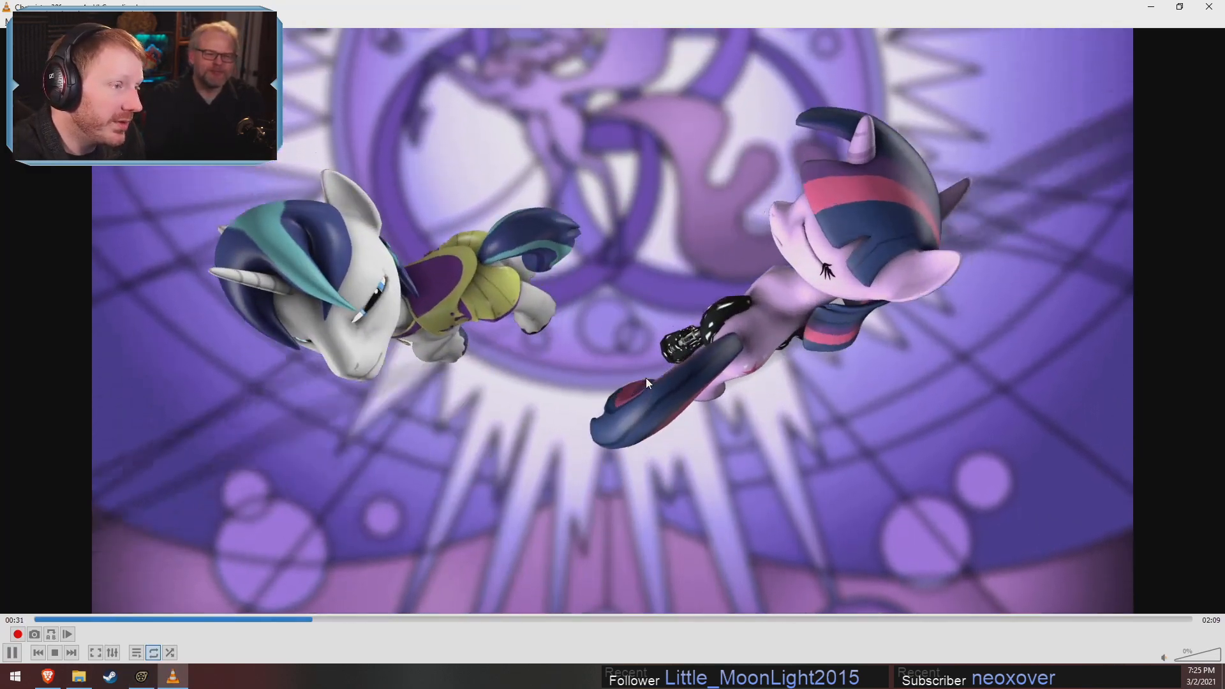
pyautogui.press('space')
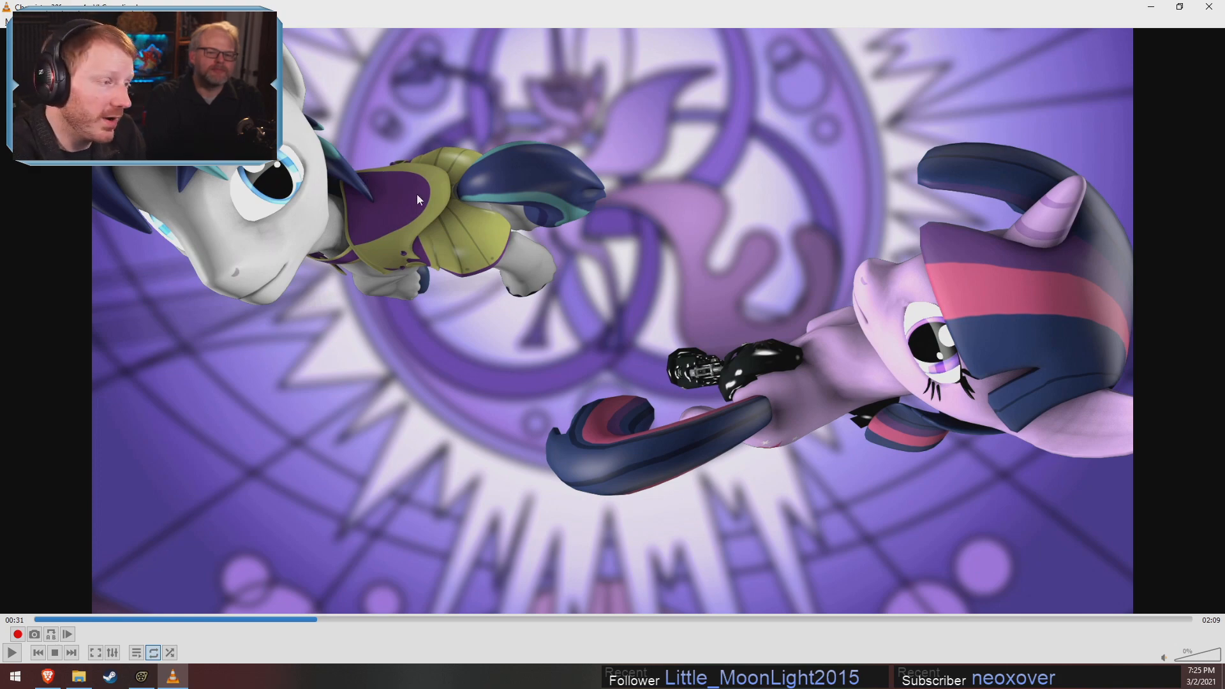
pyautogui.press('space')
pyautogui.press('space')
# Return to Source Filmmaker, set the primary viewport to camera1 and play Spinning Eye Open through to the eye at 4.050
pyautogui.hotkey('alt', 'Tab')
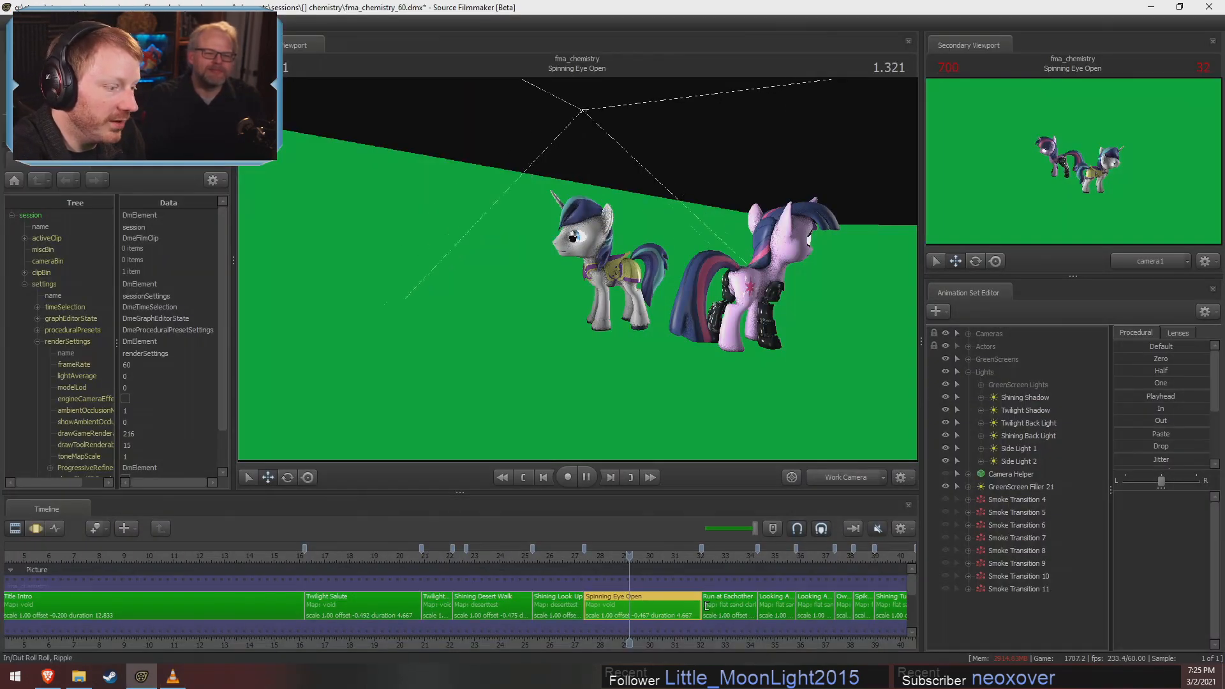
pyautogui.click(851, 476)
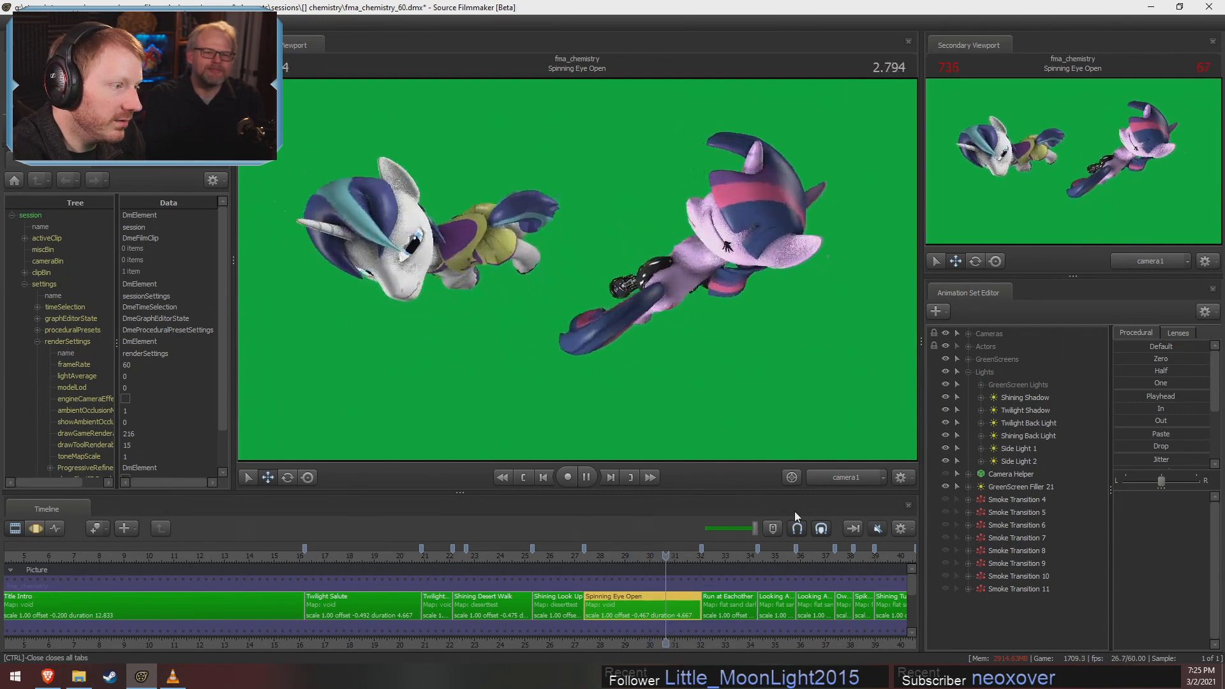
pyautogui.press('space')
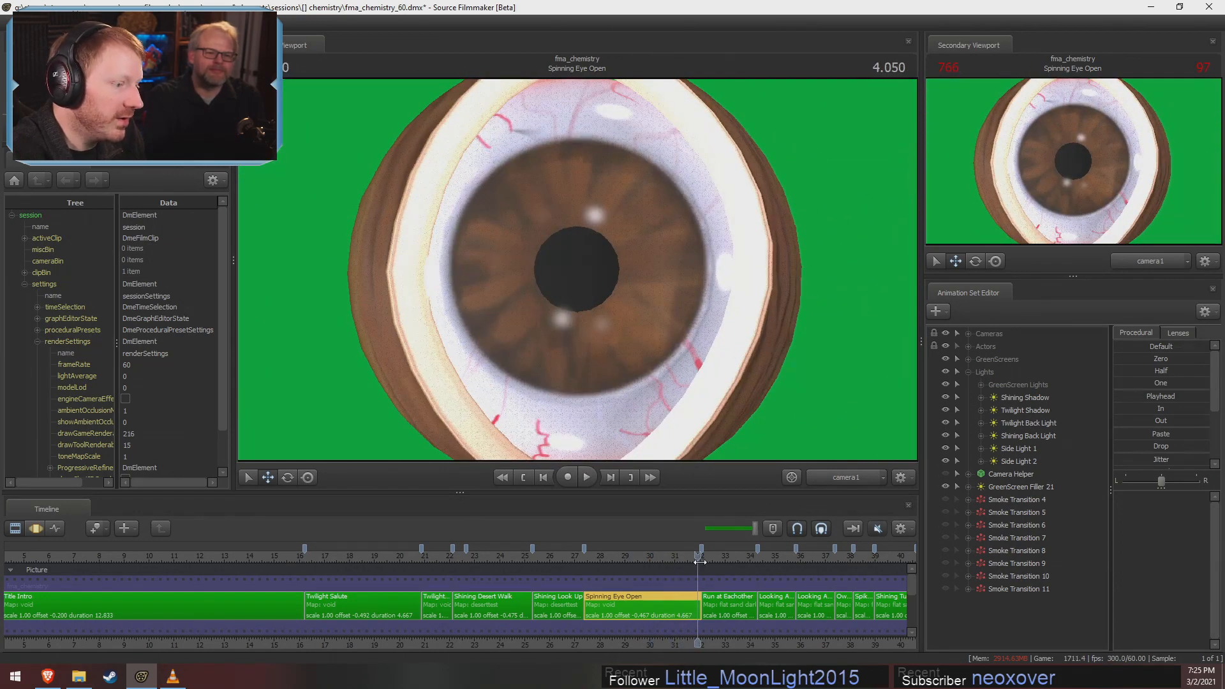
# Scrub past Run at Eachother to Rarity Jumps Away and leave the playhead at 0.566 in that shot
pyautogui.moveTo(700, 562); pyautogui.dragTo(749, 632)
pyautogui.scroll(-5, 787, 642)
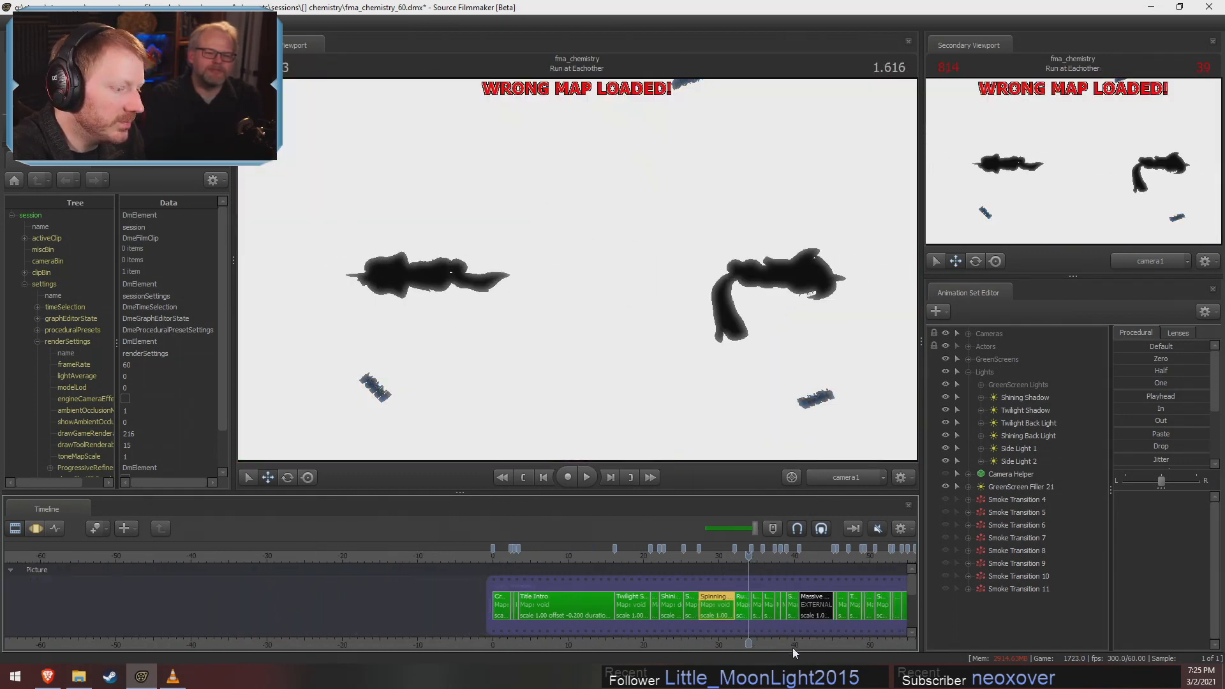
pyautogui.moveTo(792, 646); pyautogui.dragTo(155, 561, button='middle')
pyautogui.moveTo(114, 560); pyautogui.dragTo(263, 554)
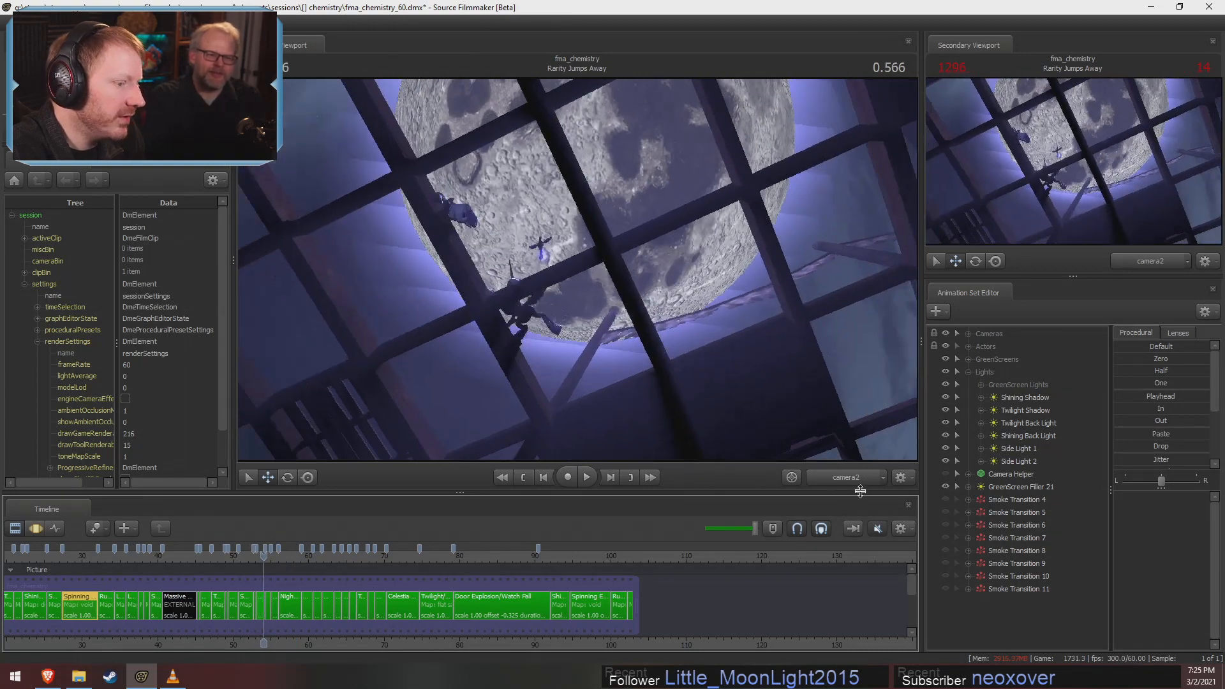
# Switch the primary viewport to the Work Camera, fly around the moonlit grid at 0.566 in Rarity Jumps Away, and return to camera2
pyautogui.moveTo(861, 492); pyautogui.dragTo(846, 490)
pyautogui.click(844, 479)
pyautogui.press('s')
pyautogui.moveTo(734, 357); pyautogui.dragTo(843, 361)
pyautogui.press('w')
pyautogui.press('s')
pyautogui.press('w')
pyautogui.press('a')
pyautogui.press('s')
pyautogui.click(867, 477)
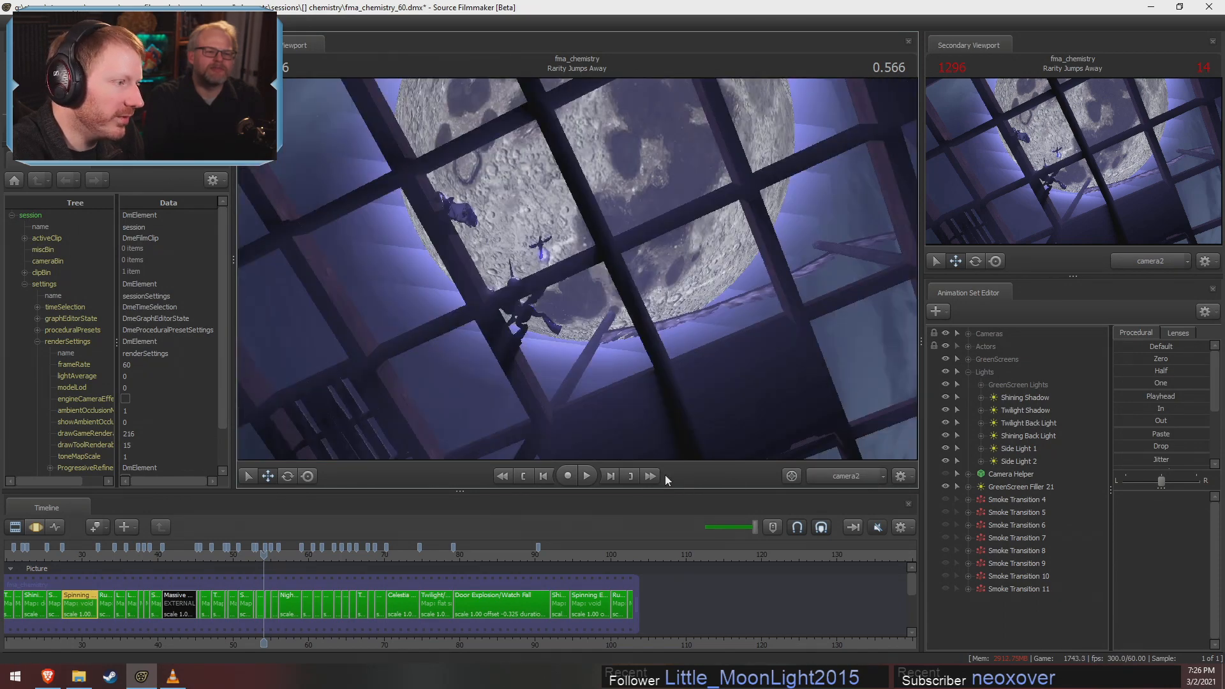
# Examine the grid geometry and its light cone from a distance through the Work Camera, and restore the camera2 view
pyautogui.scroll(5, 263, 565)
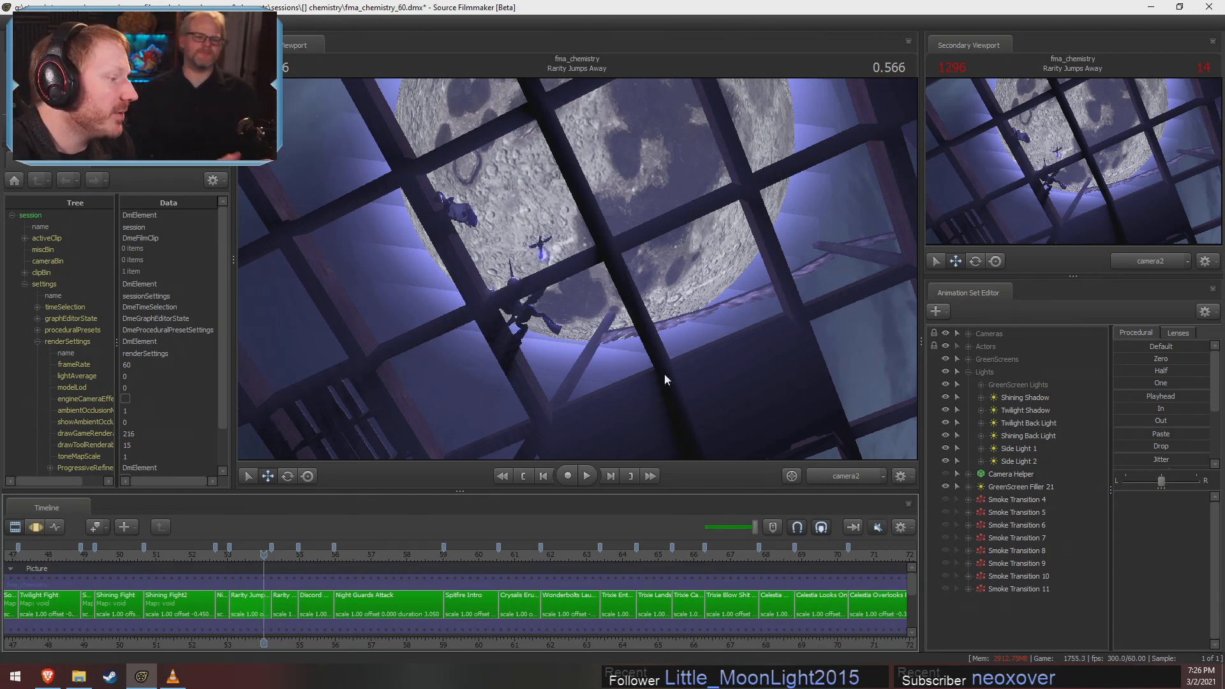
pyautogui.click(844, 477)
pyautogui.press('s')
pyautogui.moveTo(787, 313); pyautogui.dragTo(769, 440)
pyautogui.moveTo(577, 269); pyautogui.dragTo(645, 320)
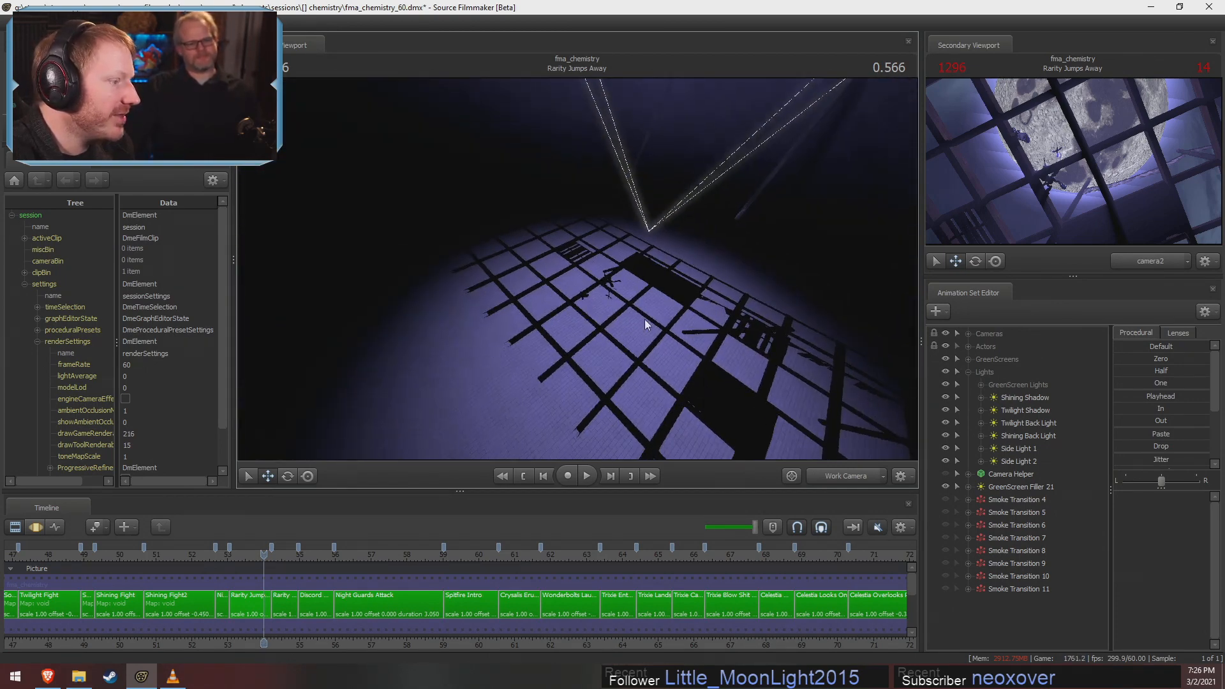
pyautogui.click(820, 476)
# Move the playhead to 0.533 in Discord Assault, and play the matching rendered shot in VLC from 00:55 to 00:56
pyautogui.moveTo(286, 553); pyautogui.dragTo(324, 564)
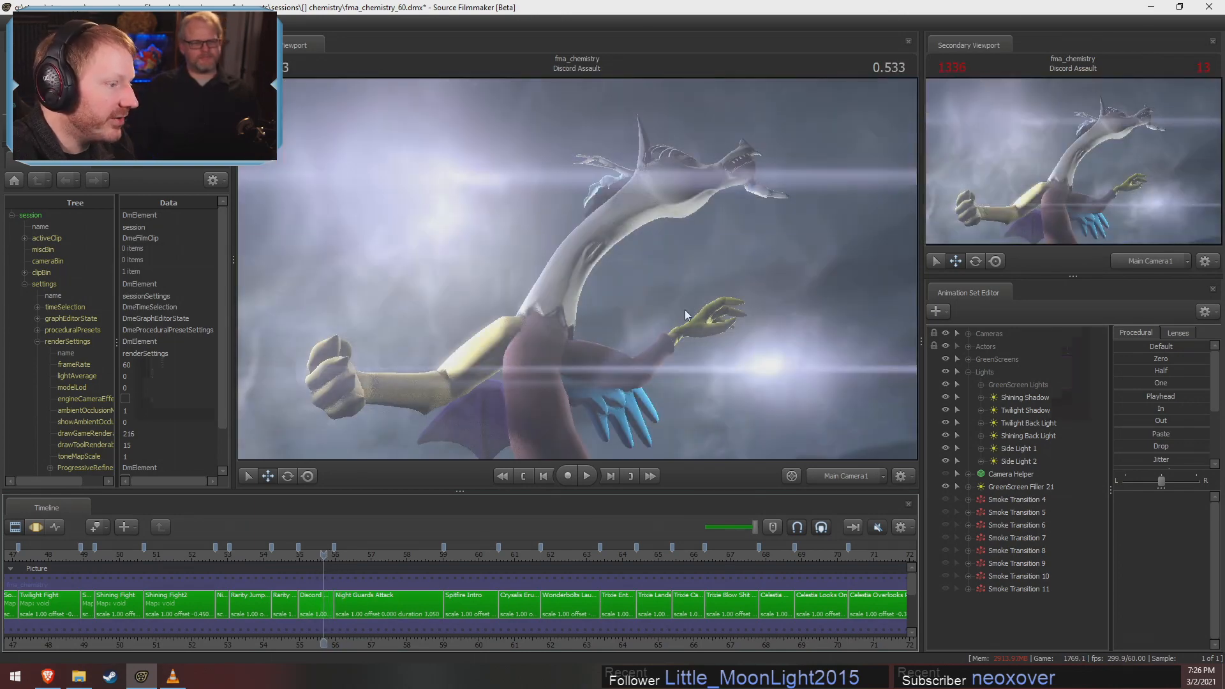
pyautogui.hotkey('alt', 'Tab')
pyautogui.moveTo(344, 625); pyautogui.dragTo(534, 680)
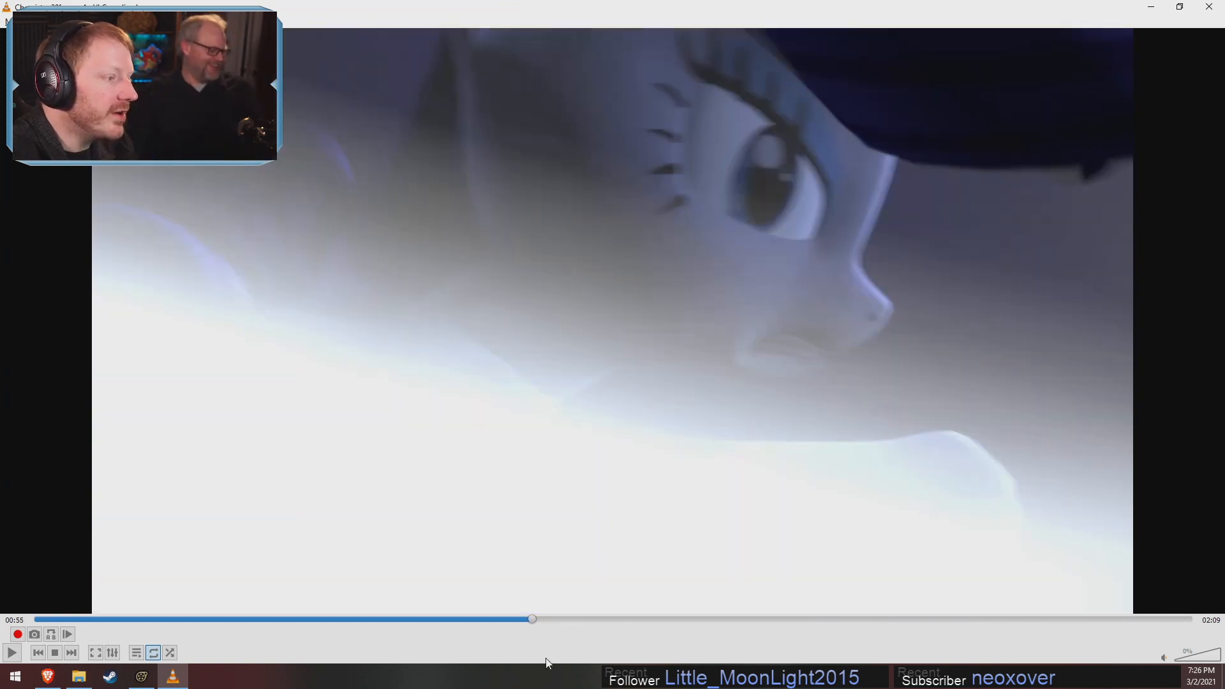
pyautogui.press('space')
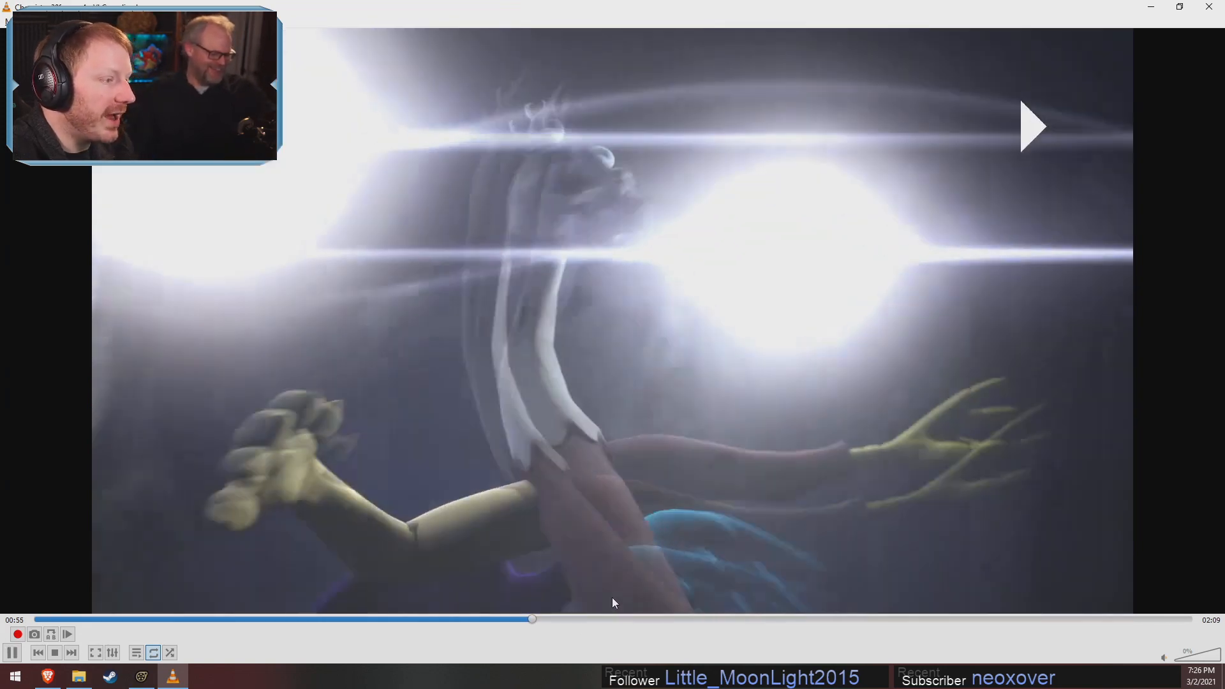
pyautogui.press('space')
pyautogui.press('space')
pyautogui.press('space')
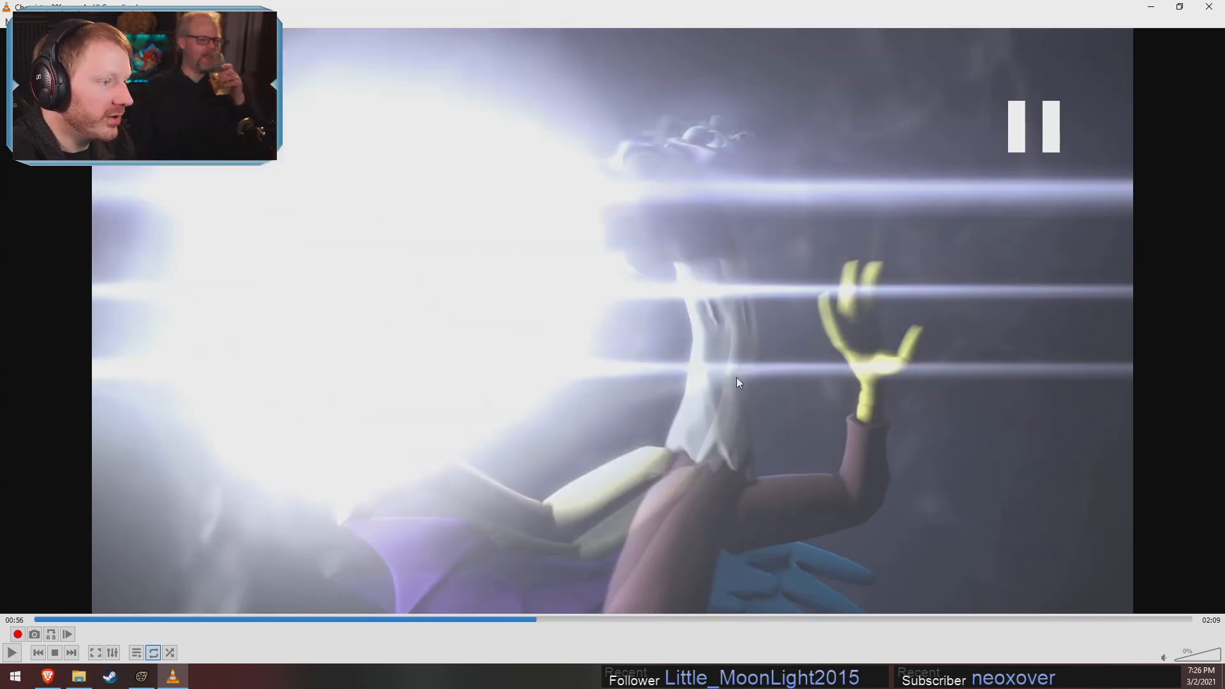
pyautogui.press('space')
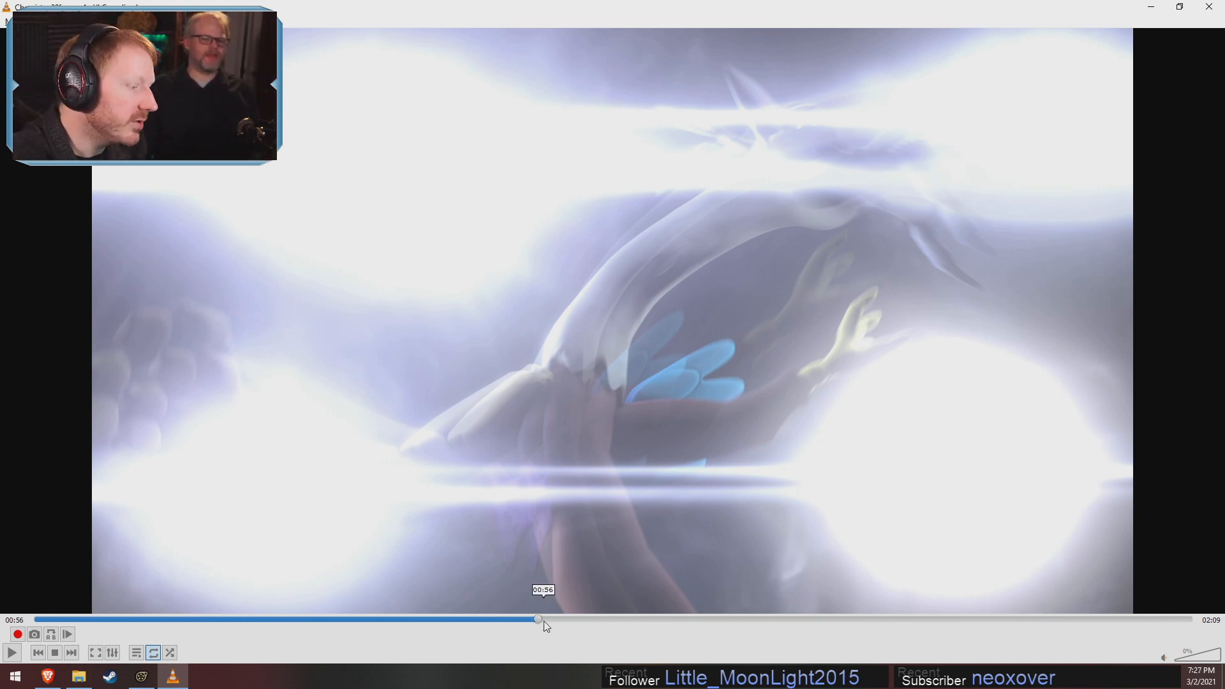
# Scrub the rendered video back to the crowd of ponies and play it from 00:44 to 00:45
pyautogui.click(546, 620)
pyautogui.moveTo(547, 623); pyautogui.dragTo(442, 619)
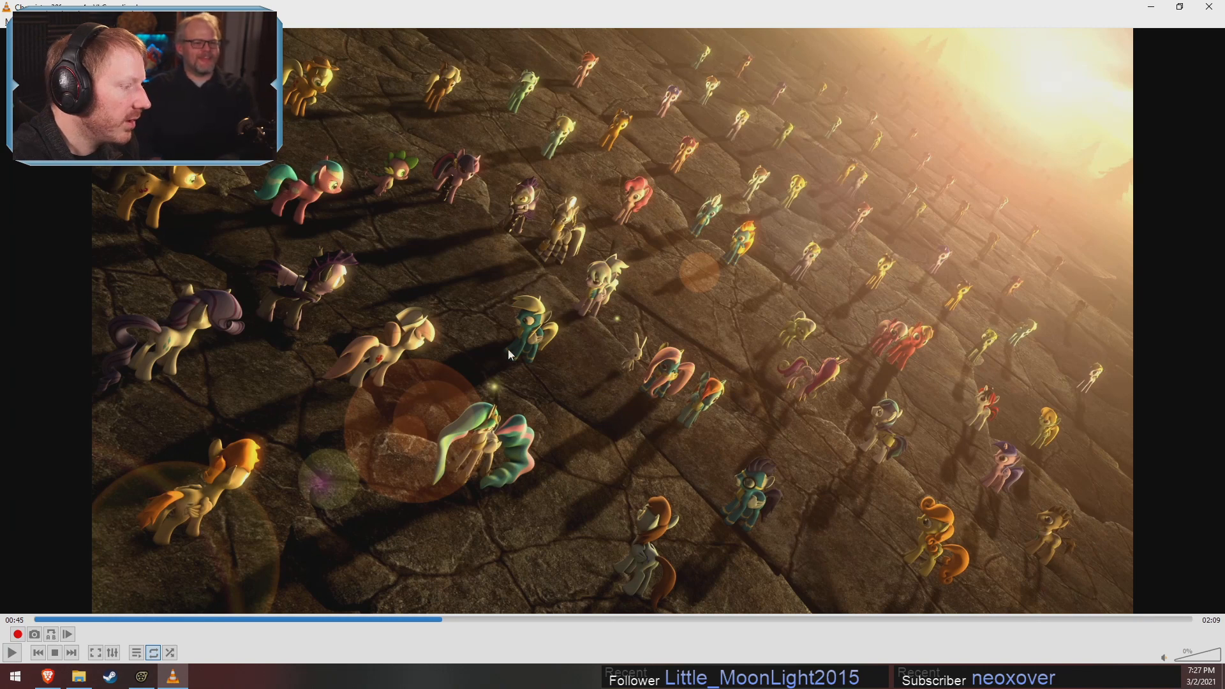
pyautogui.click(435, 618)
pyautogui.moveTo(440, 619); pyautogui.dragTo(436, 619)
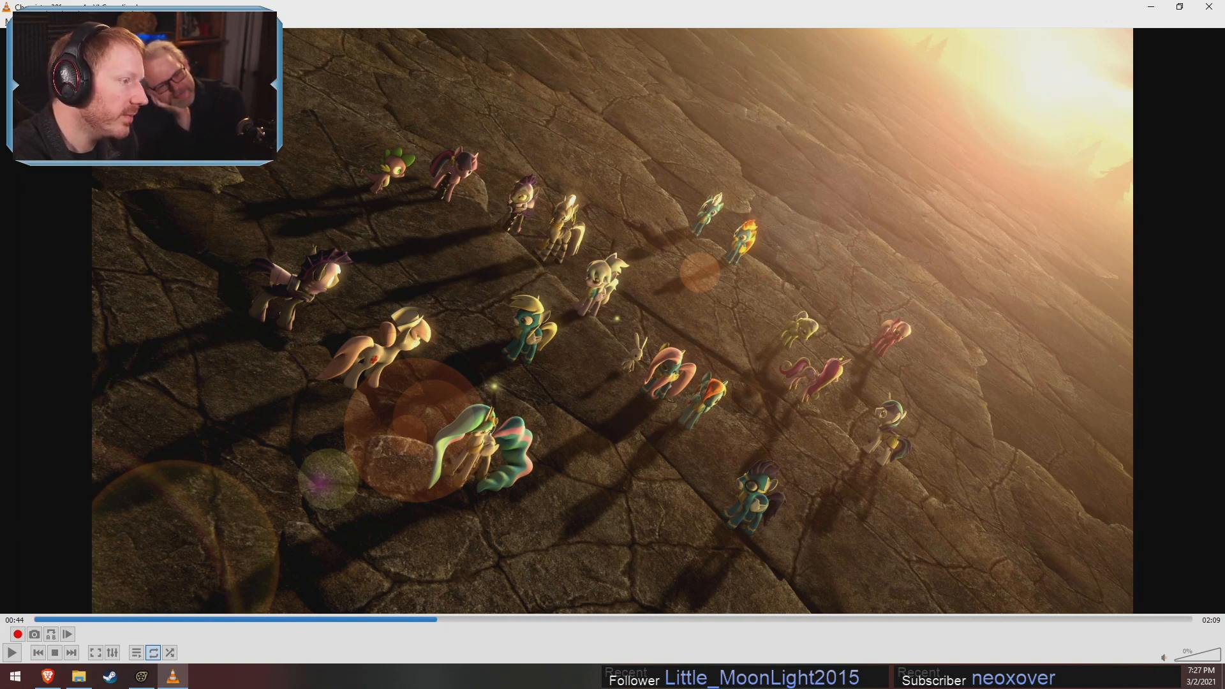
pyautogui.press('space')
pyautogui.press('space')
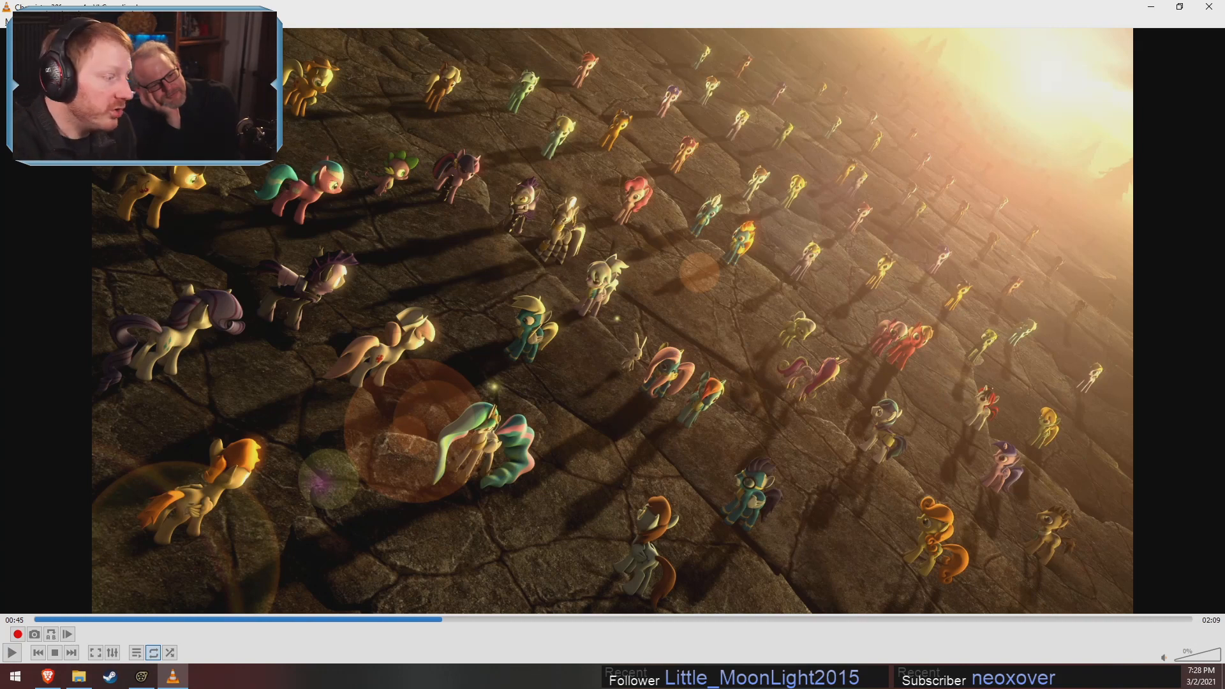
# Return to Source Filmmaker, place the playhead at 0.900 in Massive Everyone Shot and select that external render shot
pyautogui.click(142, 676)
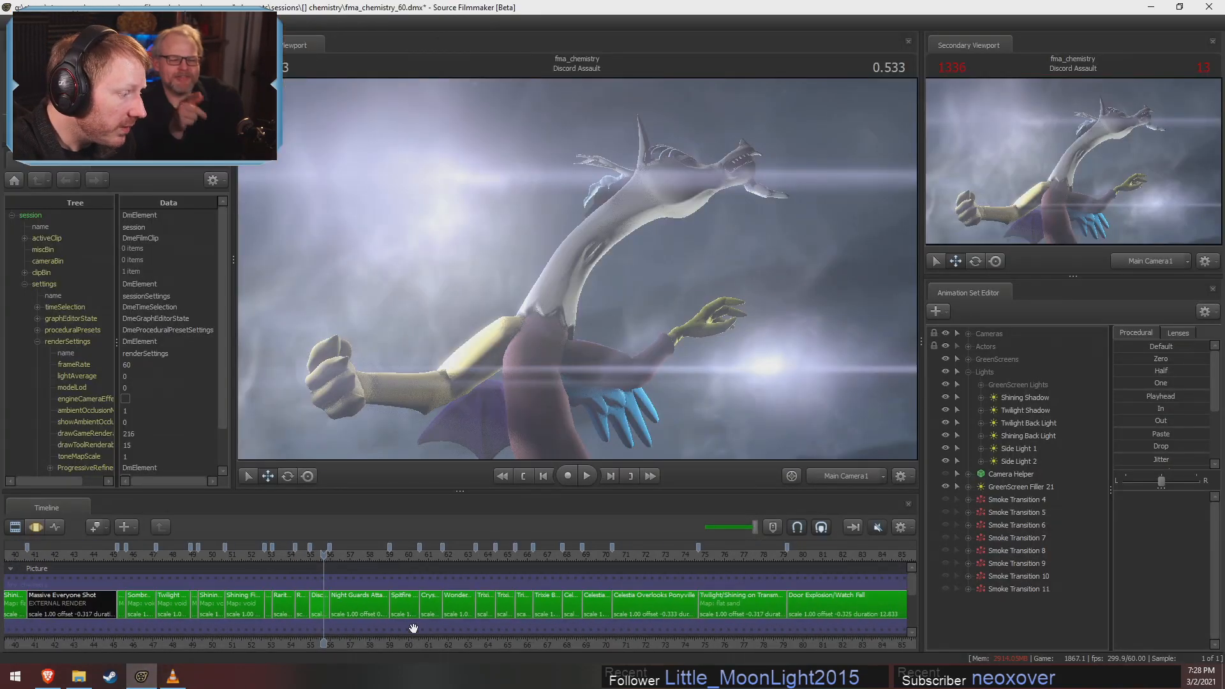
pyautogui.scroll(-5, 357, 622)
pyautogui.moveTo(254, 646); pyautogui.dragTo(552, 654, button='middle')
pyautogui.scroll(8, 454, 620)
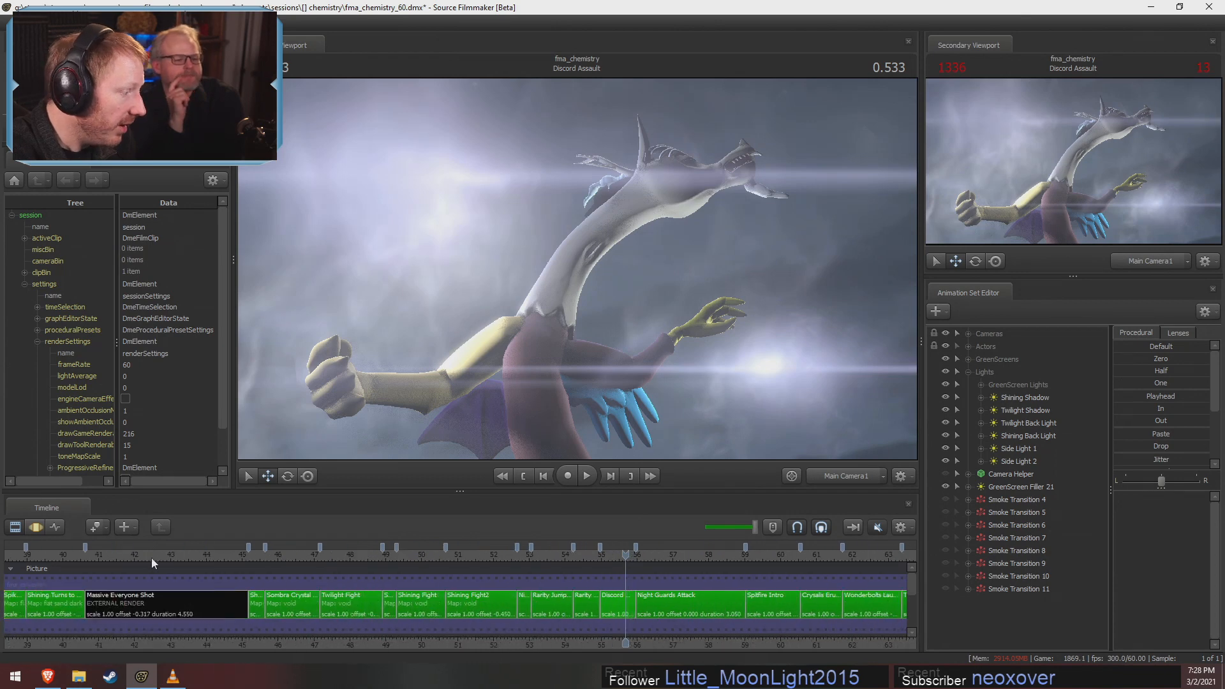
pyautogui.click(131, 557)
pyautogui.moveTo(159, 646); pyautogui.dragTo(359, 614, button='middle')
pyautogui.click(364, 611)
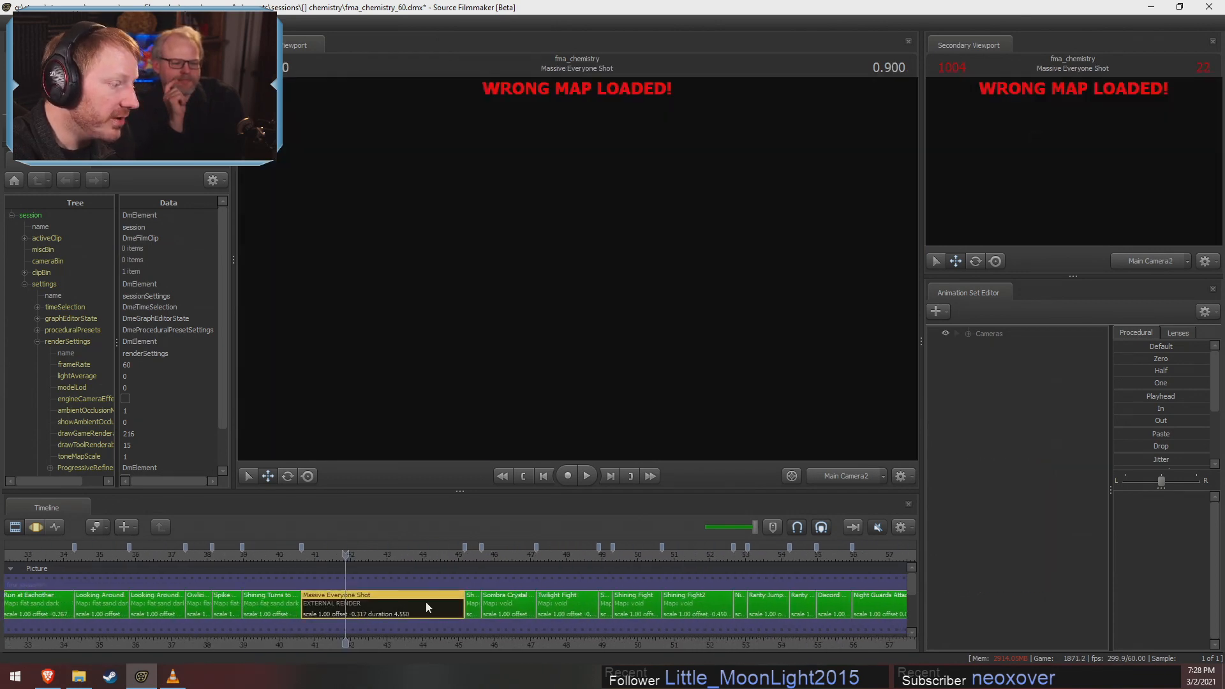
pyautogui.scroll(-5, 429, 605)
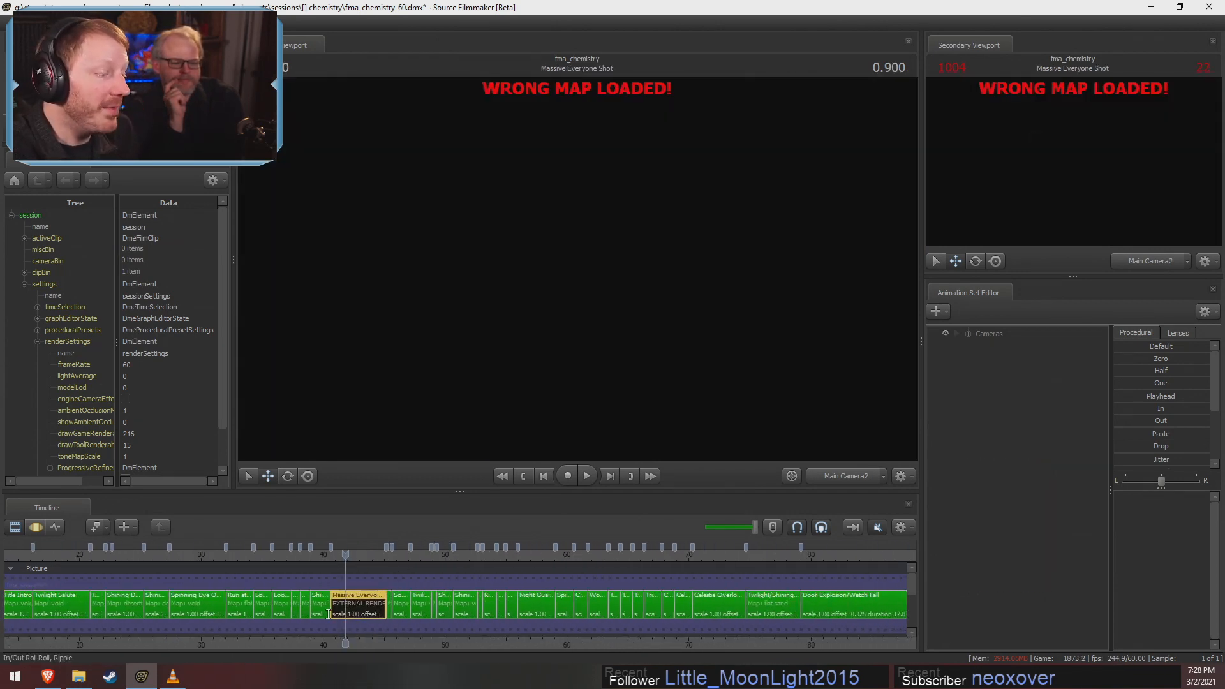
pyautogui.scroll(-2, 357, 606)
pyautogui.scroll(-3, 373, 598)
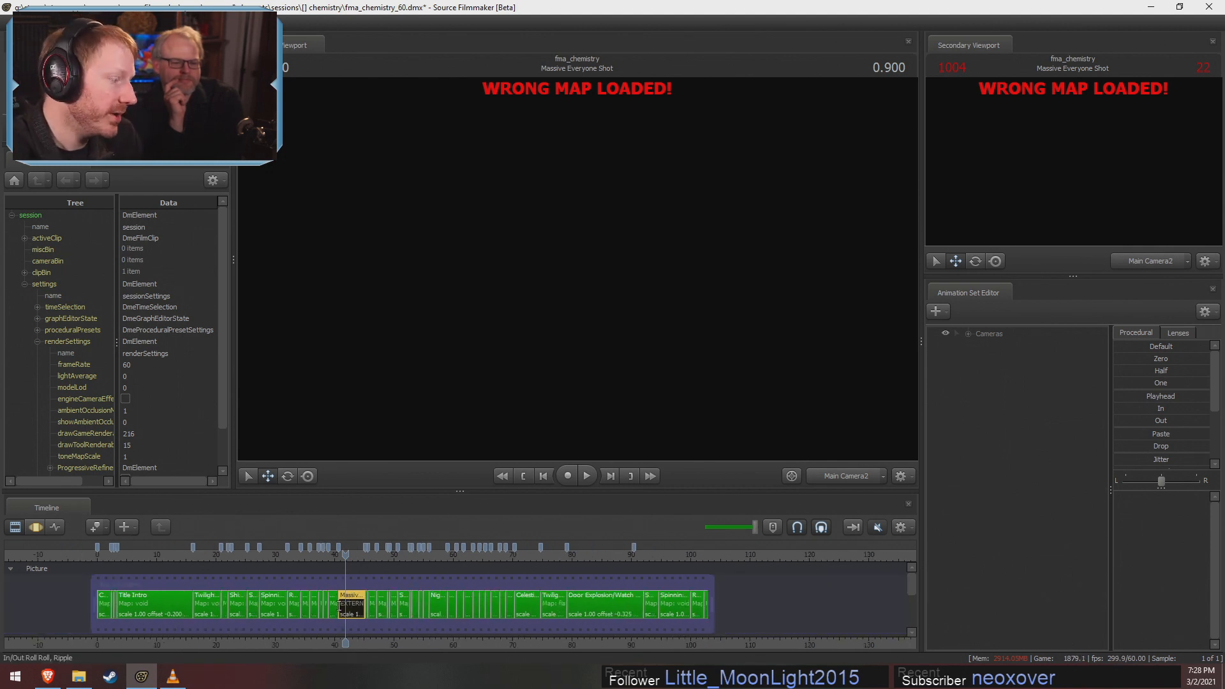
pyautogui.scroll(2, 338, 626)
pyautogui.scroll(-2, 339, 626)
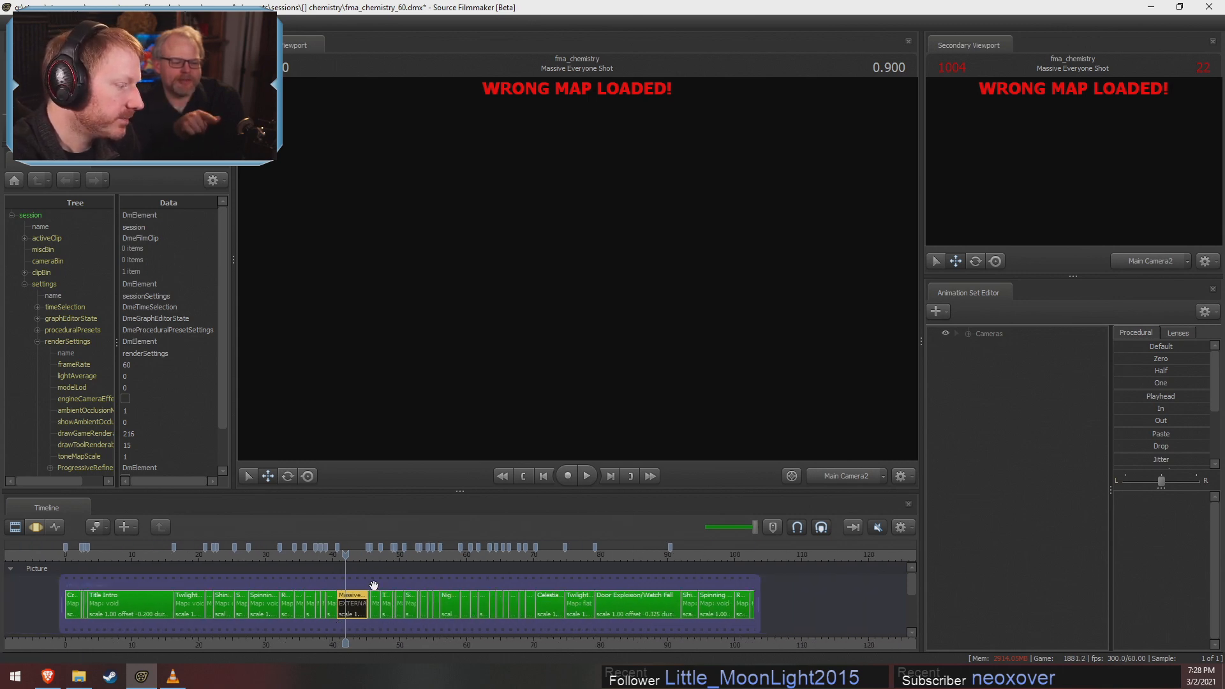
# Switch to VLC, rewind to the start of the crowd shot and play it in short bursts from 00:41 to 00:43
pyautogui.click(181, 673)
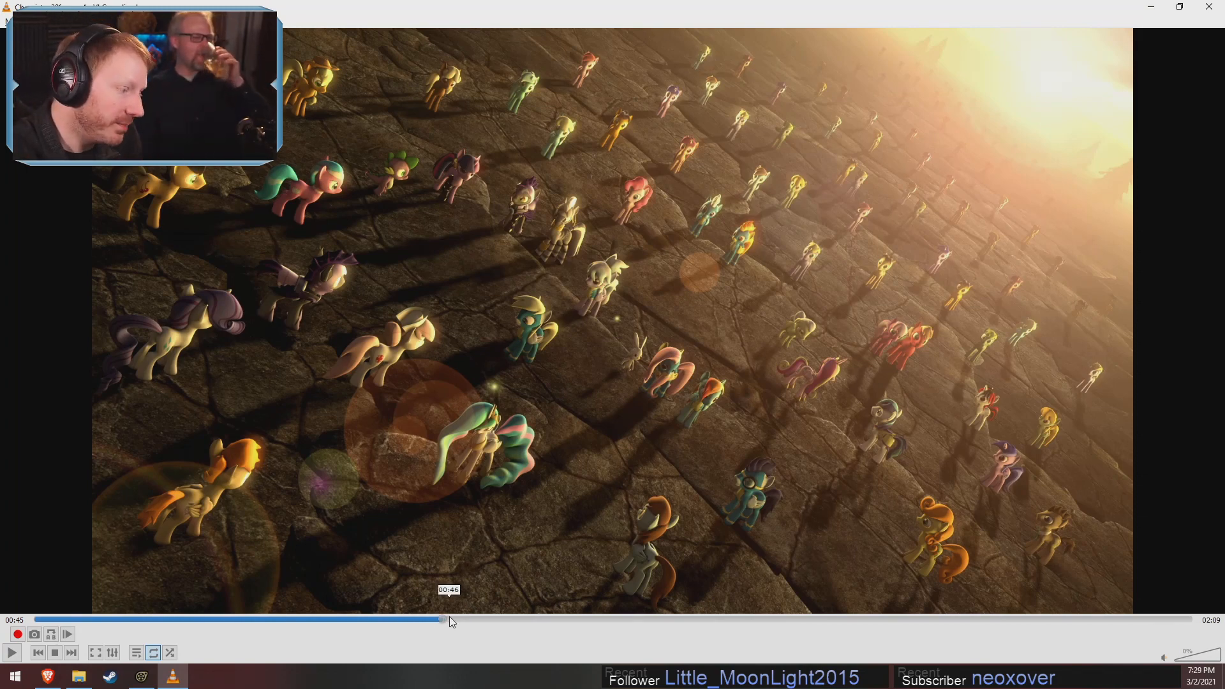
pyautogui.click(437, 618)
pyautogui.moveTo(435, 616); pyautogui.dragTo(405, 615)
pyautogui.press('space')
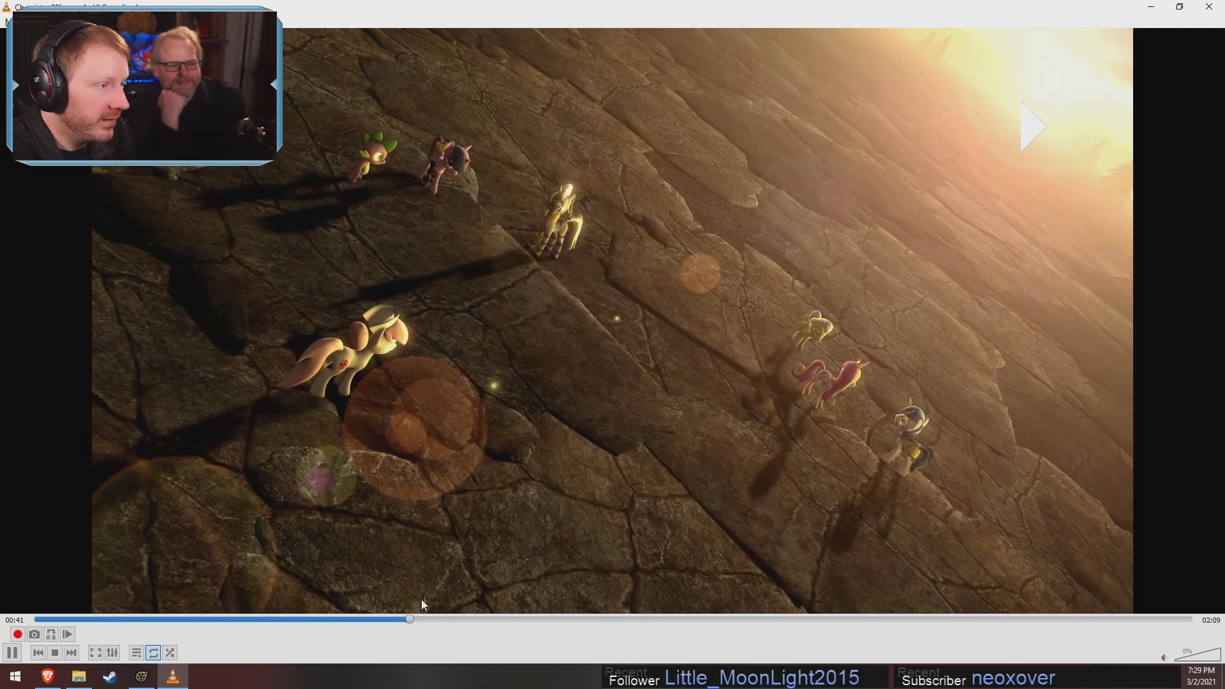
pyautogui.press('space')
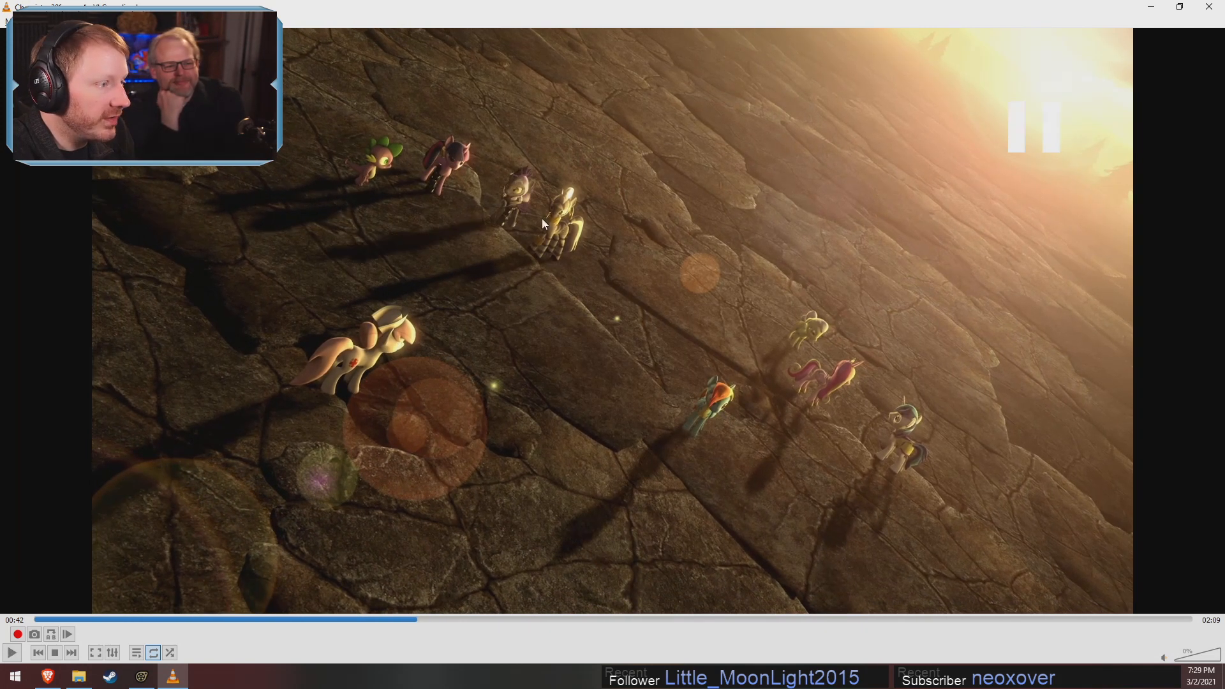
pyautogui.press('space')
pyautogui.press('space')
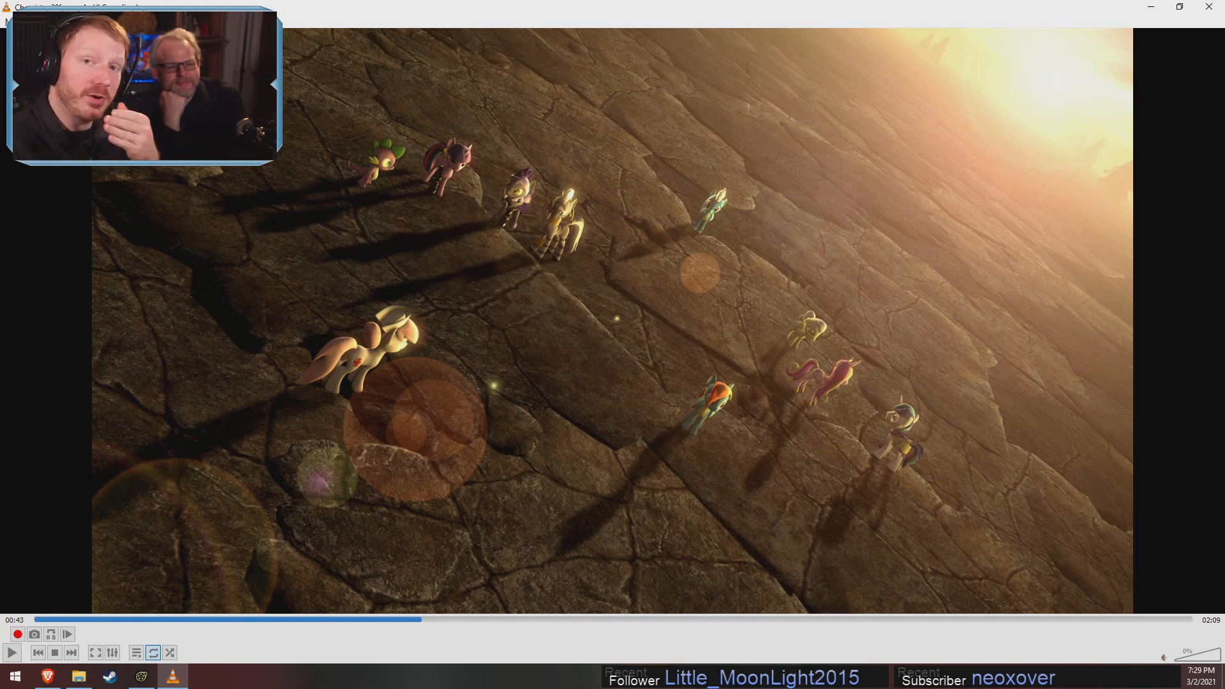
# Continue playing the crowd shot in short bursts from 00:43 to 00:45 to review how the ponies appear
pyautogui.press('space')
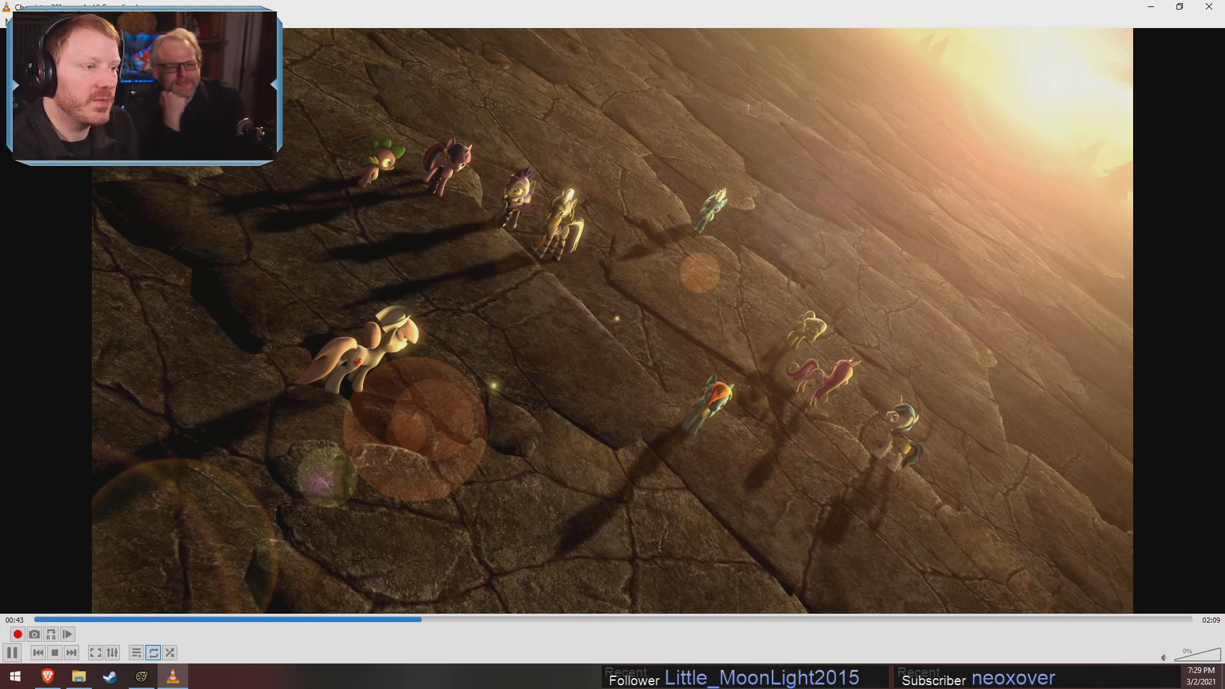
pyautogui.press('space')
pyautogui.press('space')
pyautogui.press('space')
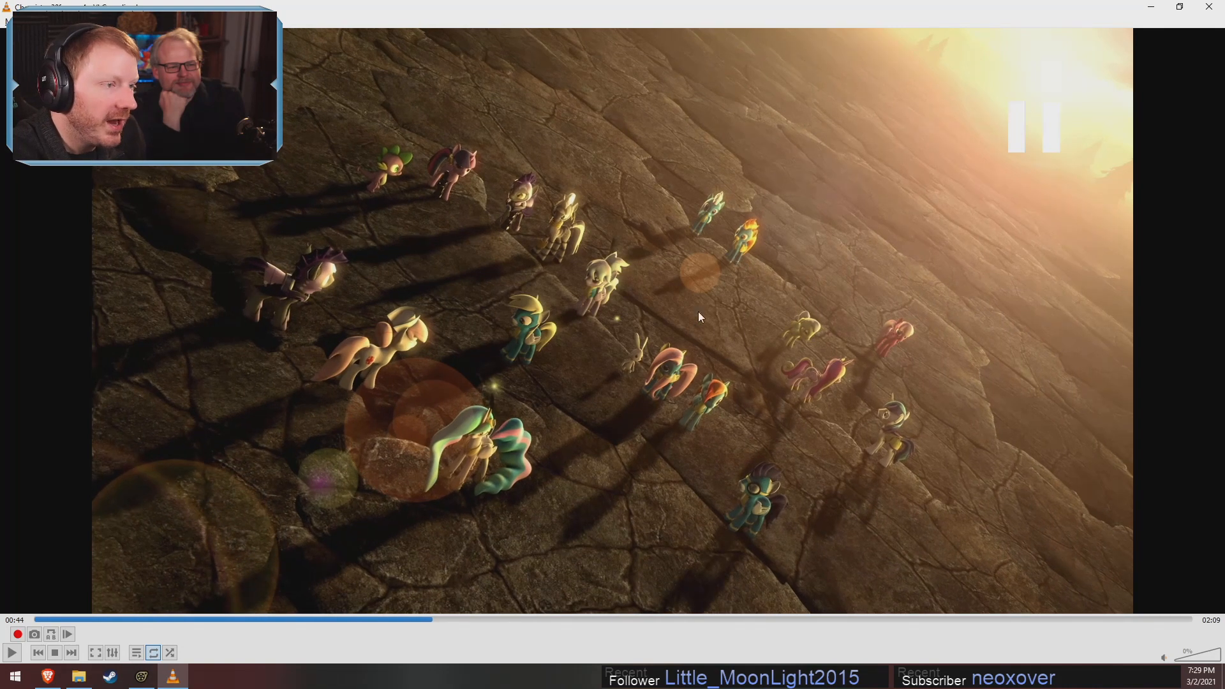
pyautogui.press('space')
pyautogui.press('space')
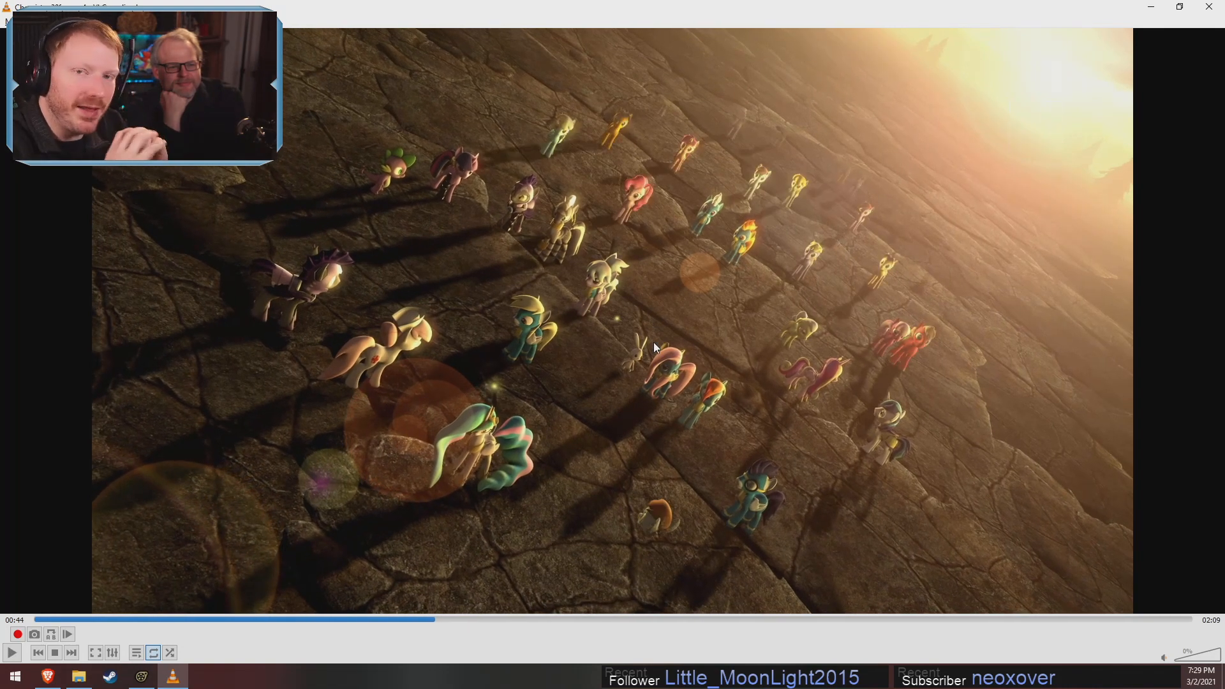
pyautogui.press('space')
pyautogui.press('space')
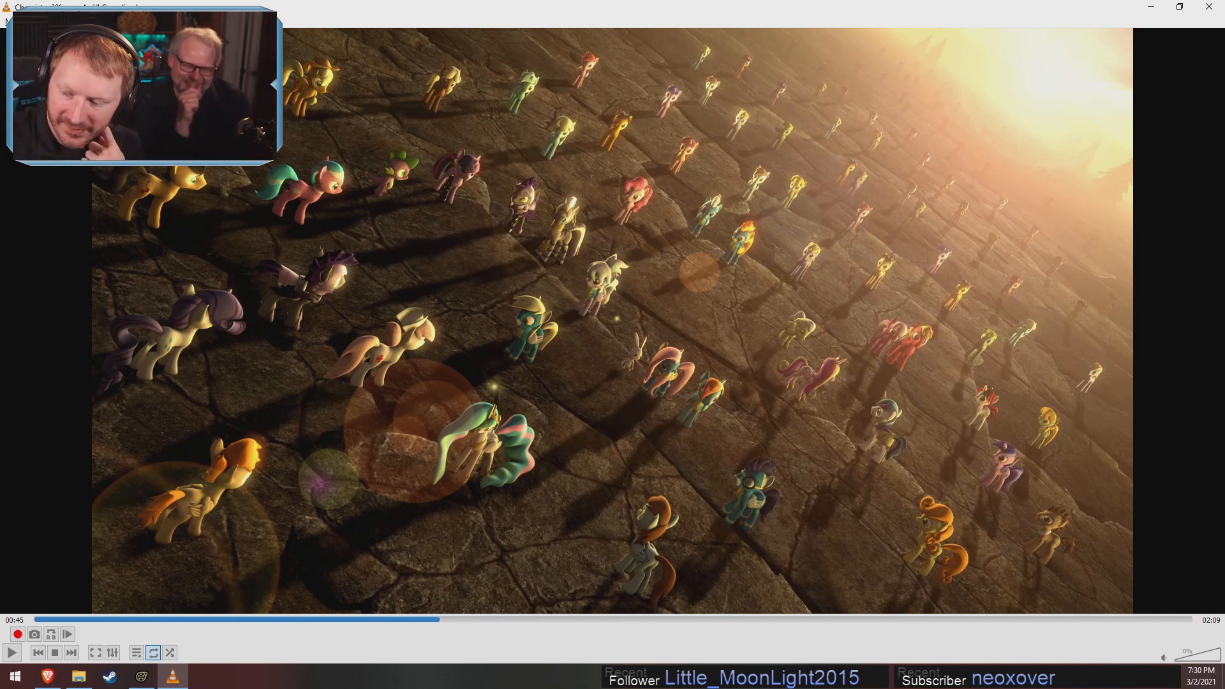
# Close VLC and open the recent session applejack_tractor.dmx in Source Filmmaker
pyautogui.click(1208, 7)
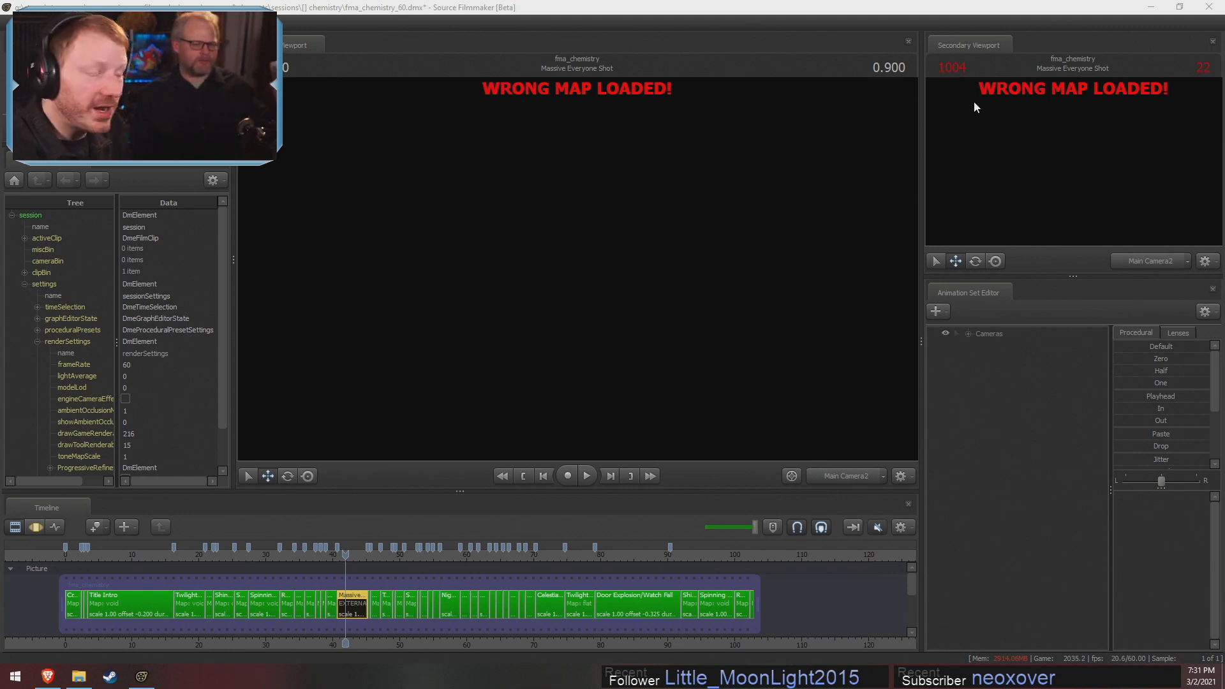
pyautogui.click(5, 22)
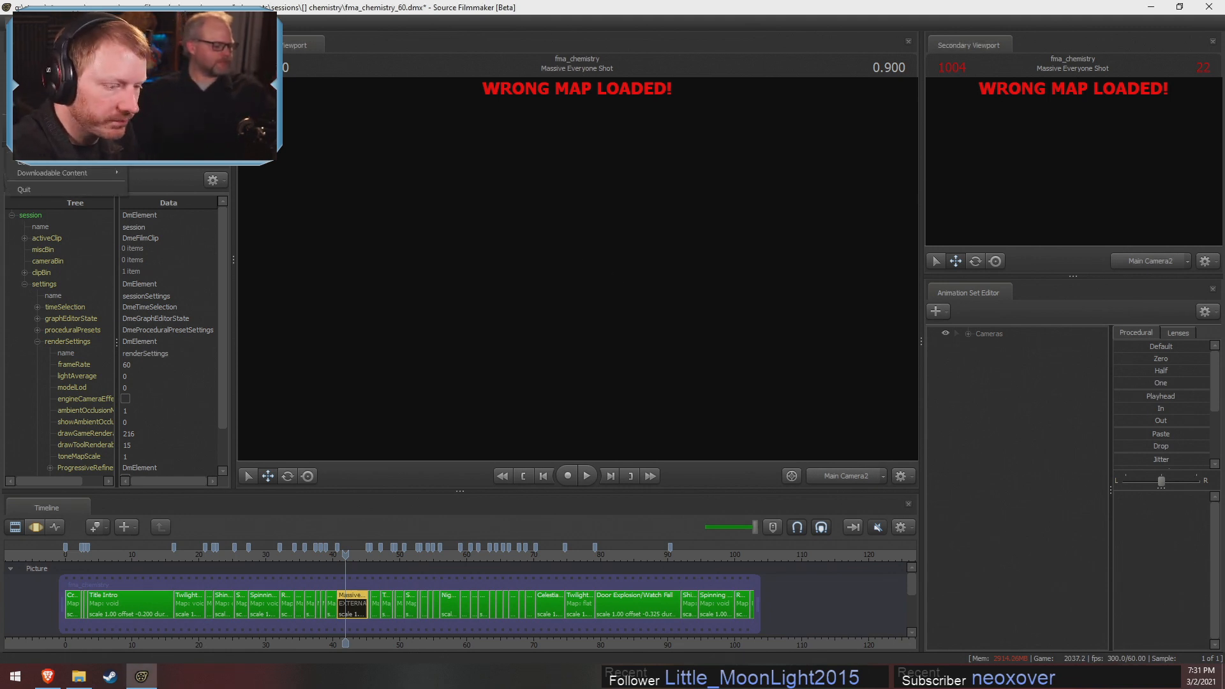
pyautogui.moveTo(64, 108)
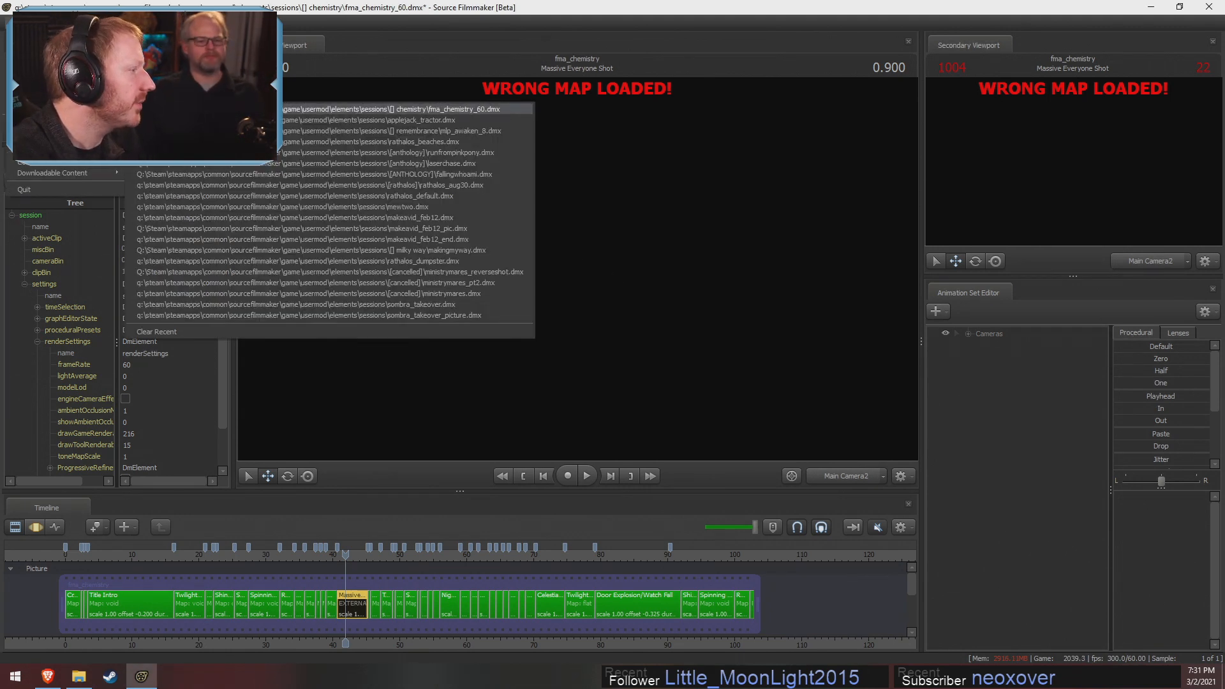
pyautogui.click(370, 120)
pyautogui.click(595, 350)
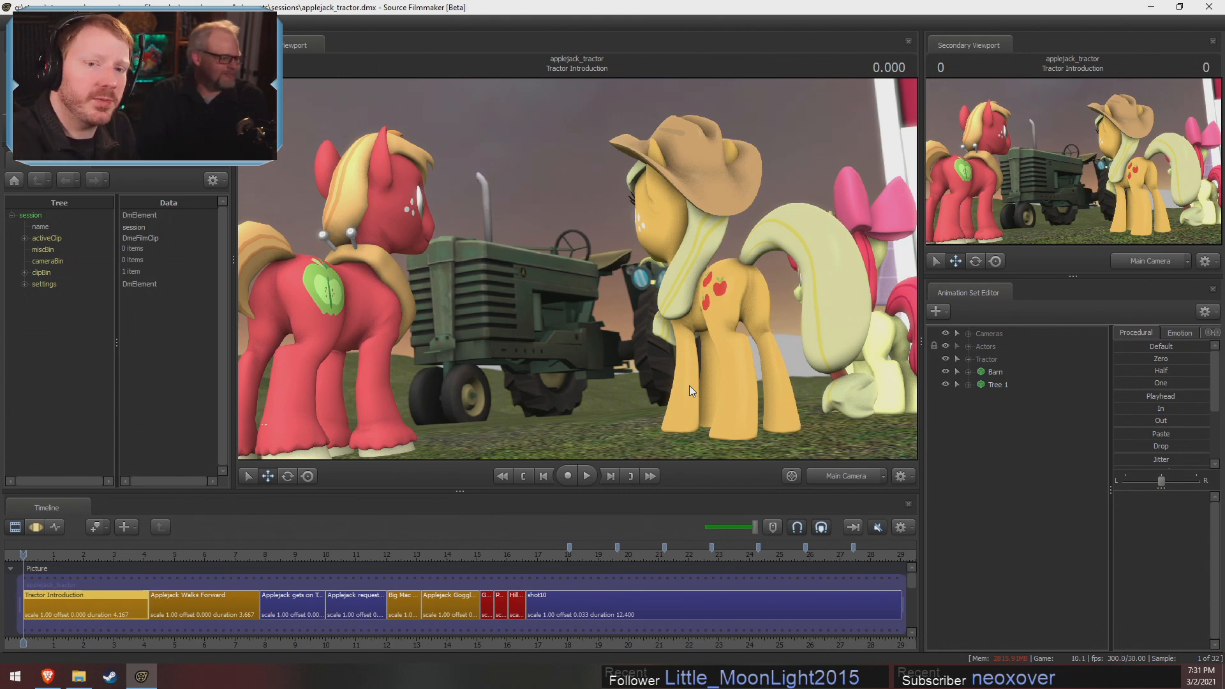
# Select the Applejack gets on Tractor shot, show it in the Motion Editor and play it briefly, stopping at 0.433
pyautogui.click(274, 554)
pyautogui.scroll(2, 277, 595)
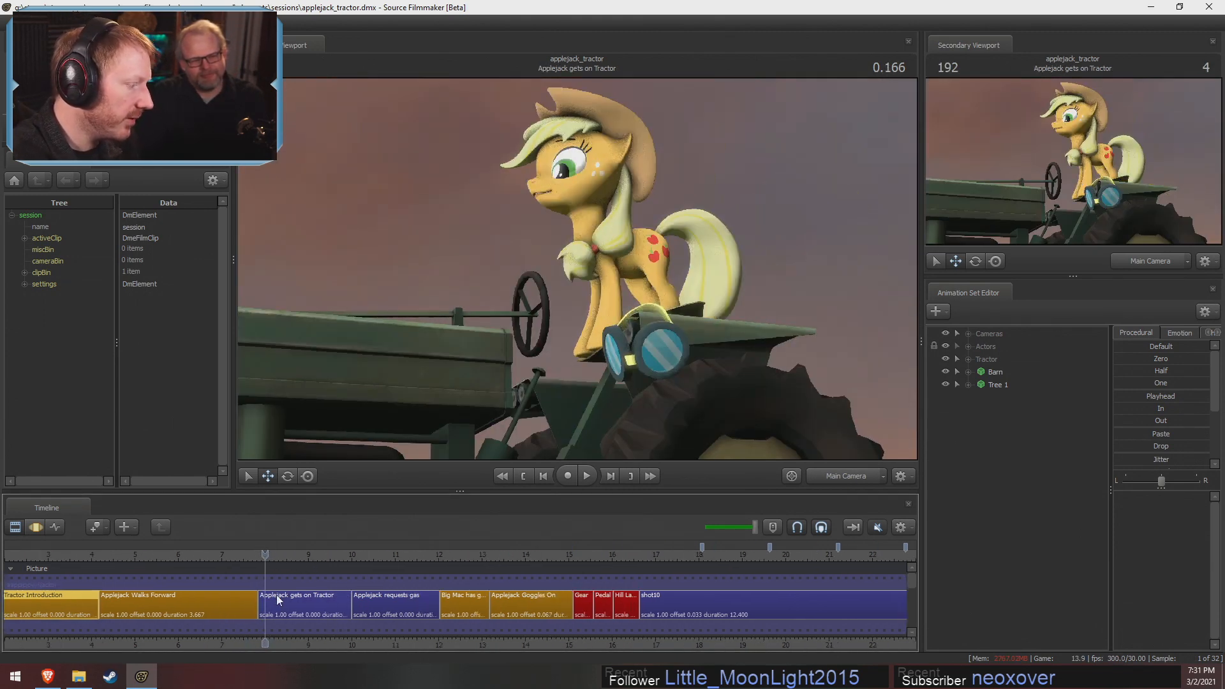
pyautogui.click(277, 595)
pyautogui.scroll(8, 314, 630)
pyautogui.press('F3')
pyautogui.moveTo(366, 640); pyautogui.dragTo(501, 653, button='middle')
pyautogui.press('space')
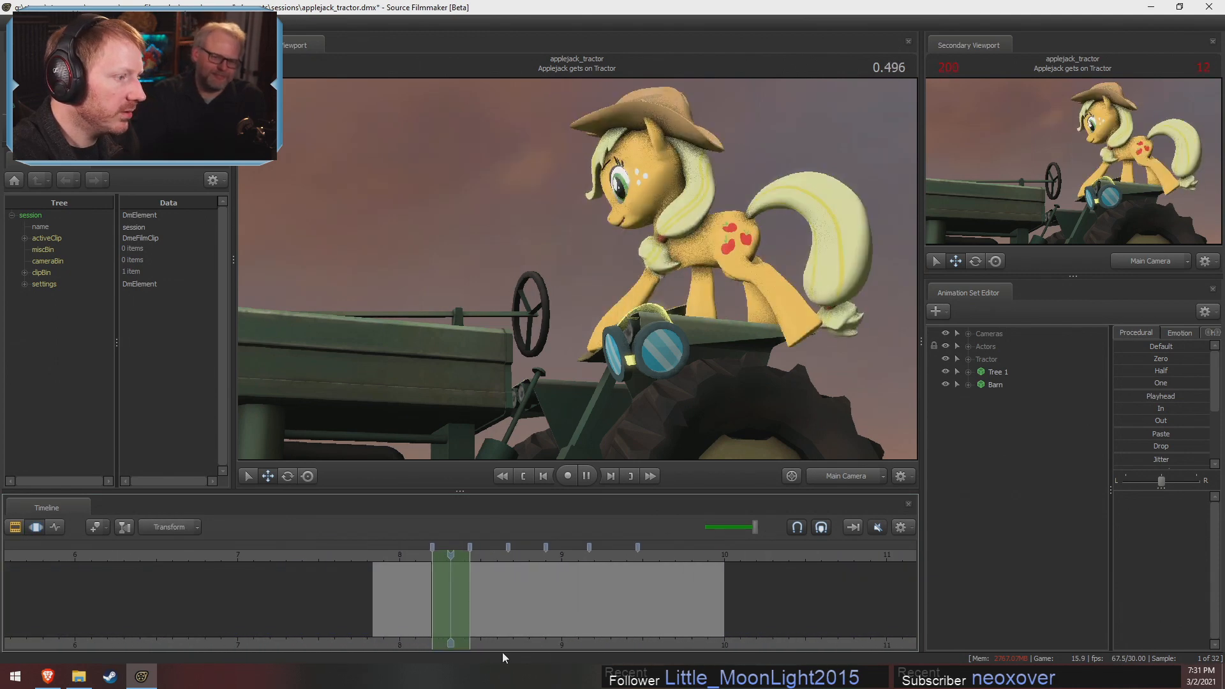
pyautogui.press('space')
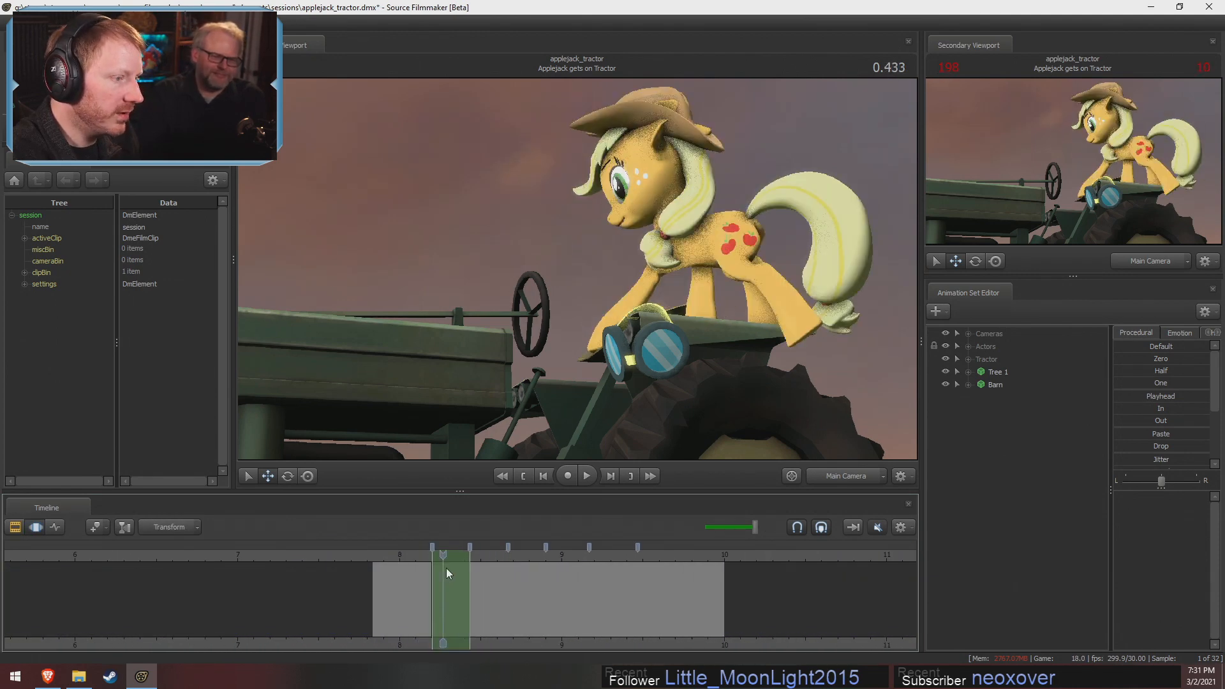
pyautogui.moveTo(481, 577); pyautogui.dragTo(445, 595)
# Switch the primary viewport to the Work Camera and examine Applejack on the tractor from another angle
pyautogui.click(830, 477)
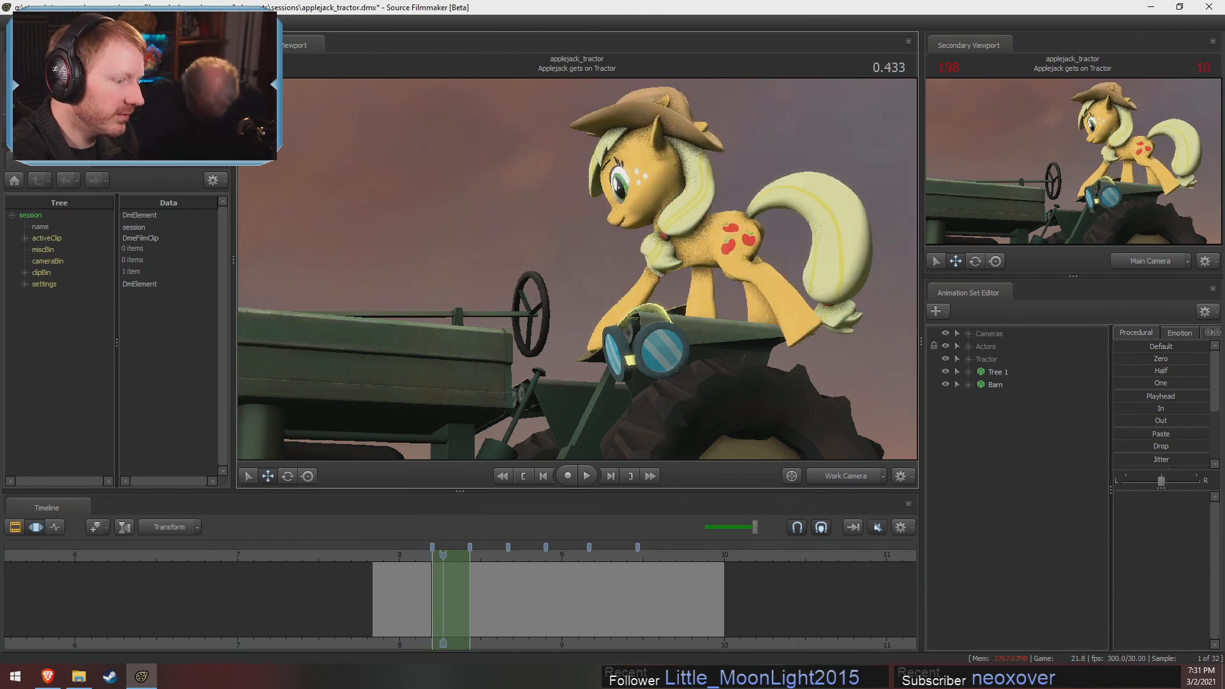
pyautogui.press('s')
pyautogui.moveTo(578, 268); pyautogui.dragTo(624, 331)
pyautogui.press('s')
pyautogui.press('w')
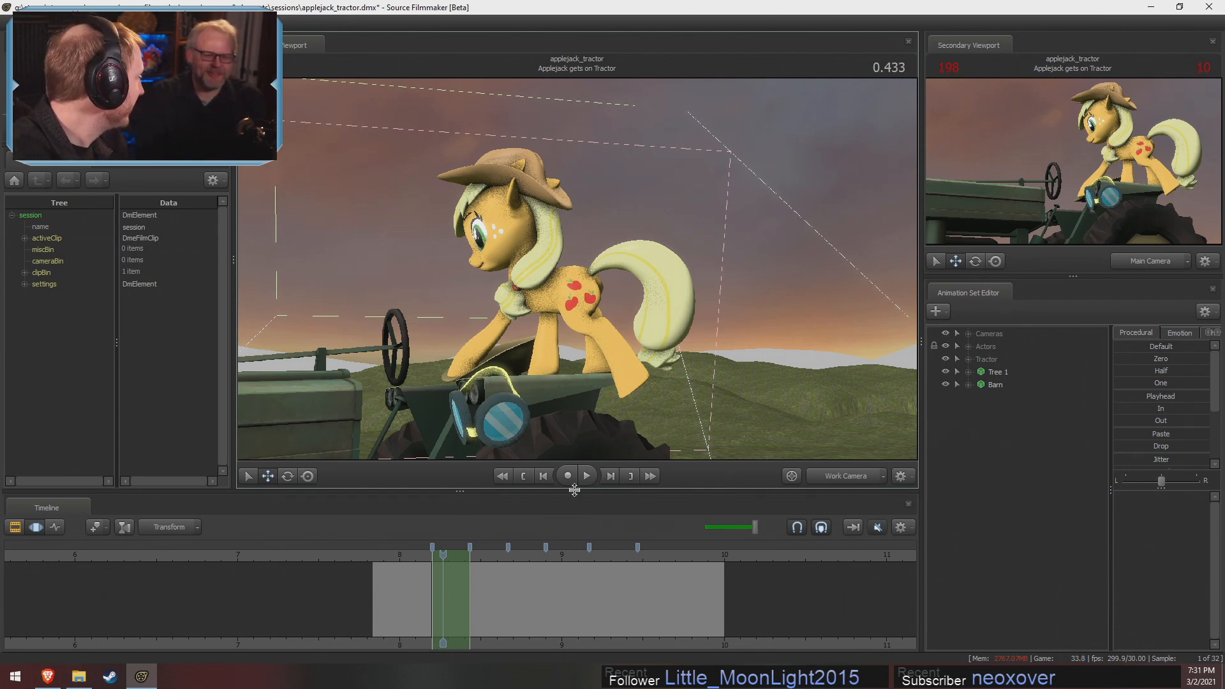
# Play and scrub through the Applejack gets on Tractor shot from the Work Camera, stopping at 2.133
pyautogui.moveTo(443, 556)
pyautogui.mouseDown()
pyautogui.moveTo(400, 561)
pyautogui.moveTo(443, 563)
pyautogui.mouseUp()
pyautogui.moveTo(577, 270); pyautogui.dragTo(573, 276)
pyautogui.press('space')
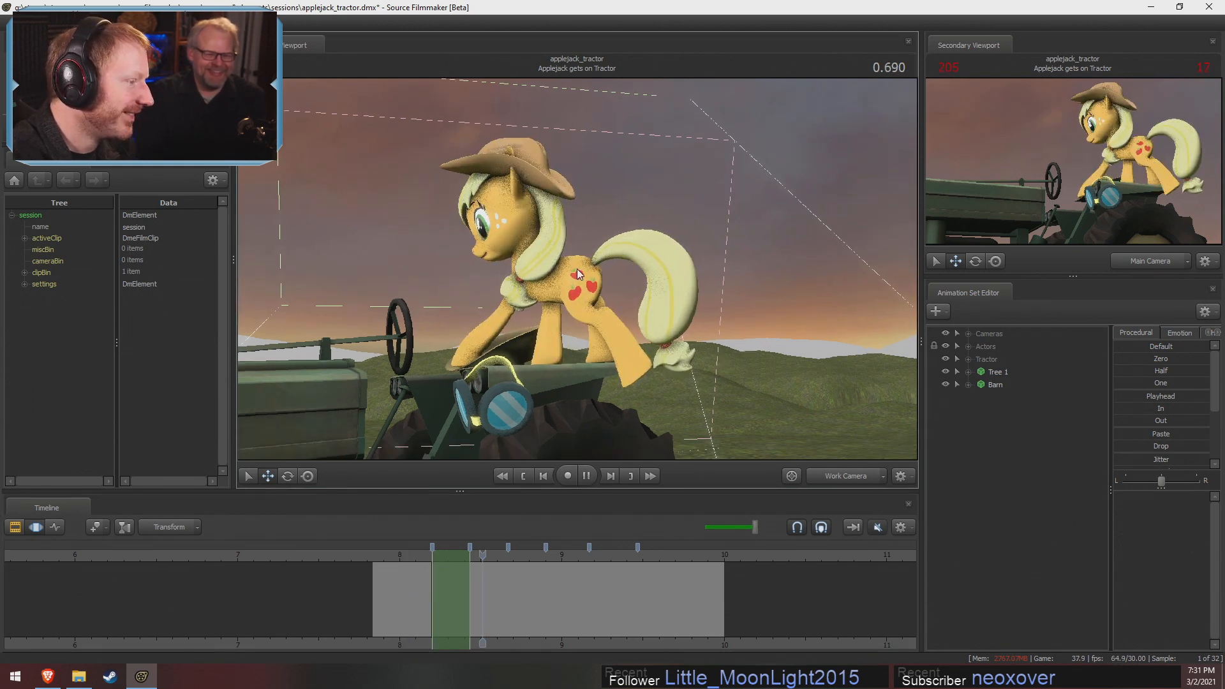
pyautogui.press('space')
pyautogui.moveTo(485, 557)
pyautogui.mouseDown()
pyautogui.moveTo(443, 565)
pyautogui.moveTo(510, 568)
pyautogui.moveTo(495, 568)
pyautogui.mouseUp()
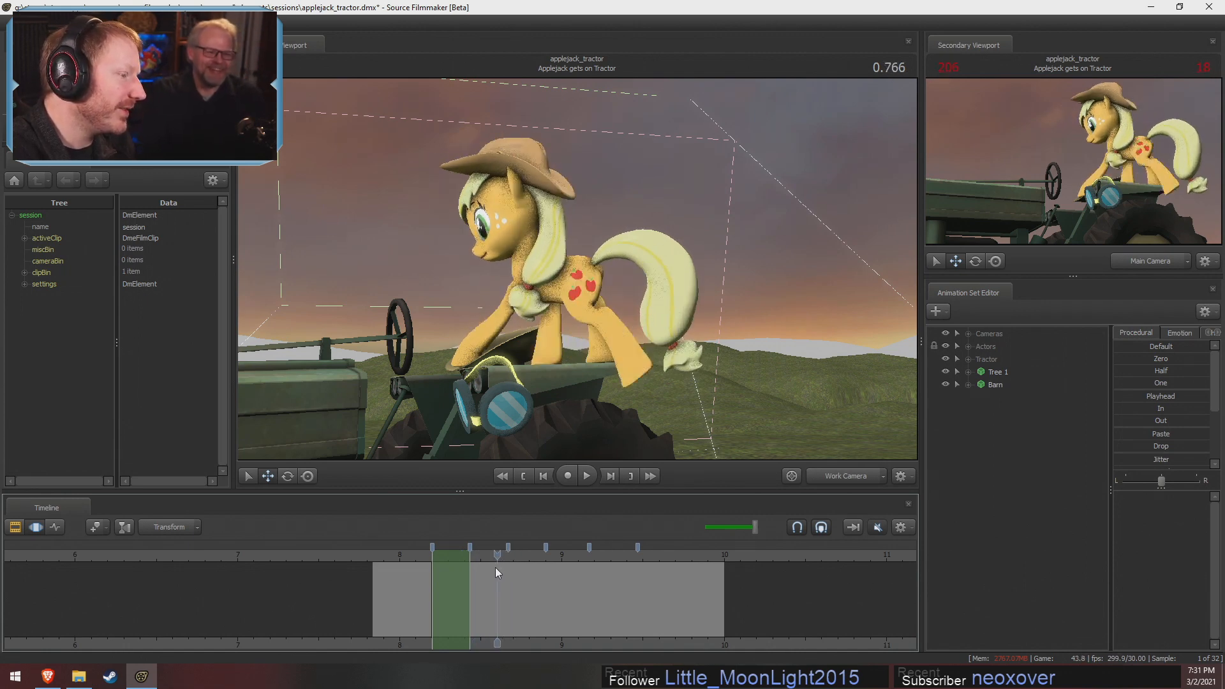
pyautogui.press('Down')
pyautogui.press('Down')
pyautogui.press('space')
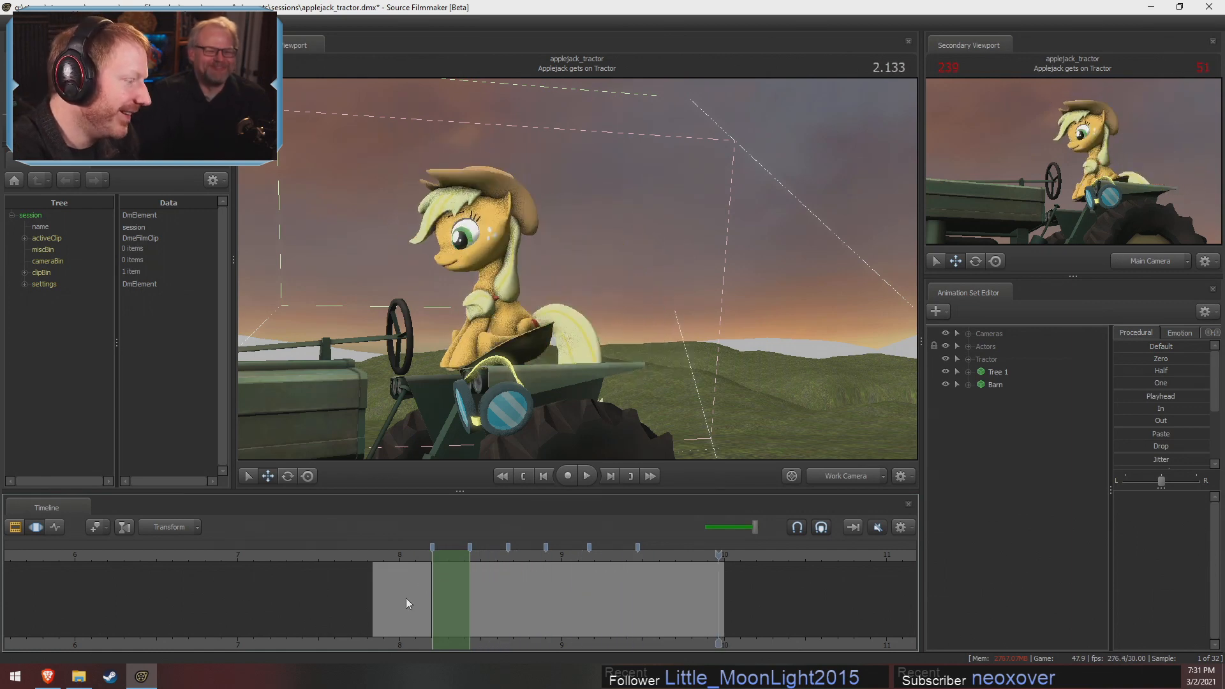
# Return to 0.500, reframe the Work Camera on Applejack and the tractor, and play the shot up to 1.133
pyautogui.moveTo(409, 566); pyautogui.dragTo(454, 566)
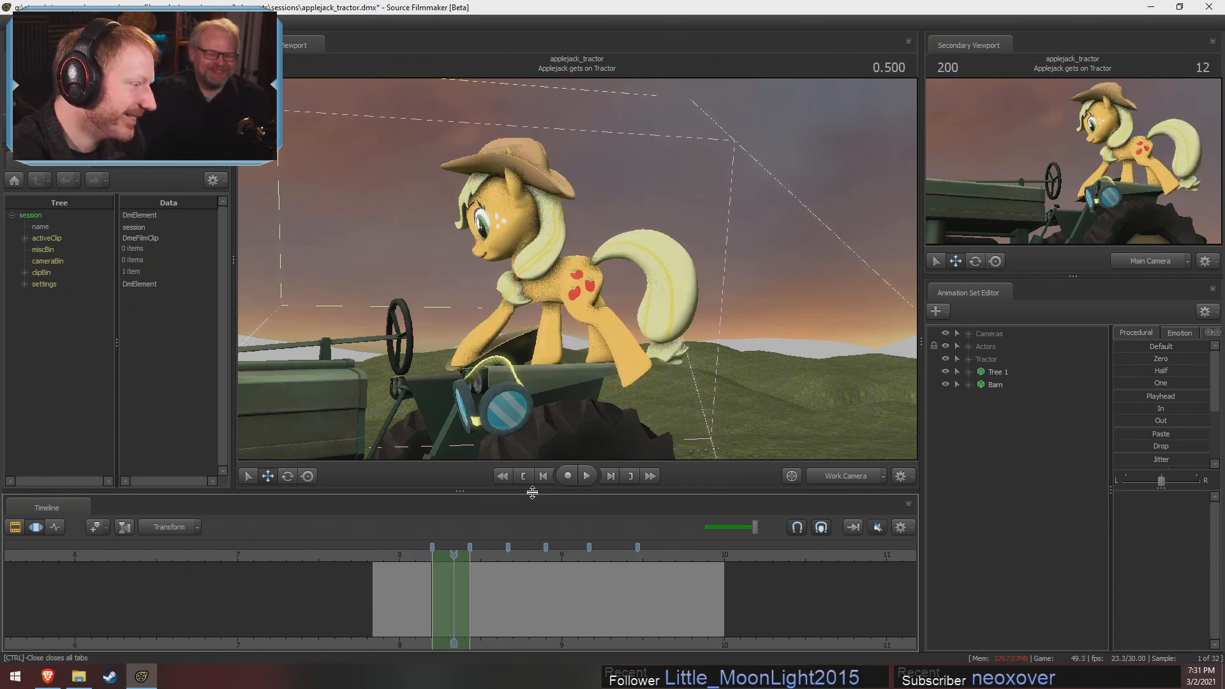
pyautogui.keyDown('ctrl'); pyautogui.click(776, 196); pyautogui.keyUp('ctrl')
pyautogui.moveTo(817, 409); pyautogui.dragTo(578, 265)
pyautogui.press('space')
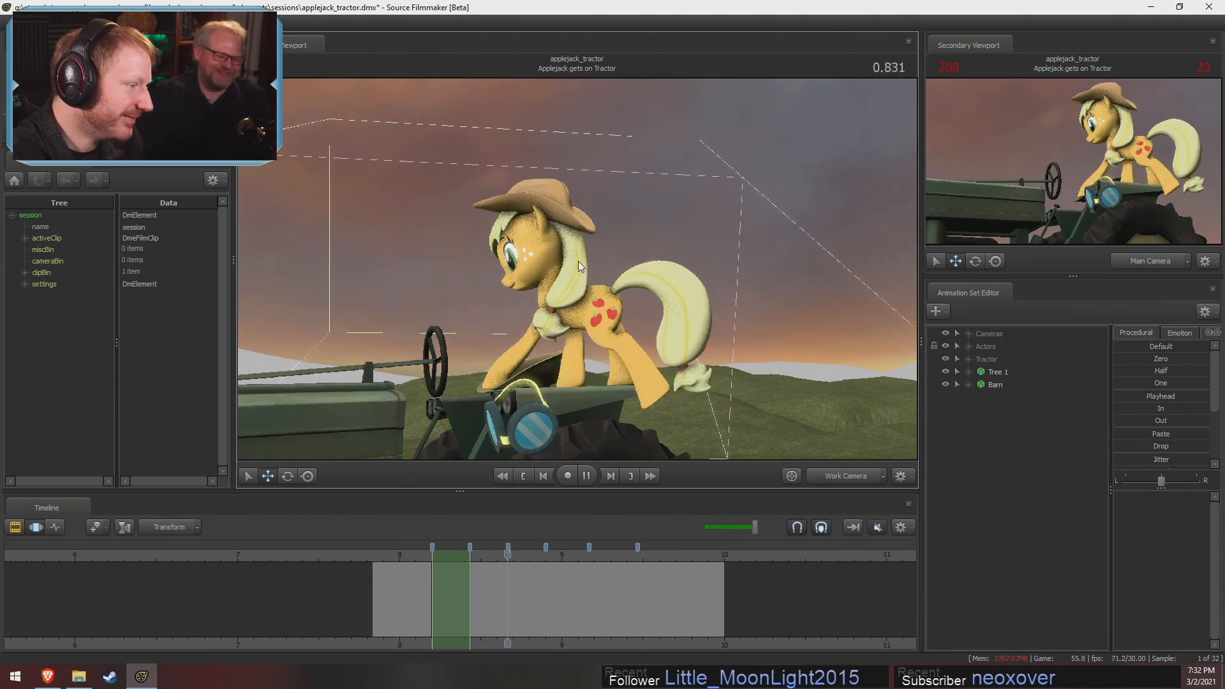
pyautogui.press('space')
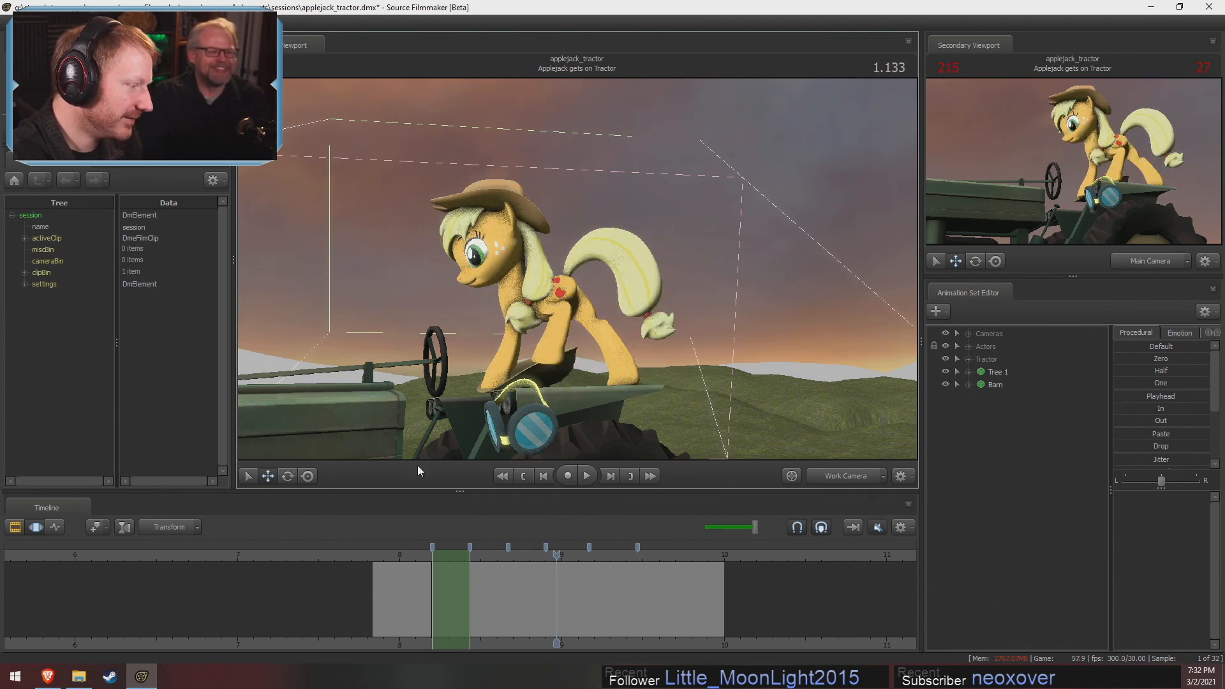
# Select all time at 0.066 and bake Applejack's procedural bones into editable ear and jiggle bone controls
pyautogui.click(384, 559)
pyautogui.hotkey('ctrl', 'a')
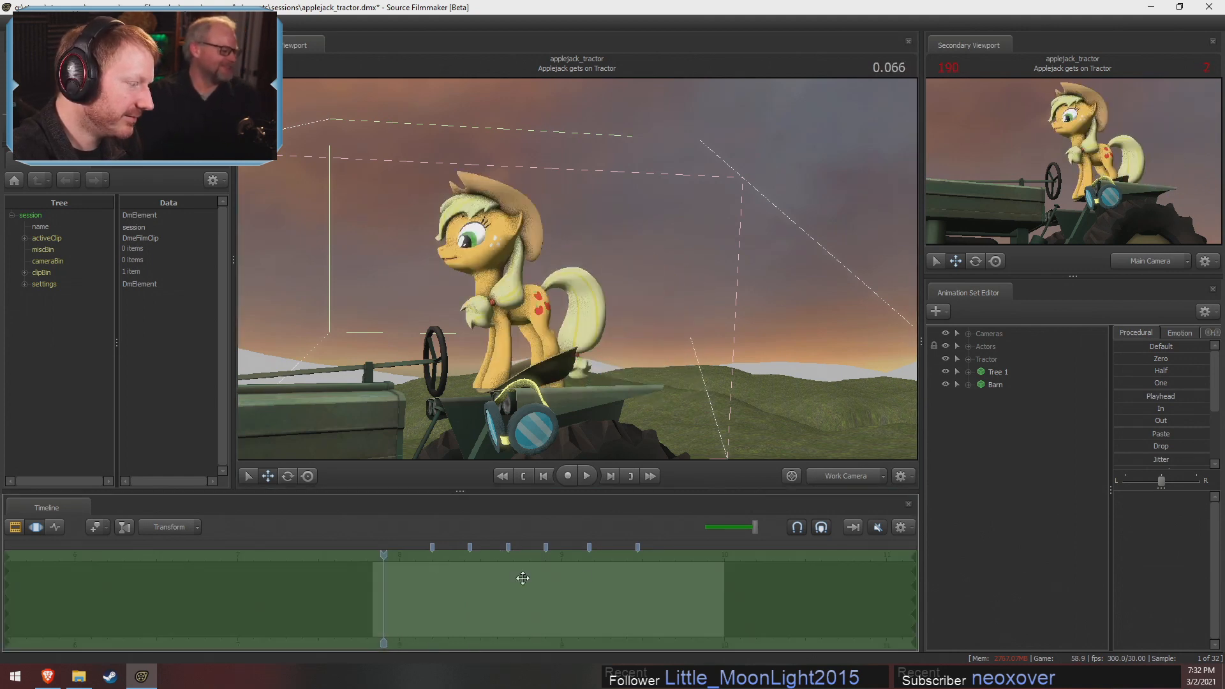
pyautogui.click(970, 351)
pyautogui.click(980, 359)
pyautogui.click(992, 396)
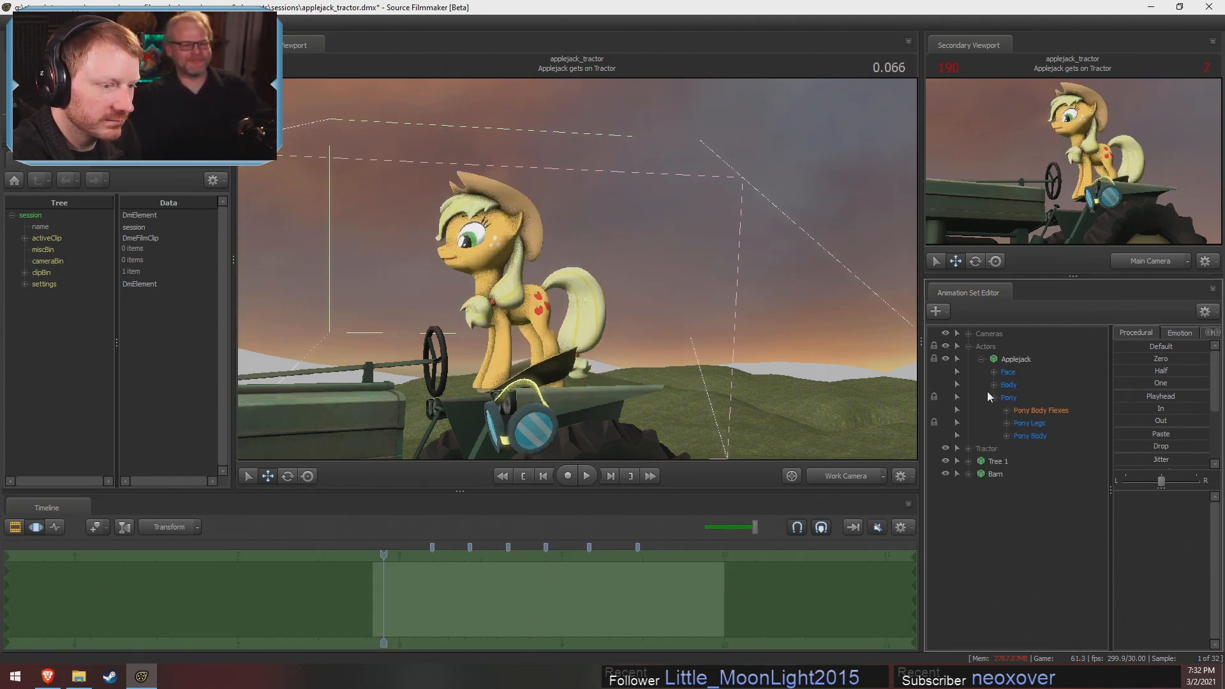
pyautogui.click(1007, 436)
pyautogui.rightClick(1040, 359)
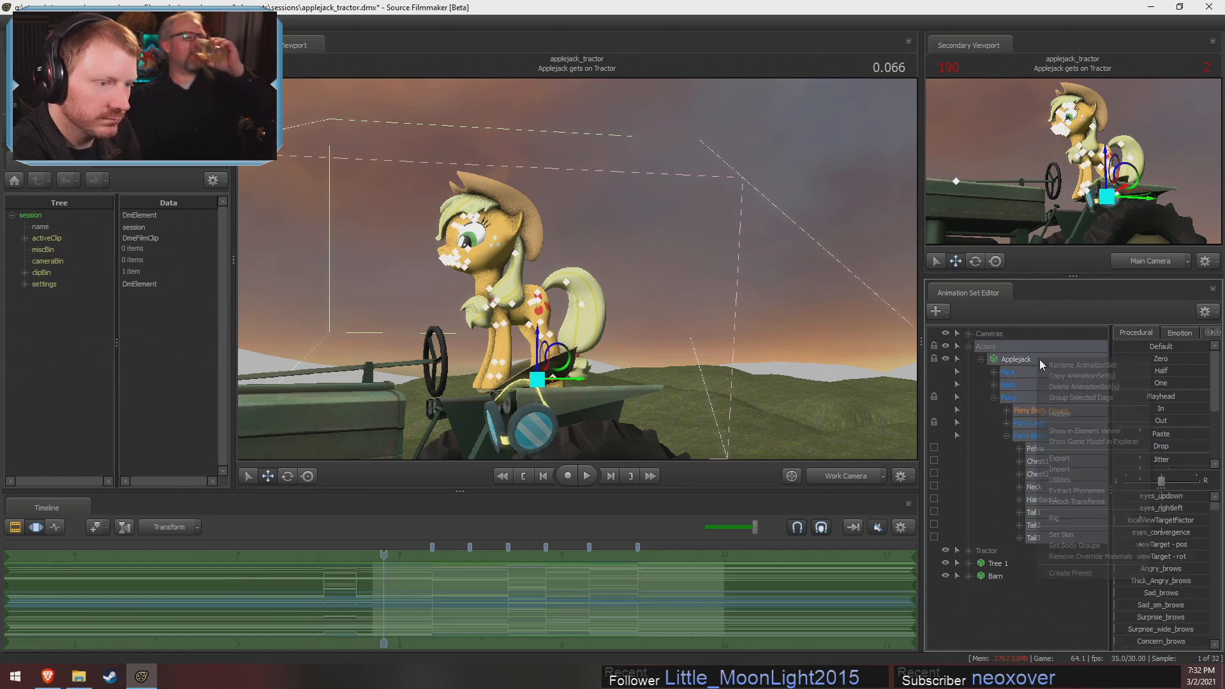
pyautogui.moveTo(1068, 482)
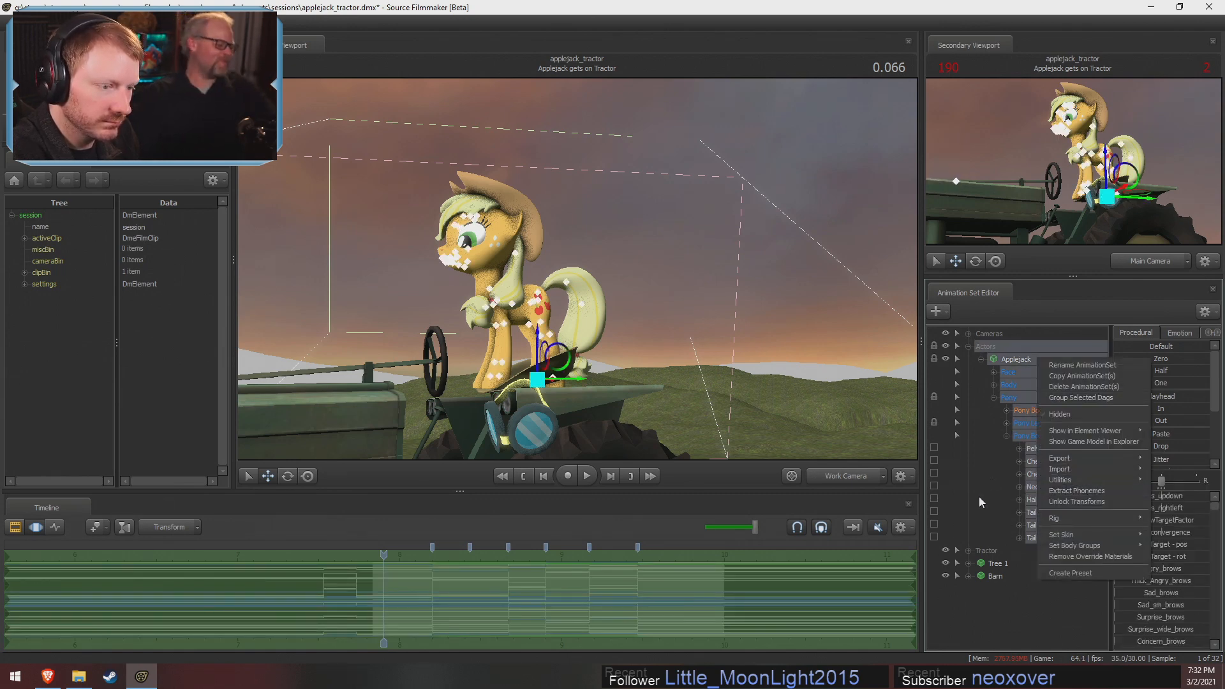
pyautogui.click(957, 506)
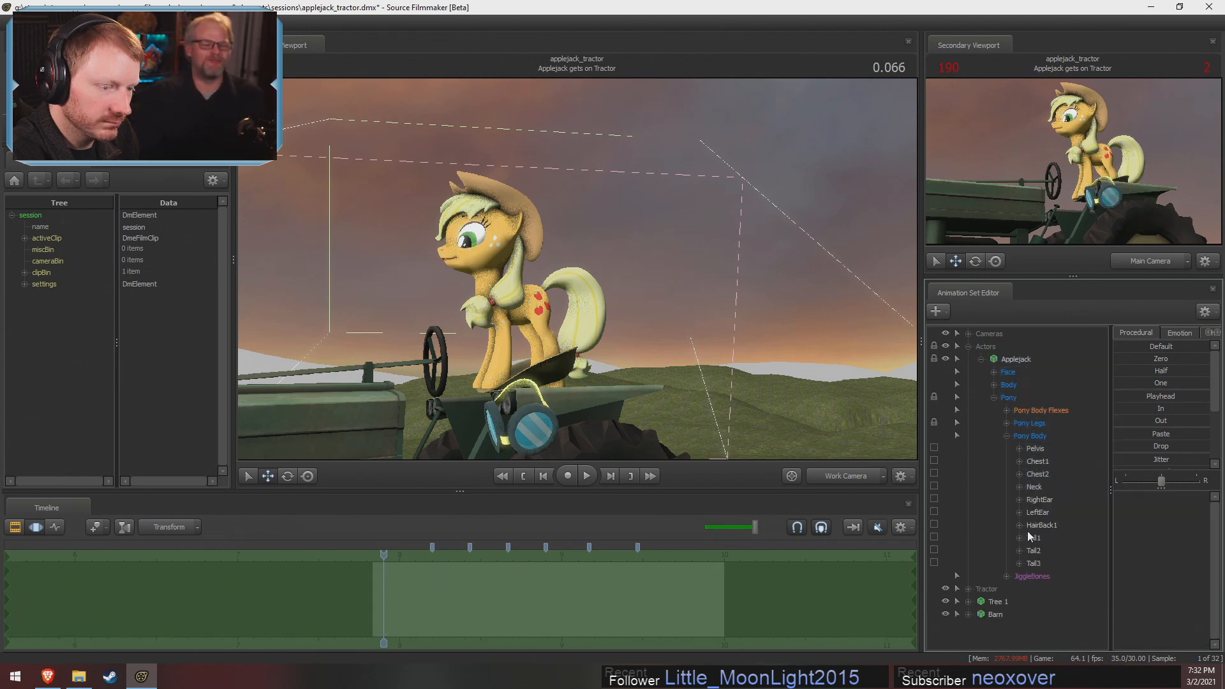
# Limit the time selection to the current shot and apply Jitter to Applejack's RightButt and LeftButt jiggle bones
pyautogui.click(1007, 576)
pyautogui.scroll(-3, 1046, 561)
pyautogui.moveTo(1059, 474); pyautogui.dragTo(1066, 481)
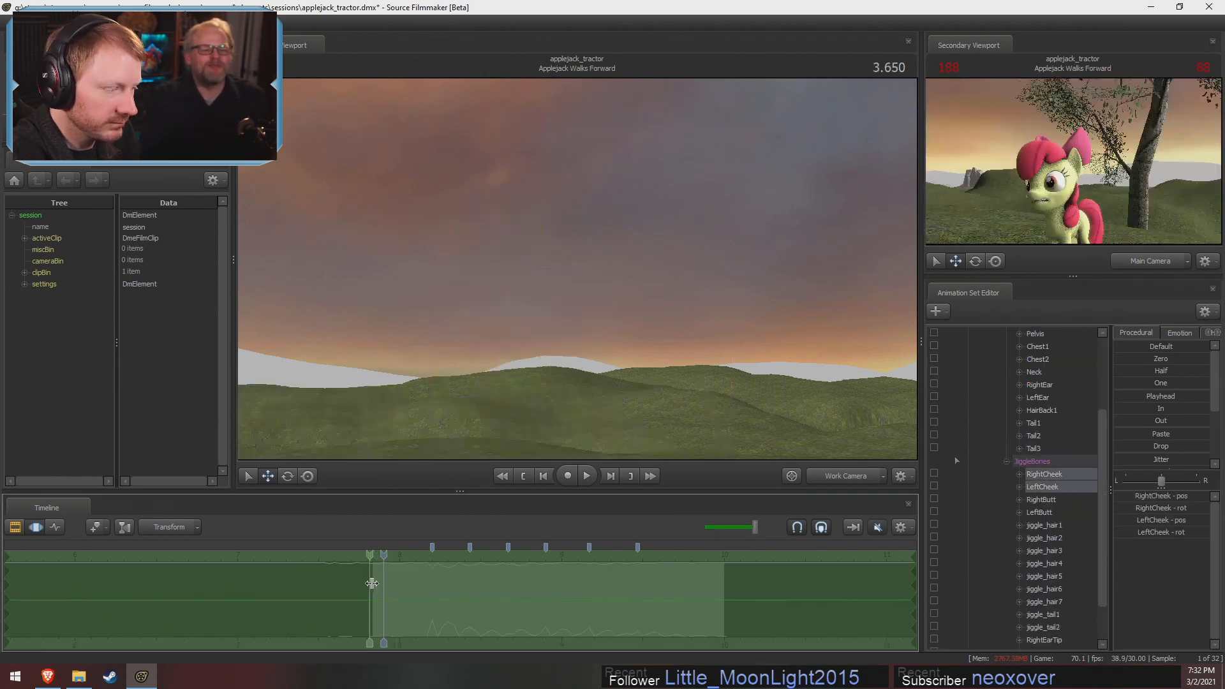
pyautogui.keyDown('shift'); pyautogui.moveTo(372, 582); pyautogui.dragTo(811, 599); pyautogui.keyUp('shift')
pyautogui.moveTo(1139, 460)
pyautogui.mouseDown()
pyautogui.moveTo(1096, 459)
pyautogui.moveTo(1148, 465)
pyautogui.moveTo(1054, 460)
pyautogui.moveTo(1141, 464)
pyautogui.mouseUp()
pyautogui.scroll(-2, 1049, 565)
# Show the Clip Editor and play the Applejack gets on Tractor shot from its start to check the jittered bones
pyautogui.press('F2')
pyautogui.click(374, 552)
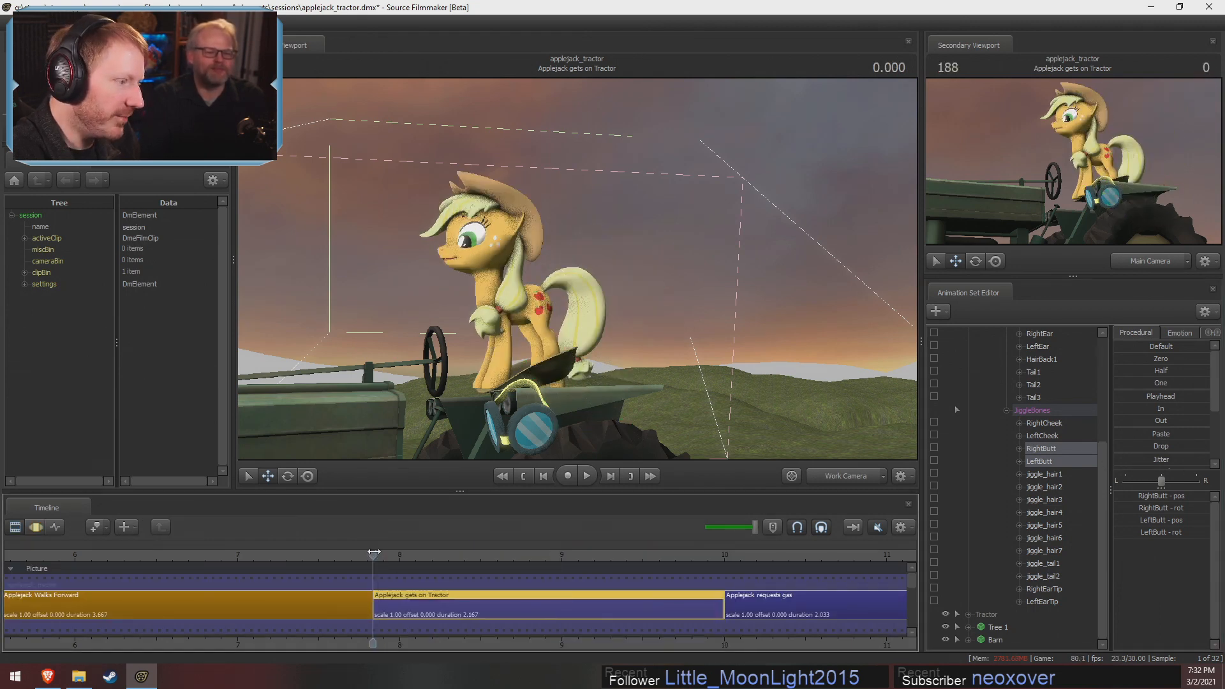
pyautogui.press('space')
pyautogui.press('space')
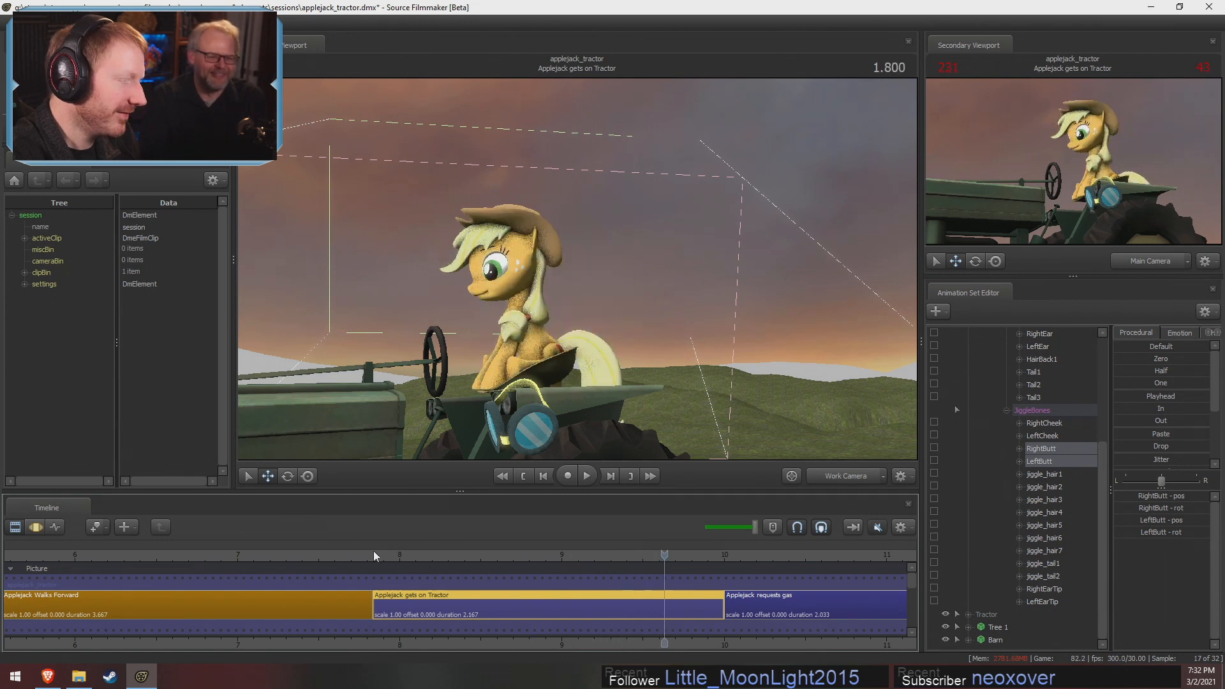
pyautogui.click(379, 557)
pyautogui.press('space')
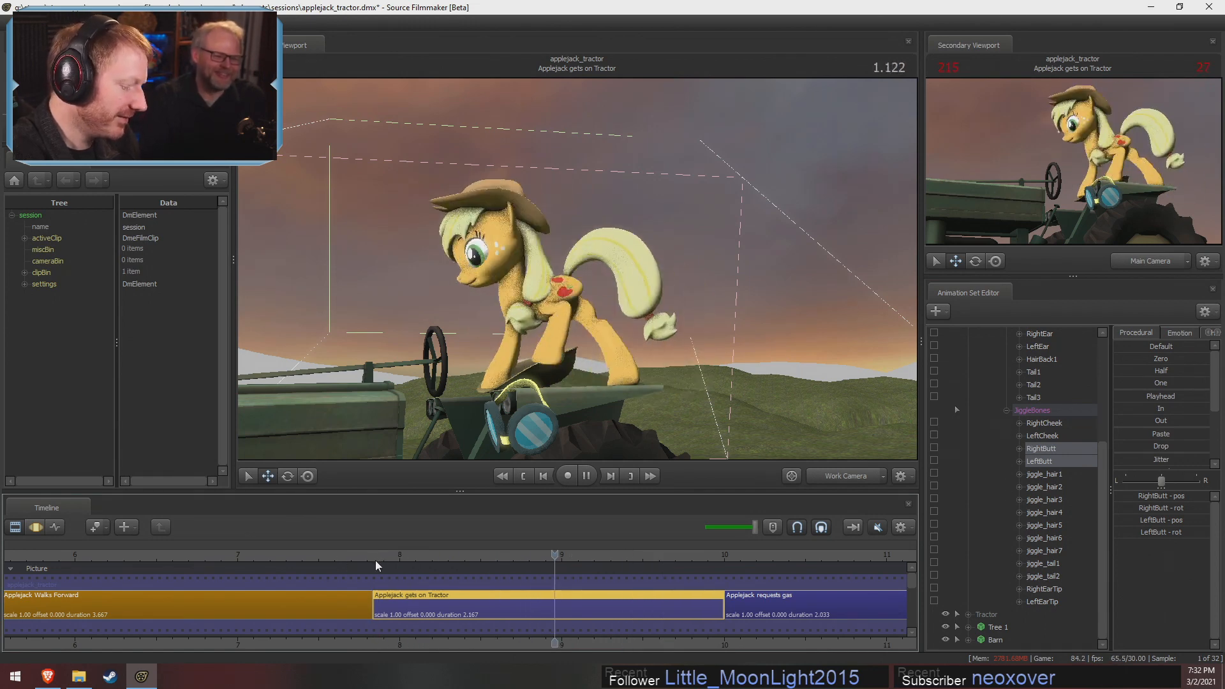
# Shuttle playback forward and backward through the shot to examine the jitter on Applejack's hindquarters as she climbs onto the seat
pyautogui.press('l')
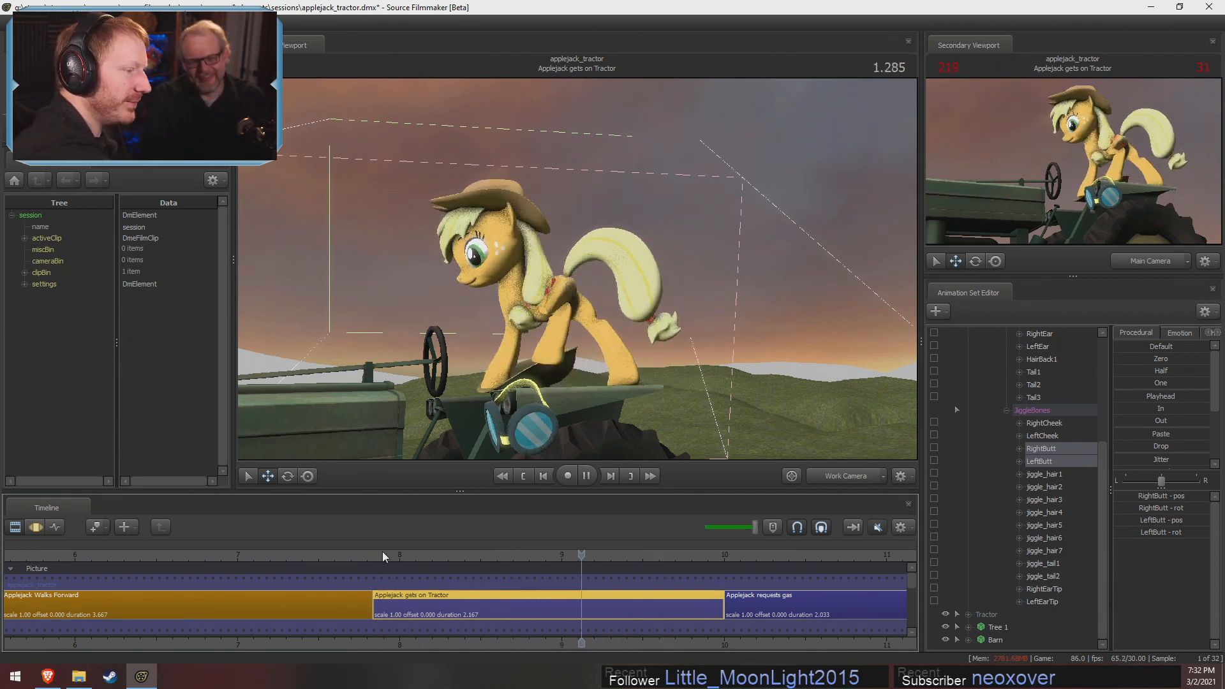
pyautogui.press('j')
pyautogui.press('l')
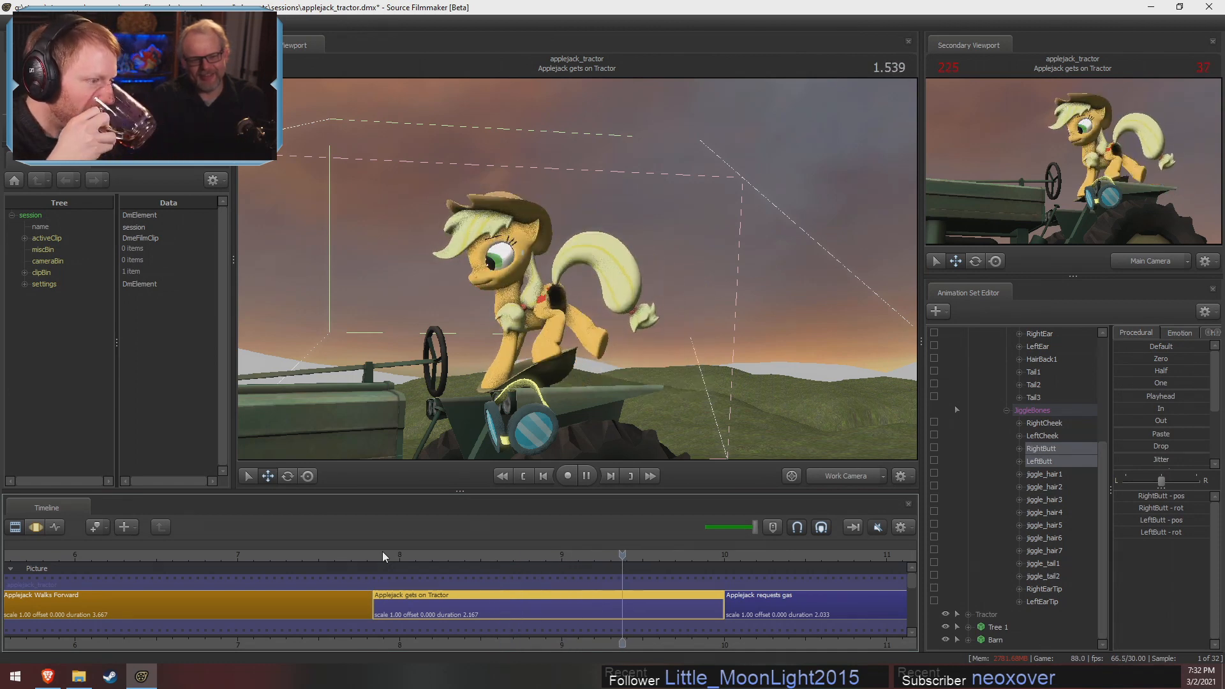
pyautogui.press('j')
pyautogui.press('l')
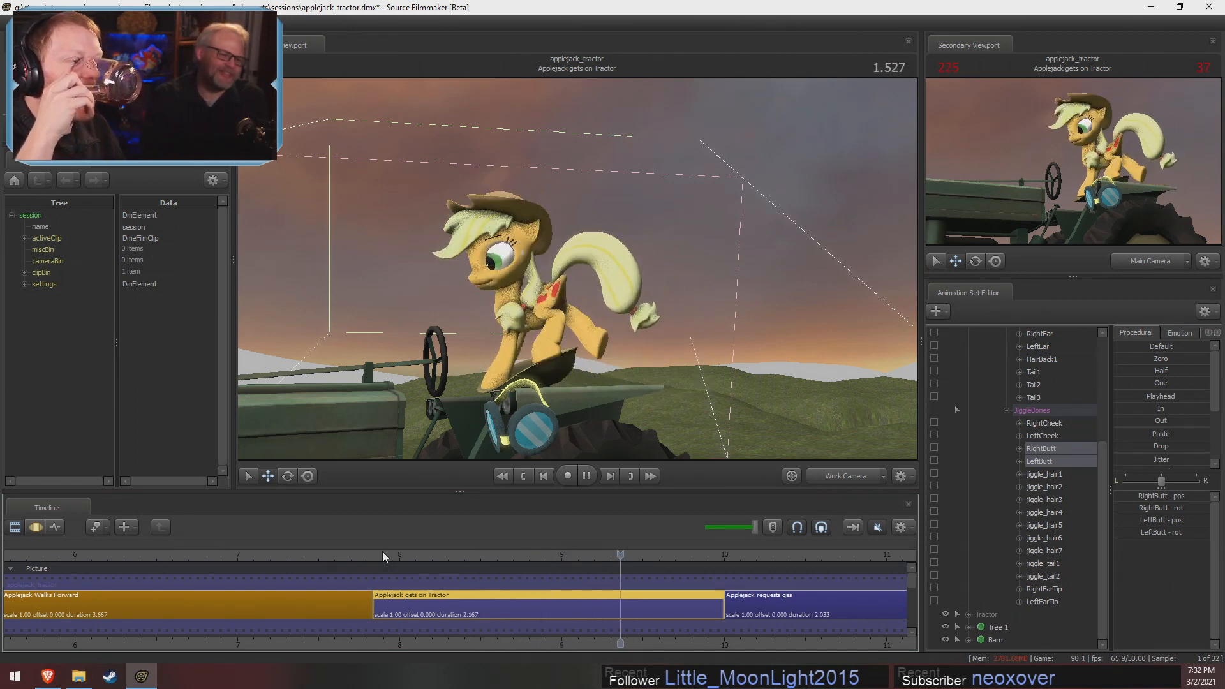
pyautogui.press('j')
pyautogui.press('l')
pyautogui.press('j')
pyautogui.press('l')
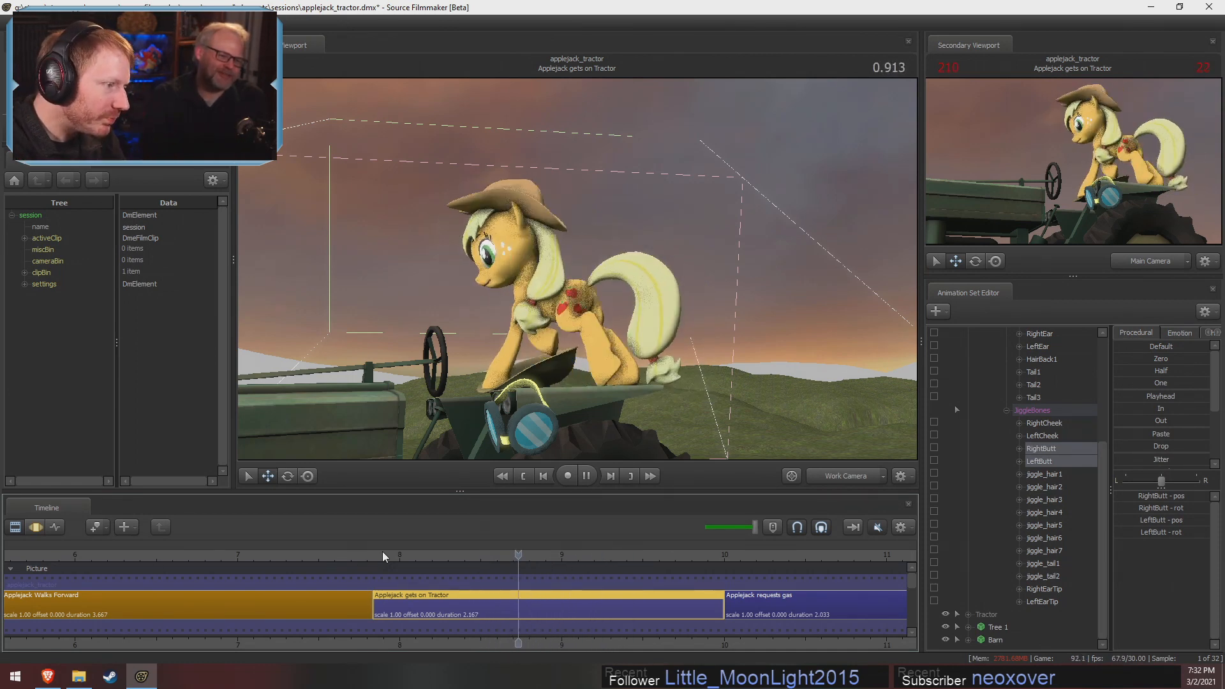
pyautogui.press('j')
pyautogui.press('l')
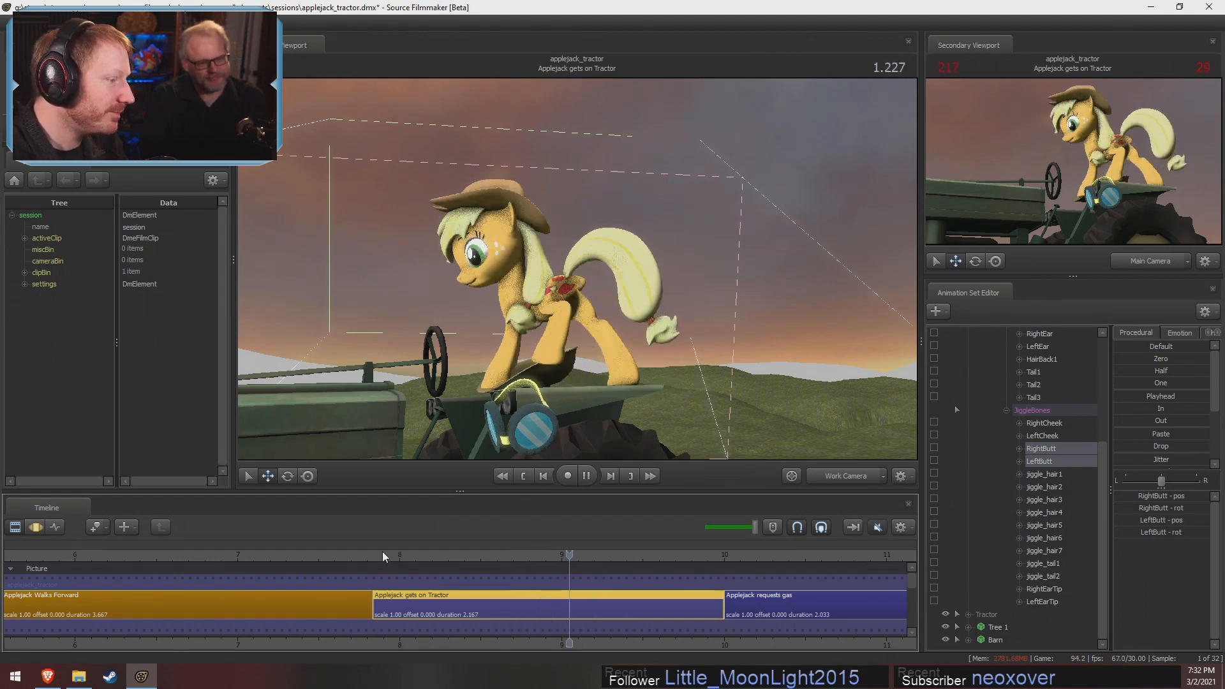
pyautogui.press('j')
pyautogui.press('l')
pyautogui.press('j')
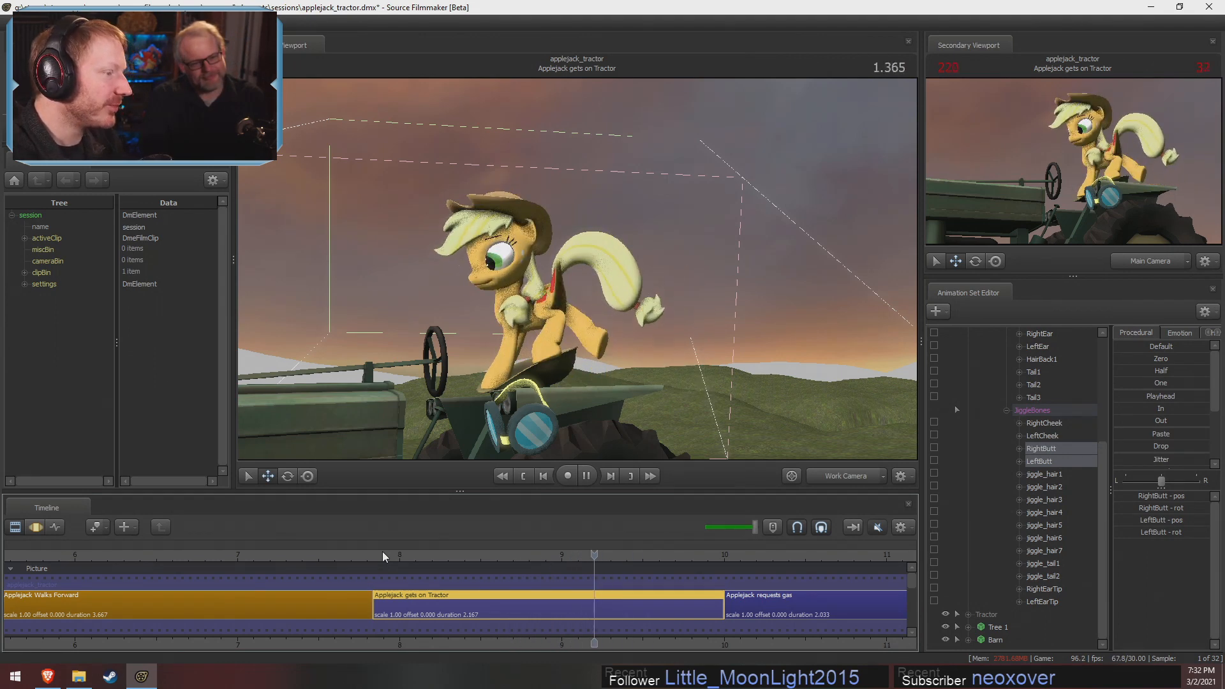
pyautogui.press('l')
pyautogui.press('j')
pyautogui.press('l')
pyautogui.press('j')
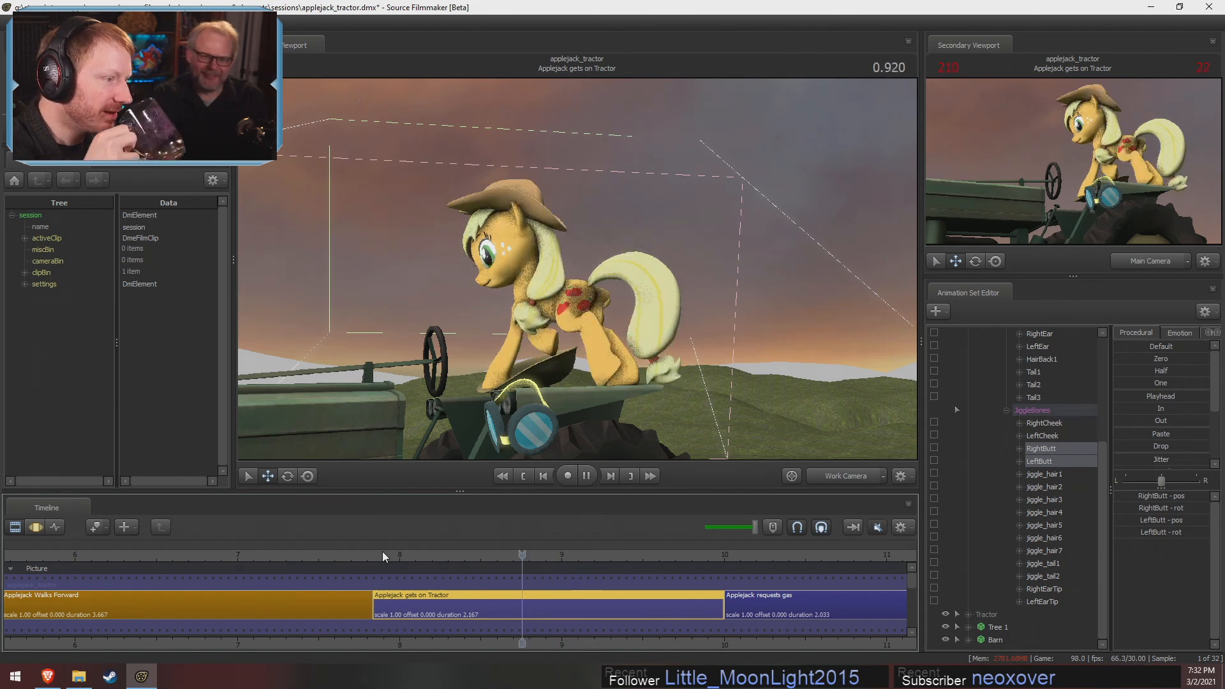
pyautogui.press('l')
pyautogui.press('j')
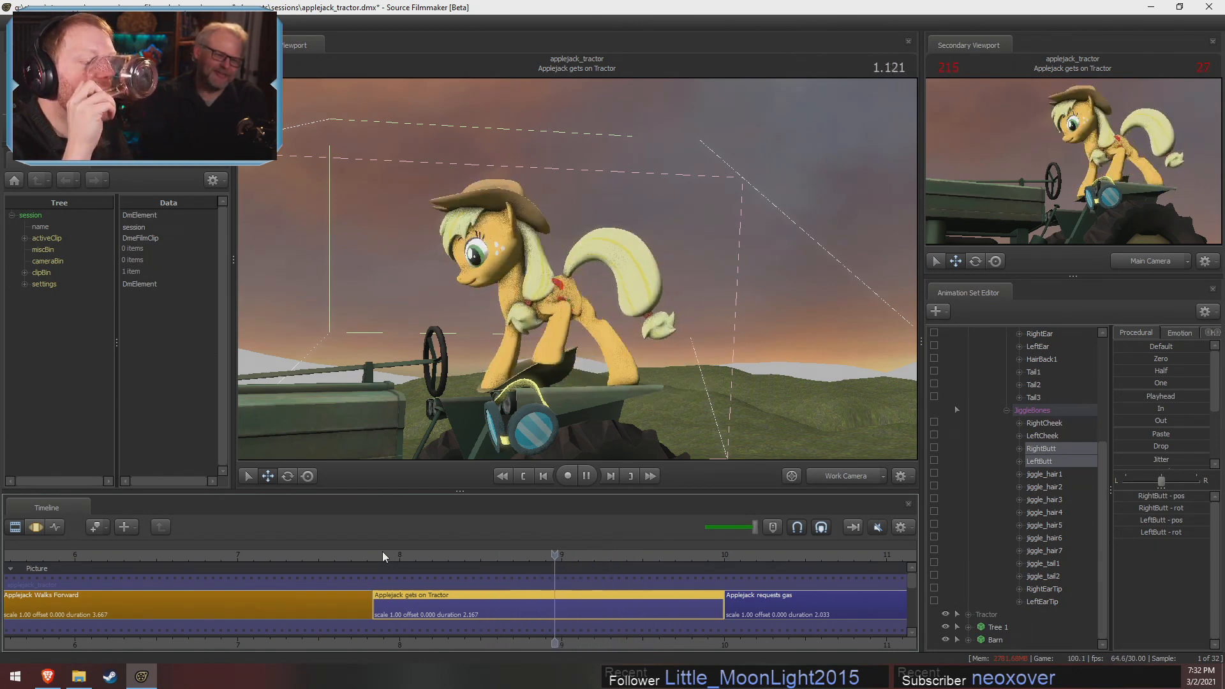
pyautogui.press('l')
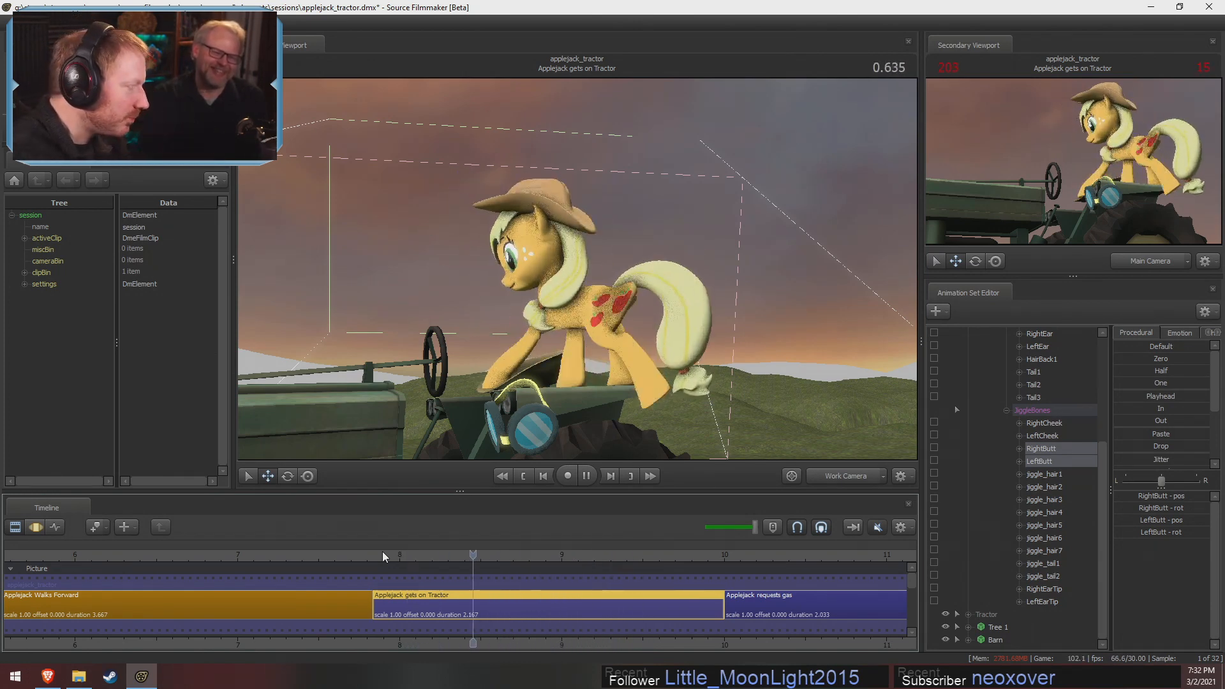
pyautogui.press('j')
pyautogui.press('l')
pyautogui.press('l')
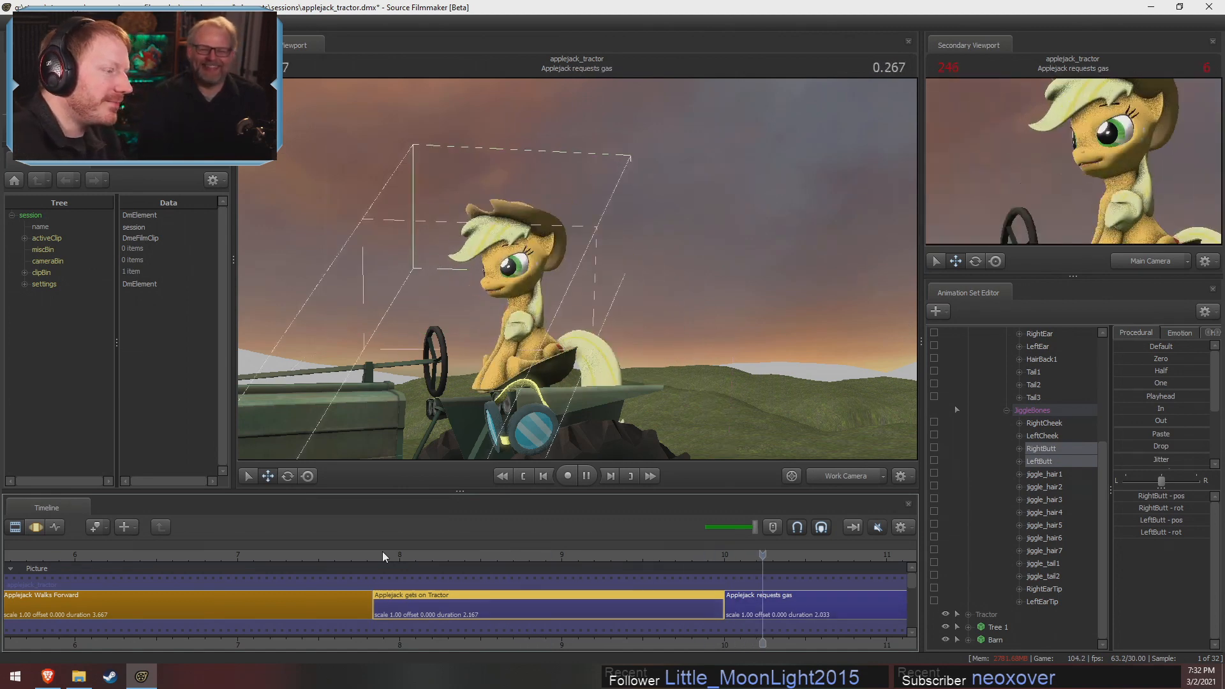
pyautogui.press('k')
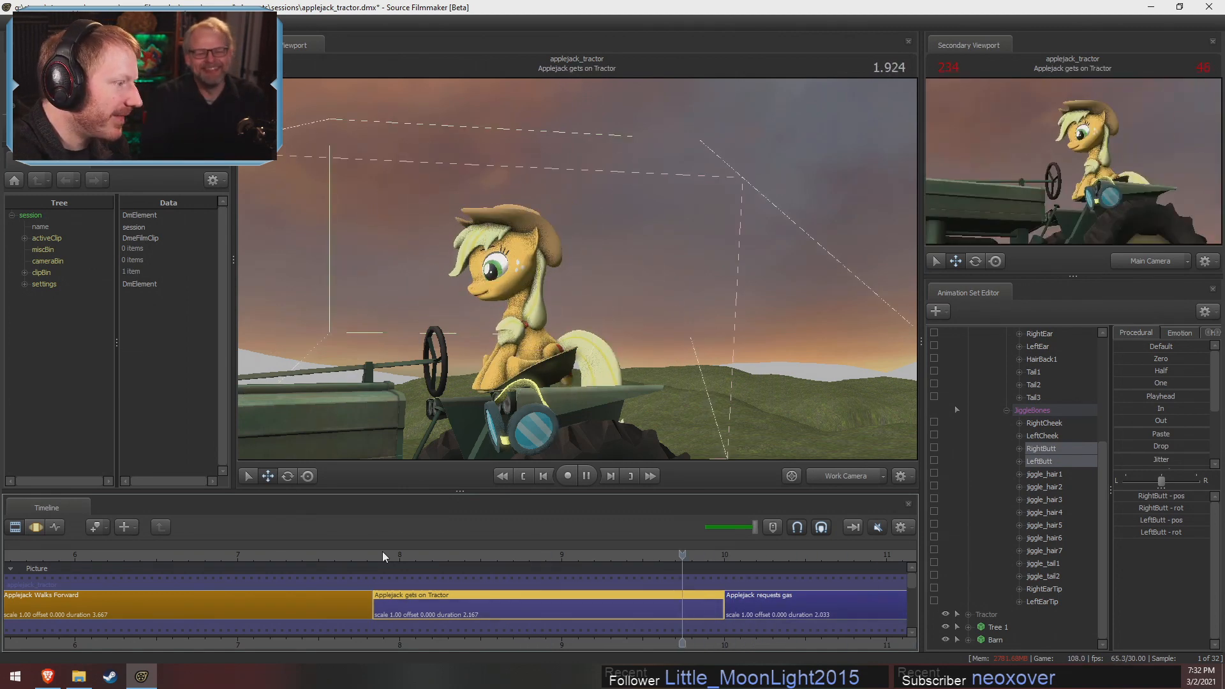
# Shuttle playback back and forth near the end of the shot to examine the jitter on the seated Applejack
pyautogui.press('j')
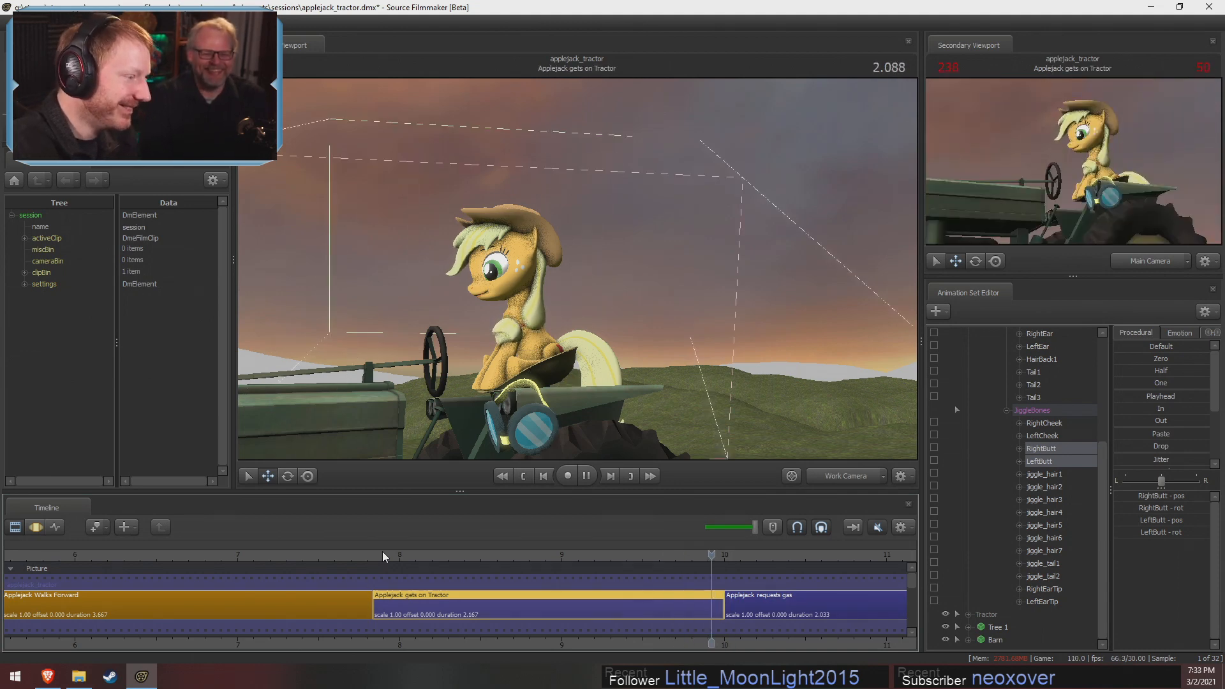
pyautogui.press('l')
pyautogui.press('j')
pyautogui.press('l')
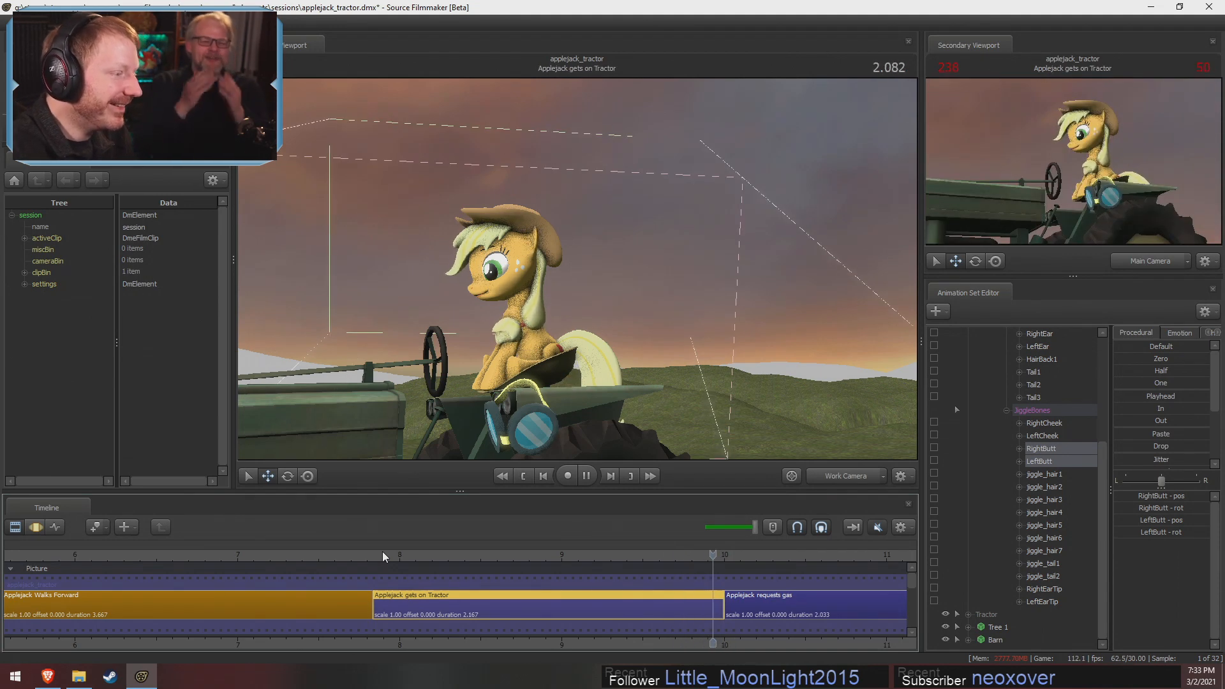
pyautogui.press('k')
# Return to the Motion Editor and undo the jitter, bone baking and time selection changes
pyautogui.press('F2')
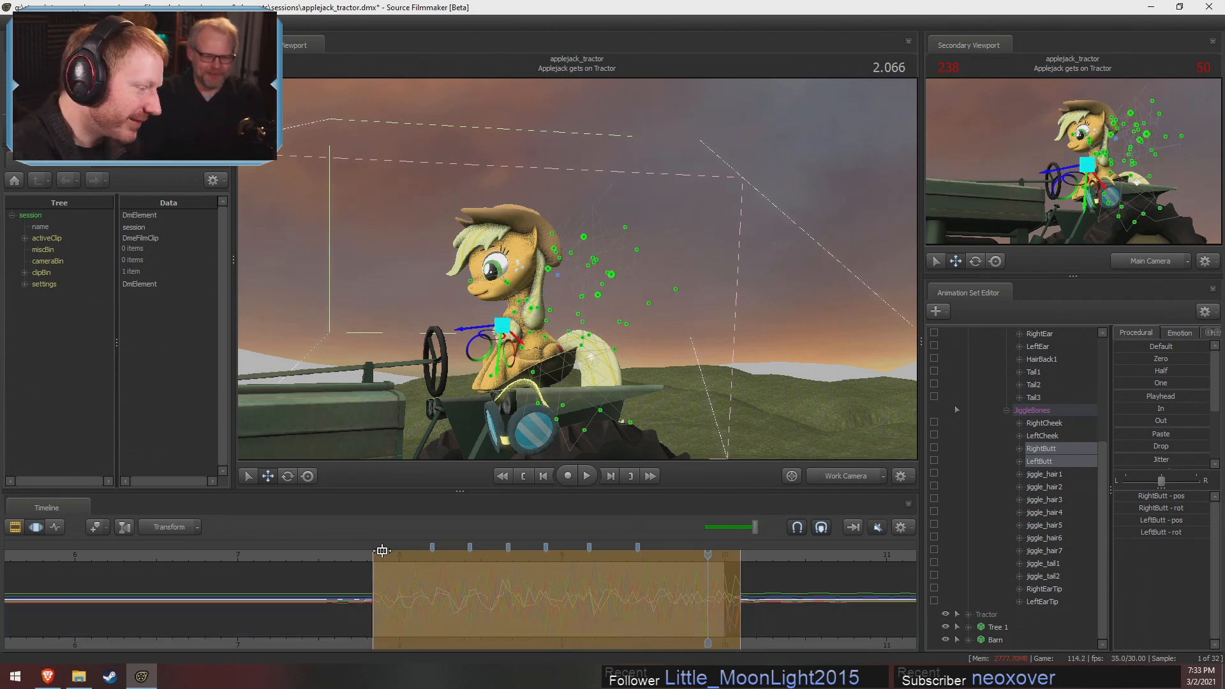
pyautogui.hotkey('ctrl', 'z')
pyautogui.hotkey('ctrl', 'z')
pyautogui.hotkey('ctrl', 'z')
pyautogui.hotkey('ctrl', 'z')
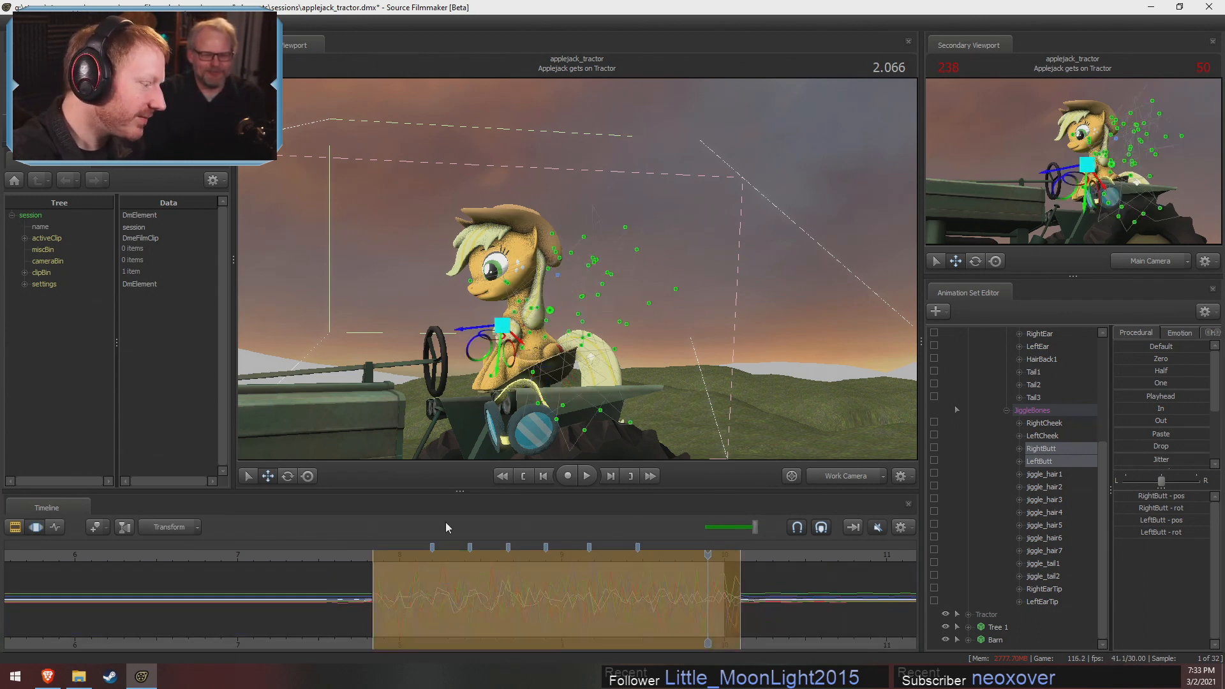
pyautogui.hotkey('ctrl', 'z')
pyautogui.hotkey('ctrl', 'z')
pyautogui.hotkey('ctrl', 'z')
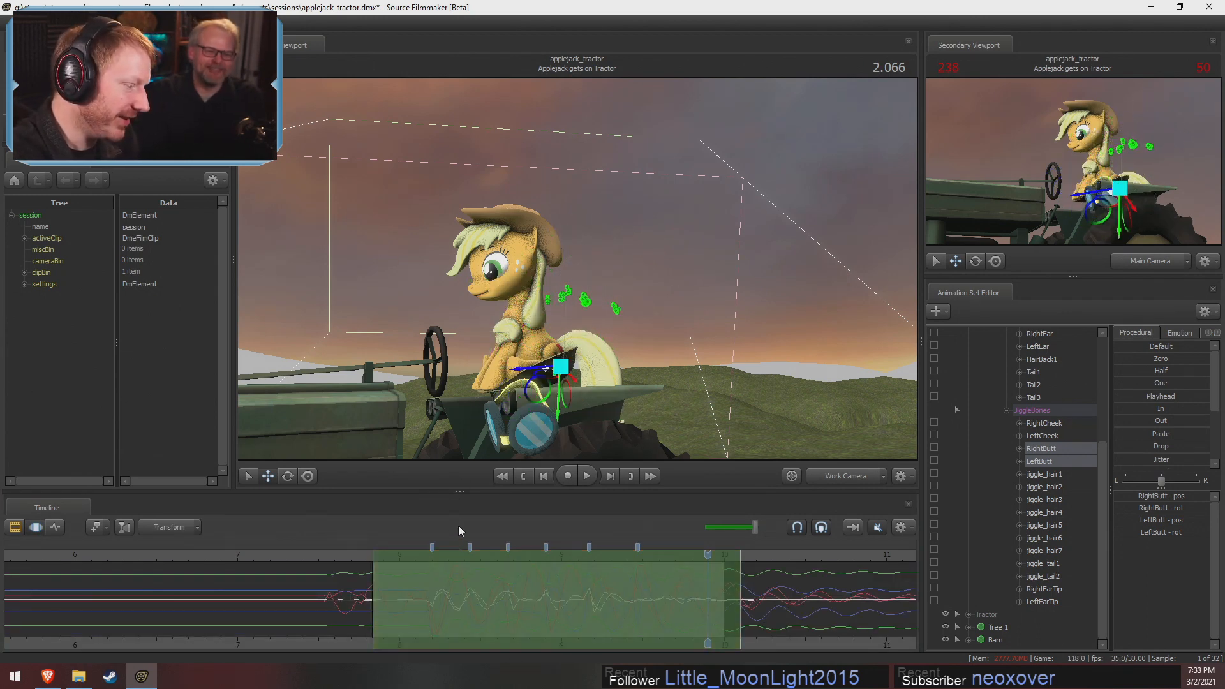
# Replay the restored shot from 0.066, and scrub back to 0.366 at the start of the existing time selection
pyautogui.click(385, 559)
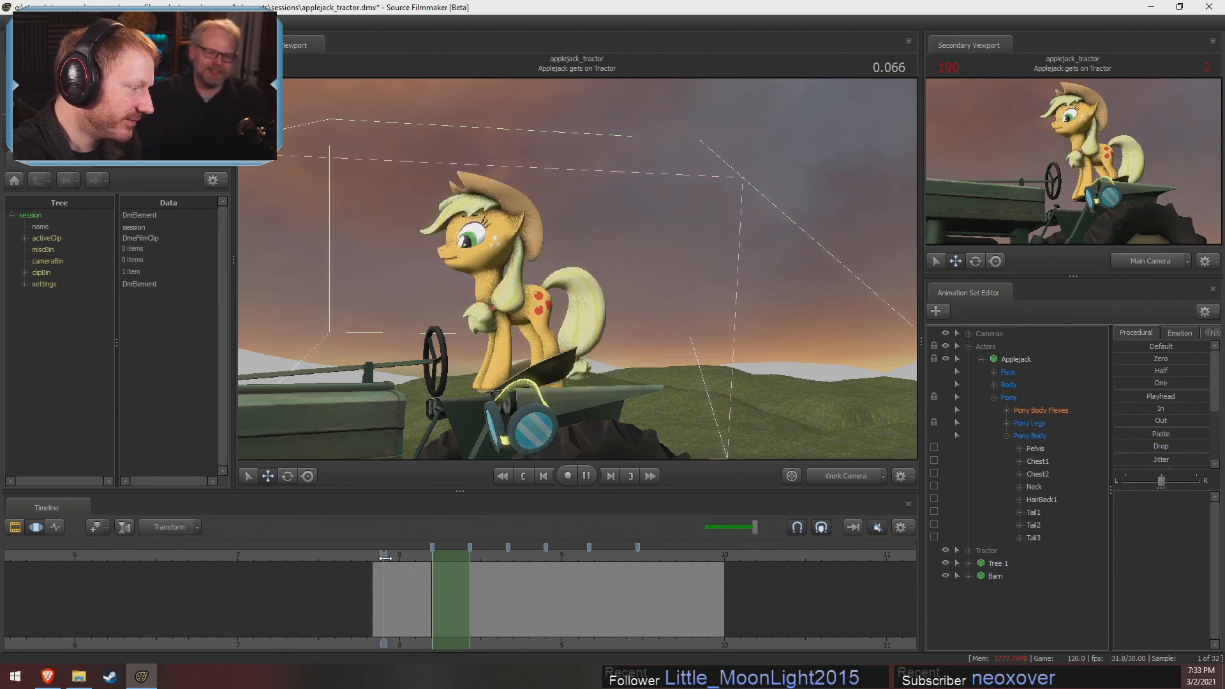
pyautogui.press('space')
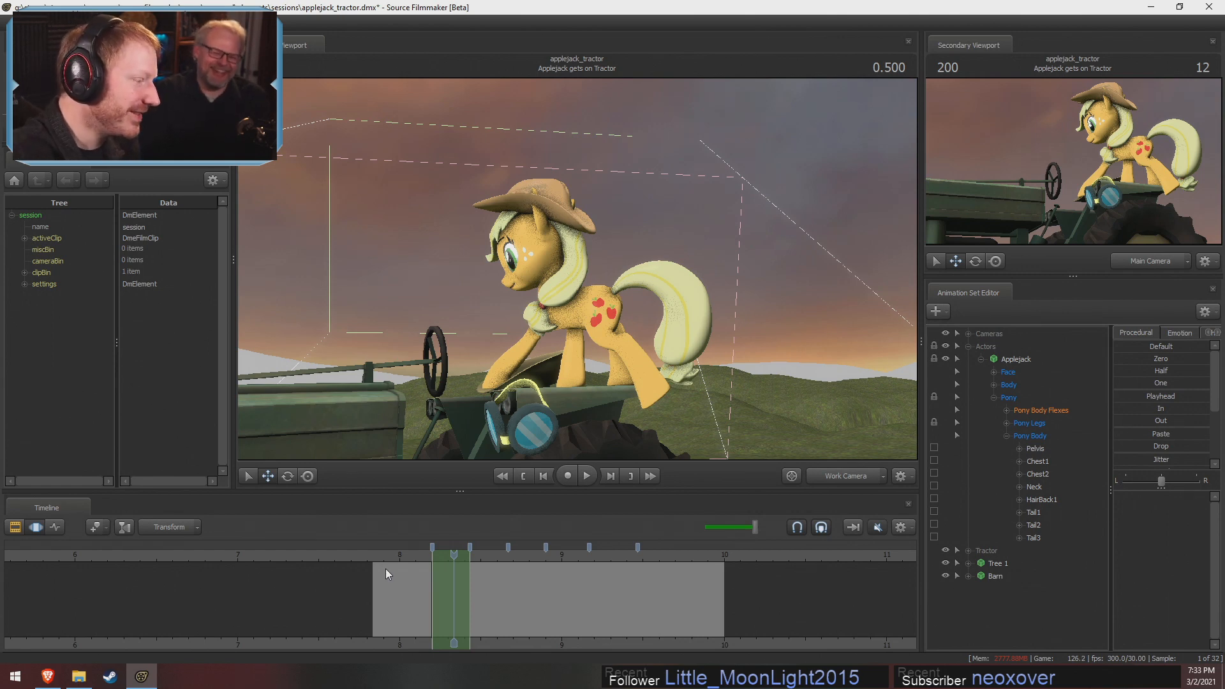
pyautogui.moveTo(390, 555); pyautogui.dragTo(443, 560)
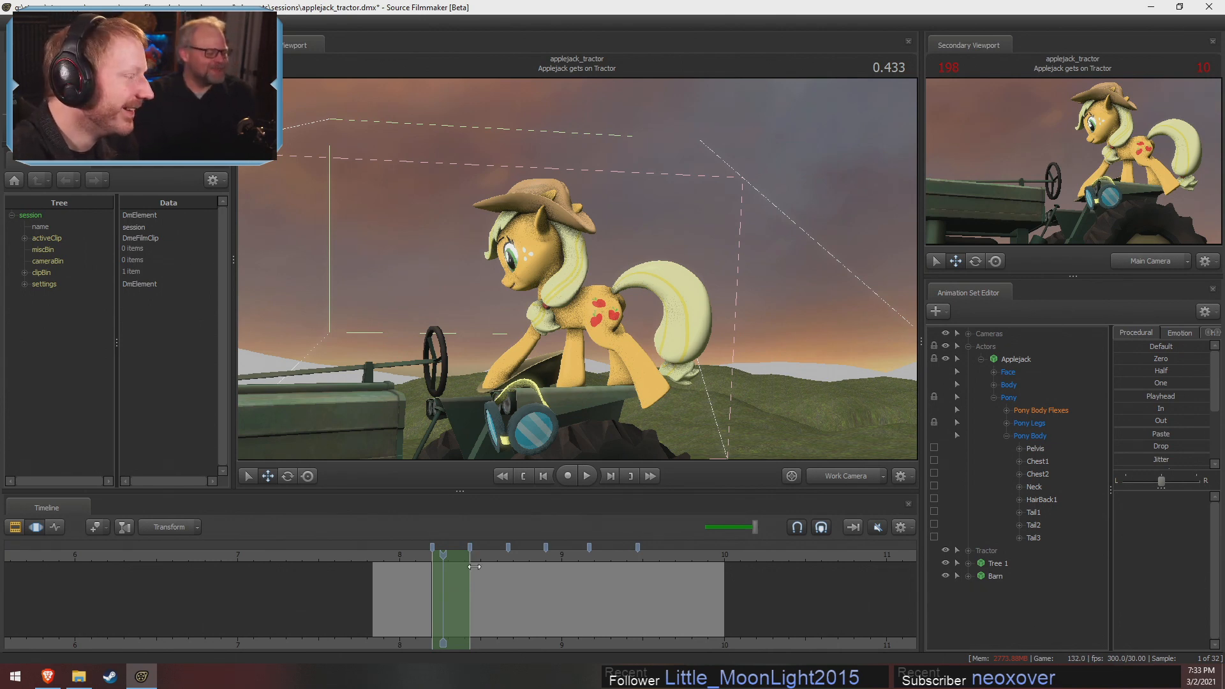
pyautogui.click(433, 558)
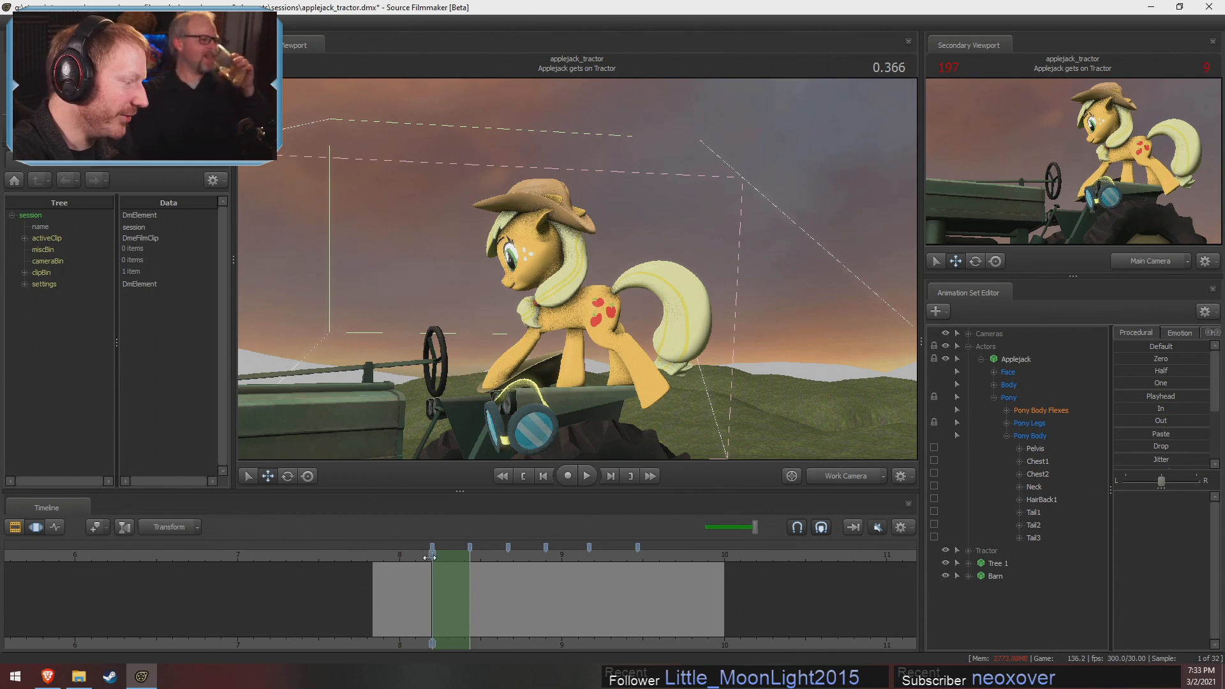
# Place the playhead at 0.433, inside the existing time selection
pyautogui.moveTo(429, 558); pyautogui.dragTo(449, 585)
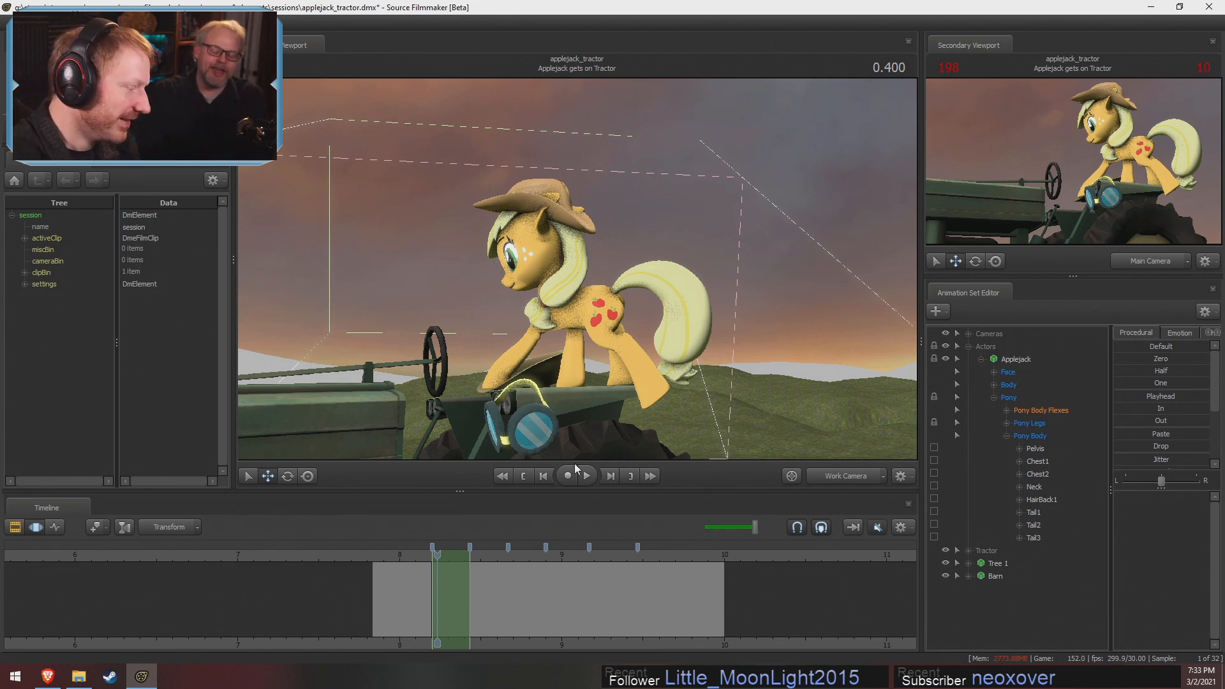
pyautogui.moveTo(417, 557); pyautogui.dragTo(443, 576)
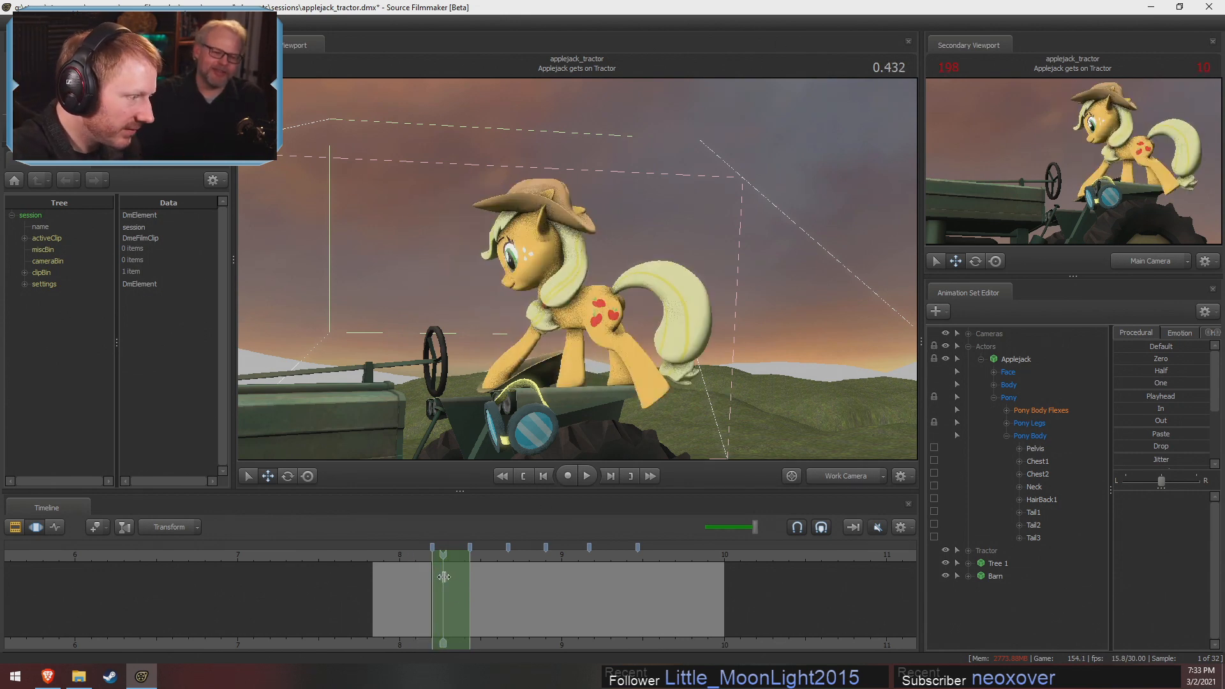
pyautogui.press('shift')
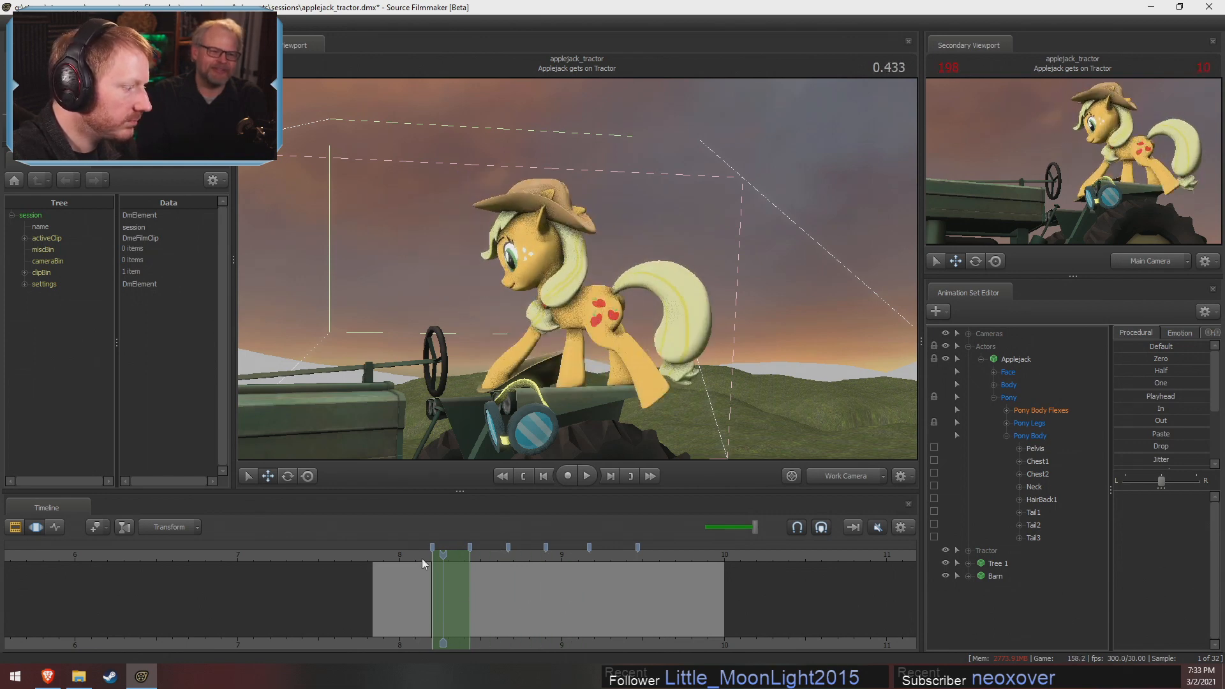
# Frame Applejack's hindquarters in the work camera and move her Pelvis control to adjust the body pose for the time selection
pyautogui.press('s')
pyautogui.moveTo(750, 387); pyautogui.dragTo(754, 421)
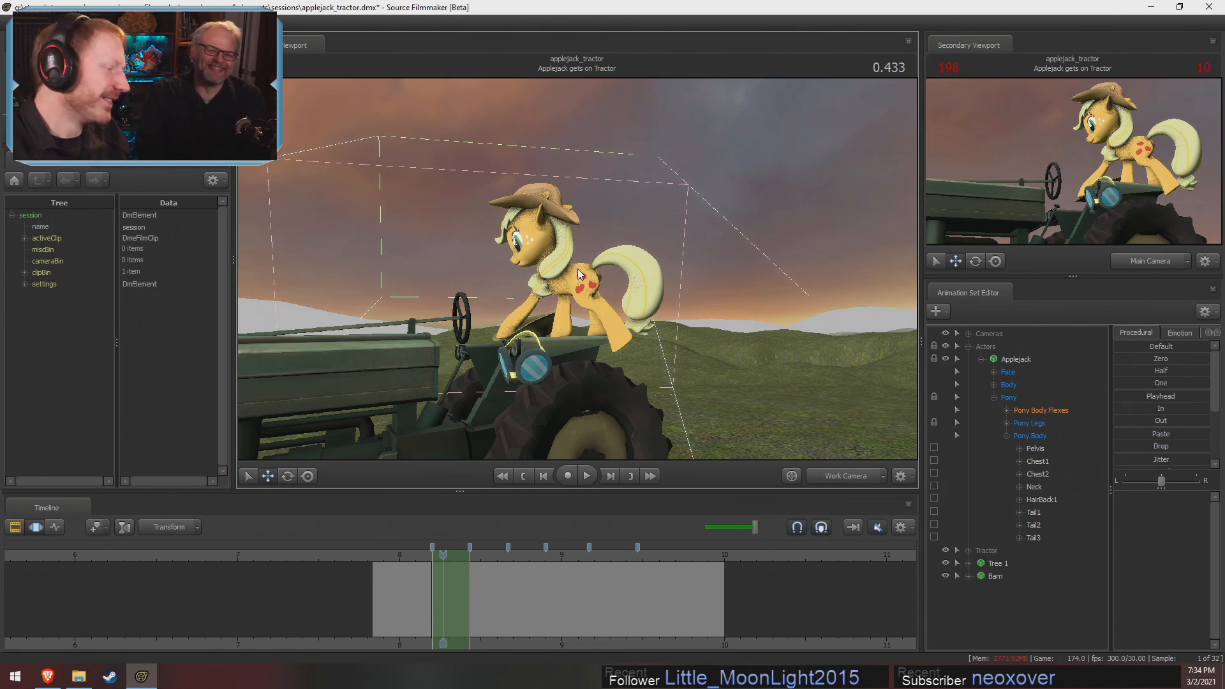
pyautogui.press('a')
pyautogui.moveTo(578, 274); pyautogui.dragTo(577, 274)
pyautogui.press('w')
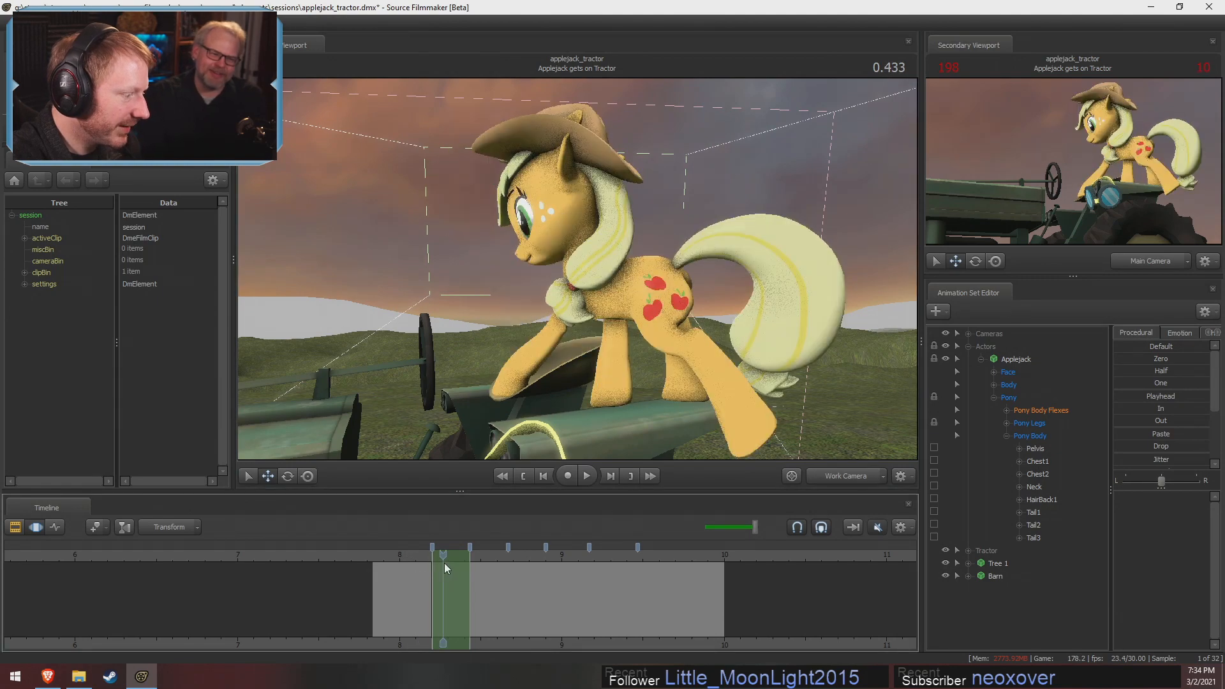
pyautogui.moveTo(567, 428); pyautogui.dragTo(567, 429)
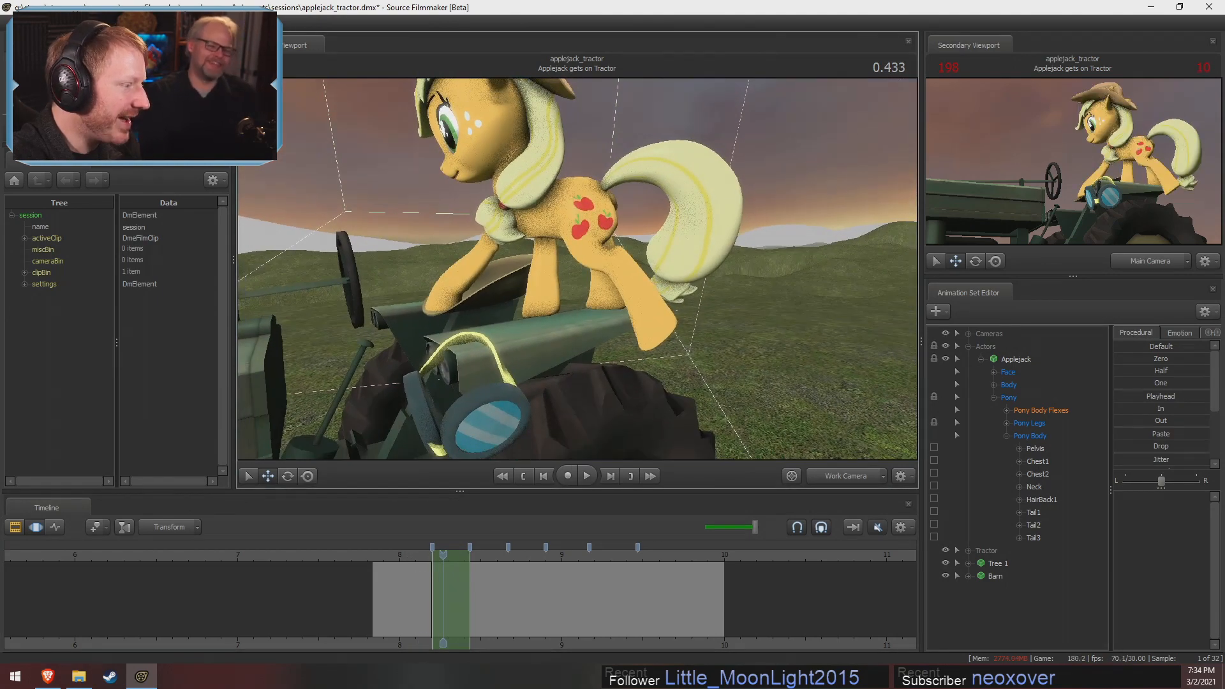
pyautogui.moveTo(683, 285); pyautogui.dragTo(683, 285)
pyautogui.moveTo(577, 270); pyautogui.dragTo(577, 270)
pyautogui.click(535, 253)
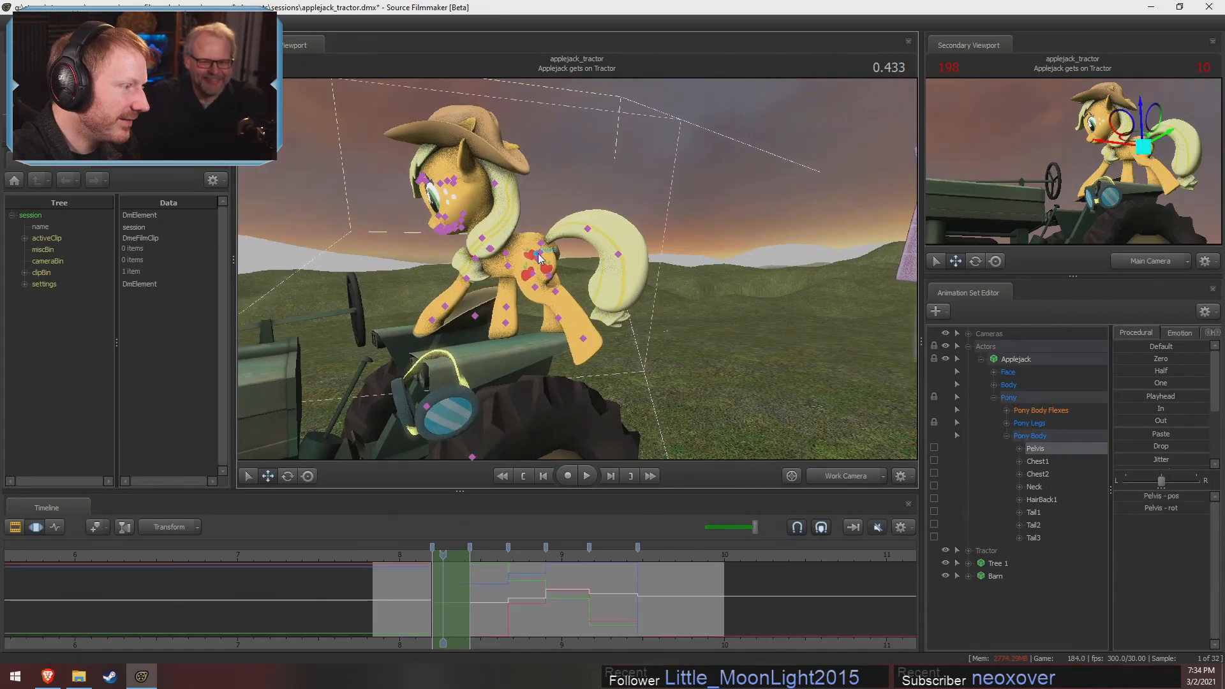
pyautogui.moveTo(528, 220); pyautogui.dragTo(544, 230)
pyautogui.press('w')
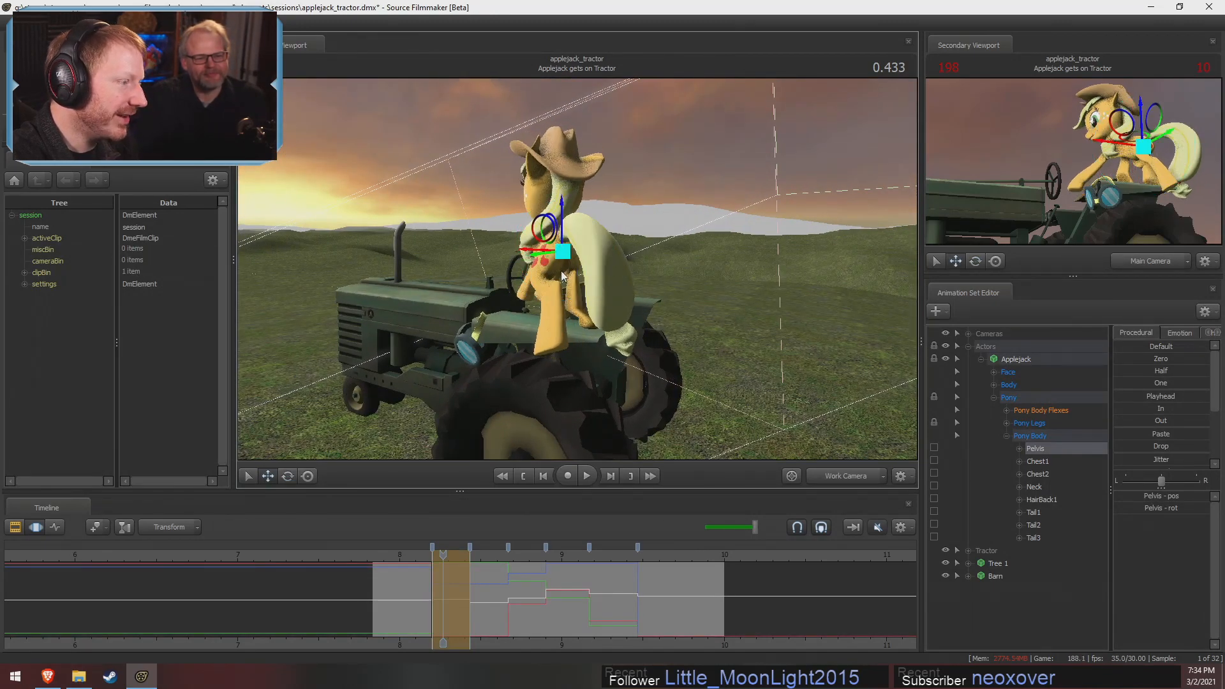
# Rotate and reposition the RightThigh control to adjust Applejack's right back leg under the shifted pelvis
pyautogui.moveTo(562, 275)
pyautogui.mouseDown()
pyautogui.moveTo(585, 268)
pyautogui.moveTo(598, 322)
pyautogui.moveTo(558, 317)
pyautogui.moveTo(592, 249)
pyautogui.moveTo(553, 249)
pyautogui.moveTo(621, 261)
pyautogui.moveTo(568, 264)
pyautogui.mouseUp()
pyautogui.keyDown('alt'); pyautogui.moveTo(621, 232); pyautogui.dragTo(620, 232); pyautogui.keyUp('alt')
pyautogui.click(620, 232)
pyautogui.press('e')
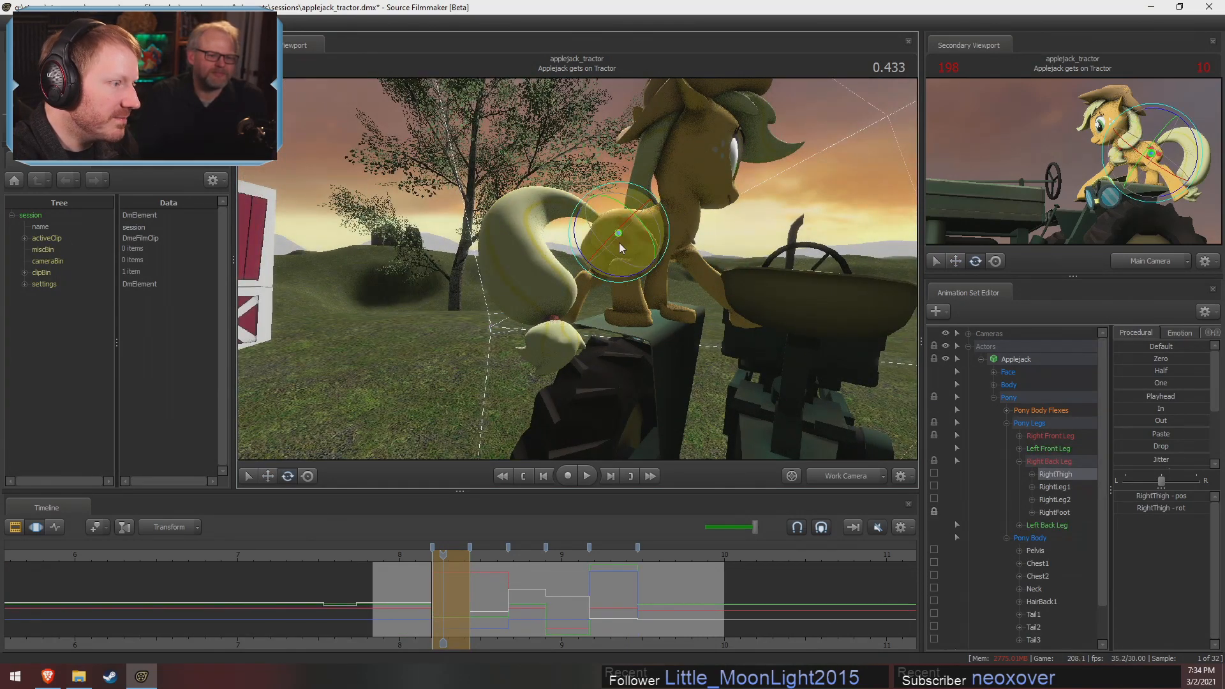
pyautogui.press('w')
pyautogui.moveTo(615, 213); pyautogui.dragTo(574, 228)
pyautogui.press('e')
pyautogui.moveTo(577, 172); pyautogui.dragTo(571, 174)
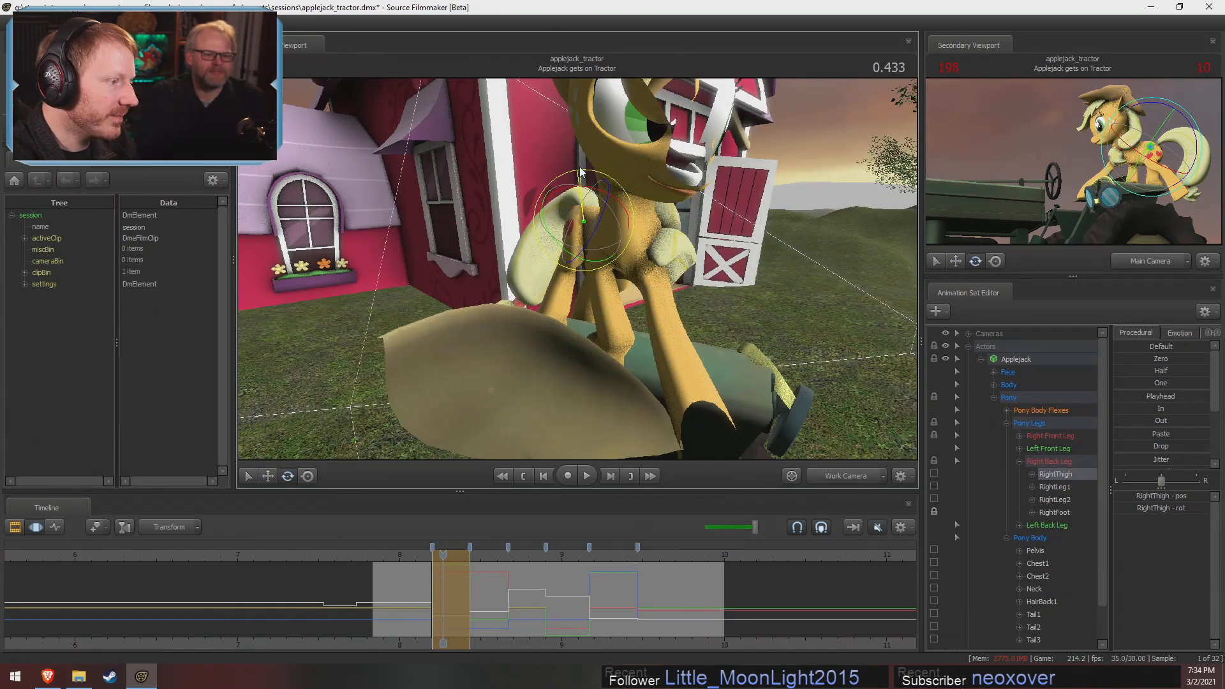
pyautogui.keyDown('alt'); pyautogui.moveTo(579, 224); pyautogui.dragTo(645, 238); pyautogui.keyUp('alt')
# Reselect RightThigh and refine its rotation, viewing the leg from Applejack's right side
pyautogui.keyDown('ctrl'); pyautogui.click(596, 252); pyautogui.keyUp('ctrl')
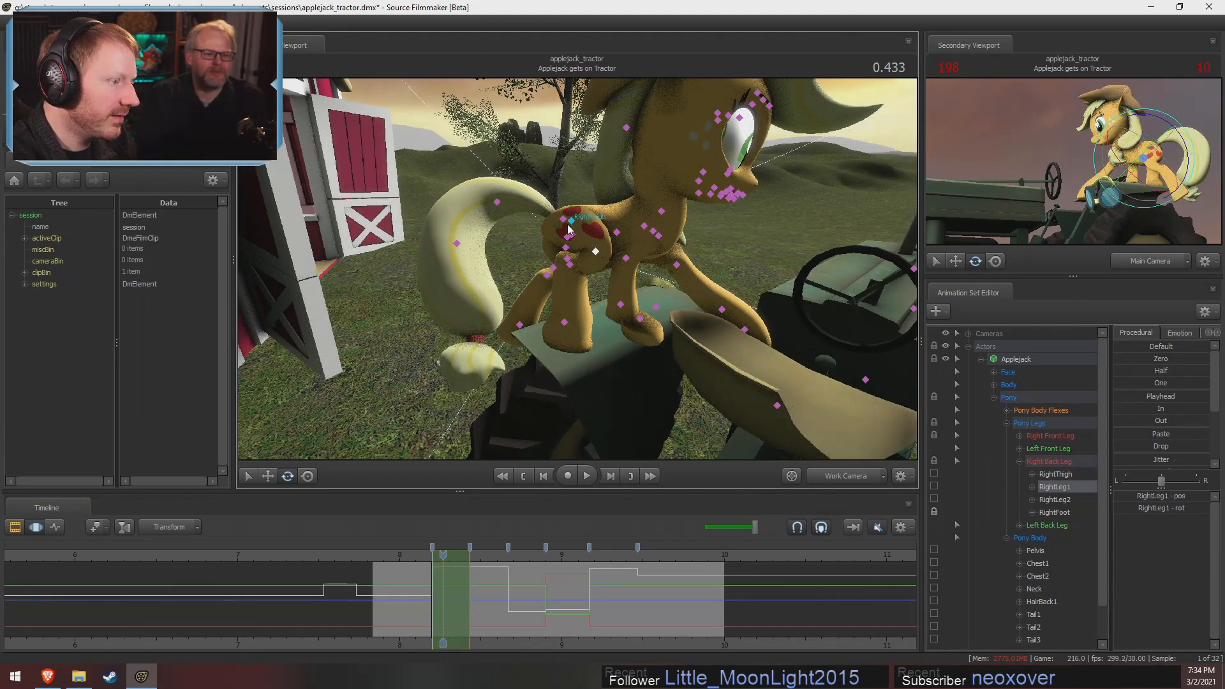
pyautogui.keyDown('ctrl'); pyautogui.click(566, 219); pyautogui.keyUp('ctrl')
pyautogui.keyDown('ctrl'); pyautogui.click(572, 222); pyautogui.keyUp('ctrl')
pyautogui.keyDown('alt'); pyautogui.moveTo(573, 224); pyautogui.dragTo(576, 250); pyautogui.keyUp('alt')
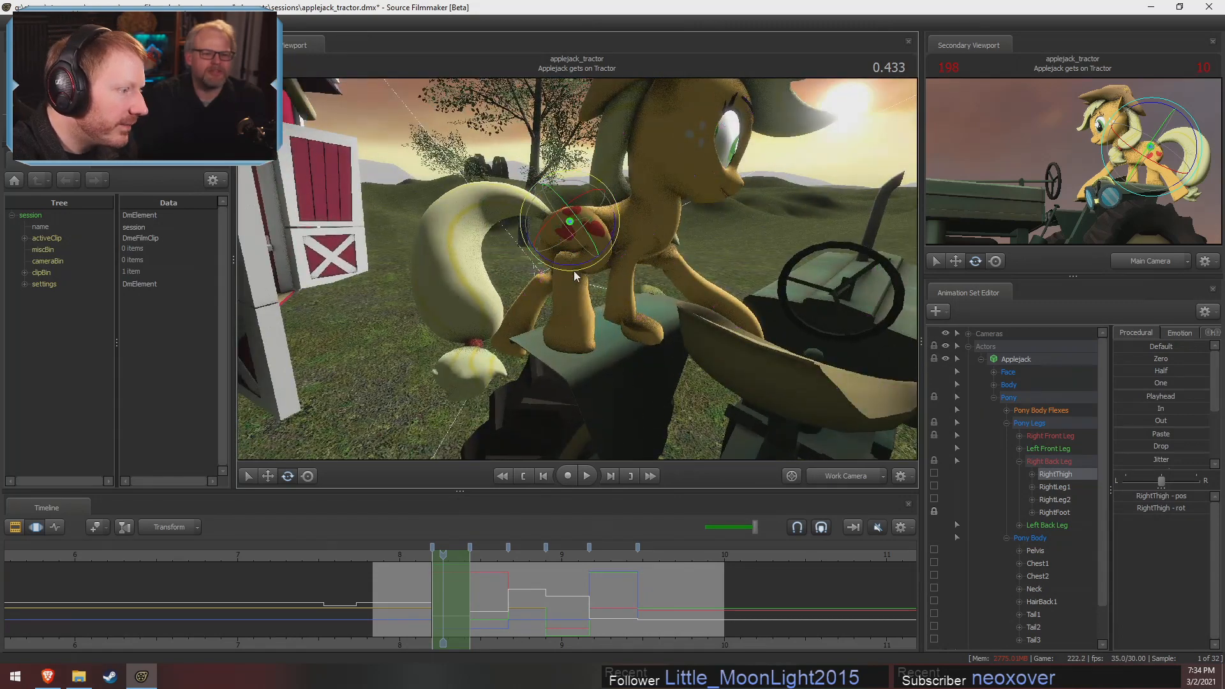
pyautogui.moveTo(618, 225); pyautogui.dragTo(574, 281)
# Rotate RightLeg1 and RightLeg2 to adjust the bend of Applejack's right back leg
pyautogui.keyDown('ctrl'); pyautogui.click(599, 249); pyautogui.keyUp('ctrl')
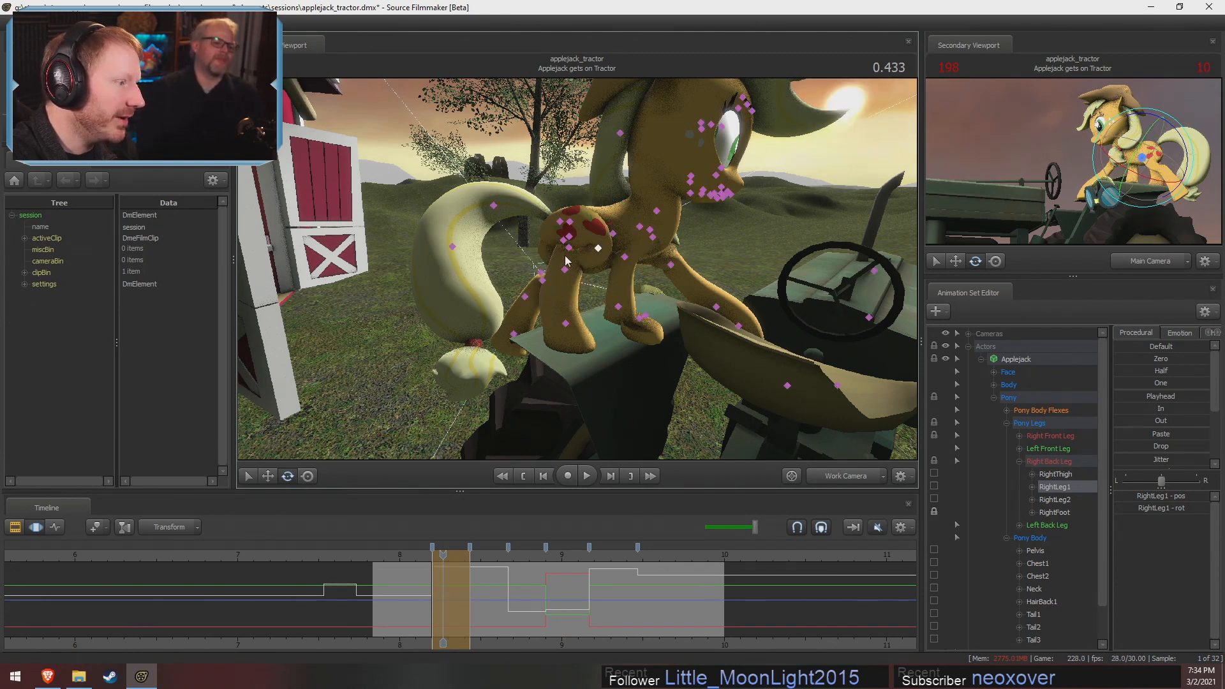
pyautogui.keyDown('ctrl'); pyautogui.click(569, 248); pyautogui.keyUp('ctrl')
pyautogui.moveTo(550, 290); pyautogui.dragTo(578, 261)
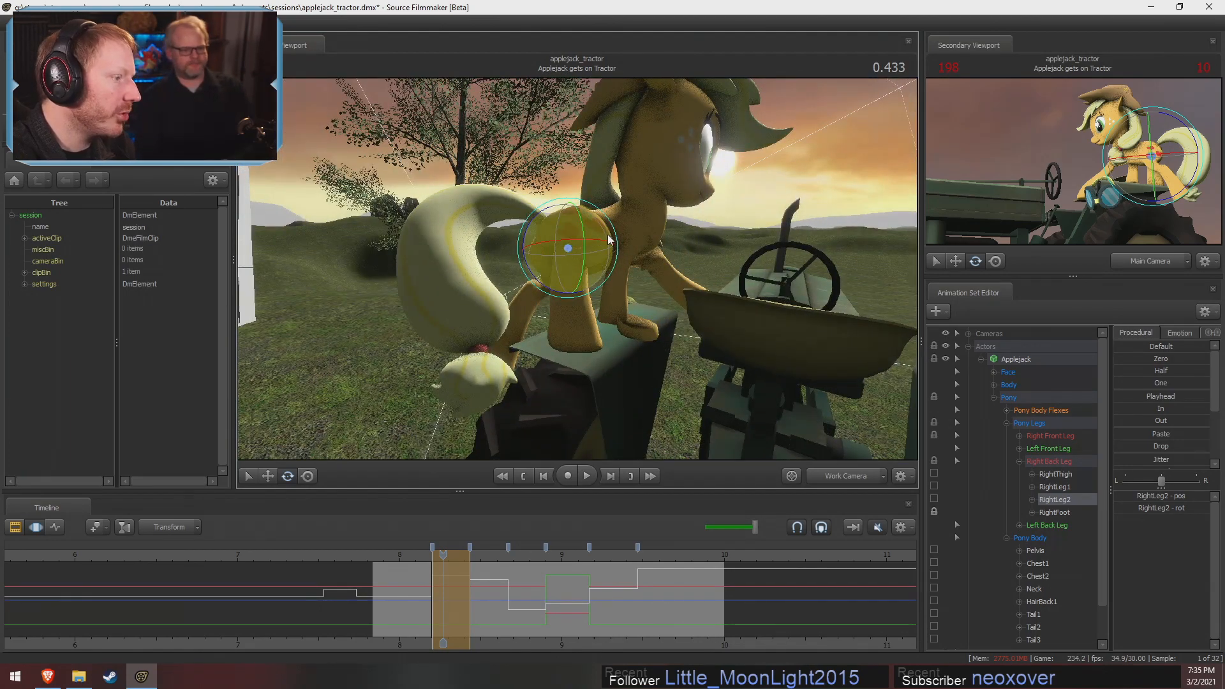
pyautogui.moveTo(561, 264)
pyautogui.keyDown('alt'); pyautogui.mouseDown()
pyautogui.moveTo(543, 275)
pyautogui.moveTo(541, 255)
pyautogui.mouseUp(); pyautogui.keyUp('alt')
pyautogui.keyDown('alt'); pyautogui.moveTo(541, 256); pyautogui.dragTo(652, 281); pyautogui.keyUp('alt')
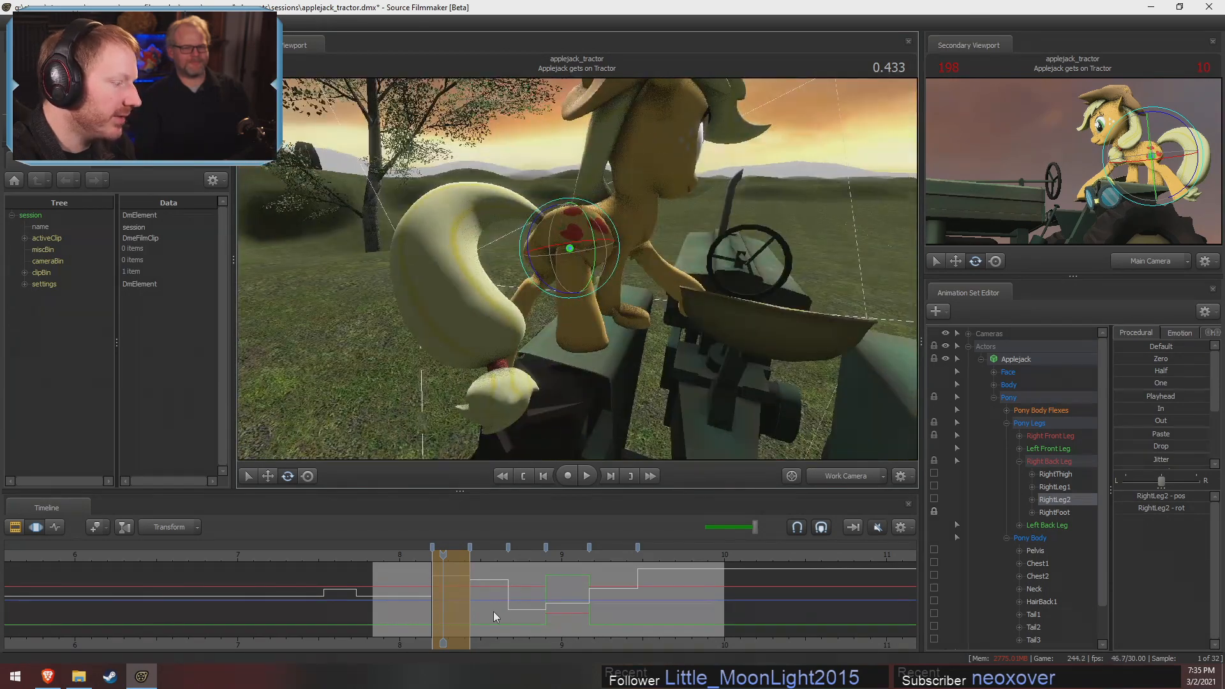
# Preview the leg motion at frames beyond the playhead, around 0.636 and 0.534, and check the pose from behind Applejack
pyautogui.press('shift')
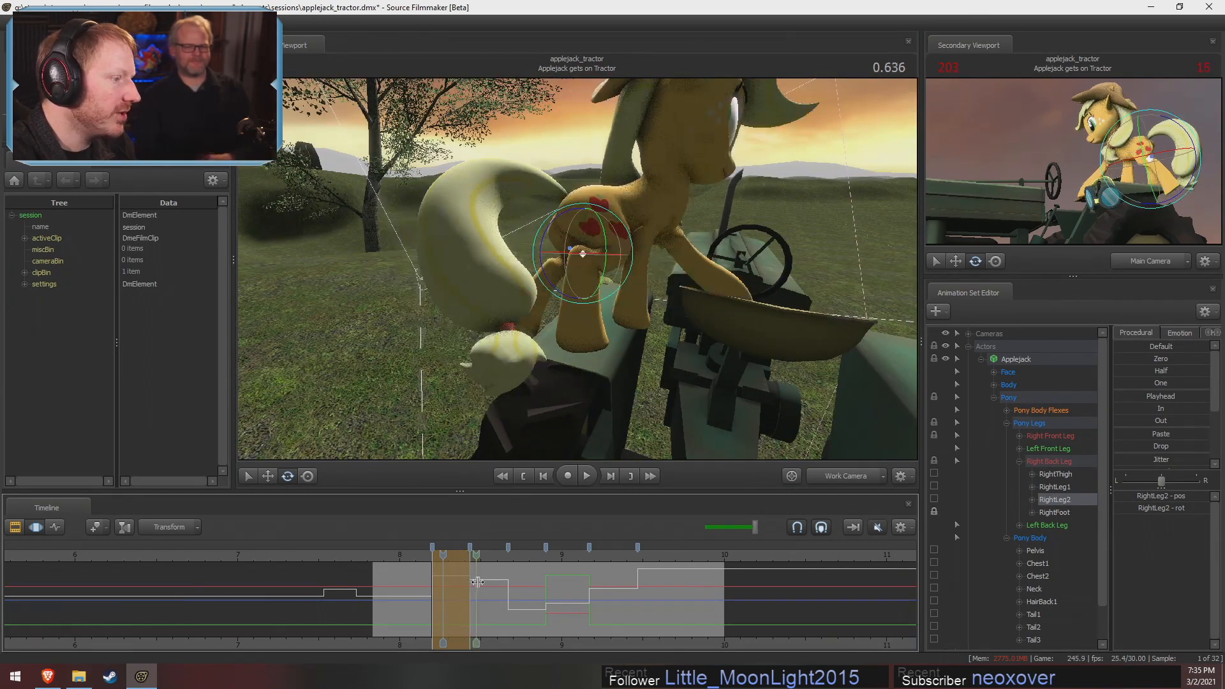
pyautogui.keyDown('alt'); pyautogui.moveTo(498, 338); pyautogui.dragTo(605, 281); pyautogui.keyUp('alt')
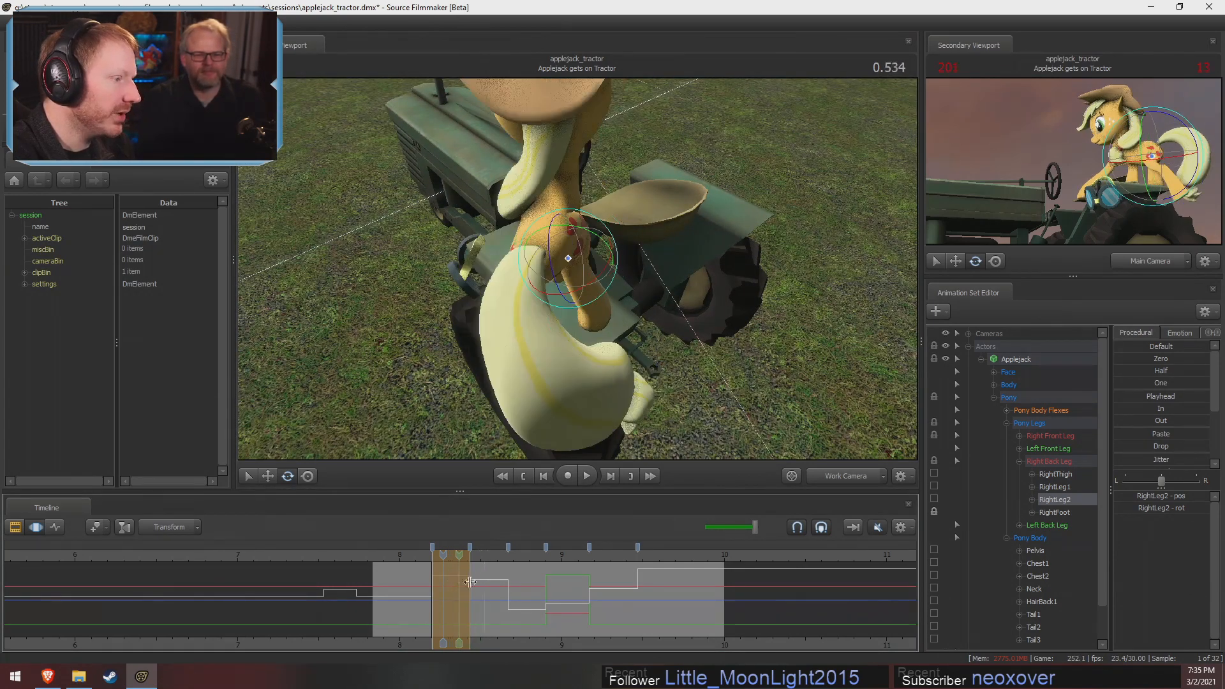
pyautogui.keyDown('alt'); pyautogui.moveTo(562, 339); pyautogui.dragTo(573, 259); pyautogui.keyUp('alt')
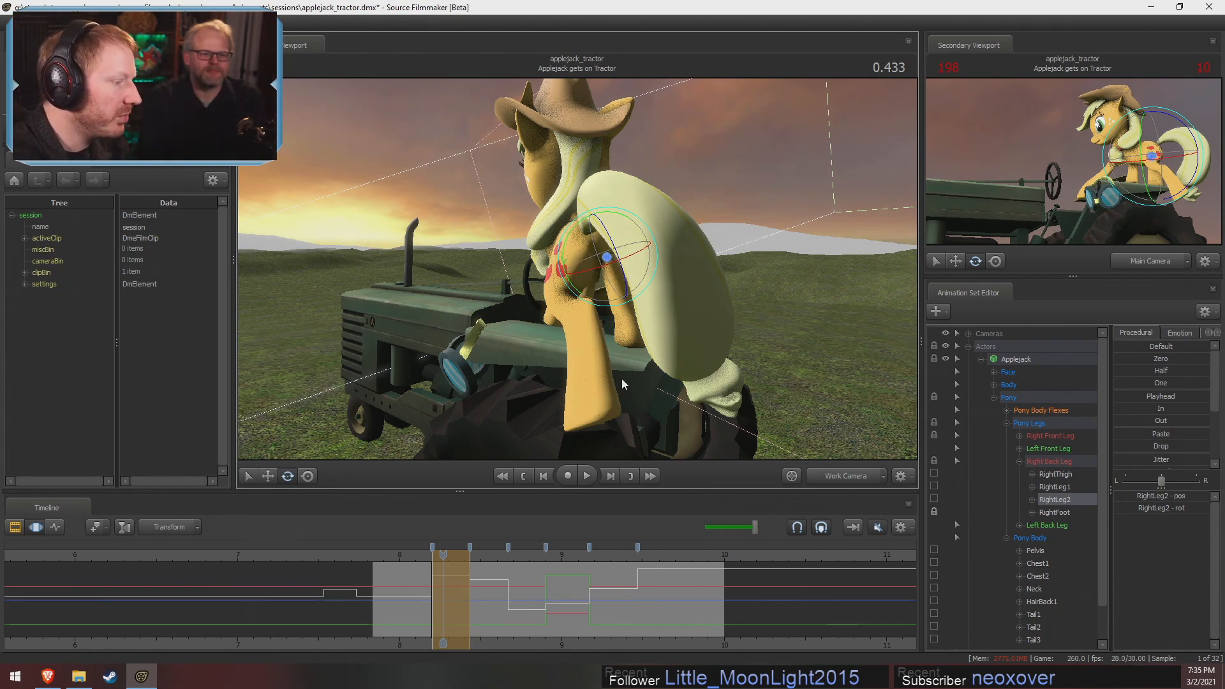
pyautogui.keyDown('alt'); pyautogui.moveTo(621, 378); pyautogui.dragTo(576, 451); pyautogui.keyUp('alt')
pyautogui.click(561, 246)
pyautogui.moveTo(444, 575); pyautogui.dragTo(472, 585)
pyautogui.keyDown('alt'); pyautogui.moveTo(696, 300); pyautogui.dragTo(633, 285); pyautogui.keyUp('alt')
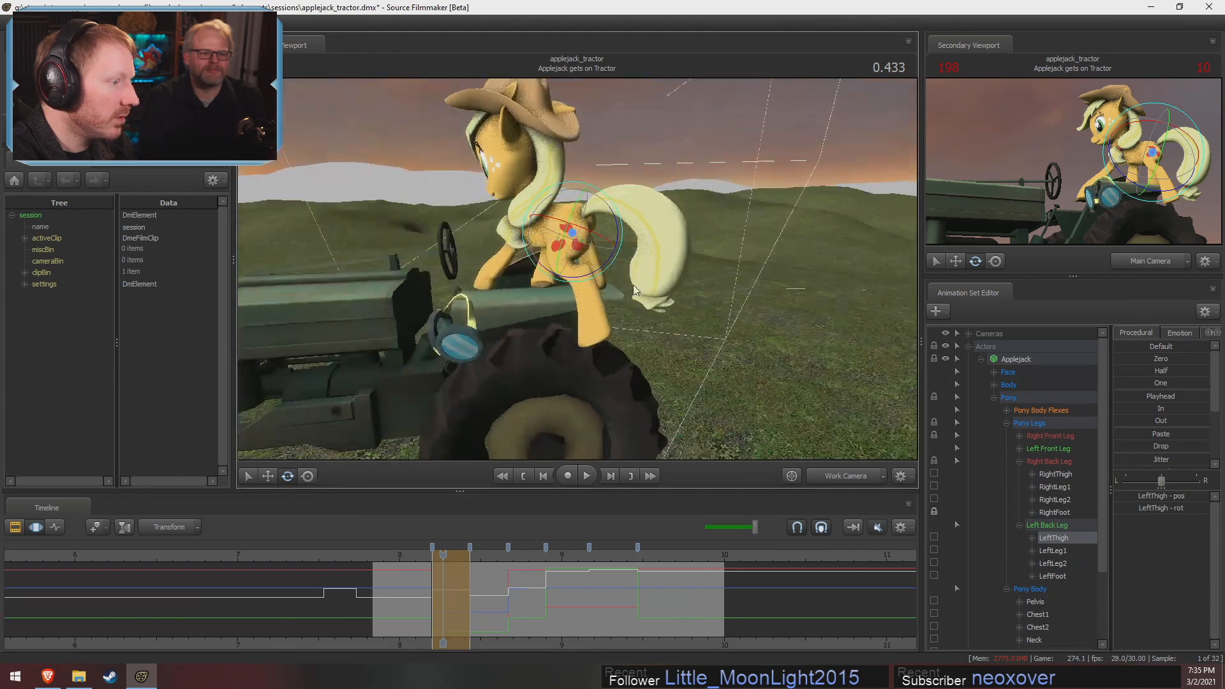
pyautogui.hotkey('ctrl', 'z')
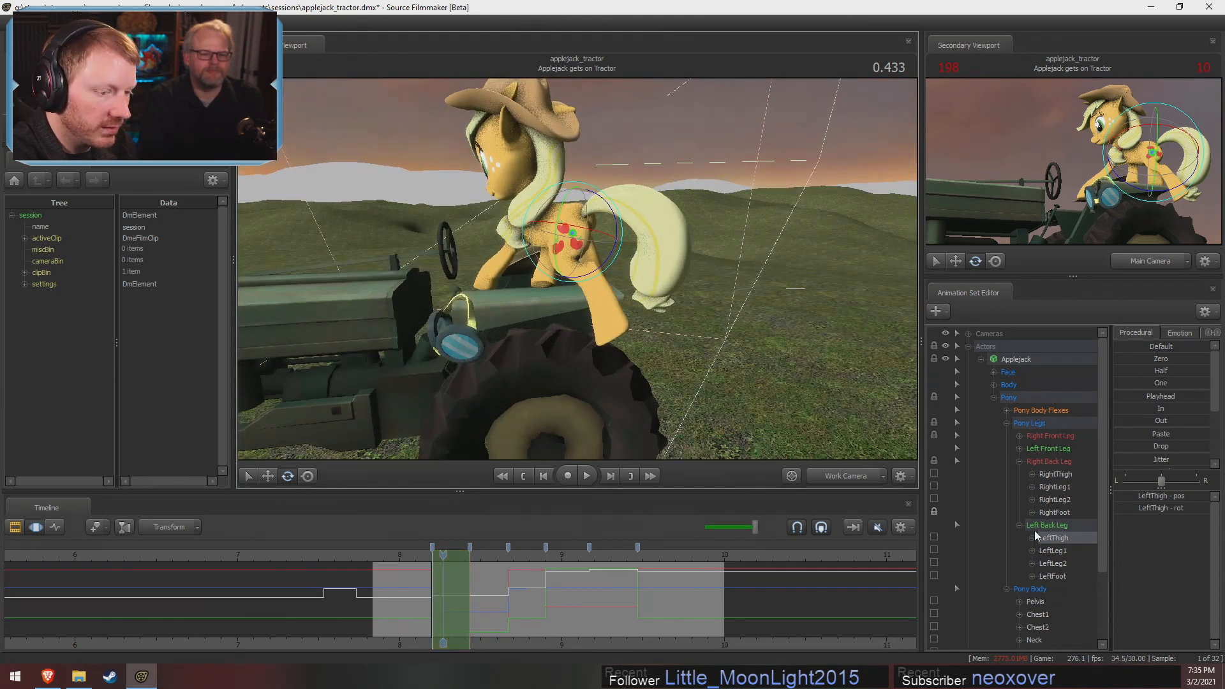
# Blend all Left Back Leg controls fully to their In pose, and rotate LeftThigh to reposition the leg
pyautogui.click(1063, 525)
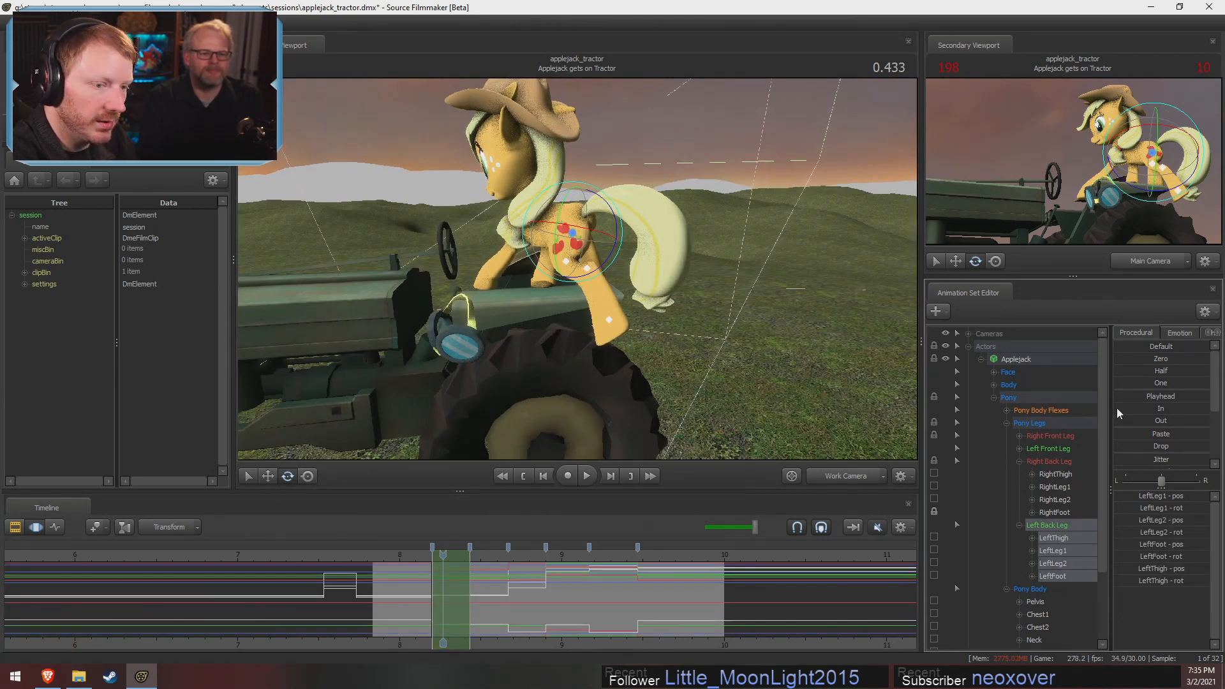
pyautogui.moveTo(1117, 409); pyautogui.dragTo(1208, 409)
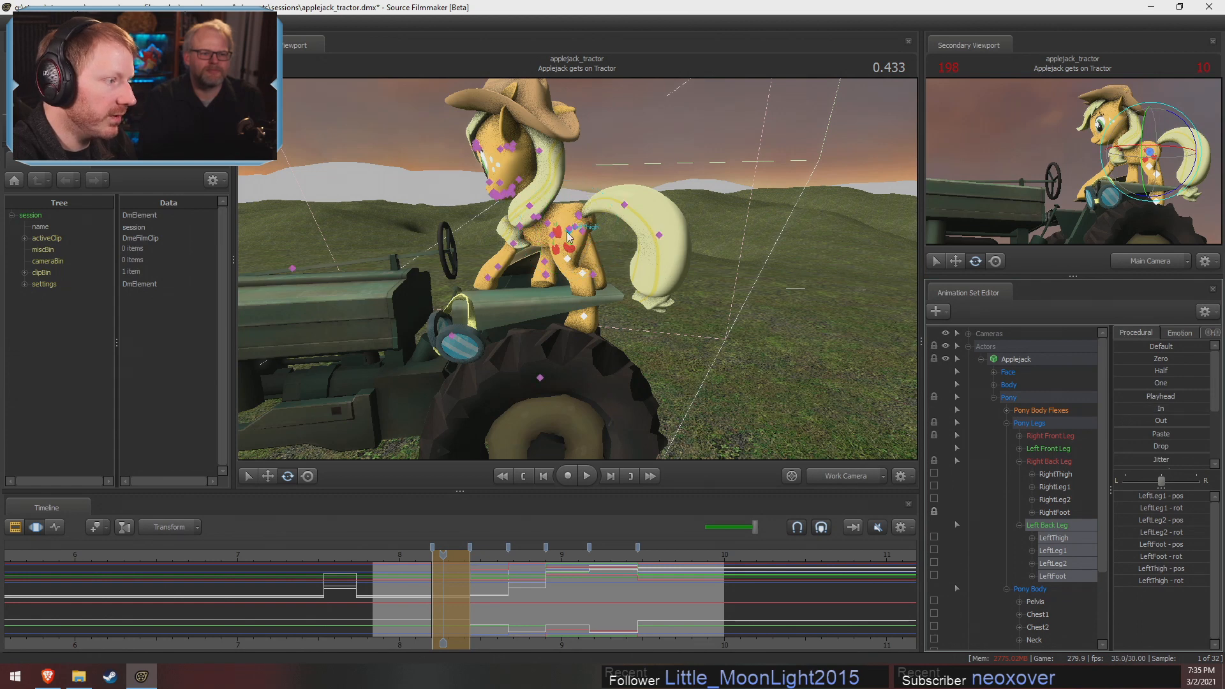
pyautogui.click(570, 236)
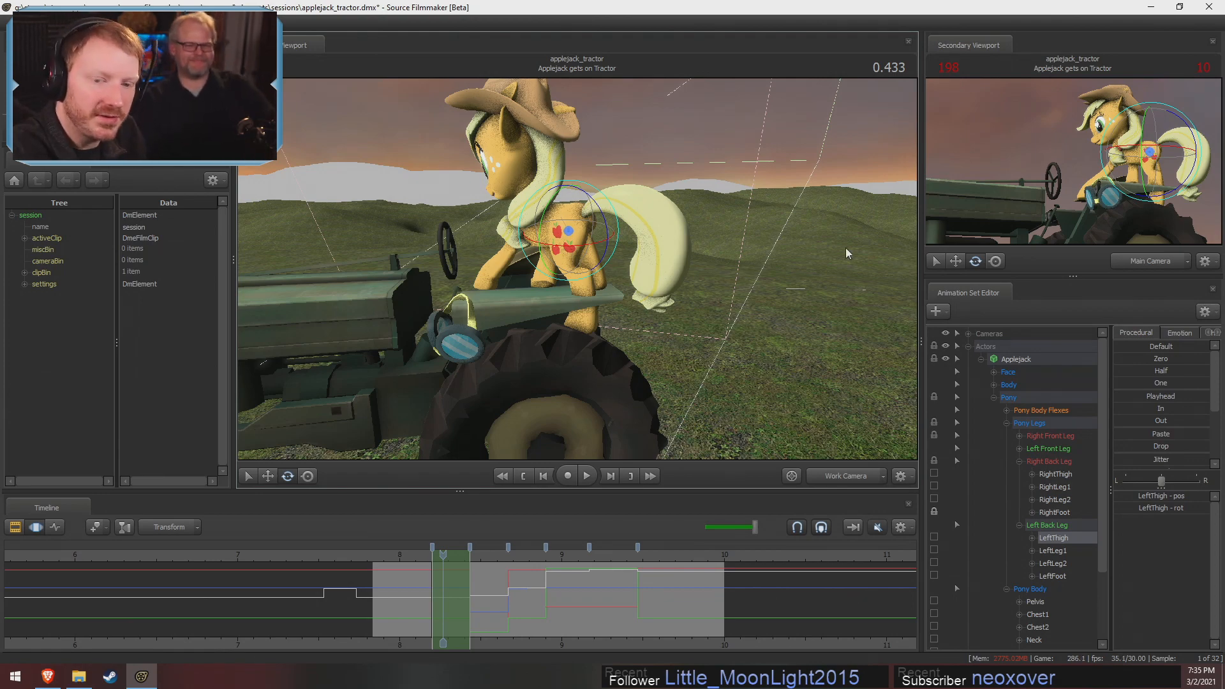
pyautogui.keyDown('alt'); pyautogui.moveTo(760, 334); pyautogui.dragTo(645, 329); pyautogui.keyUp('alt')
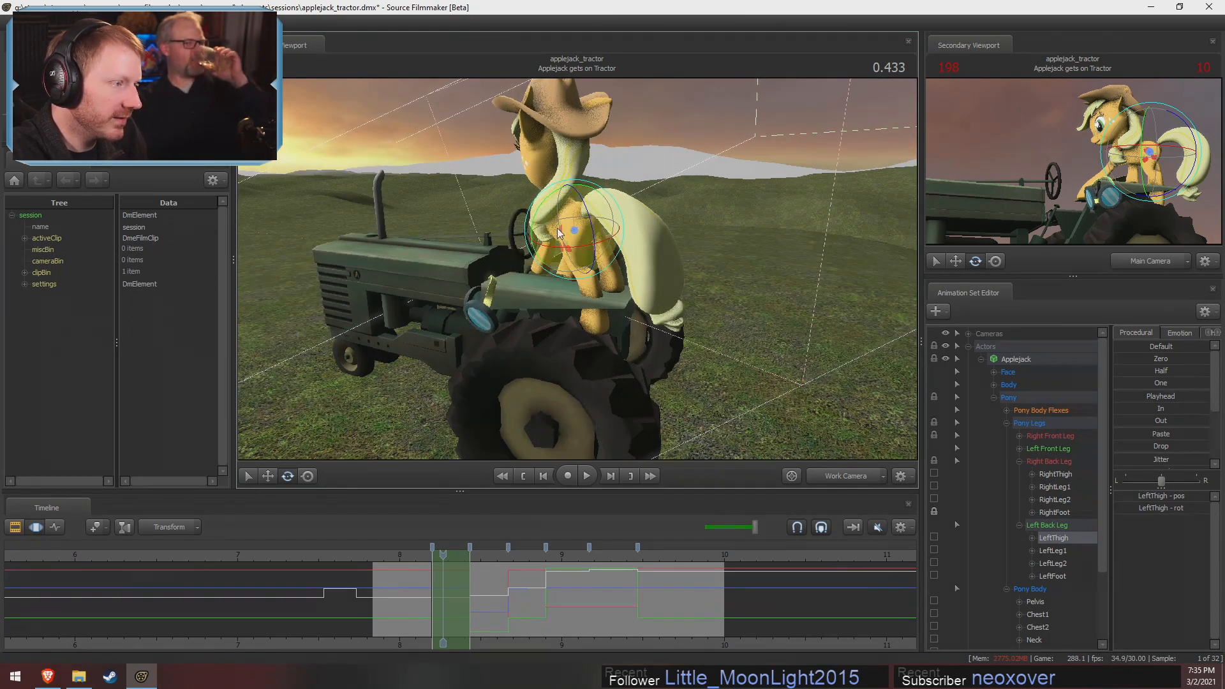
pyautogui.moveTo(594, 231); pyautogui.dragTo(592, 216)
pyautogui.keyDown('alt'); pyautogui.moveTo(592, 216); pyautogui.dragTo(692, 198); pyautogui.keyUp('alt')
# Rotate LeftLeg1 and LeftLeg2 to shape the bend of Applejack's left back leg
pyautogui.moveTo(599, 260); pyautogui.dragTo(607, 297)
pyautogui.keyDown('ctrl'); pyautogui.click(580, 258); pyautogui.keyUp('ctrl')
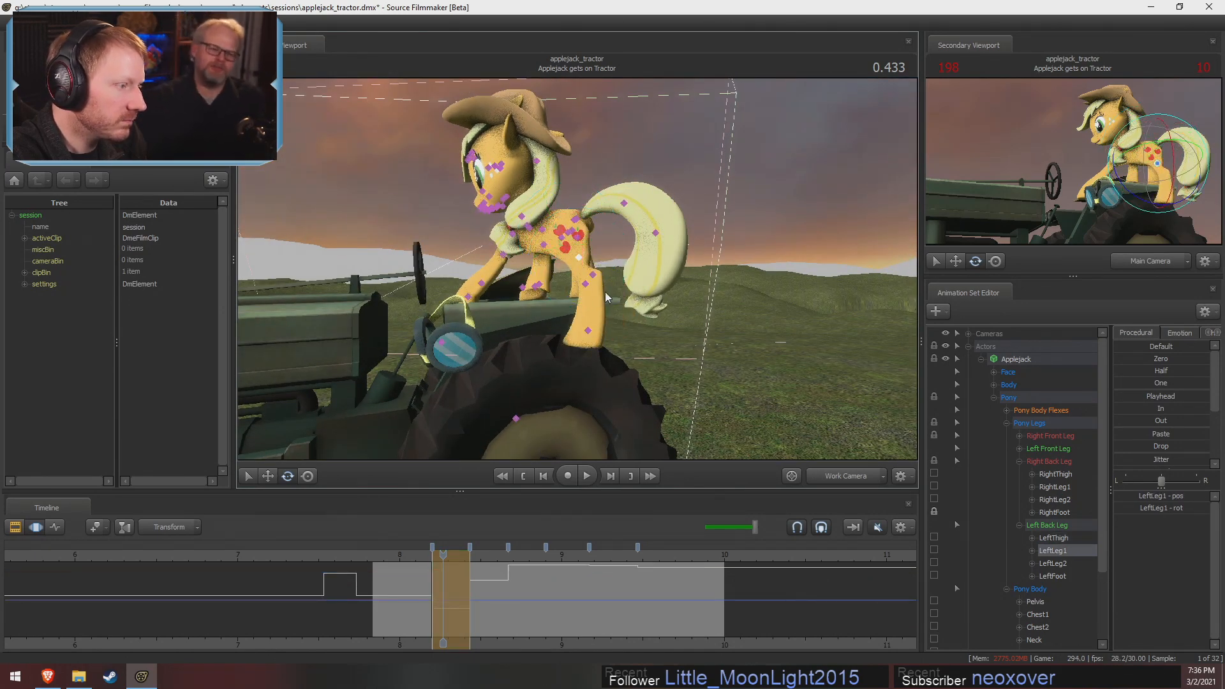
pyautogui.keyDown('ctrl'); pyautogui.click(586, 284); pyautogui.keyUp('ctrl')
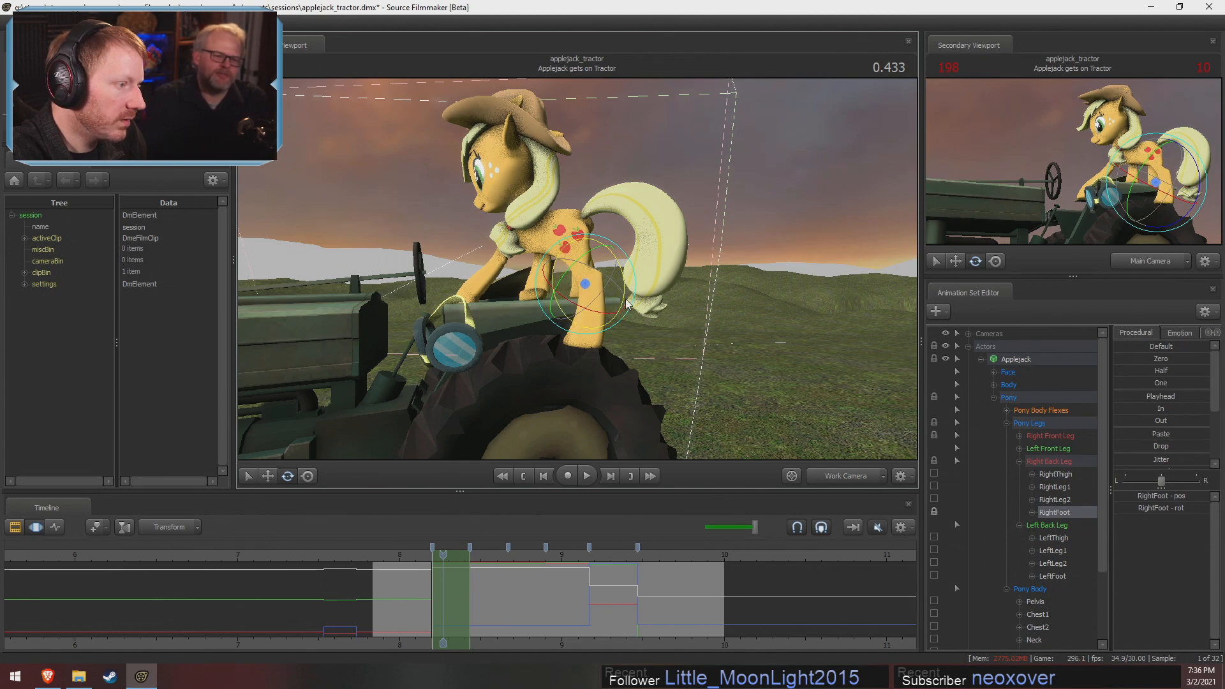
pyautogui.keyDown('ctrl'); pyautogui.click(593, 275); pyautogui.keyUp('ctrl')
pyautogui.moveTo(626, 305); pyautogui.dragTo(603, 289)
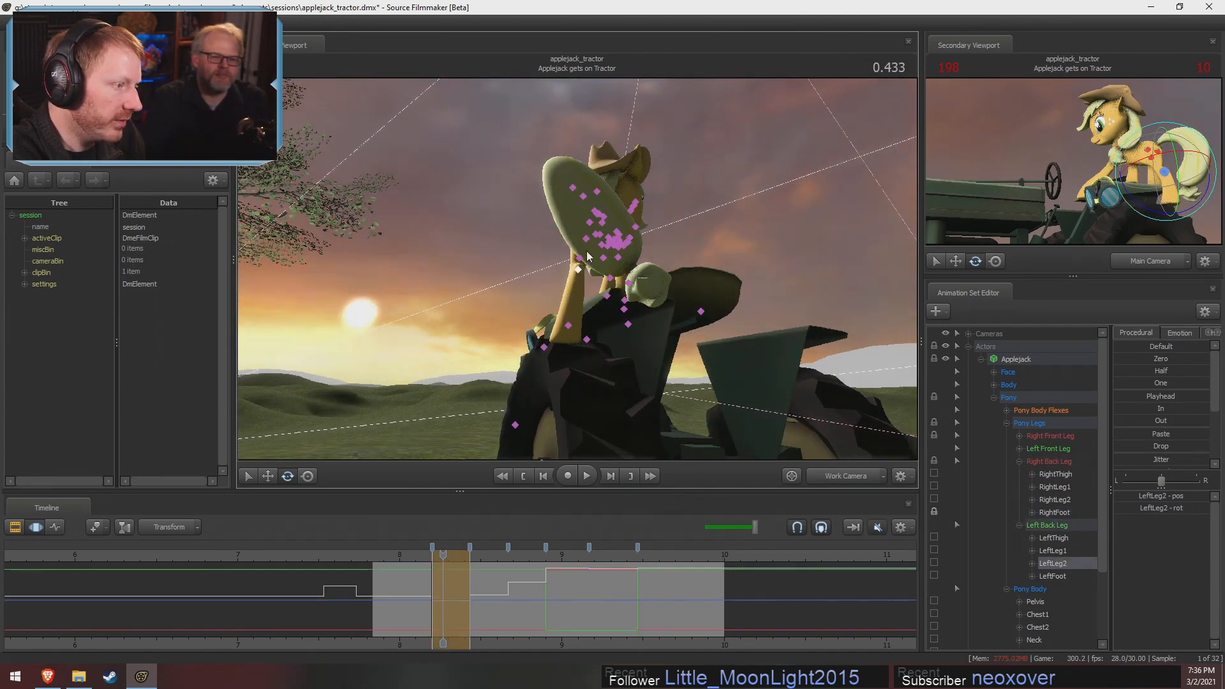
# Rotate LeftThigh again and move it along one axis to correct where the left back leg joins the hip
pyautogui.keyDown('ctrl'); pyautogui.click(586, 240); pyautogui.keyUp('ctrl')
pyautogui.keyDown('alt'); pyautogui.moveTo(588, 241); pyautogui.dragTo(745, 266); pyautogui.keyUp('alt')
pyautogui.moveTo(583, 258); pyautogui.dragTo(582, 256)
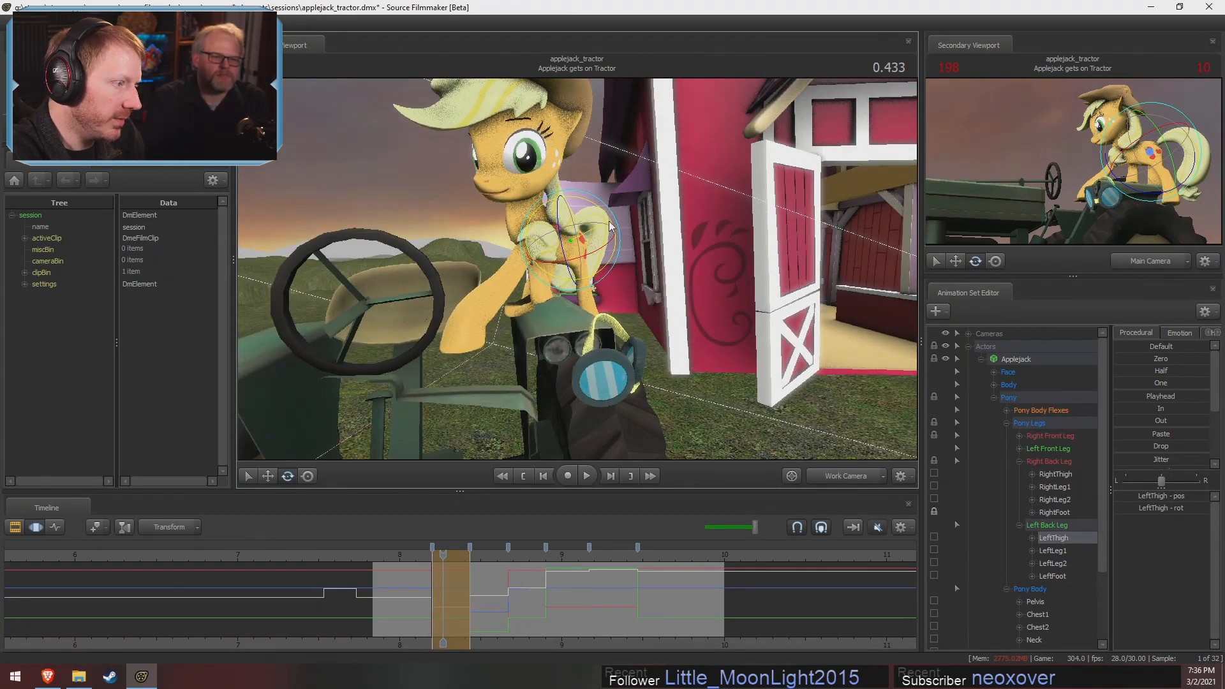
pyautogui.press('w')
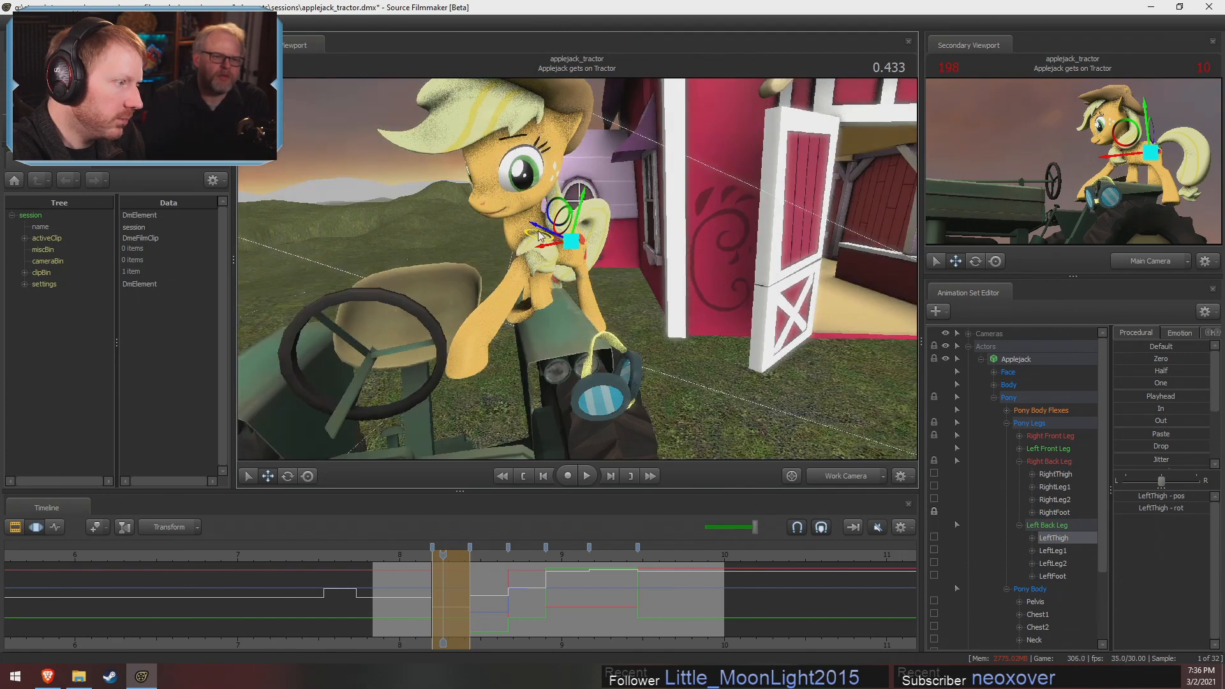
pyautogui.moveTo(537, 225); pyautogui.dragTo(447, 207)
# Rotate LeftFoot to angle the hoof above the tractor's rear wheel, and readjust LeftThigh's rotation to match
pyautogui.keyDown('alt'); pyautogui.moveTo(580, 276); pyautogui.dragTo(608, 260); pyautogui.keyUp('alt')
pyautogui.keyDown('ctrl'); pyautogui.click(591, 293); pyautogui.keyUp('ctrl')
pyautogui.press('e')
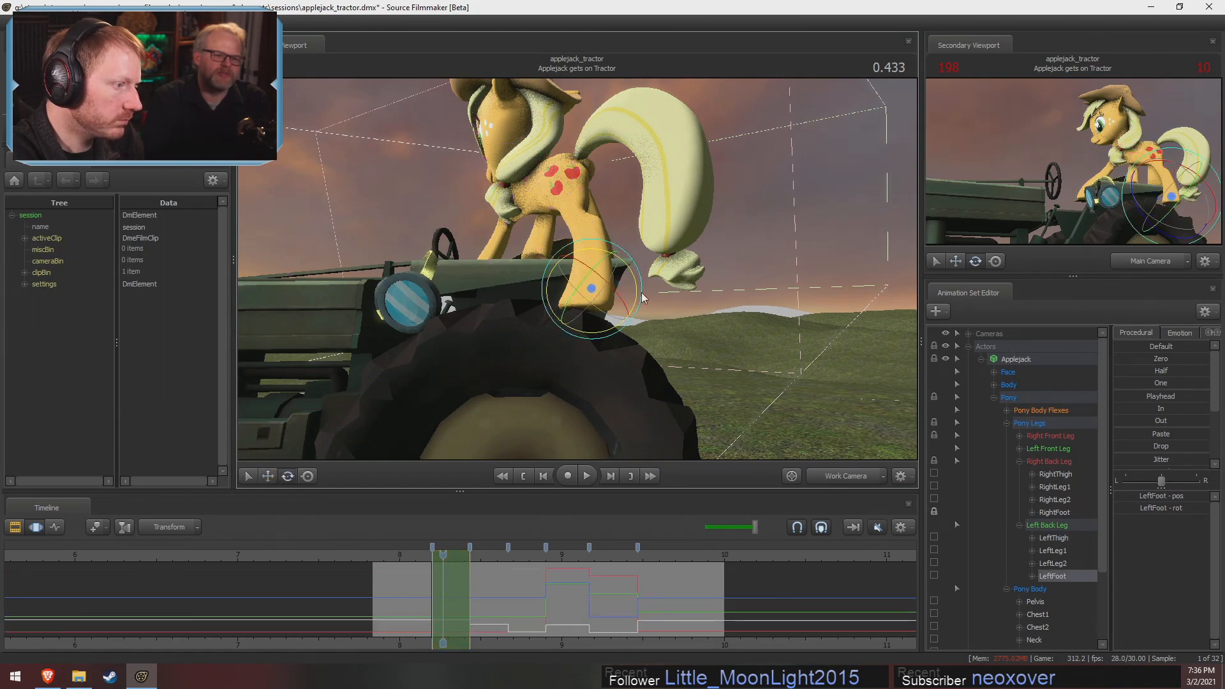
pyautogui.moveTo(637, 303); pyautogui.dragTo(638, 288)
pyautogui.keyDown('alt'); pyautogui.moveTo(638, 287); pyautogui.dragTo(651, 309); pyautogui.keyUp('alt')
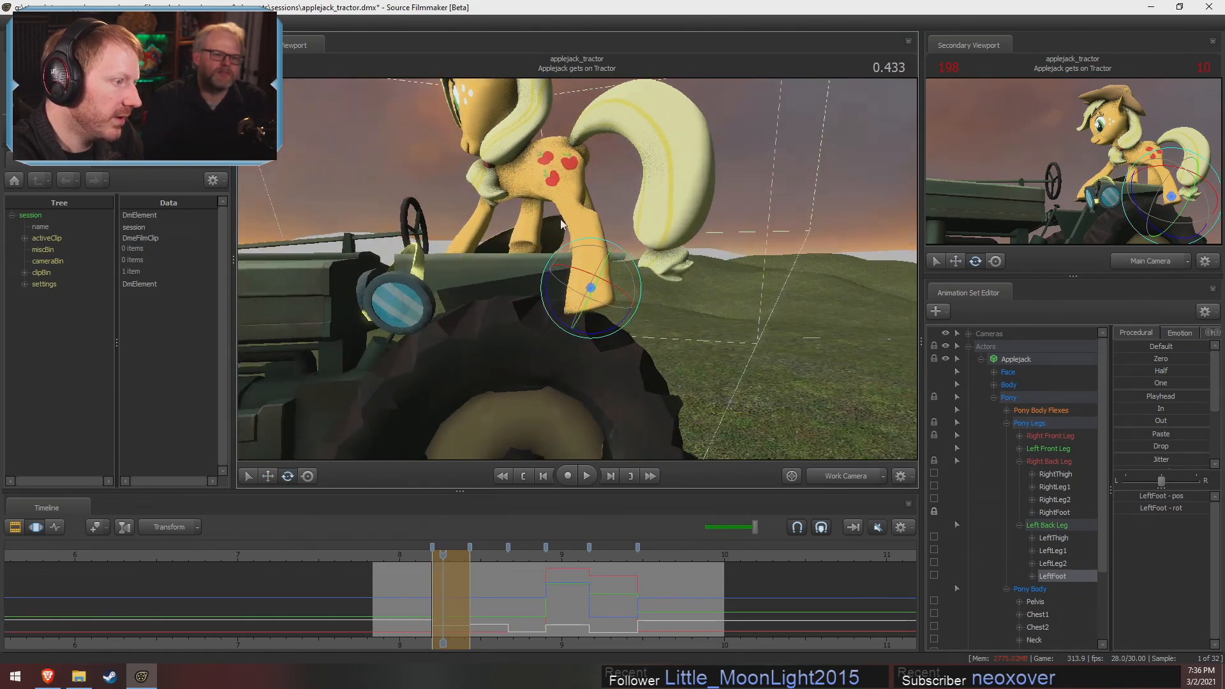
pyautogui.keyDown('ctrl'); pyautogui.click(559, 166); pyautogui.keyUp('ctrl')
pyautogui.moveTo(599, 167); pyautogui.dragTo(639, 181)
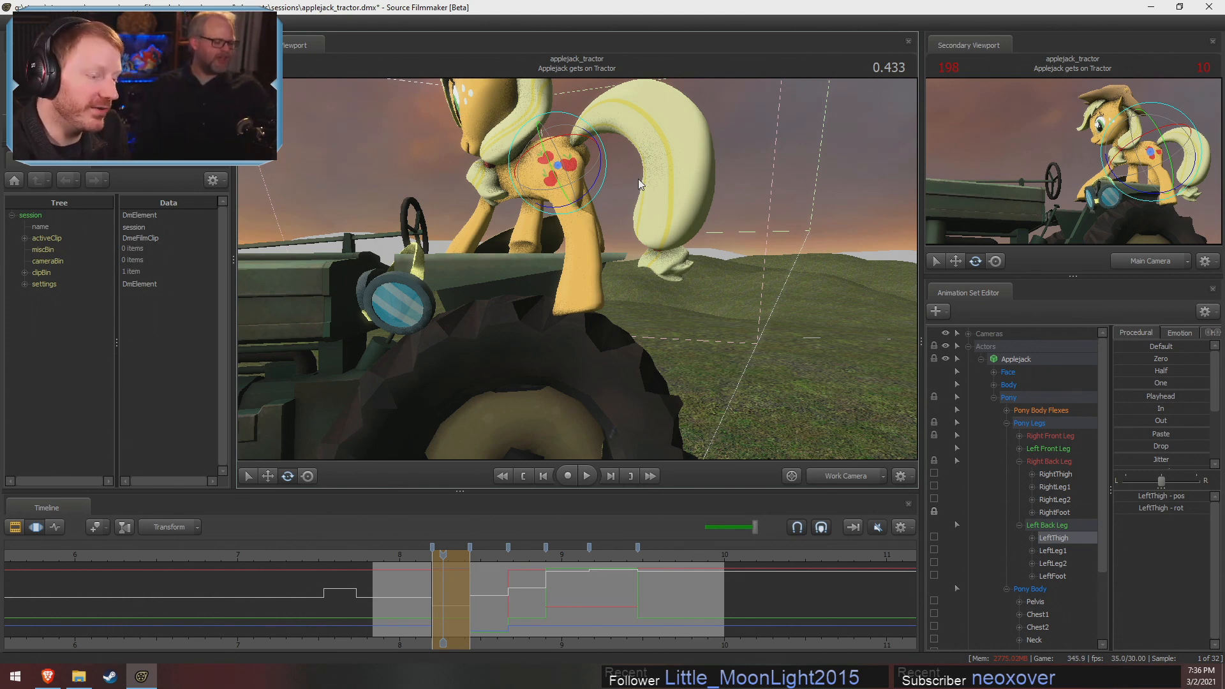
# Preview the earlier pose at 0.302, and rotate RightShoulder to adjust Applejack's right front leg at 0.433
pyautogui.click(421, 588)
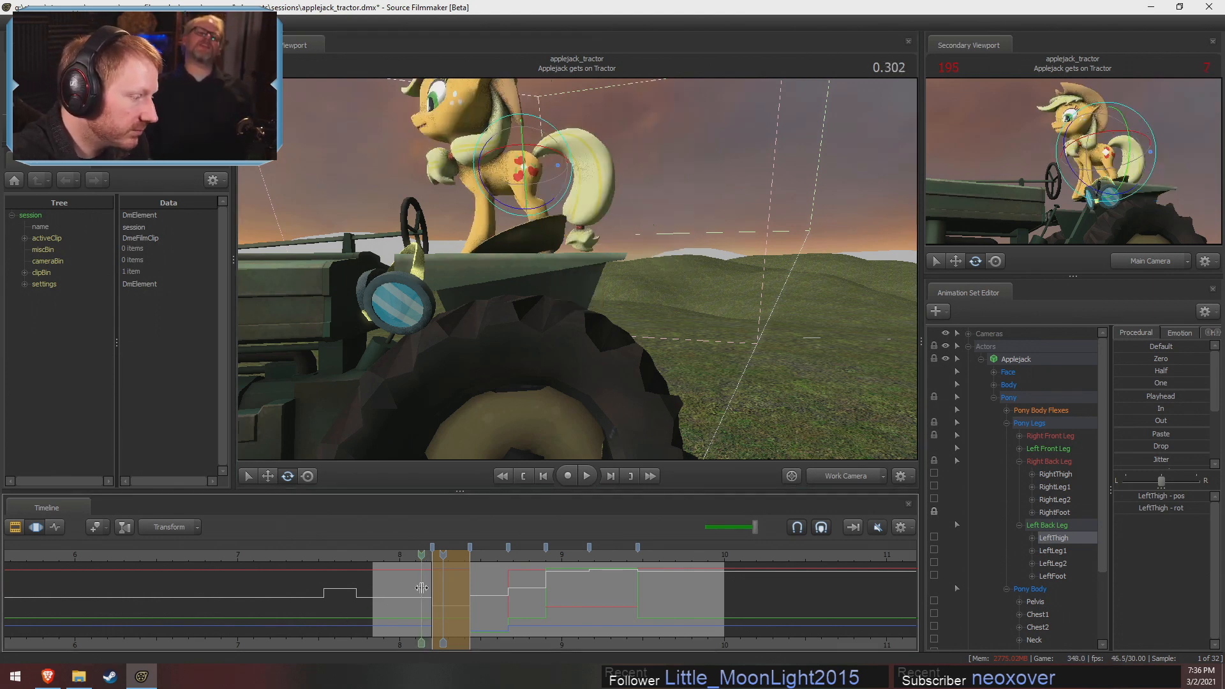
pyautogui.keyDown('alt'); pyautogui.moveTo(650, 290); pyautogui.dragTo(836, 332); pyautogui.keyUp('alt')
pyautogui.keyDown('ctrl'); pyautogui.click(566, 156); pyautogui.keyUp('ctrl')
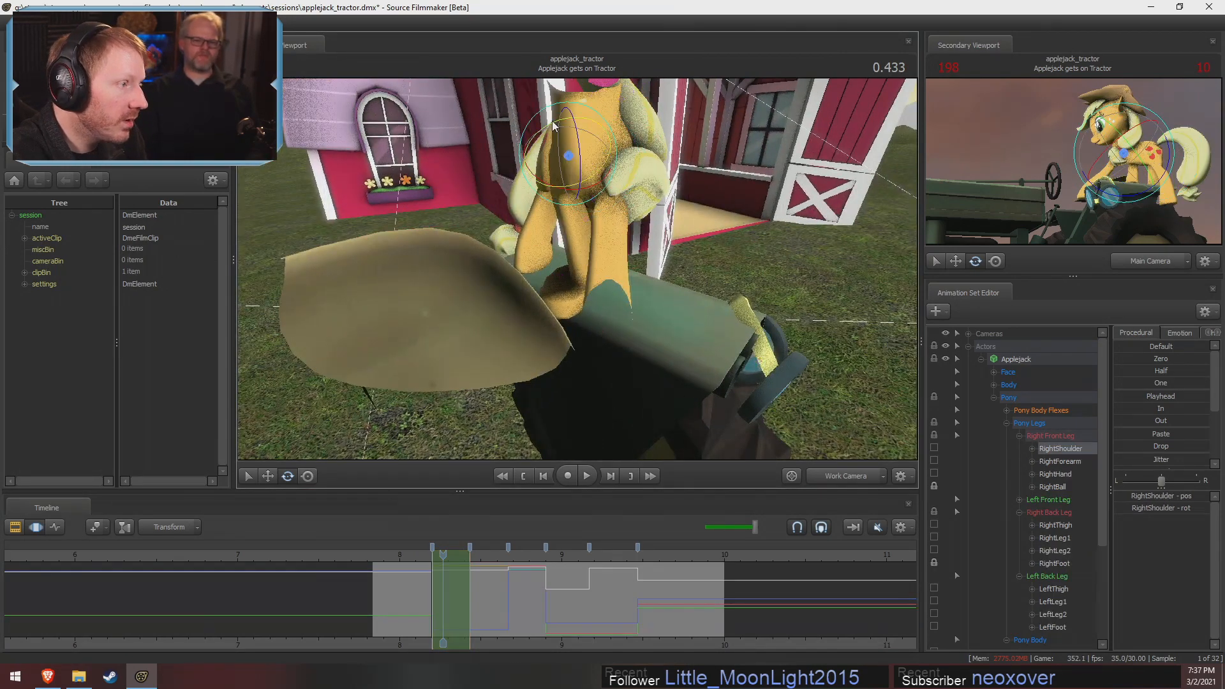
pyautogui.moveTo(518, 144); pyautogui.dragTo(590, 295)
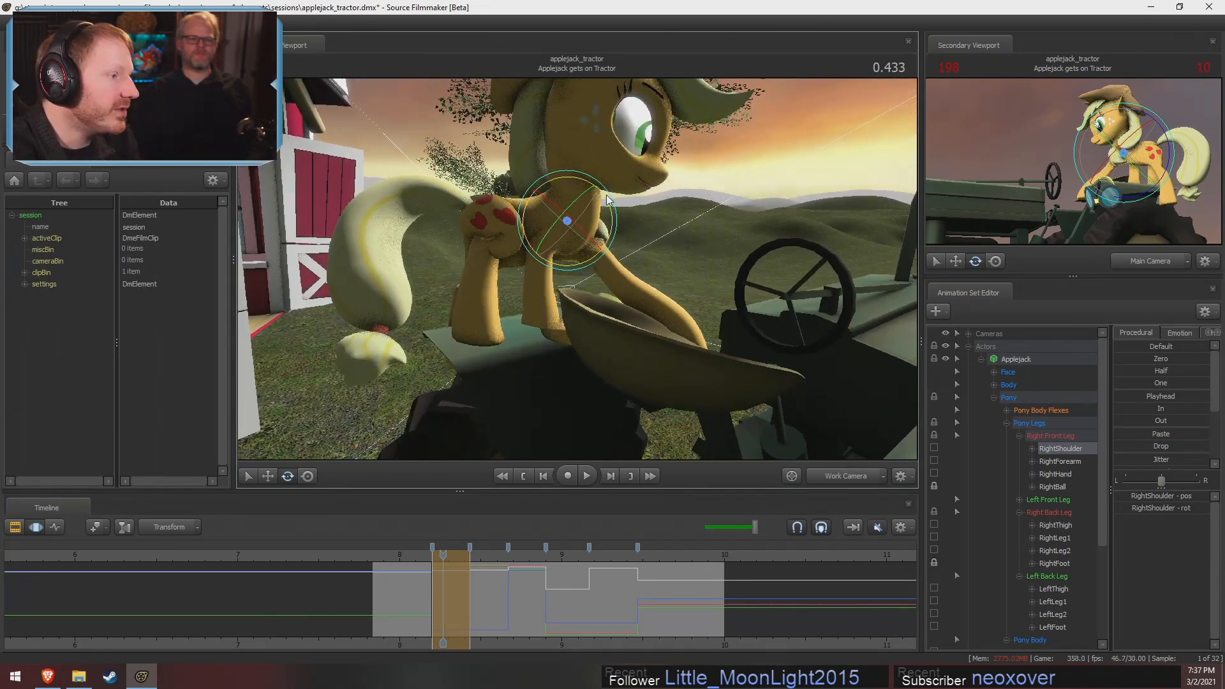
# Rotate RightShoulder and RightForearm to shape Applejack's right front leg standing on the tractor at 0.433
pyautogui.moveTo(567, 197); pyautogui.dragTo(568, 215)
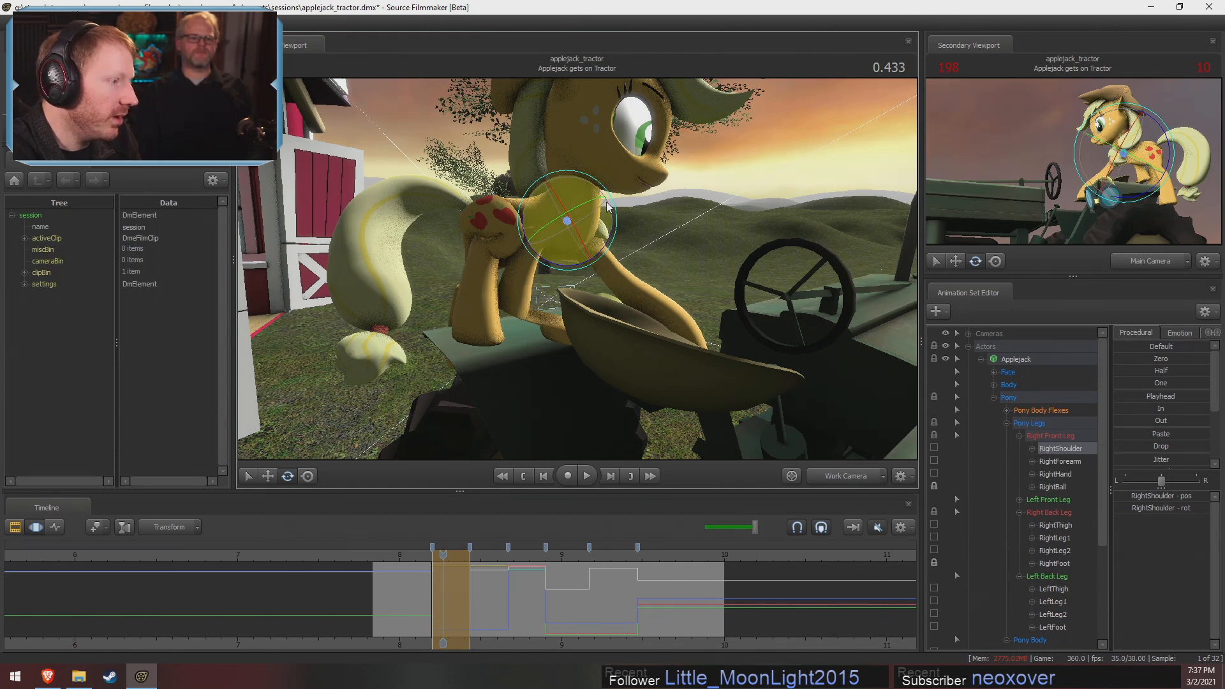
pyautogui.press('ctrl')
pyautogui.click(538, 228)
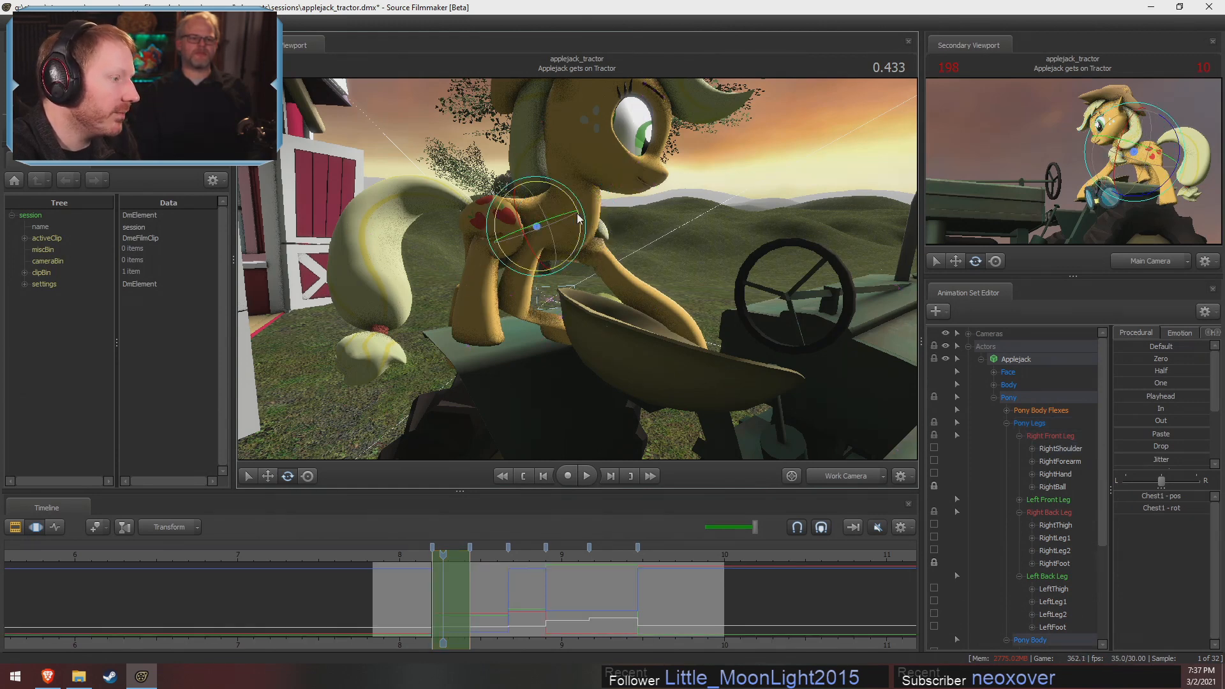
pyautogui.press('ctrl')
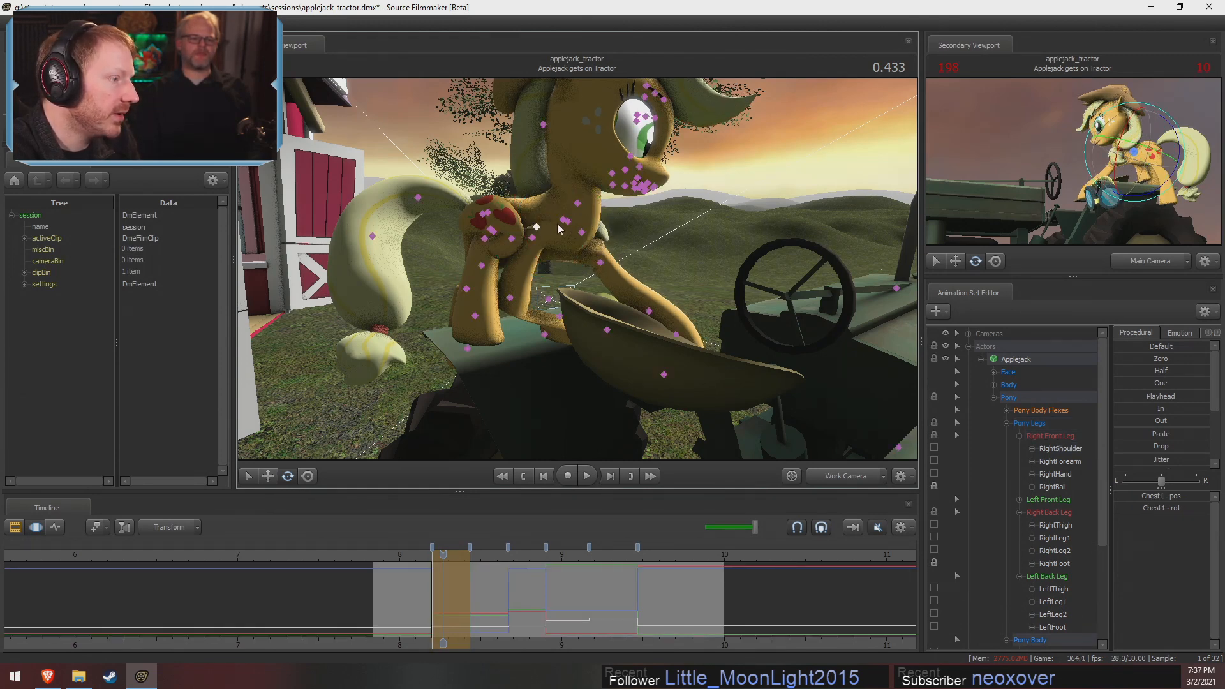
pyautogui.click(532, 238)
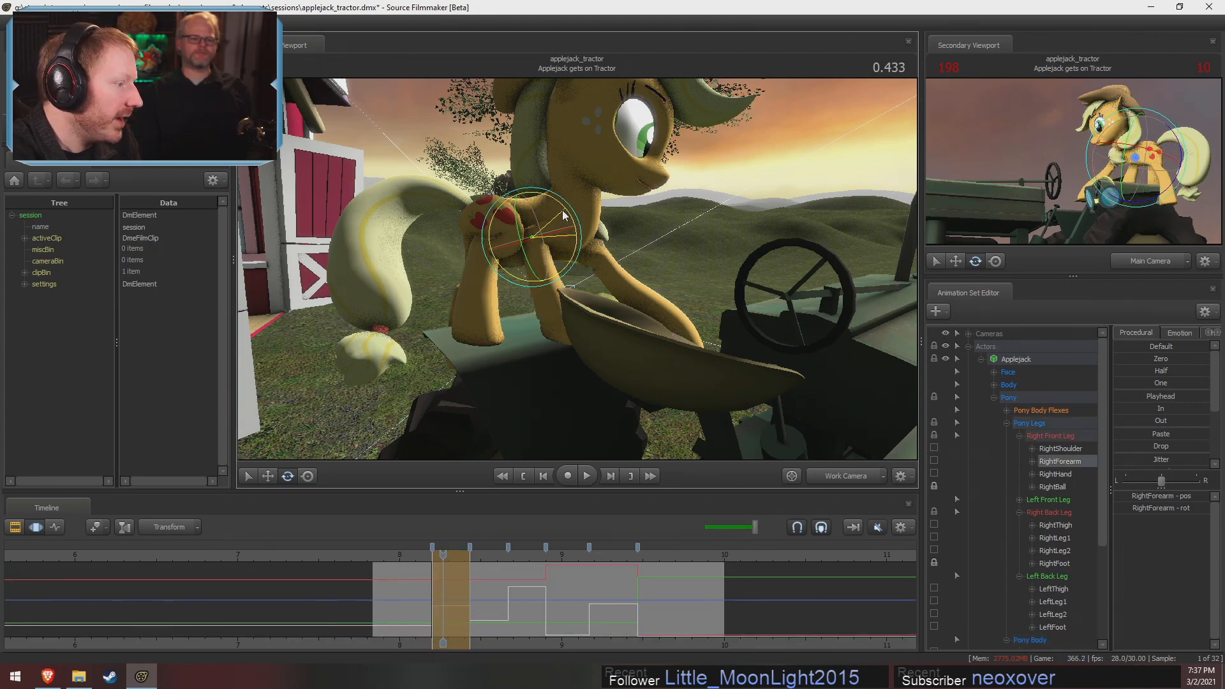
pyautogui.moveTo(565, 215); pyautogui.dragTo(590, 268)
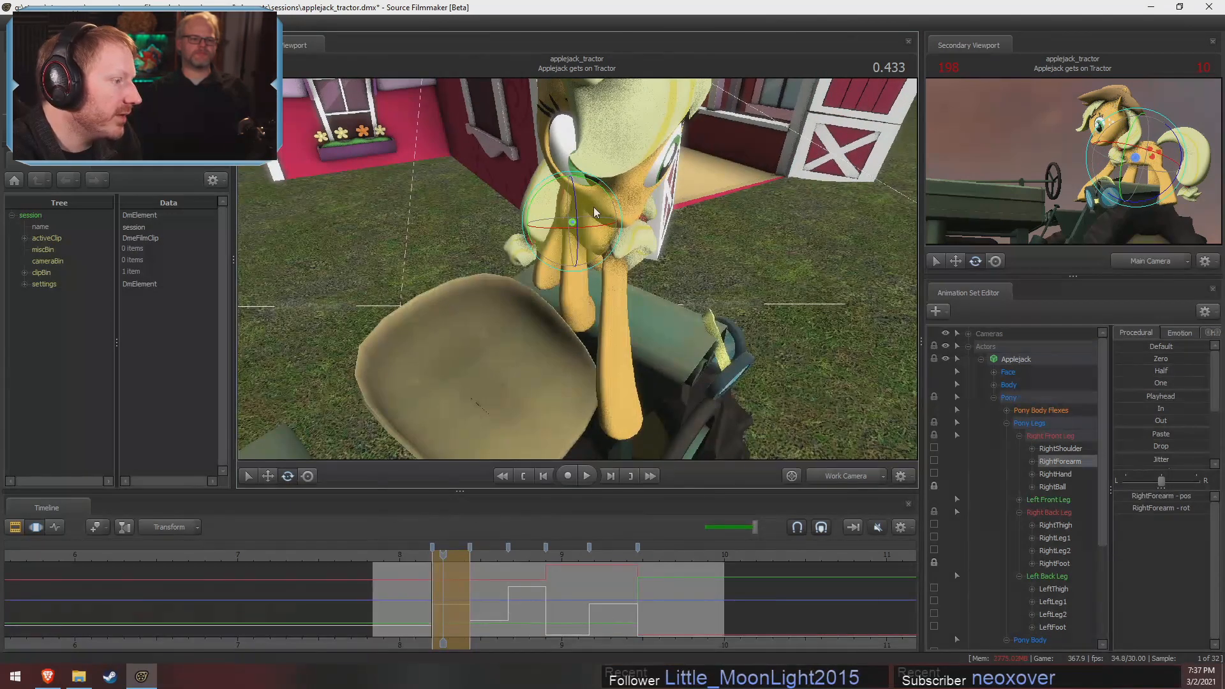
pyautogui.moveTo(598, 196); pyautogui.dragTo(597, 195)
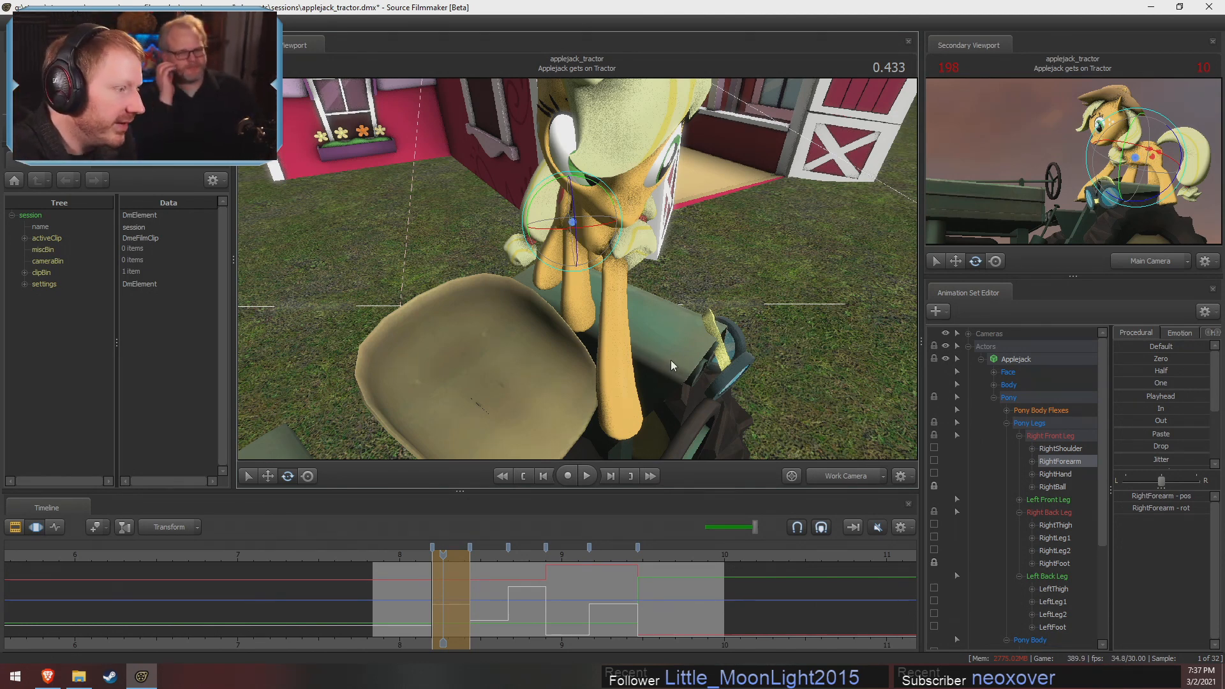
pyautogui.moveTo(667, 363); pyautogui.dragTo(601, 245)
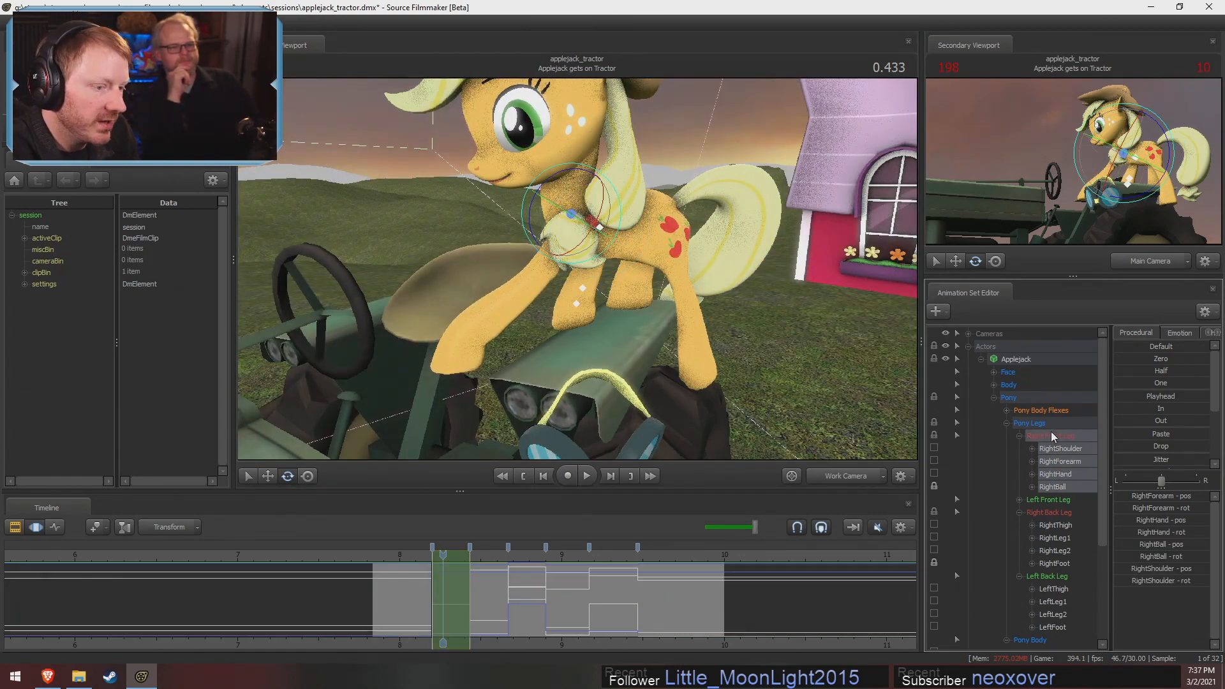
# Apply the In preset to the Left Front Leg controls, and rotate LeftShoulder to swing the leg forward toward the seat
pyautogui.click(1037, 497)
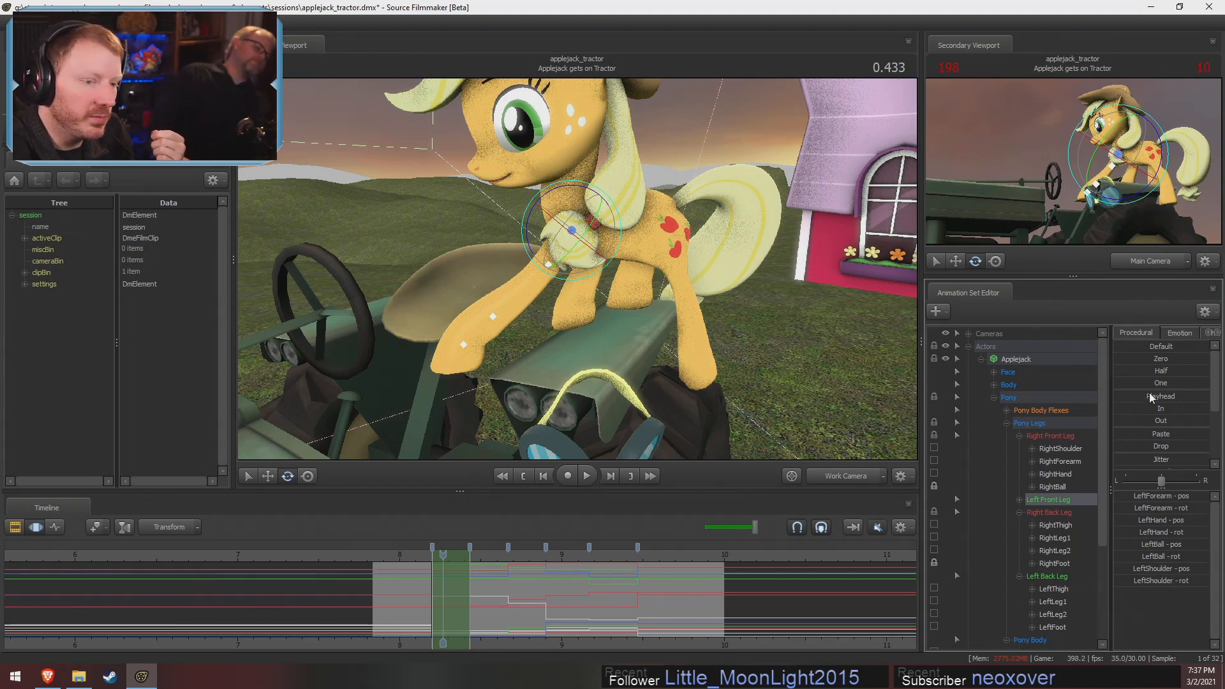
pyautogui.click(1141, 409)
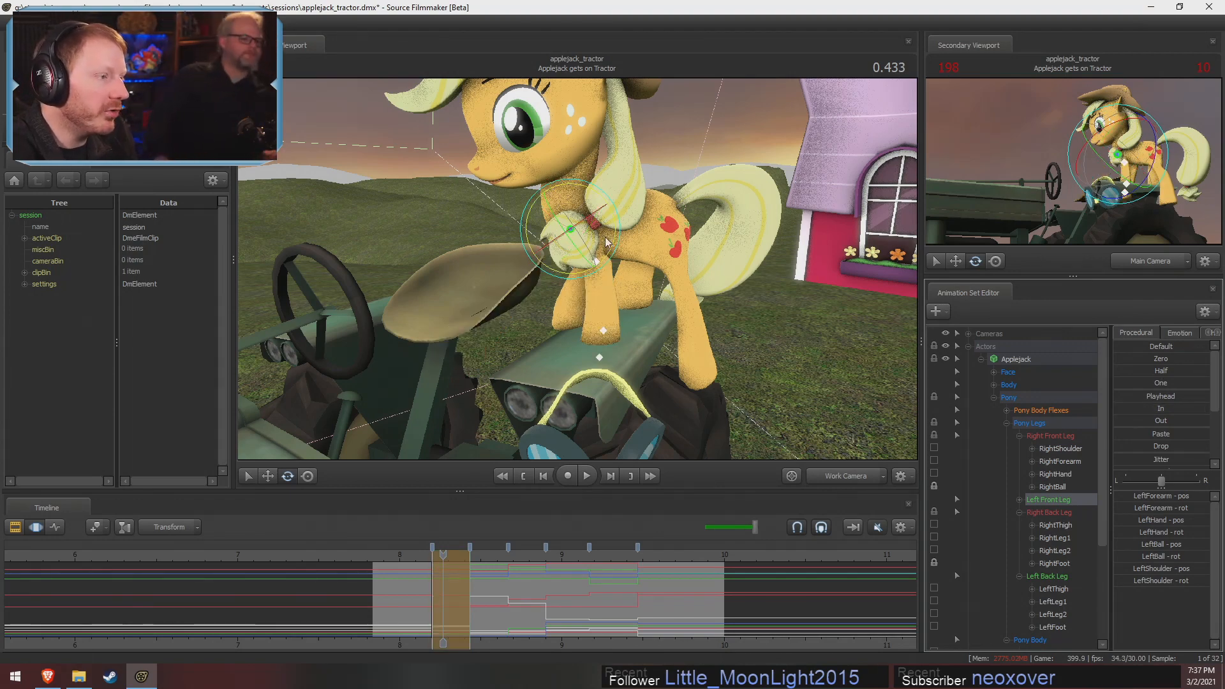
pyautogui.click(572, 189)
pyautogui.moveTo(572, 189); pyautogui.dragTo(607, 199)
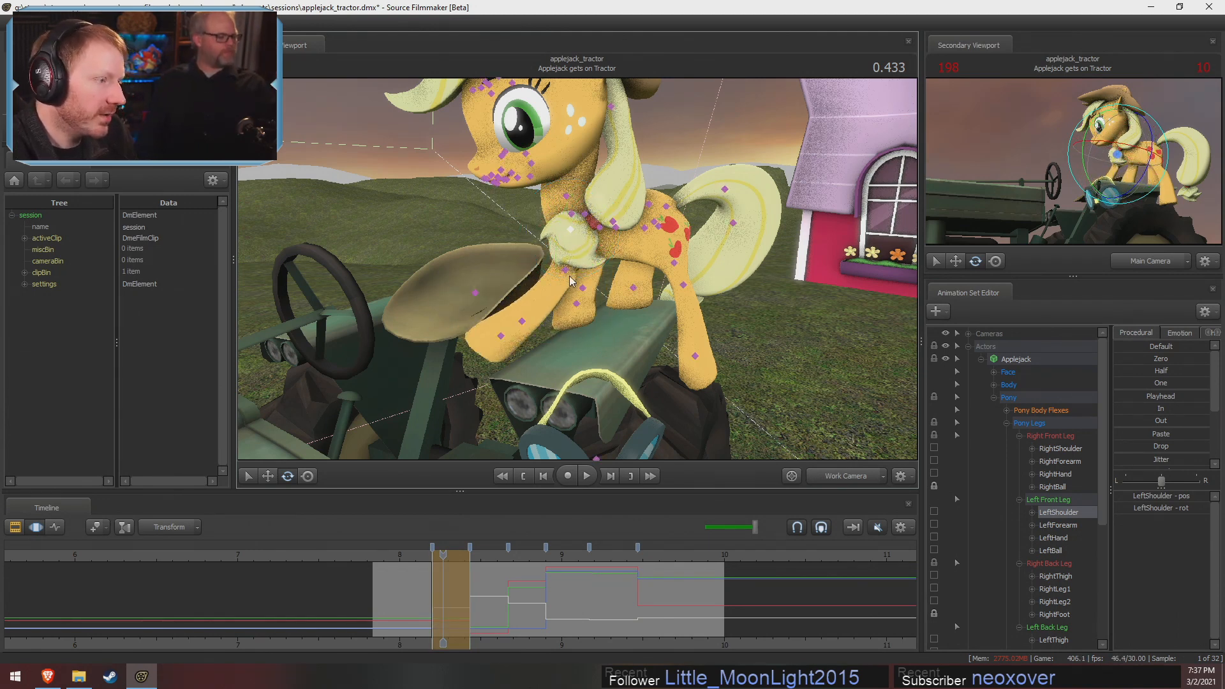
# Rotate LeftForearm and LeftHand to lift and bend the left front leg over the tractor seat
pyautogui.keyDown('ctrl'); pyautogui.click(565, 271); pyautogui.keyUp('ctrl')
pyautogui.moveTo(603, 251); pyautogui.dragTo(603, 286)
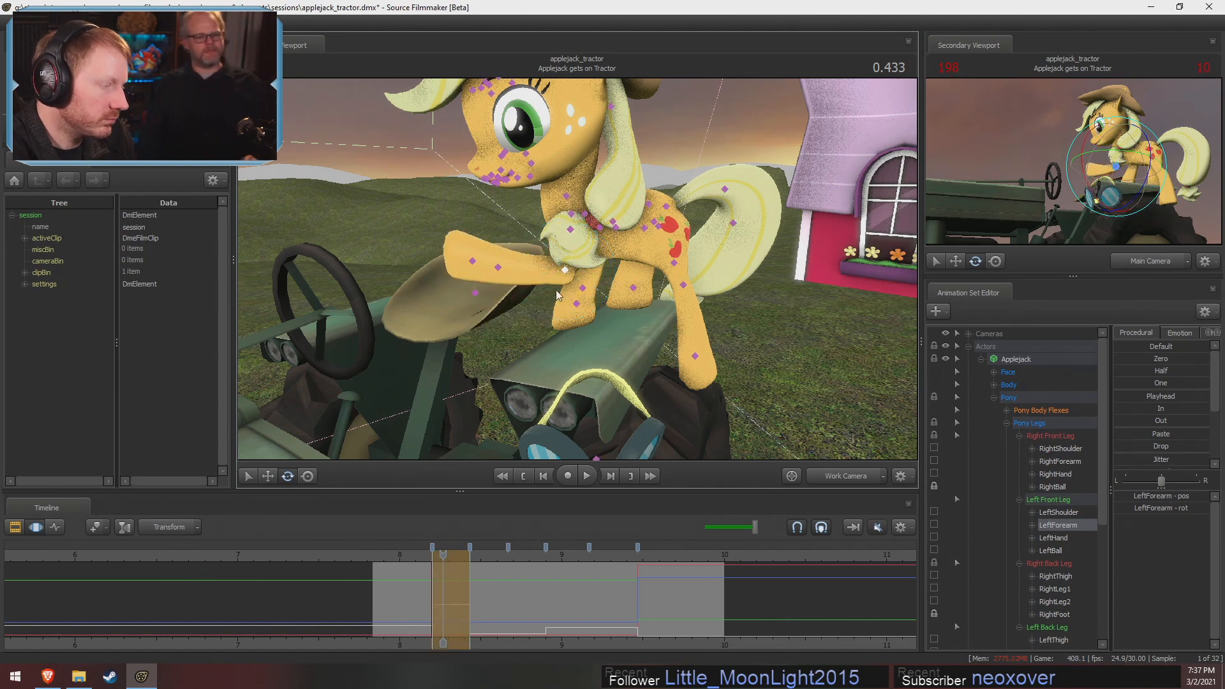
pyautogui.keyDown('ctrl'); pyautogui.click(499, 267); pyautogui.keyUp('ctrl')
pyautogui.moveTo(539, 247); pyautogui.dragTo(518, 231)
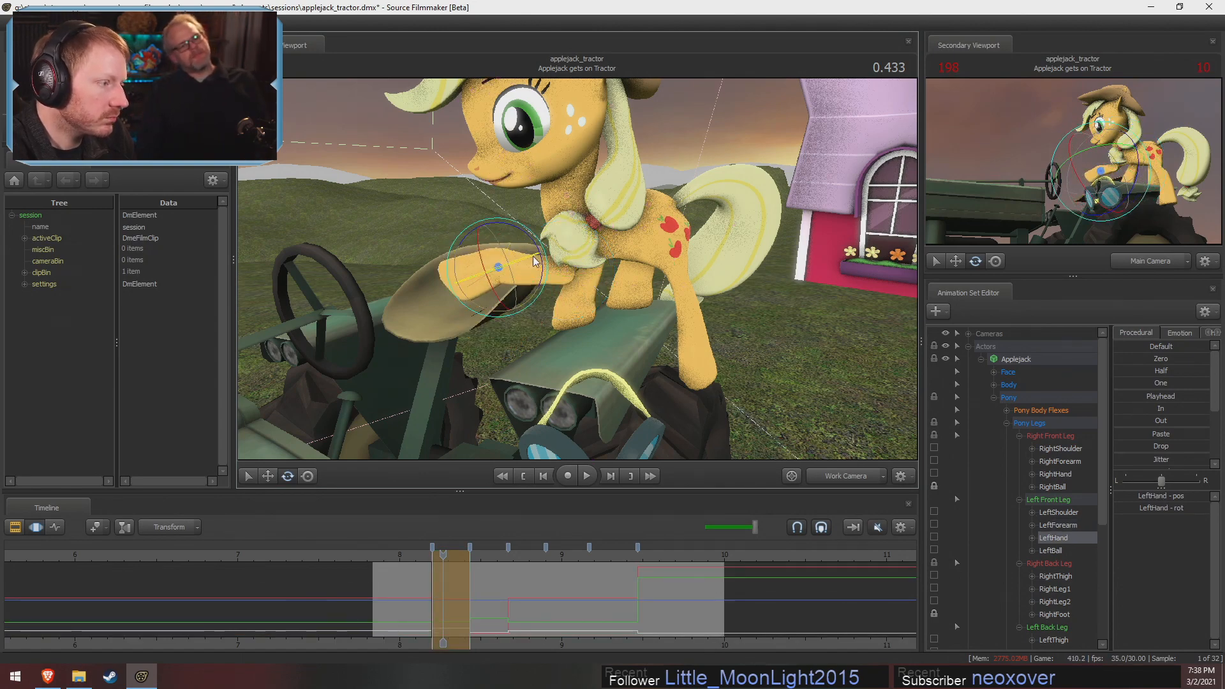
pyautogui.keyDown('alt'); pyautogui.moveTo(608, 274); pyautogui.dragTo(633, 183); pyautogui.keyUp('alt')
pyautogui.keyDown('ctrl'); pyautogui.click(566, 160); pyautogui.keyUp('ctrl')
pyautogui.keyDown('ctrl'); pyautogui.click(571, 153); pyautogui.keyUp('ctrl')
pyautogui.click(639, 181)
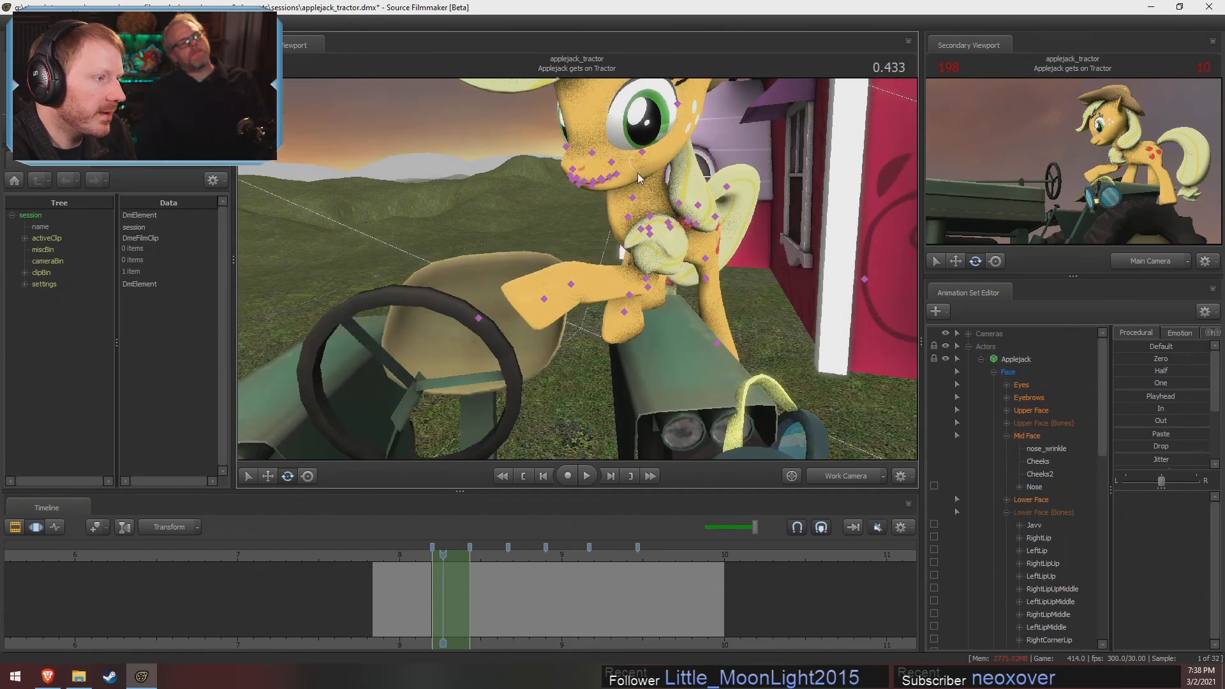
# Select Head and Neck together, change their rotation mode, and rotate them to adjust Applejack's head at 0.433
pyautogui.moveTo(634, 168)
pyautogui.keyDown('ctrl'); pyautogui.mouseDown()
pyautogui.moveTo(611, 135)
pyautogui.moveTo(632, 191)
pyautogui.moveTo(721, 150)
pyautogui.mouseUp(); pyautogui.keyUp('ctrl')
pyautogui.press('s')
pyautogui.moveTo(598, 278)
pyautogui.mouseDown()
pyautogui.moveTo(597, 247)
pyautogui.moveTo(614, 247)
pyautogui.moveTo(626, 211)
pyautogui.moveTo(577, 273)
pyautogui.mouseUp()
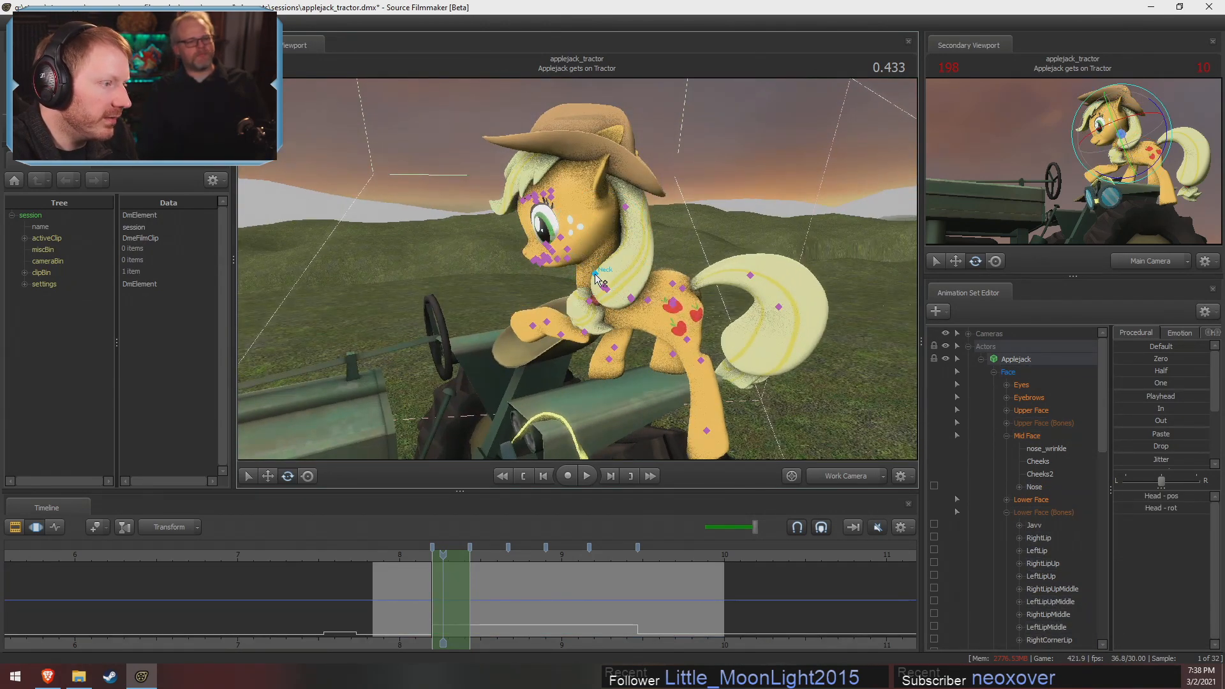
pyautogui.keyDown('ctrl'); pyautogui.click(595, 273); pyautogui.keyUp('ctrl')
pyautogui.rightClick(614, 285)
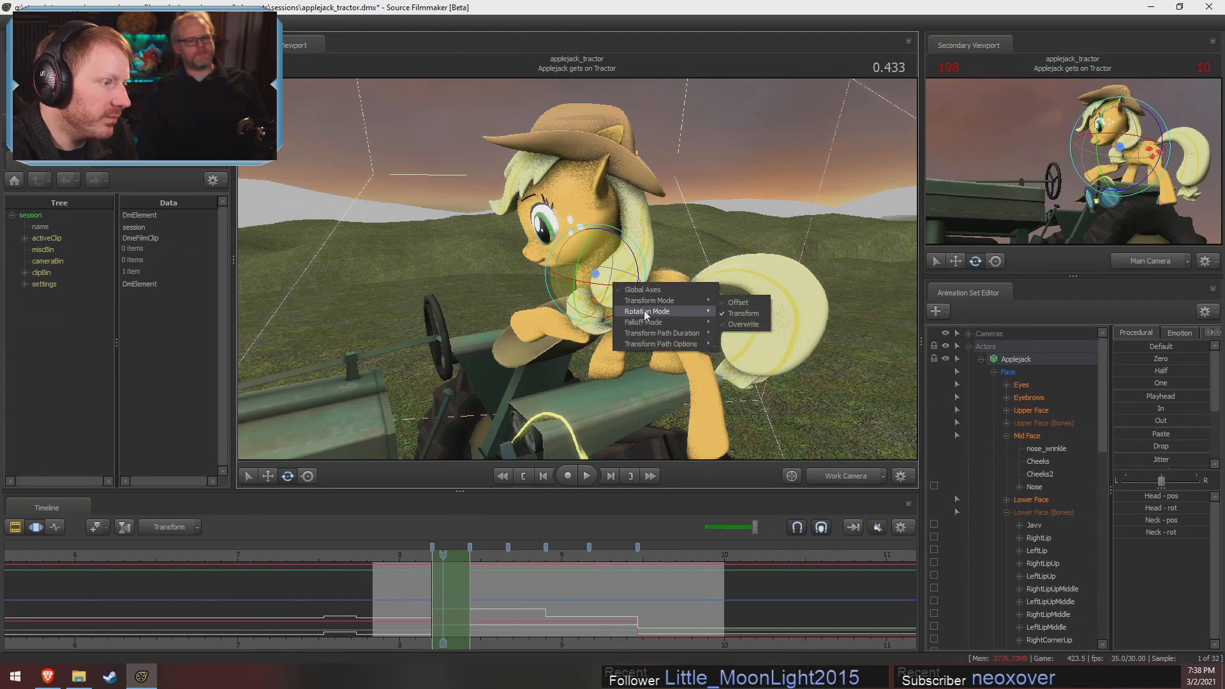
pyautogui.moveTo(644, 310)
pyautogui.click(732, 322)
pyautogui.moveTo(602, 232); pyautogui.dragTo(591, 262)
pyautogui.press('shift')
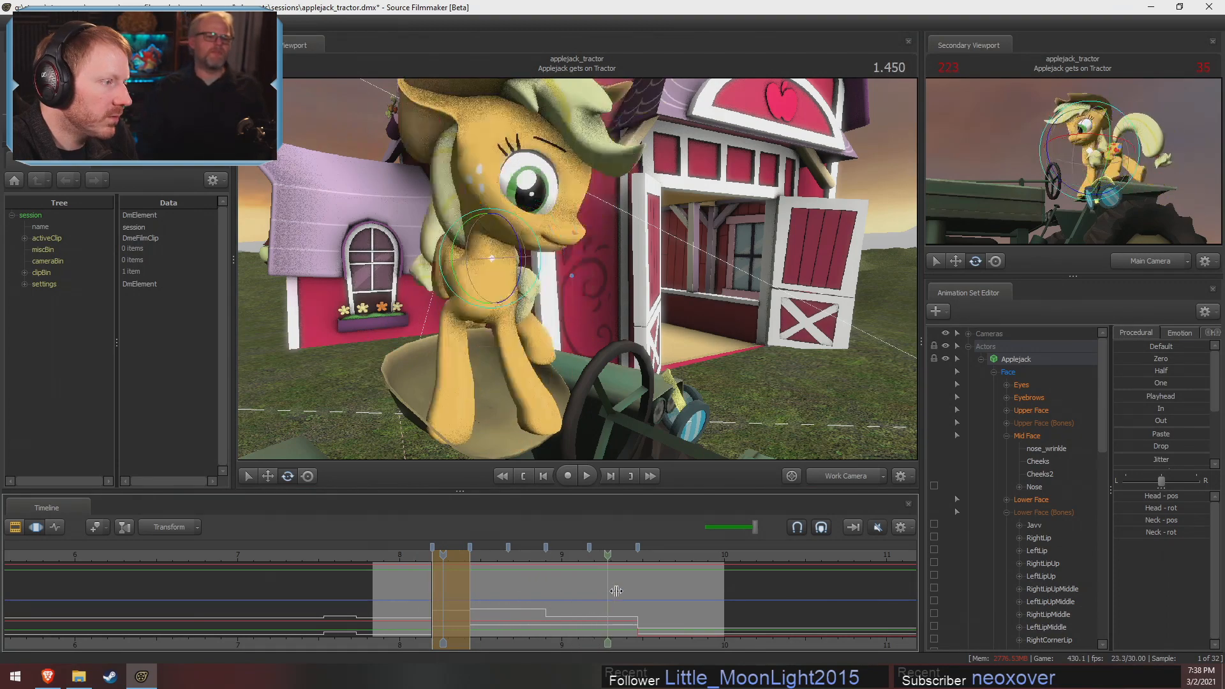
pyautogui.keyDown('alt'); pyautogui.moveTo(600, 306); pyautogui.dragTo(561, 258); pyautogui.keyUp('alt')
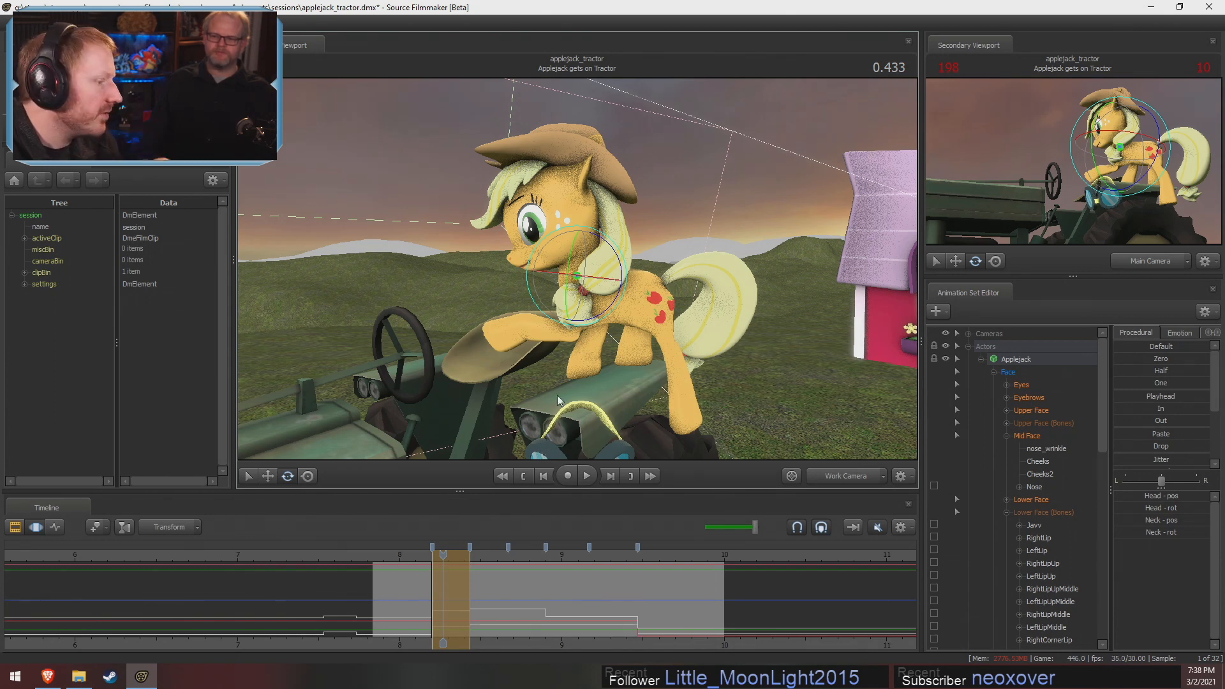
# Examine the following pose at 0.733 from the side, front and seat to check how the front hoof meets the seat
pyautogui.press('F2')
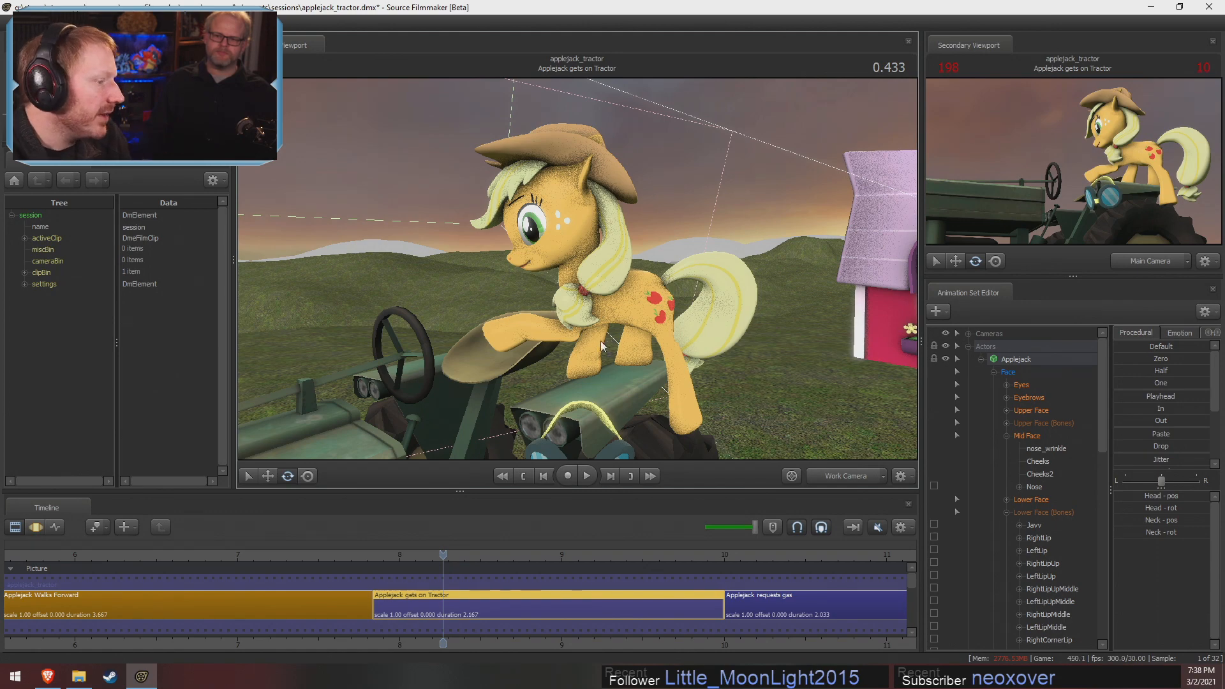
pyautogui.press('F3')
pyautogui.moveTo(430, 565); pyautogui.dragTo(490, 581)
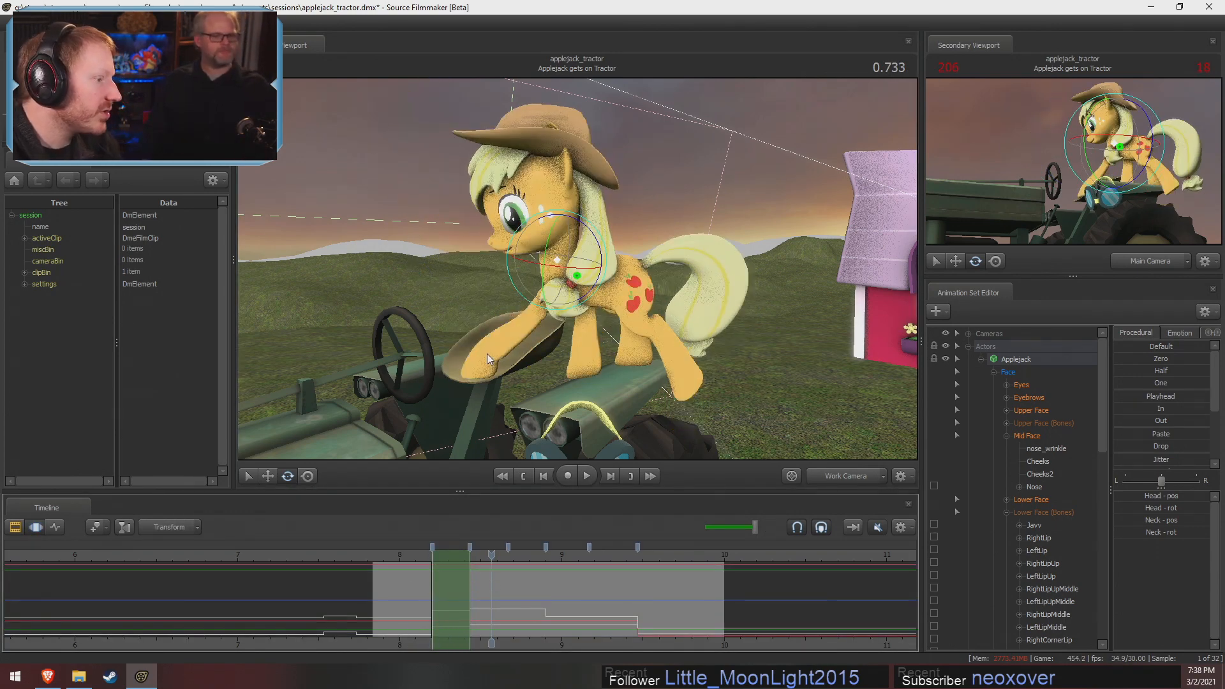
pyautogui.moveTo(487, 354); pyautogui.dragTo(578, 277)
pyautogui.press('w')
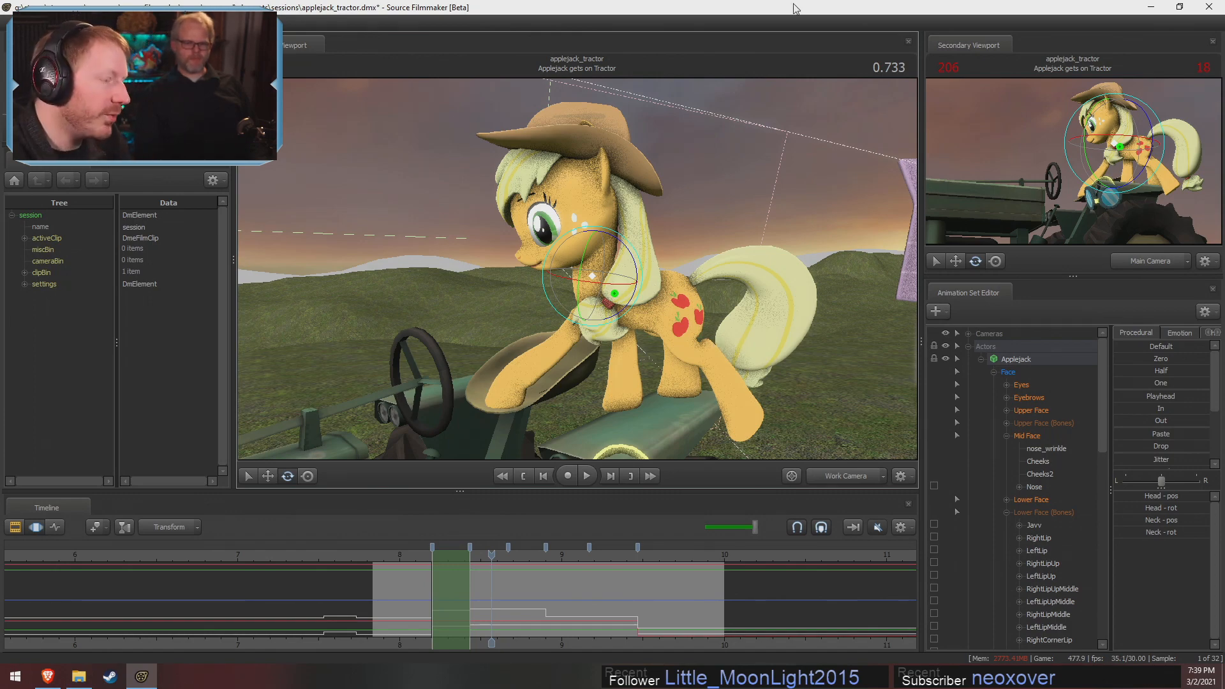
pyautogui.keyDown('alt'); pyautogui.moveTo(567, 375); pyautogui.dragTo(577, 271); pyautogui.keyUp('alt')
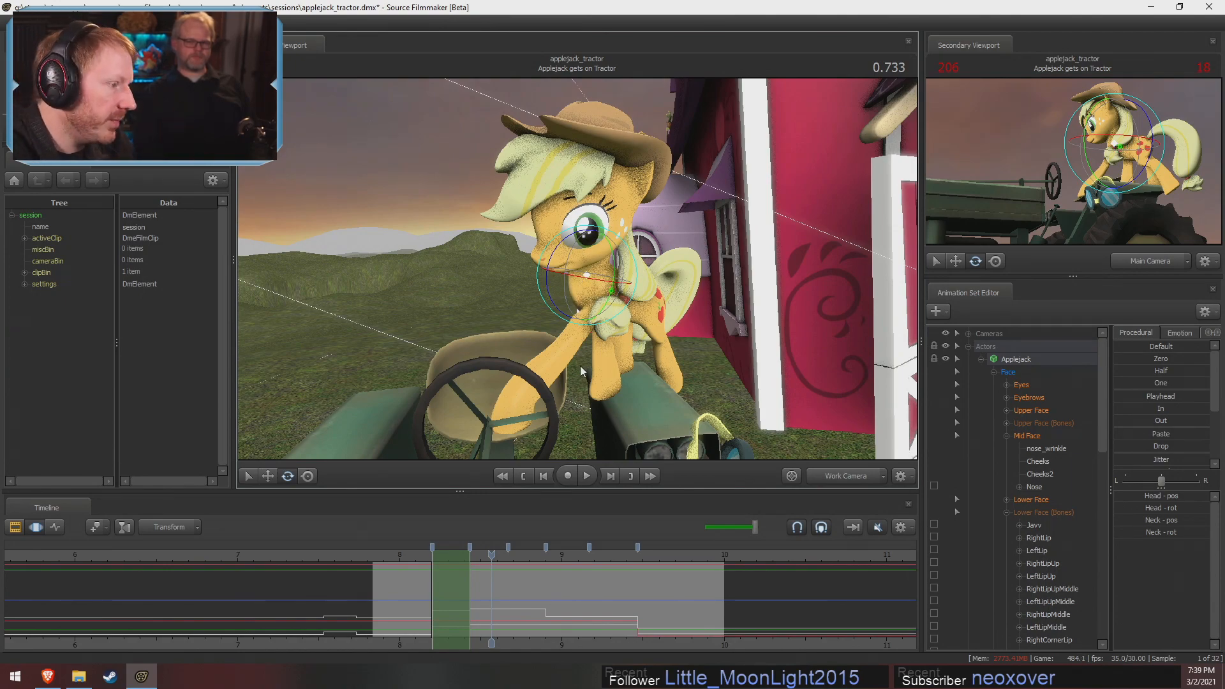
pyautogui.keyDown('alt'); pyautogui.moveTo(580, 366); pyautogui.dragTo(577, 272); pyautogui.keyUp('alt')
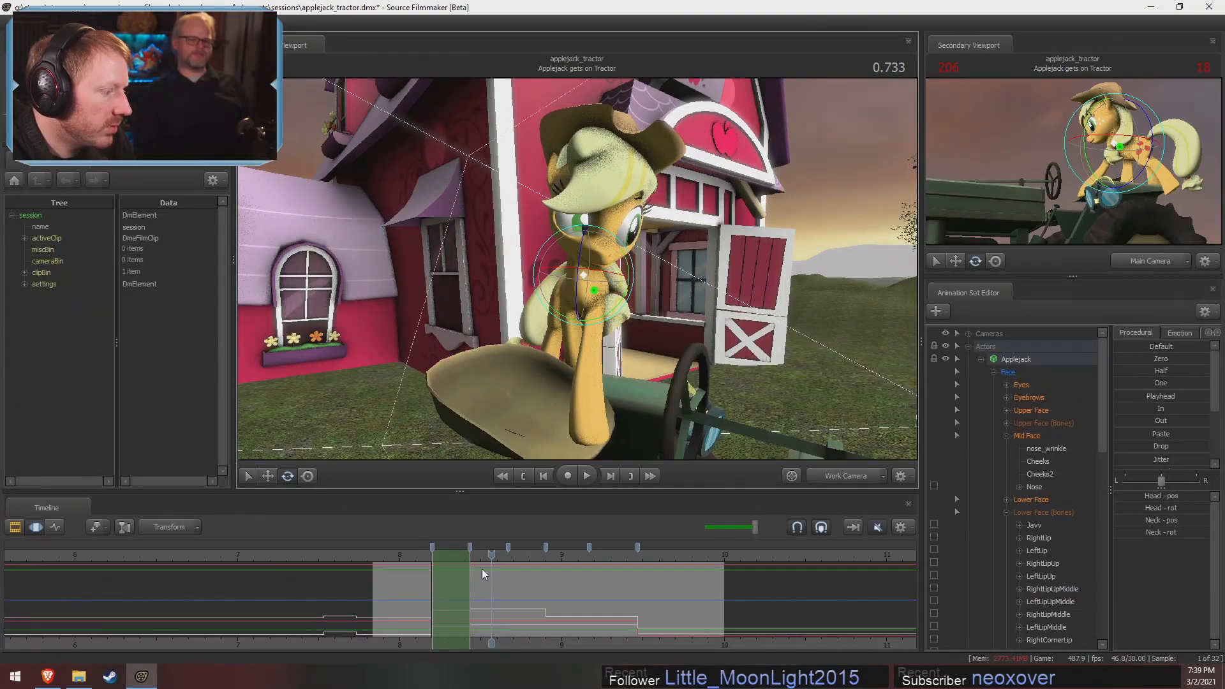
pyautogui.moveTo(491, 554); pyautogui.dragTo(481, 558)
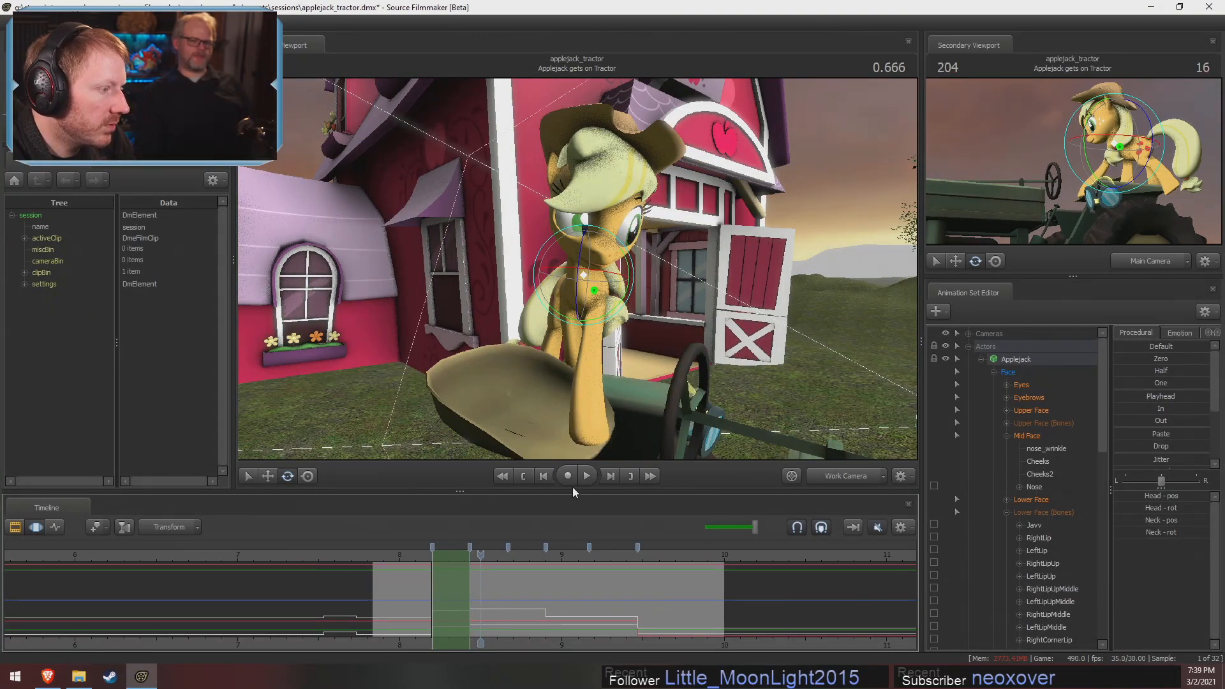
pyautogui.keyDown('alt'); pyautogui.moveTo(573, 447); pyautogui.dragTo(572, 447); pyautogui.keyUp('alt')
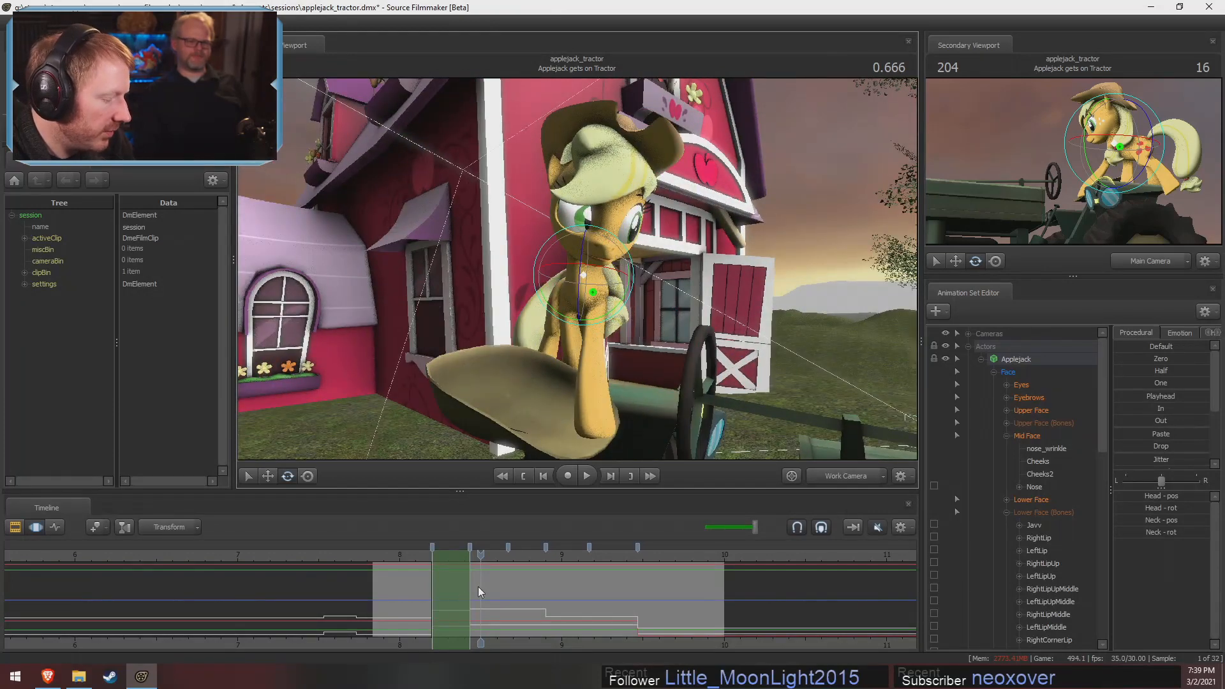
# Select the time range of the pose around 0.733, and lock the Neck control in the Pony Body group
pyautogui.press('Down')
pyautogui.press('Up')
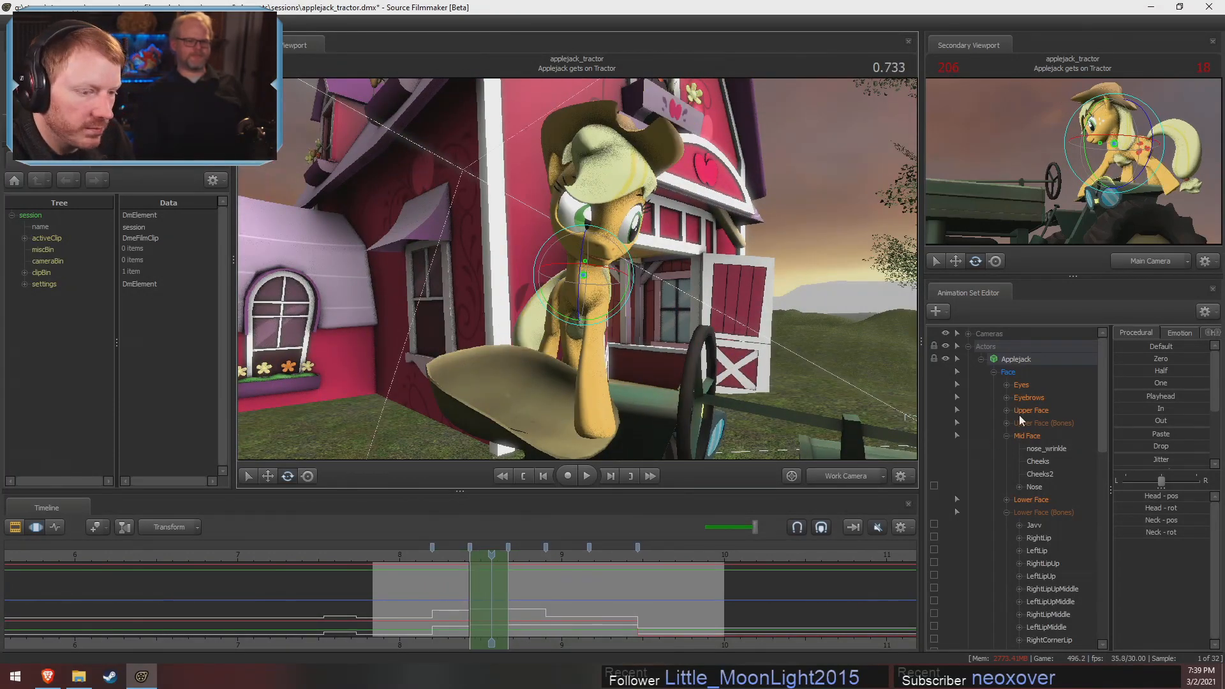
pyautogui.scroll(-11, 1077, 549)
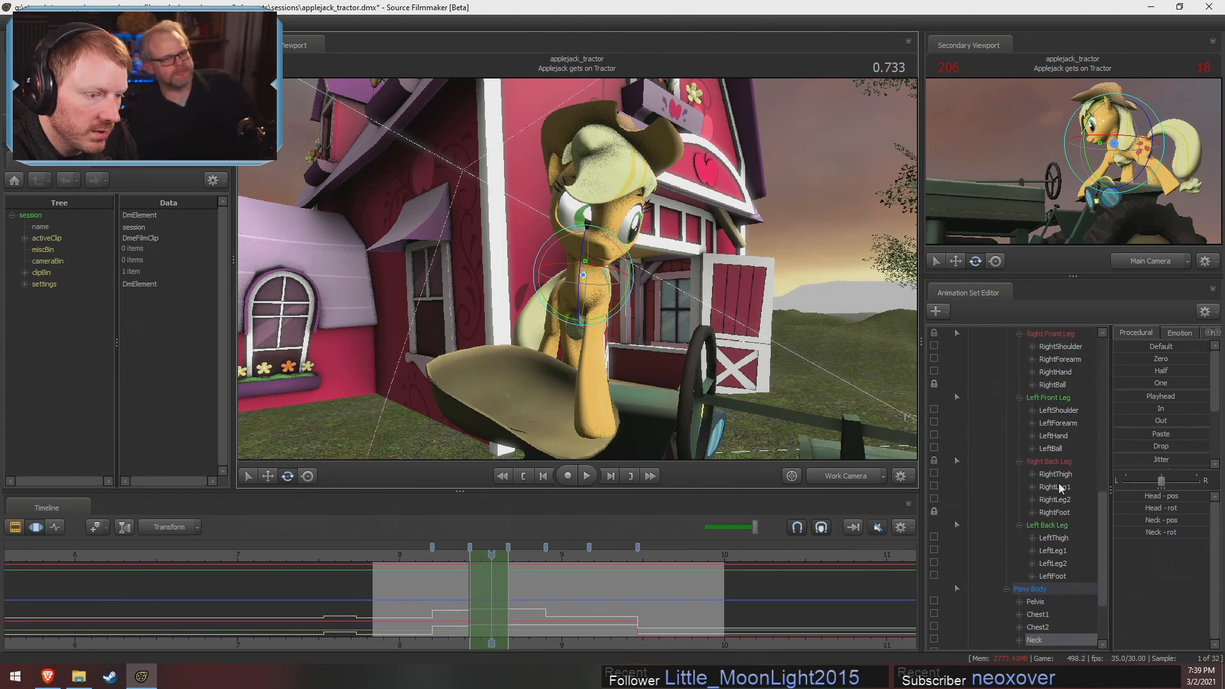
pyautogui.scroll(-3, 936, 410)
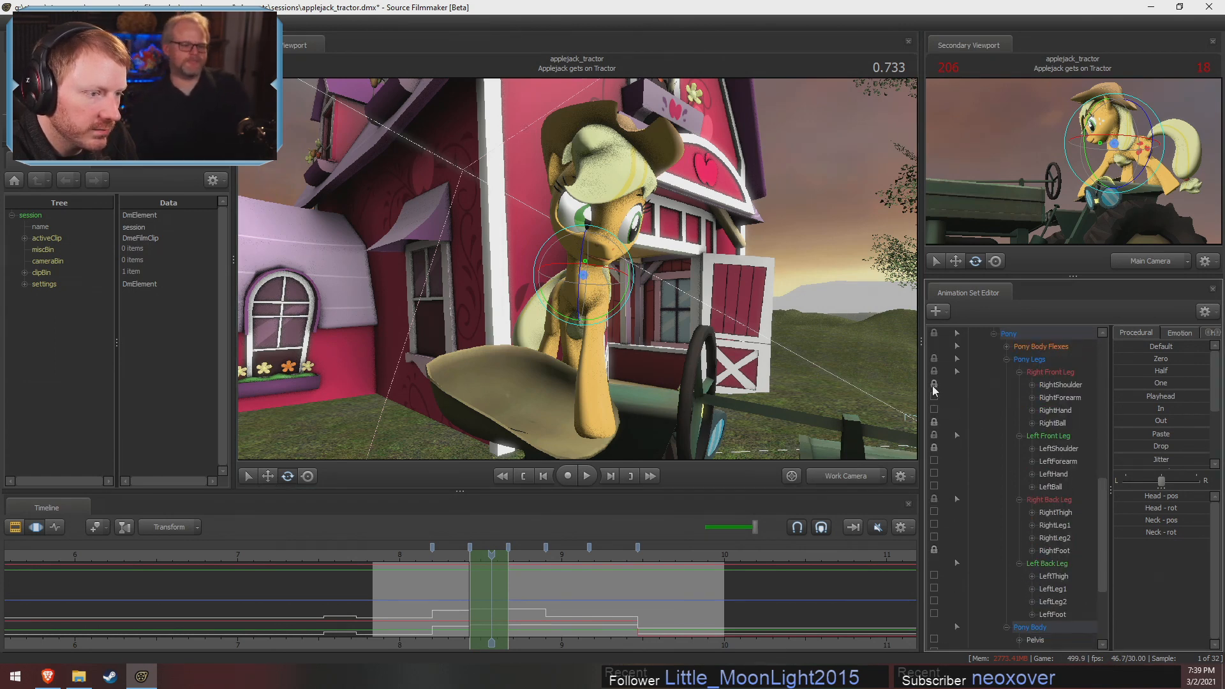
pyautogui.click(934, 550)
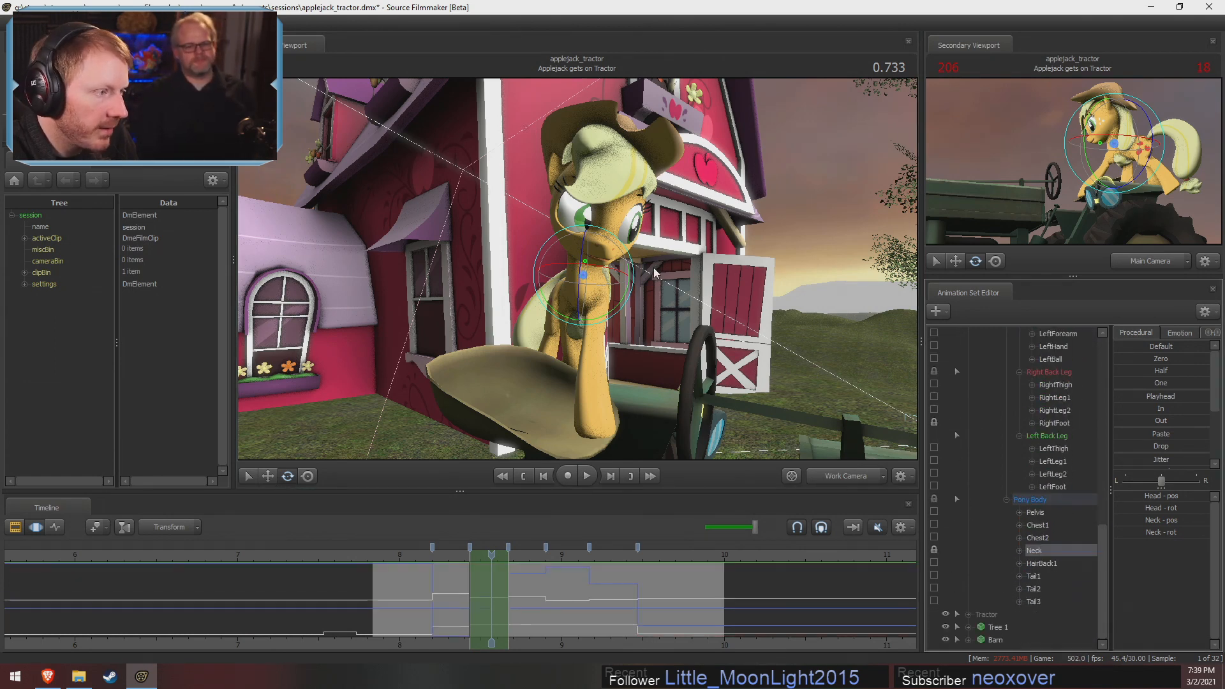
# Rotate Chest2 to adjust Applejack's upper body over the planted front leg at 0.733, and unlock the Neck
pyautogui.click(590, 292)
pyautogui.moveTo(629, 286); pyautogui.dragTo(630, 310)
pyautogui.moveTo(612, 291)
pyautogui.mouseDown()
pyautogui.moveTo(612, 279)
pyautogui.moveTo(614, 292)
pyautogui.mouseUp()
pyautogui.moveTo(614, 292); pyautogui.dragTo(632, 294)
pyautogui.moveTo(632, 295)
pyautogui.keyDown('alt'); pyautogui.mouseDown()
pyautogui.moveTo(578, 291)
pyautogui.moveTo(641, 298)
pyautogui.mouseUp(); pyautogui.keyUp('alt')
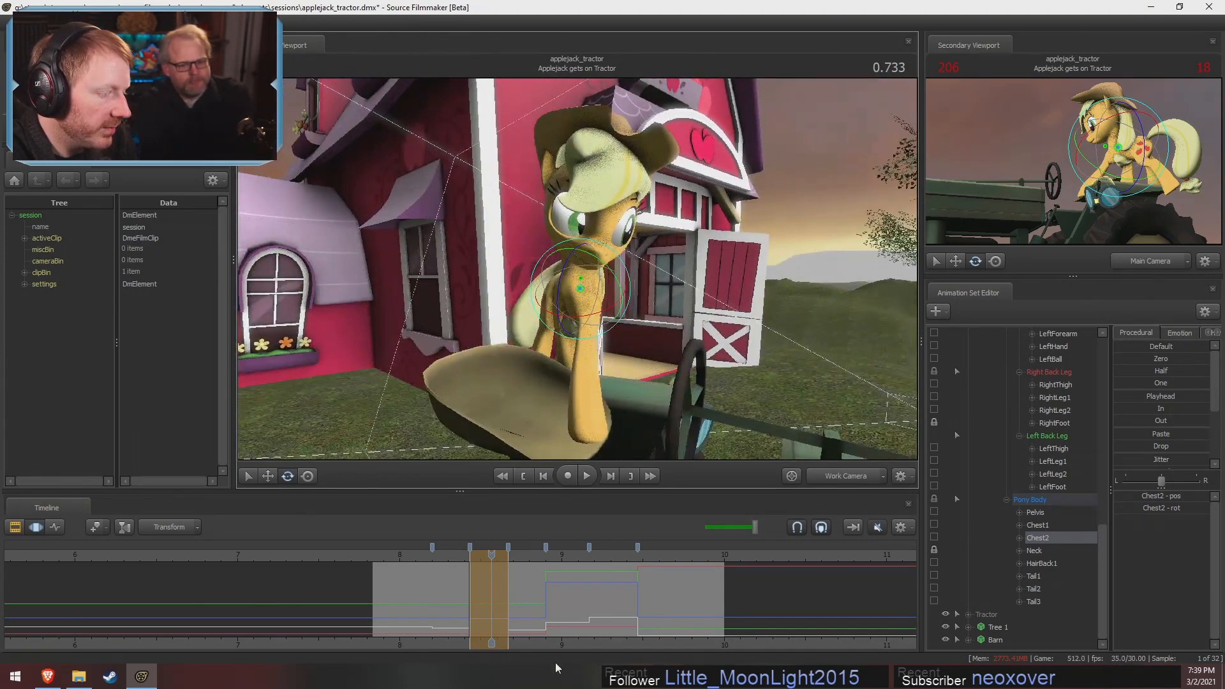
pyautogui.click(541, 629)
pyautogui.click(932, 496)
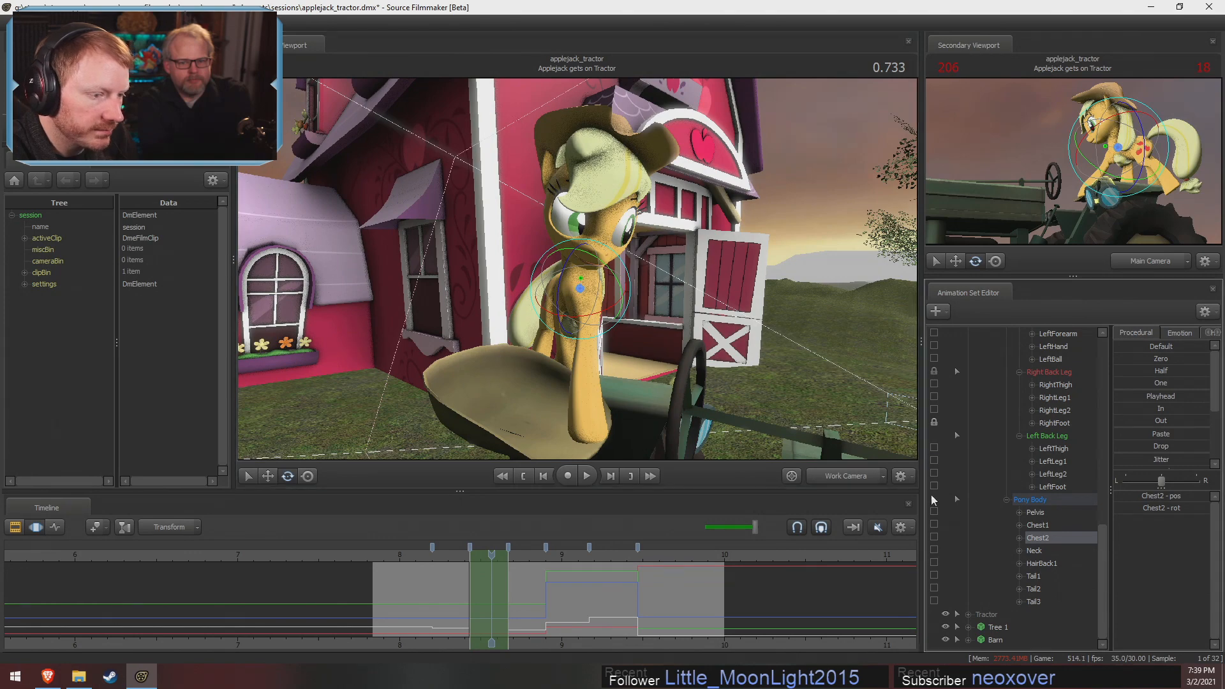
# Return to the in-between pose at 0.466 and scrub through the neighbouring poses to compare the motion from the side
pyautogui.scroll(3, 933, 422)
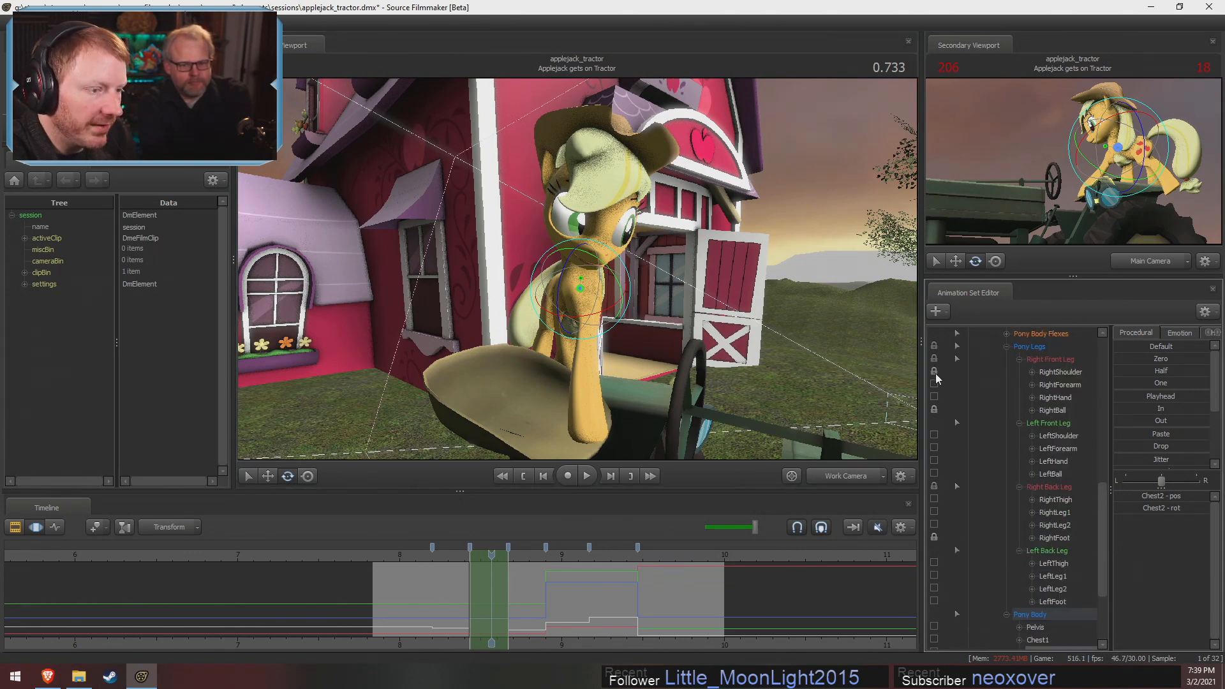
pyautogui.keyDown('shift'); pyautogui.moveTo(470, 567); pyautogui.dragTo(431, 567); pyautogui.keyUp('shift')
pyautogui.keyDown('alt'); pyautogui.moveTo(726, 331); pyautogui.dragTo(649, 330); pyautogui.keyUp('alt')
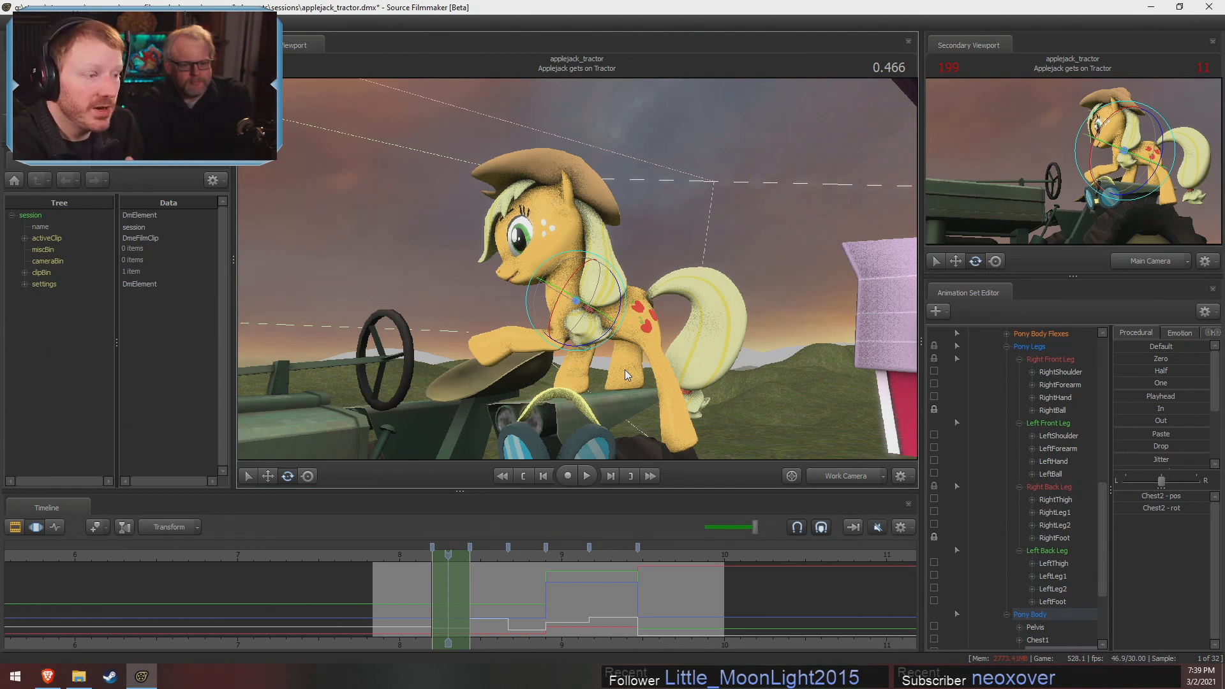
pyautogui.click(488, 555)
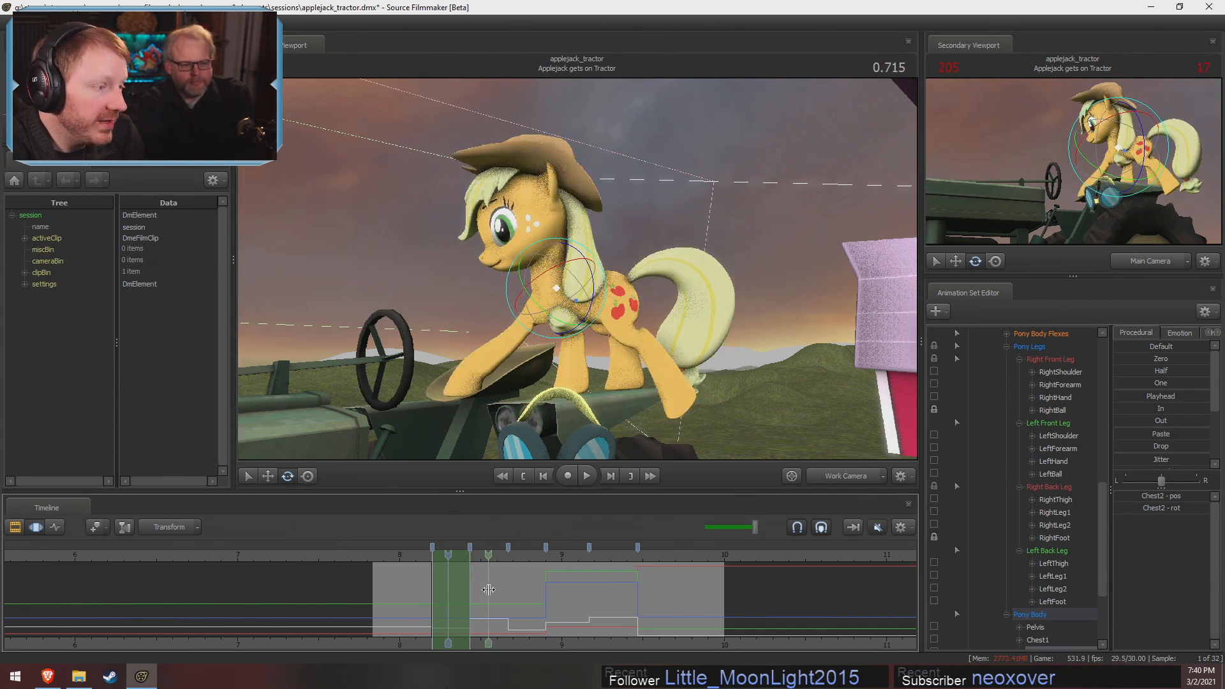
pyautogui.moveTo(488, 590)
pyautogui.mouseDown()
pyautogui.moveTo(448, 593)
pyautogui.moveTo(542, 612)
pyautogui.moveTo(495, 575)
pyautogui.moveTo(515, 582)
pyautogui.mouseUp()
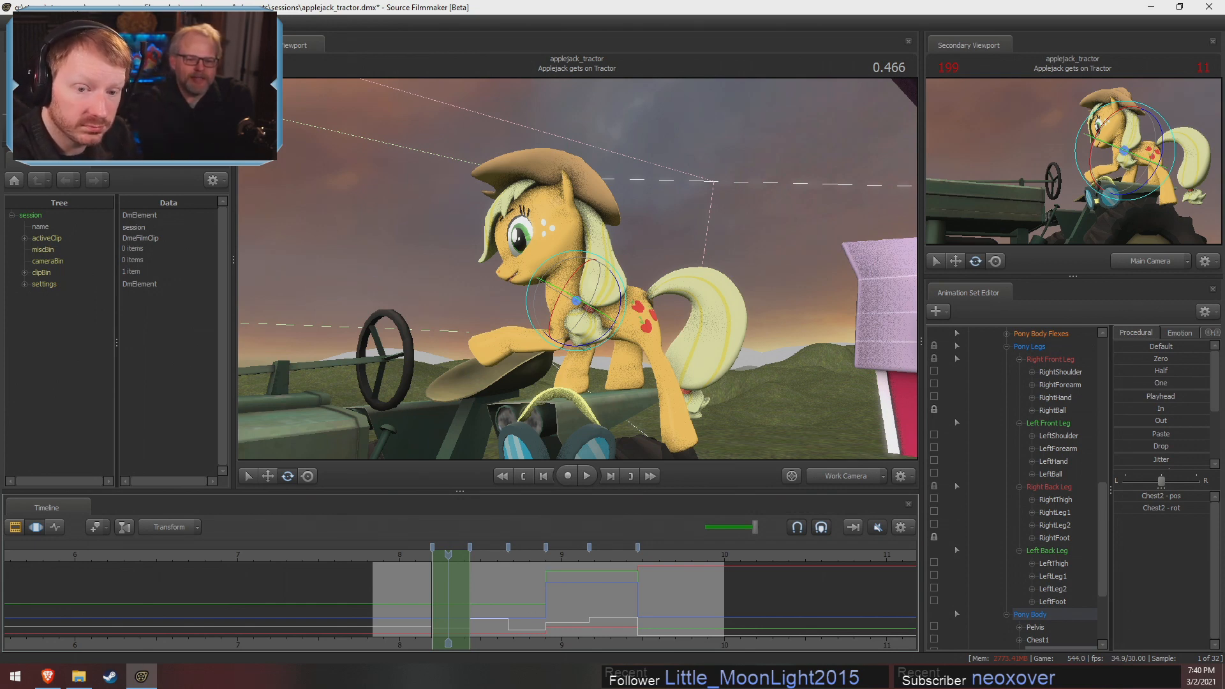
pyautogui.click(431, 573)
pyautogui.click(432, 573)
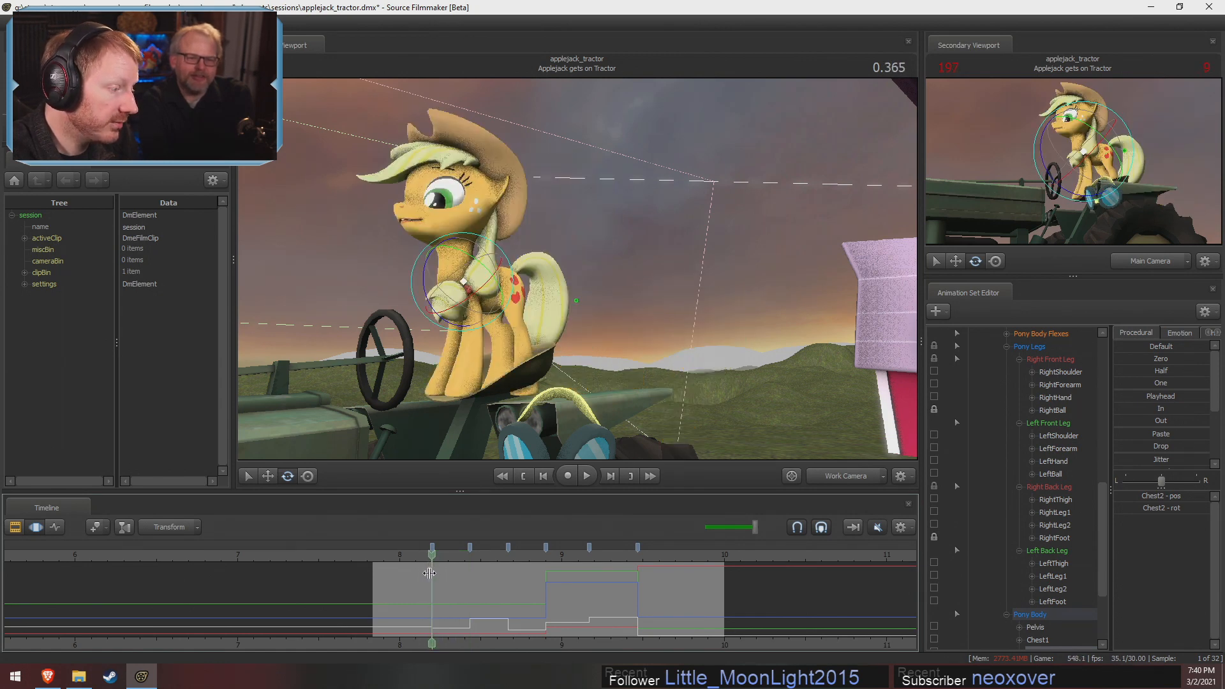
# Scrub the poses between 0.334 and 0.600 and examine from the side how the in-between pose leads into the next
pyautogui.moveTo(432, 565)
pyautogui.mouseDown()
pyautogui.moveTo(416, 564)
pyautogui.moveTo(443, 563)
pyautogui.moveTo(421, 564)
pyautogui.moveTo(437, 574)
pyautogui.mouseUp()
pyautogui.moveTo(670, 311); pyautogui.dragTo(552, 273)
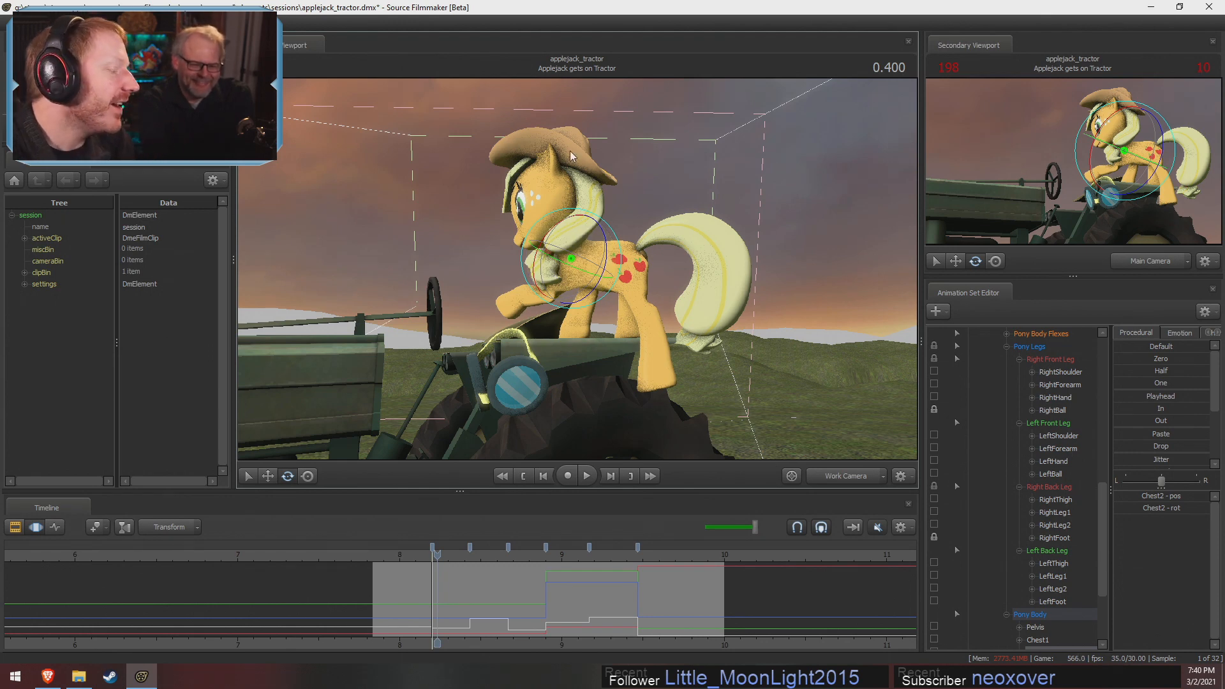
pyautogui.click(453, 588)
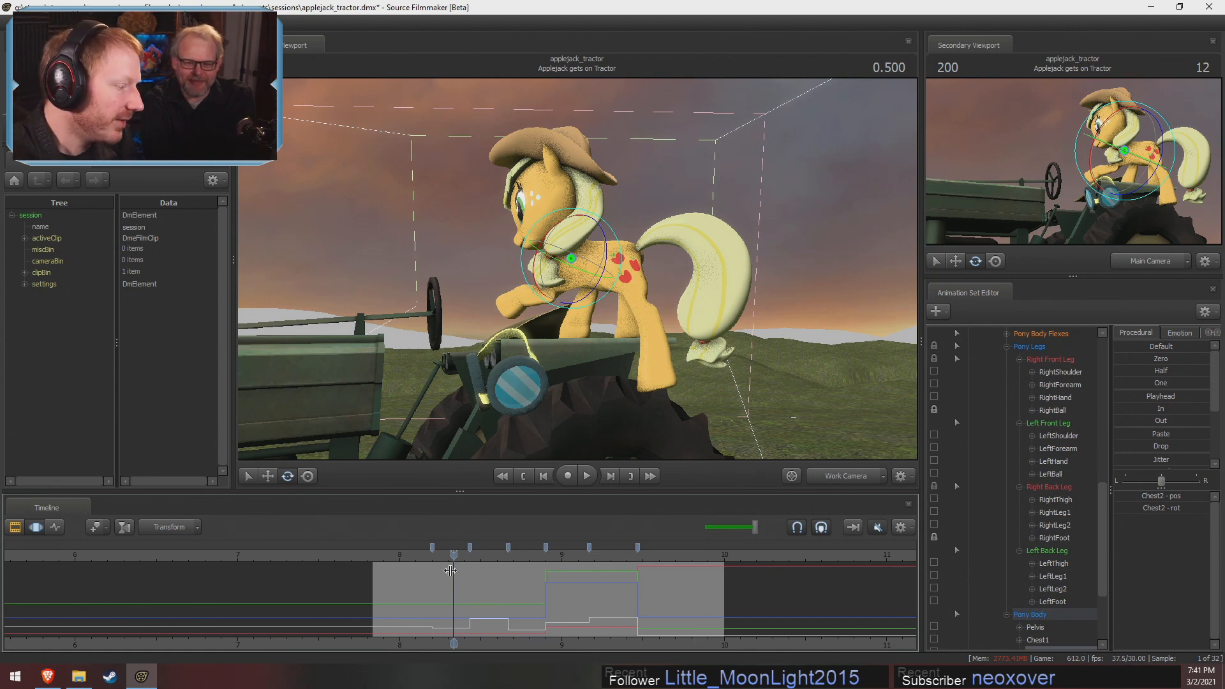
pyautogui.scroll(3, 453, 576)
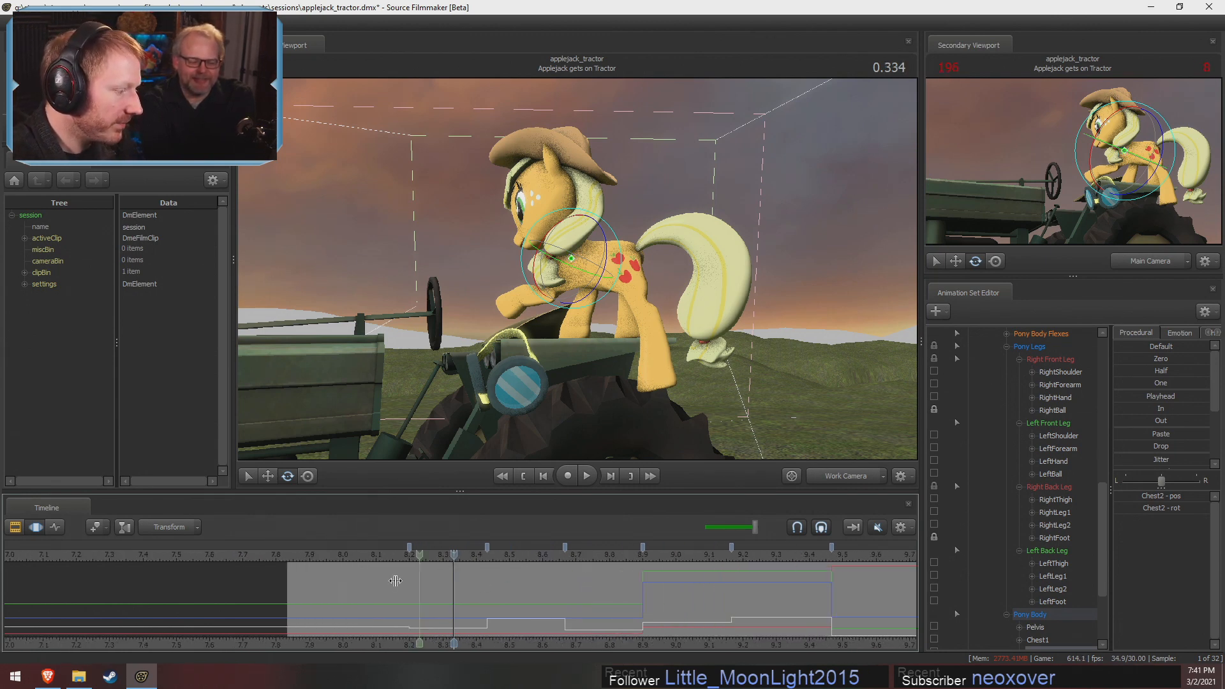
pyautogui.click(484, 587)
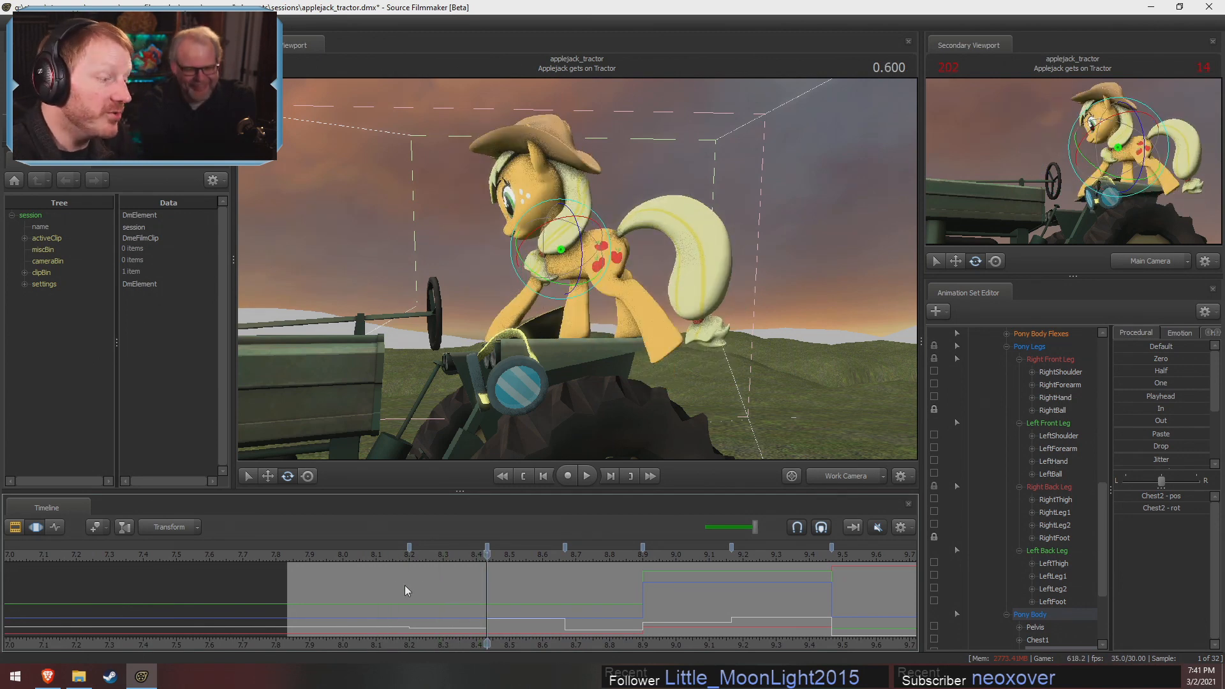
# Select the time range of the in-between pose around 0.466
pyautogui.press('shift')
pyautogui.keyDown('shift'); pyautogui.moveTo(423, 600); pyautogui.dragTo(487, 620); pyautogui.keyUp('shift')
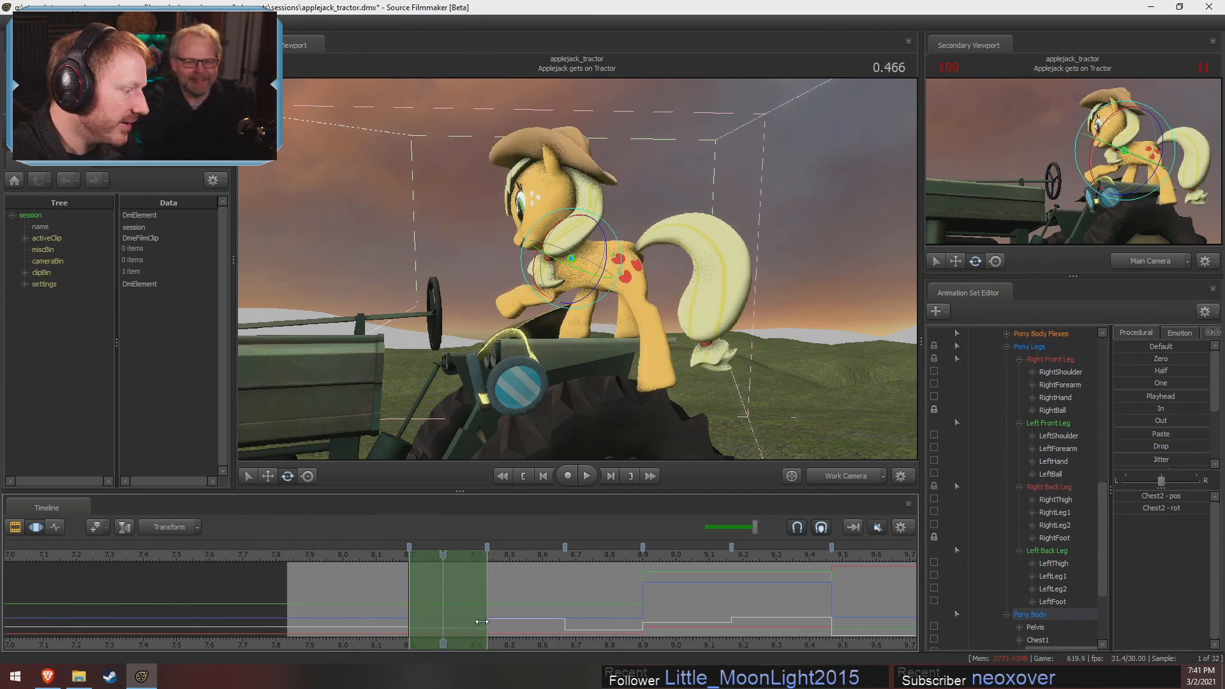
pyautogui.scroll(-3, 462, 626)
pyautogui.scroll(2, 461, 626)
pyautogui.scroll(1, 461, 626)
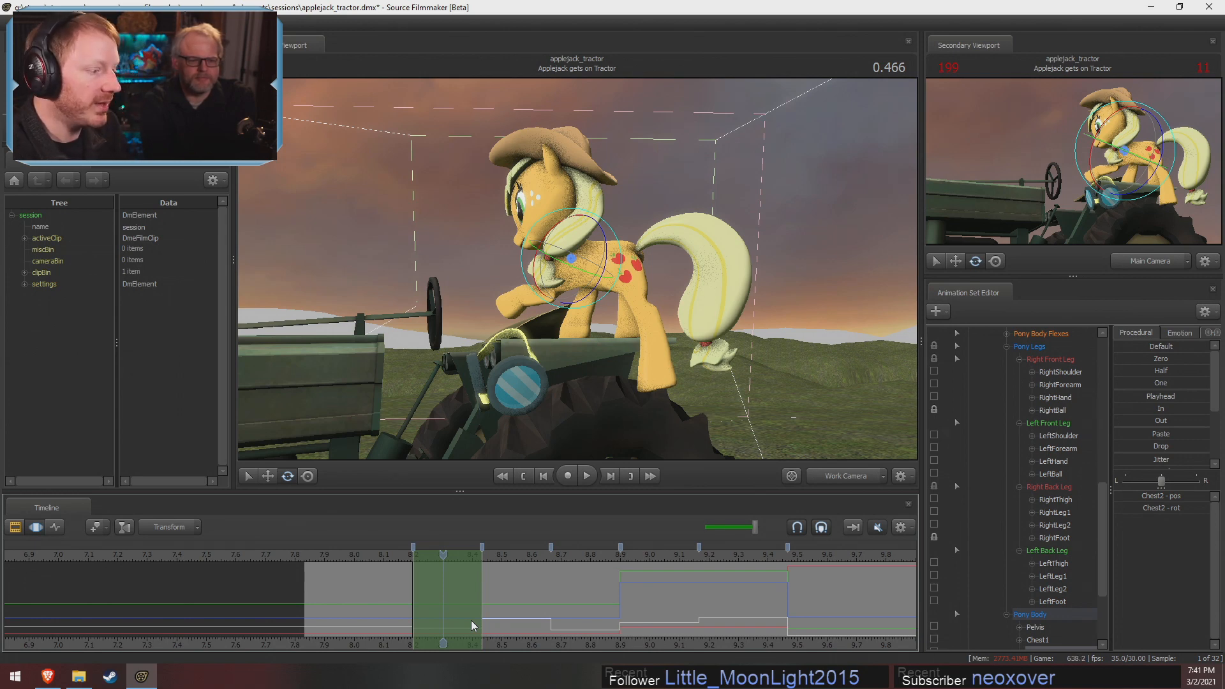
pyautogui.click(417, 580)
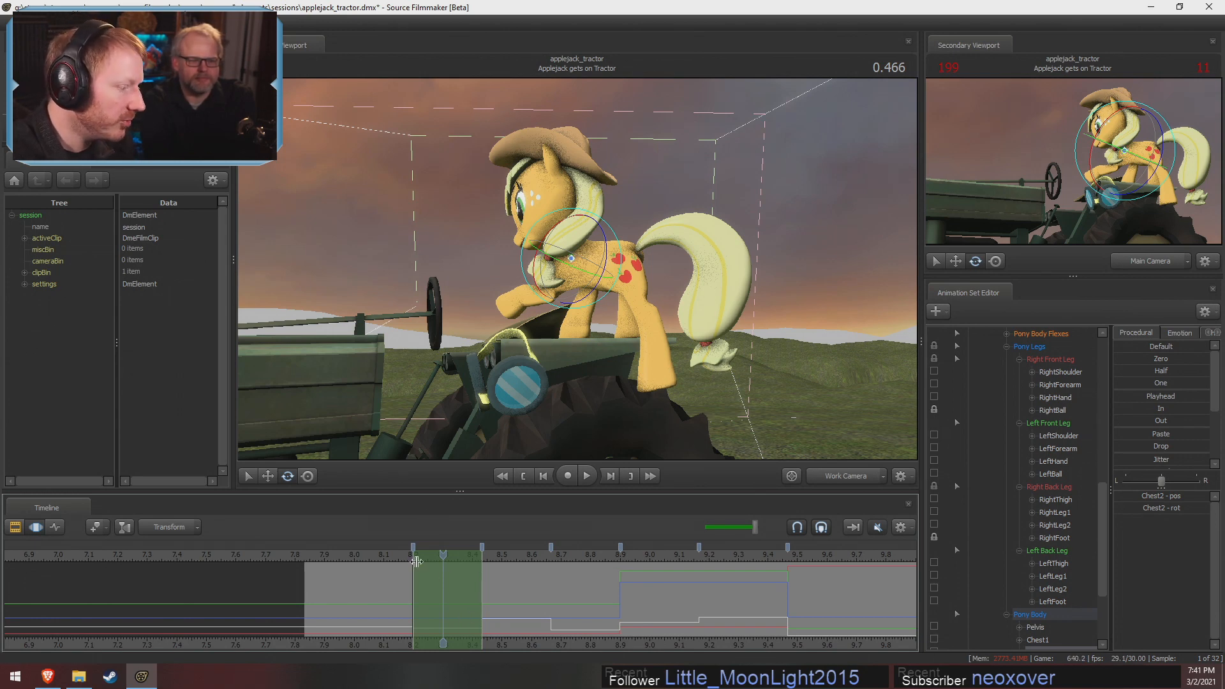
pyautogui.moveTo(417, 580); pyautogui.dragTo(495, 576)
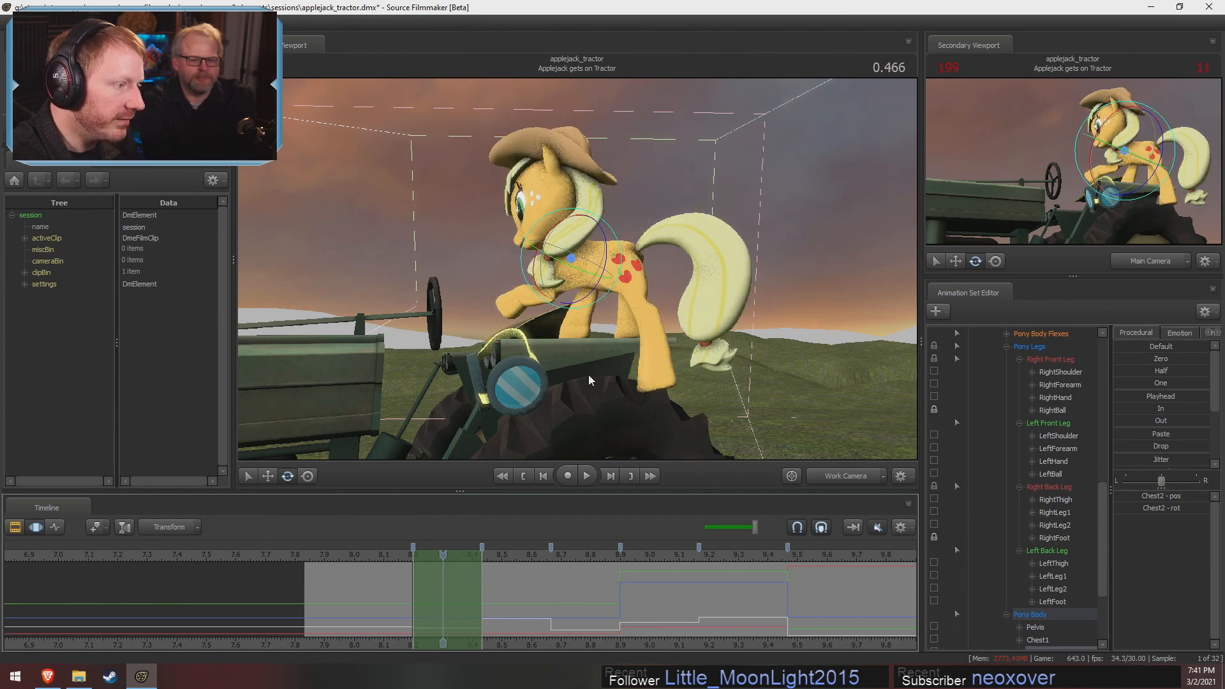
# Lock both back thighs and Chest1, and rotate the Pelvis to turn Applejack's hips at 0.466
pyautogui.keyDown('ctrl'); pyautogui.click(625, 260); pyautogui.keyUp('ctrl')
pyautogui.keyDown('alt'); pyautogui.moveTo(625, 260); pyautogui.dragTo(571, 351); pyautogui.keyUp('alt')
pyautogui.keyDown('ctrl'); pyautogui.click(622, 279); pyautogui.keyUp('ctrl')
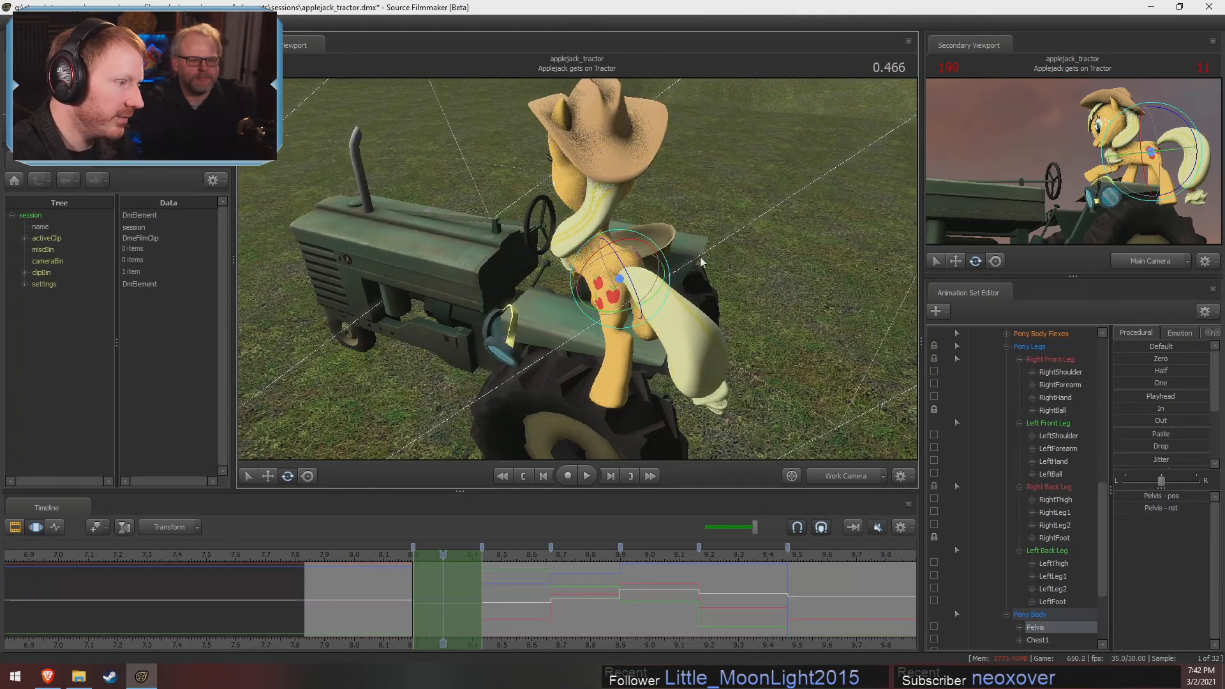
pyautogui.keyDown('alt'); pyautogui.moveTo(622, 279); pyautogui.dragTo(667, 307); pyautogui.keyUp('alt')
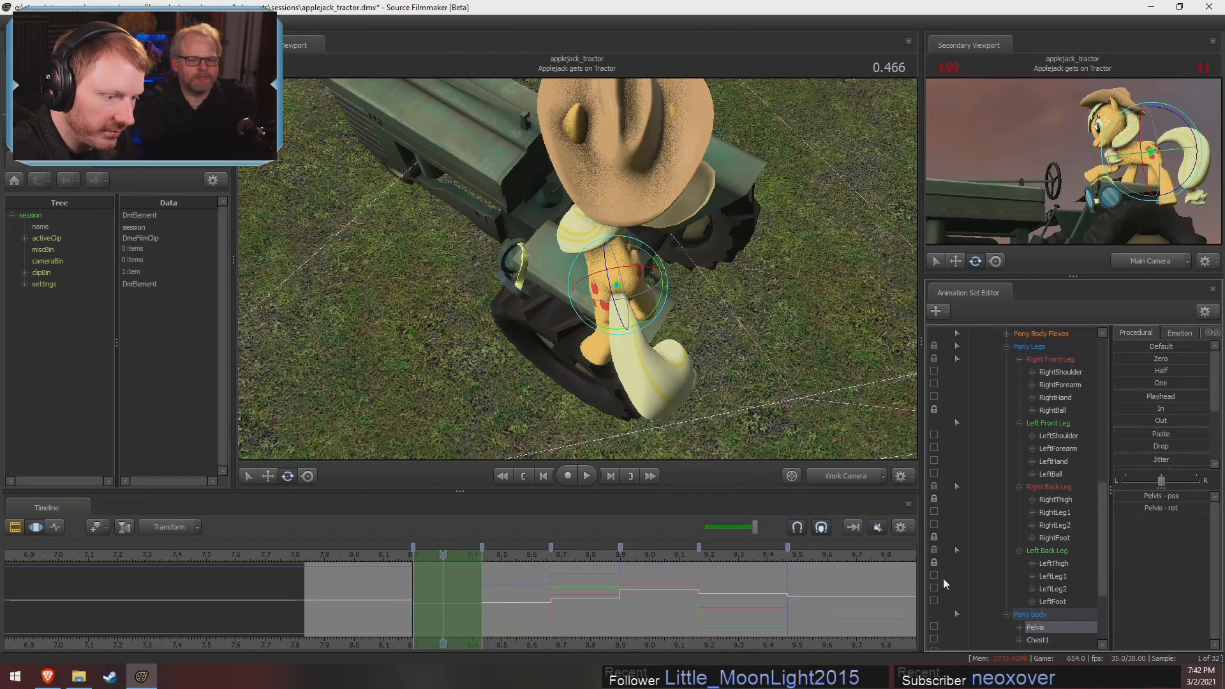
pyautogui.scroll(-3, 949, 574)
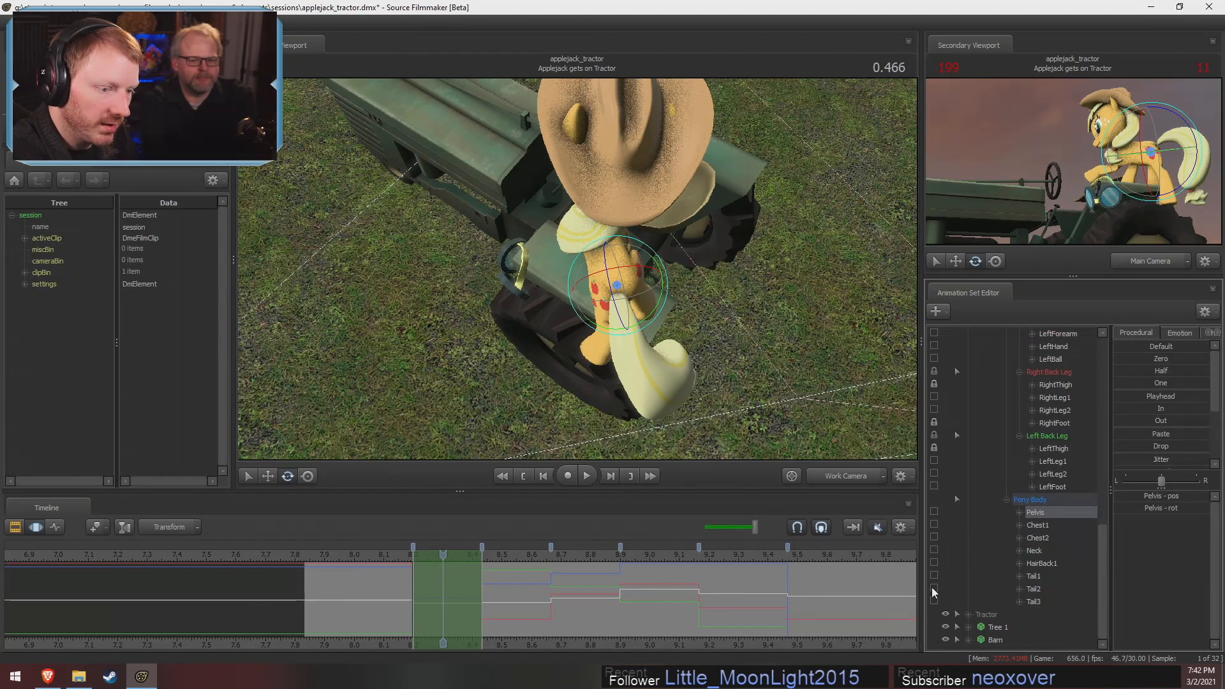
pyautogui.click(934, 524)
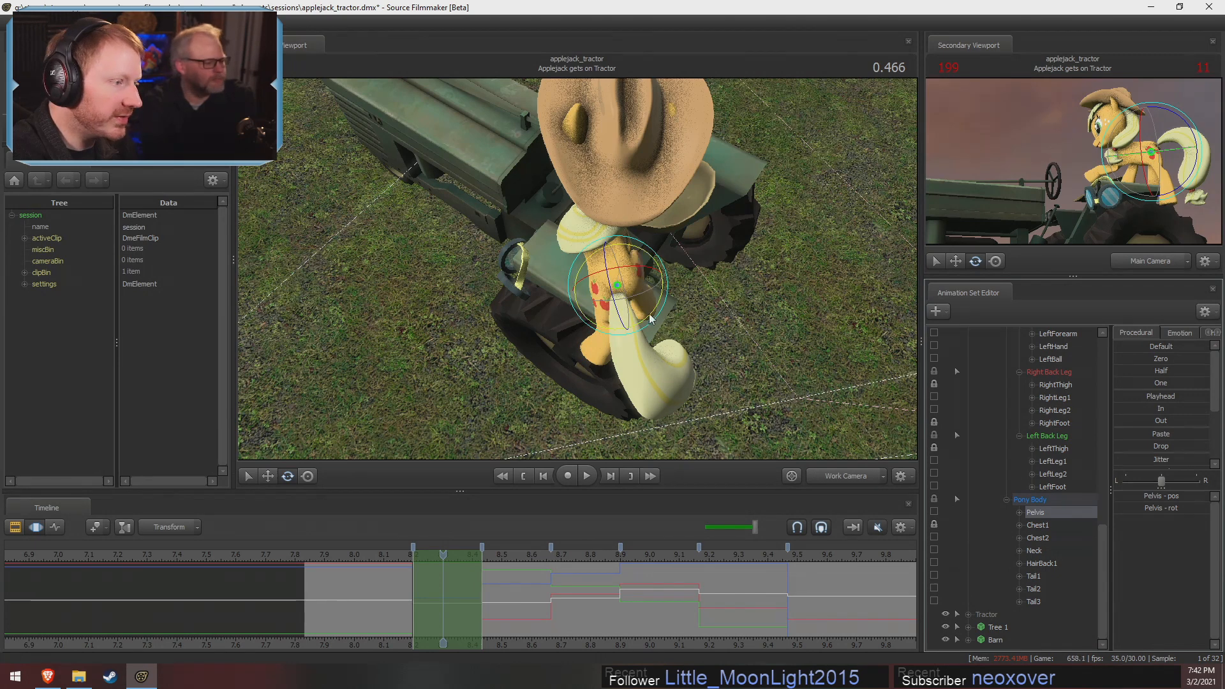
pyautogui.moveTo(652, 320); pyautogui.dragTo(675, 288)
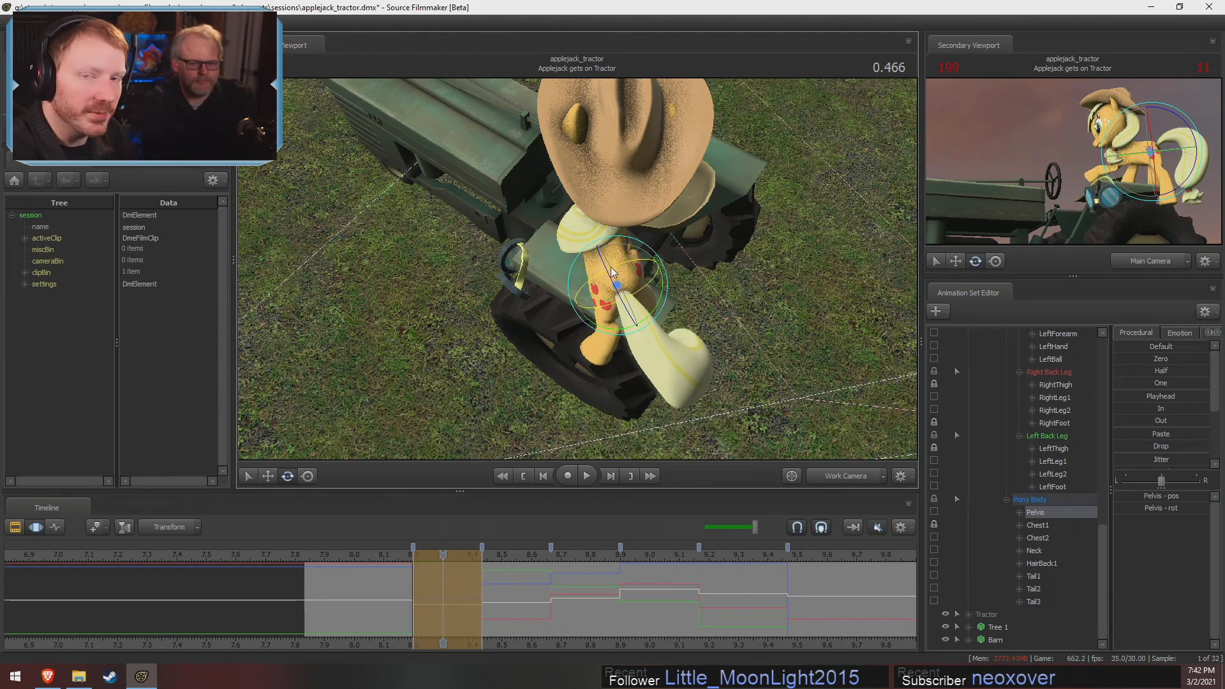
pyautogui.press('w')
pyautogui.keyDown('alt'); pyautogui.moveTo(573, 271); pyautogui.dragTo(726, 373); pyautogui.keyUp('alt')
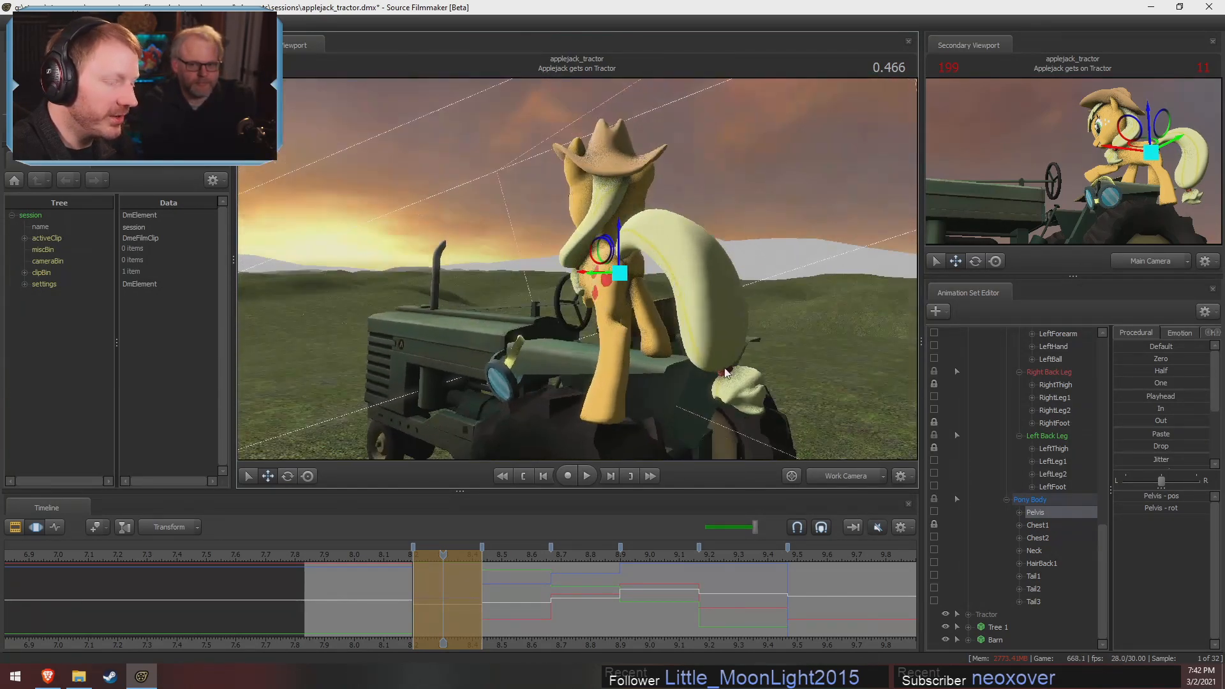
# Unlock Chest1, RightThigh and LeftThigh
pyautogui.click(935, 523)
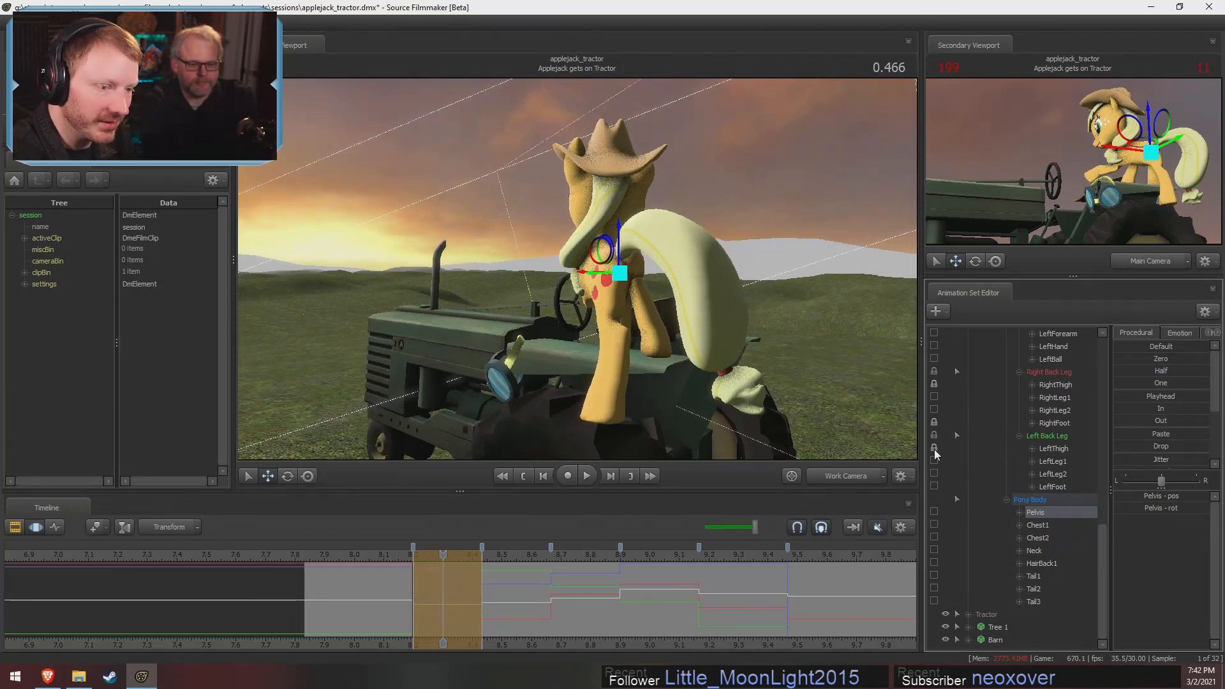
pyautogui.scroll(3, 964, 447)
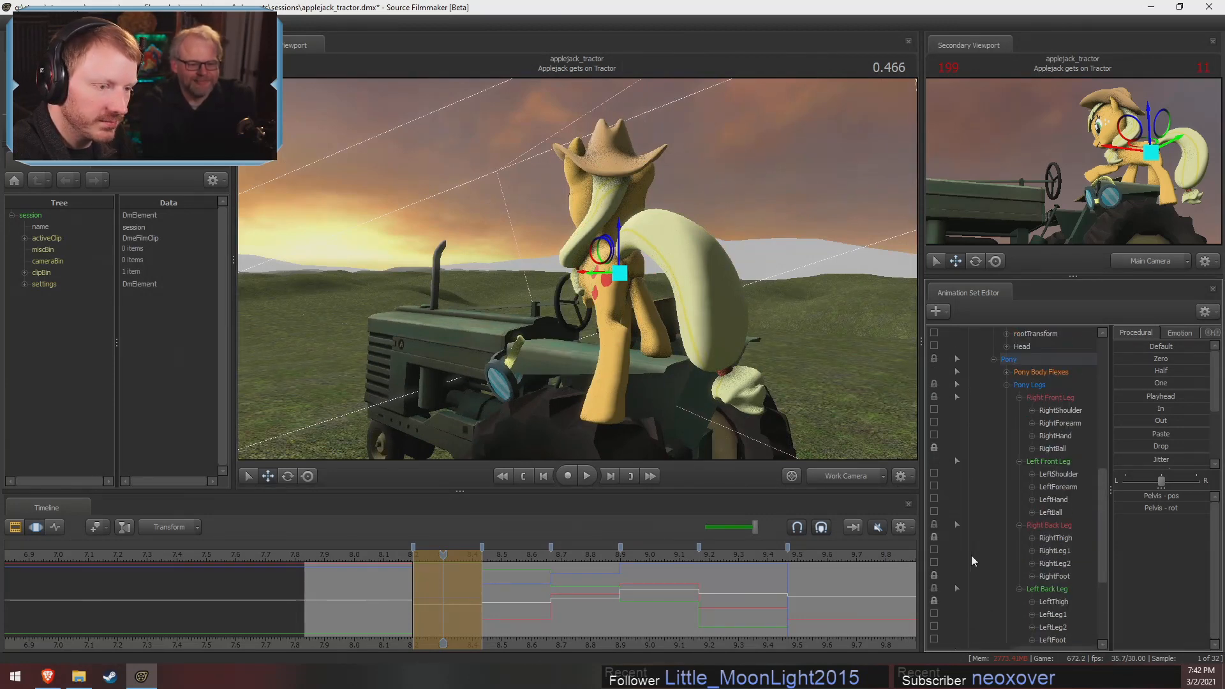
pyautogui.scroll(-1, 967, 572)
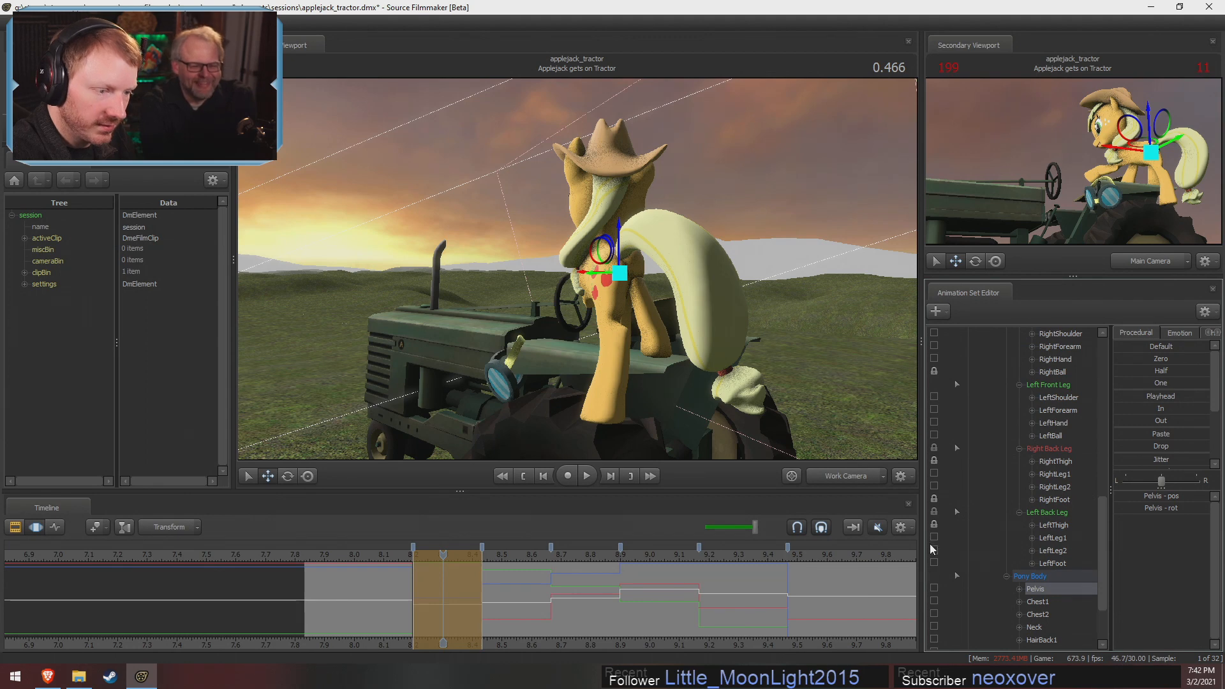
pyautogui.scroll(1, 951, 483)
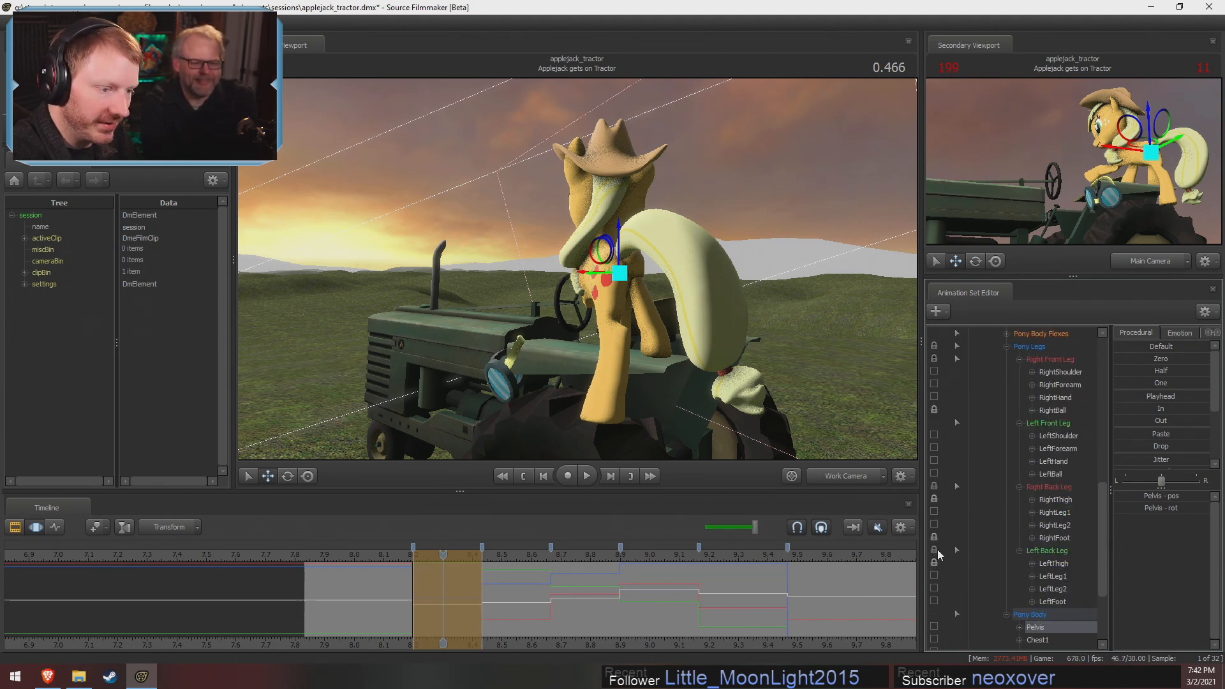
pyautogui.click(936, 498)
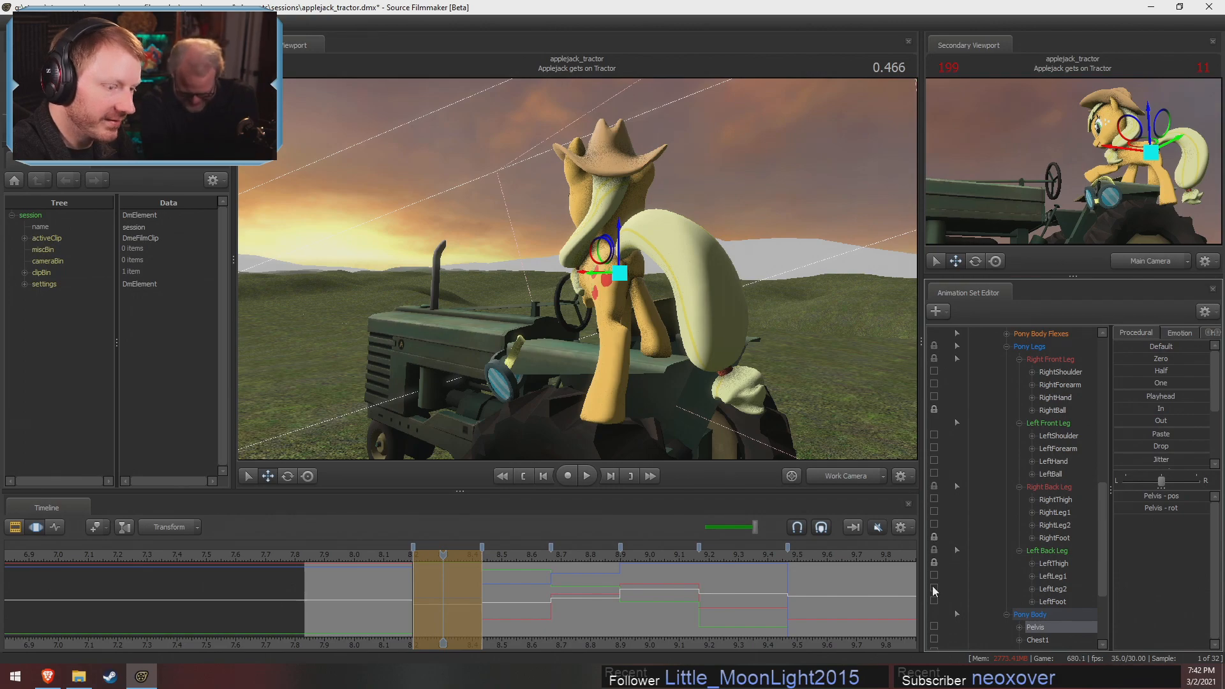
pyautogui.keyDown('alt'); pyautogui.moveTo(533, 408); pyautogui.dragTo(510, 422); pyautogui.keyUp('alt')
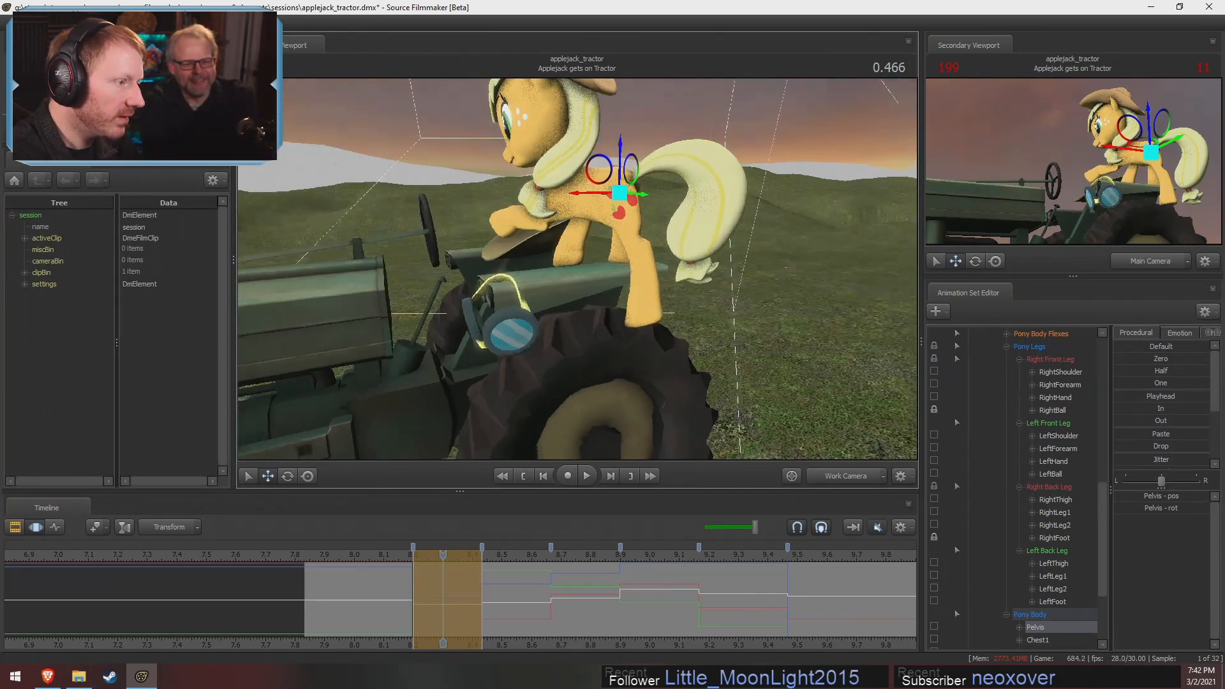
# Rotate LeftThigh and LeftLeg1 to adjust Applejack's left back leg on the tractor wheel at 0.466
pyautogui.click(620, 195)
pyautogui.press('e')
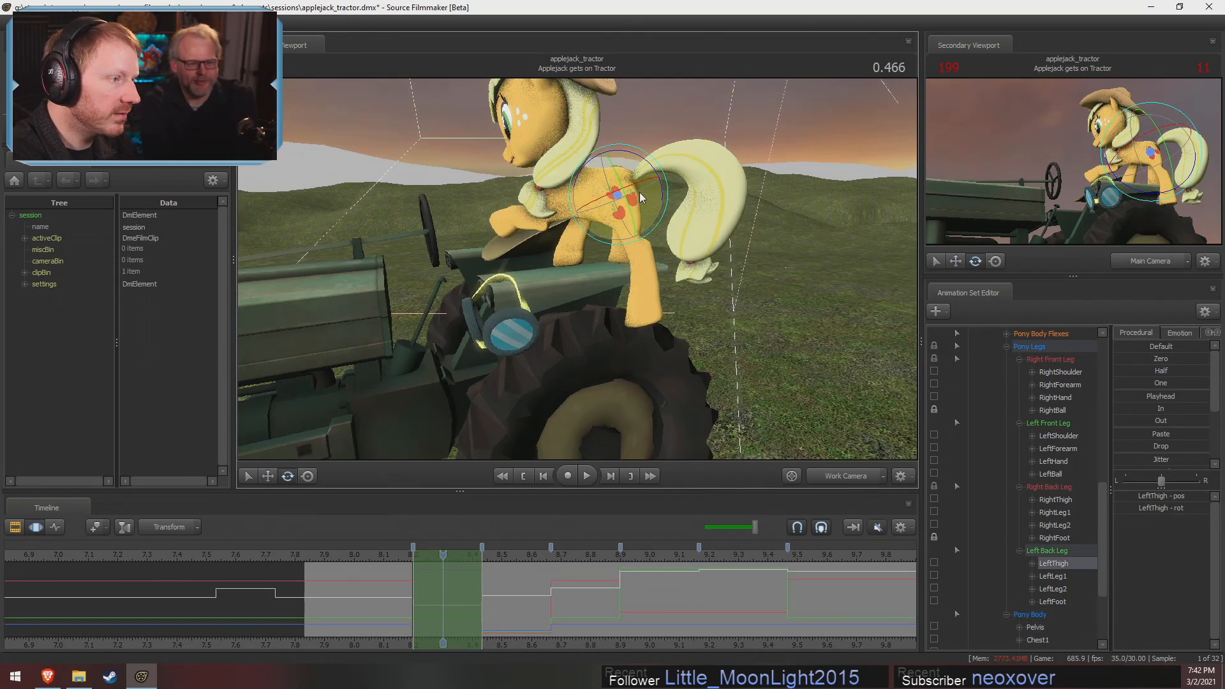
pyautogui.moveTo(640, 193); pyautogui.dragTo(648, 213)
pyautogui.keyDown('ctrl'); pyautogui.click(627, 221); pyautogui.keyUp('ctrl')
pyautogui.click(626, 224)
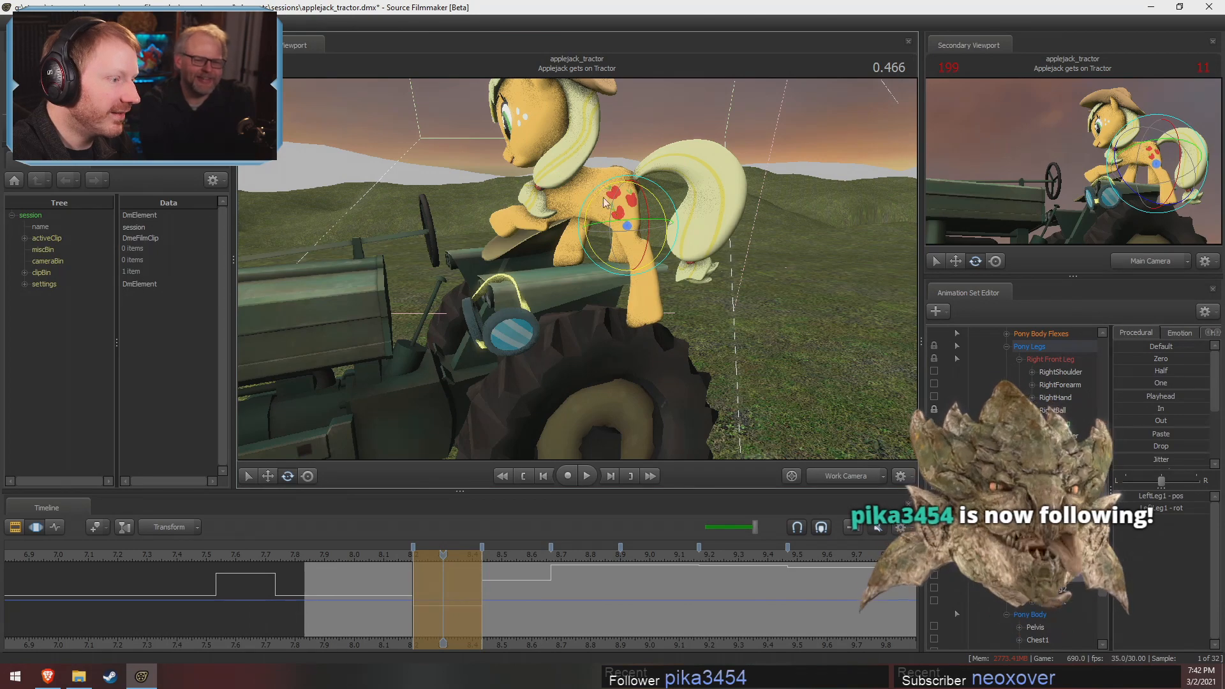
pyautogui.keyDown('alt'); pyautogui.moveTo(689, 285); pyautogui.dragTo(579, 309); pyautogui.keyUp('alt')
pyautogui.keyDown('alt'); pyautogui.moveTo(590, 353); pyautogui.dragTo(565, 306); pyautogui.keyUp('alt')
pyautogui.keyDown('ctrl'); pyautogui.click(611, 203); pyautogui.keyUp('ctrl')
pyautogui.moveTo(643, 218); pyautogui.dragTo(597, 337)
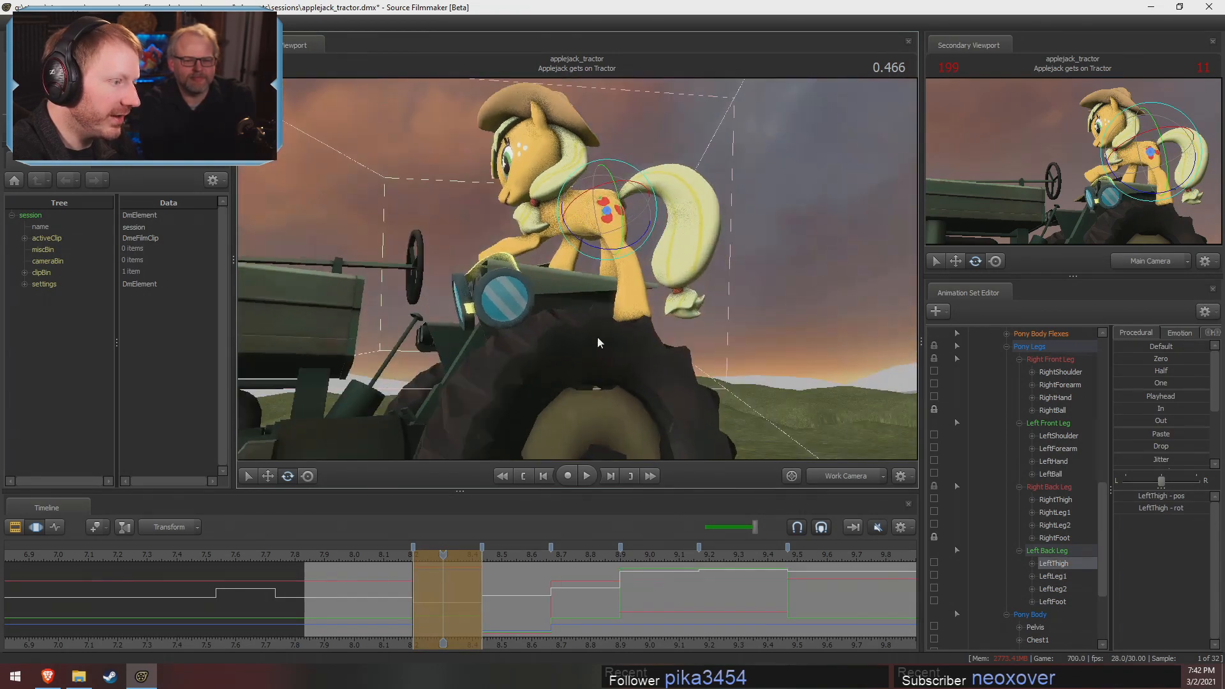
pyautogui.keyDown('alt'); pyautogui.moveTo(660, 297); pyautogui.dragTo(579, 270); pyautogui.keyUp('alt')
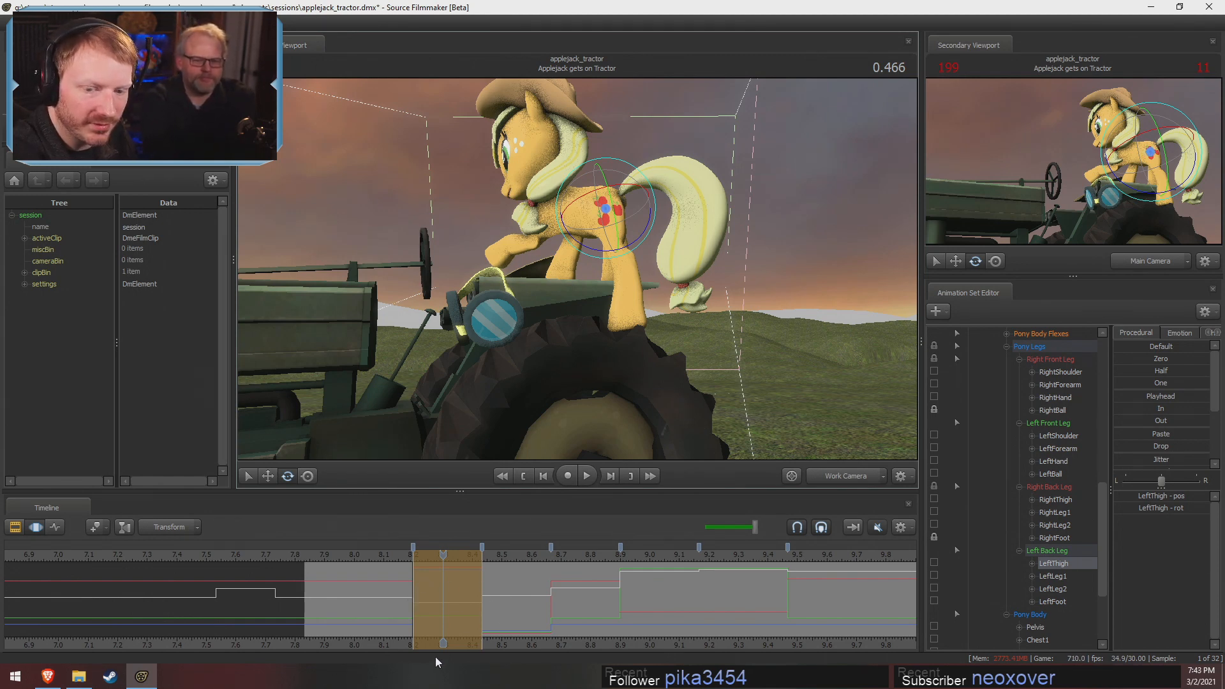
# Check the shot in the Clip Editor, and examine the selected pose range between 0.366 and 0.466 in the Motion Editor
pyautogui.moveTo(518, 646); pyautogui.dragTo(611, 658, button='middle')
pyautogui.press('F2')
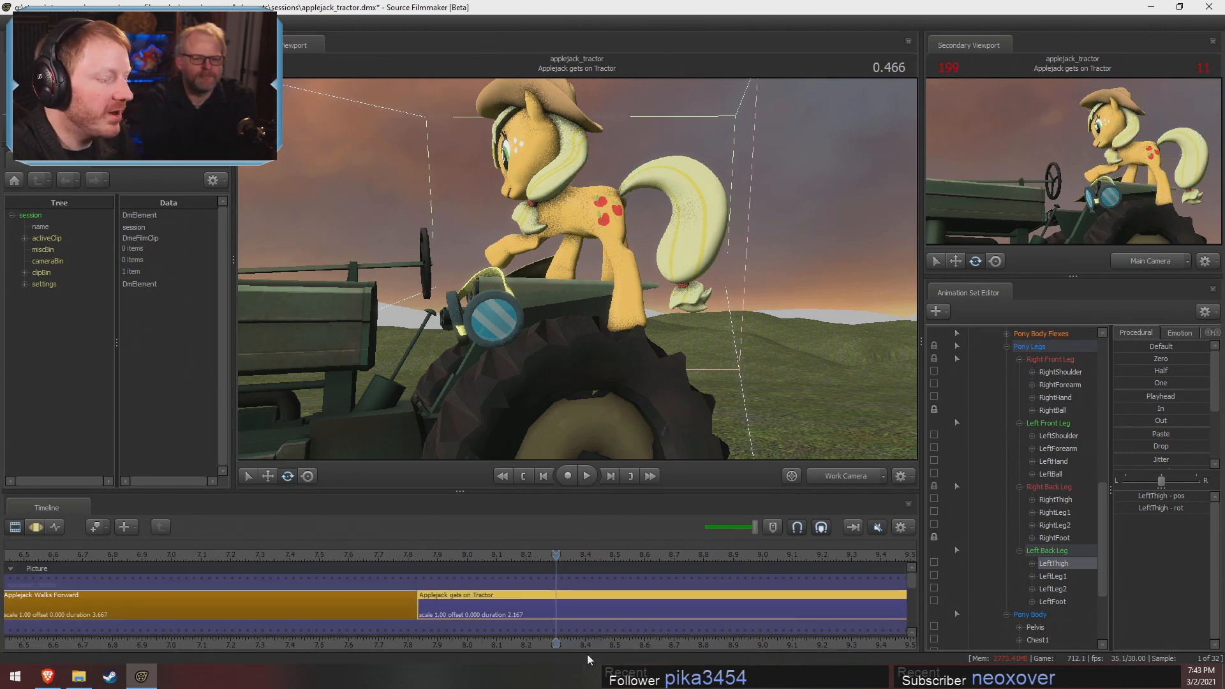
pyautogui.press('F3')
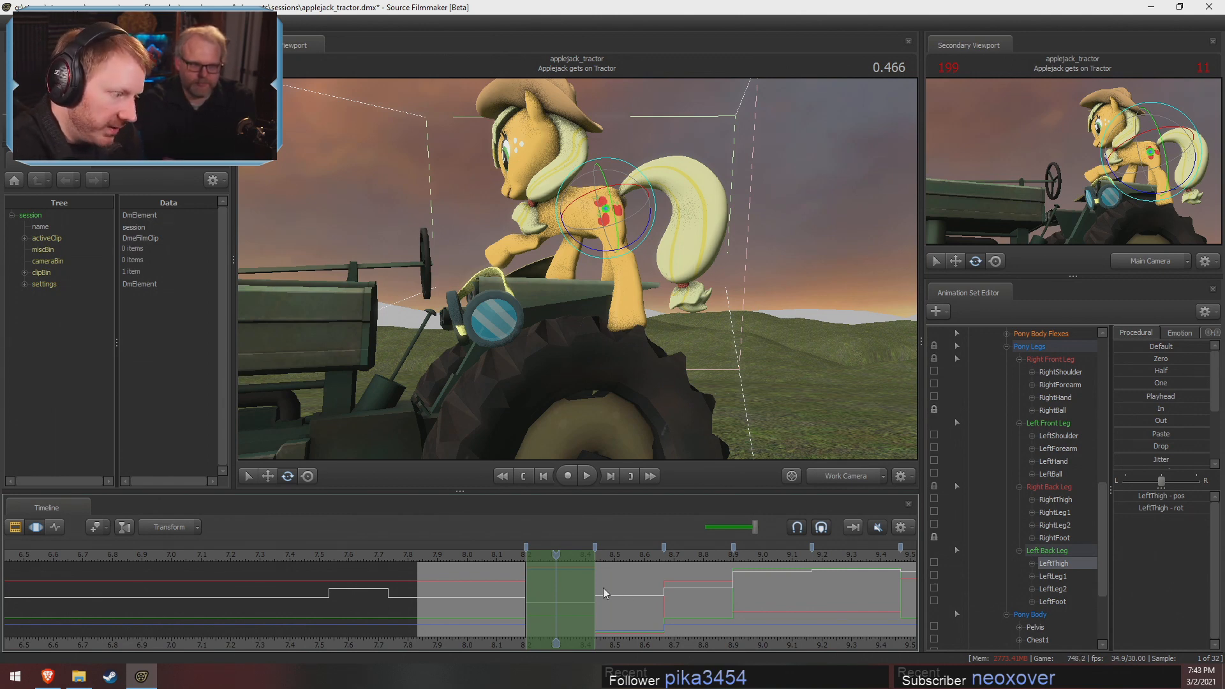
pyautogui.moveTo(500, 645); pyautogui.dragTo(383, 622, button='middle')
pyautogui.scroll(3, 673, 619)
pyautogui.scroll(-1, 672, 619)
pyautogui.moveTo(421, 593); pyautogui.dragTo(467, 597)
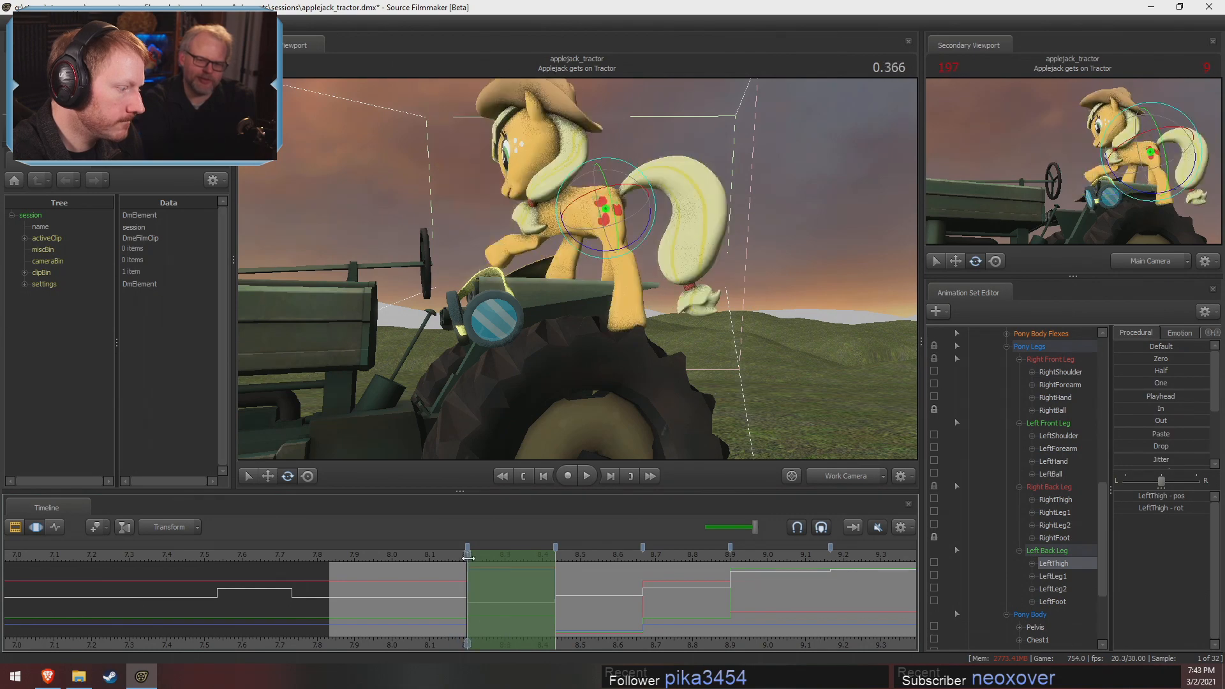
pyautogui.moveTo(604, 398); pyautogui.dragTo(565, 298)
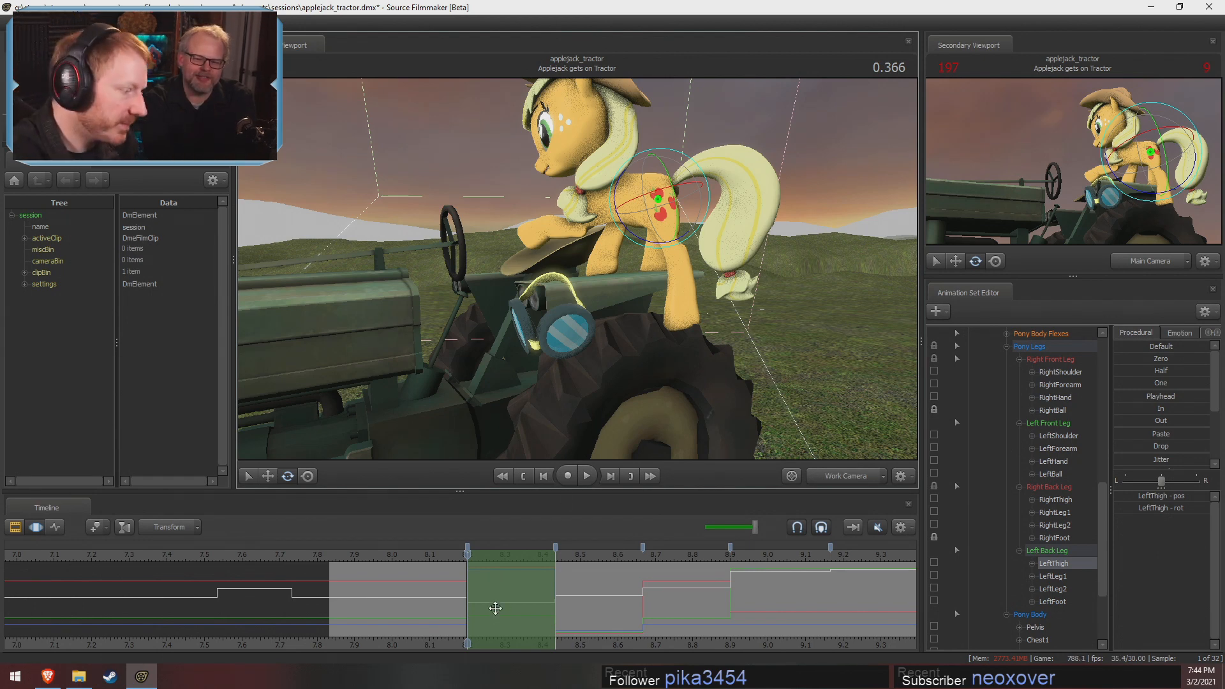
pyautogui.moveTo(505, 603)
pyautogui.mouseDown()
pyautogui.moveTo(564, 613)
pyautogui.moveTo(524, 602)
pyautogui.moveTo(580, 598)
pyautogui.moveTo(506, 596)
pyautogui.moveTo(702, 593)
pyautogui.moveTo(490, 590)
pyautogui.mouseUp()
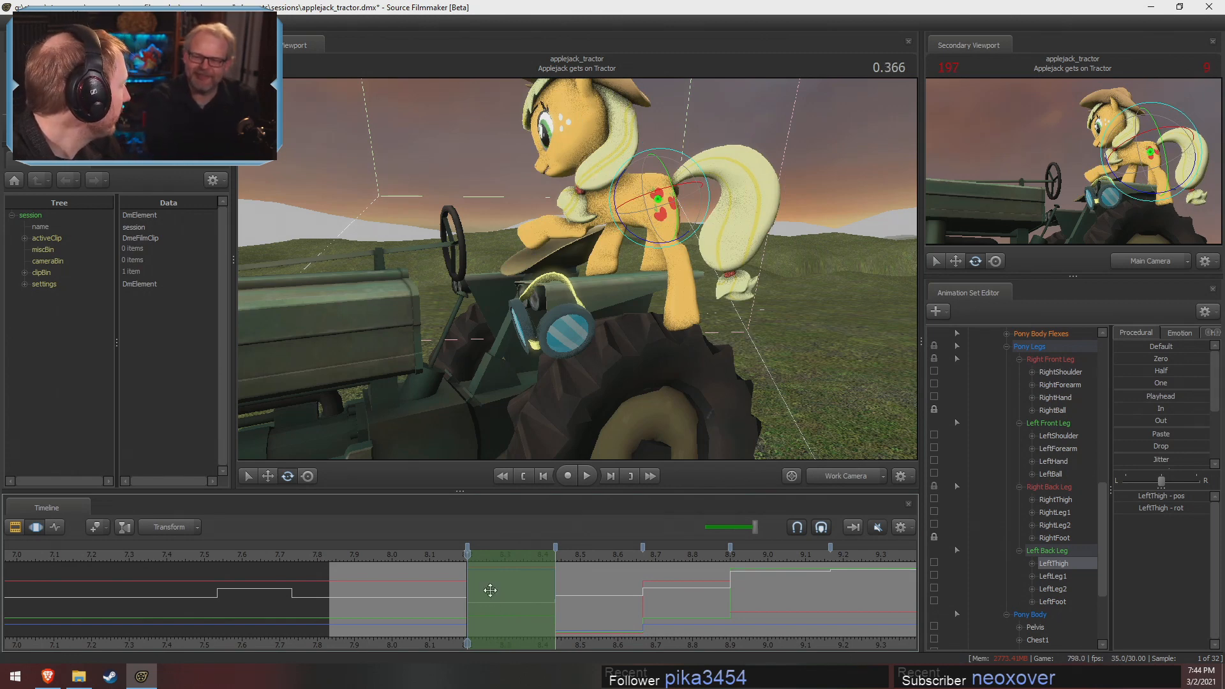
pyautogui.moveTo(490, 590); pyautogui.dragTo(503, 556)
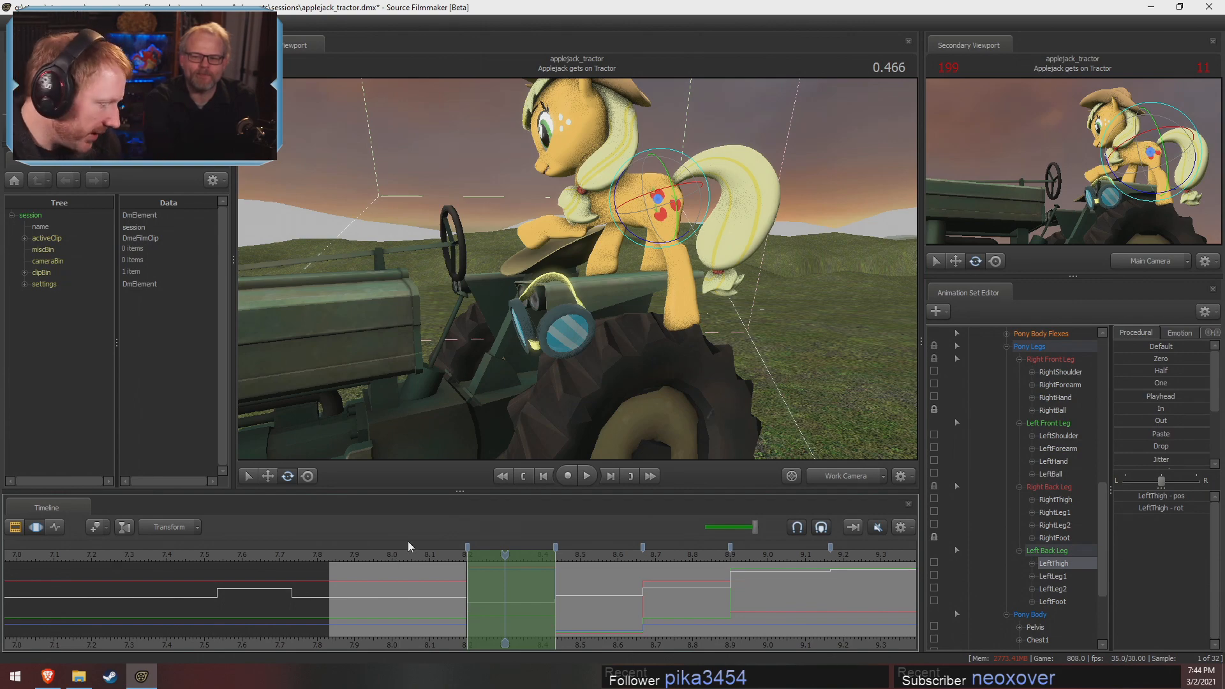
# Switch to File Explorer, browse the video files in the Pony SFM Videos folder, and return to Source Filmmaker
pyautogui.click(78, 676)
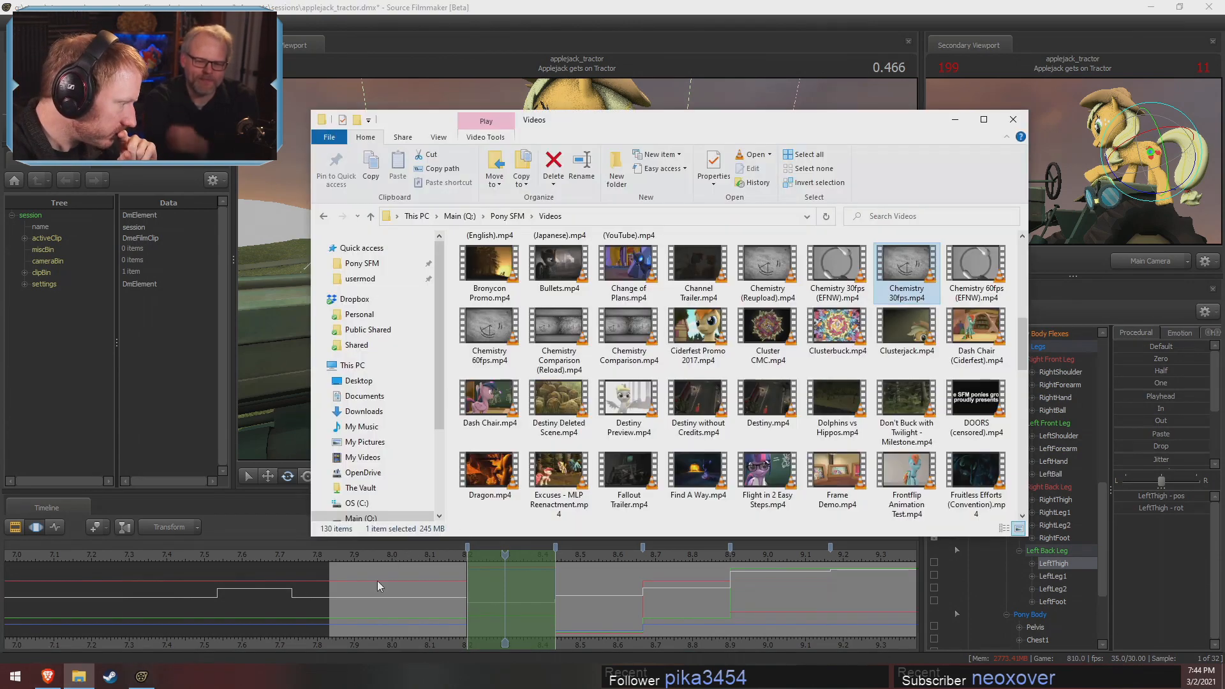
pyautogui.scroll(-5, 779, 385)
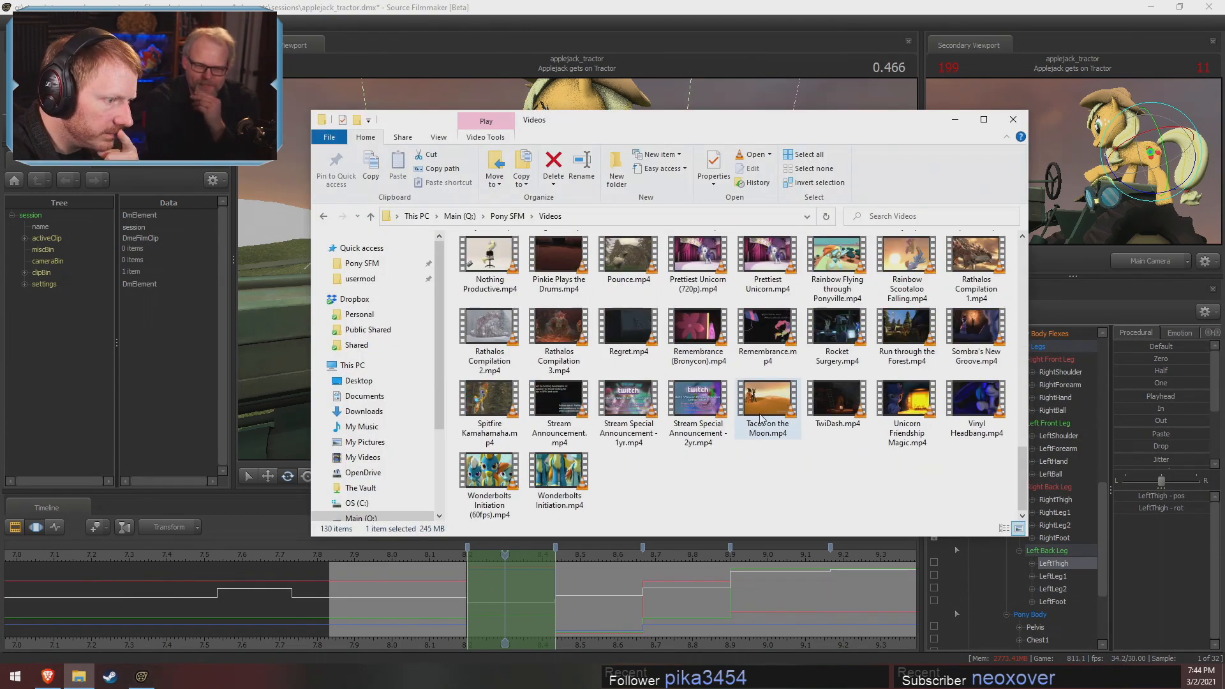
pyautogui.click(957, 119)
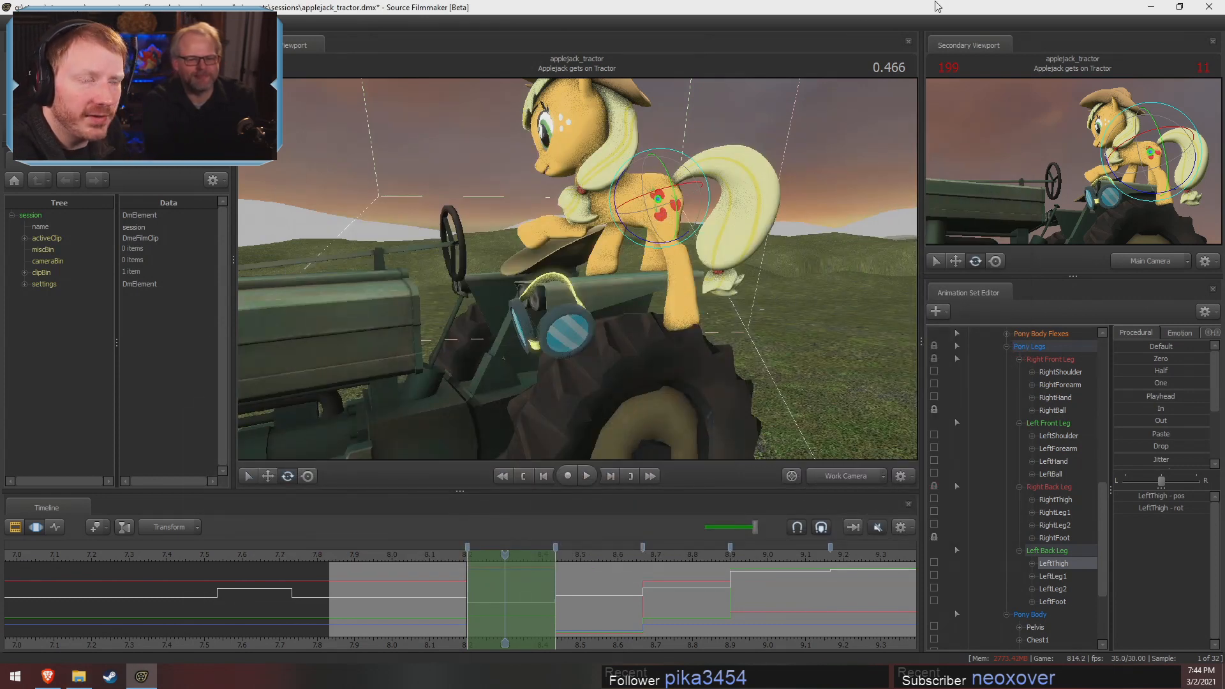
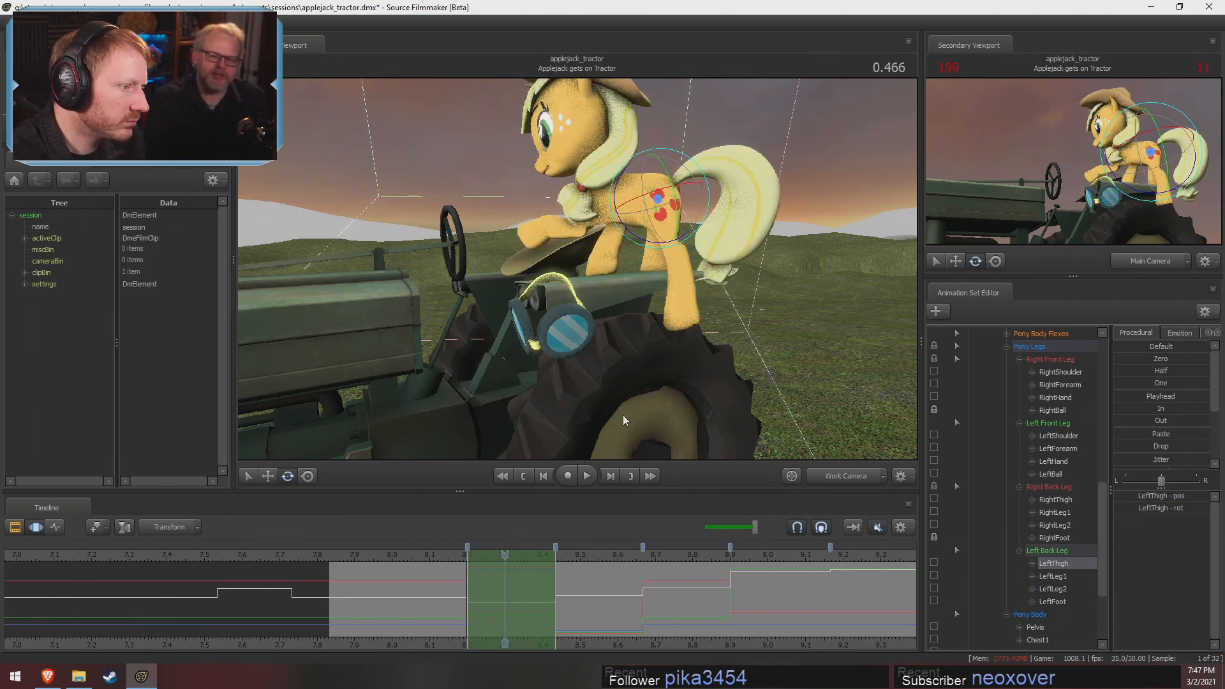
# Shift Applejack's Pelvis bone toward the tail in the pose at 0.466 using the Move manipulator
pyautogui.moveTo(623, 415); pyautogui.dragTo(572, 268)
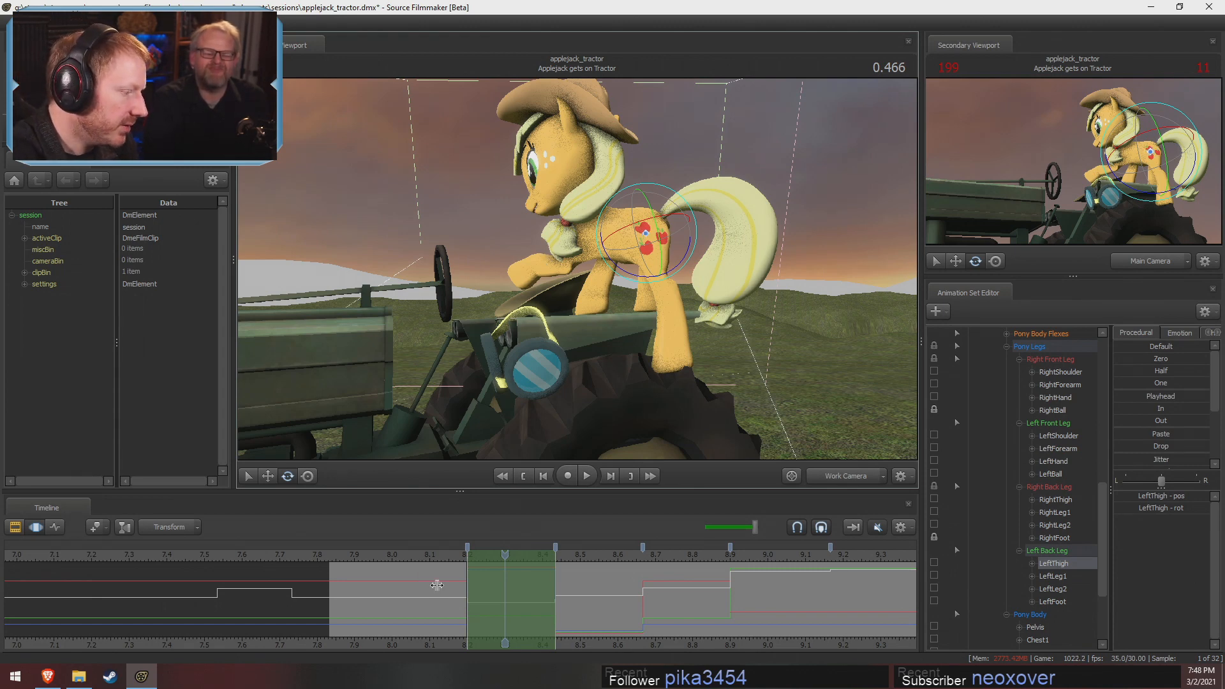
pyautogui.moveTo(455, 588); pyautogui.dragTo(543, 596)
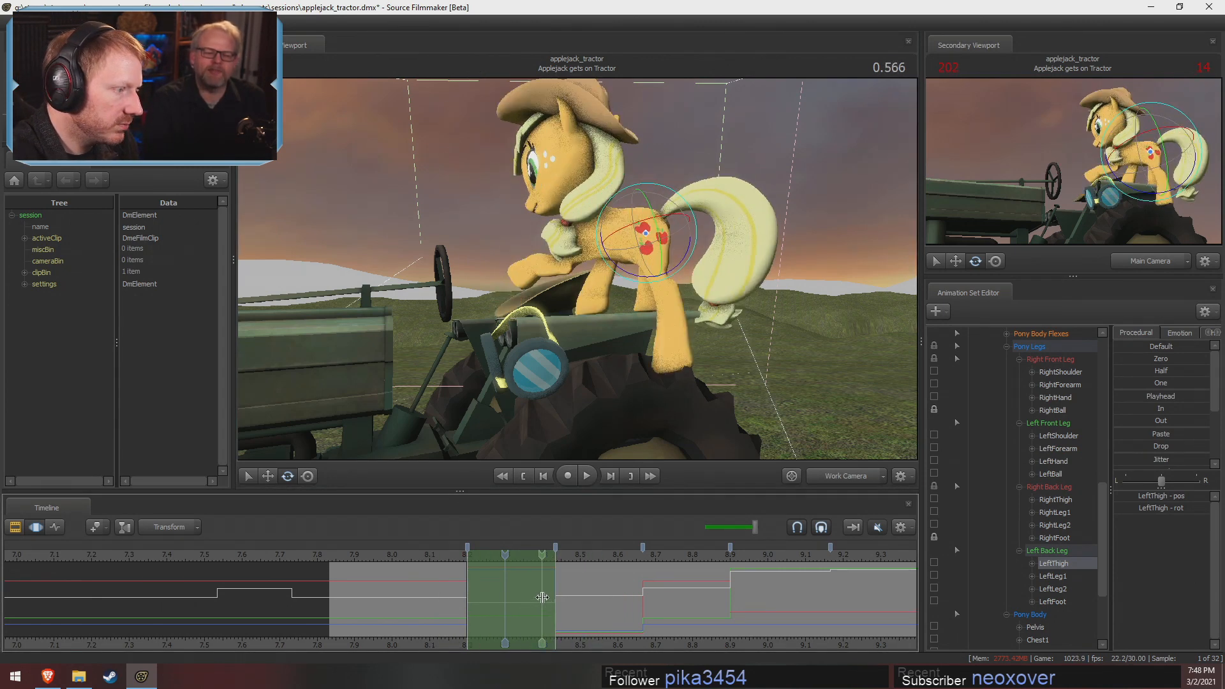
pyautogui.keyDown('alt'); pyautogui.moveTo(568, 409); pyautogui.dragTo(630, 511); pyautogui.keyUp('alt')
pyautogui.press('ctrl')
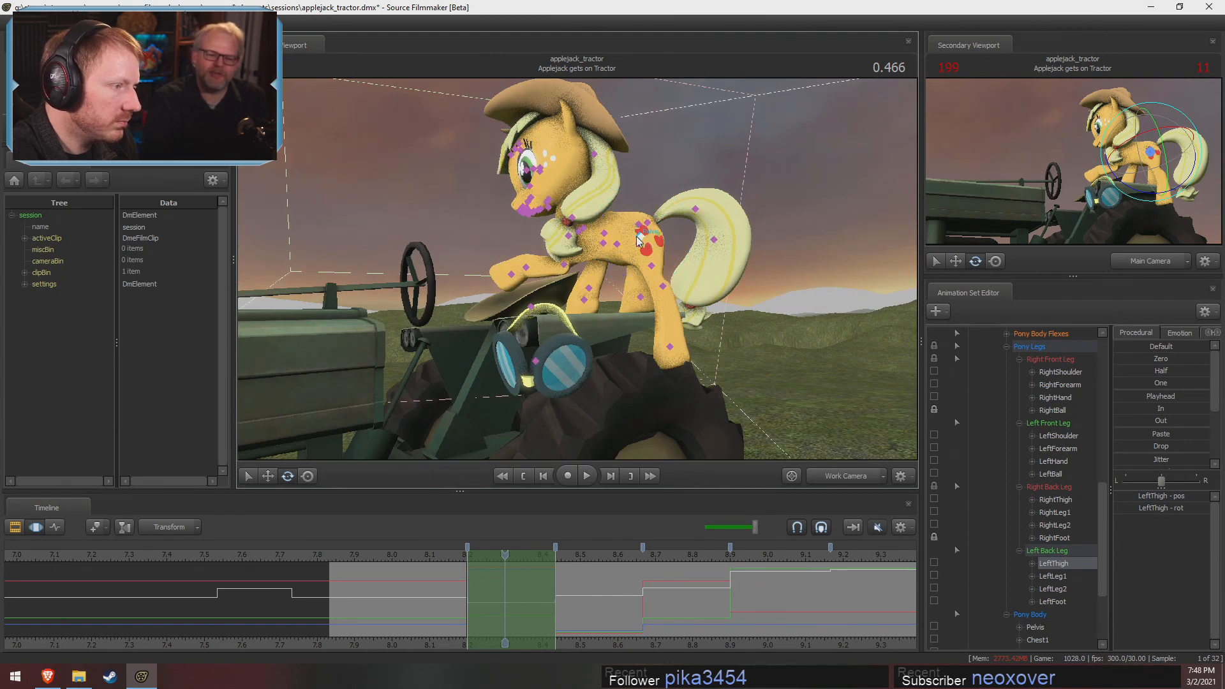
pyautogui.keyDown('ctrl'); pyautogui.click(641, 237); pyautogui.keyUp('ctrl')
pyautogui.press('w')
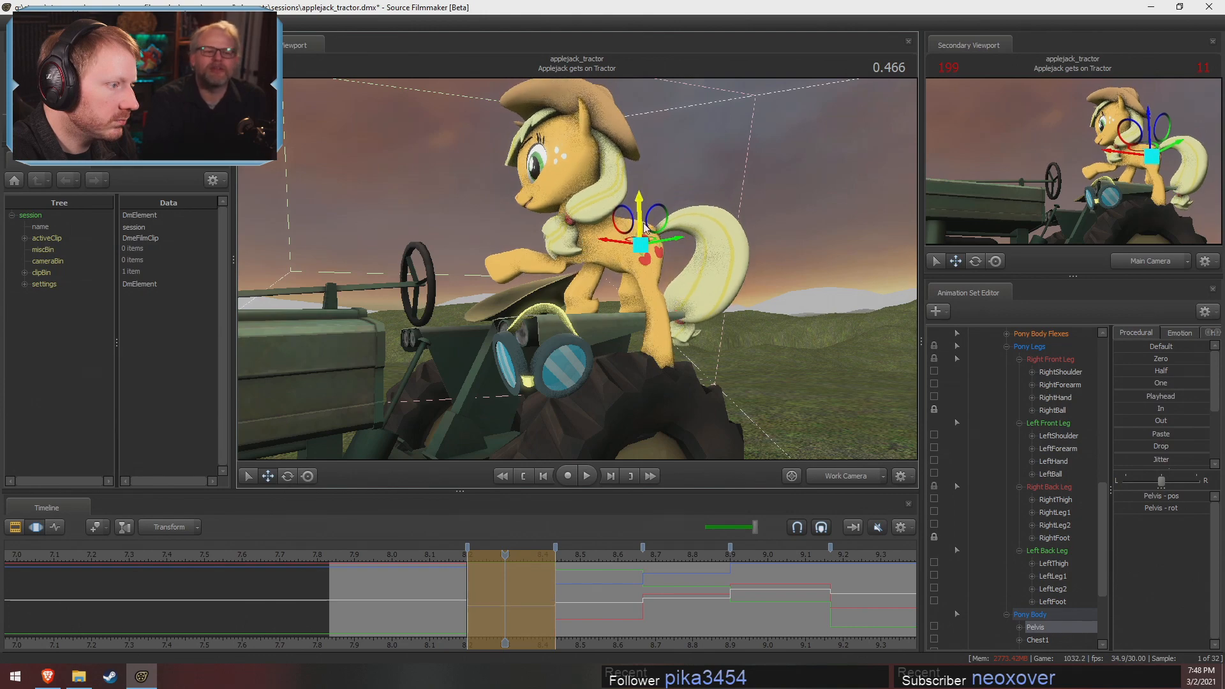
pyautogui.moveTo(643, 251); pyautogui.dragTo(577, 270)
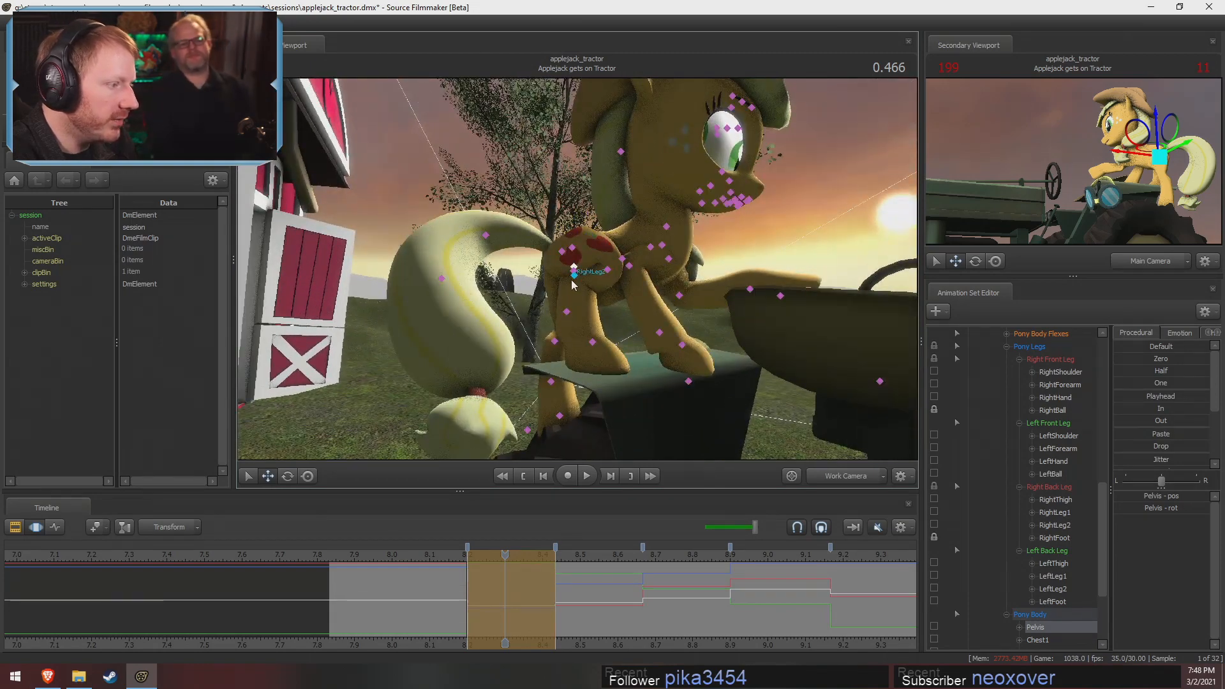
# Rotate the RightLeg1 bone of the right back leg in the same pose
pyautogui.click(585, 277)
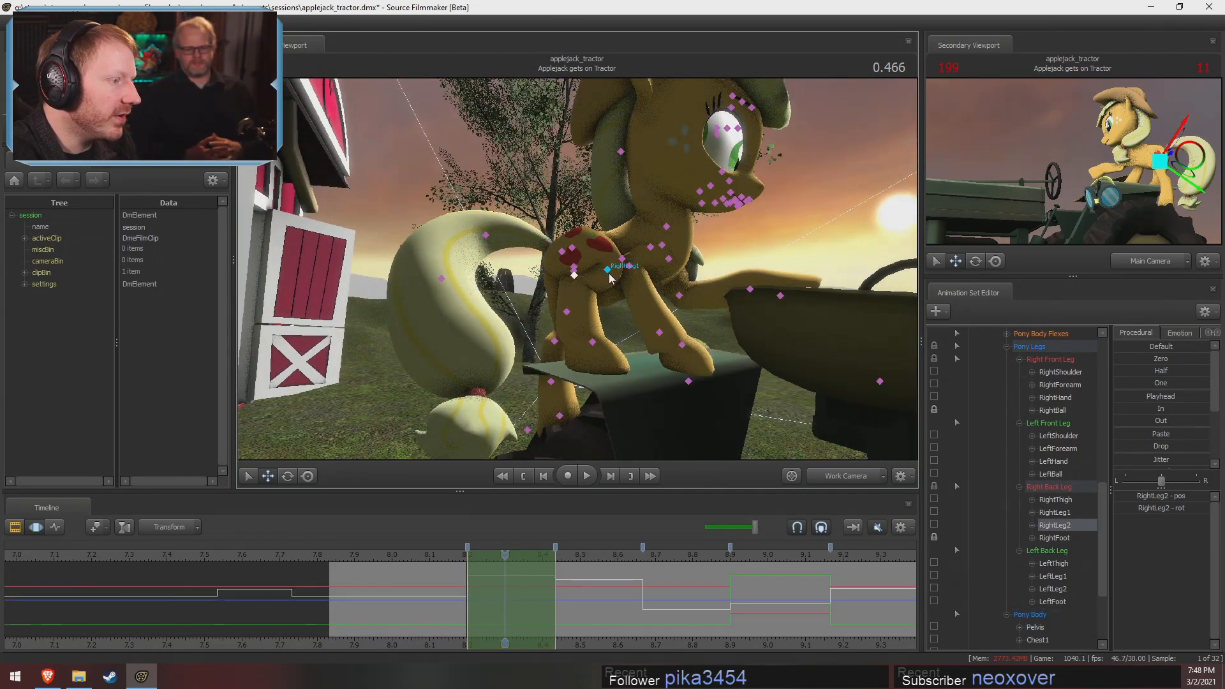
pyautogui.click(608, 271)
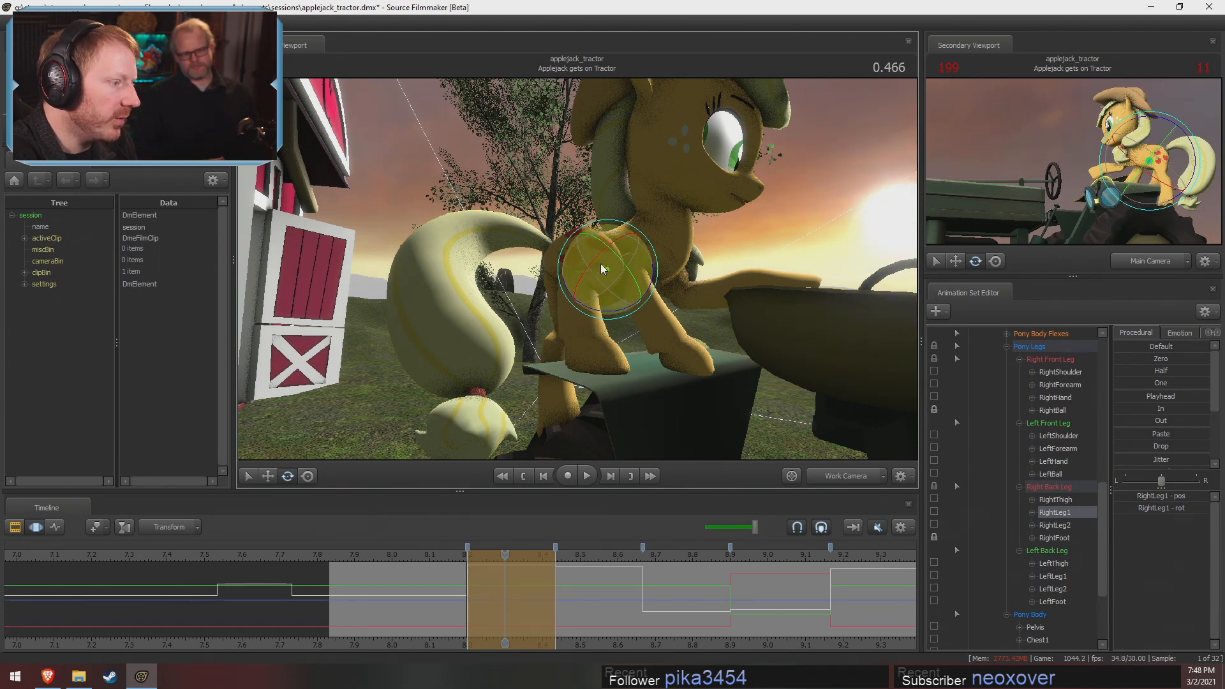
pyautogui.moveTo(601, 266)
pyautogui.keyDown('alt'); pyautogui.mouseDown()
pyautogui.moveTo(568, 268)
pyautogui.moveTo(598, 274)
pyautogui.mouseUp(); pyautogui.keyUp('alt')
pyautogui.click(575, 276)
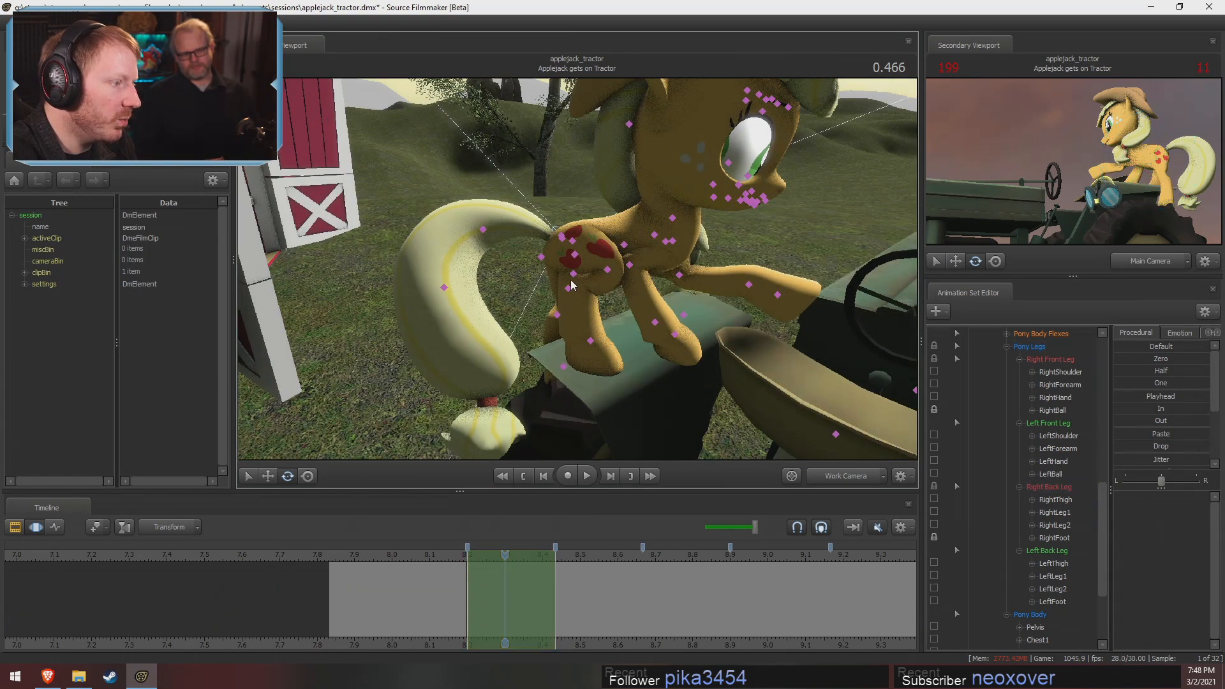
# Reposition the RightThigh bone with the Move manipulator to adjust how the right back leg joins the hips
pyautogui.moveTo(615, 251); pyautogui.dragTo(582, 246)
pyautogui.press('w')
pyautogui.click(569, 250)
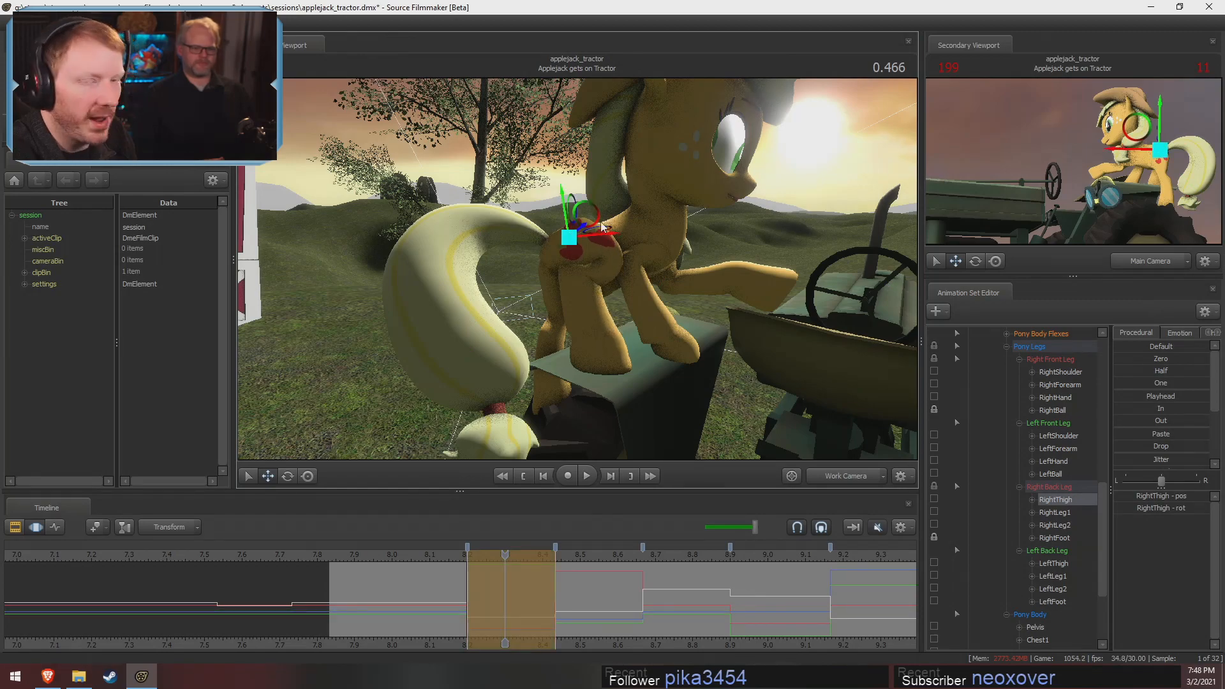
pyautogui.keyDown('alt'); pyautogui.moveTo(620, 294); pyautogui.dragTo(708, 297); pyautogui.keyUp('alt')
pyautogui.moveTo(578, 281); pyautogui.dragTo(603, 268)
# Rotate and slightly move the LeftThigh bone to adjust the left back leg above the tractor tire
pyautogui.keyDown('ctrl'); pyautogui.click(557, 182); pyautogui.keyUp('ctrl')
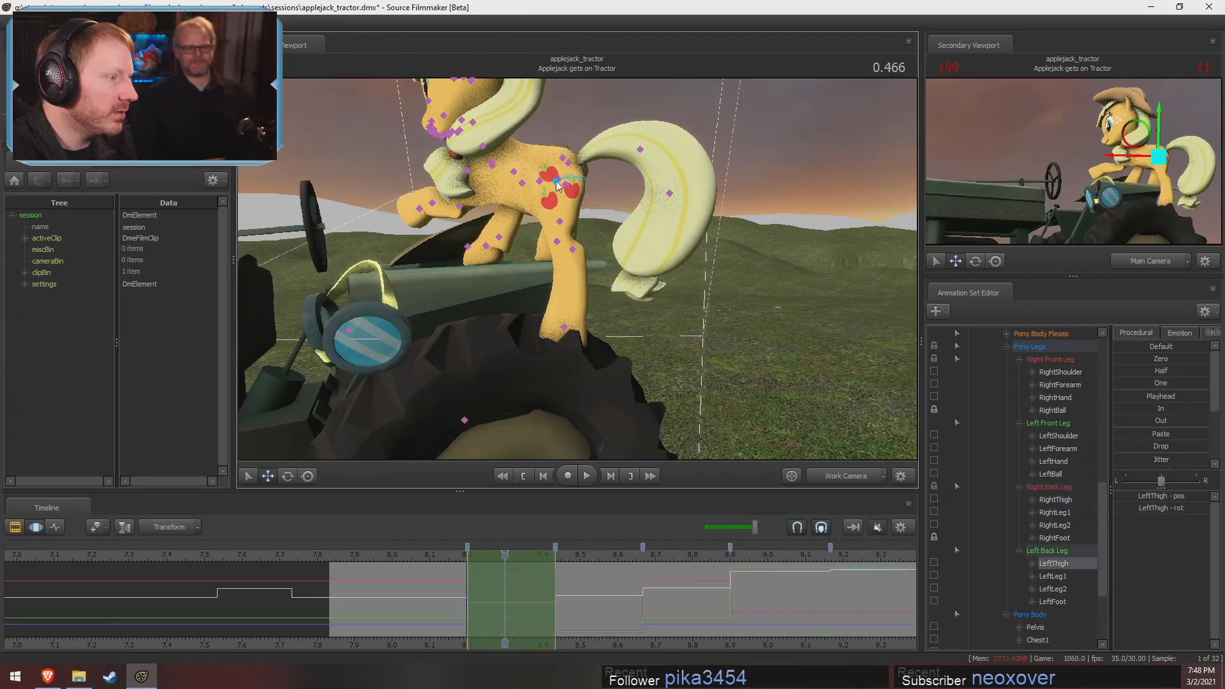
pyautogui.press('e')
pyautogui.moveTo(608, 199); pyautogui.dragTo(587, 231)
pyautogui.press('w')
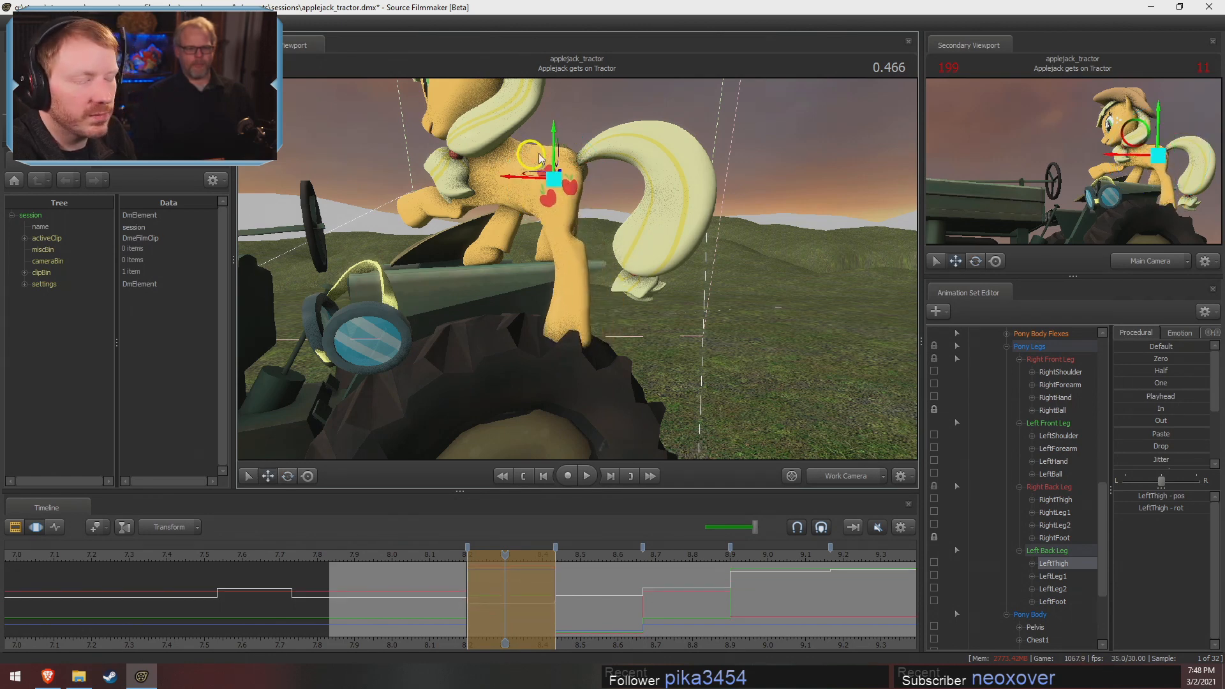
pyautogui.press('e')
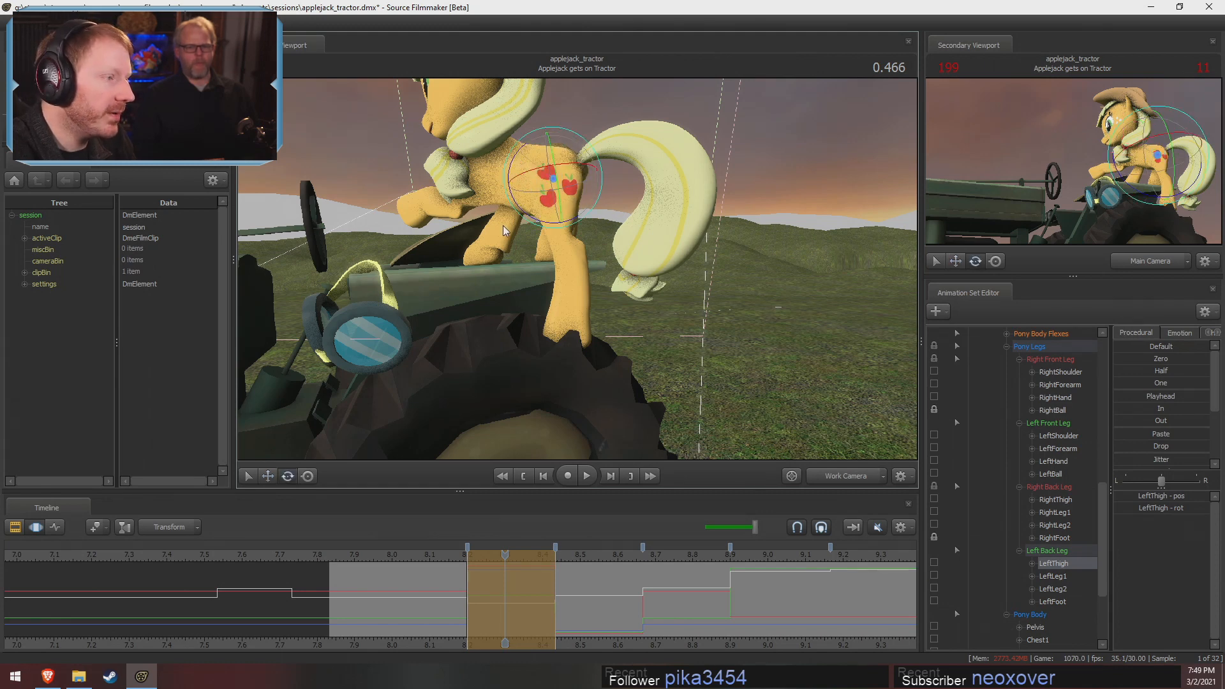
# Rotate the LeftLeg1 and LeftLeg2 bones so the left back hoof stands on the tractor tire
pyautogui.click(564, 243)
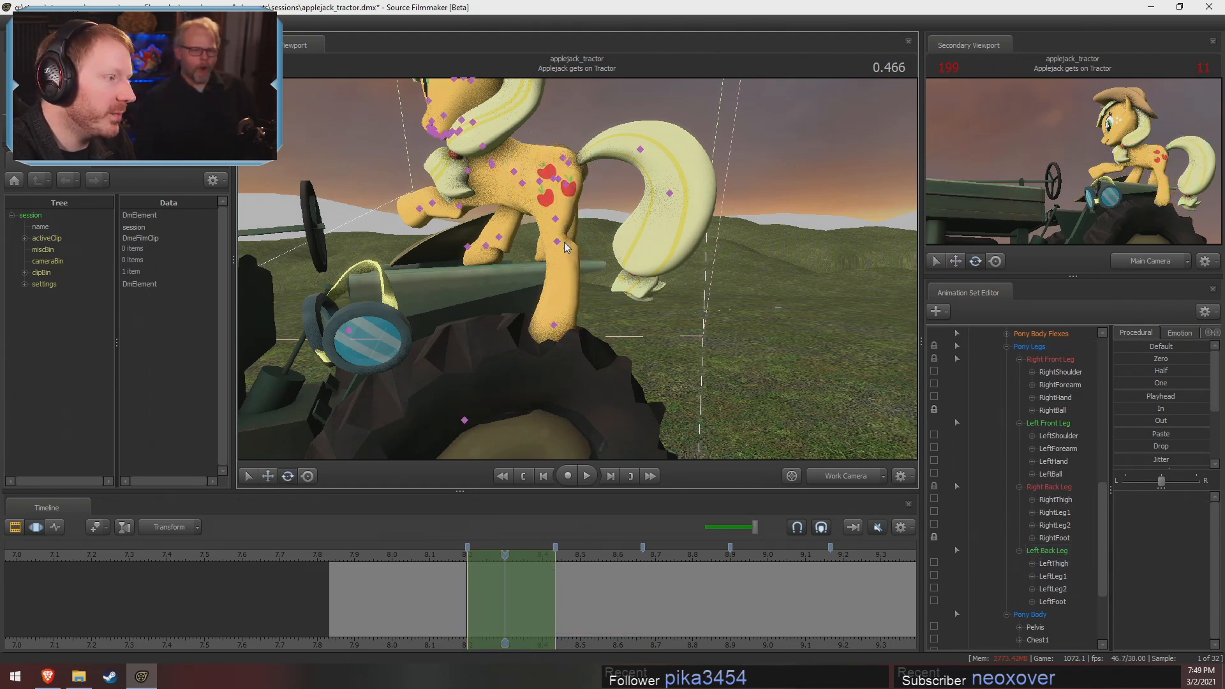
pyautogui.click(557, 226)
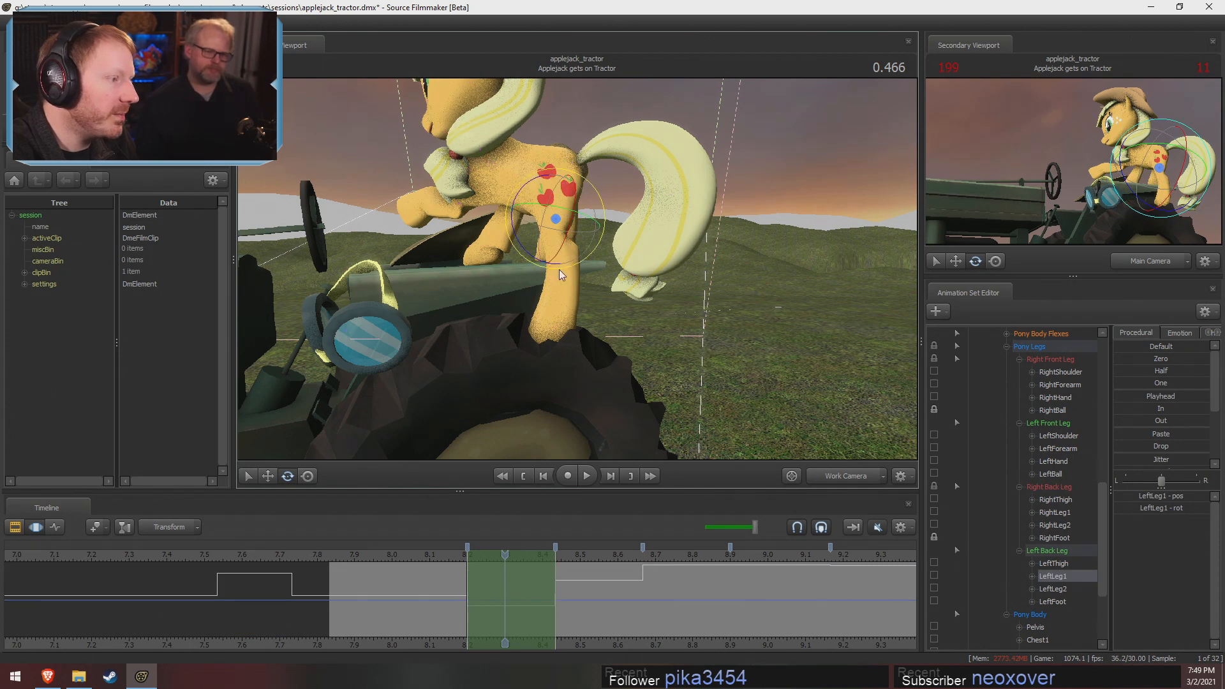
pyautogui.moveTo(530, 262); pyautogui.dragTo(551, 264)
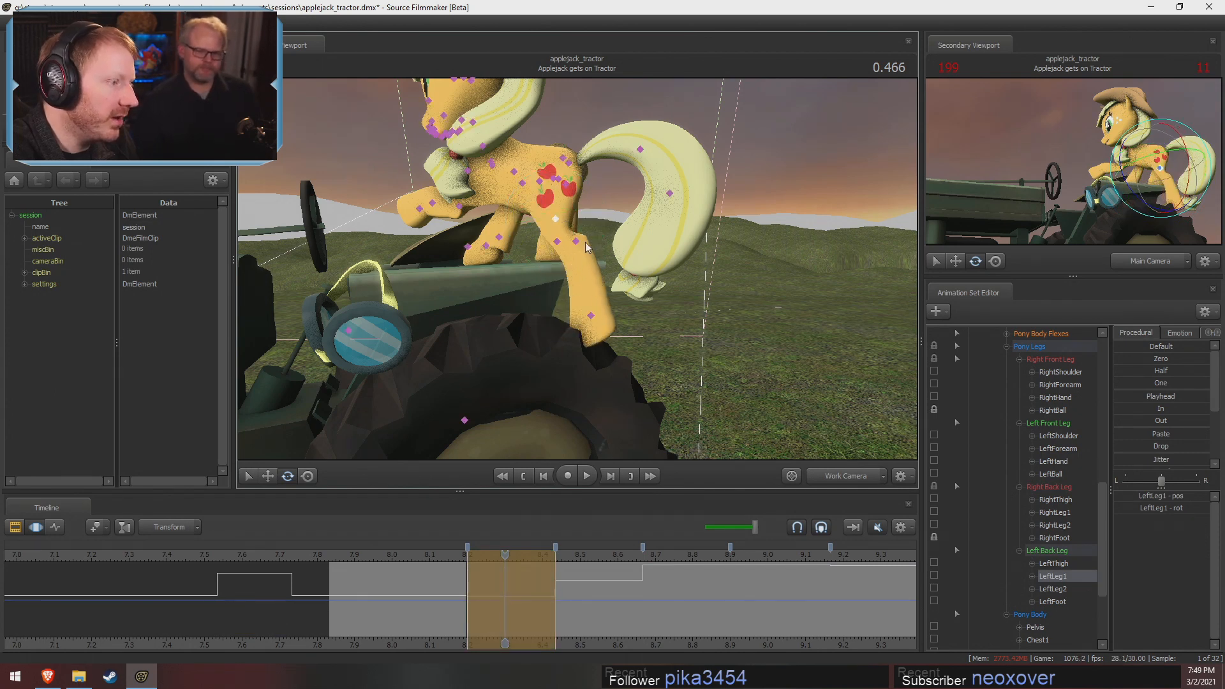
pyautogui.keyDown('ctrl'); pyautogui.click(580, 270); pyautogui.keyUp('ctrl')
pyautogui.click(574, 261)
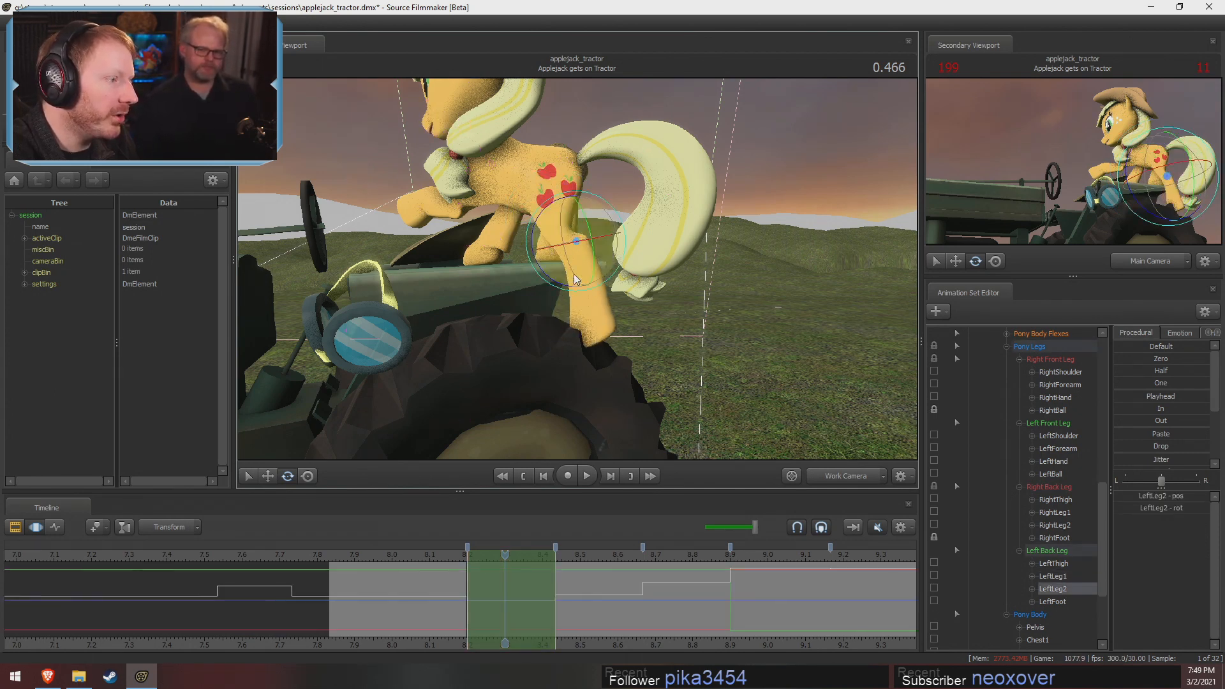
pyautogui.moveTo(556, 287); pyautogui.dragTo(598, 256)
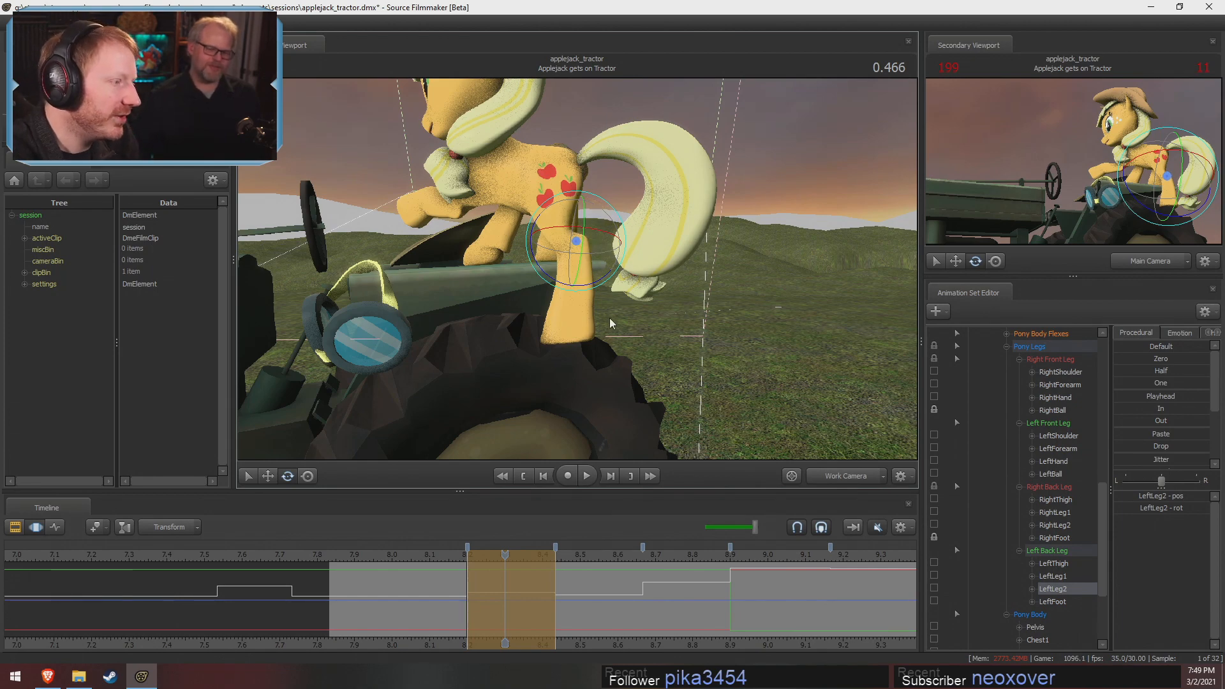
# Adjust the right front leg's stance on the tractor by rotating the RightForearm bone
pyautogui.keyDown('alt'); pyautogui.moveTo(610, 317); pyautogui.dragTo(370, 312); pyautogui.keyUp('alt')
pyautogui.moveTo(555, 307); pyautogui.dragTo(612, 256)
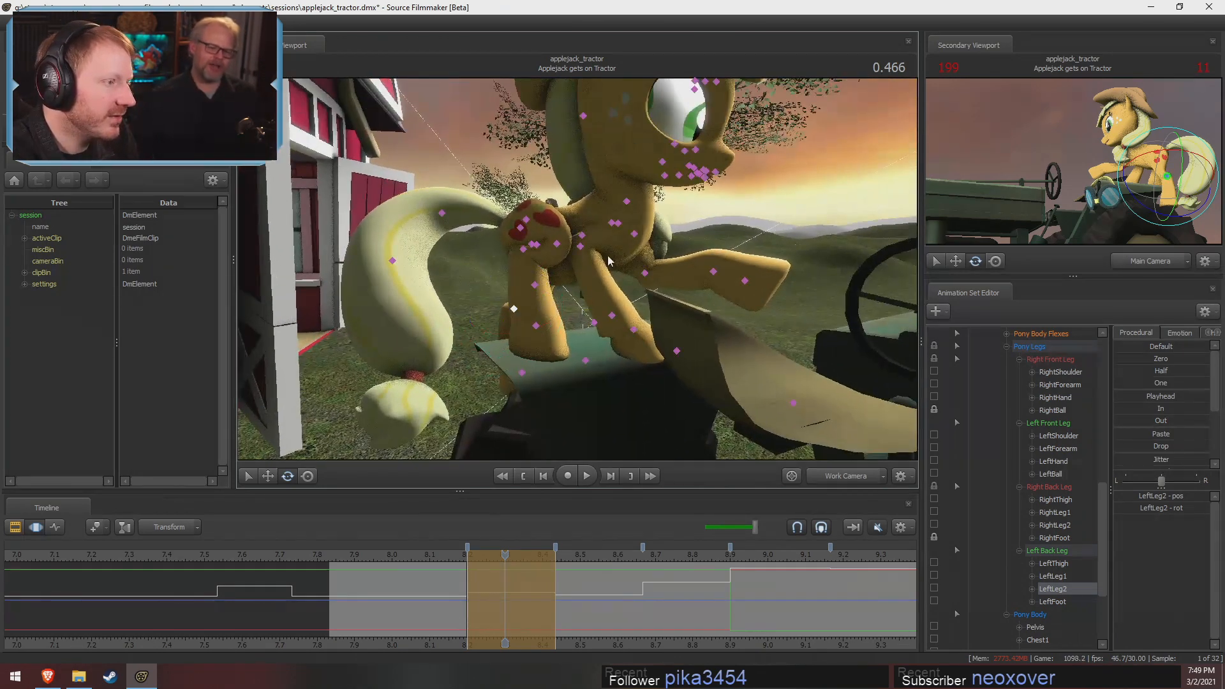
pyautogui.keyDown('ctrl'); pyautogui.click(619, 224); pyautogui.keyUp('ctrl')
pyautogui.press('w')
pyautogui.moveTo(619, 204); pyautogui.dragTo(583, 241)
pyautogui.click(582, 242)
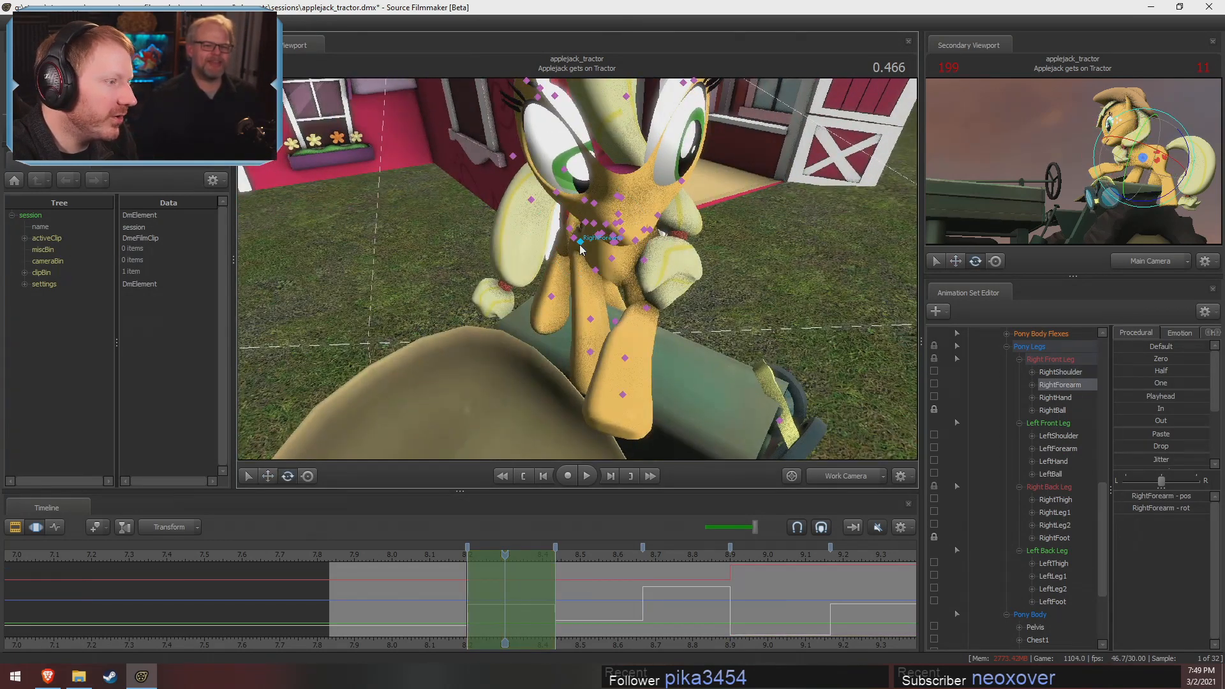
pyautogui.moveTo(593, 235)
pyautogui.mouseDown()
pyautogui.moveTo(630, 250)
pyautogui.moveTo(634, 207)
pyautogui.moveTo(599, 233)
pyautogui.moveTo(601, 222)
pyautogui.mouseUp()
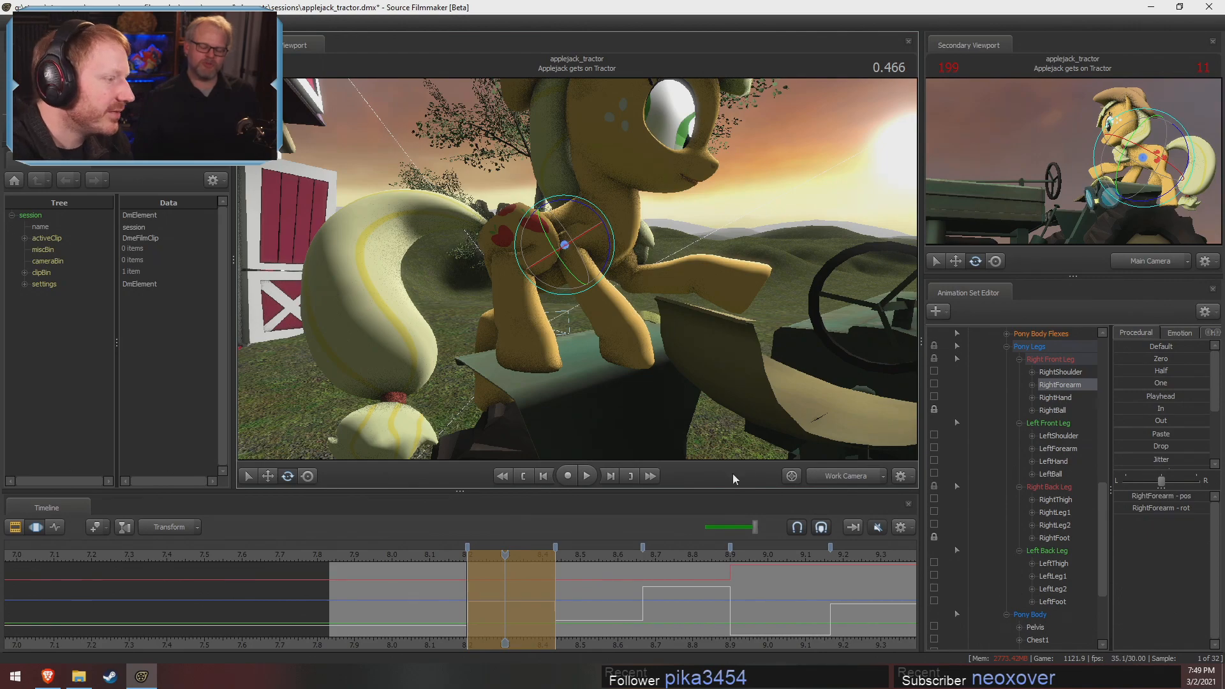
# Rotate the RightLeg2 bone of the right back leg and check the pose from both sides
pyautogui.keyDown('alt'); pyautogui.moveTo(644, 376); pyautogui.dragTo(585, 285); pyautogui.keyUp('alt')
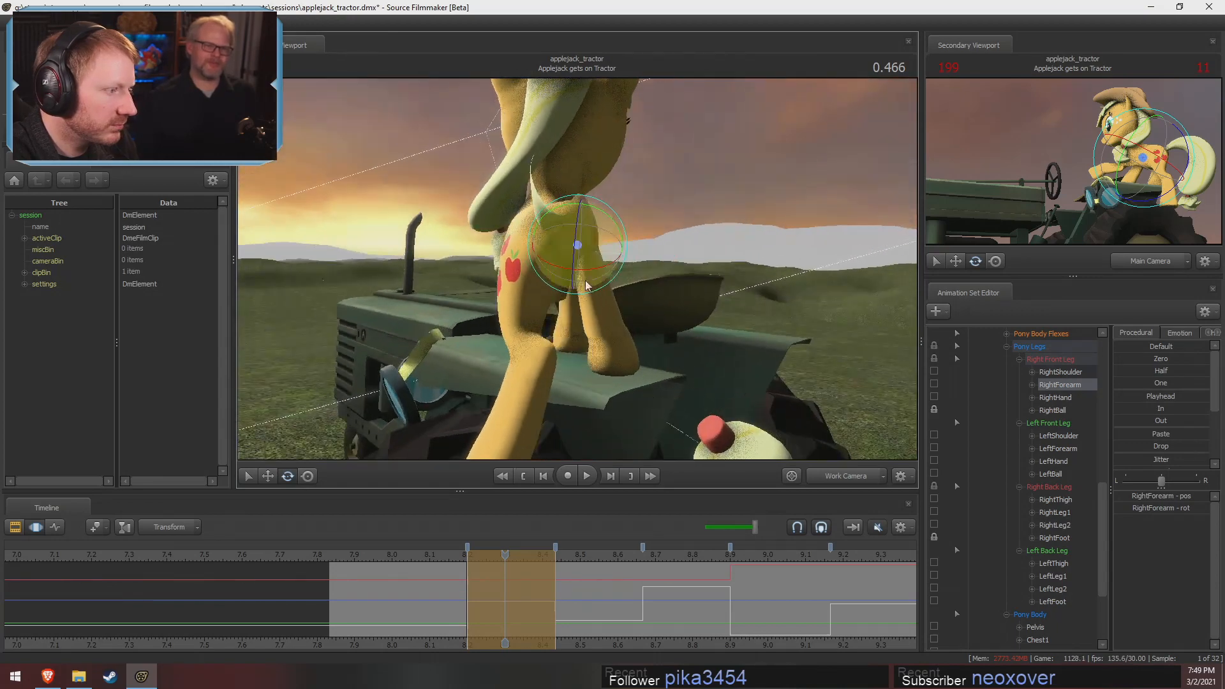
pyautogui.click(583, 255)
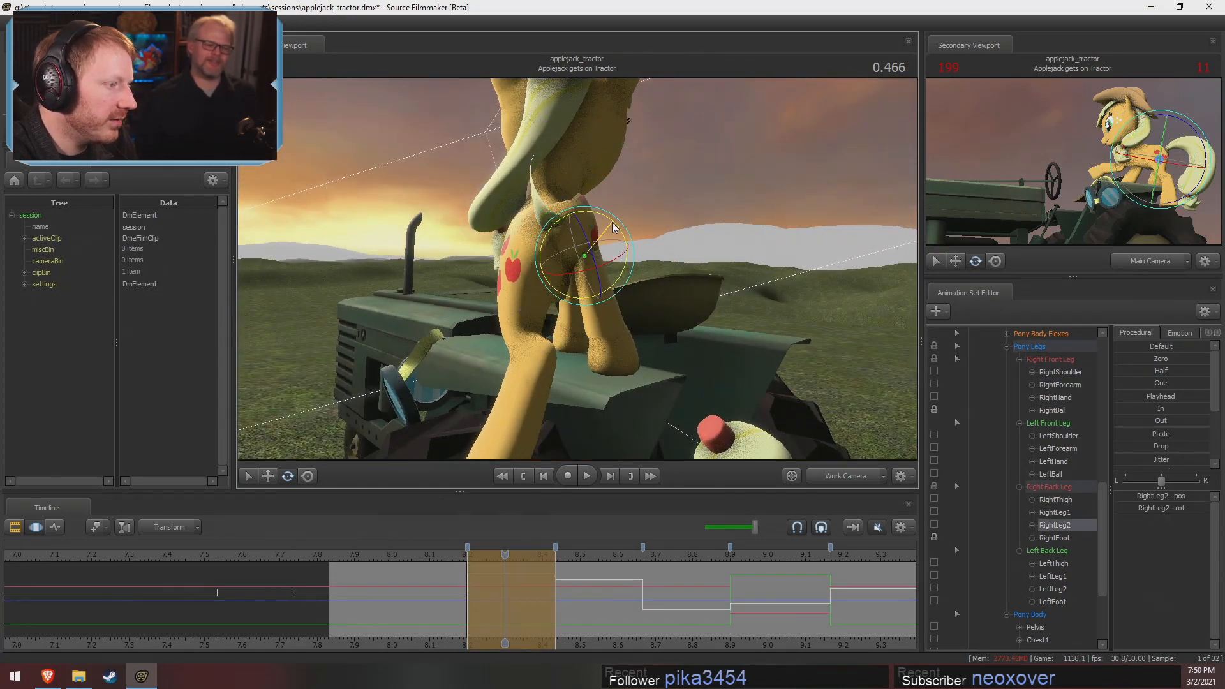
pyautogui.keyDown('alt'); pyautogui.moveTo(760, 245); pyautogui.dragTo(874, 217); pyautogui.keyUp('alt')
pyautogui.keyDown('alt'); pyautogui.moveTo(874, 217); pyautogui.dragTo(734, 237, button='right'); pyautogui.keyUp('alt')
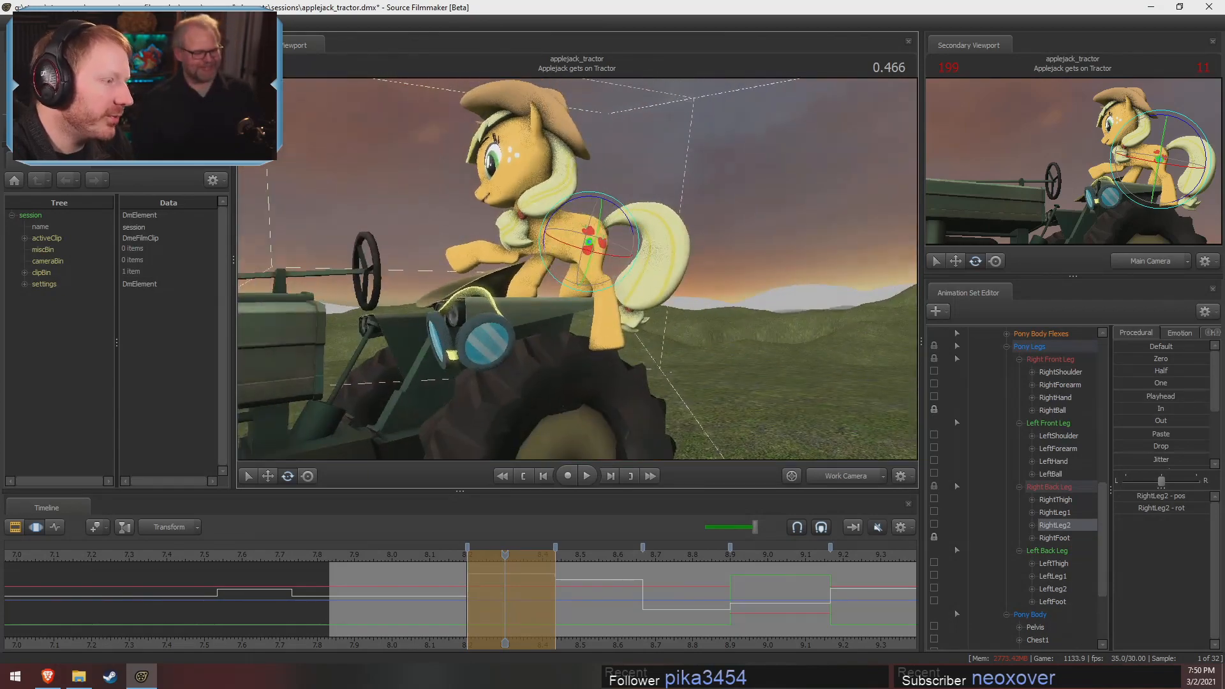
pyautogui.keyDown('alt'); pyautogui.moveTo(734, 237); pyautogui.dragTo(577, 272); pyautogui.keyUp('alt')
# Refine the left back leg by rotating the LeftThigh bone, and save the session
pyautogui.keyDown('ctrl'); pyautogui.click(584, 332); pyautogui.keyUp('ctrl')
pyautogui.keyDown('alt'); pyautogui.moveTo(584, 329); pyautogui.dragTo(546, 241); pyautogui.keyUp('alt')
pyautogui.click(545, 239)
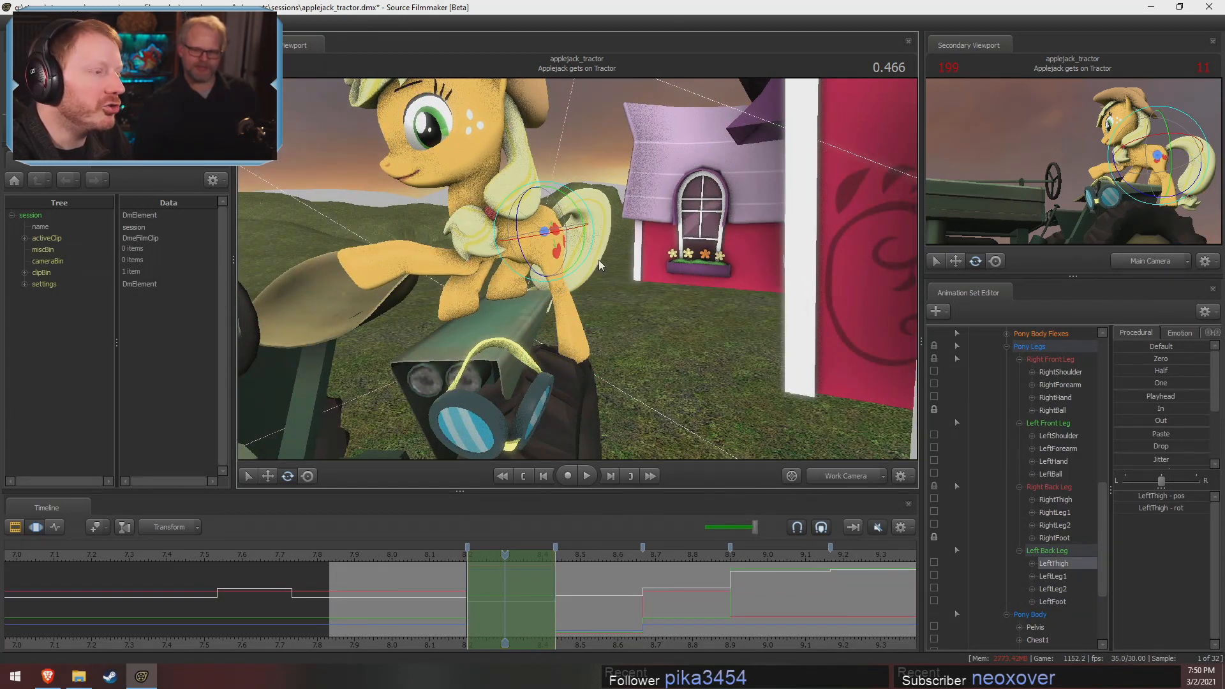
pyautogui.keyDown('alt'); pyautogui.moveTo(560, 229); pyautogui.dragTo(580, 263); pyautogui.keyUp('alt')
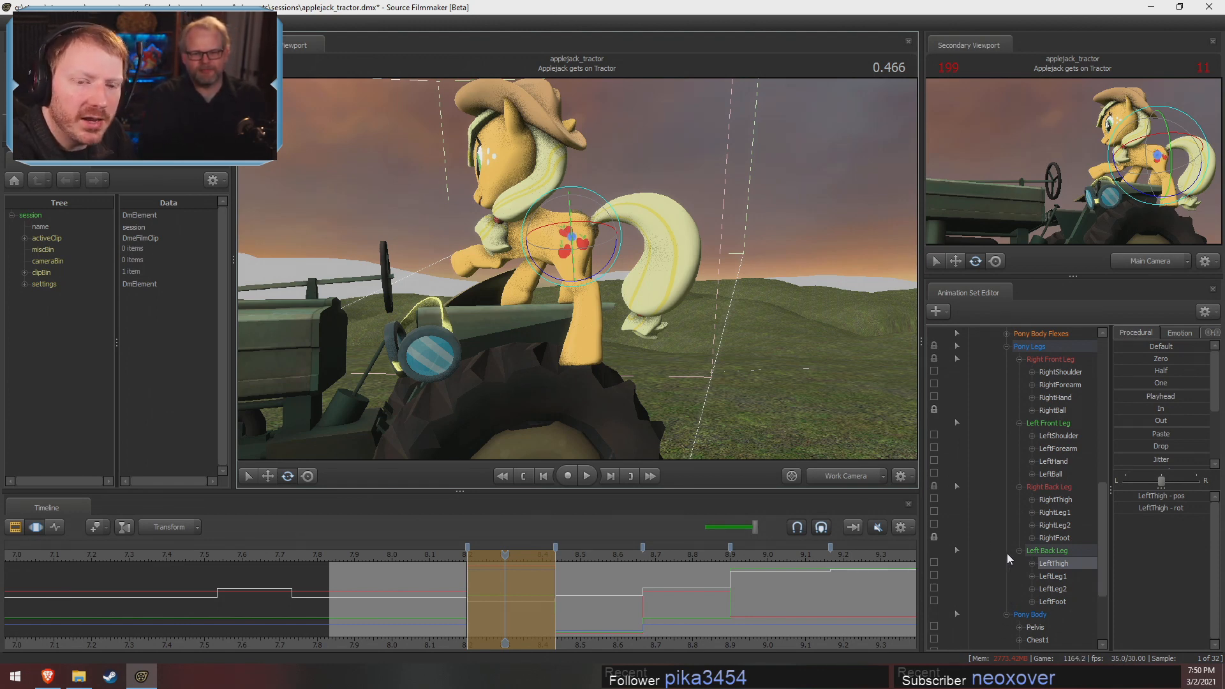
pyautogui.hotkey('ctrl', 's')
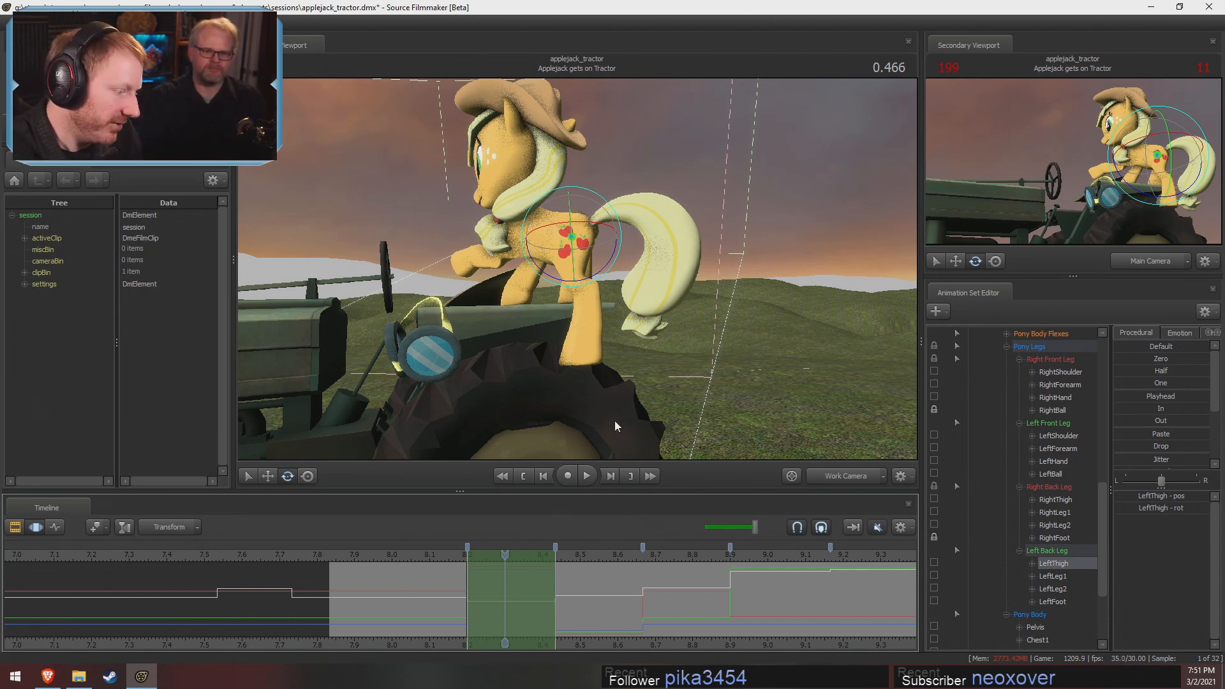
# Scrub through the shot's timeline to review the stepped poses before and after the current one
pyautogui.press('shift')
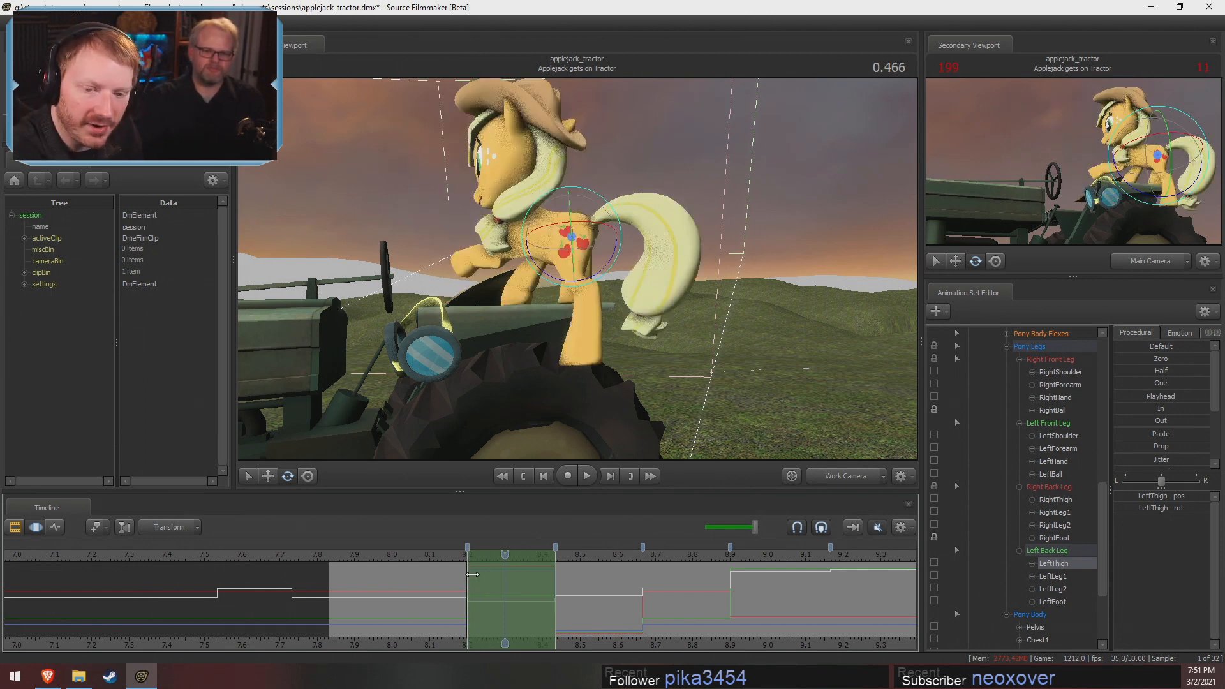
pyautogui.press('shift')
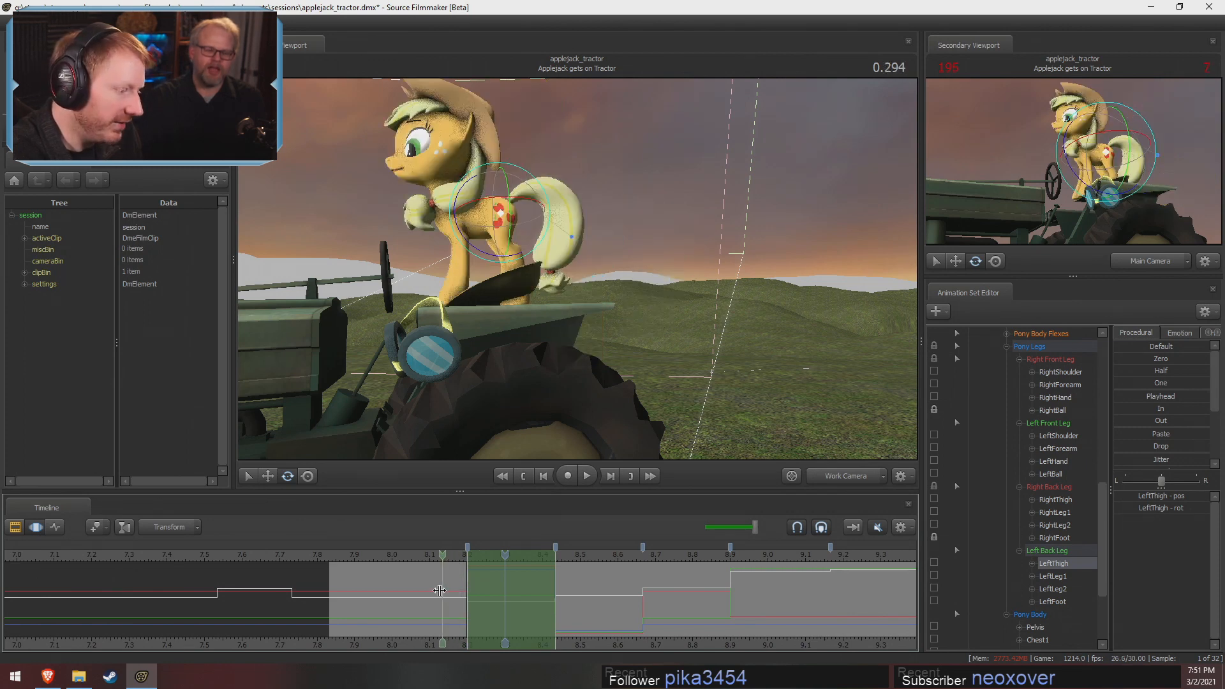
pyautogui.press('shift')
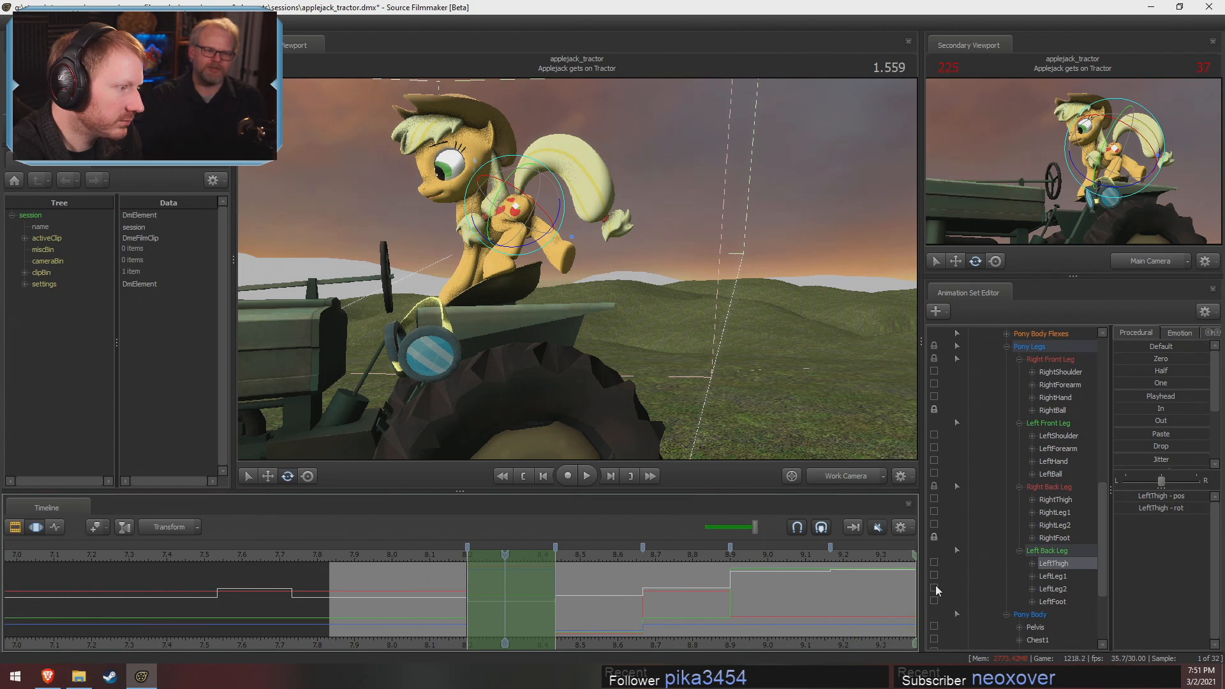
pyautogui.moveTo(804, 646); pyautogui.dragTo(734, 645)
pyautogui.scroll(-3, 762, 630)
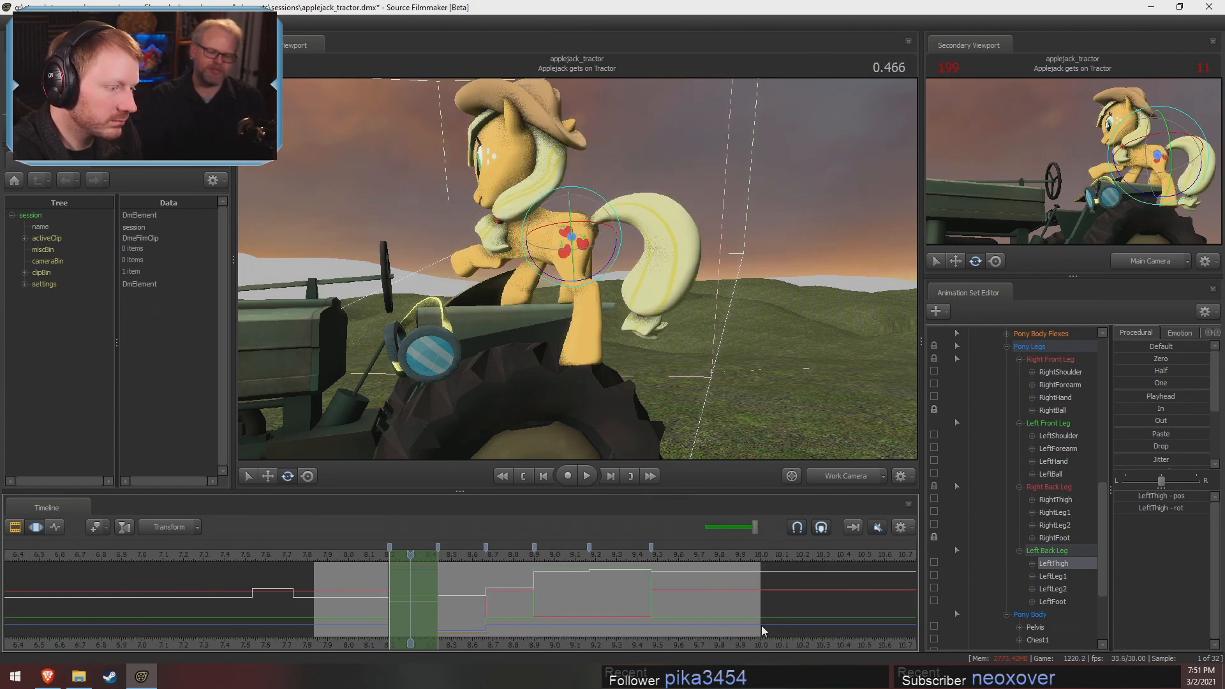
pyautogui.scroll(10, 1051, 351)
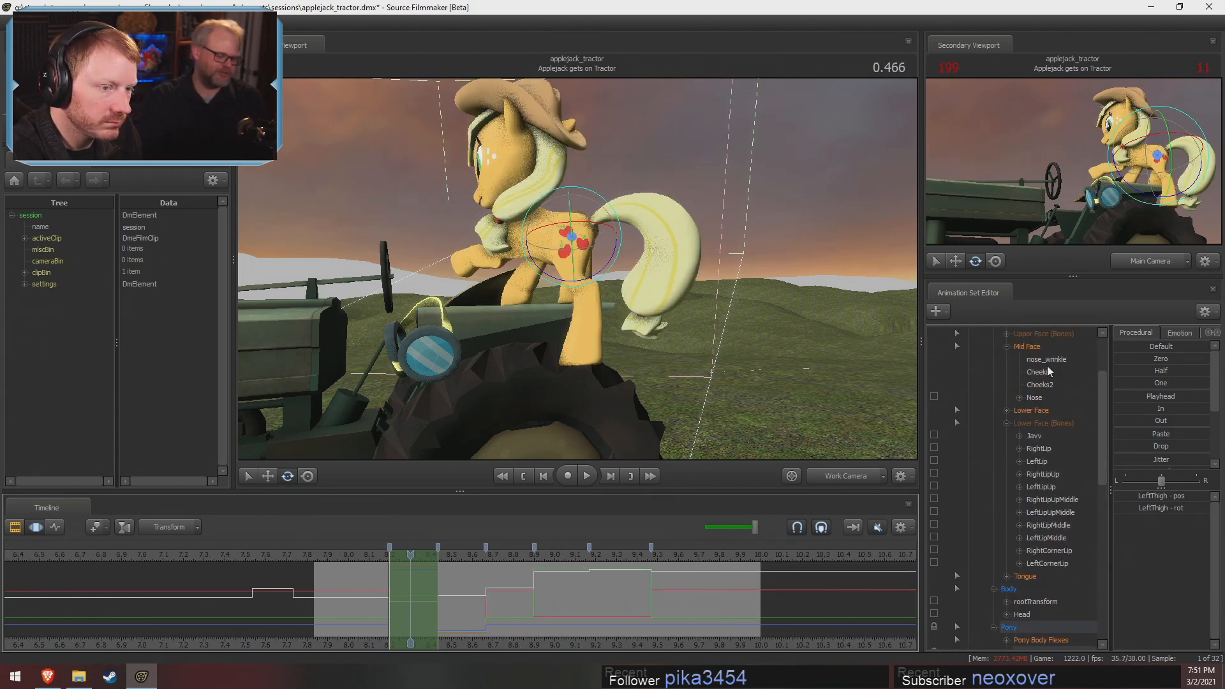
# Select the controls of all actors and retime the stepped poses so they start earlier in the shot
pyautogui.click(1045, 372)
pyautogui.keyDown('shift'); pyautogui.moveTo(615, 588); pyautogui.dragTo(347, 575); pyautogui.keyUp('shift')
pyautogui.hotkey('ctrl', 'z')
pyautogui.press('space')
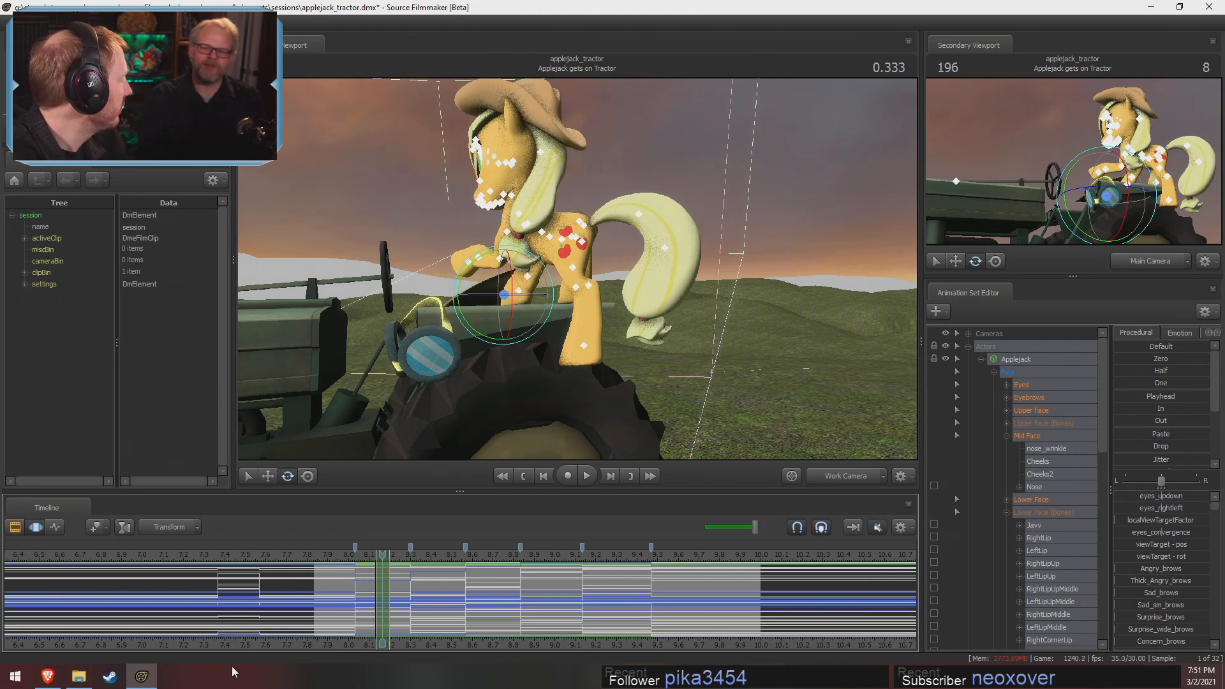
# Switch to the web browser and search Google Images for austraeoh in a new tab
pyautogui.click(48, 677)
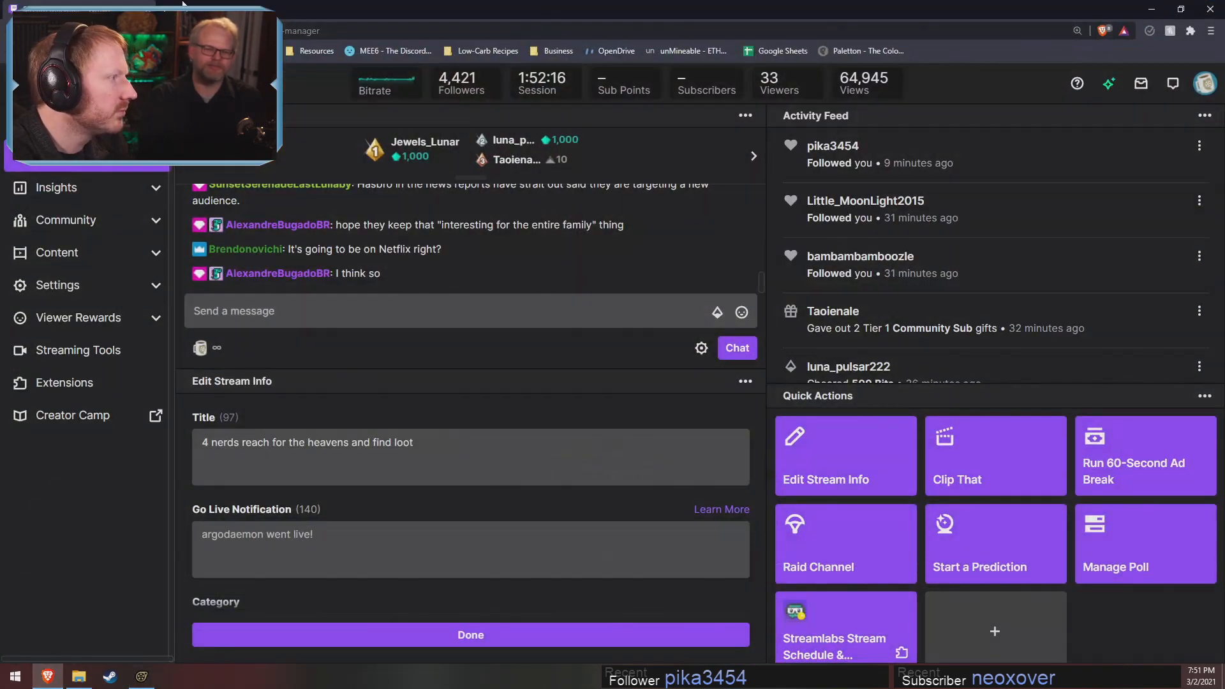
pyautogui.moveTo(211, 6); pyautogui.dragTo(209, 12)
pyautogui.hotkey('ctrl', 't')
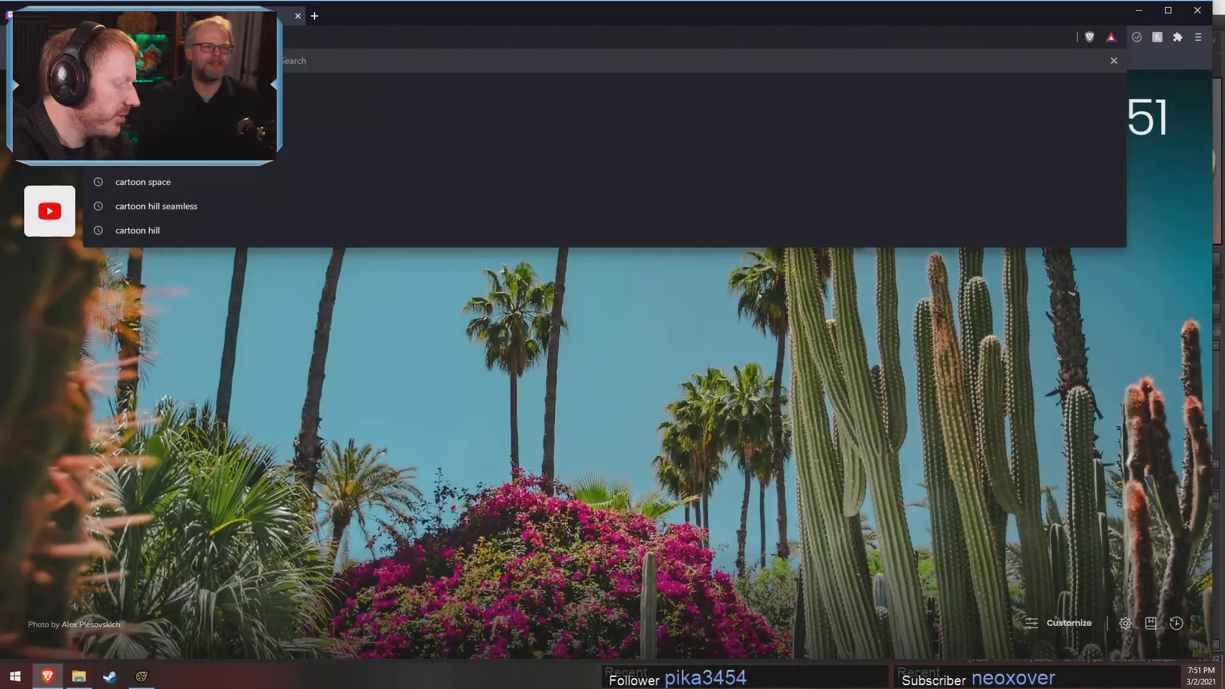
pyautogui.write('back')
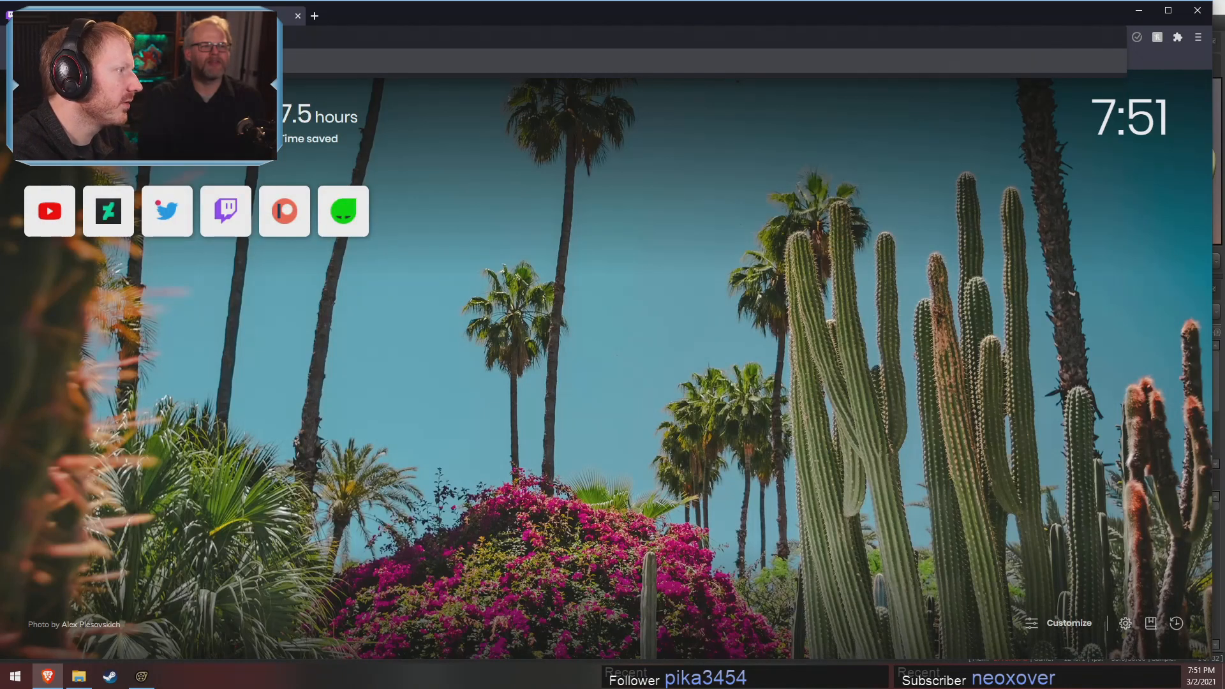
pyautogui.press('Return')
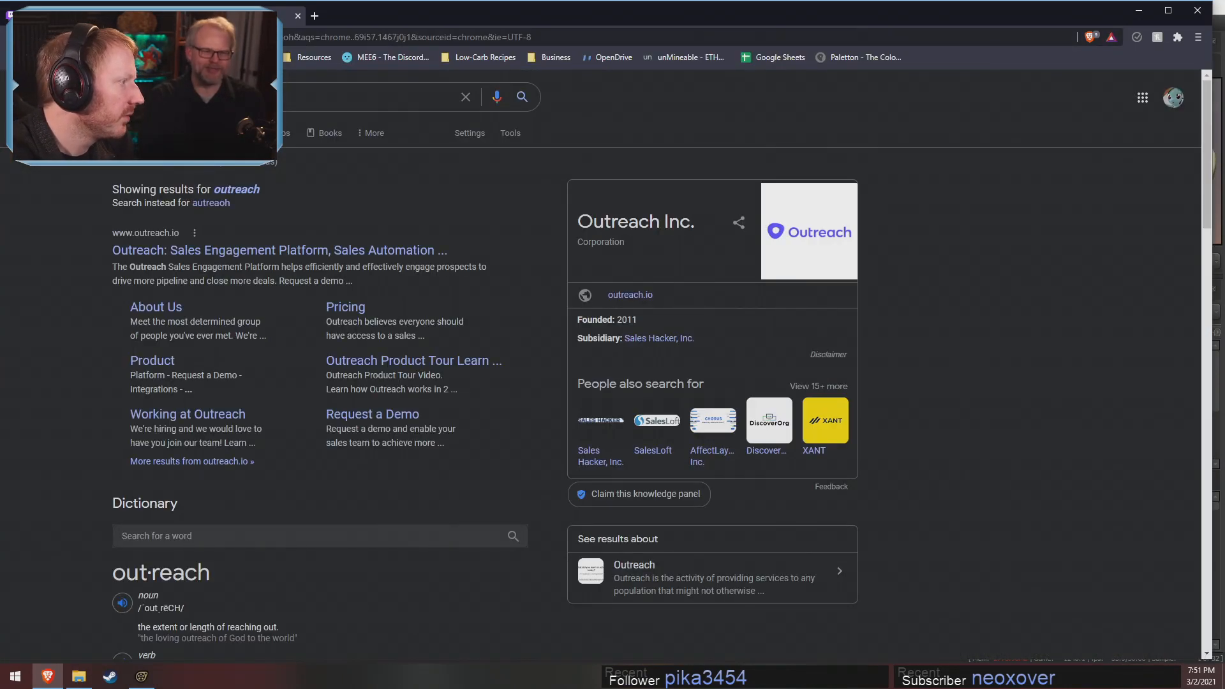
pyautogui.click(221, 132)
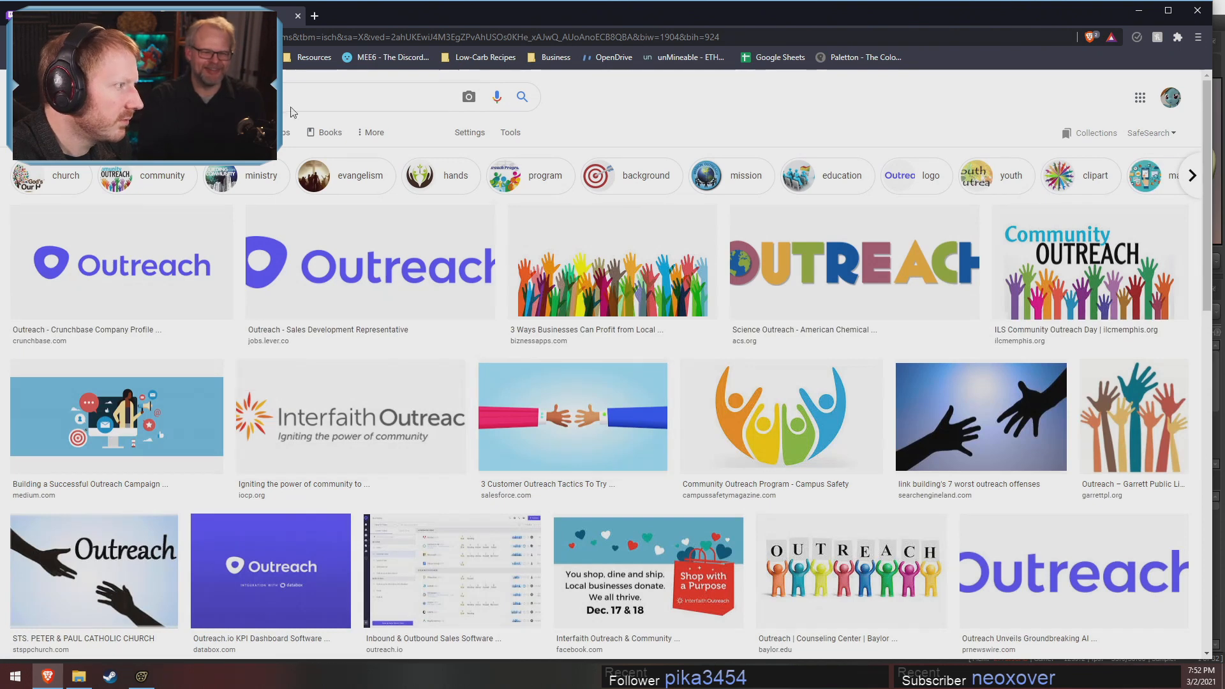
pyautogui.write('austraeo')
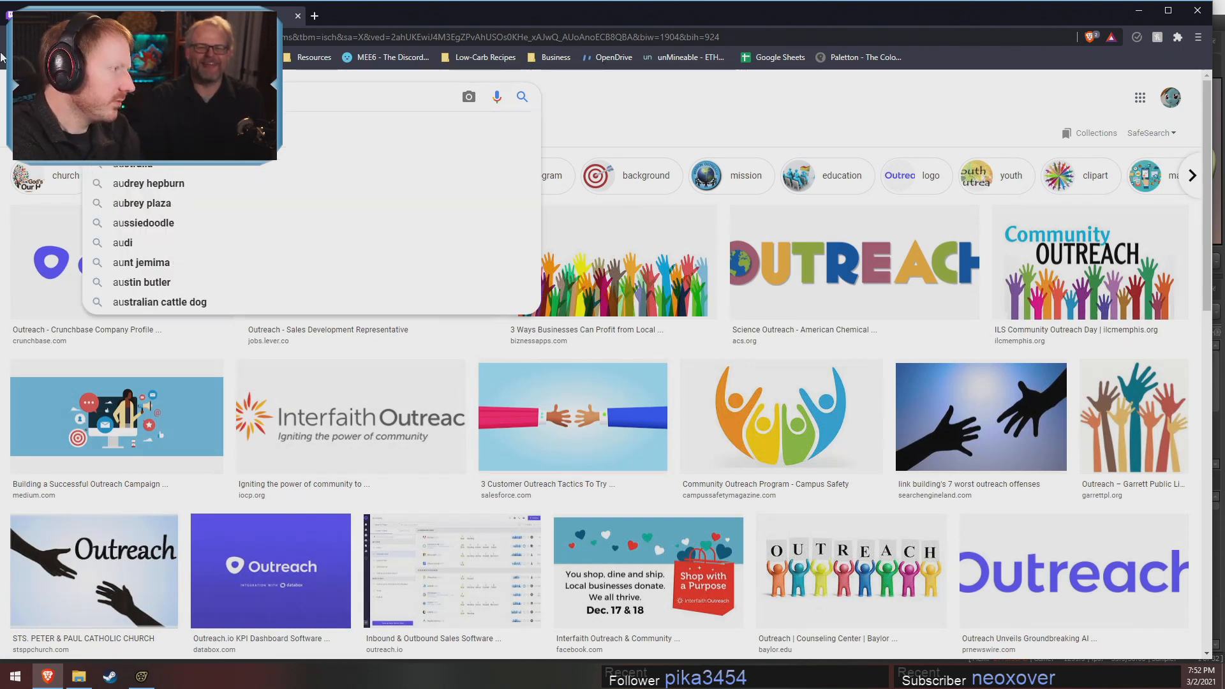
pyautogui.press('Return')
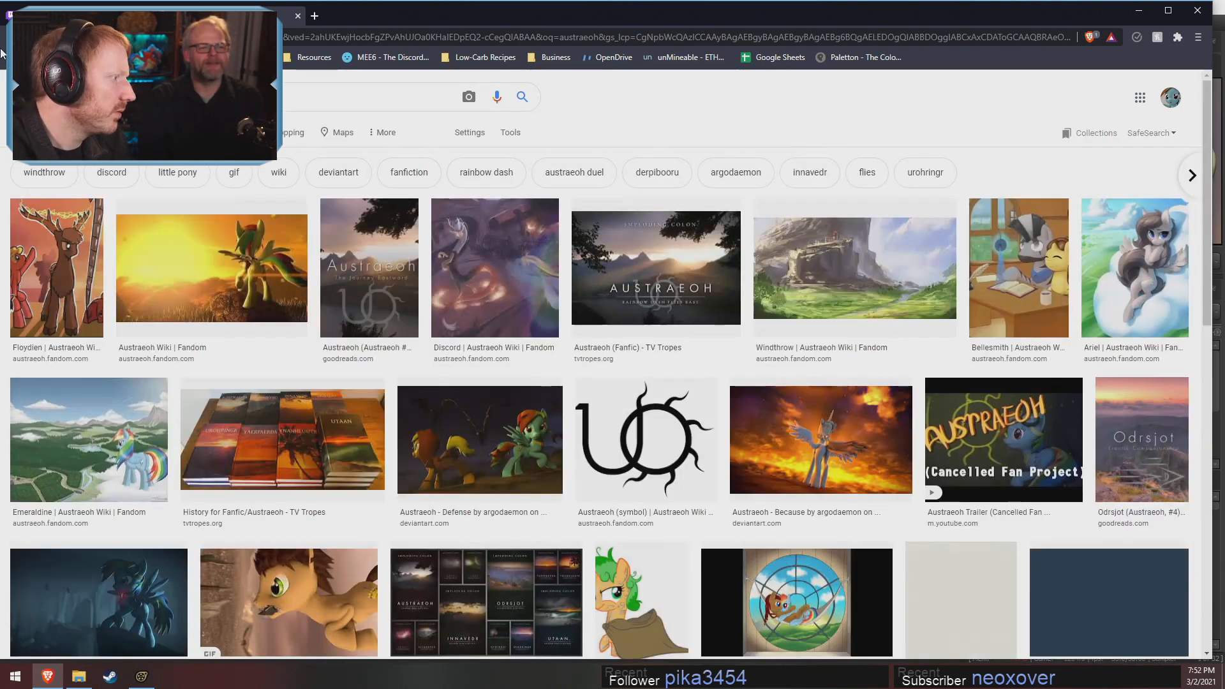
# Find the picture of the characters seated at a long dining table in the image results and open its Derpibooru page
pyautogui.scroll(-3, 818, 361)
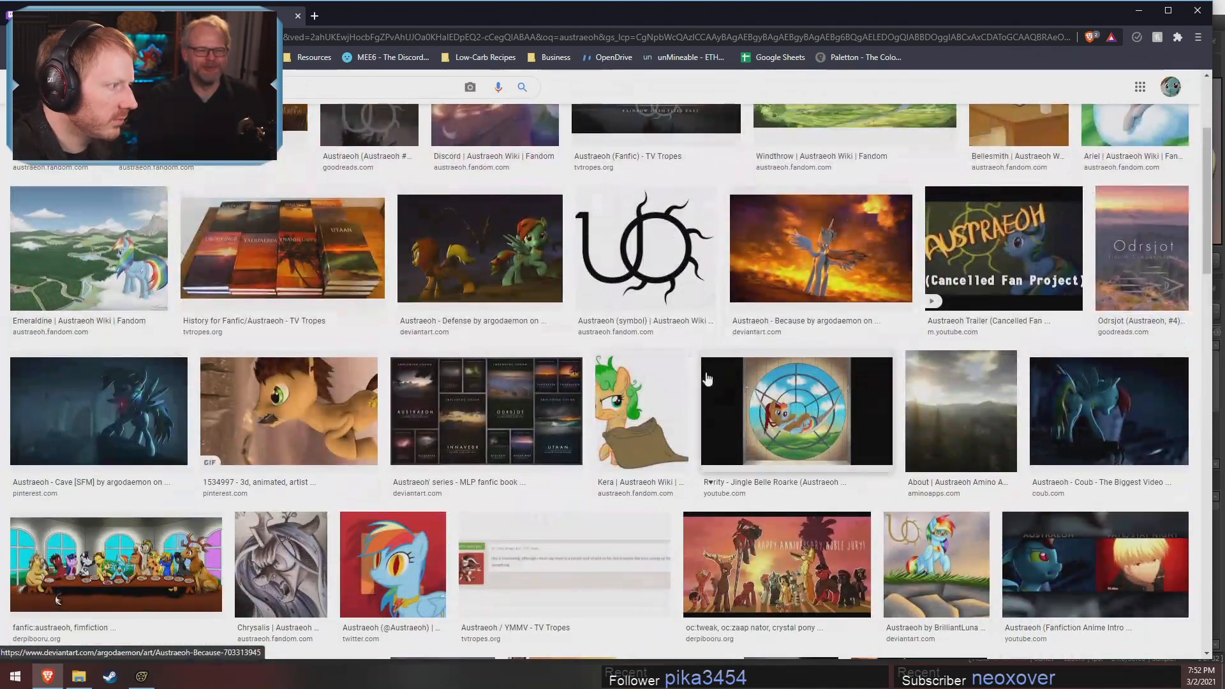
pyautogui.scroll(-4, 422, 407)
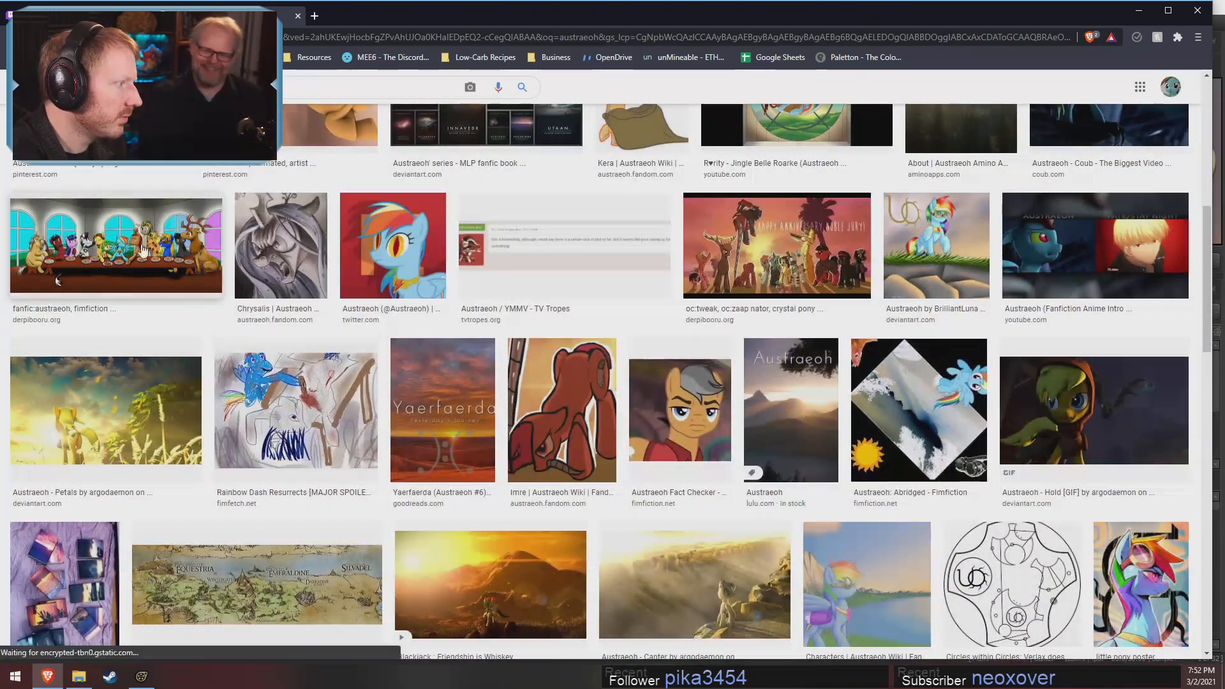
pyautogui.click(142, 251)
pyautogui.click(1003, 161)
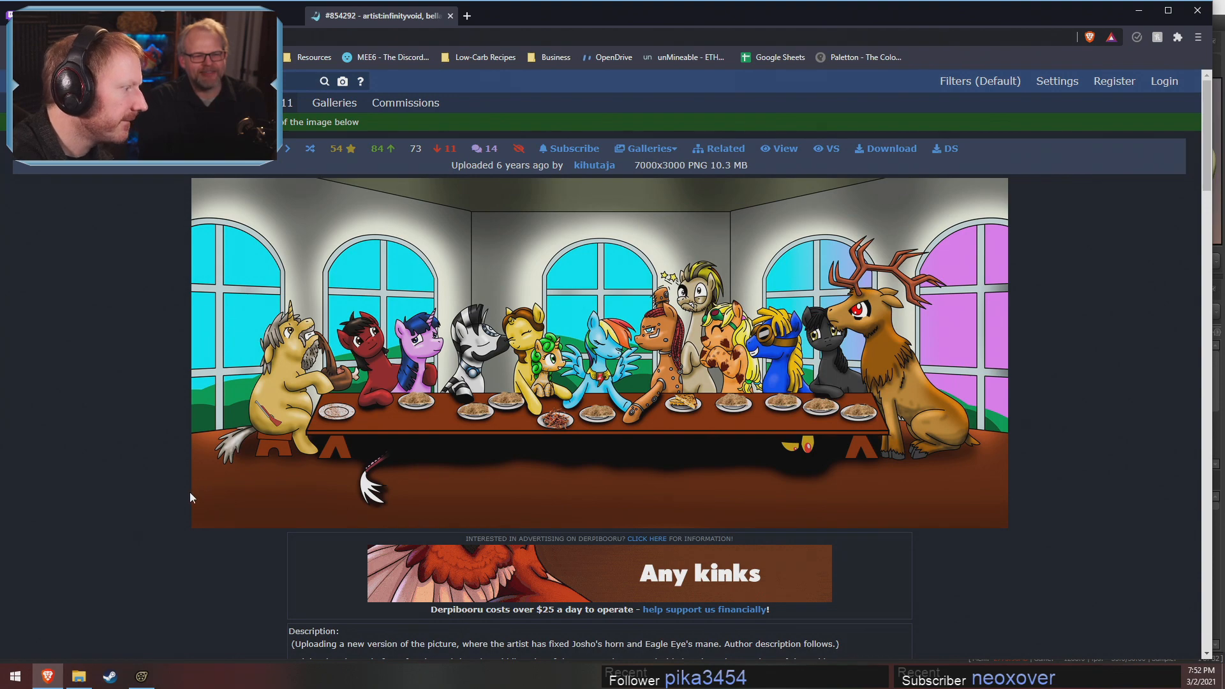
# Close that page, open the "Happy Anniversary, Noble Jury!" picture on Derpibooru and list the images tagged fanfic:austraeoh
pyautogui.click(449, 16)
pyautogui.click(413, 391)
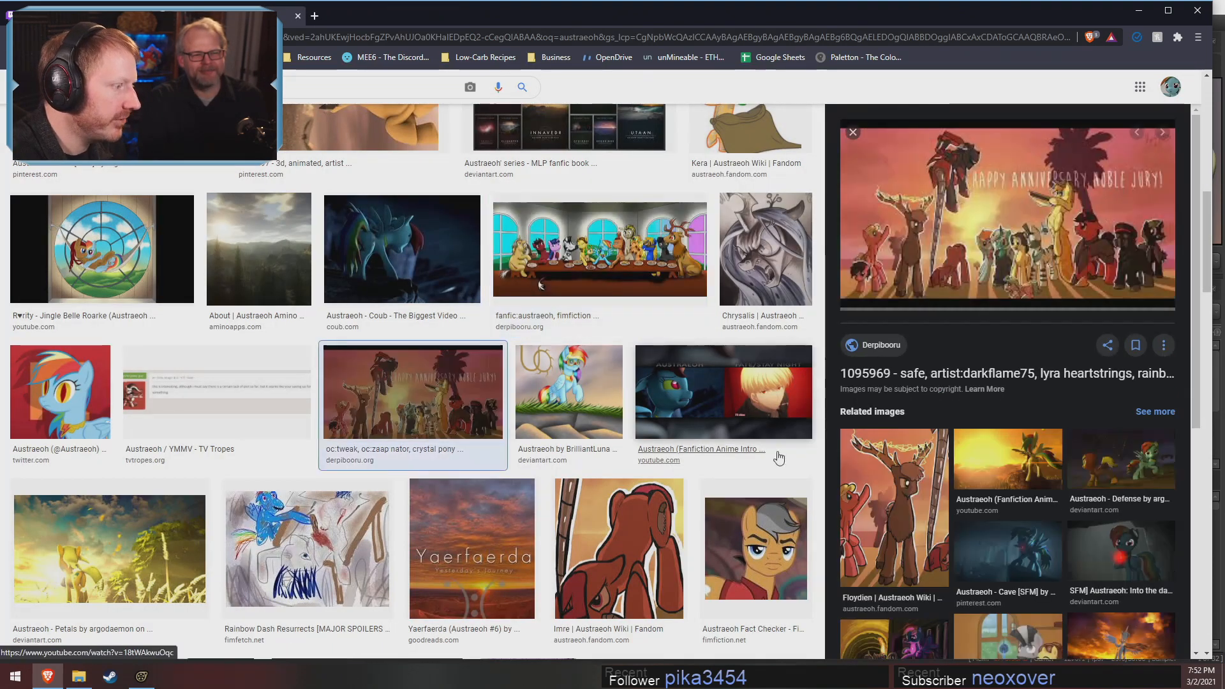
pyautogui.click(1046, 235)
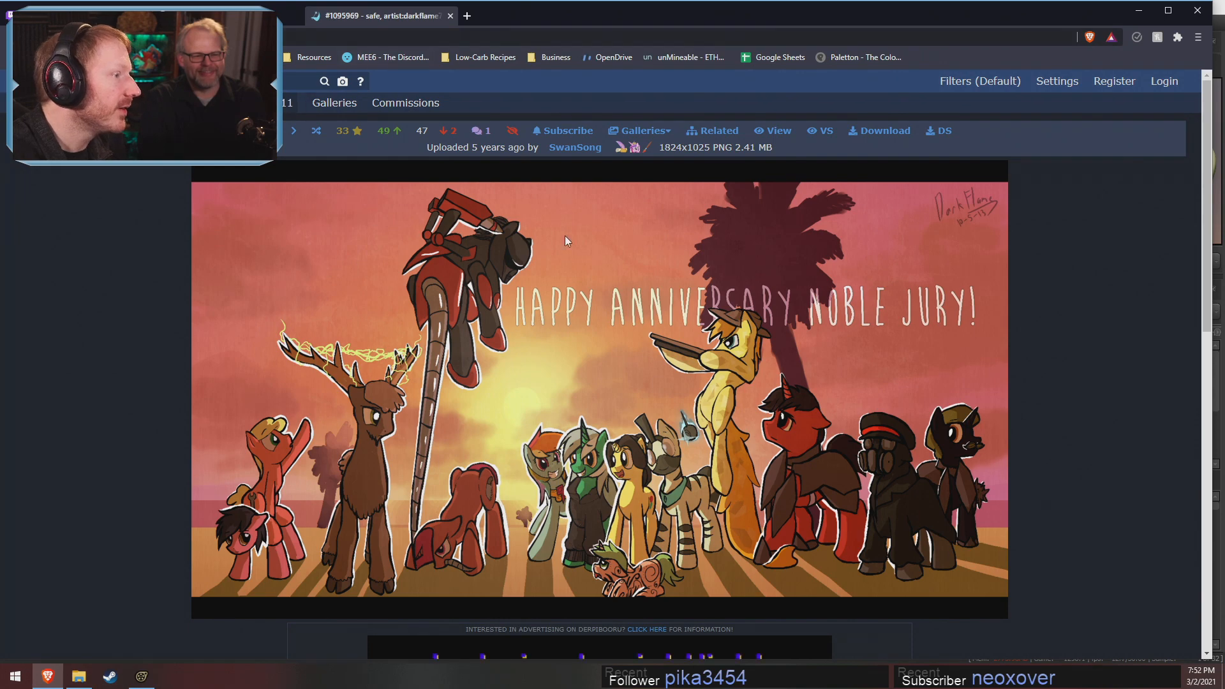
pyautogui.scroll(-5, 565, 237)
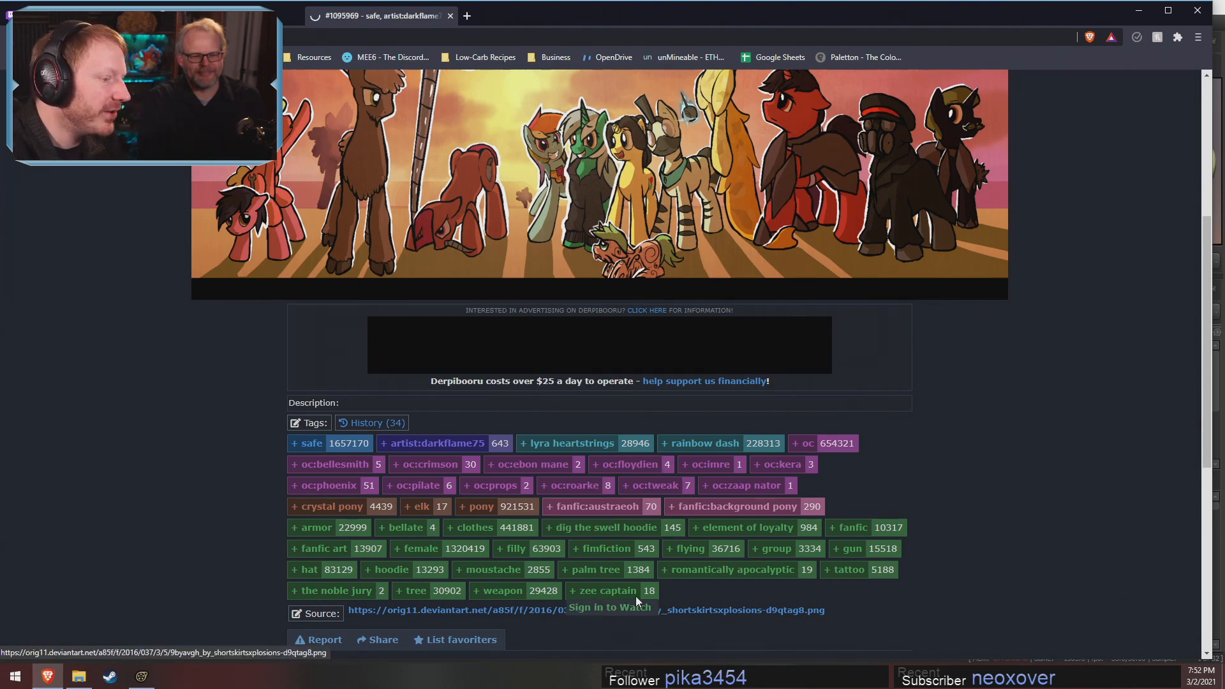
pyautogui.click(598, 506)
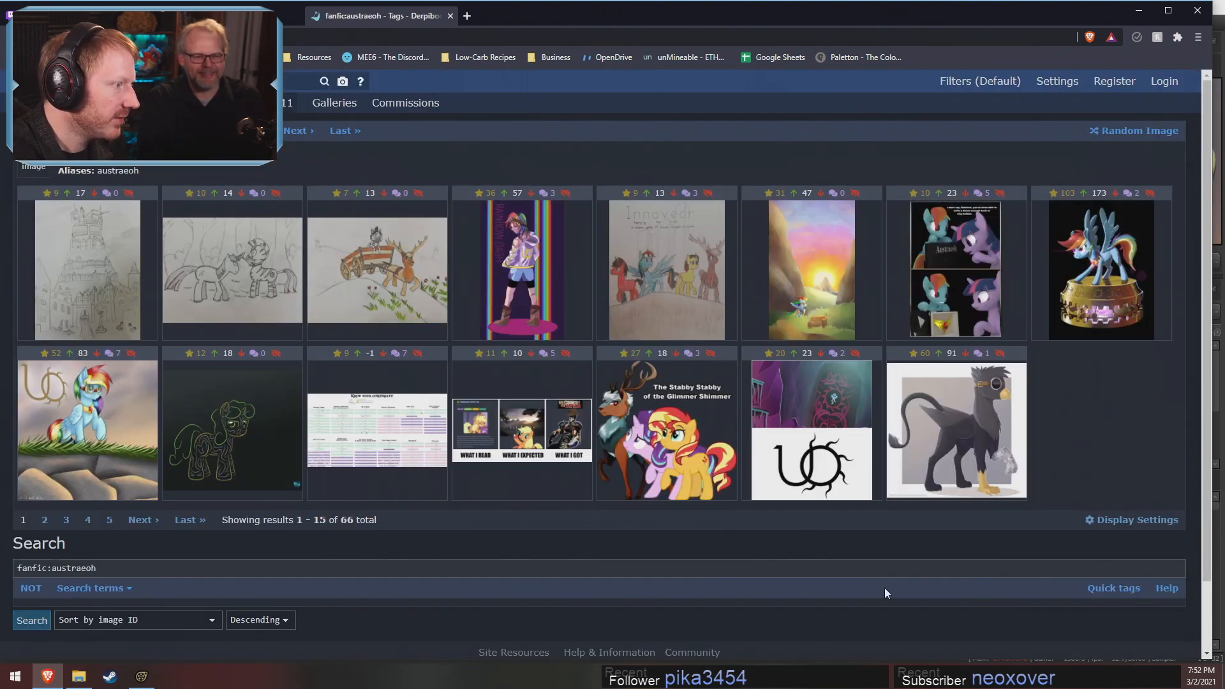
# View the cart drawing, the Glimmer Shimmer picture, the goggled Rainbow Dash and the griffon from the first page of tagged images
pyautogui.click(398, 263)
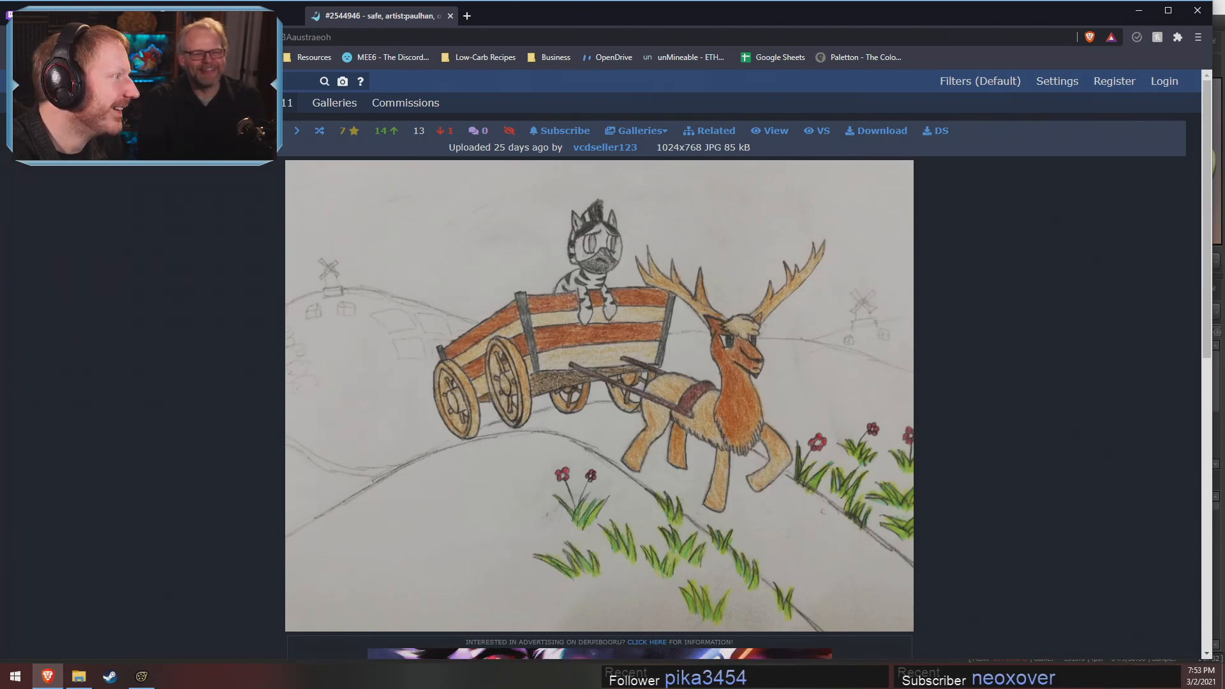
pyautogui.hotkey('alt', 'Left')
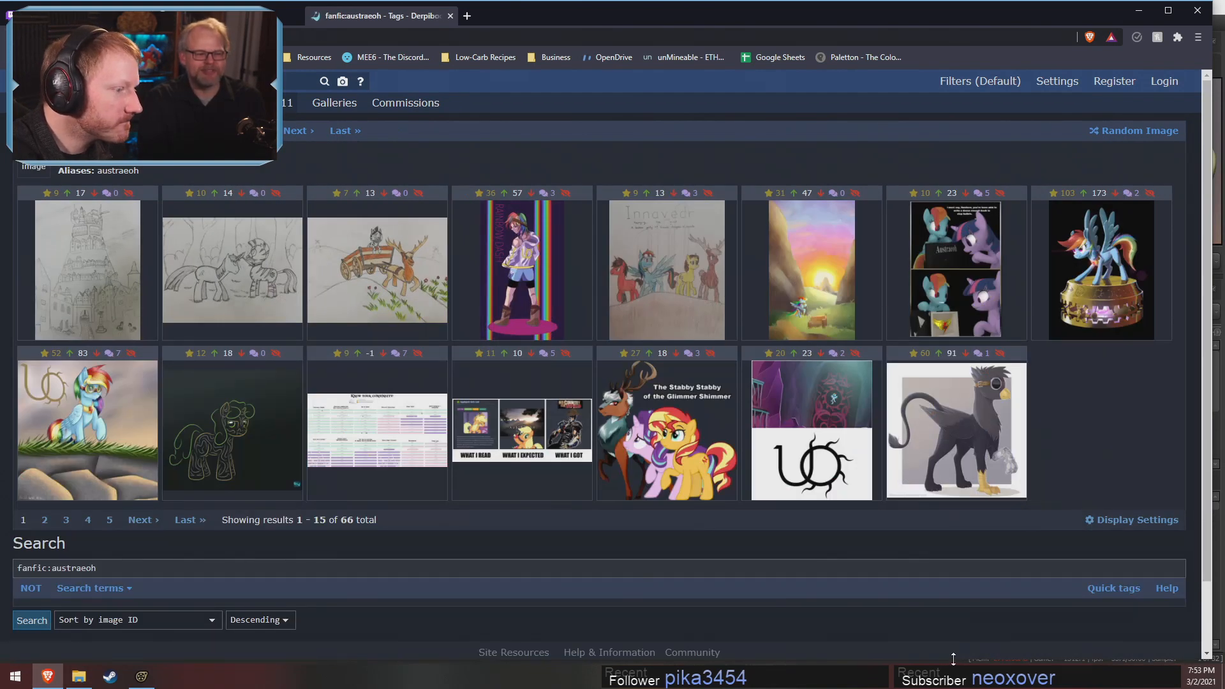
pyautogui.click(686, 435)
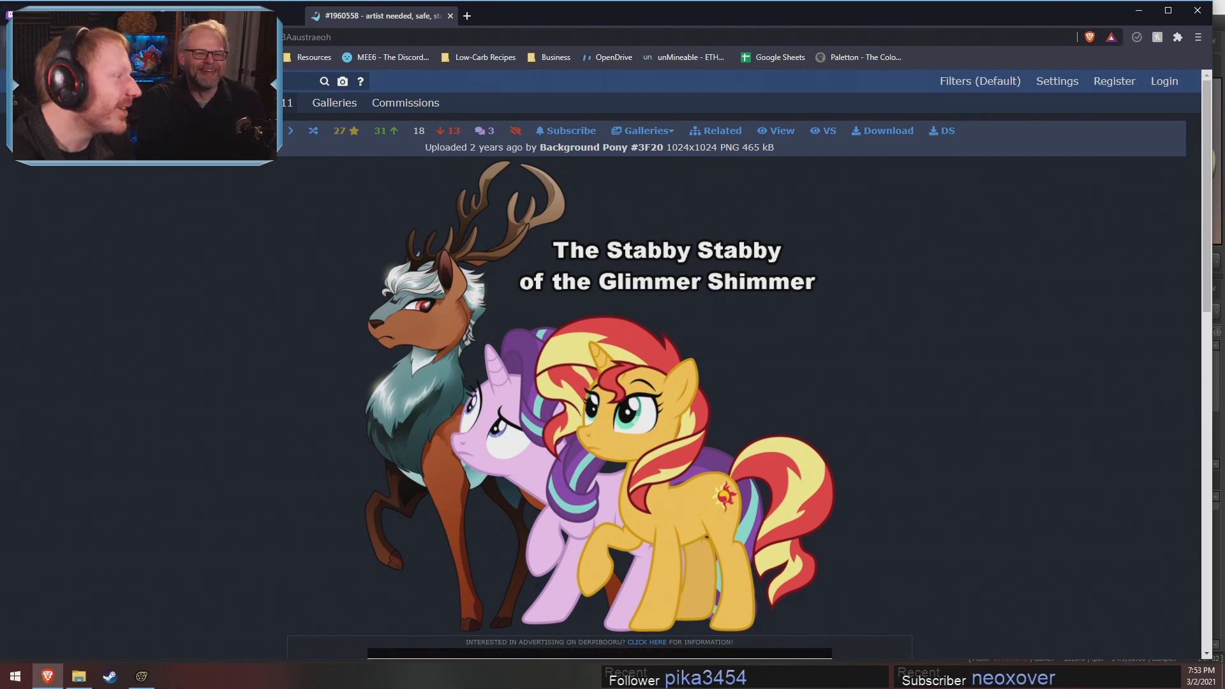
pyautogui.hotkey('alt', 'Left')
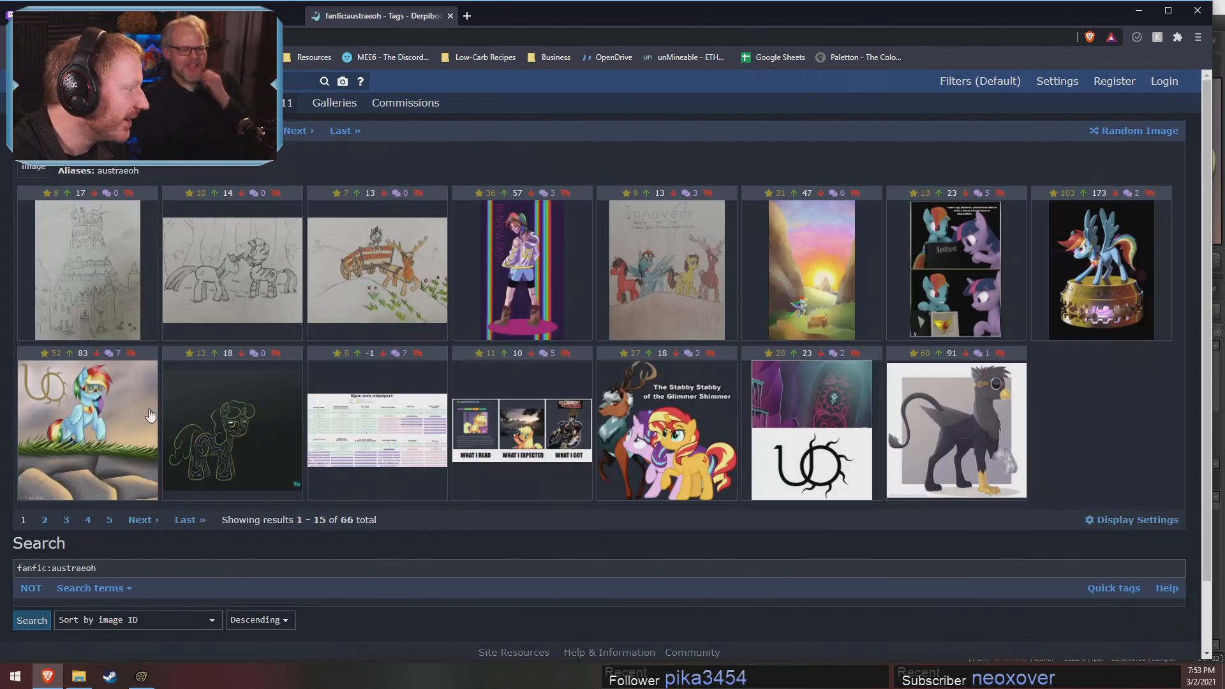
pyautogui.click(121, 406)
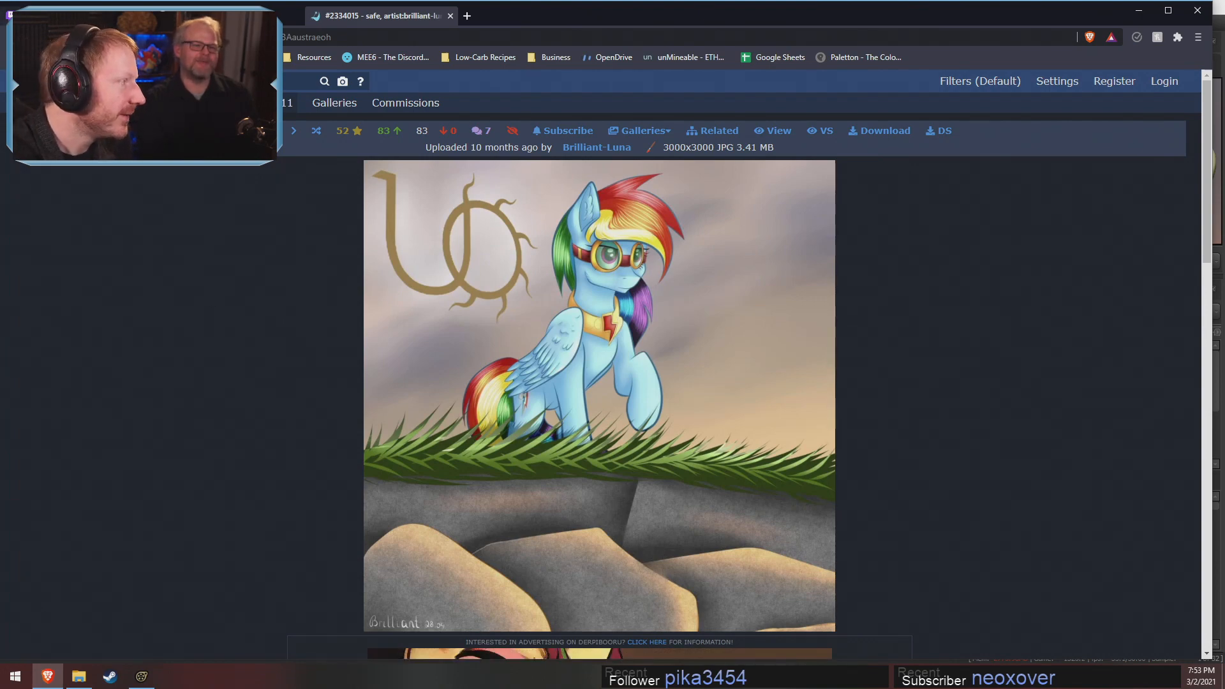
pyautogui.hotkey('alt', 'Left')
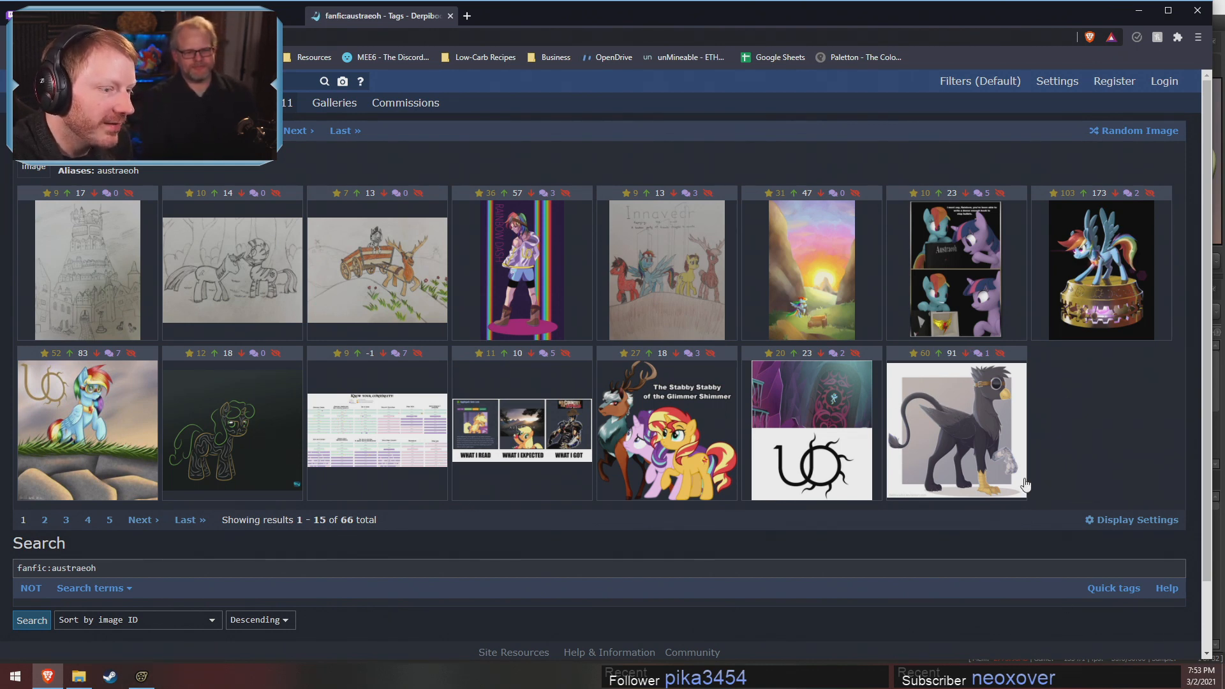
pyautogui.click(997, 450)
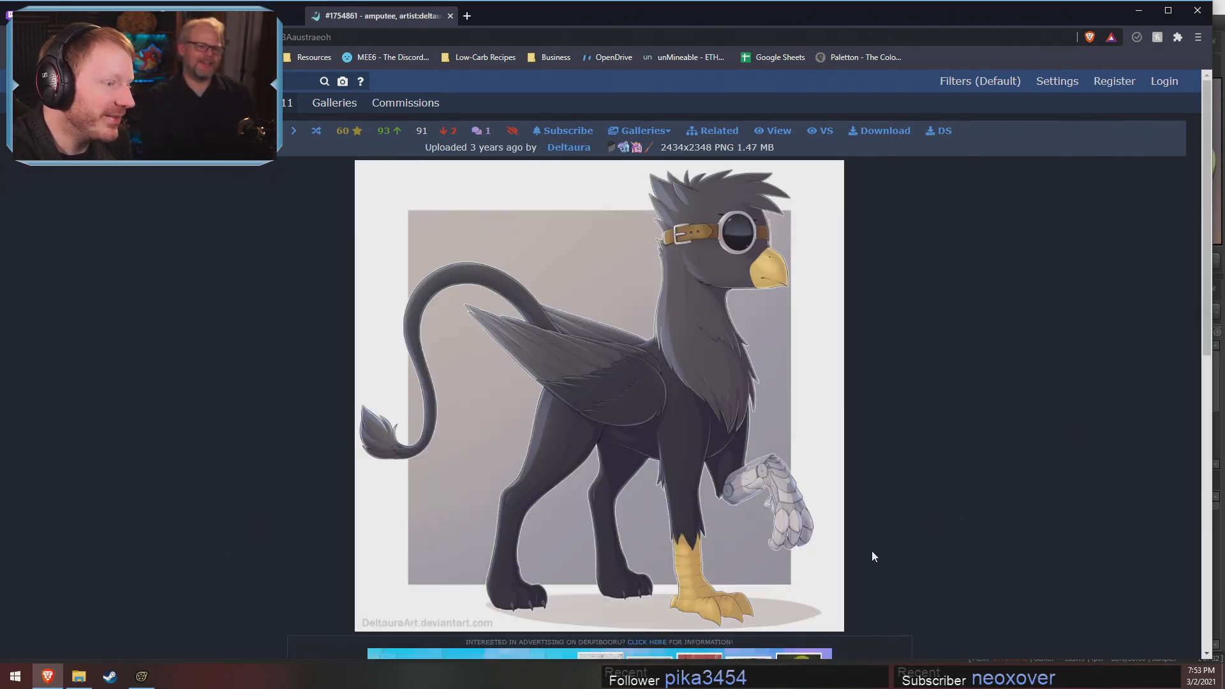
pyautogui.click(14, 37)
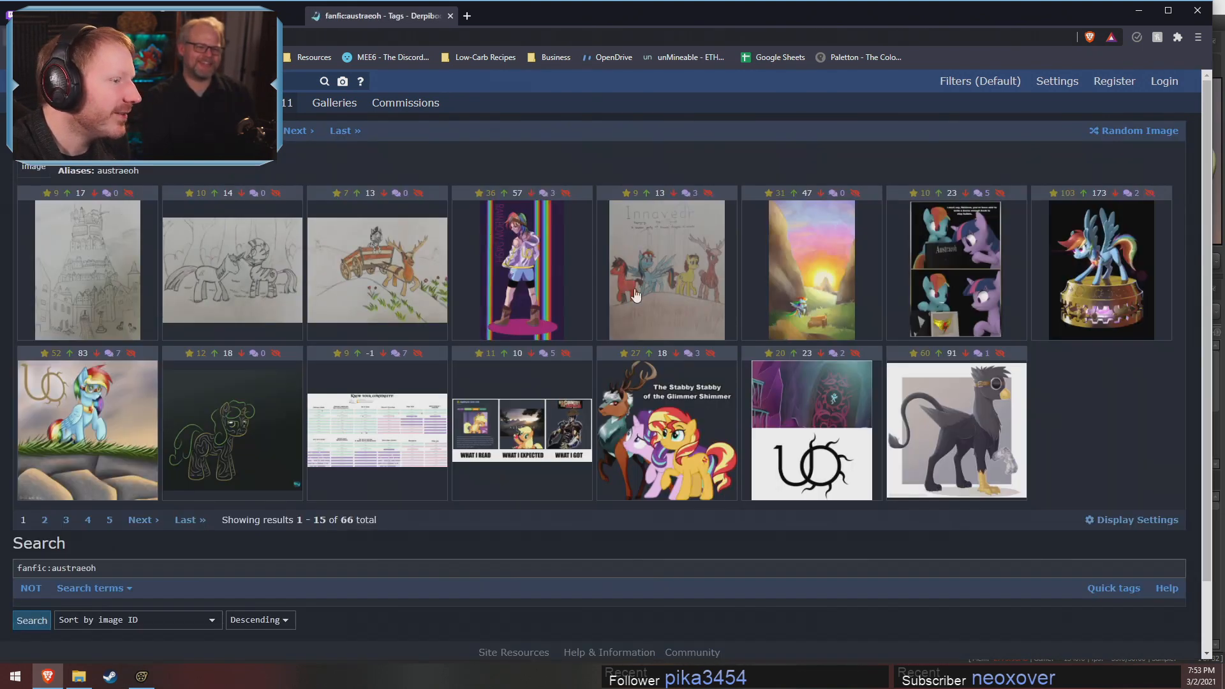
# View the cartoon Rainbow Dash from page 2 of the tagged images, close that tab and return to Source Filmmaker
pyautogui.click(45, 521)
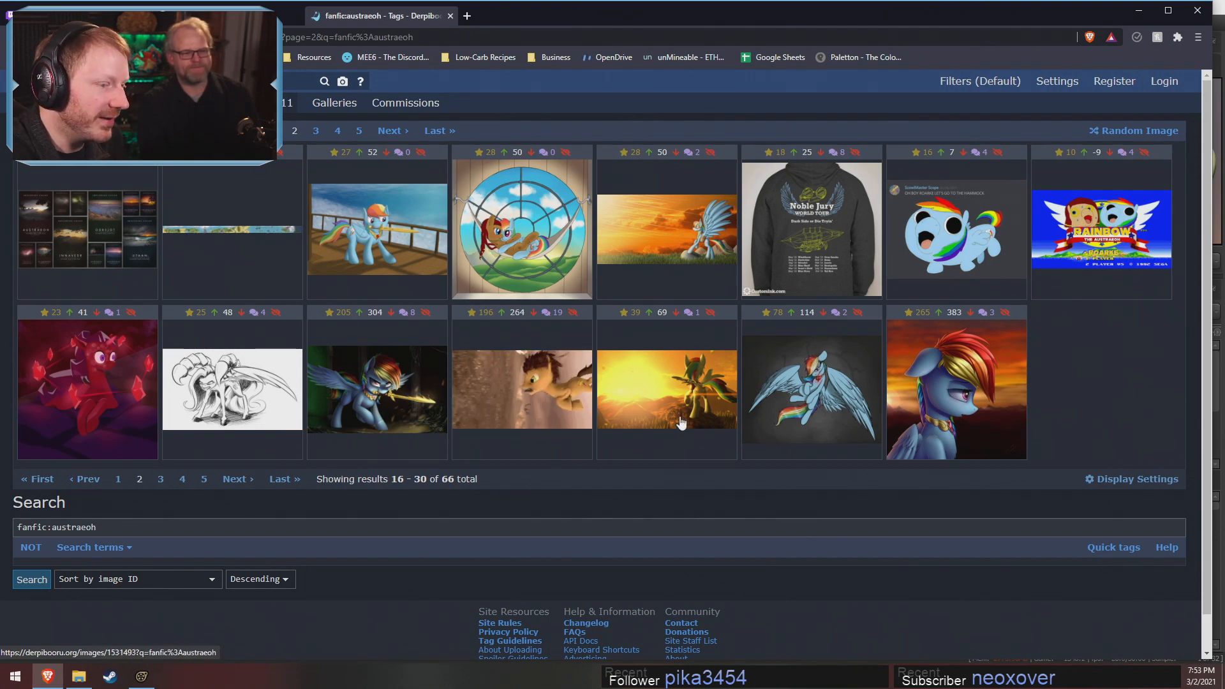
pyautogui.click(1008, 277)
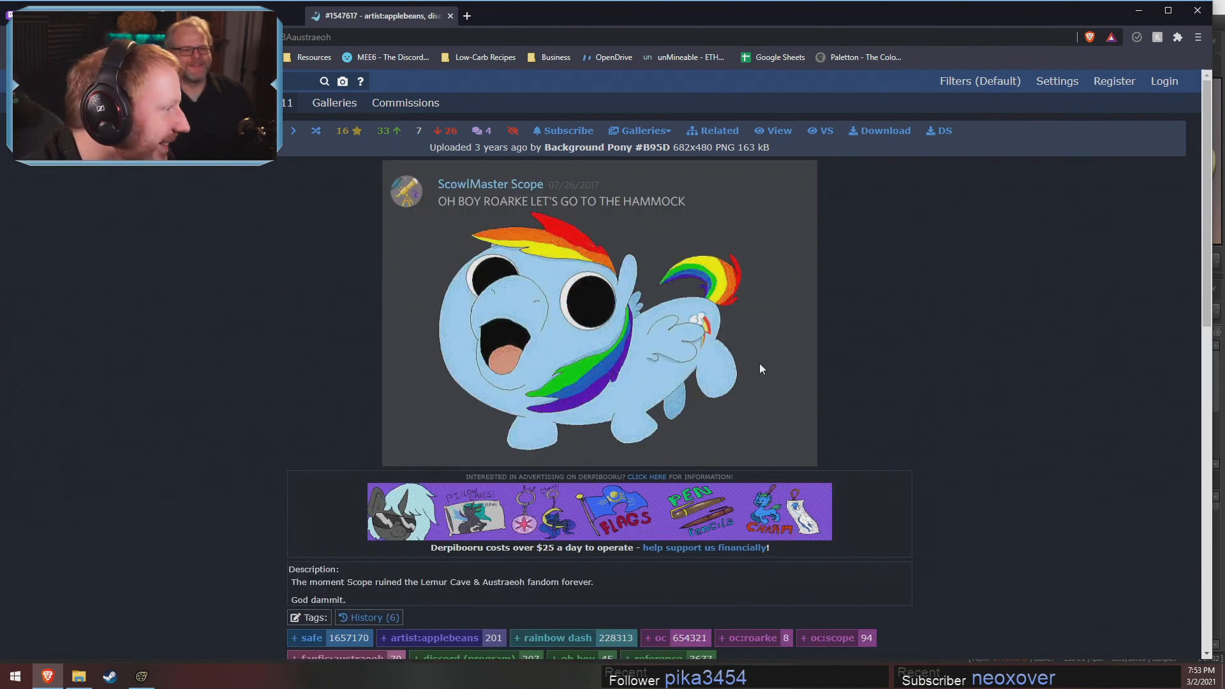
pyautogui.hotkey('alt', 'Left')
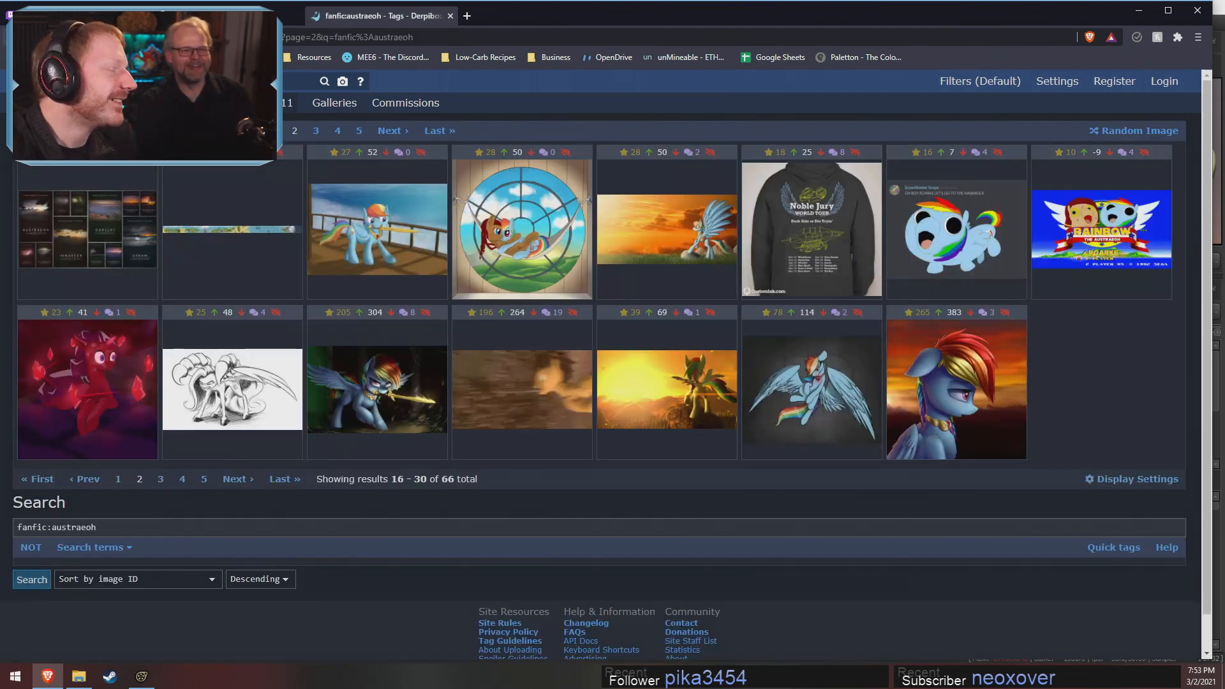
pyautogui.hotkey('alt', 'Left')
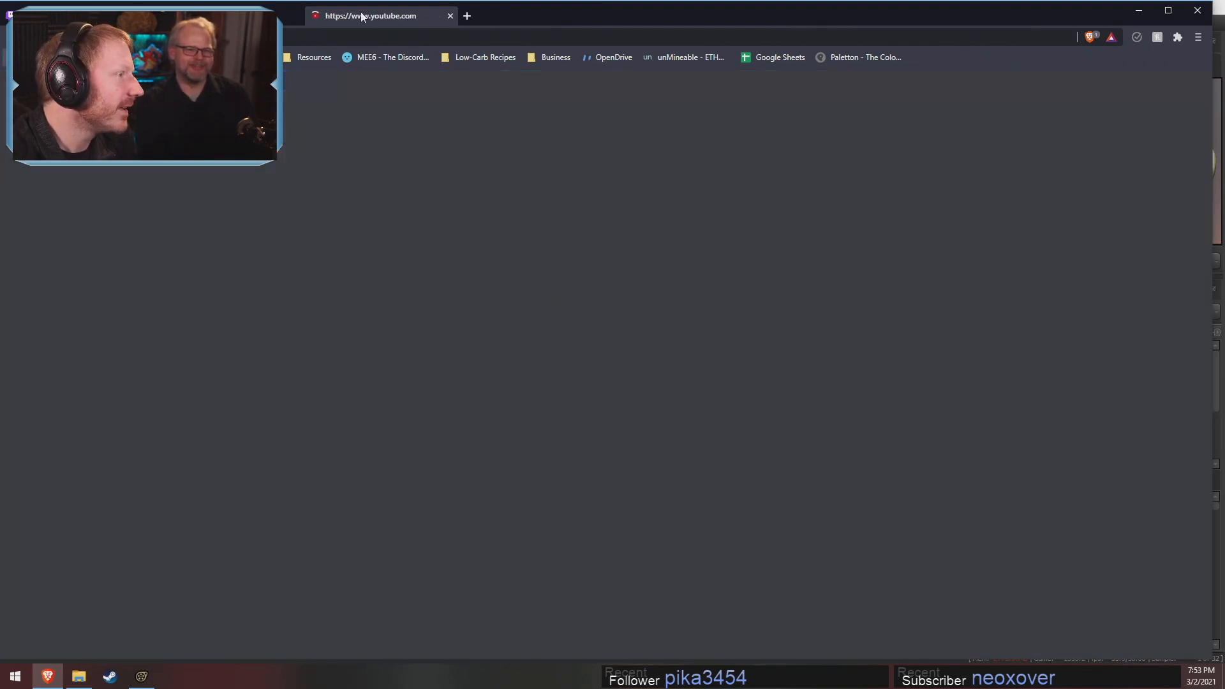
pyautogui.click(450, 16)
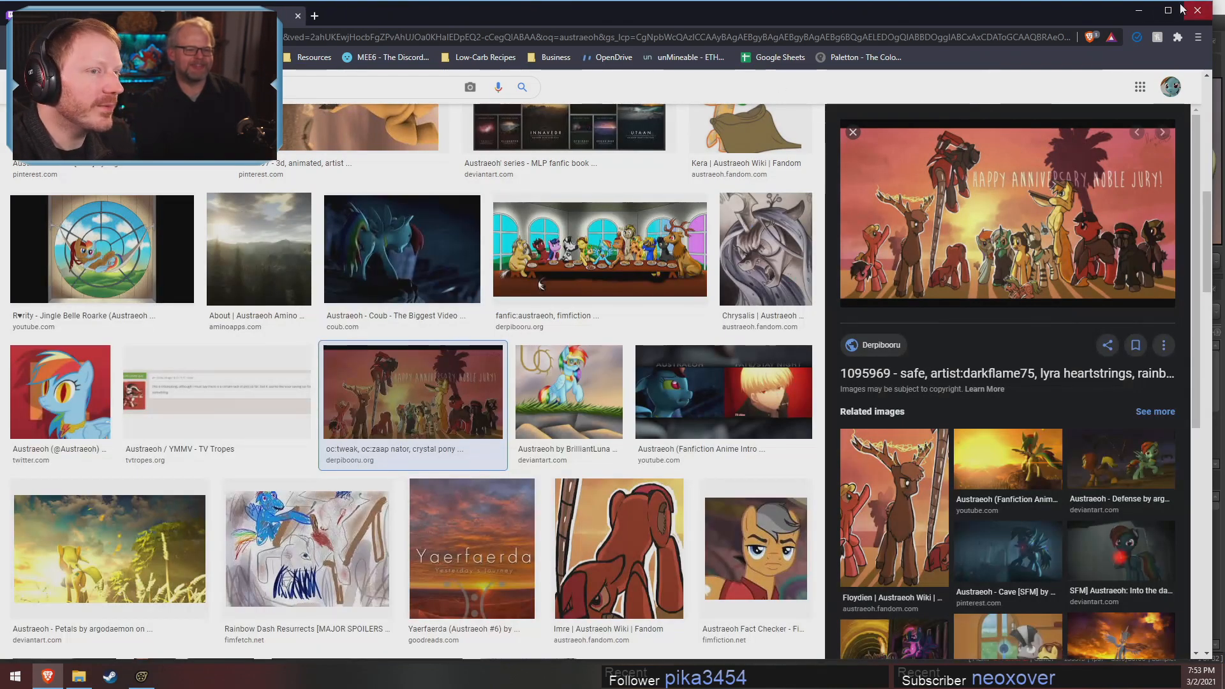
pyautogui.click(1140, 10)
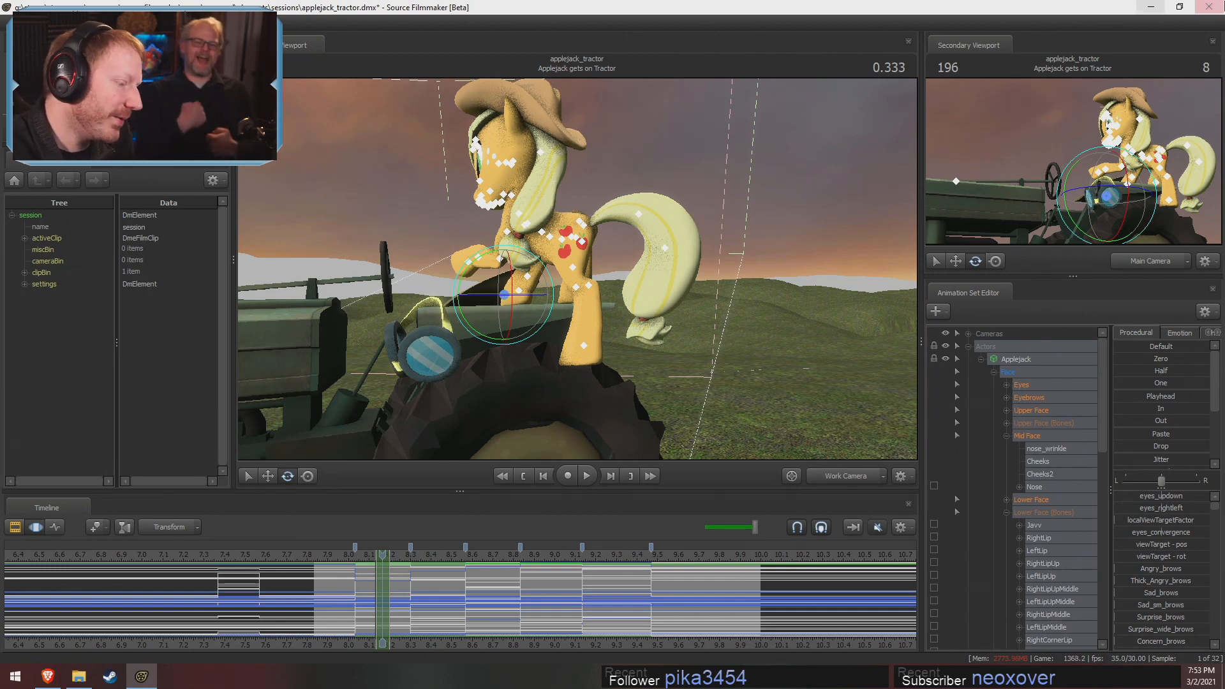
# Play back the stepped poses and shift the pose changes before the last one earlier in the shot
pyautogui.press('space')
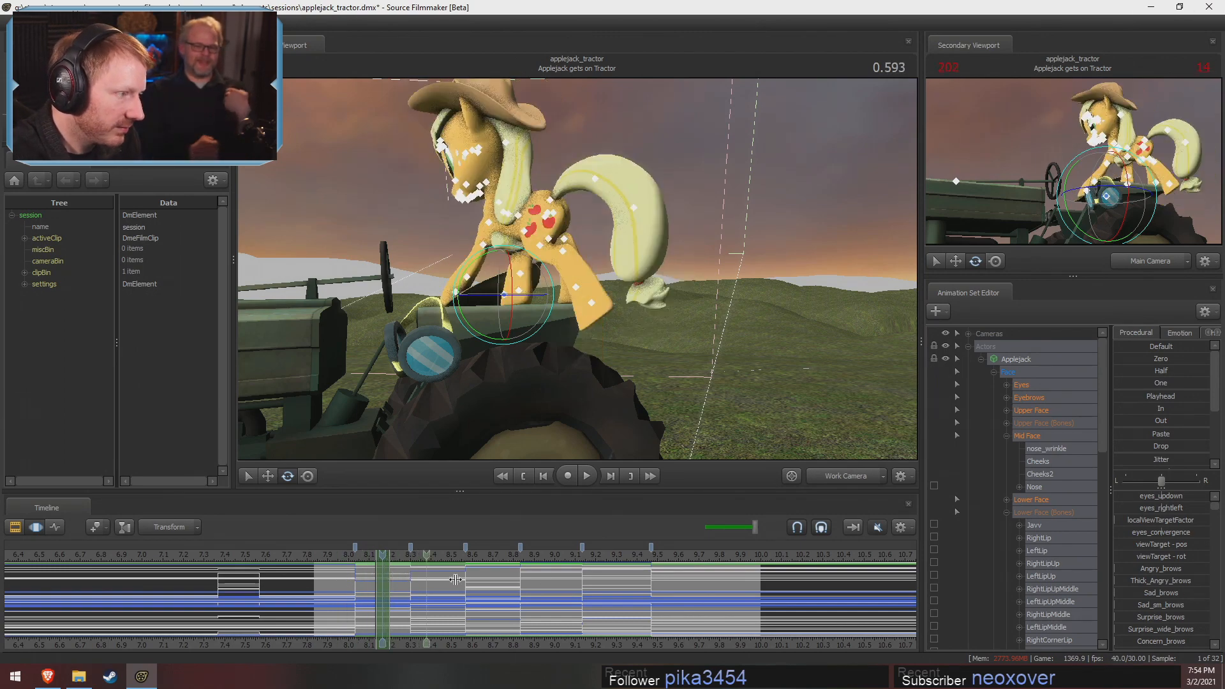
pyautogui.moveTo(599, 591); pyautogui.dragTo(488, 587)
pyautogui.click(441, 578)
pyautogui.click(493, 577)
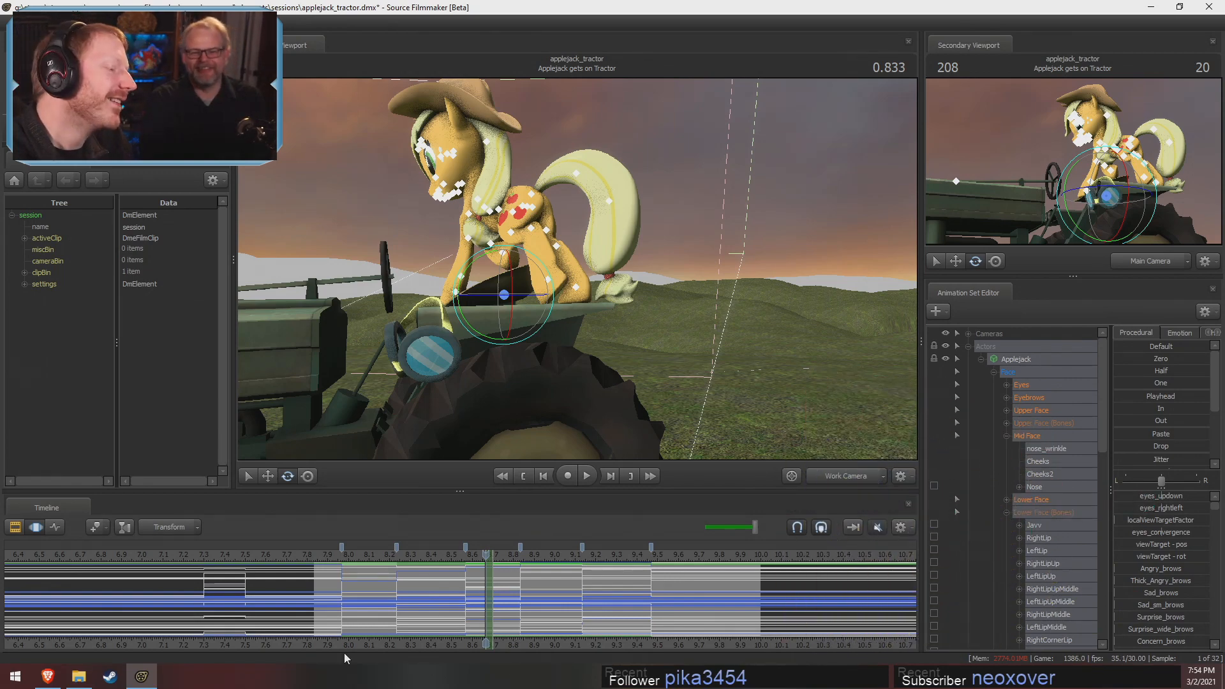
pyautogui.moveTo(479, 569); pyautogui.dragTo(477, 570)
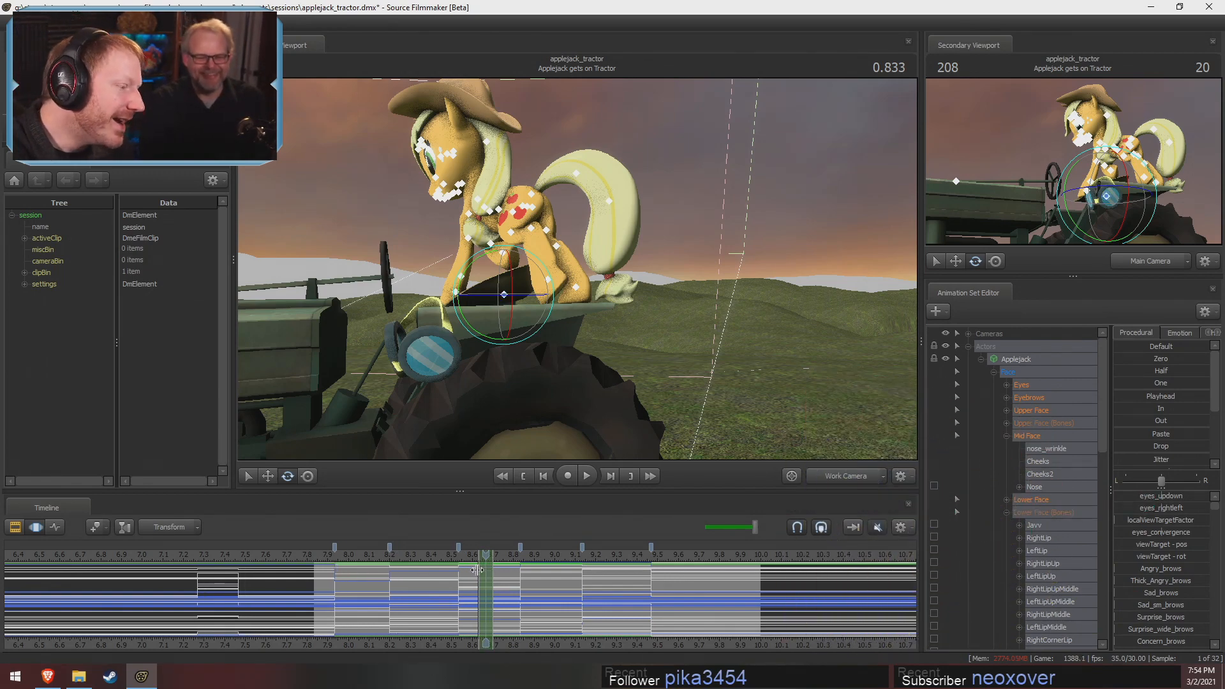
pyautogui.click(355, 574)
pyautogui.moveTo(350, 574); pyautogui.dragTo(619, 590)
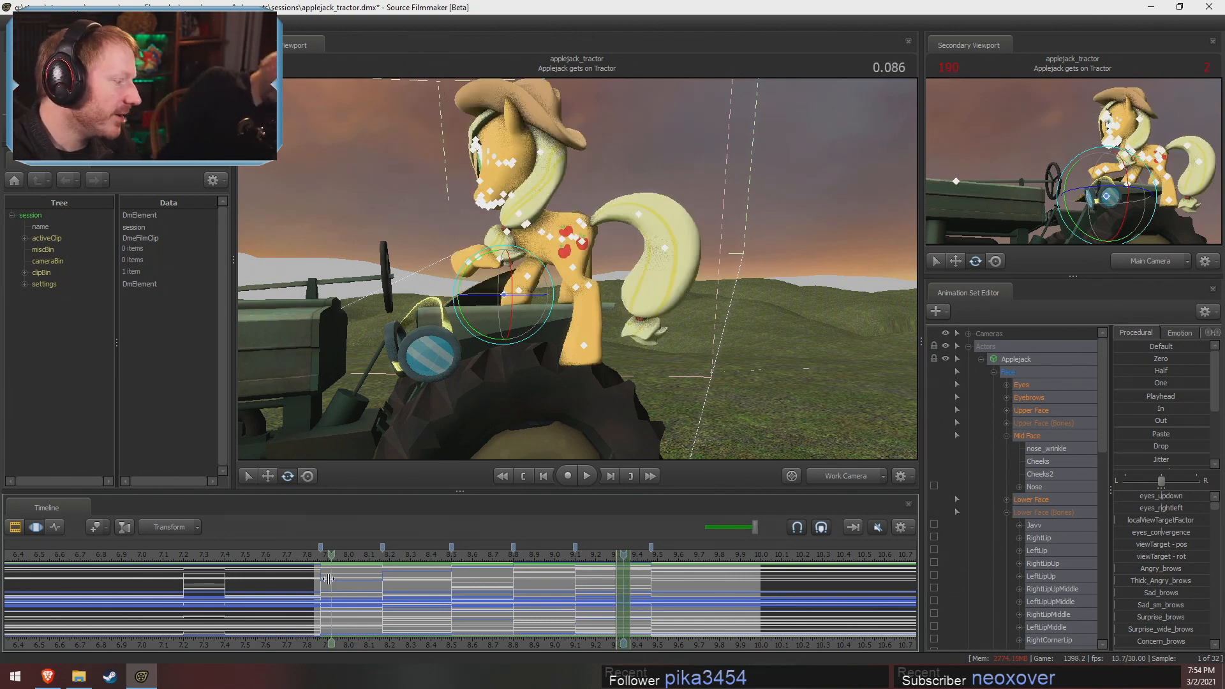
# Extend the time selection back from the shot's start and shift the first pose change slightly later
pyautogui.click(309, 580)
pyautogui.moveTo(308, 581); pyautogui.dragTo(6, 592)
pyautogui.moveTo(334, 560); pyautogui.dragTo(315, 561)
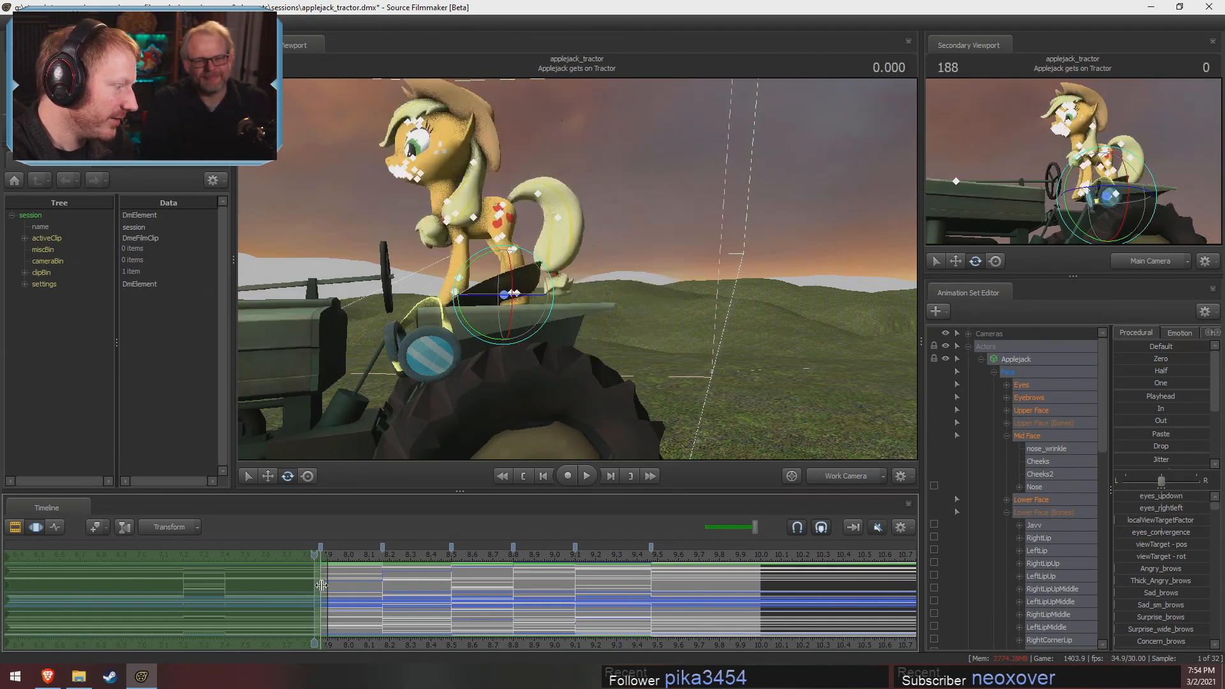
pyautogui.moveTo(316, 580); pyautogui.dragTo(324, 579)
pyautogui.click(318, 559)
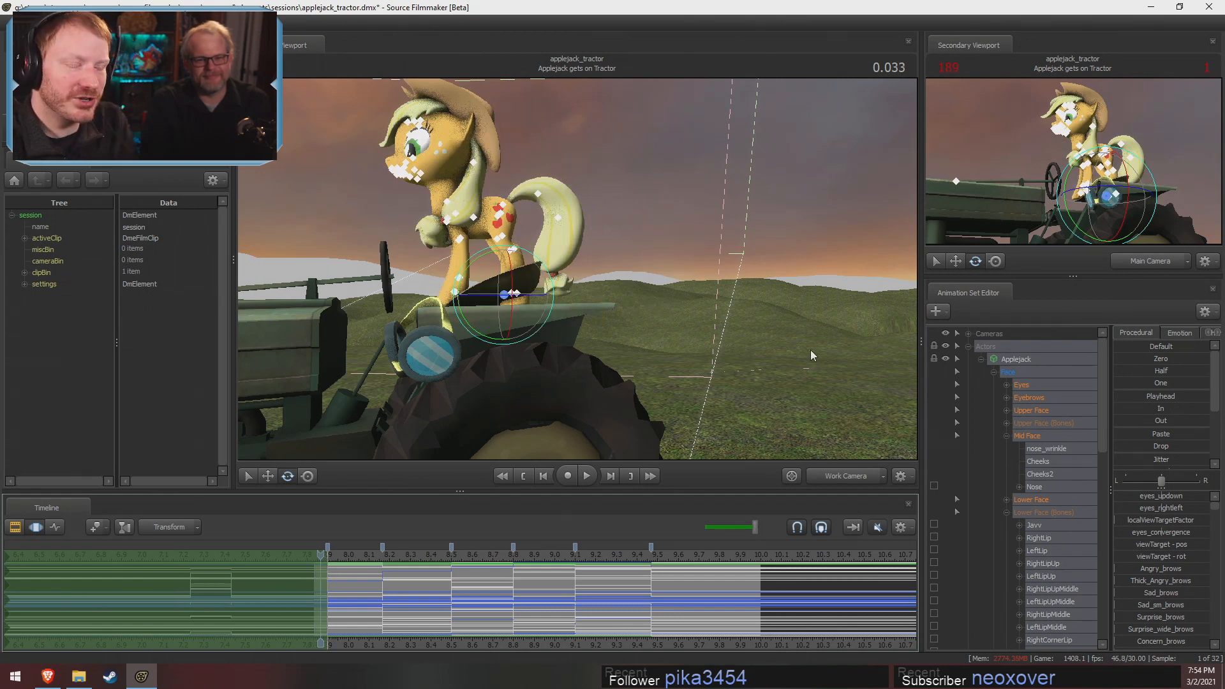
# Apply the Out preset to Applejack's whole rig over the time selection extending back from the shot's start
pyautogui.keyDown('ctrl'); pyautogui.click(858, 481); pyautogui.keyUp('ctrl')
pyautogui.moveTo(659, 226)
pyautogui.mouseDown()
pyautogui.moveTo(660, 214)
pyautogui.moveTo(660, 225)
pyautogui.mouseUp()
pyautogui.keyDown('alt'); pyautogui.moveTo(577, 269); pyautogui.dragTo(578, 301); pyautogui.keyUp('alt')
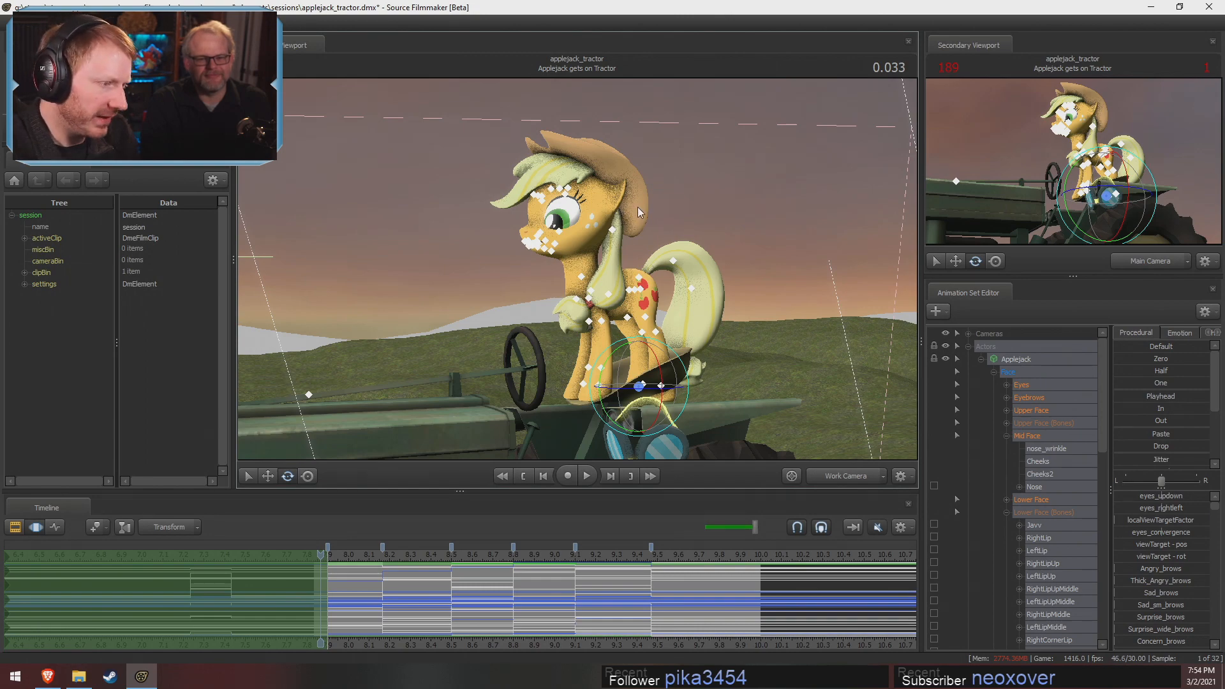
pyautogui.keyDown('alt'); pyautogui.moveTo(640, 212); pyautogui.dragTo(597, 262); pyautogui.keyUp('alt')
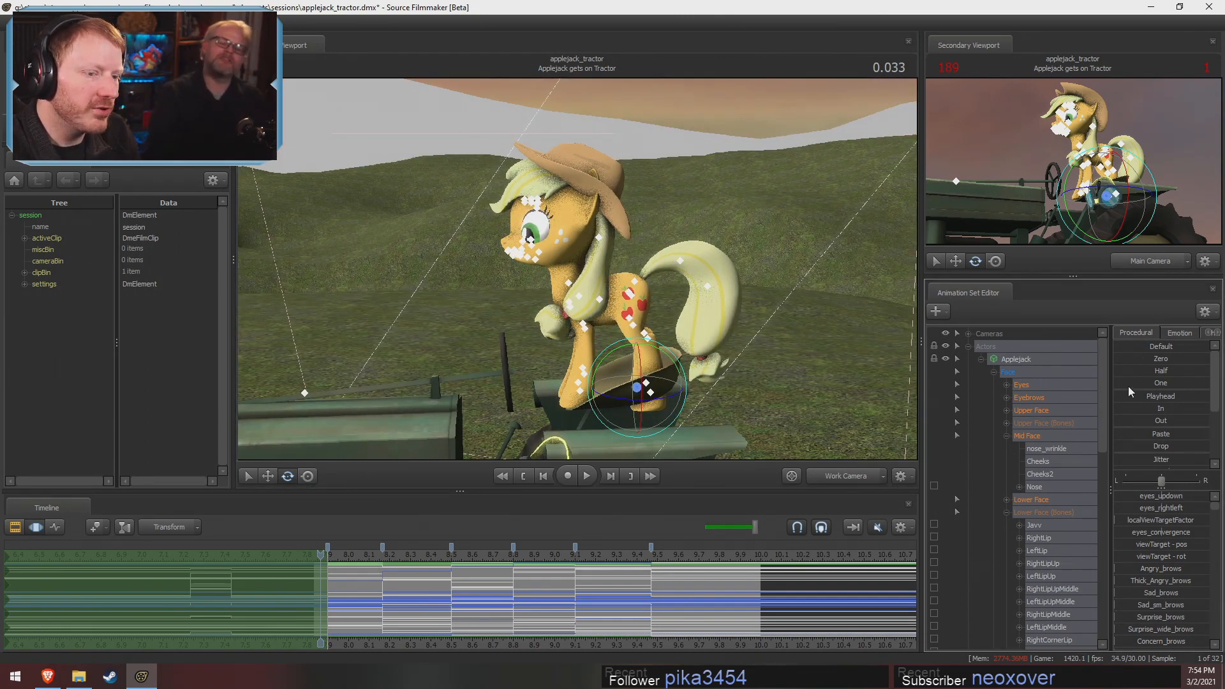
pyautogui.click(1123, 420)
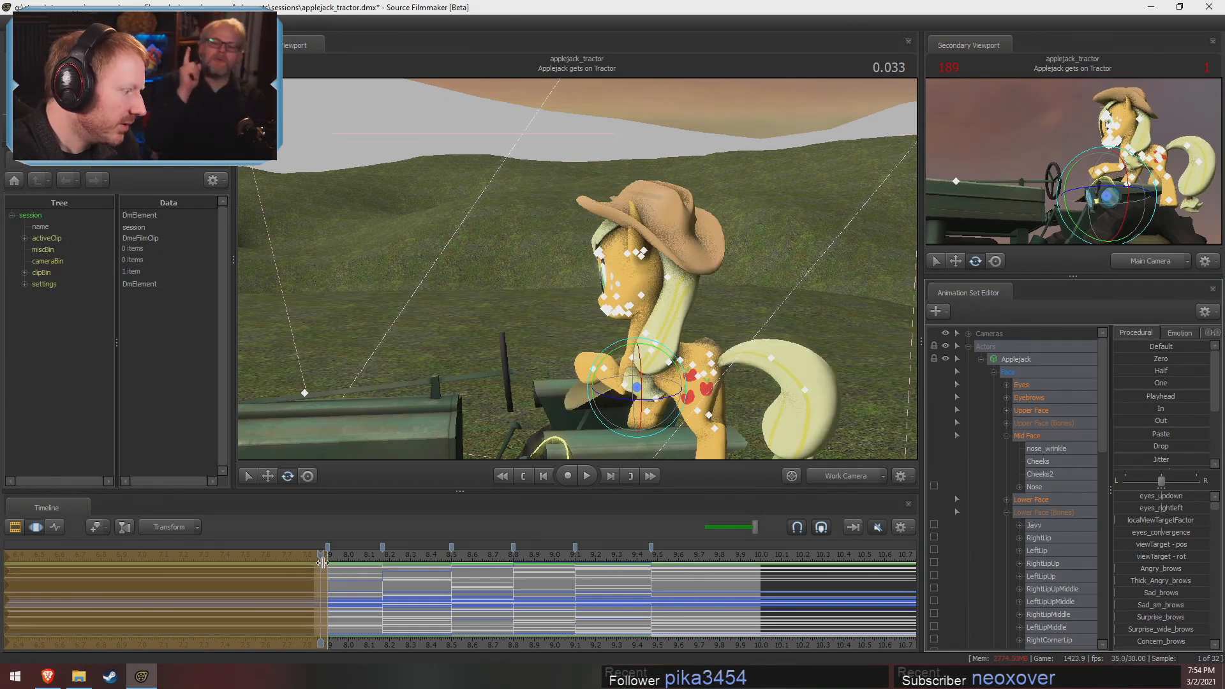
pyautogui.moveTo(317, 584)
pyautogui.mouseDown()
pyautogui.moveTo(356, 597)
pyautogui.moveTo(321, 594)
pyautogui.mouseUp()
# Try to rotate Applejack's pelvis in the opening pose
pyautogui.moveTo(472, 357); pyautogui.dragTo(596, 273)
pyautogui.press('F2')
pyautogui.press('F3')
pyautogui.keyDown('ctrl'); pyautogui.click(604, 180); pyautogui.keyUp('ctrl')
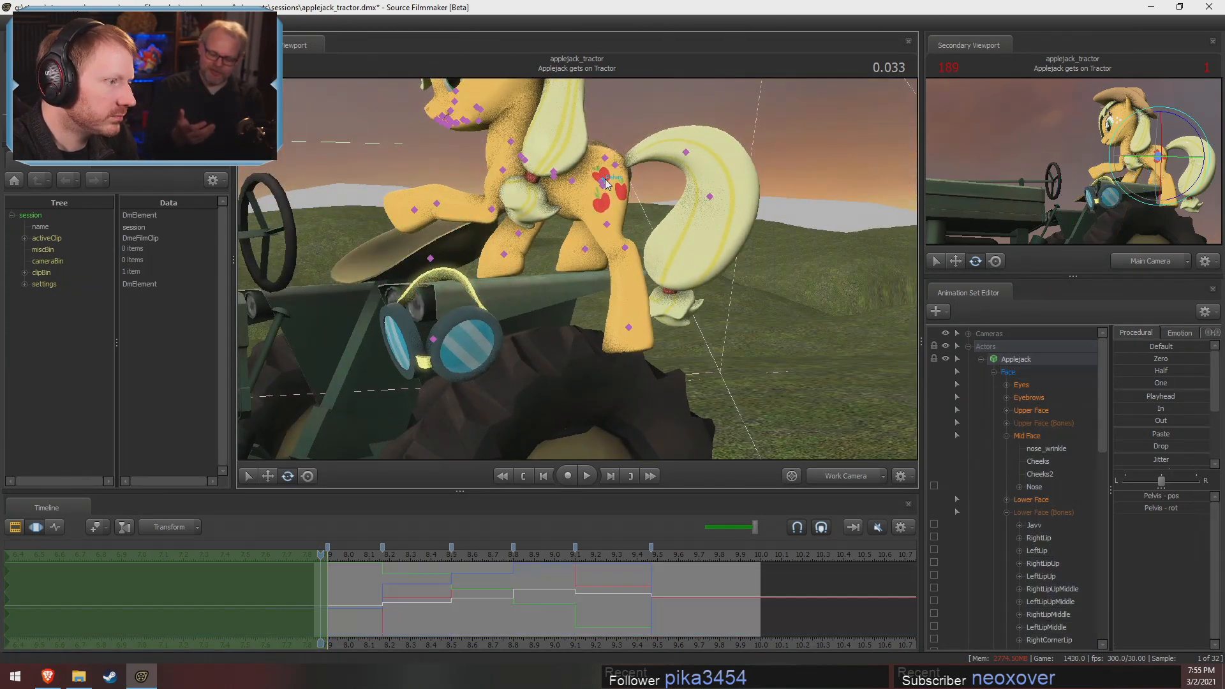
pyautogui.moveTo(601, 225); pyautogui.dragTo(669, 354)
pyautogui.hotkey('ctrl', 'z')
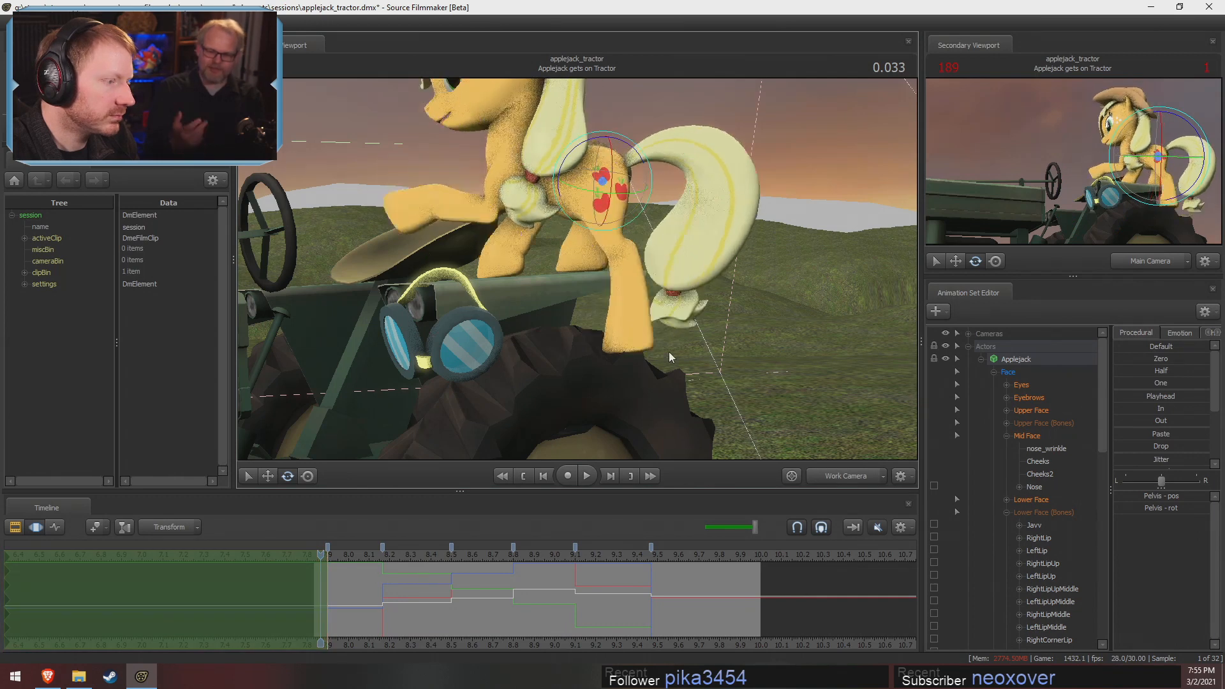
# Rotate Applejack's pelvis and move it to lower her hips in the opening pose
pyautogui.keyDown('ctrl'); pyautogui.click(629, 327); pyautogui.keyUp('ctrl')
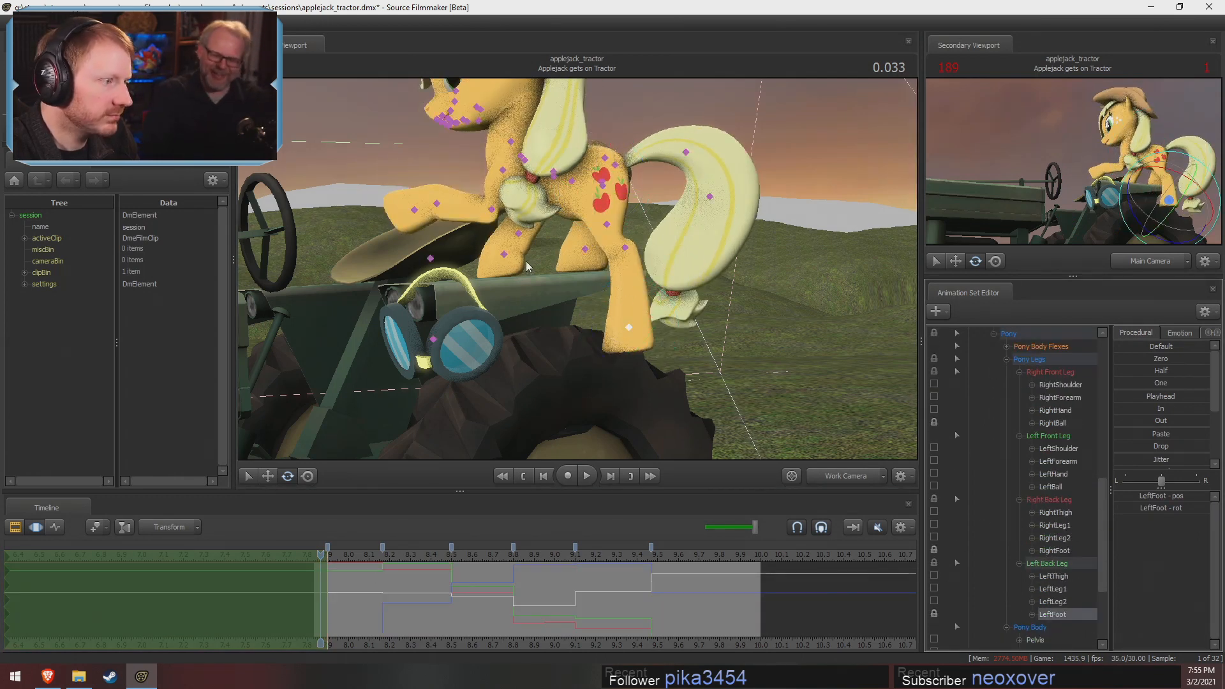
pyautogui.keyDown('ctrl'); pyautogui.click(504, 254); pyautogui.keyUp('ctrl')
pyautogui.press('ctrl')
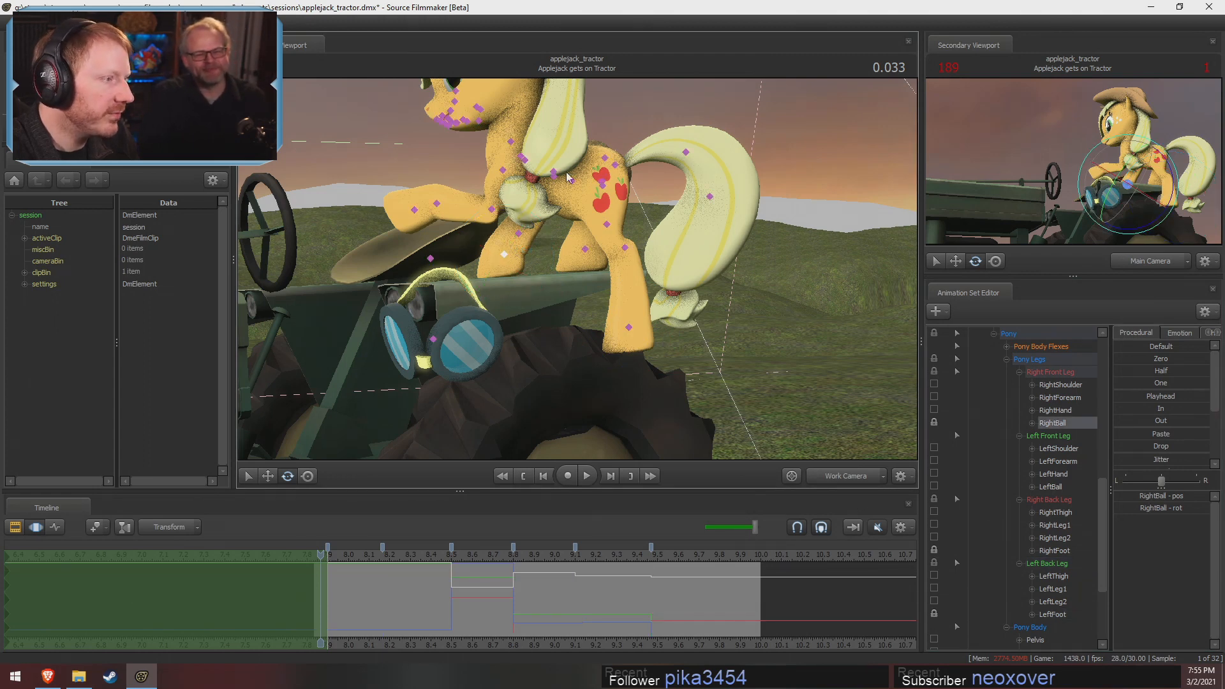
pyautogui.keyDown('ctrl'); pyautogui.click(607, 184); pyautogui.keyUp('ctrl')
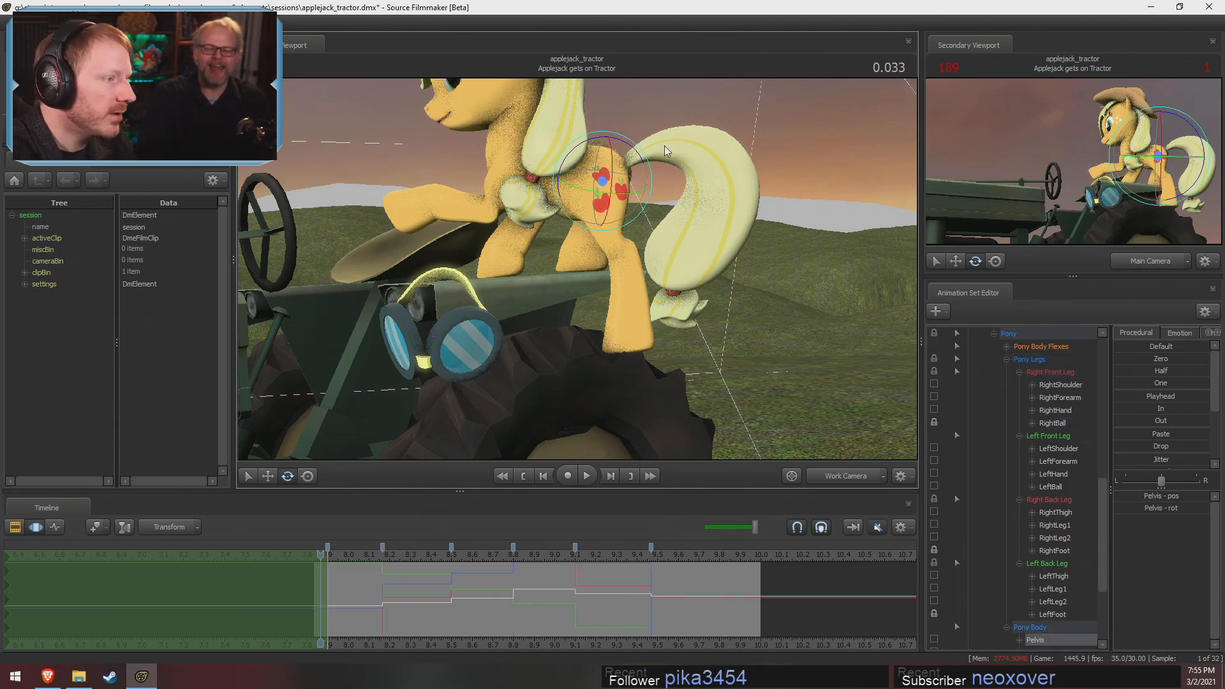
pyautogui.moveTo(629, 150)
pyautogui.mouseDown()
pyautogui.moveTo(485, 192)
pyautogui.moveTo(465, 182)
pyautogui.mouseUp()
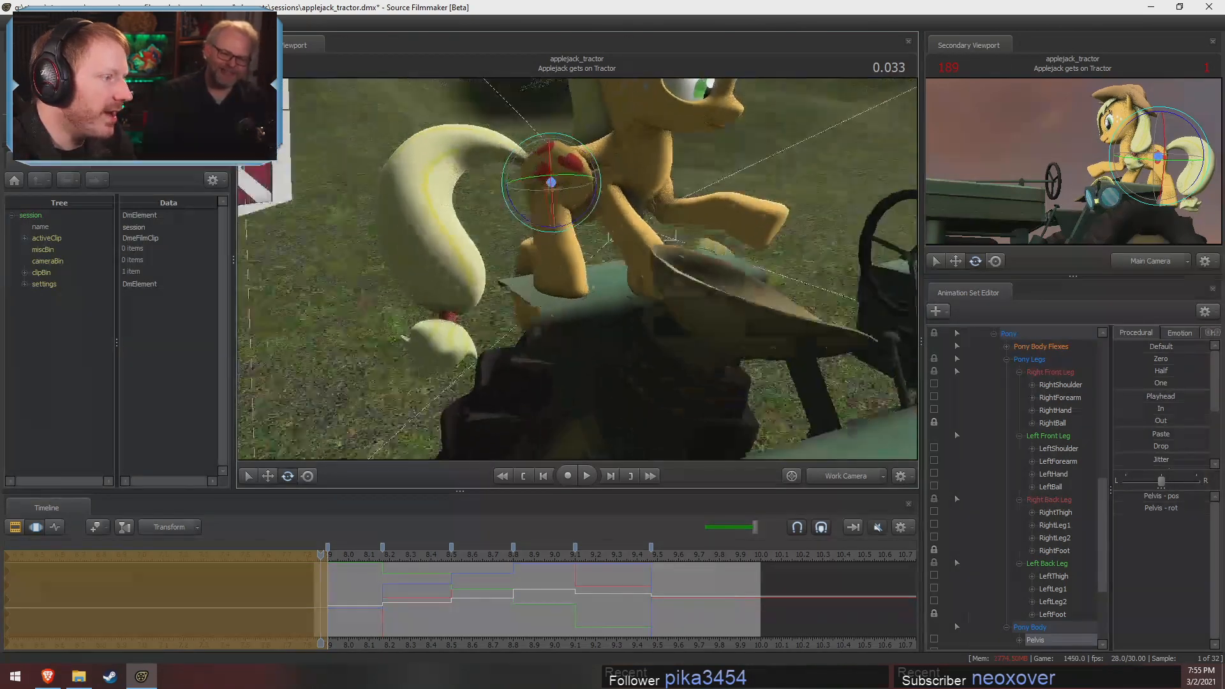
pyautogui.keyDown('alt'); pyautogui.moveTo(577, 300); pyautogui.dragTo(586, 260); pyautogui.keyUp('alt')
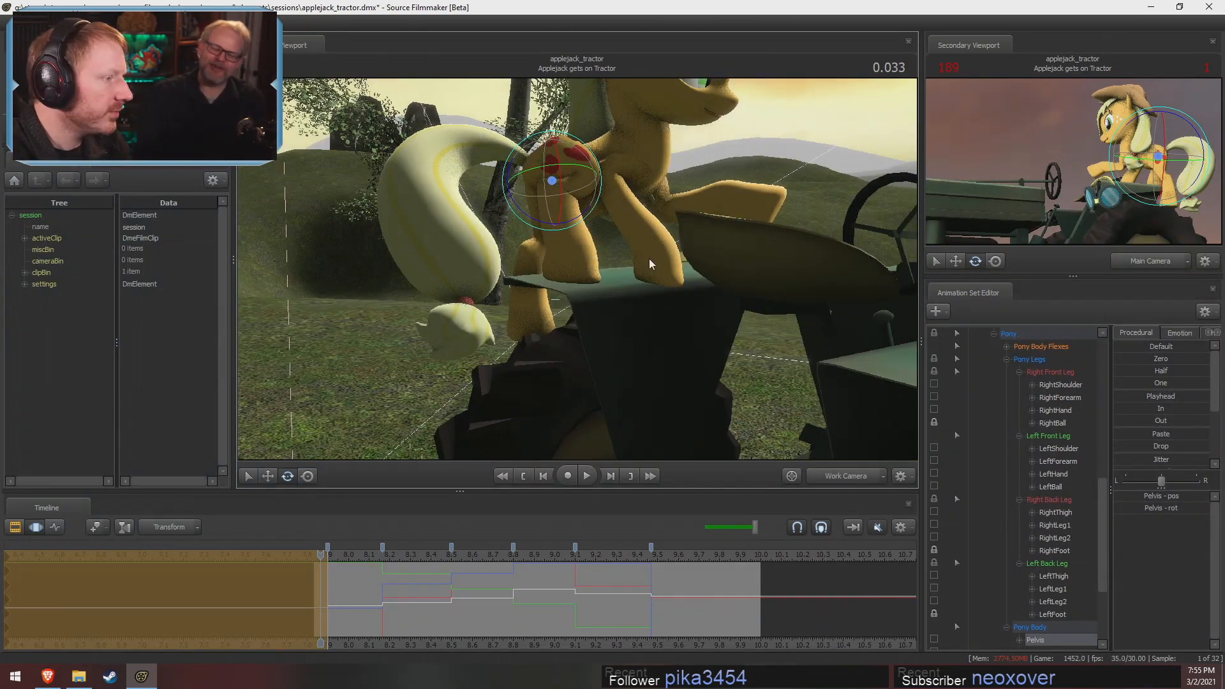
pyautogui.press('w')
pyautogui.moveTo(536, 201)
pyautogui.keyDown('alt'); pyautogui.mouseDown()
pyautogui.moveTo(565, 256)
pyautogui.moveTo(545, 186)
pyautogui.moveTo(514, 208)
pyautogui.mouseUp(); pyautogui.keyUp('alt')
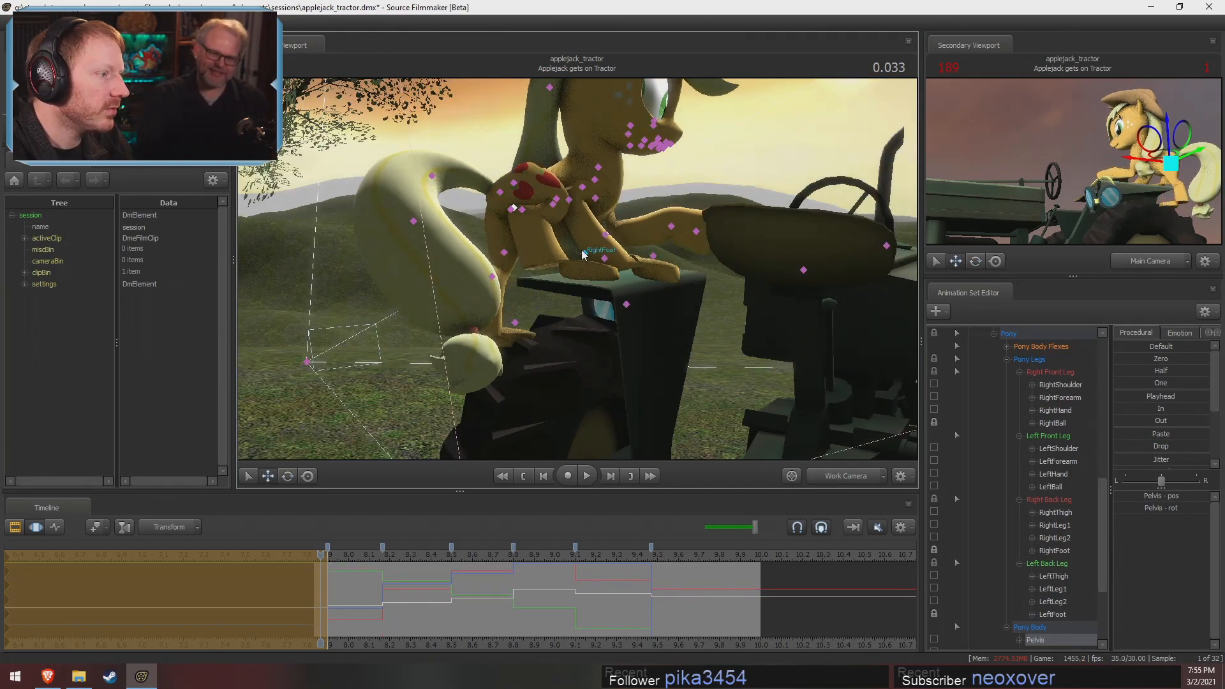
# Rotate the RightLeg2 and RightThigh bones to adjust the right back leg's bend
pyautogui.click(511, 211)
pyautogui.press('e')
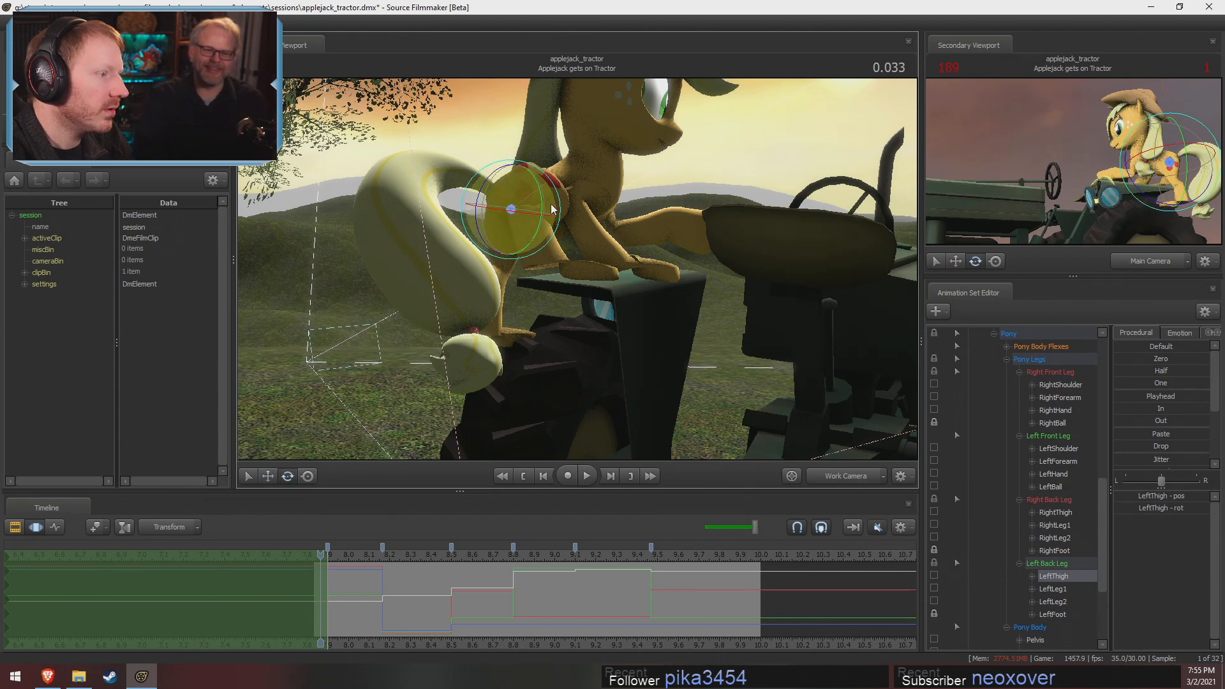
pyautogui.click(560, 203)
pyautogui.click(559, 206)
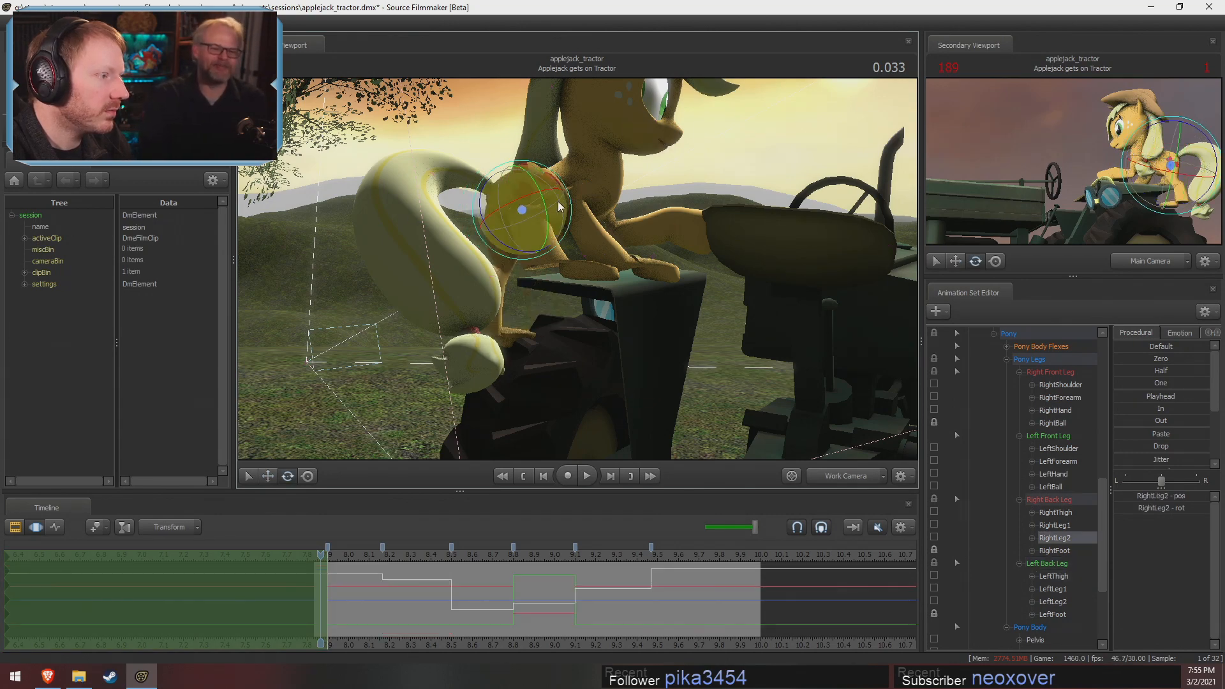
pyautogui.moveTo(551, 244); pyautogui.dragTo(440, 344)
pyautogui.keyDown('ctrl'); pyautogui.click(594, 168); pyautogui.keyUp('ctrl')
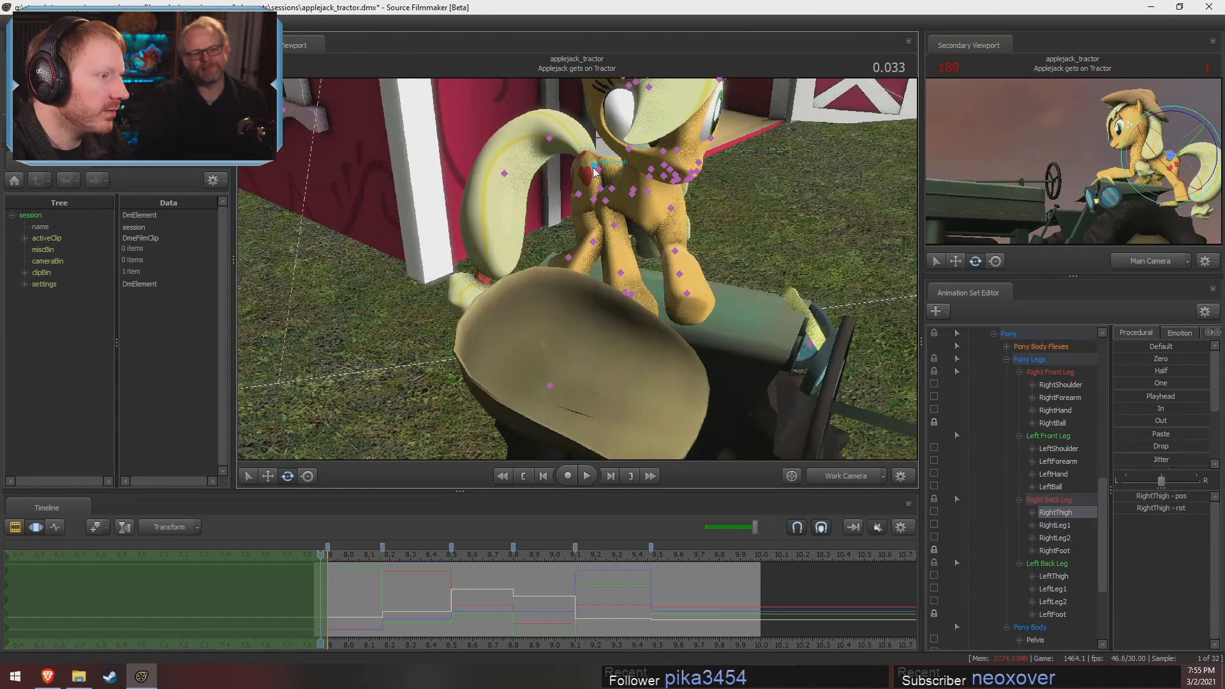
pyautogui.moveTo(598, 200); pyautogui.dragTo(692, 137)
# Rotate and reposition the RightFoot control of the right back leg
pyautogui.keyDown('ctrl'); pyautogui.click(602, 245); pyautogui.keyUp('ctrl')
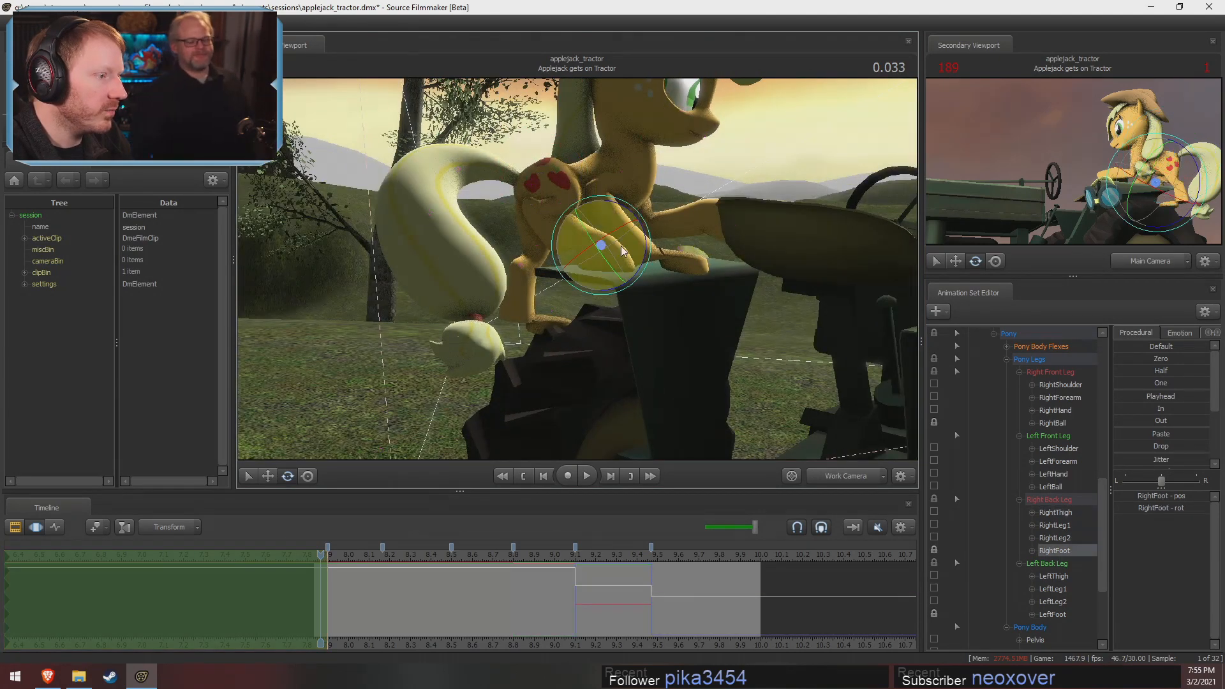
pyautogui.moveTo(646, 238); pyautogui.dragTo(593, 239)
pyautogui.press('w')
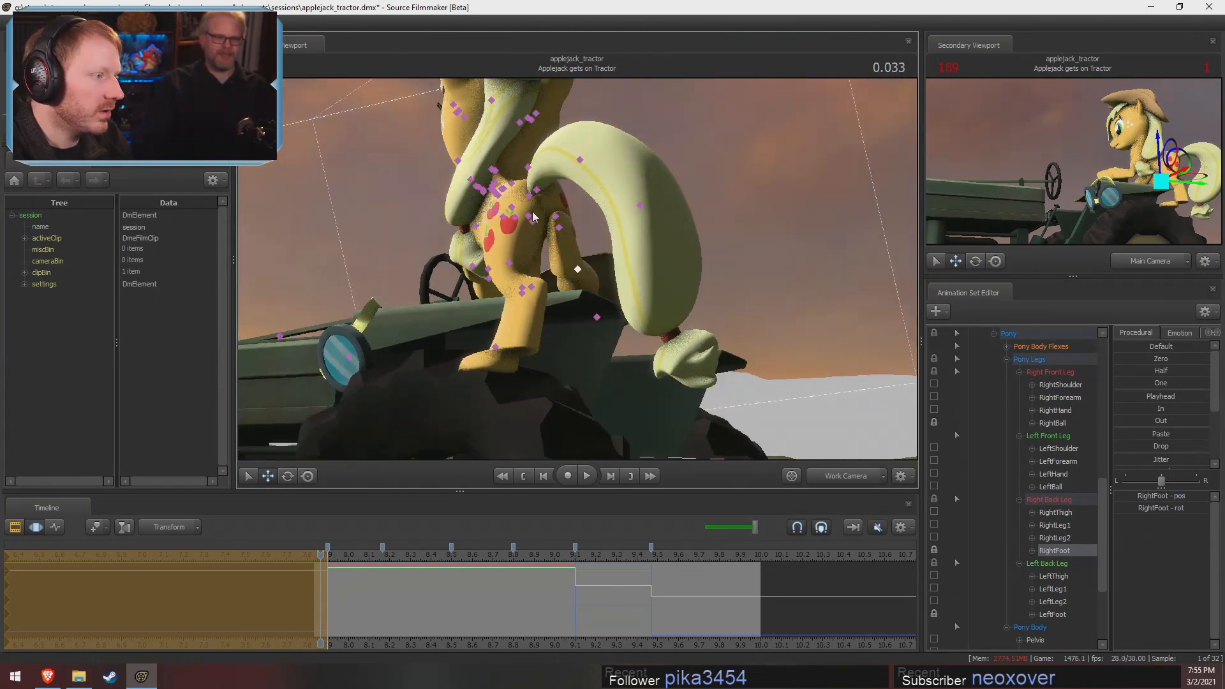
# Move the pelvis again to rebalance Applejack's hips over her back legs
pyautogui.click(528, 217)
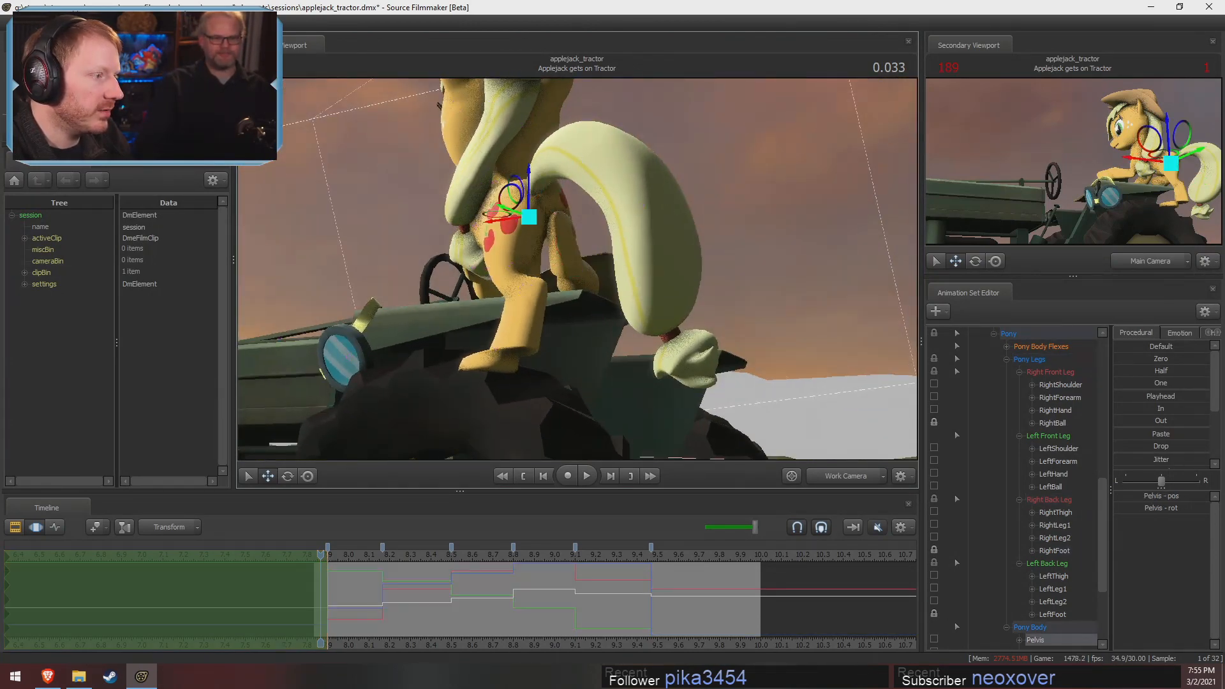
pyautogui.keyDown('alt'); pyautogui.moveTo(529, 217); pyautogui.dragTo(601, 251); pyautogui.keyUp('alt')
pyautogui.press('w')
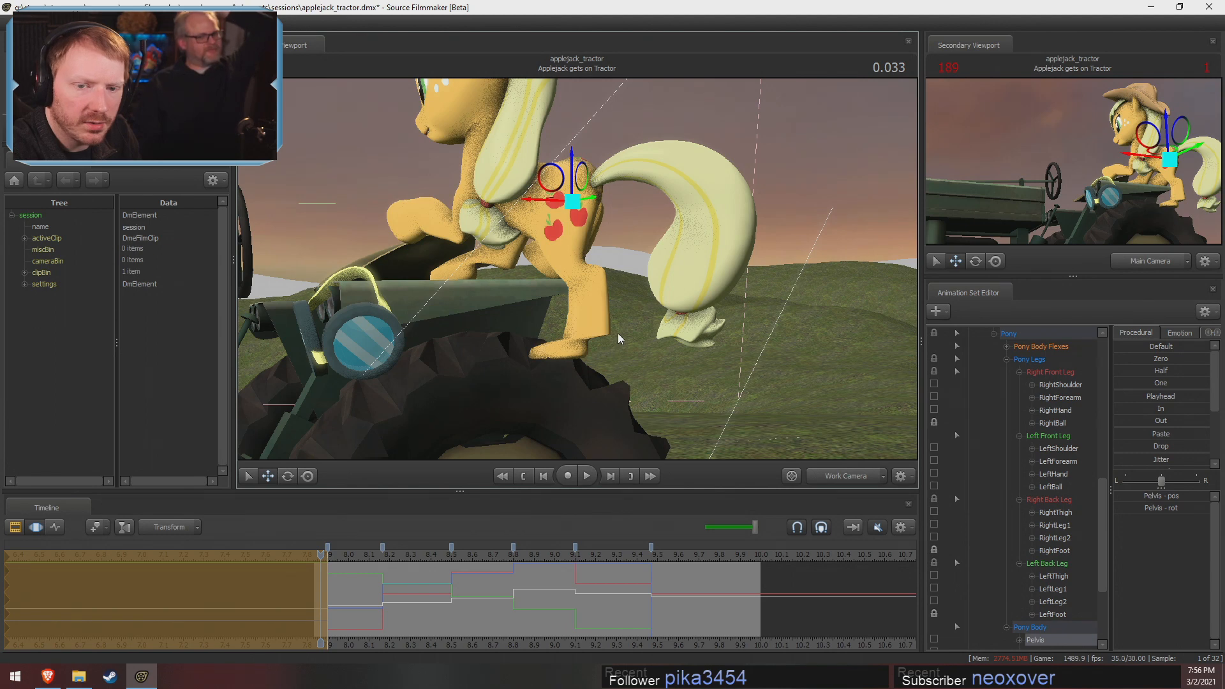
pyautogui.keyDown('alt'); pyautogui.moveTo(617, 333); pyautogui.dragTo(590, 342); pyautogui.keyUp('alt')
# Rotate the LeftThigh and LeftLeg2 bones to reshape the left back leg standing on the tire
pyautogui.keyDown('ctrl'); pyautogui.click(562, 204); pyautogui.keyUp('ctrl')
pyautogui.press('e')
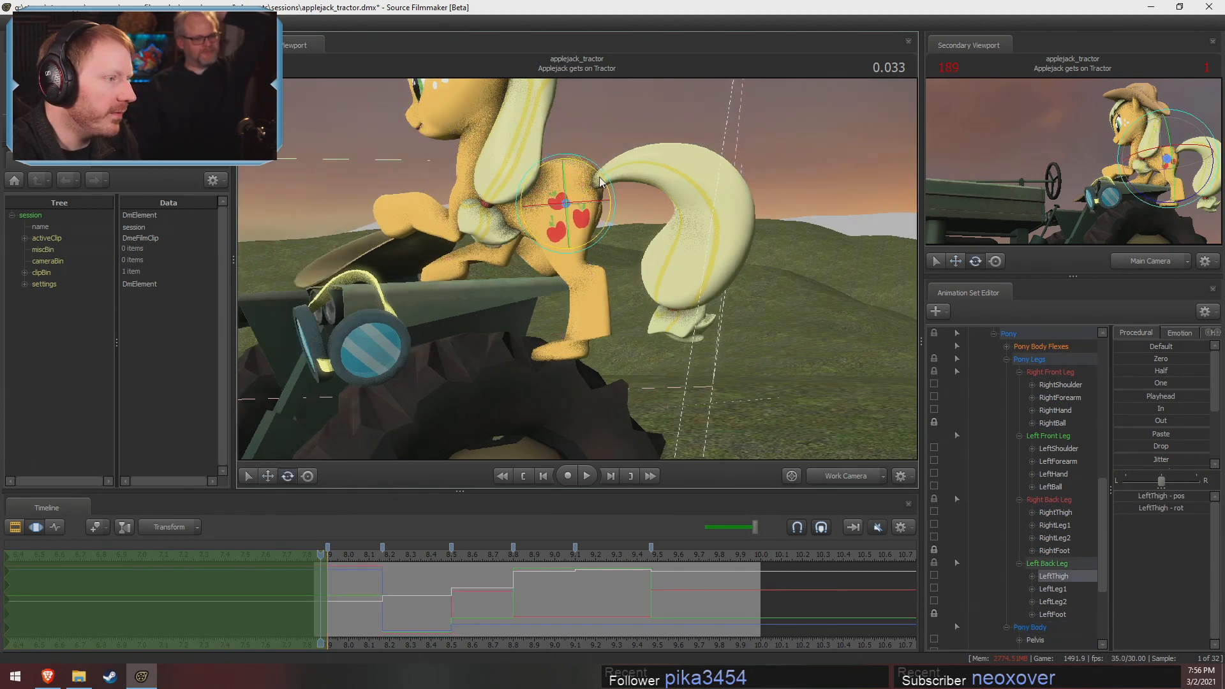
pyautogui.moveTo(605, 200); pyautogui.dragTo(515, 221)
pyautogui.click(547, 248)
pyautogui.keyDown('ctrl'); pyautogui.click(577, 254); pyautogui.keyUp('ctrl')
pyautogui.moveTo(593, 213); pyautogui.dragTo(577, 270)
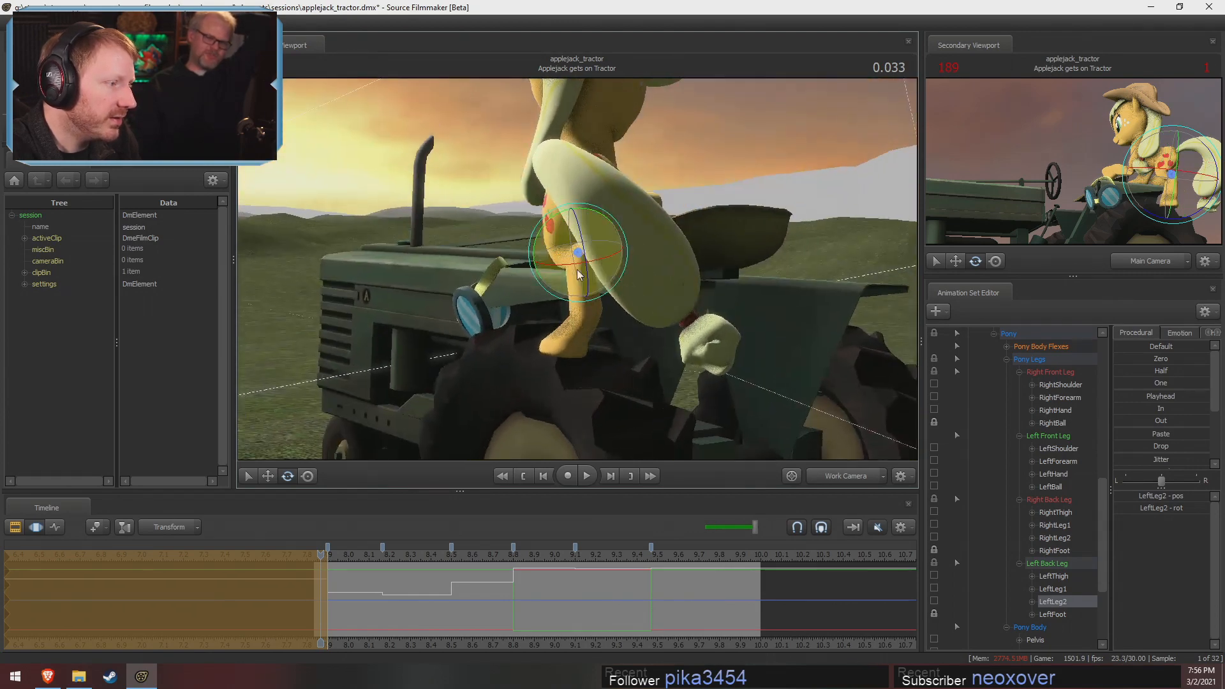
# Refine the rotation of the left back leg's LeftLeg1 and LeftThigh bones, checking the leg from several angles
pyautogui.keyDown('ctrl'); pyautogui.click(578, 190); pyautogui.keyUp('ctrl')
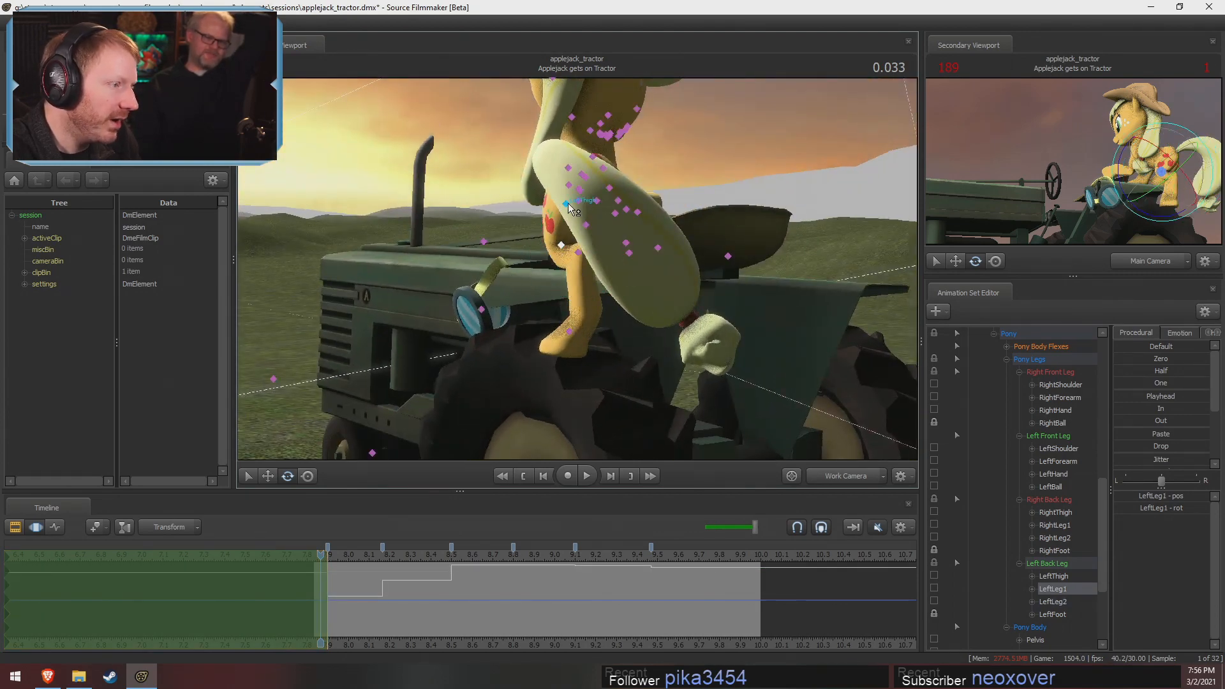
pyautogui.keyDown('ctrl'); pyautogui.click(568, 205); pyautogui.keyUp('ctrl')
pyautogui.moveTo(547, 170); pyautogui.dragTo(689, 262)
pyautogui.click(585, 254)
pyautogui.keyDown('alt'); pyautogui.moveTo(595, 225); pyautogui.dragTo(702, 276); pyautogui.keyUp('alt')
pyautogui.click(579, 201)
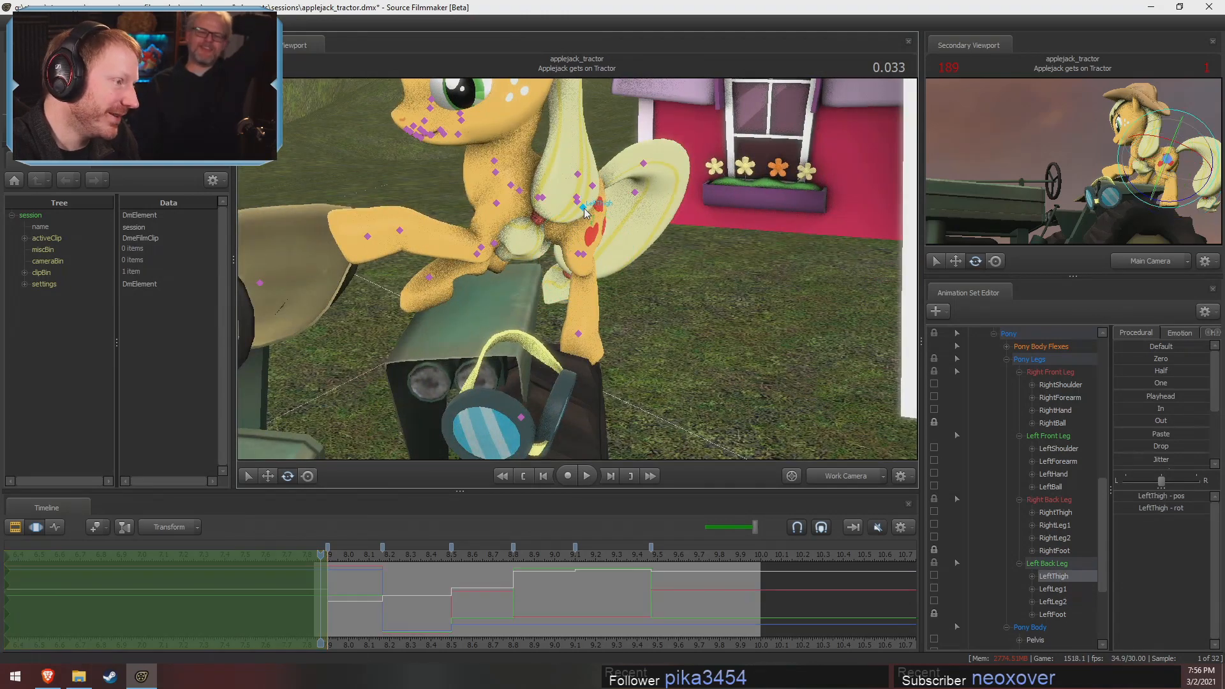
pyautogui.moveTo(591, 214)
pyautogui.keyDown('alt'); pyautogui.mouseDown()
pyautogui.moveTo(592, 263)
pyautogui.moveTo(577, 270)
pyautogui.moveTo(603, 277)
pyautogui.moveTo(565, 254)
pyautogui.mouseUp(); pyautogui.keyUp('alt')
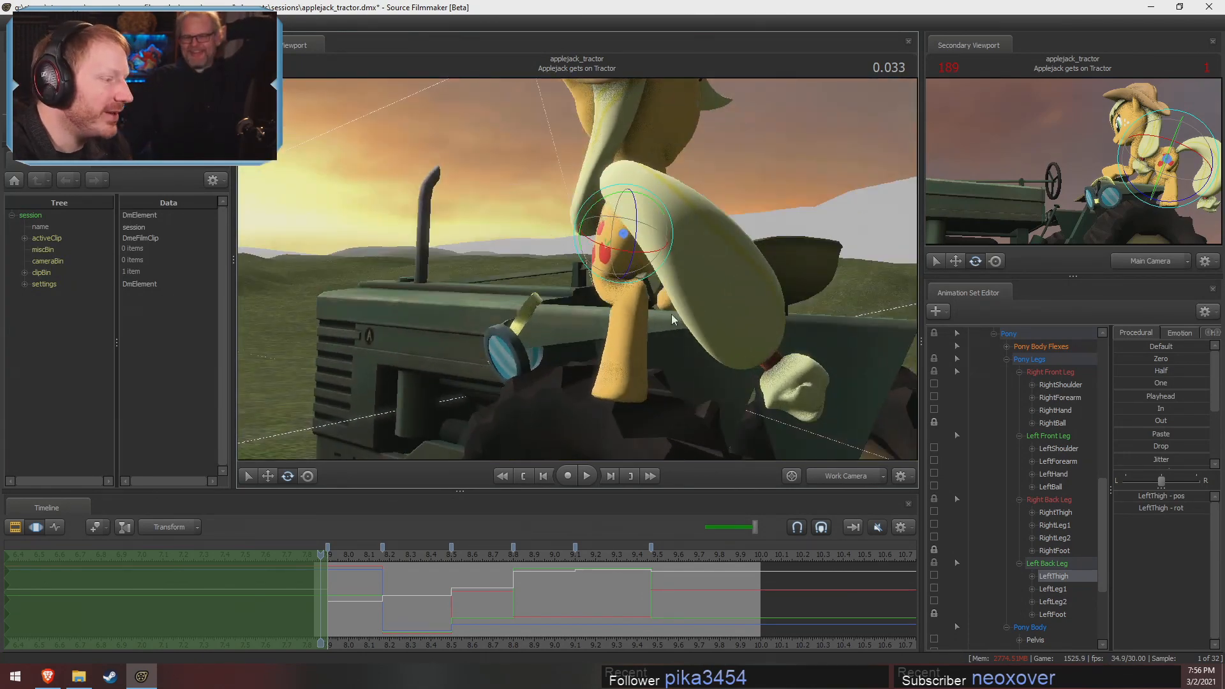
# Adjust the left back leg's thigh and lower leg rotation and move the LeftFoot control on the tire
pyautogui.keyDown('alt'); pyautogui.moveTo(671, 313); pyautogui.dragTo(571, 220); pyautogui.keyUp('alt')
pyautogui.press('ctrl')
pyautogui.keyDown('ctrl'); pyautogui.click(542, 233); pyautogui.keyUp('ctrl')
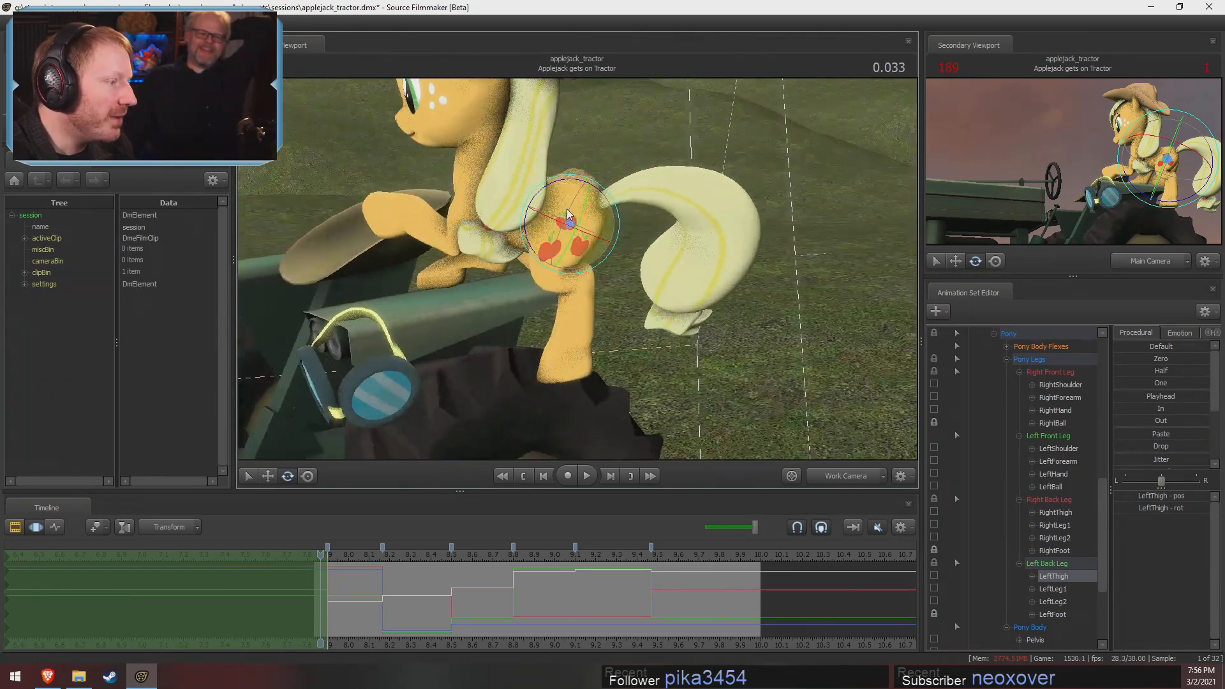
pyautogui.moveTo(568, 175); pyautogui.dragTo(569, 176)
pyautogui.keyDown('ctrl'); pyautogui.click(551, 265); pyautogui.keyUp('ctrl')
pyautogui.keyDown('alt'); pyautogui.moveTo(551, 266); pyautogui.dragTo(590, 273); pyautogui.keyUp('alt')
pyautogui.keyDown('ctrl'); pyautogui.click(587, 268); pyautogui.keyUp('ctrl')
pyautogui.keyDown('ctrl'); pyautogui.click(577, 340); pyautogui.keyUp('ctrl')
pyautogui.press('w')
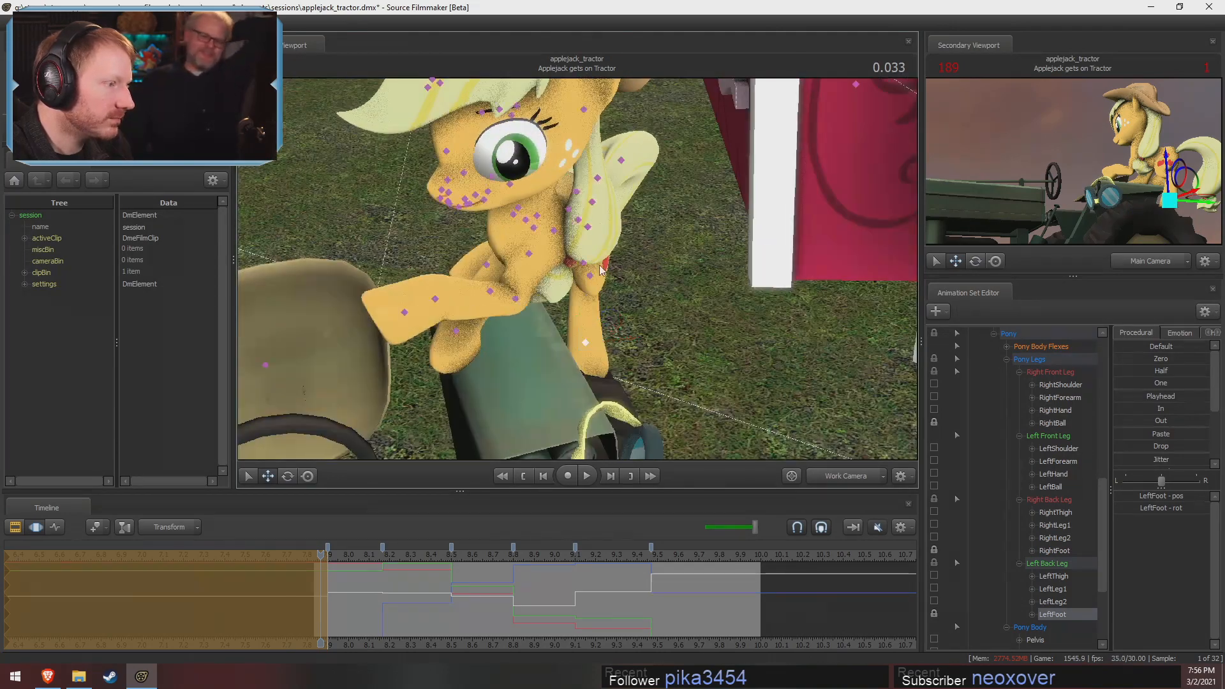
# Rotate the LeftLeg2 bone slightly to correct the left back leg's lower bend
pyautogui.keyDown('ctrl'); pyautogui.click(584, 264); pyautogui.keyUp('ctrl')
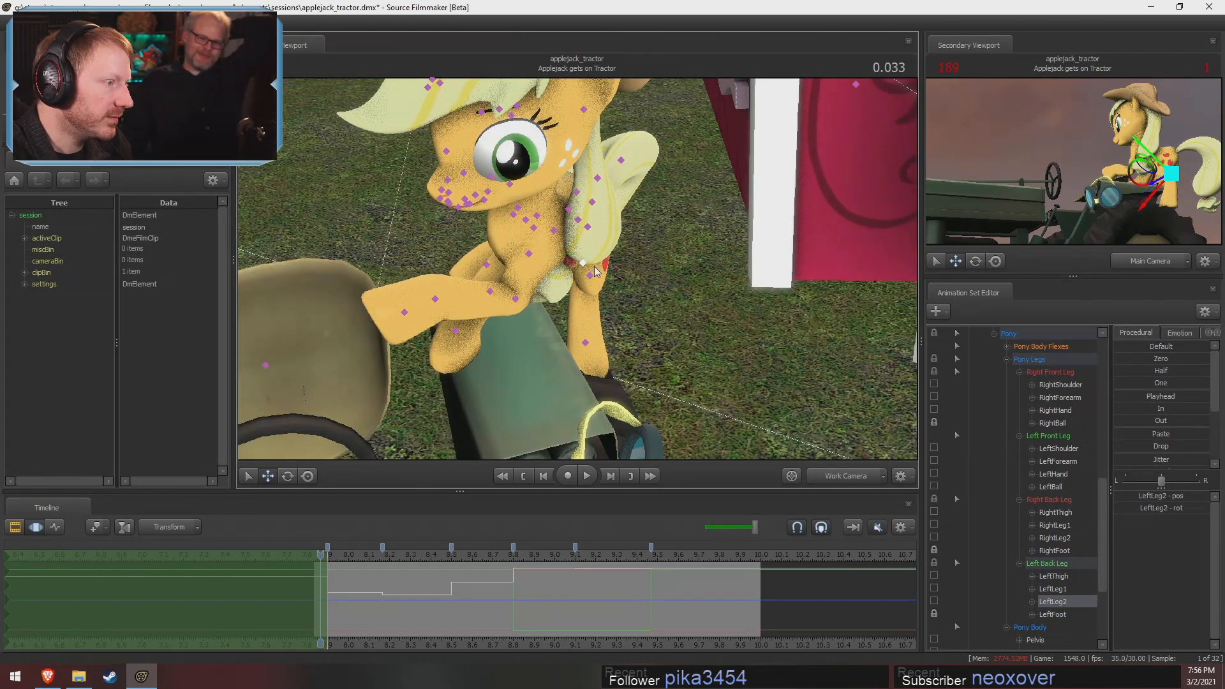
pyautogui.press('e')
pyautogui.moveTo(613, 234); pyautogui.dragTo(612, 232)
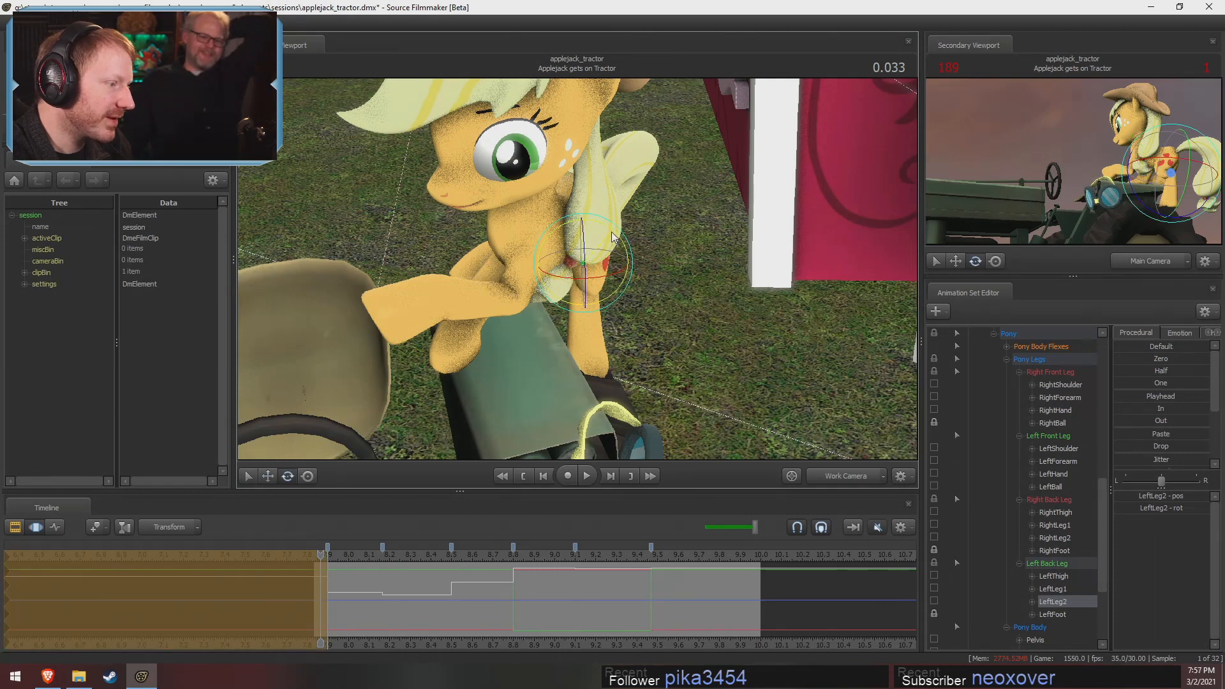
pyautogui.press('ctrl')
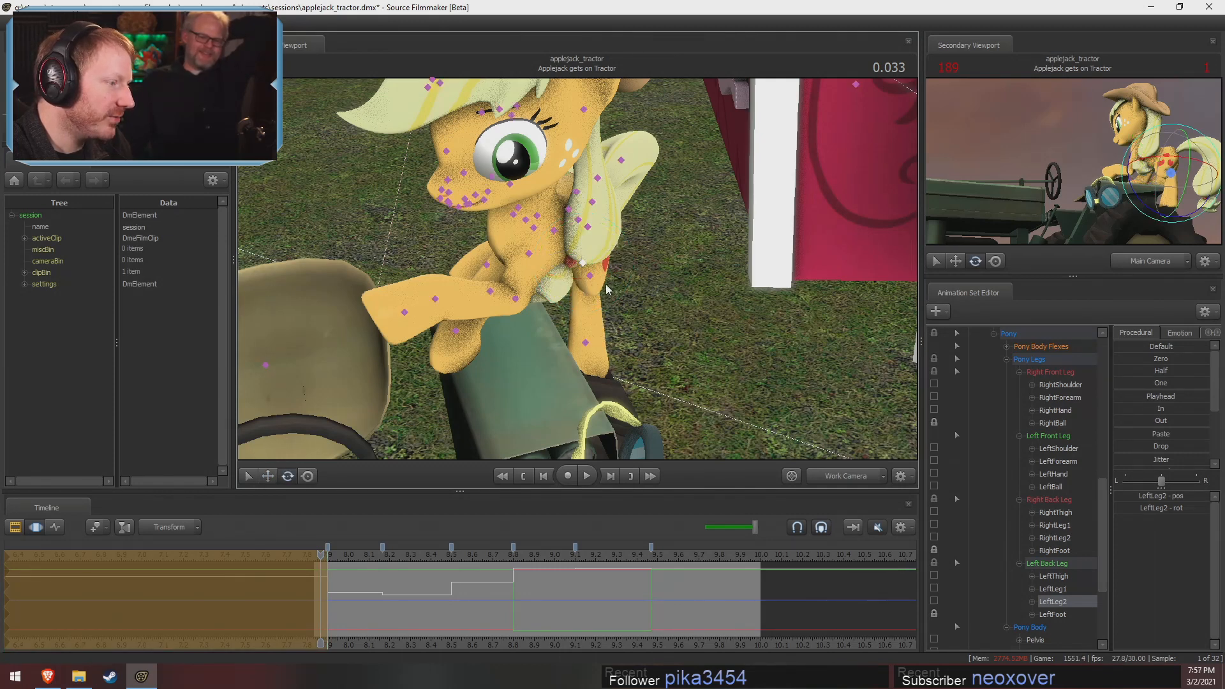
# Reposition the LeftFoot control so the left back hoof rests on the tractor tire
pyautogui.click(586, 343)
pyautogui.moveTo(610, 344); pyautogui.dragTo(440, 266)
pyautogui.press('shift')
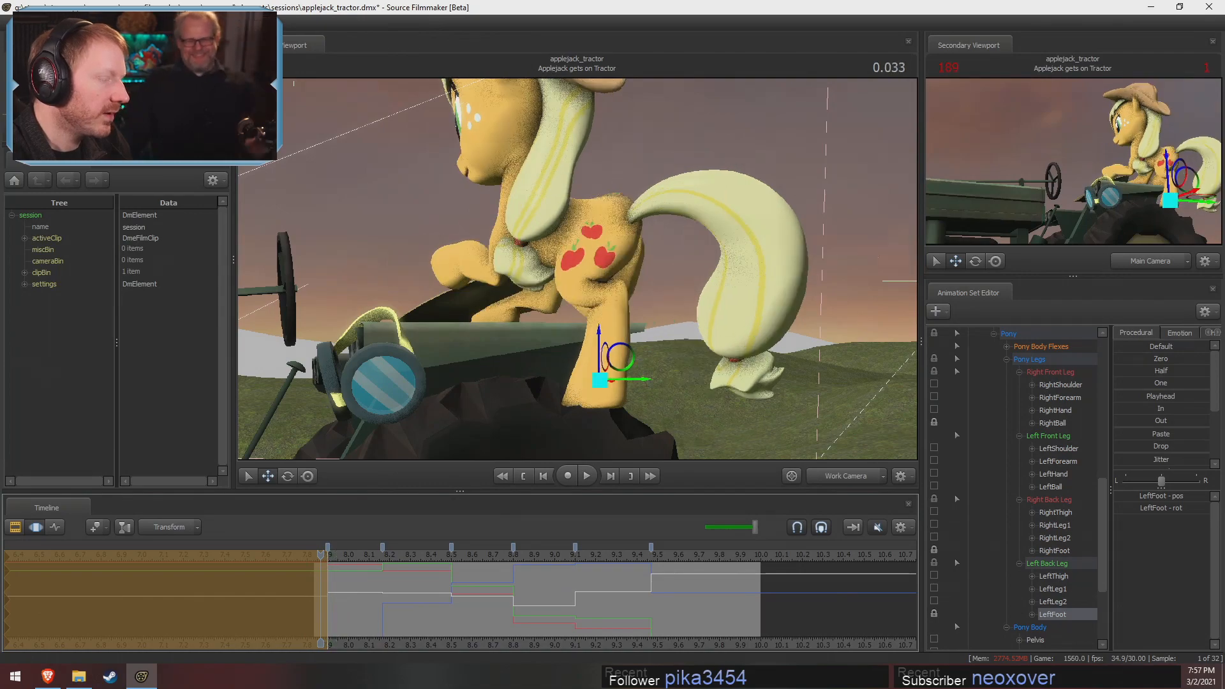
pyautogui.keyDown('alt'); pyautogui.moveTo(574, 332); pyautogui.dragTo(638, 351); pyautogui.keyUp('alt')
pyautogui.keyDown('alt'); pyautogui.moveTo(440, 281); pyautogui.dragTo(663, 312); pyautogui.keyUp('alt')
pyautogui.keyDown('alt'); pyautogui.moveTo(610, 284); pyautogui.dragTo(621, 279); pyautogui.keyUp('alt')
# Rotate the RightShoulder bone to raise the right front leg's bend above the fender
pyautogui.press('ctrl')
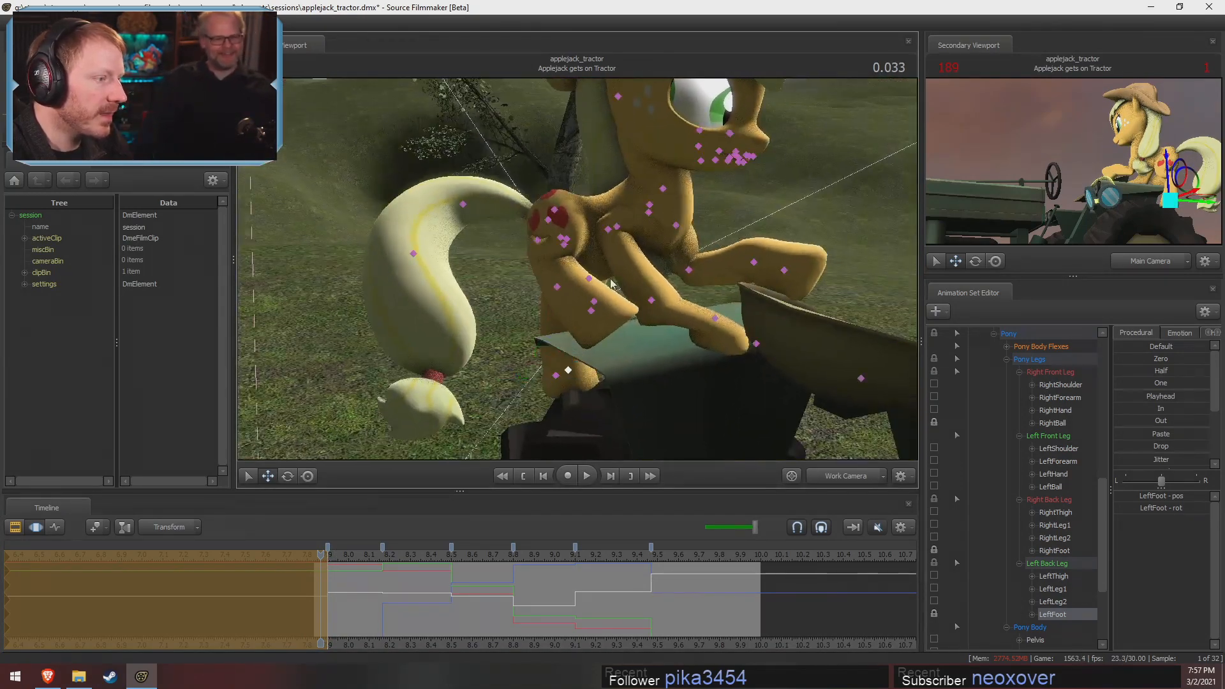
pyautogui.click(616, 228)
pyautogui.click(649, 211)
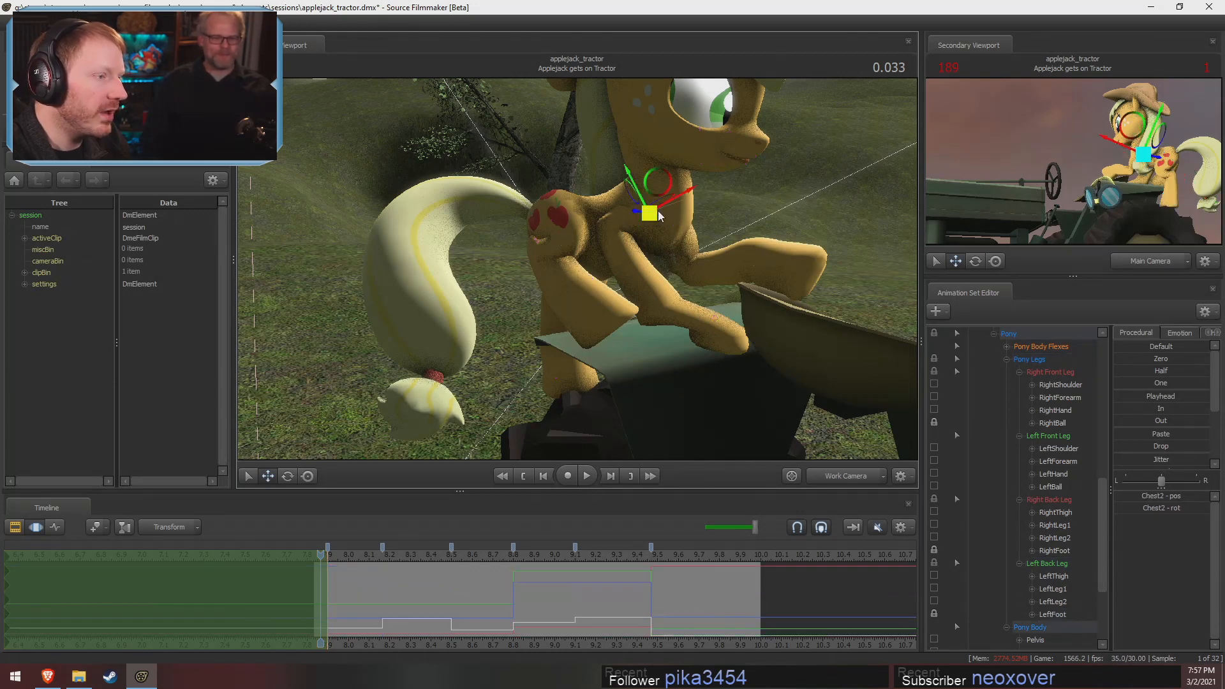
pyautogui.click(648, 210)
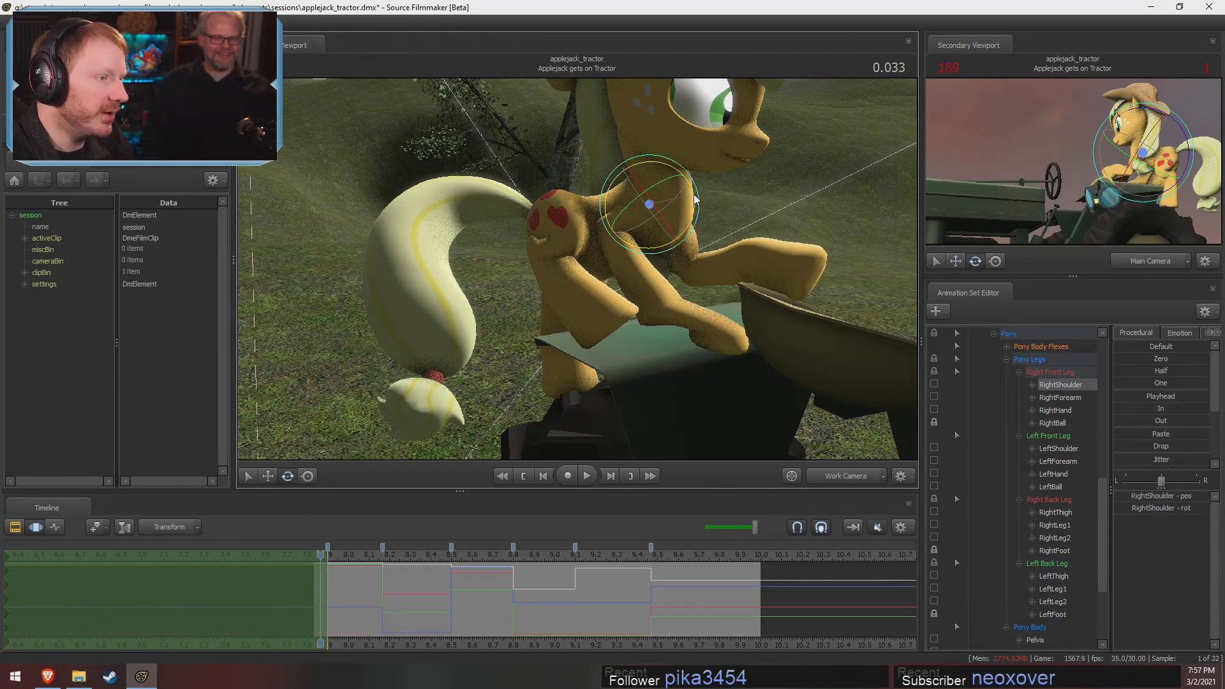
pyautogui.moveTo(693, 184); pyautogui.dragTo(680, 168)
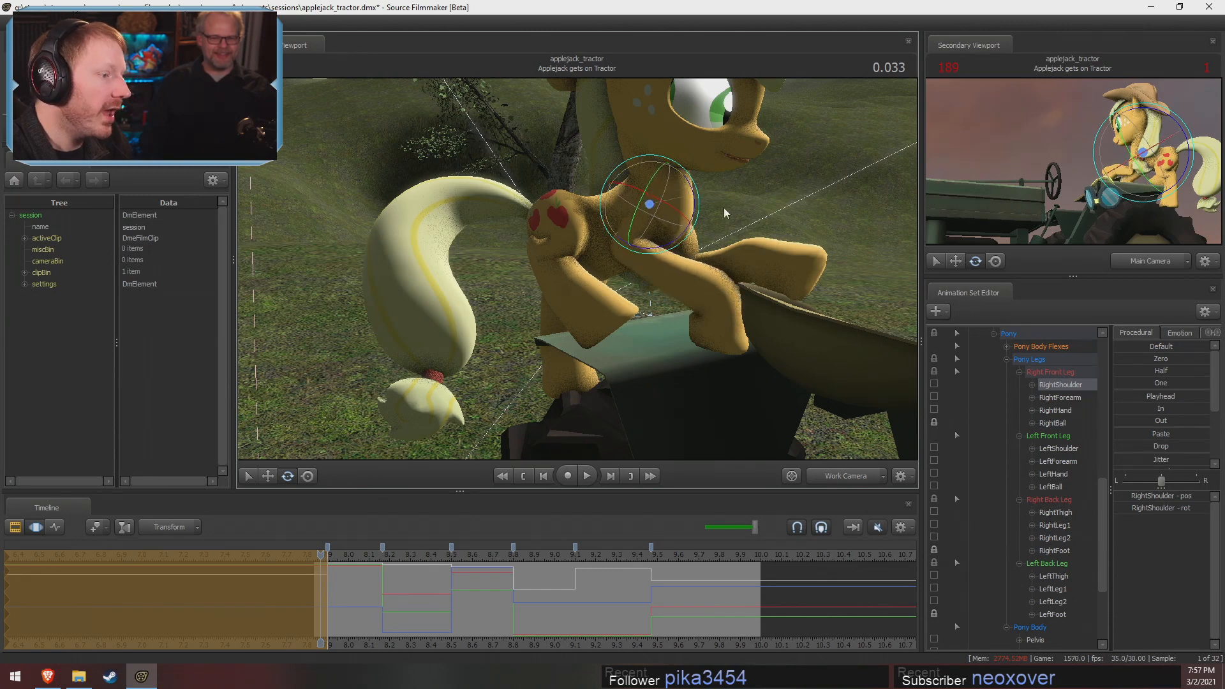
pyautogui.keyDown('alt'); pyautogui.moveTo(723, 208); pyautogui.dragTo(564, 270); pyautogui.keyUp('alt')
# Rotate the RightForearm bone to shape the right front leg and adjust the neck's rotation
pyautogui.keyDown('ctrl'); pyautogui.click(627, 257); pyautogui.keyUp('ctrl')
pyautogui.moveTo(652, 248); pyautogui.dragTo(573, 273)
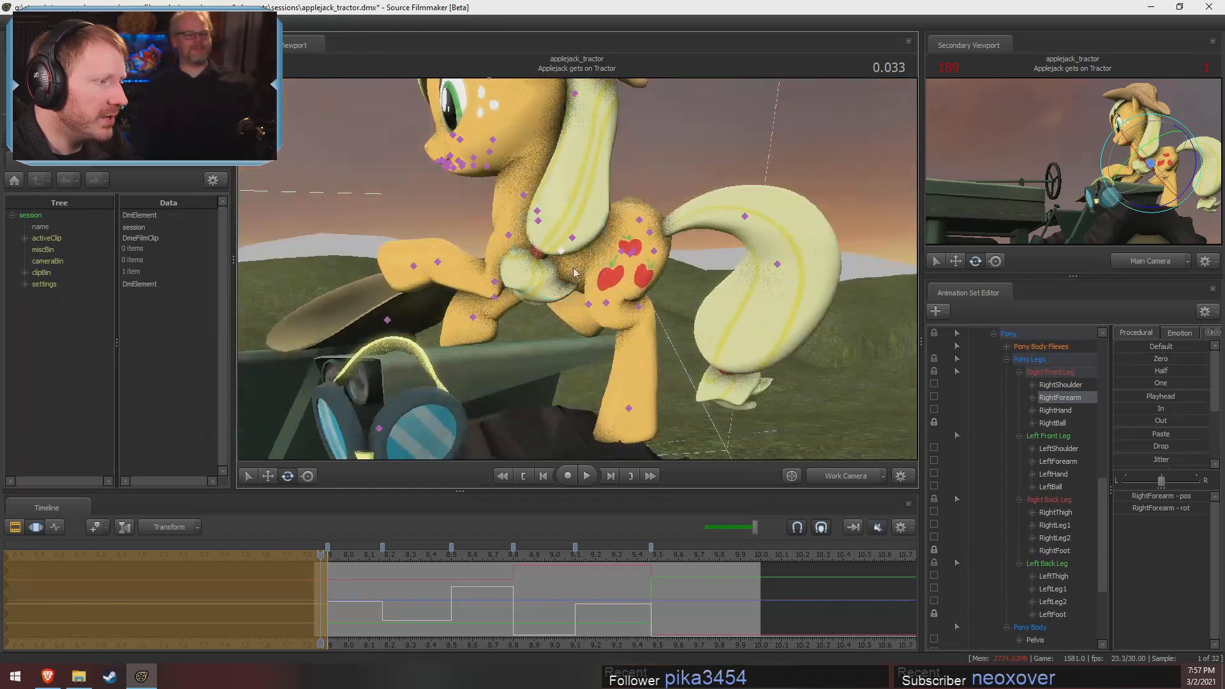
pyautogui.click(527, 195)
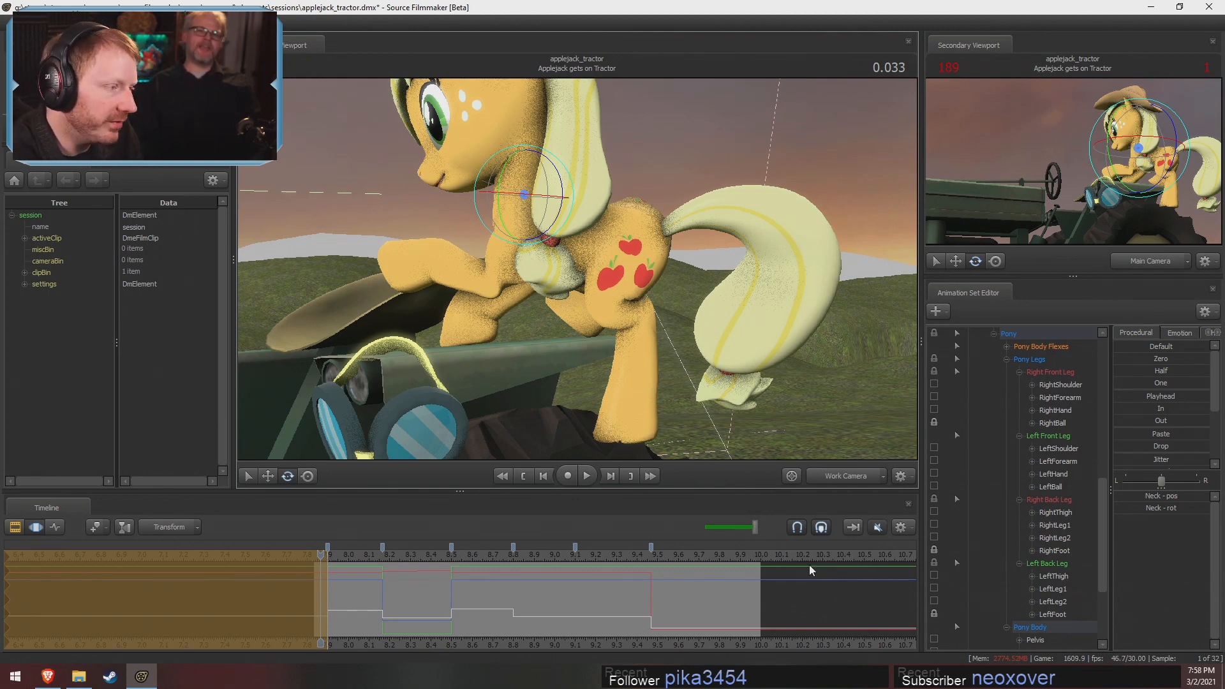
# Rotate the LeftShoulder, LeftForearm and LeftHand bones to reshape the raised left front leg in the opening pose
pyautogui.keyDown('alt'); pyautogui.moveTo(541, 198); pyautogui.dragTo(524, 219); pyautogui.keyUp('alt')
pyautogui.keyDown('ctrl'); pyautogui.click(515, 239); pyautogui.keyUp('ctrl')
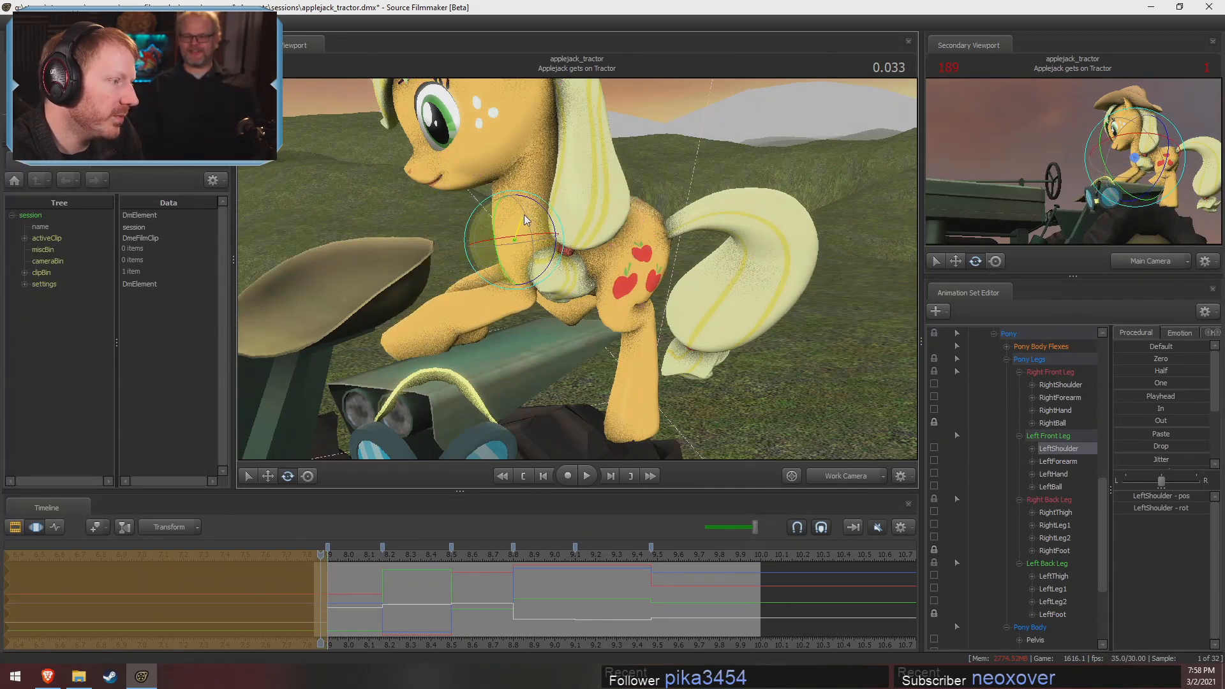
pyautogui.keyDown('ctrl'); pyautogui.click(524, 289); pyautogui.keyUp('ctrl')
pyautogui.moveTo(559, 268); pyautogui.dragTo(554, 289)
pyautogui.keyDown('ctrl'); pyautogui.click(450, 257); pyautogui.keyUp('ctrl')
pyautogui.moveTo(492, 245); pyautogui.dragTo(493, 262)
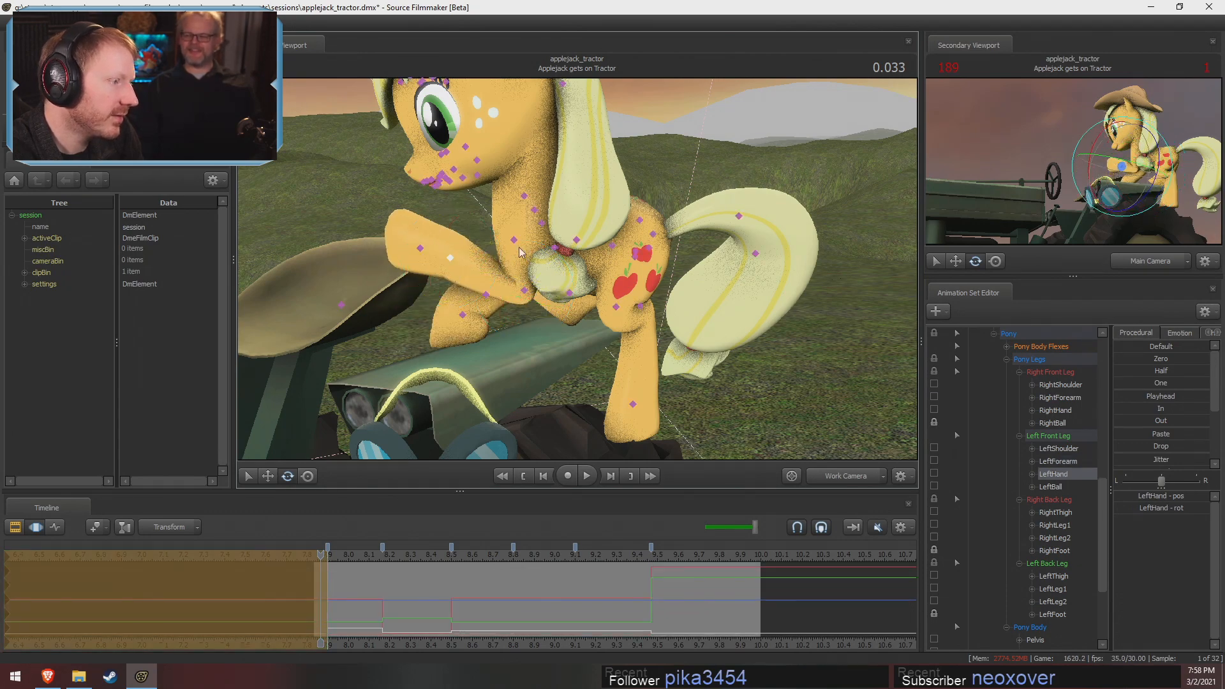
# Lower the left front leg with the LeftShoulder bone and bend its hoof down toward the fender
pyautogui.keyDown('ctrl'); pyautogui.click(514, 240); pyautogui.keyUp('ctrl')
pyautogui.moveTo(555, 221); pyautogui.dragTo(545, 187)
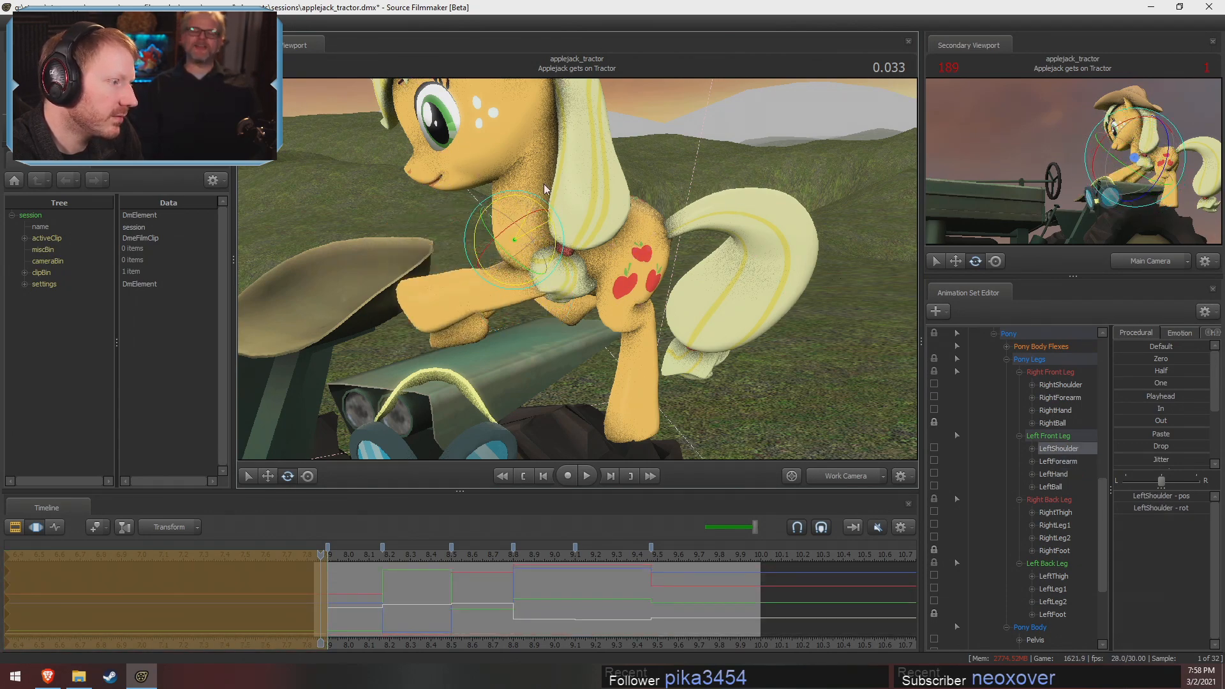
pyautogui.keyDown('ctrl'); pyautogui.click(470, 294); pyautogui.keyUp('ctrl')
pyautogui.moveTo(482, 251); pyautogui.dragTo(441, 263)
pyautogui.keyDown('ctrl'); pyautogui.click(444, 316); pyautogui.keyUp('ctrl')
# Scrub across the shot's opening frames to compare the revised climbing pose with the following pose
pyautogui.moveTo(321, 588)
pyautogui.mouseDown()
pyautogui.moveTo(295, 583)
pyautogui.moveTo(334, 593)
pyautogui.moveTo(321, 592)
pyautogui.mouseUp()
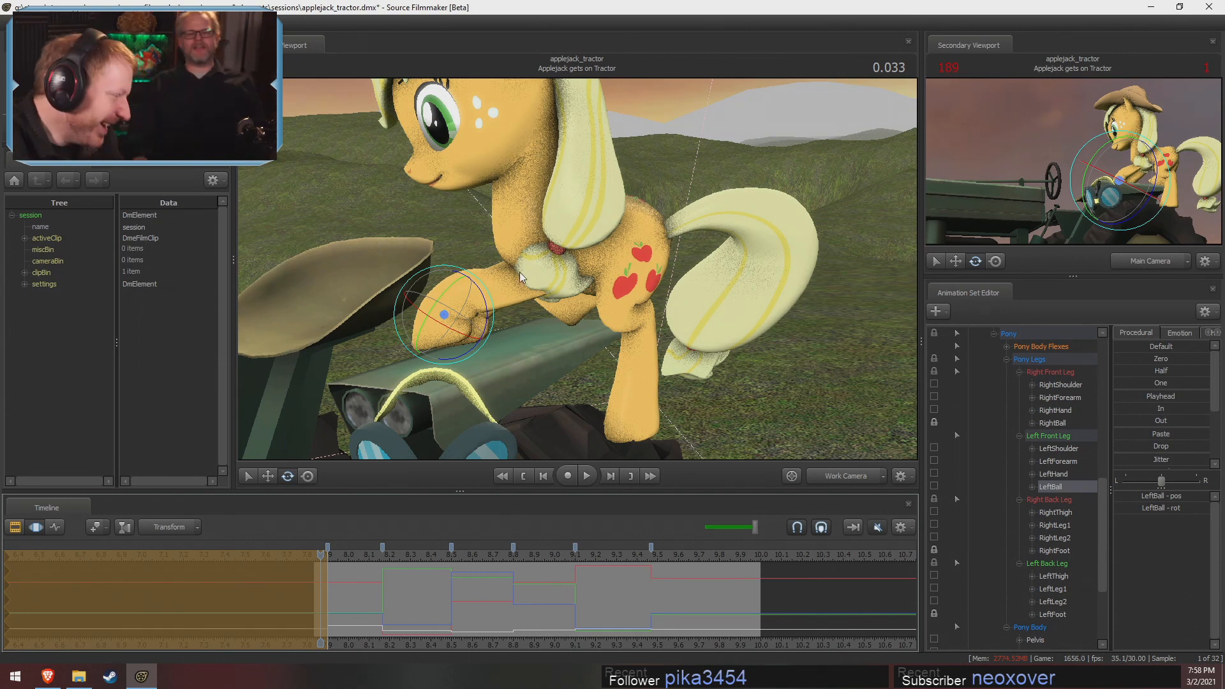
pyautogui.moveTo(326, 575); pyautogui.dragTo(348, 563)
pyautogui.click(326, 573)
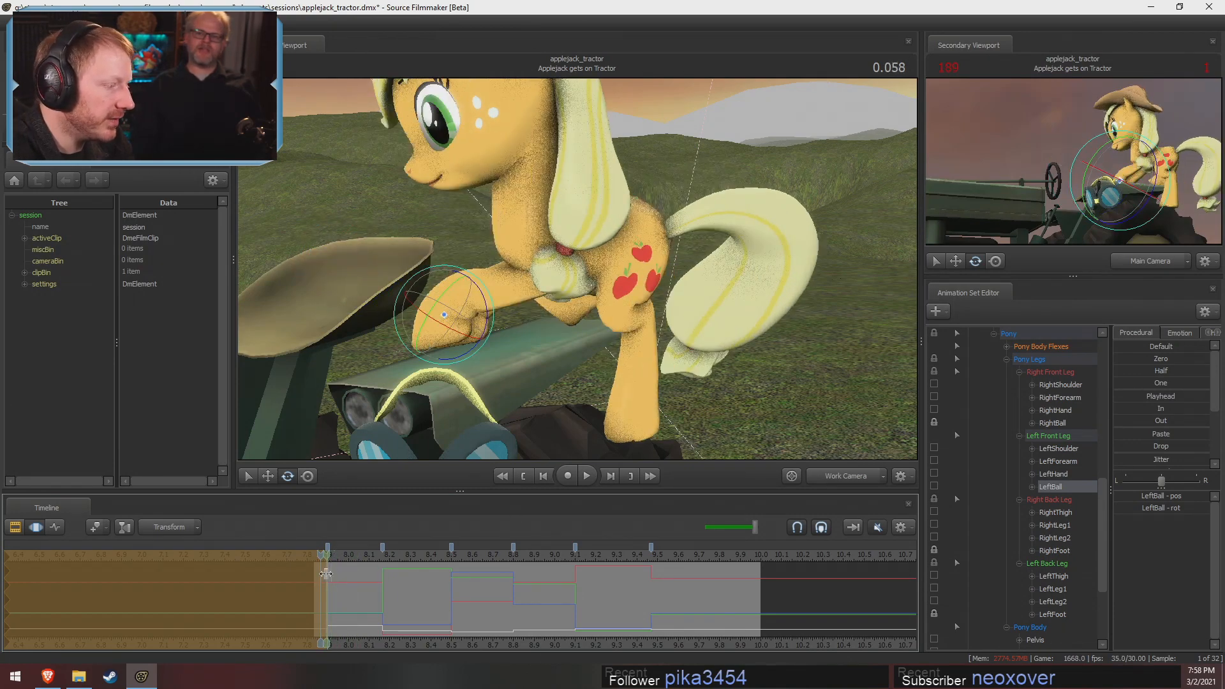
pyautogui.press('F2')
pyautogui.press('F3')
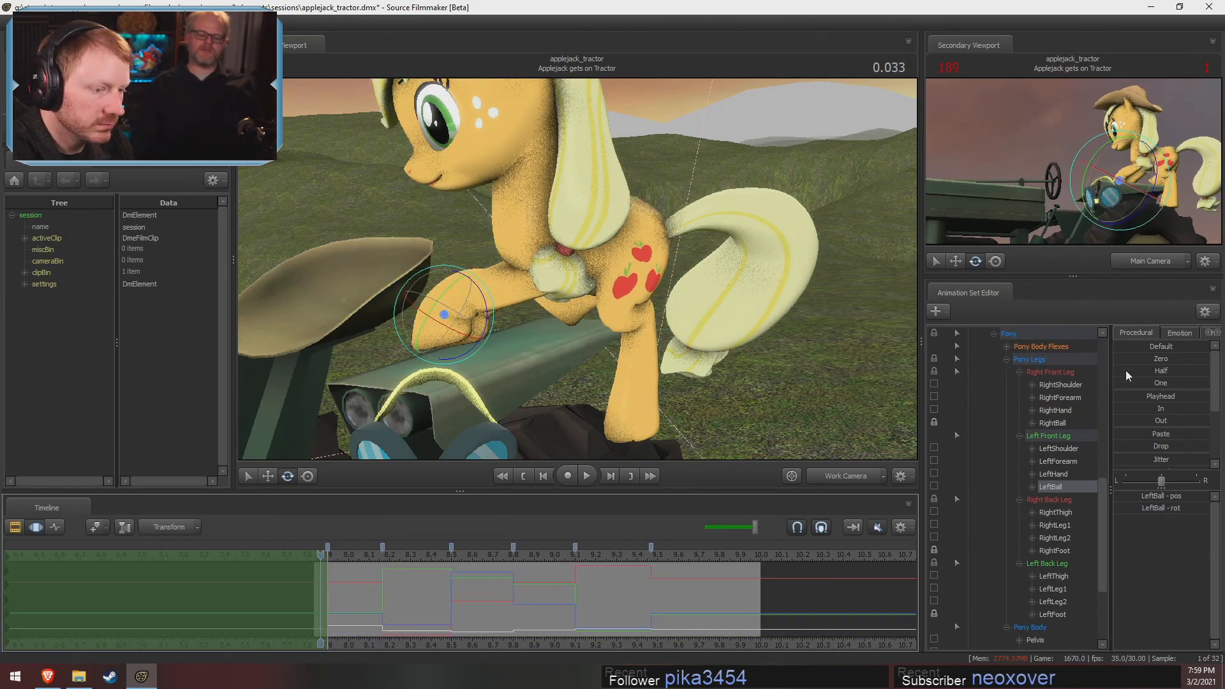
# Select all of Applejack's controls and examine the climbing pose and RightThigh from behind and the far side
pyautogui.scroll(4, 1062, 387)
pyautogui.scroll(6, 1060, 384)
pyautogui.click(1026, 361)
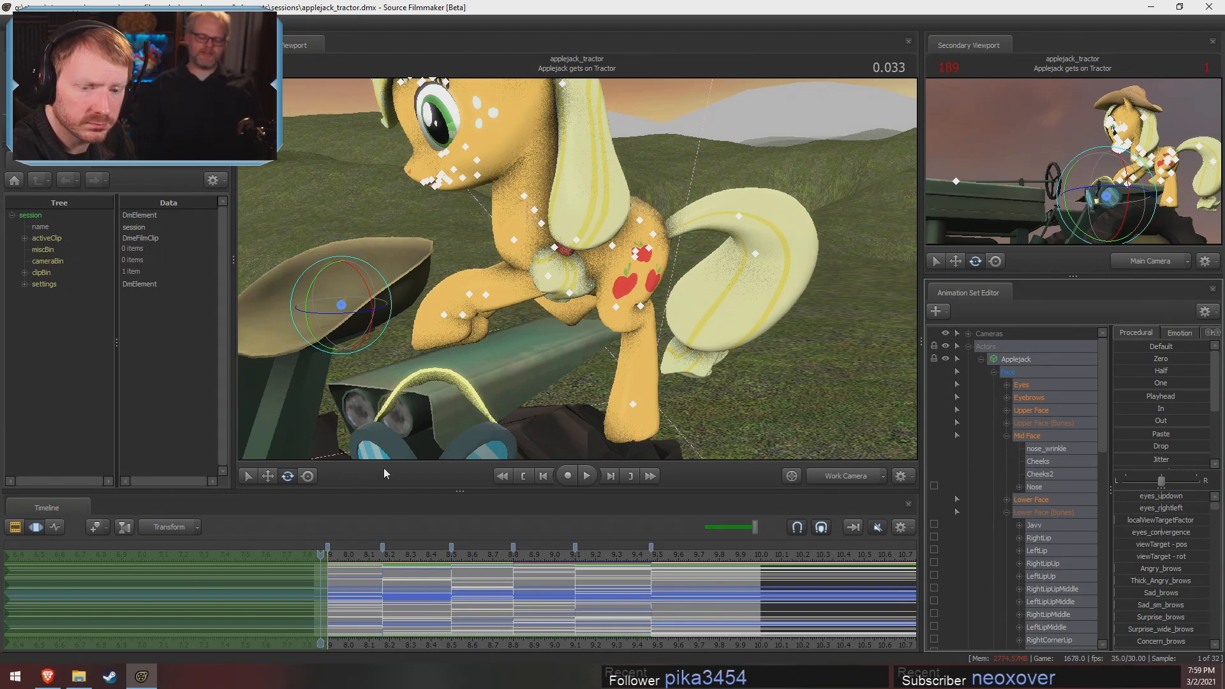
pyautogui.moveTo(376, 423); pyautogui.dragTo(664, 364)
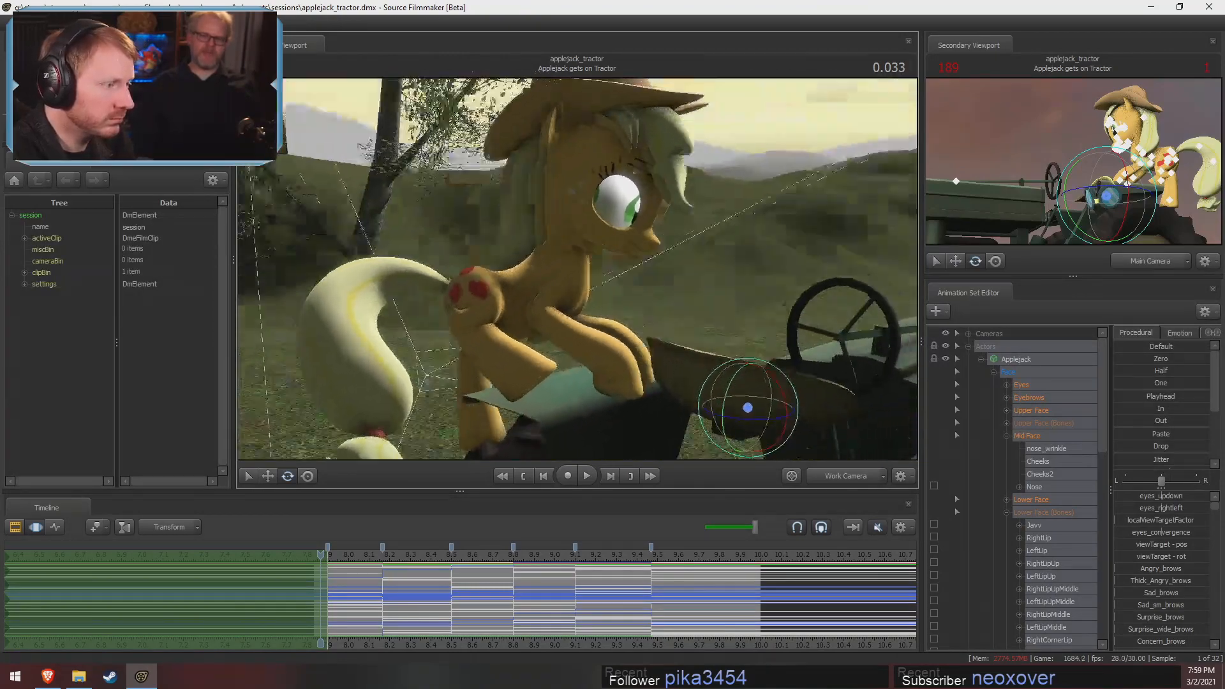
pyautogui.moveTo(530, 433)
pyautogui.keyDown('alt'); pyautogui.mouseDown()
pyautogui.moveTo(510, 389)
pyautogui.moveTo(509, 434)
pyautogui.mouseUp(); pyautogui.keyUp('alt')
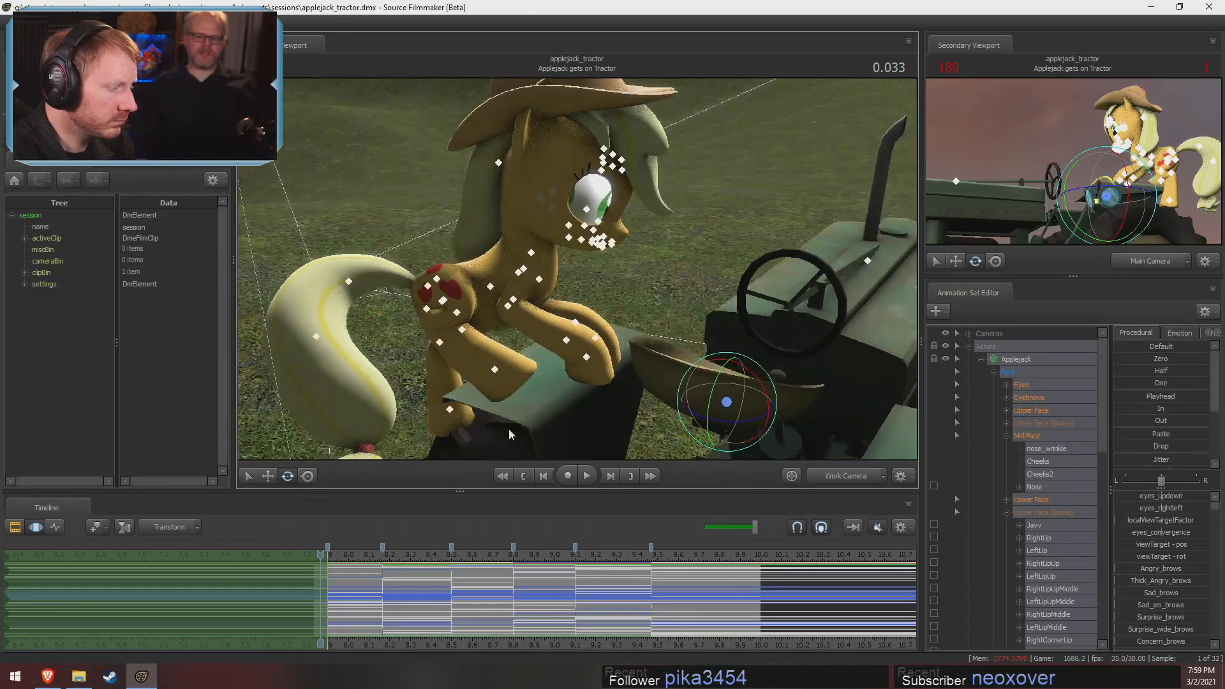
pyautogui.moveTo(424, 395); pyautogui.dragTo(611, 266)
pyautogui.click(484, 361)
pyautogui.press('w')
pyautogui.press('F2')
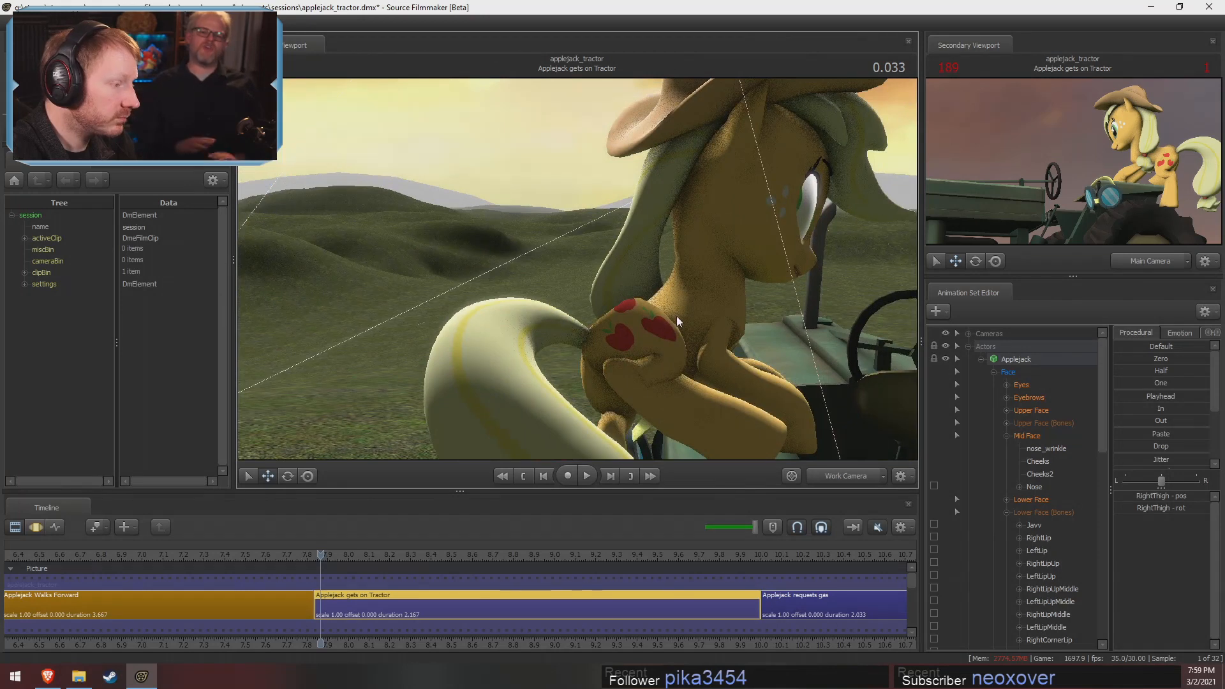
pyautogui.press('F3')
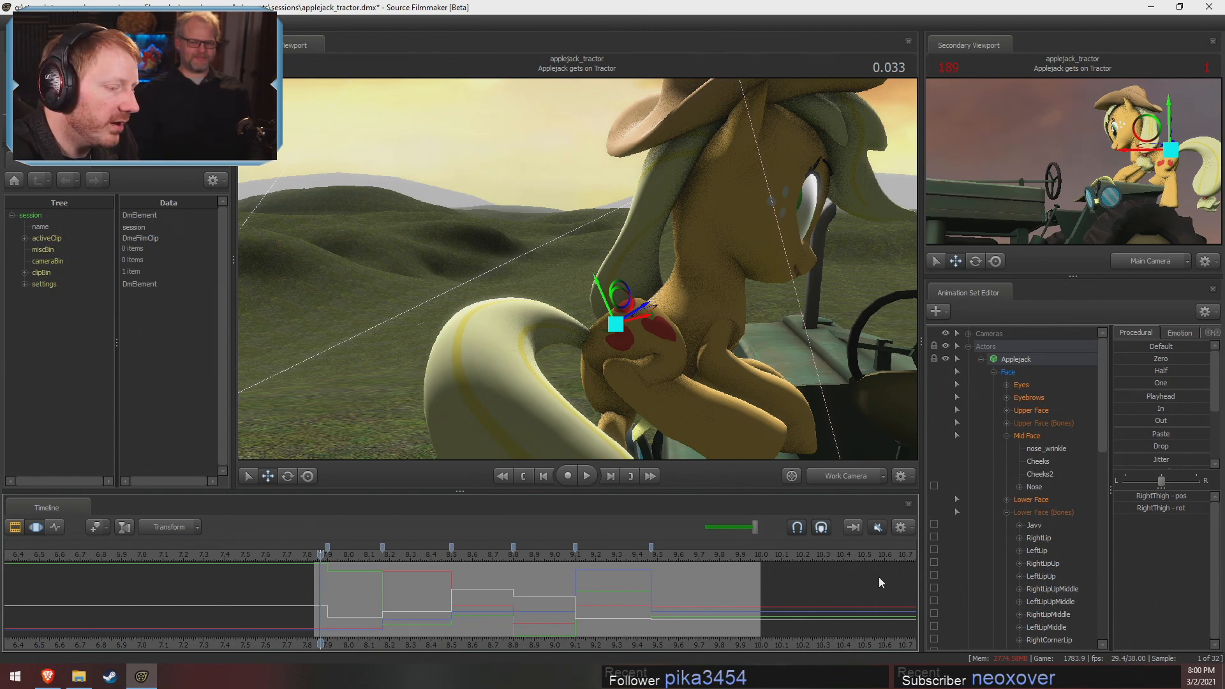
# Collapse Applejack's Face group and select the controls of the body group
pyautogui.click(1007, 372)
pyautogui.click(994, 372)
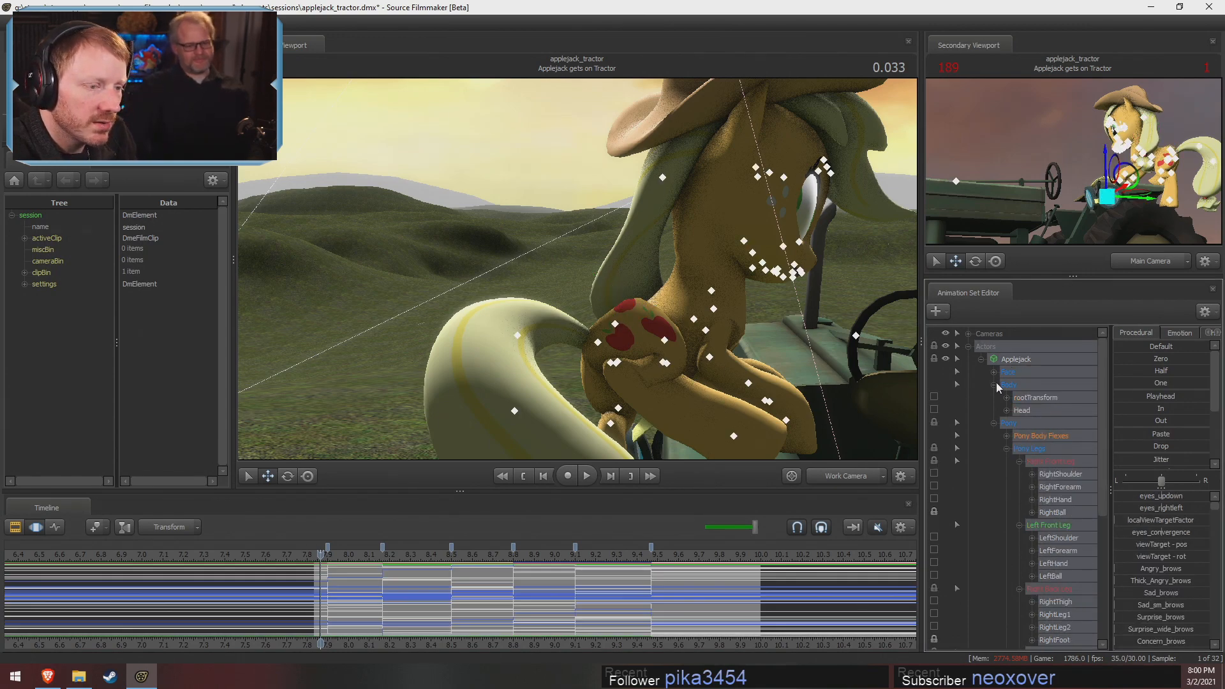
pyautogui.click(1014, 385)
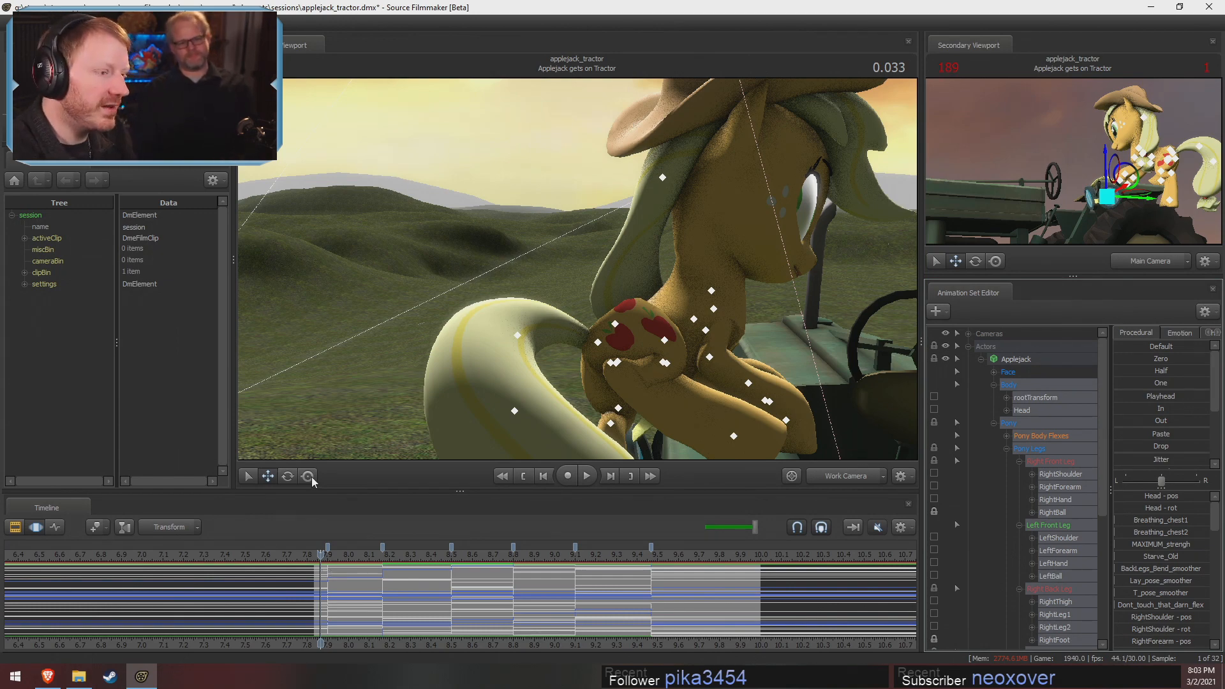
# Play the shot from its opening pose through the Main Camera and save the session
pyautogui.press('super')
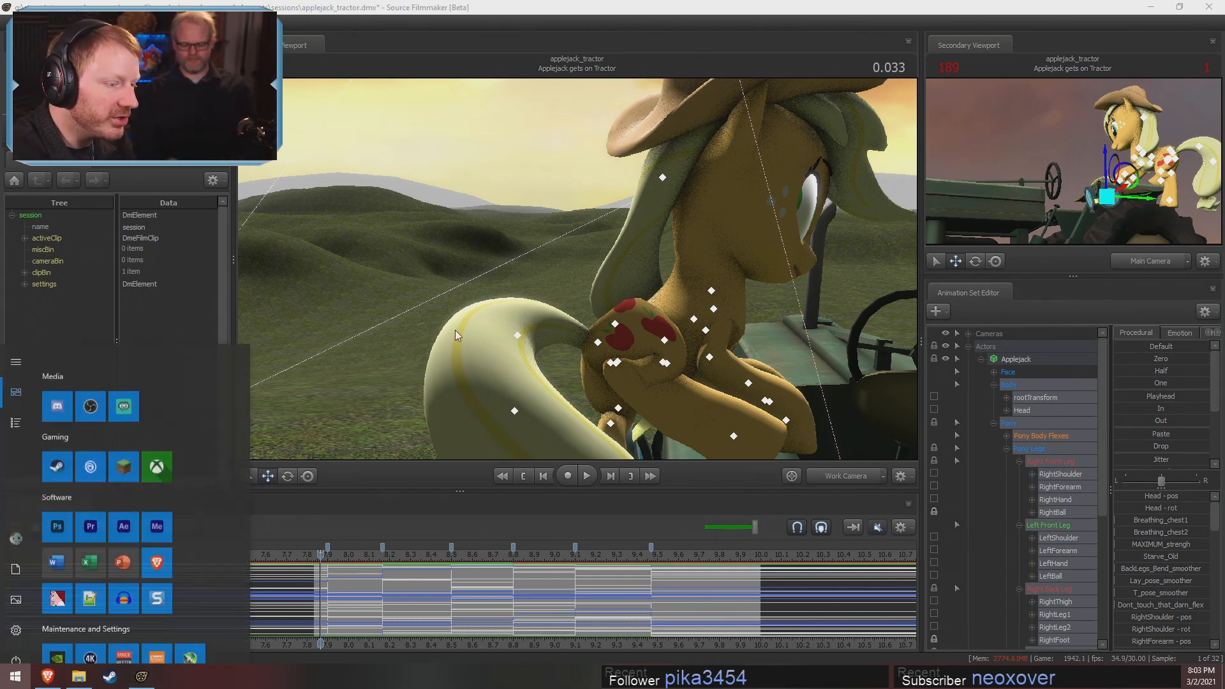
pyautogui.click(410, 233)
pyautogui.moveTo(477, 275); pyautogui.dragTo(634, 237)
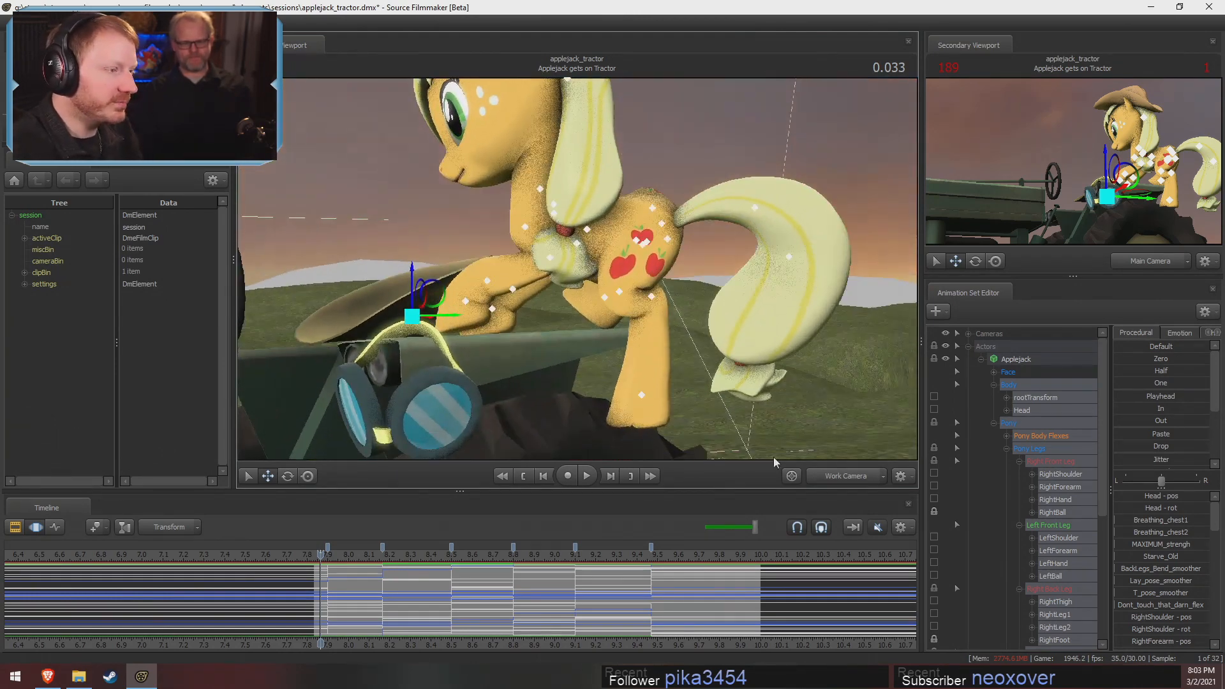
pyautogui.click(843, 477)
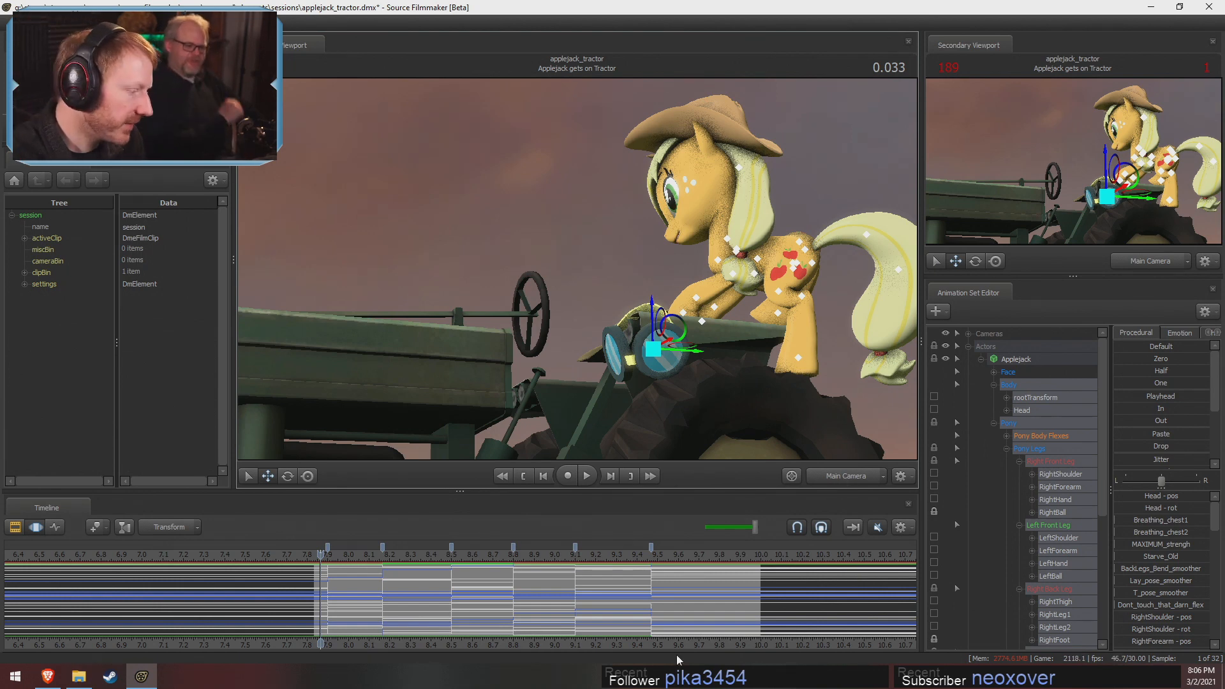
pyautogui.moveTo(320, 581); pyautogui.dragTo(326, 581)
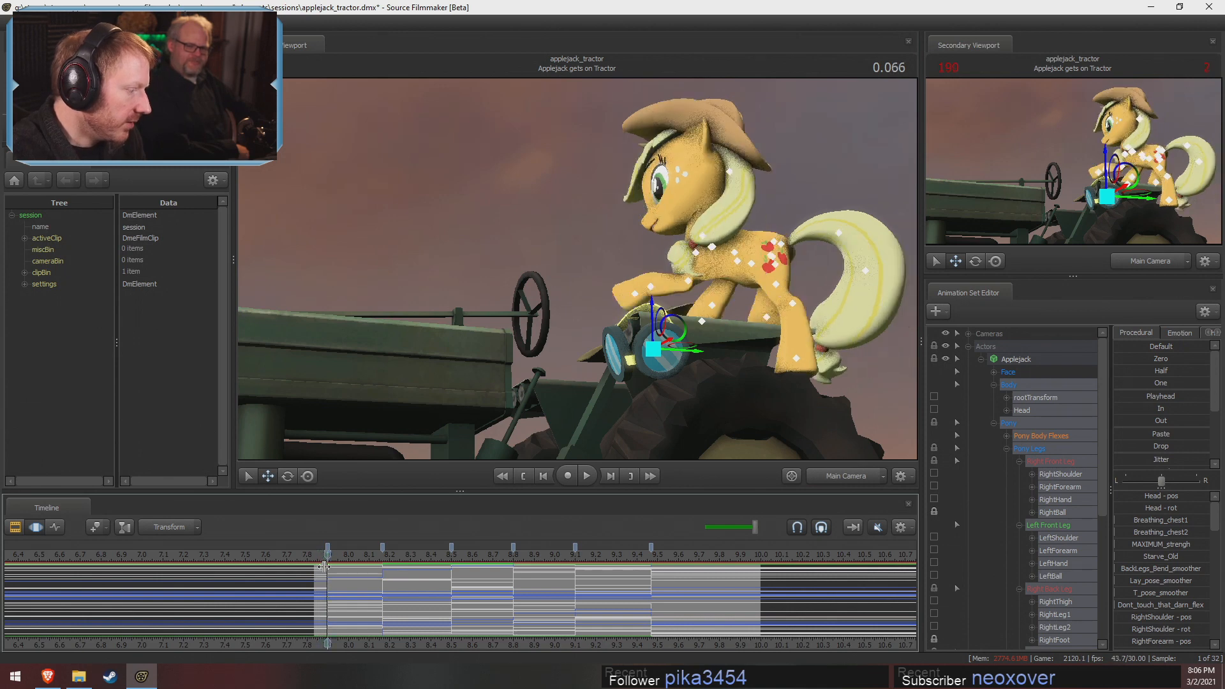
pyautogui.click(324, 555)
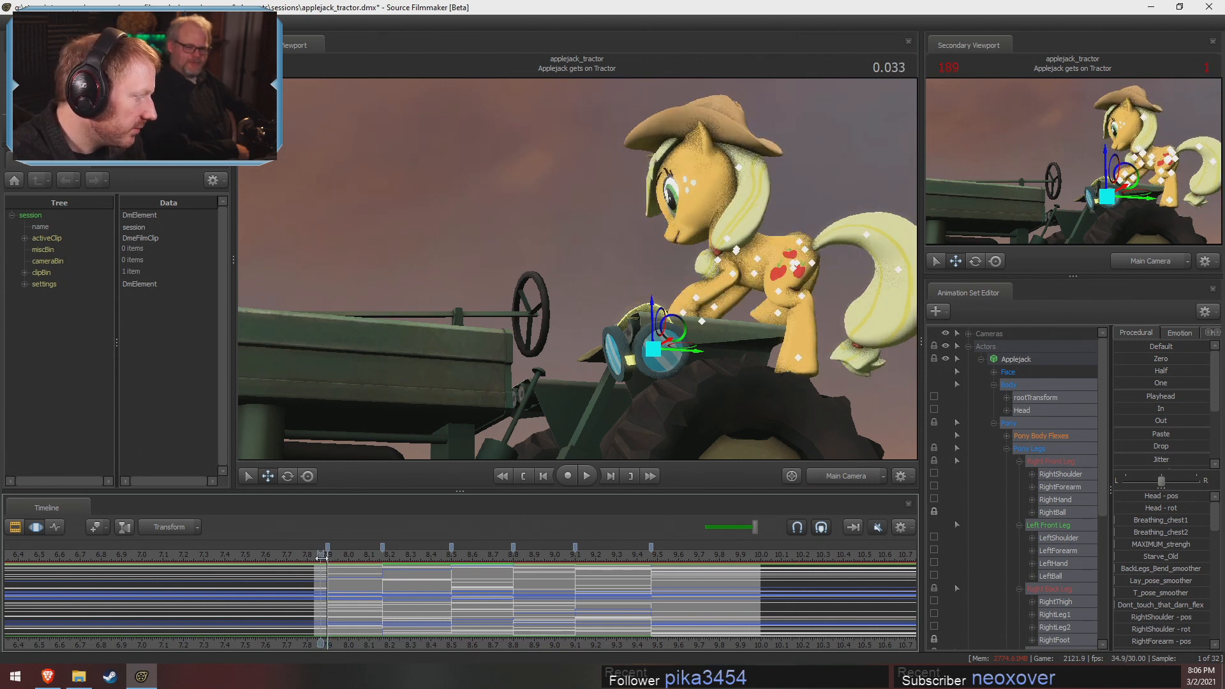
pyautogui.press('space')
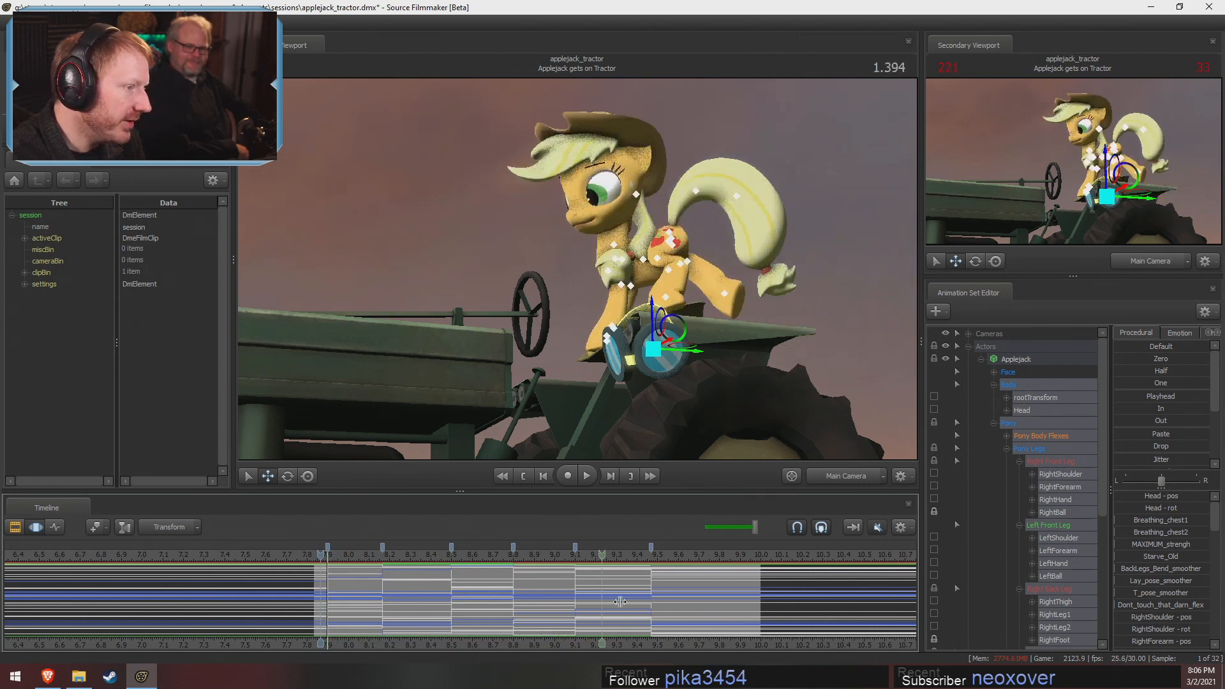
pyautogui.hotkey('ctrl', 's')
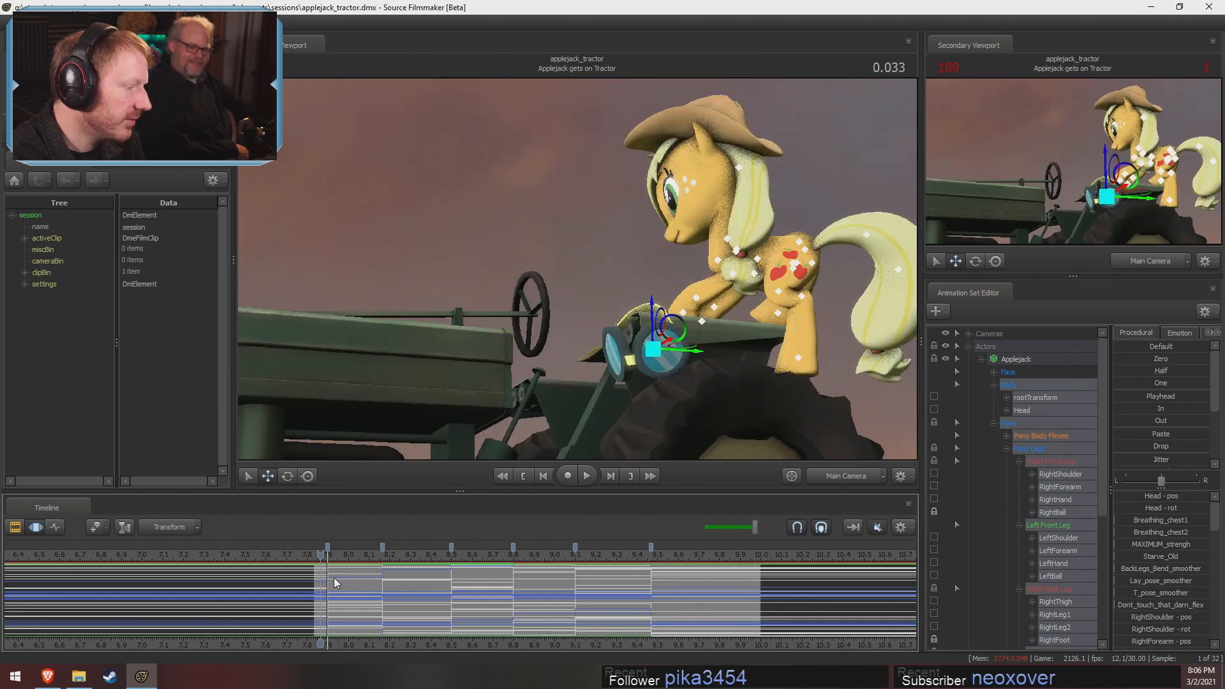
# Select all of Applejack's controls, set a short time selection around the first pose change near 7.9 s, and save
pyautogui.click(1020, 361)
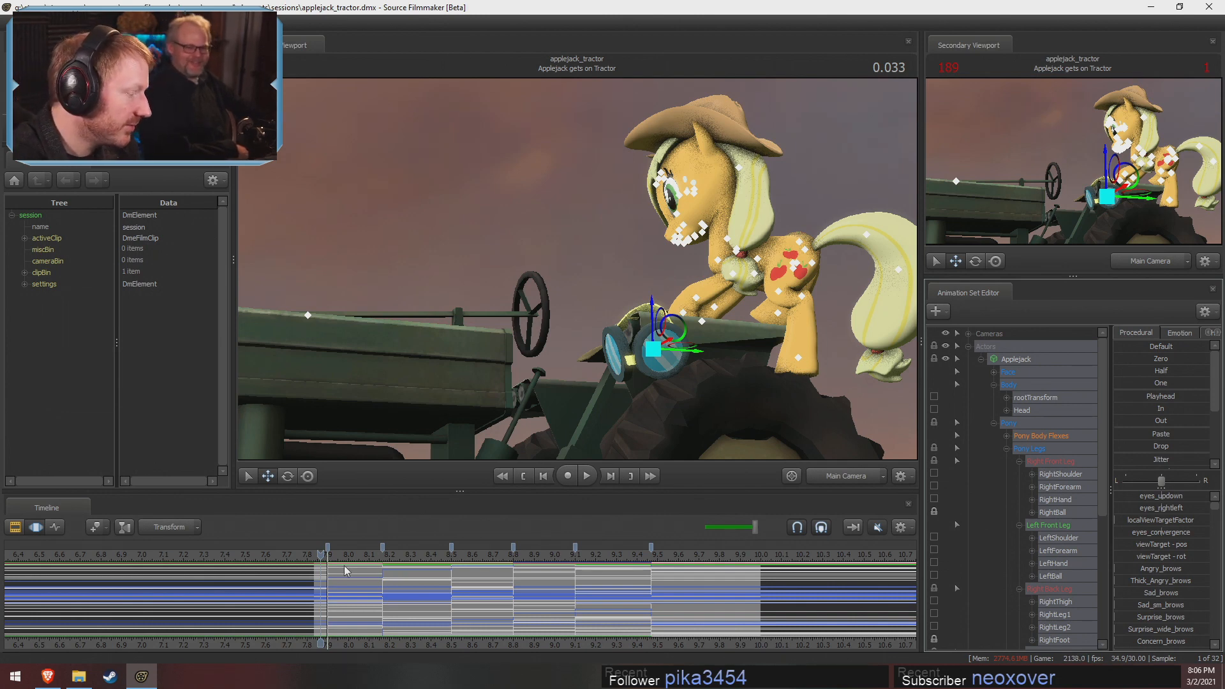
pyautogui.click(319, 578)
pyautogui.scroll(3, 329, 568)
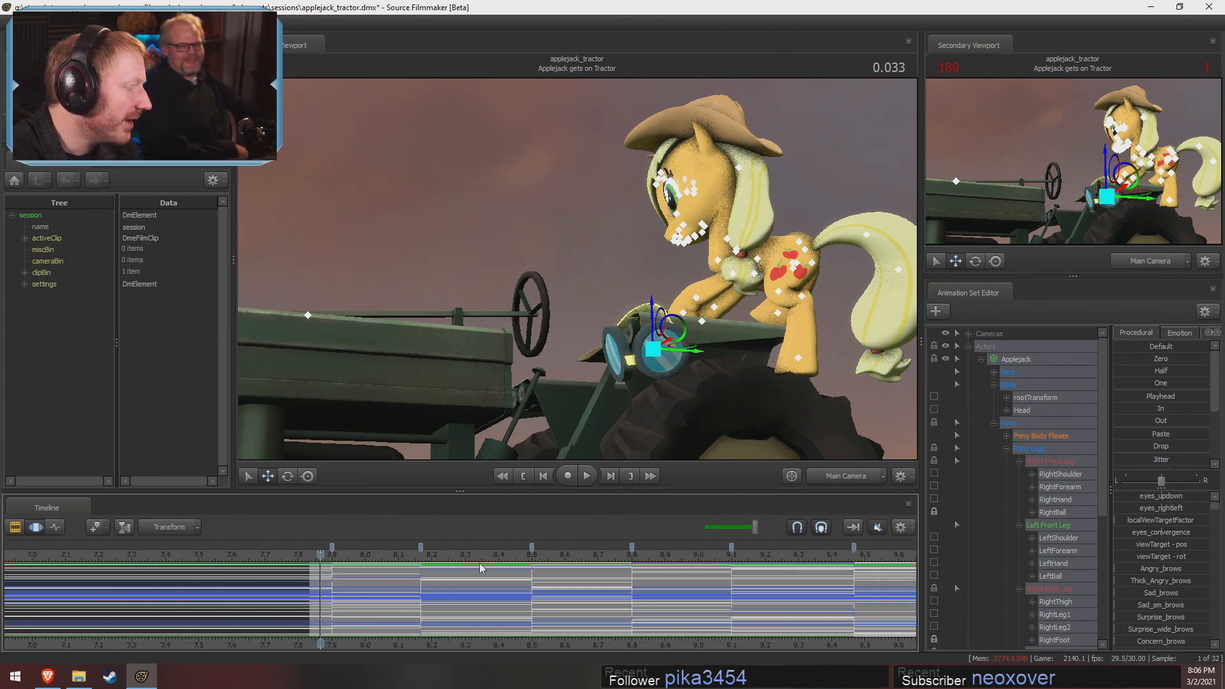
pyautogui.click(841, 477)
pyautogui.click(839, 478)
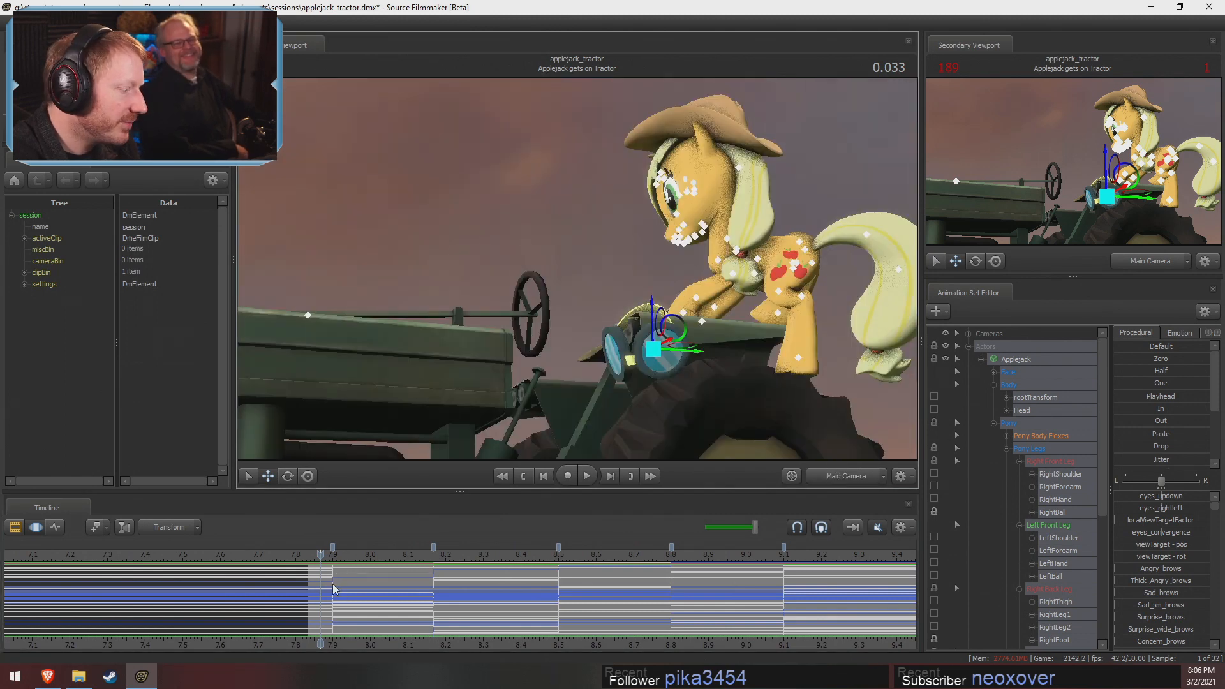
pyautogui.moveTo(322, 585)
pyautogui.keyDown('shift'); pyautogui.mouseDown()
pyautogui.moveTo(366, 587)
pyautogui.moveTo(333, 599)
pyautogui.mouseUp(); pyautogui.keyUp('shift')
pyautogui.hotkey('ctrl', 's')
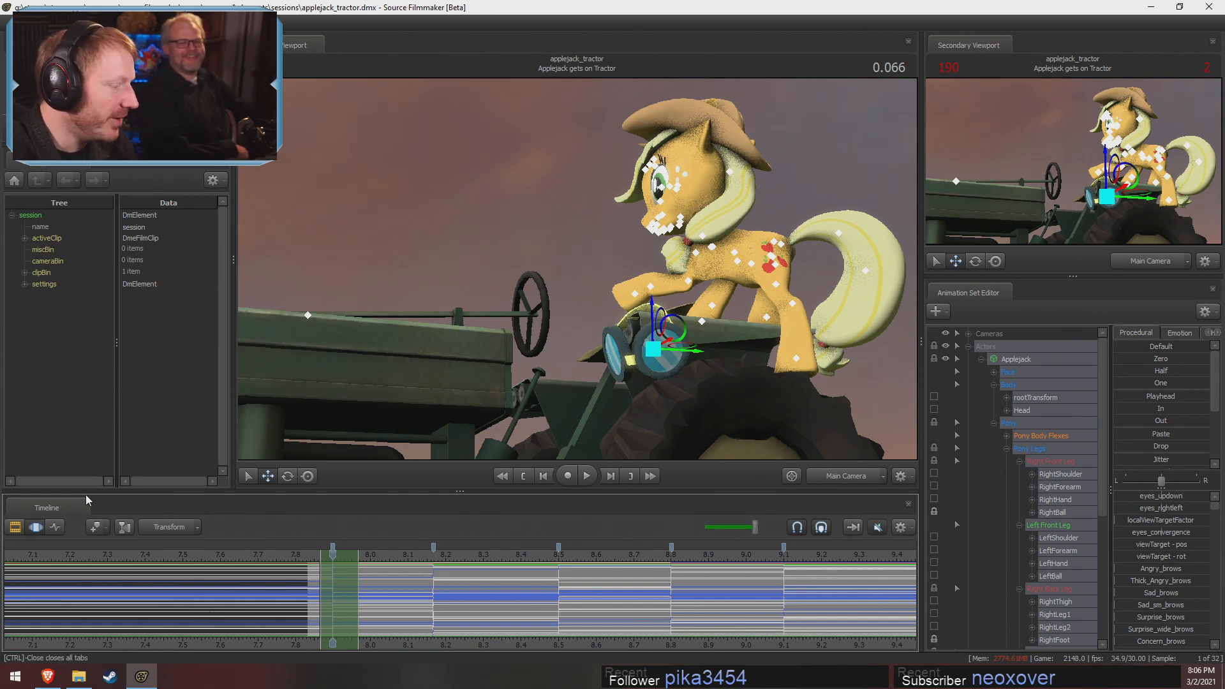
# Widen the falloff on both sides of the time selection around the first pose change
pyautogui.click(319, 583)
pyautogui.click(357, 602)
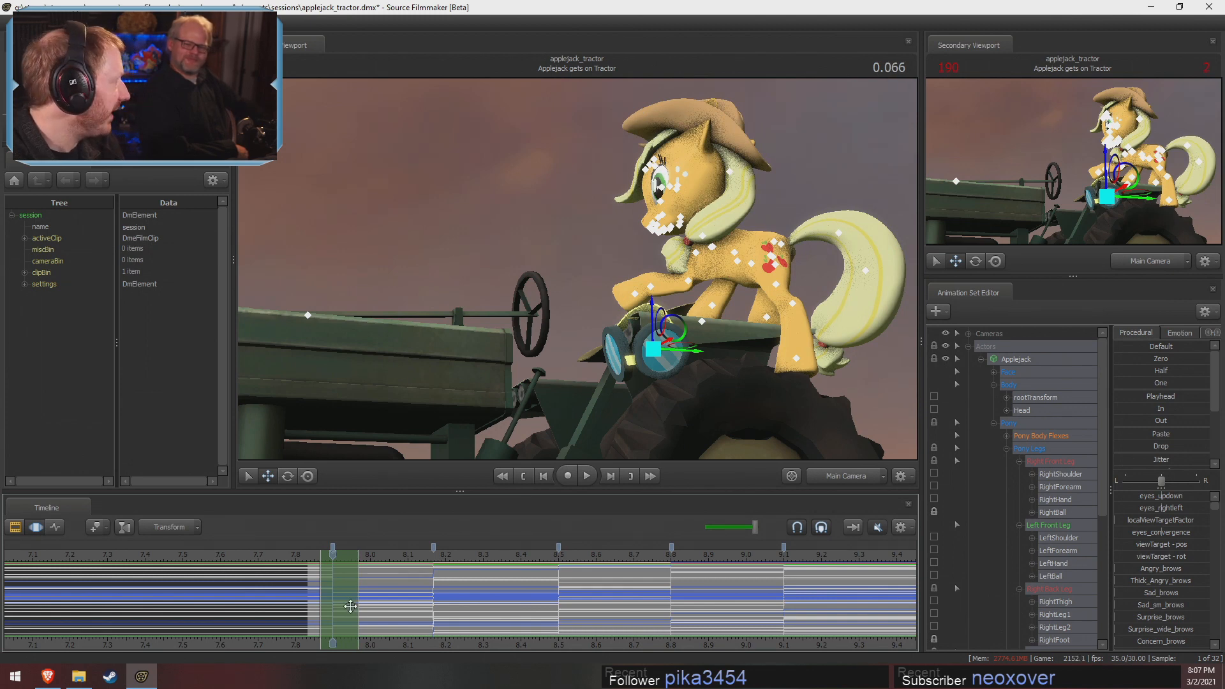
pyautogui.scroll(3, 356, 588)
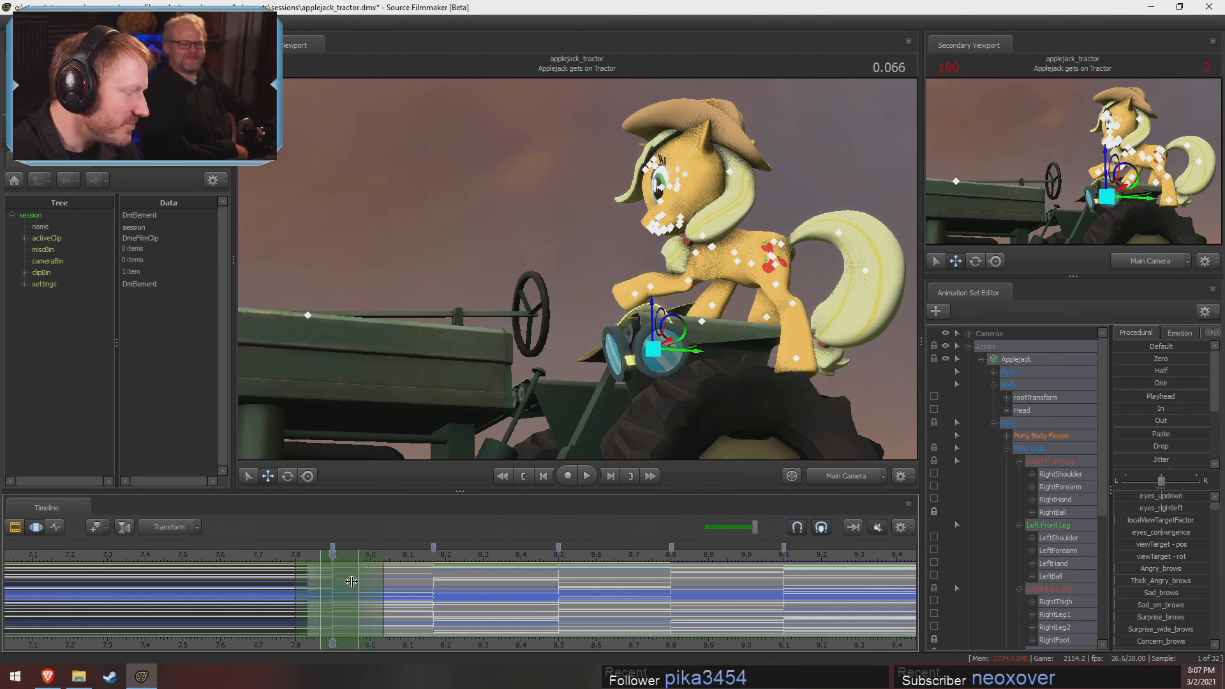
pyautogui.moveTo(386, 606); pyautogui.dragTo(400, 603)
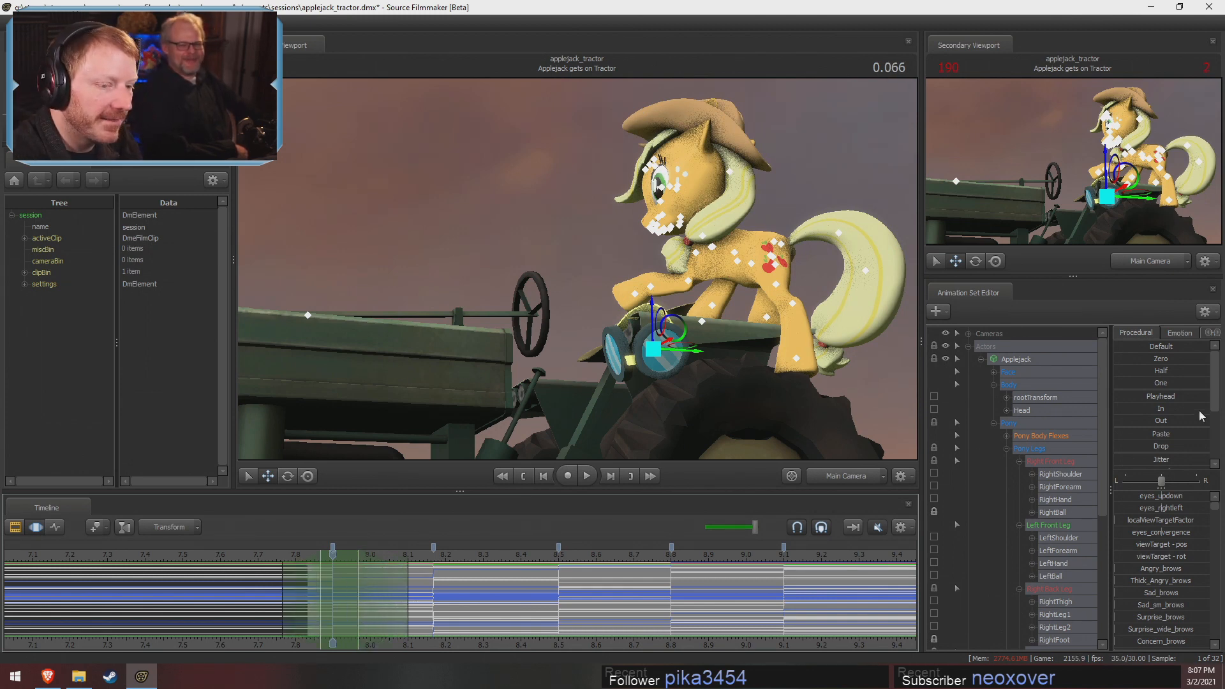
# Readjust the time selection to hold from about 7.87 to 8.07 s, with falloff on both sides
pyautogui.scroll(-3, 1136, 439)
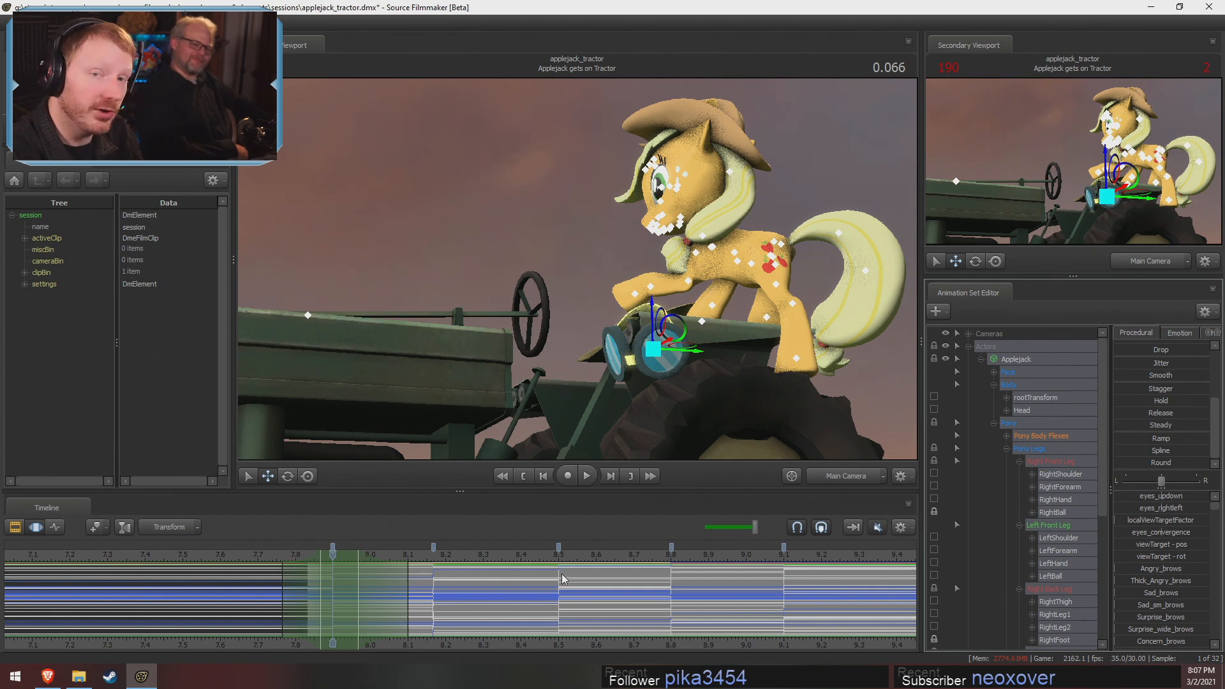
pyautogui.scroll(-3, 612, 619)
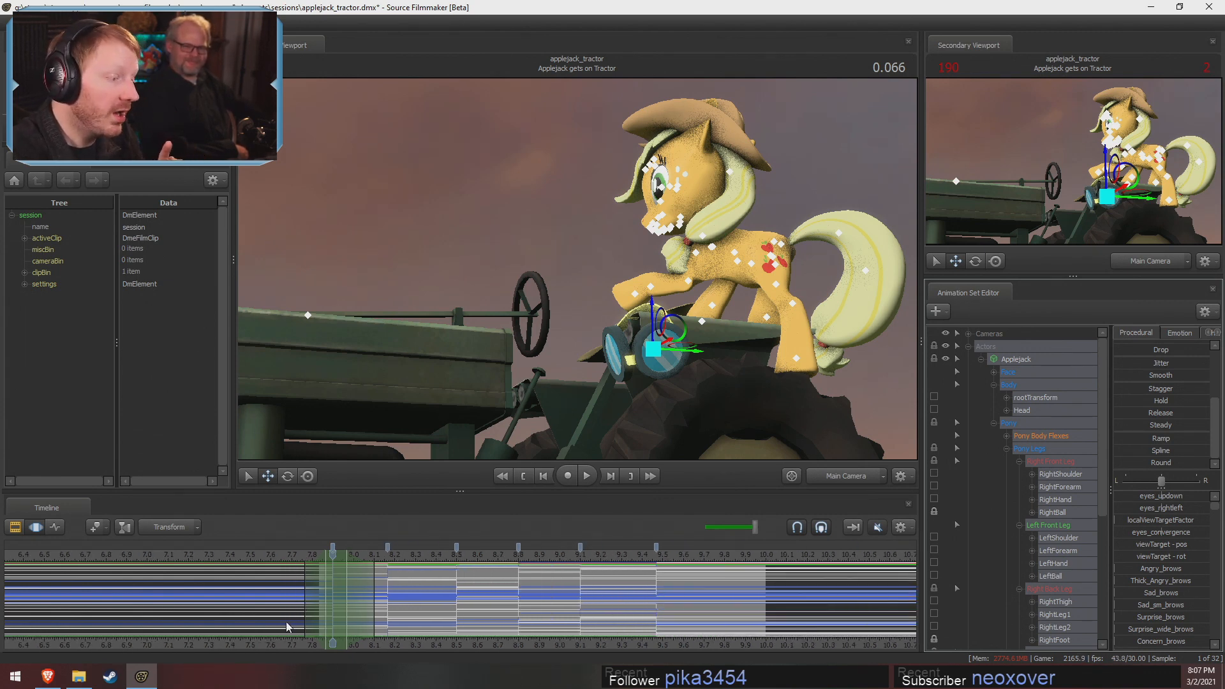
pyautogui.scroll(3, 344, 604)
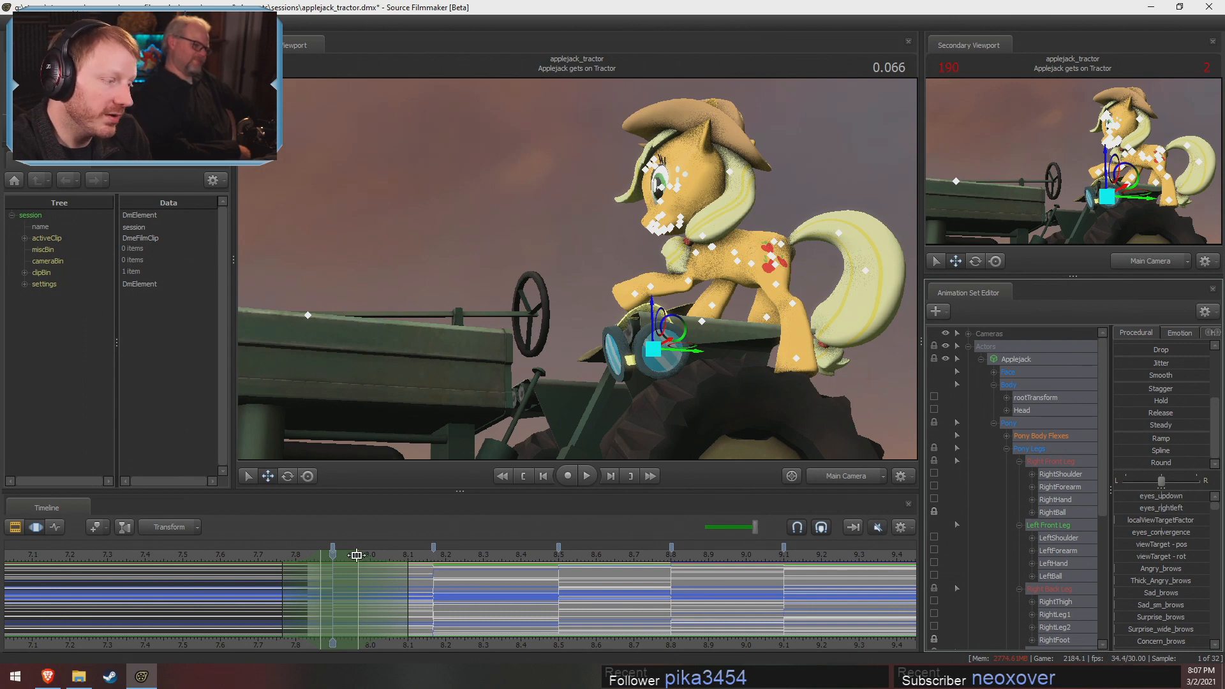
pyautogui.moveTo(347, 556); pyautogui.dragTo(446, 574)
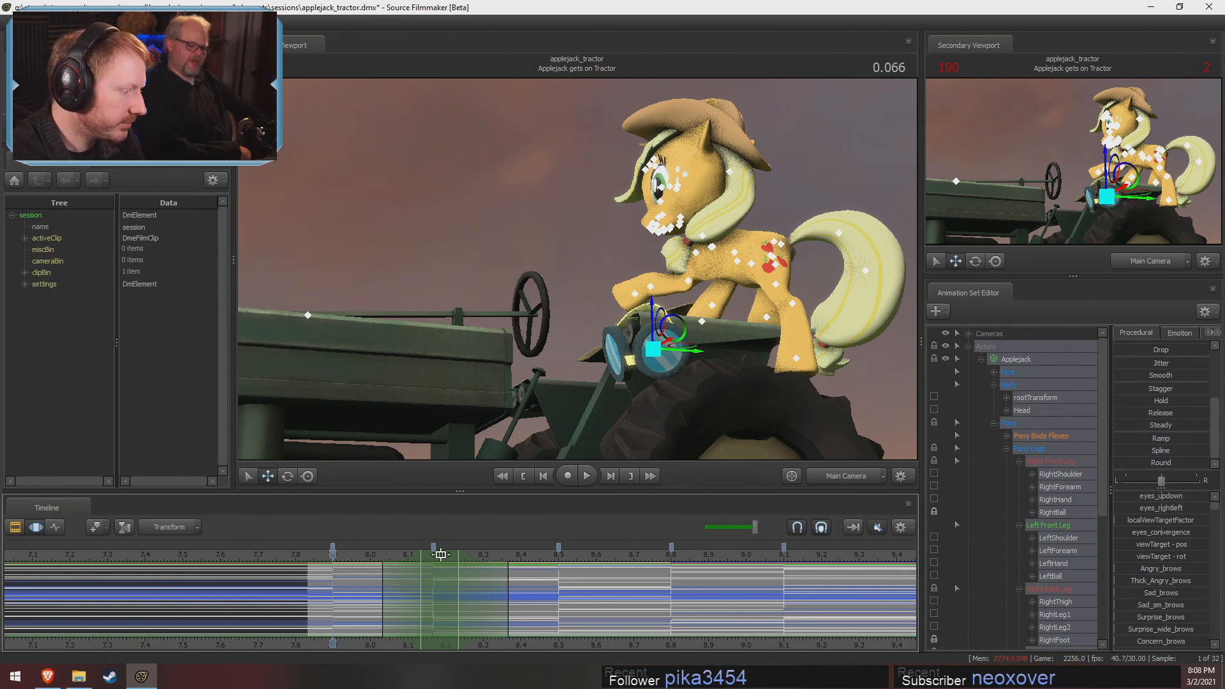
pyautogui.moveTo(426, 578)
pyautogui.mouseDown()
pyautogui.moveTo(336, 584)
pyautogui.moveTo(332, 601)
pyautogui.moveTo(394, 603)
pyautogui.mouseUp()
pyautogui.keyDown('shift'); pyautogui.click(328, 592); pyautogui.keyUp('shift')
pyautogui.keyDown('shift'); pyautogui.scroll(2, 386, 602); pyautogui.keyUp('shift')
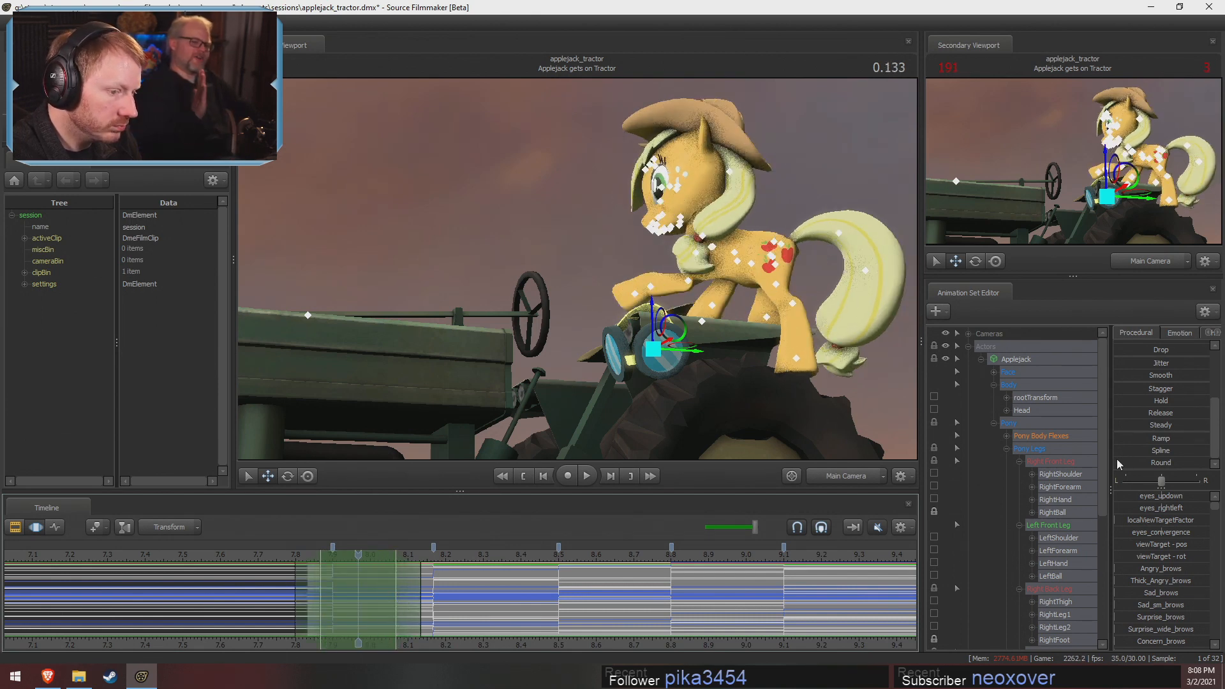
# Apply the Round procedural preset to blend the first pose change across the time selection, undoing and repeating the first attempt
pyautogui.moveTo(1116, 458); pyautogui.dragTo(1169, 466)
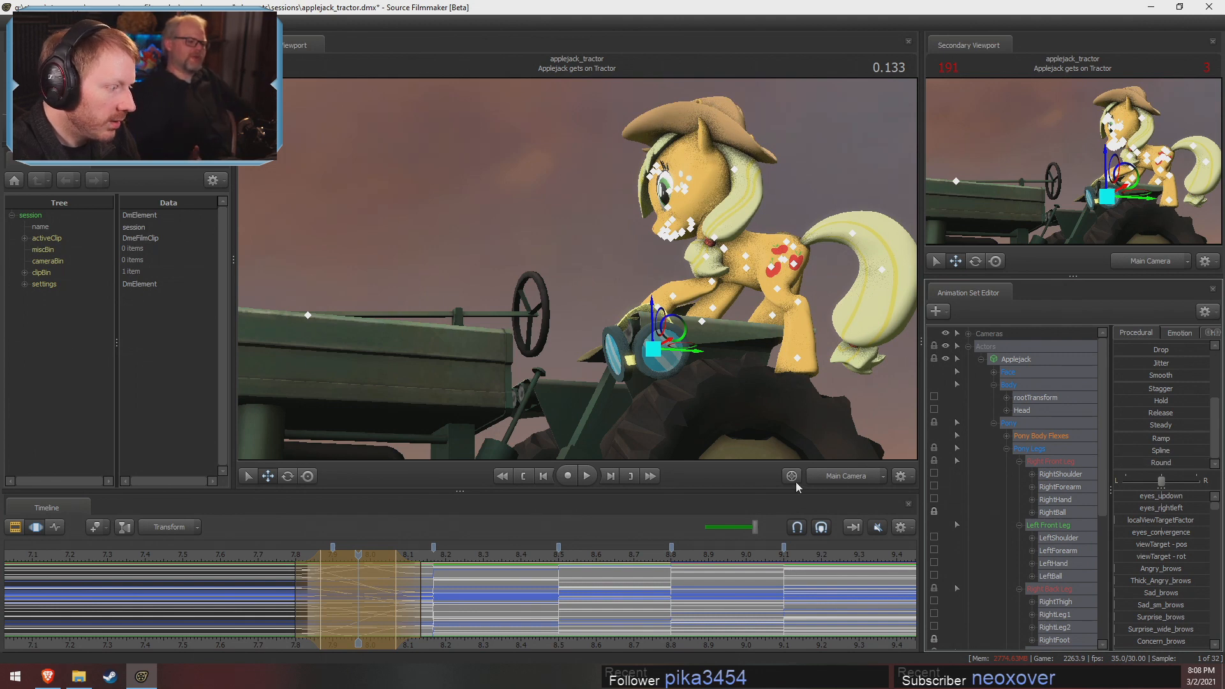
pyautogui.hotkey('ctrl', 'z')
pyautogui.moveTo(1117, 460); pyautogui.dragTo(1205, 482)
pyautogui.scroll(-2, 488, 628)
pyautogui.scroll(-1, 488, 632)
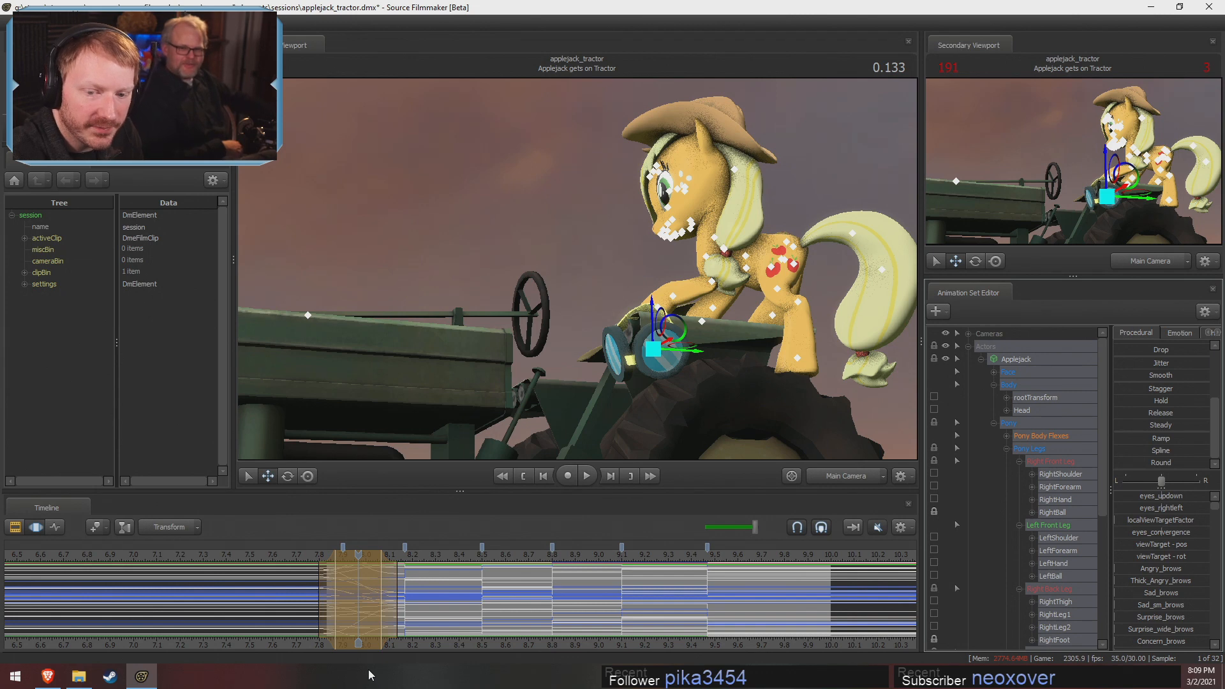
pyautogui.click(341, 558)
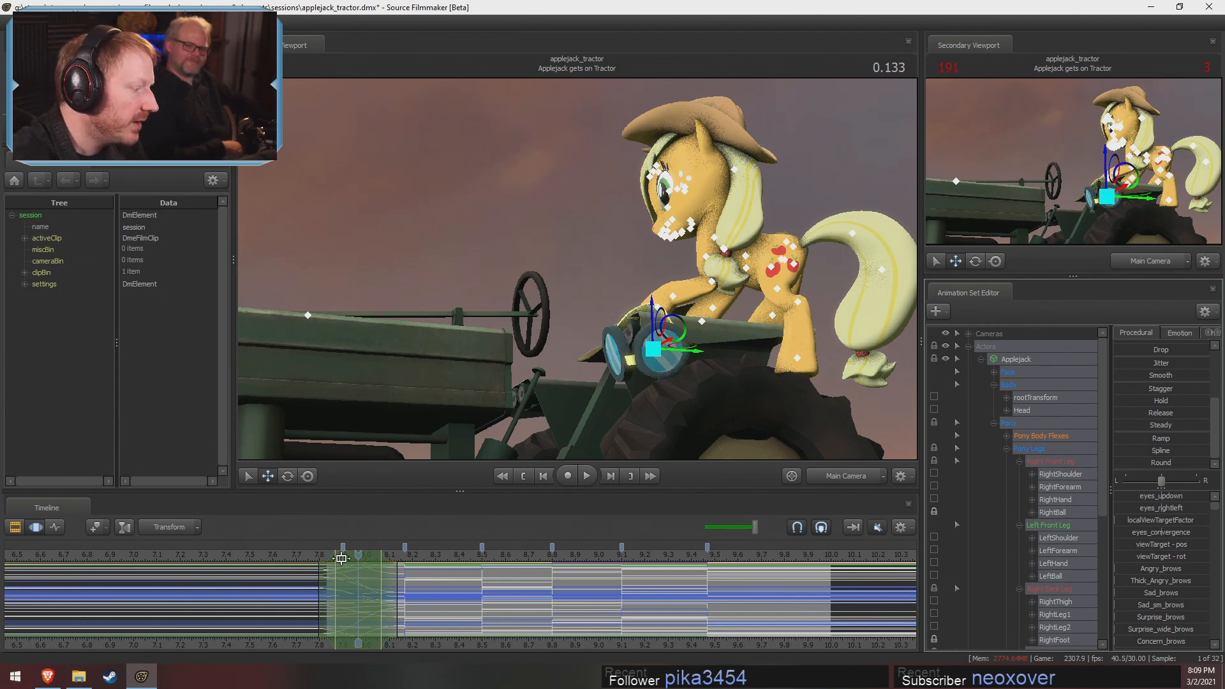
# Apply the Round preset across time selections around the second and third pose changes, near 8.17 and 8.5 s
pyautogui.moveTo(365, 556); pyautogui.dragTo(420, 556)
pyautogui.moveTo(1118, 463); pyautogui.dragTo(1198, 464)
pyautogui.moveTo(399, 568); pyautogui.dragTo(520, 572)
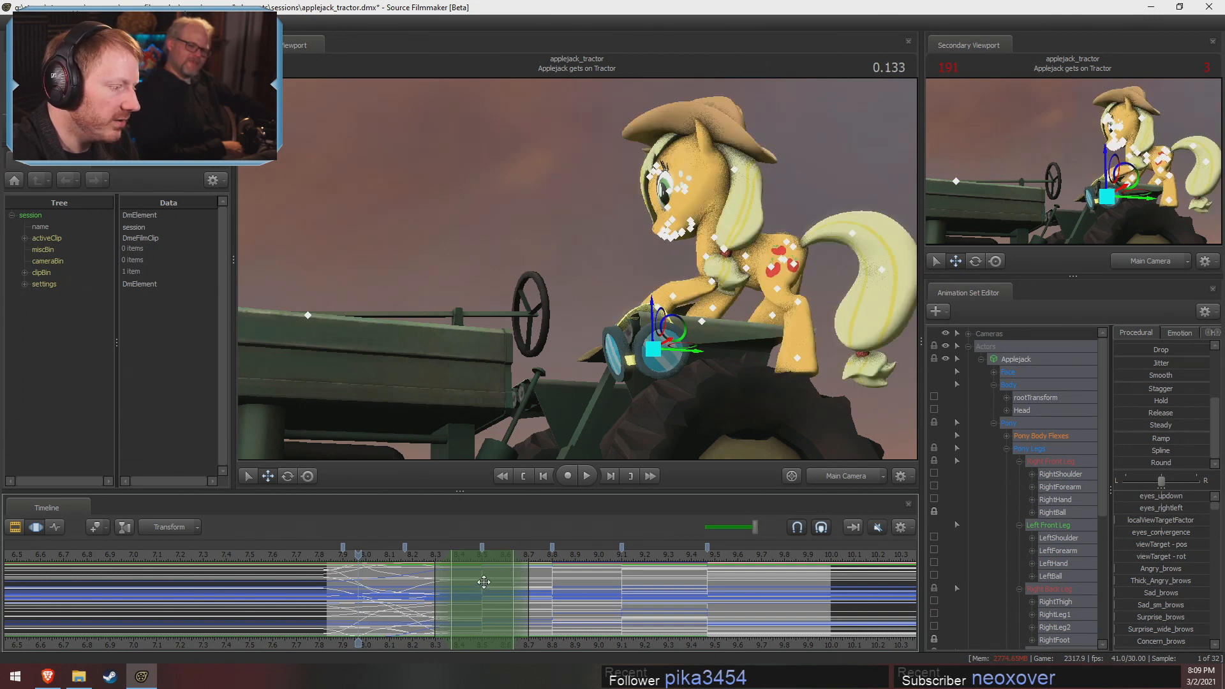
pyautogui.moveTo(1117, 453); pyautogui.dragTo(1206, 452)
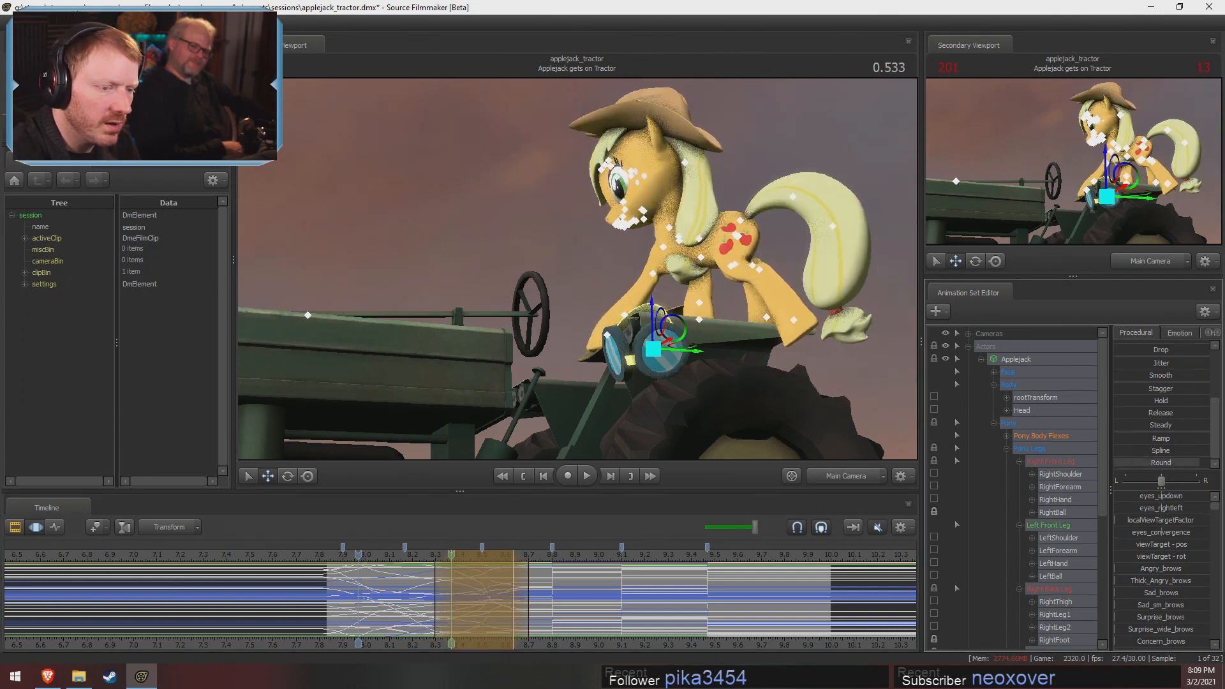
# Apply the Round preset across time selections around the last three pose changes, near 8.8, 9.1 and 9.47 s
pyautogui.moveTo(465, 577); pyautogui.dragTo(562, 561)
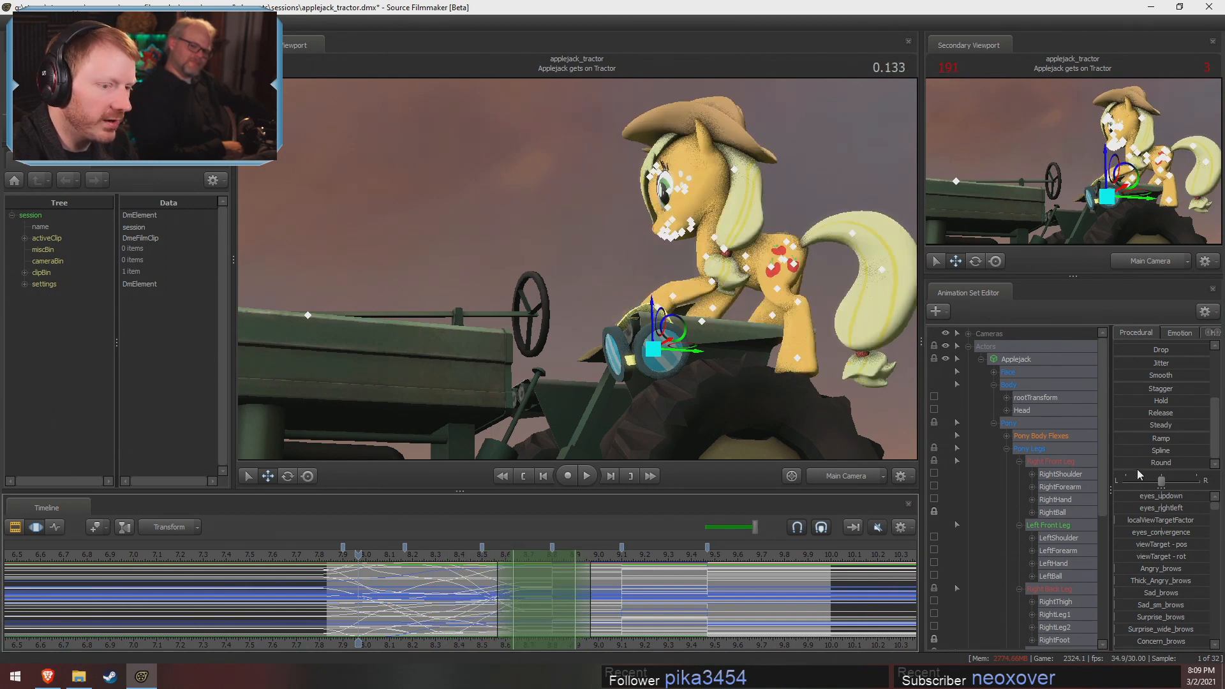
pyautogui.moveTo(1119, 452); pyautogui.dragTo(1206, 452)
pyautogui.moveTo(536, 561); pyautogui.dragTo(611, 562)
pyautogui.moveTo(1118, 460); pyautogui.dragTo(1205, 461)
pyautogui.moveTo(606, 572)
pyautogui.mouseDown()
pyautogui.moveTo(736, 585)
pyautogui.moveTo(720, 576)
pyautogui.moveTo(733, 606)
pyautogui.mouseUp()
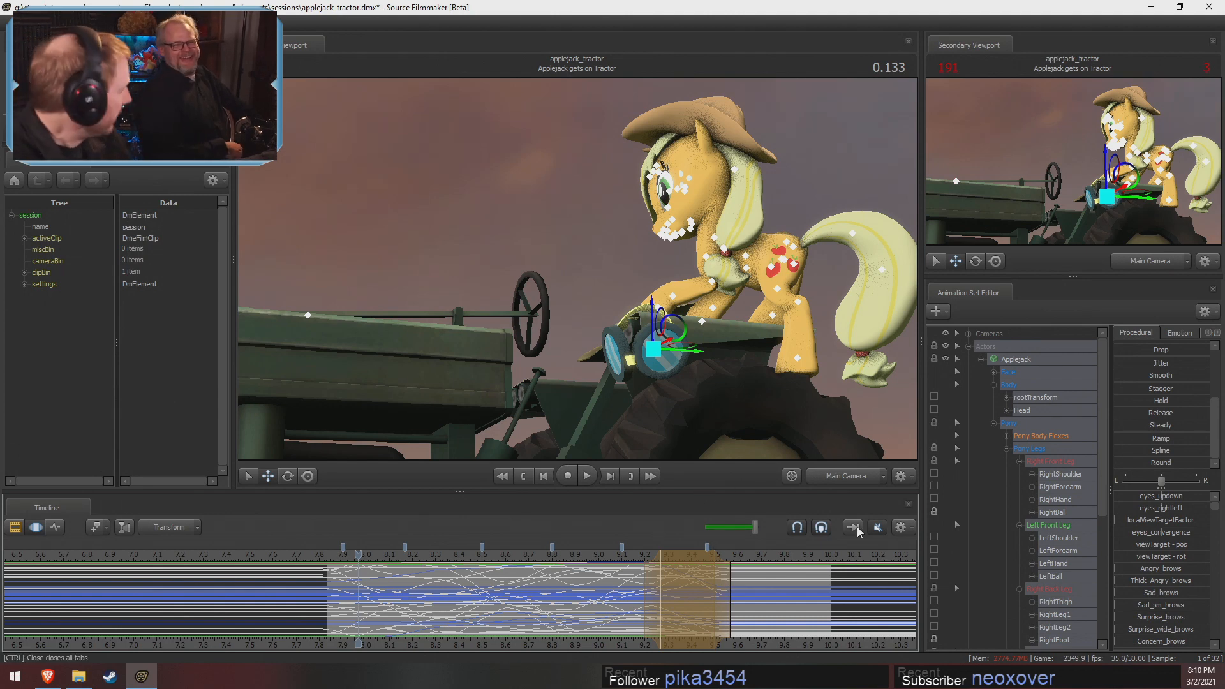
pyautogui.click(324, 556)
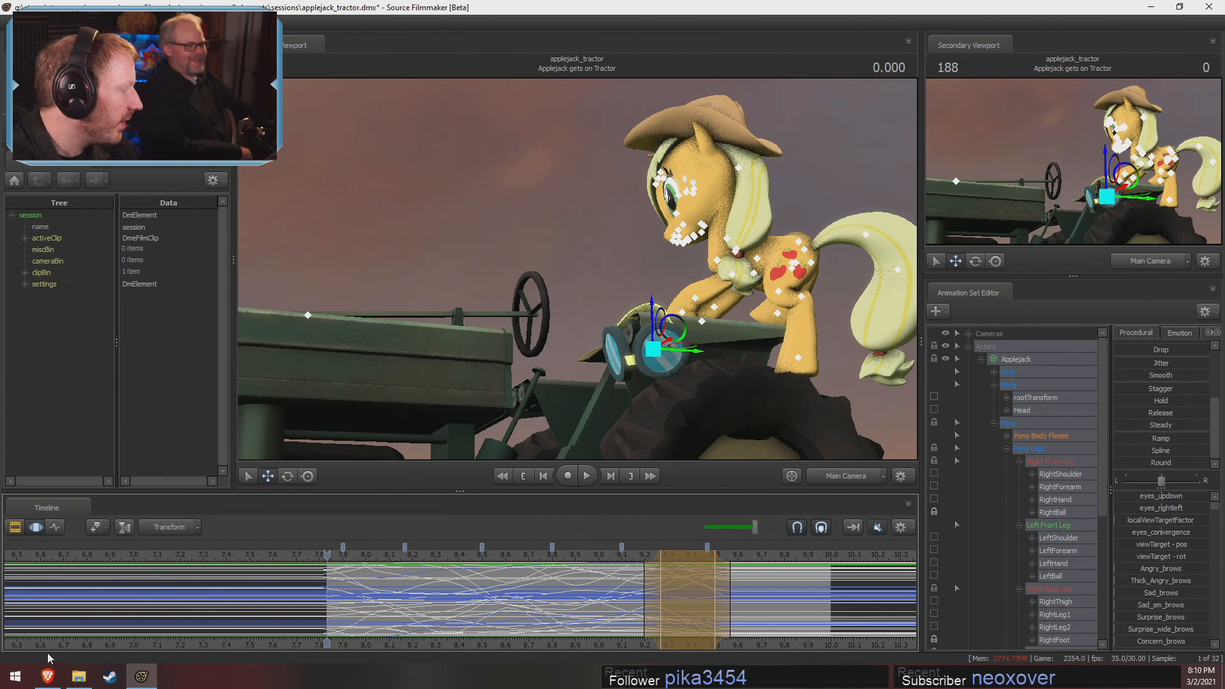
# Switch to the web browser, search for Superior POD and open its website
pyautogui.click(48, 676)
pyautogui.click(320, 40)
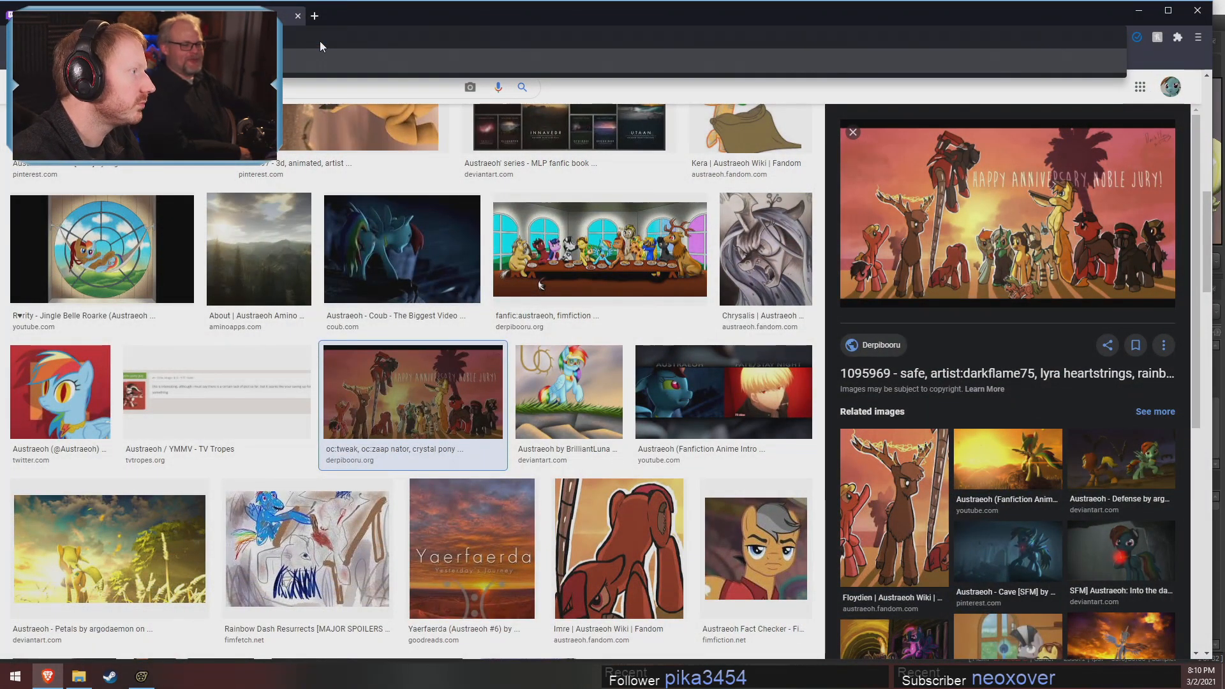
pyautogui.press('Return')
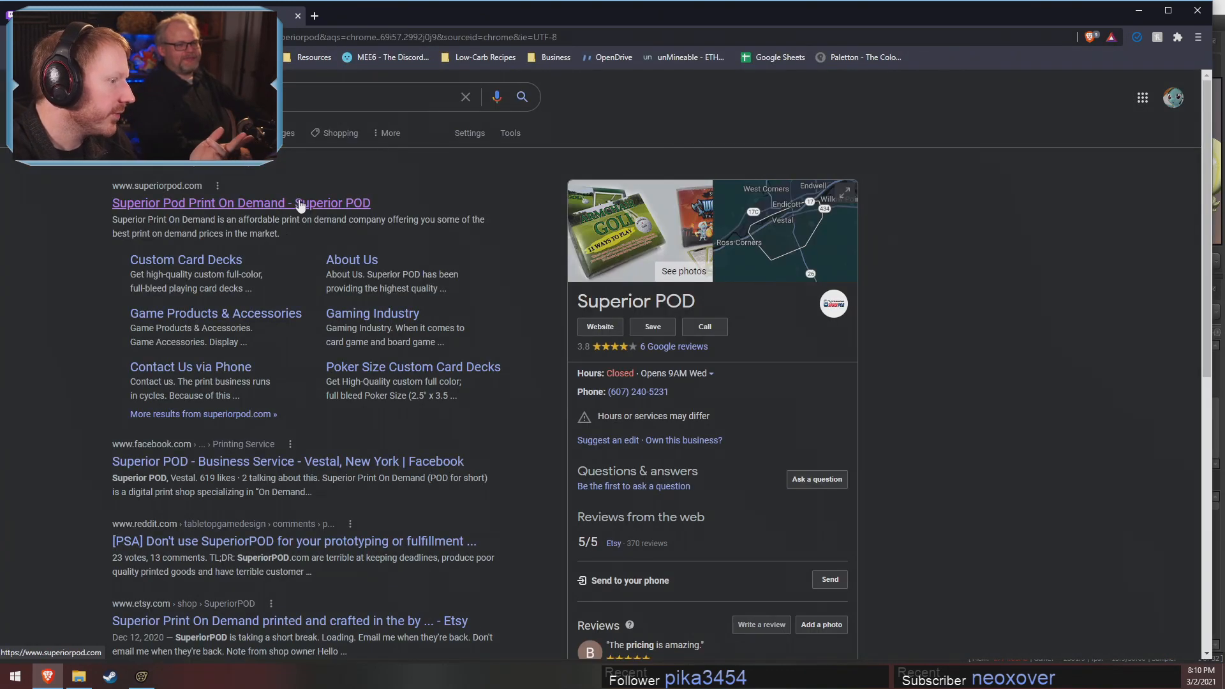
pyautogui.click(336, 203)
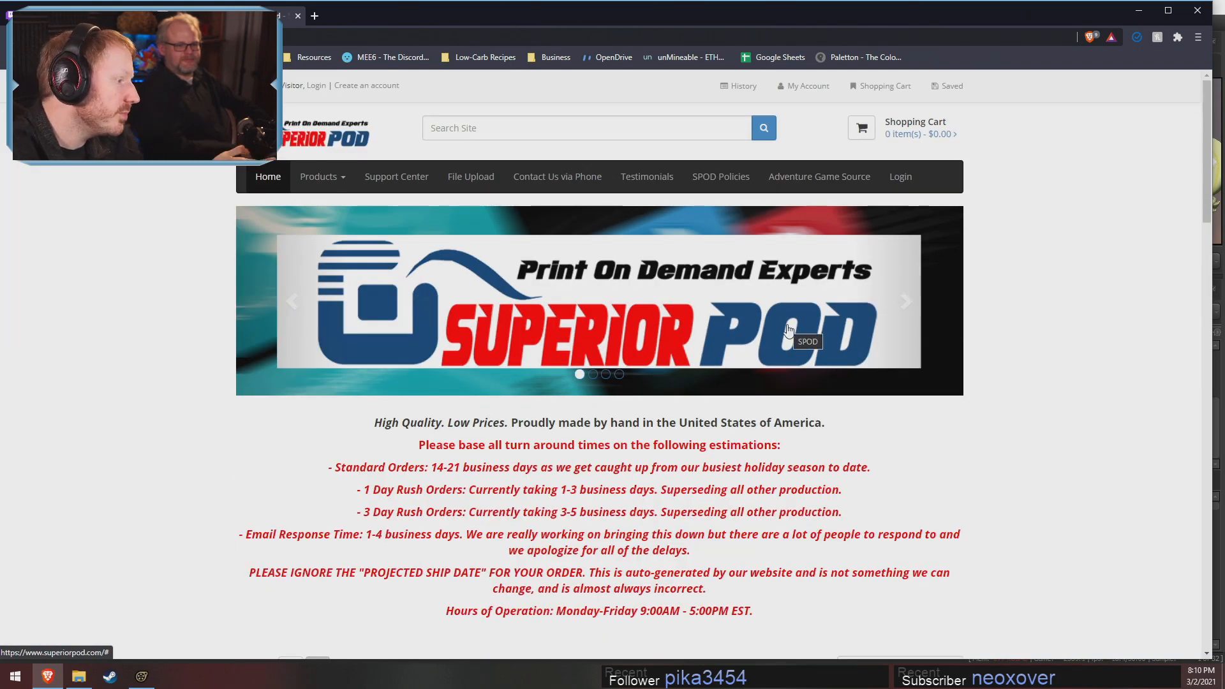
# Look through Superior POD's Book Printing products, close that page and return to Source Filmmaker
pyautogui.click(323, 176)
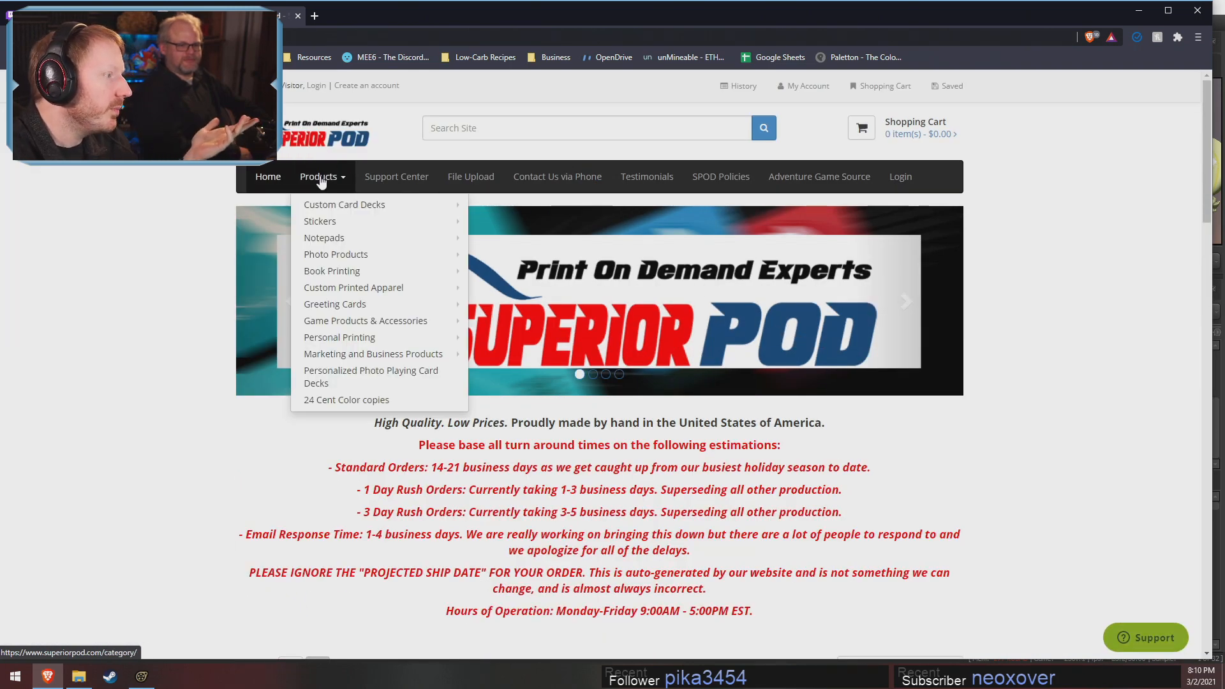
pyautogui.click(329, 272)
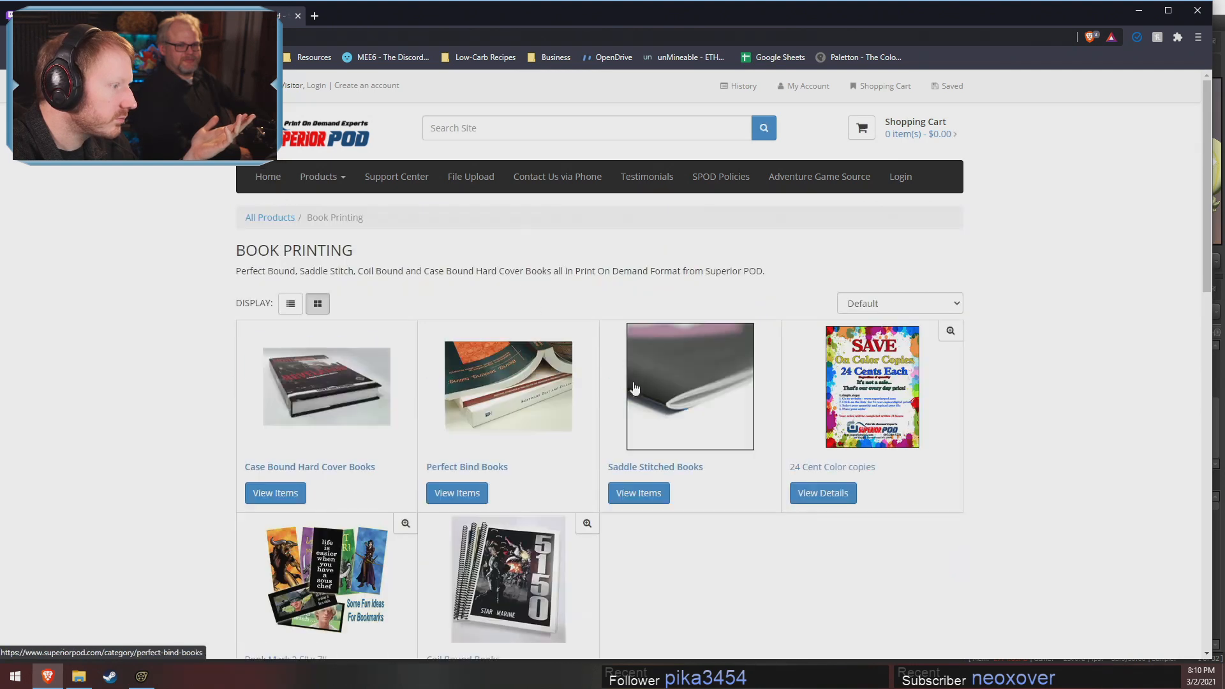
pyautogui.scroll(-2, 405, 445)
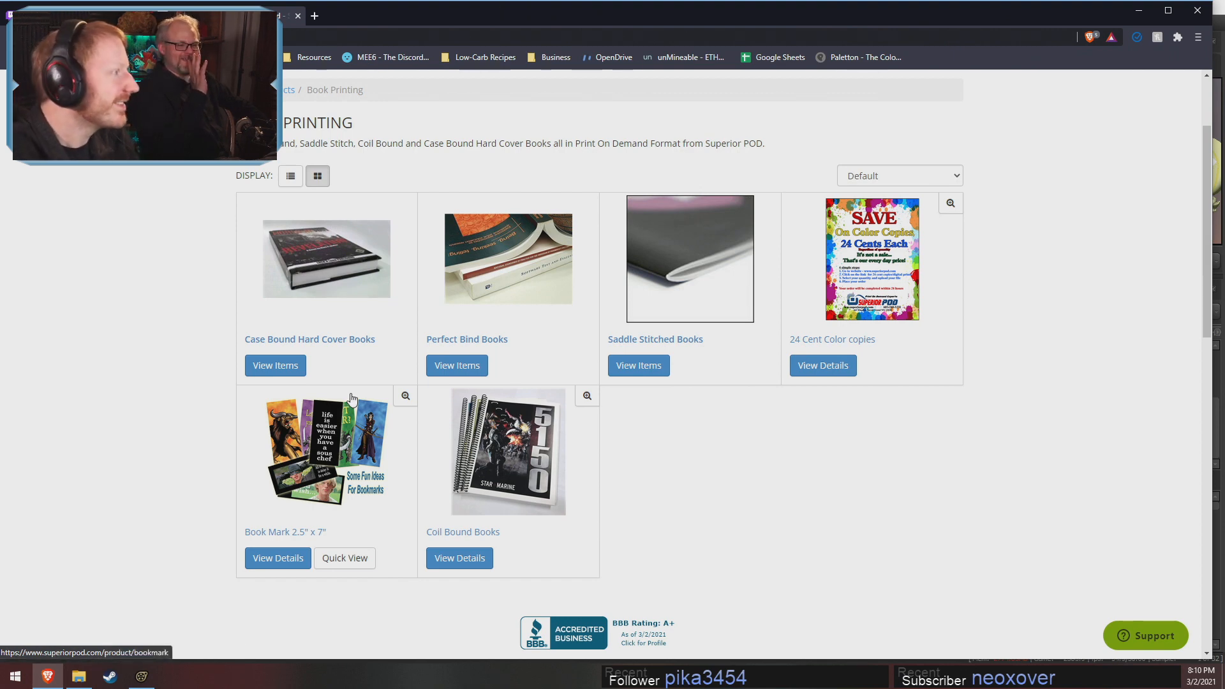
pyautogui.click(298, 19)
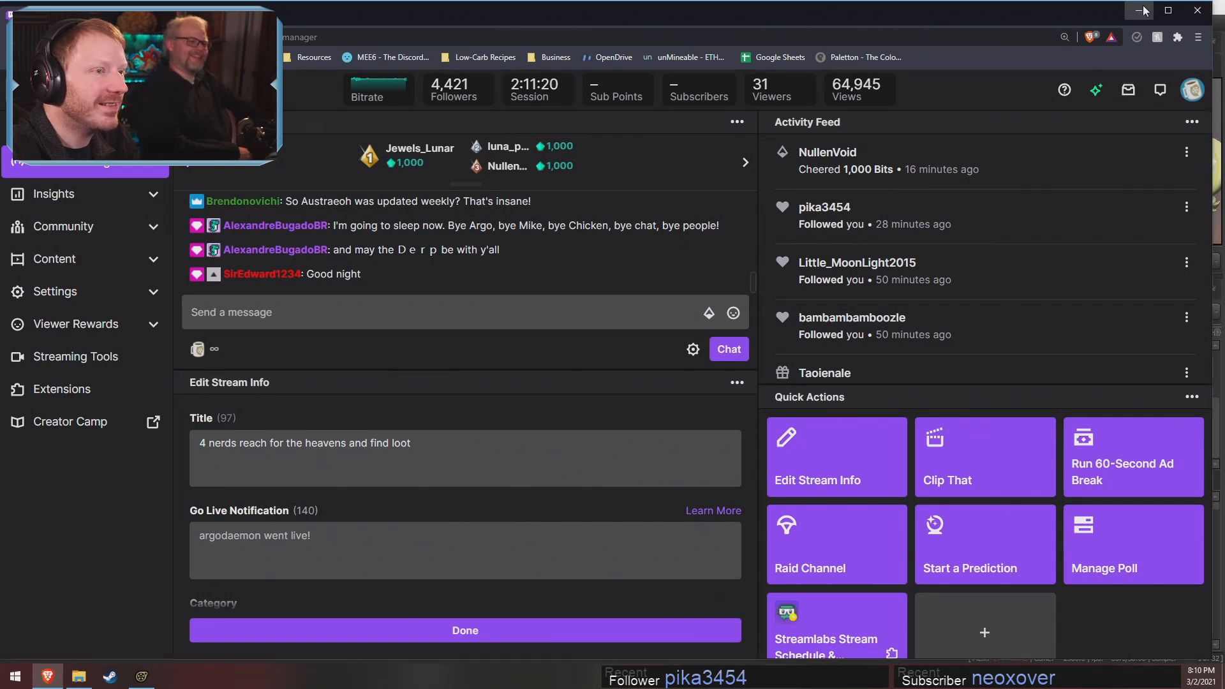
pyautogui.click(1139, 10)
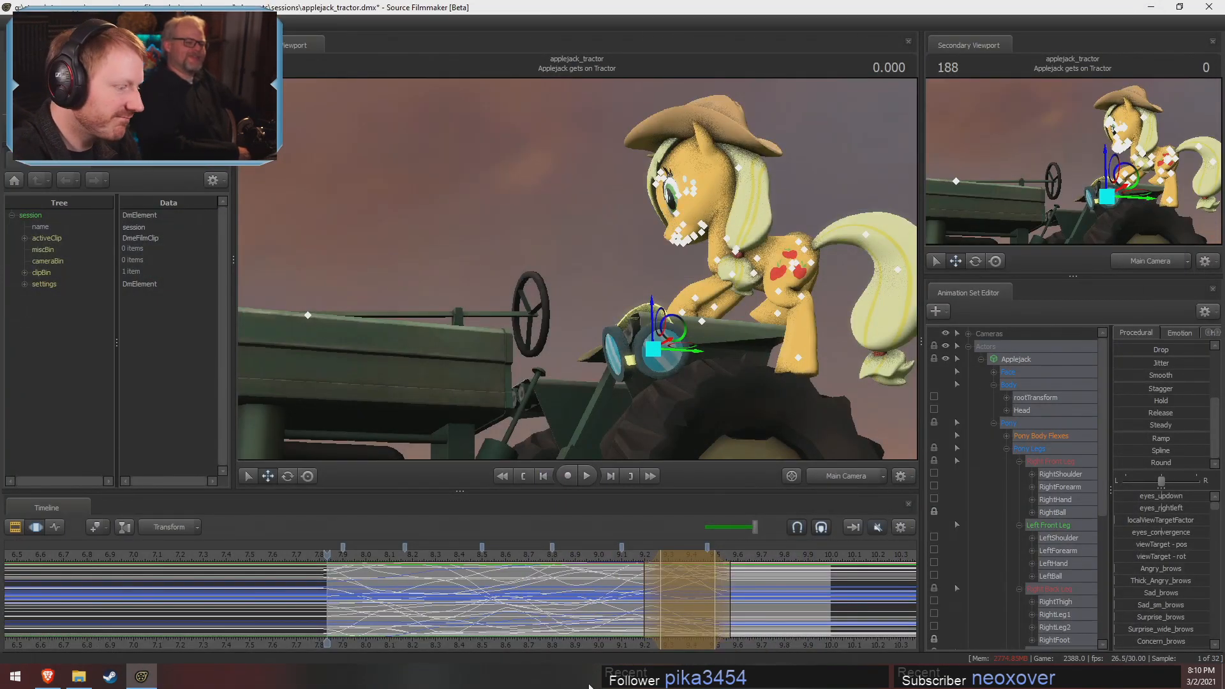
# Play back the blended animation through the Main Camera and return to its start
pyautogui.press('space')
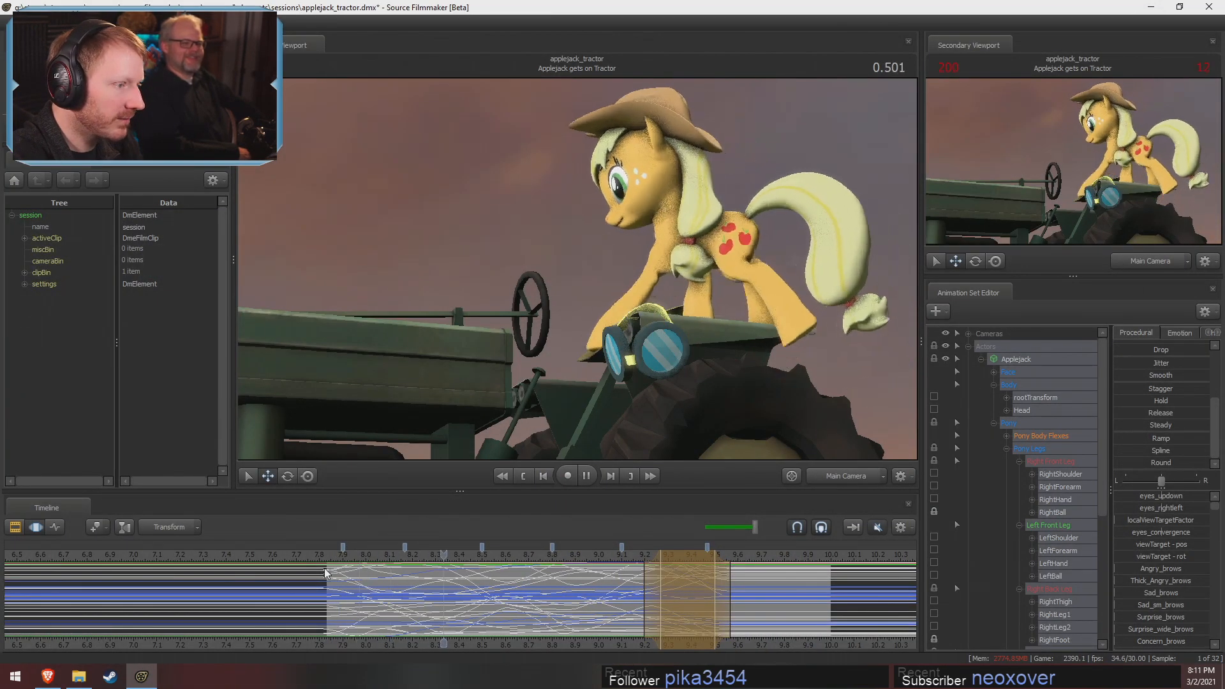
pyautogui.press('space')
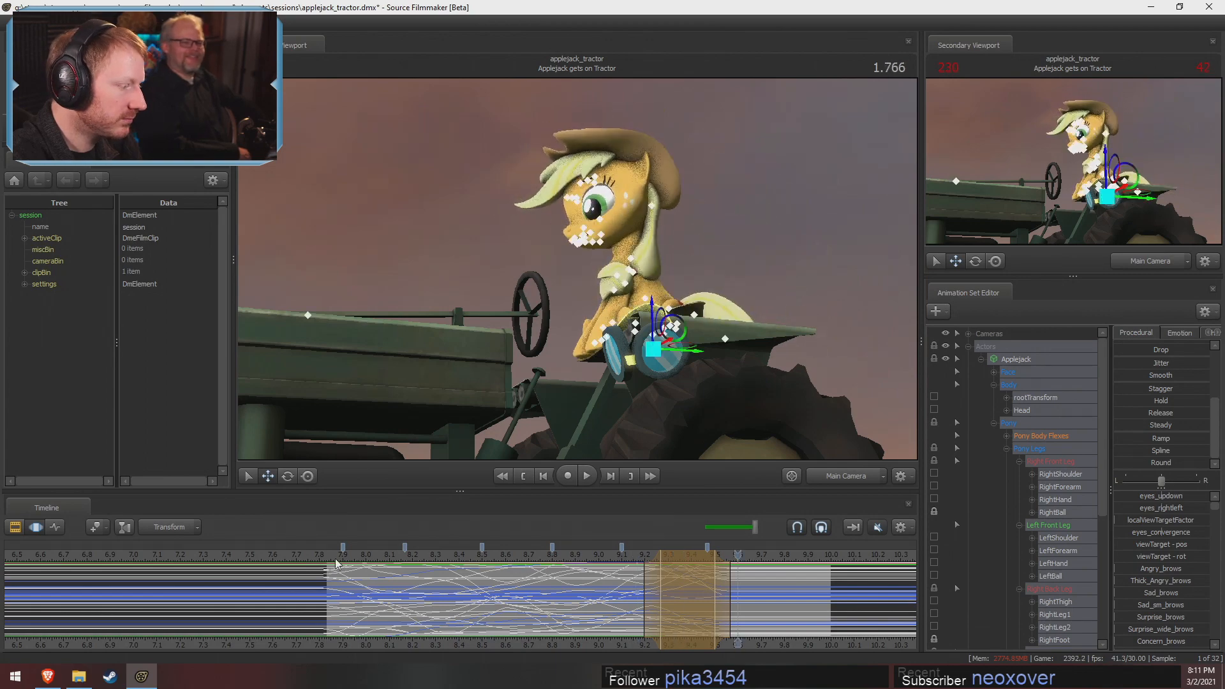
pyautogui.click(336, 561)
# Dismiss the invalid manipulation warning and switch the primary viewport to the Work Camera
pyautogui.click(585, 403)
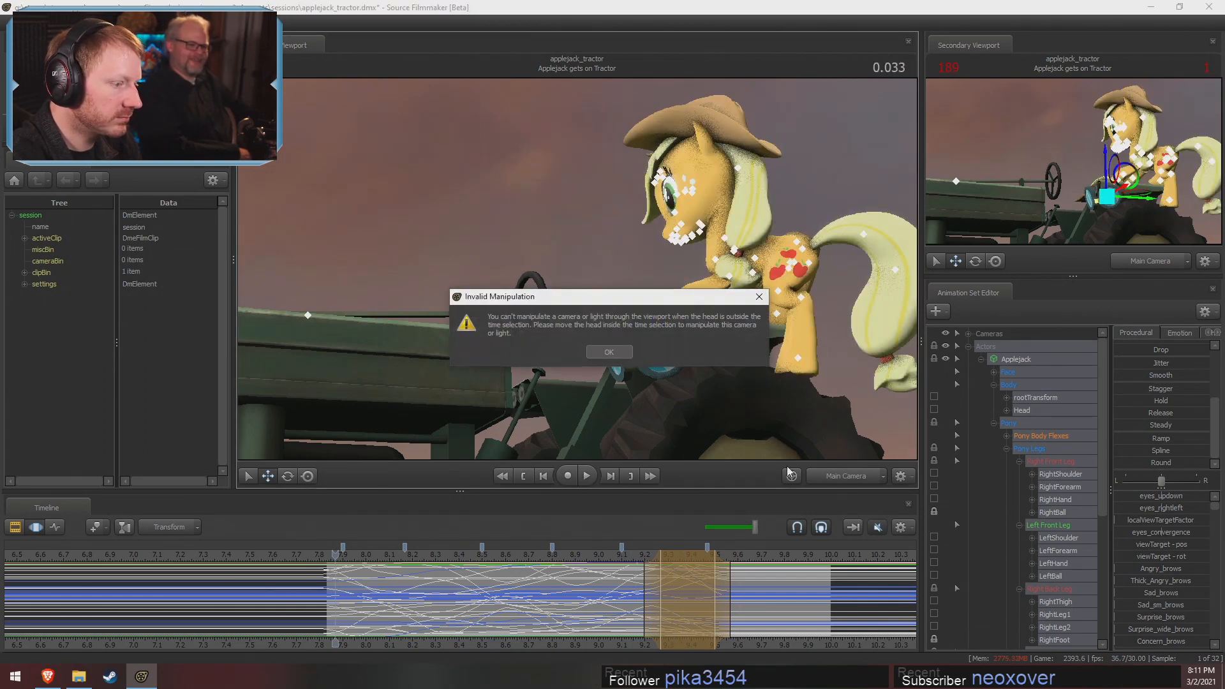
pyautogui.click(623, 355)
pyautogui.click(845, 476)
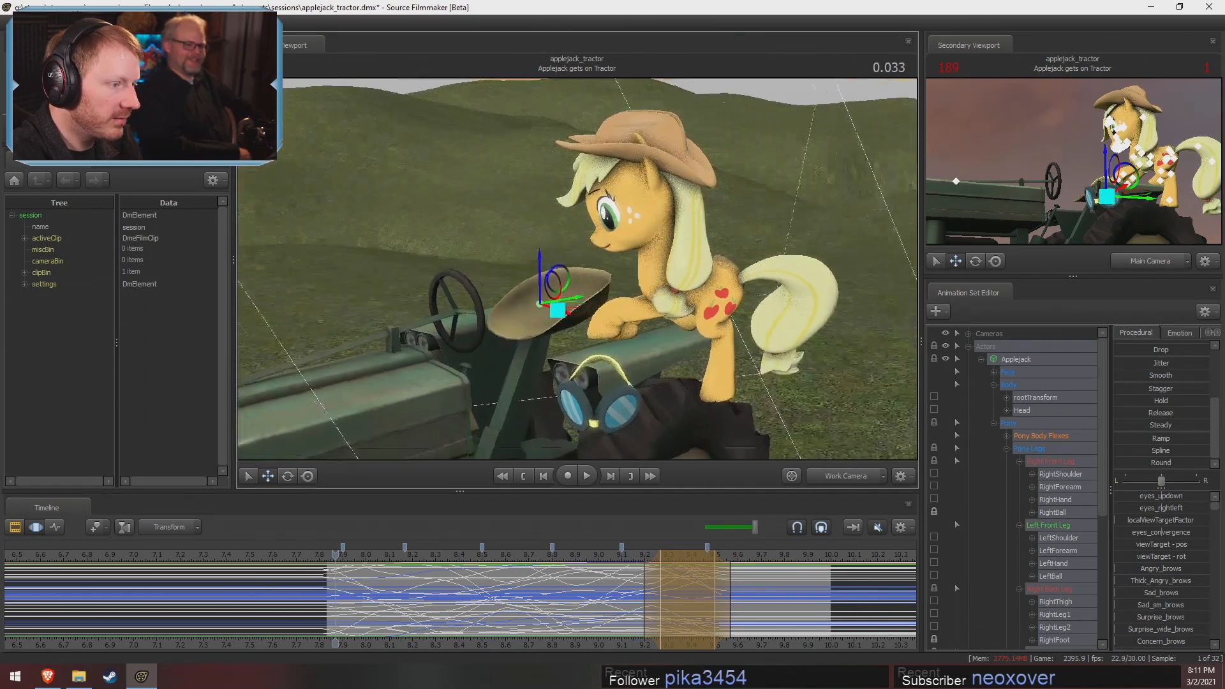
# Review Applejack's blended movement onto the tractor through the Work Camera, playing and scrubbing the shot
pyautogui.press('space')
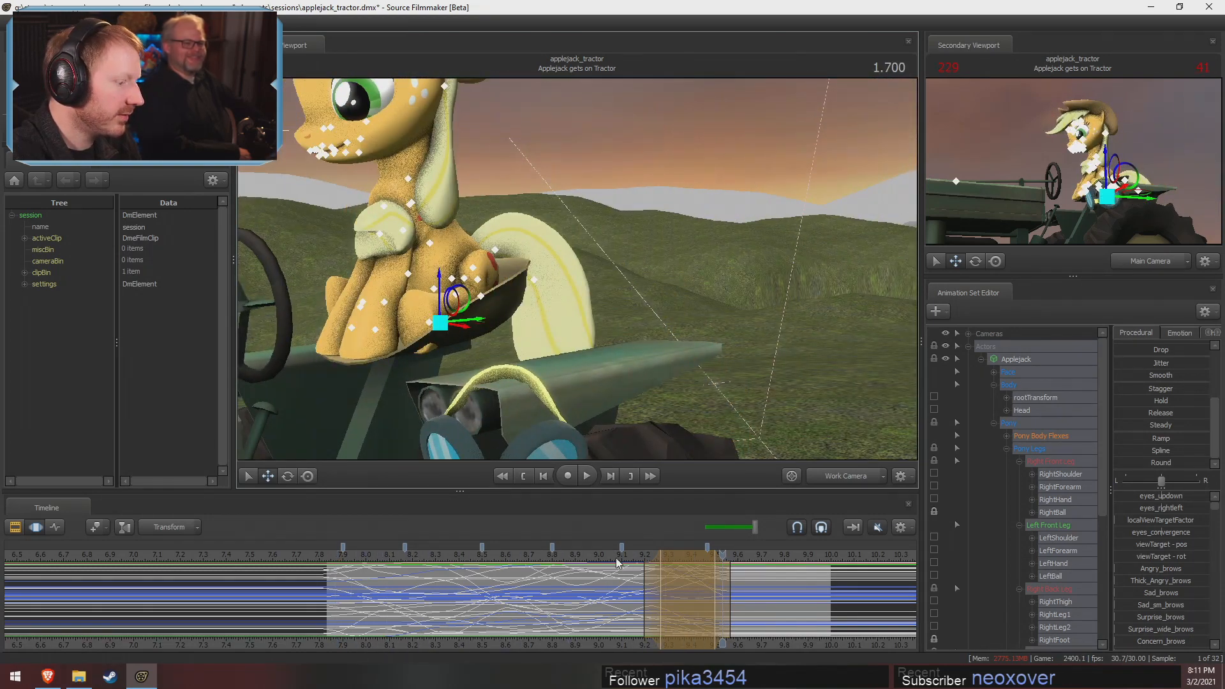
pyautogui.click(647, 556)
pyautogui.moveTo(647, 556); pyautogui.dragTo(335, 586)
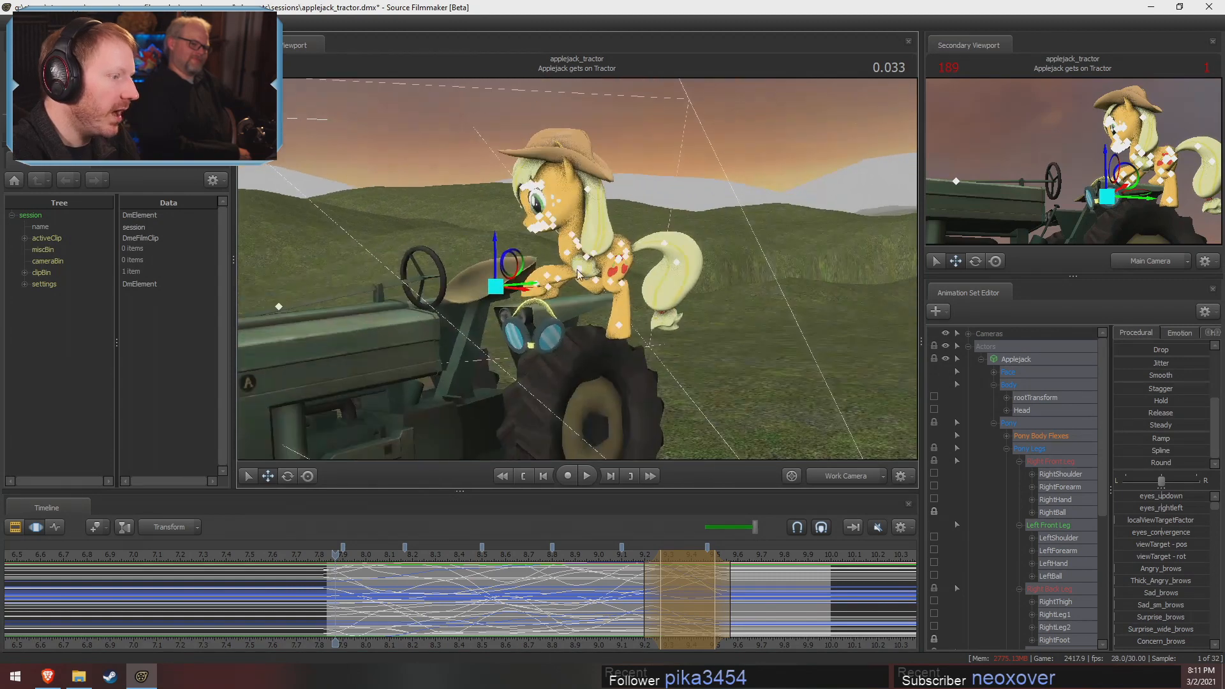
pyautogui.press('space')
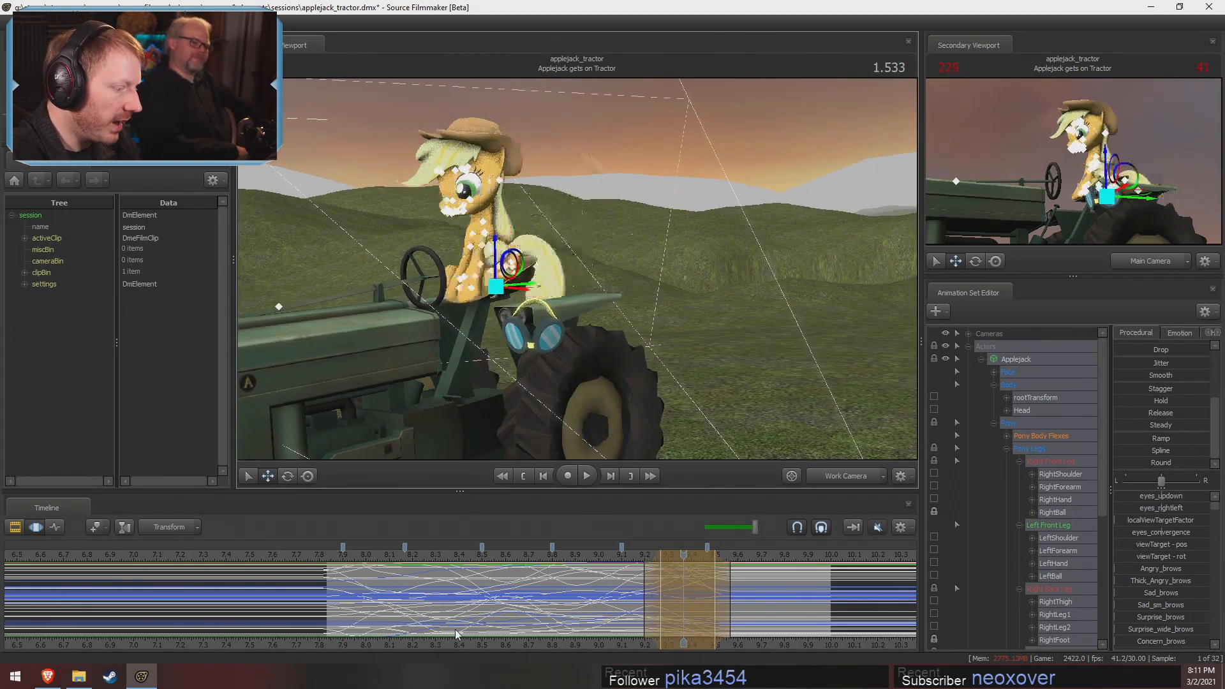
# Undo the Round blends, going back to the first pose change
pyautogui.hotkey('ctrl', 'z')
pyautogui.hotkey('ctrl', 'z')
pyautogui.hotkey('ctrl', 'z')
pyautogui.hotkey('ctrl', 'z')
pyautogui.hotkey('ctrl', 'z')
pyautogui.hotkey('ctrl', 'z')
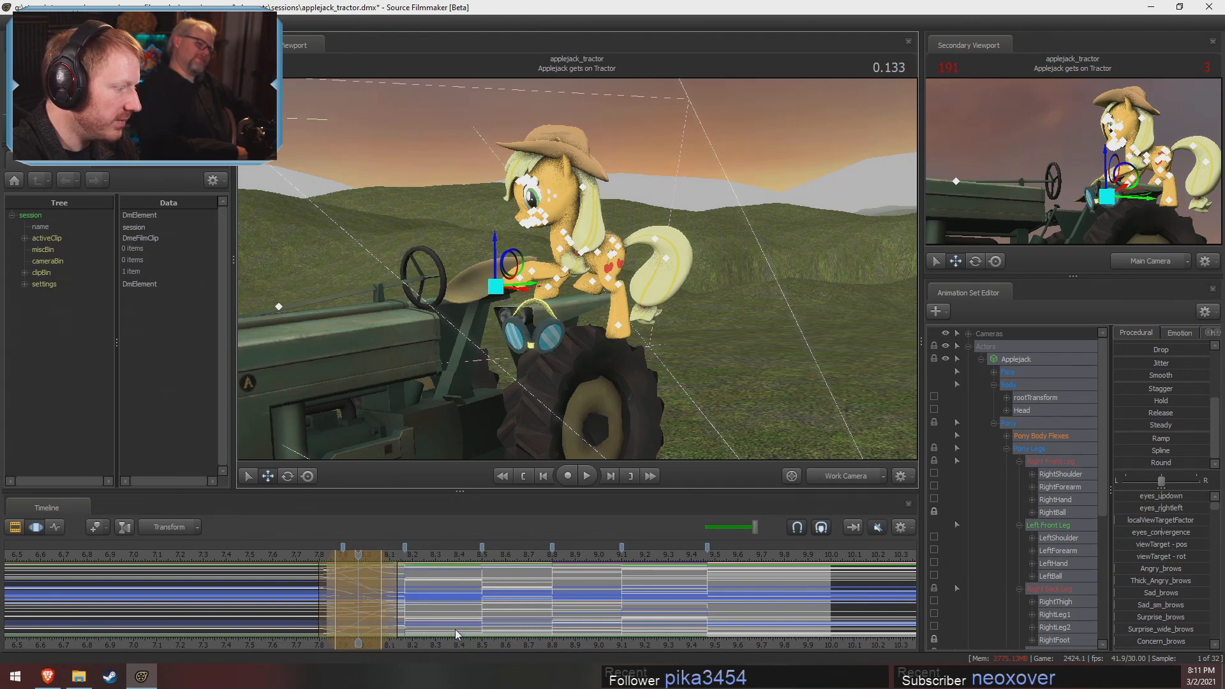
# Start the time selection's hold at about 7.9 s and reapply the Round preset to the first pose change
pyautogui.moveTo(375, 590); pyautogui.dragTo(375, 591)
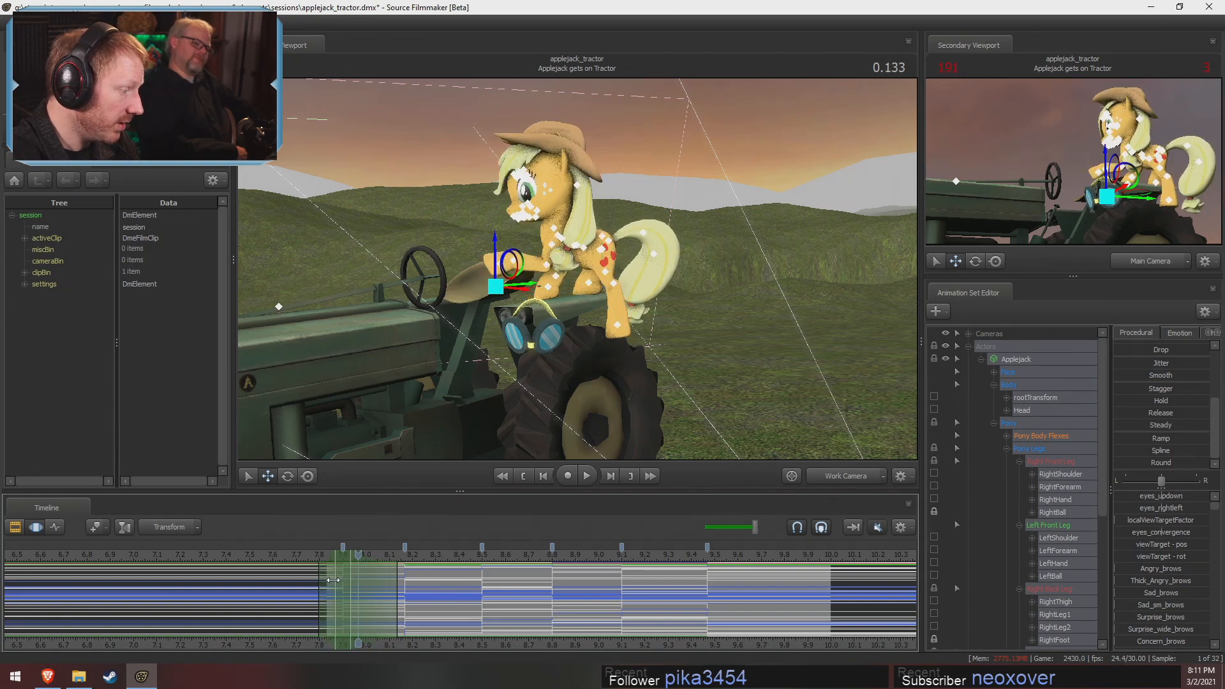
pyautogui.moveTo(336, 580); pyautogui.dragTo(351, 578)
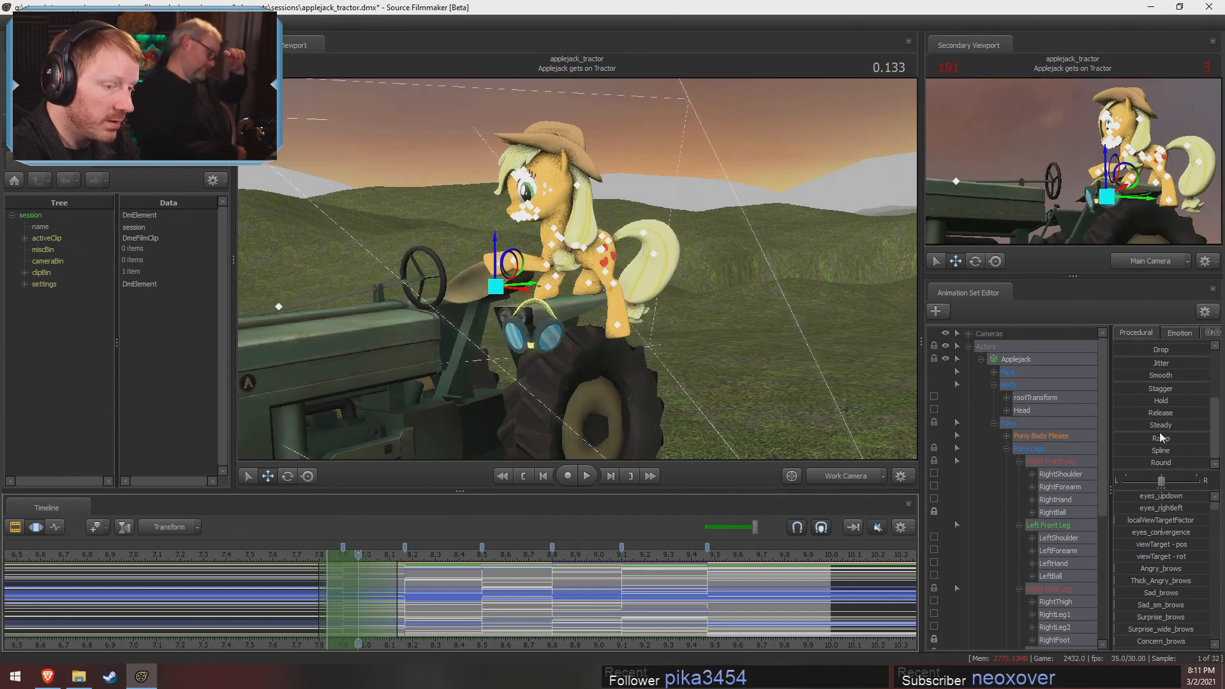
pyautogui.moveTo(1131, 461); pyautogui.dragTo(1206, 462)
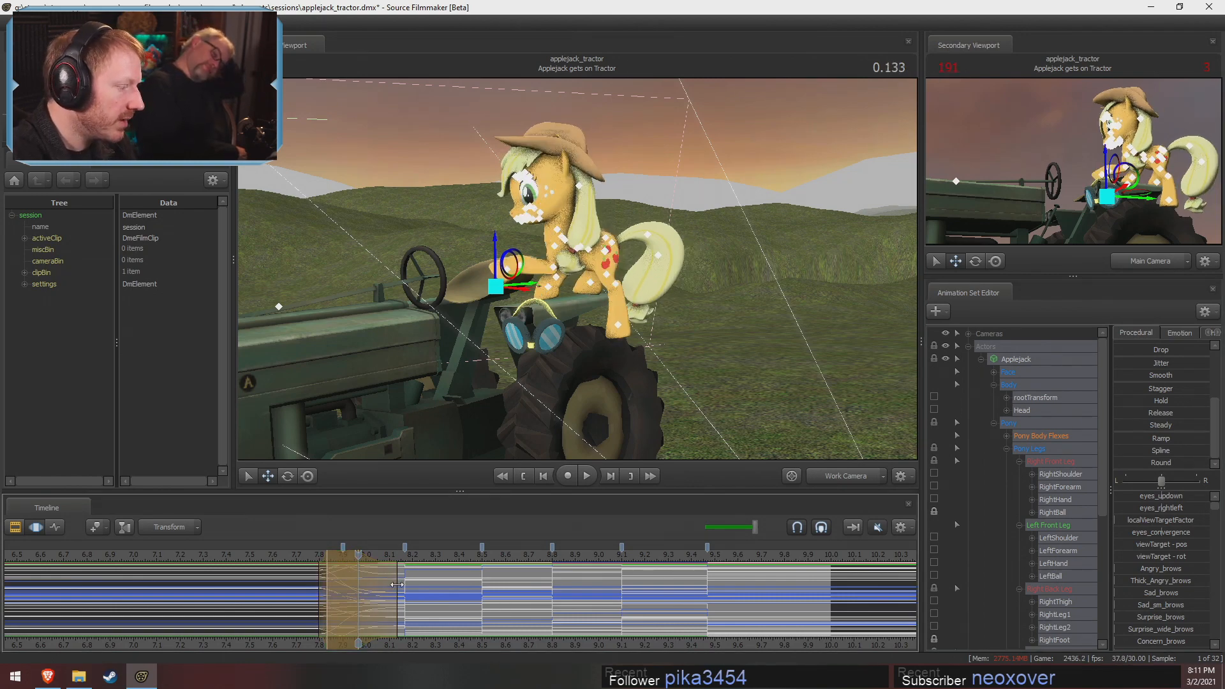
# Blend the second and third pose changes, near 8.17 and 8.5 s, with the Round preset over refitted time selections
pyautogui.moveTo(397, 580)
pyautogui.mouseDown()
pyautogui.moveTo(386, 572)
pyautogui.moveTo(408, 576)
pyautogui.mouseUp()
pyautogui.scroll(2, 394, 581)
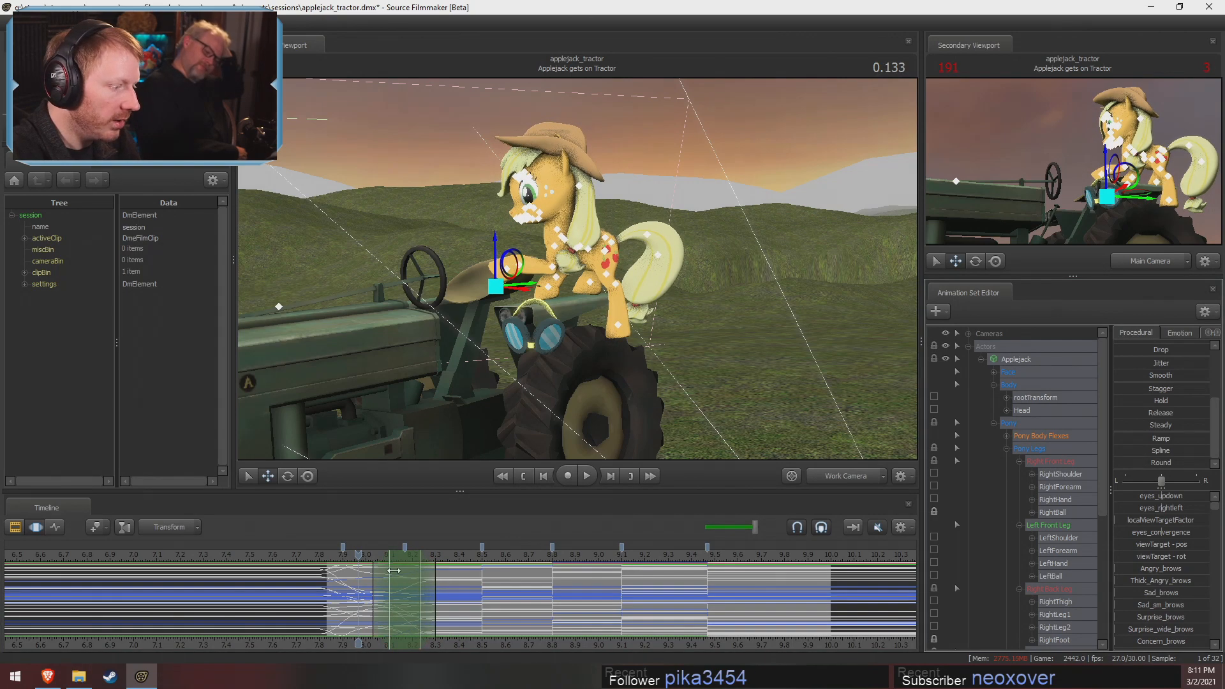
pyautogui.moveTo(402, 556); pyautogui.dragTo(523, 593)
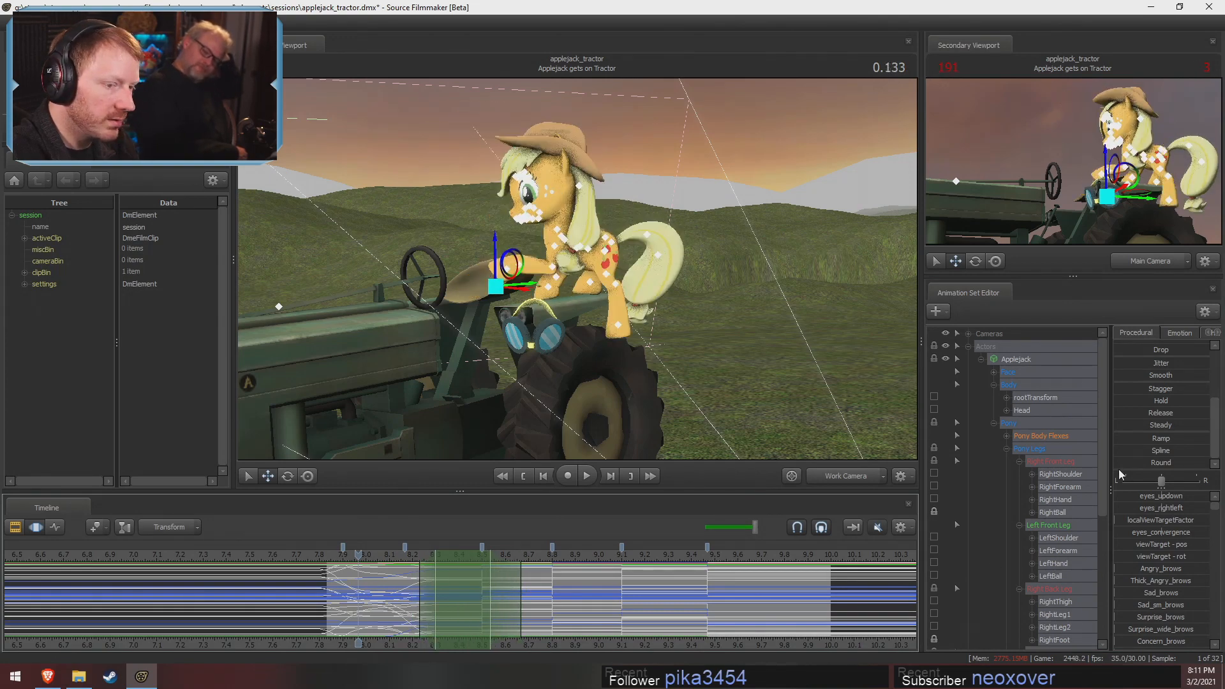
pyautogui.moveTo(1121, 450); pyautogui.dragTo(1207, 451)
pyautogui.press('Return')
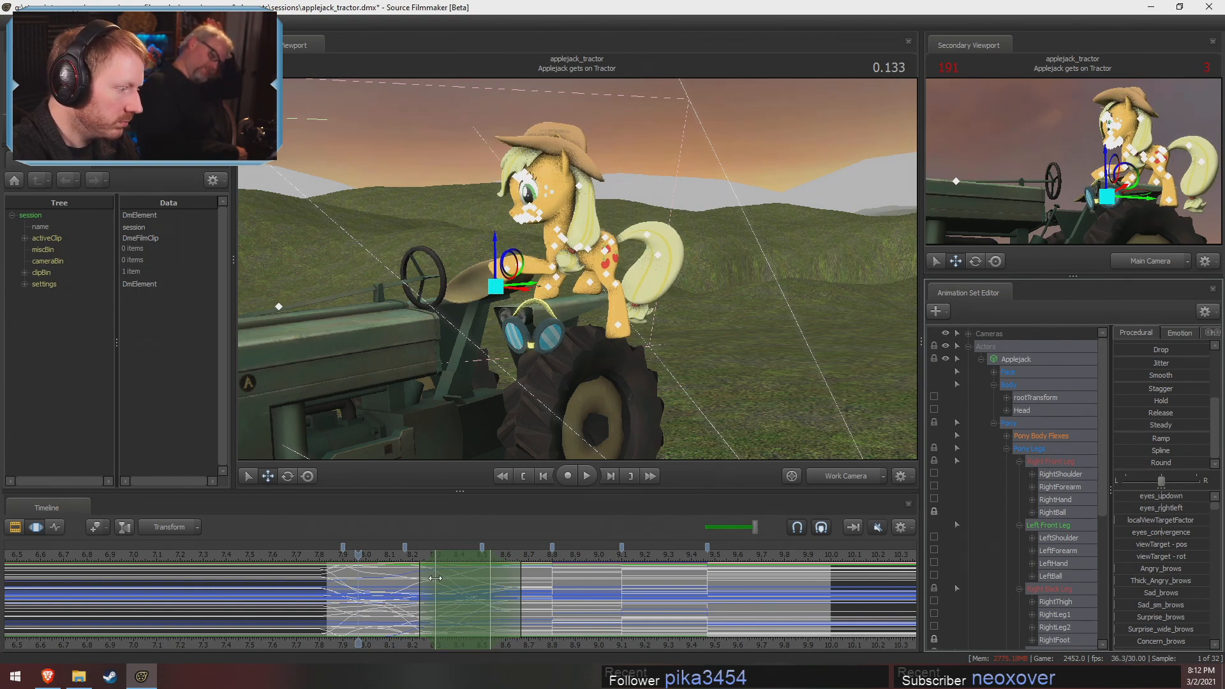
# Move the hold start of the third pose change's blend to about 8.37 s and commit the blend
pyautogui.press('F2')
pyautogui.press('F3')
pyautogui.press('F2')
pyautogui.press('F3')
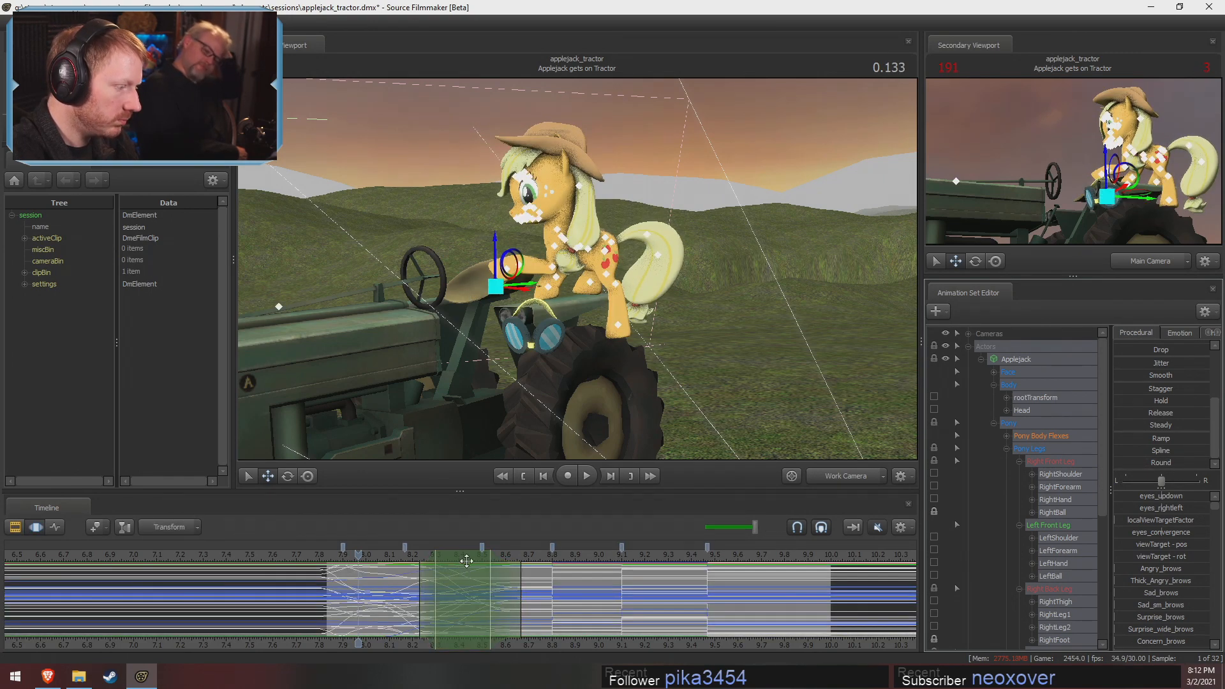
pyautogui.press('F3')
pyautogui.moveTo(432, 576); pyautogui.dragTo(447, 580)
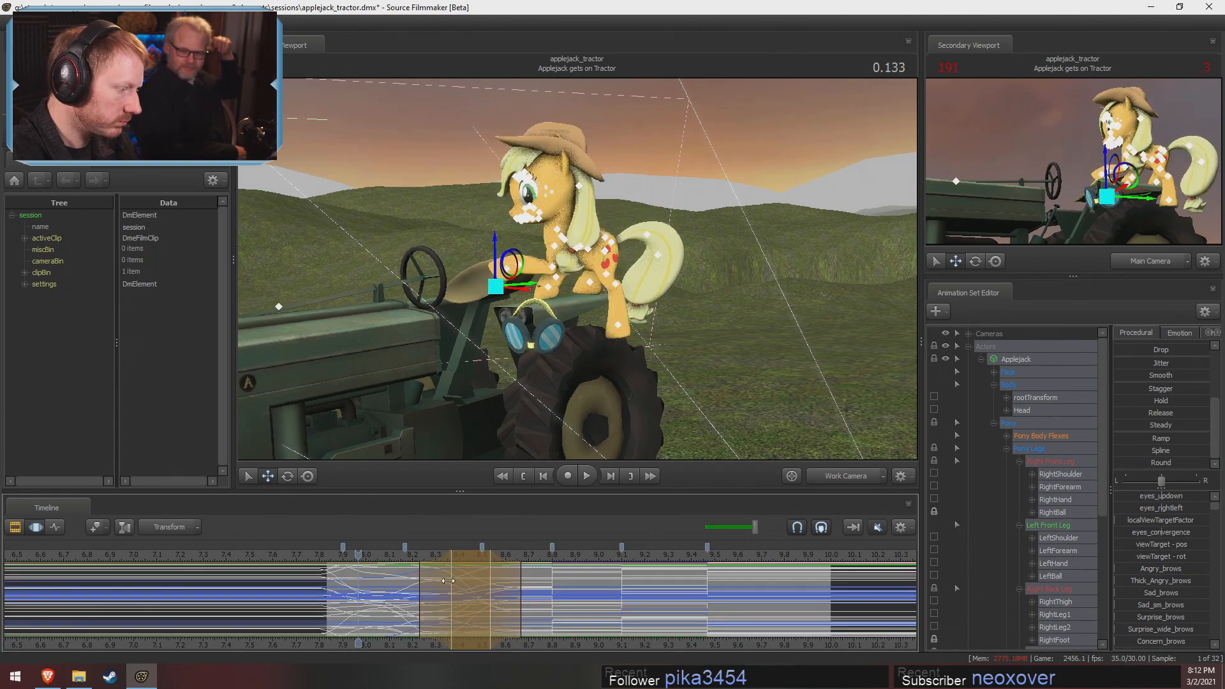
pyautogui.press('F2')
pyautogui.press('F3')
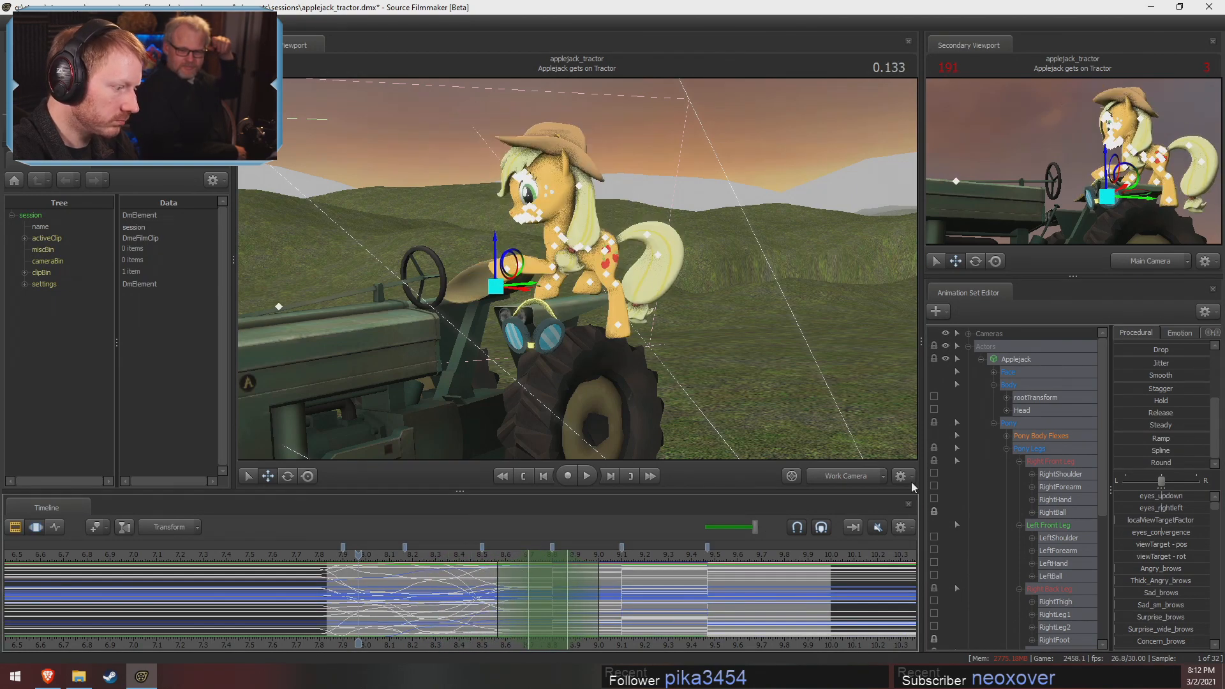
# Apply the Round preset to the fourth and fifth pose changes, near 8.8 and 9.1 s, committing each blend
pyautogui.moveTo(1135, 451); pyautogui.dragTo(1208, 451)
pyautogui.press('F2')
pyautogui.press('F3')
pyautogui.moveTo(552, 572); pyautogui.dragTo(619, 568)
pyautogui.moveTo(1126, 464); pyautogui.dragTo(1213, 469)
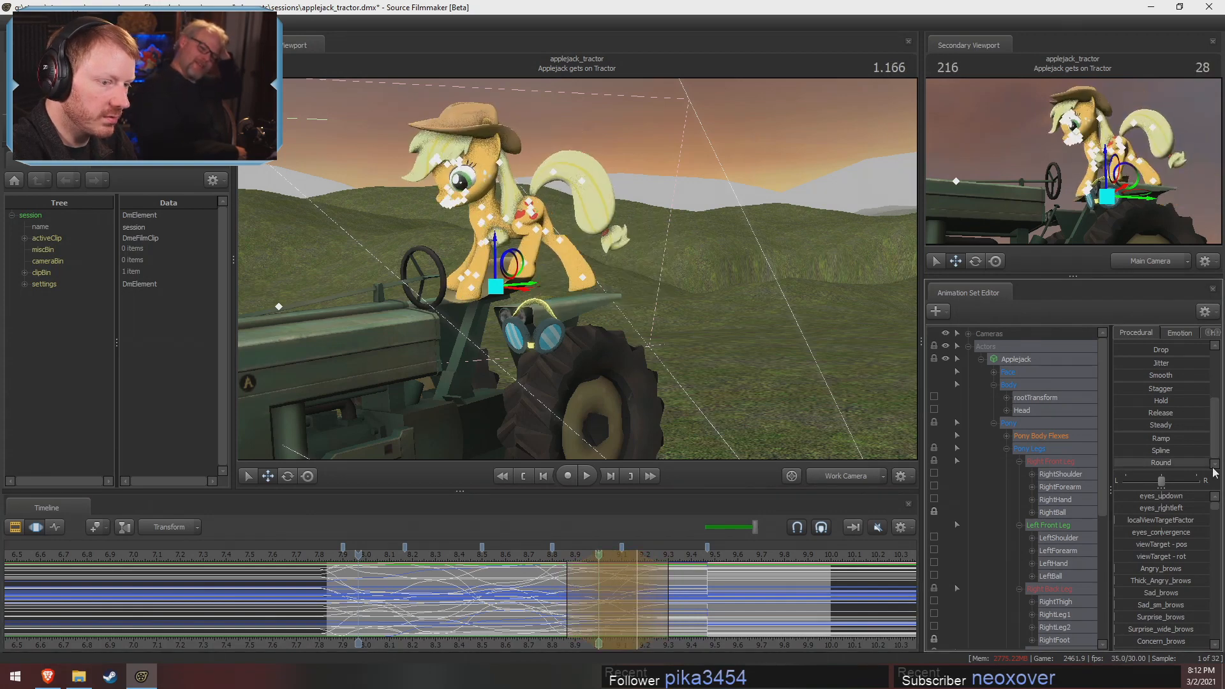
pyautogui.press('F2')
pyautogui.press('F3')
# Blend the last pose change near 9.47 s with Round, holding from about 9.33 to 9.5 s with falloff on both sides
pyautogui.moveTo(613, 555); pyautogui.dragTo(703, 564)
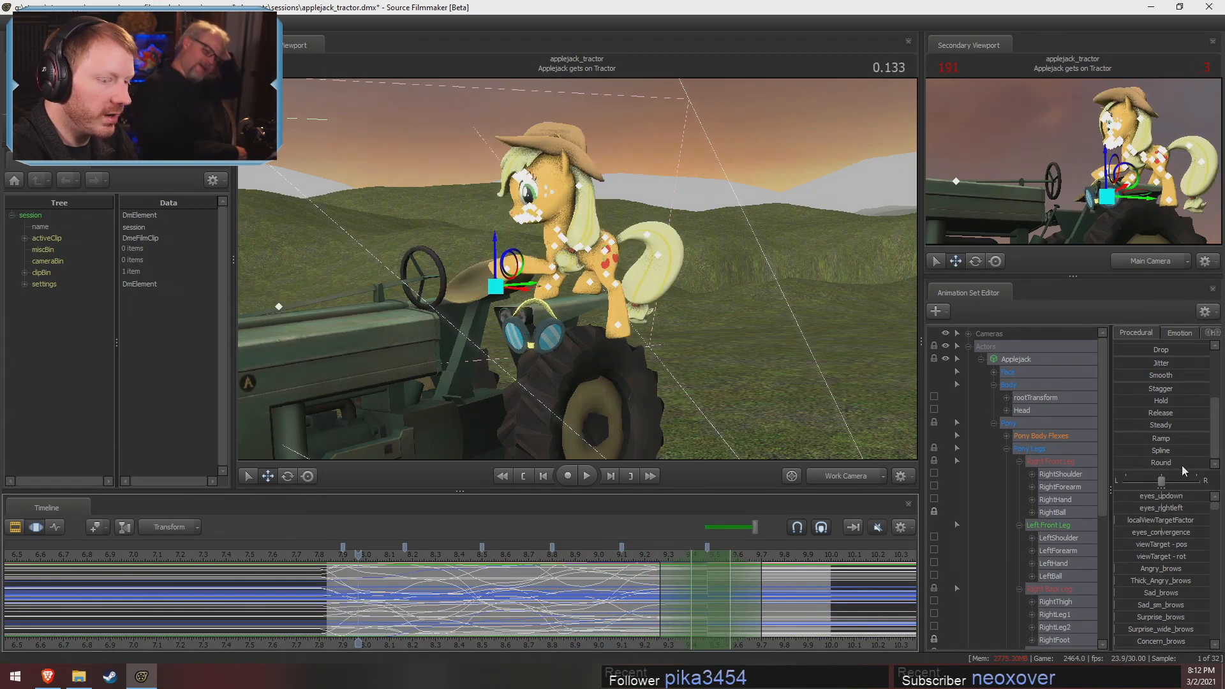
pyautogui.moveTo(1127, 463); pyautogui.dragTo(1213, 466)
pyautogui.moveTo(661, 586); pyautogui.dragTo(645, 586)
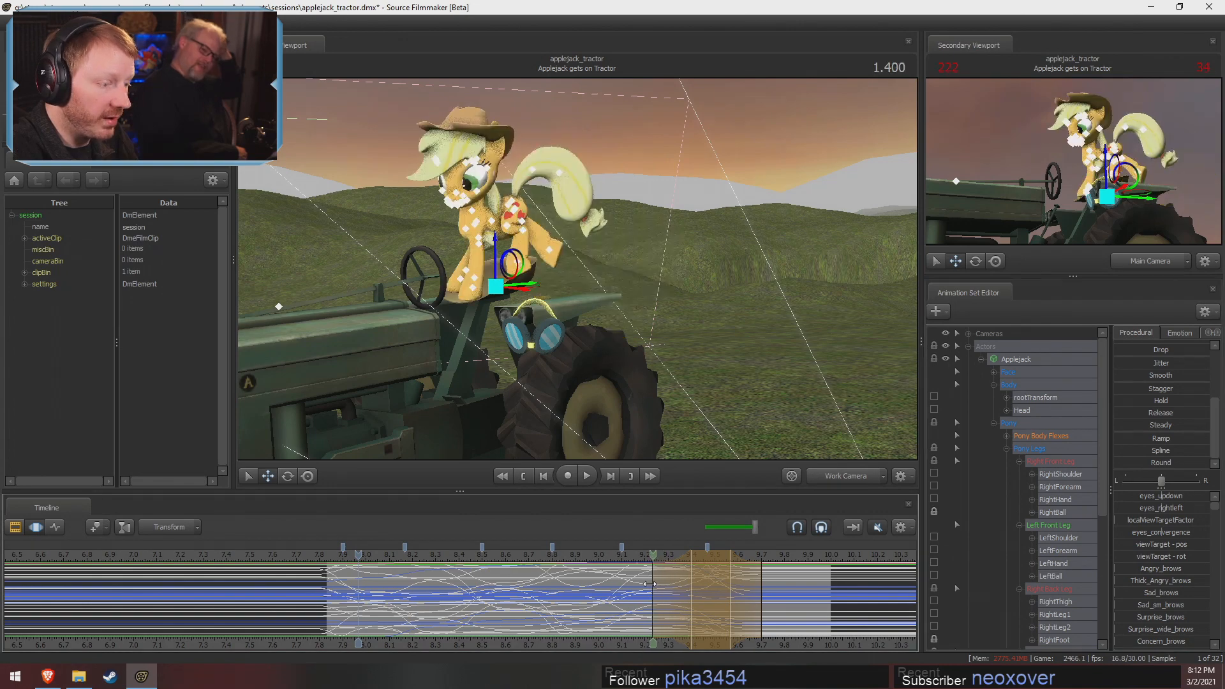
pyautogui.moveTo(761, 594); pyautogui.dragTo(637, 584)
pyautogui.click(718, 559)
# Play the reblended animation from the start and inspect Applejack's steps closely through the Work Camera
pyautogui.press('space')
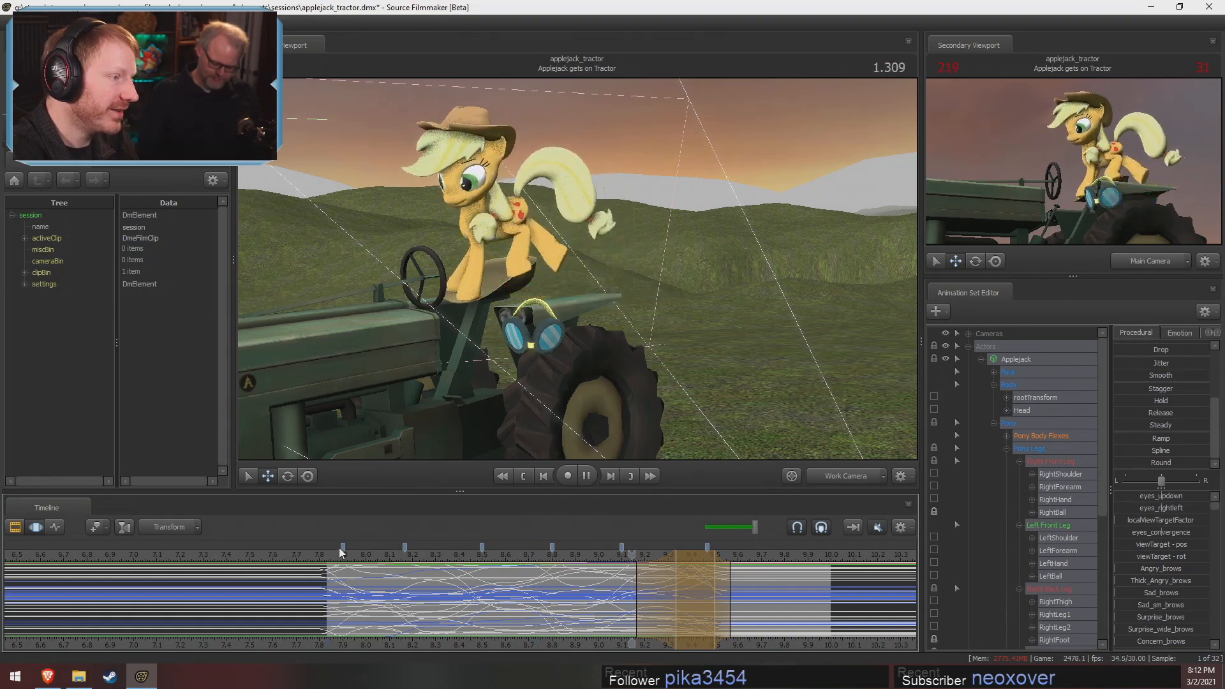
pyautogui.press('space')
pyautogui.click(334, 554)
pyautogui.moveTo(542, 370); pyautogui.dragTo(575, 274)
pyautogui.press('w')
pyautogui.press('space')
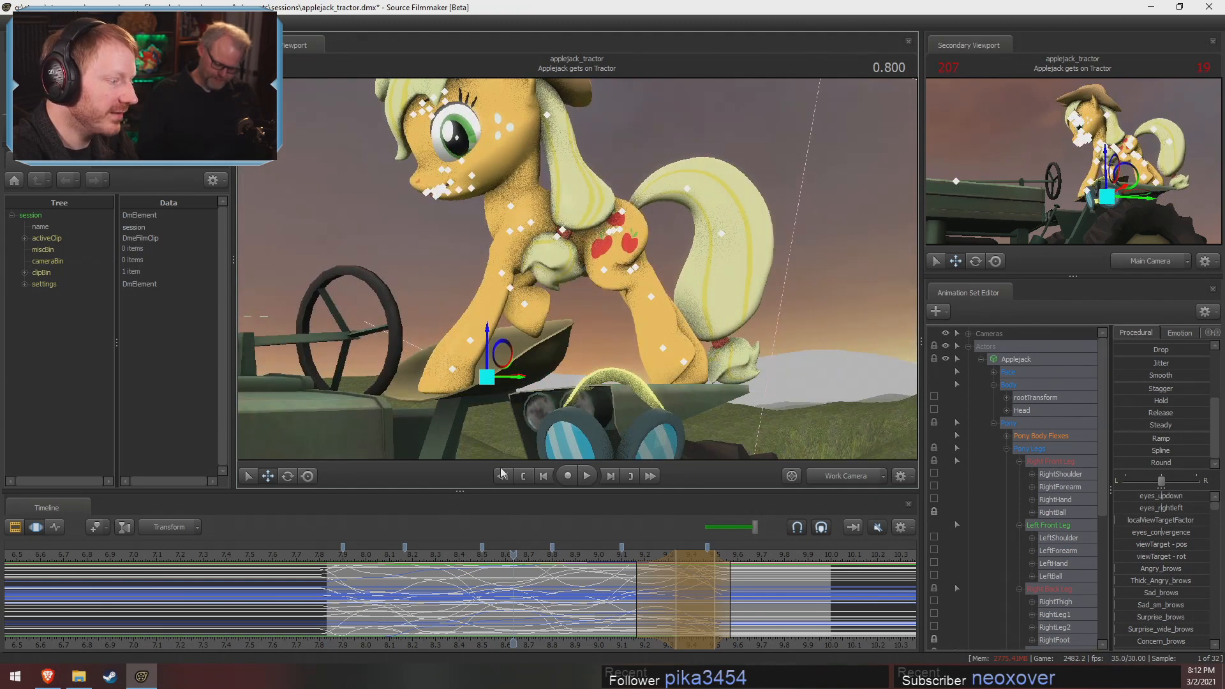
# Smooth all of Applejack's motion between about 7.83 and 9.5 s and play the shot back from its start
pyautogui.keyDown('shift'); pyautogui.moveTo(328, 614); pyautogui.dragTo(716, 612); pyautogui.keyUp('shift')
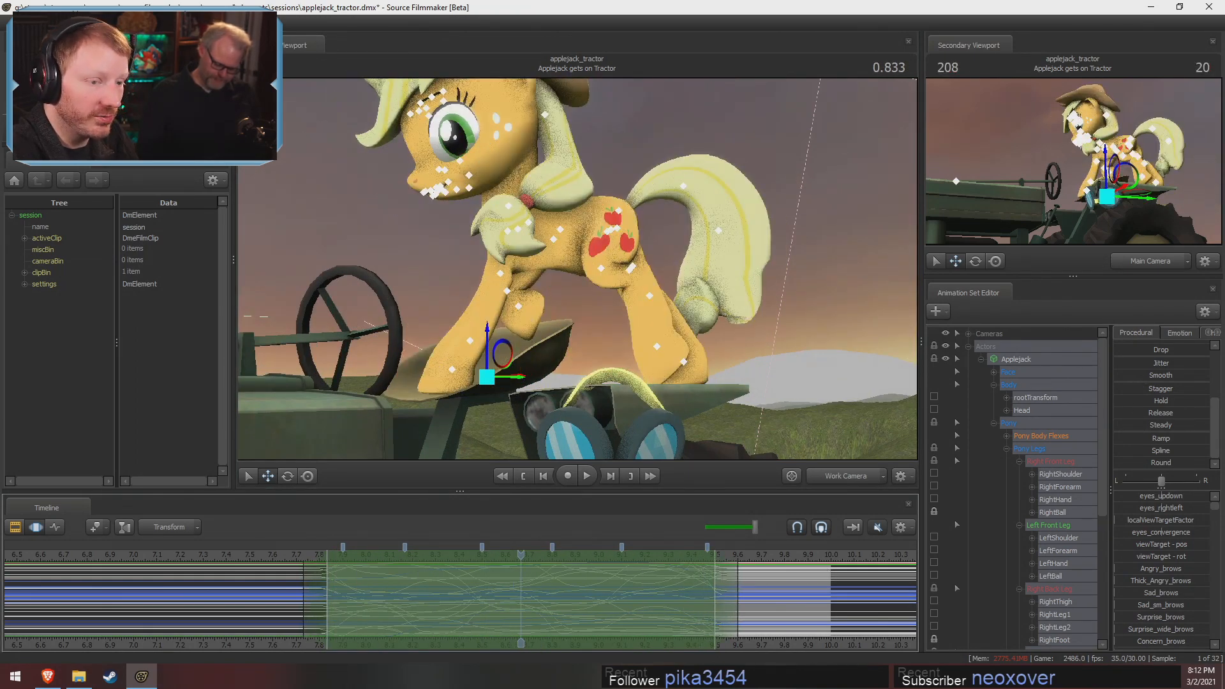
pyautogui.moveTo(1136, 375); pyautogui.dragTo(1199, 375)
pyautogui.press('F2')
pyautogui.moveTo(344, 555); pyautogui.dragTo(328, 556)
pyautogui.press('space')
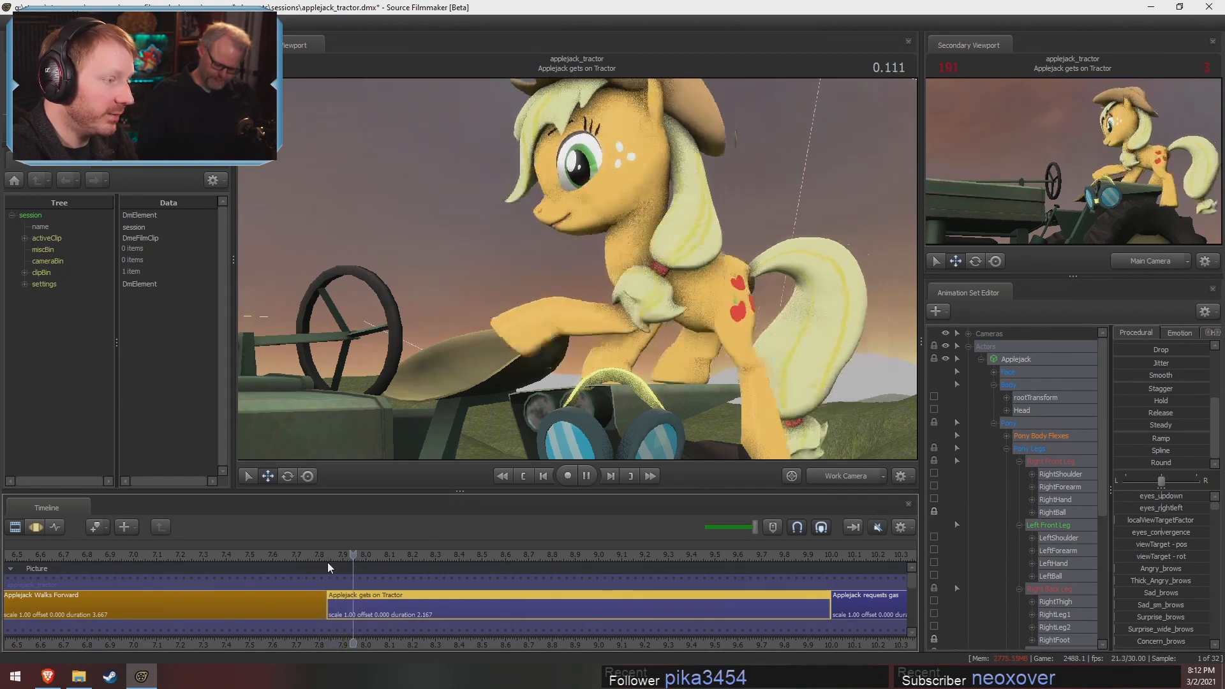
pyautogui.click(327, 564)
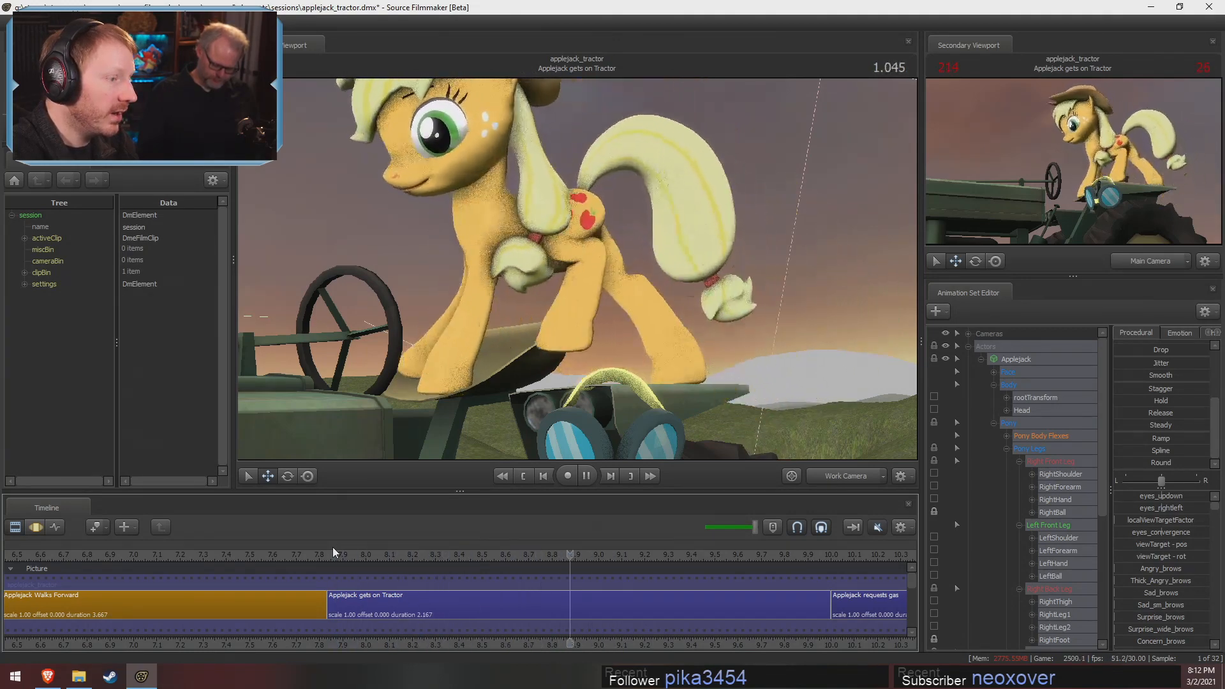
pyautogui.press('space')
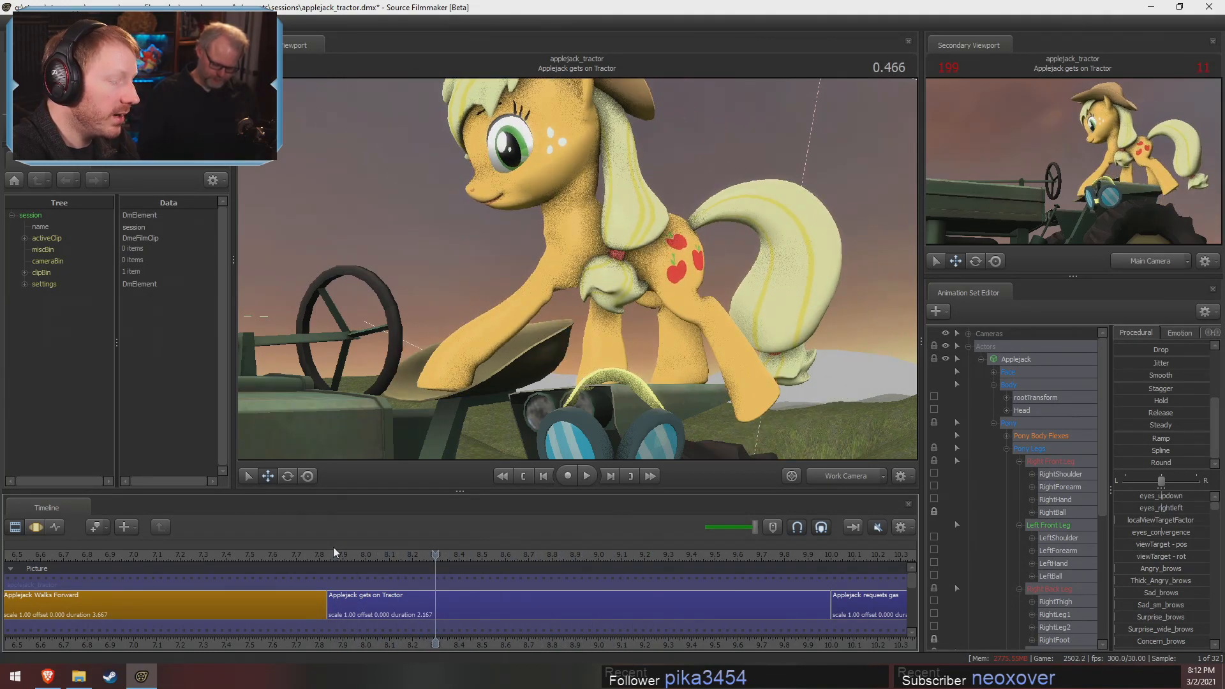
# Undo the smoothing and all the pose-change blends to restore Applejack's stepped poses
pyautogui.press('F3')
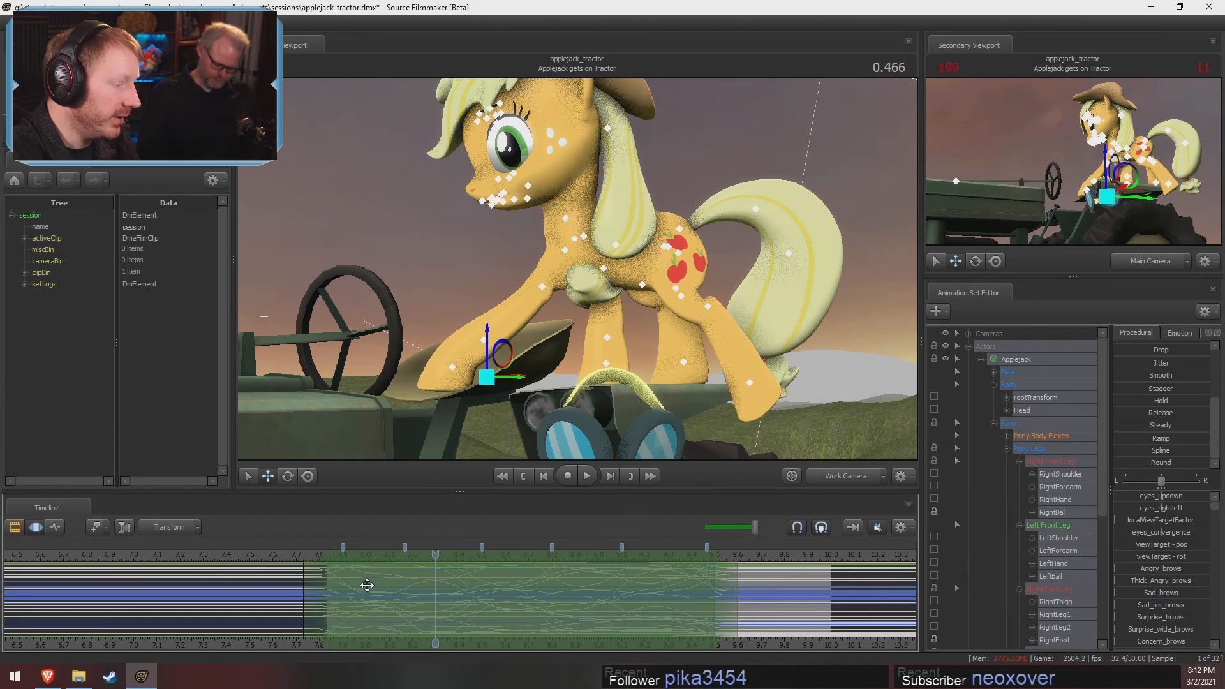
pyautogui.hotkey('ctrl', 'z')
pyautogui.hotkey('ctrl', 'z')
pyautogui.hotkey('ctrl', 'z')
pyautogui.hotkey('ctrl', 'z')
pyautogui.moveTo(472, 619); pyautogui.dragTo(358, 613)
pyautogui.hotkey('ctrl', 'z')
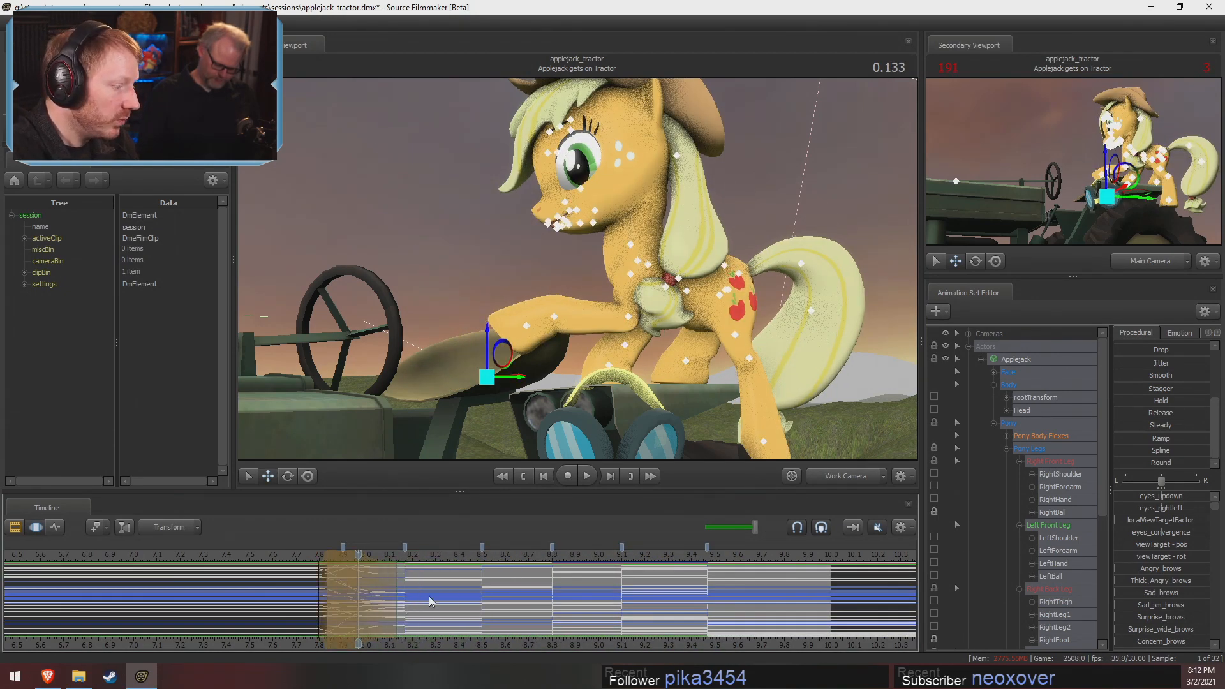
pyautogui.hotkey('ctrl', 'z')
# Play back the stepped poses, and extend the pose starting at 7.9 s to about 8.3 s, shifting the following poses later
pyautogui.press('F2')
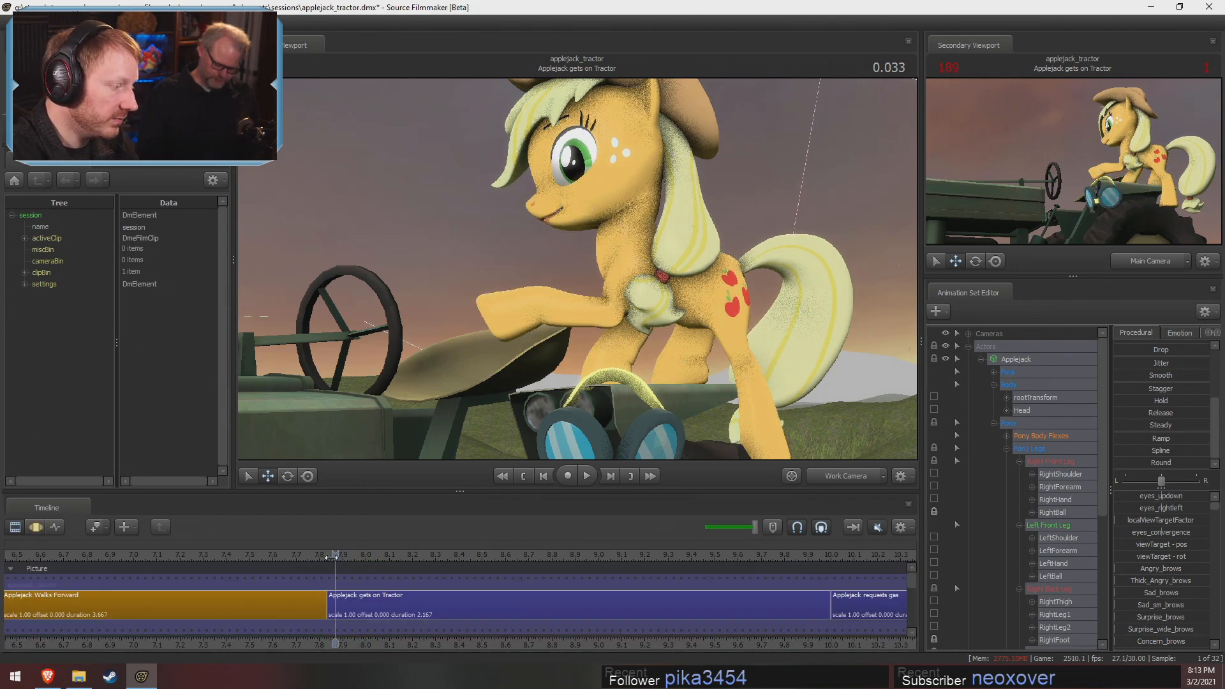
pyautogui.press('space')
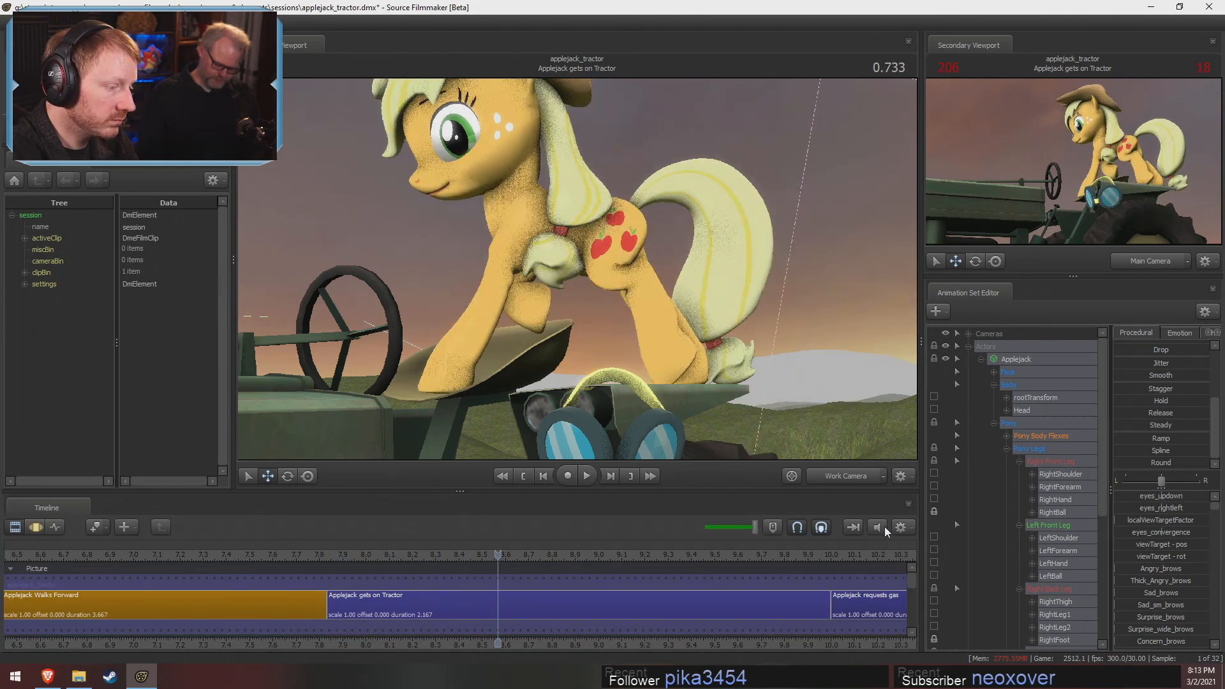
pyautogui.press('space')
pyautogui.press('F3')
pyautogui.moveTo(353, 567); pyautogui.dragTo(437, 605)
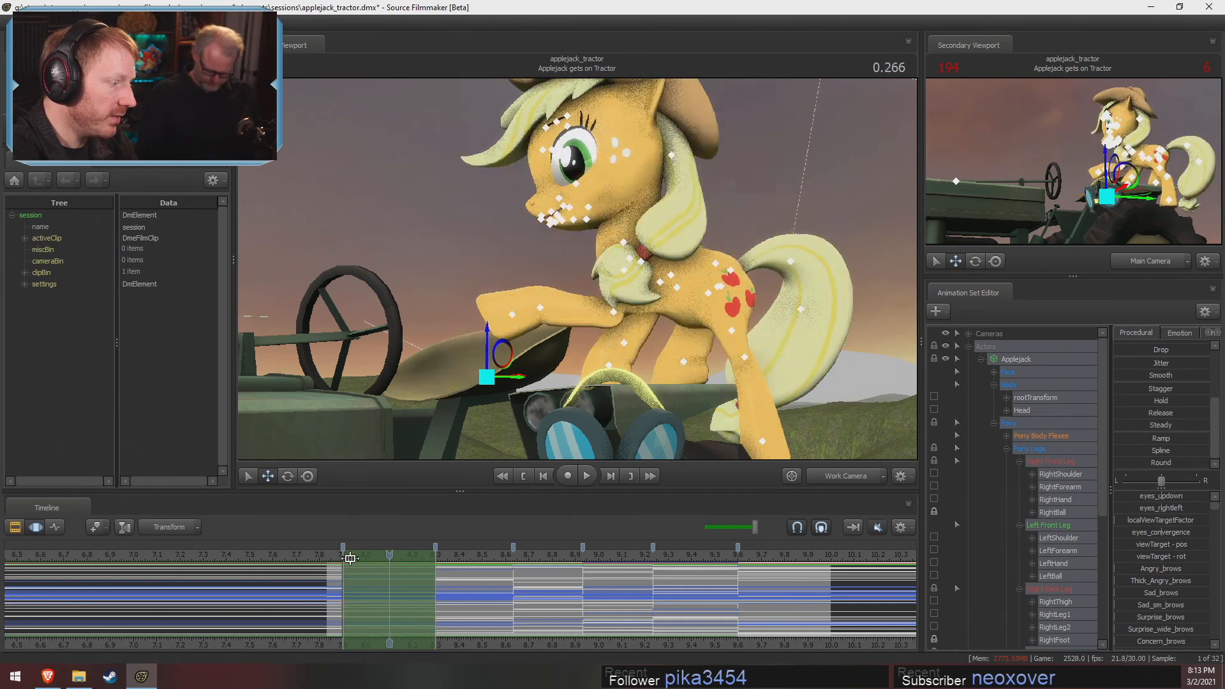
# Rotate LeftForearm, LeftHand and LeftShoulder in the pose between 7.9 and 8.3 s to bend the raised front leg beneath the chest
pyautogui.click(336, 559)
pyautogui.moveTo(335, 559); pyautogui.dragTo(358, 560)
pyautogui.moveTo(565, 284); pyautogui.dragTo(596, 260)
pyautogui.click(569, 305)
pyautogui.keyDown('ctrl'); pyautogui.click(613, 324); pyautogui.keyUp('ctrl')
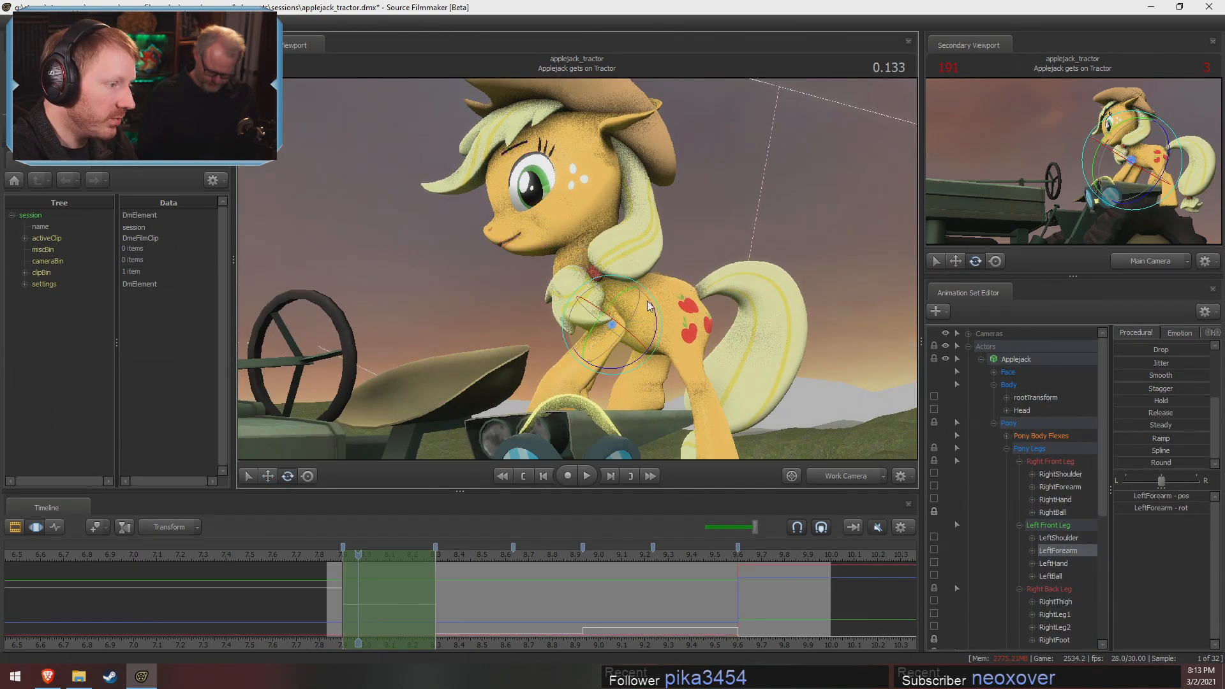
pyautogui.moveTo(637, 310); pyautogui.dragTo(571, 282)
pyautogui.keyDown('ctrl'); pyautogui.click(538, 346); pyautogui.keyUp('ctrl')
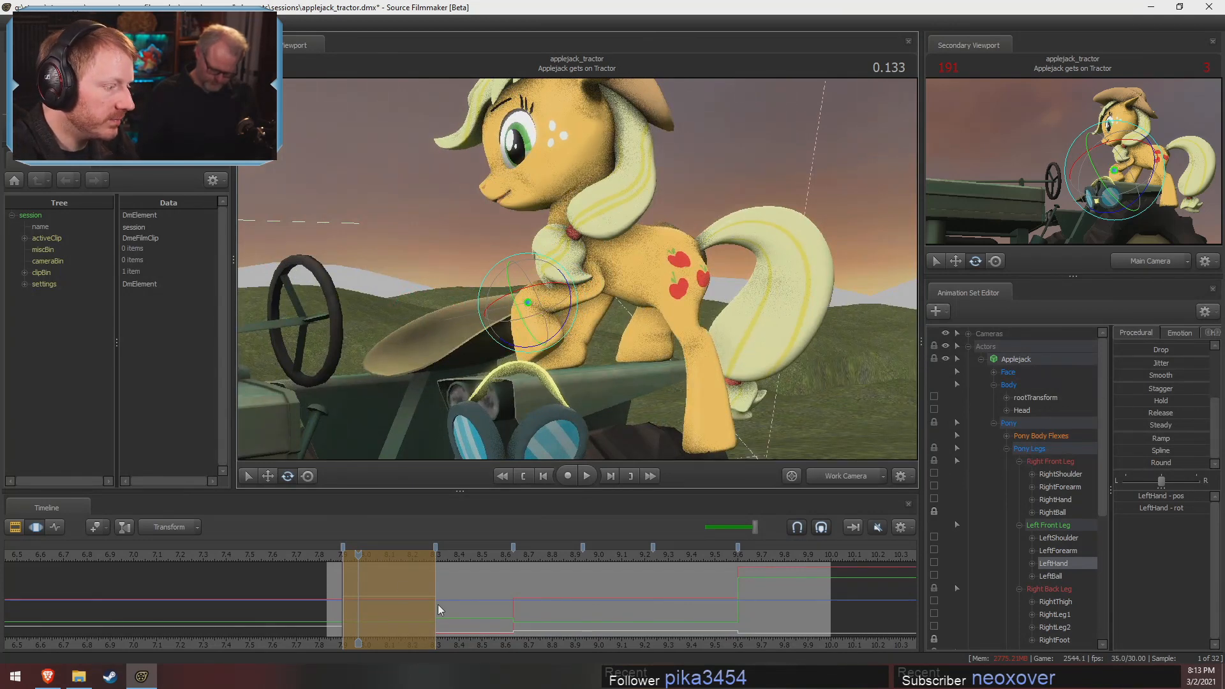
pyautogui.press('shift')
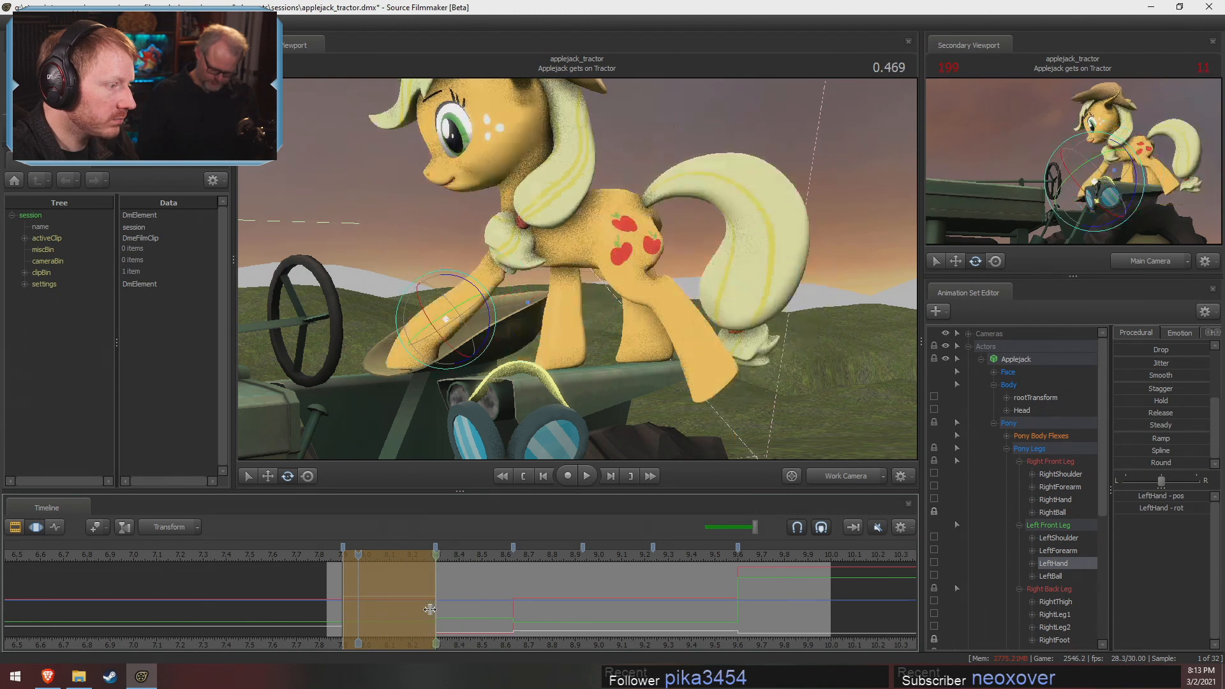
pyautogui.click(581, 243)
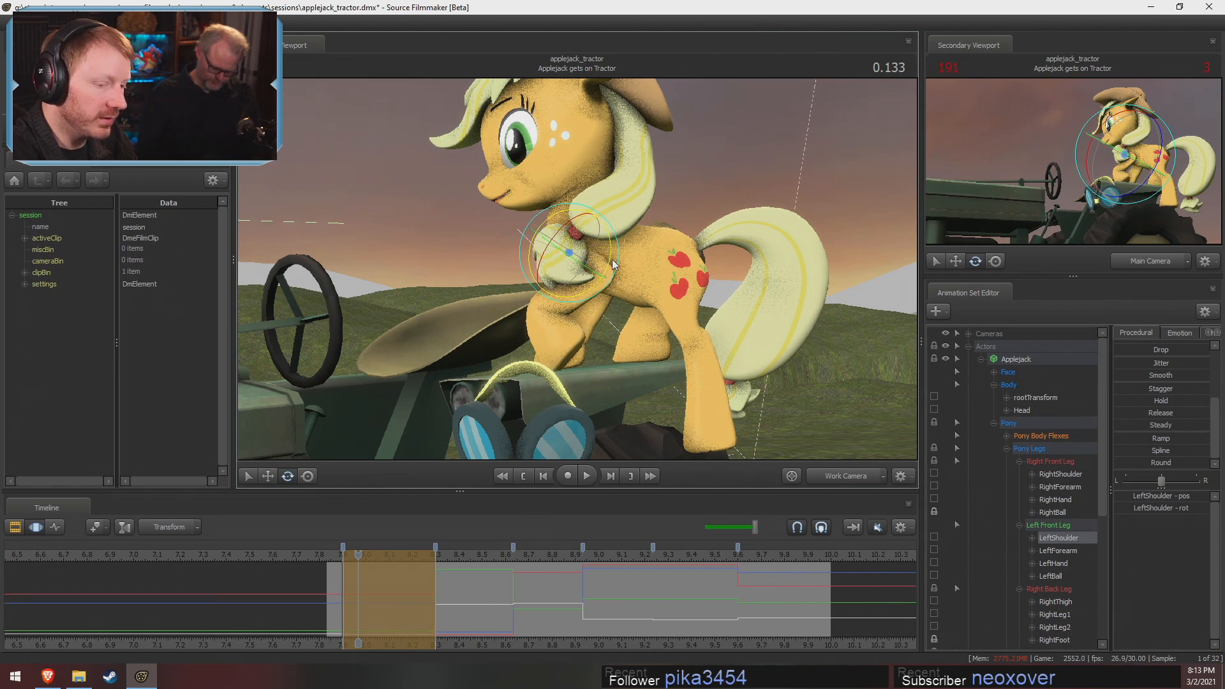
pyautogui.press('shift')
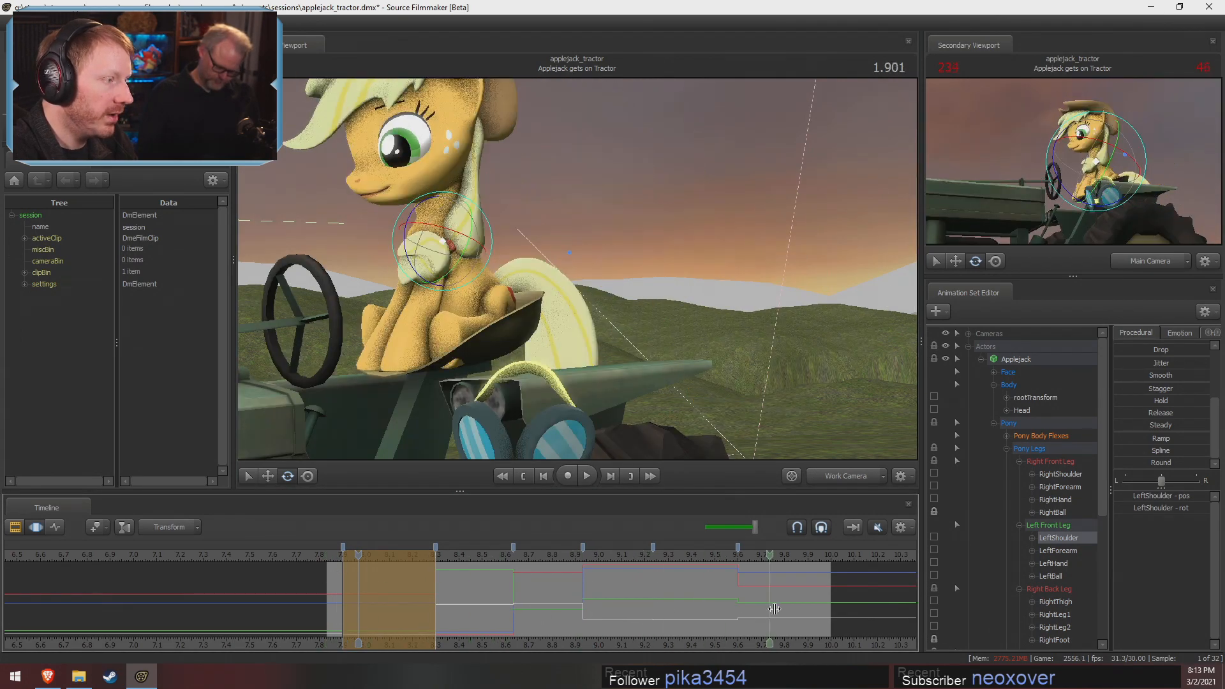
# Scrub through the stepped poses and play them back with the audio unmuted to check the timing
pyautogui.moveTo(681, 554); pyautogui.dragTo(812, 585)
pyautogui.moveTo(613, 563); pyautogui.dragTo(567, 563)
pyautogui.click(873, 533)
pyautogui.press('space')
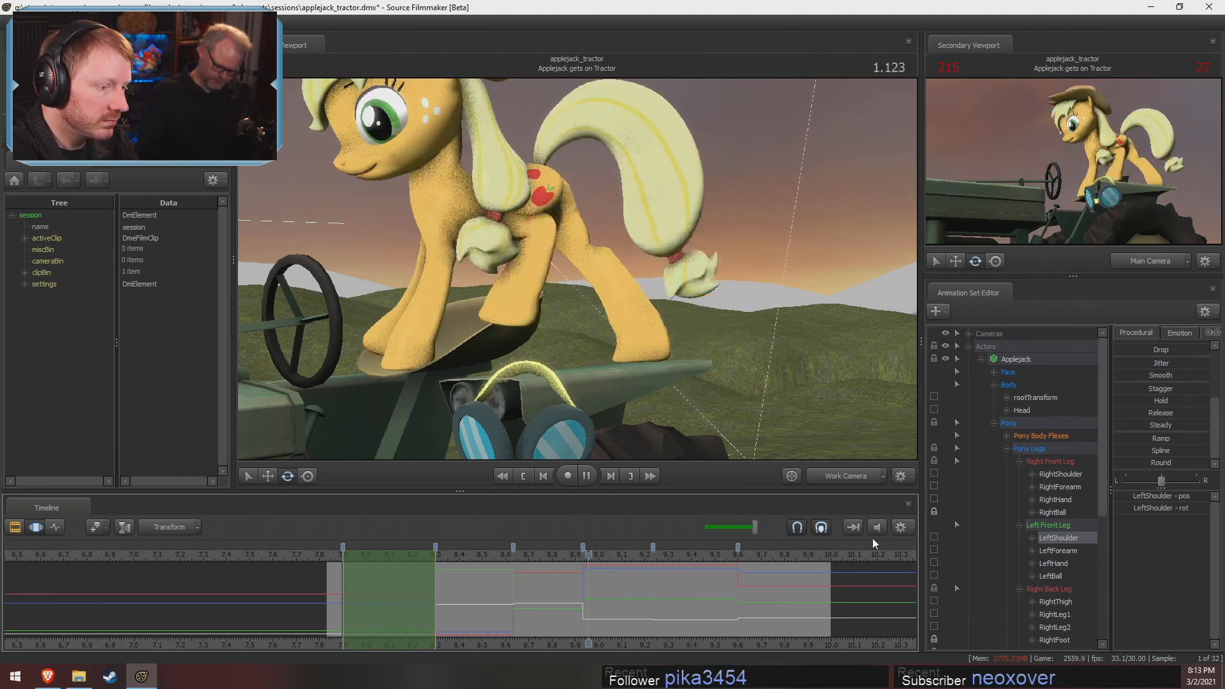
pyautogui.press('space')
# Shift all of Applejack's poses about 0.07 s earlier so the first pose change lands on the shot's start
pyautogui.moveTo(741, 561); pyautogui.dragTo(721, 570)
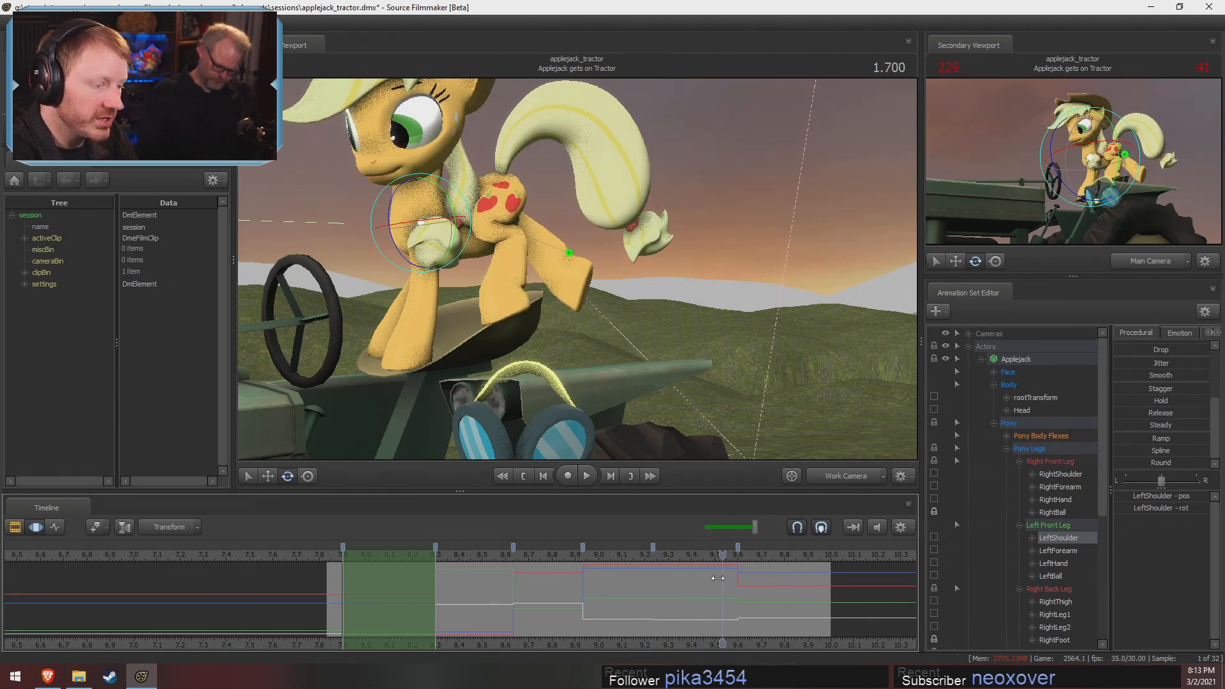
pyautogui.click(1027, 349)
pyautogui.hotkey('ctrl', 'a')
pyautogui.keyDown('alt'); pyautogui.moveTo(735, 587); pyautogui.dragTo(720, 587); pyautogui.keyUp('alt')
pyautogui.moveTo(383, 578); pyautogui.dragTo(321, 583)
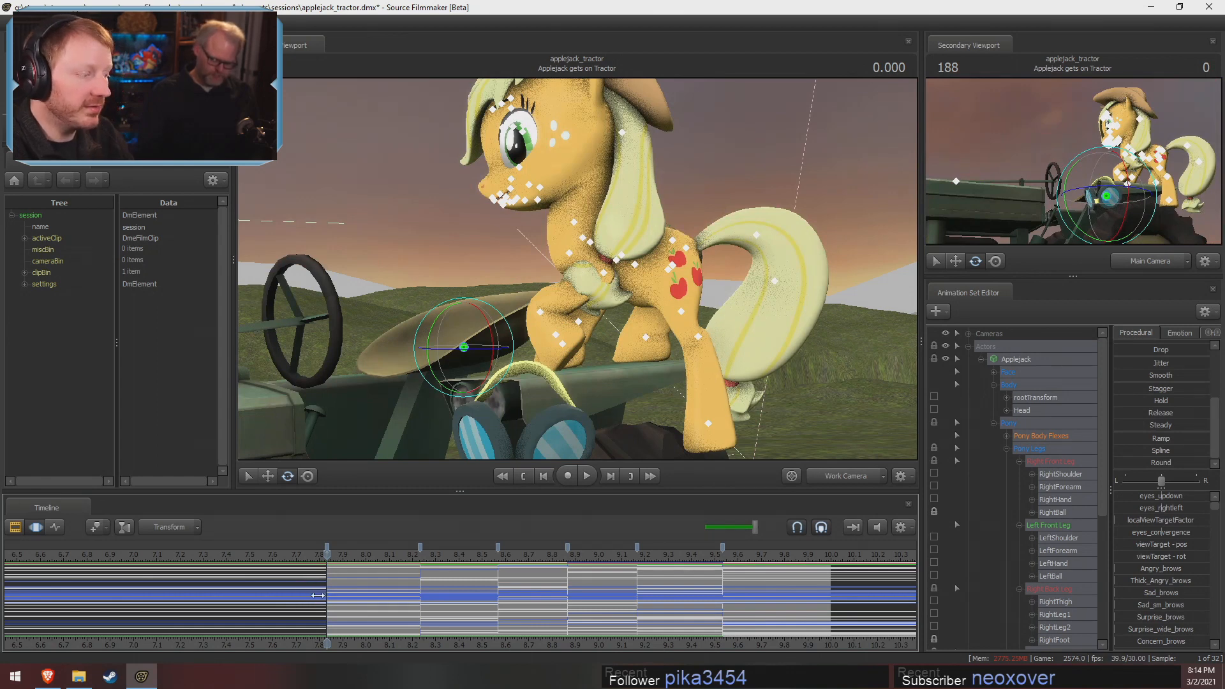
# Select the entire time range of Applejack's animation
pyautogui.scroll(-3, 167, 606)
pyautogui.scroll(-2, 232, 611)
pyautogui.scroll(5, 272, 600)
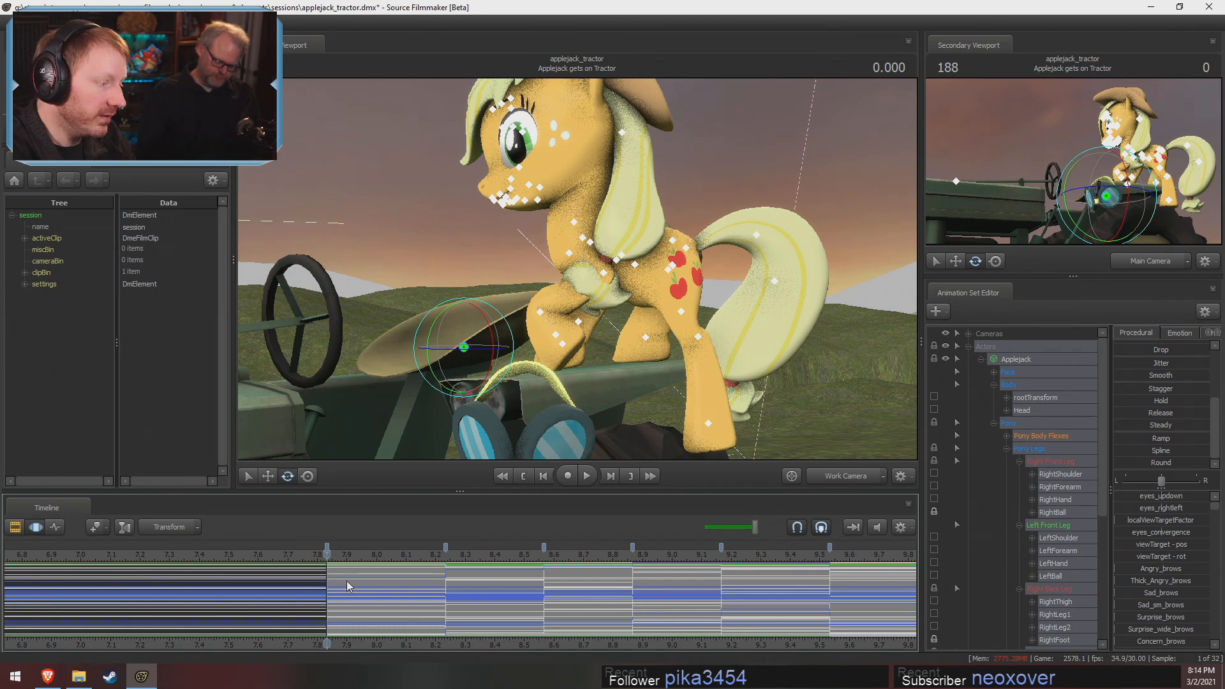
pyautogui.hotkey('ctrl', 'a')
pyautogui.moveTo(347, 590); pyautogui.dragTo(369, 595)
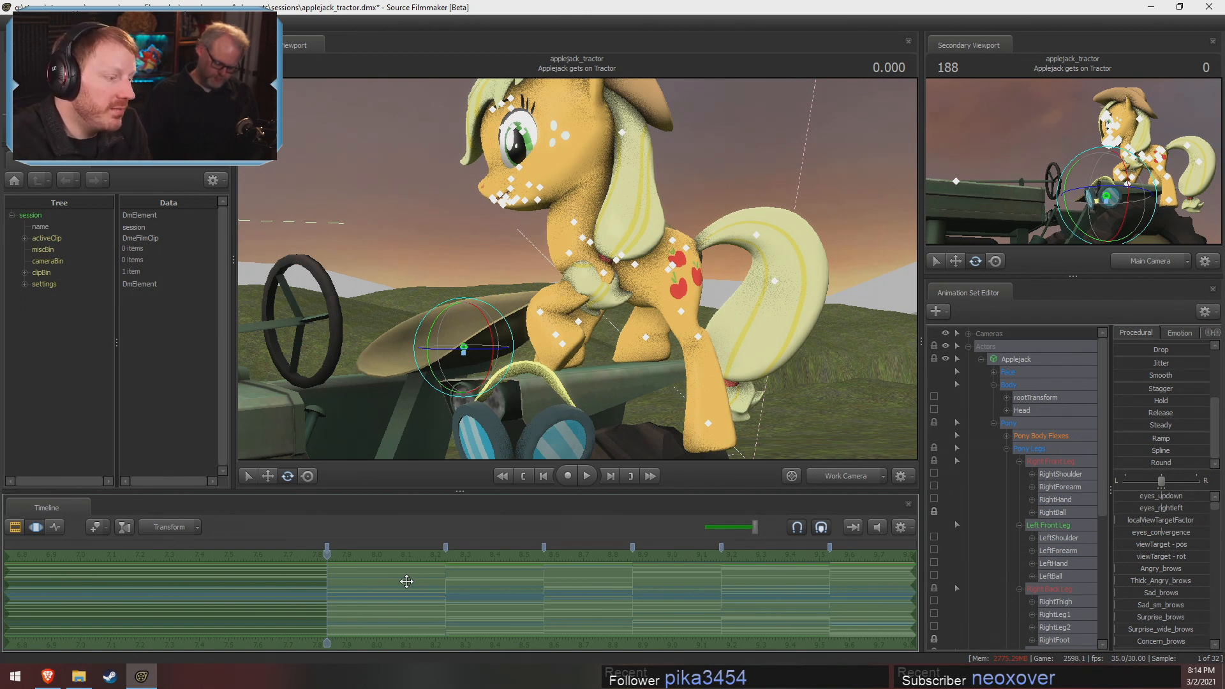
pyautogui.press('shift')
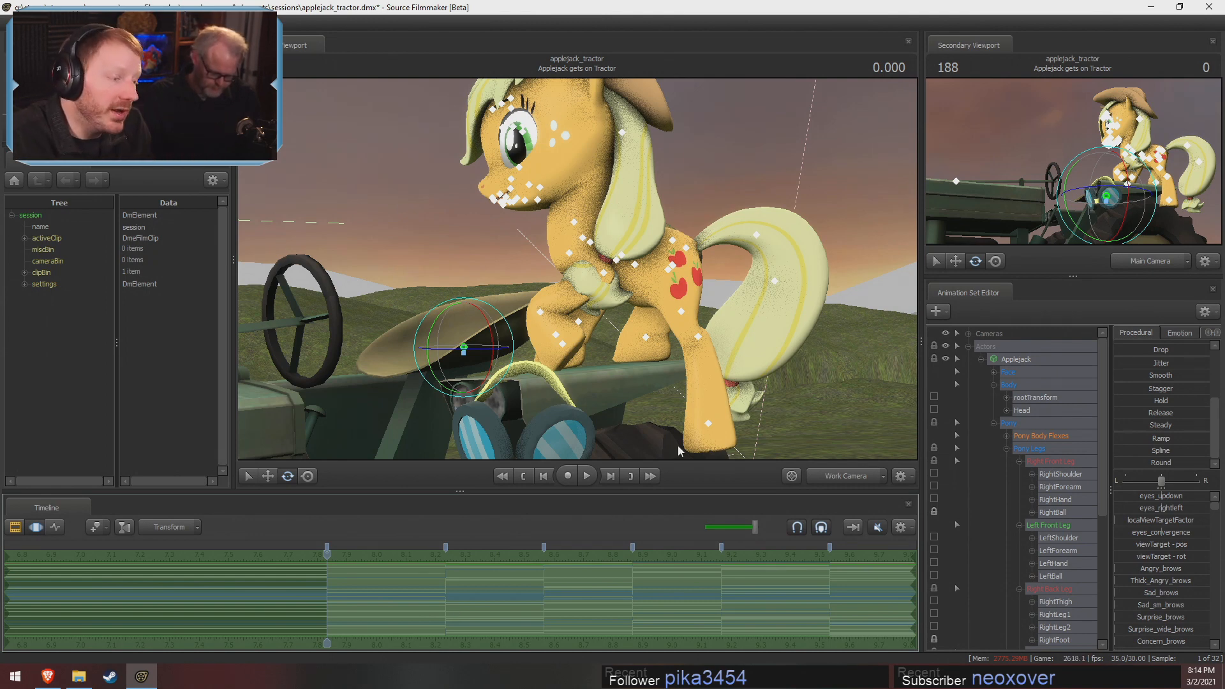
# Try a narrow time selection with falloff at the pose change near 8.57 s, and move it to about 8.2 s with wider falloff
pyautogui.keyDown('shift'); pyautogui.moveTo(426, 607); pyautogui.dragTo(575, 594); pyautogui.keyUp('shift')
pyautogui.keyDown('shift'); pyautogui.scroll(5, 476, 607); pyautogui.keyUp('shift')
pyautogui.keyDown('shift'); pyautogui.scroll(-1, 476, 607); pyautogui.keyUp('shift')
pyautogui.keyDown('shift'); pyautogui.scroll(3, 509, 593); pyautogui.keyUp('shift')
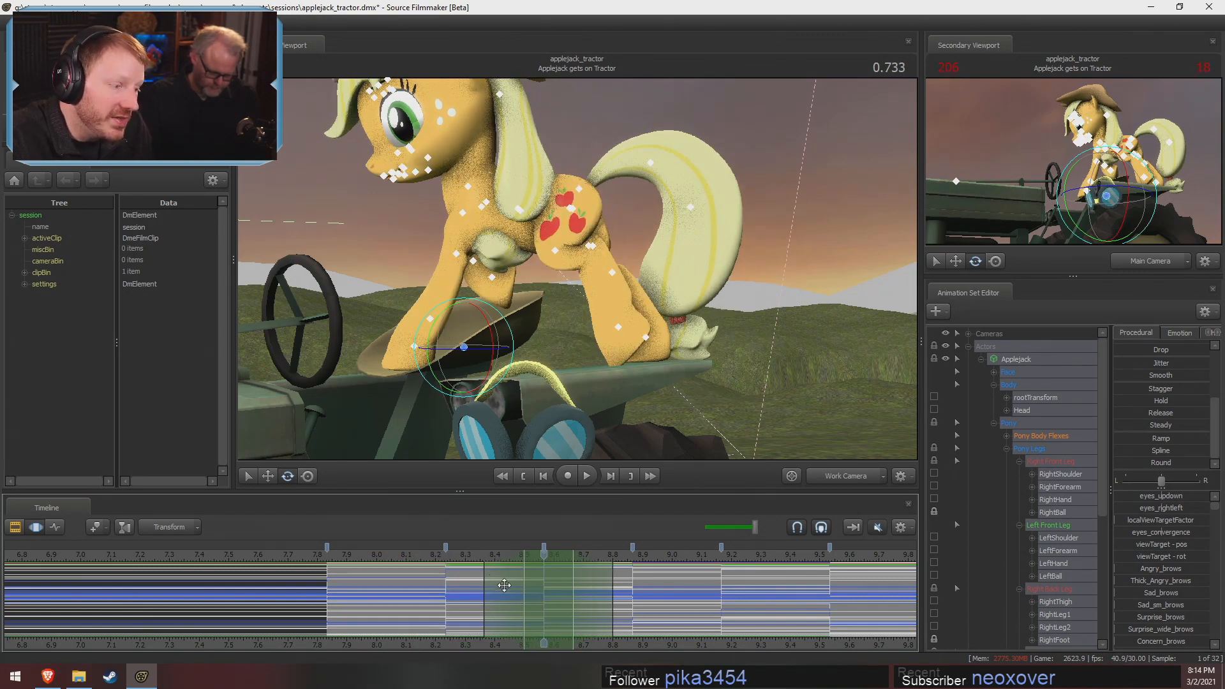
pyautogui.keyDown('shift'); pyautogui.moveTo(454, 584); pyautogui.dragTo(426, 583); pyautogui.keyUp('shift')
pyautogui.keyDown('shift'); pyautogui.scroll(5, 484, 583); pyautogui.keyUp('shift')
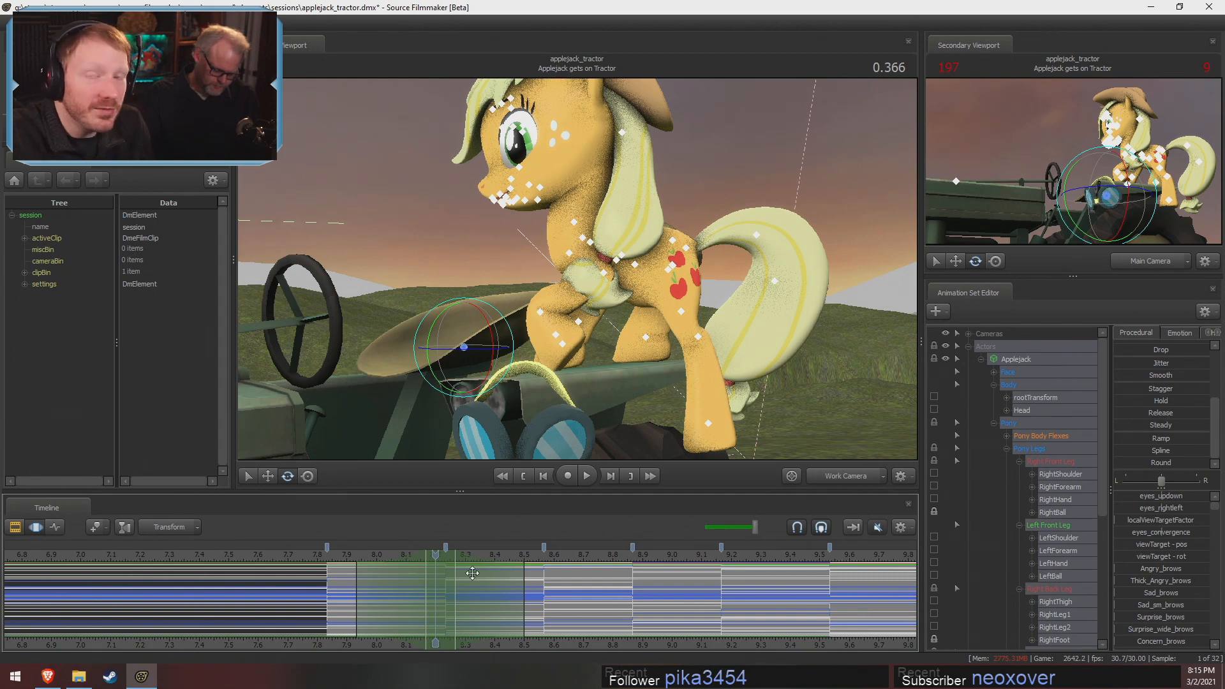
pyautogui.press('shift')
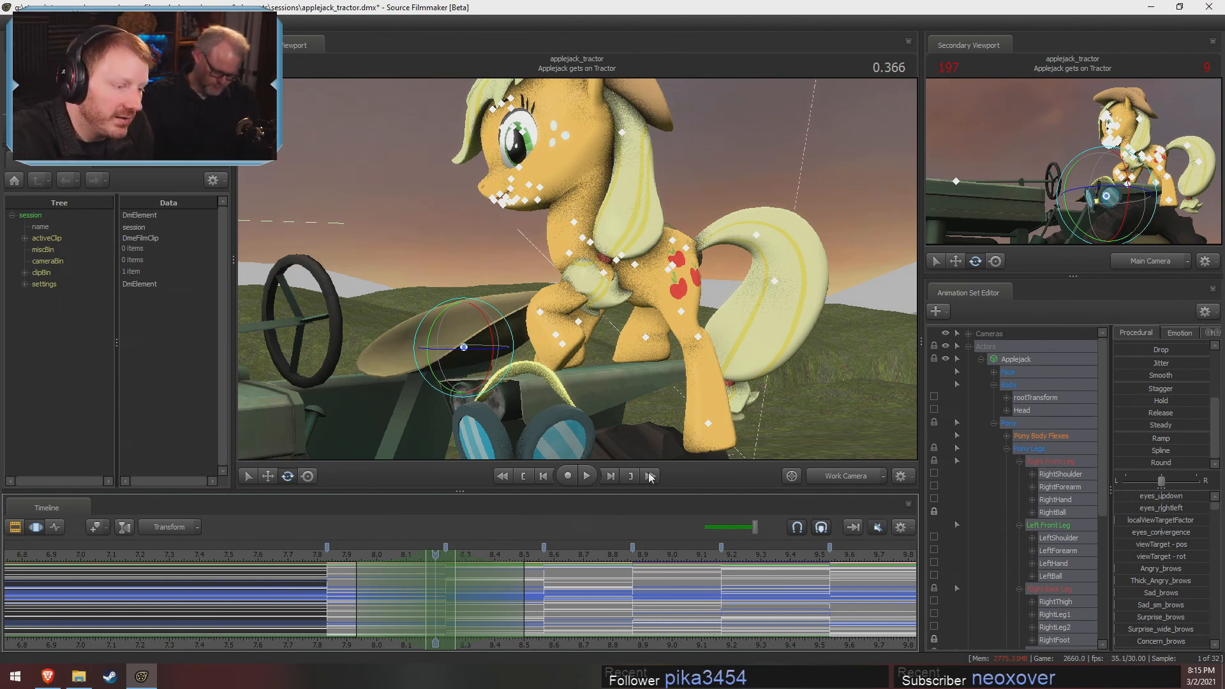
# Center the time selection near 9.17 s, clear it, and place the playhead at about 9.67 s on the final seated pose
pyautogui.moveTo(760, 600)
pyautogui.keyDown('shift'); pyautogui.mouseDown()
pyautogui.moveTo(675, 582)
pyautogui.moveTo(745, 596)
pyautogui.moveTo(734, 602)
pyautogui.moveTo(743, 613)
pyautogui.mouseUp(); pyautogui.keyUp('shift')
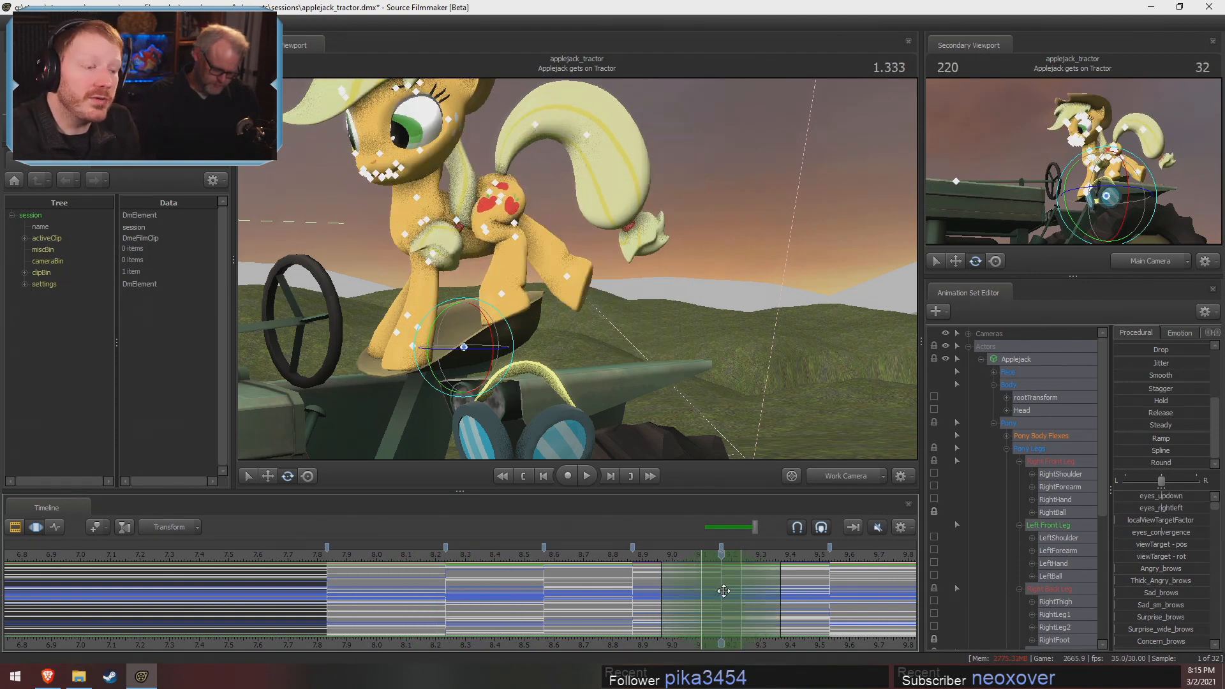
pyautogui.keyDown('shift'); pyautogui.moveTo(602, 590); pyautogui.dragTo(859, 583); pyautogui.keyUp('shift')
pyautogui.press('Escape')
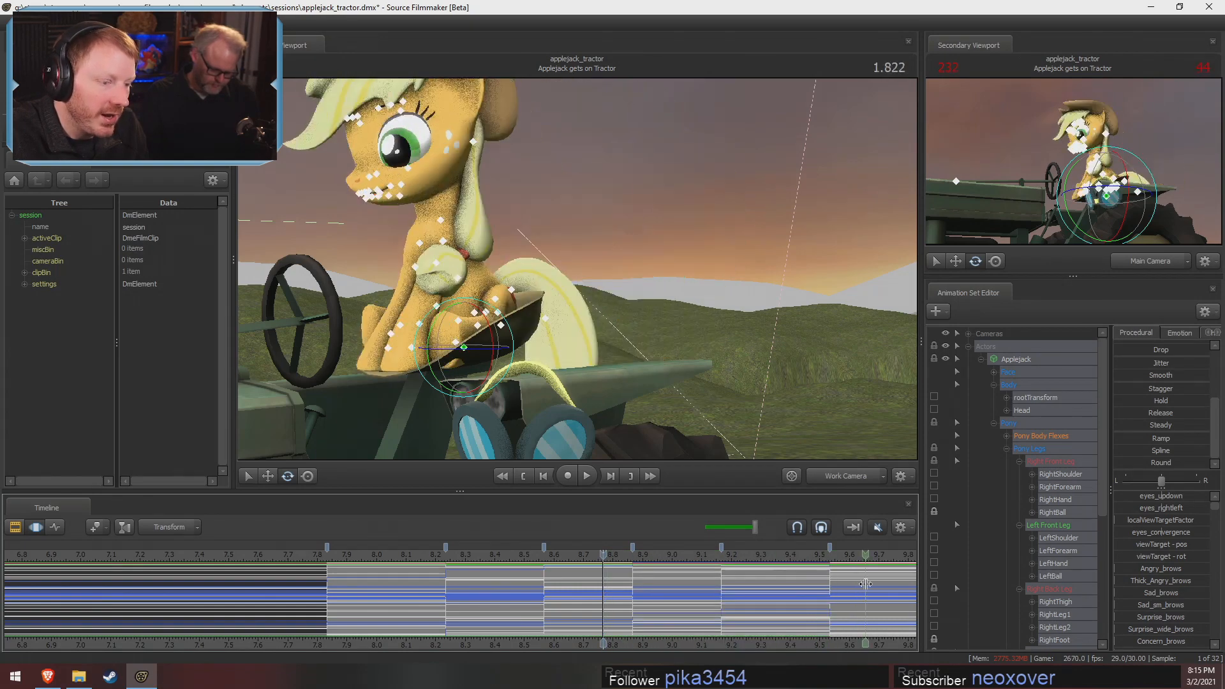
pyautogui.click(869, 588)
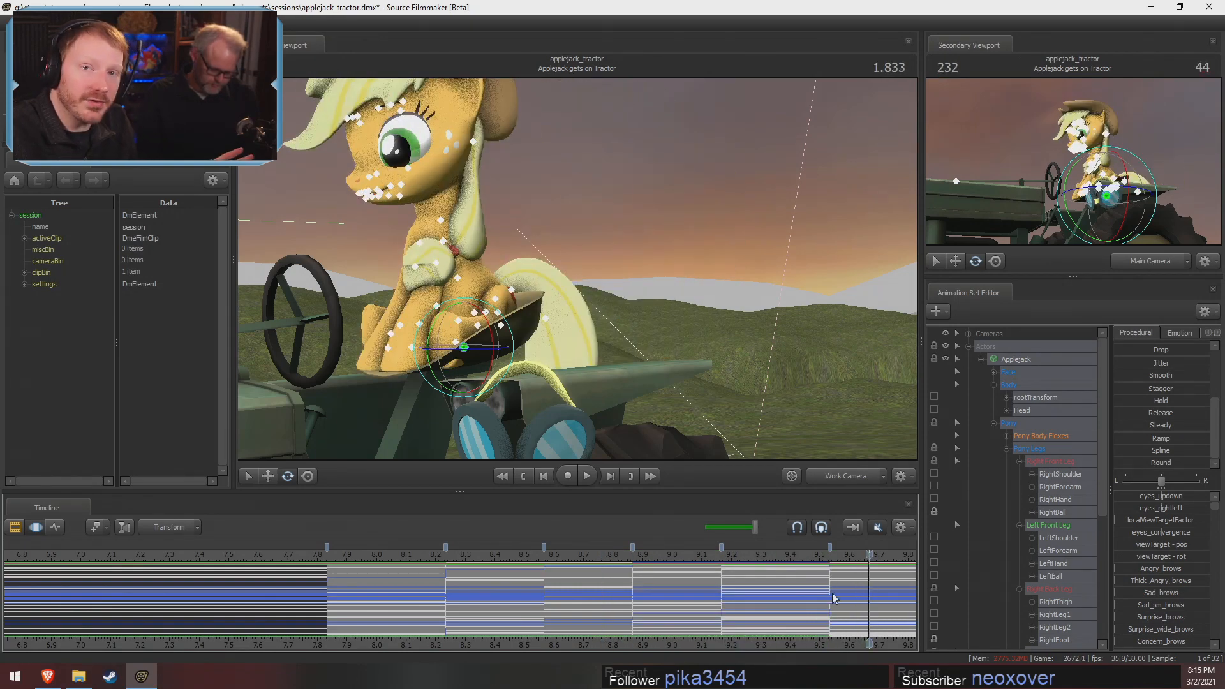
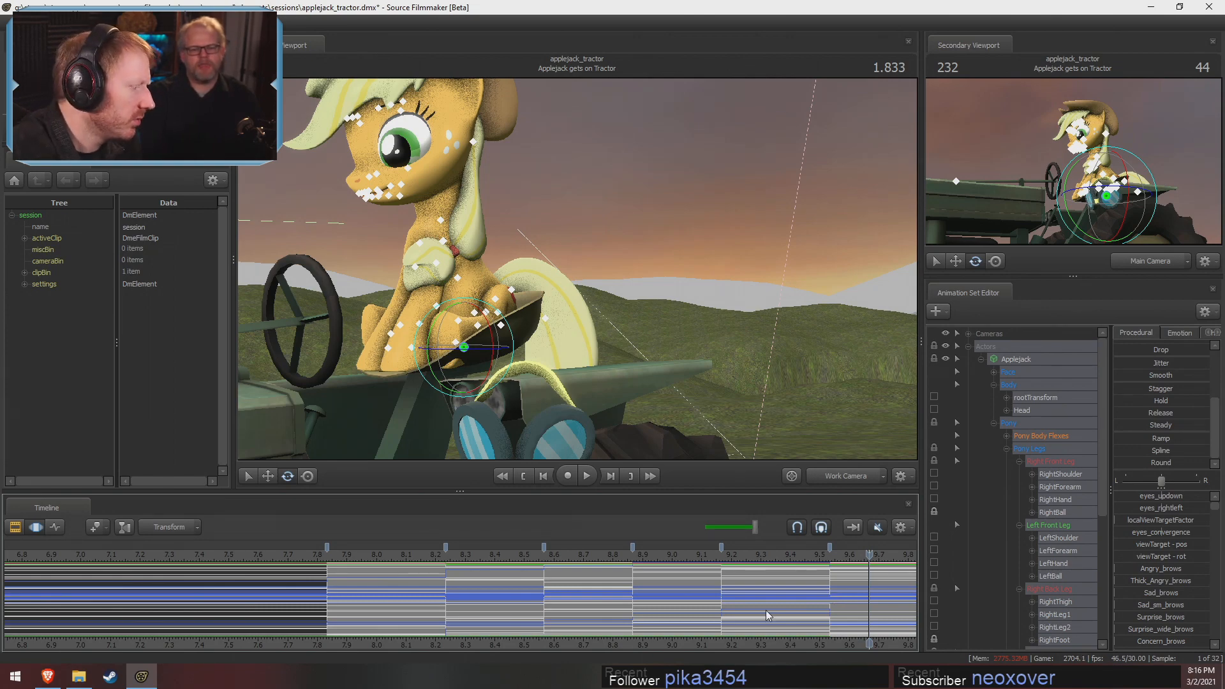
# Switch to the Brave browser, search the web for autraeoh in a new tab, and open the Austraeoh story on Fimfiction
pyautogui.click(47, 676)
pyautogui.hotkey('ctrl', 't')
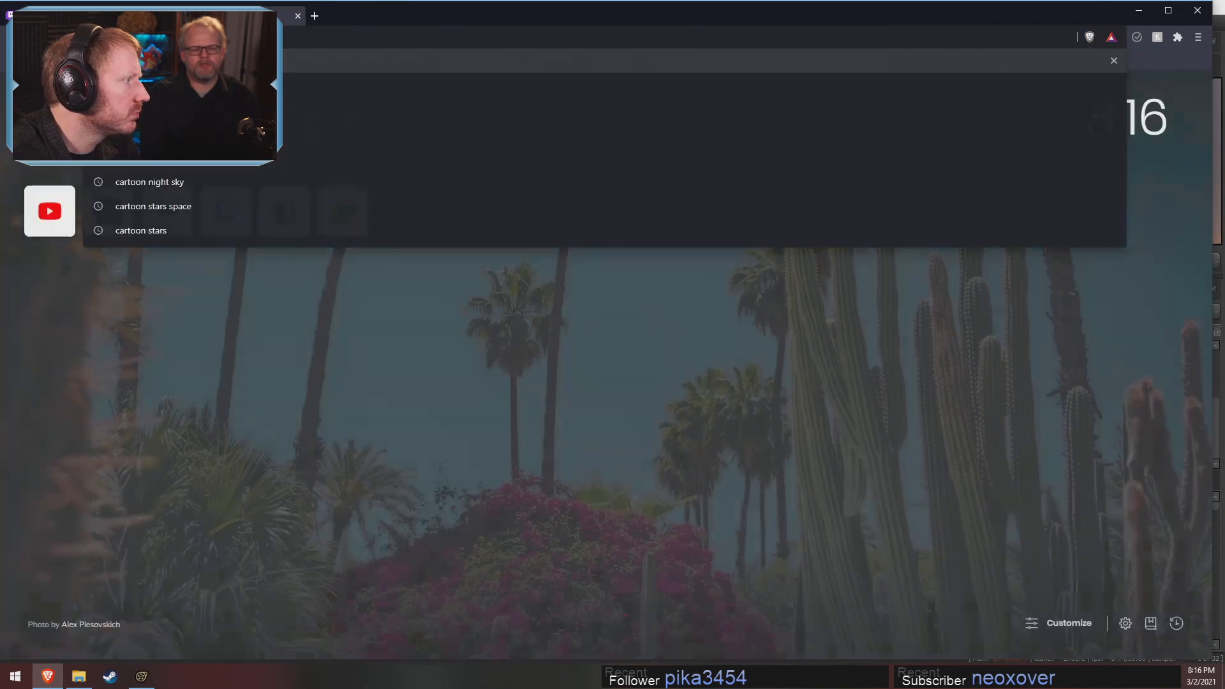
pyautogui.write('autraeoh')
pyautogui.press('Return')
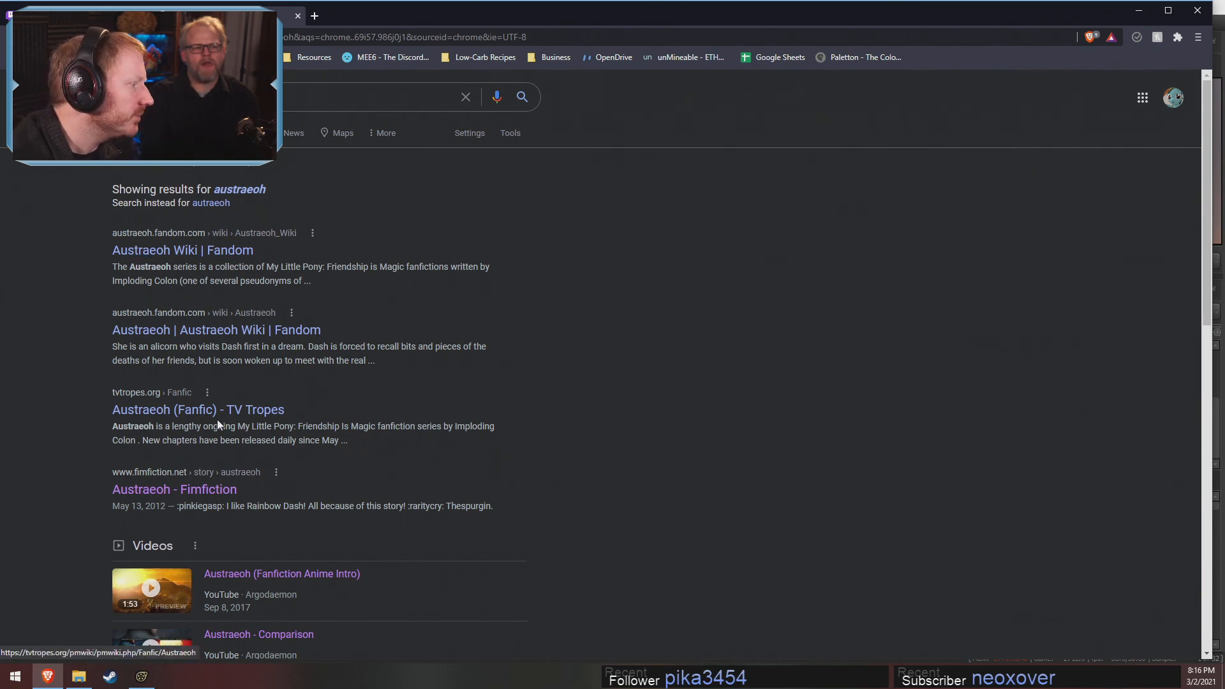
pyautogui.click(192, 490)
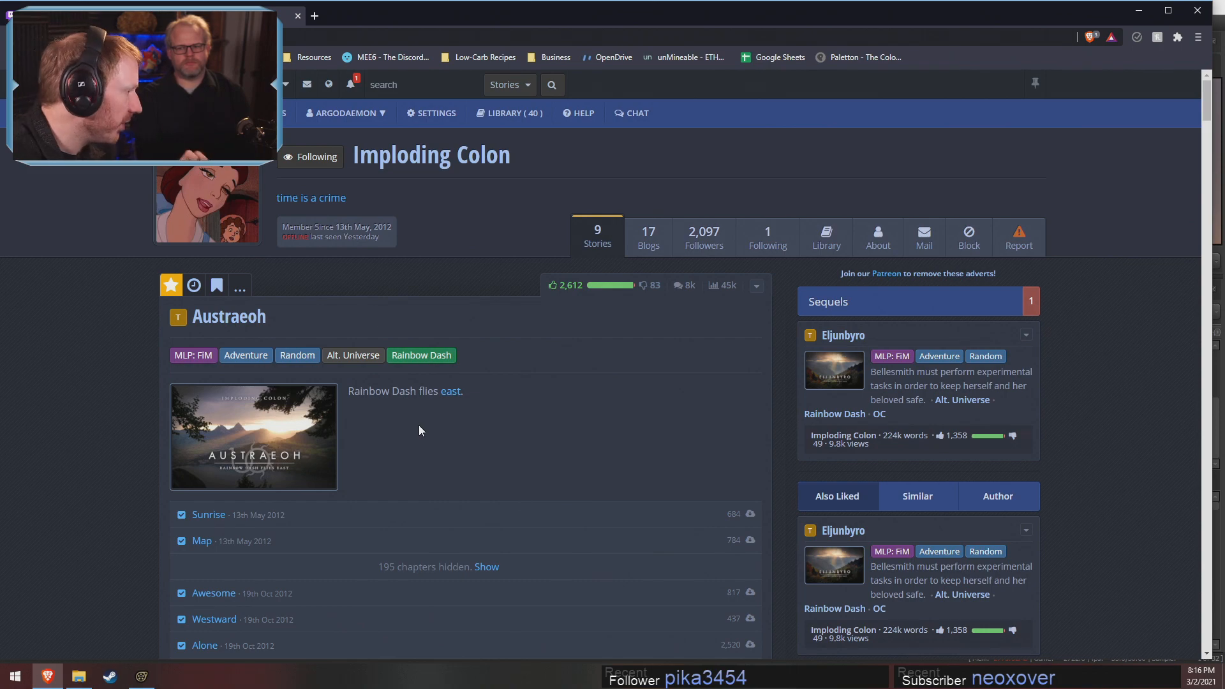
# Look over the Austraeoh story page, including its description, chapter list and reader comments
pyautogui.scroll(-5, 419, 425)
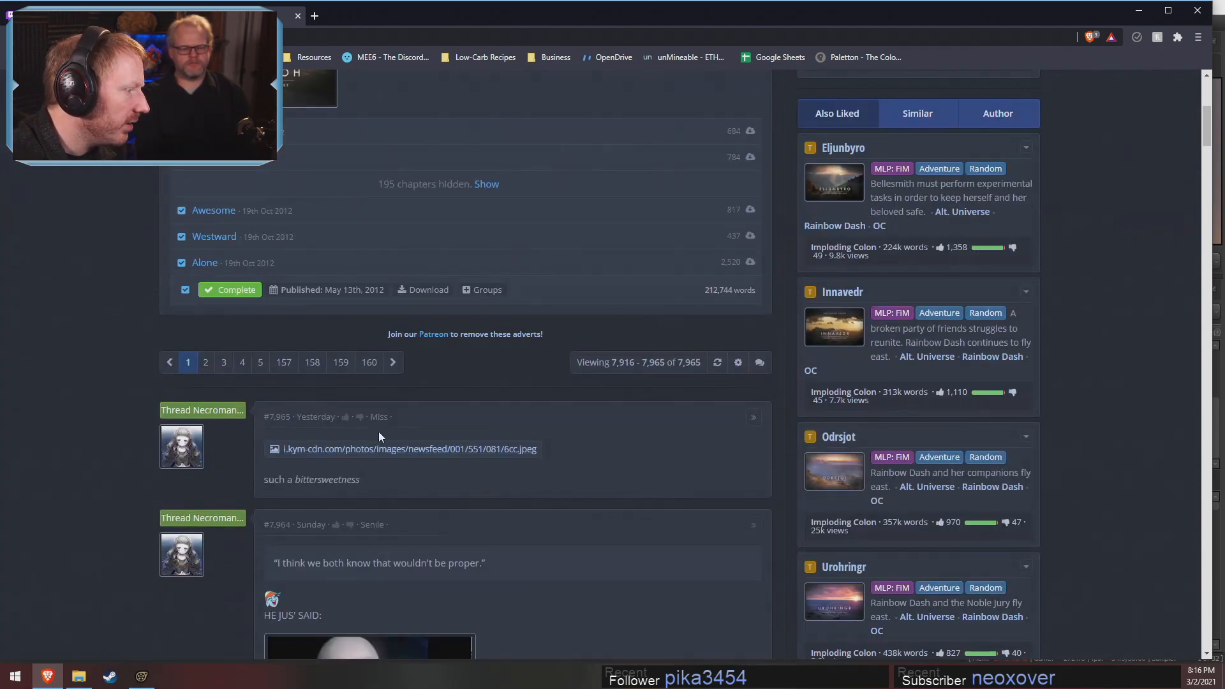
pyautogui.scroll(1, 460, 380)
pyautogui.scroll(-3, 478, 377)
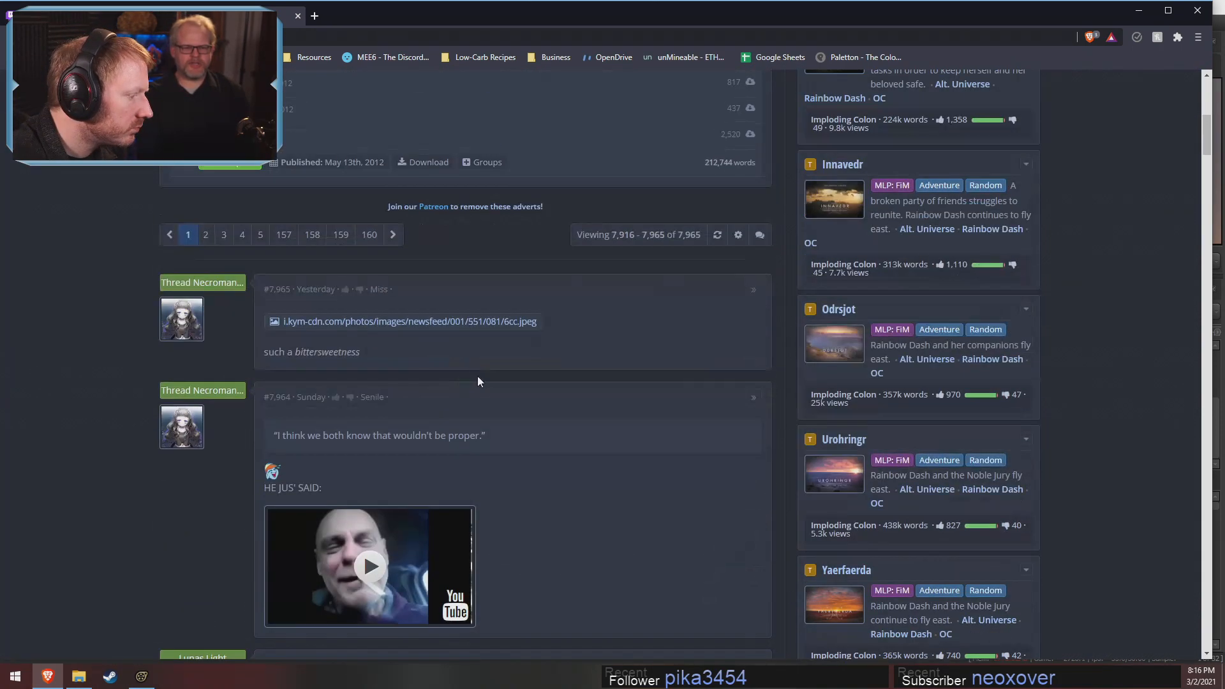
pyautogui.scroll(9, 493, 374)
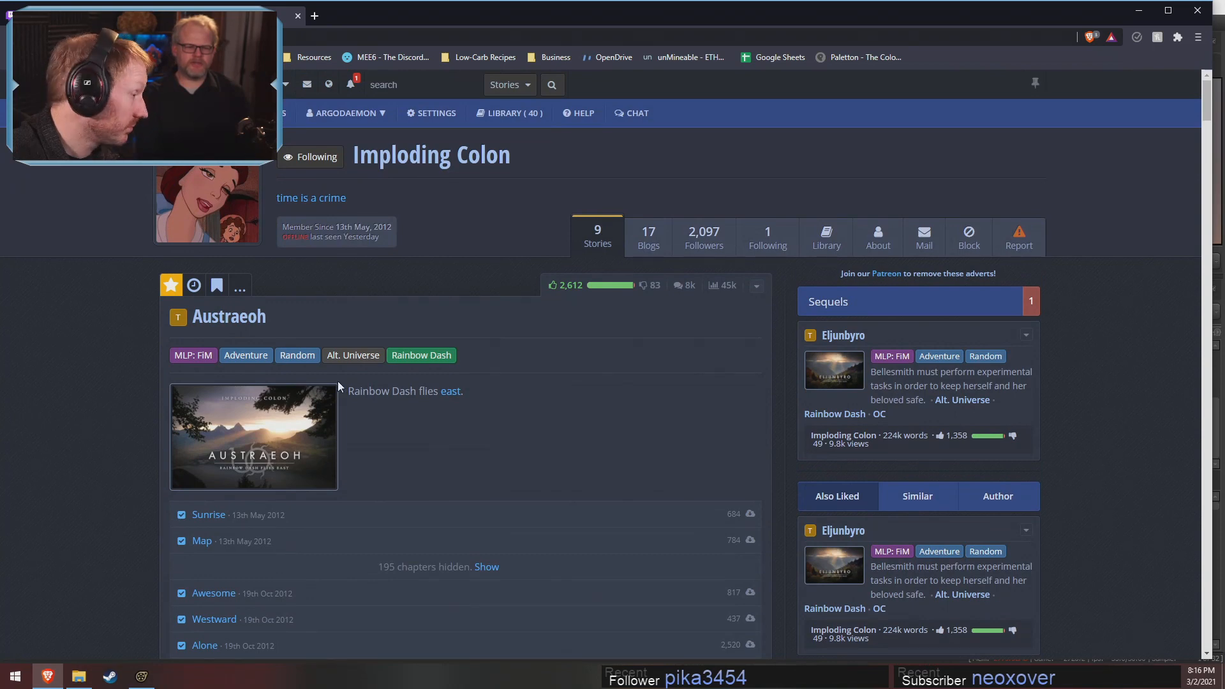
pyautogui.scroll(-2, 507, 439)
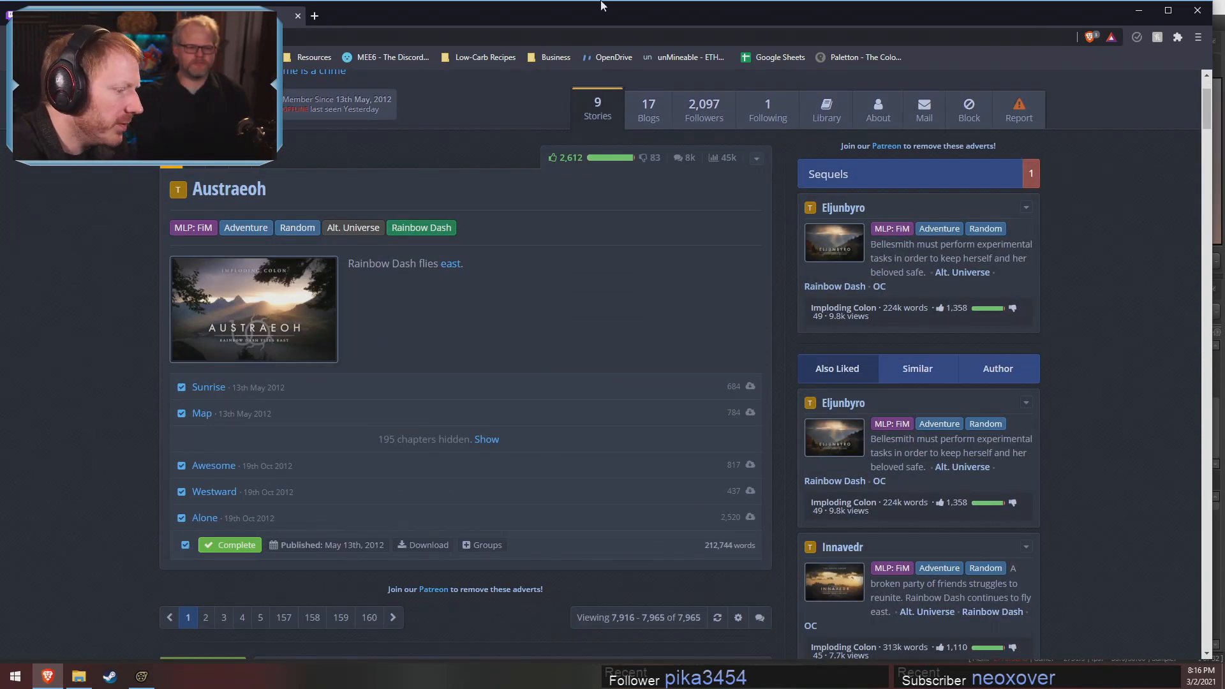
# Open the author's list of stories and look over the Ofolrodi and Utaan entries
pyautogui.scroll(2, 578, 526)
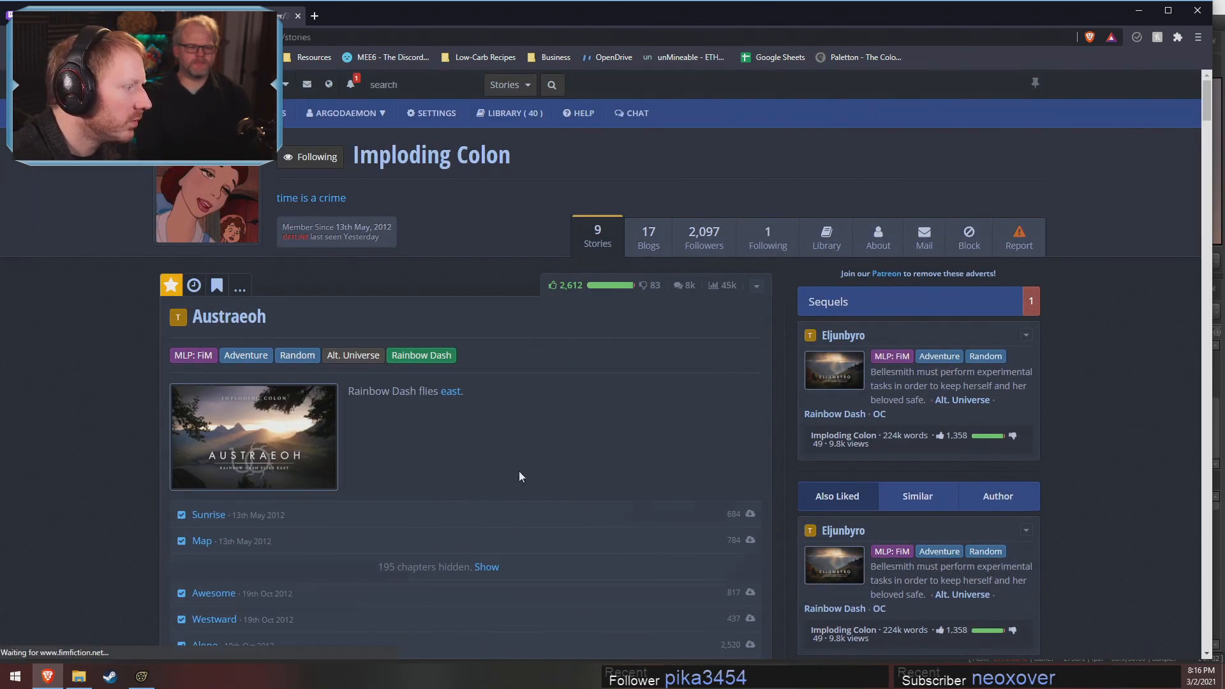
pyautogui.scroll(-15, 378, 445)
pyautogui.scroll(2, 377, 460)
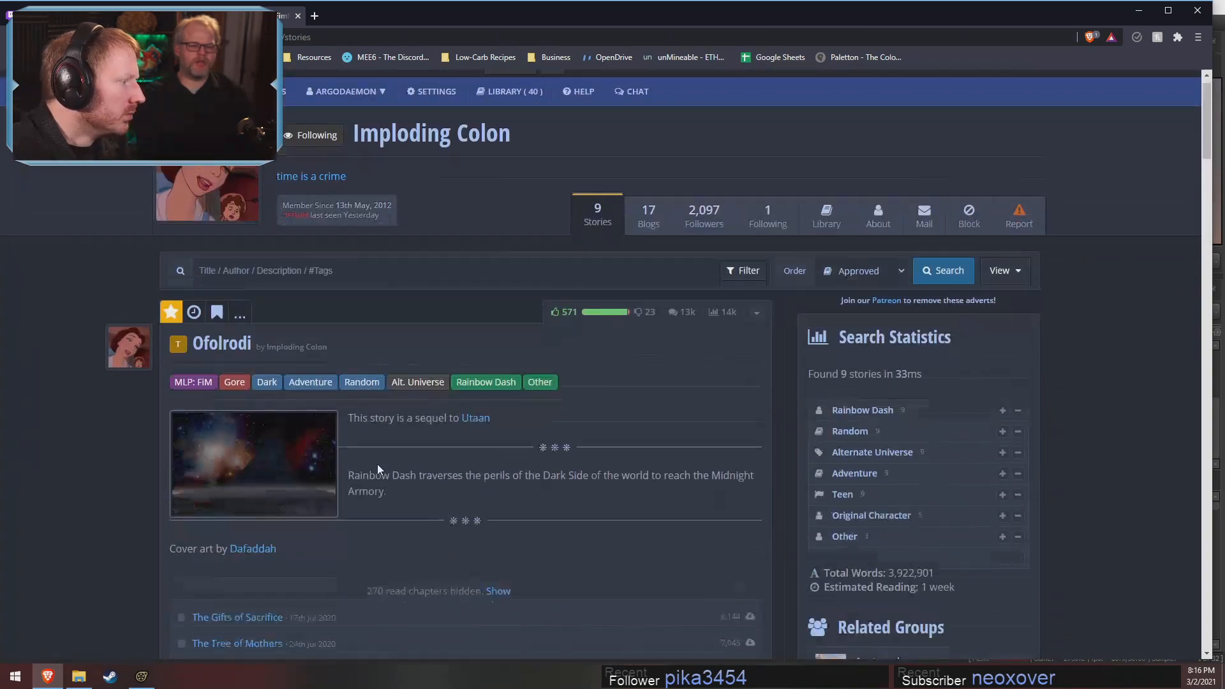
pyautogui.scroll(-5, 377, 464)
pyautogui.scroll(5, 370, 466)
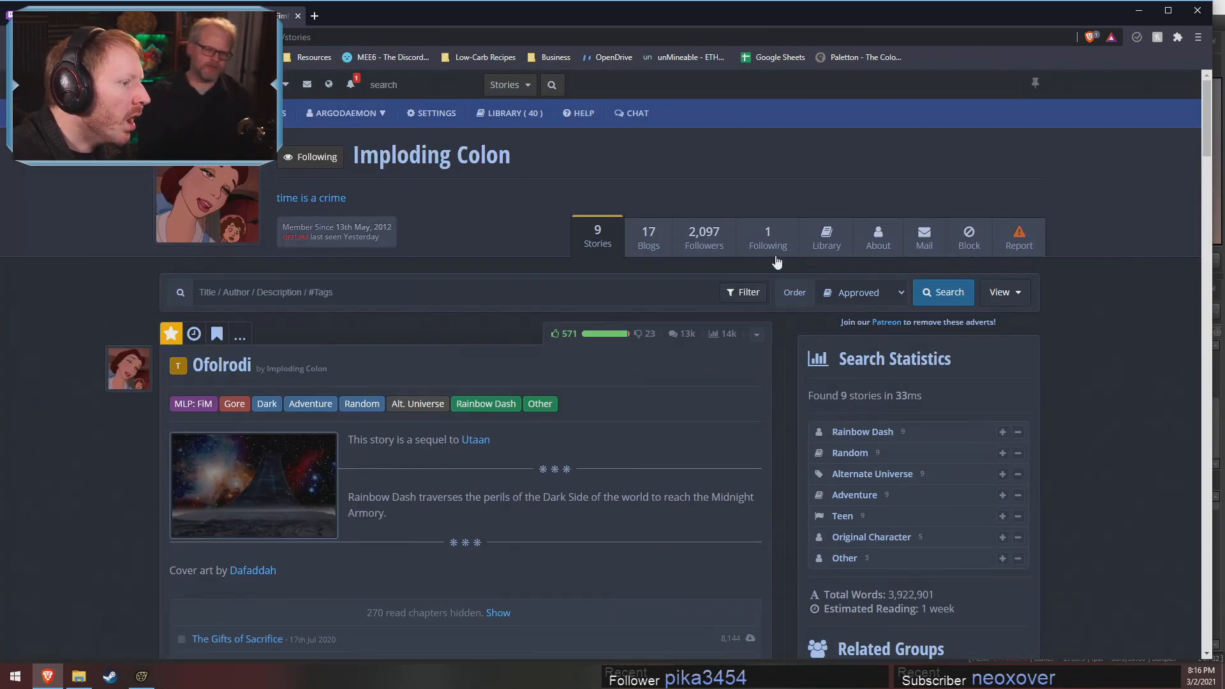
pyautogui.scroll(-15, 503, 548)
pyautogui.scroll(15, 509, 548)
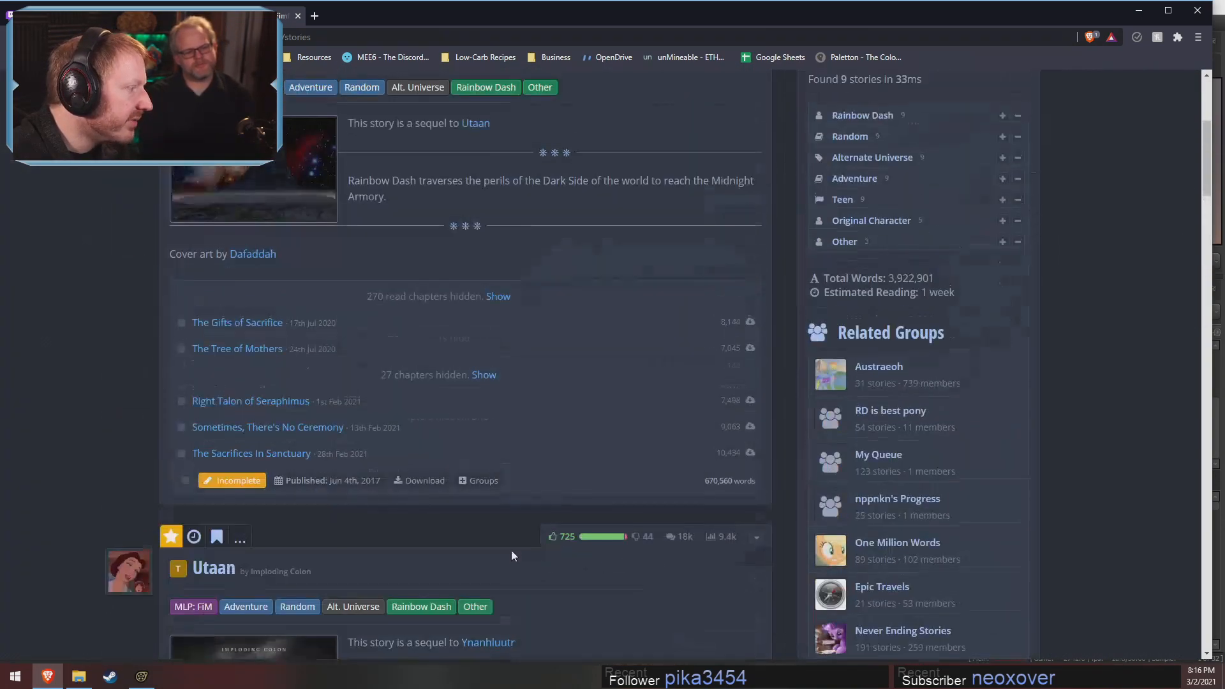
# Open the author's profile page and look through the Austraeoh series overview down to Book X
pyautogui.click(429, 159)
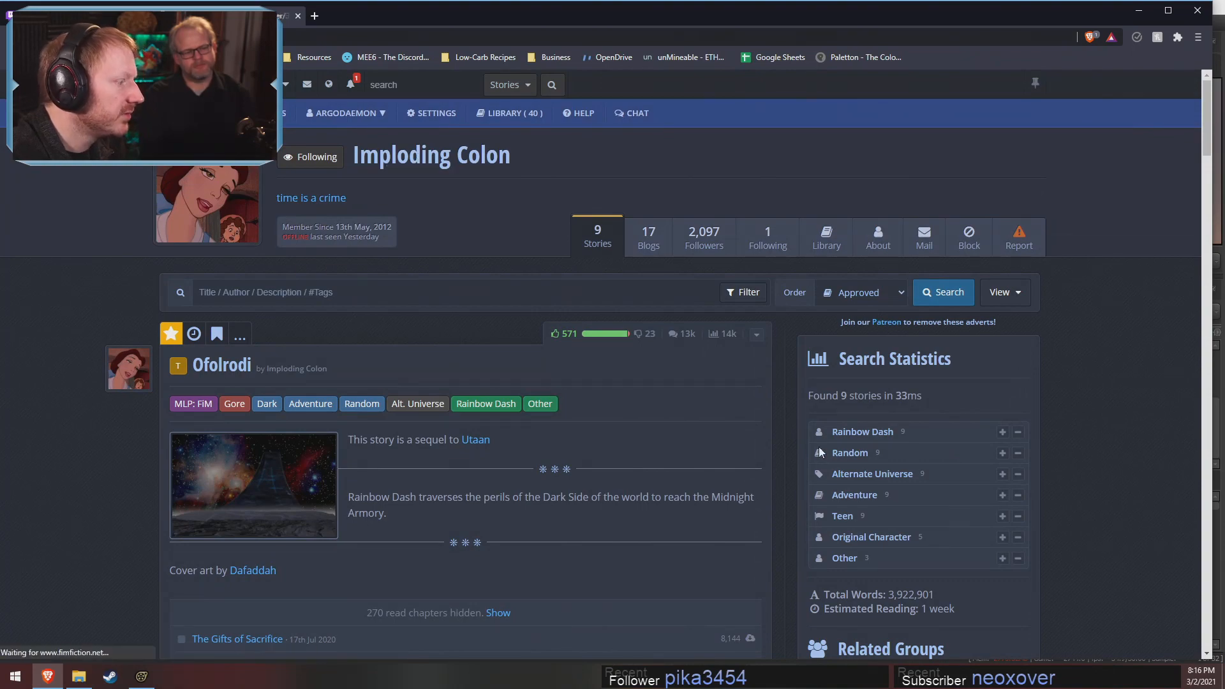
pyautogui.scroll(-8, 737, 433)
pyautogui.scroll(-10, 715, 466)
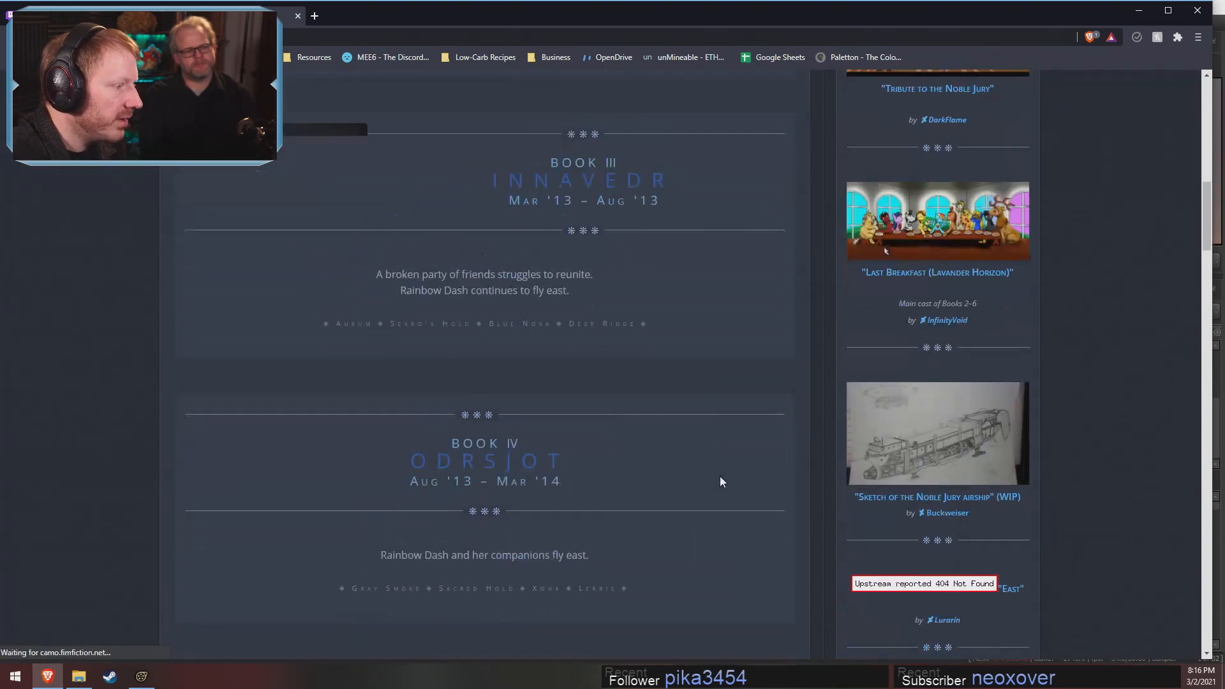
pyautogui.scroll(-4, 724, 476)
pyautogui.scroll(-15, 725, 479)
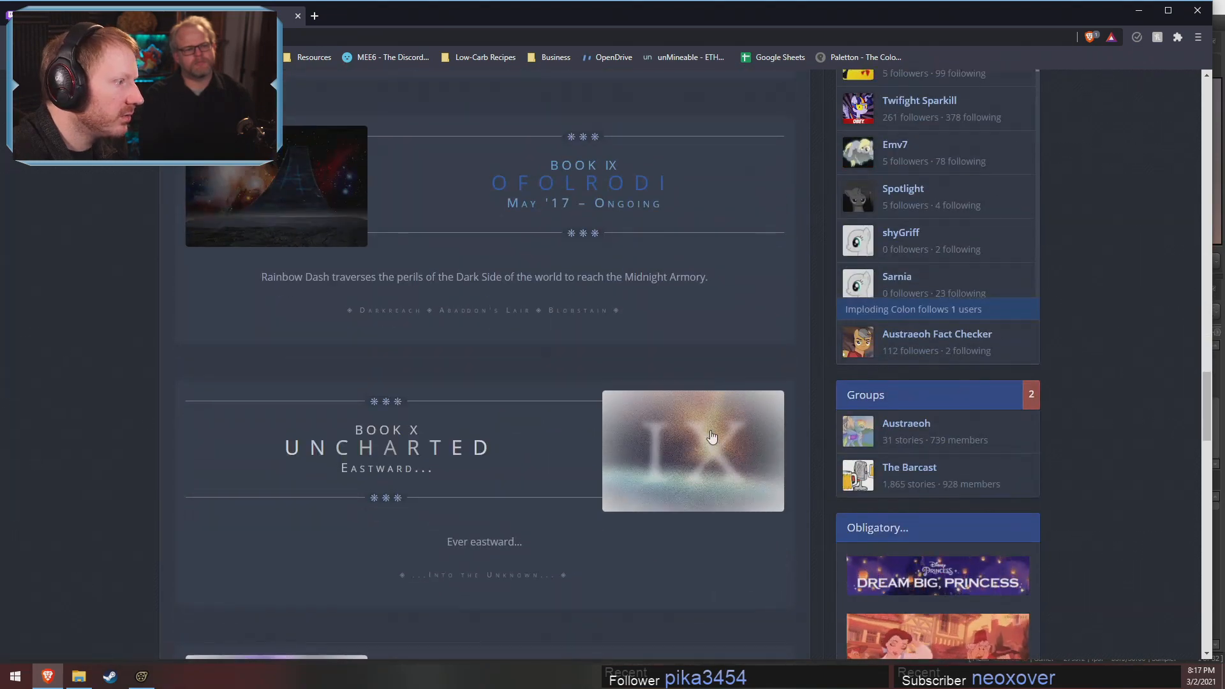
# Examine the Book IX to Book XII entries of the series overview and return to its beginning
pyautogui.scroll(2, 467, 252)
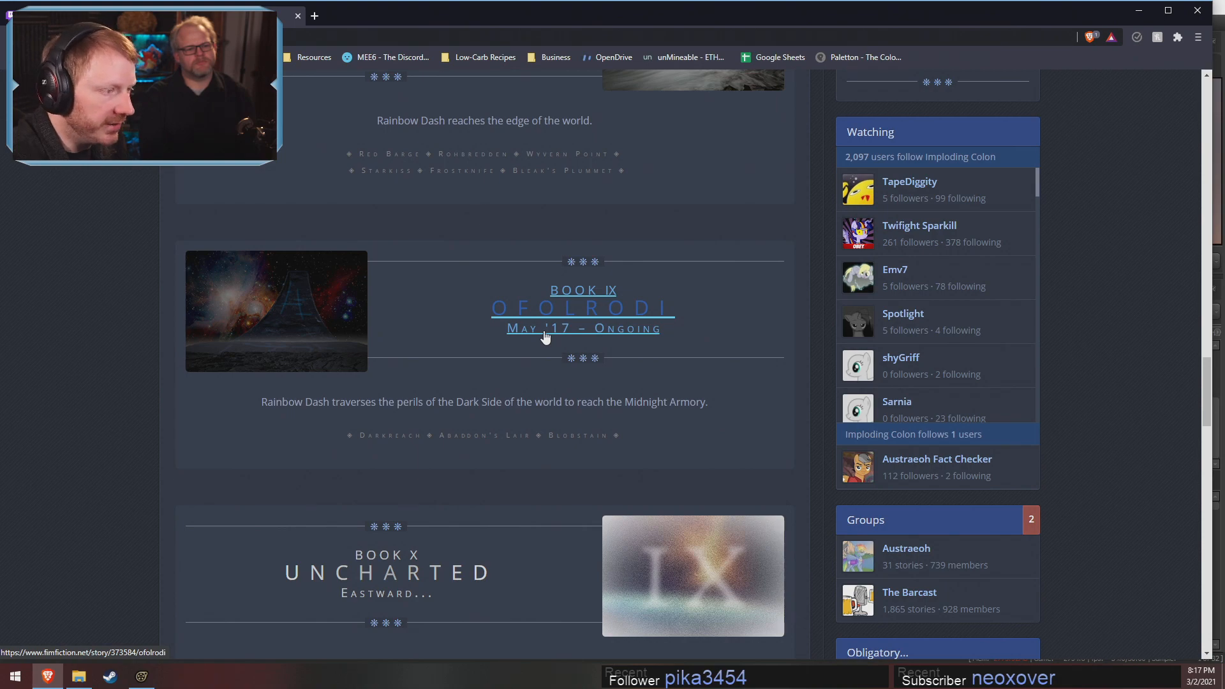
pyautogui.scroll(-5, 609, 434)
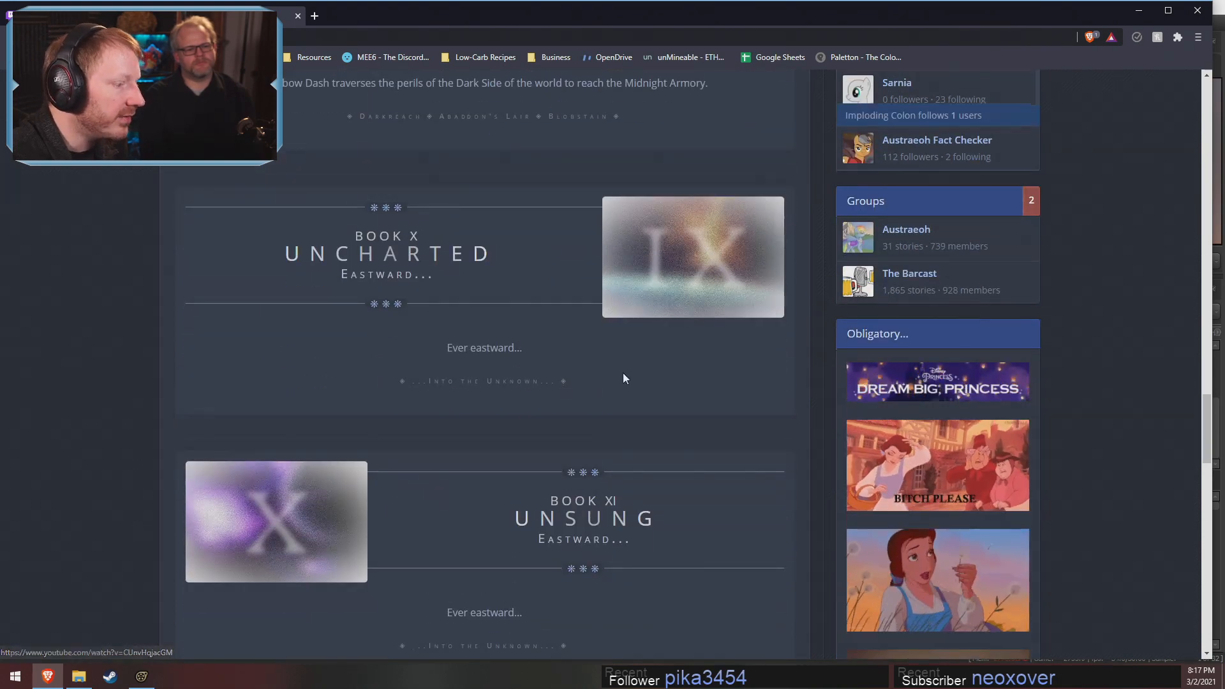
pyautogui.scroll(4, 624, 378)
pyautogui.scroll(-9, 536, 363)
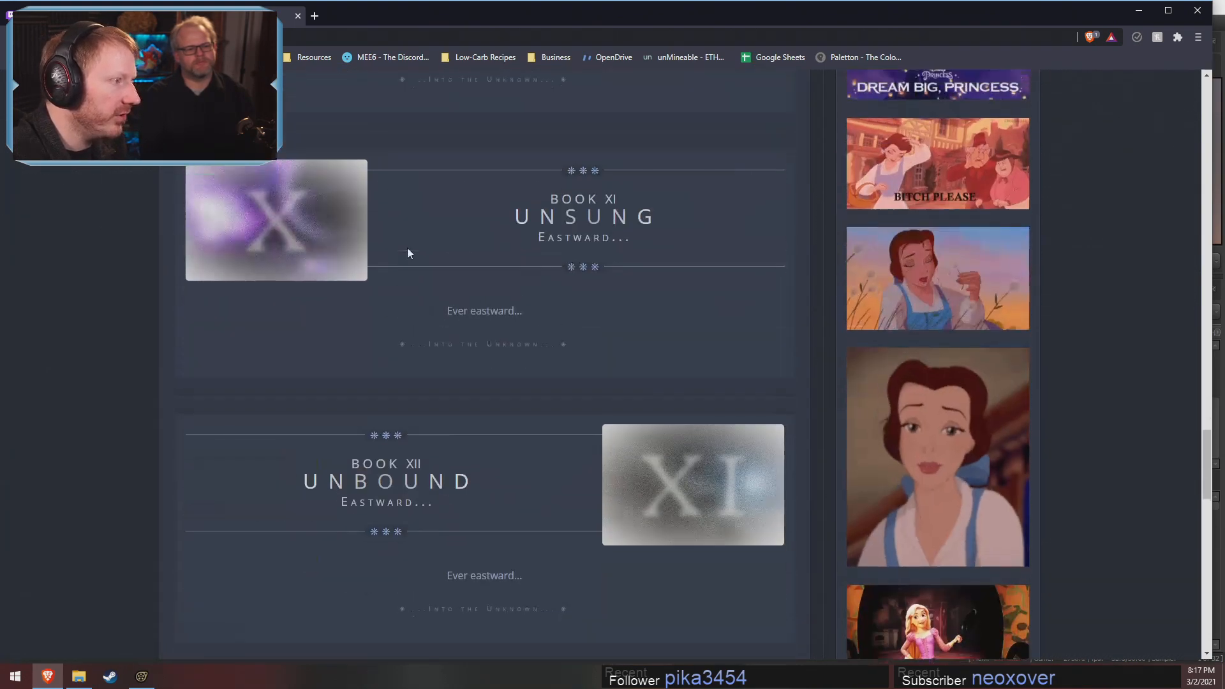
pyautogui.scroll(3, 409, 253)
pyautogui.scroll(-7, 503, 440)
pyautogui.scroll(2, 592, 454)
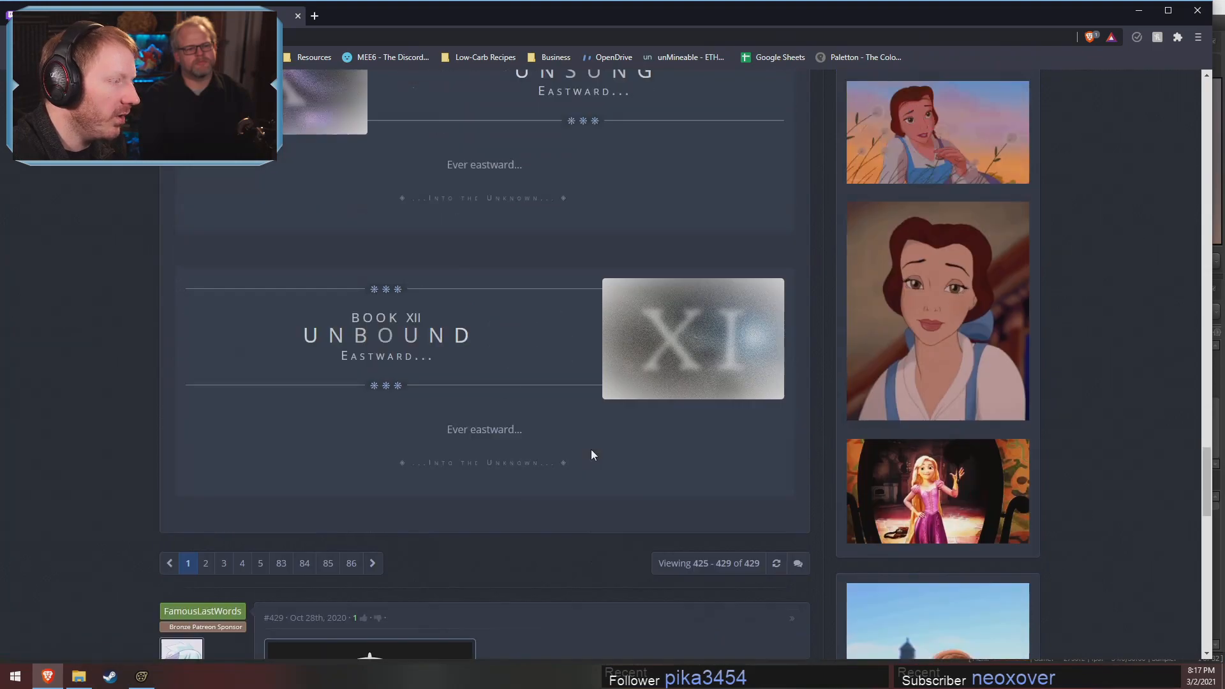
pyautogui.scroll(20, 591, 454)
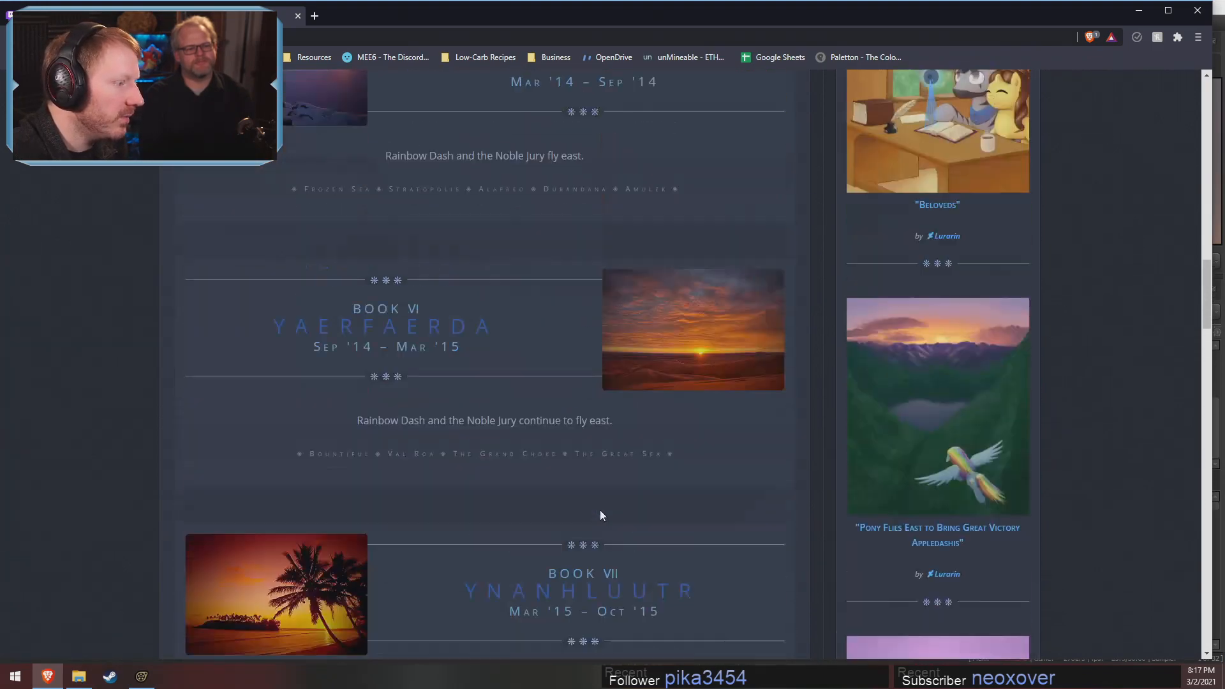
pyautogui.scroll(20, 600, 516)
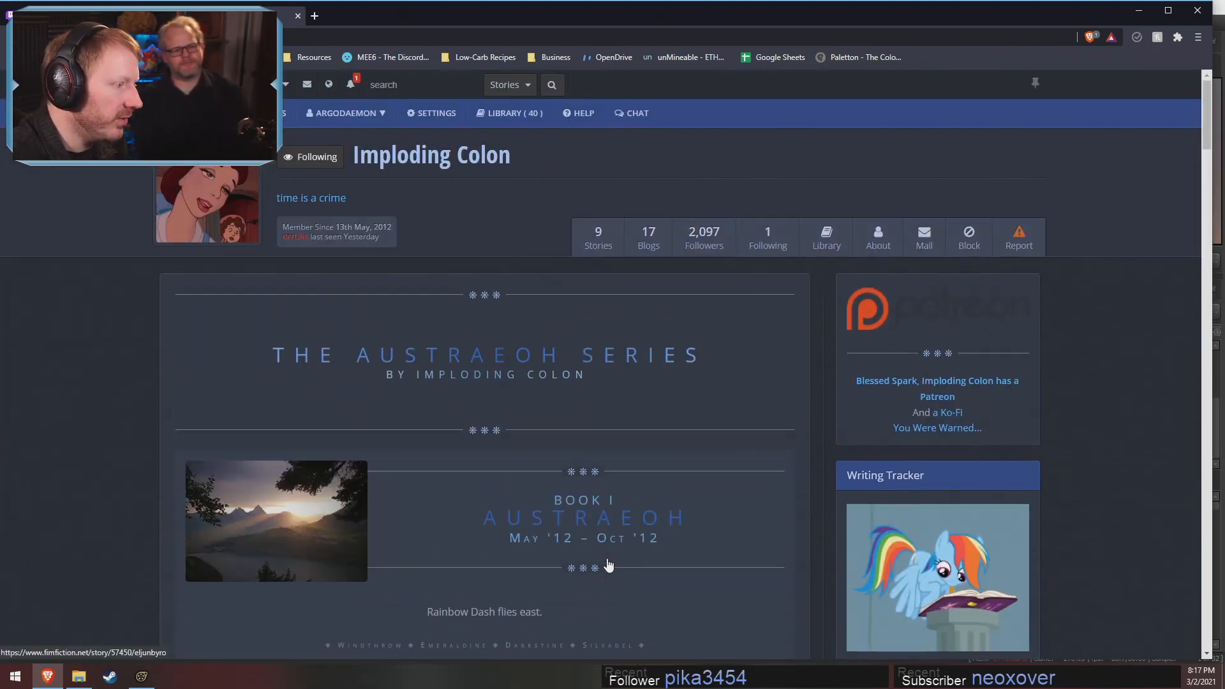
# Reopen the author's list of stories and check the word count of Austraeoh, the first book
pyautogui.click(599, 246)
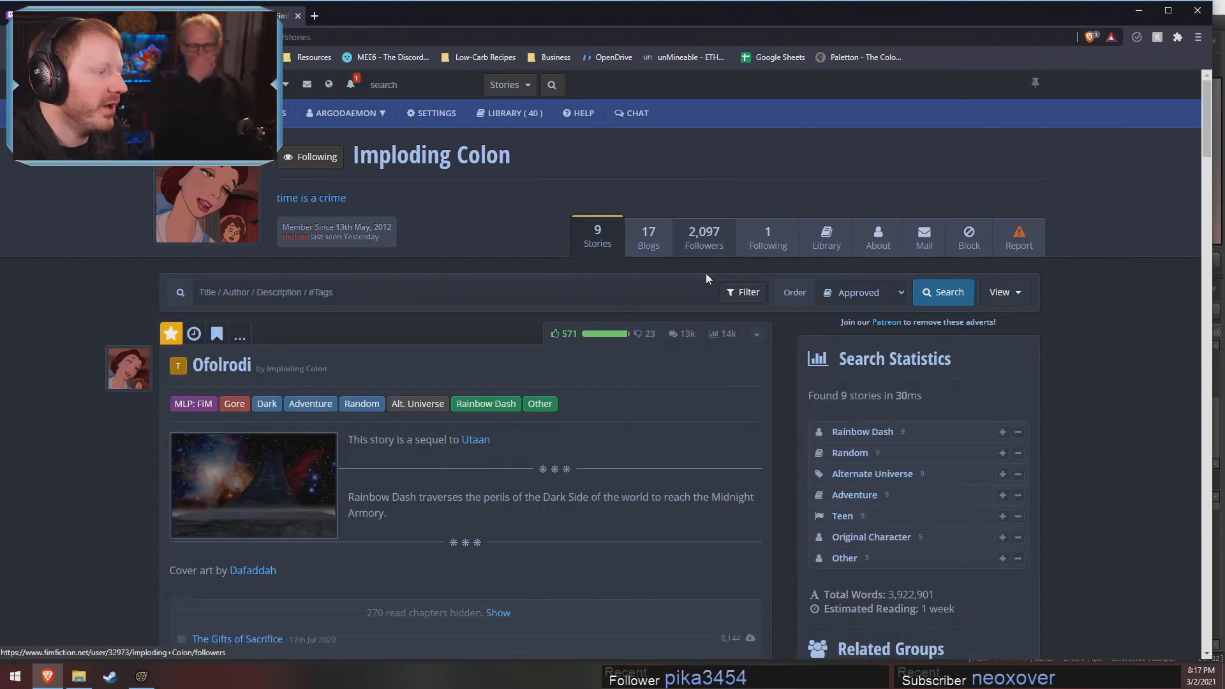
pyautogui.scroll(-20, 584, 428)
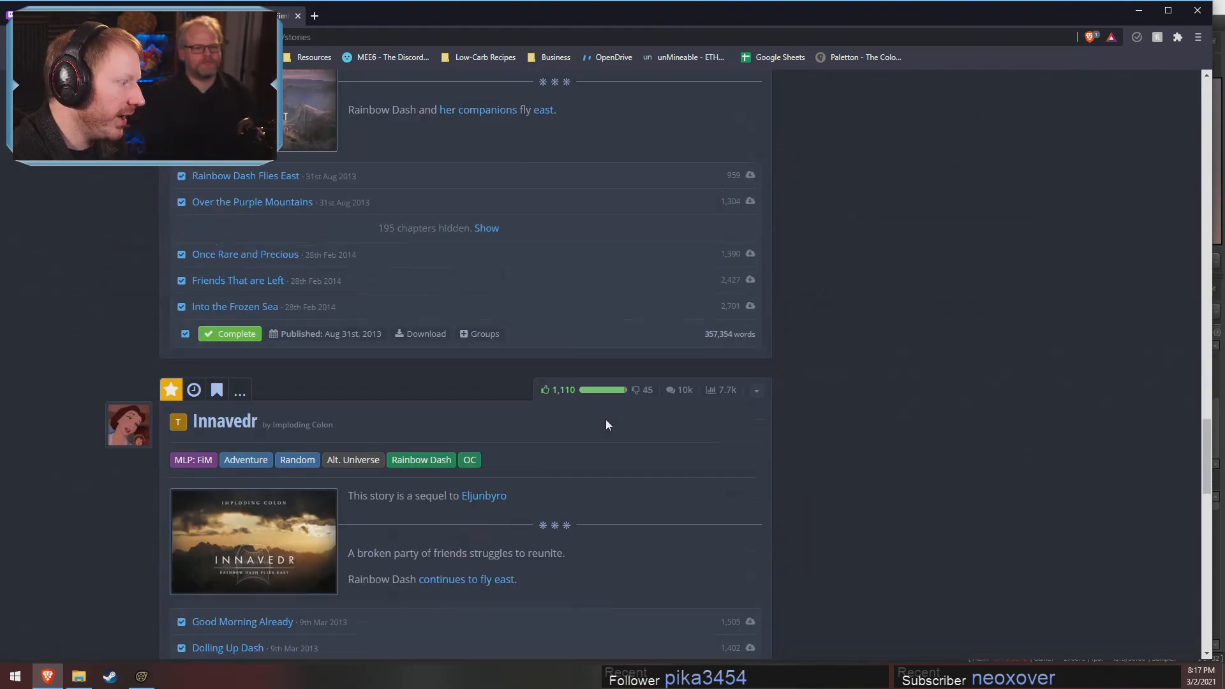
pyautogui.scroll(-15, 606, 425)
pyautogui.scroll(4, 608, 424)
pyautogui.scroll(-3, 609, 429)
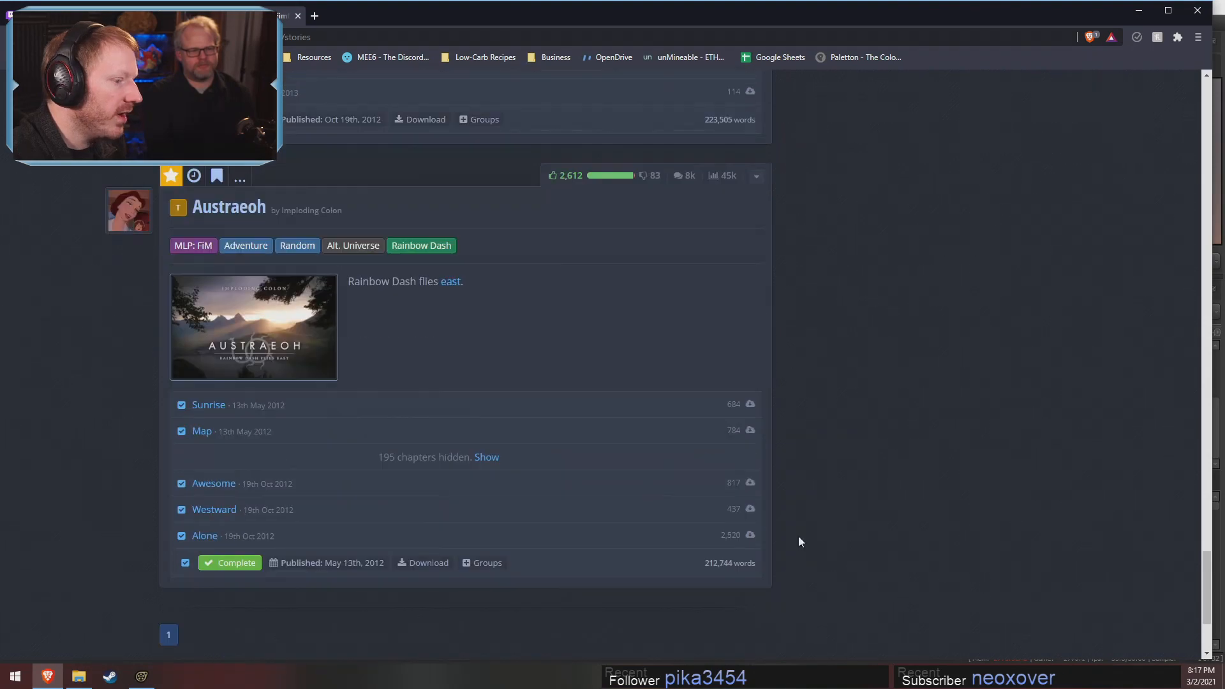
pyautogui.moveTo(706, 564); pyautogui.dragTo(797, 564)
pyautogui.scroll(3, 799, 566)
pyautogui.click(870, 540)
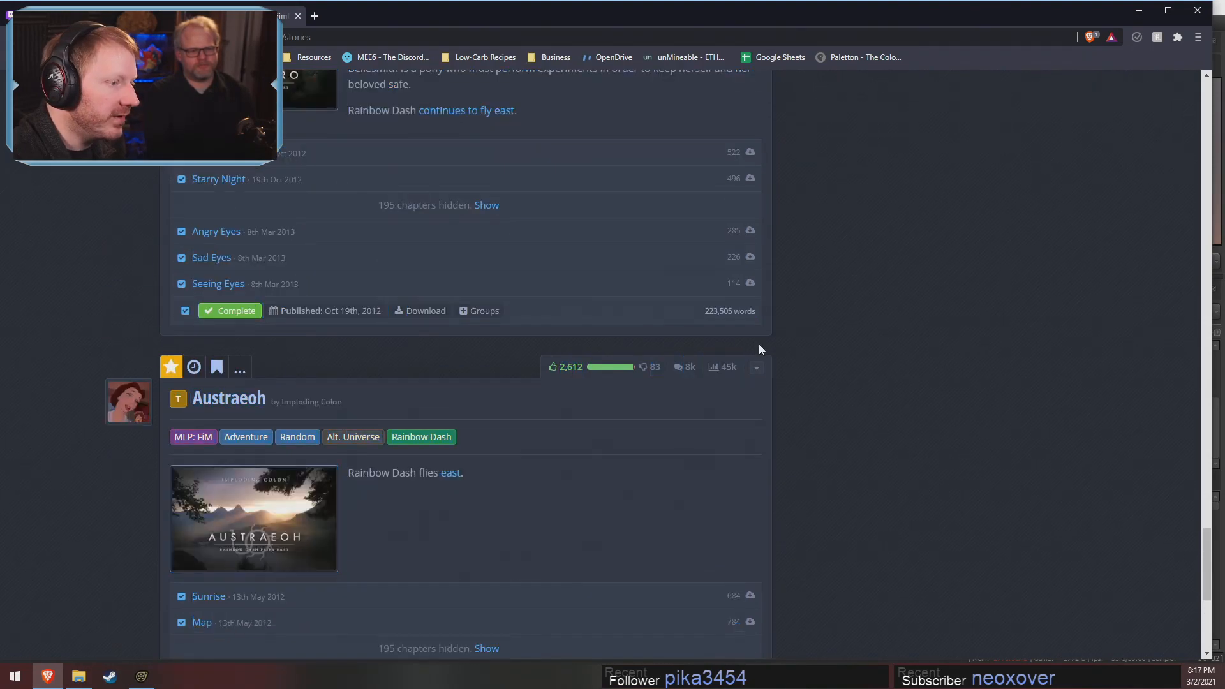
# Check the word count of each sequel in the story list, from Eljunbyro up to Ofolrodi
pyautogui.scroll(7, 716, 309)
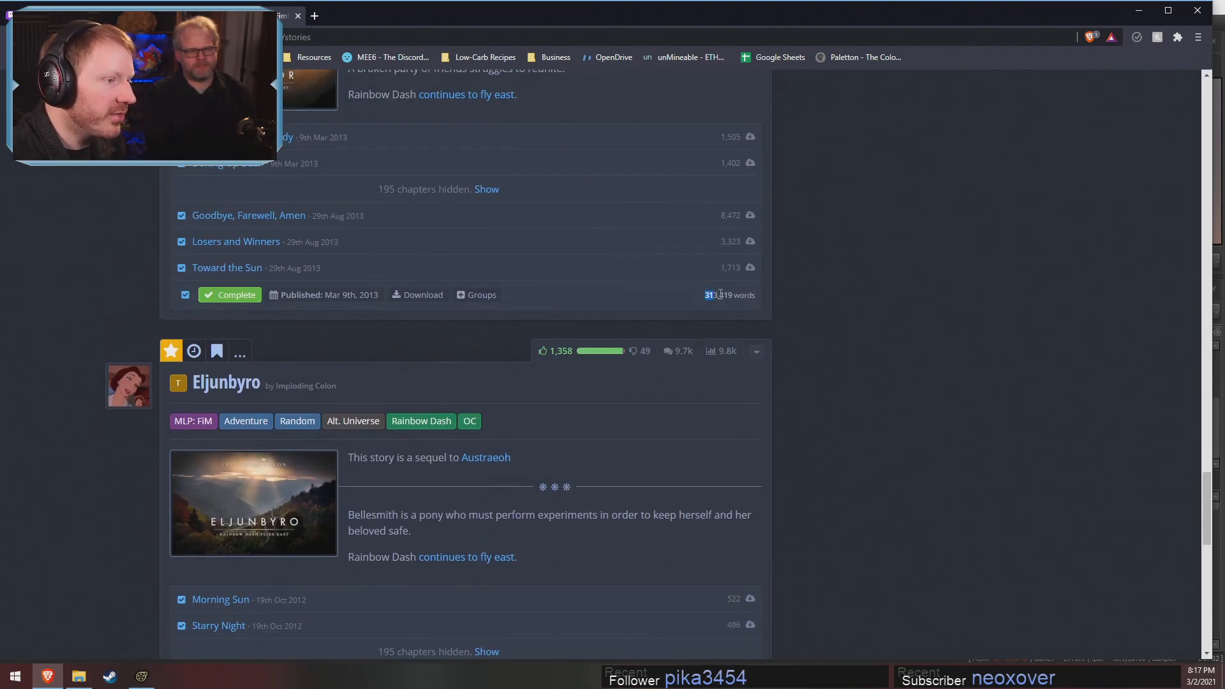
pyautogui.scroll(10, 744, 316)
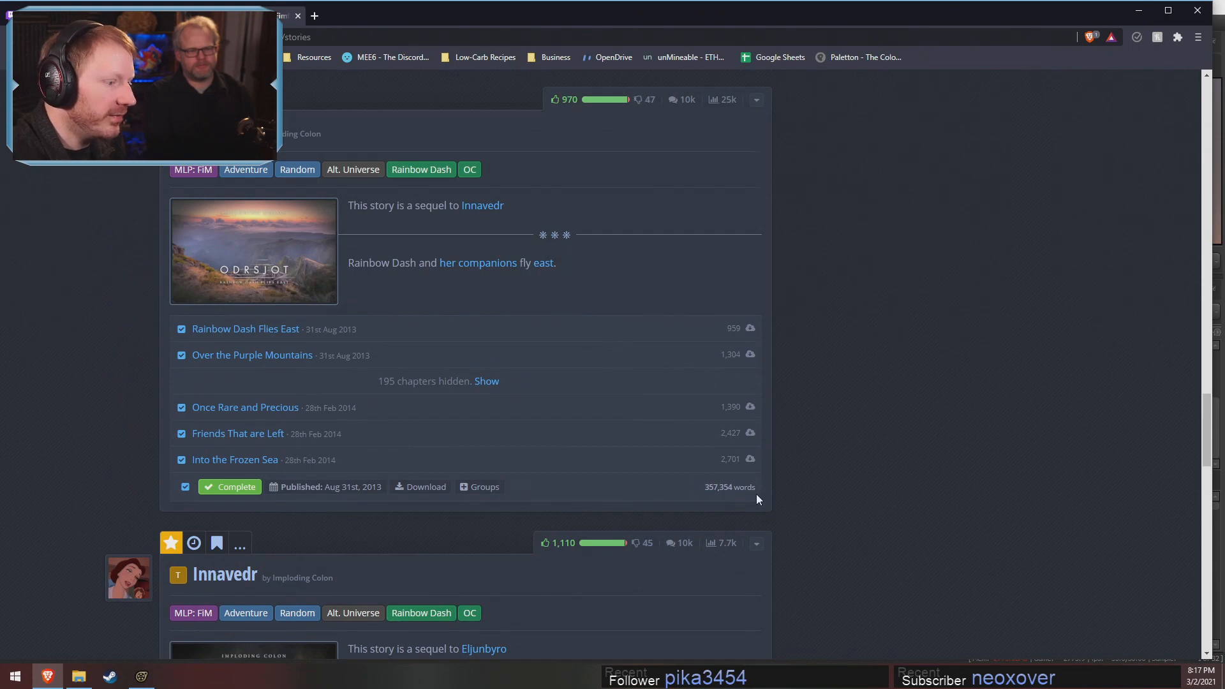
pyautogui.scroll(4, 740, 459)
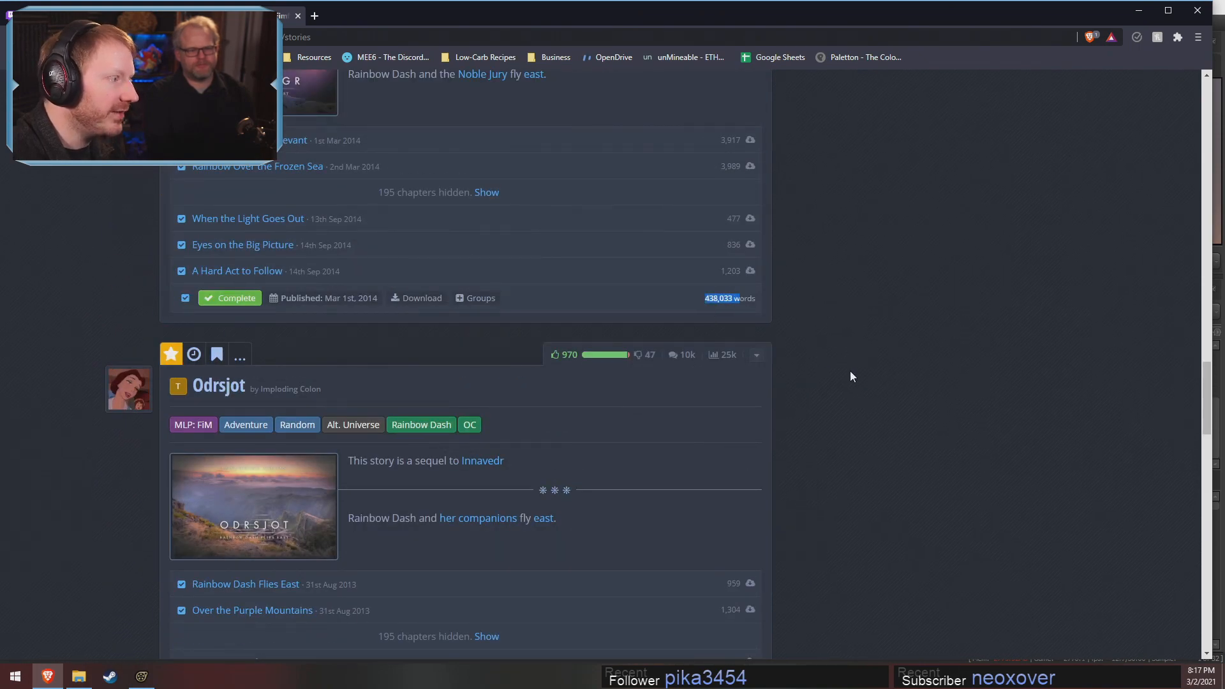
pyautogui.scroll(8, 763, 369)
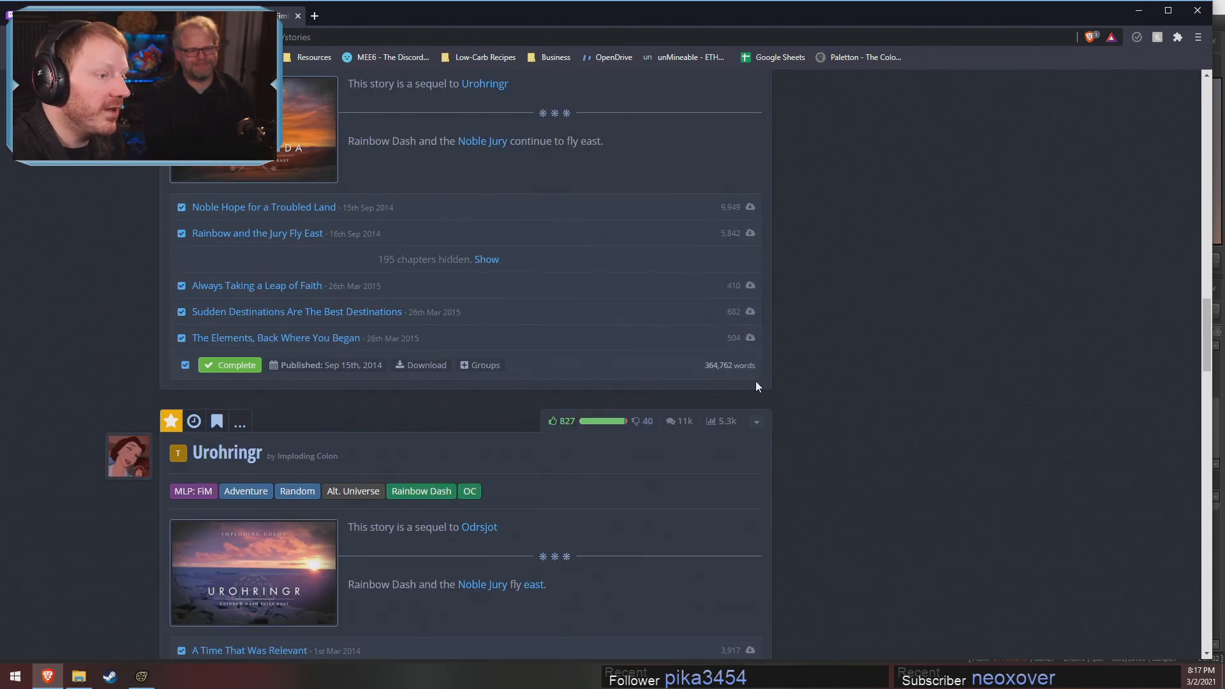
pyautogui.scroll(6, 757, 388)
pyautogui.scroll(5, 715, 255)
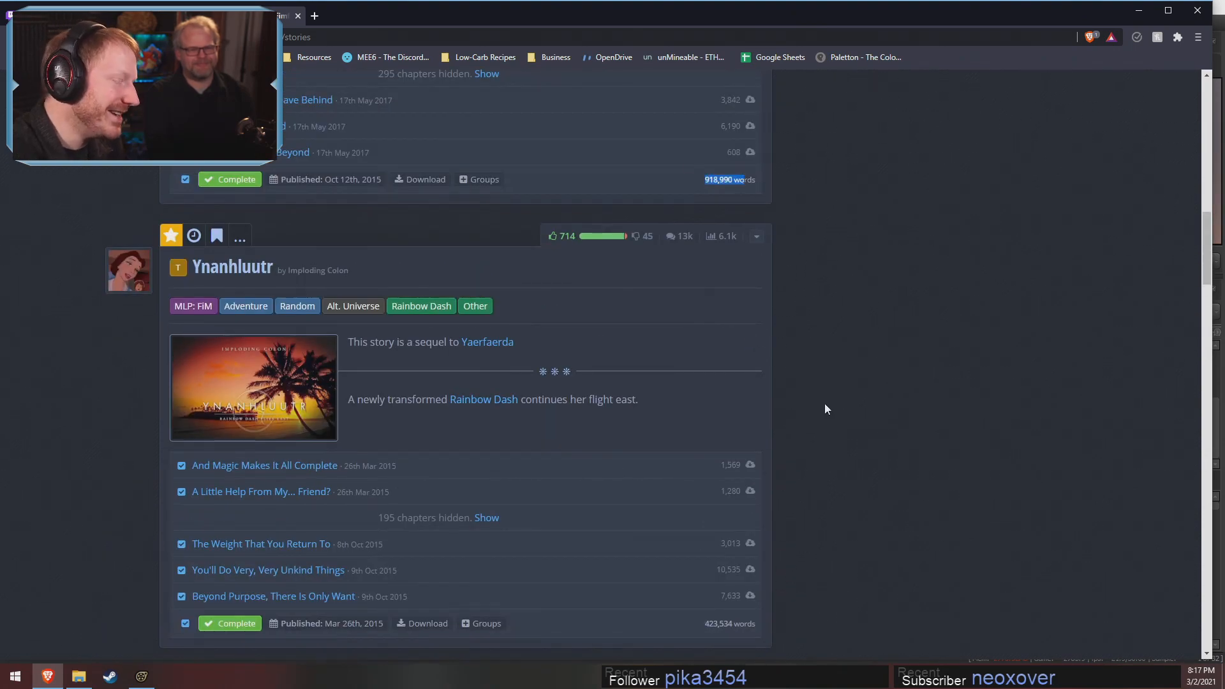
pyautogui.scroll(9, 823, 404)
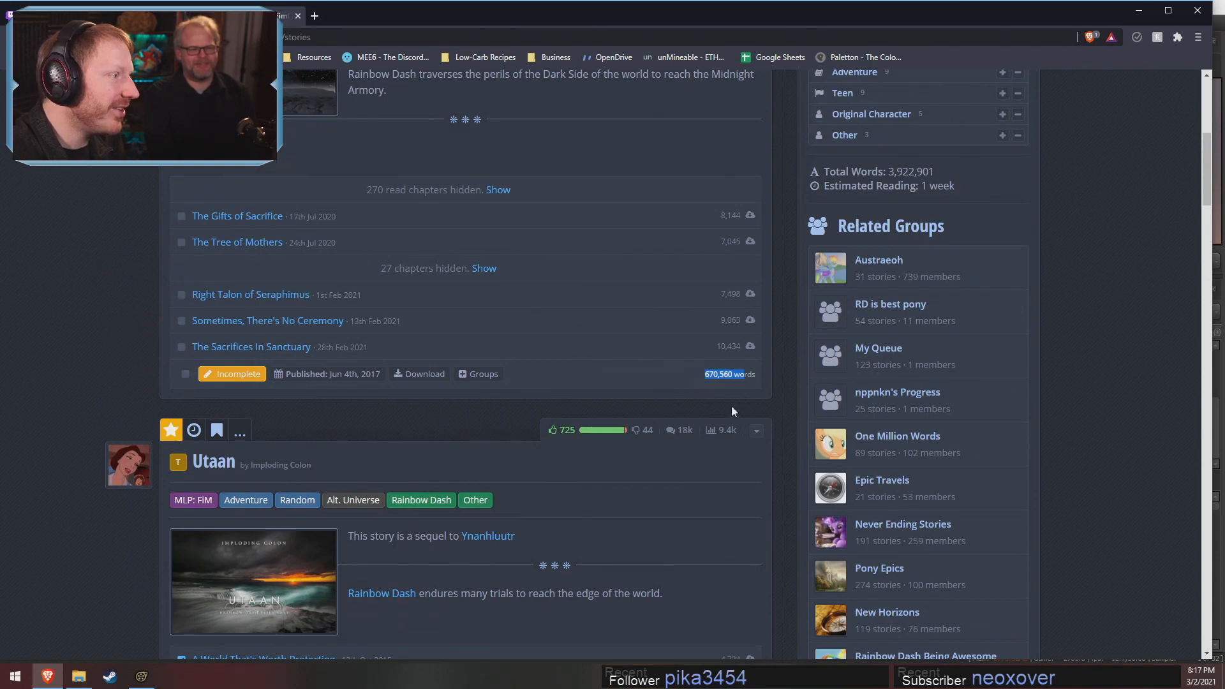
pyautogui.scroll(6, 692, 421)
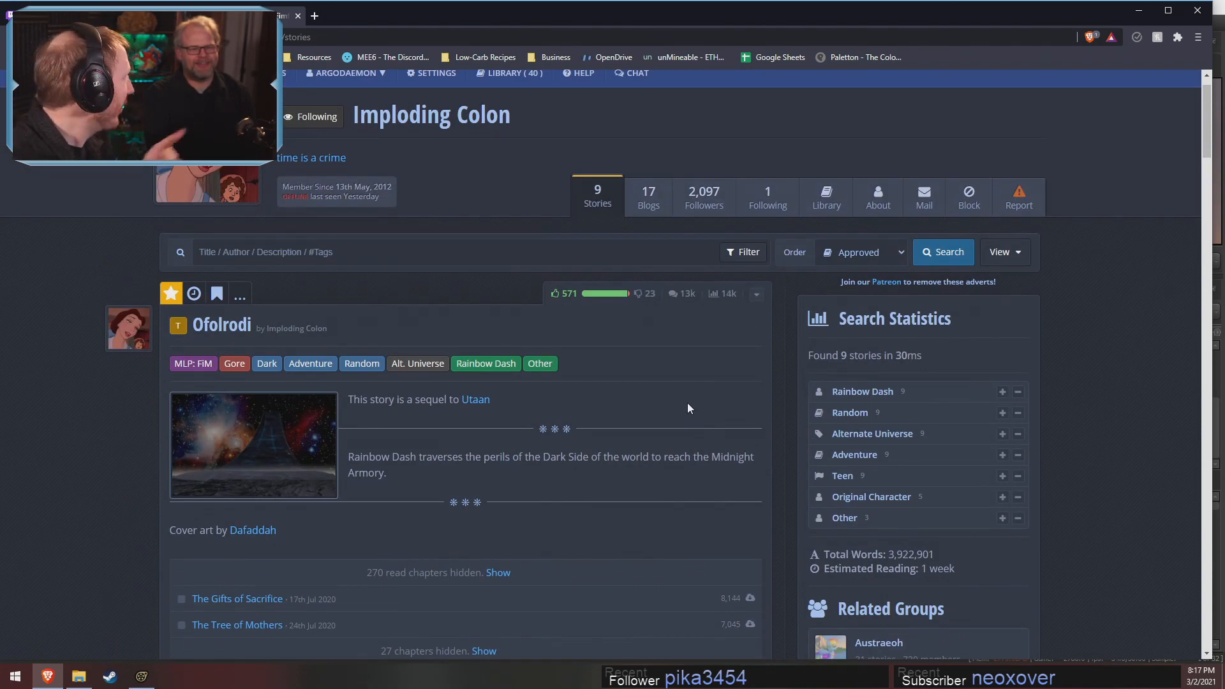
# Recheck the word count of Utaan and look on to the Ynanhluutr and Yaerfaerda entries
pyautogui.scroll(-7, 652, 413)
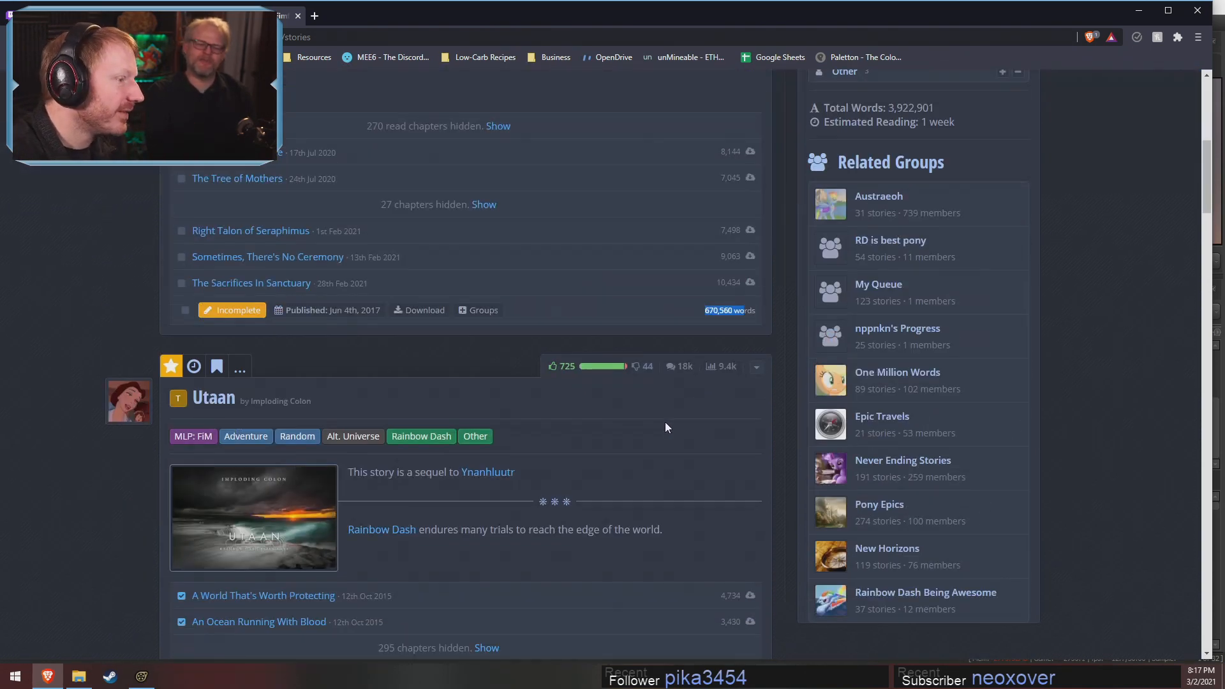
pyautogui.scroll(-3, 716, 315)
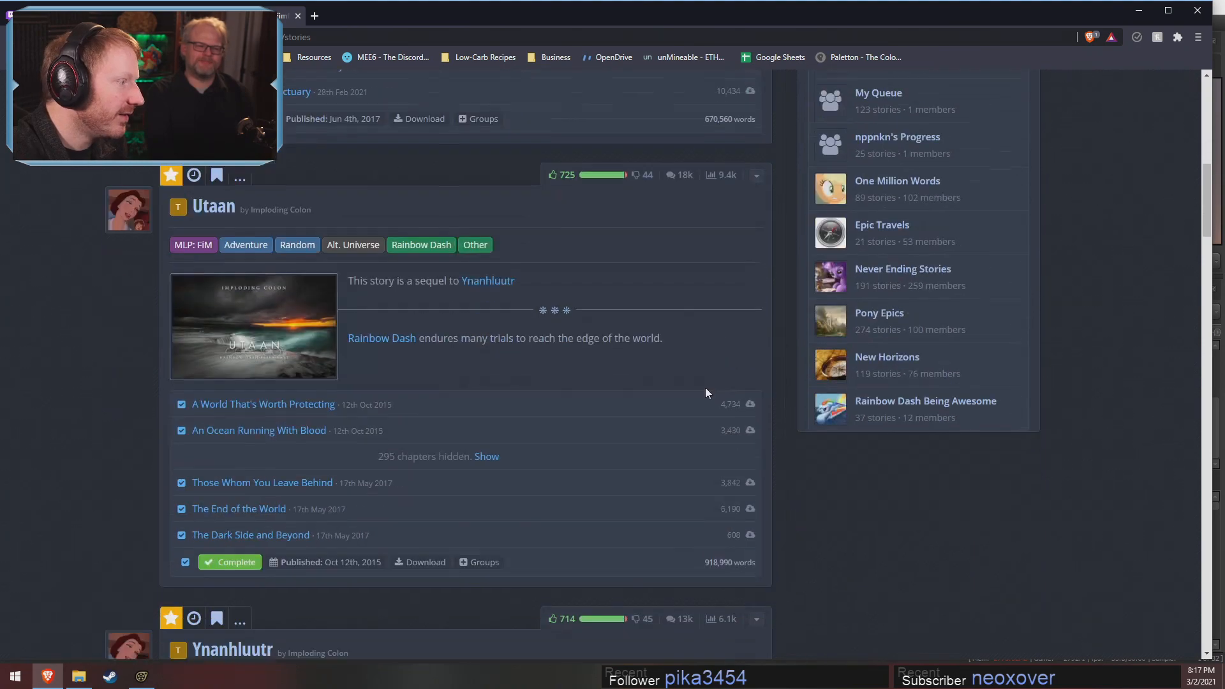
pyautogui.doubleClick(712, 566)
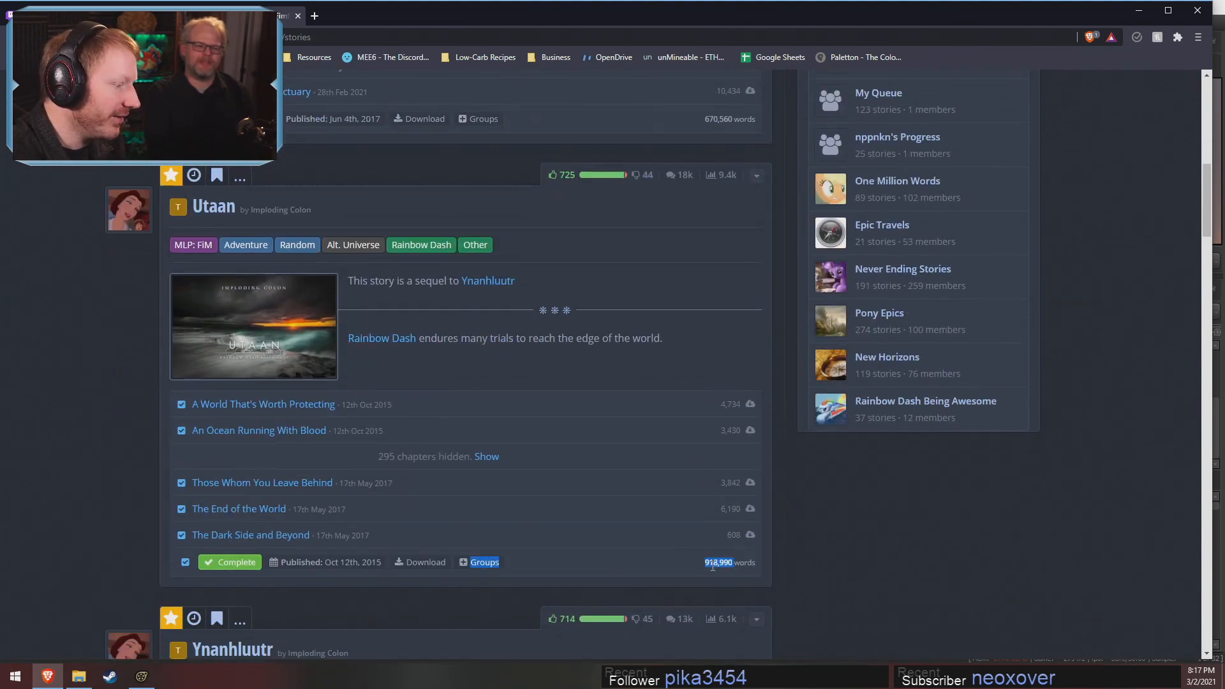
pyautogui.click(913, 581)
pyautogui.scroll(-9, 913, 582)
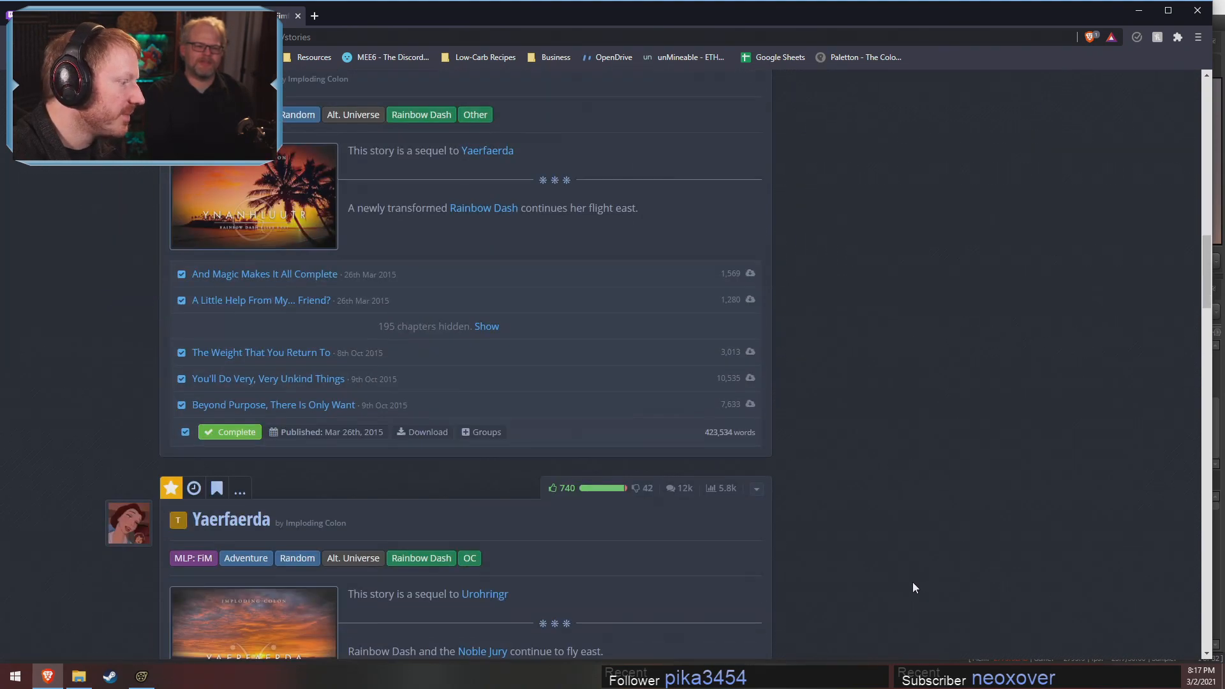
# Check the word counts of the early books Innavedr and Austraeoh in the story list
pyautogui.scroll(-20, 913, 582)
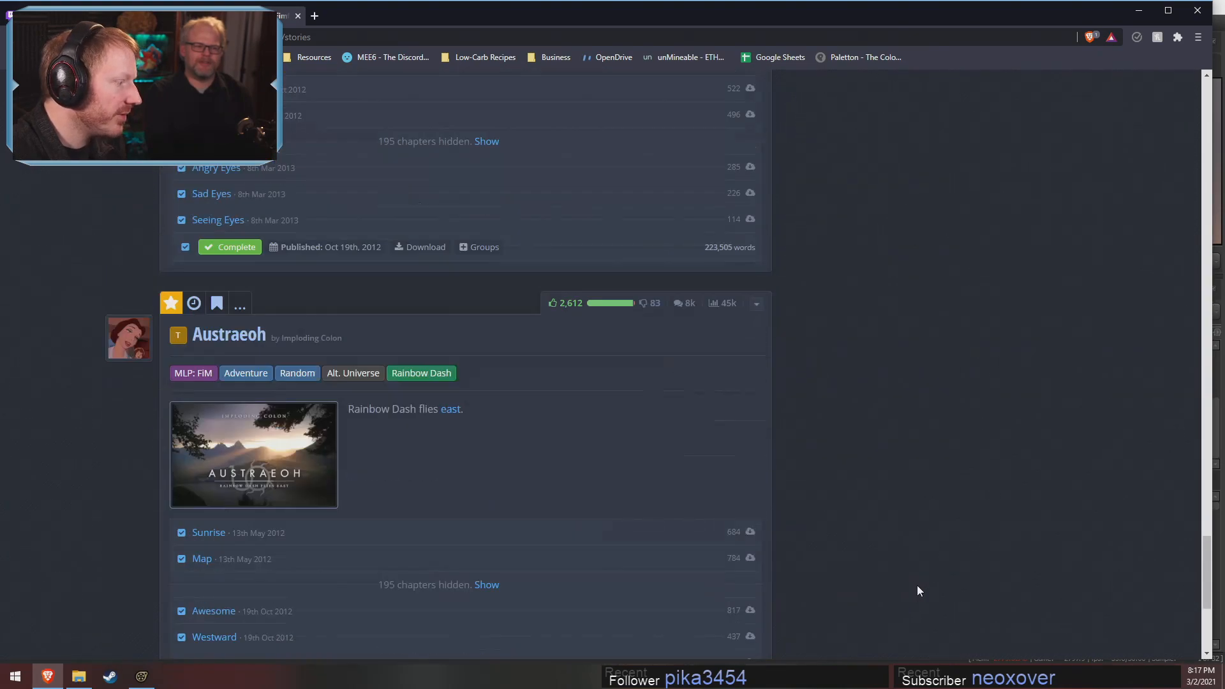
pyautogui.scroll(-5, 917, 585)
pyautogui.scroll(20, 917, 584)
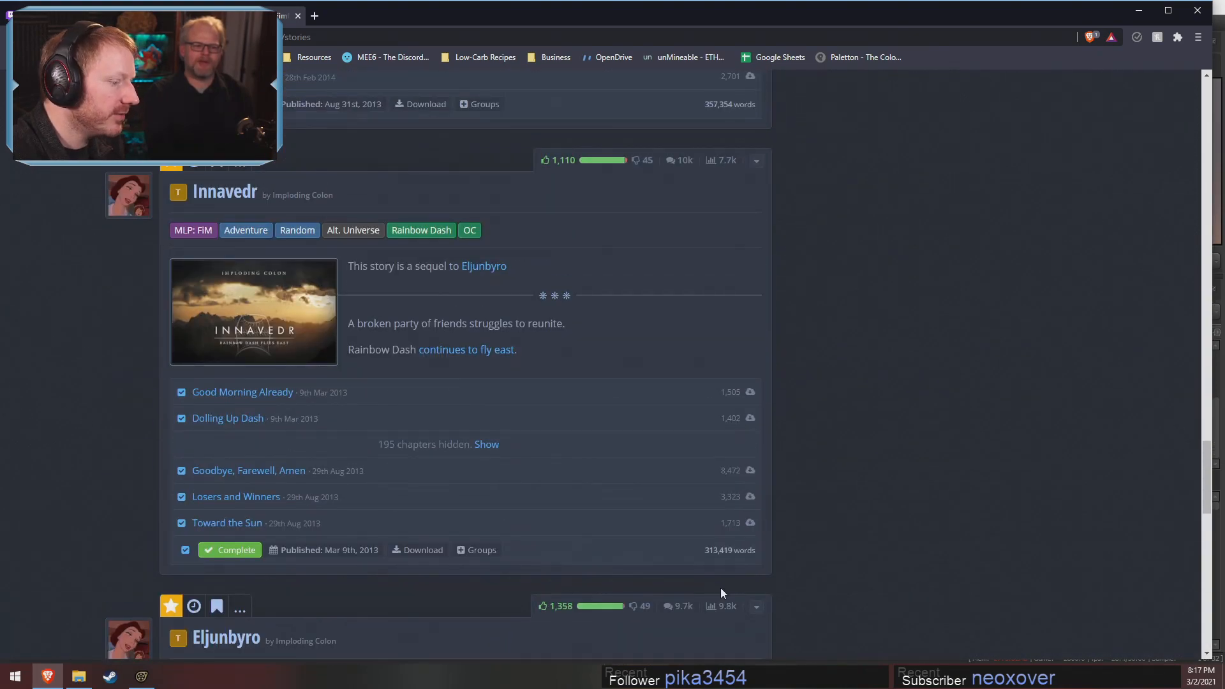
pyautogui.moveTo(709, 549); pyautogui.dragTo(822, 564)
pyautogui.scroll(2, 898, 171)
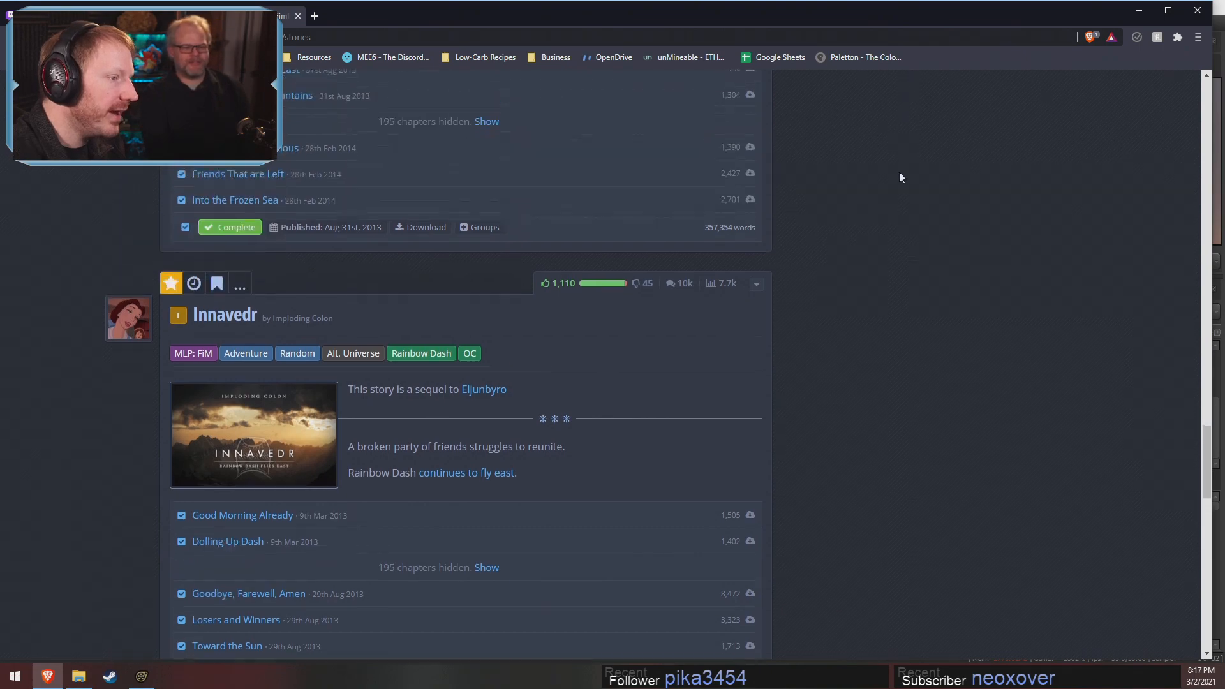
pyautogui.scroll(-15, 849, 374)
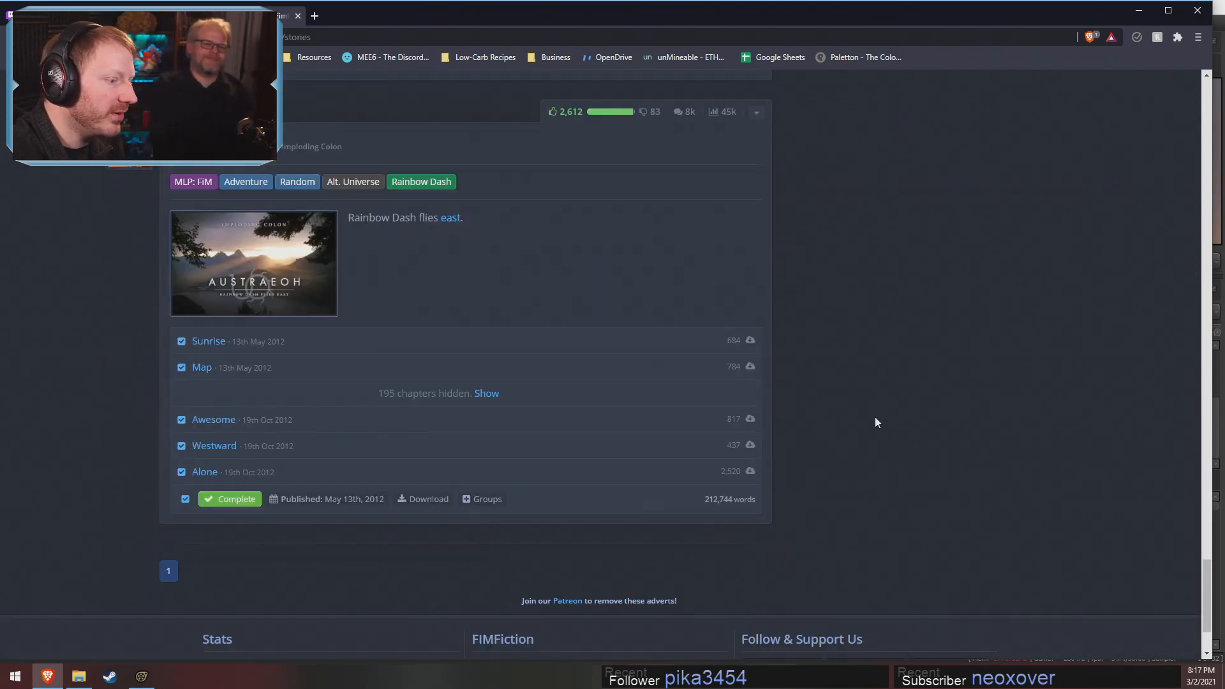
# Look through the story list from Austraeoh up to Utaan and return to Austraeoh's chapters
pyautogui.scroll(5, 876, 416)
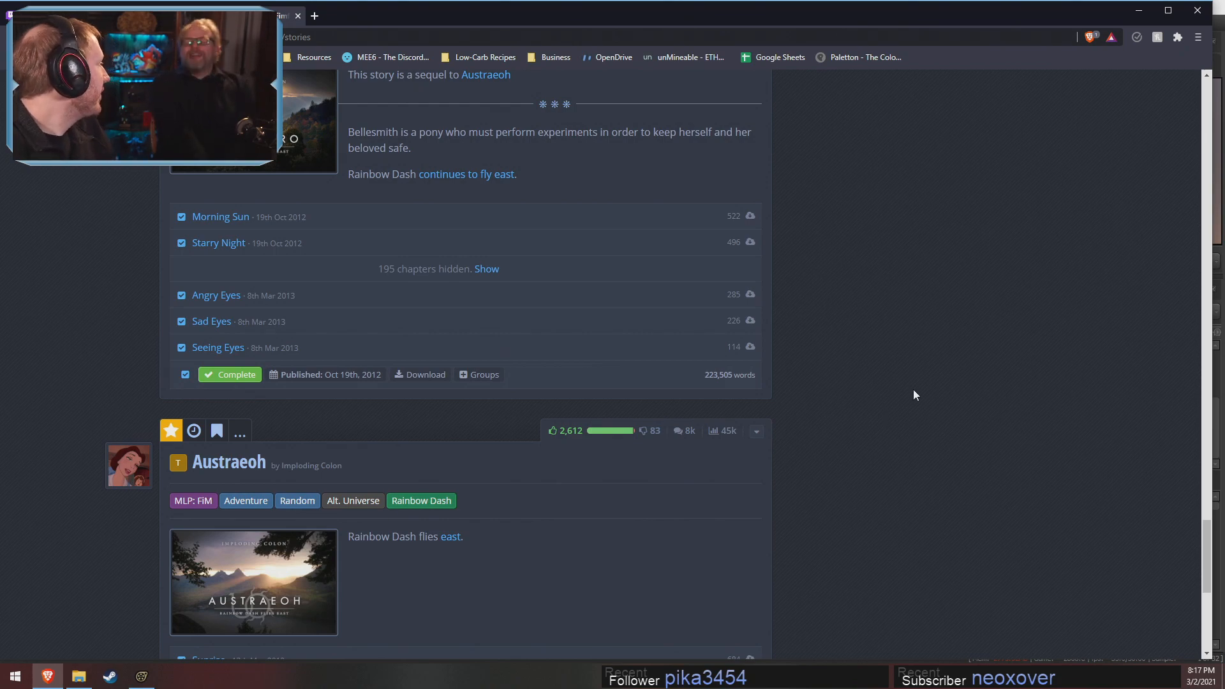
pyautogui.scroll(20, 821, 395)
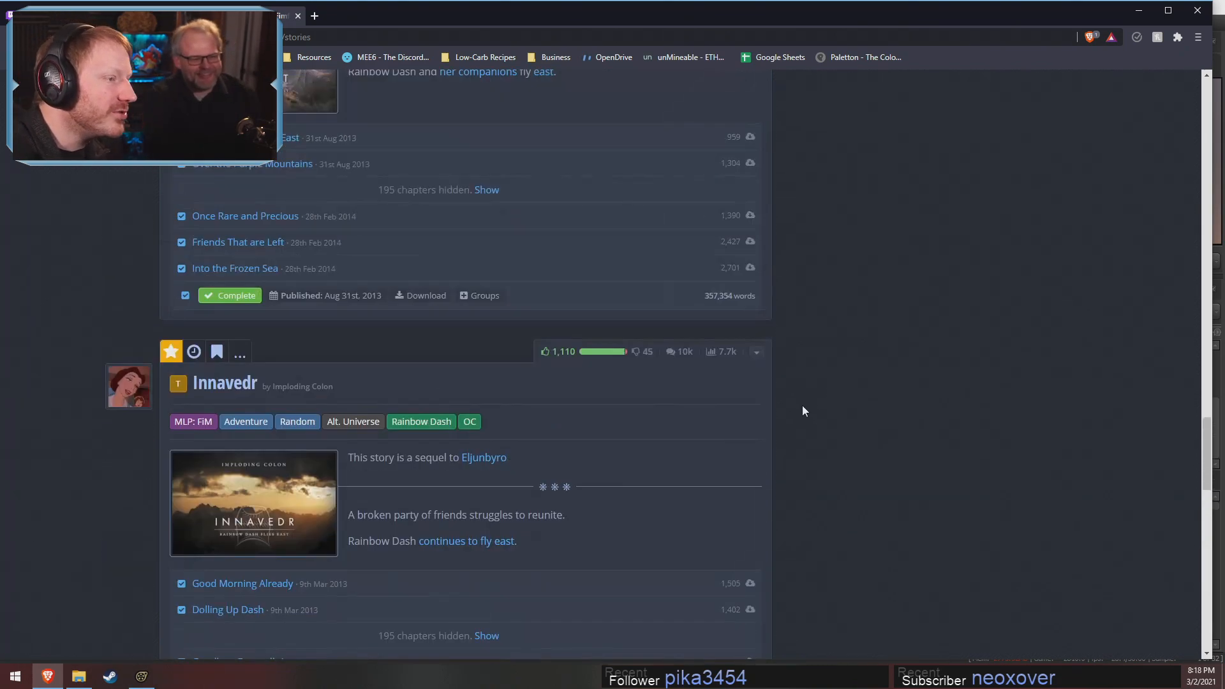
pyautogui.scroll(8, 734, 342)
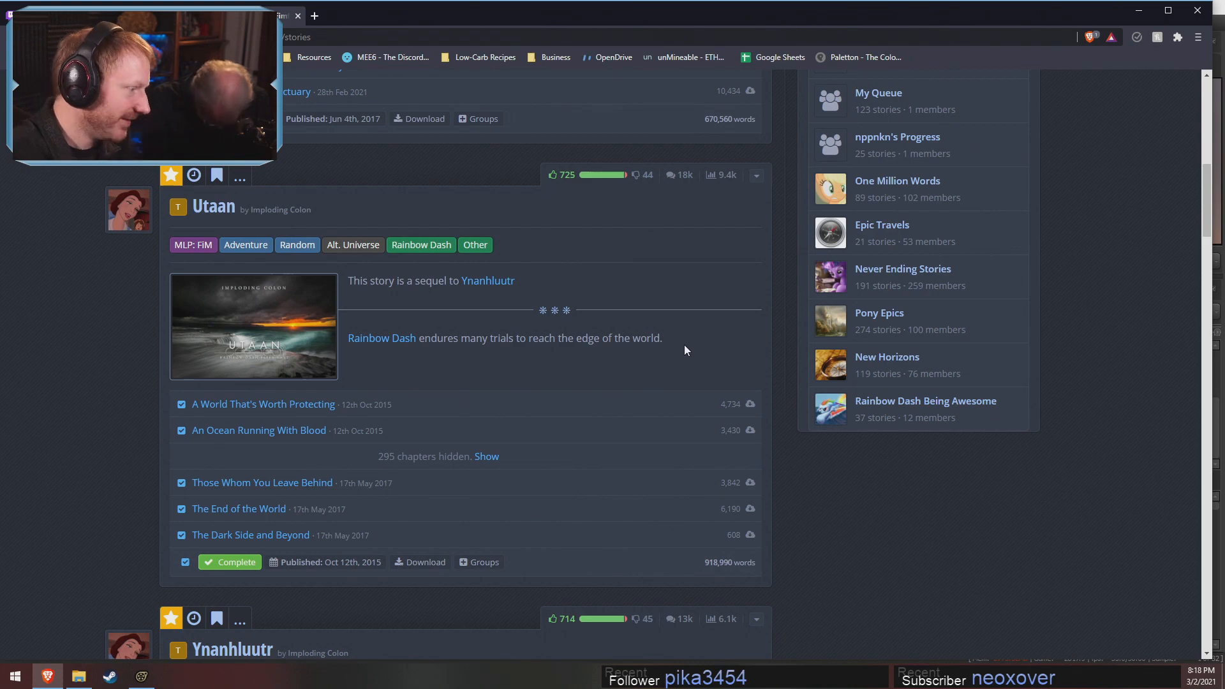
pyautogui.scroll(-6, 752, 364)
pyautogui.scroll(-20, 814, 392)
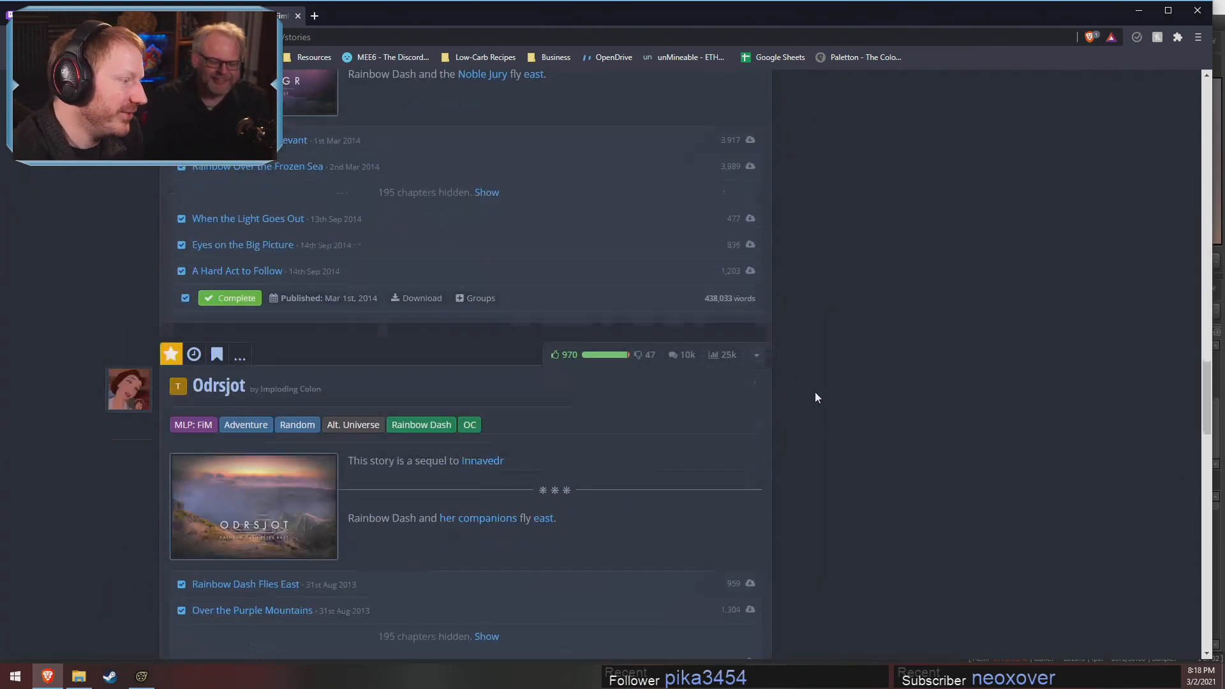
pyautogui.scroll(3, 854, 421)
pyautogui.scroll(1, 854, 431)
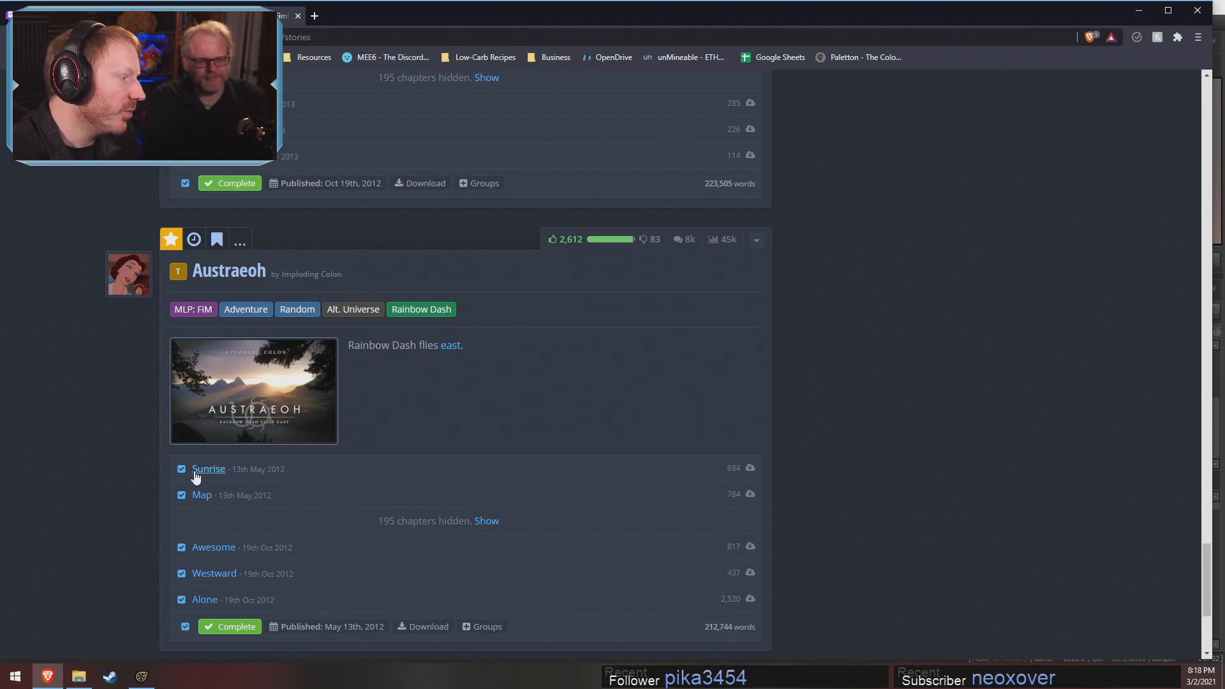
# Examine the opening chapter titles of each book in turn, from Austraeoh up to Ofolrodi and the search statistics
pyautogui.scroll(6, 205, 410)
pyautogui.scroll(7, 268, 434)
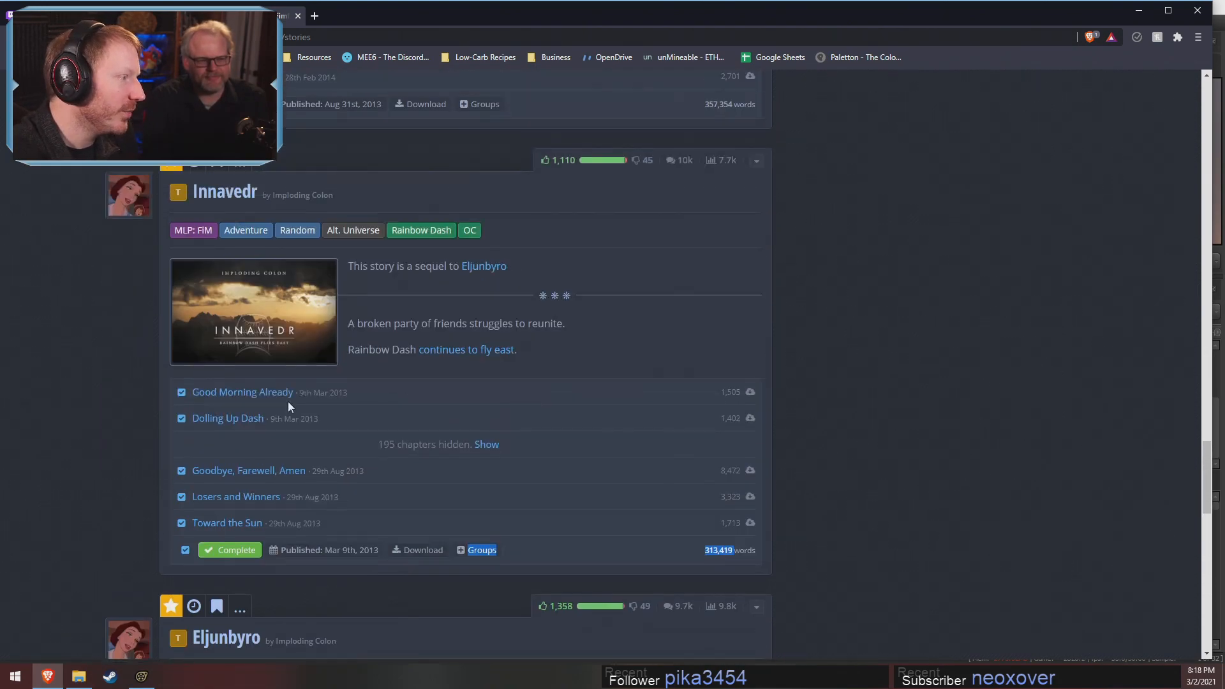
pyautogui.scroll(7, 207, 398)
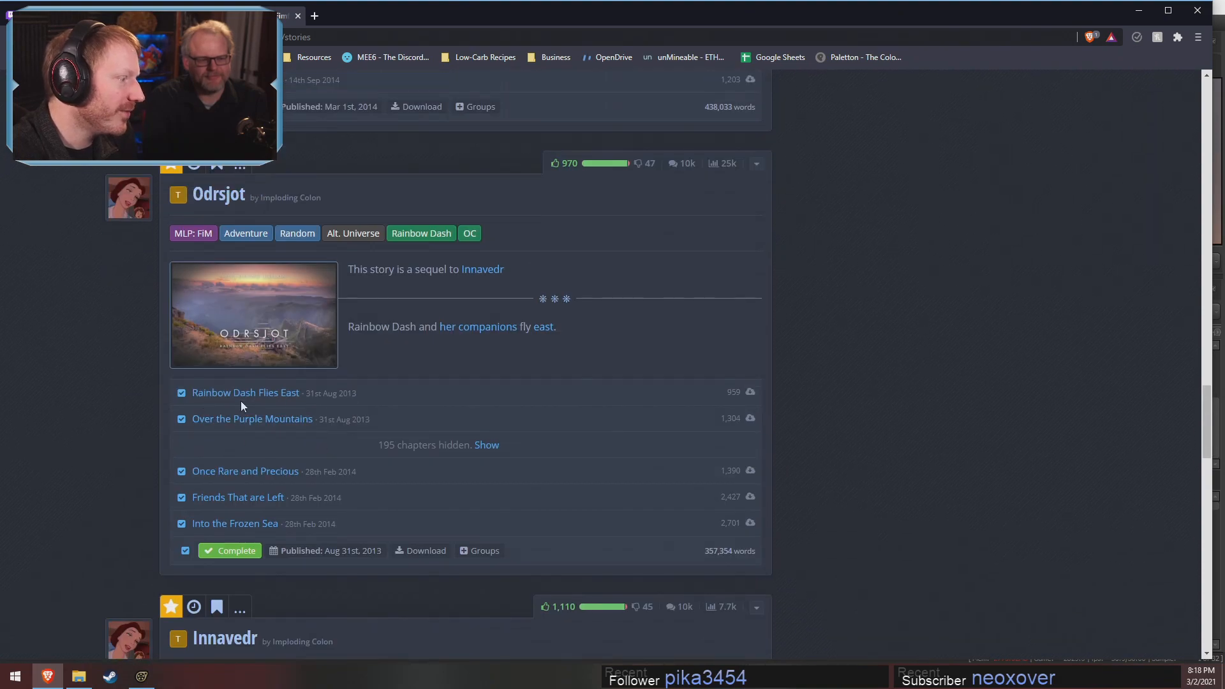
pyautogui.scroll(6, 313, 419)
pyautogui.scroll(7, 312, 389)
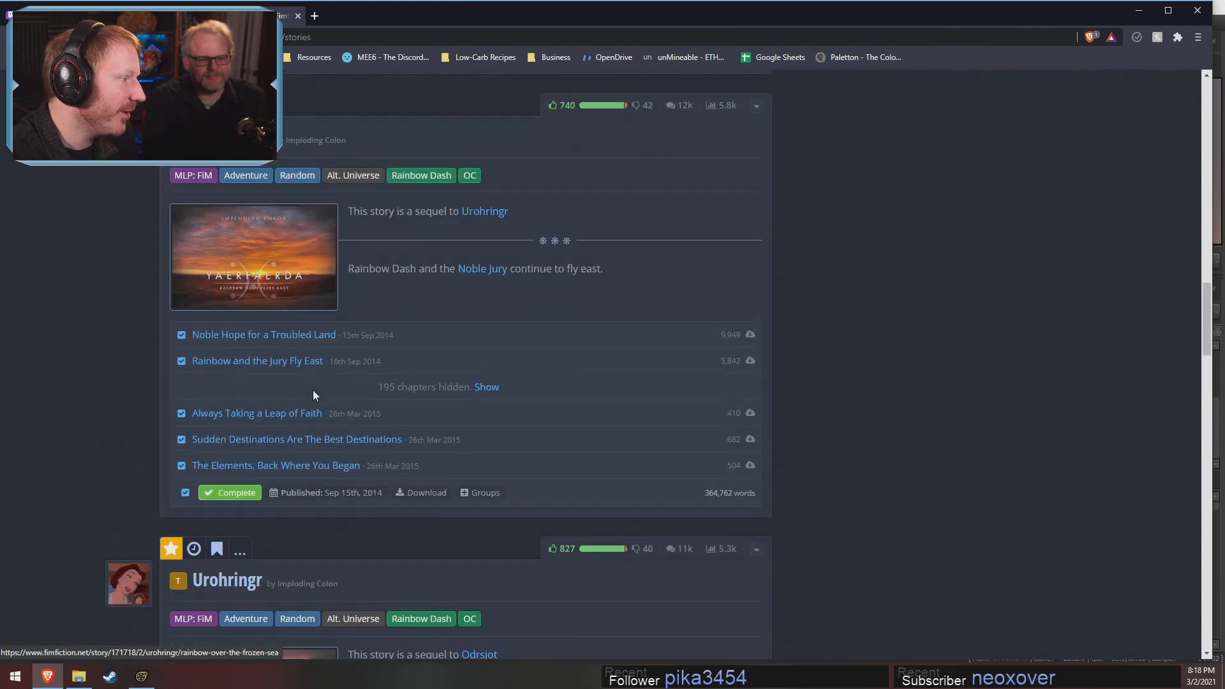
pyautogui.scroll(7, 319, 345)
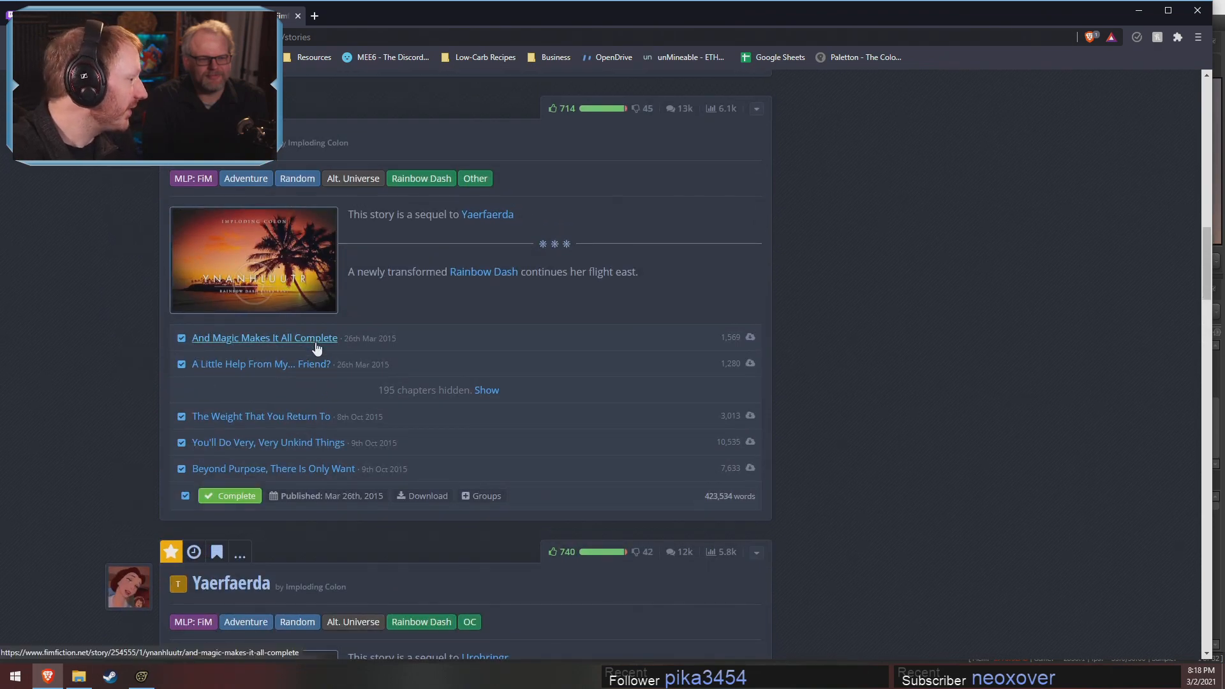
pyautogui.scroll(6, 317, 348)
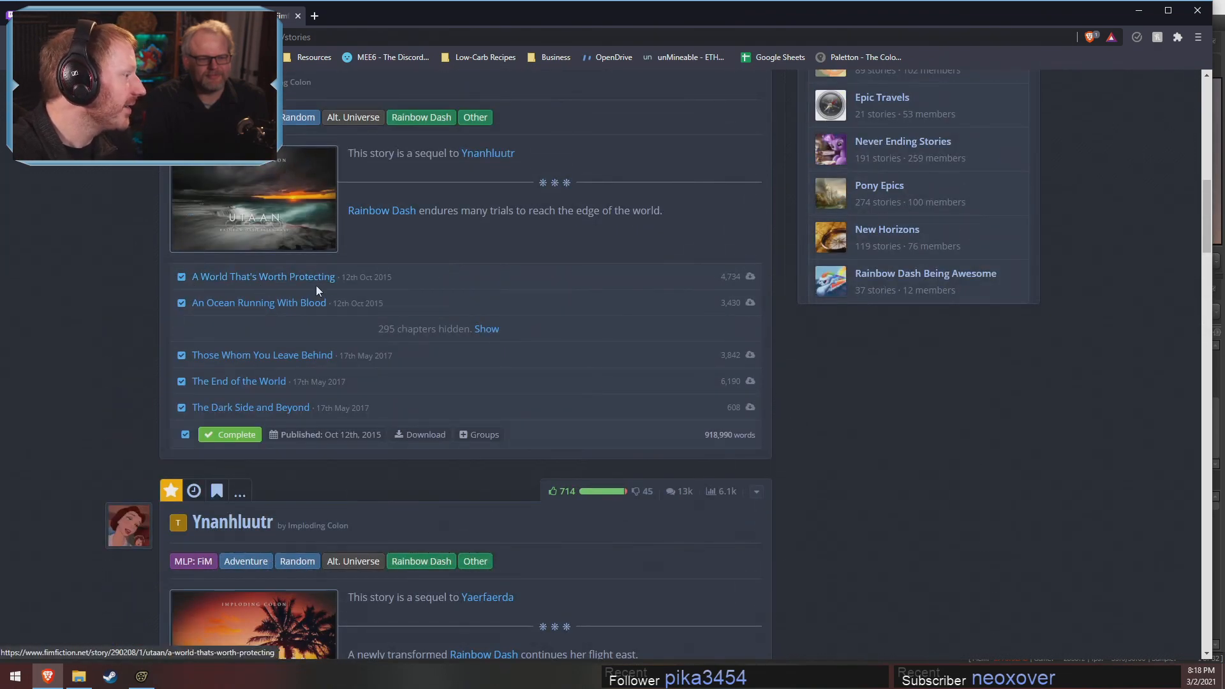
pyautogui.scroll(10, 316, 285)
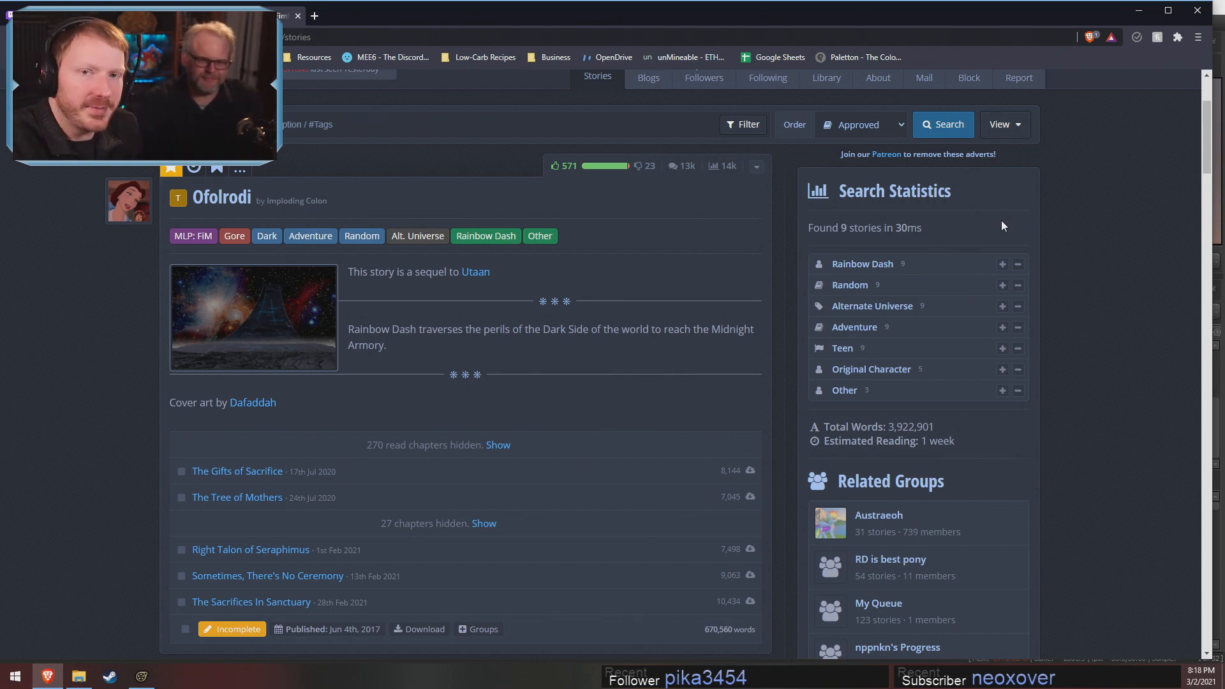
# Recheck the word counts of Ofolrodi and Utaan in the story list
pyautogui.scroll(-7, 970, 359)
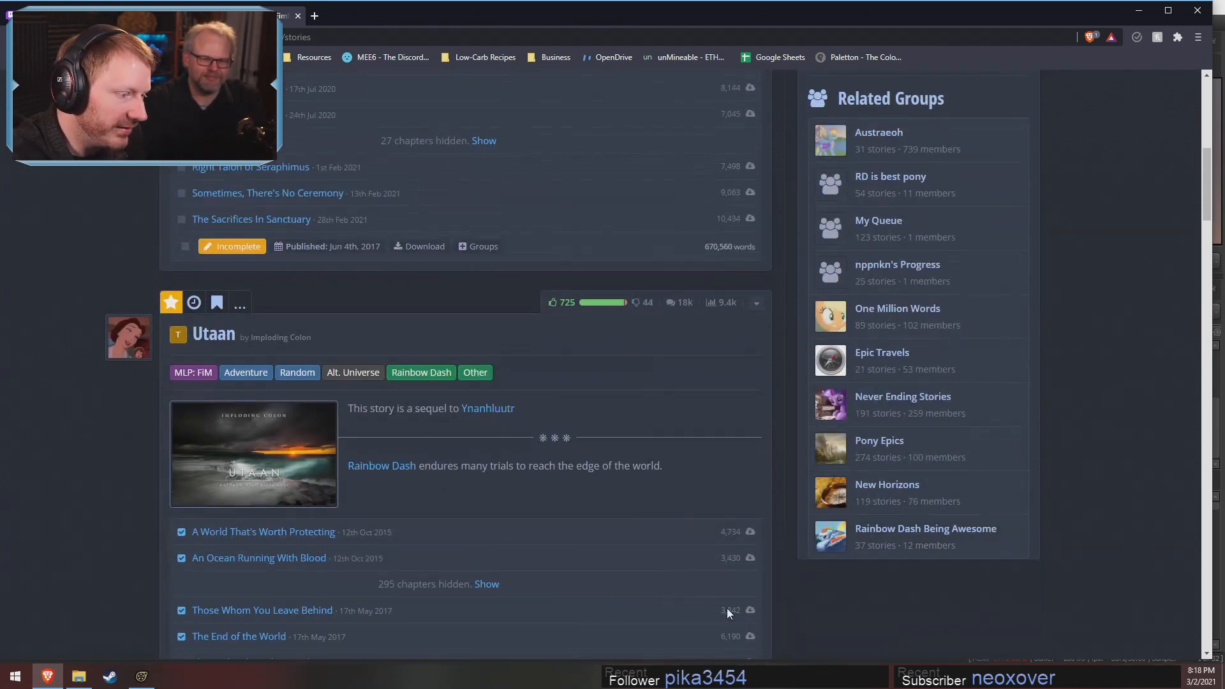
pyautogui.scroll(-1, 714, 633)
pyautogui.scroll(1, 706, 614)
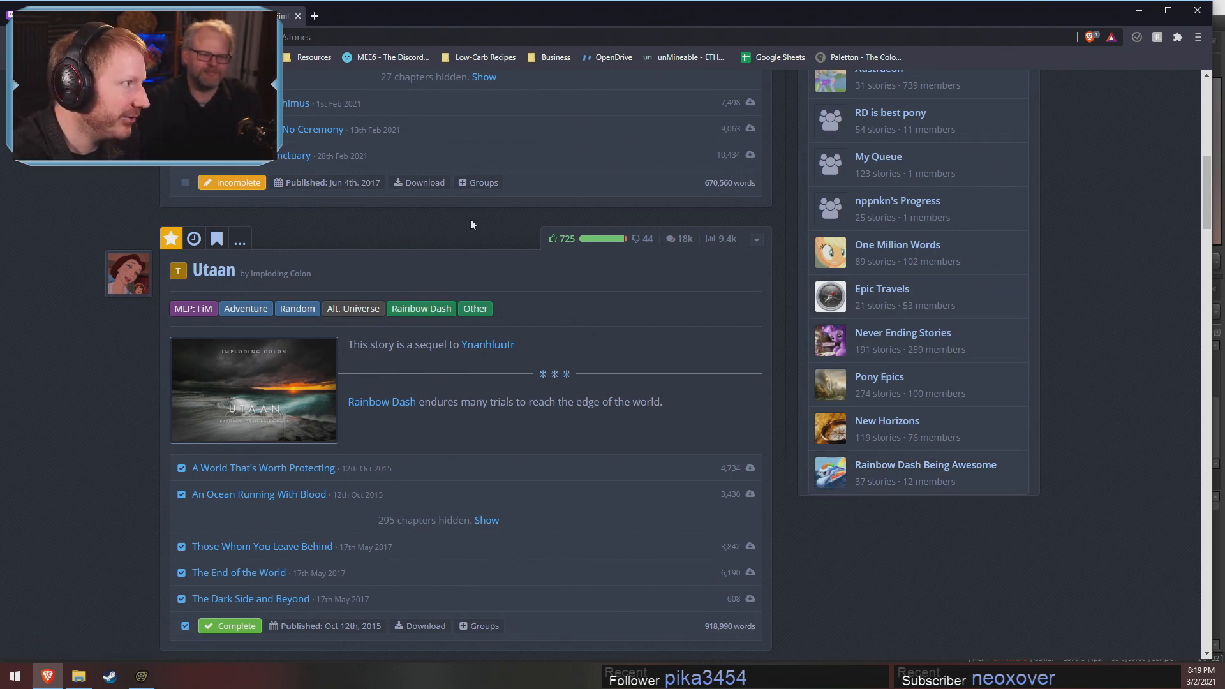
# Close the story list page, put the browser away and switch back to the applejack_tractor session in Source Filmmaker
pyautogui.click(298, 17)
pyautogui.click(1142, 11)
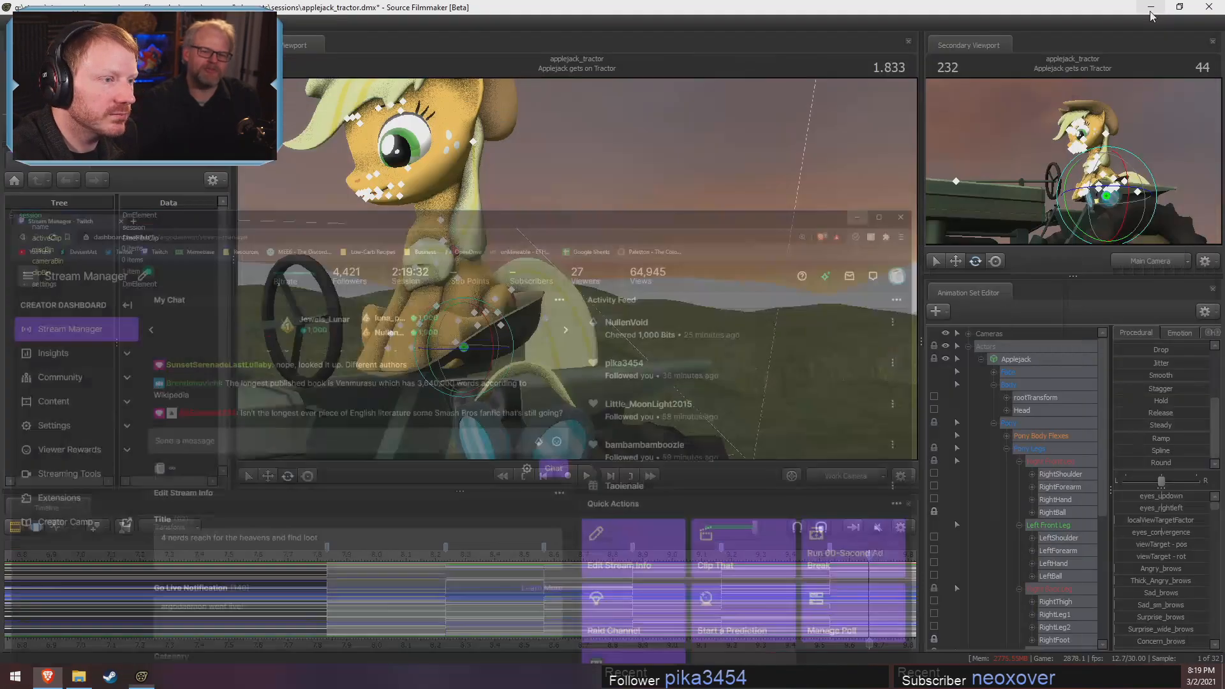
pyautogui.scroll(-5, 704, 627)
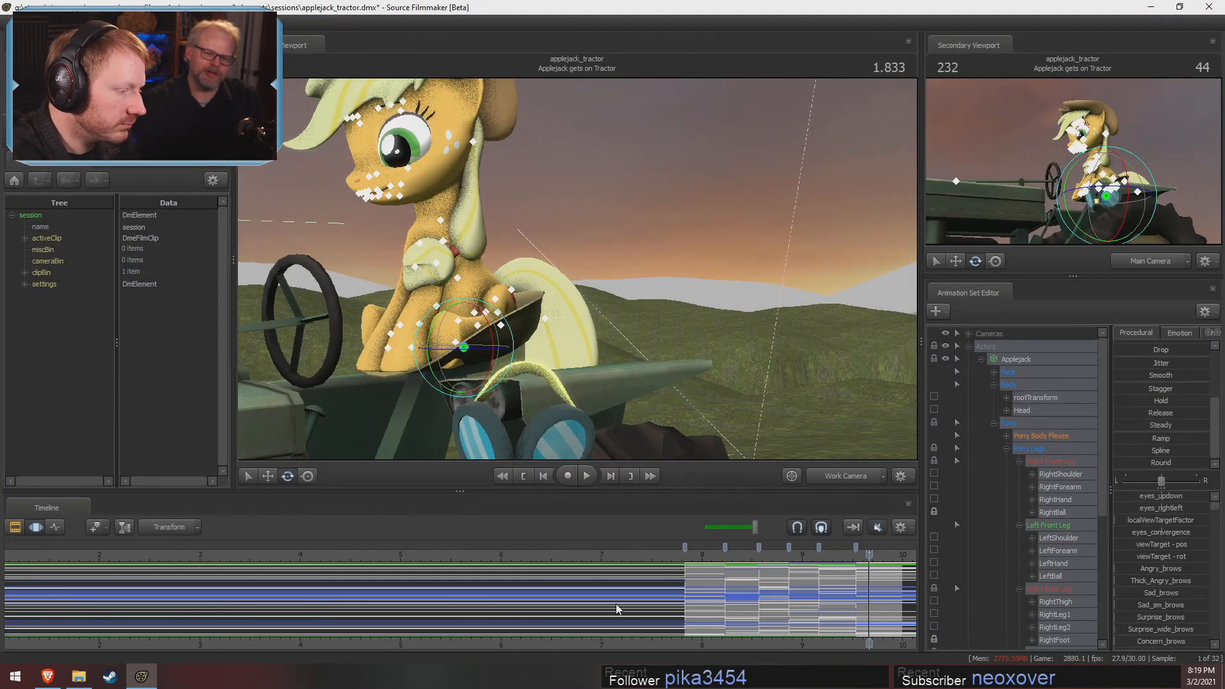
# Scrub the Applejack gets on Tractor shot at its first keyed pose and stop at 0.233 seconds
pyautogui.click(686, 557)
pyautogui.moveTo(737, 643); pyautogui.dragTo(452, 617, button='middle')
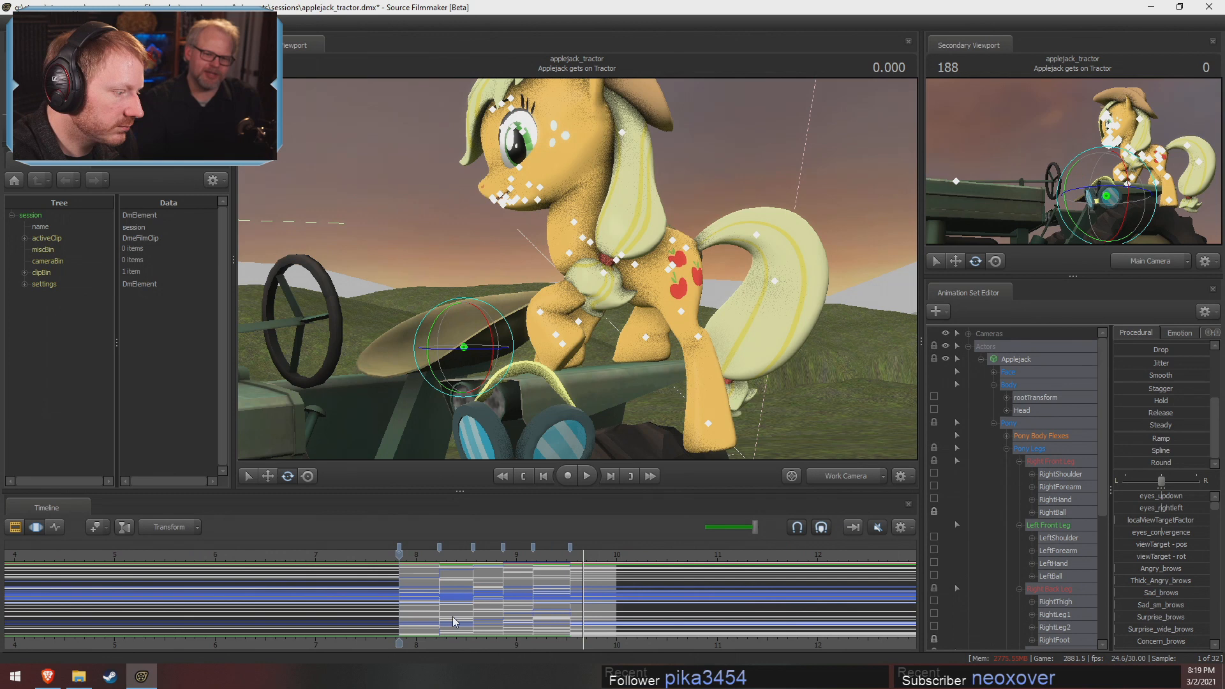
pyautogui.click(417, 553)
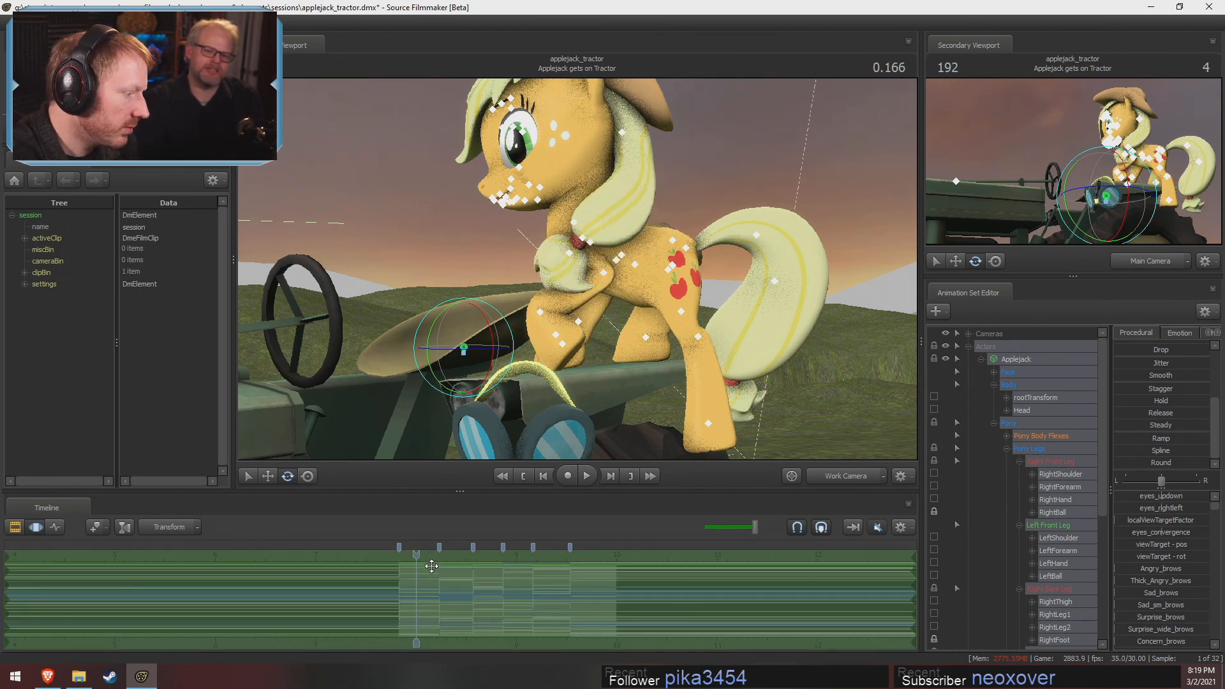
pyautogui.moveTo(430, 568); pyautogui.dragTo(423, 587)
# Save the applejack_tractor session and close Source Filmmaker
pyautogui.hotkey('ctrl', 's')
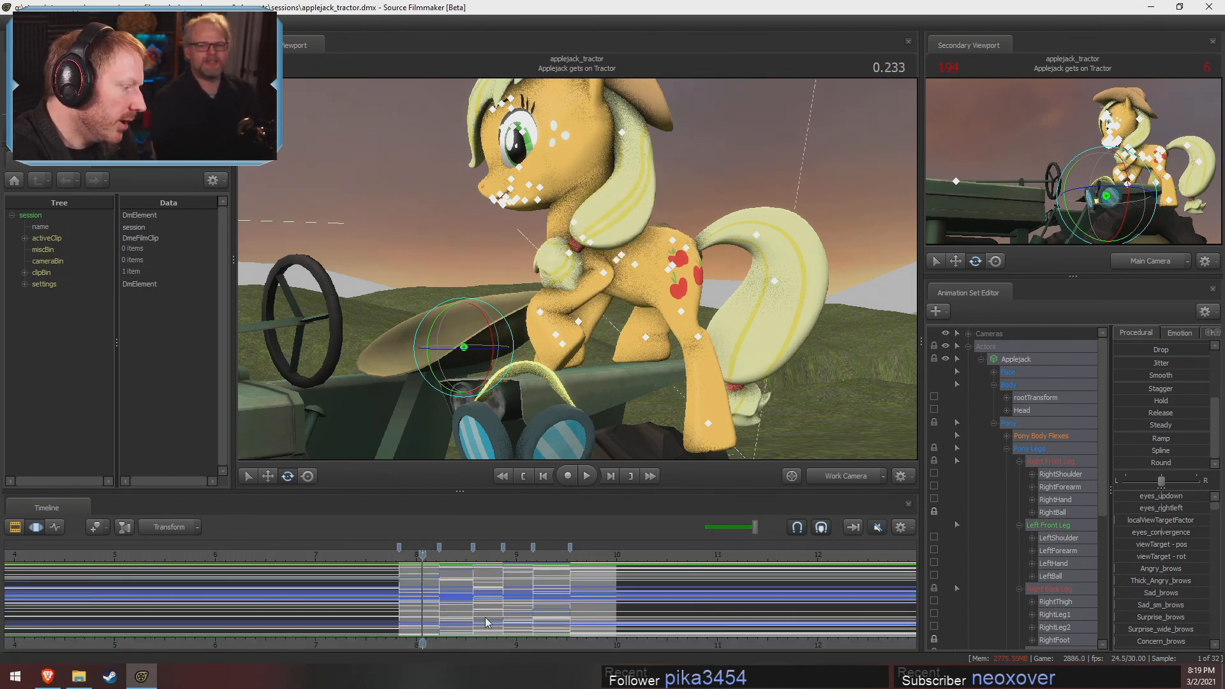
pyautogui.scroll(4, 489, 622)
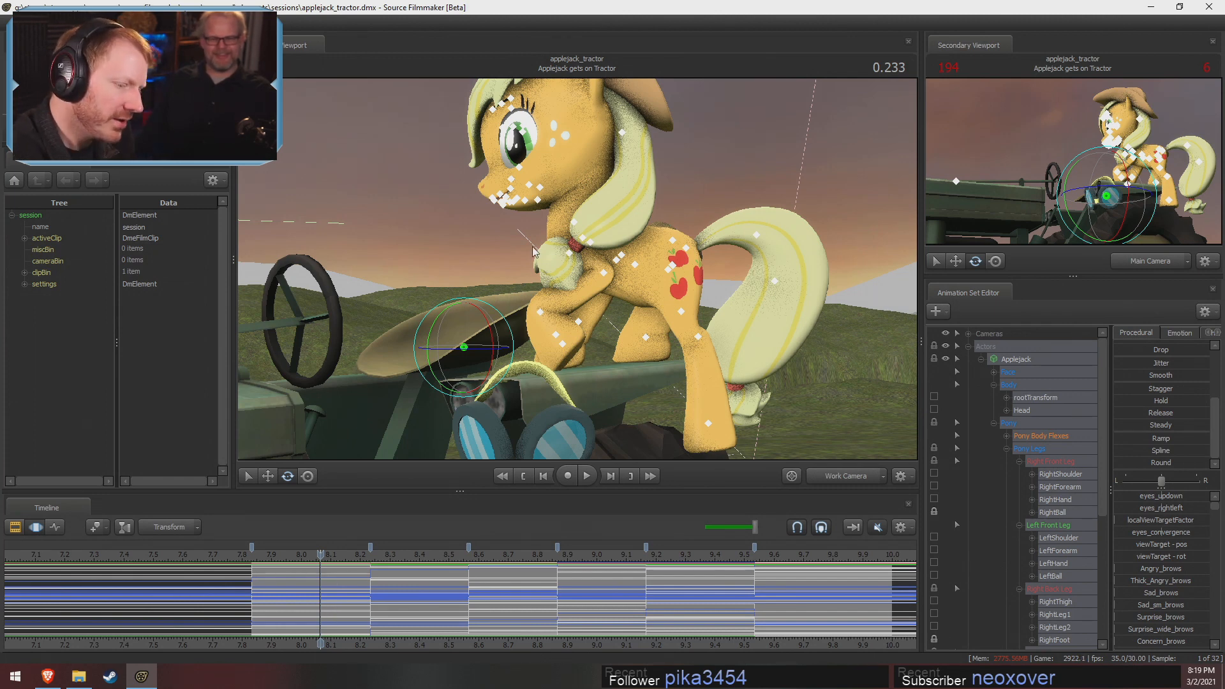
pyautogui.click(1192, 8)
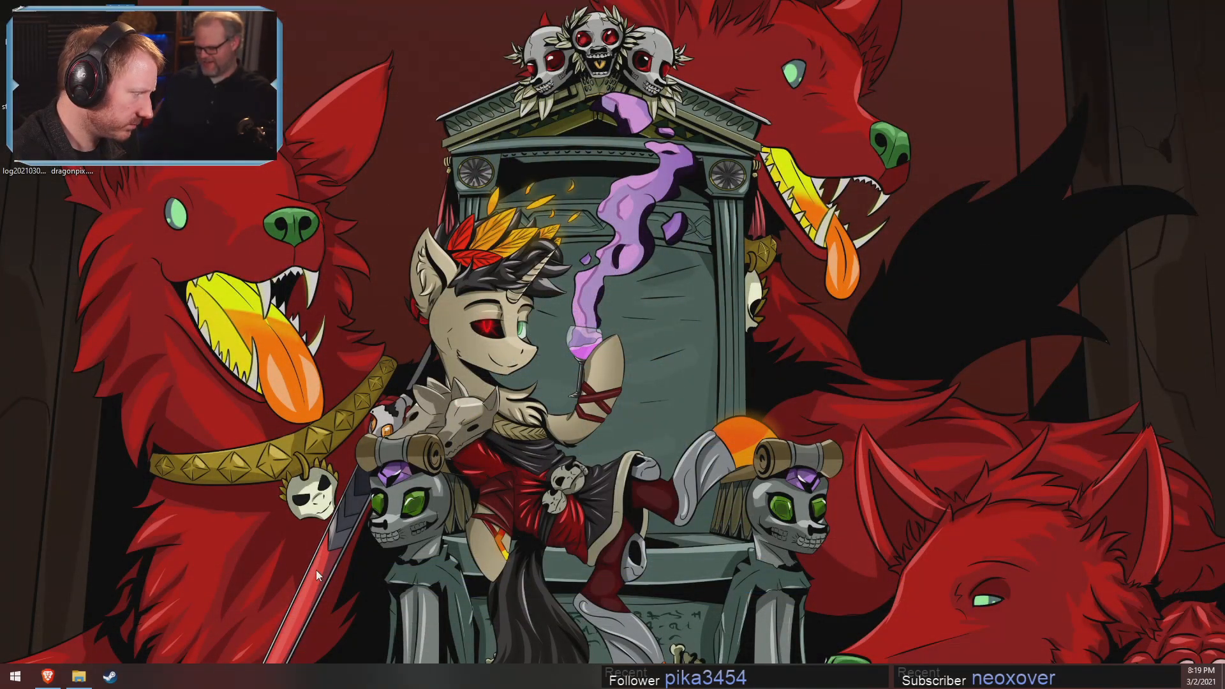
# Bring up the remaining file explorer and Stream Manager browser windows and close them
pyautogui.click(79, 676)
pyautogui.click(1015, 120)
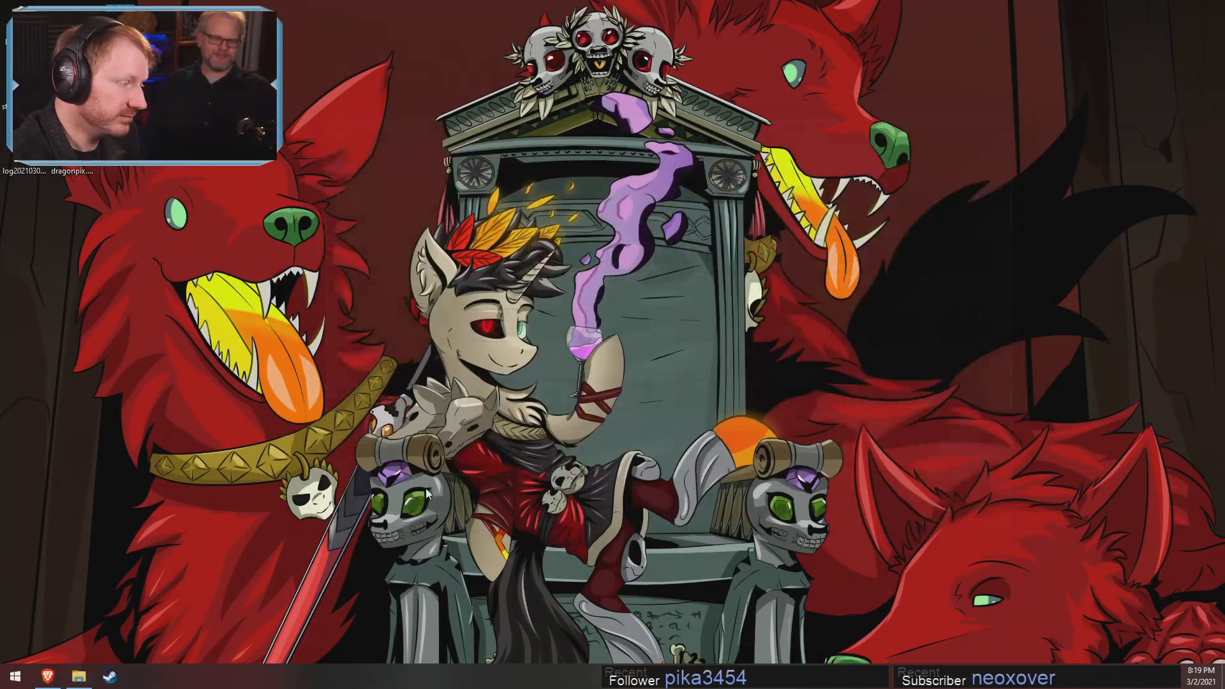
pyautogui.click(47, 676)
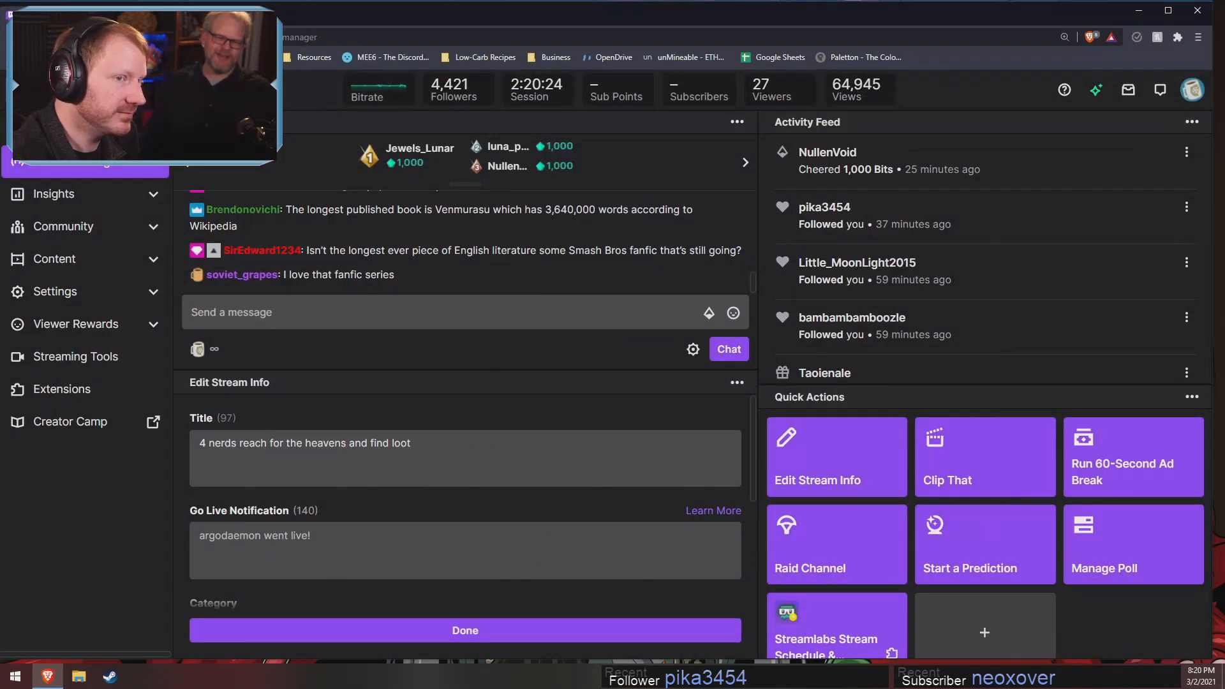
pyautogui.click(1193, 11)
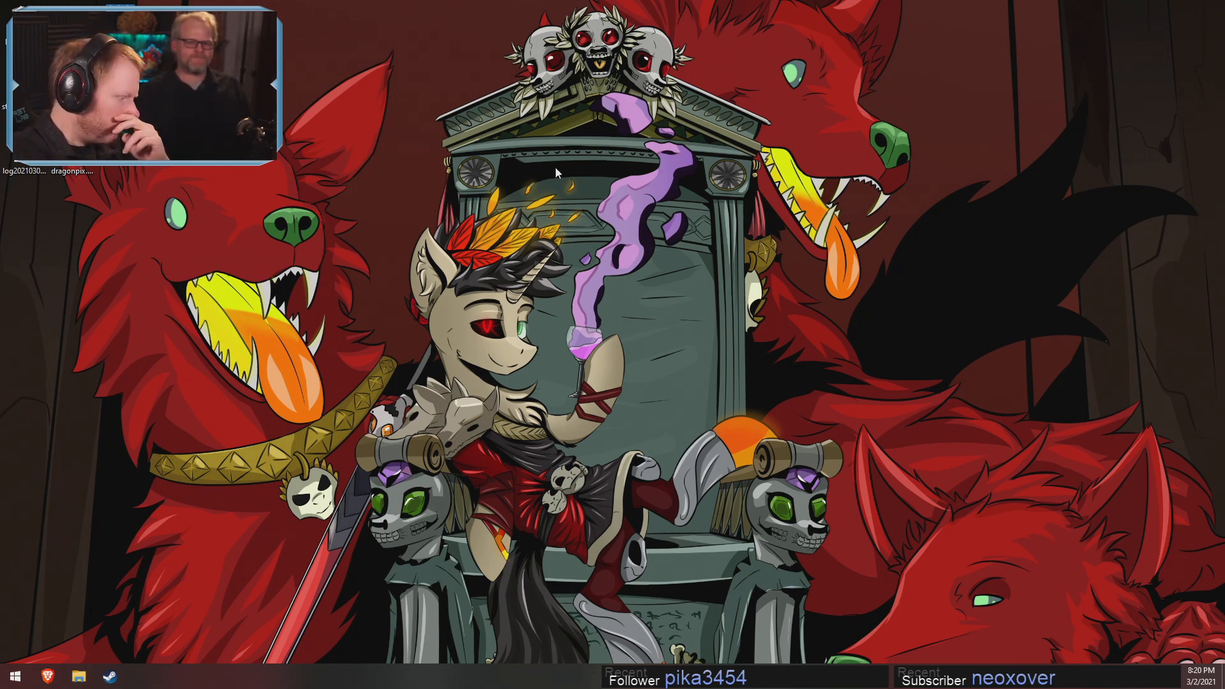
# Reopen the browser, search the web for "fallout equestria fimfic" and open the Fallout: Equestria story on Fimfiction
pyautogui.click(49, 676)
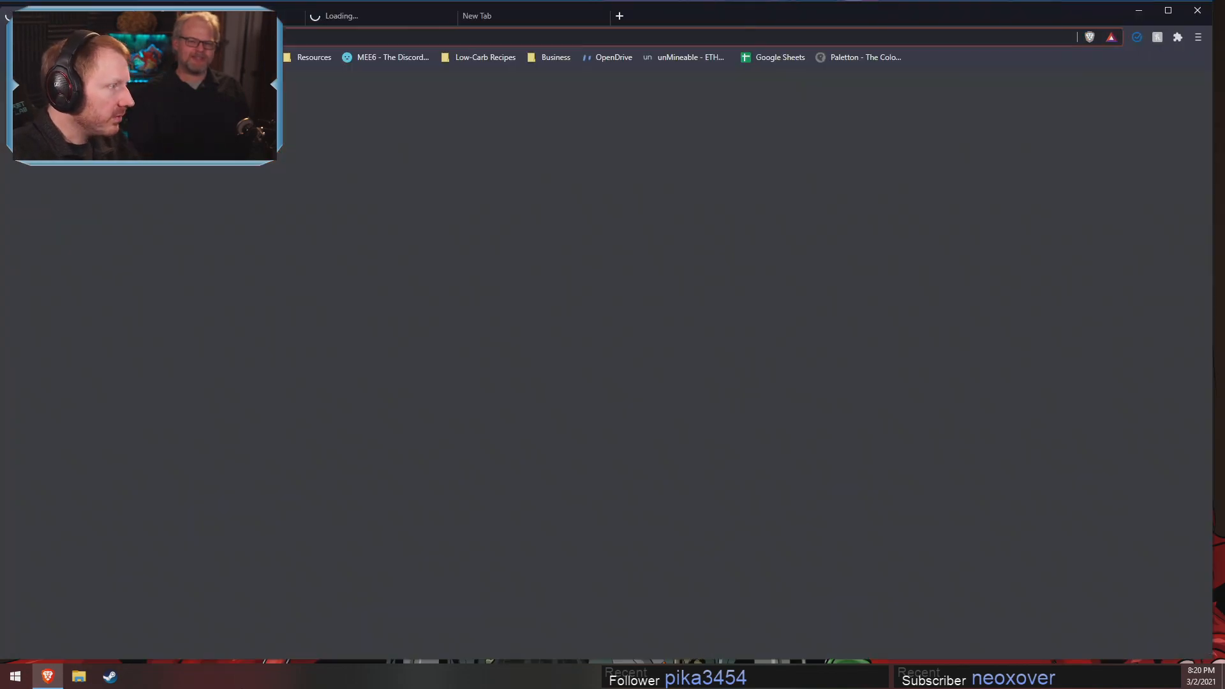
pyautogui.write('fail')
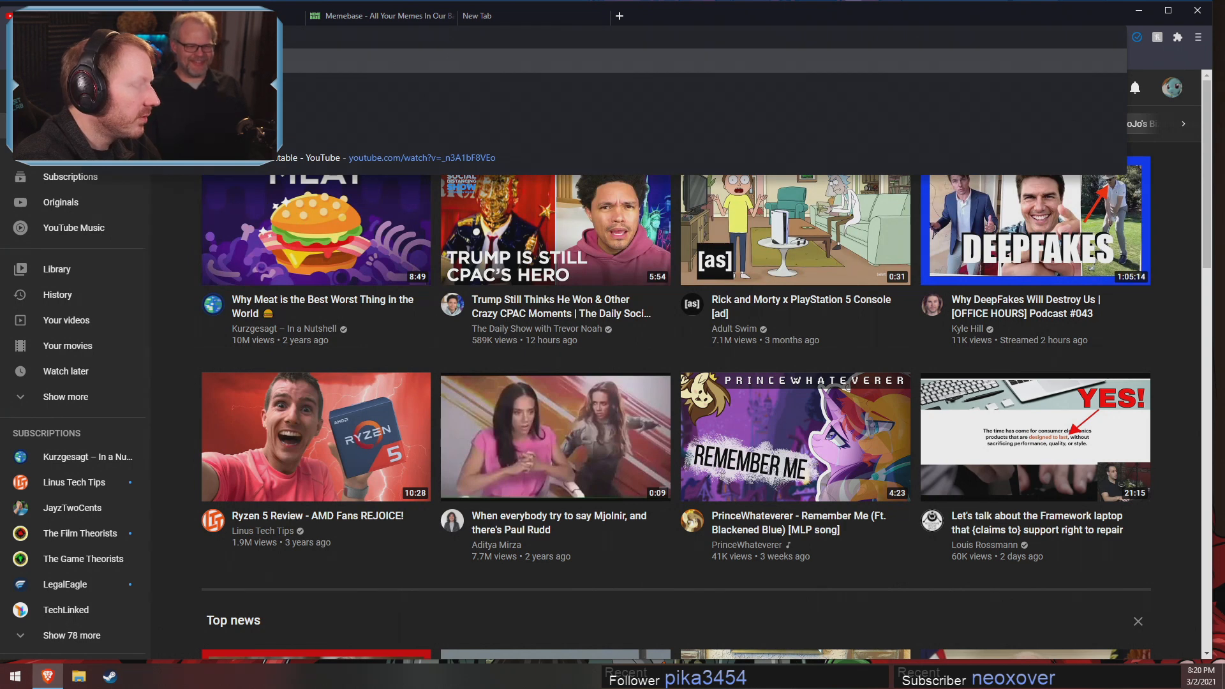
pyautogui.write('b')
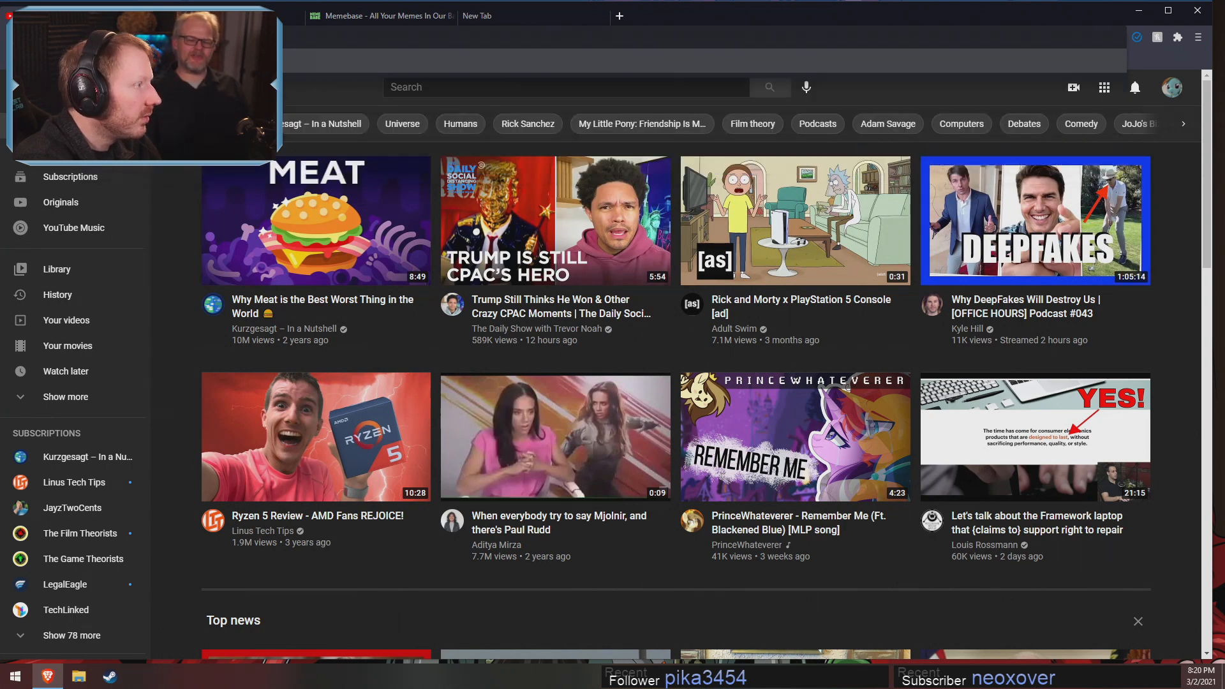
pyautogui.press('Return')
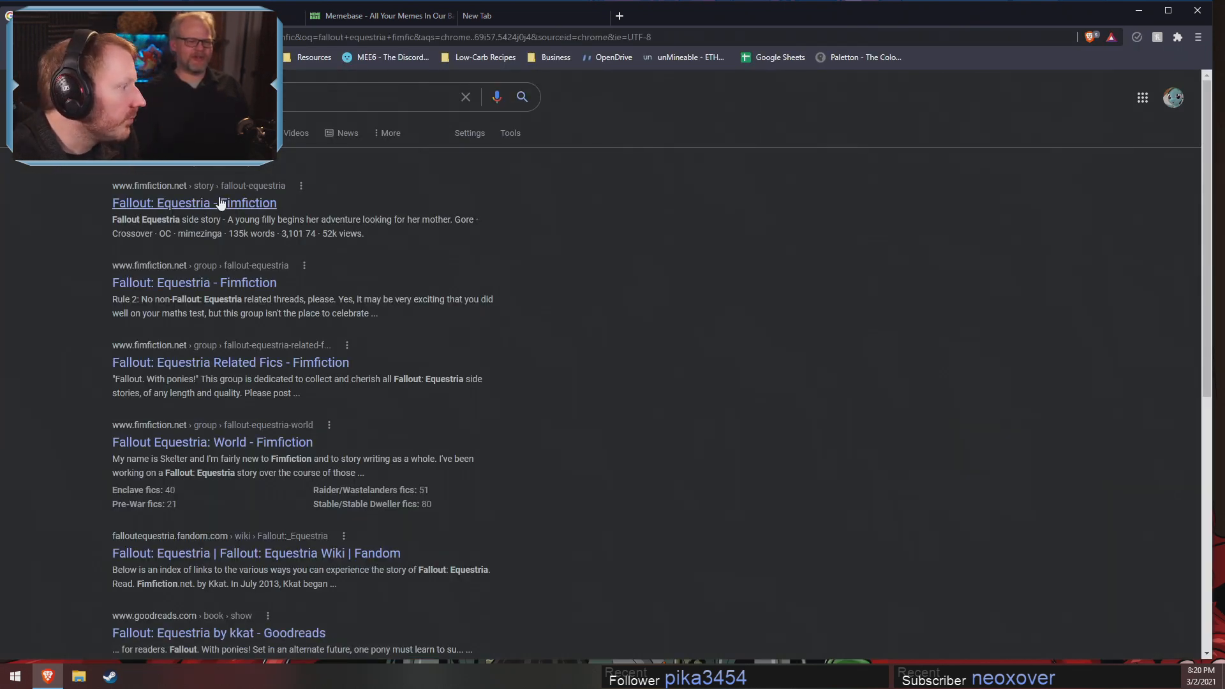
pyautogui.click(245, 203)
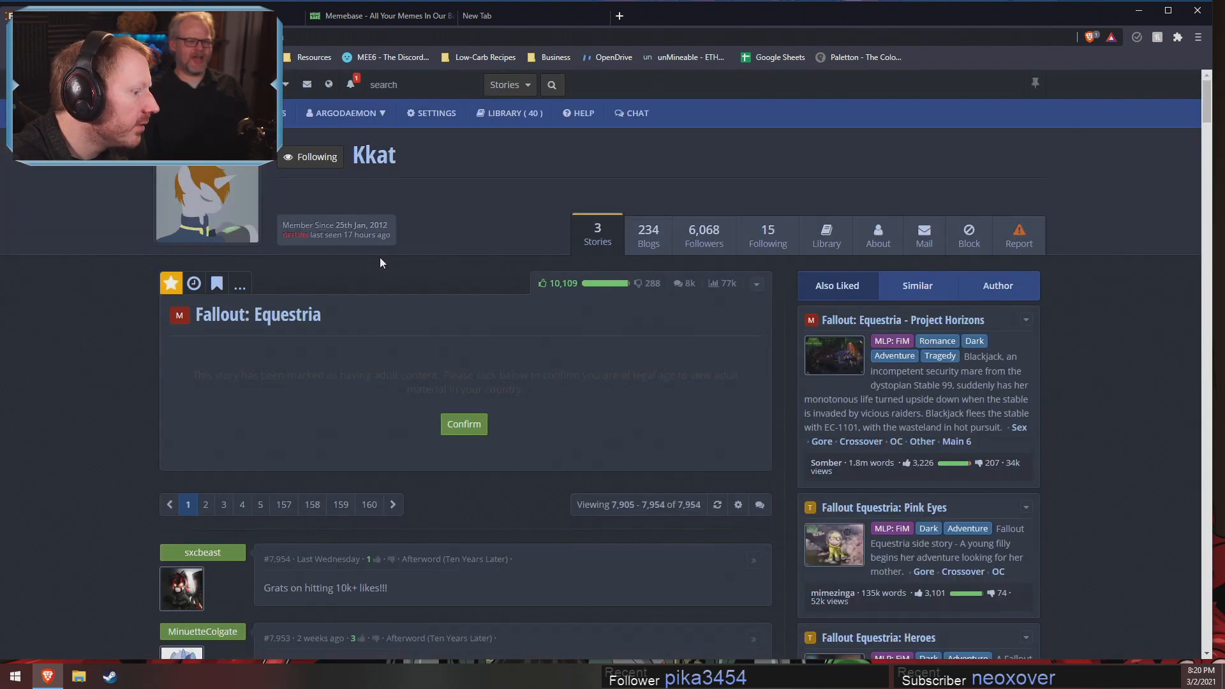
# Confirm the adult-content notice for Fallout: Equestria and highlight the story's total word count
pyautogui.scroll(-3, 466, 331)
pyautogui.scroll(3, 465, 337)
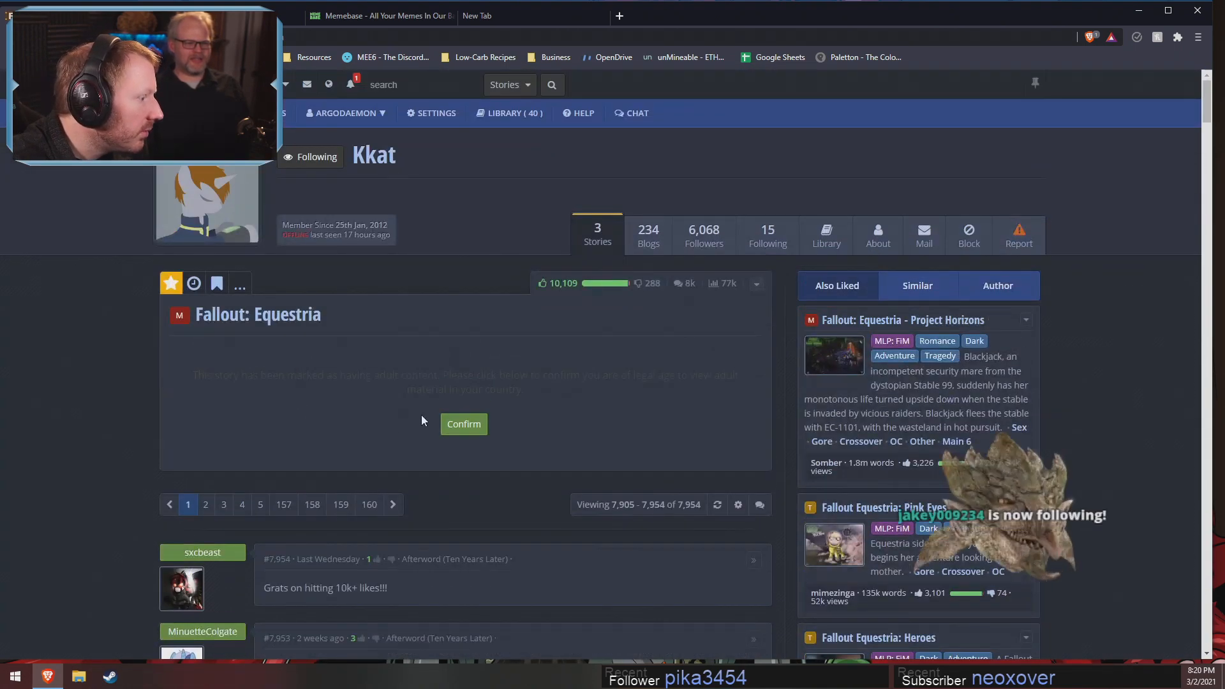
pyautogui.click(462, 423)
pyautogui.scroll(-3, 684, 434)
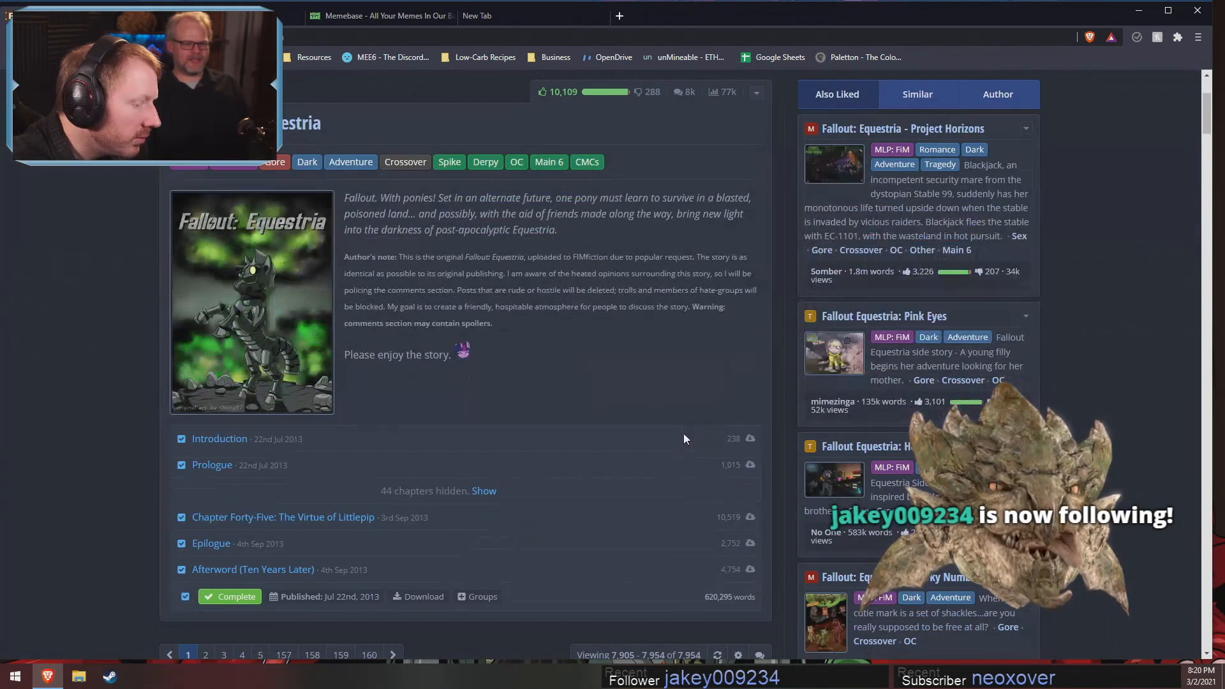
pyautogui.doubleClick(715, 597)
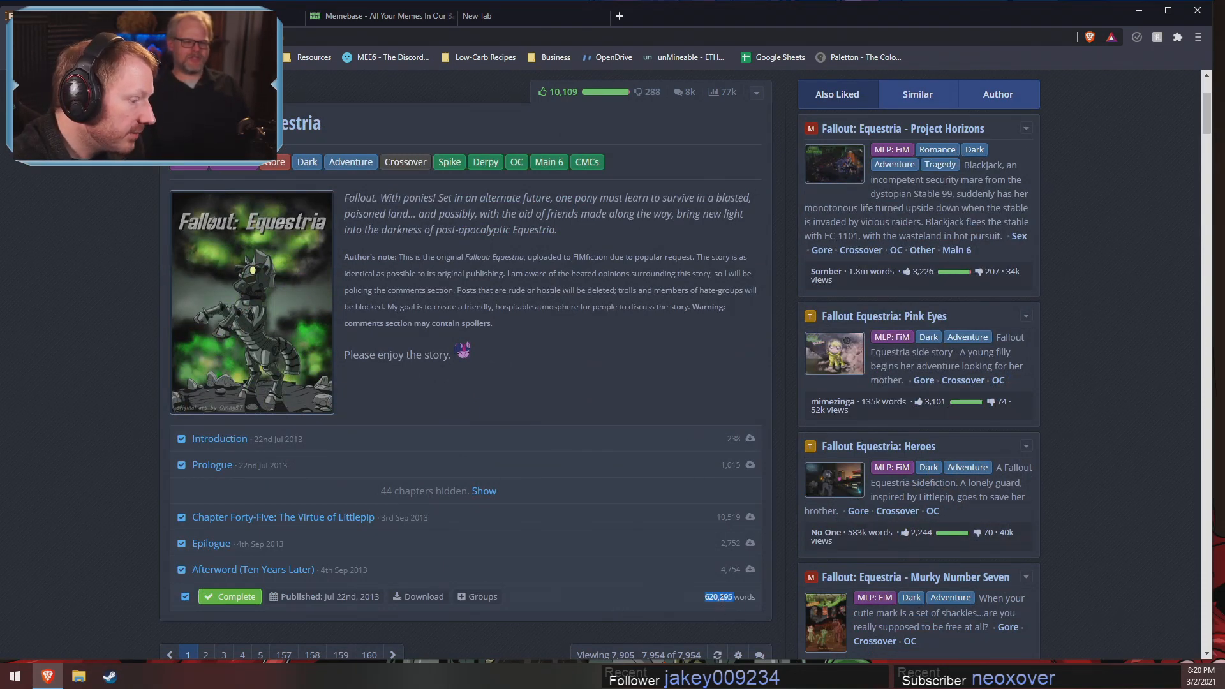
# Highlight the Fallout: Equestria story's total word count again and close the browser window
pyautogui.click(713, 614)
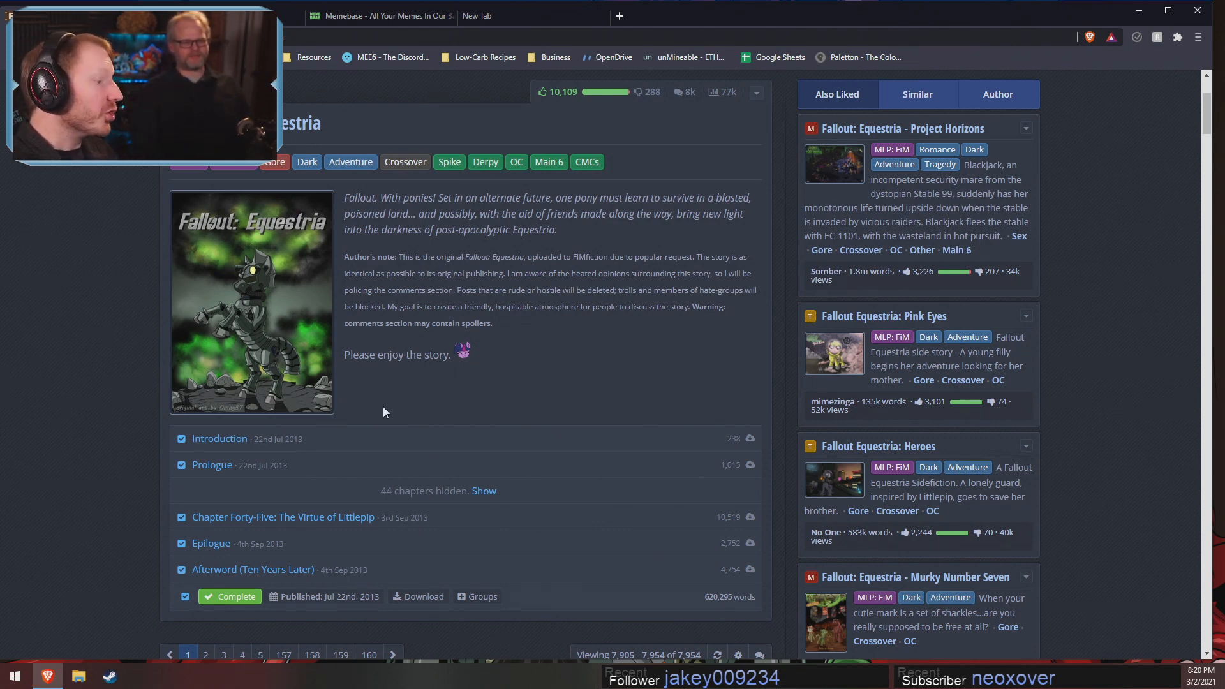
pyautogui.moveTo(704, 597); pyautogui.dragTo(742, 598)
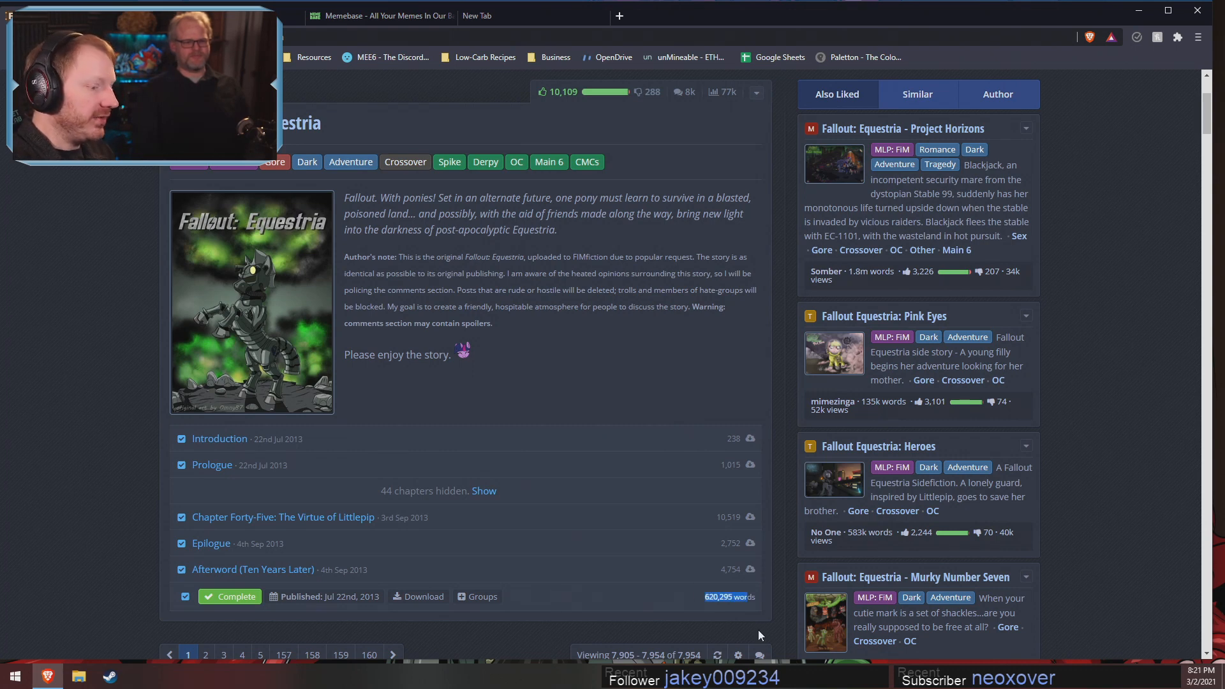
pyautogui.doubleClick(742, 598)
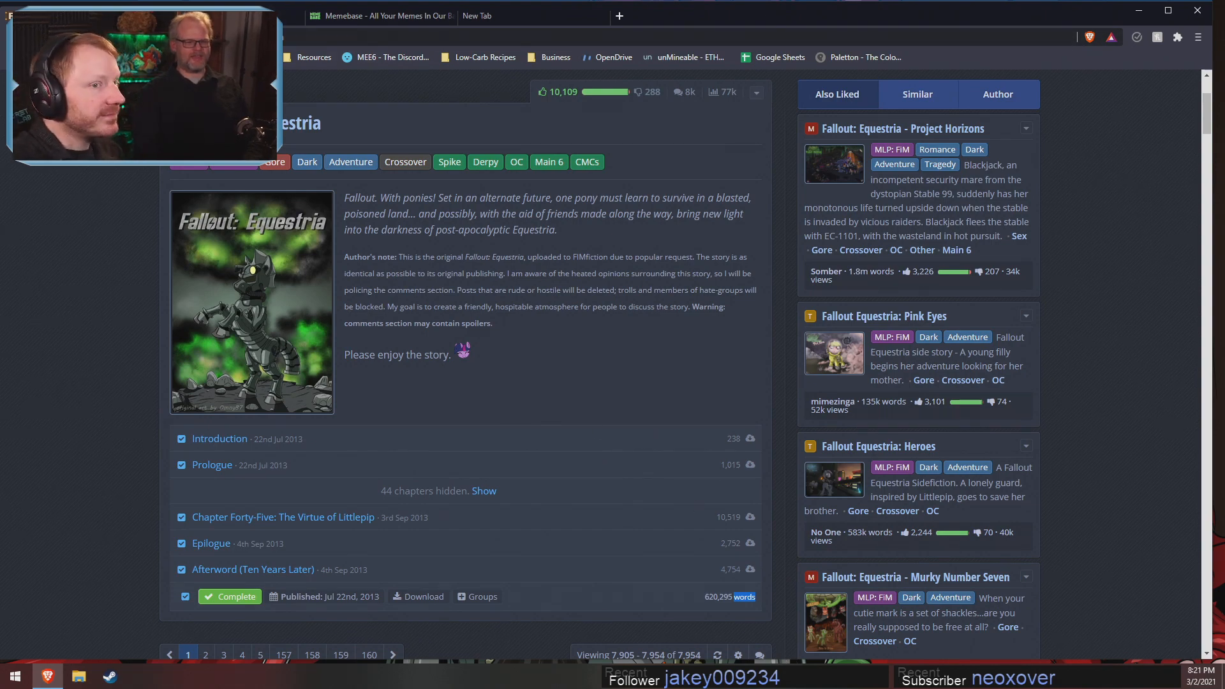
pyautogui.click(1198, 10)
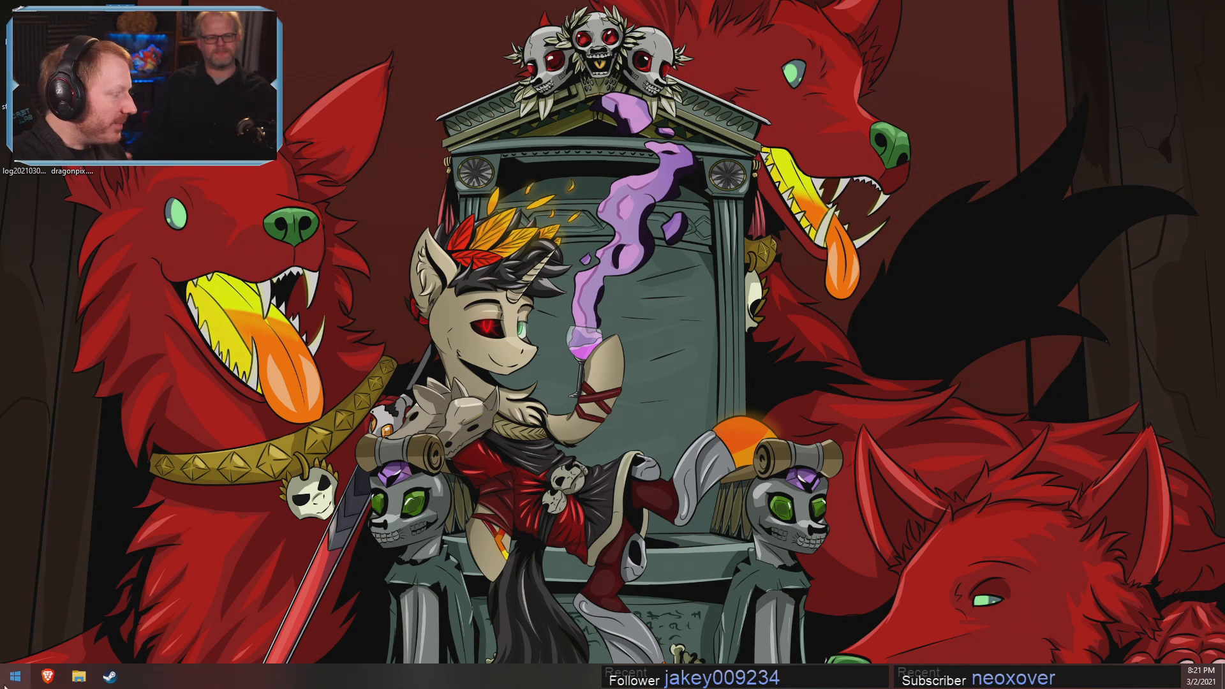
# Bring up a file explorer window and open the Extras folder inside Pony SFM > Videos
pyautogui.click(73, 679)
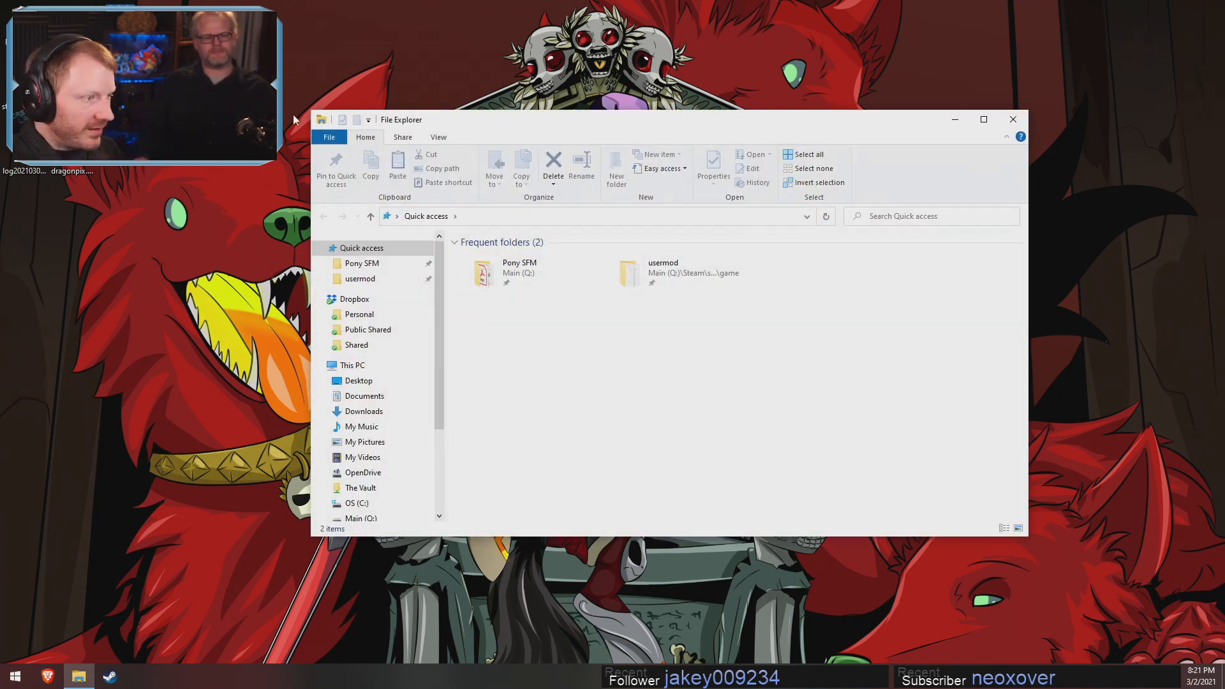
pyautogui.click(378, 263)
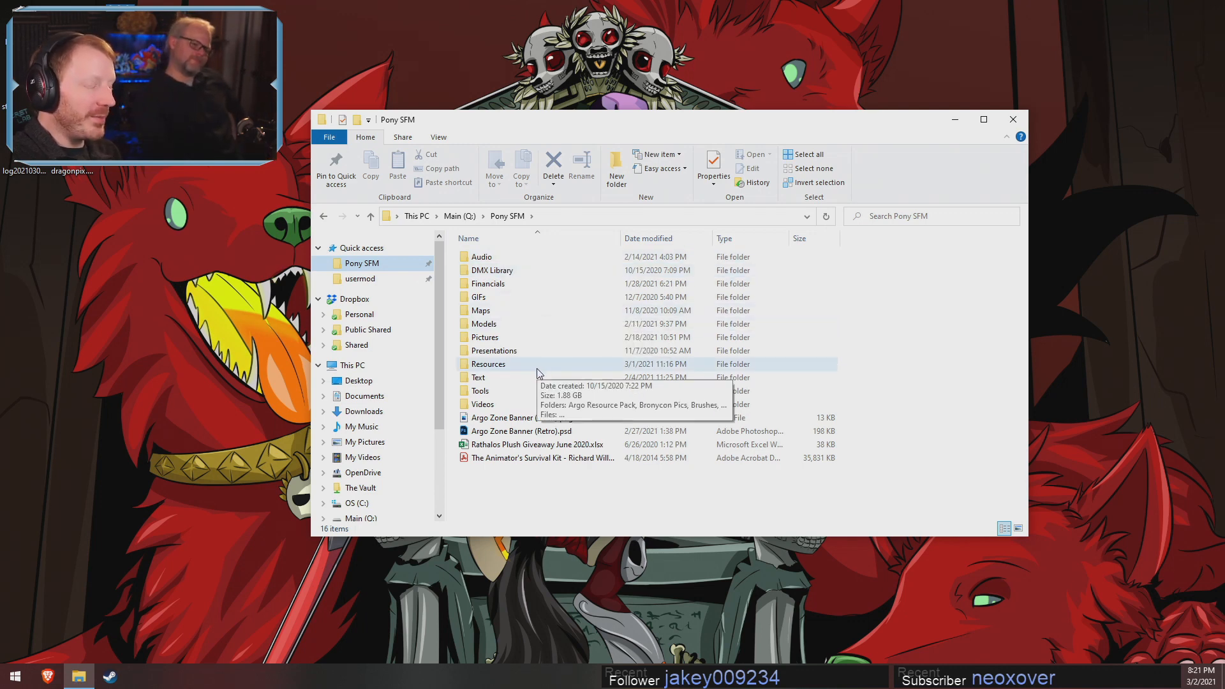
pyautogui.doubleClick(485, 405)
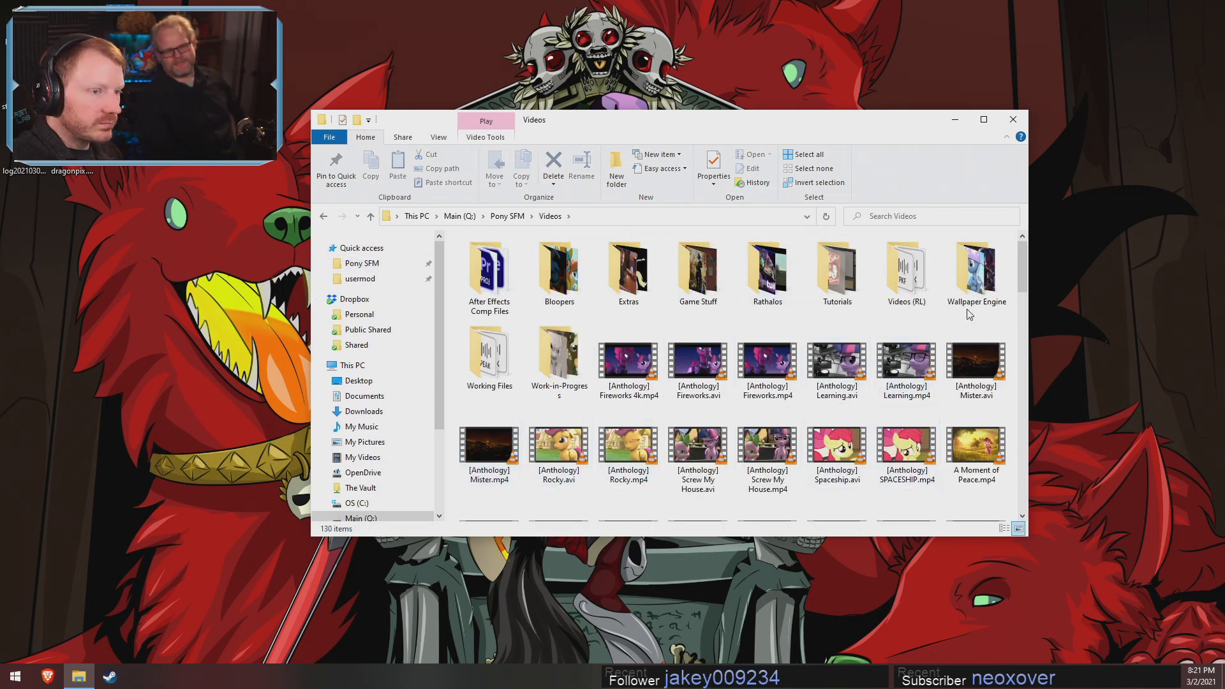
pyautogui.doubleClick(628, 272)
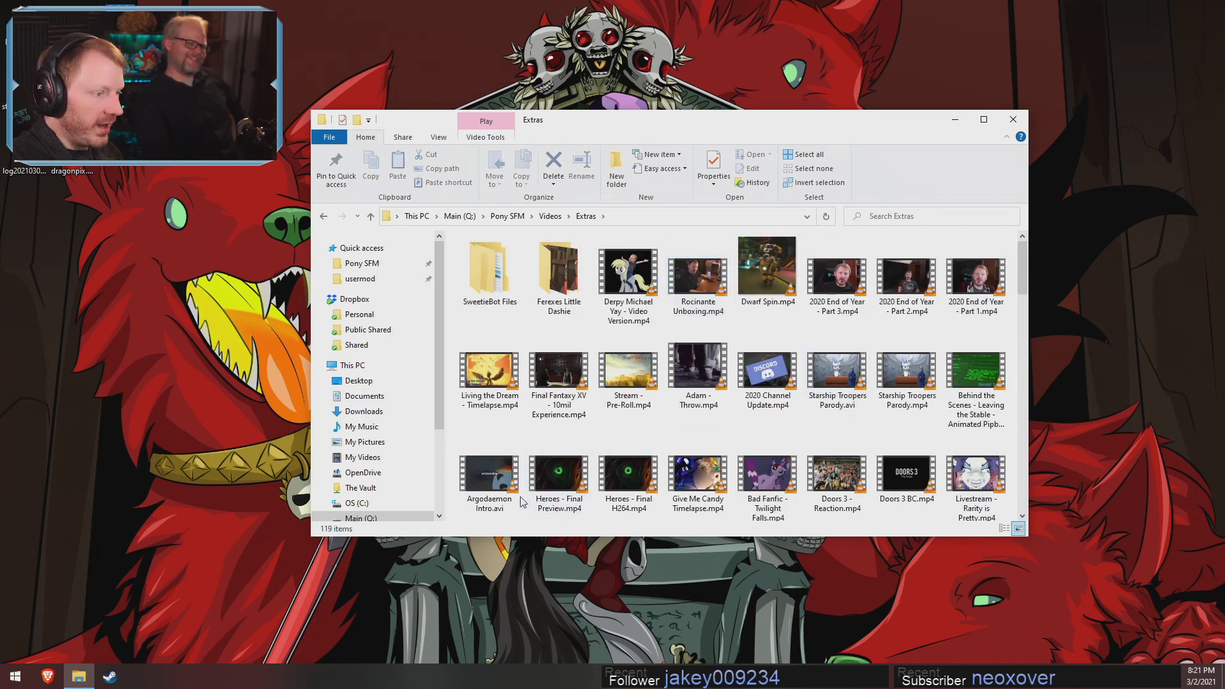
# Play the video Argodaemon Intro.avi from the Extras folder and close the video player and the file explorer
pyautogui.doubleClick(490, 475)
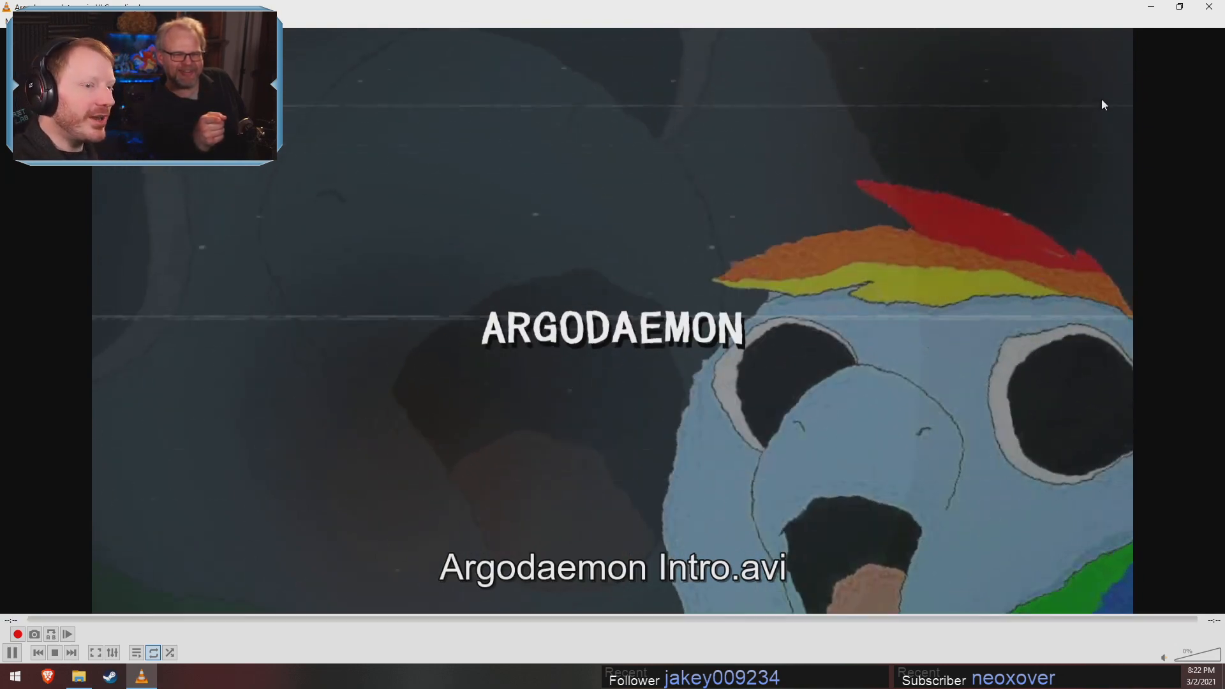
pyautogui.click(1209, 6)
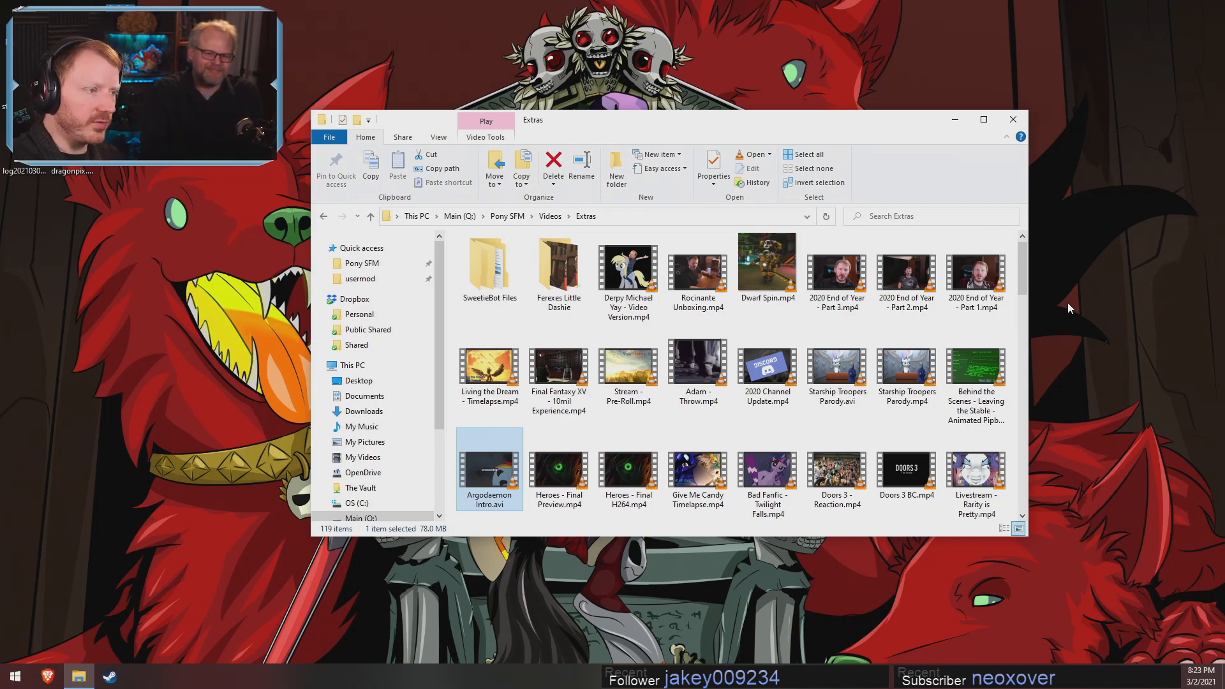
pyautogui.click(1011, 119)
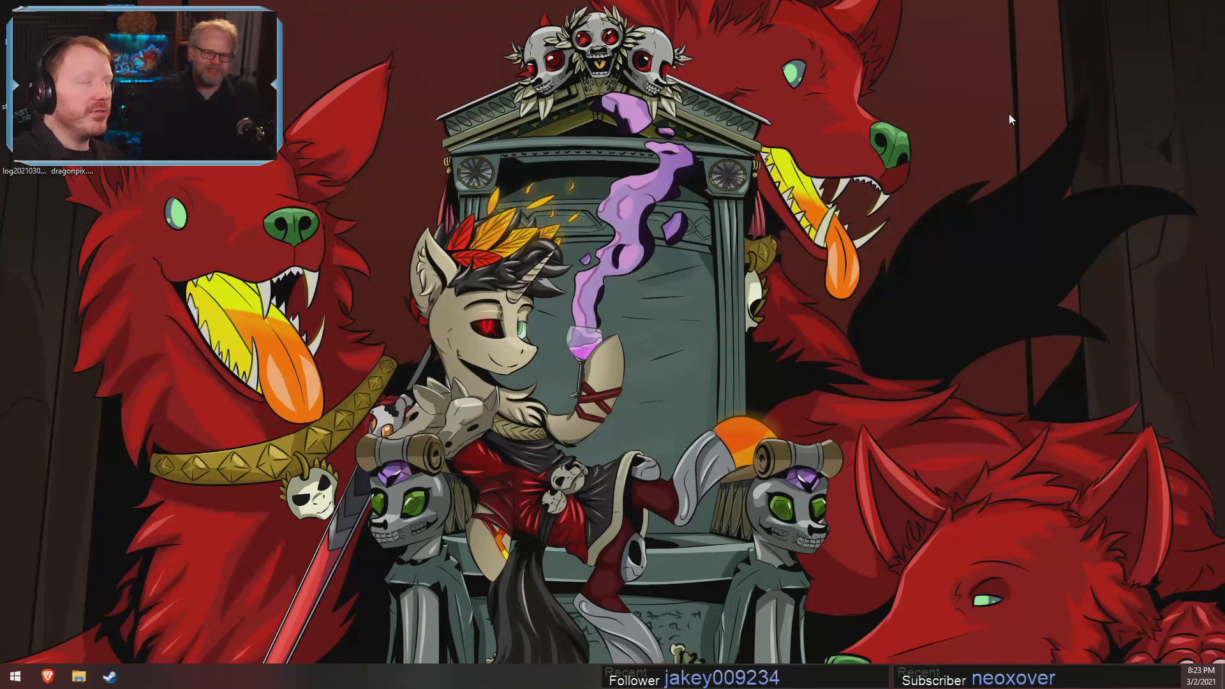